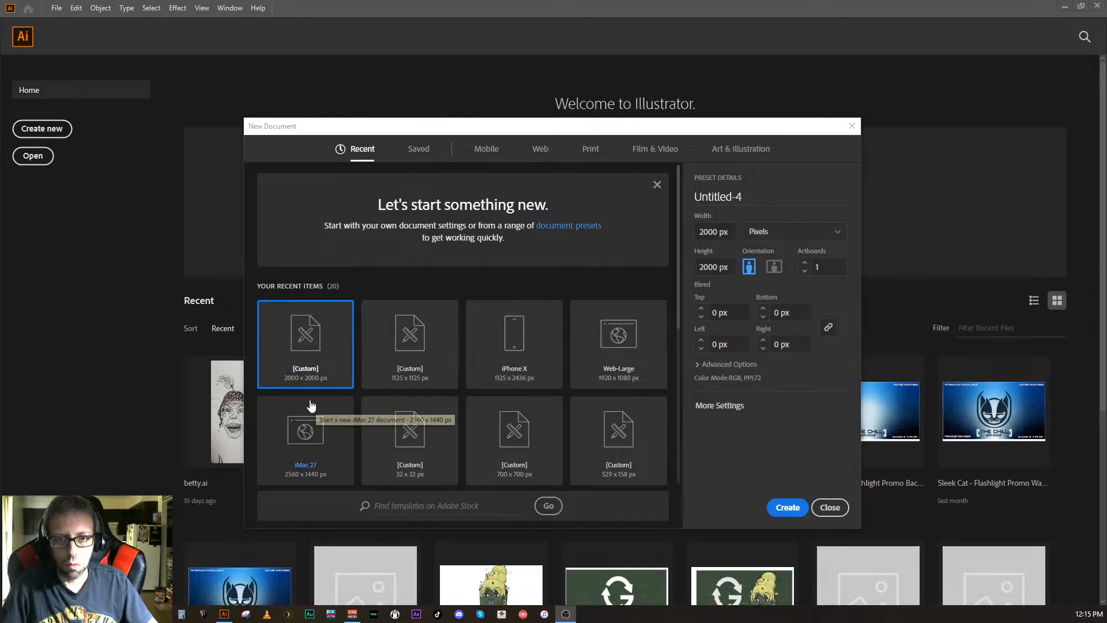
left_click(730, 232)
left_click(718, 232)
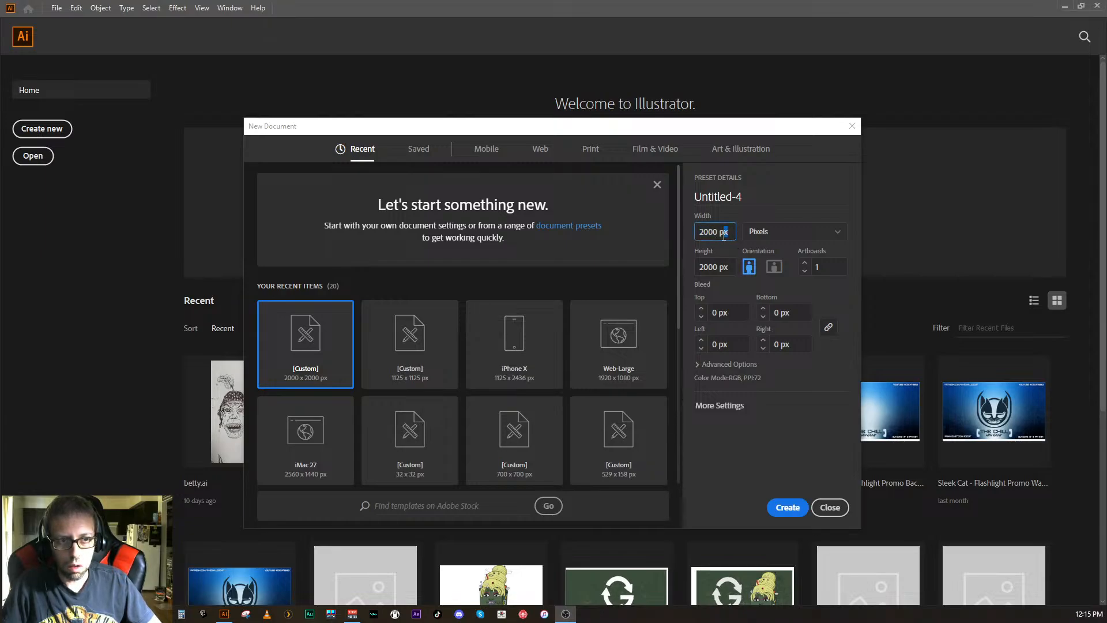
left_click_drag(728, 234, 694, 237)
type("19")
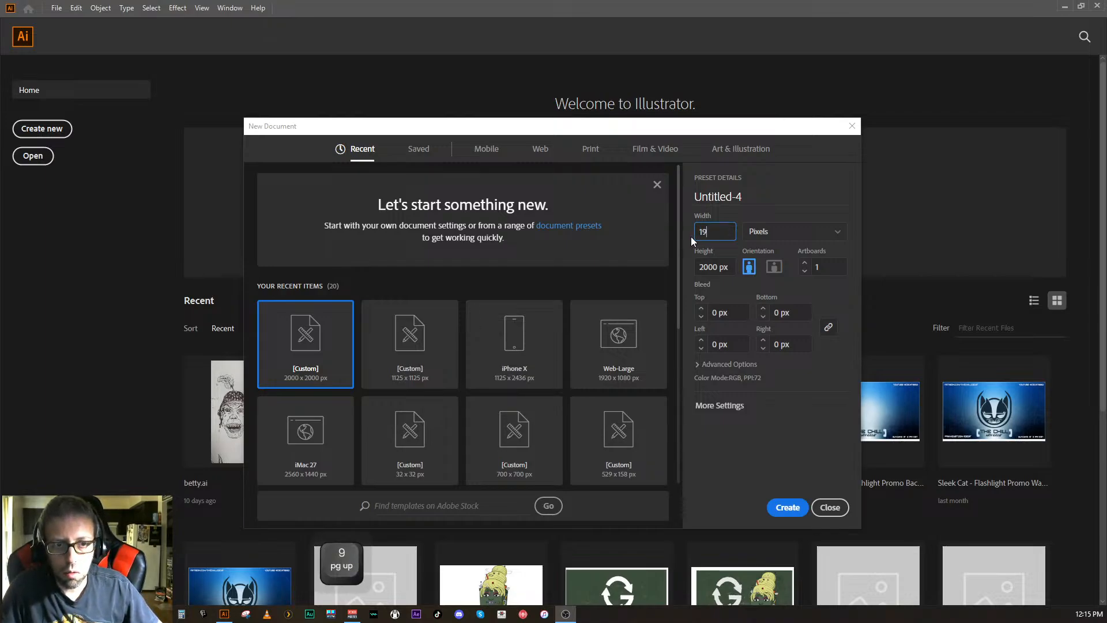
- Create a new document from the Web-Large preset, 1920 x 1080 px
left_click(626, 344)
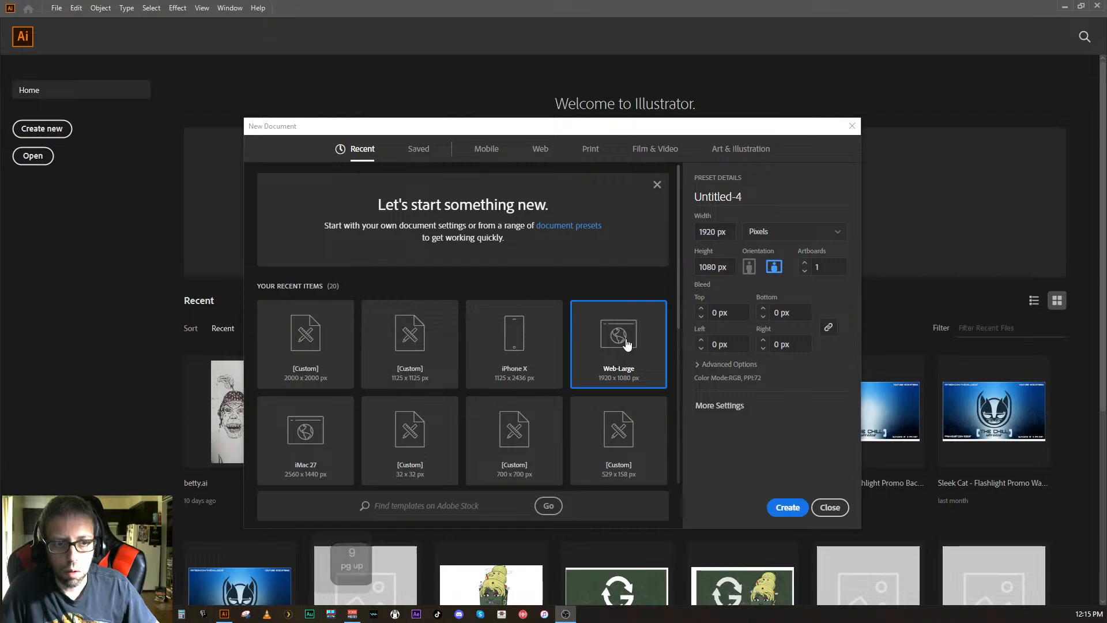
left_click(787, 507)
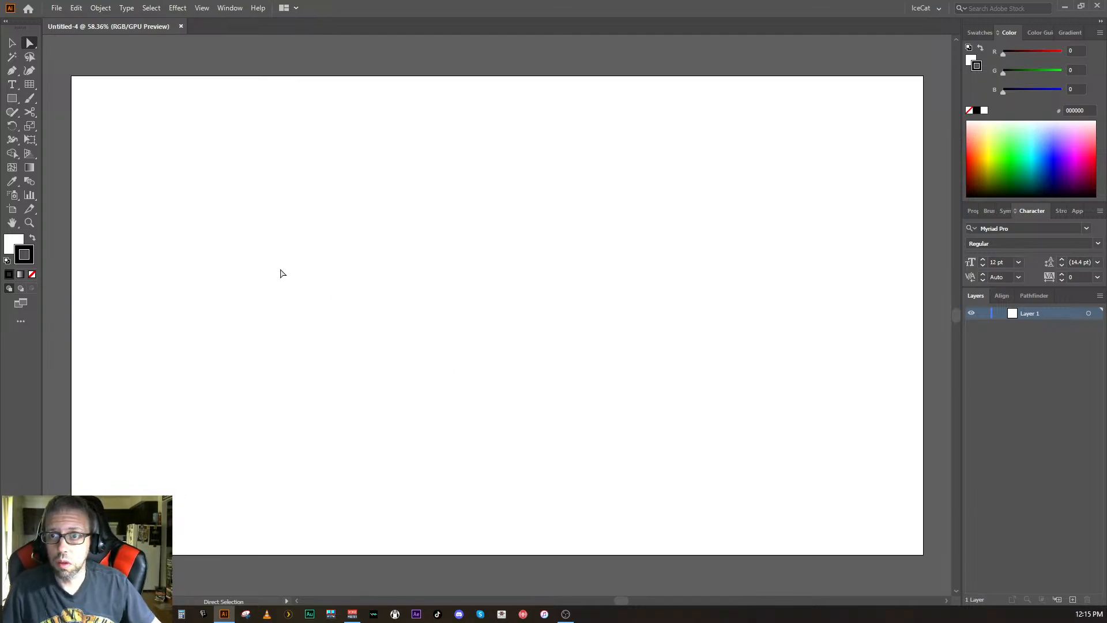
- Draw a rectangular grid covering the whole artboard, adjusted to 20 columns and 11 rows of nearly square cells
left_click(32, 86)
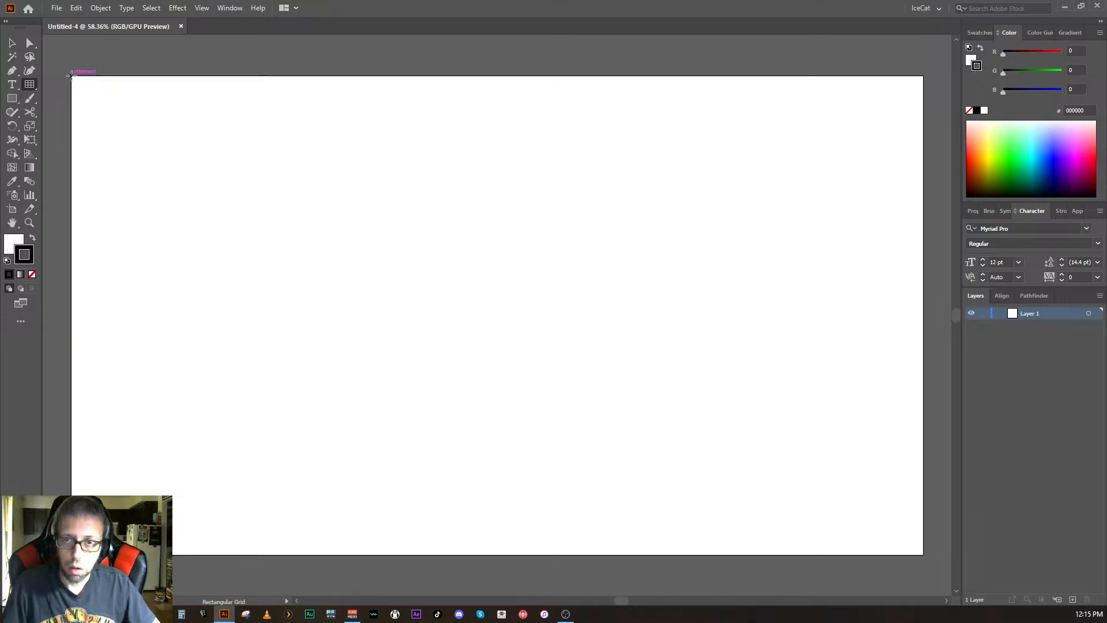
left_click_drag(71, 76, 921, 555)
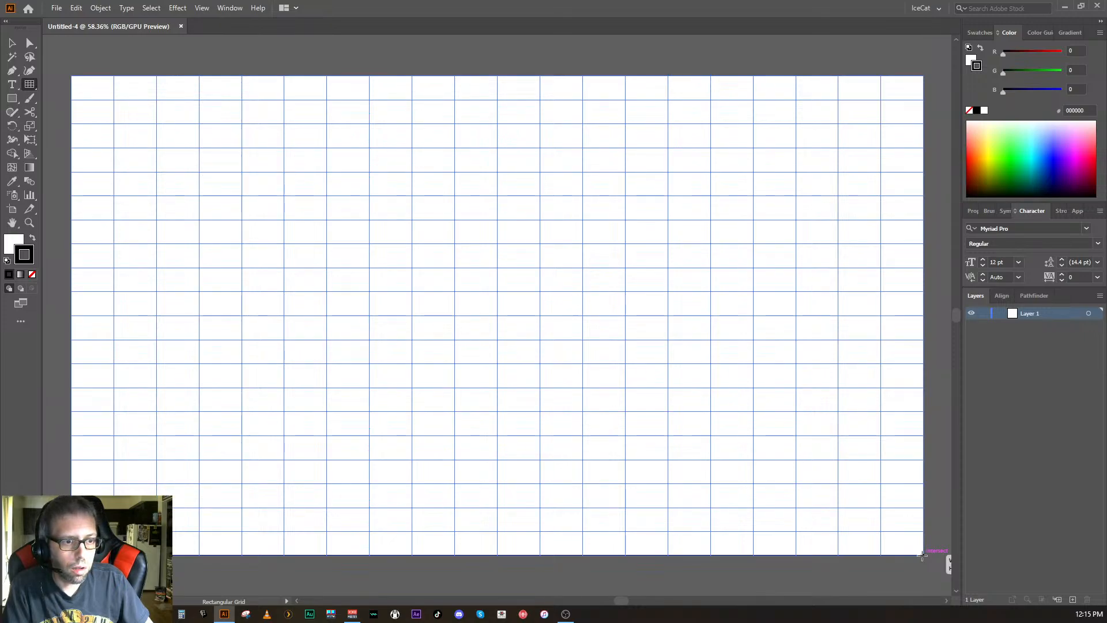
key("Left")
left_click_drag(922, 555, 922, 552)
key("Left")
key("Left")
key("Left")
key("Left")
key("Left")
key("Left")
key("Right")
key("Right")
key("Right")
key("Right")
key("Right")
key("Right")
key("Right")
key("Right")
key("Right")
key("Right")
key("Right")
key("Right")
key("Right")
key("Up")
key("Down")
key("Down")
key("Down")
key("Down")
key("Left")
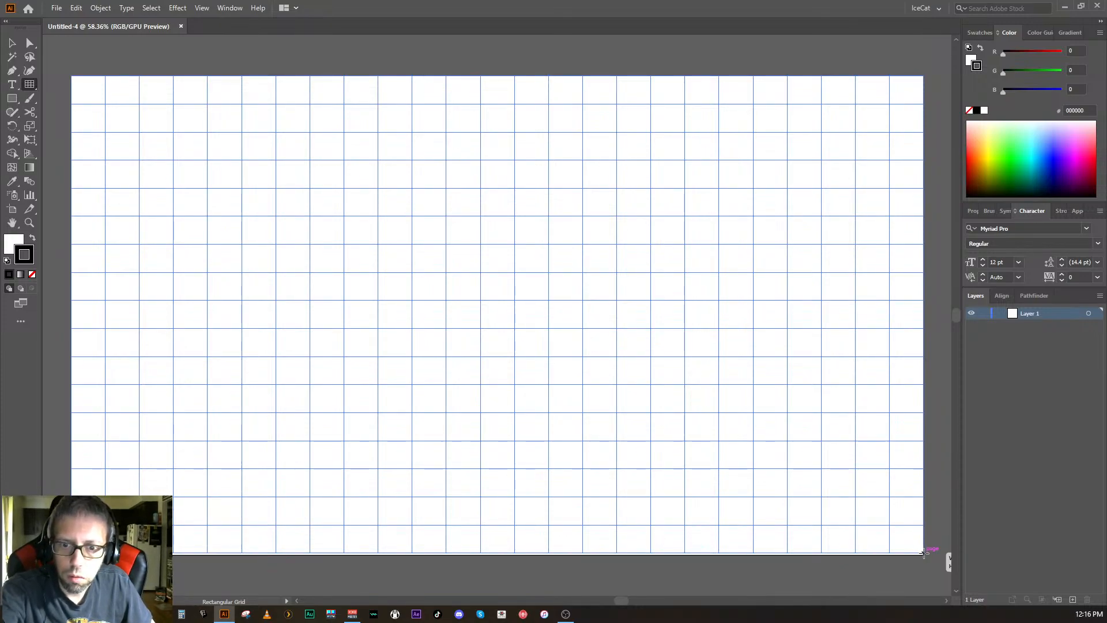
left_click_drag(923, 552, 922, 552)
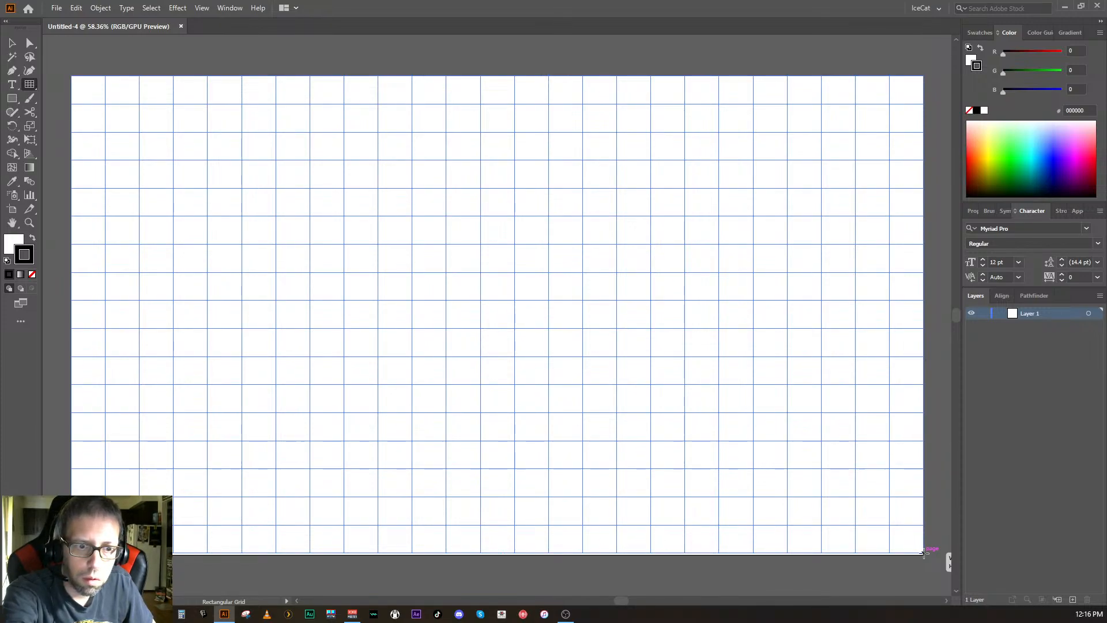
left_click_drag(923, 553, 924, 553)
key("Left")
key("Left")
key("Left")
key("Left")
key("Left")
key("Up")
key("Down")
key("Down")
key("Down")
key("Down")
key("Down")
key("Down")
key("Down")
key("Up")
key("Up")
key("Down")
key("Up")
key("Down")
key("Down")
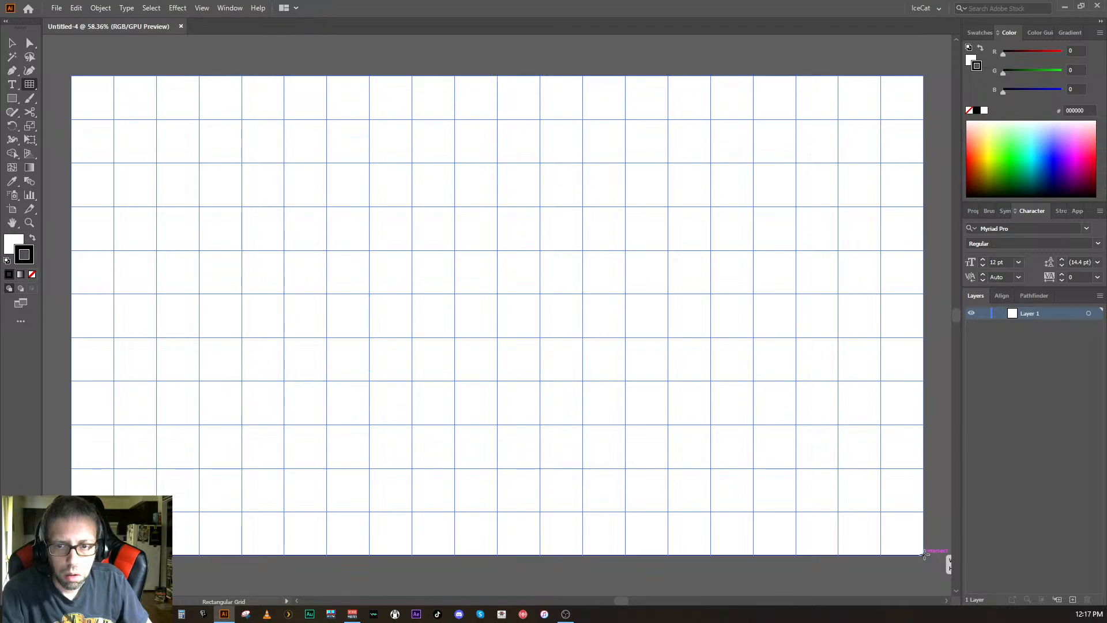
left_click_drag(924, 553, 924, 554)
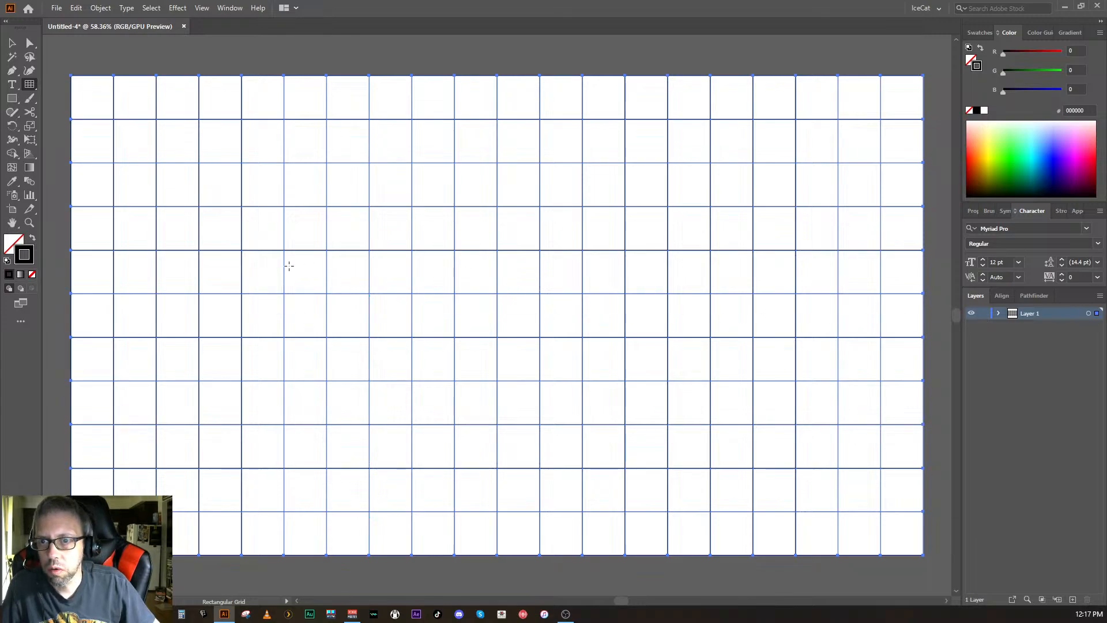
- Set the grid's stroke color to light blue #73C8EA, then deselect the grid and lock Layer 1
double_click(25, 265)
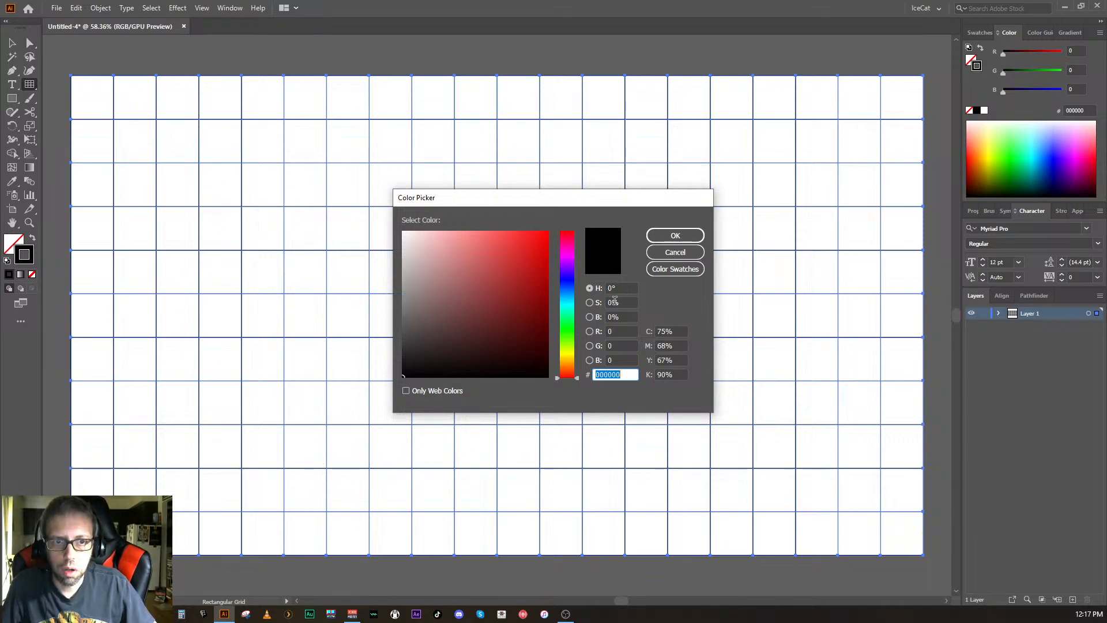
left_click(573, 304)
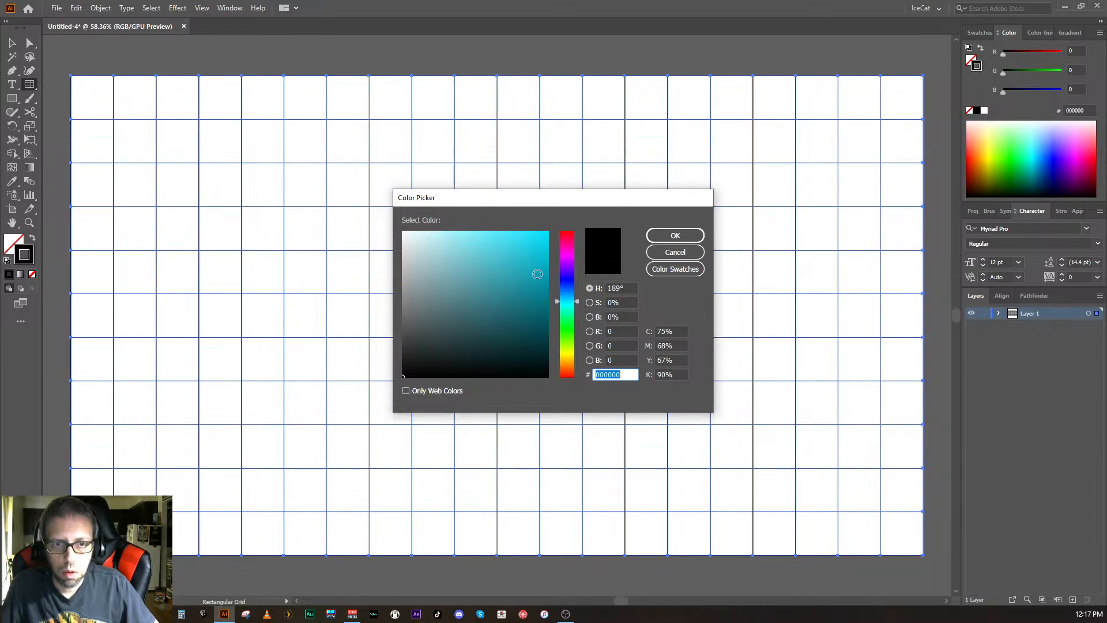
left_click(484, 247)
left_click_drag(481, 238, 476, 242)
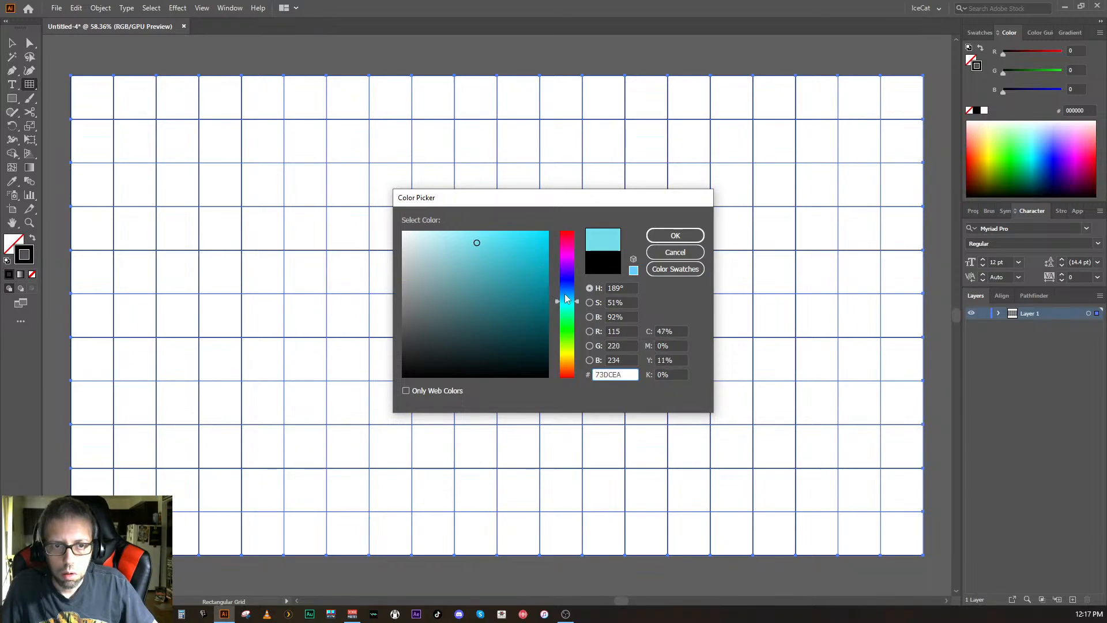
left_click_drag(577, 306, 581, 298)
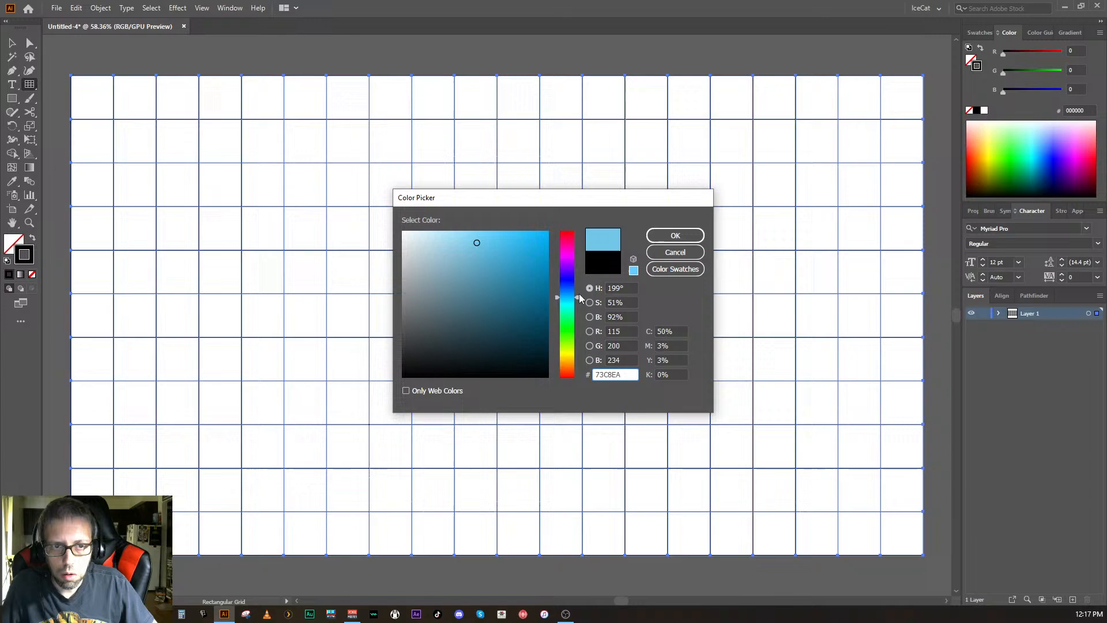
left_click(654, 239)
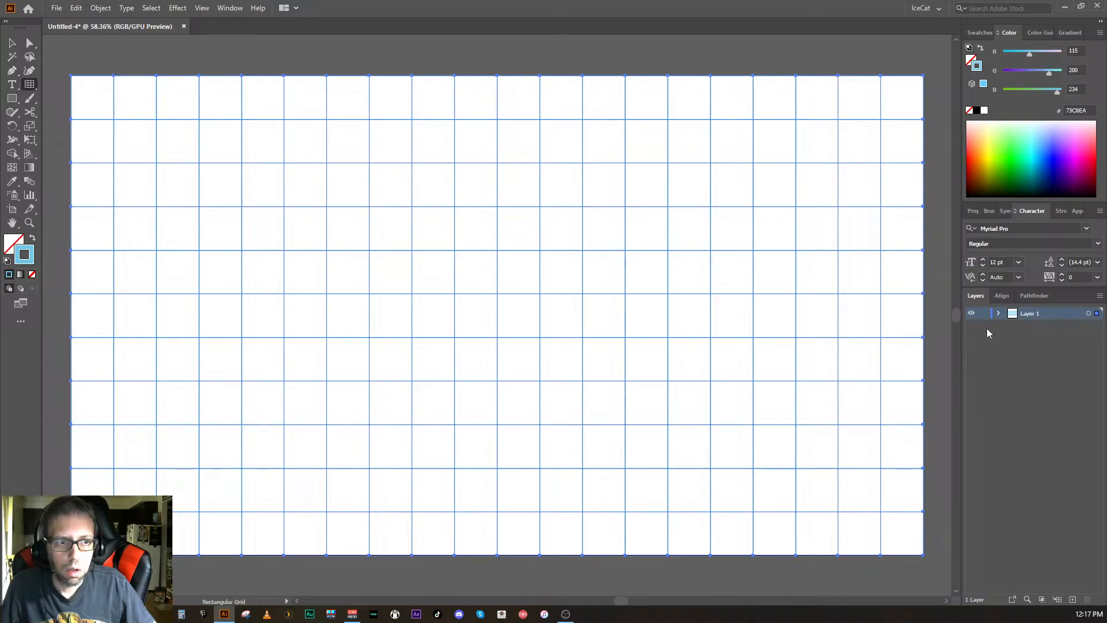
left_click(941, 407, "ctrl")
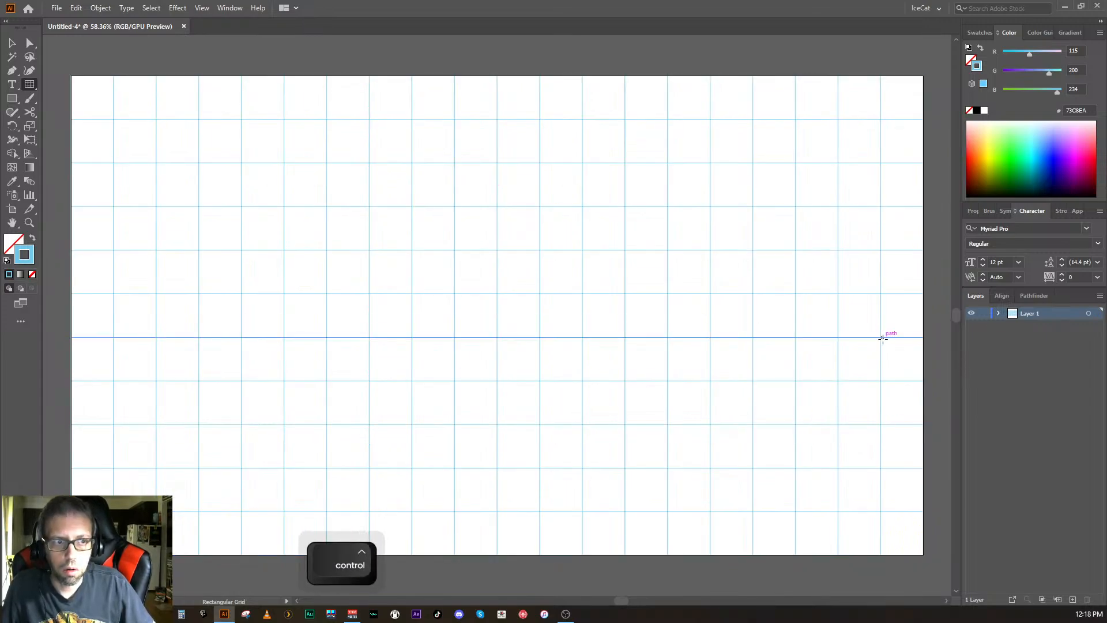
left_click(983, 315)
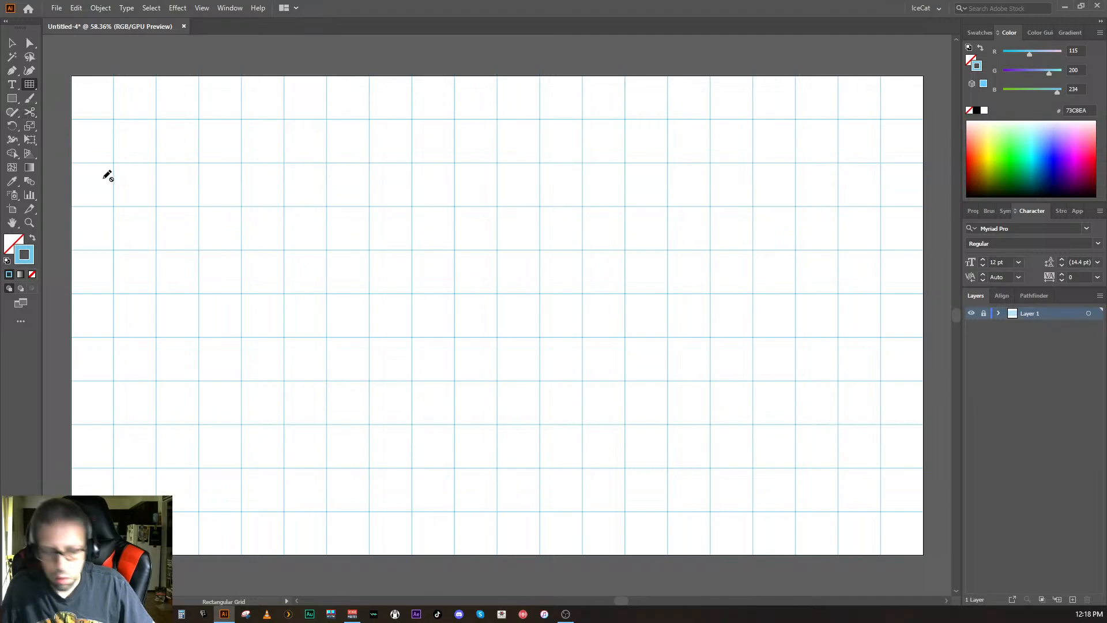
- Examine the grid lines up close around the artboard's upper-left corner, then return to viewing the whole artboard
key("ctrl+=")
key("ctrl+=")
key("ctrl+=")
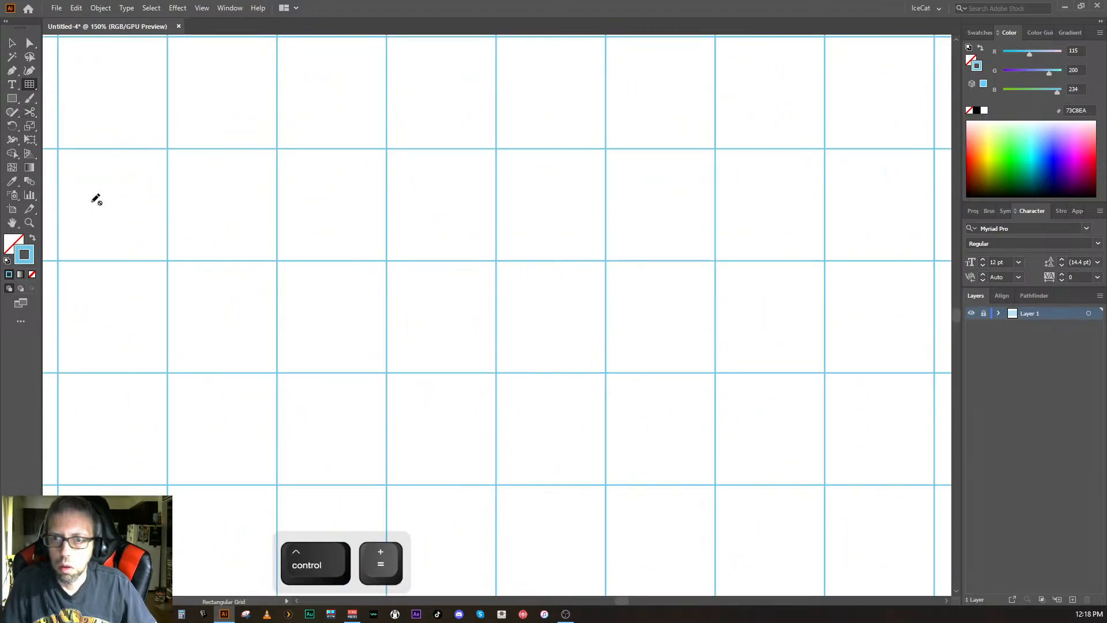
key("space")
left_click_drag(88, 203, 576, 177)
left_click_drag(301, 250, 394, 390)
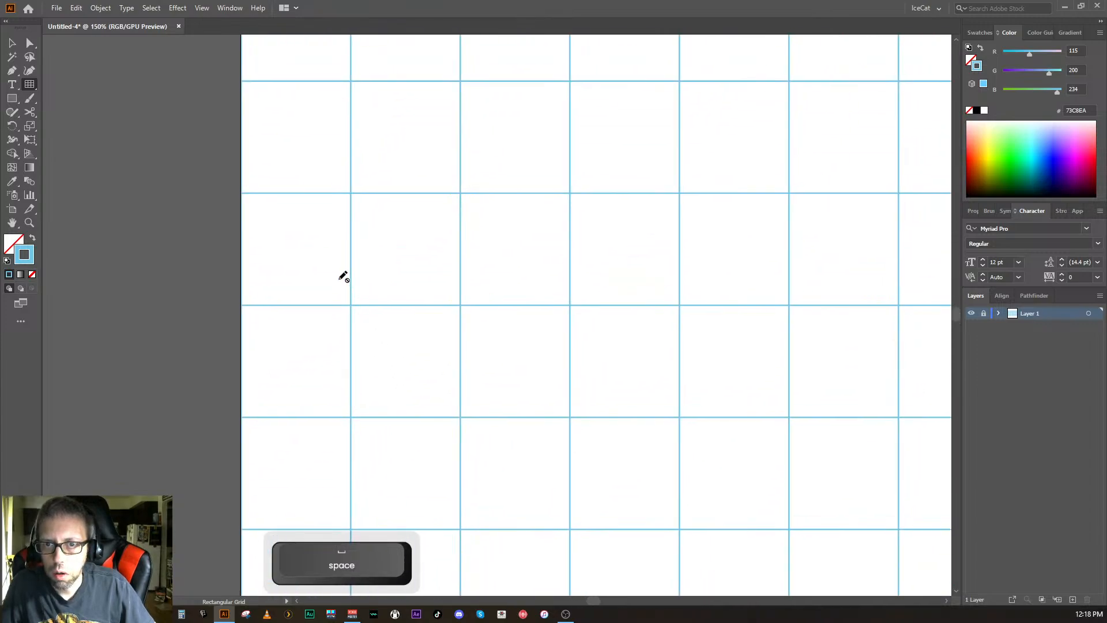
left_click_drag(343, 277, 387, 413)
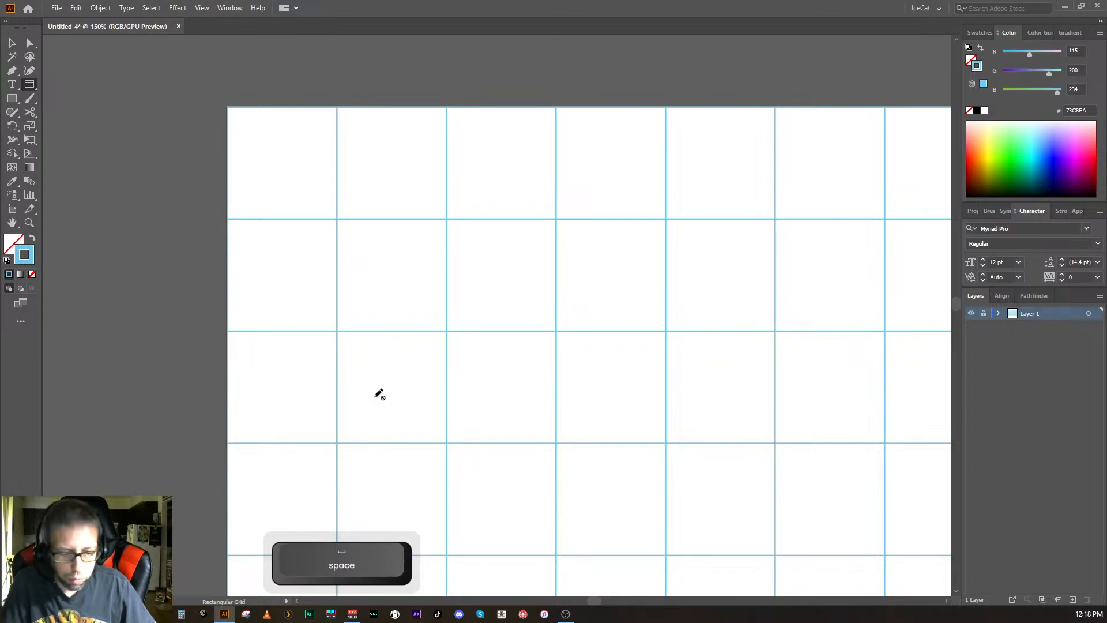
key("ctrl+equal")
key("ctrl+equal")
key("ctrl+equal")
left_click_drag(202, 271, 452, 498)
left_click_drag(201, 201, 603, 431)
left_click_drag(551, 395, 296, 258)
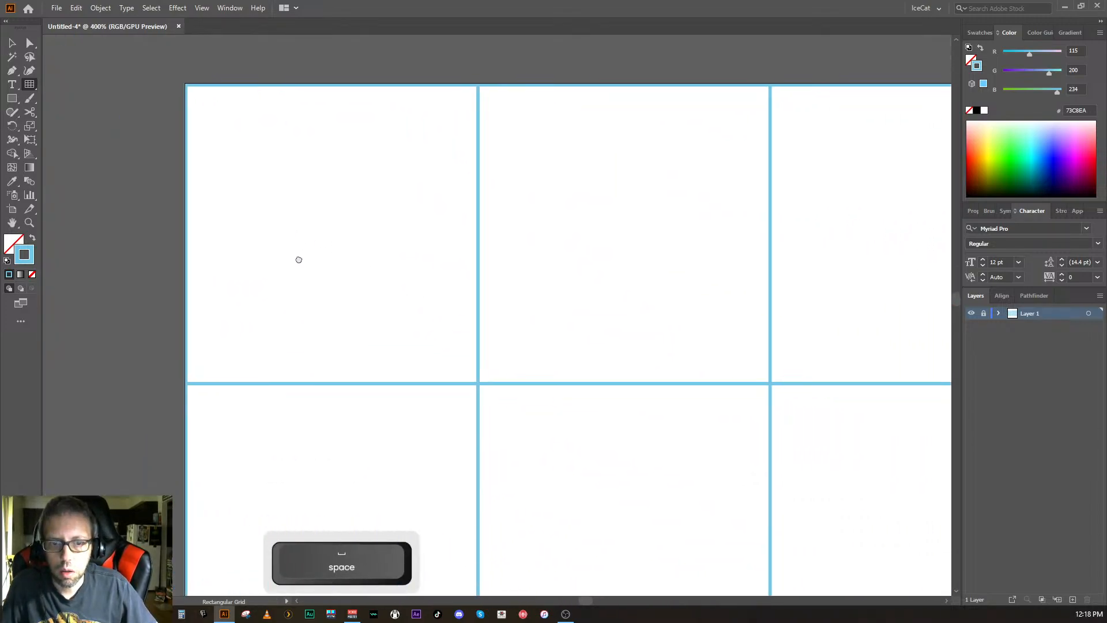
key("ctrl+minus")
key("ctrl+minus")
key("ctrl+minus")
key("ctrl+minus")
key("ctrl+minus")
key("ctrl+minus")
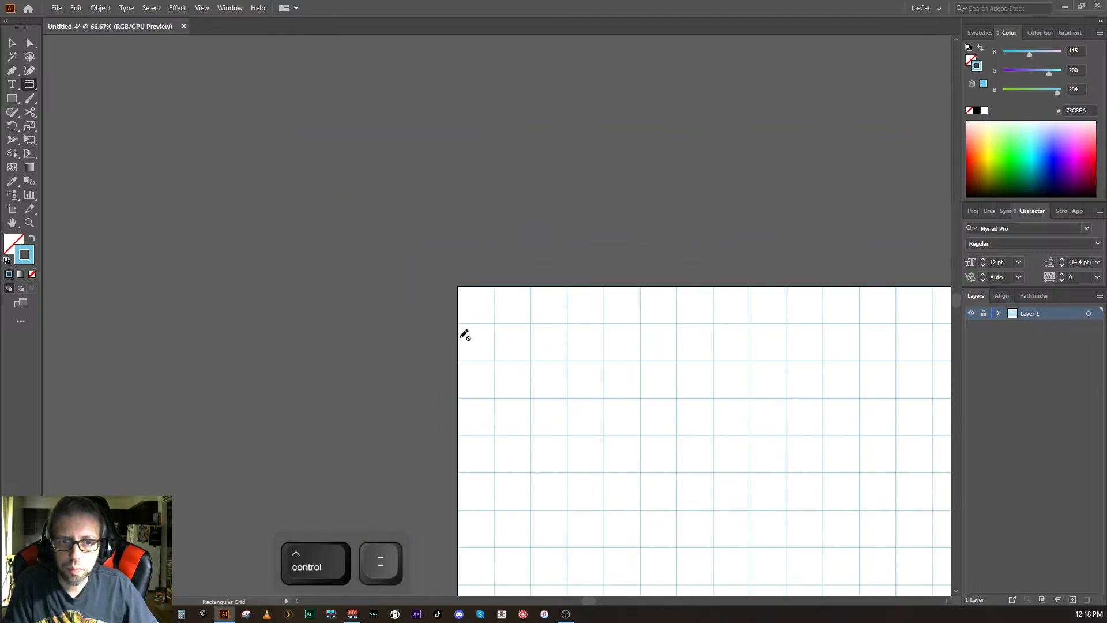
left_click_drag(660, 371, 353, 214)
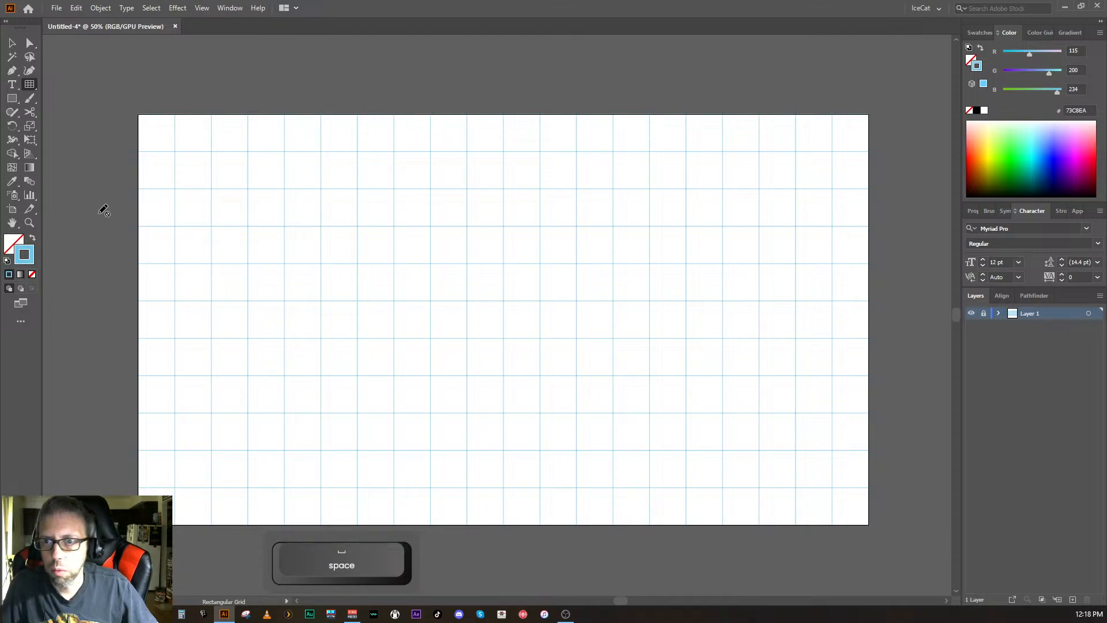
- Add a new layer above the grid layer and set up the Rectangle tool with a black fill and no stroke
left_click(11, 98)
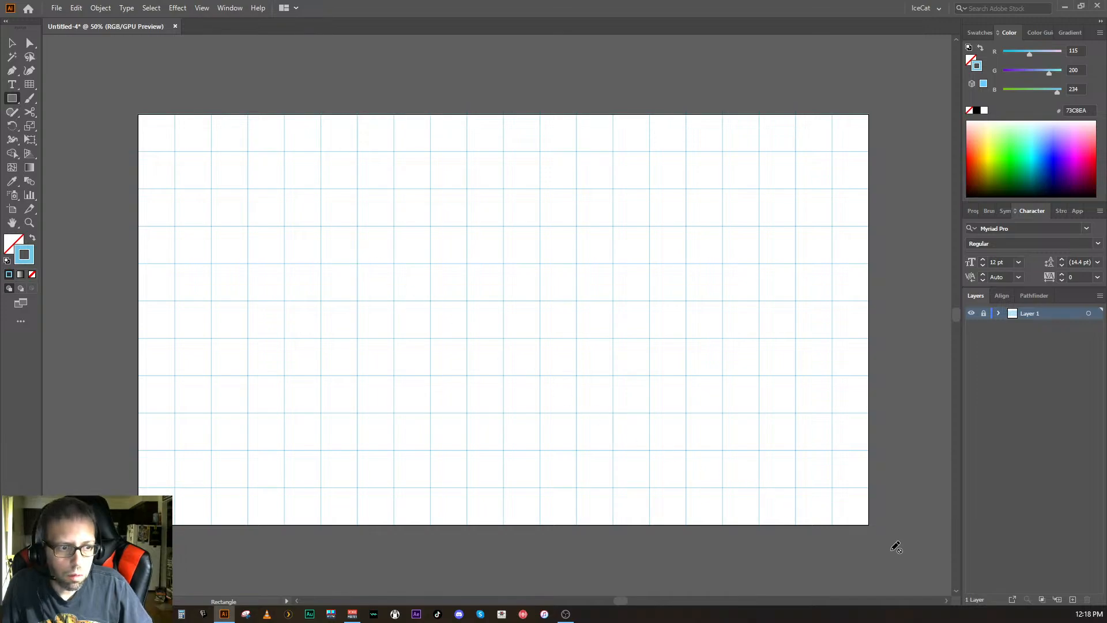
left_click(1073, 600)
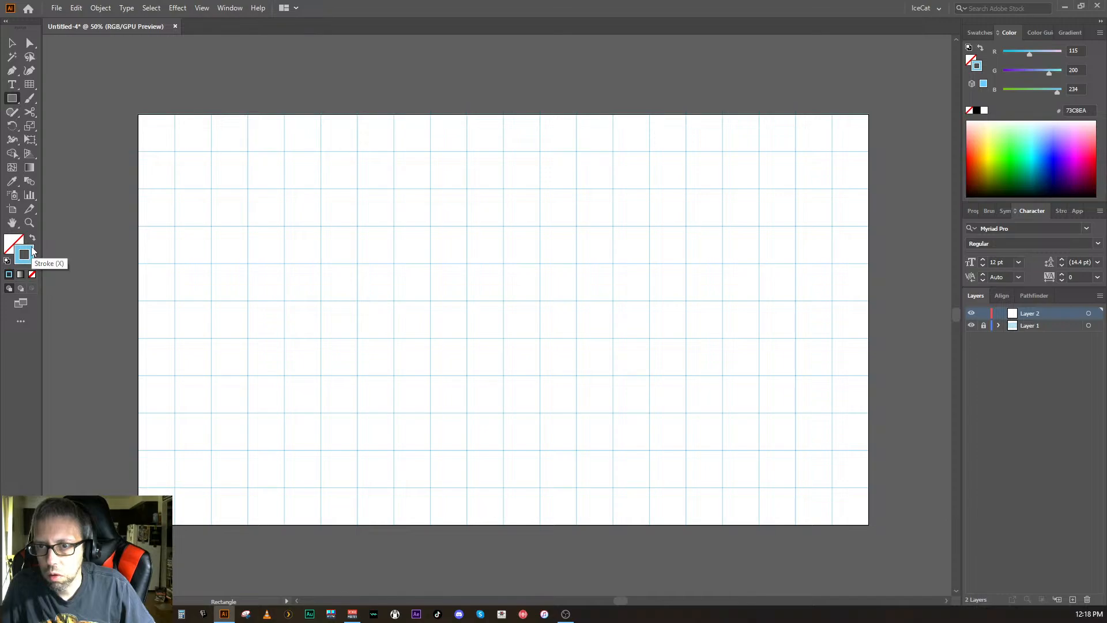
left_click(7, 260)
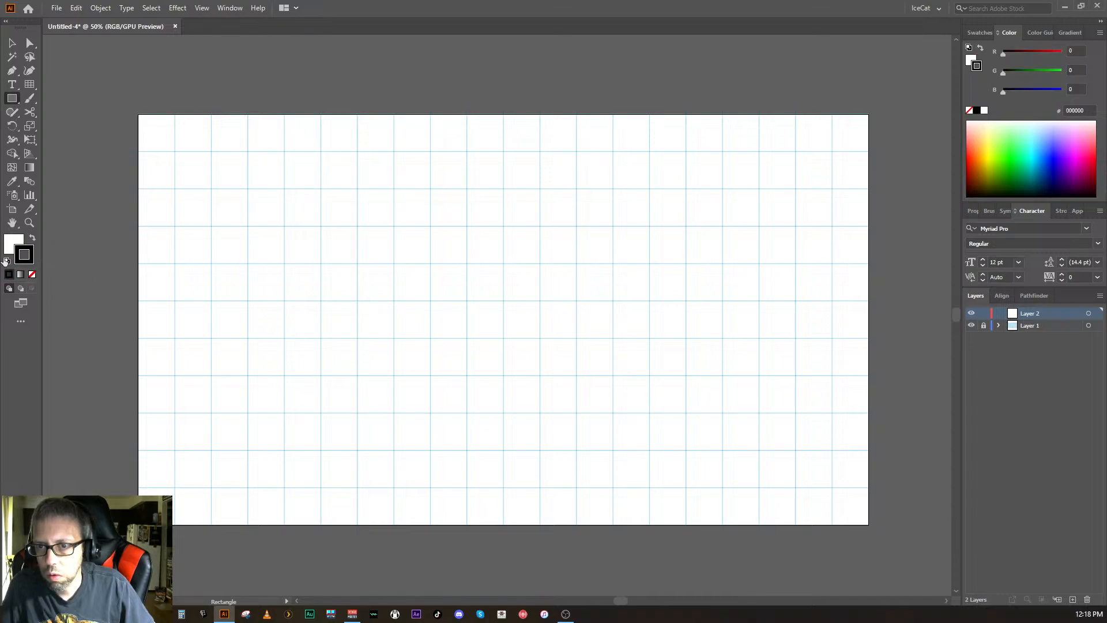
left_click(33, 243)
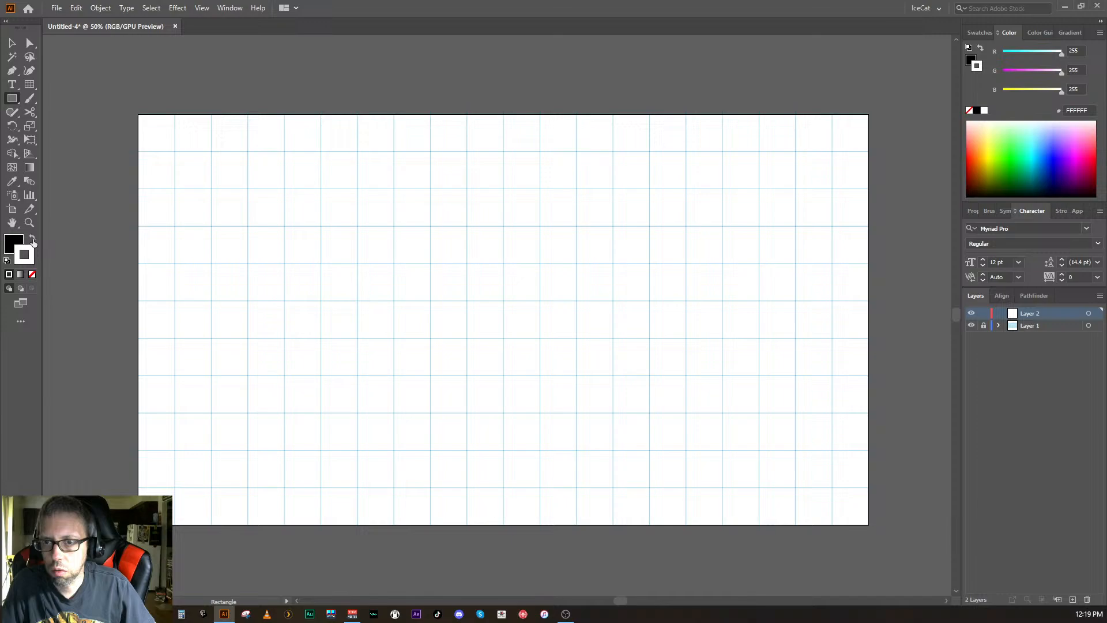
left_click(33, 275)
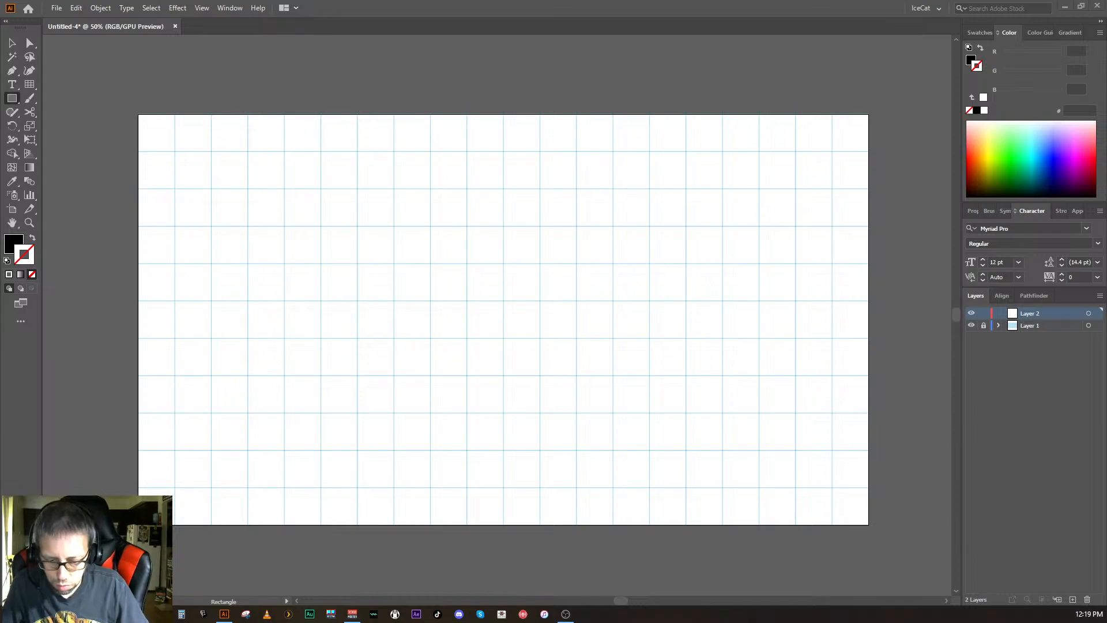
key("l")
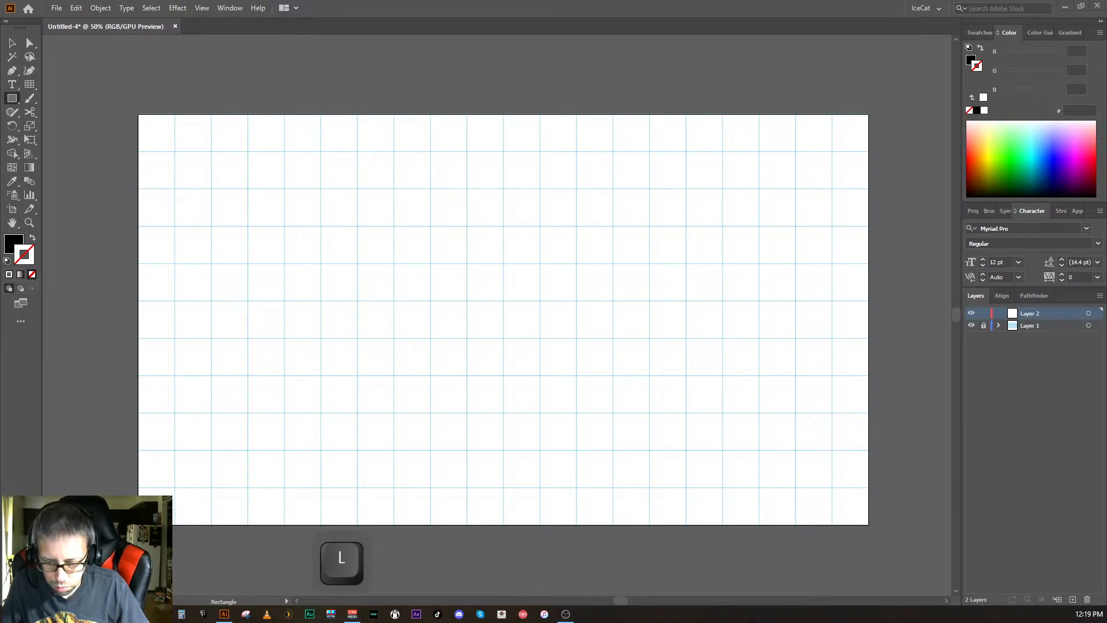
key("space")
key("c")
key("s")
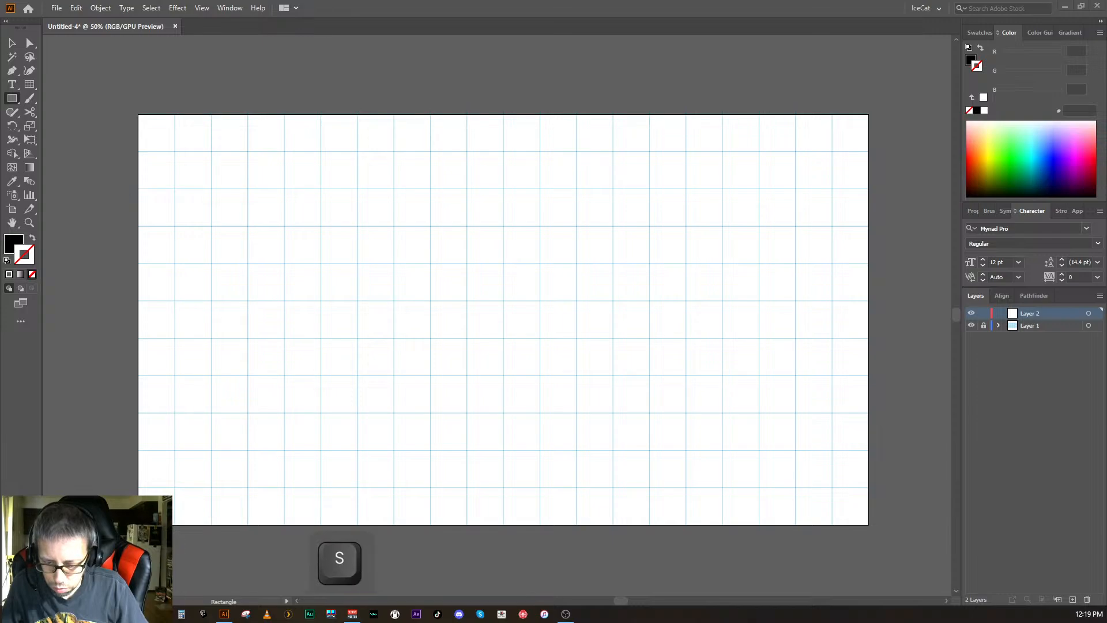
key("c")
key("o")
key("space")
key("v")
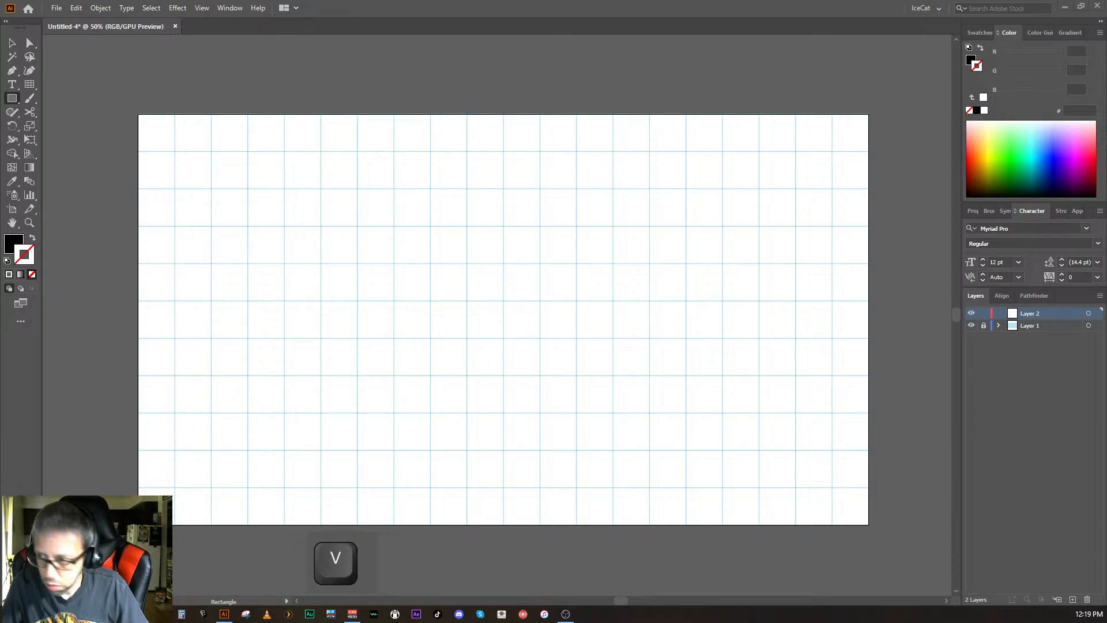
key("BackSpace")
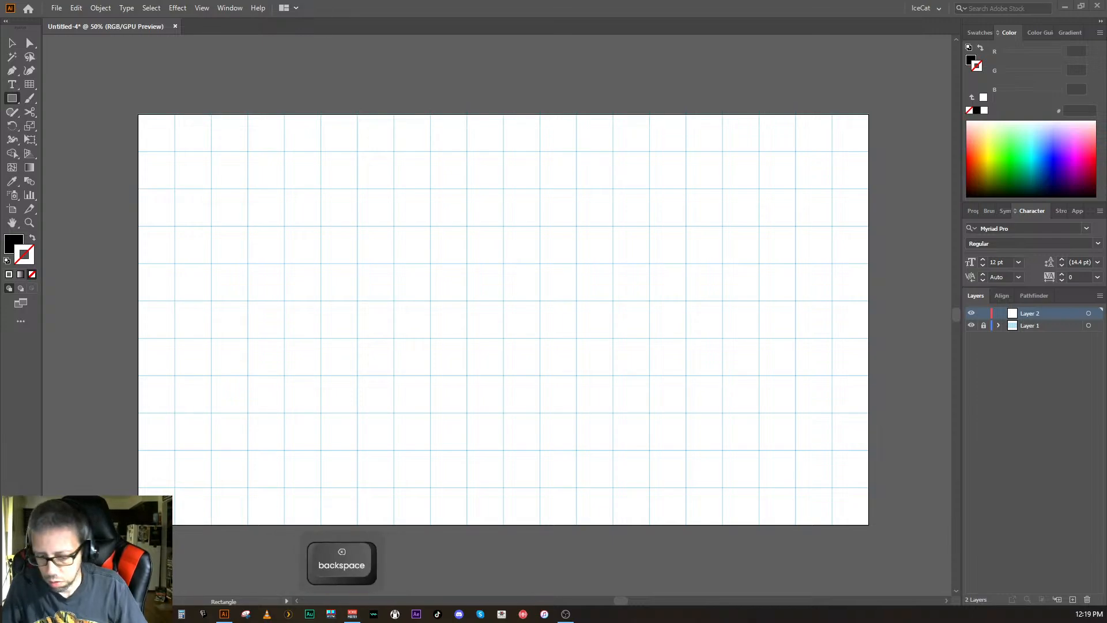
key("Return")
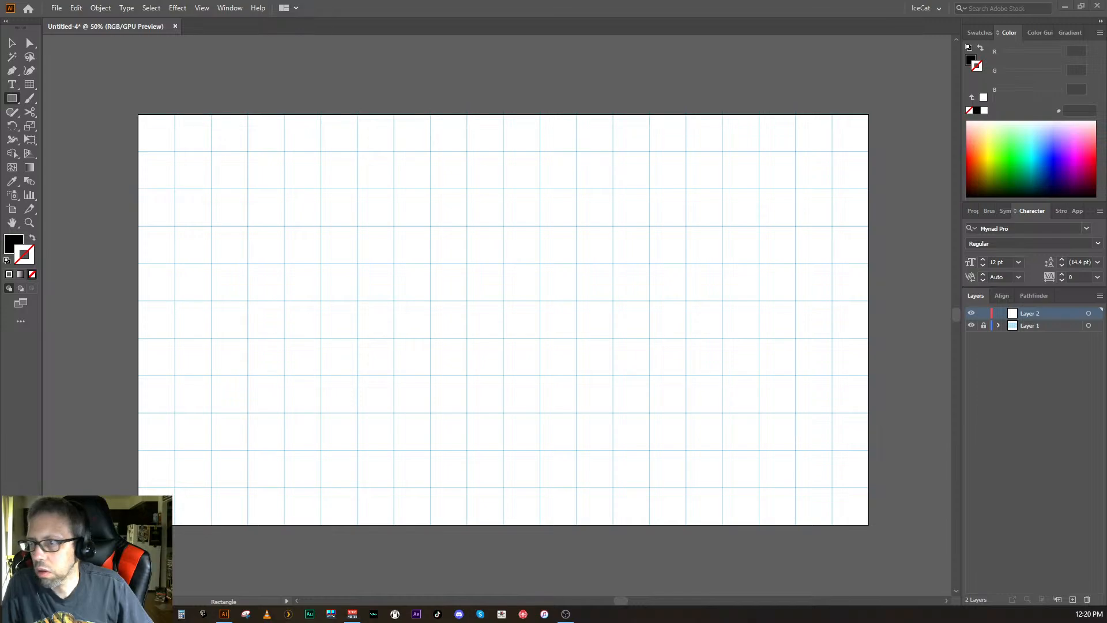
- Place the vintage television image, scale it down to a thumbnail over the artboard's upper-right corner, then deselect it
left_click_drag(472, 524, 787, 208)
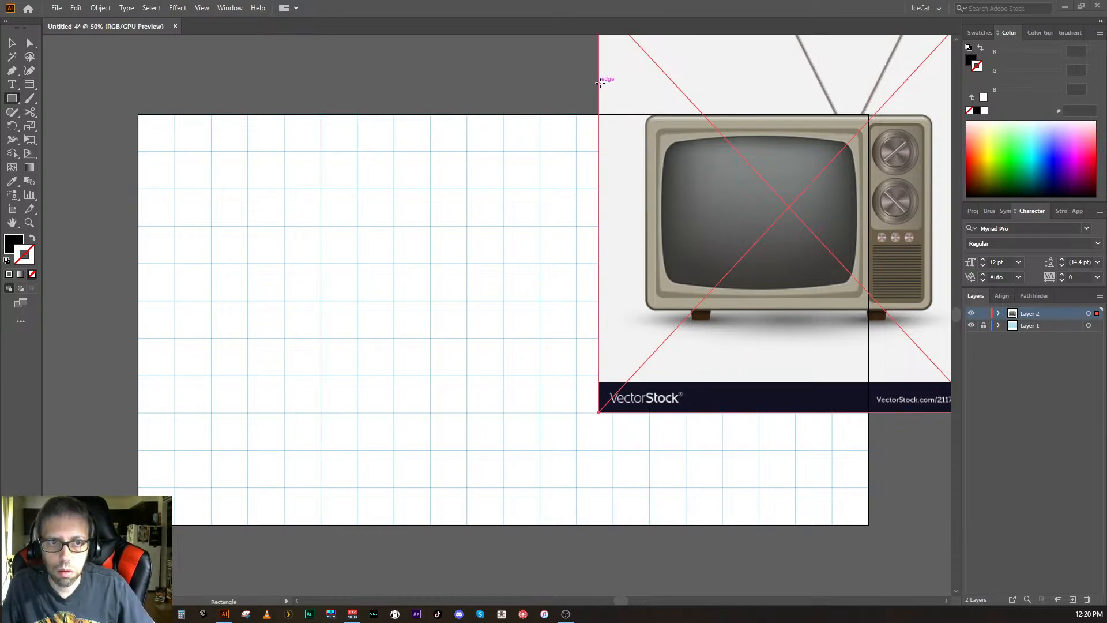
key("v")
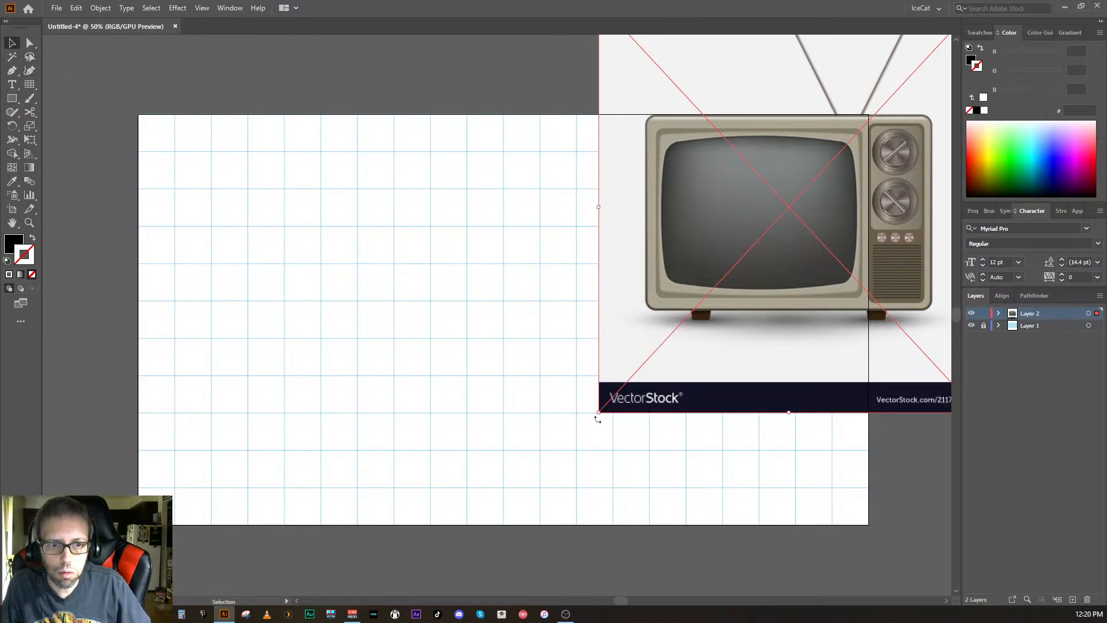
left_click_drag(599, 412, 741, 223)
left_click_drag(817, 157, 776, 515)
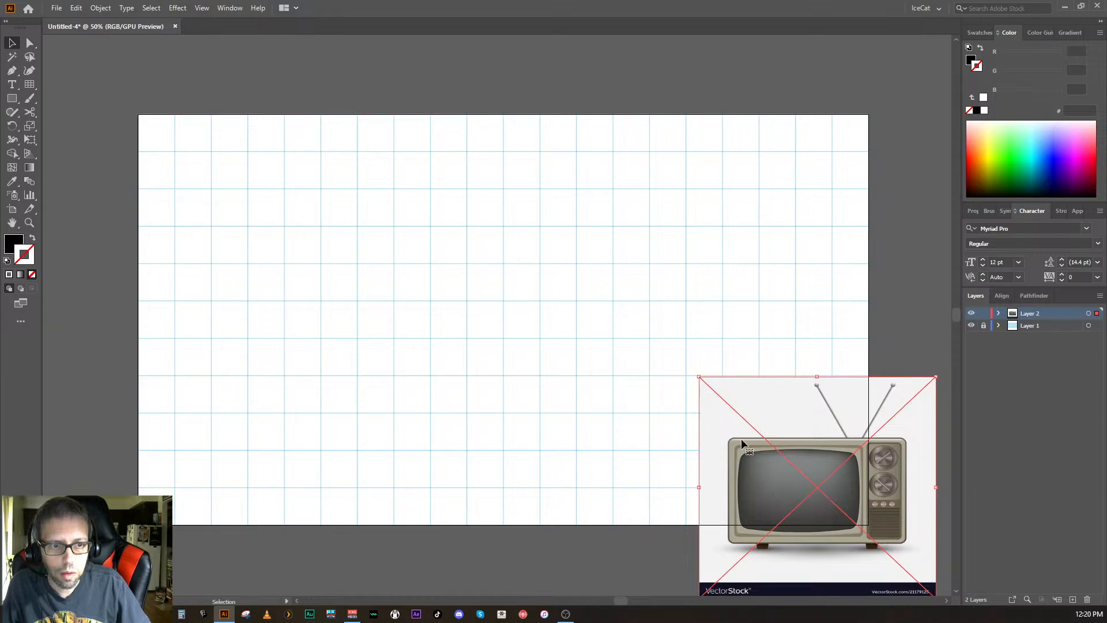
left_click_drag(698, 378, 791, 489)
key("shift")
left_click_drag(851, 553, 856, 109)
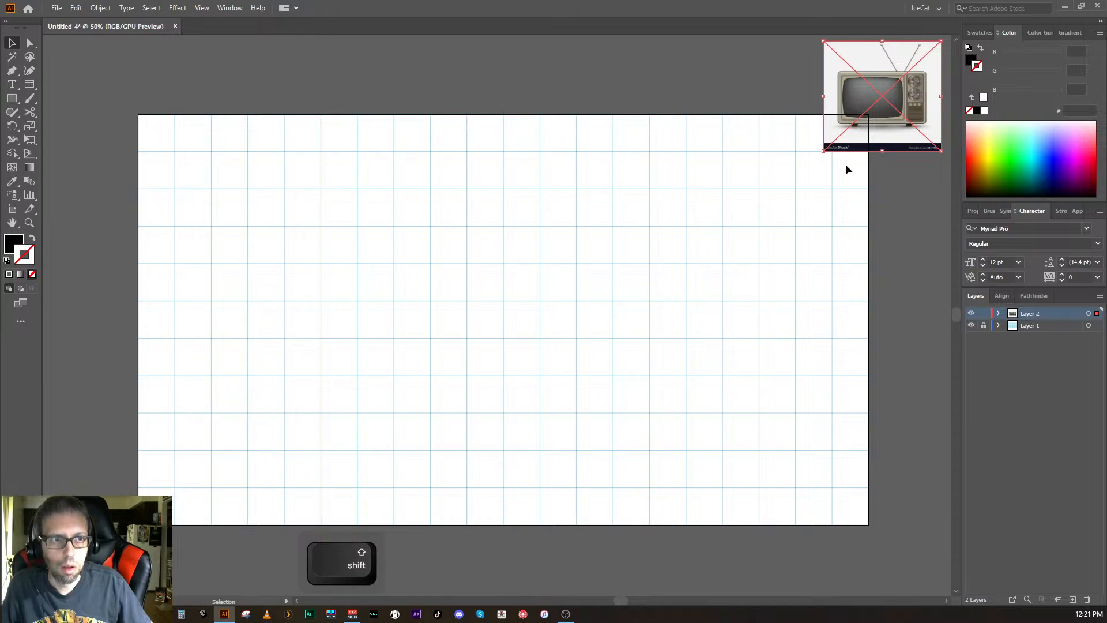
left_click(891, 278)
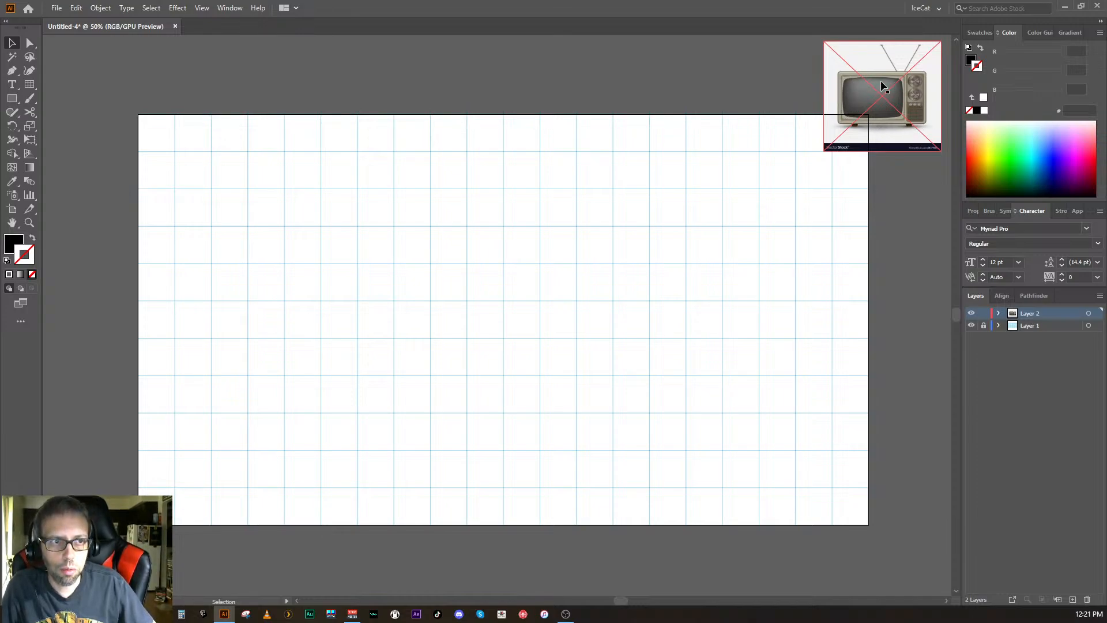
- Turn on Snap to Grid and draw a rounded rectangle 16 columns by 9 rows, two columns and one row in from the artboard's upper-left corner
left_click(14, 101)
left_click(14, 102)
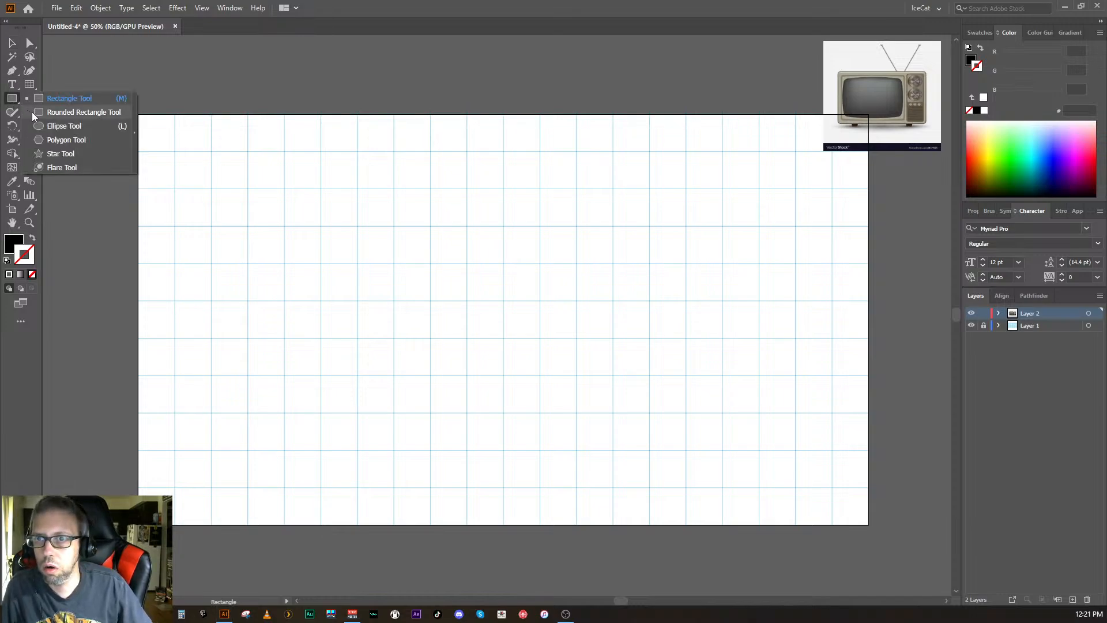
left_click(32, 113)
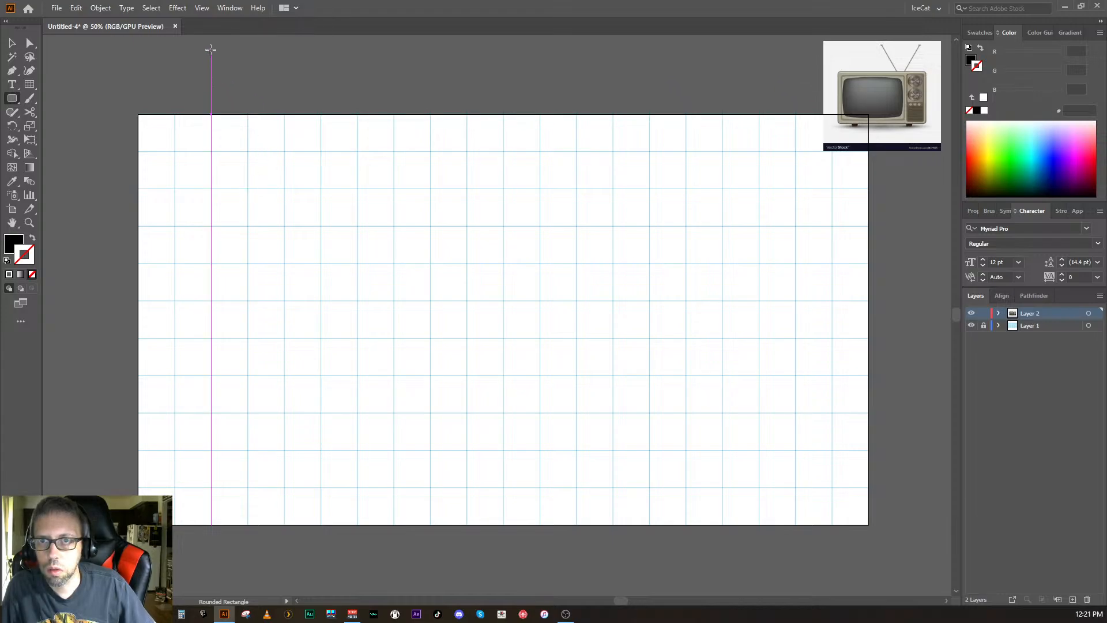
left_click(203, 8)
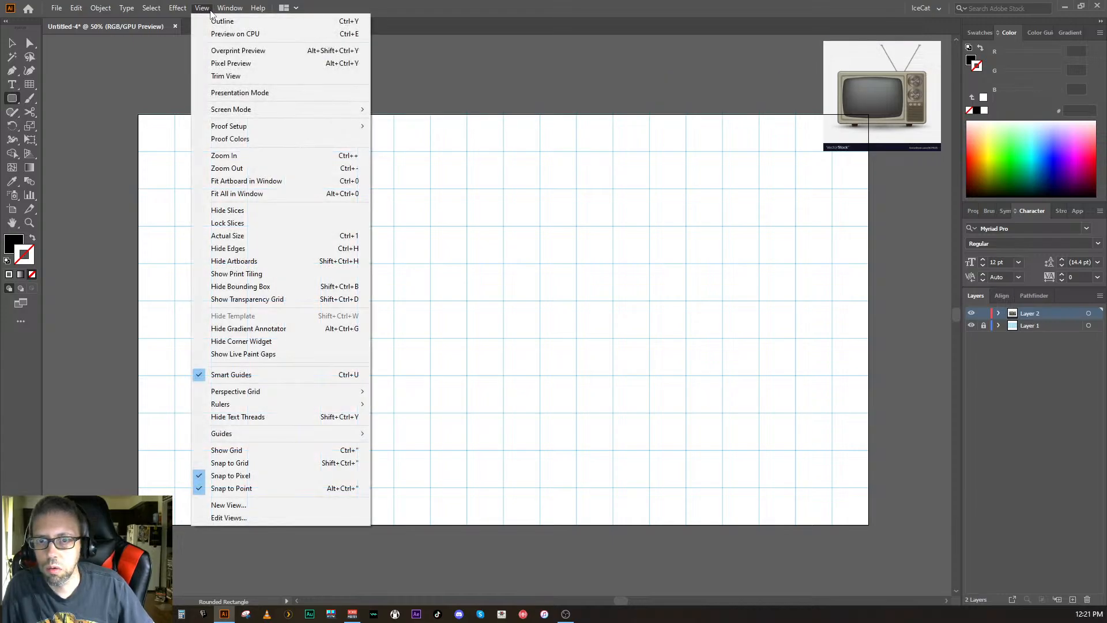
left_click(223, 463)
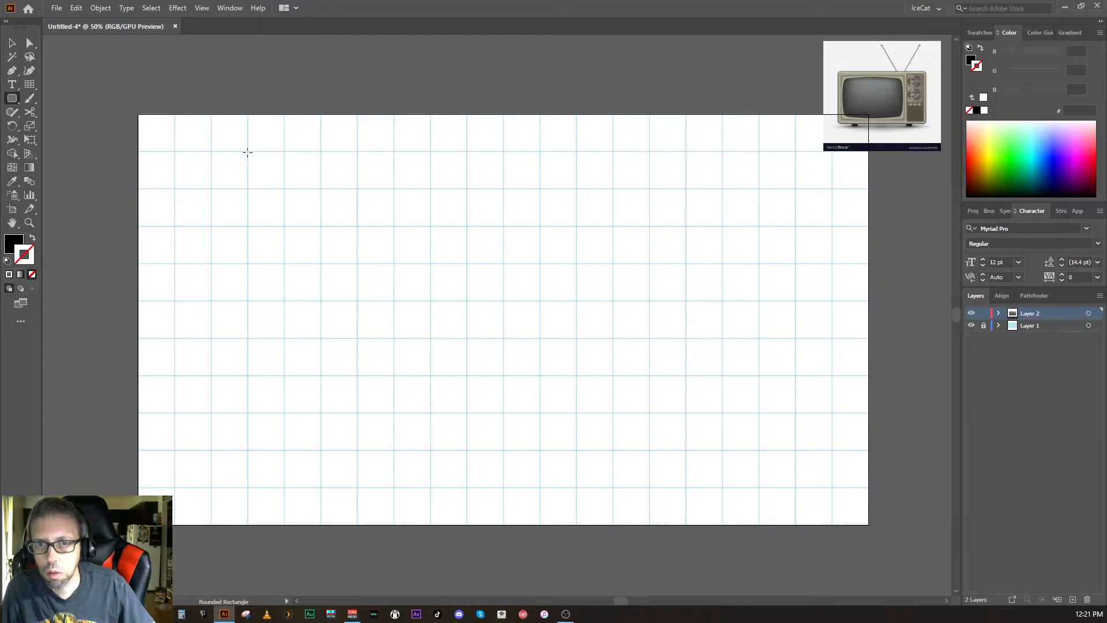
key("ctrl+equal")
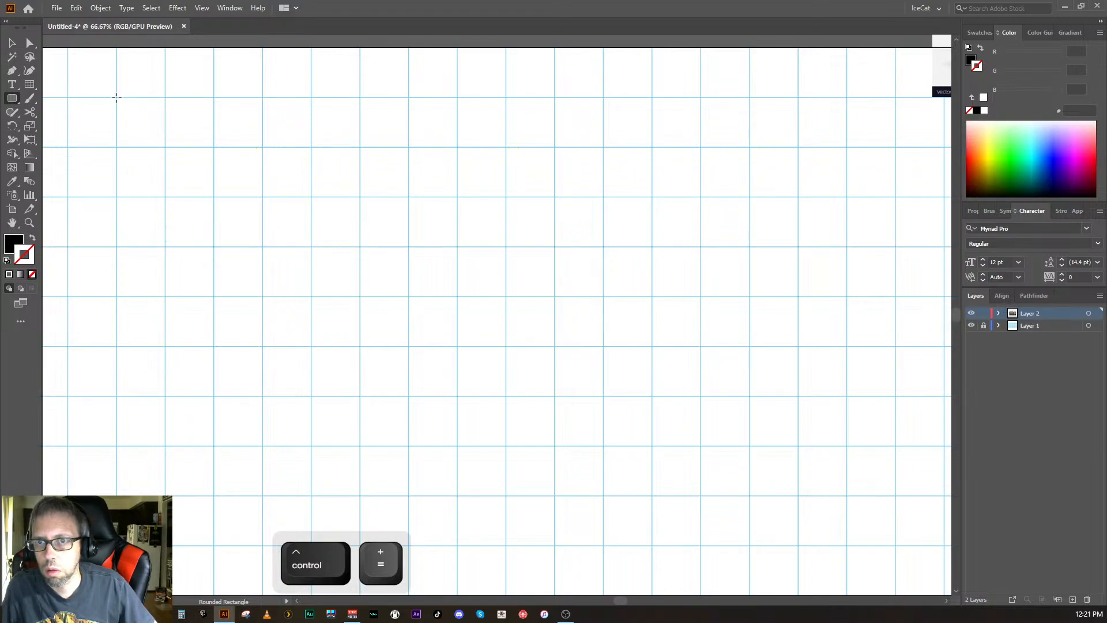
left_click_drag(116, 97, 944, 545)
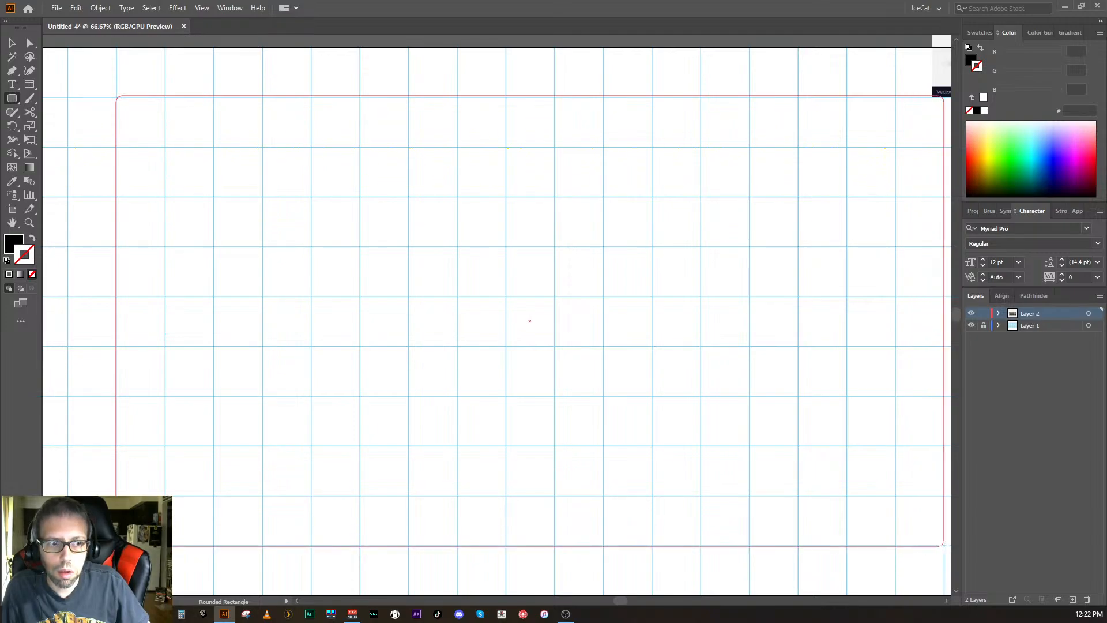
left_click_drag(944, 545, 896, 545)
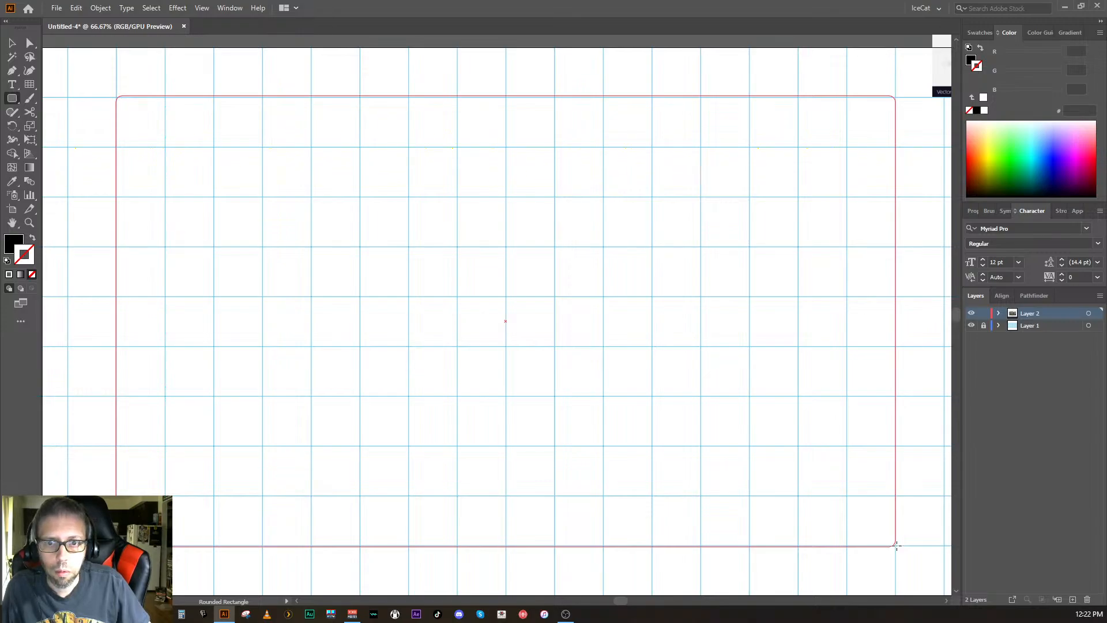
left_click_drag(896, 545, 896, 545)
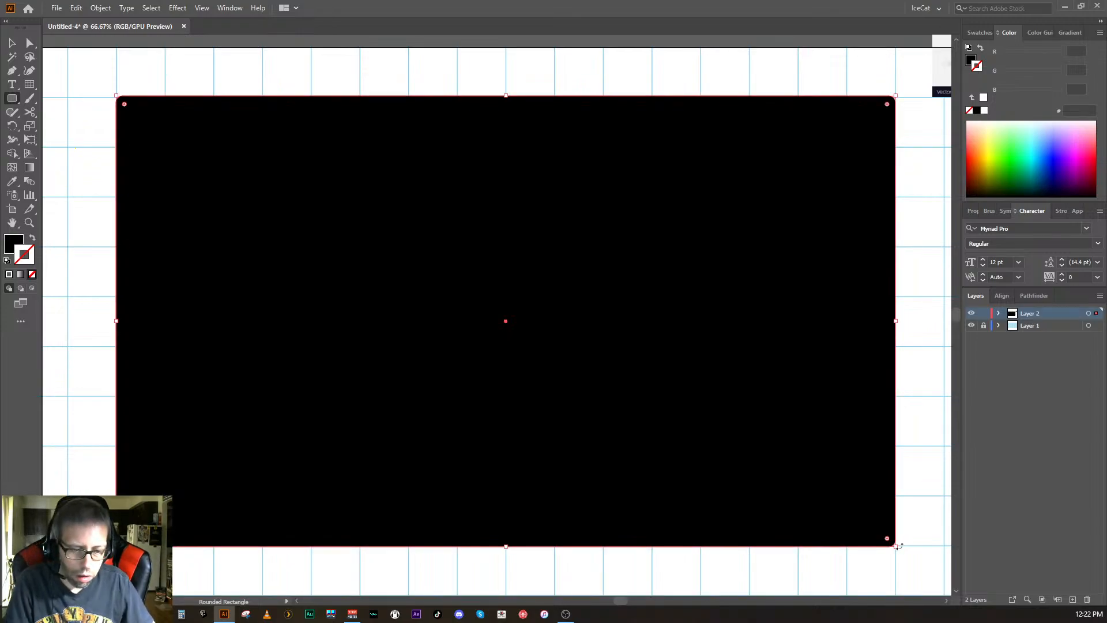
- Narrow the rounded rectangle by two grid columns from its right side, making it 14 columns wide
key("ctrl+minus")
key("ctrl+minus")
key("ctrl+equal")
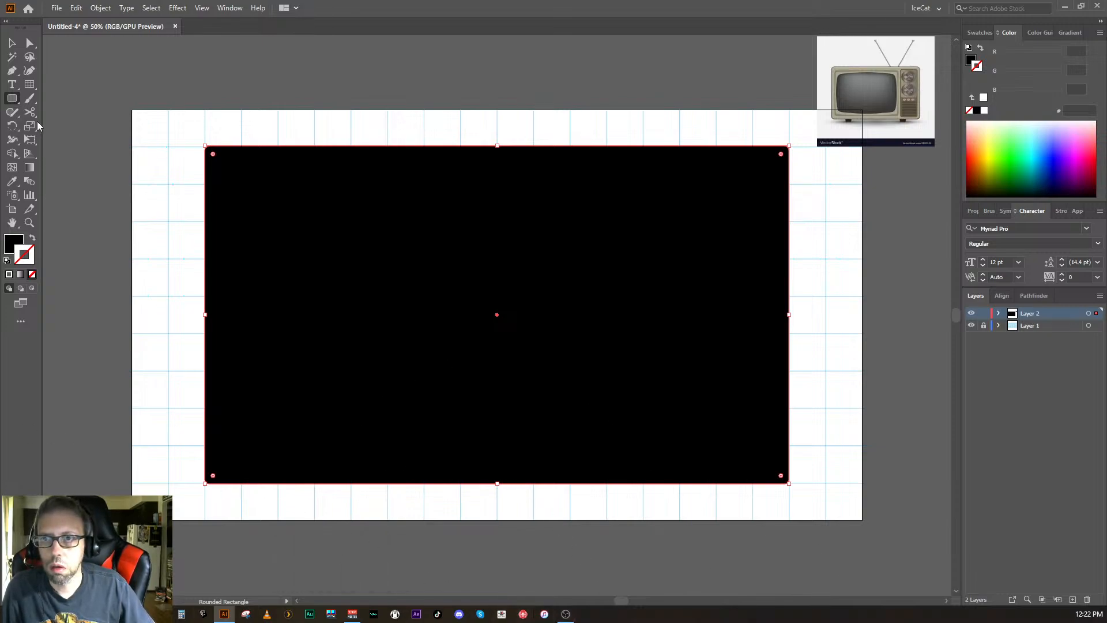
left_click(13, 45)
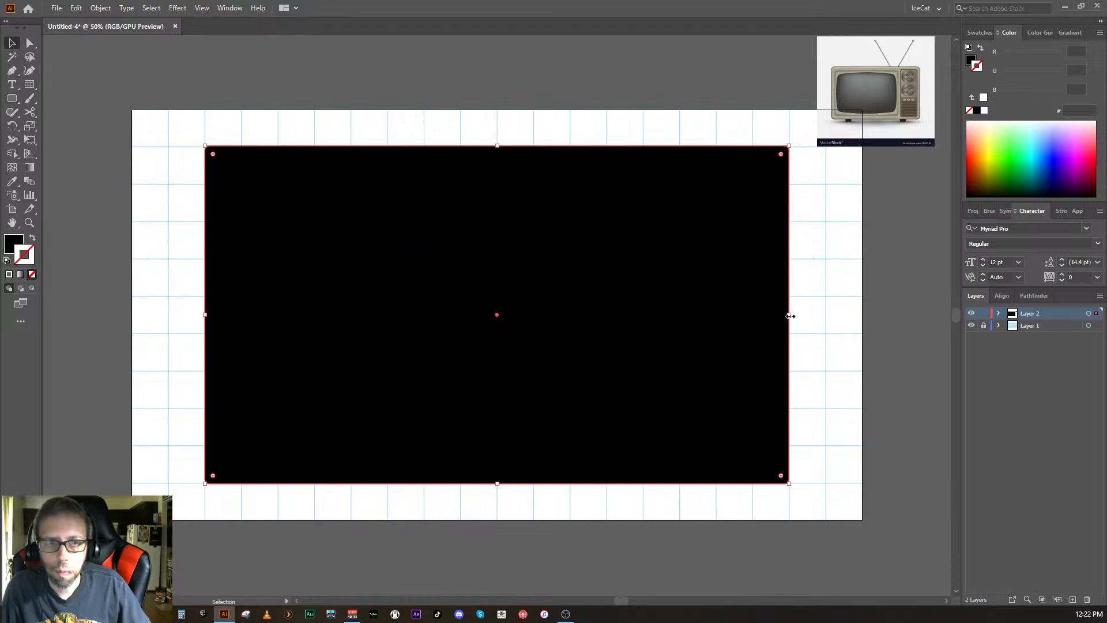
left_click_drag(788, 316, 754, 309)
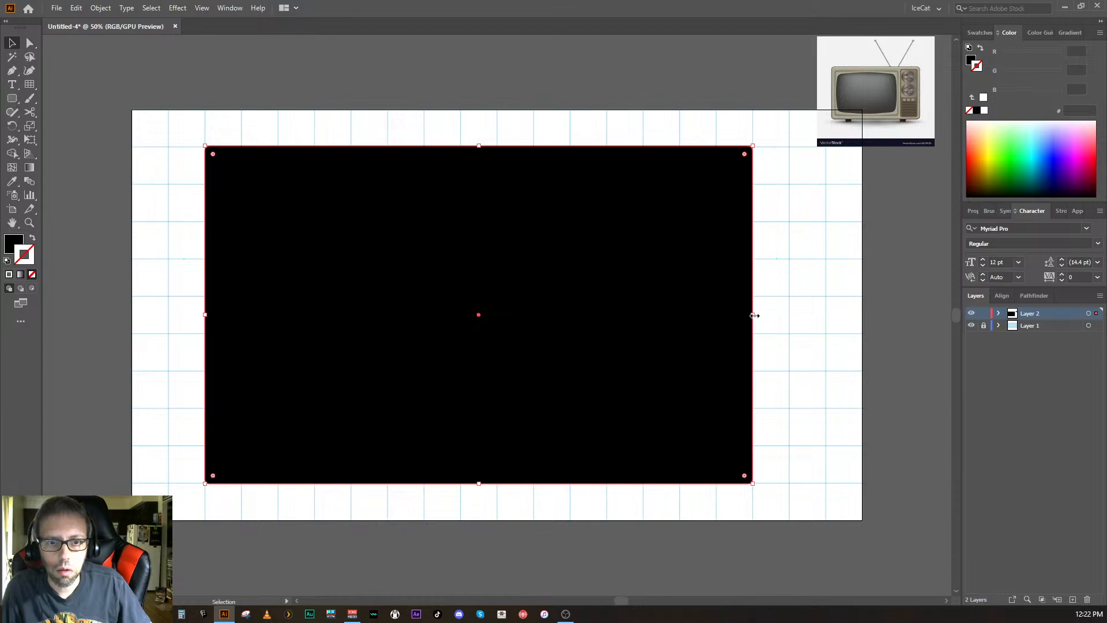
left_click_drag(753, 316, 716, 313)
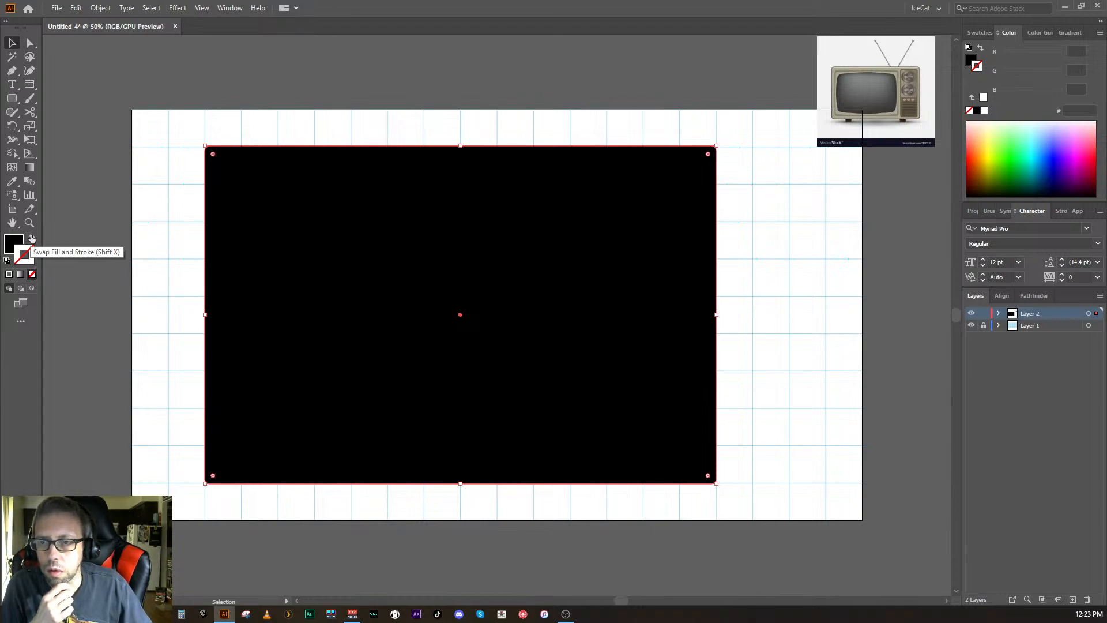
- Set the rounded rectangle's fill color to greenish gray #919B92, then deselect it
double_click(15, 244)
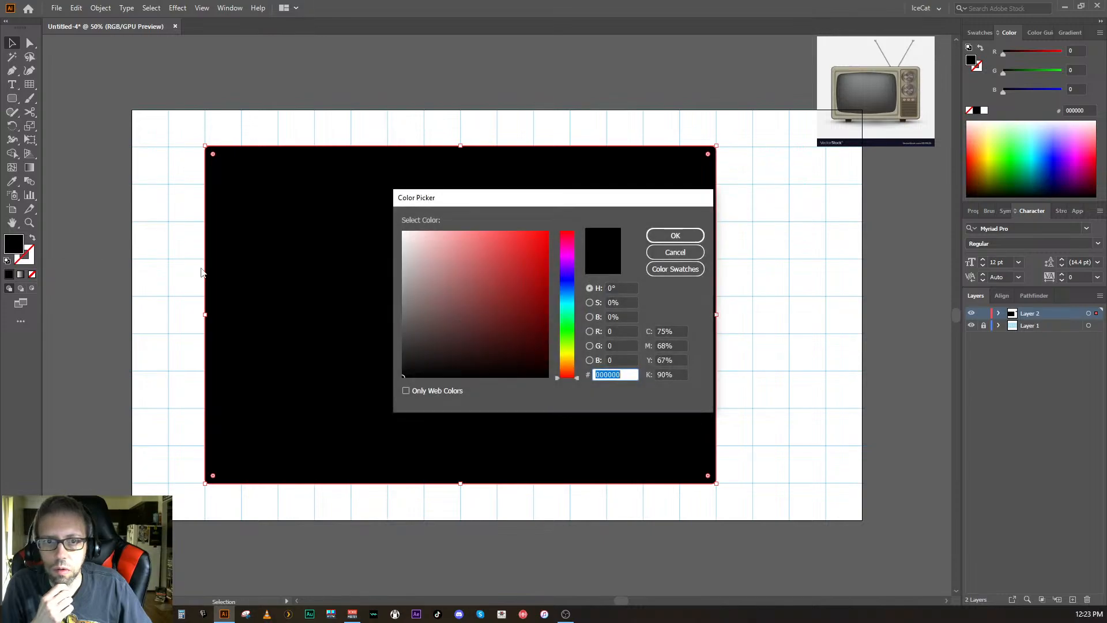
left_click_drag(410, 301, 409, 273)
left_click(563, 312)
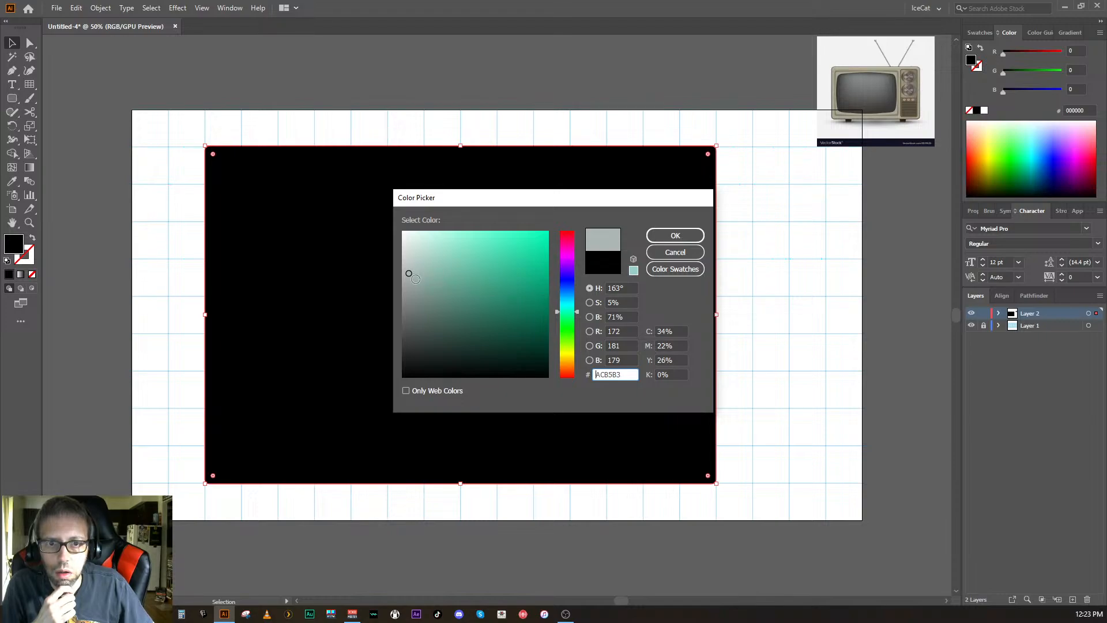
mouse_move(411, 271)
left_mouse_down()
mouse_move(406, 257)
mouse_move(418, 256)
left_mouse_up()
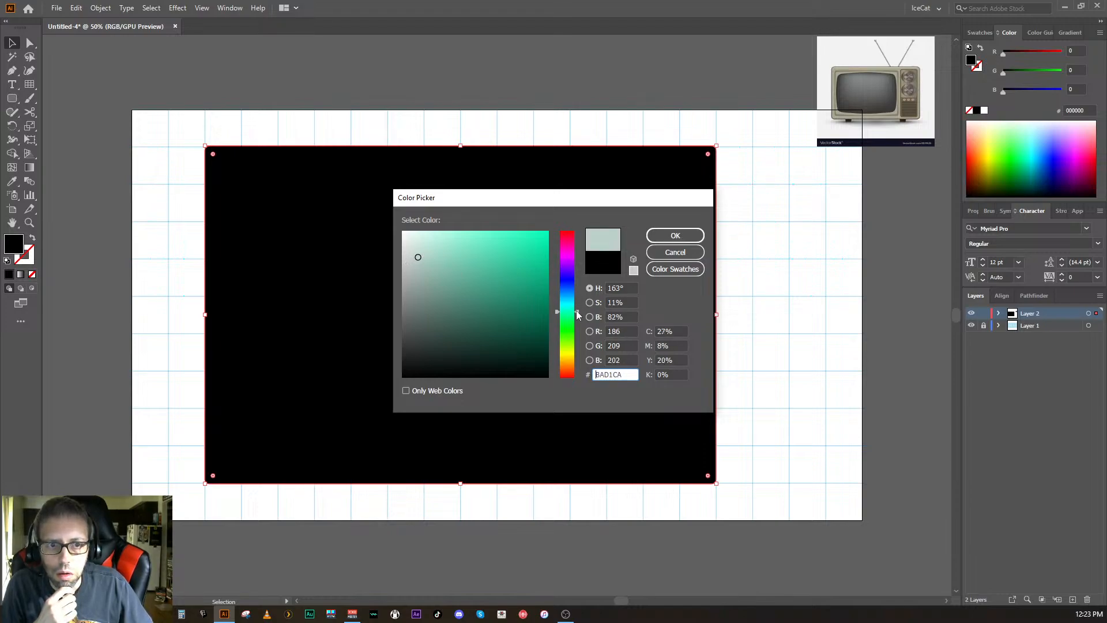
left_click_drag(576, 315, 577, 324)
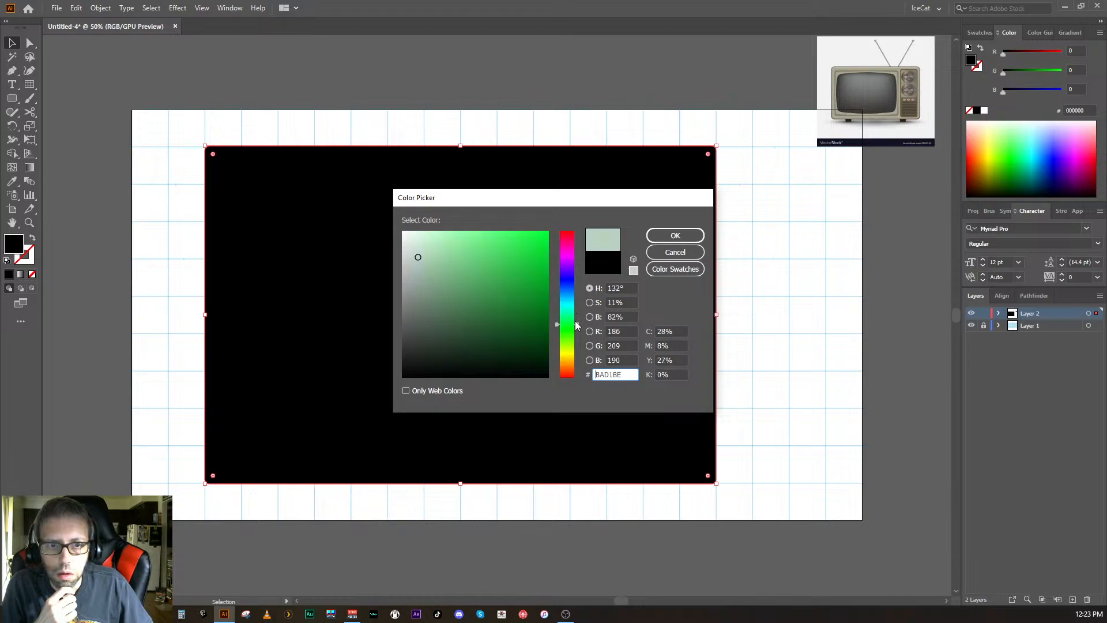
left_click_drag(418, 291, 413, 287)
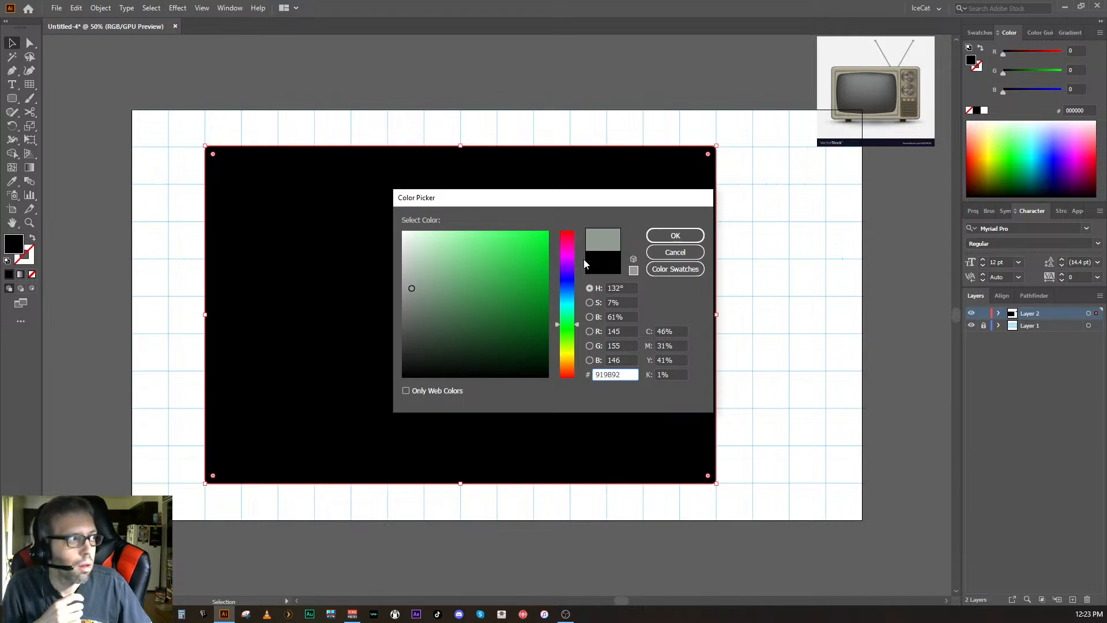
left_click(656, 239)
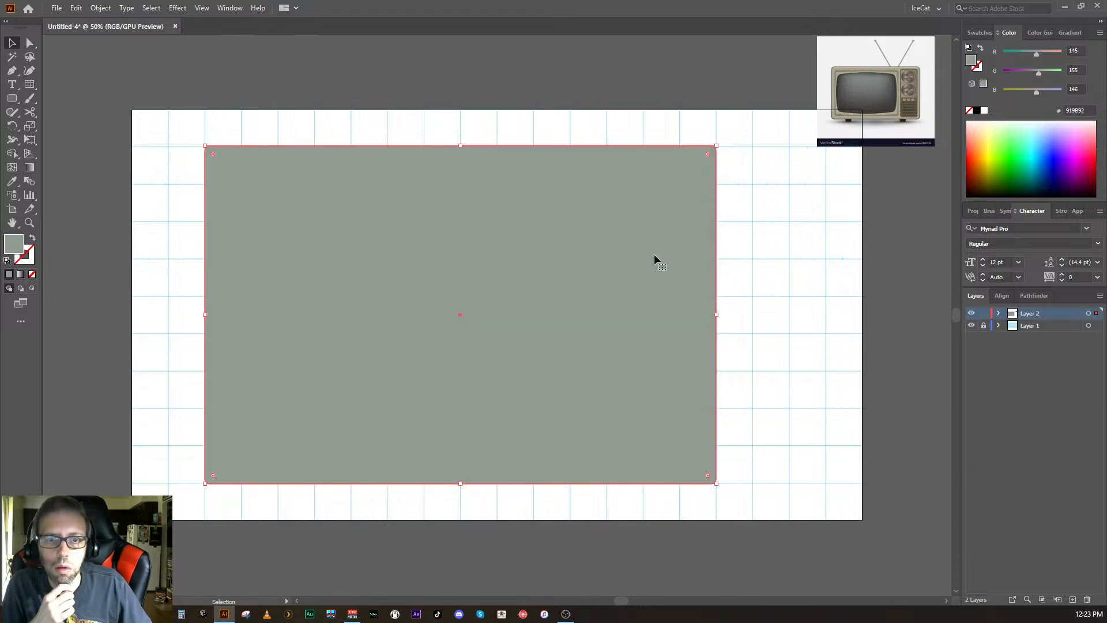
left_click(900, 367)
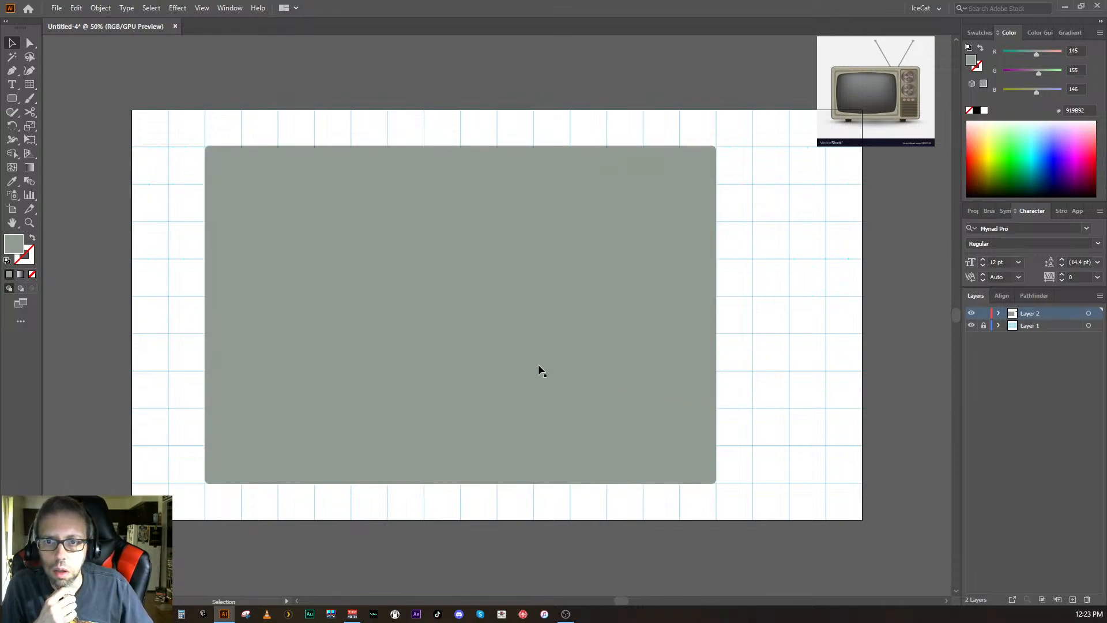
- Try to give the rounded rectangle a near-black #020202 stroke
left_click(469, 335)
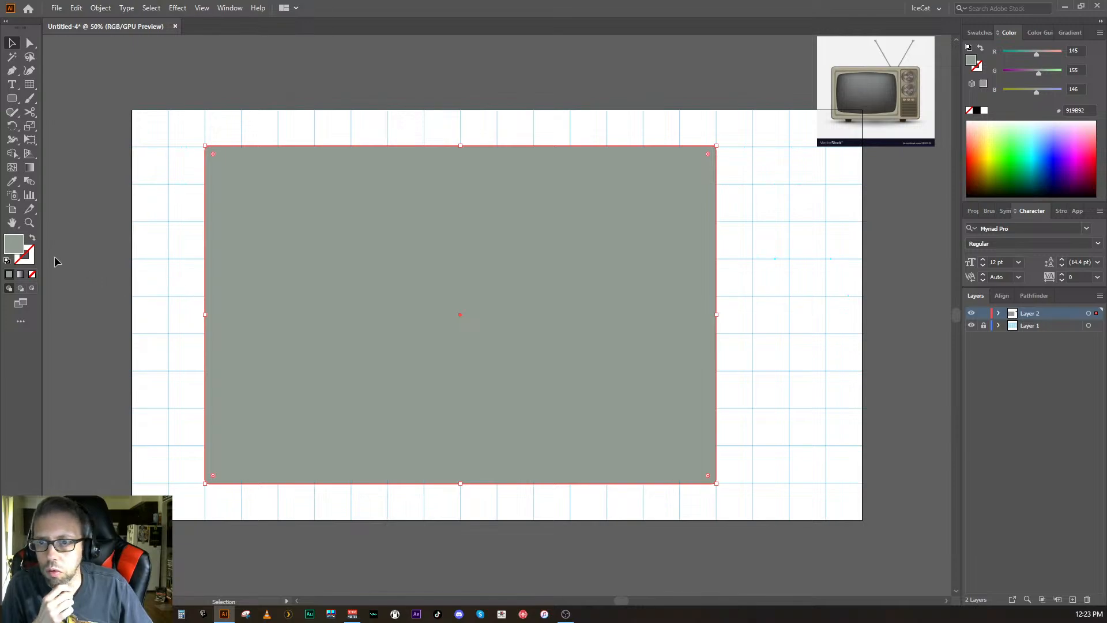
left_click(33, 264)
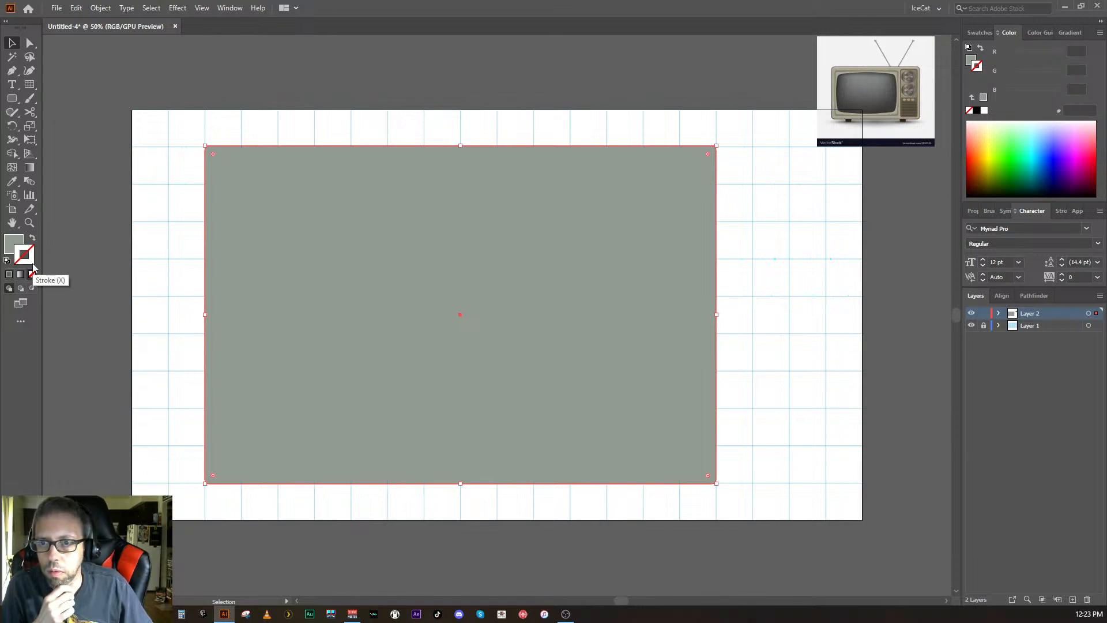
double_click(24, 255)
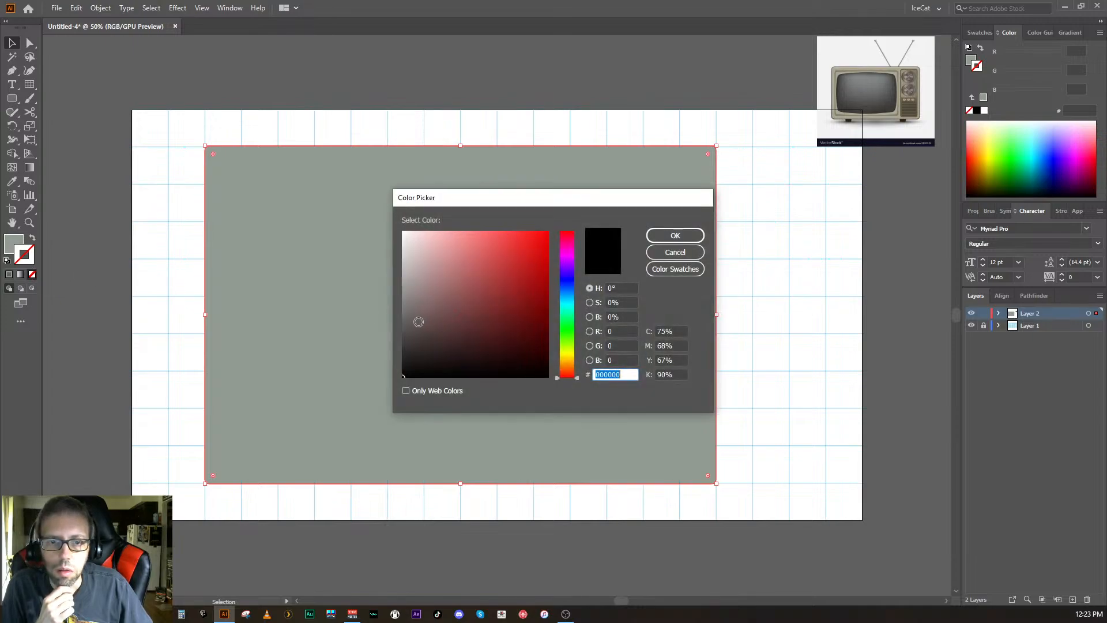
left_click(403, 374)
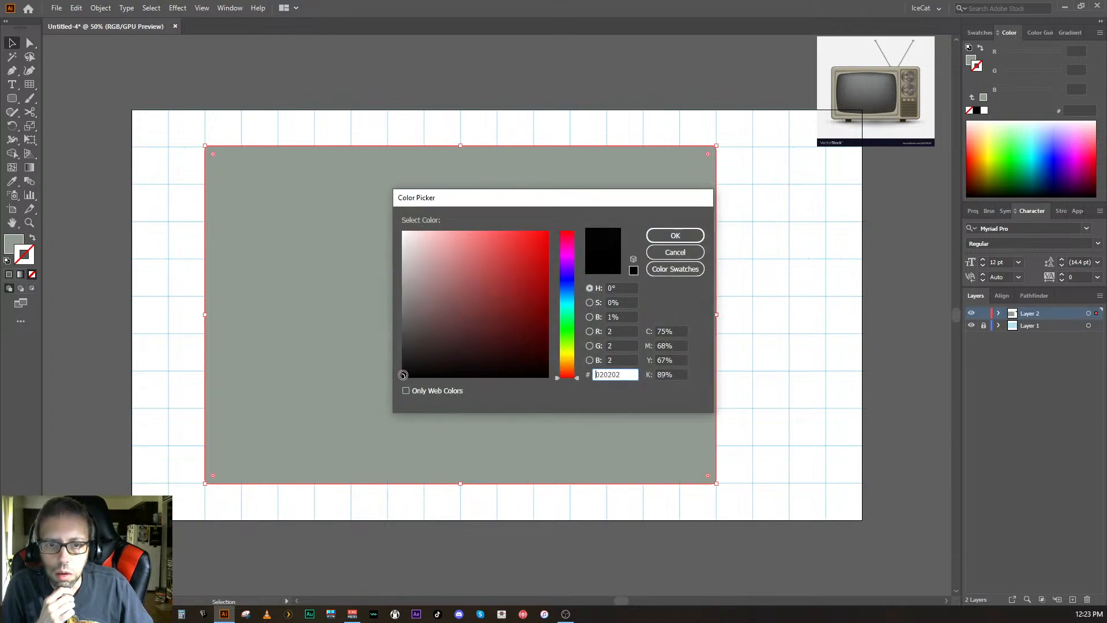
left_click(660, 241)
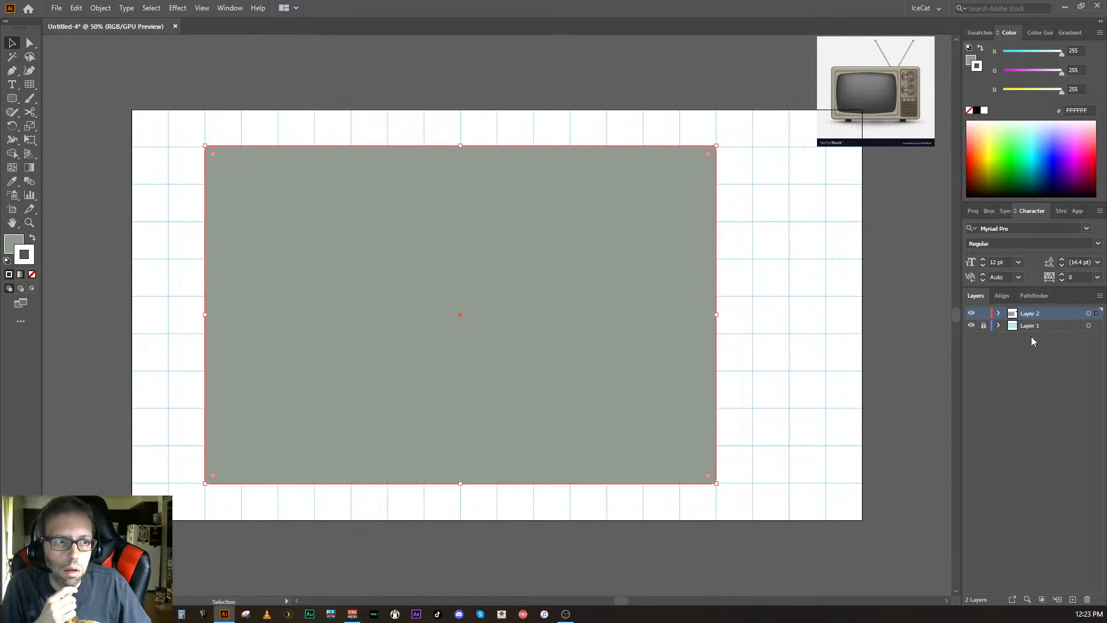
- Target all of Layer 2 and set its stroke color to black #000000
left_click(1088, 314)
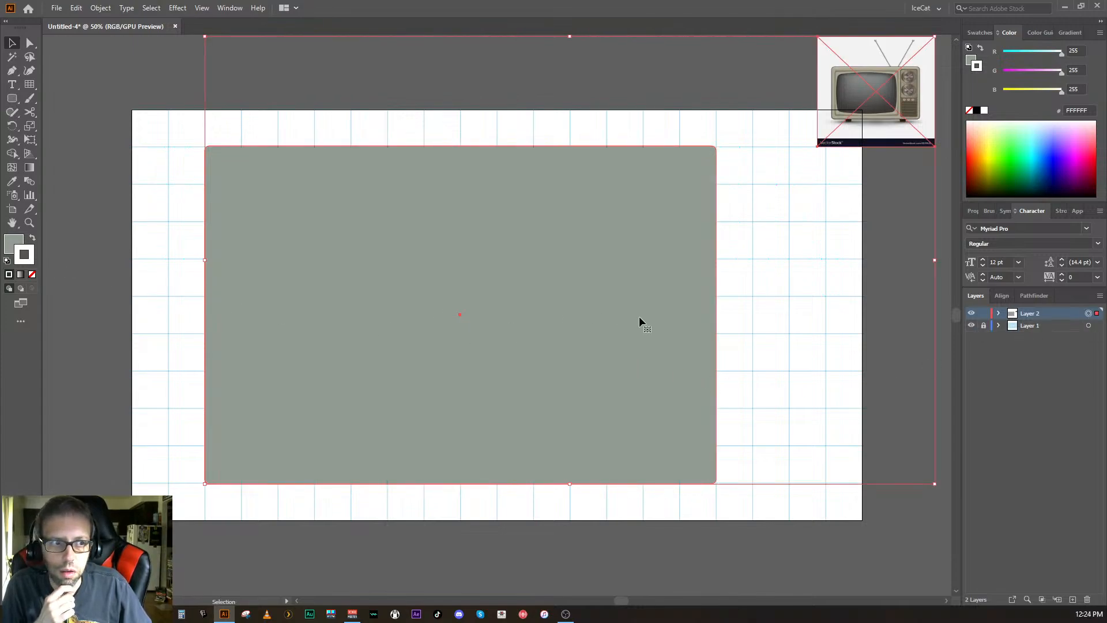
double_click(26, 264)
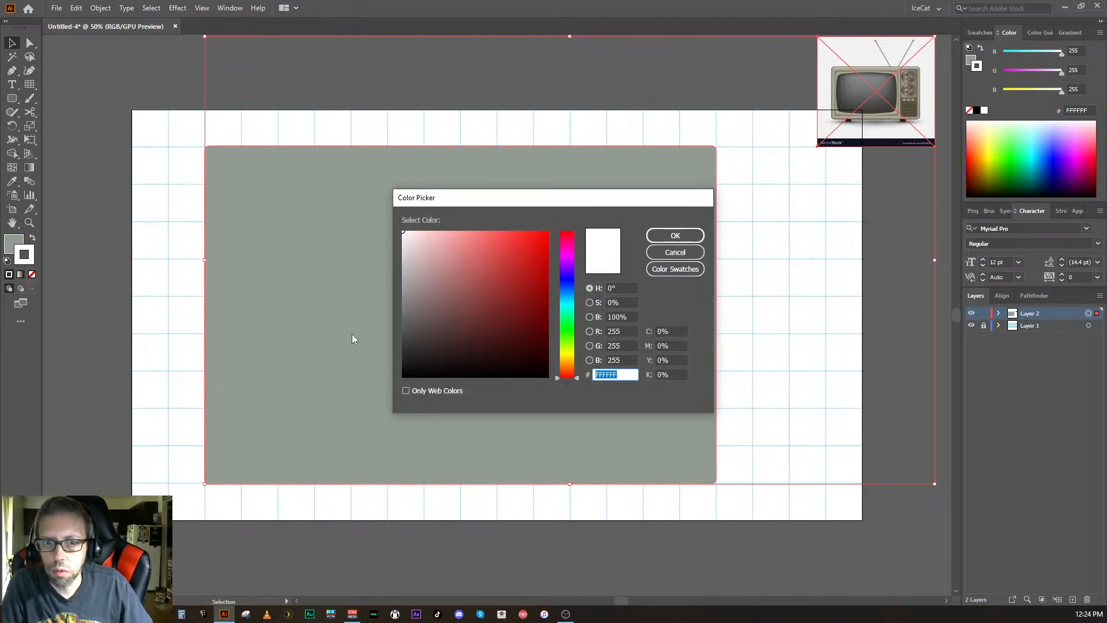
left_click(406, 367)
left_click_drag(407, 367, 393, 385)
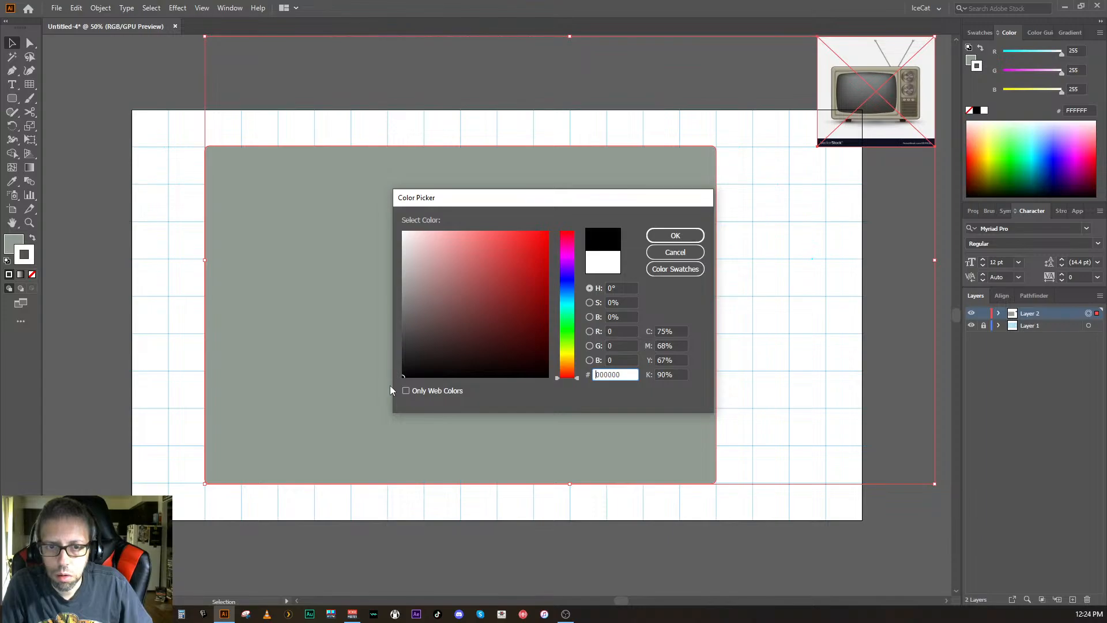
left_click(670, 236)
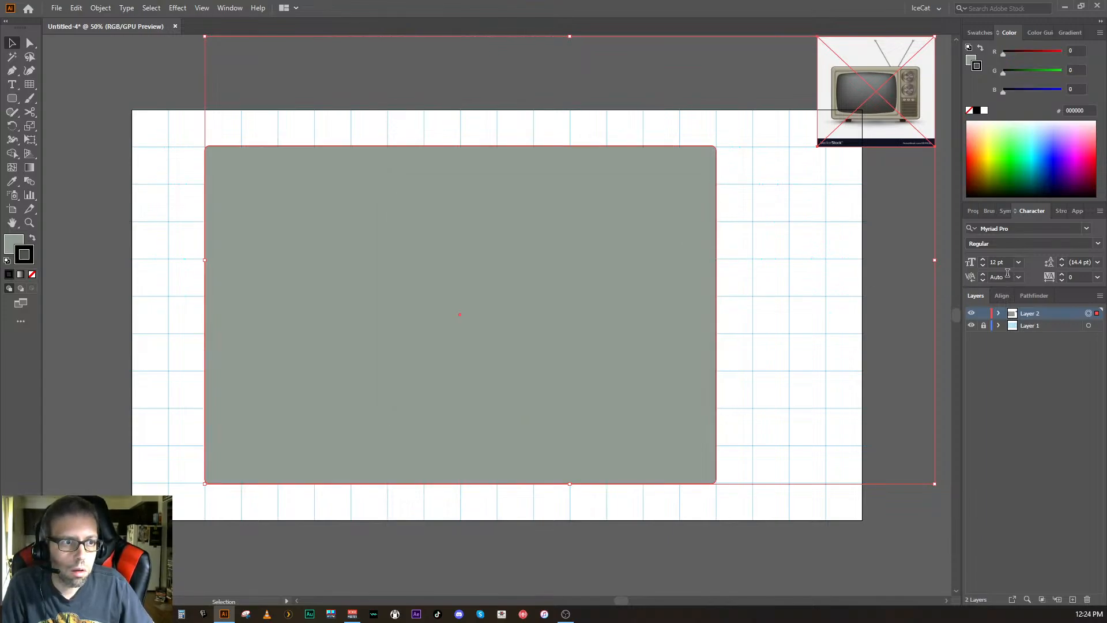
- Increase the stroke weight of the targeted artwork to 3 pt
left_click(977, 212)
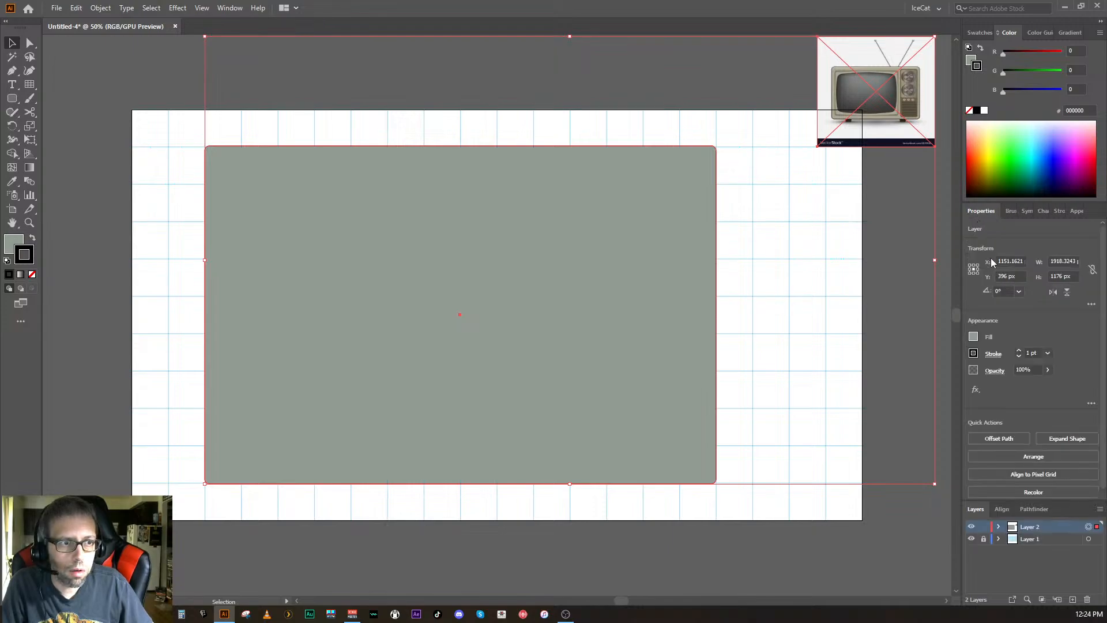
left_click(1018, 350)
left_click(1018, 350)
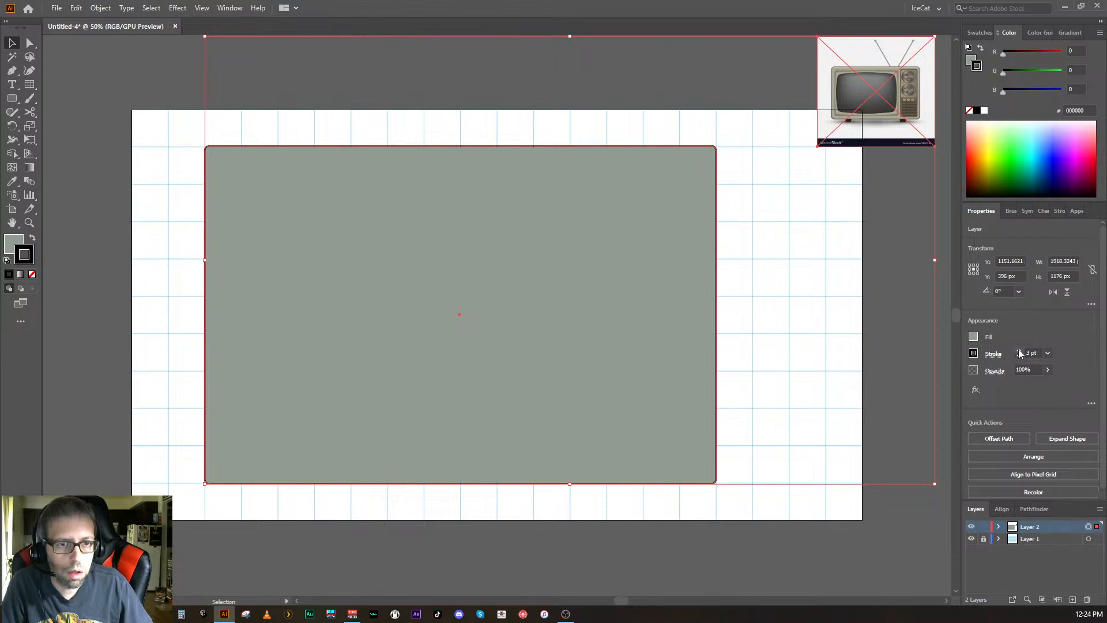
- Target all of Layer 2 and lower its opacity to 46% so the grid shows through
left_click(926, 510)
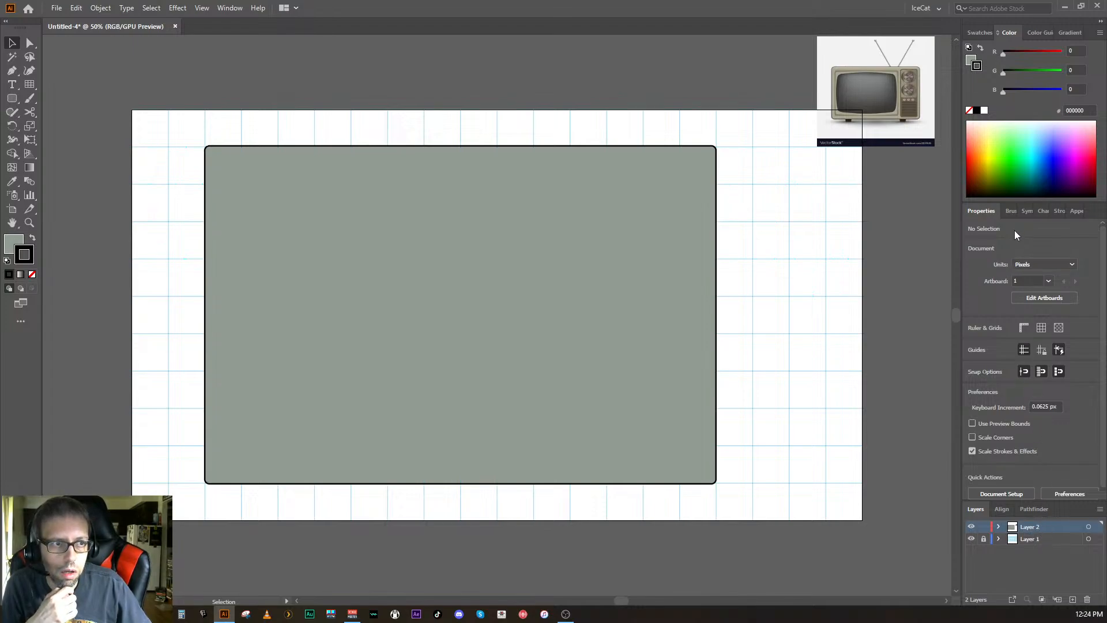
left_click(1039, 214)
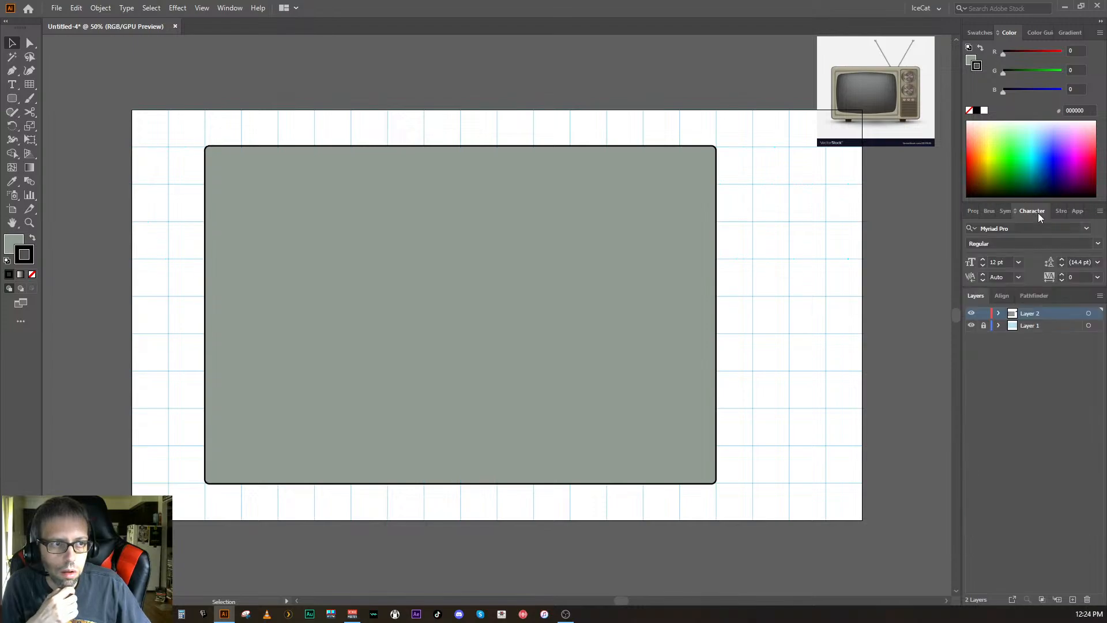
left_click(974, 215)
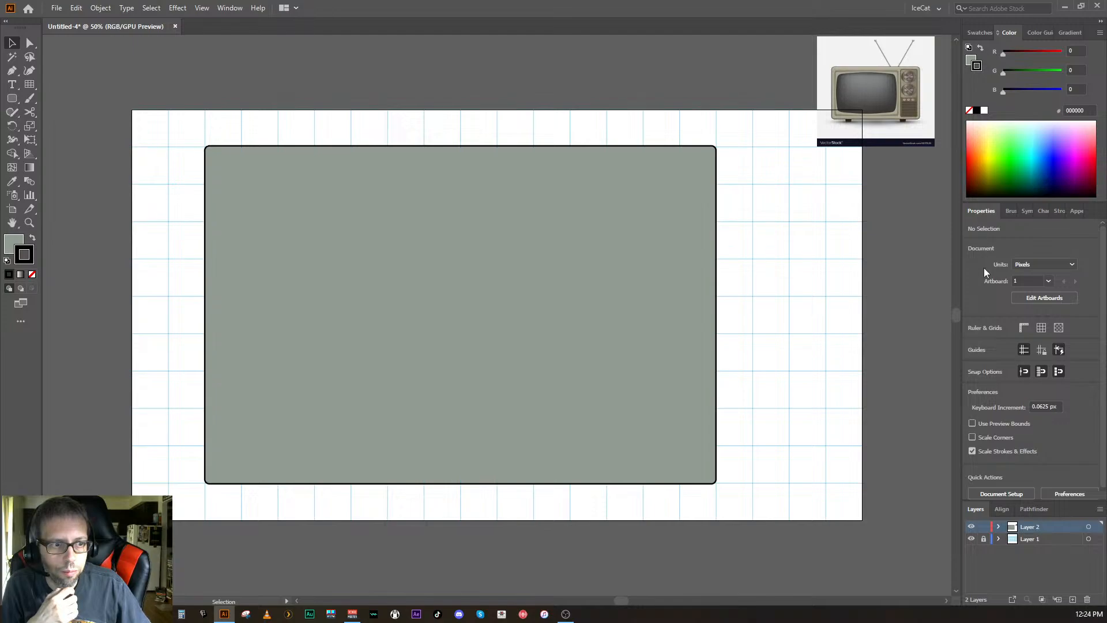
left_click(1086, 526)
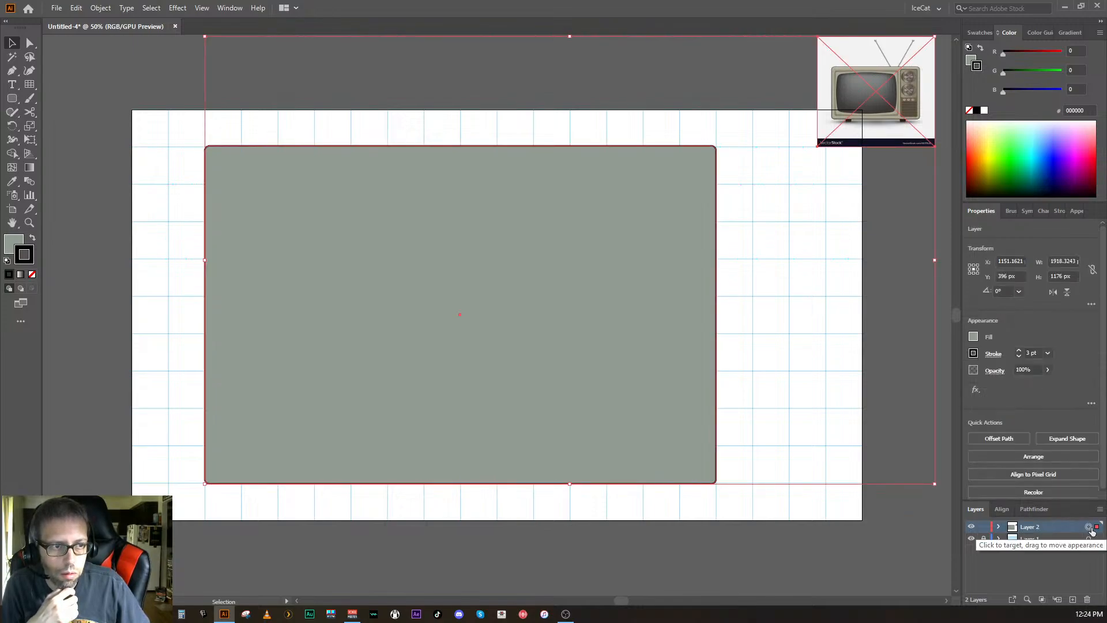
left_click(1047, 370)
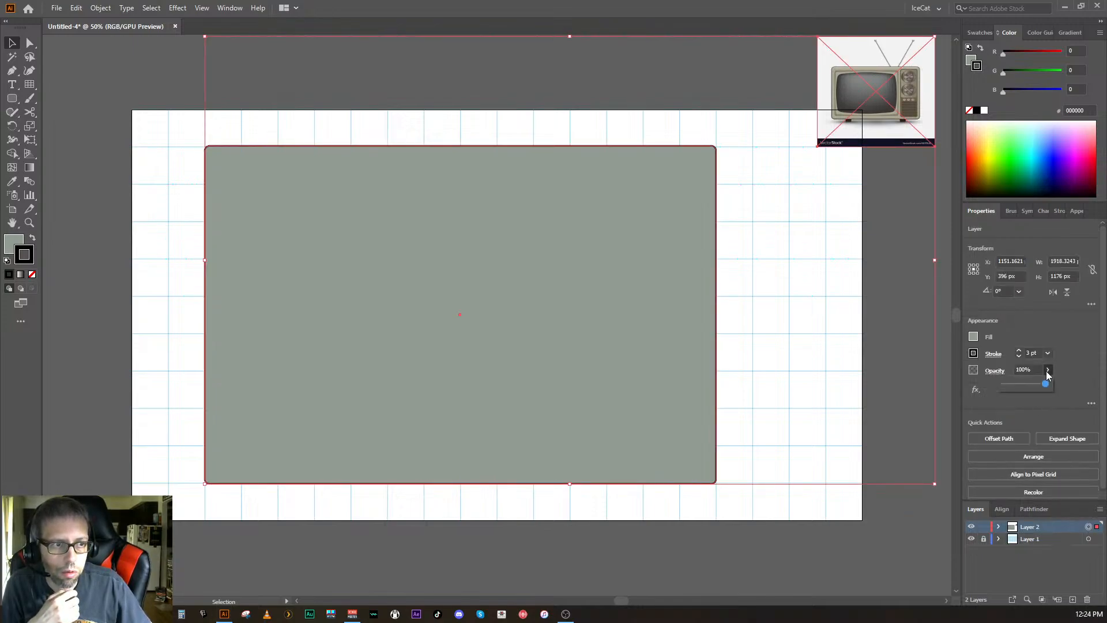
left_click_drag(1046, 384, 1030, 386)
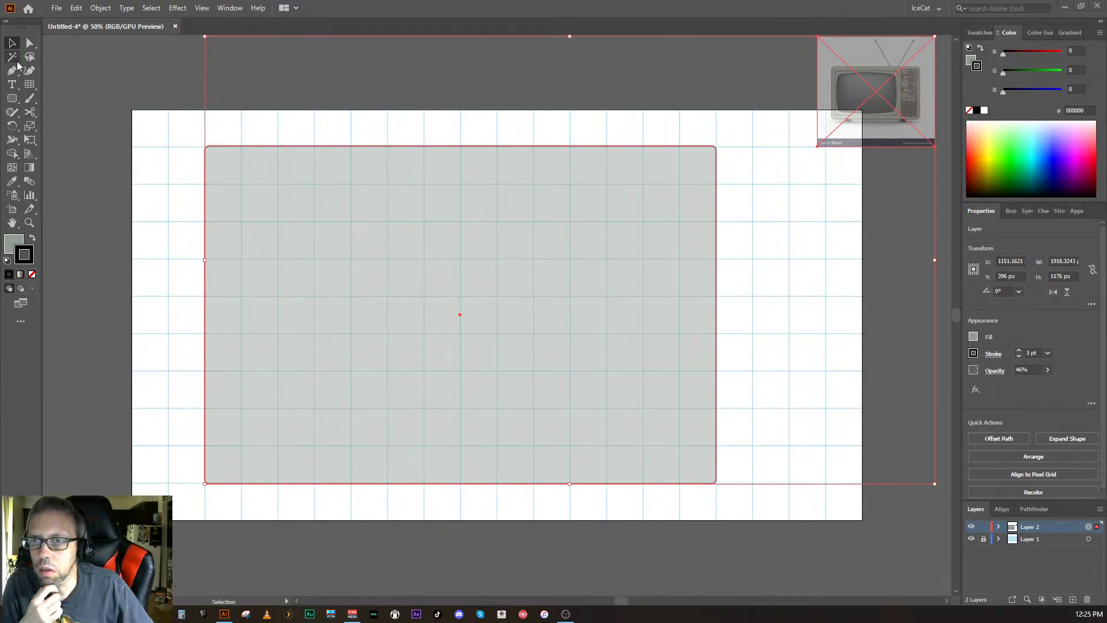
- Draw a rounded rectangle about 959 x 684 px inside the television body, increase its corner rounding, and deselect it
left_click(14, 100)
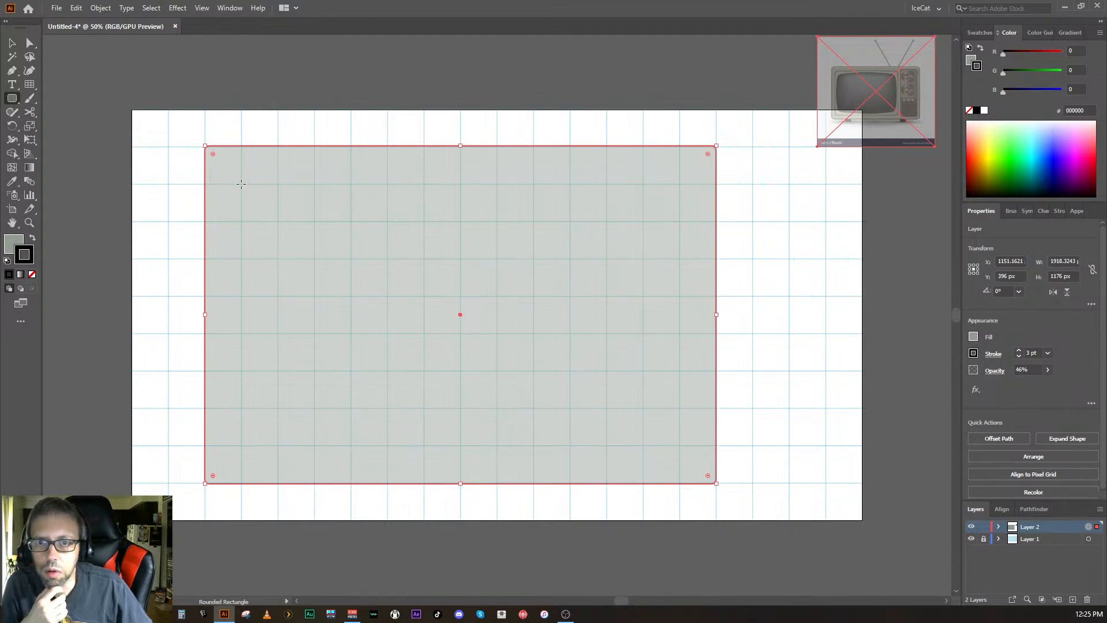
mouse_move(241, 183)
left_mouse_down()
mouse_move(437, 302)
mouse_move(513, 444)
mouse_move(606, 445)
left_mouse_up()
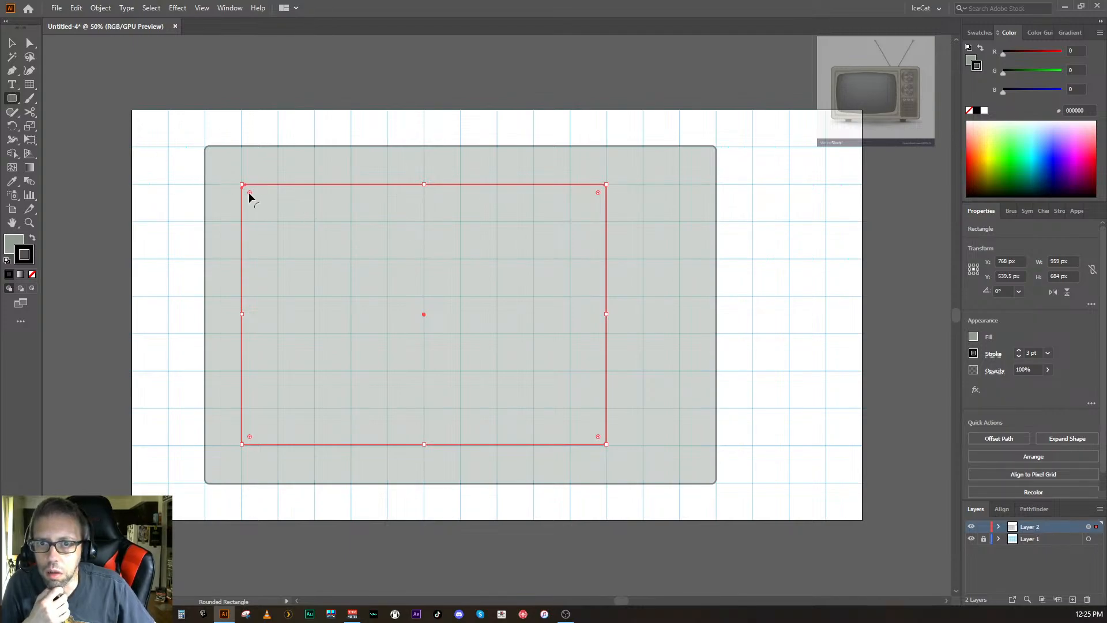
left_click_drag(249, 194, 269, 213)
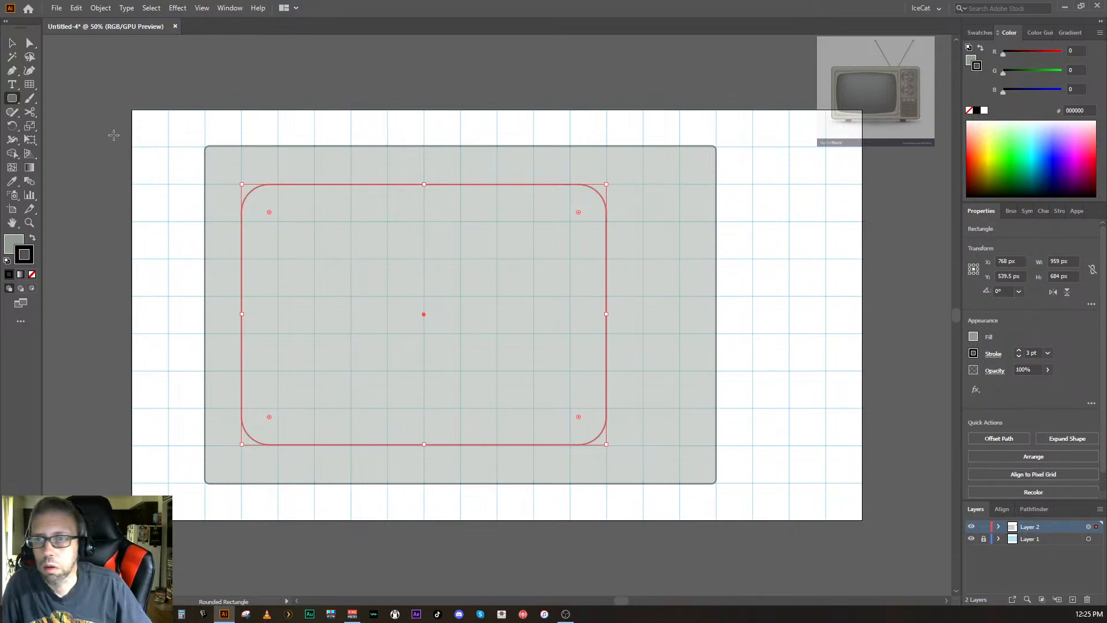
left_click(12, 44)
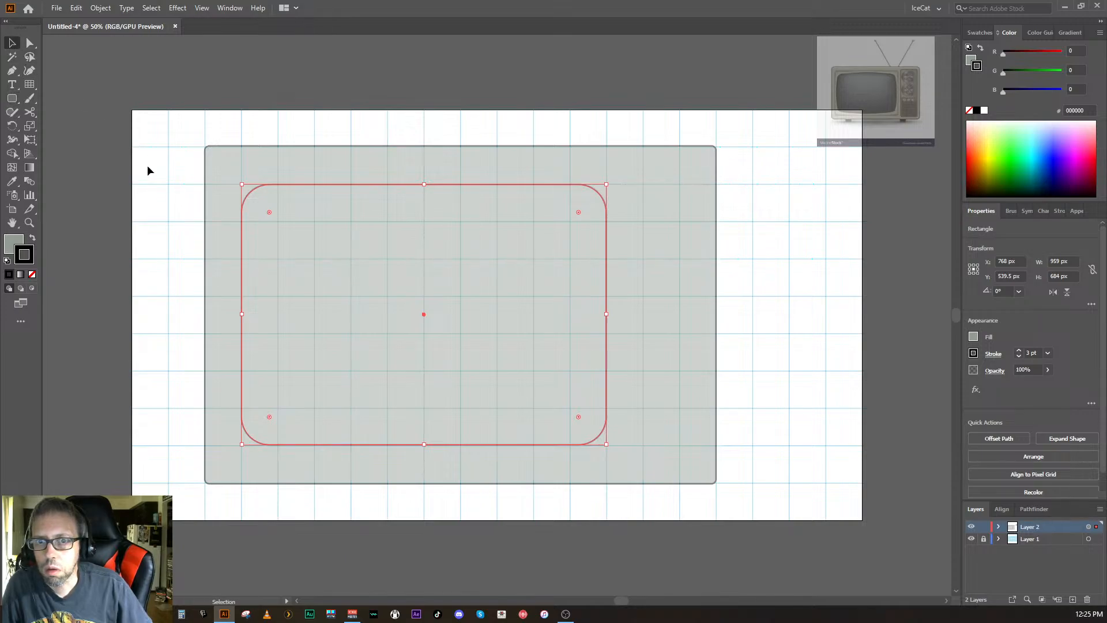
left_click(105, 177)
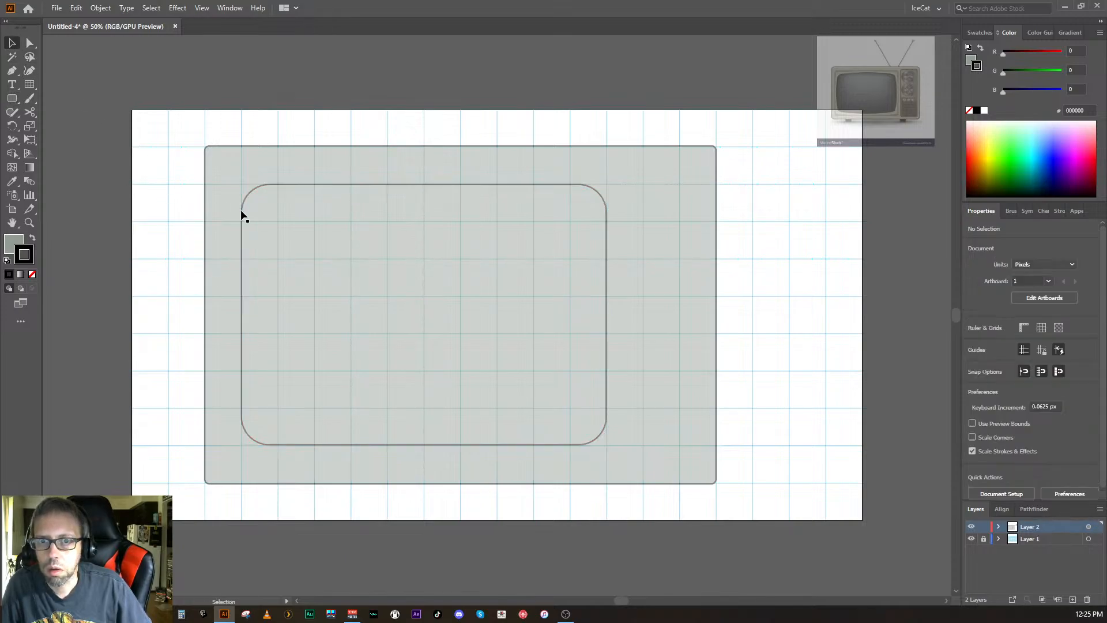
- Move the inner rounded rectangle half a grid square up and left, then enlarge it to about 1007 x 780 px
left_click(284, 219)
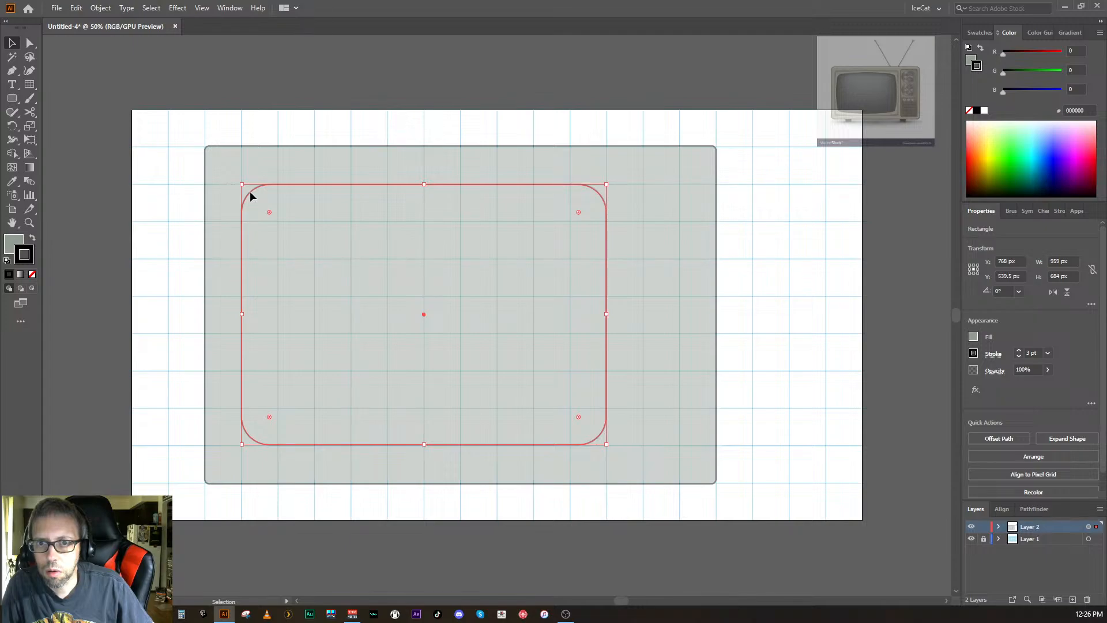
left_click_drag(251, 192, 233, 172)
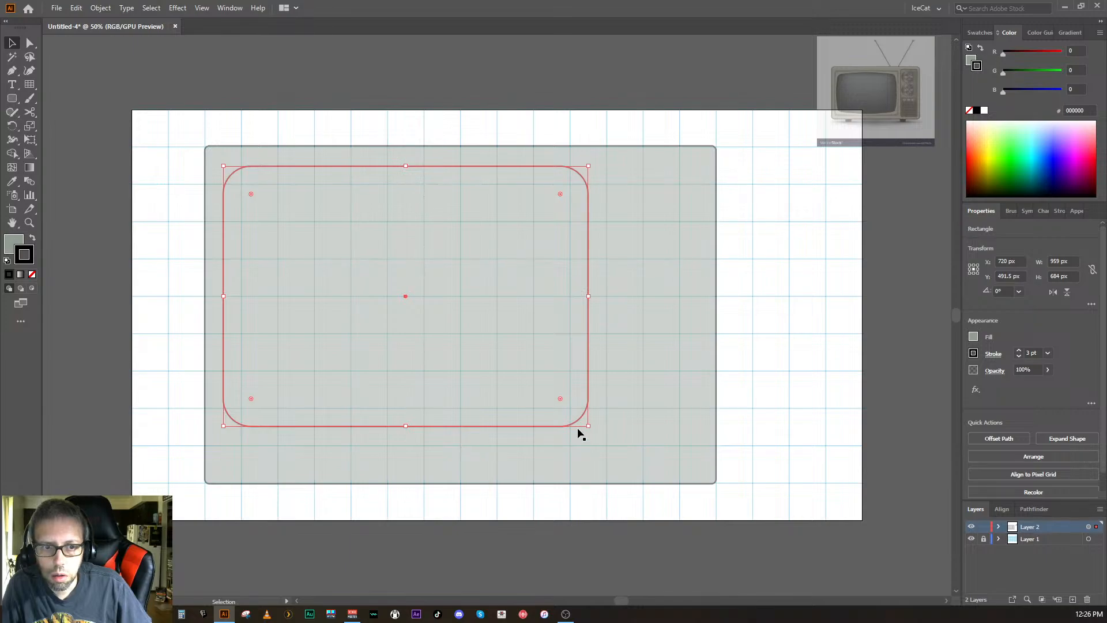
left_click_drag(589, 427, 606, 462)
key("alt")
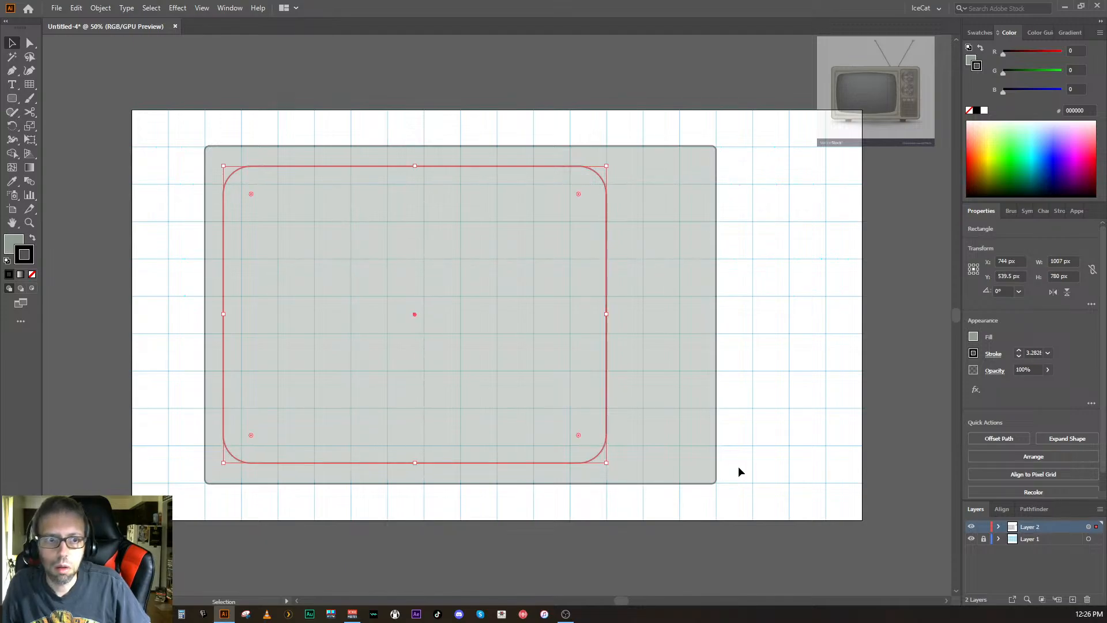
left_click(882, 482)
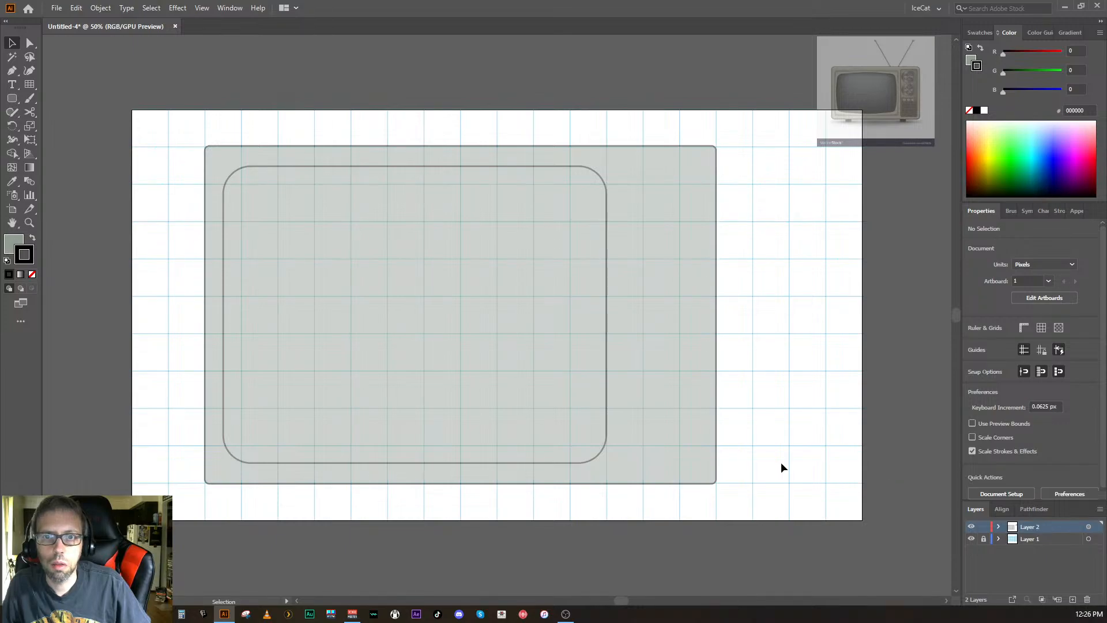
- Set the inner rounded rectangle's fill color to medium gray #686868, then deselect it
left_click(339, 352)
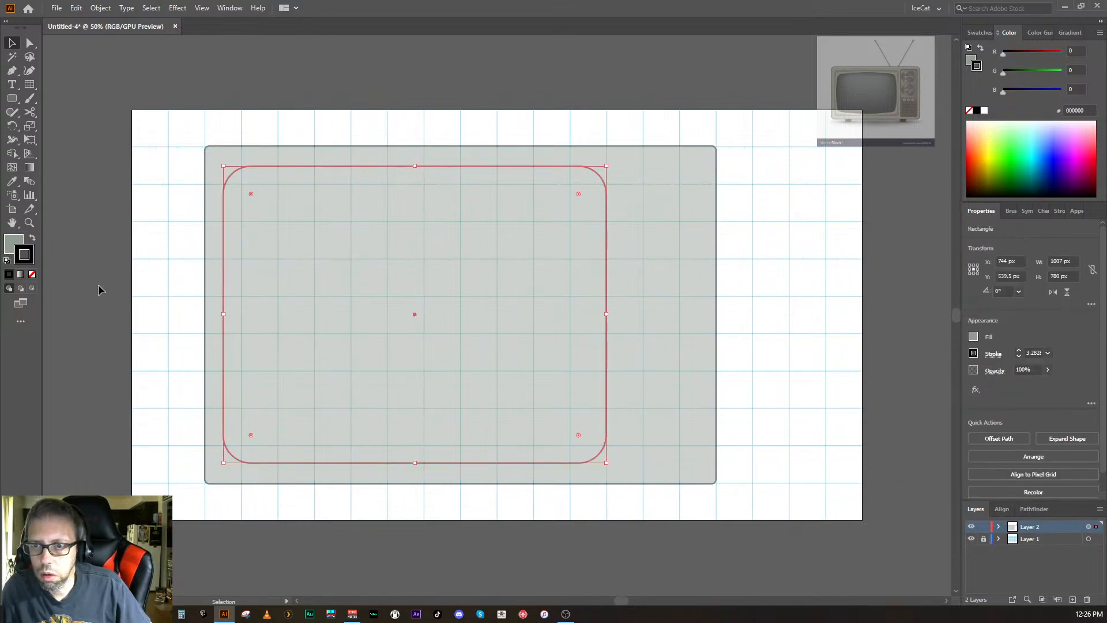
left_click(15, 241)
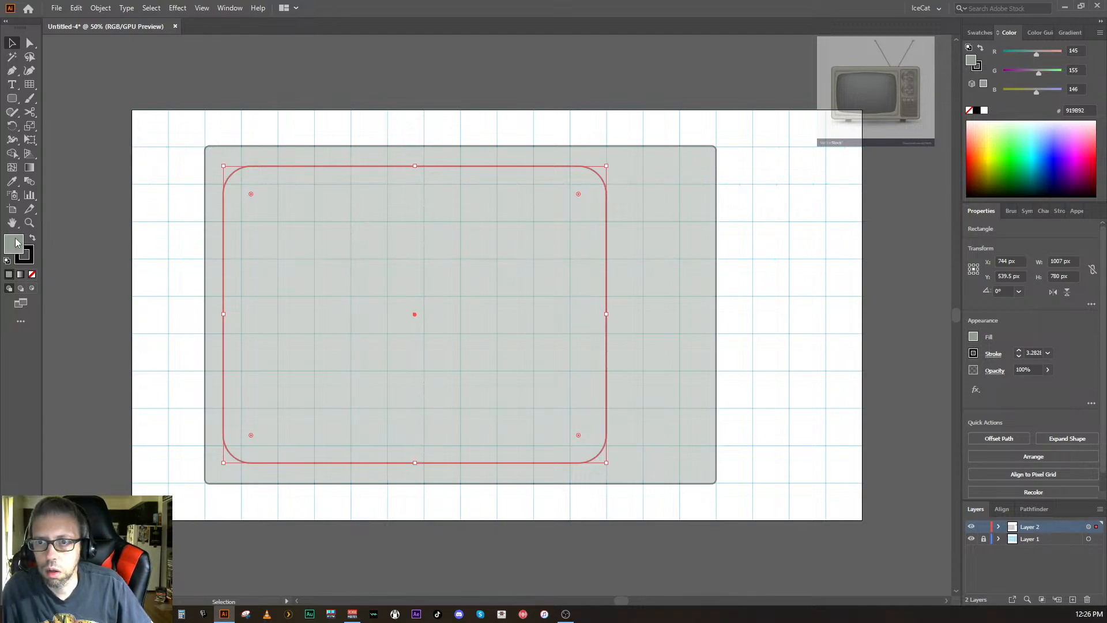
double_click(16, 241)
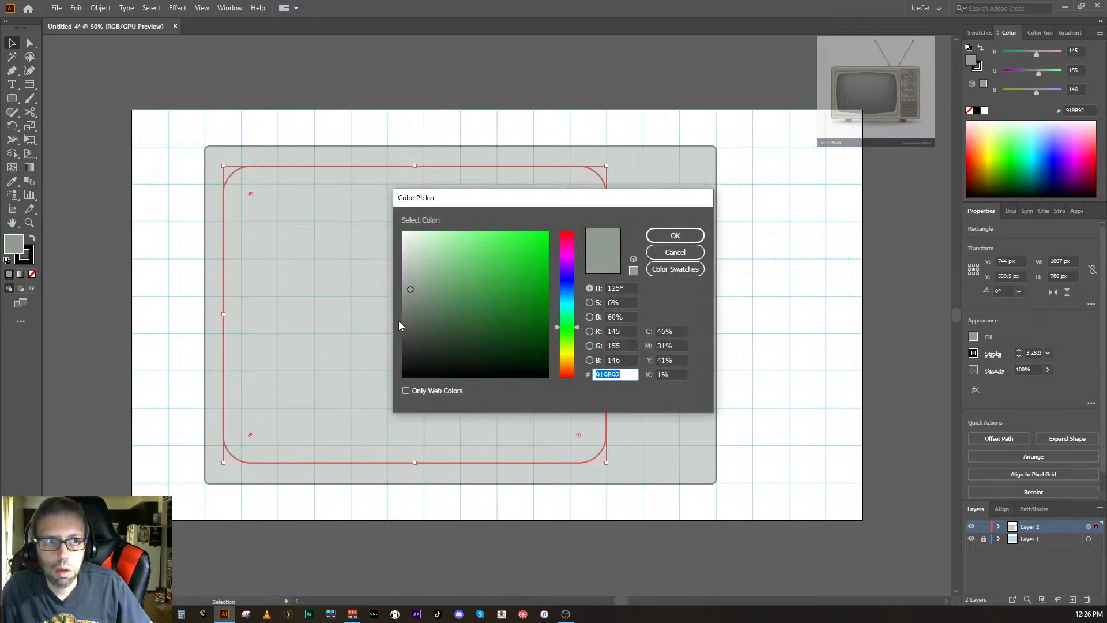
left_click_drag(407, 307, 397, 318)
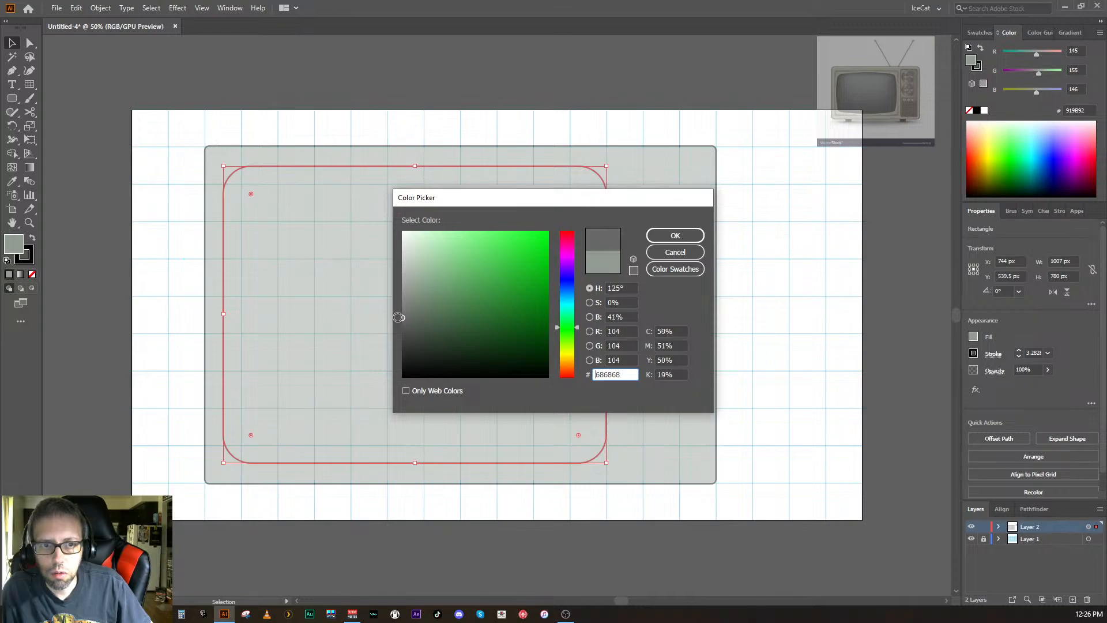
left_click(675, 236)
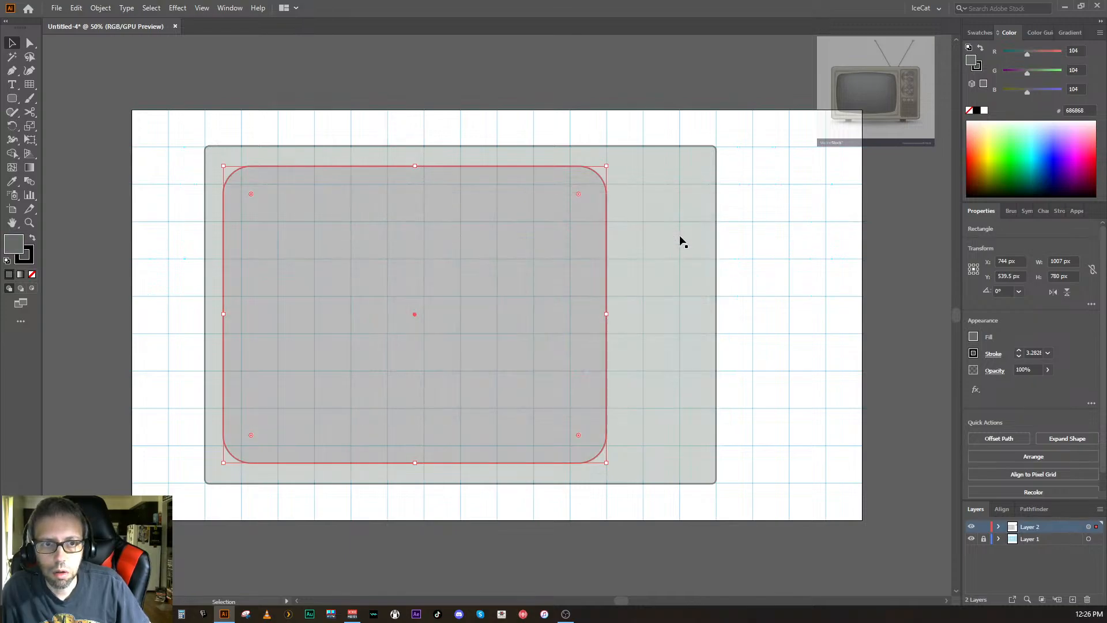
left_click(903, 376)
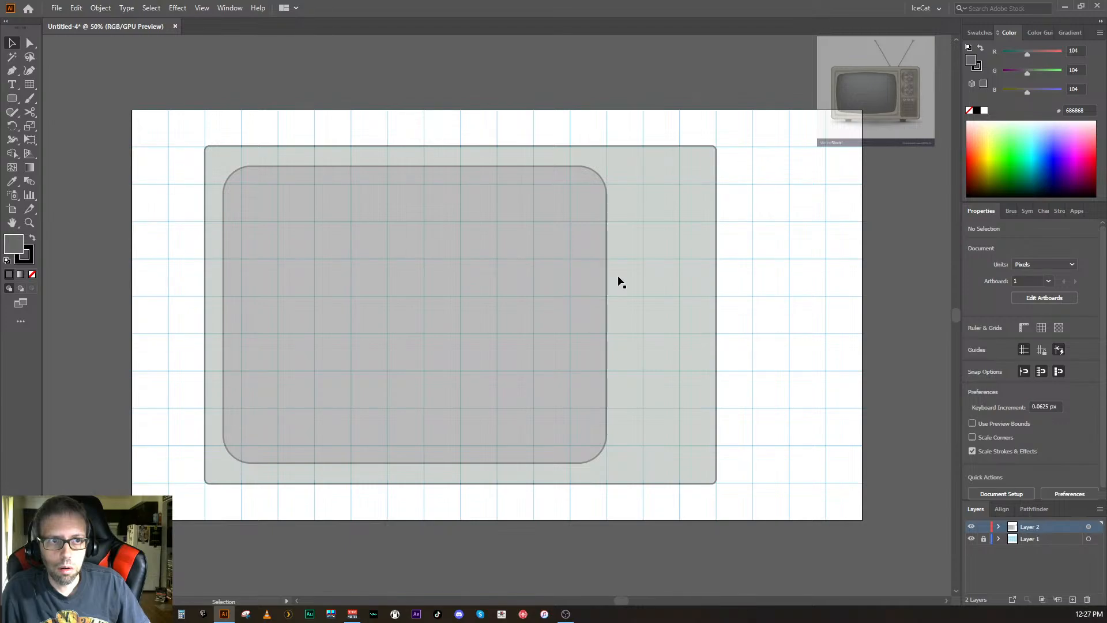
- Extend the right sides of the television body to about 1439.5 px wide and the inner rounded rectangle to about 1061 px wide
left_click(569, 282)
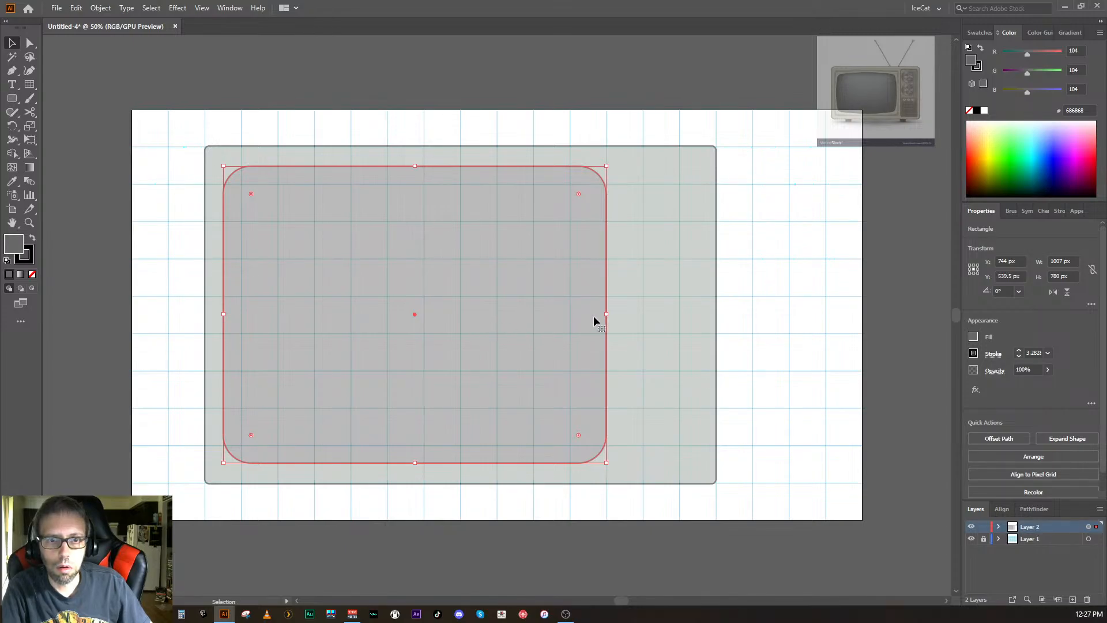
left_click(685, 329)
left_click_drag(717, 317, 754, 317)
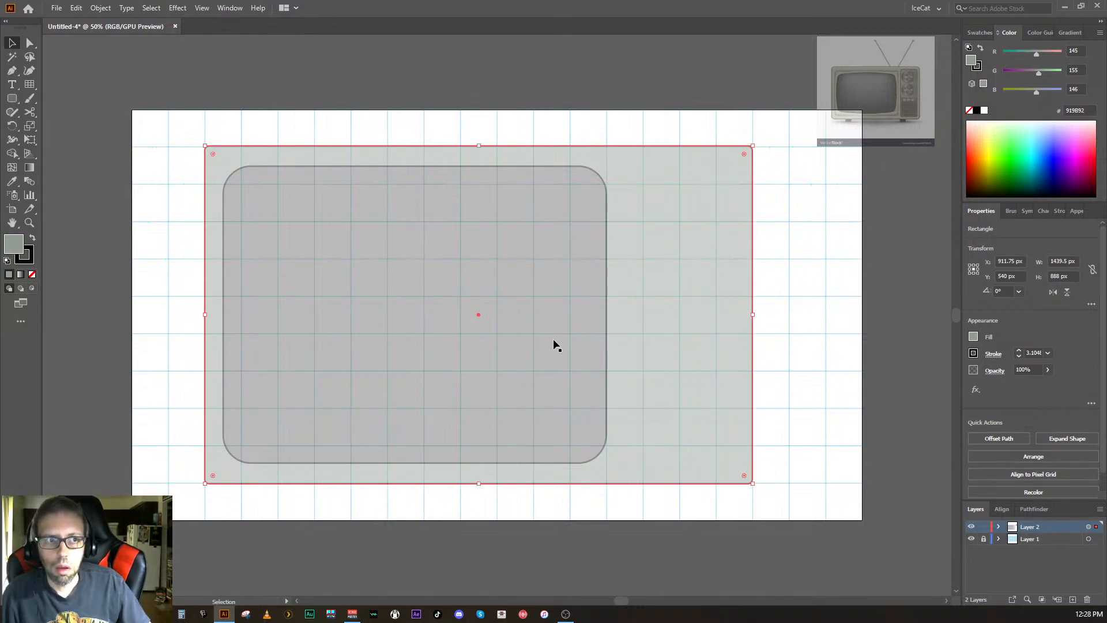
left_click(569, 339)
left_click_drag(606, 314, 628, 316)
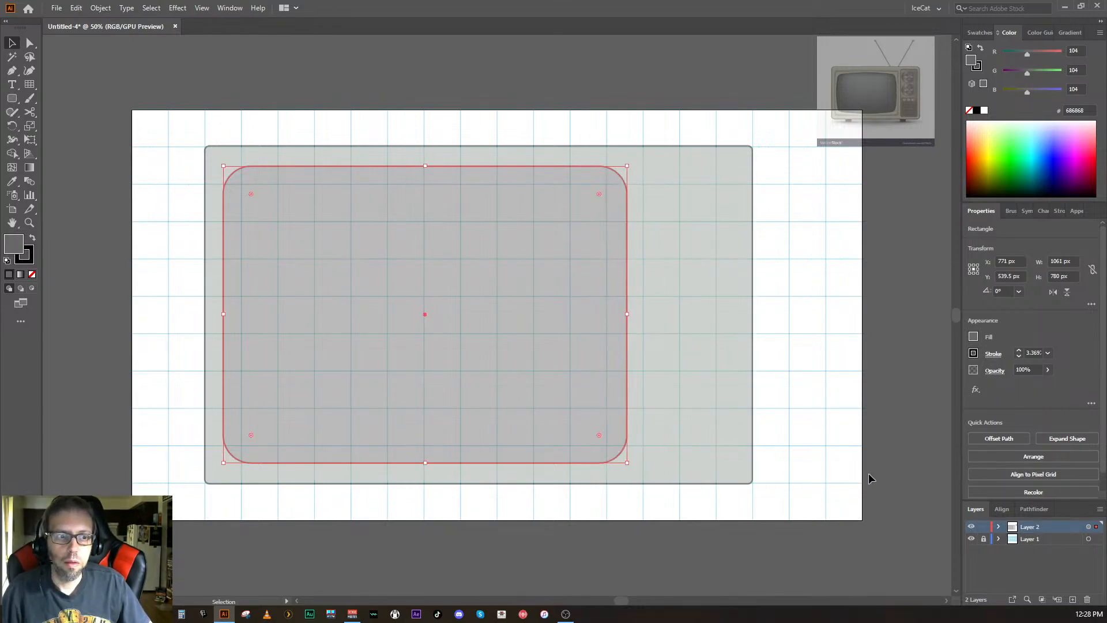
left_click(886, 472)
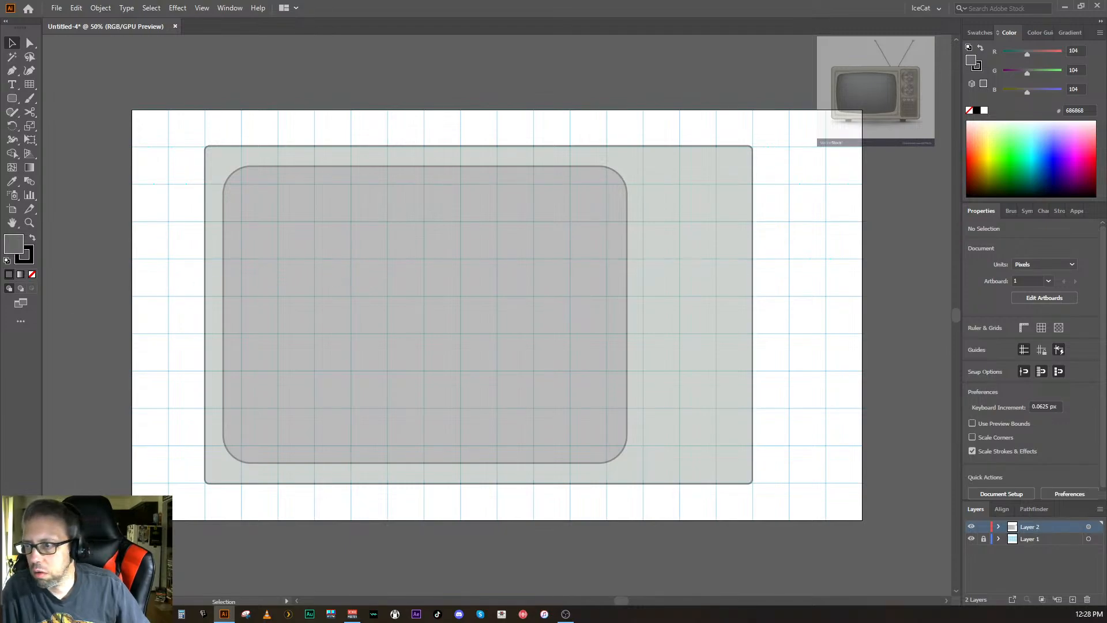
- Draw a closed screen outline with bulging sides, about 1007 x 732 px, inside the inner rounded rectangle using the Curvature tool
left_click(30, 71)
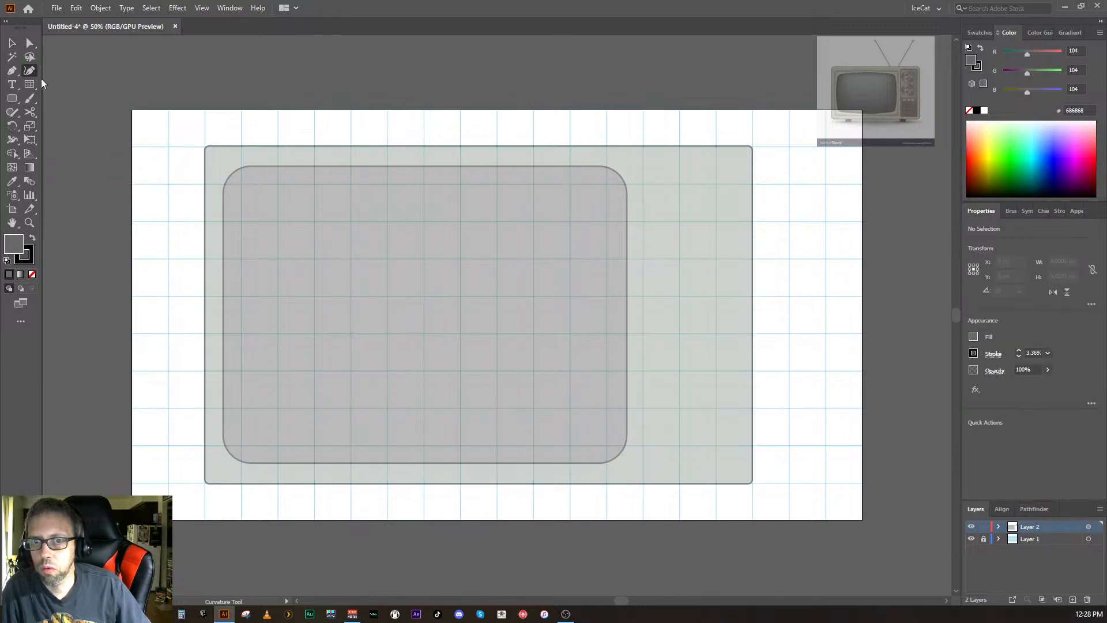
left_click(241, 185)
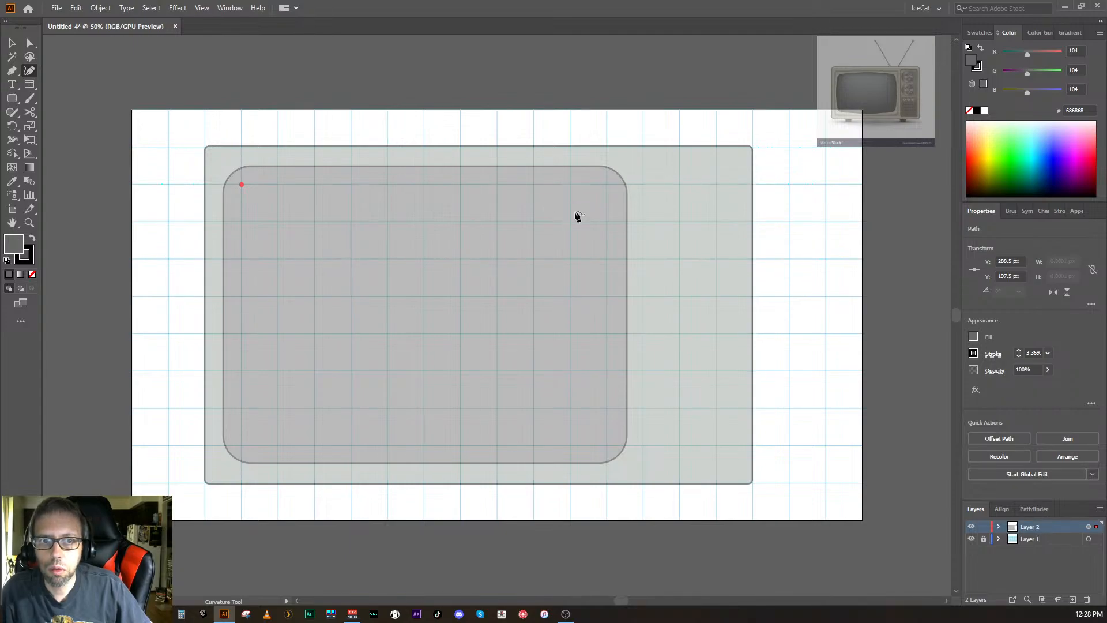
left_click(425, 175)
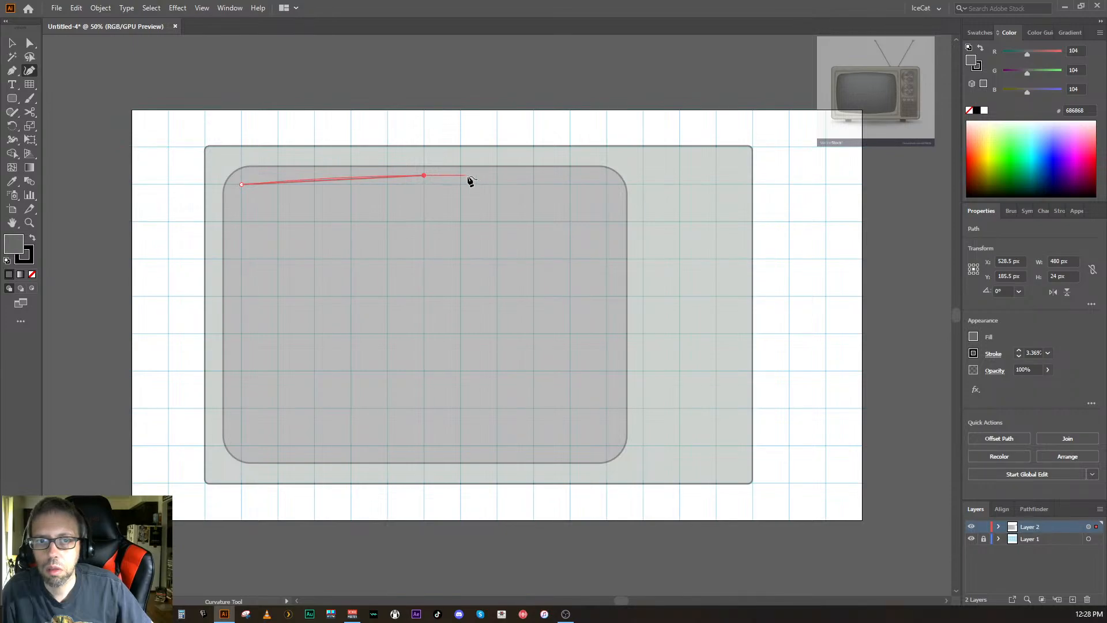
left_click(603, 184)
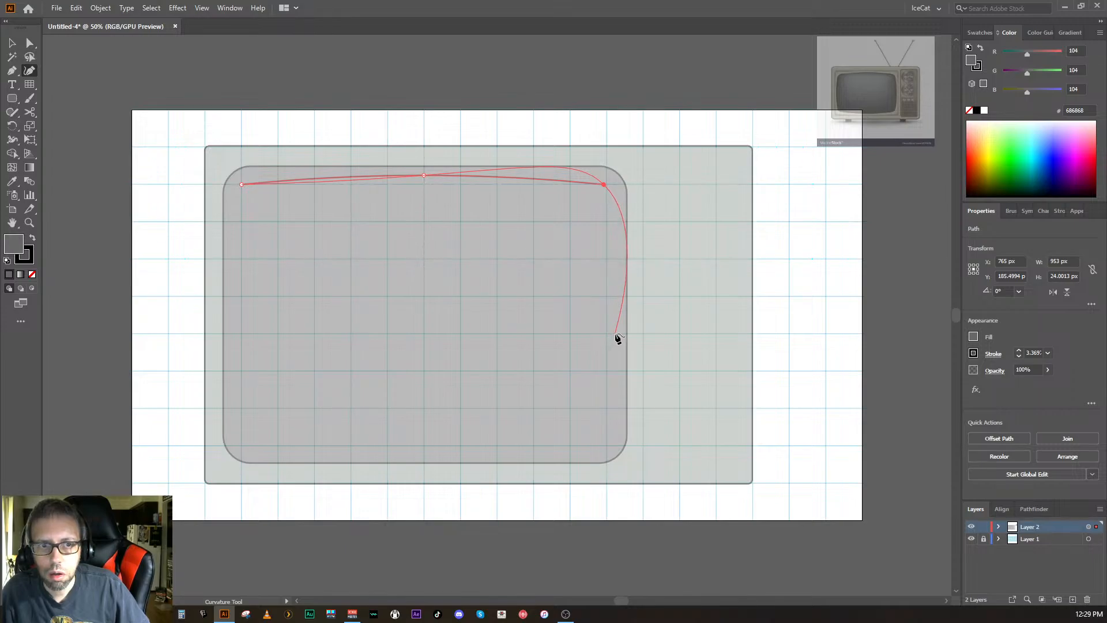
double_click(603, 185)
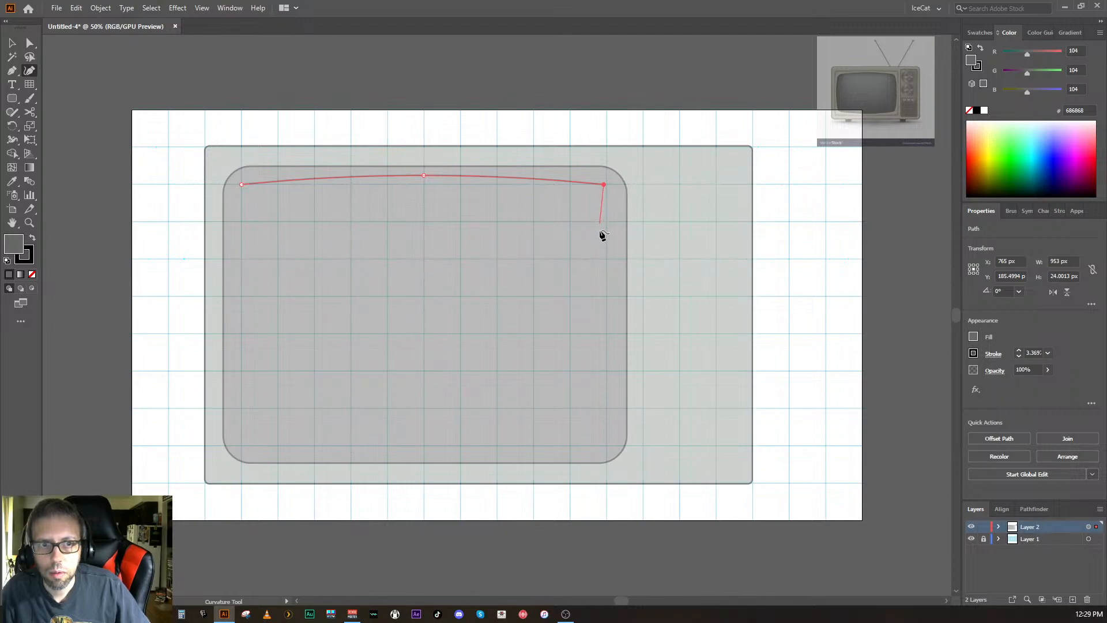
left_click(615, 320)
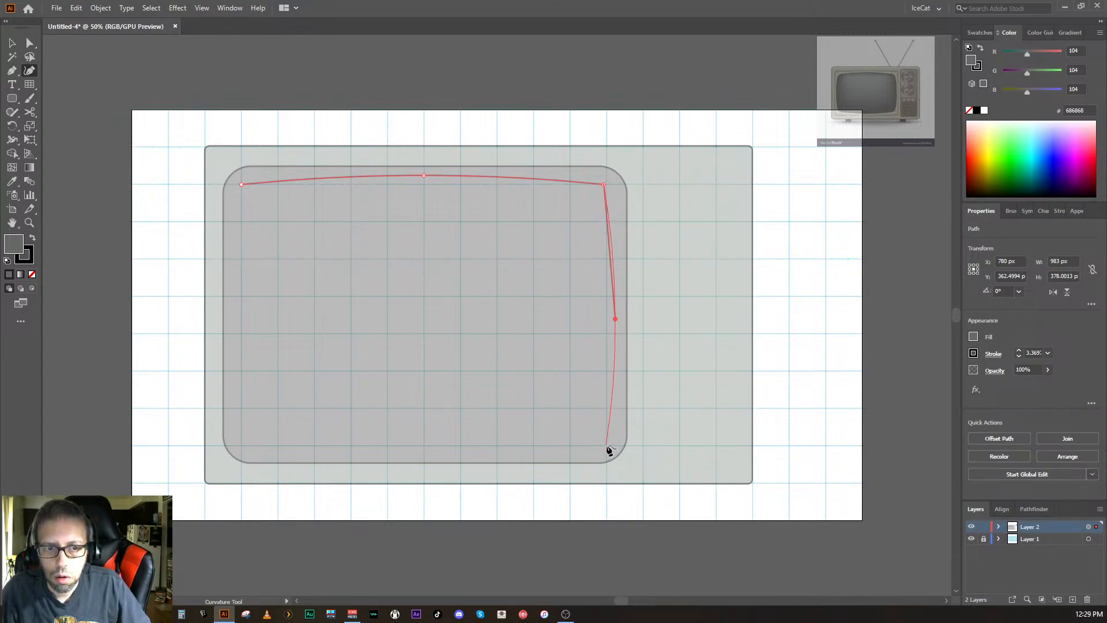
left_click(607, 446)
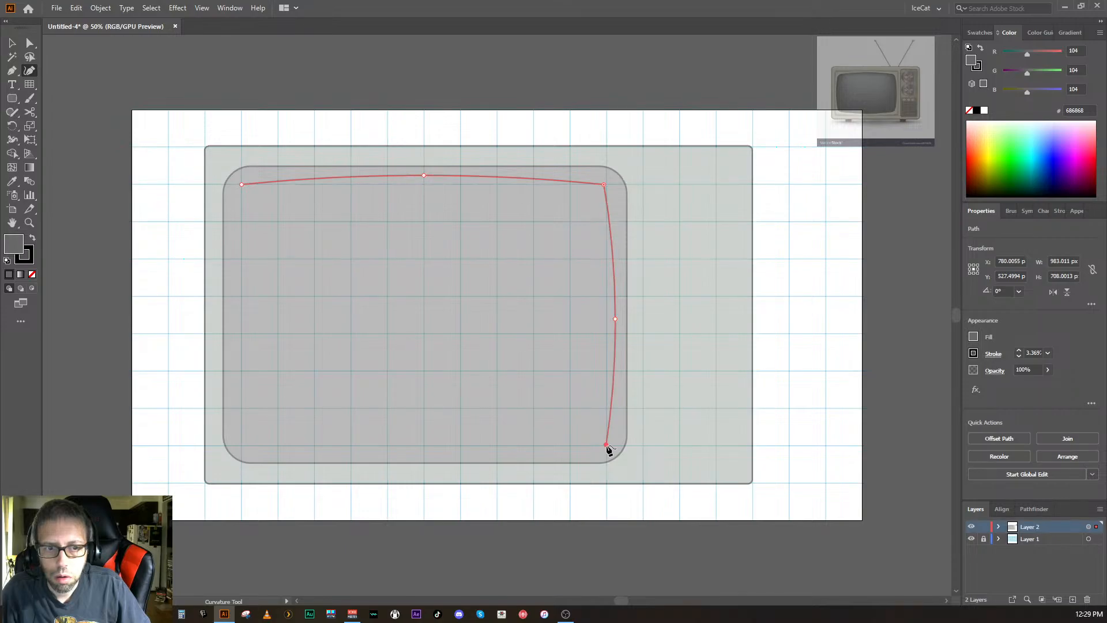
left_click(423, 454)
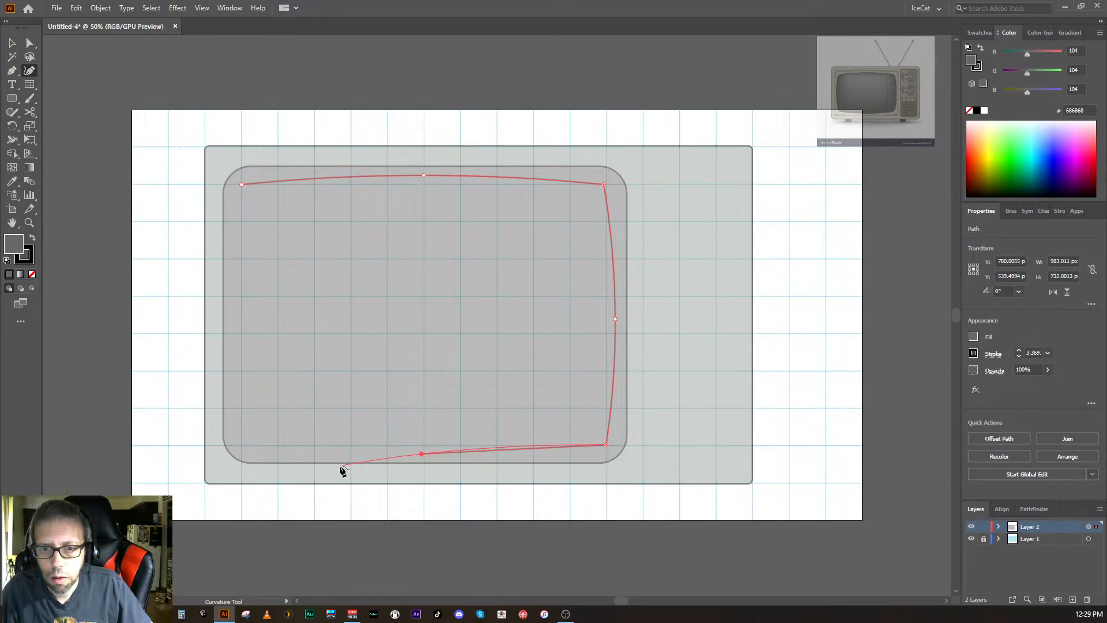
left_click(240, 445)
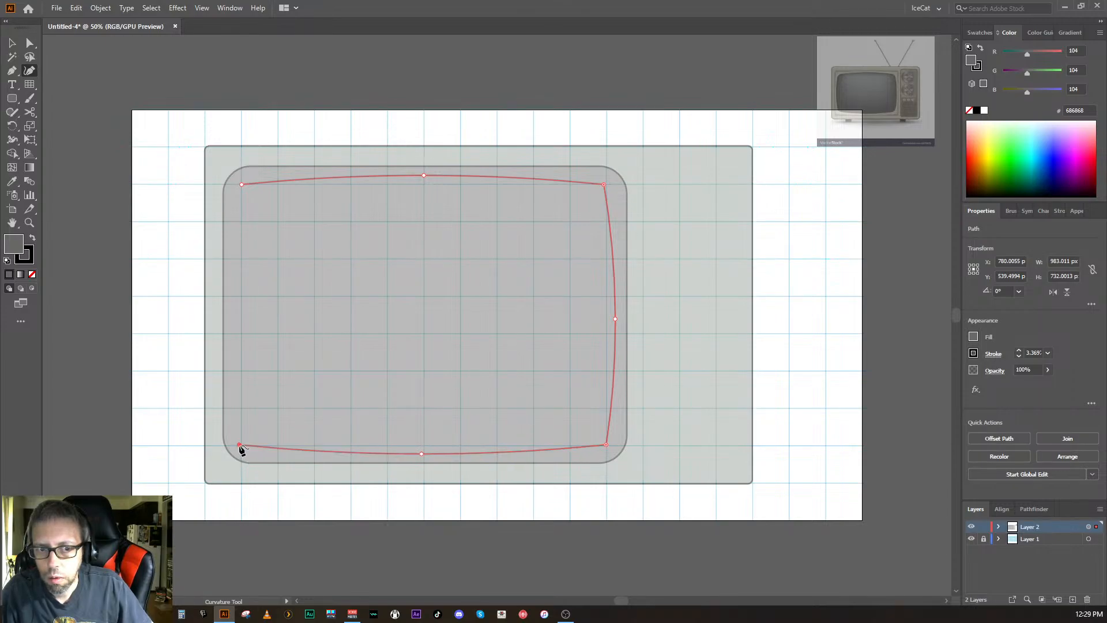
left_click(232, 319)
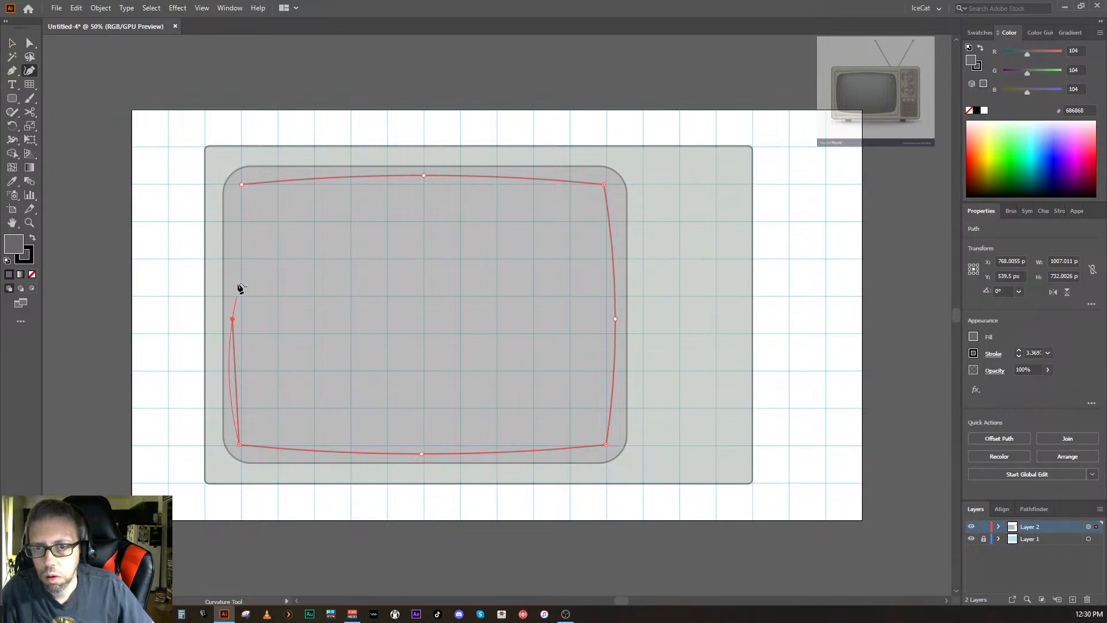
left_click(241, 185)
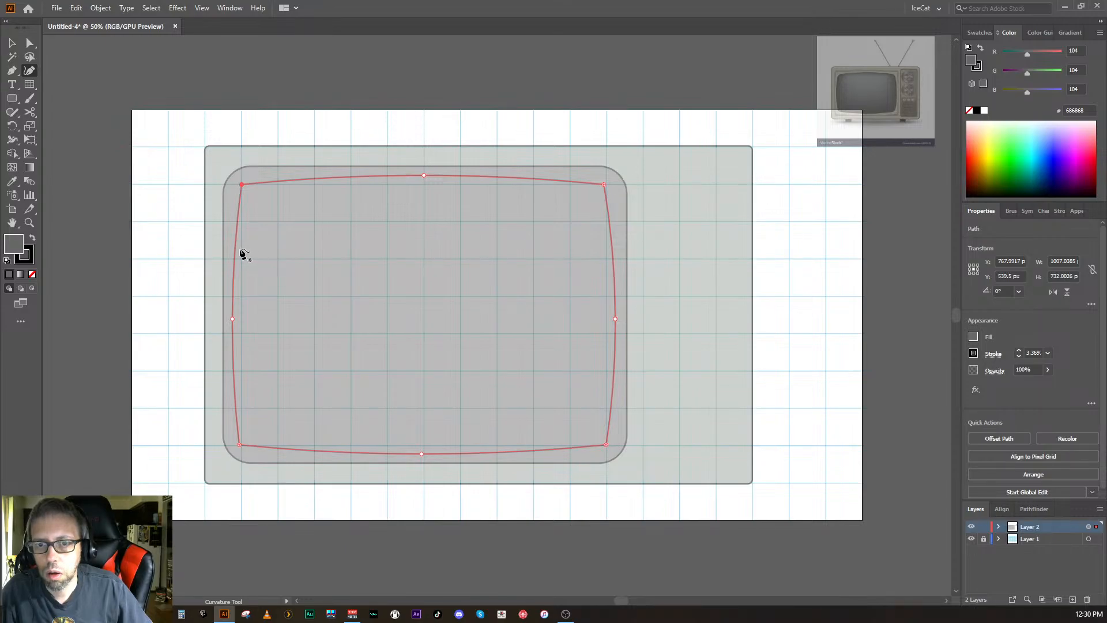
- Round all four corners of the curved screen shape moderately and deselect it
left_click(11, 43)
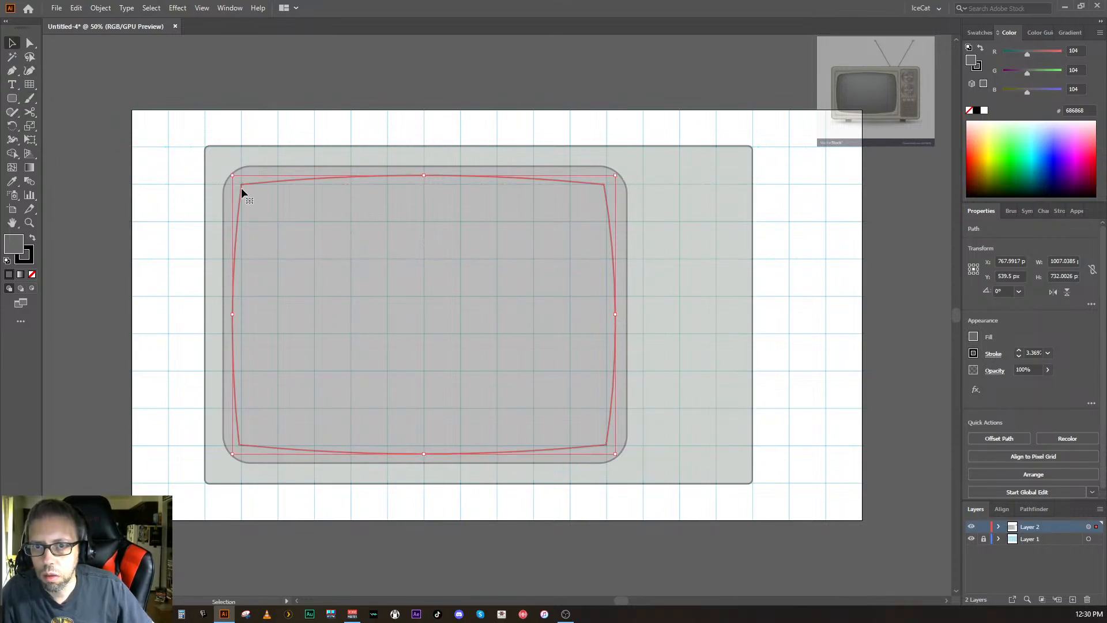
left_click(30, 43)
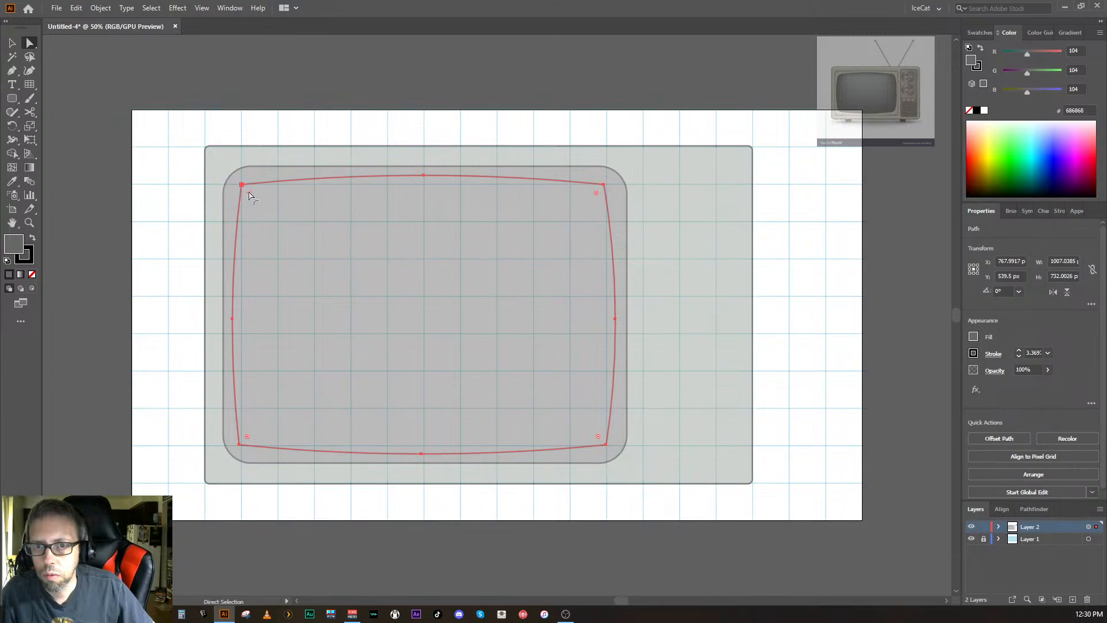
mouse_move(250, 196)
left_mouse_down()
mouse_move(284, 229)
mouse_move(258, 209)
left_mouse_up()
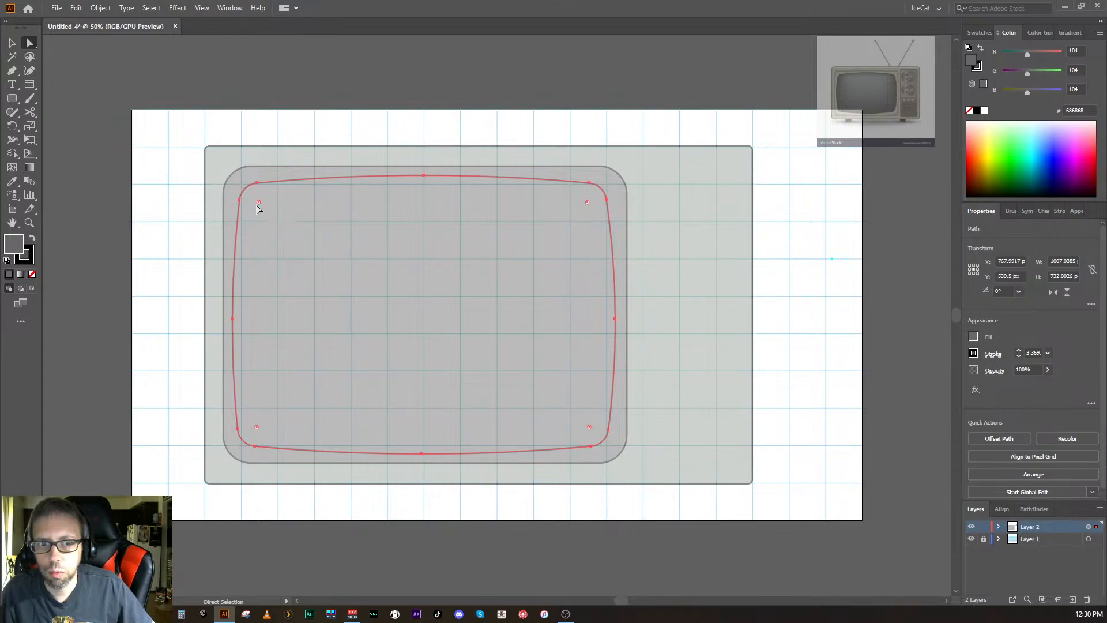
key("ctrl")
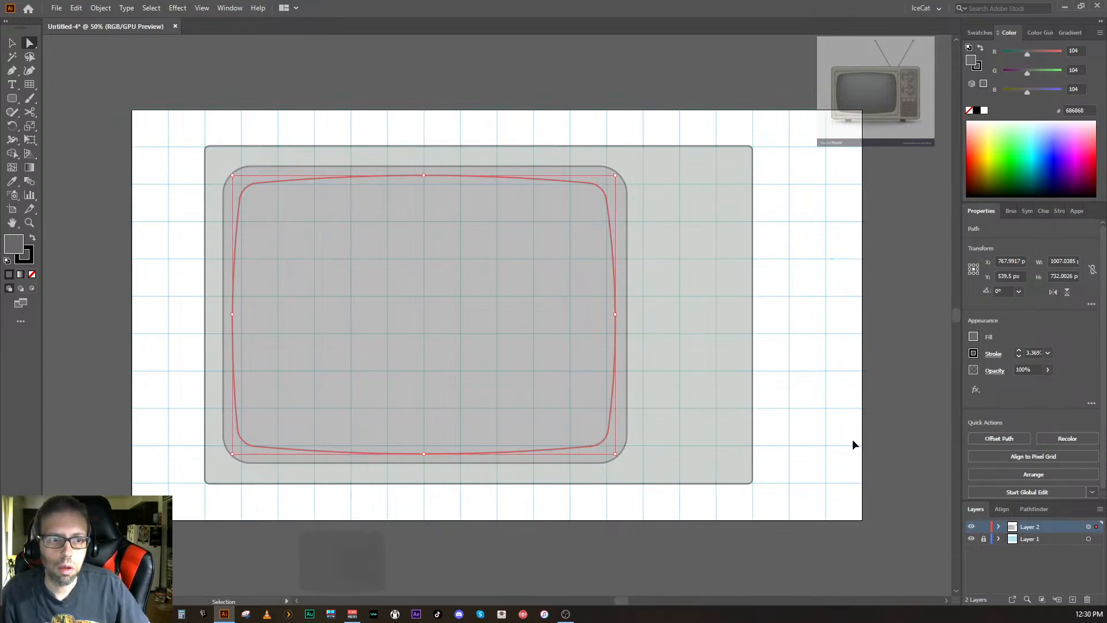
left_click(852, 438, "ctrl")
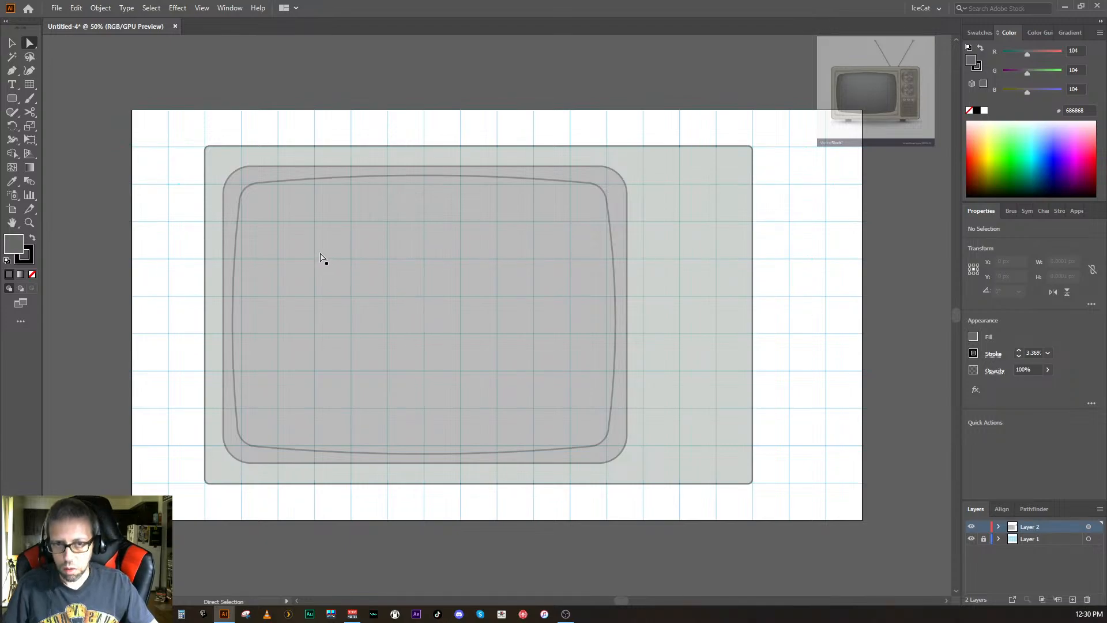
- Enlarge the curved screen shape proportionally from its center to about 1044 x 759 px
left_click(13, 44)
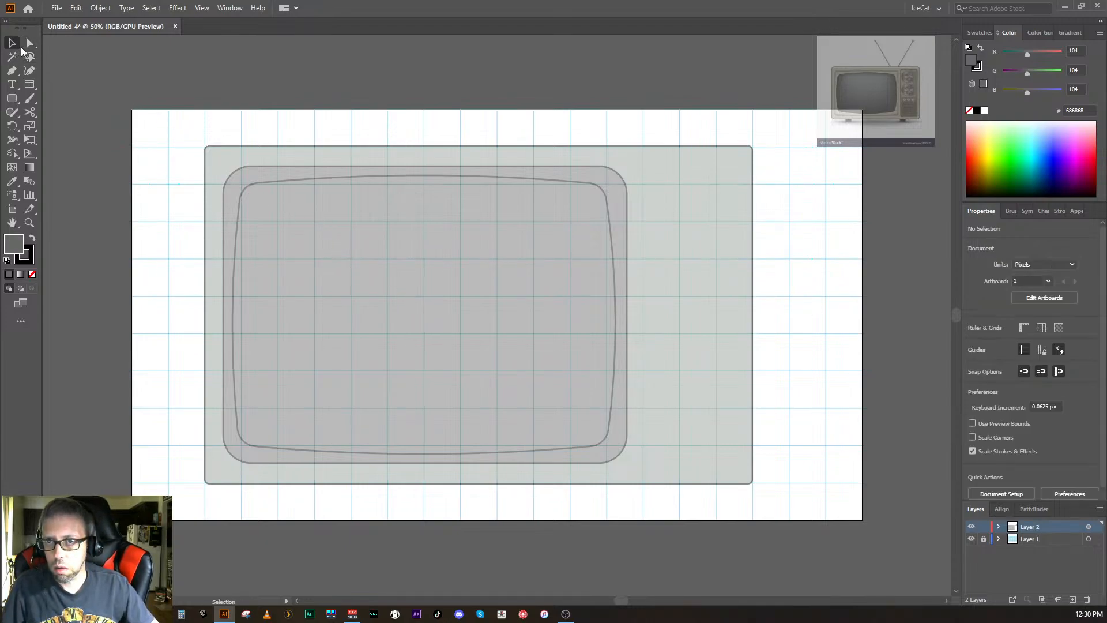
left_click(254, 186)
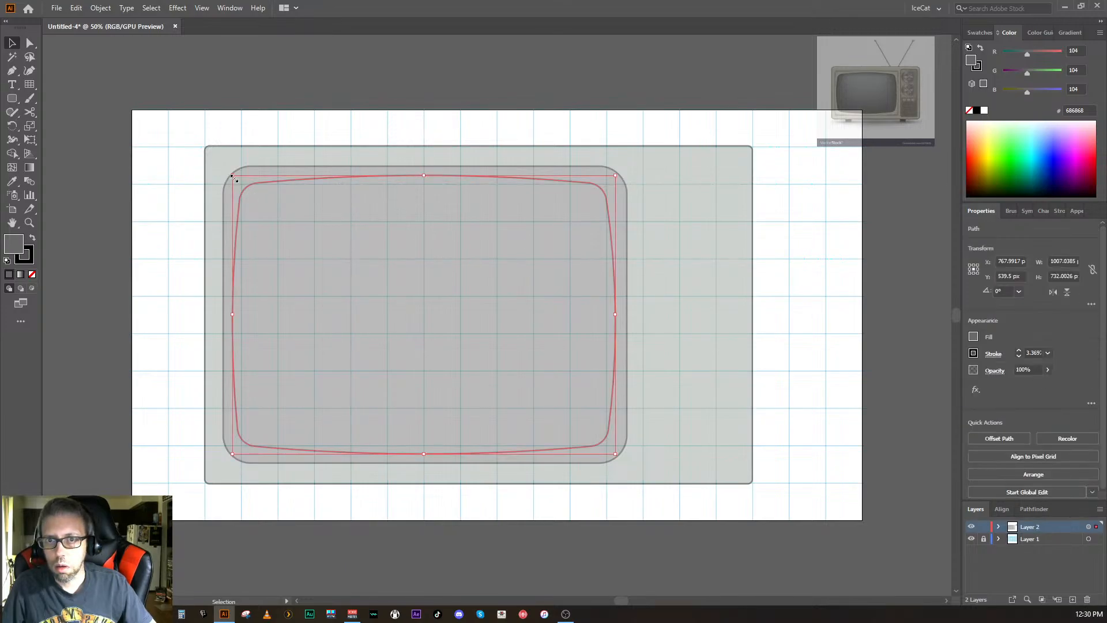
key("alt+shift")
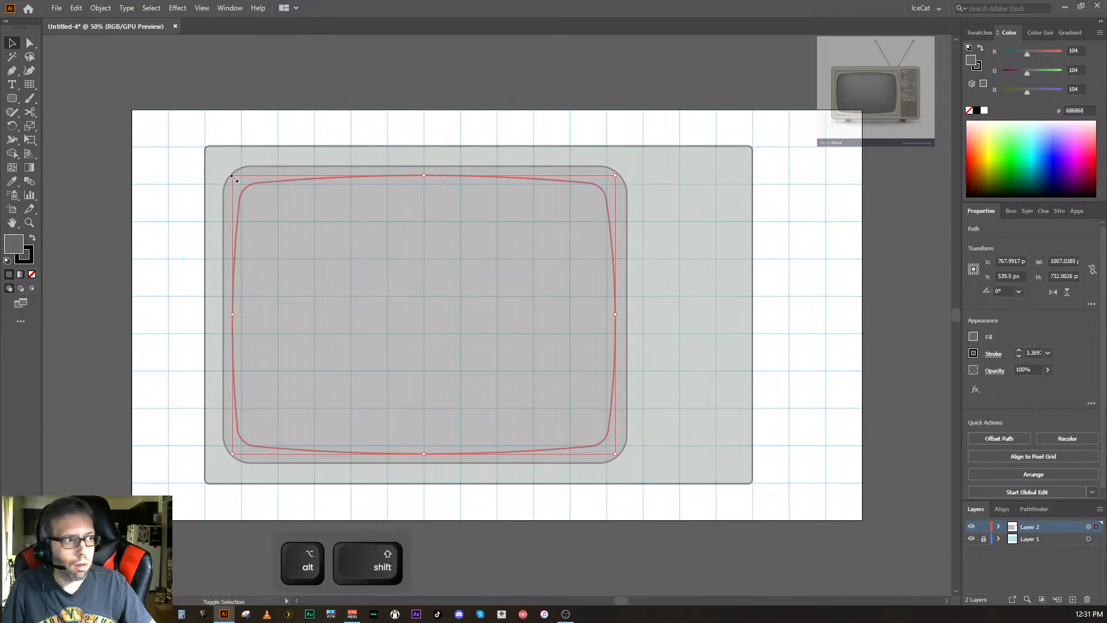
left_click_drag(234, 178, 225, 168)
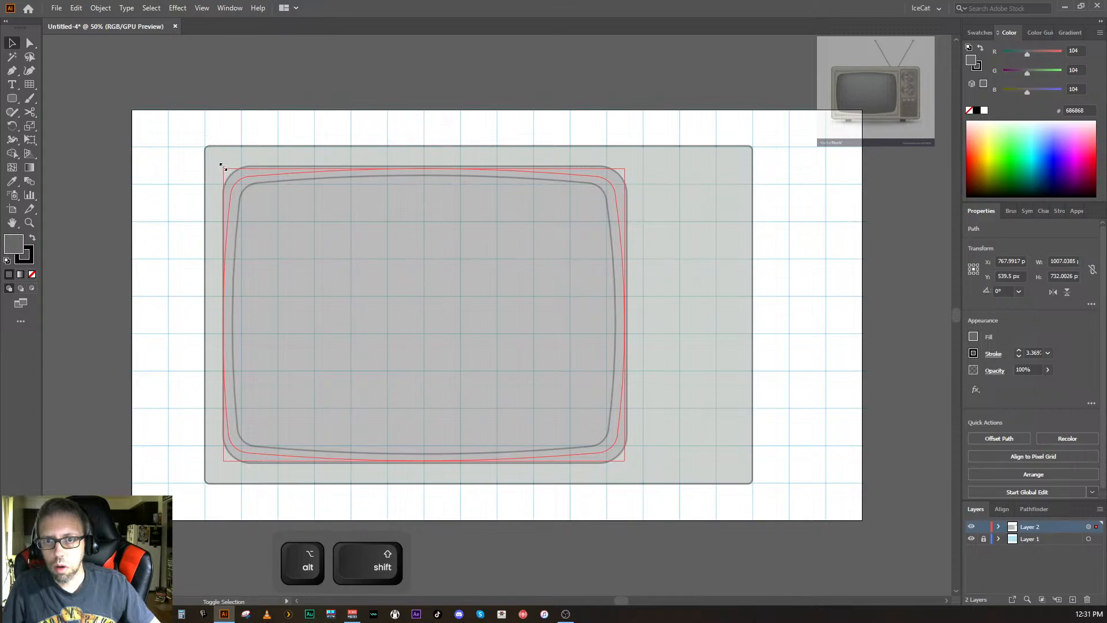
left_click_drag(220, 165, 225, 167)
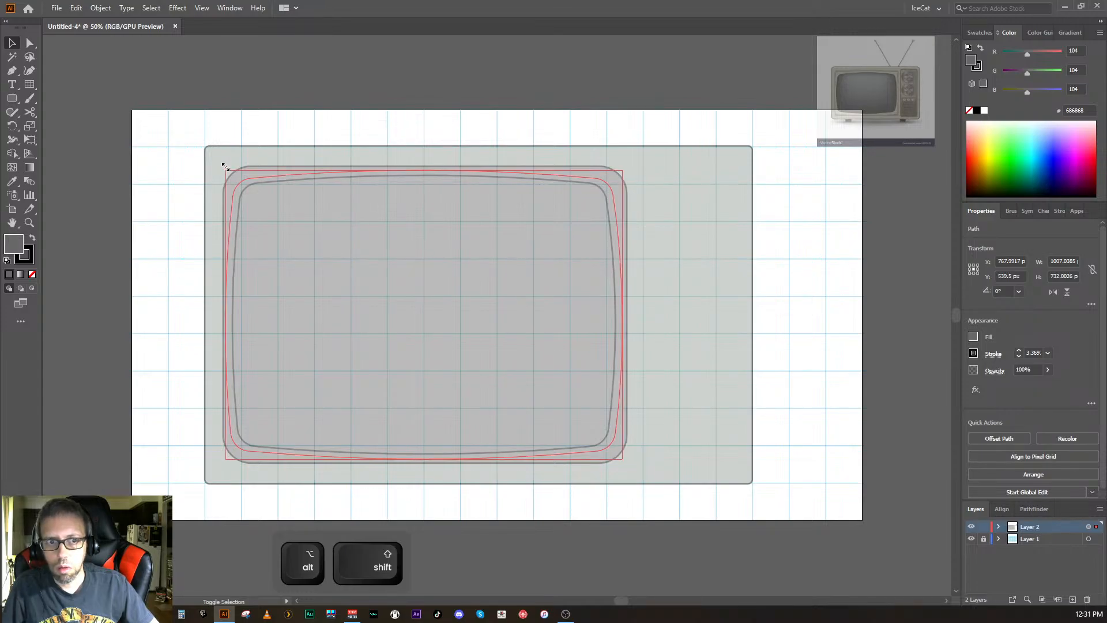
left_click_drag(225, 167, 223, 167)
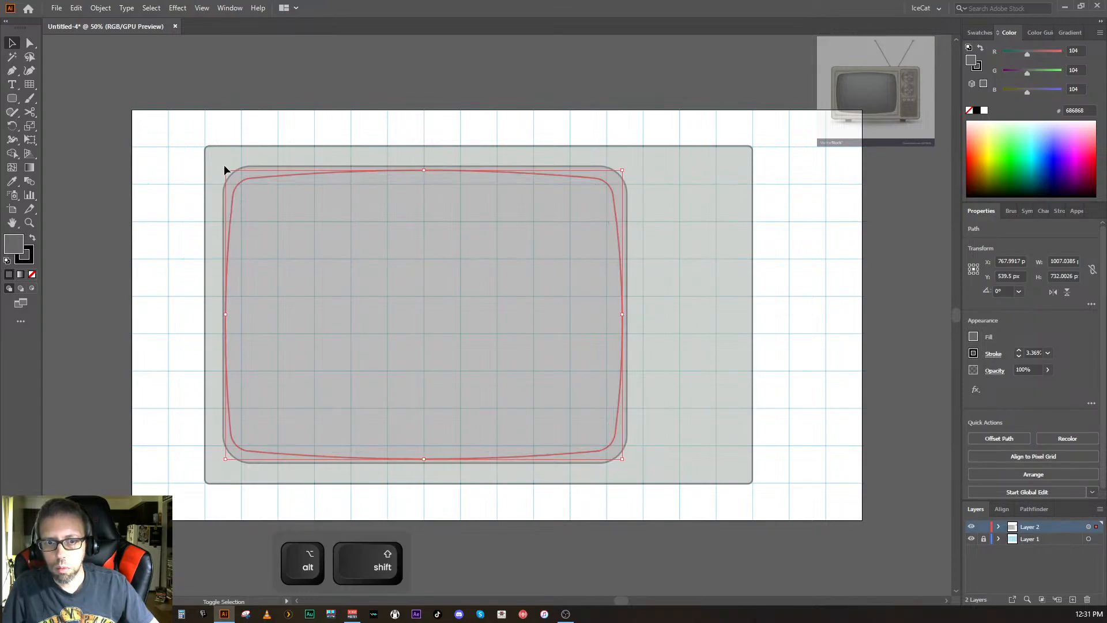
- Try nudging the curved screen shape to the right, return it to its previous position, and deselect it
key("Right")
key("Right")
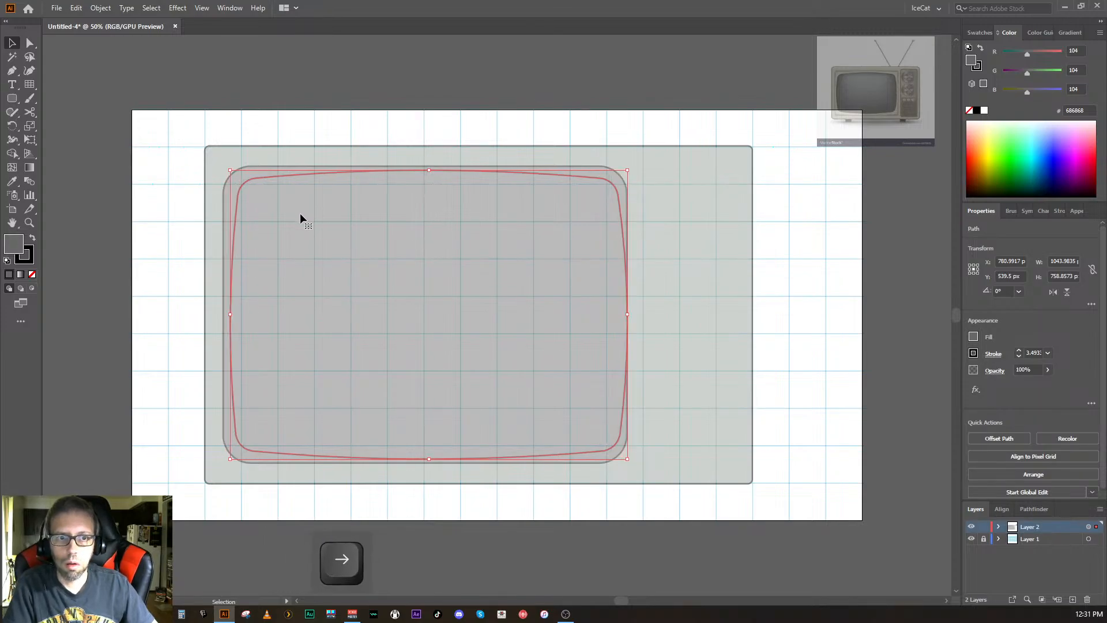
key("Left")
key("Left")
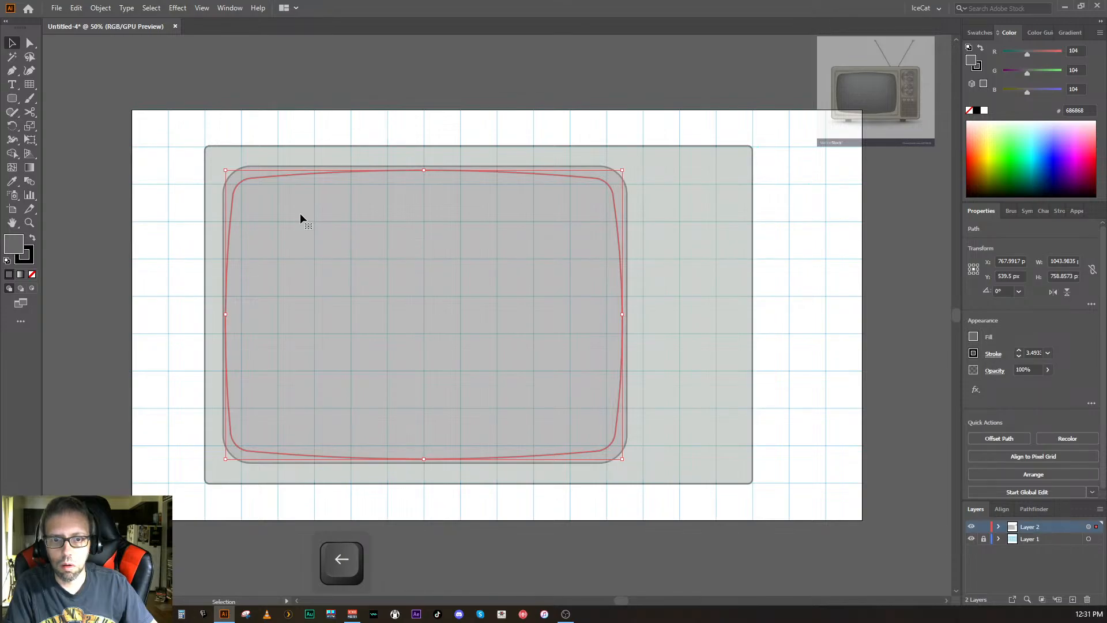
left_click(252, 544)
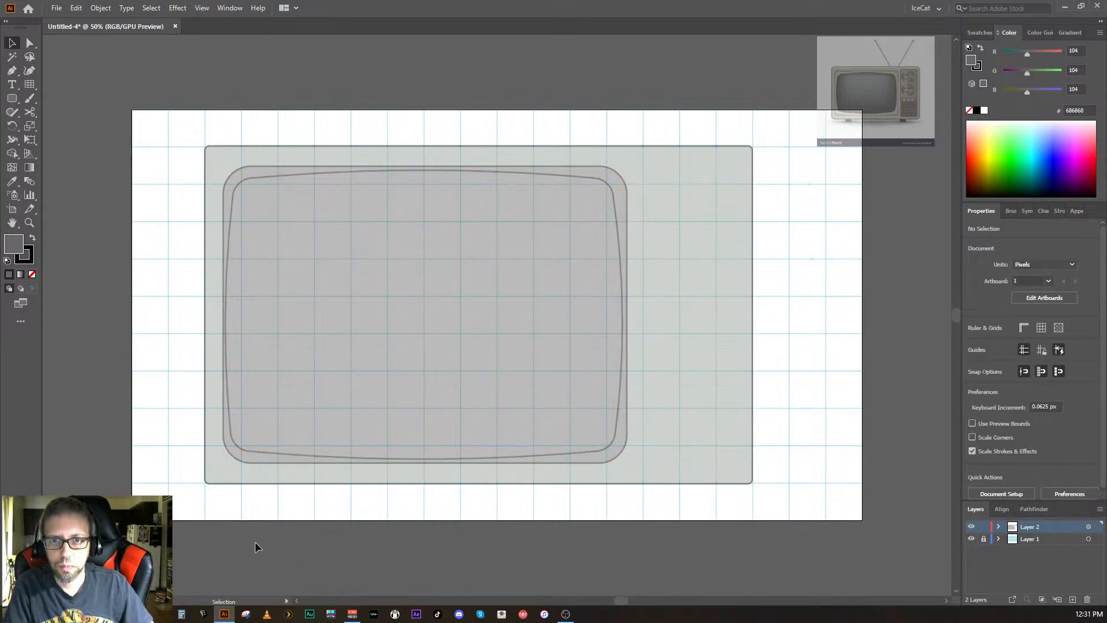
- Reduce the inner rounded rectangle's corner rounding and enlarge it proportionally from its center to about 1077 x 792 px
left_click(627, 208)
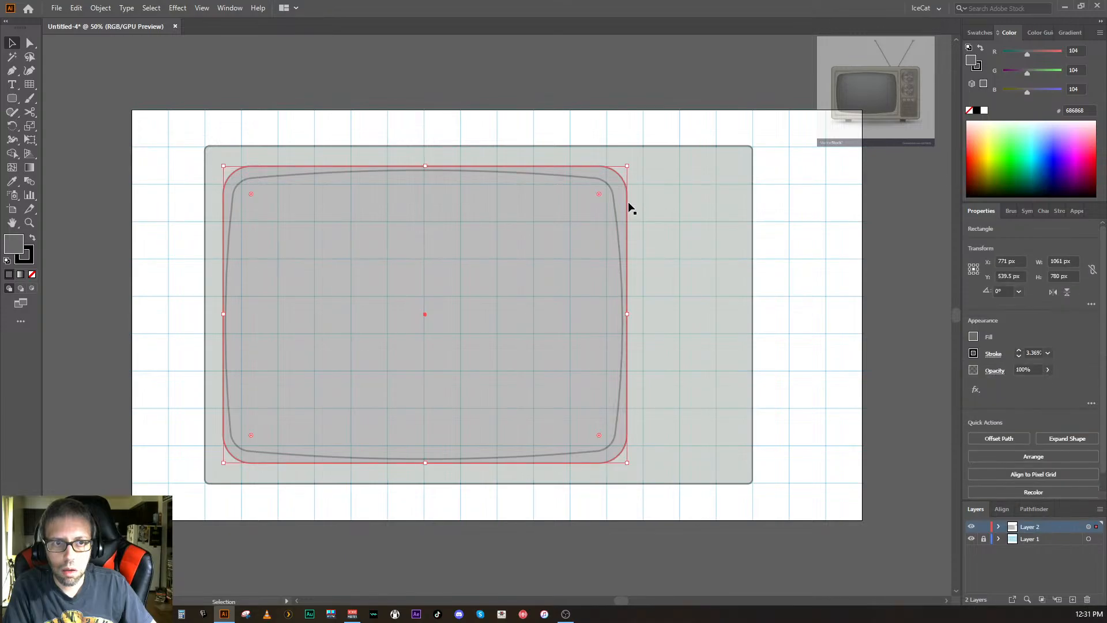
left_click_drag(599, 194, 626, 181)
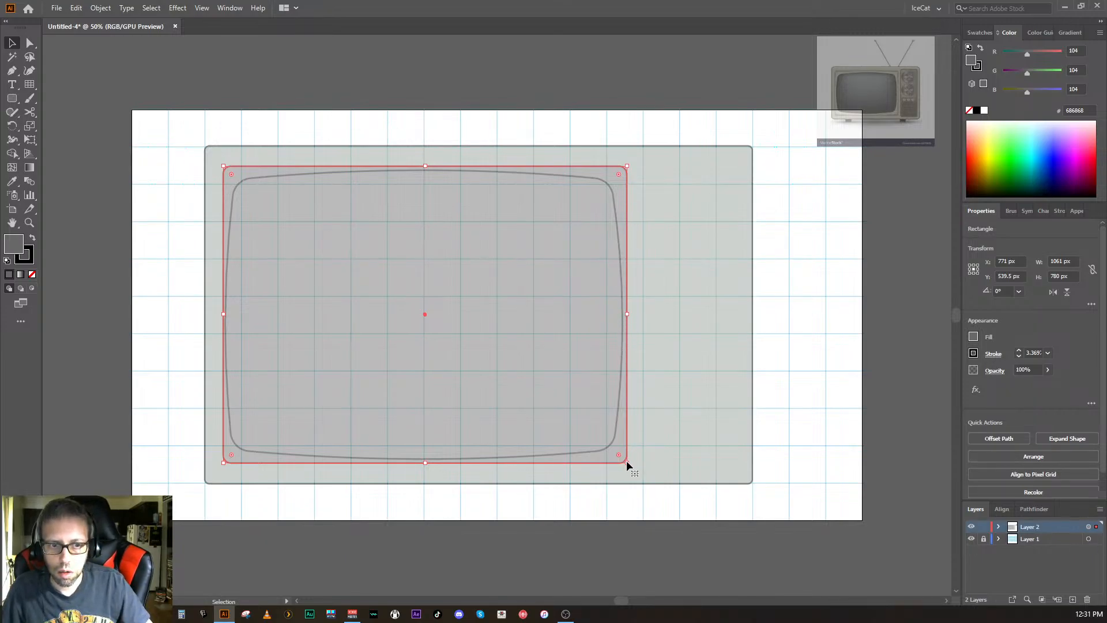
left_click_drag(627, 462, 631, 466)
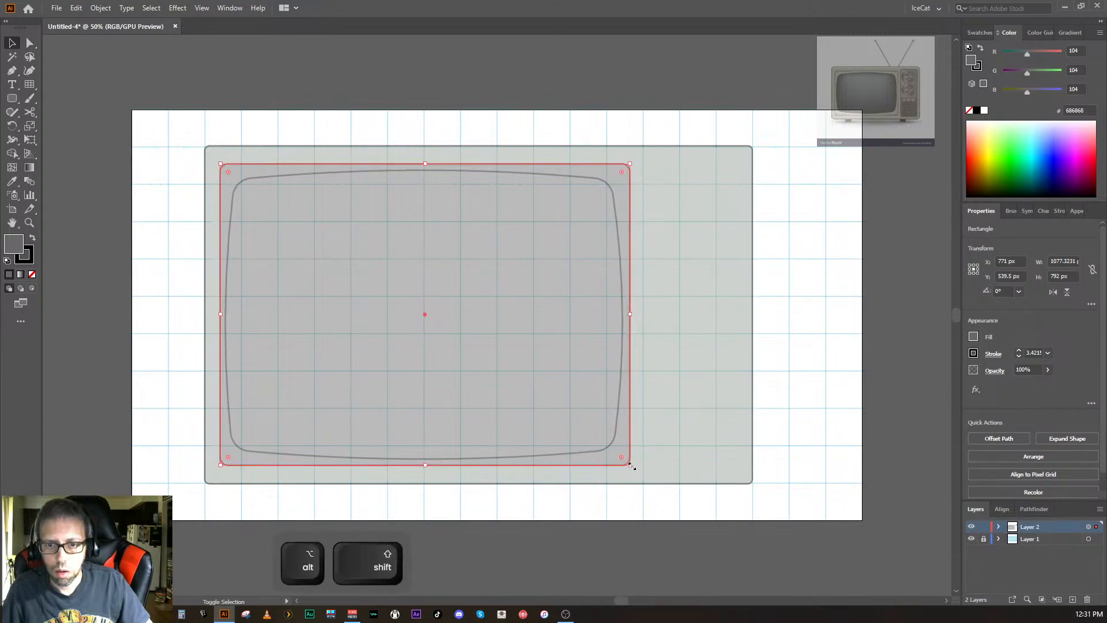
left_click(880, 401)
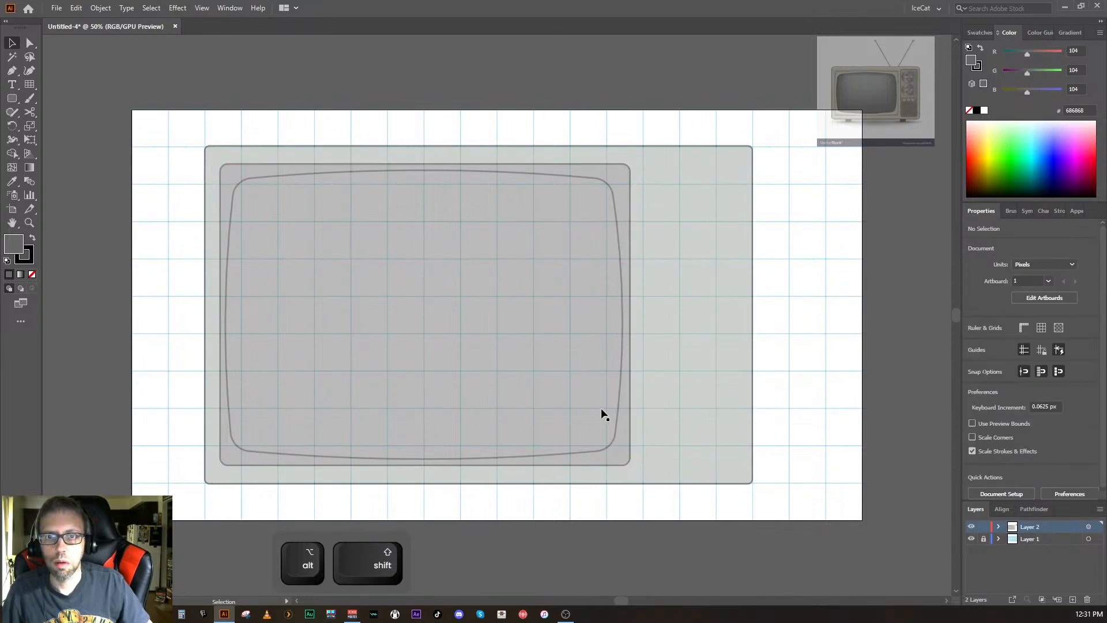
- Sample the television body's gray-green #919B92 onto the inner rounded rectangle with the Eyedropper, and deselect it
left_click(233, 178)
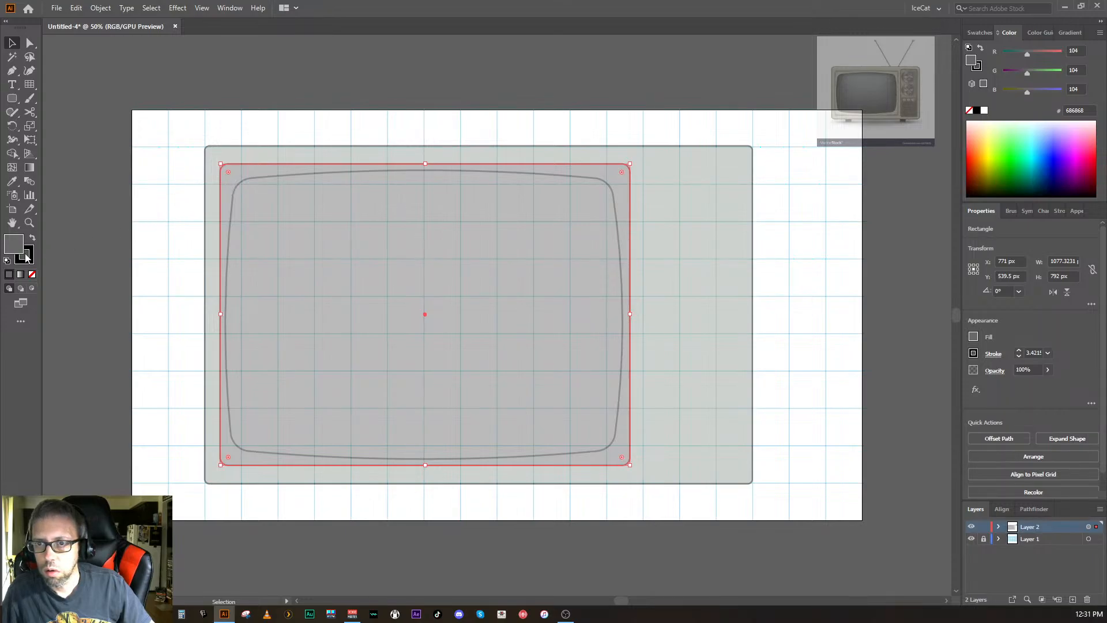
left_click(12, 181)
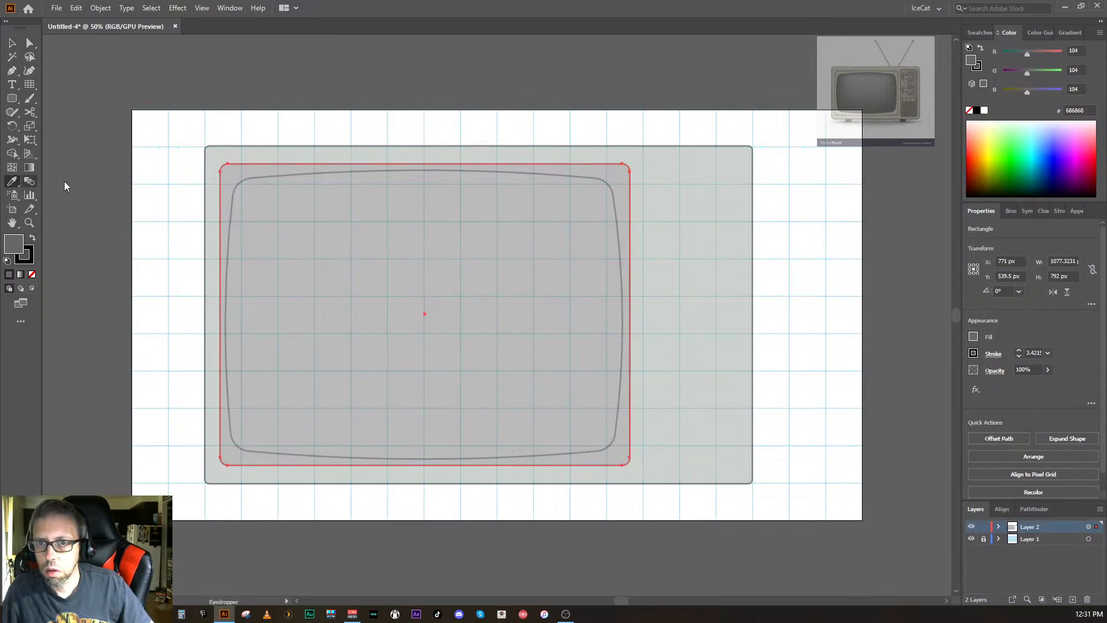
left_click(217, 163)
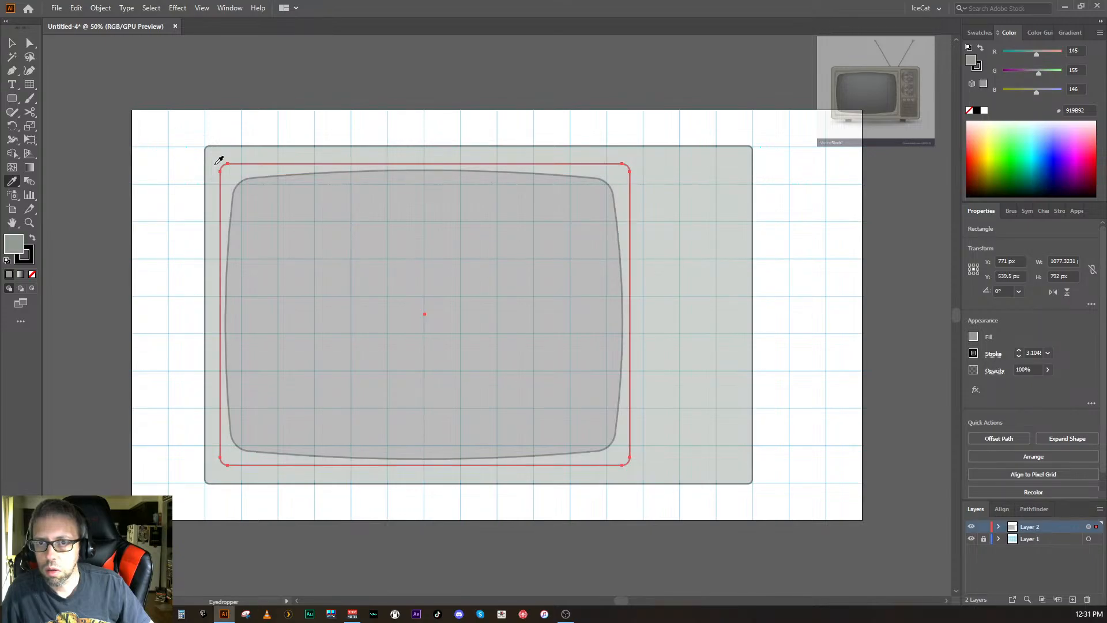
key("ctrl")
left_click(93, 378, "ctrl")
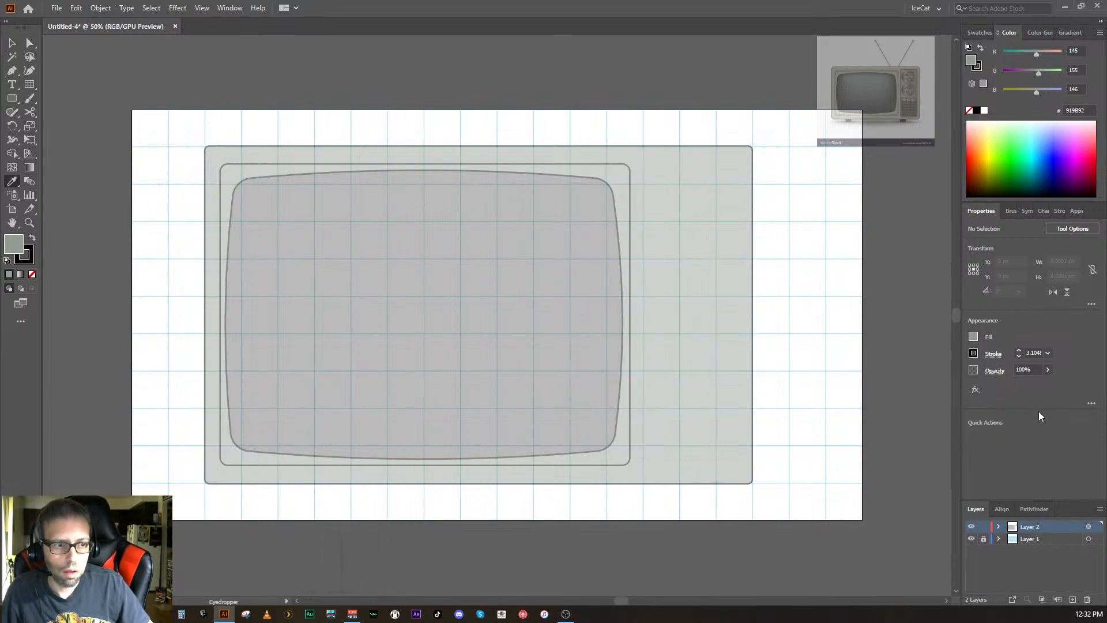
- Set the opacity of the whole Layer 2 to 100%
left_click(1088, 527)
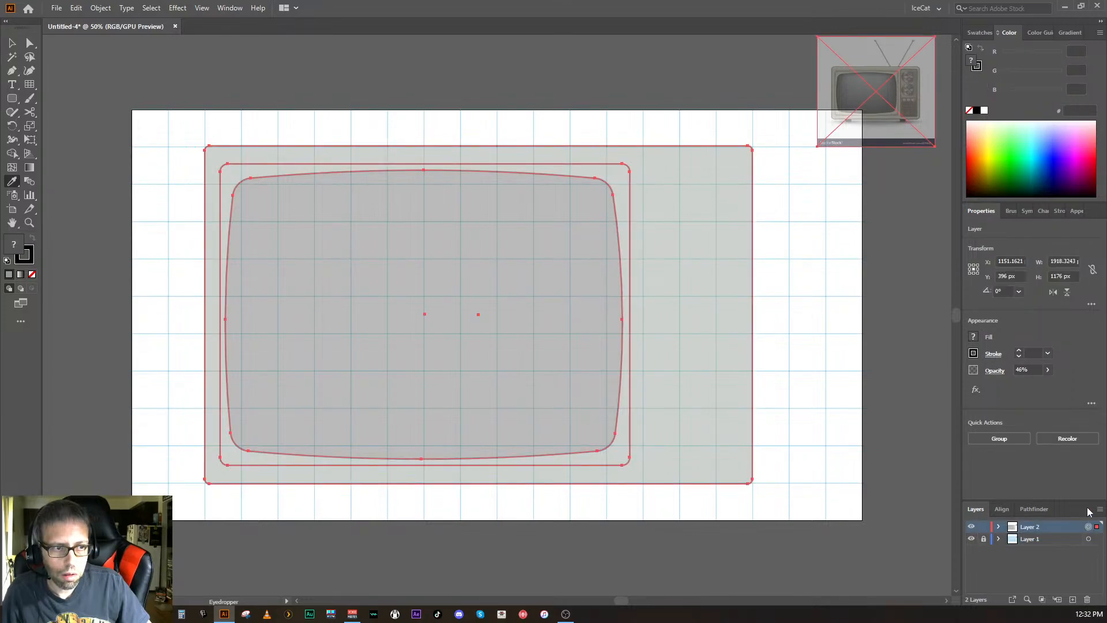
left_click(1048, 369)
left_click_drag(1023, 384, 1055, 384)
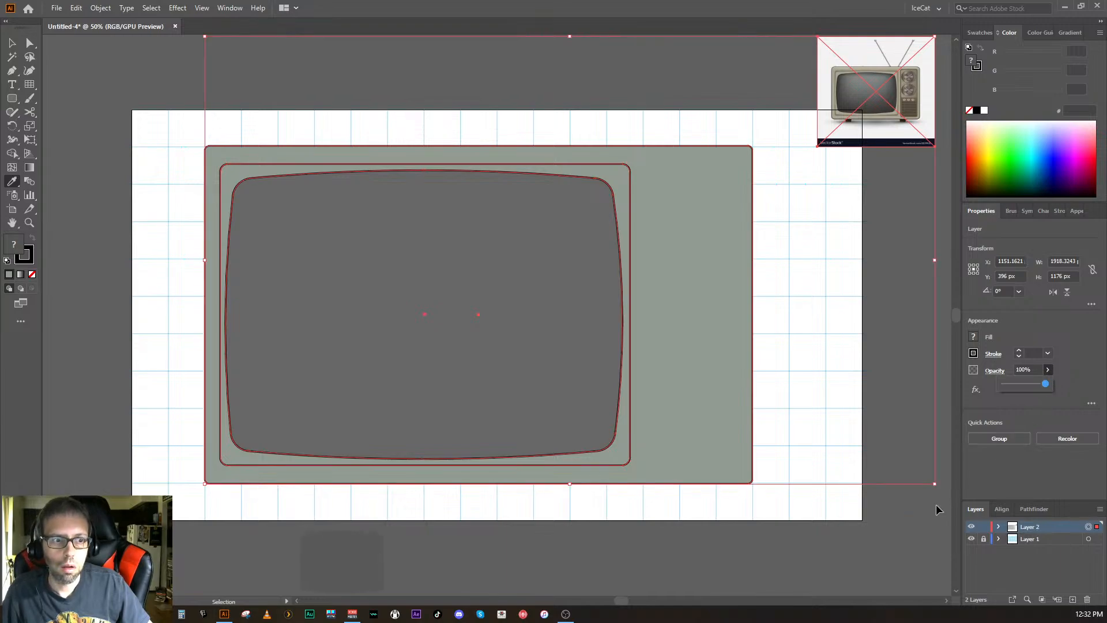
- Deselect the artwork and set the opacity of the whole Layer 2 to 49%
key("ctrl")
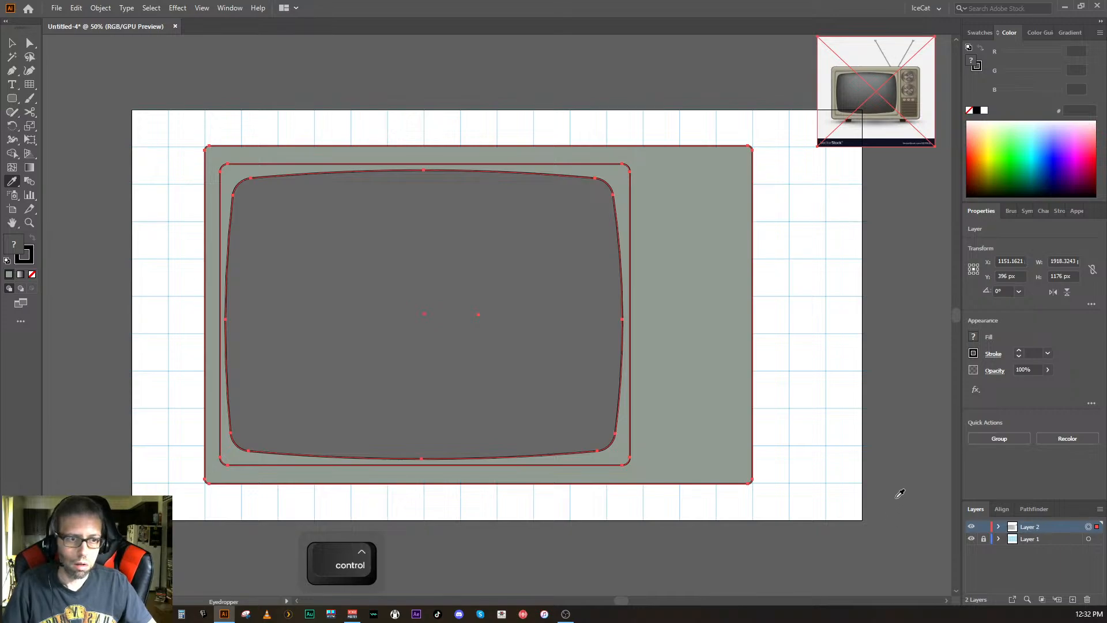
key("v")
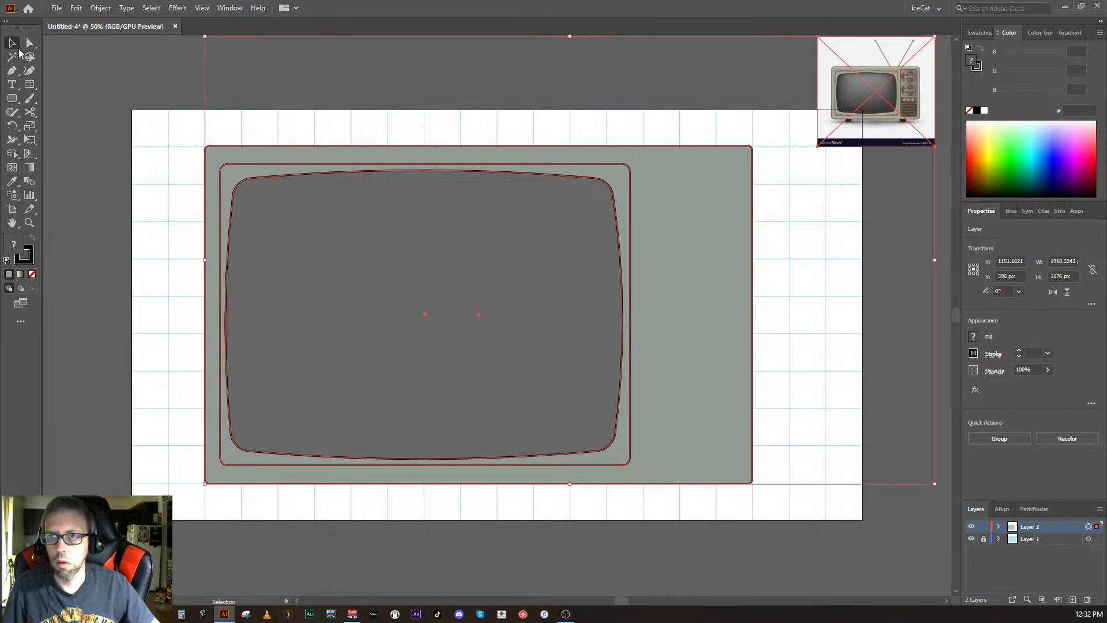
left_click(93, 69)
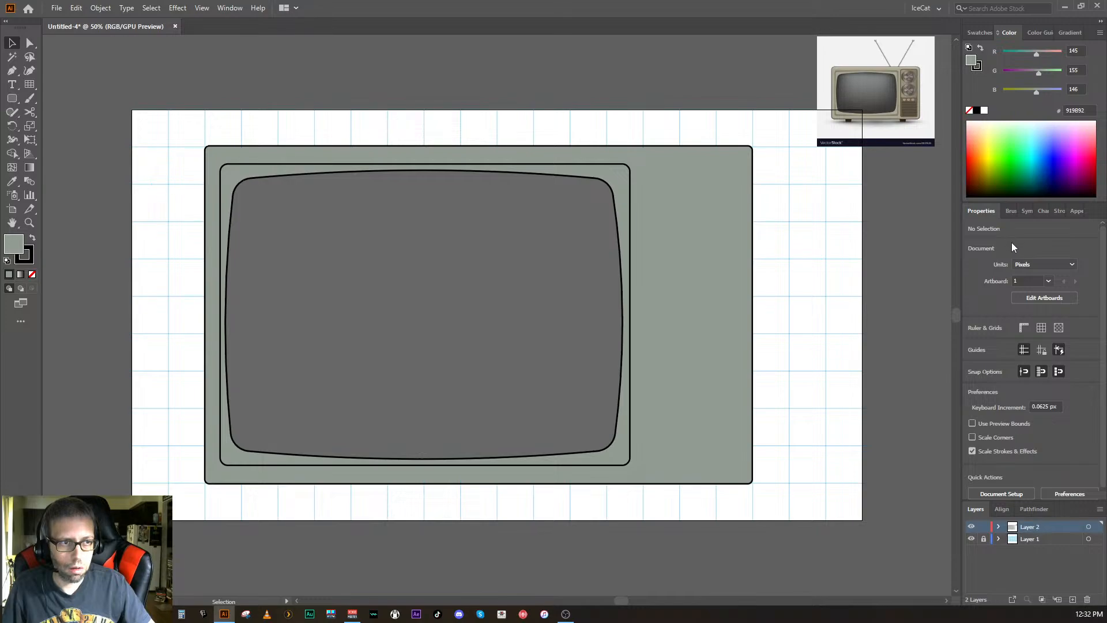
left_click(1089, 526)
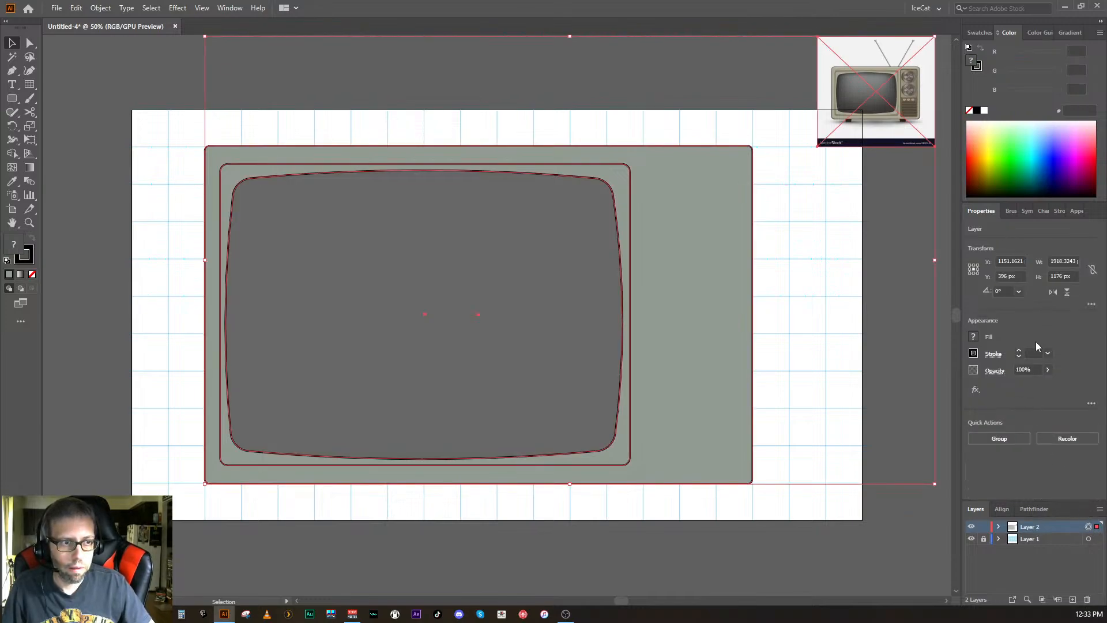
left_click(1047, 369)
left_click_drag(1046, 385, 1025, 386)
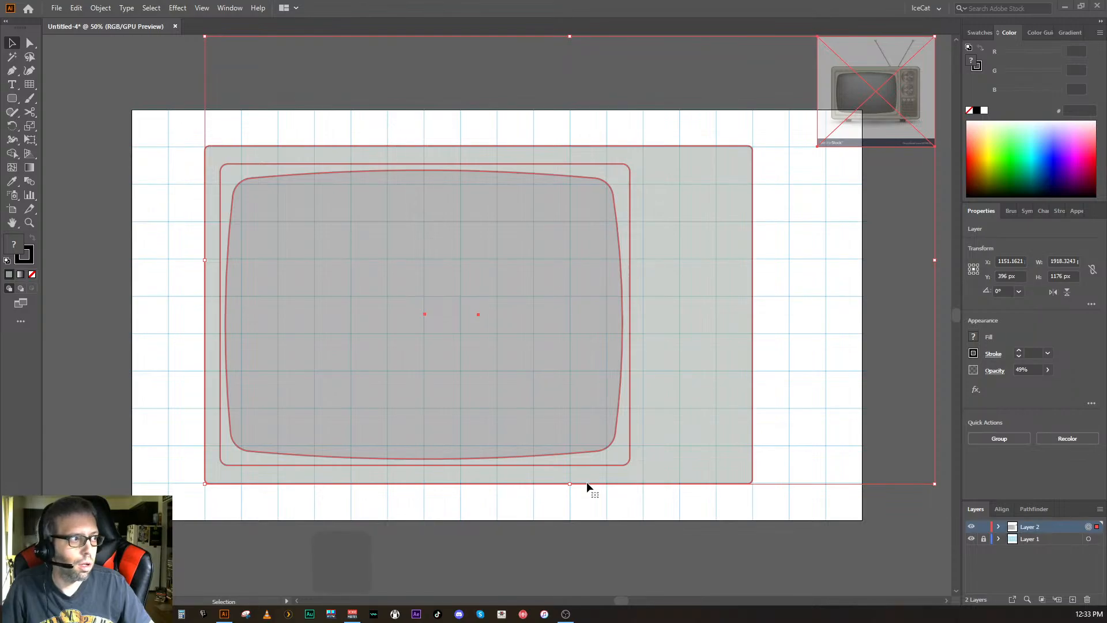
- Show the rulers and place horizontal guides along the television body's upper edge at Y 96 px and lower edge at Y 984 px
key("r")
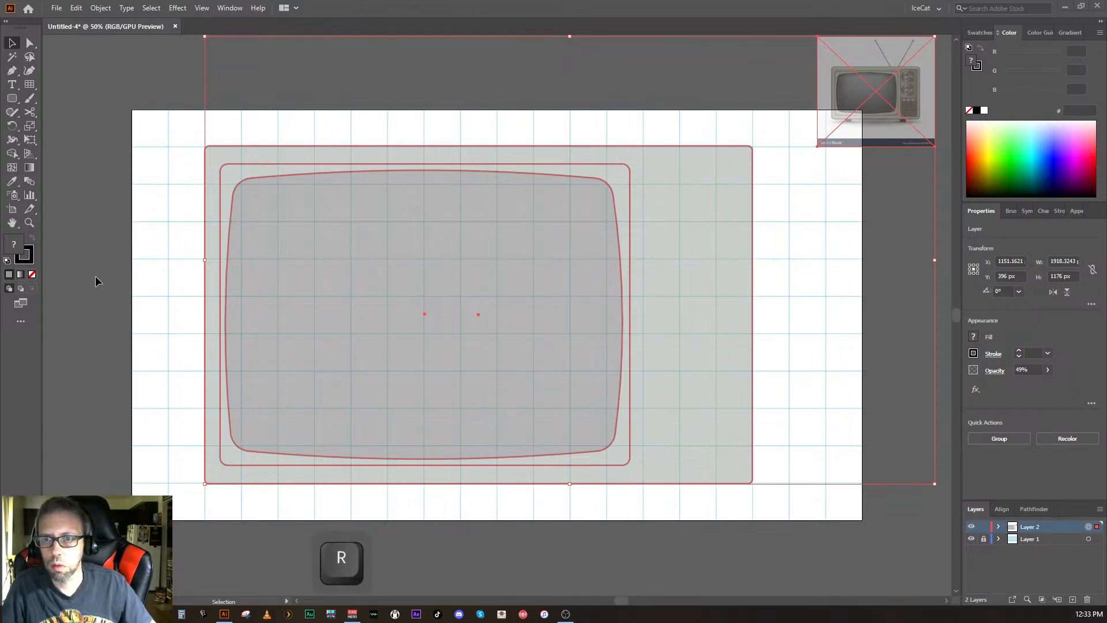
key("r")
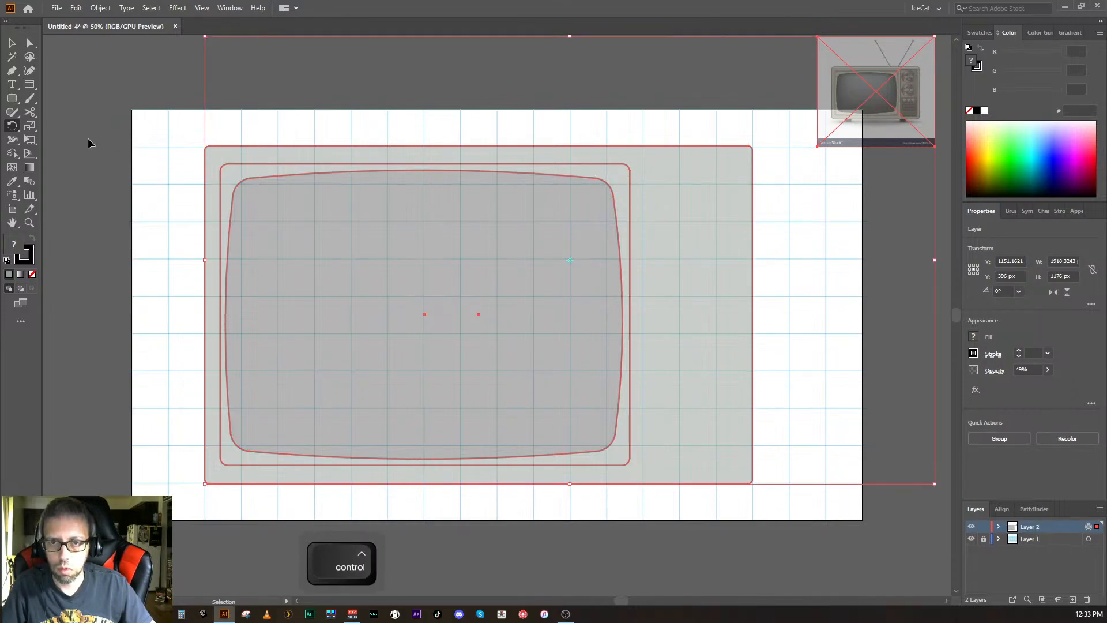
key("ctrl+r")
key("ctrl+r")
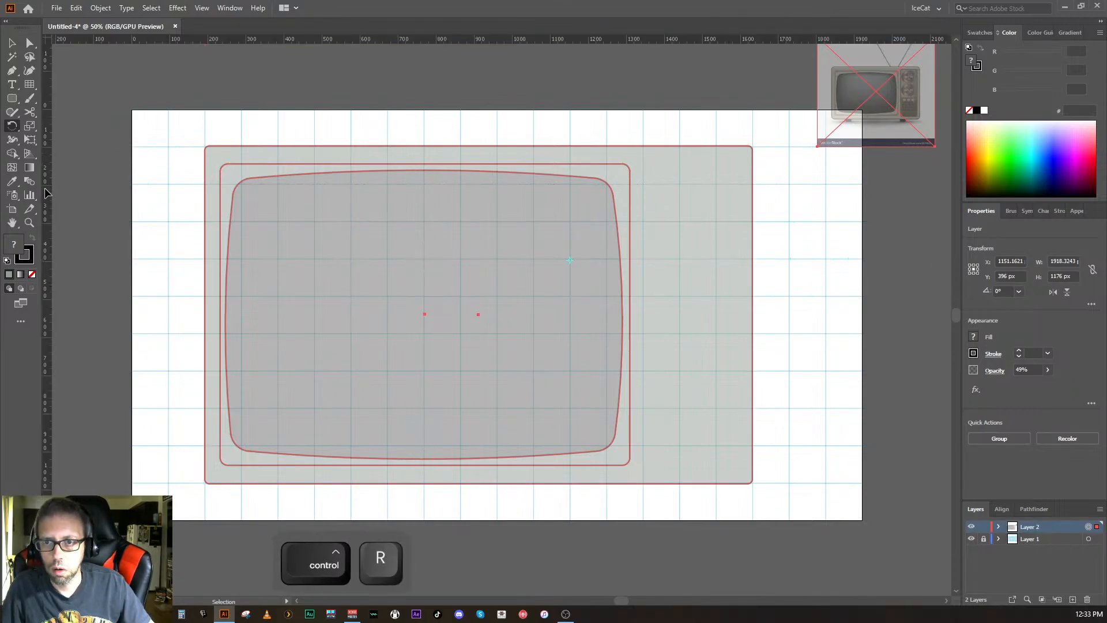
left_click_drag(55, 188, 48, 188)
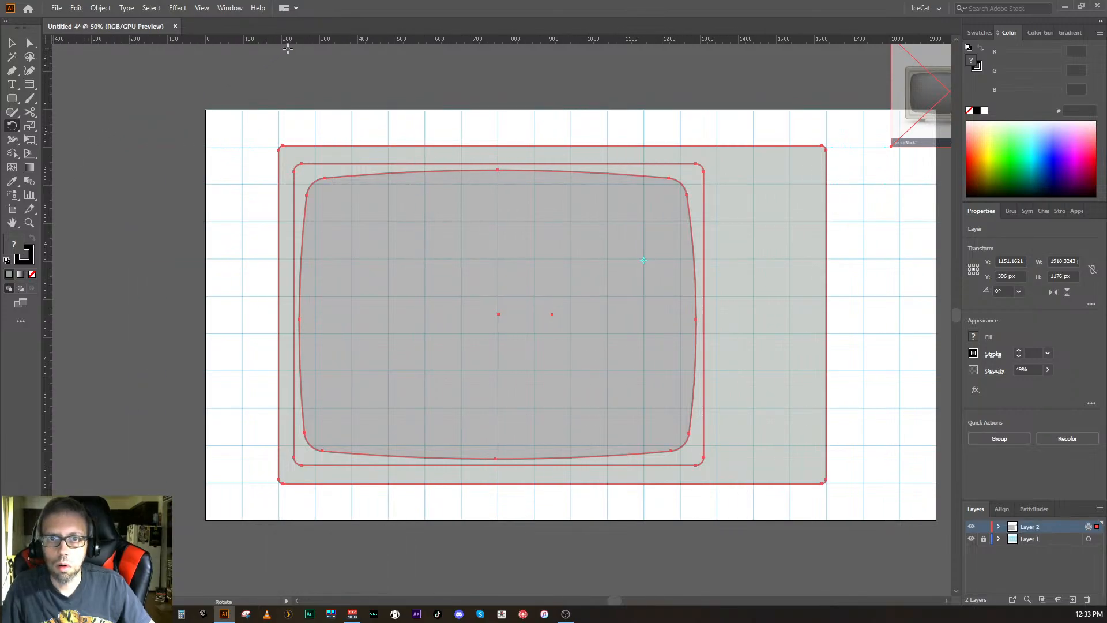
key("space")
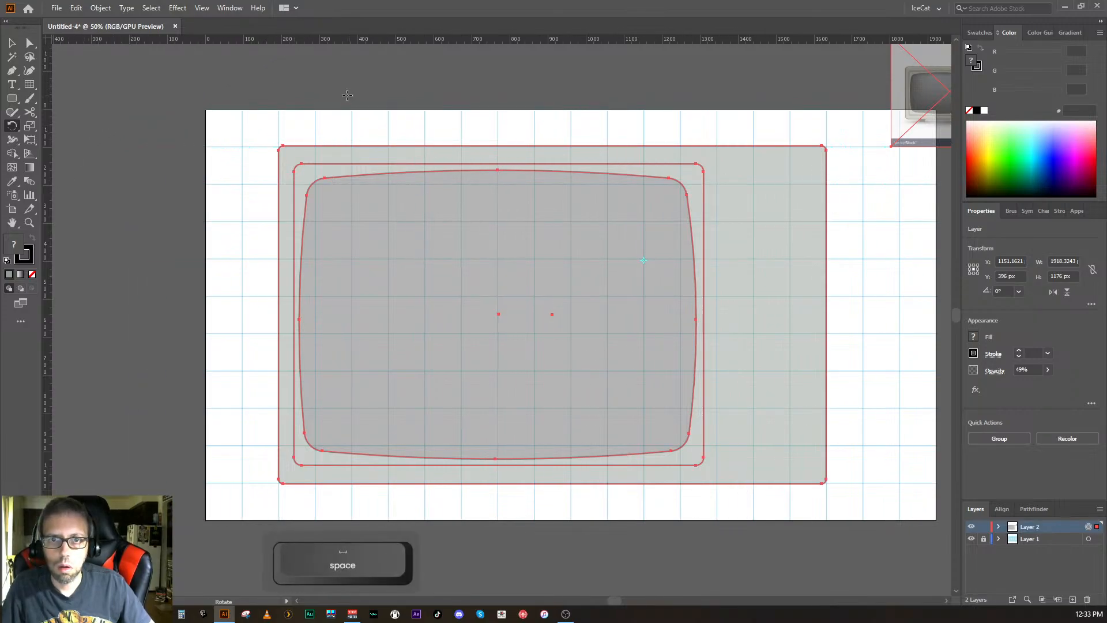
left_click_drag(388, 94, 309, 89)
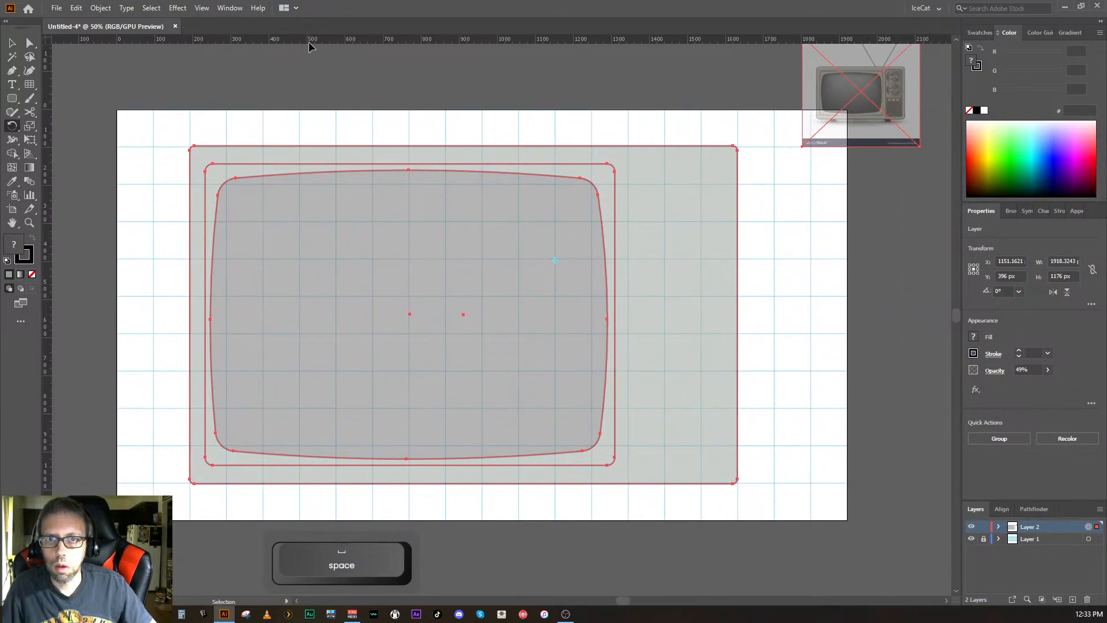
left_click_drag(309, 40, 307, 145)
key("v")
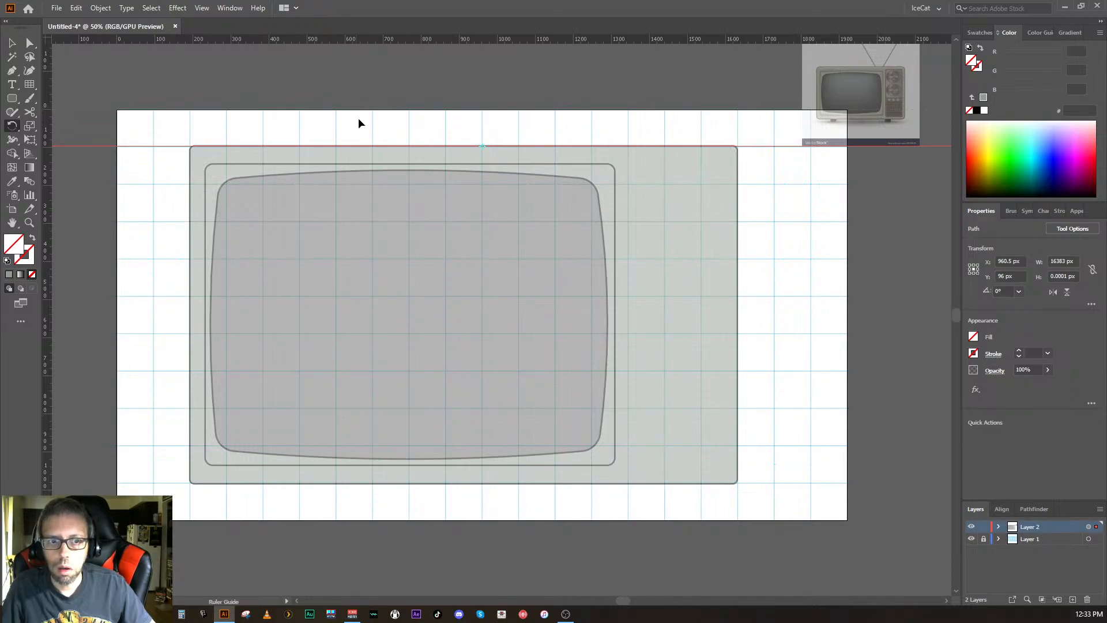
left_click_drag(358, 124, 385, 483)
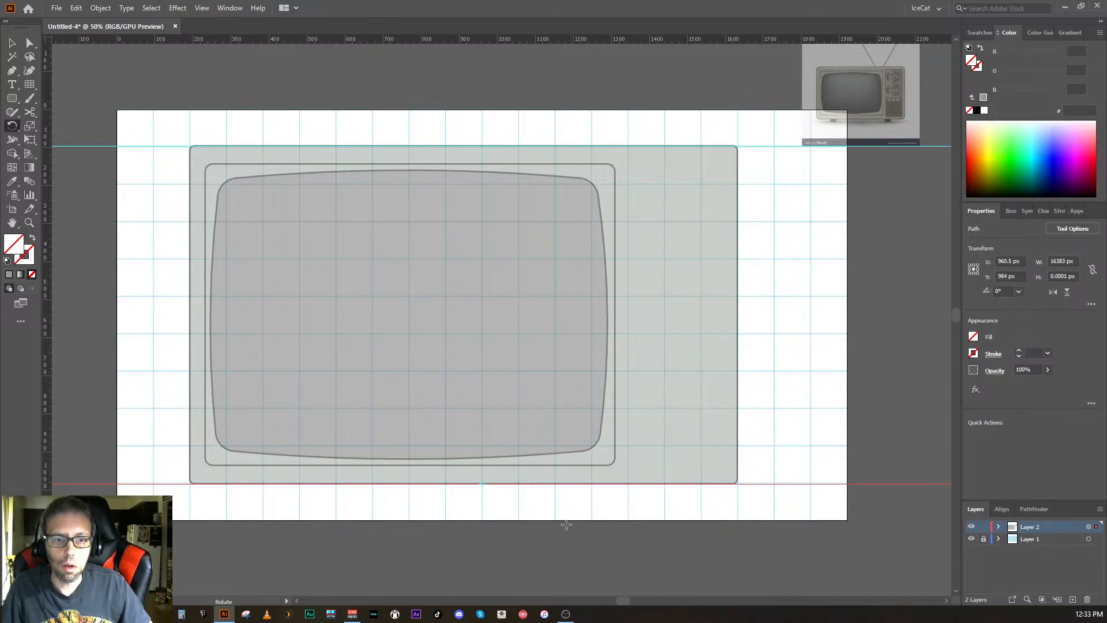
- Move the horizontal guides inward from the television body's edges, the lower one to Y 966 px and the upper one to Y 114 px
key("space")
left_click_drag(546, 554, 459, 526)
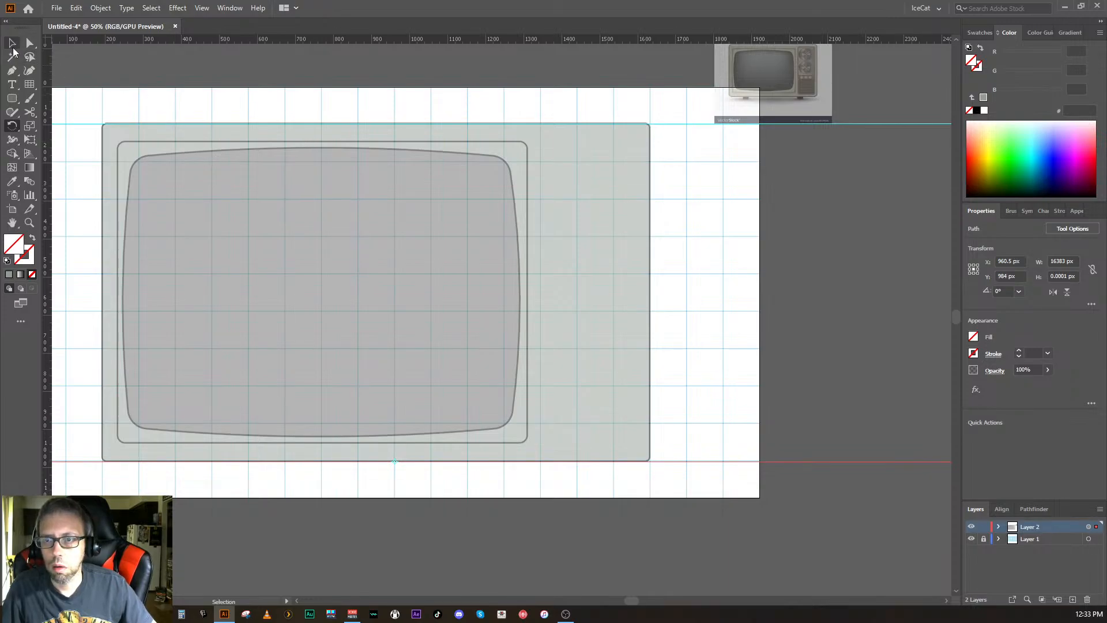
key("v")
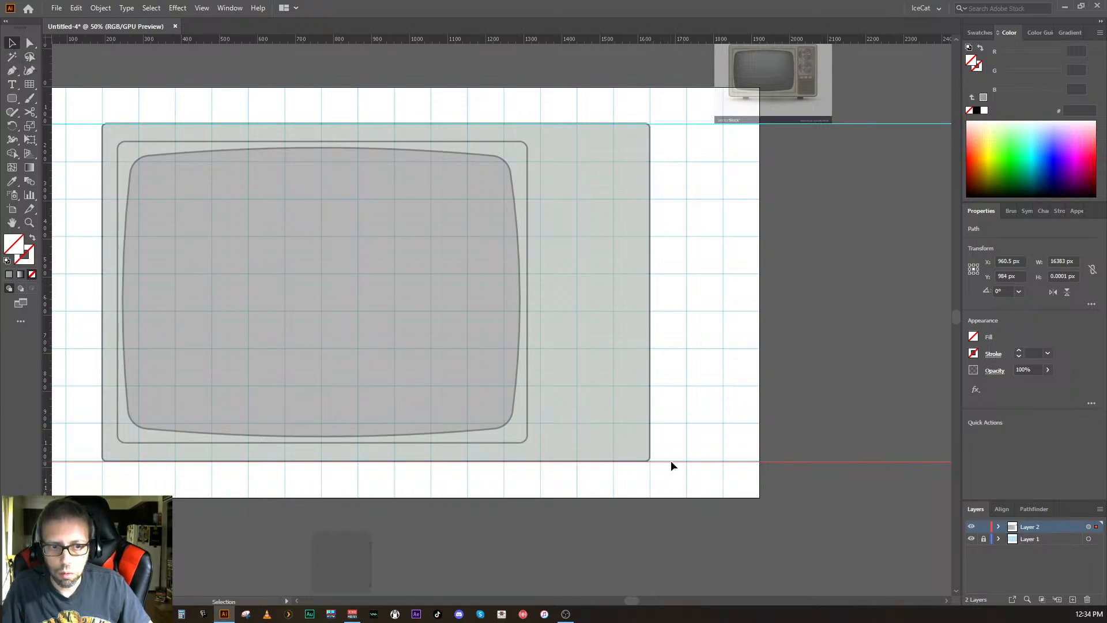
mouse_move(669, 459)
left_mouse_down()
mouse_move(668, 441)
mouse_move(663, 453)
left_mouse_up()
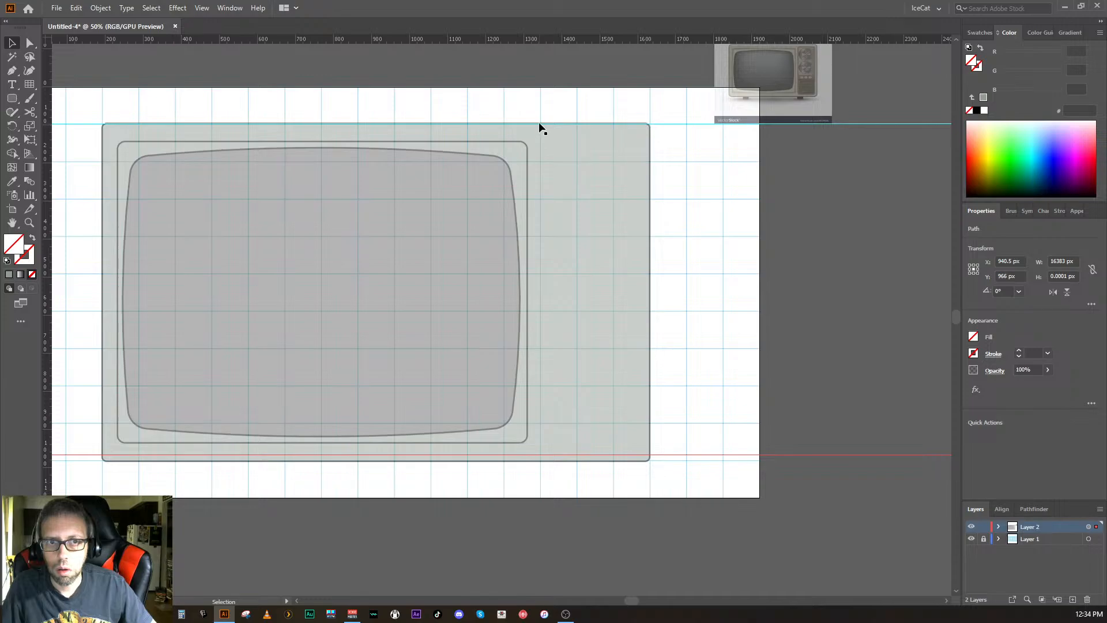
left_click_drag(539, 123, 534, 130)
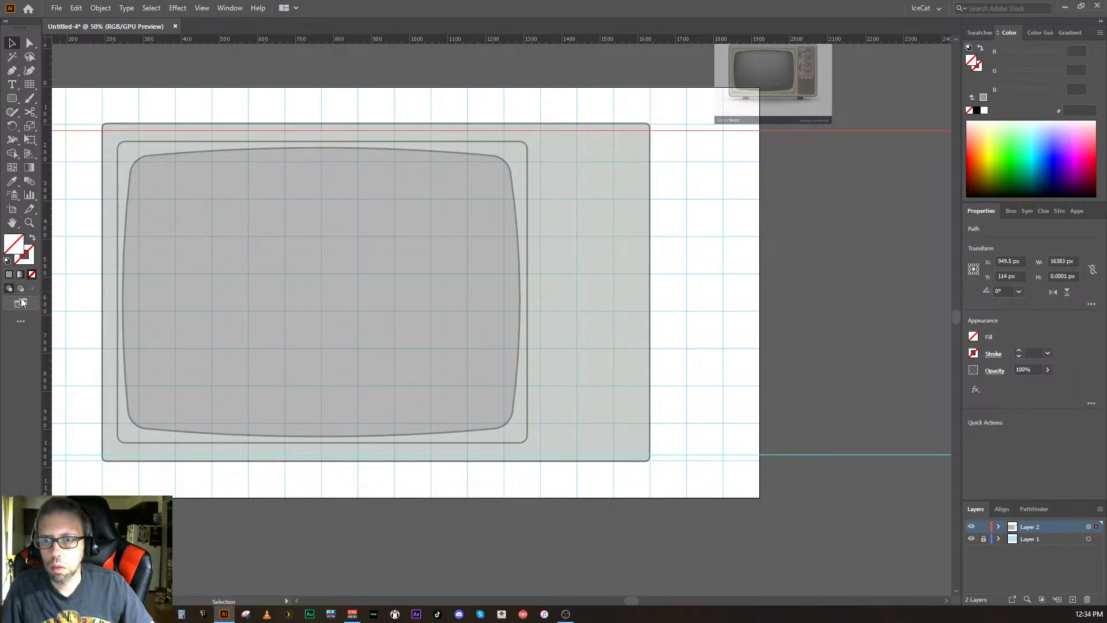
- Place vertical guides just right of the screen frame at X 1326 px and just inside the body's right edge at X 1614 px
left_click_drag(52, 304, 535, 339)
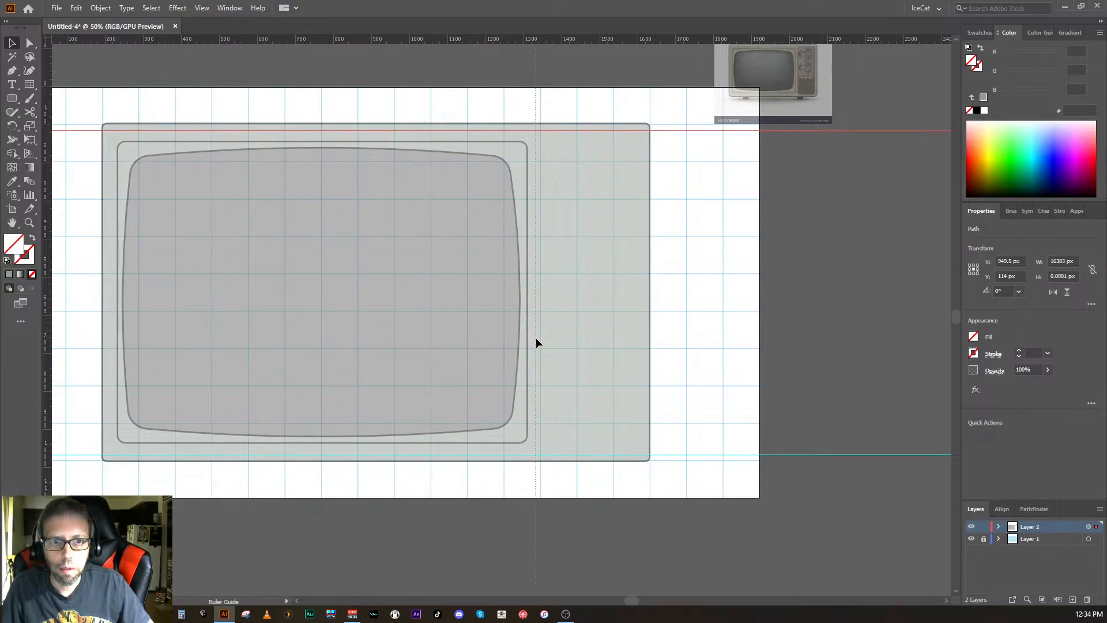
left_click_drag(536, 338, 533, 339)
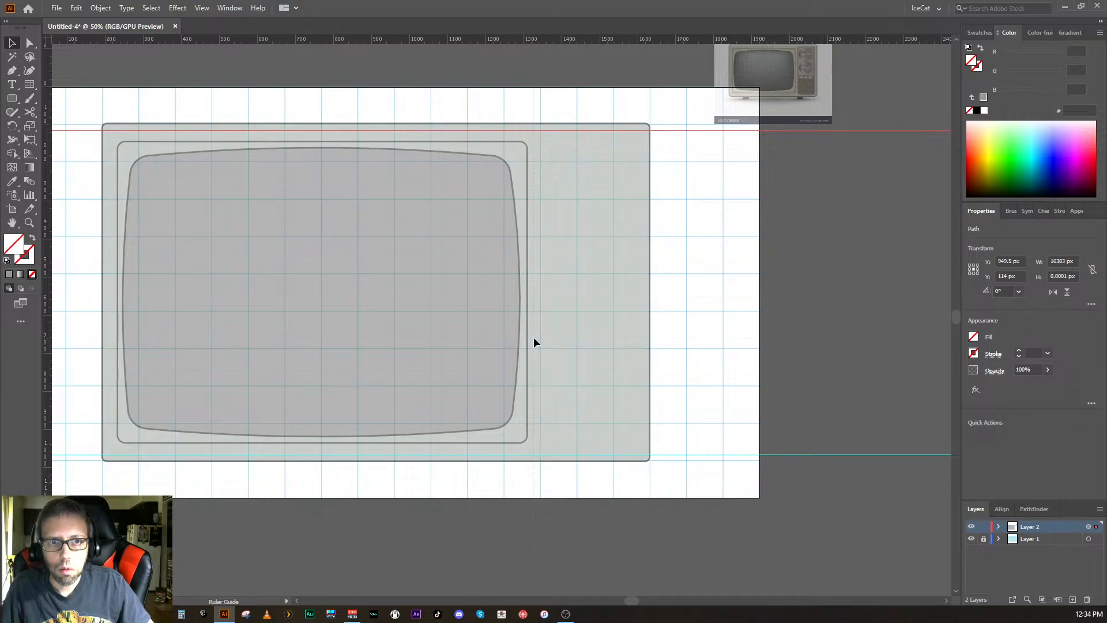
left_click_drag(534, 338, 534, 337)
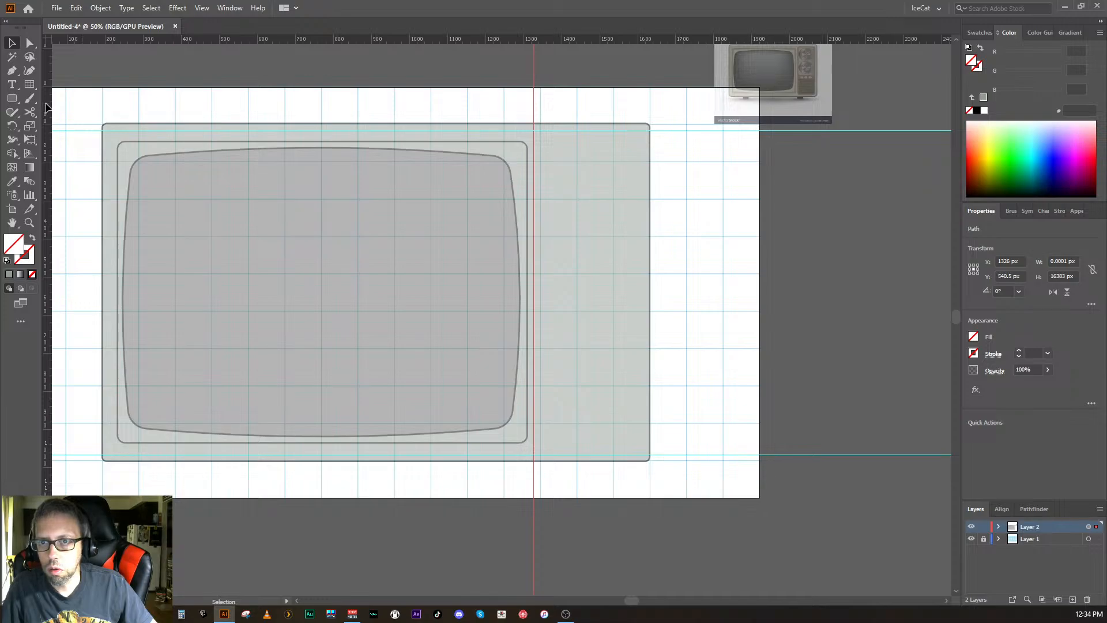
left_click_drag(49, 108, 643, 225)
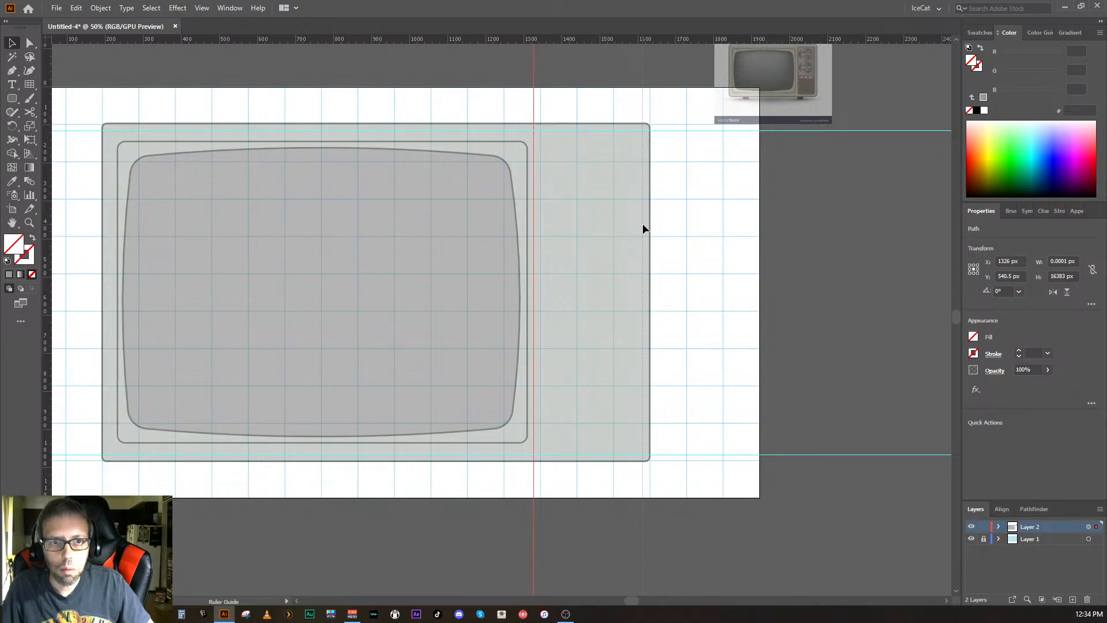
left_click_drag(642, 224, 643, 224)
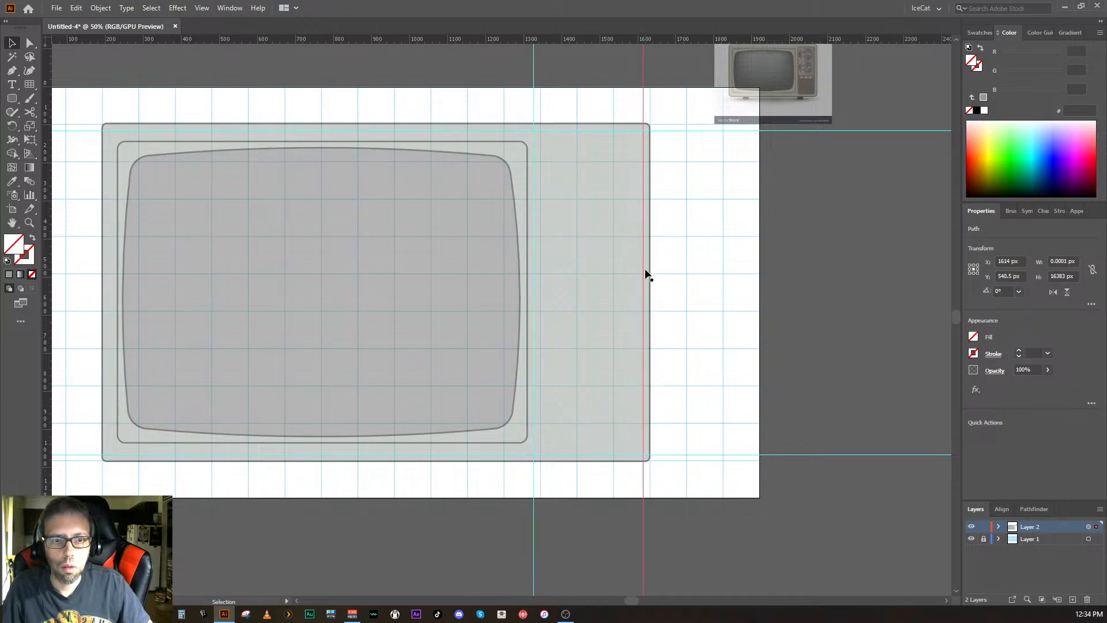
- Draw a 288 x 852 px rounded rectangle on Layer 2 between the four guides right of the screen frame, and deselect it
left_click(12, 100)
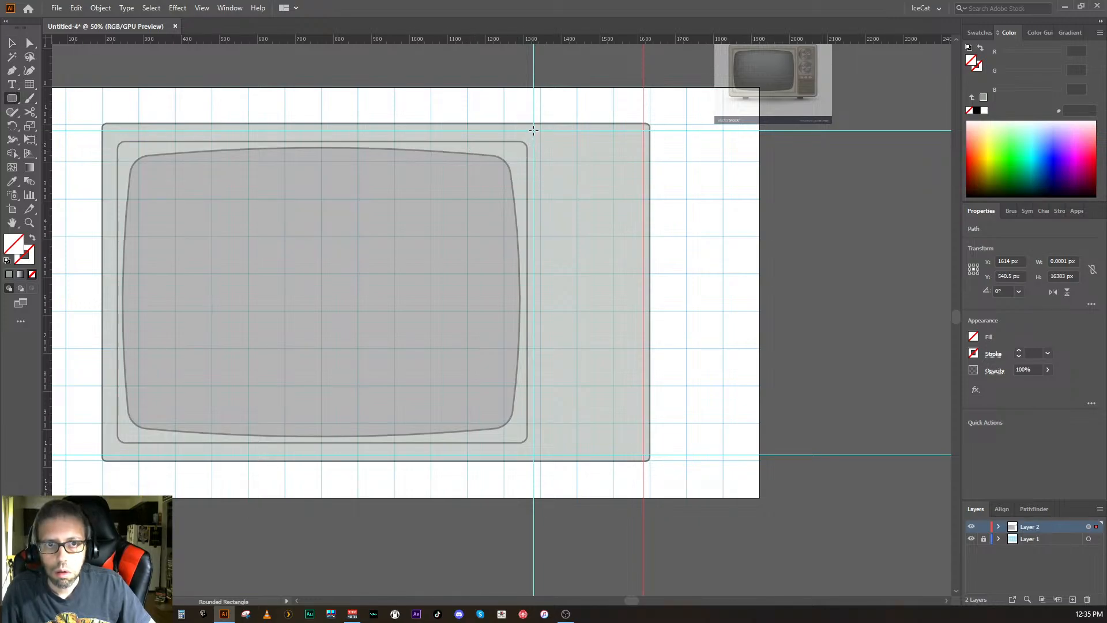
left_click_drag(534, 130, 644, 455)
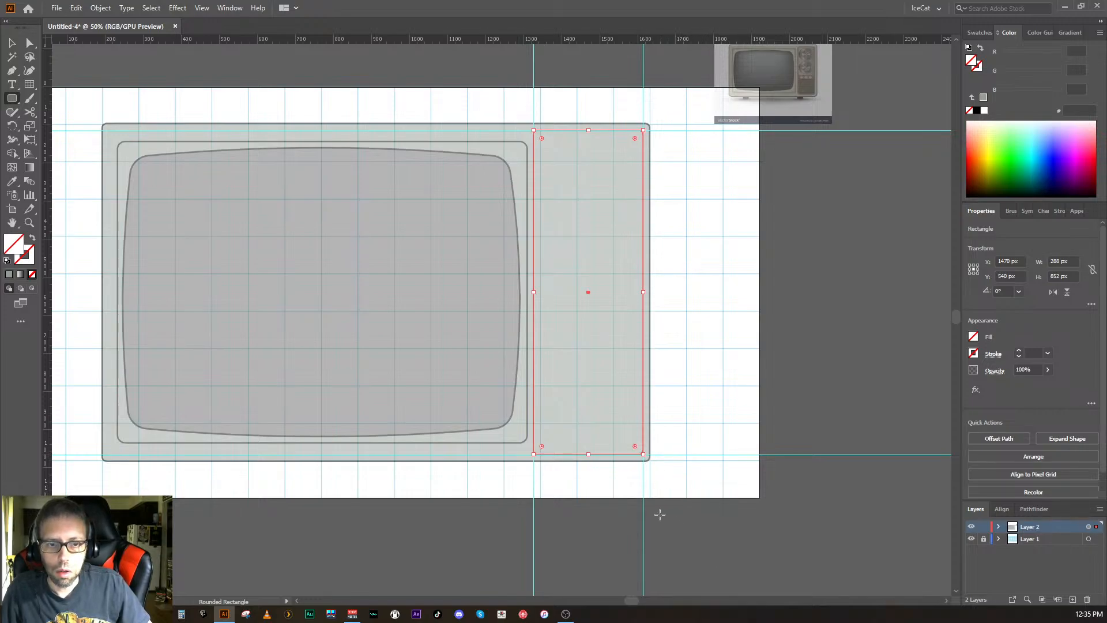
left_click(818, 531, "ctrl")
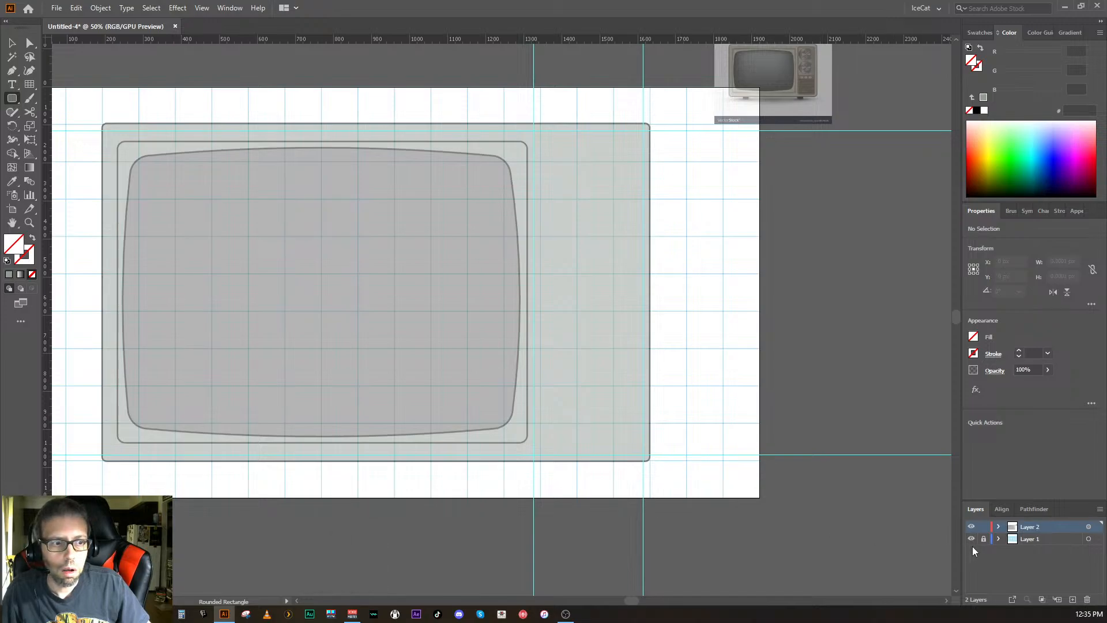
- Add a new layer and draw a 288 x 852 px rounded rectangle on it, filling the control panel area enclosed by the guides
left_click(1073, 599)
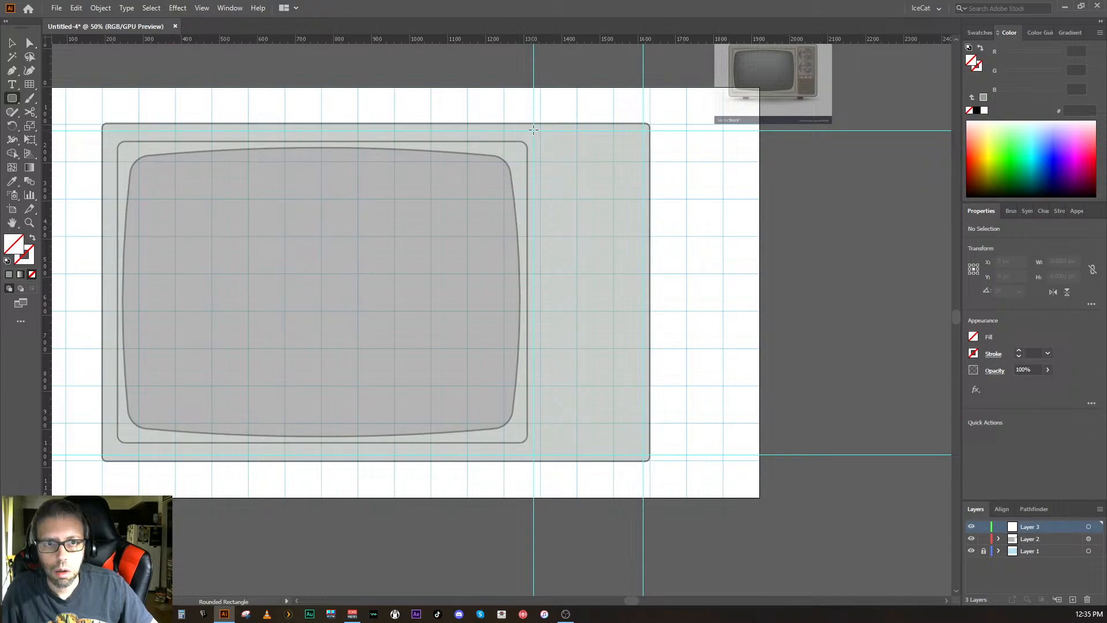
key("ctrl+equal")
key("ctrl+equal")
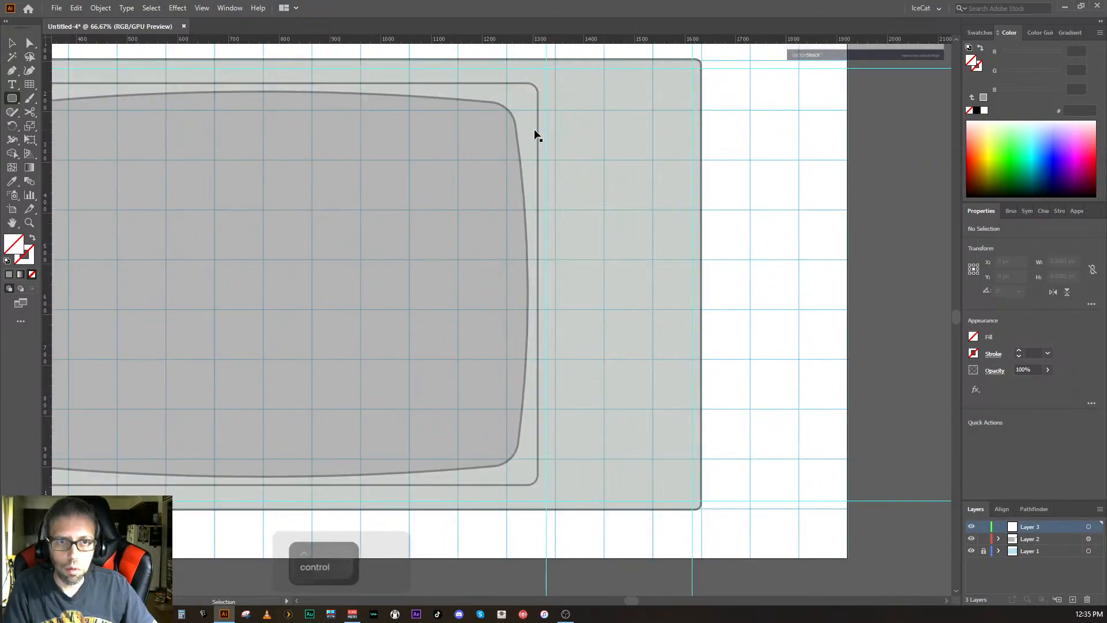
key("space")
left_click_drag(594, 128, 557, 146)
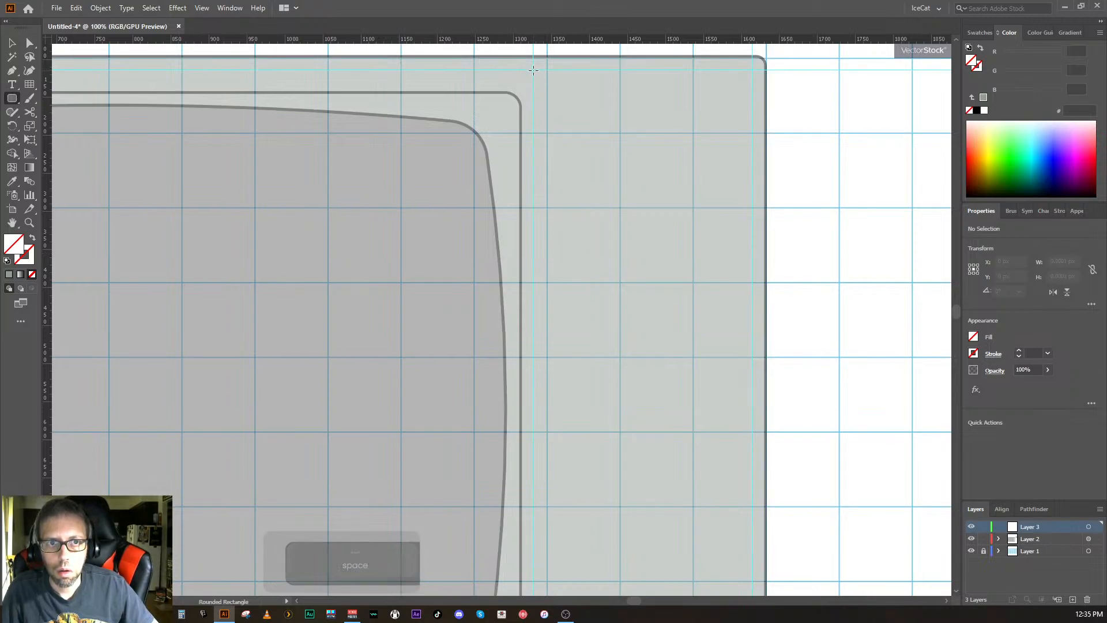
left_click_drag(532, 70, 576, 119)
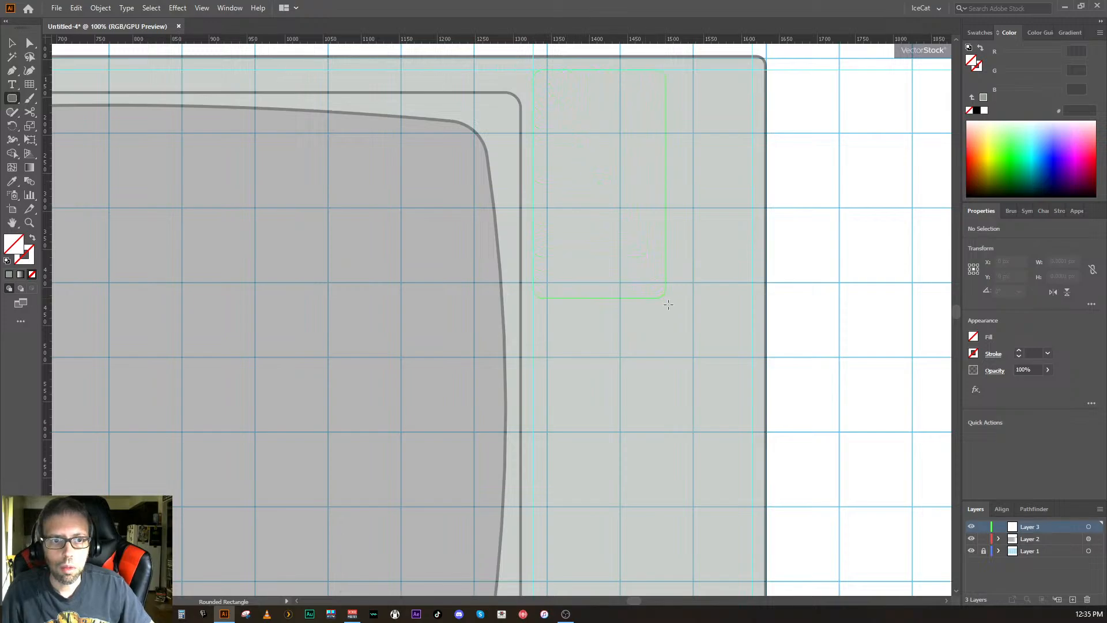
left_click_drag(740, 584, 753, 518)
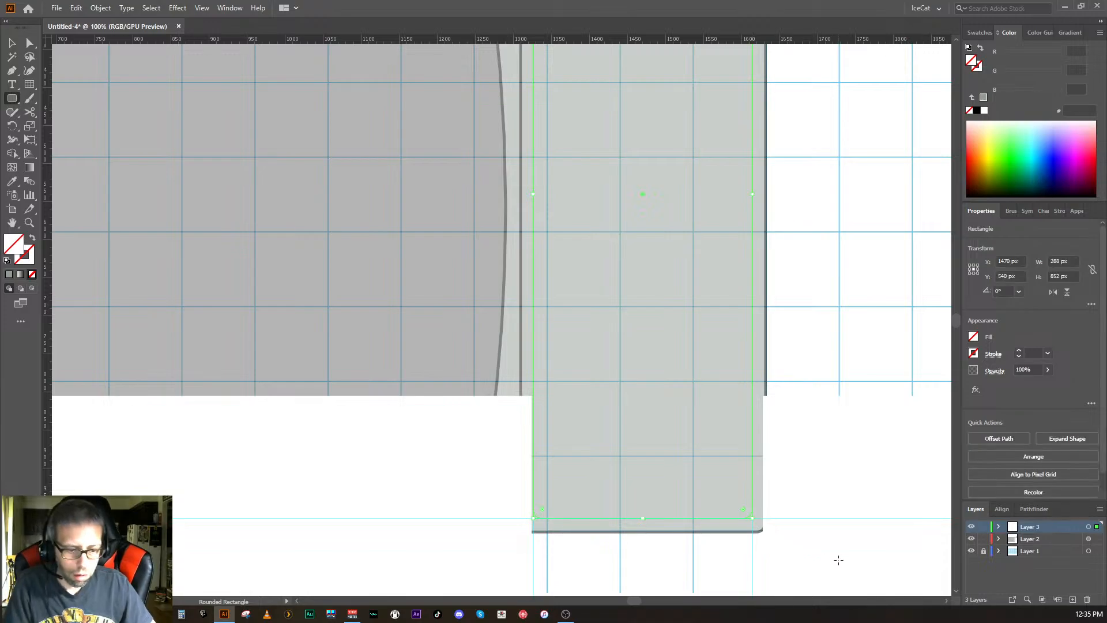
key("ctrl+minus")
key("ctrl+minus")
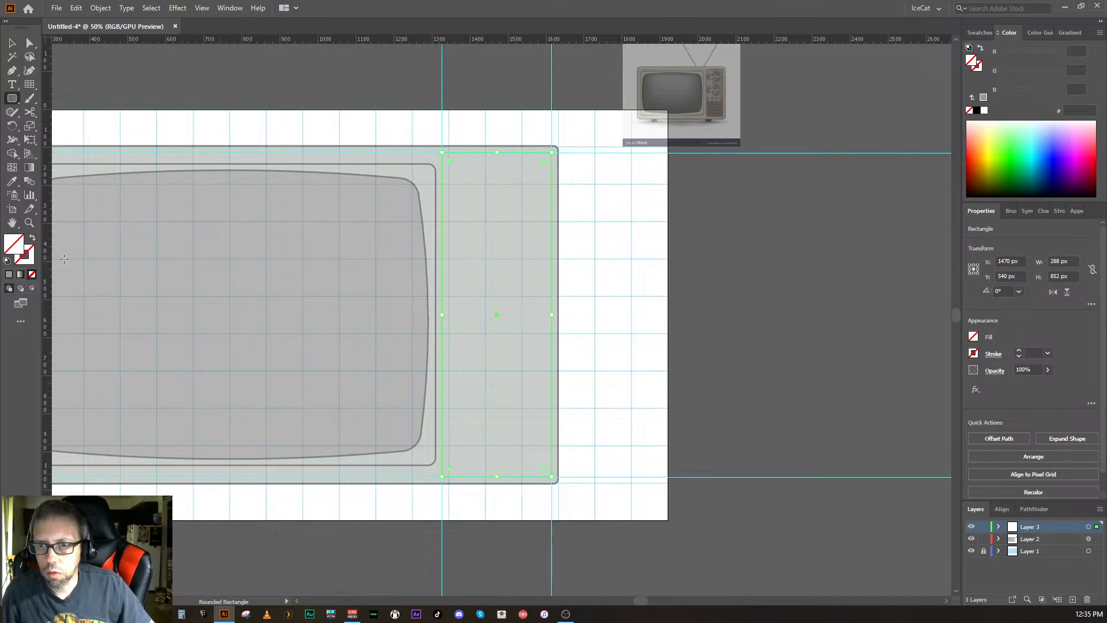
- Make the stroke color active, and move Layer 3 below and into Layer 2 as a sublayer
left_click(32, 262)
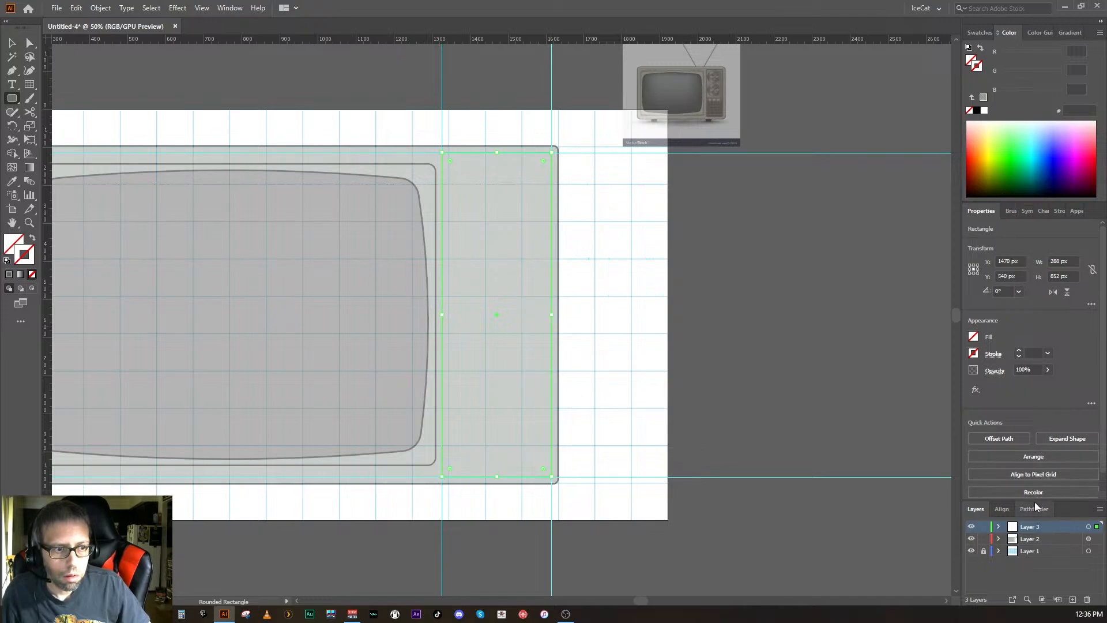
left_click_drag(1019, 529, 1037, 546)
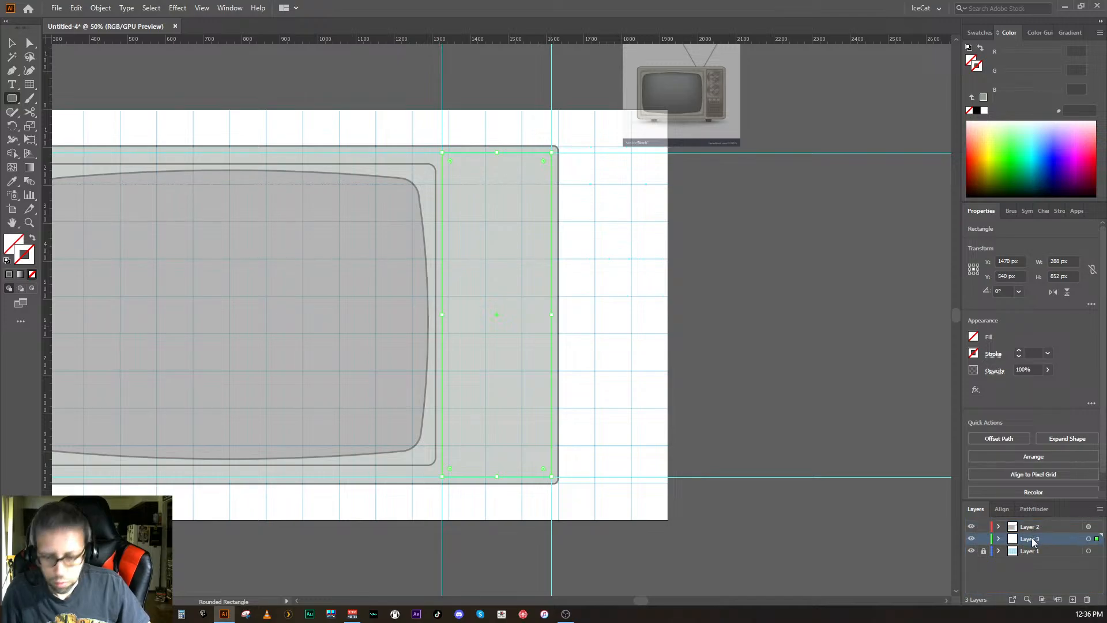
left_click(1036, 527, "ctrl")
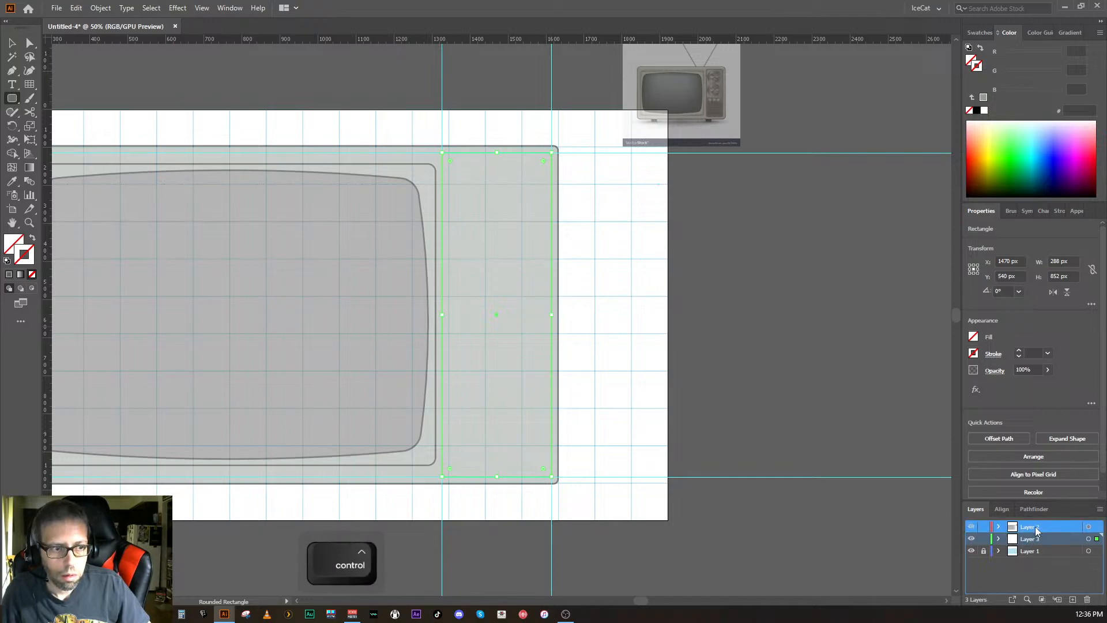
left_click_drag(1036, 531, 1036, 531)
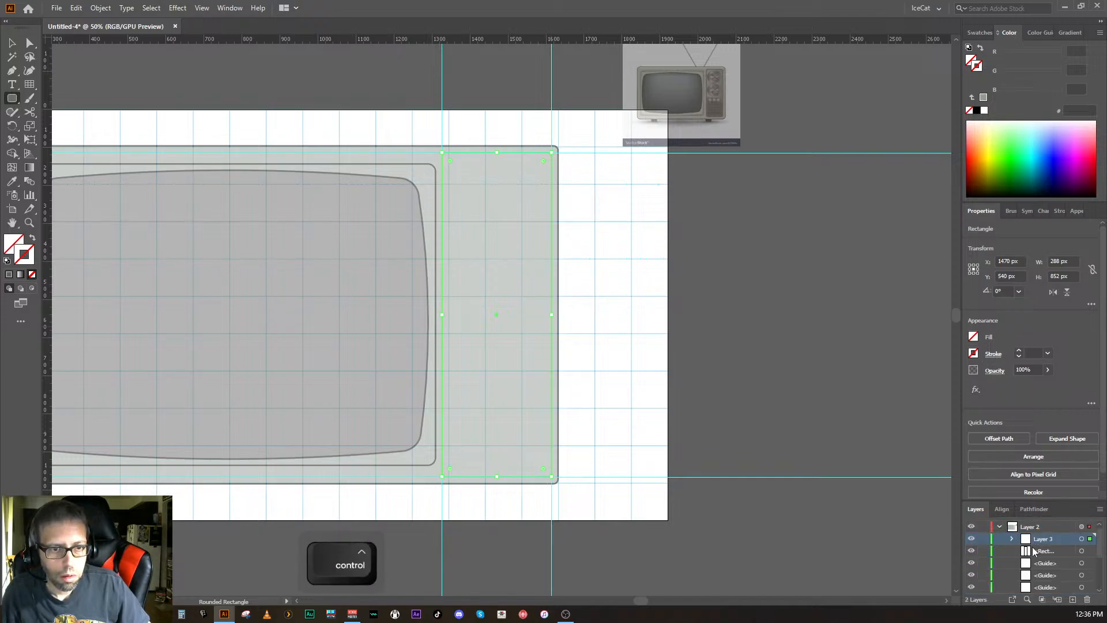
- Give the control panel rectangle directly in Layer 2 a 3 pt black stroke, and deselect it
left_click(1034, 552)
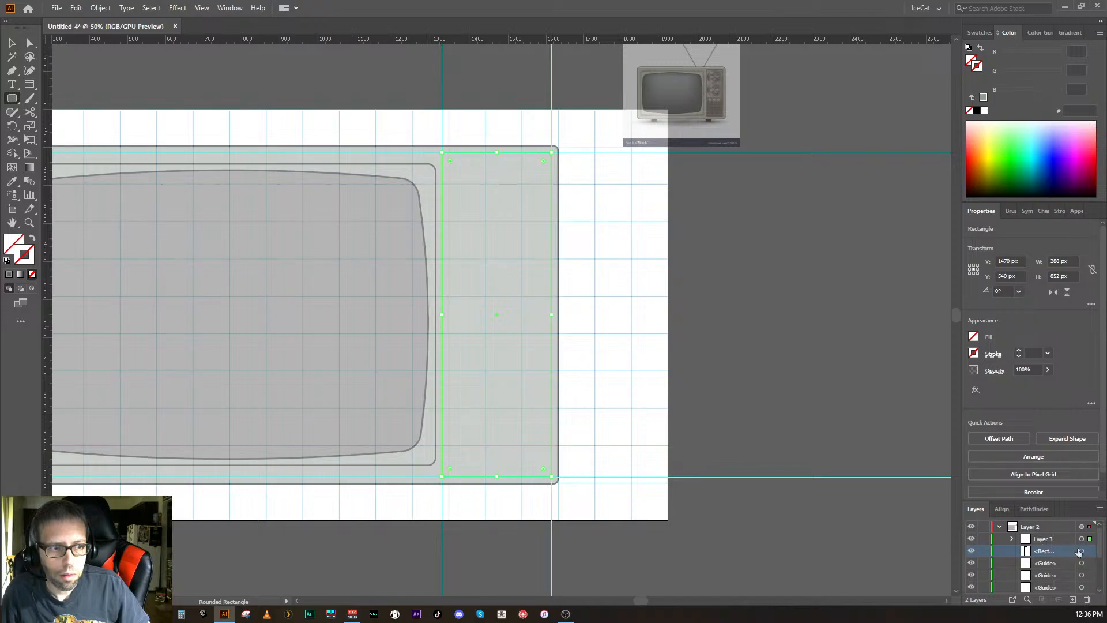
left_click(1079, 552)
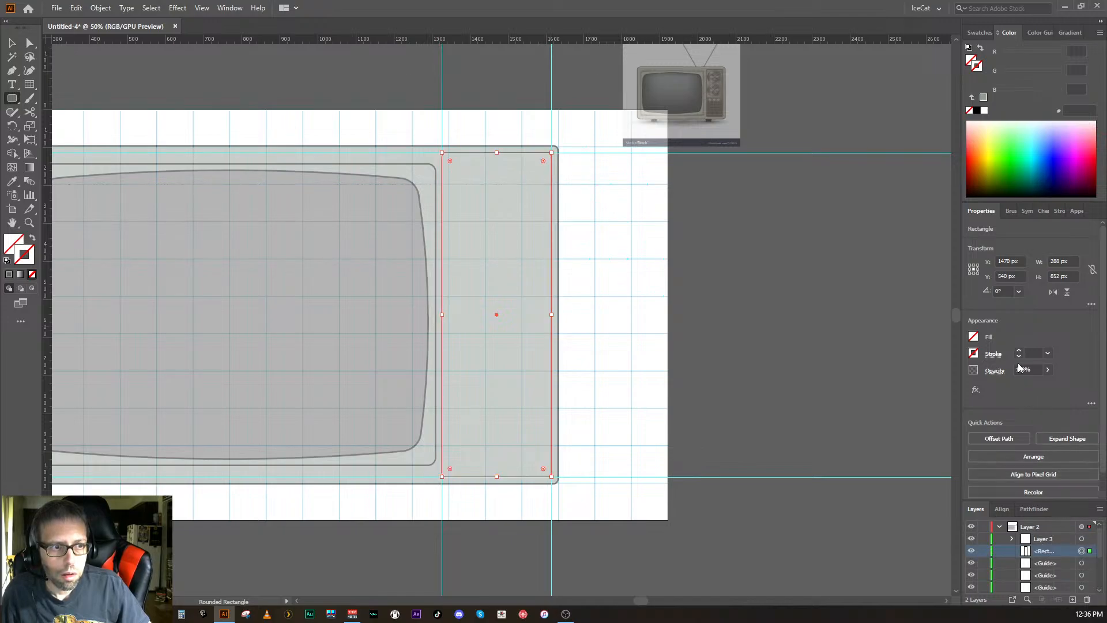
left_click(1018, 349)
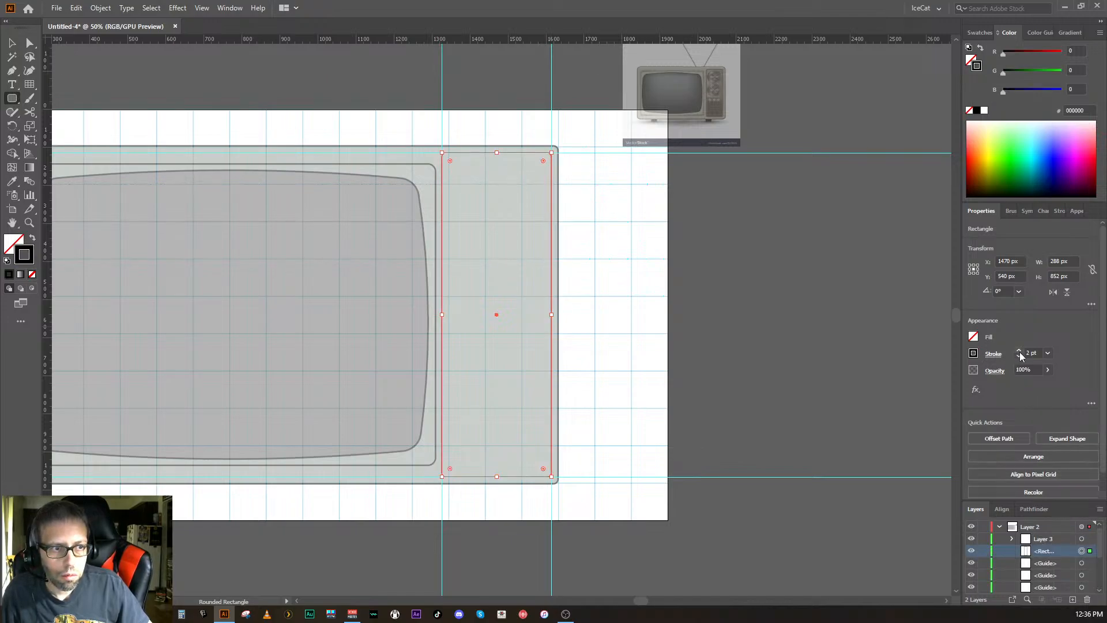
left_click(1019, 350)
left_click(871, 507, "ctrl")
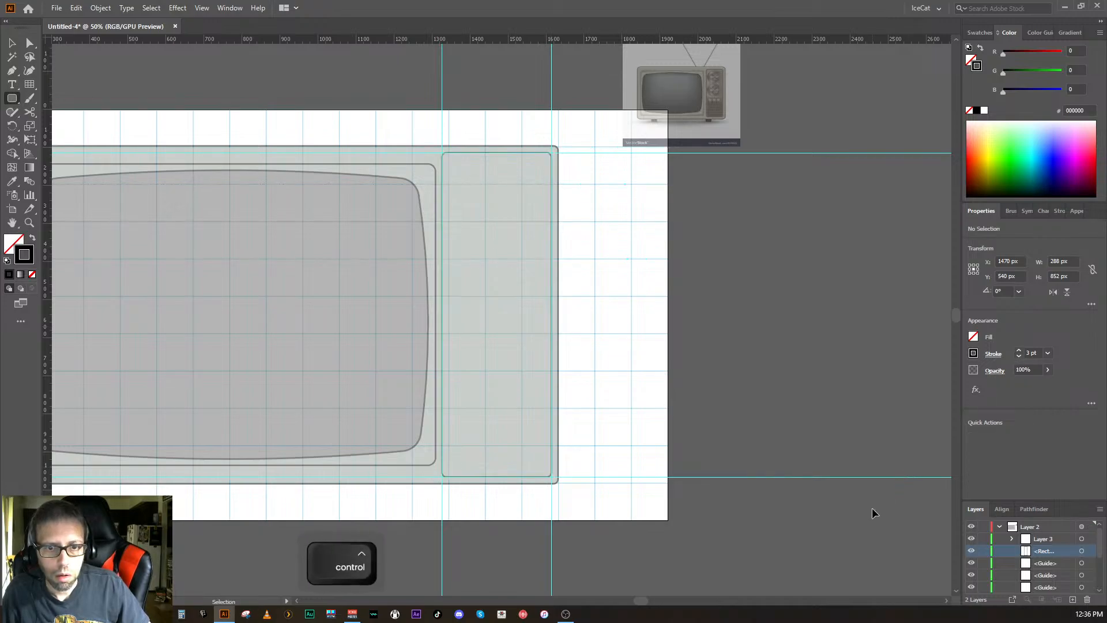
left_click(811, 545)
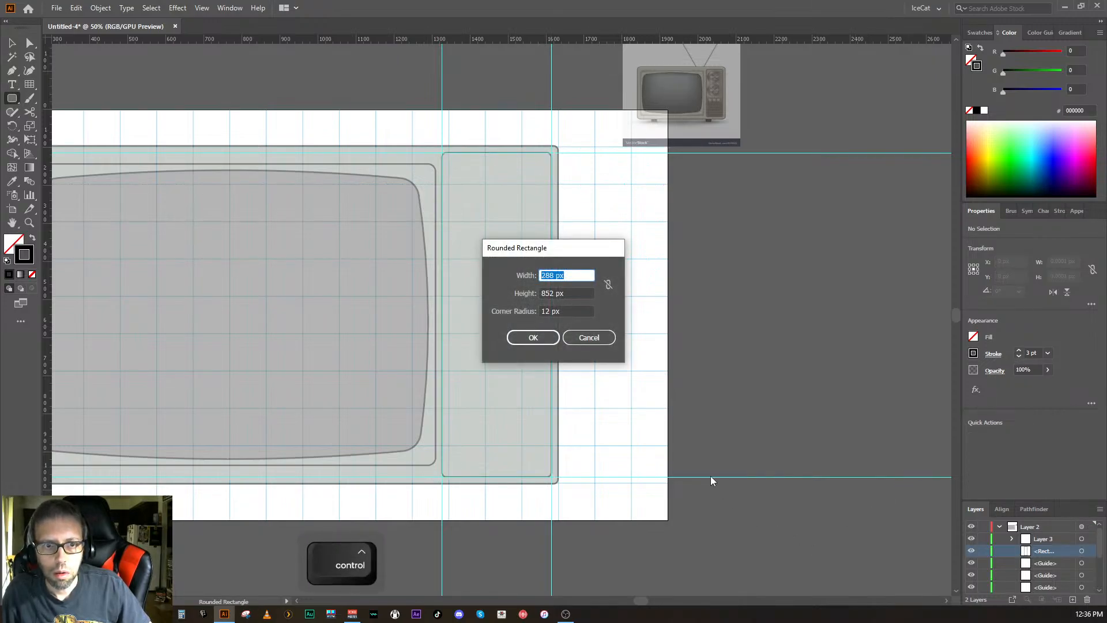
key("Escape")
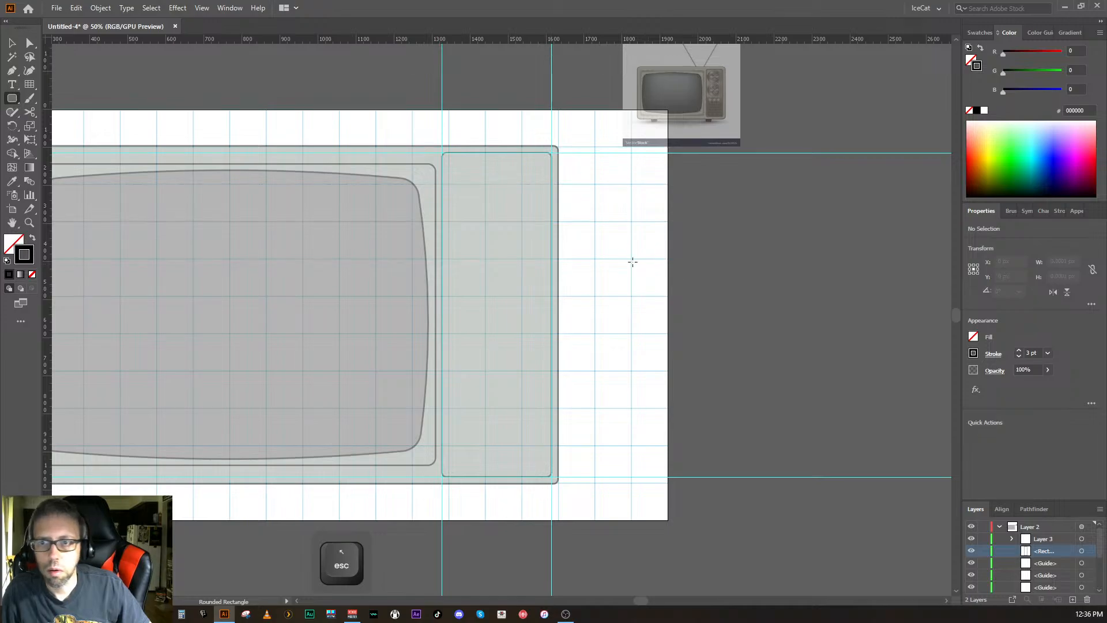
- Hide the guides around the control panel
key("space")
left_click_drag(382, 95, 516, 102)
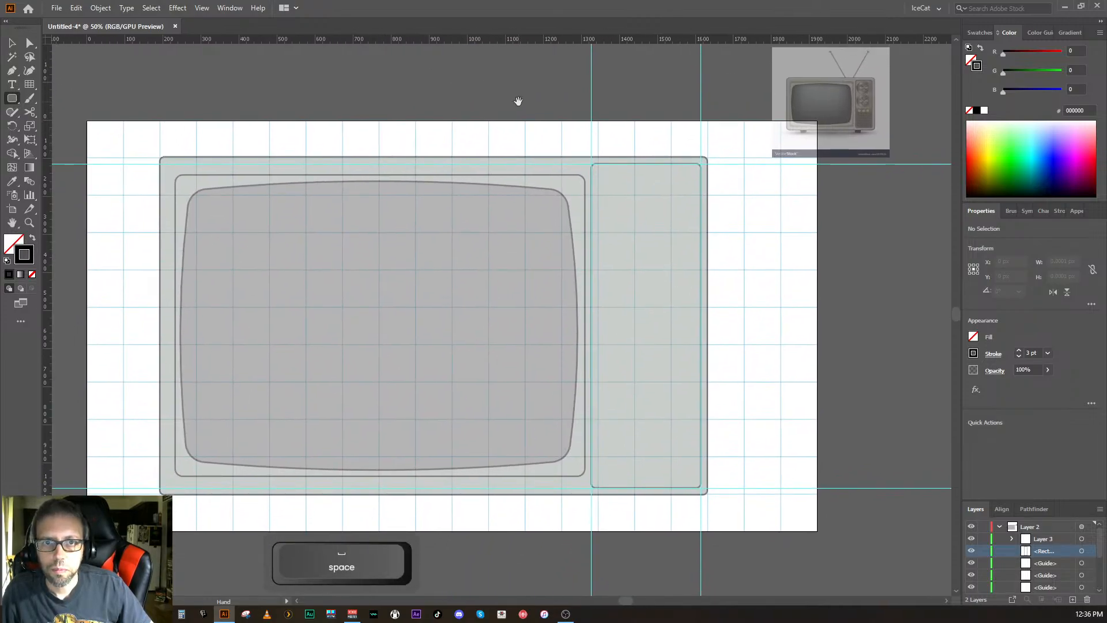
left_click(203, 8)
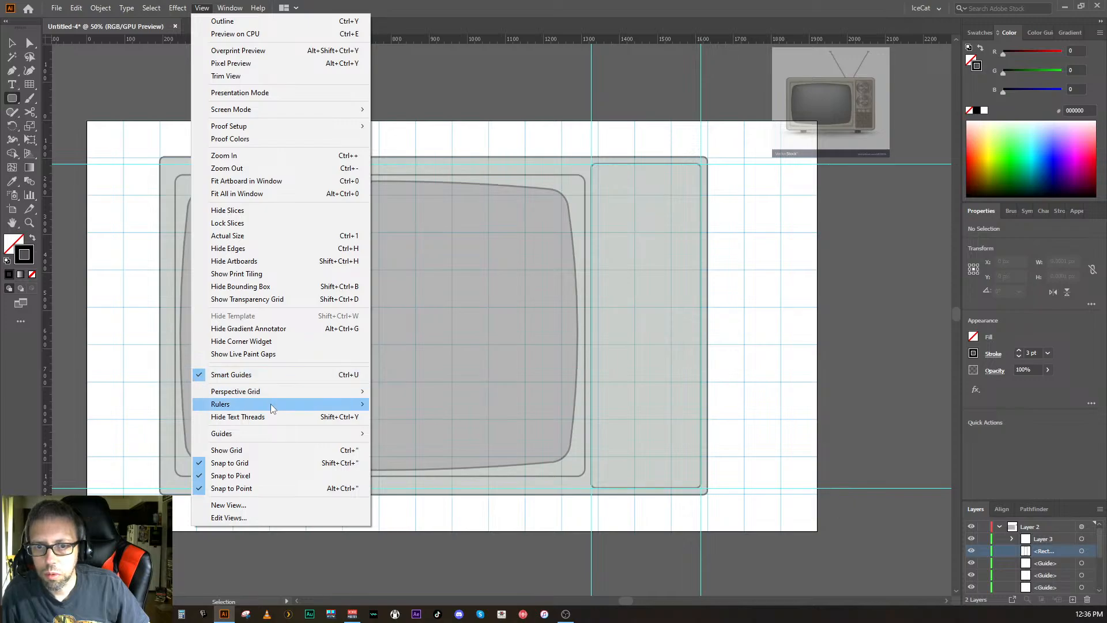
mouse_move(271, 406)
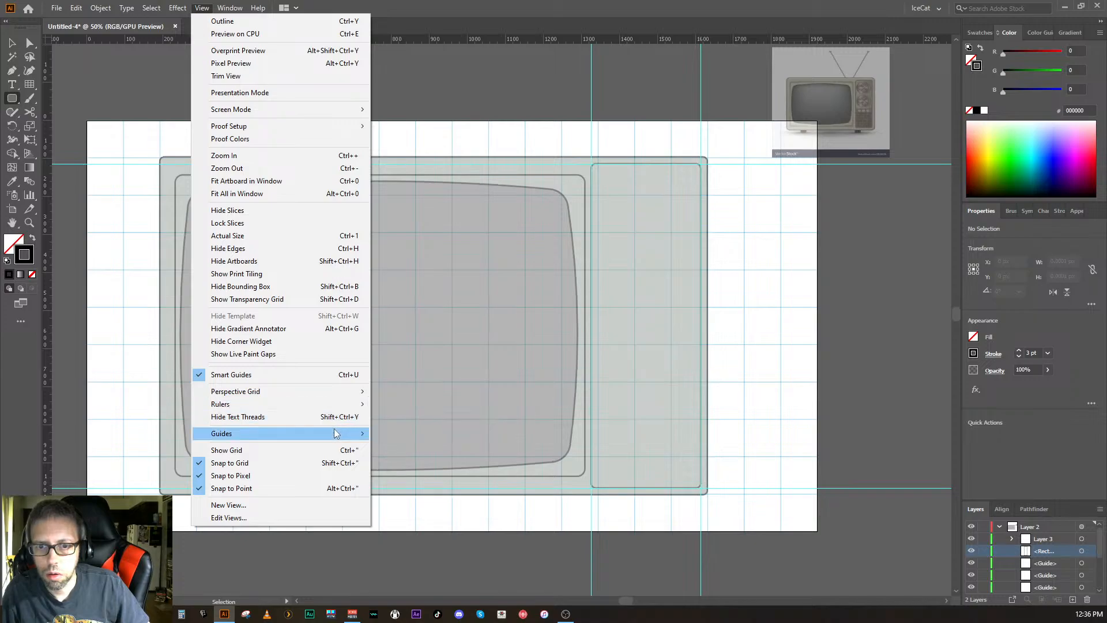
mouse_move(336, 432)
left_click(398, 433)
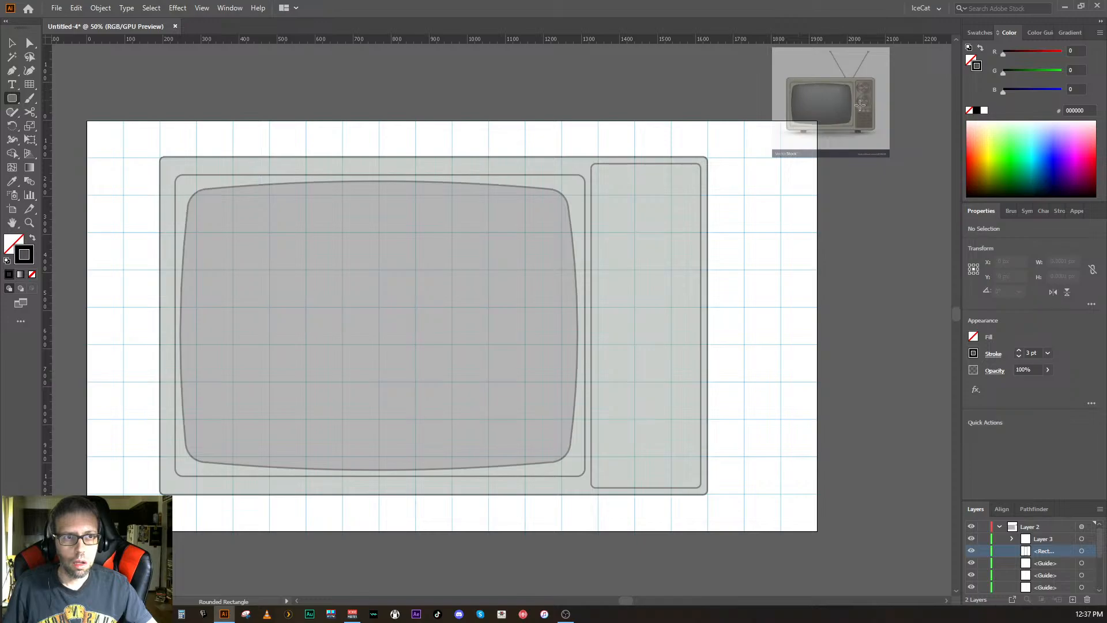
- Enlarge the linked reference image to about 1468 x 1212 px and temporarily hide the television shapes above it to examine its details
left_click(873, 138, "ctrl")
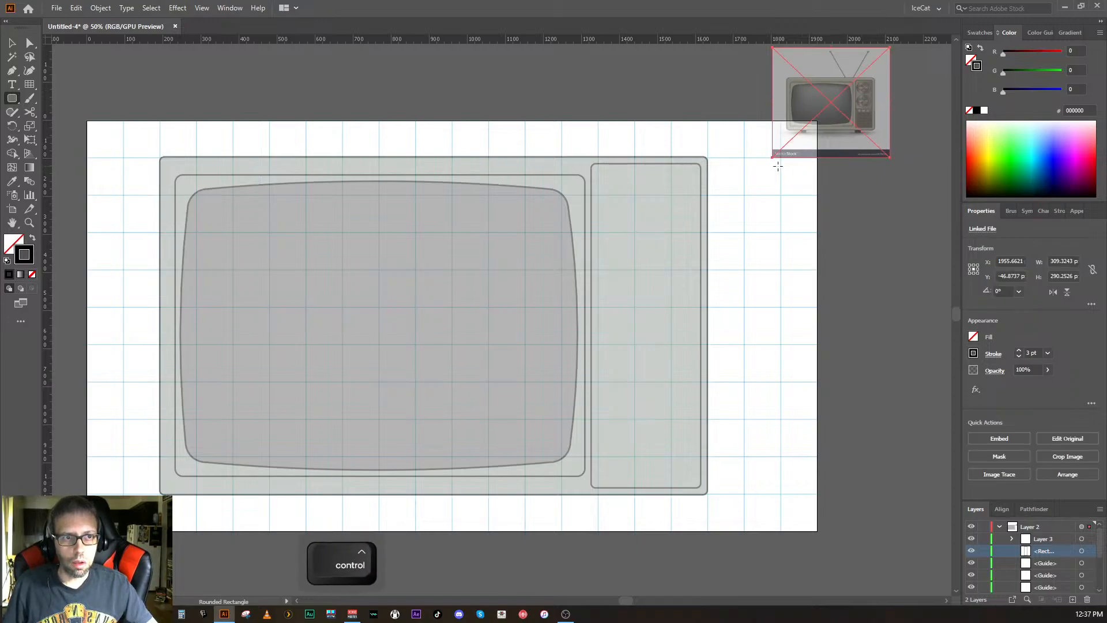
left_click_drag(772, 158, 332, 509)
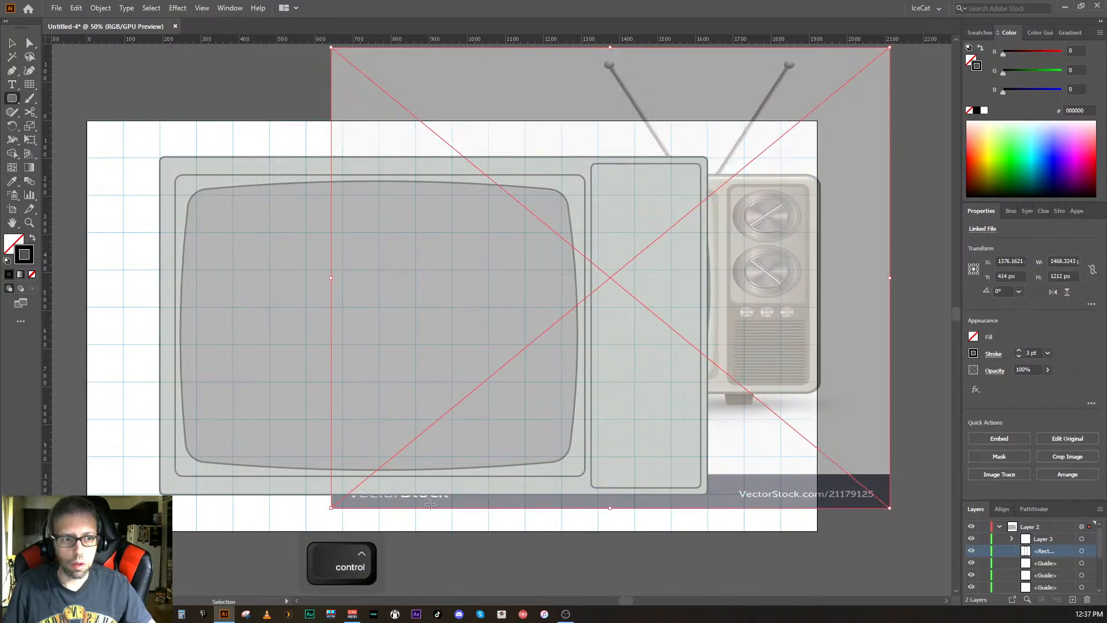
scroll(1011, 559, "down", 5)
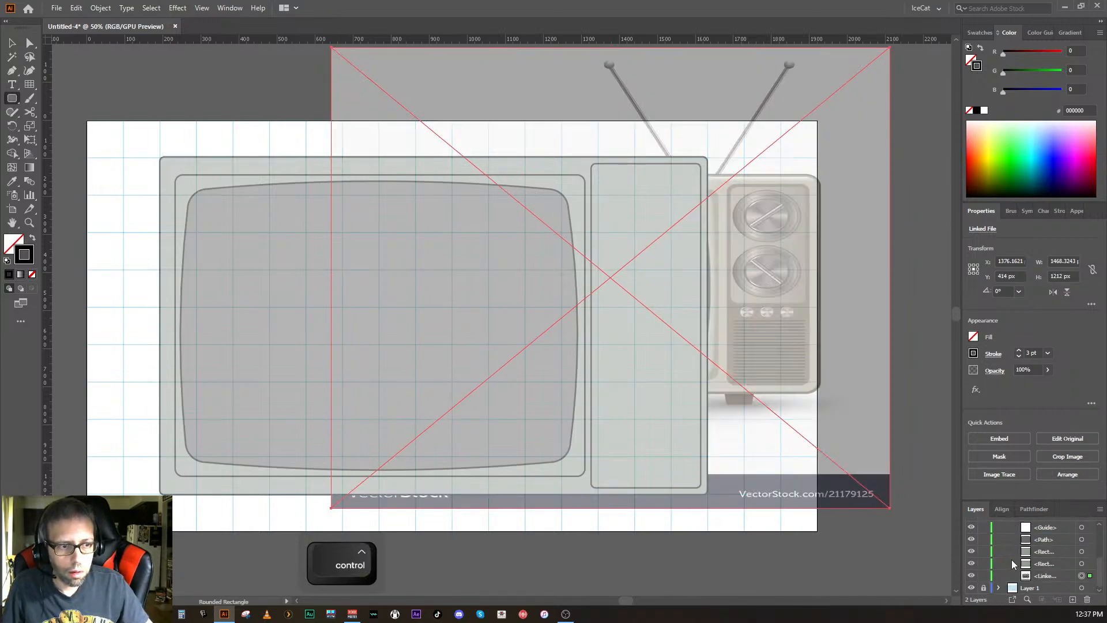
left_click(1050, 576)
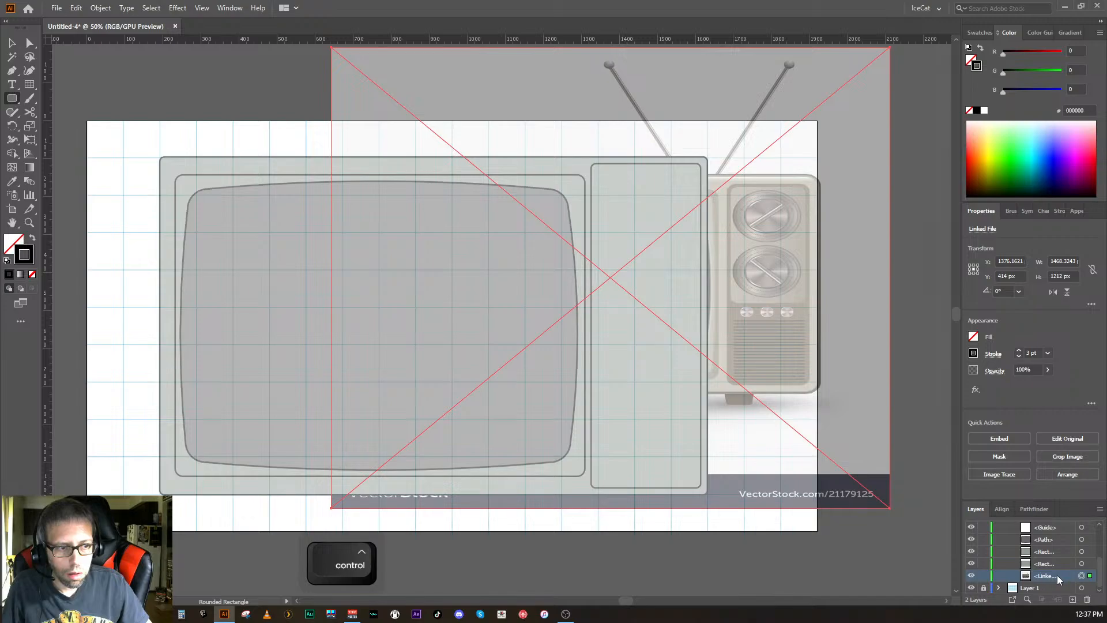
left_click_drag(1057, 576, 1044, 519)
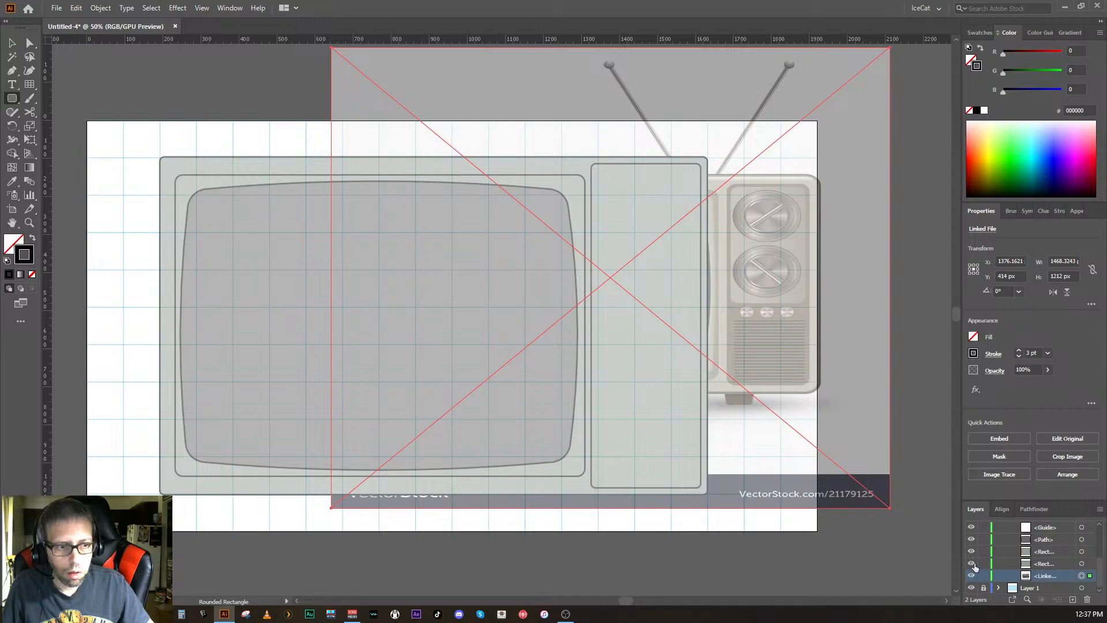
left_click_drag(975, 521, 975, 522)
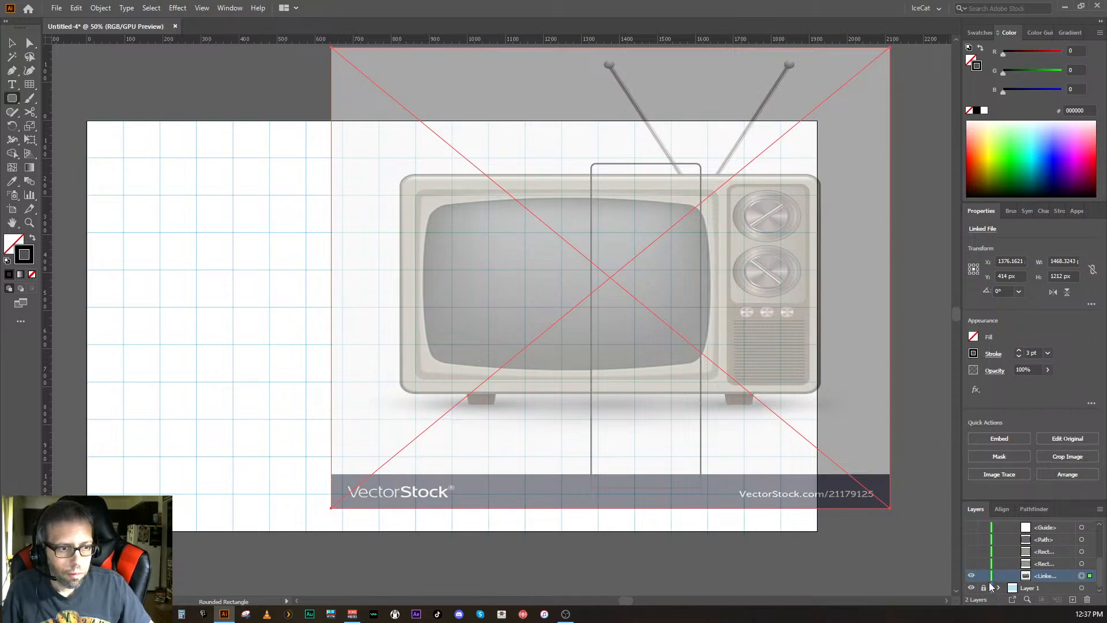
left_click_drag(971, 563, 971, 529)
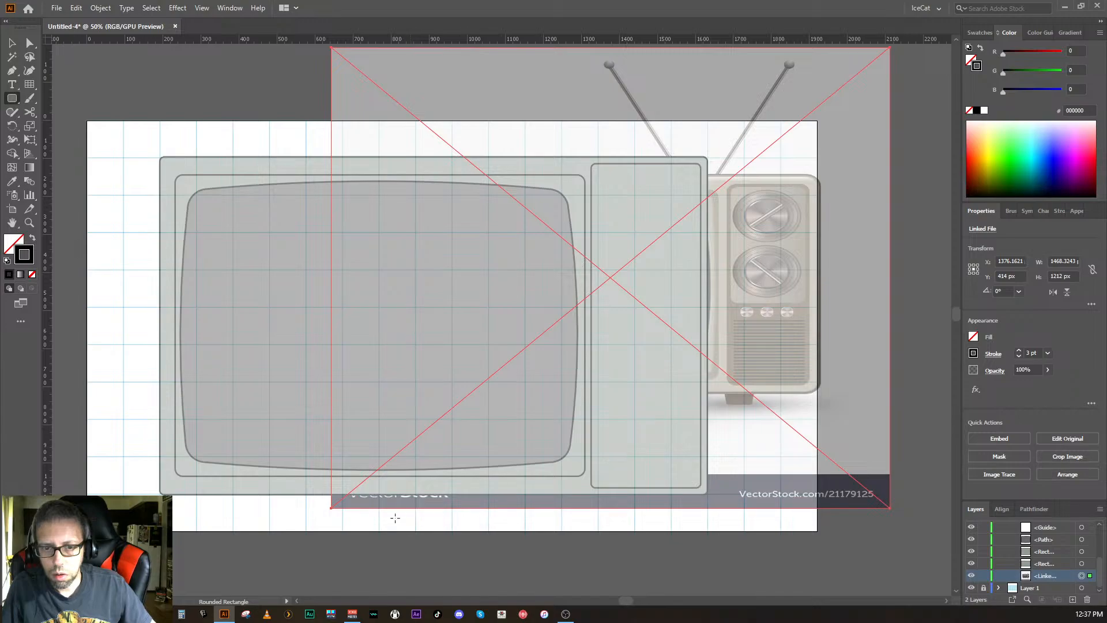
- Scale the linked reference image down about its center to about 244 x 202 px
key("ctrl")
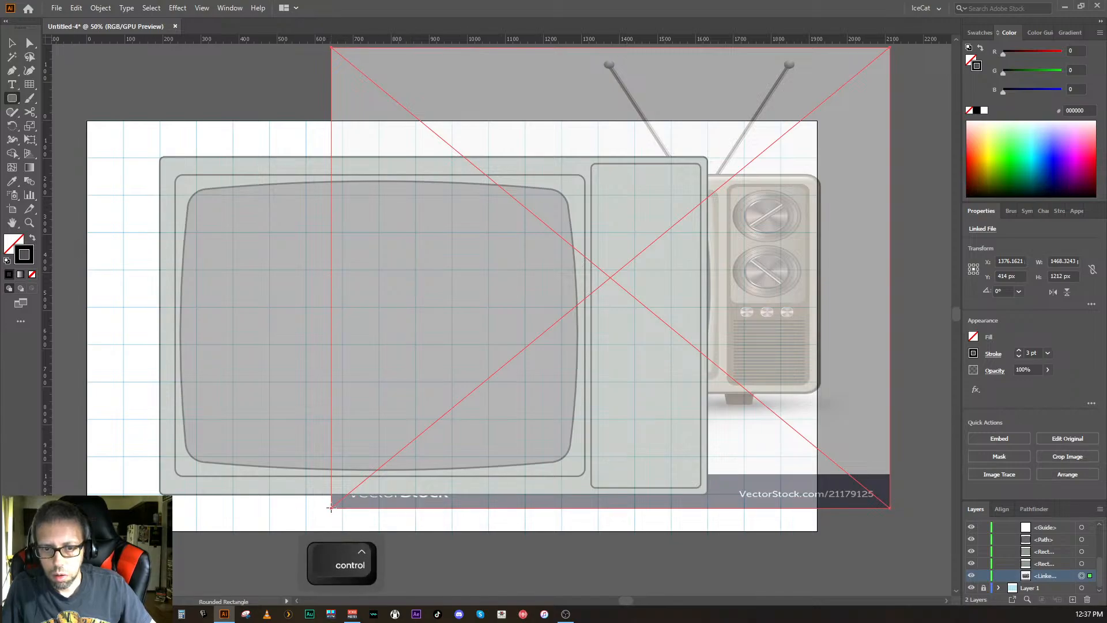
key("ctrl")
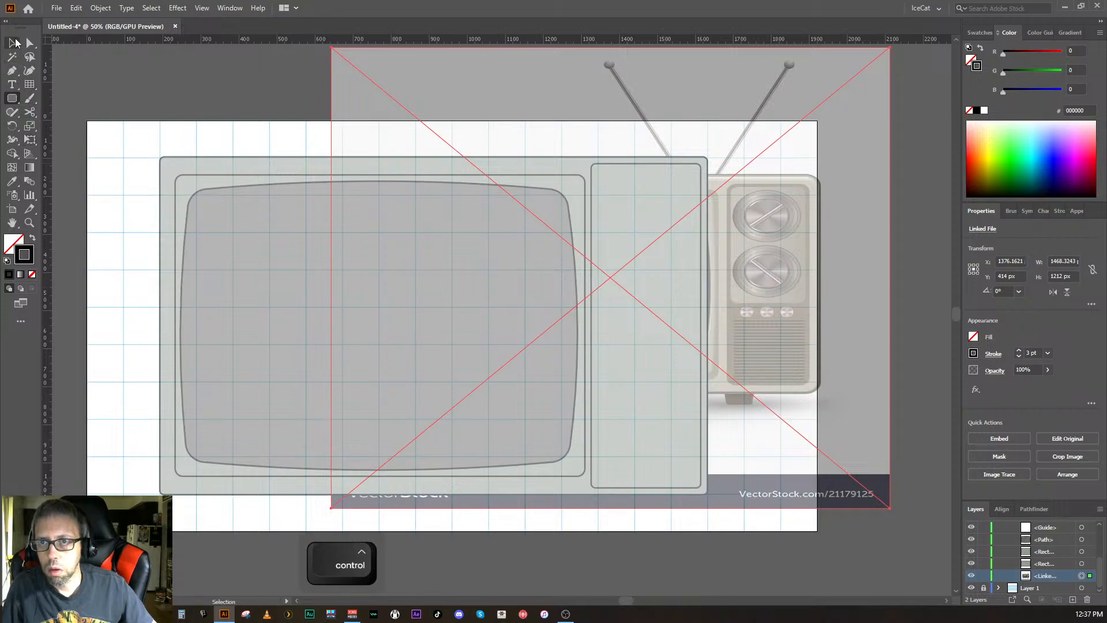
left_click(15, 42)
left_click_drag(332, 508, 566, 349)
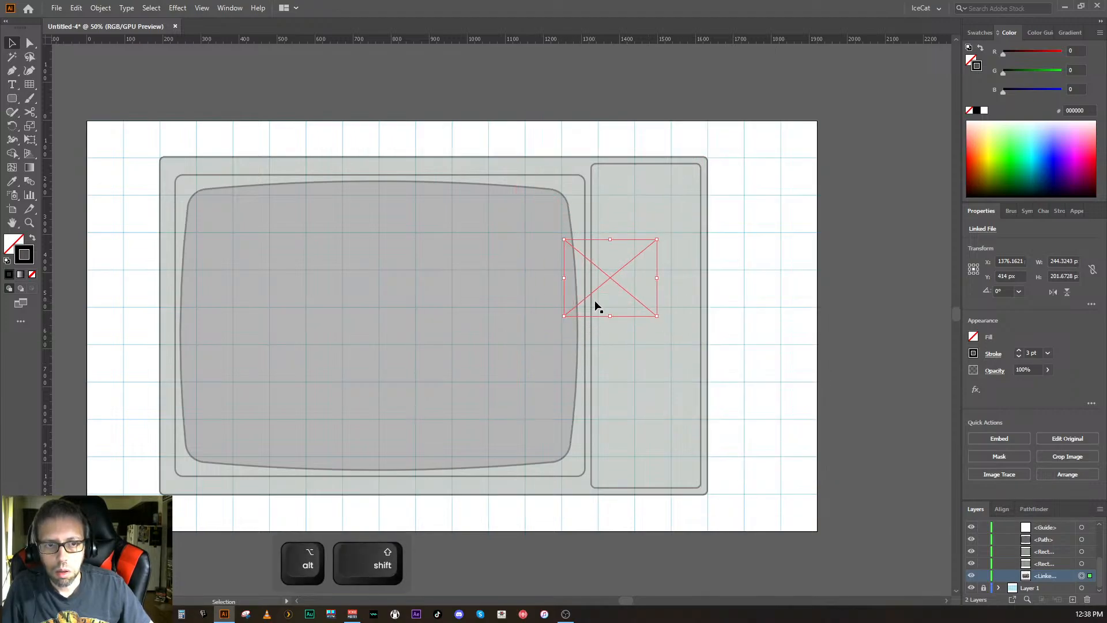
- Try to move the small reference image out from behind the visible television shapes
left_click_drag(603, 300, 659, 283)
key("ctrl+z")
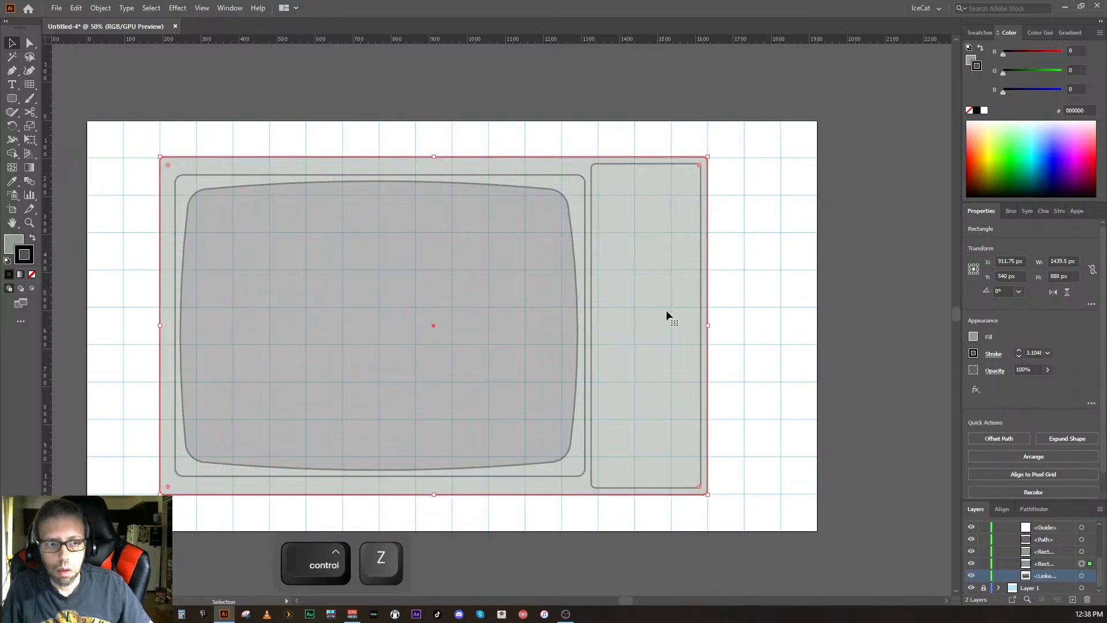
left_click(1081, 576)
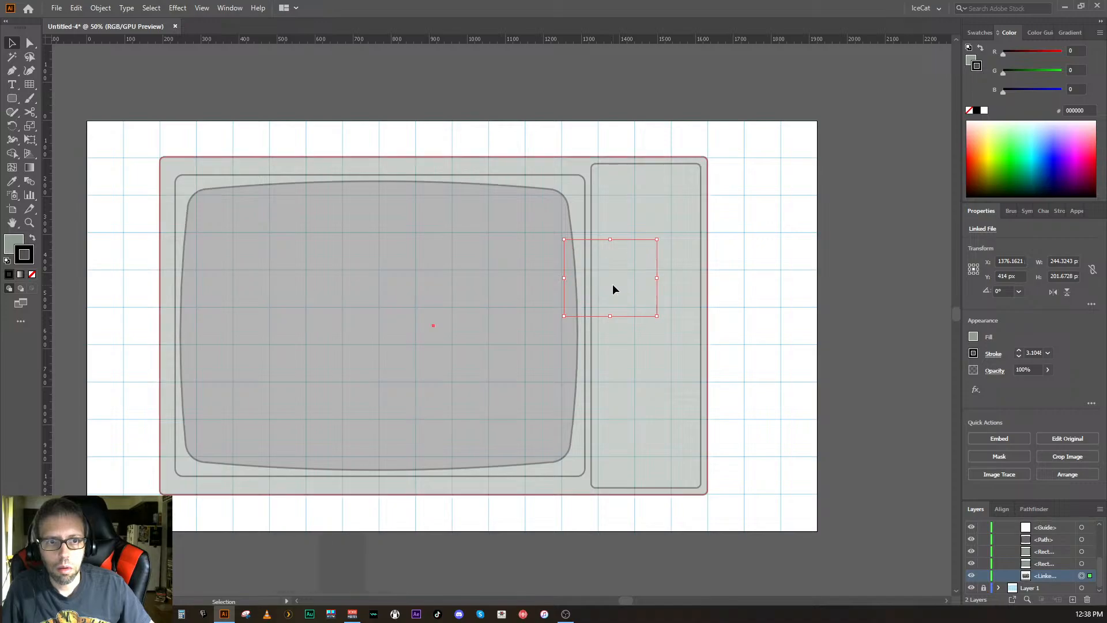
key("ctrl+z")
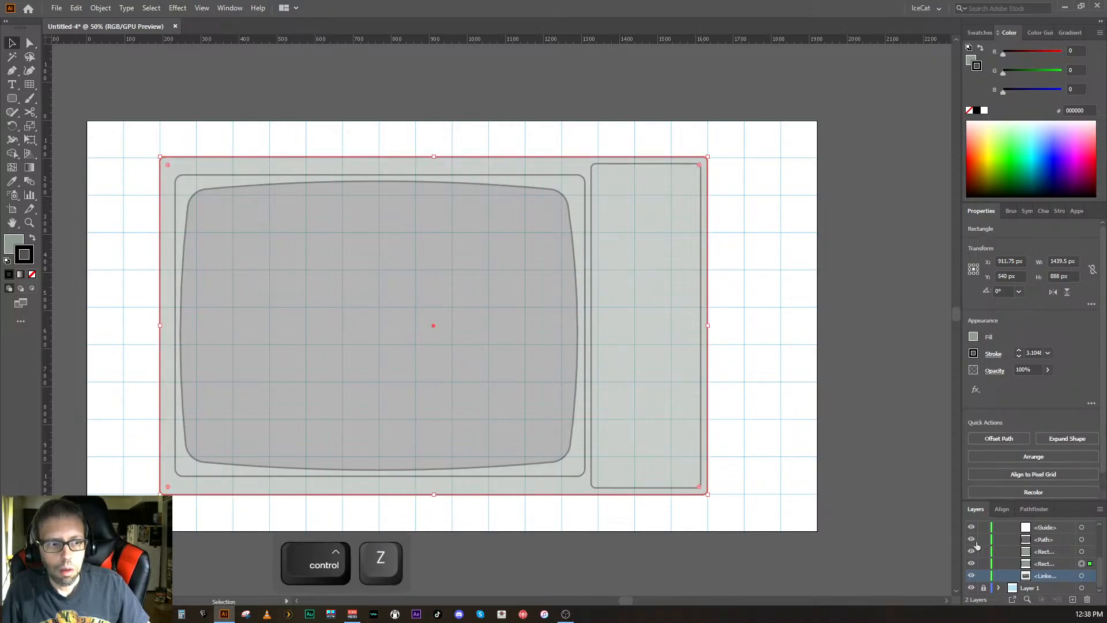
left_click(1082, 575)
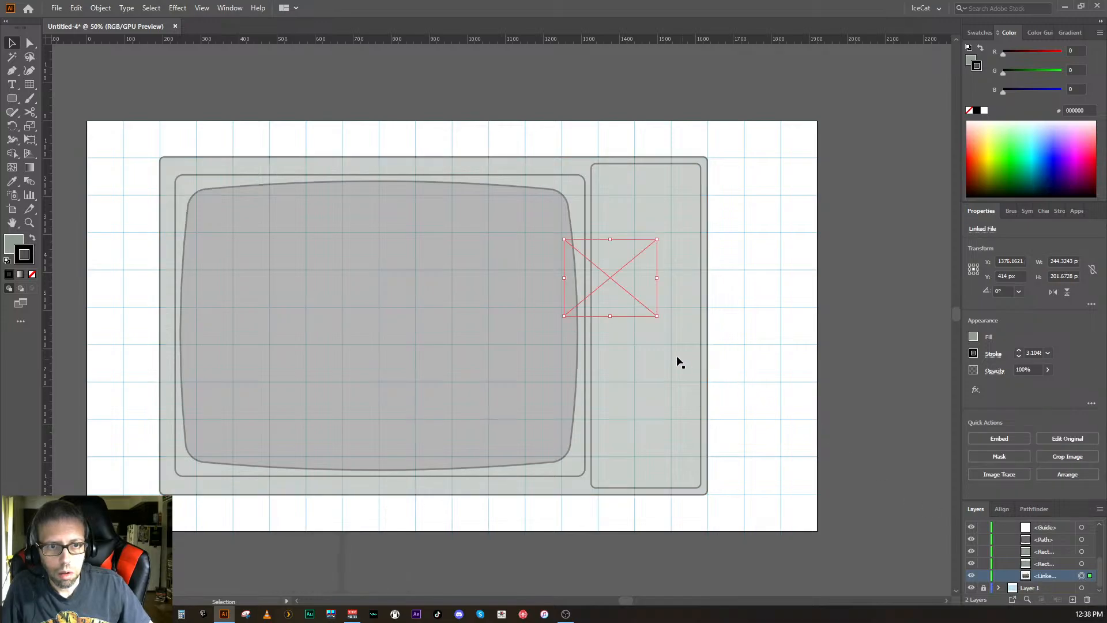
left_click(610, 277, "ctrl")
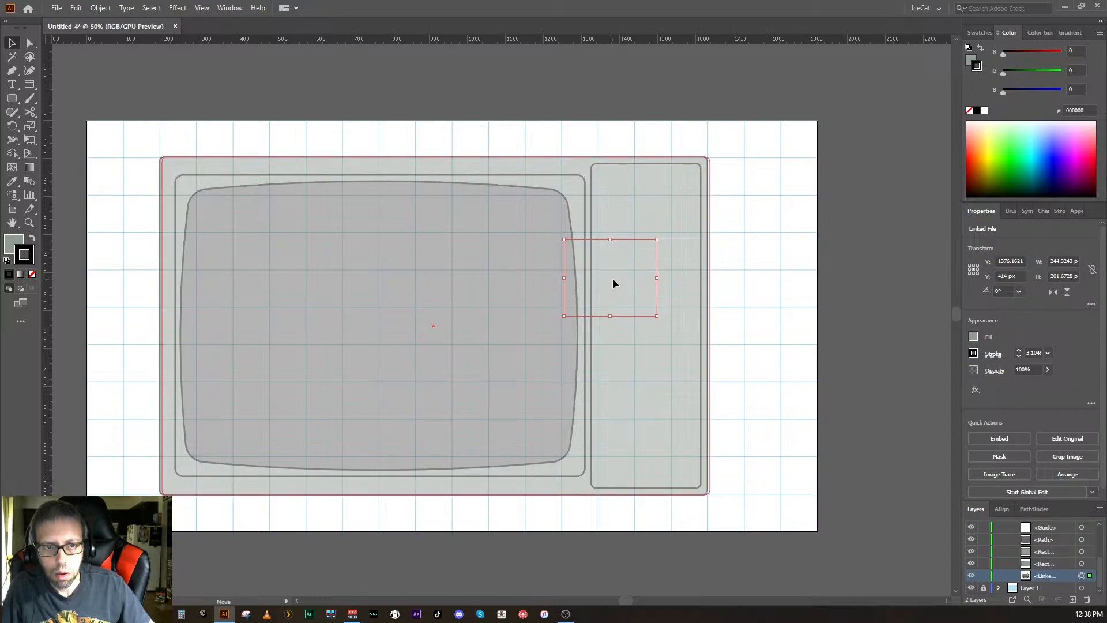
key("ctrl+z")
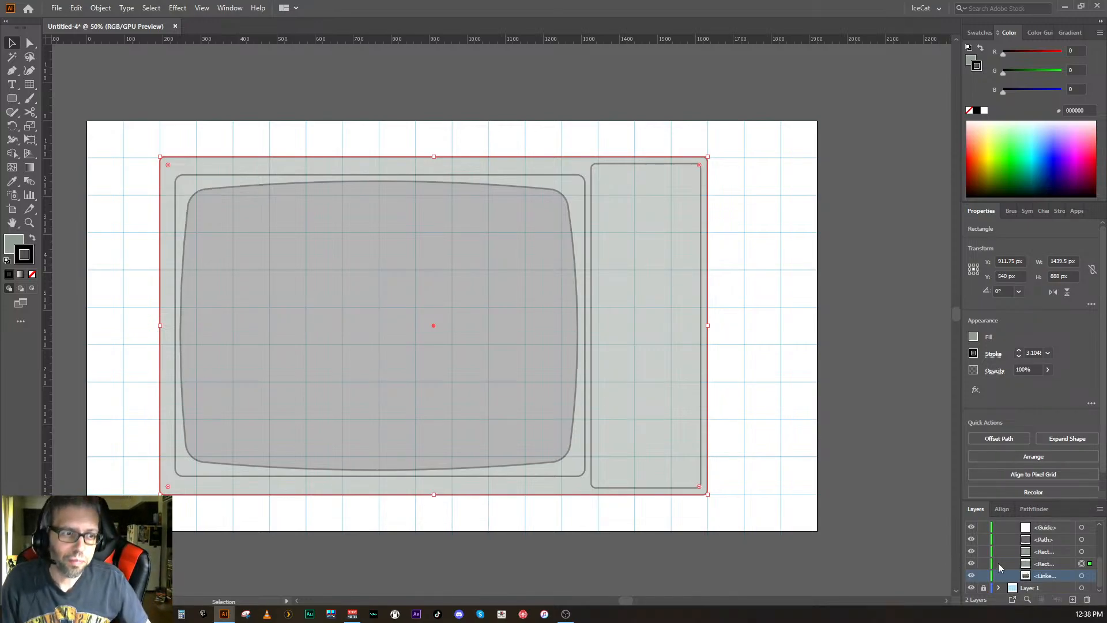
- Move the reference image beyond the artboard's upper right corner, hiding the television shapes during the move and showing them again, and deselect it
left_click(1082, 576)
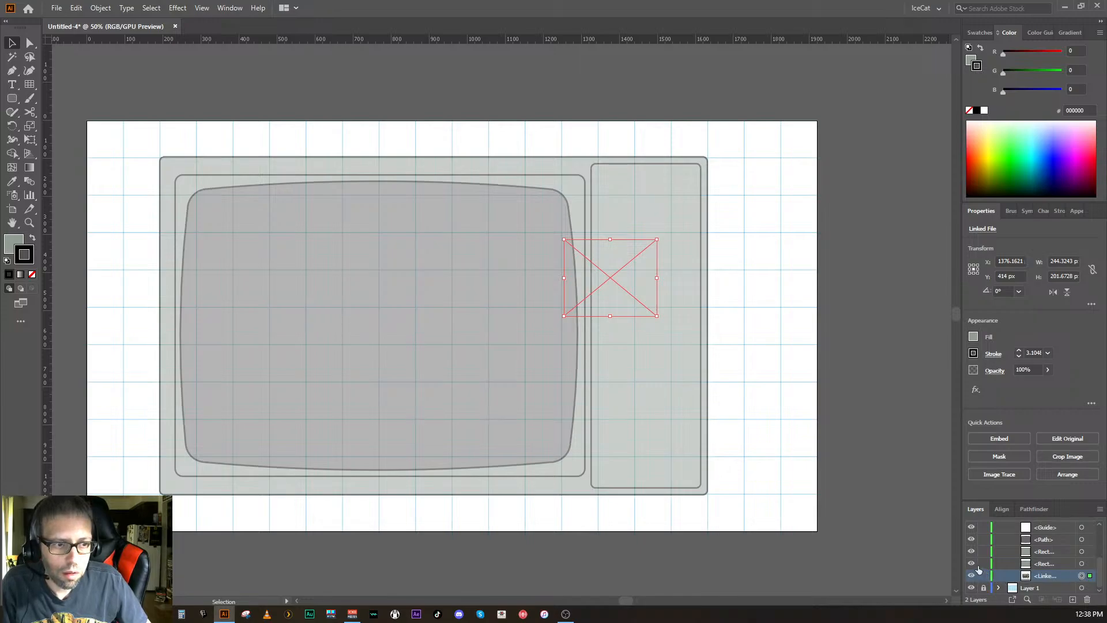
left_click_drag(970, 529, 972, 532)
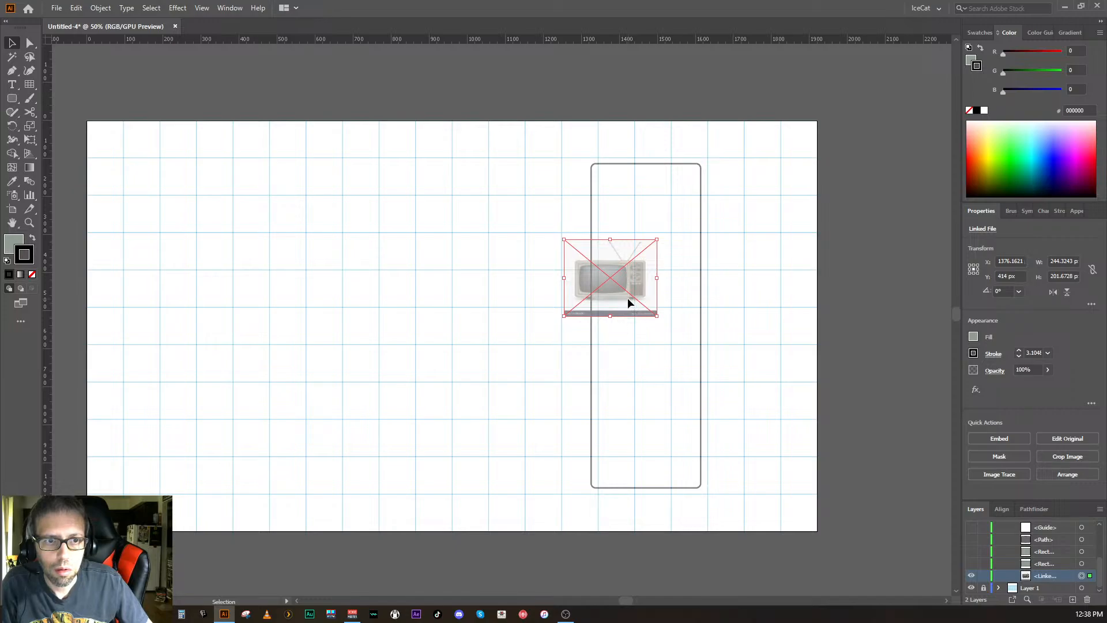
left_click_drag(627, 297, 890, 137)
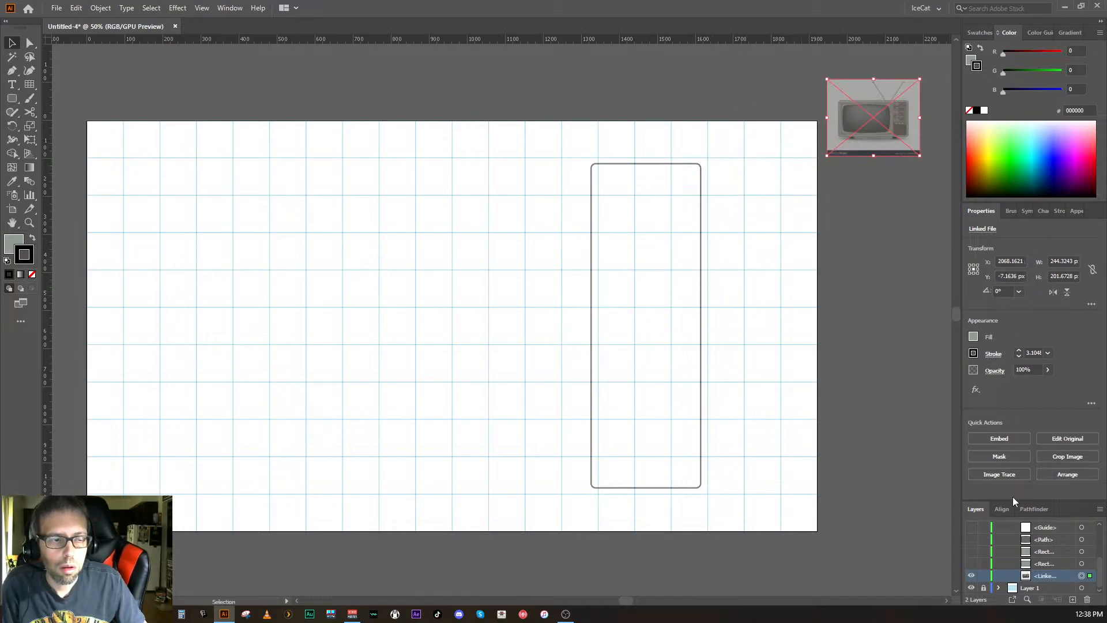
left_click_drag(973, 563, 971, 519)
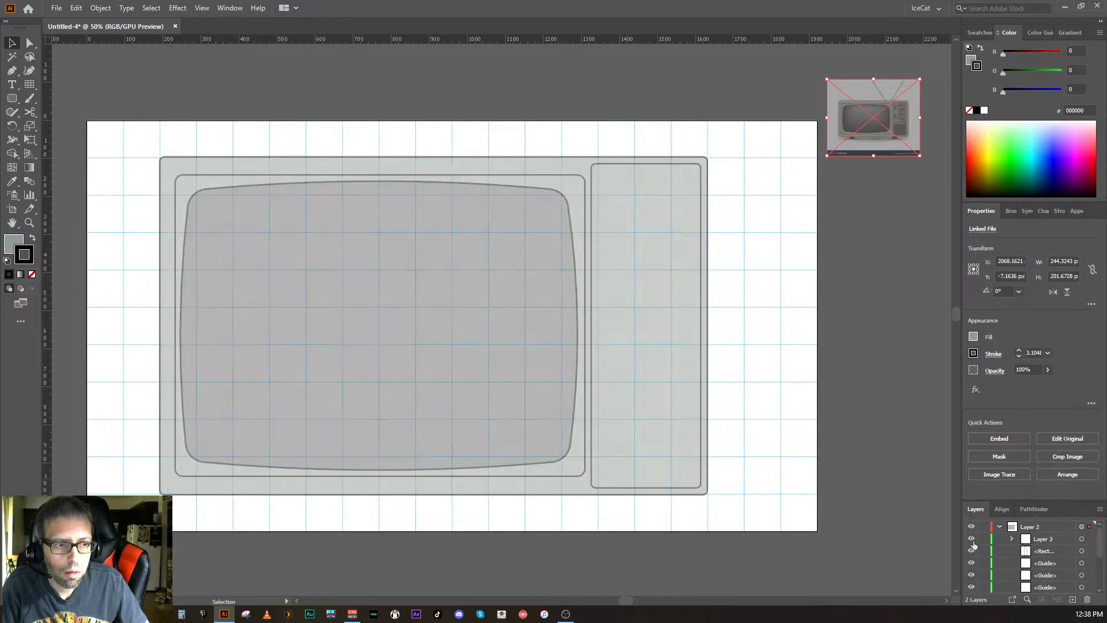
left_click(870, 502)
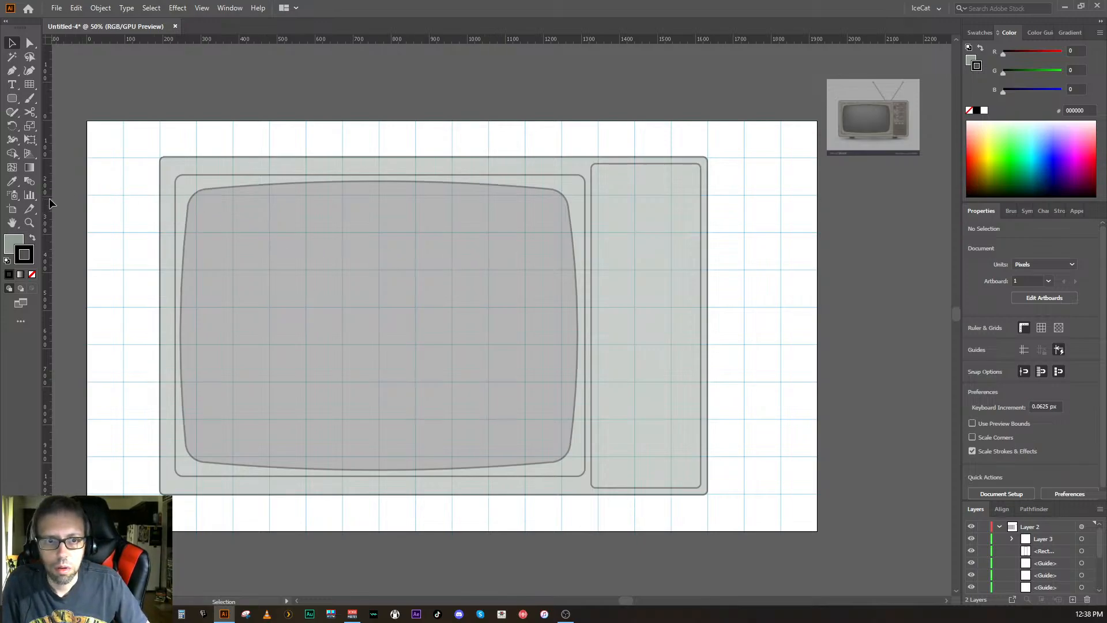
- Add horizontal ruler guides across the lower half of the television, including one at about Y 636 px, and clear the Layer 3 selection
left_click_drag(195, 42, 166, 382)
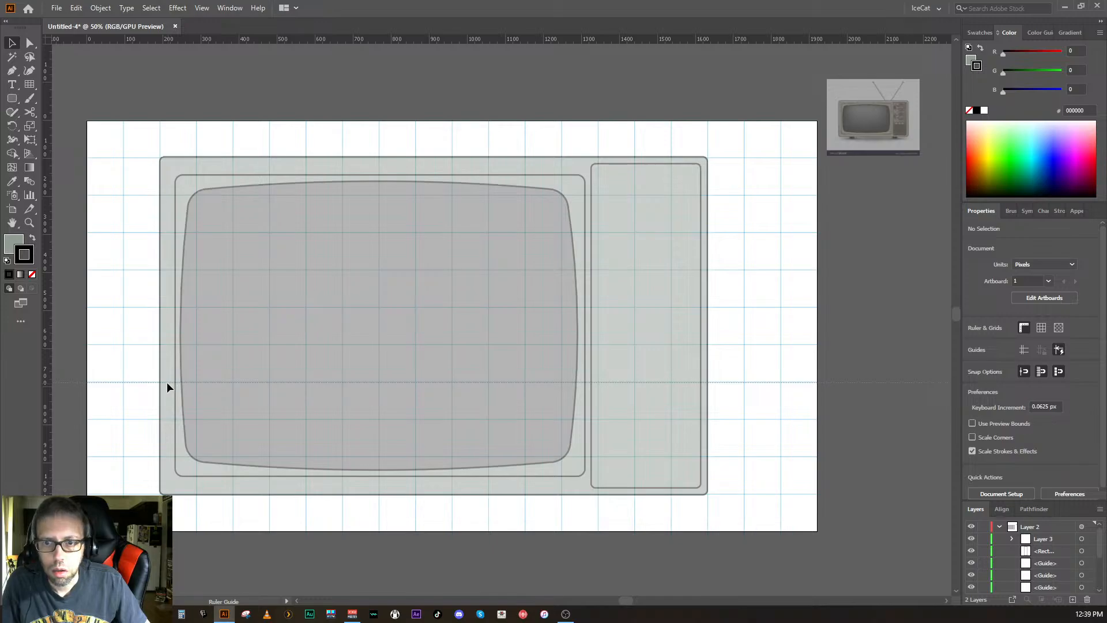
left_click_drag(166, 381, 166, 381)
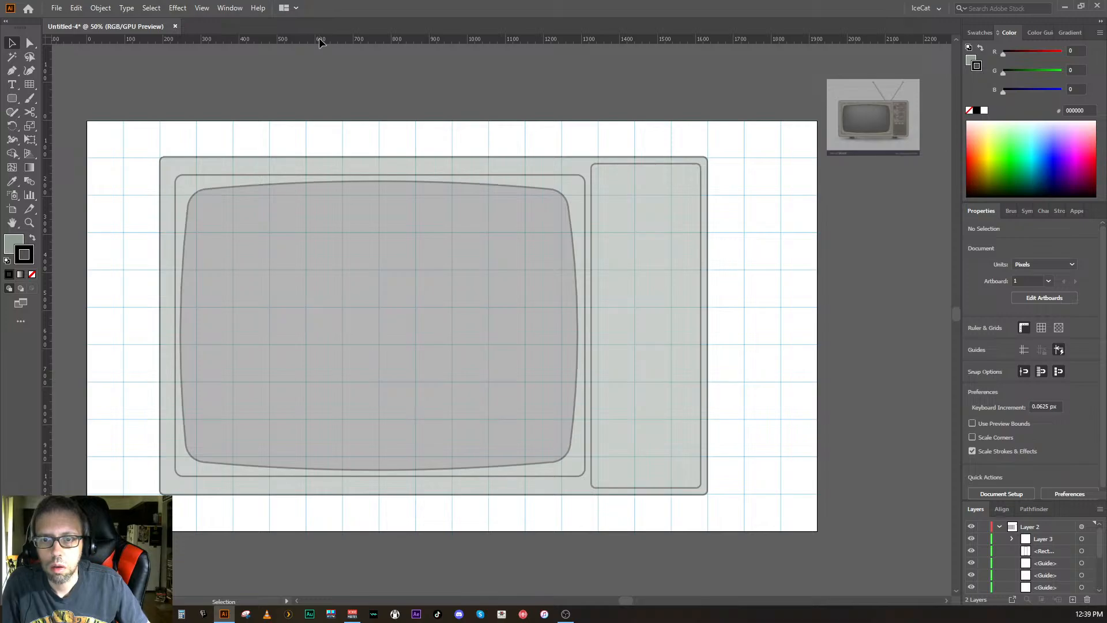
left_click_drag(319, 39, 322, 382)
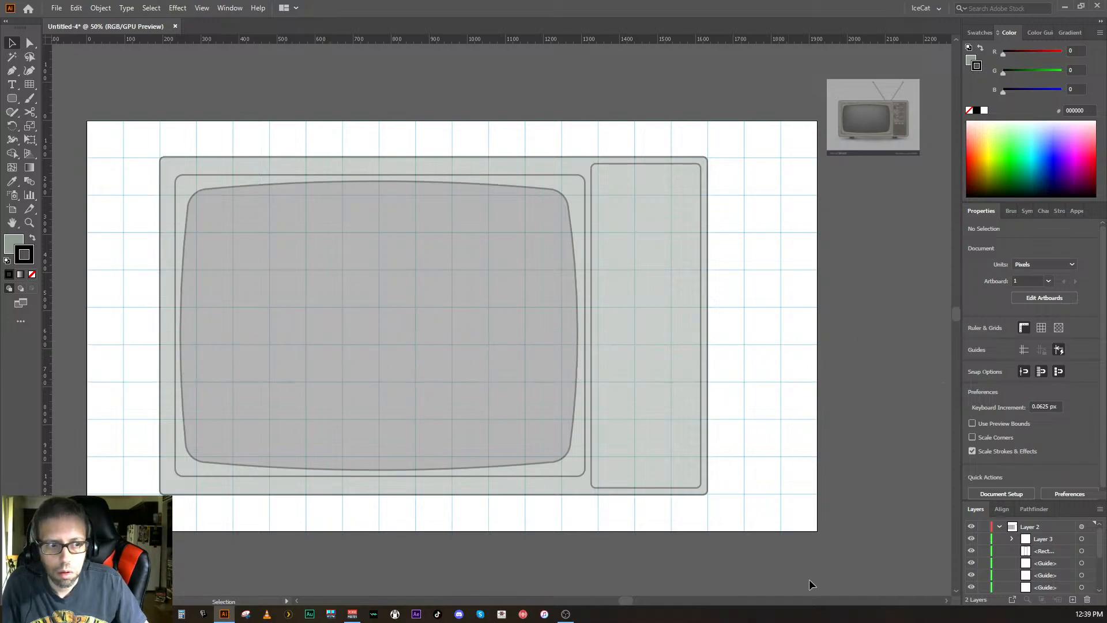
left_click(1081, 527)
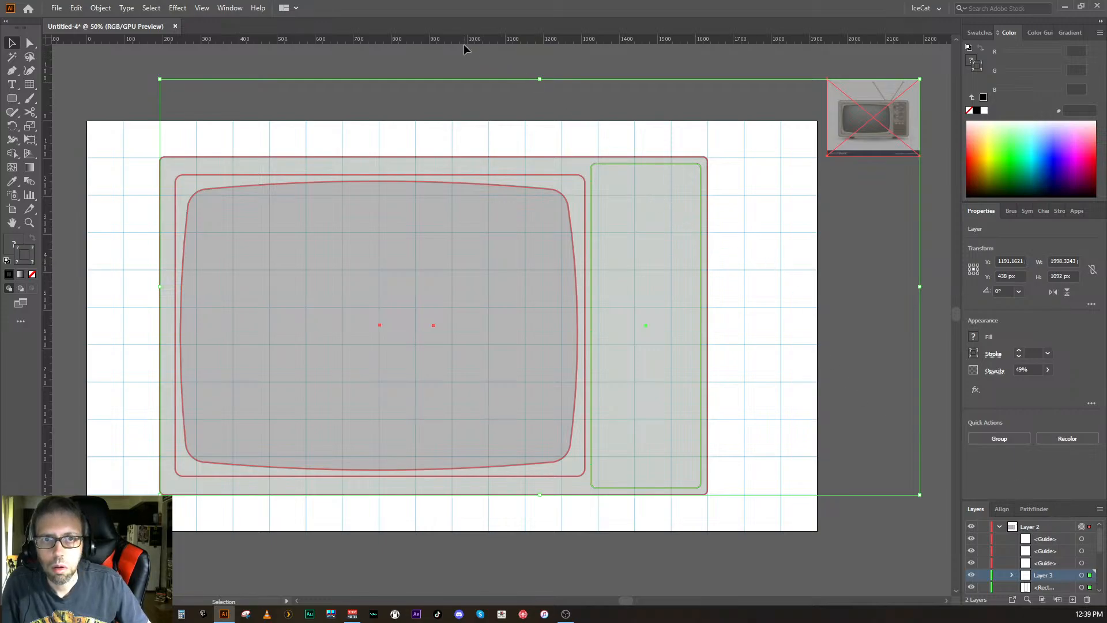
mouse_move(462, 40)
left_mouse_down()
mouse_move(460, 207)
mouse_move(454, 43)
mouse_move(450, 202)
mouse_move(449, 215)
mouse_move(441, 195)
mouse_move(427, 357)
mouse_move(437, 410)
mouse_move(433, 363)
left_mouse_up()
key("v")
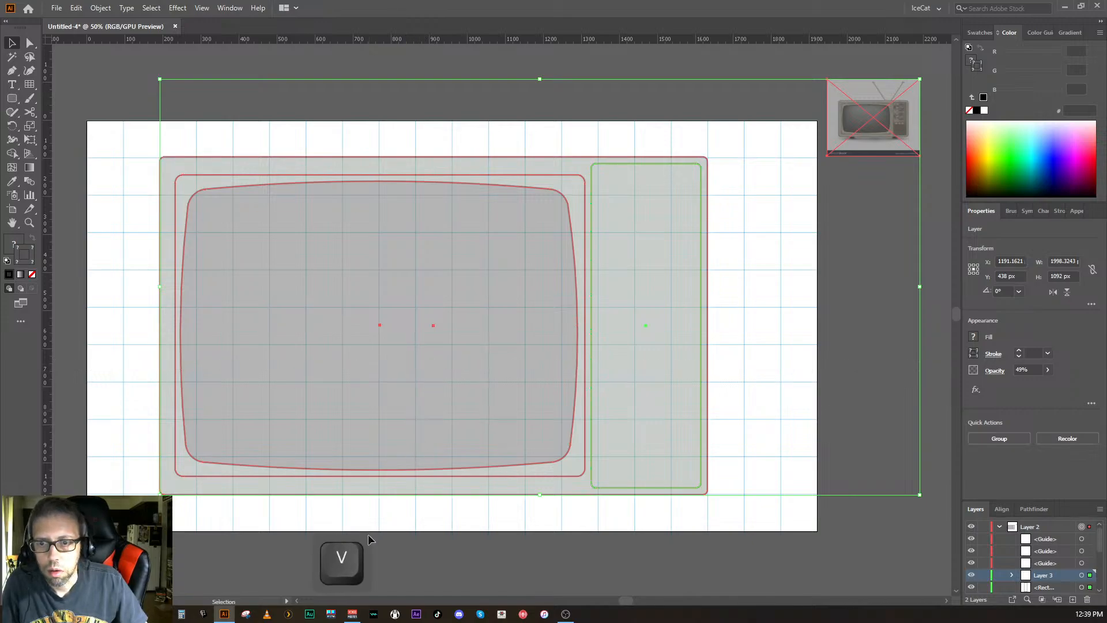
left_click(616, 509)
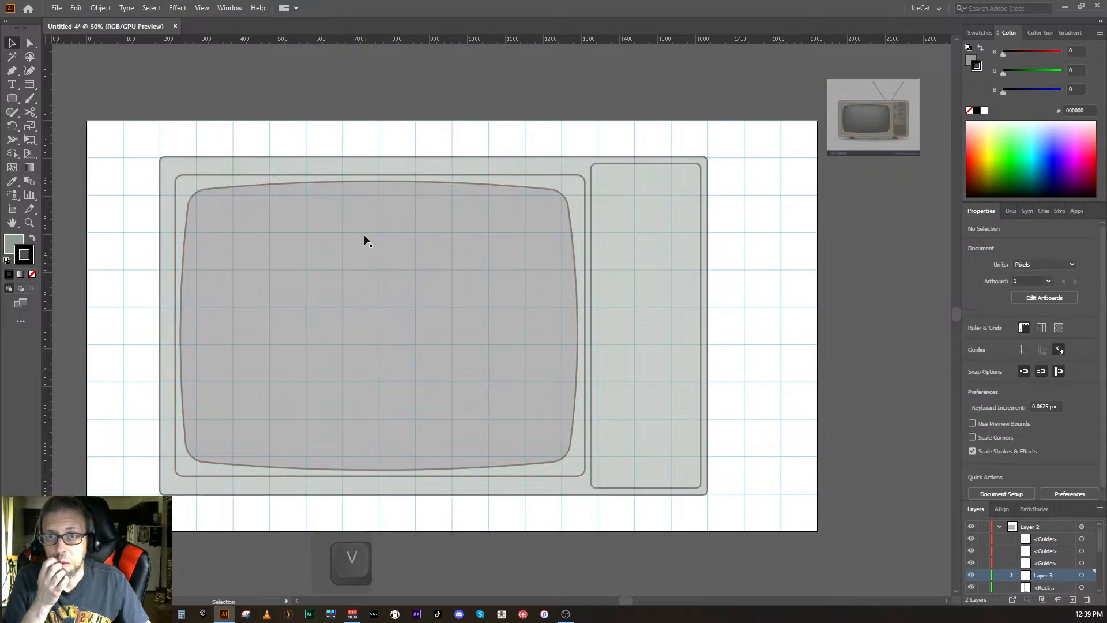
- Show the document's hidden guides
left_click(201, 7)
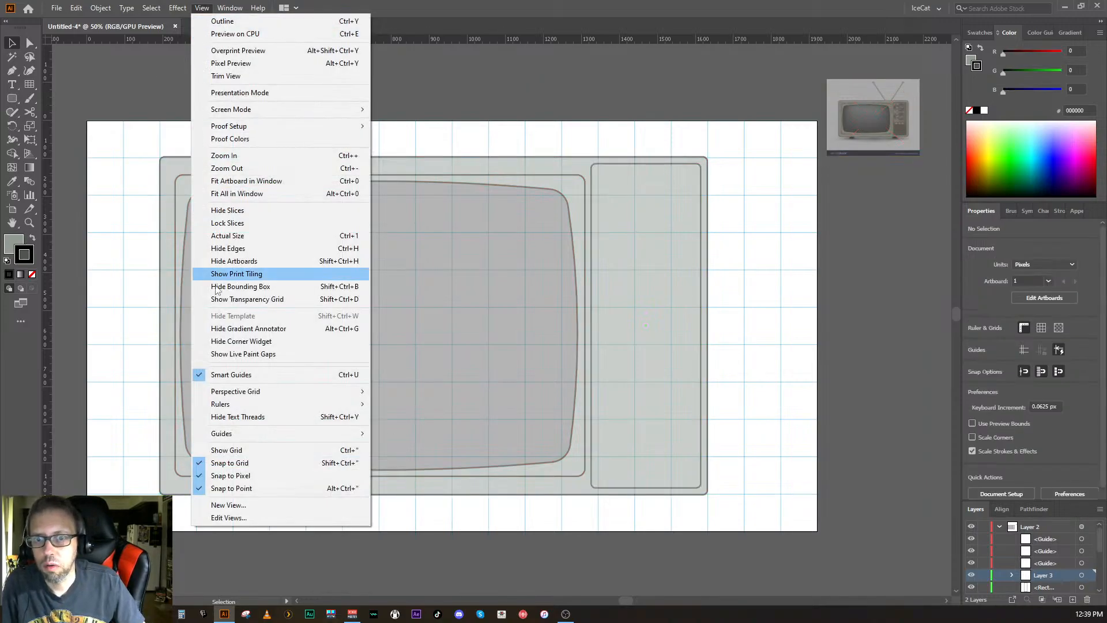
mouse_move(266, 396)
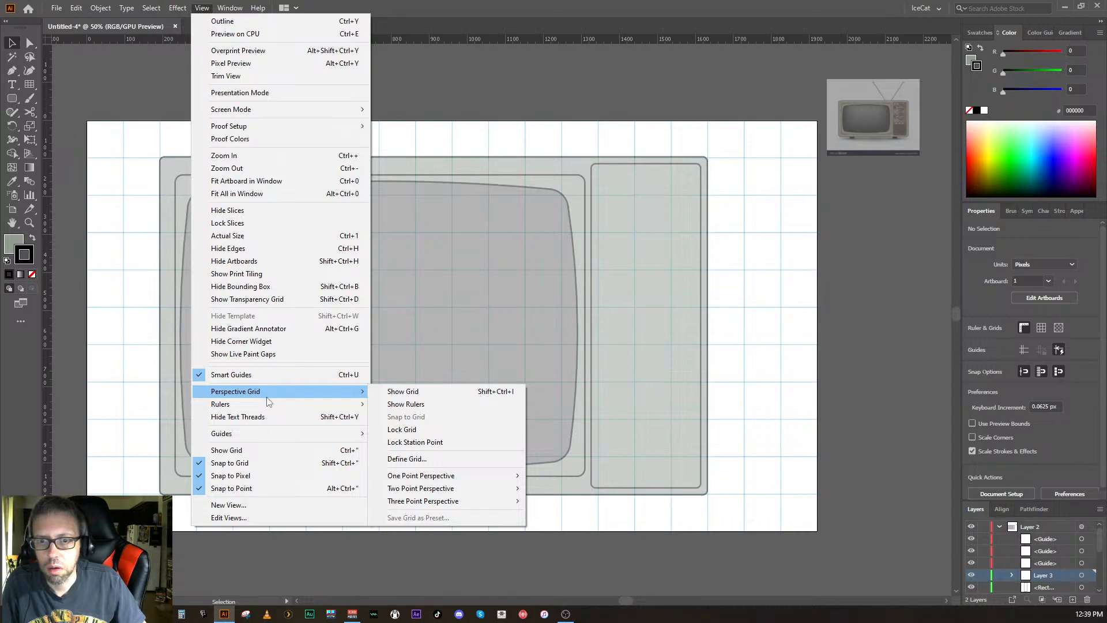
mouse_move(306, 438)
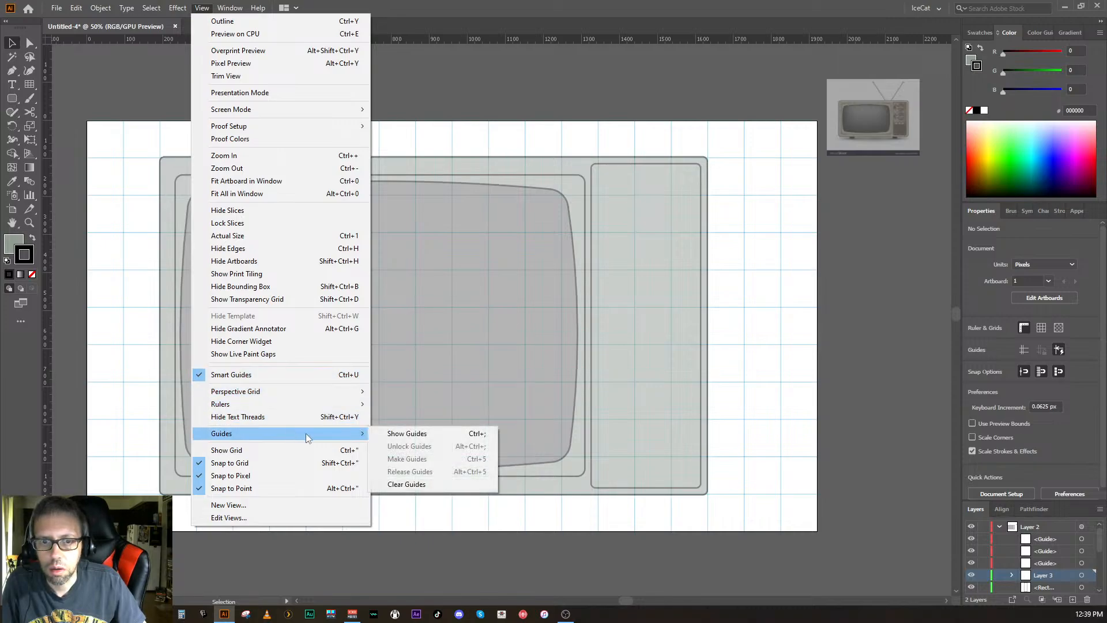
left_click(383, 435)
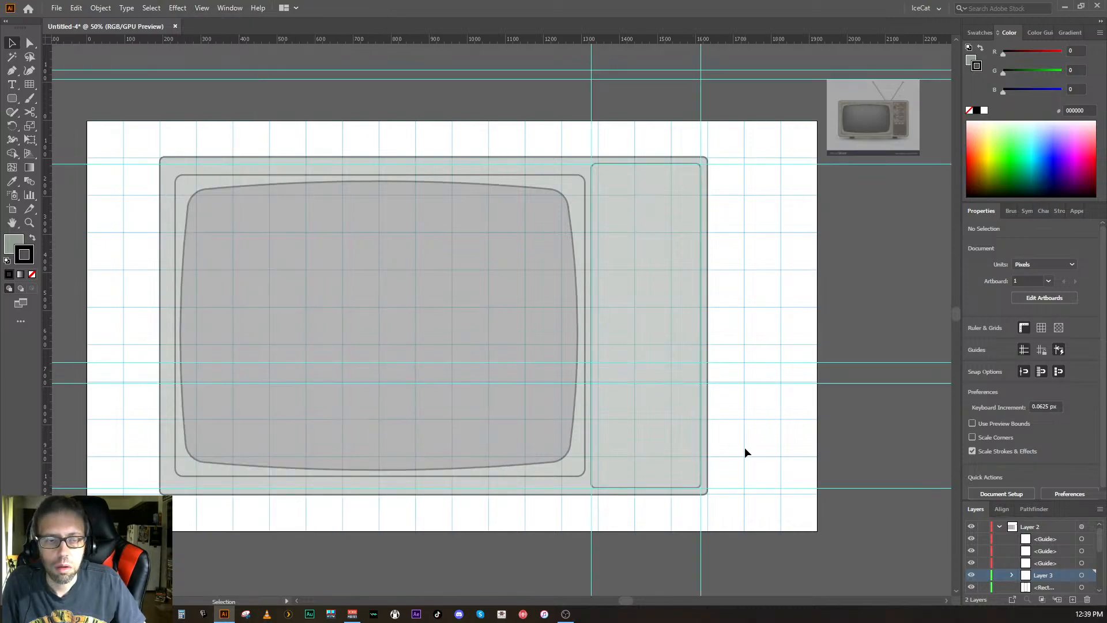
- Move the two horizontal guides crossing the lower half of the television up to Y 690 px and Y 630 px
left_click(734, 383)
left_click_drag(735, 382, 734, 379)
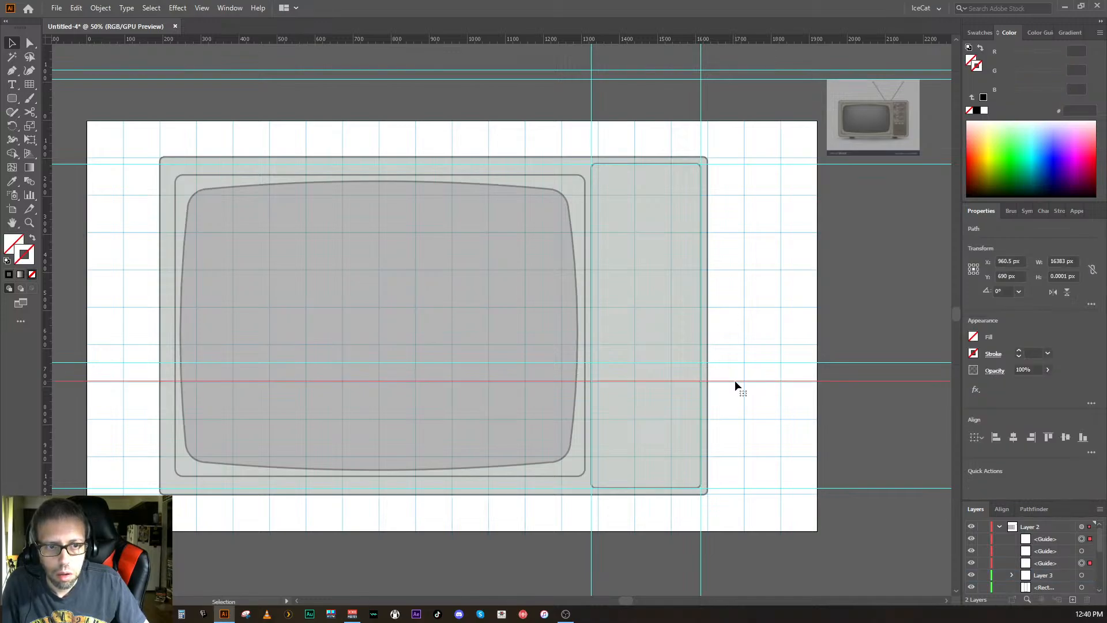
left_click(679, 363)
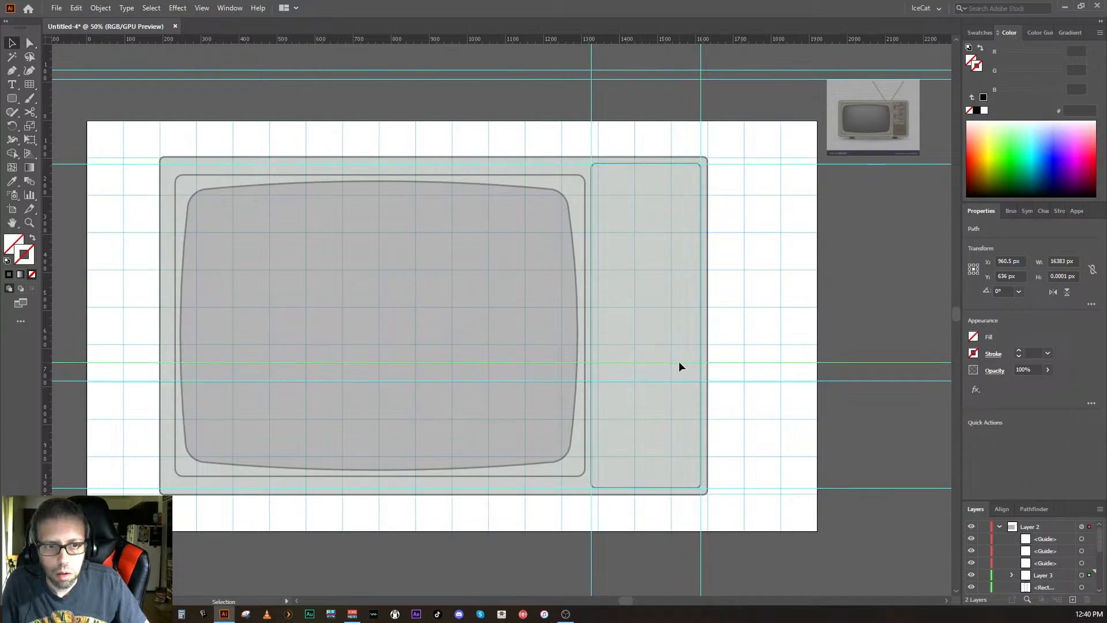
left_click_drag(679, 364, 677, 359)
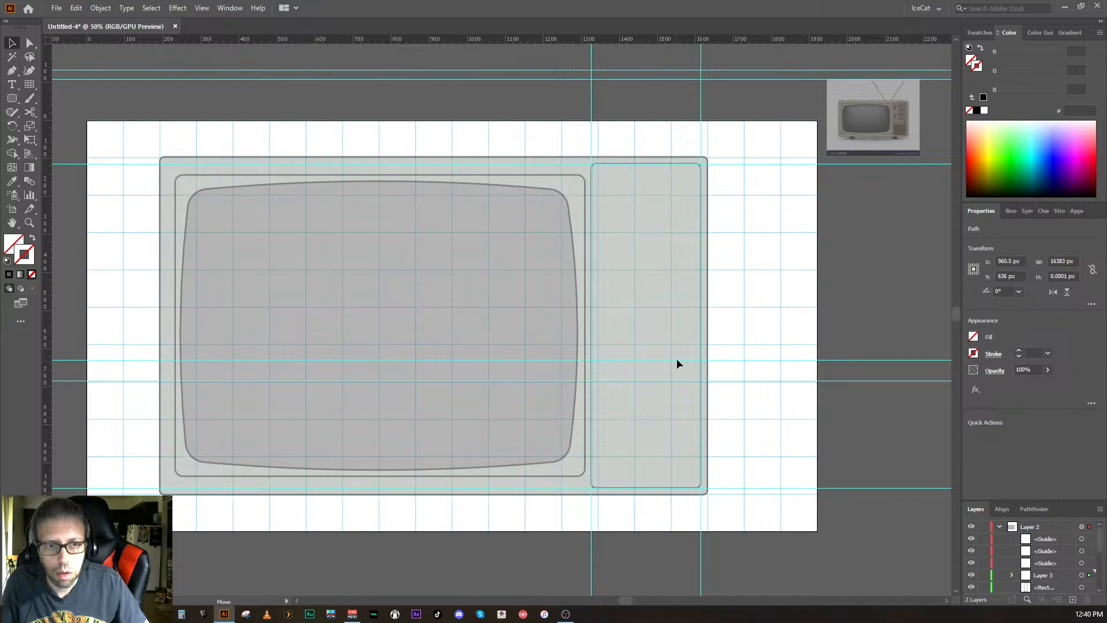
left_click_drag(677, 359, 677, 360)
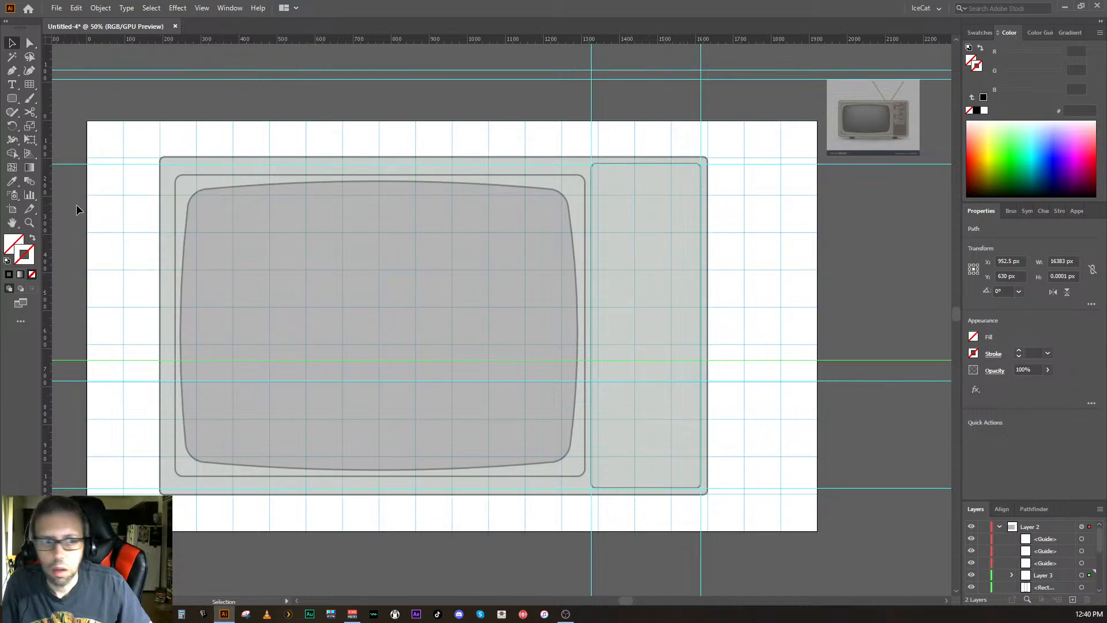
- Draw a circle about 240 px in diameter from its center in the control panel's upper part, centered at about X 1464, Y 288 px
left_click(14, 99)
left_click_drag(14, 99, 50, 126)
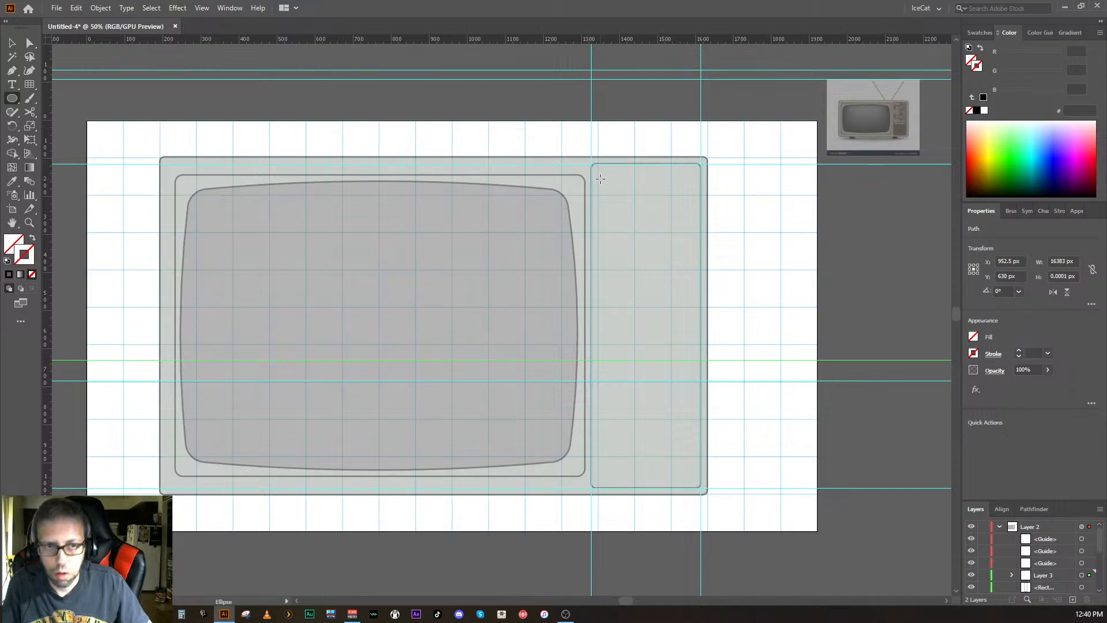
key("shift")
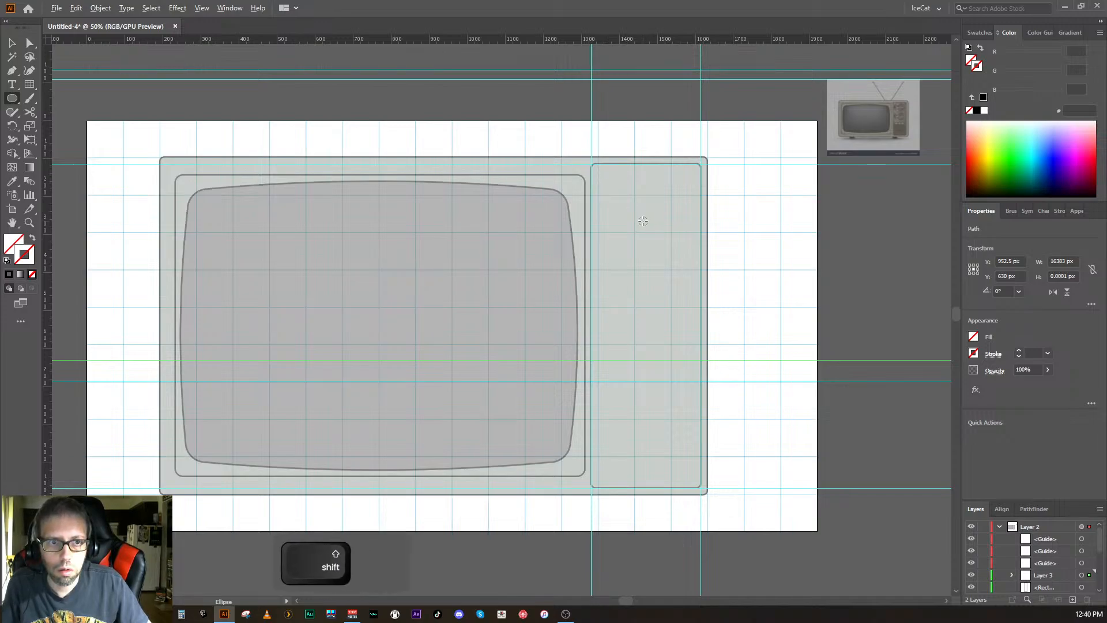
key("alt")
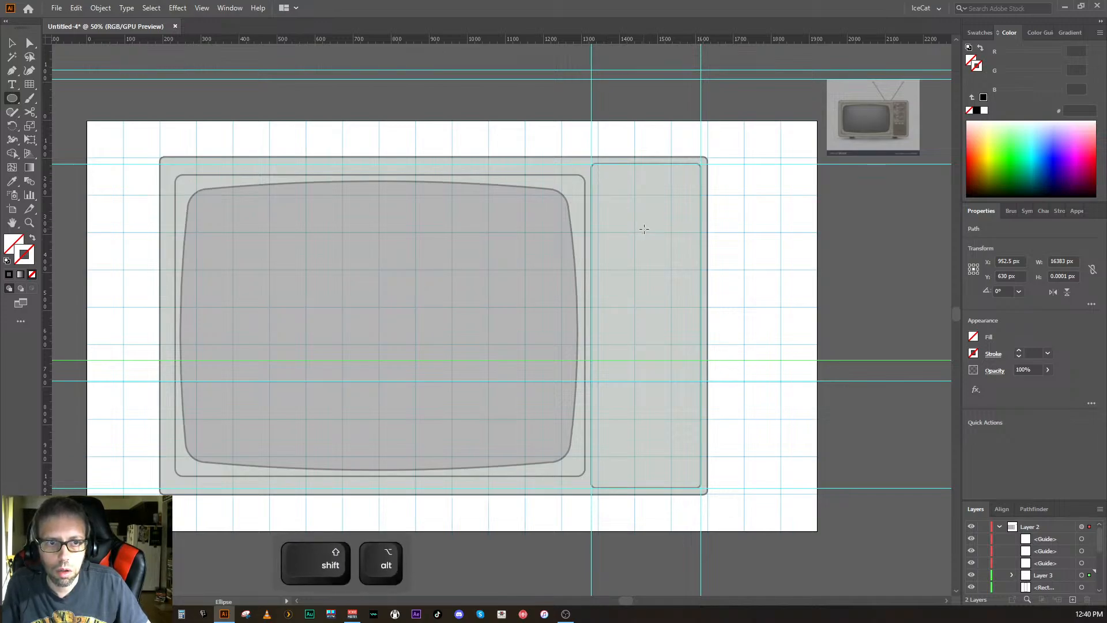
key("alt")
key("shift")
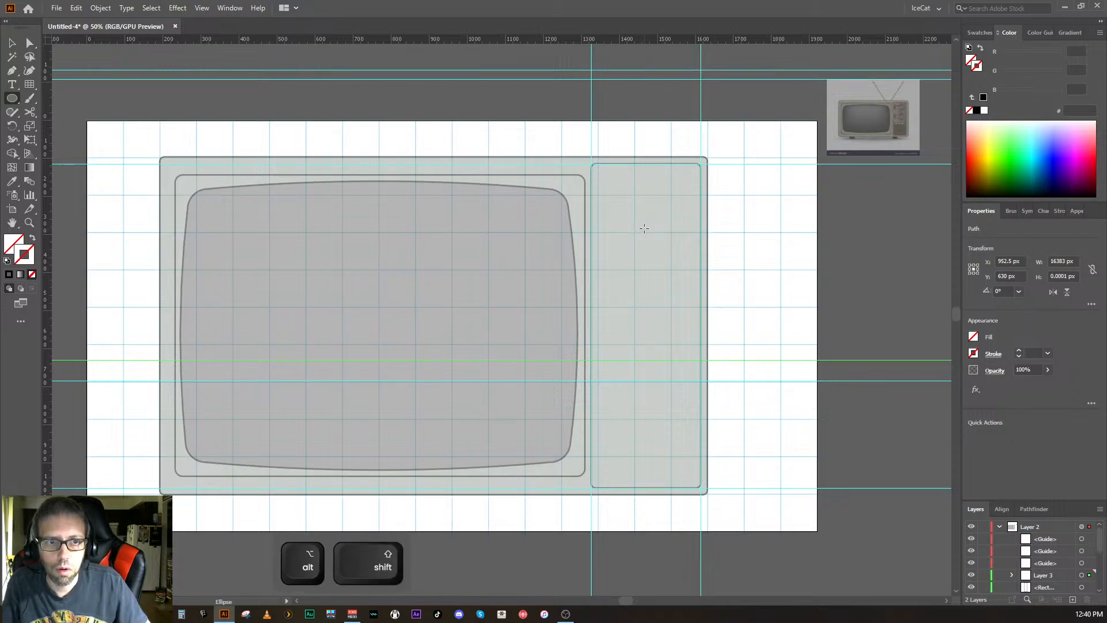
left_click_drag(643, 228, 609, 182)
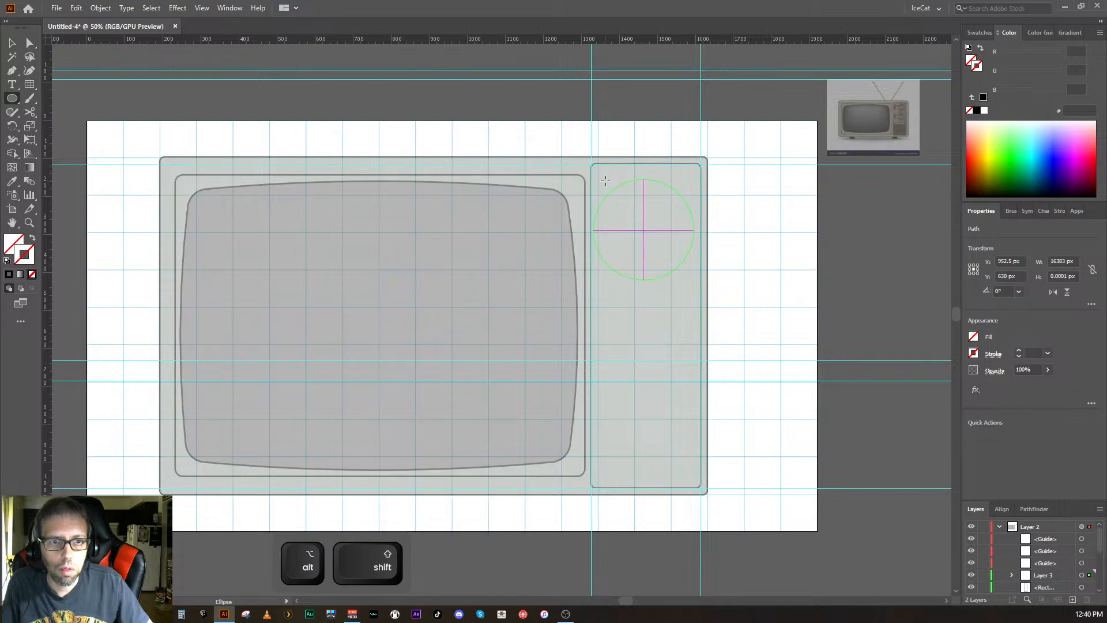
left_click_drag(607, 182, 604, 184)
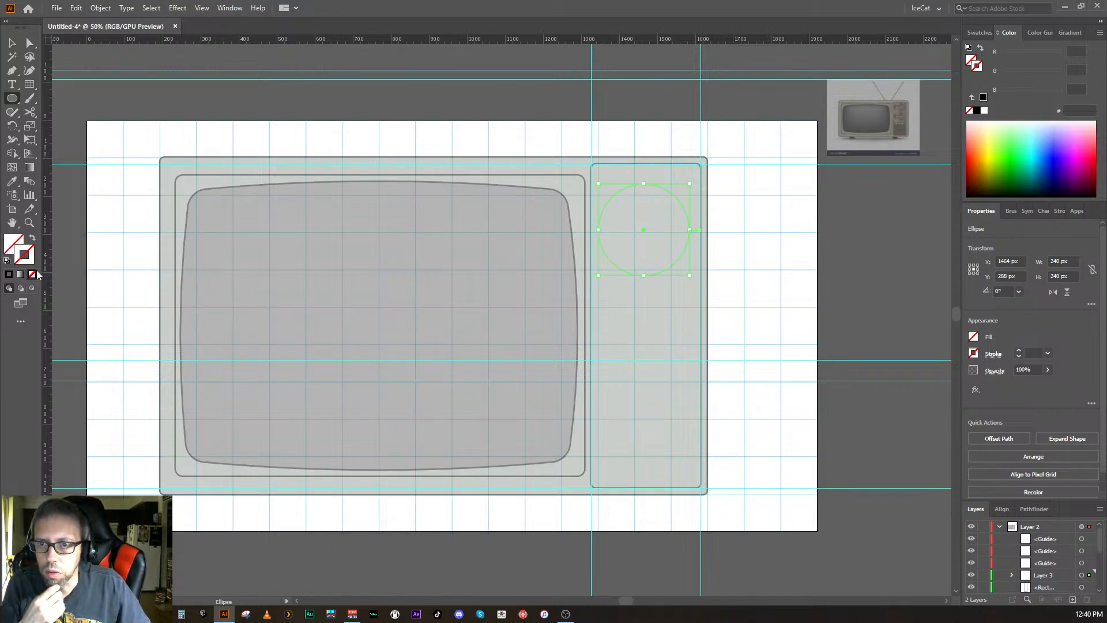
- Fill the control panel circle with dark gray 2B2B2B
left_click(12, 249)
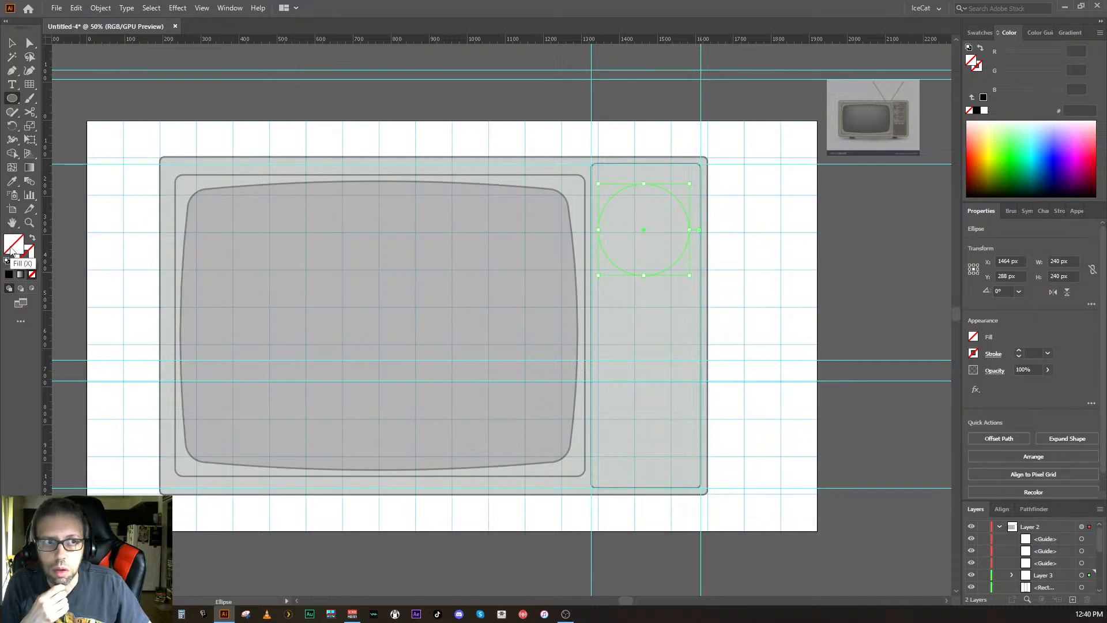
double_click(11, 250)
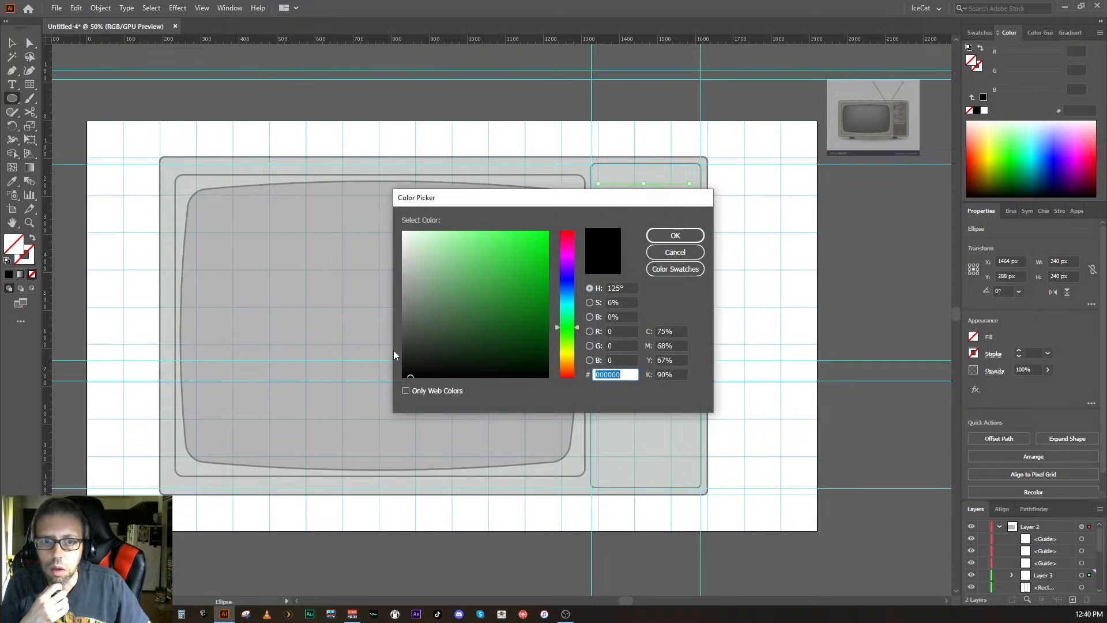
mouse_move(407, 350)
left_mouse_down()
mouse_move(397, 345)
mouse_move(403, 353)
left_mouse_up()
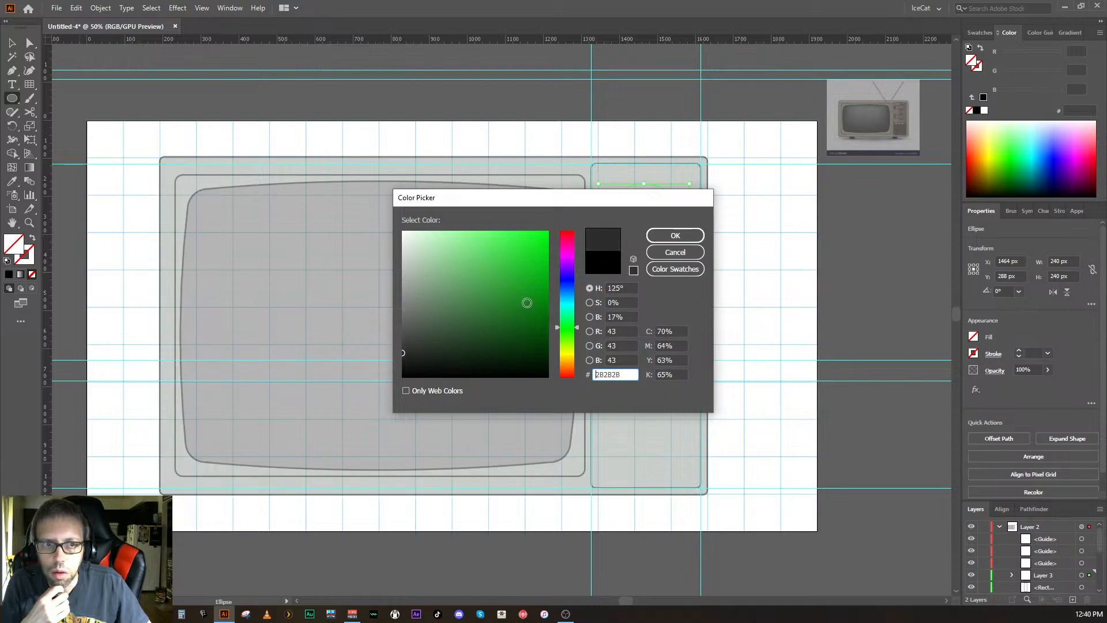
left_click(657, 237)
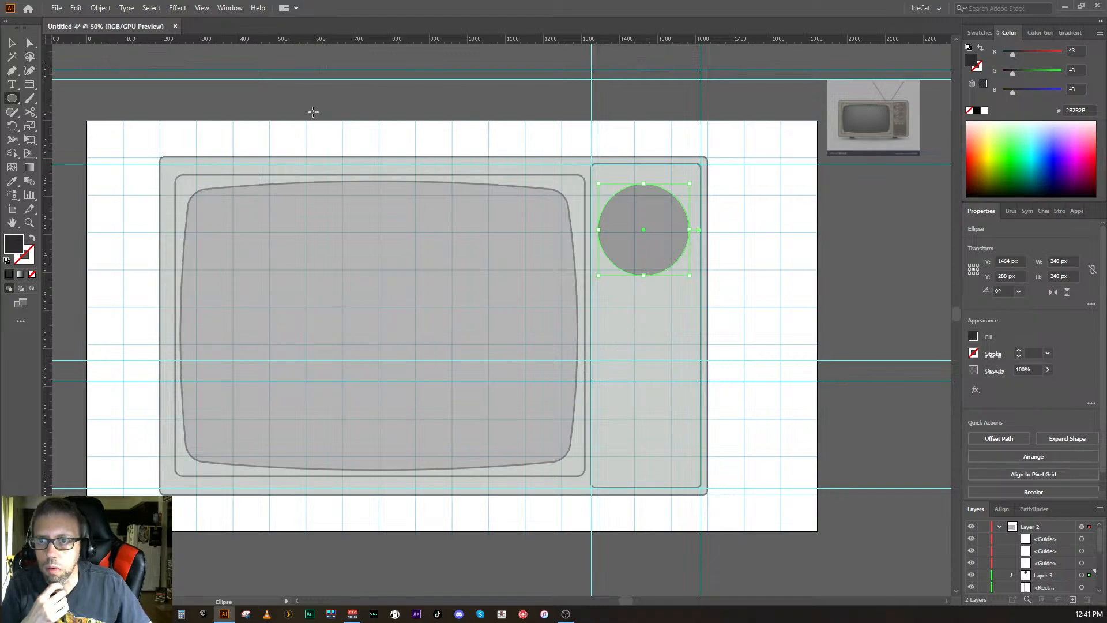
- Move the dark circle up and slightly right within the control panel to X 1470 px, Y 252 px
left_click(11, 44)
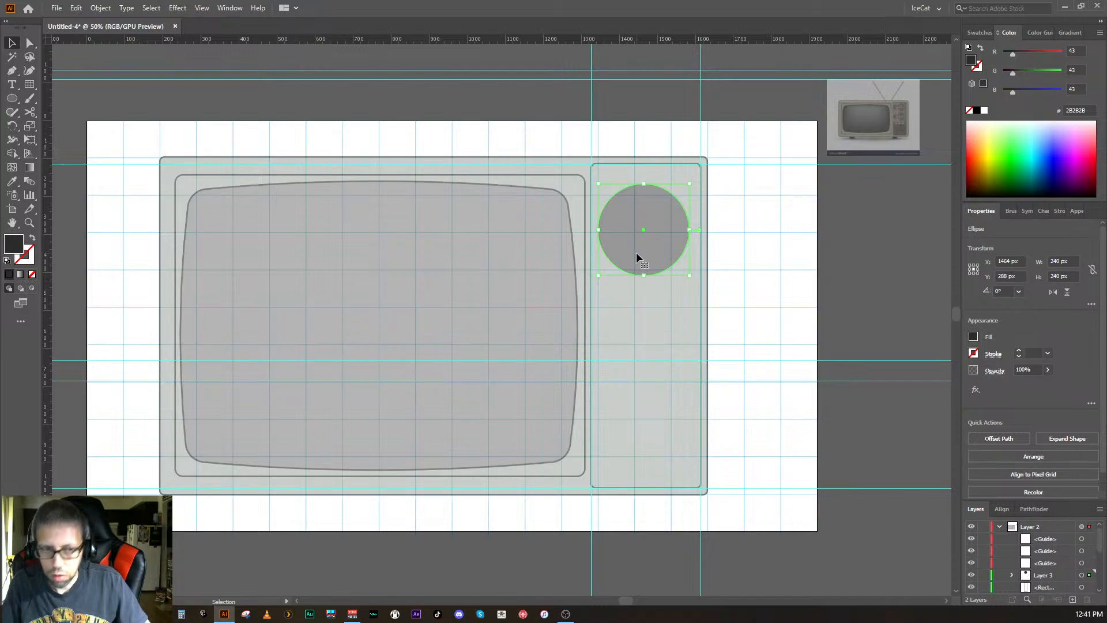
key("alt")
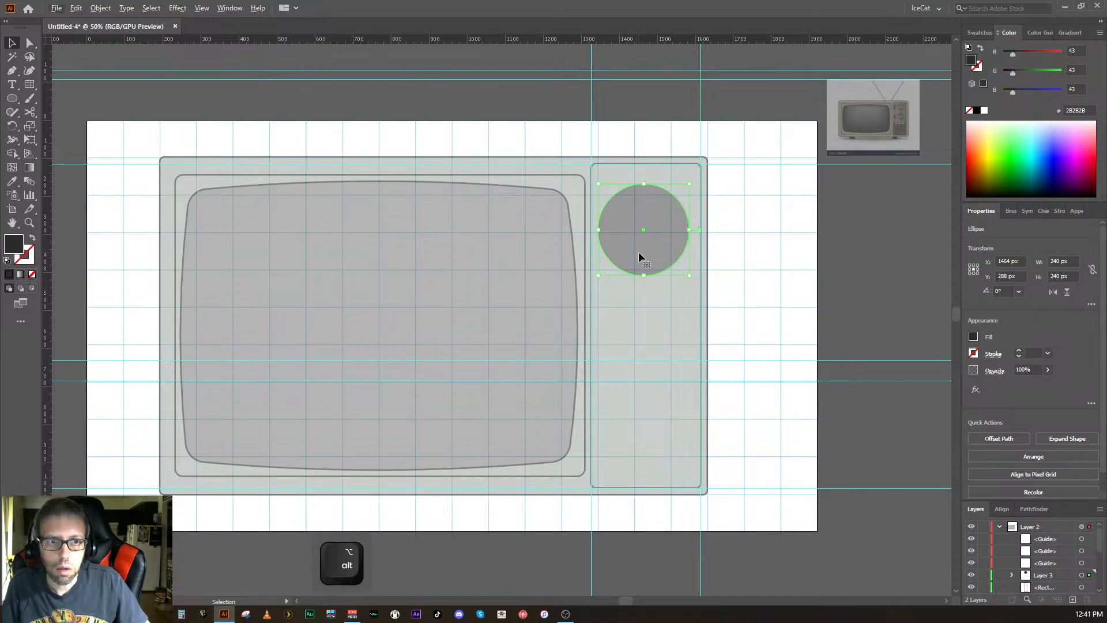
left_click_drag(638, 252, 645, 251)
key("Left")
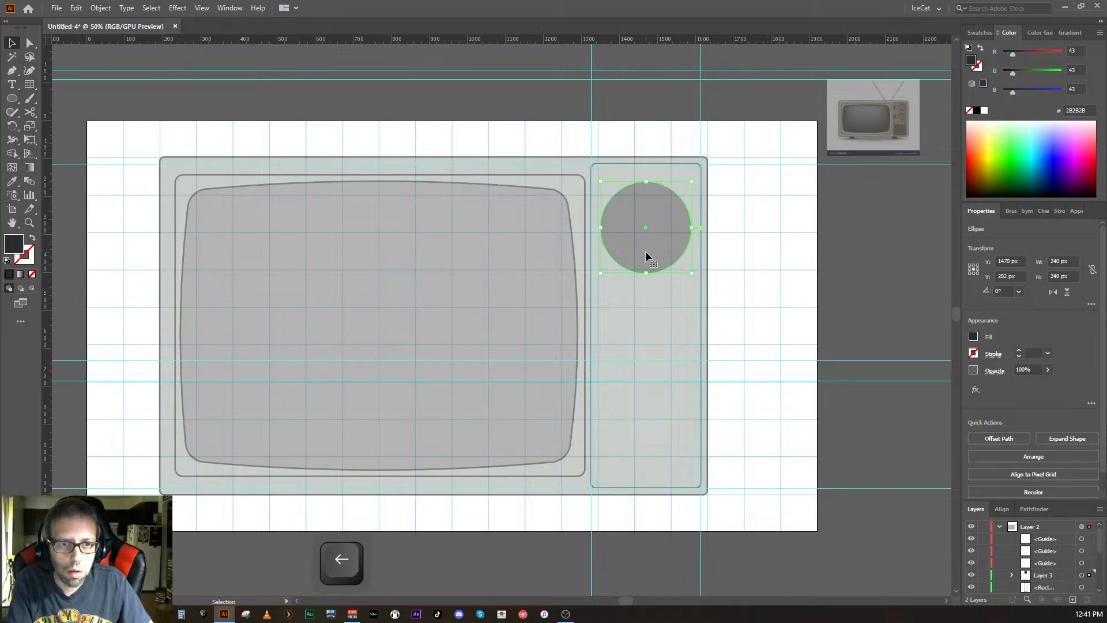
key("Up")
key("Up")
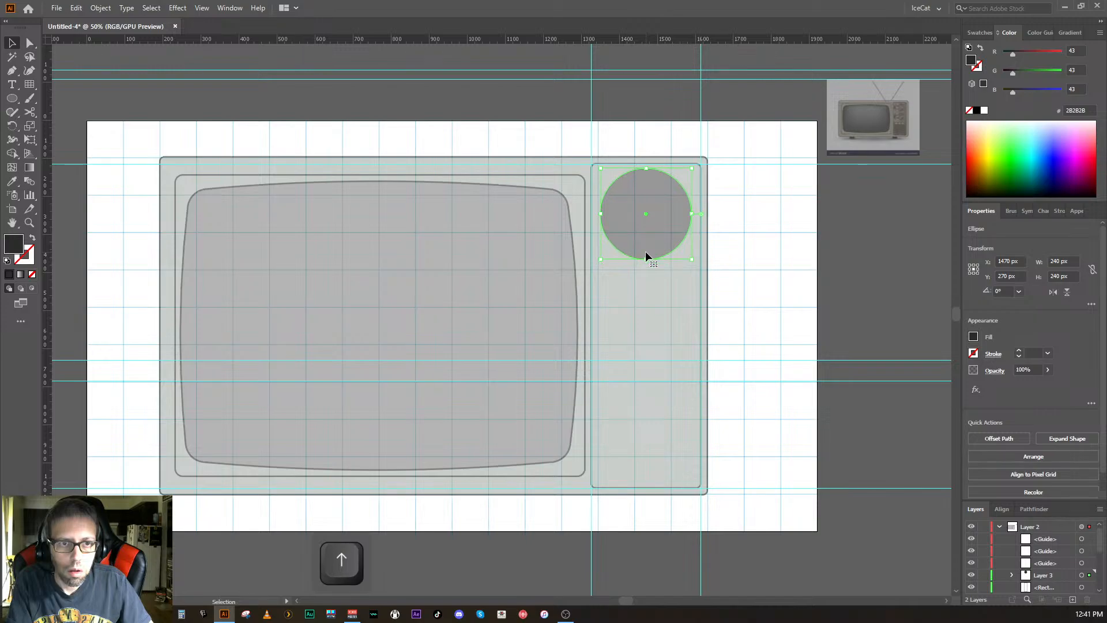
key("Up")
key("Up")
key("Up")
key("Up")
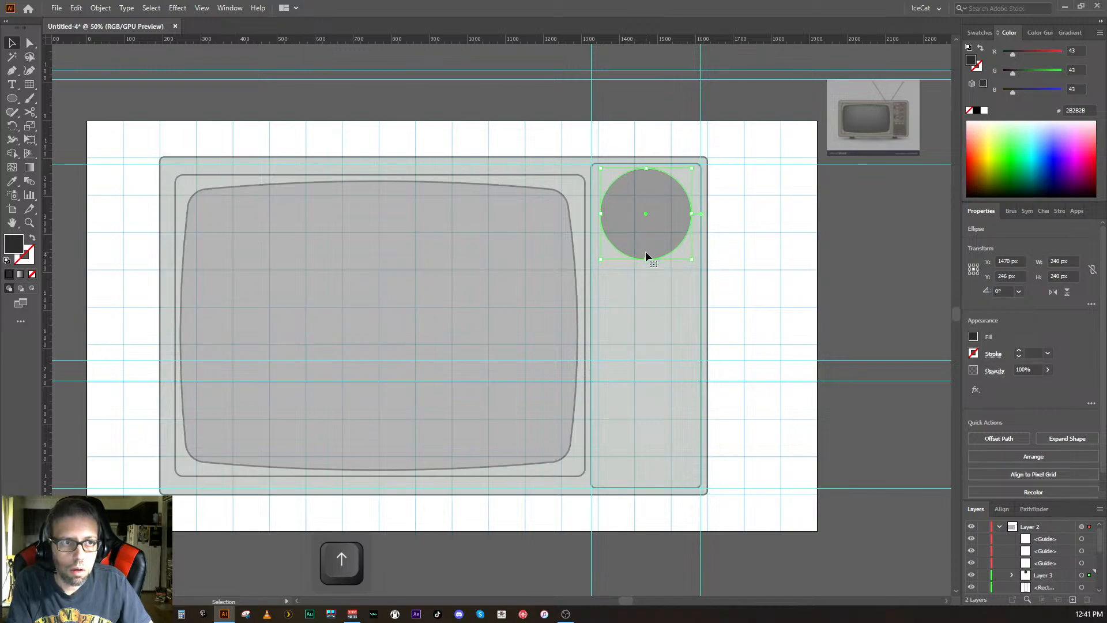
key("Up")
key("Up")
key("Down")
key("Down")
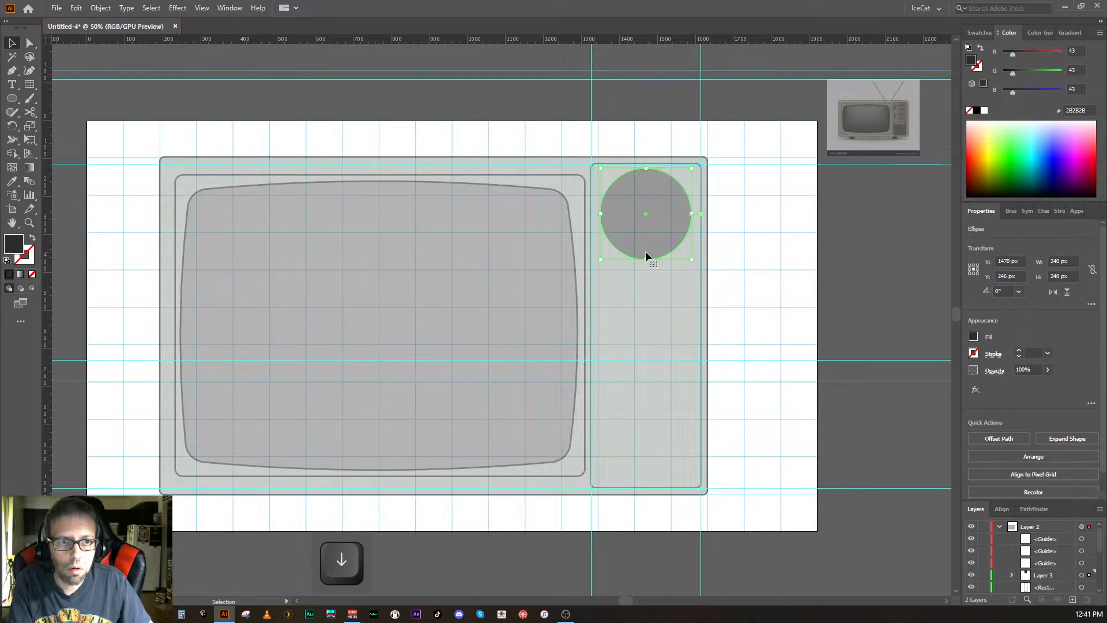
key("Down")
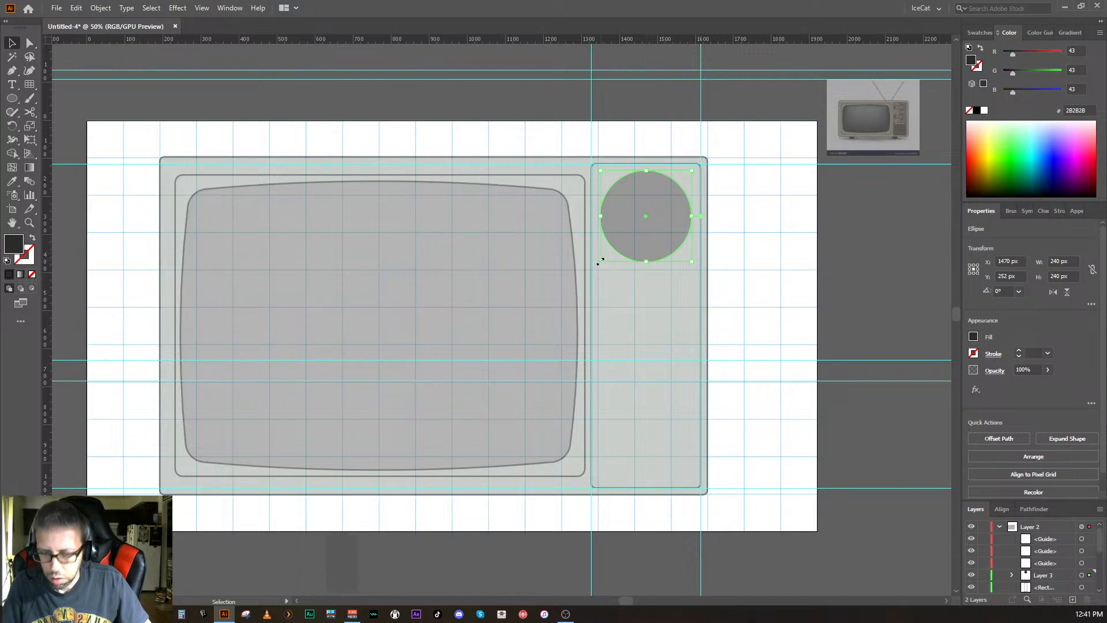
- Enlarge the dark circle proportionally about its center to 264 x 264 px and deselect it
left_click_drag(600, 261, 587, 267)
key("shift")
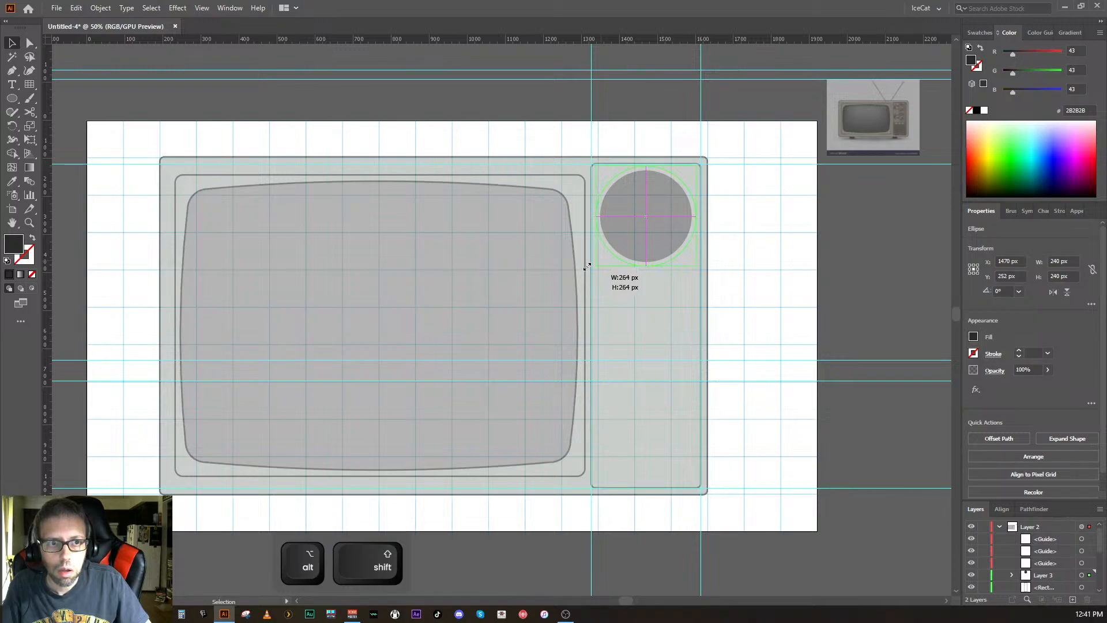
left_click_drag(587, 266, 586, 265)
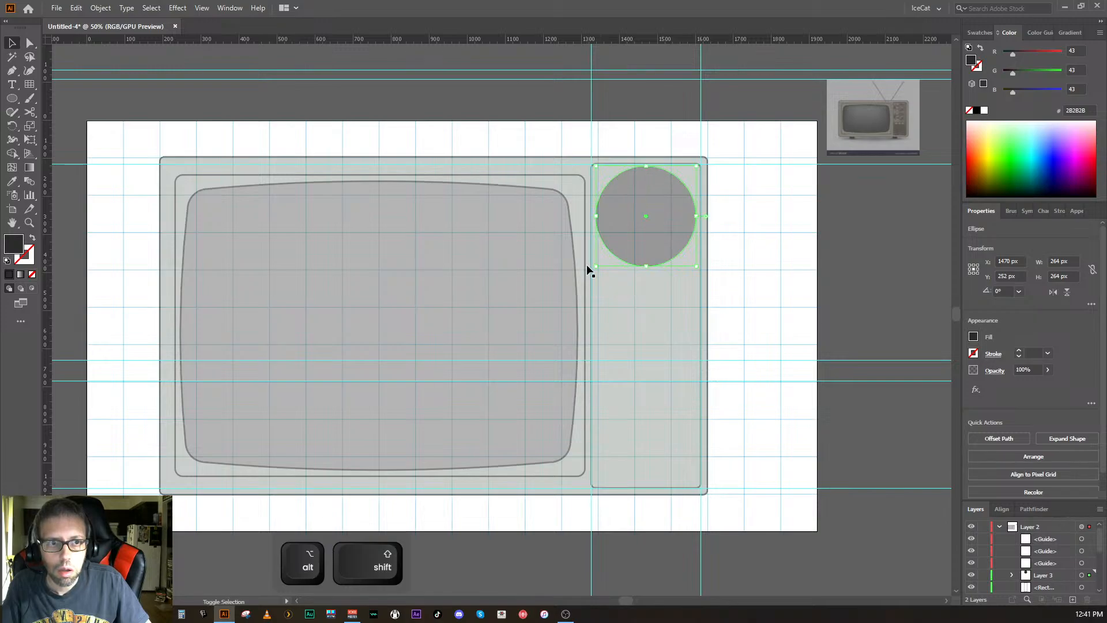
left_click(840, 340)
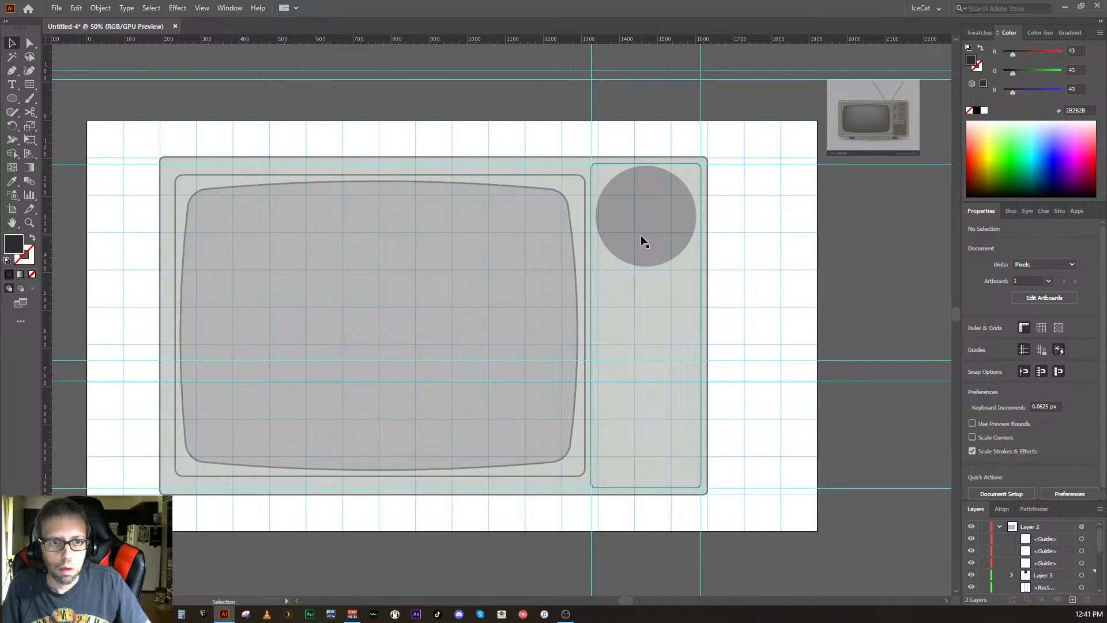
key("alt")
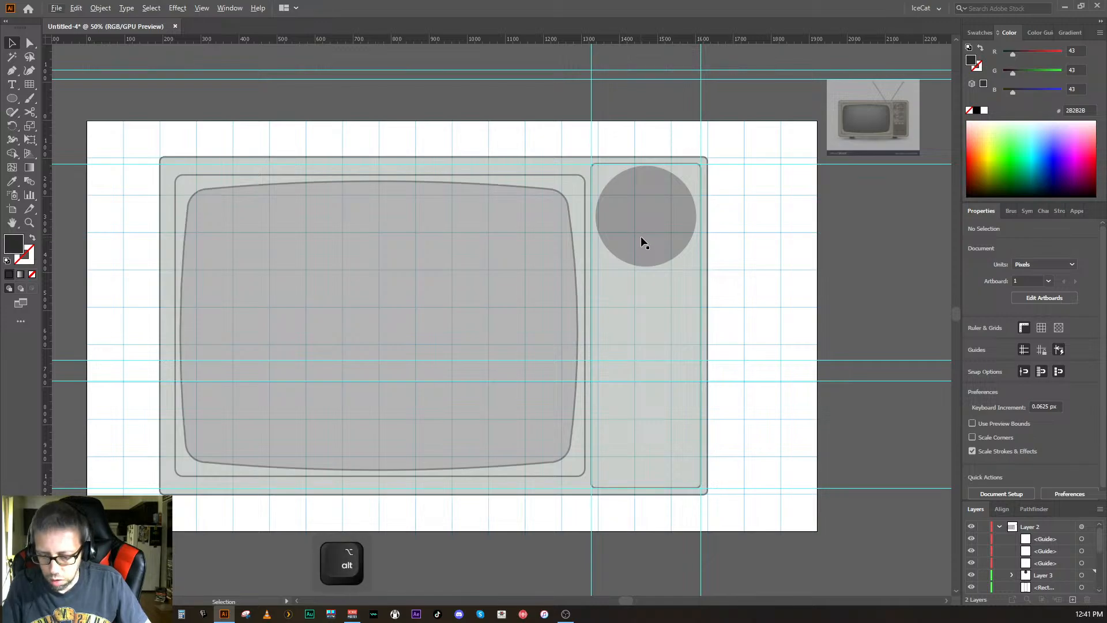
- Duplicate the dark circle straight down in the control panel, placing the copy at X 1470 px, Y 528 px
left_click(642, 240, "alt")
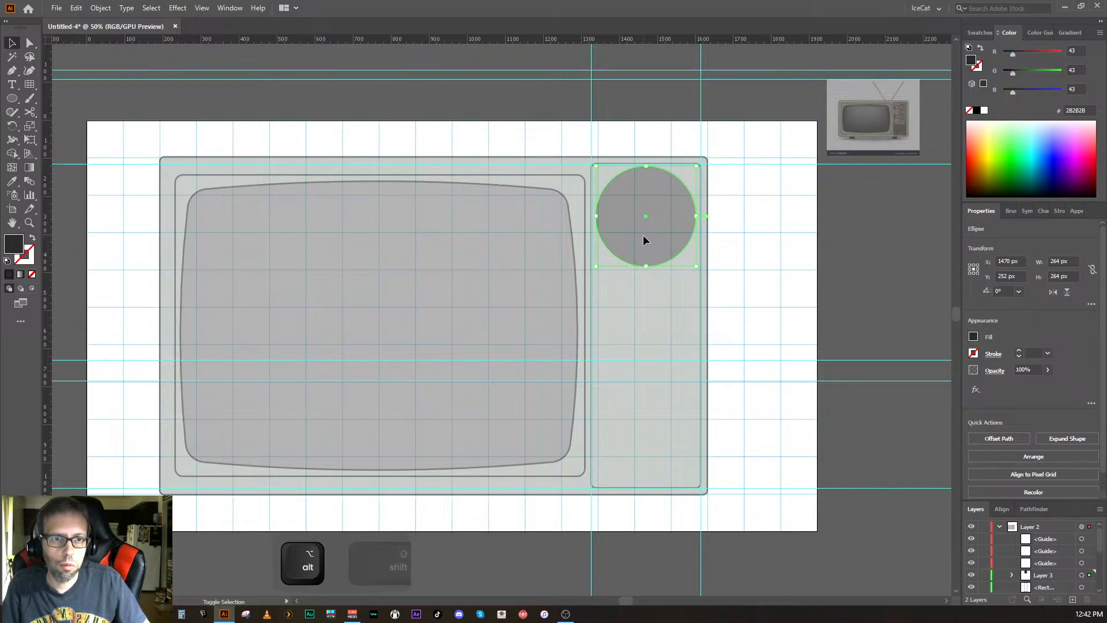
left_click(646, 239, "alt+shift")
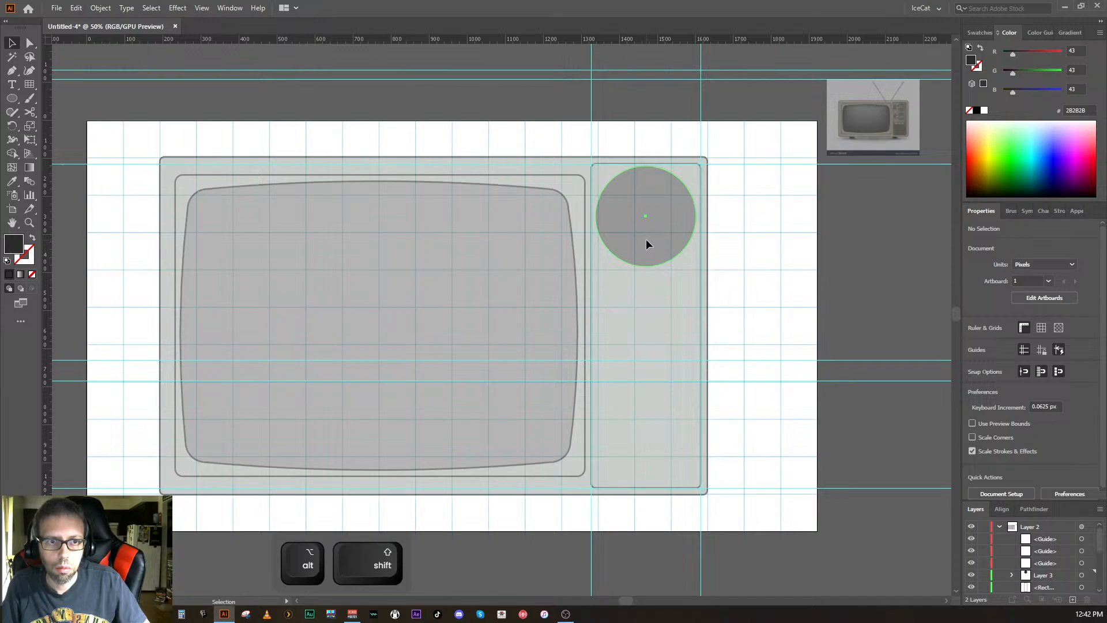
left_click(646, 240, "alt")
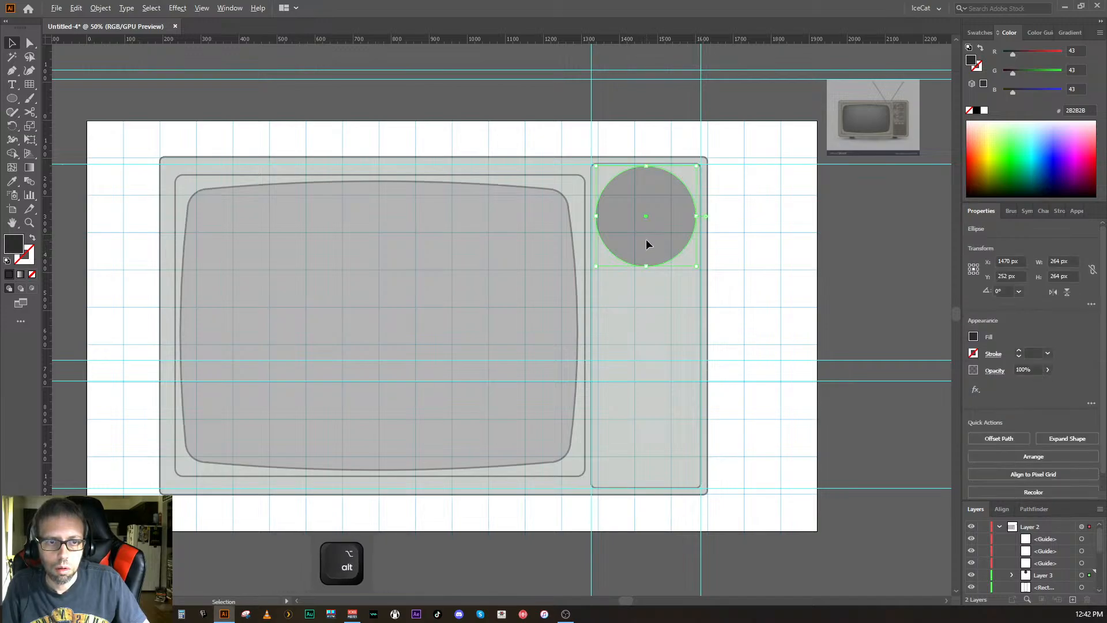
left_click_drag(646, 242, 649, 346)
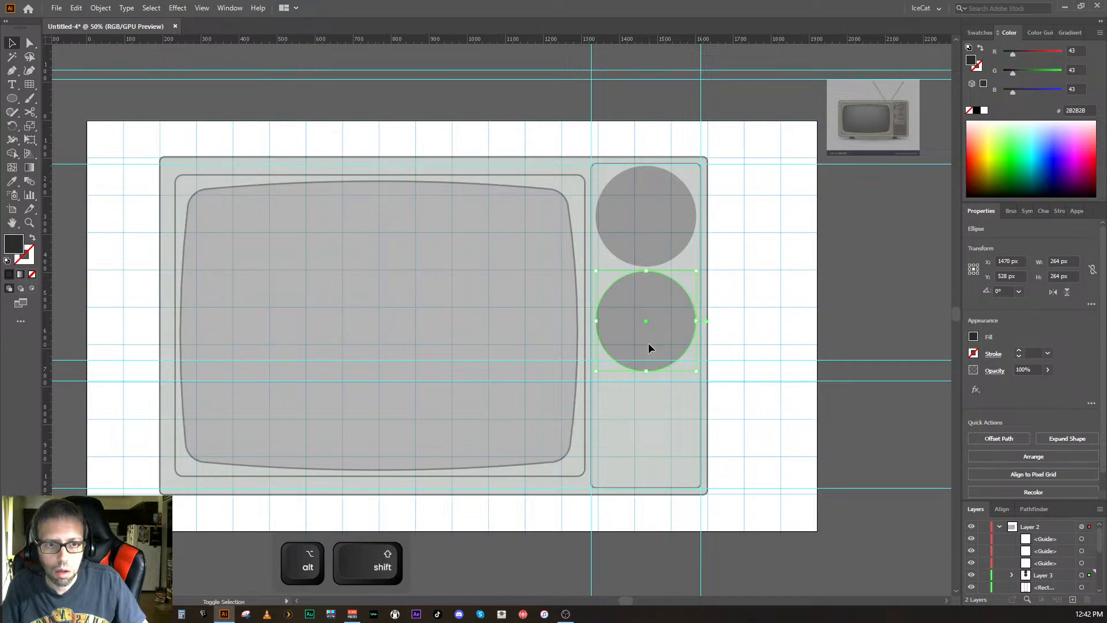
left_click(869, 441)
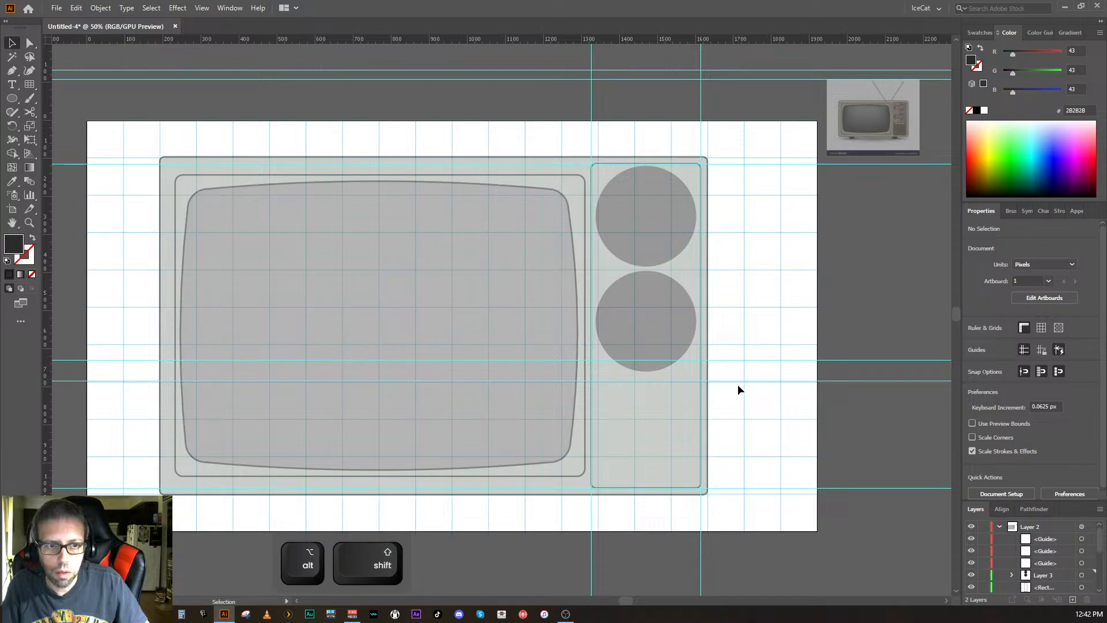
- Select both dark circles and scale them down proportionally about their shared center to 240 px wide
left_click(653, 326)
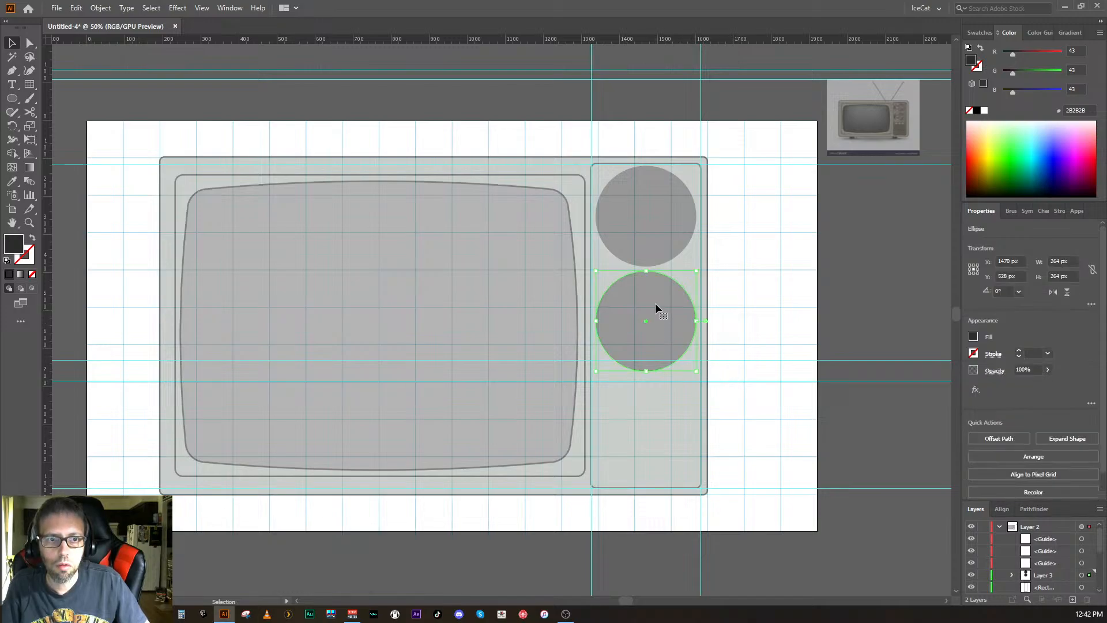
left_click(656, 230, "alt+shift")
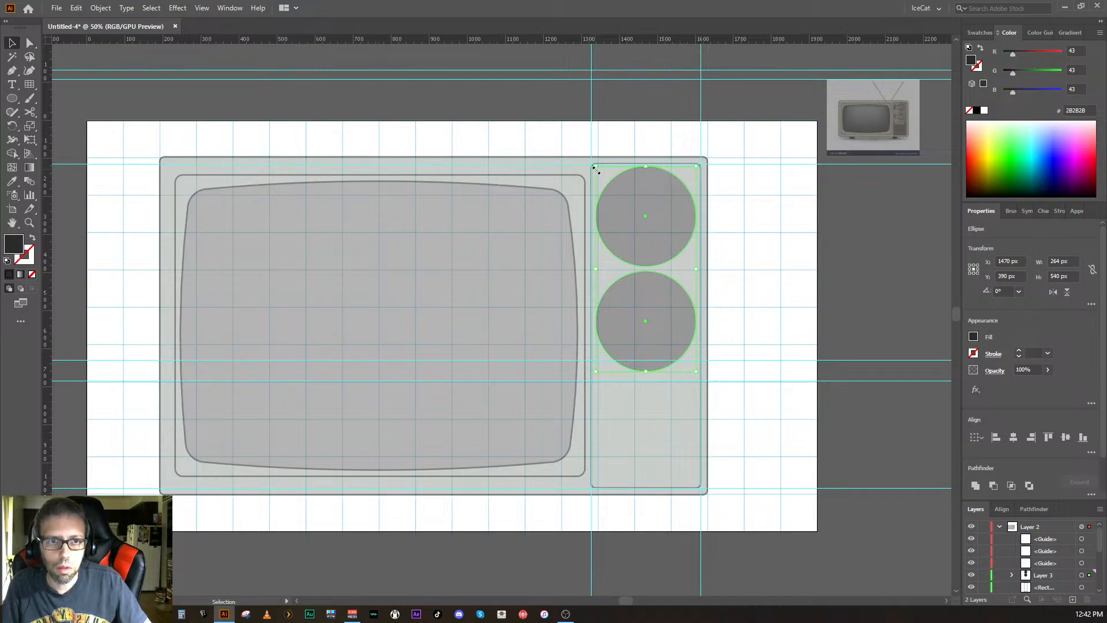
left_click_drag(596, 170, 600, 174)
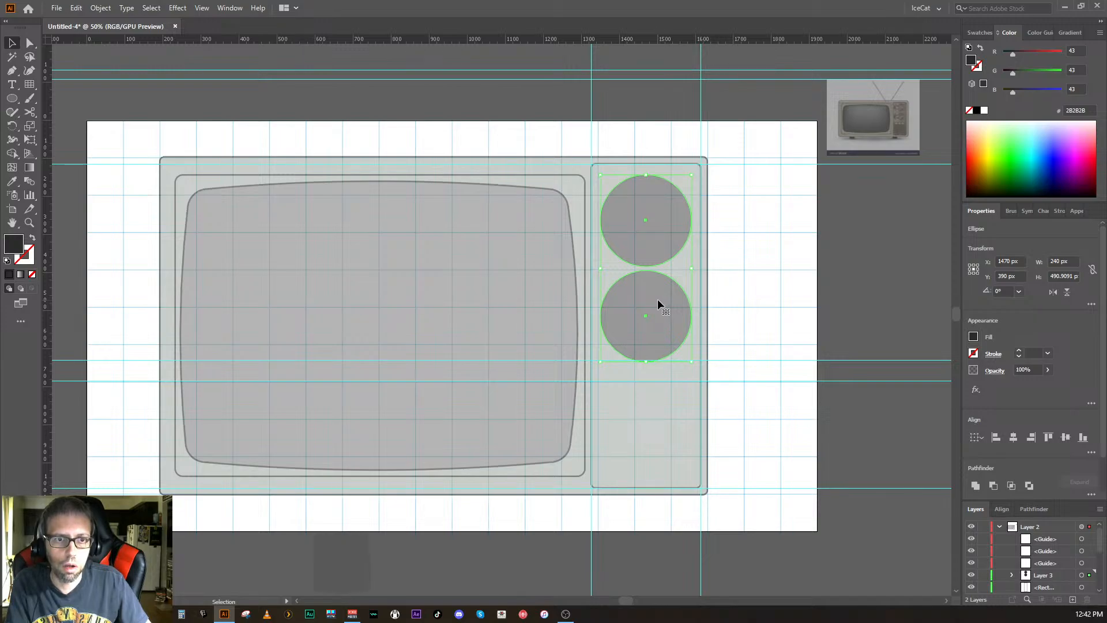
- Nudge the two large circles vertically as a pair to Y 367 px, near the control panel's upper edge, and deselect them
key("Up")
key("Up")
key("Up")
key("Down")
key("Down")
key("Down")
key("Down")
key("Down")
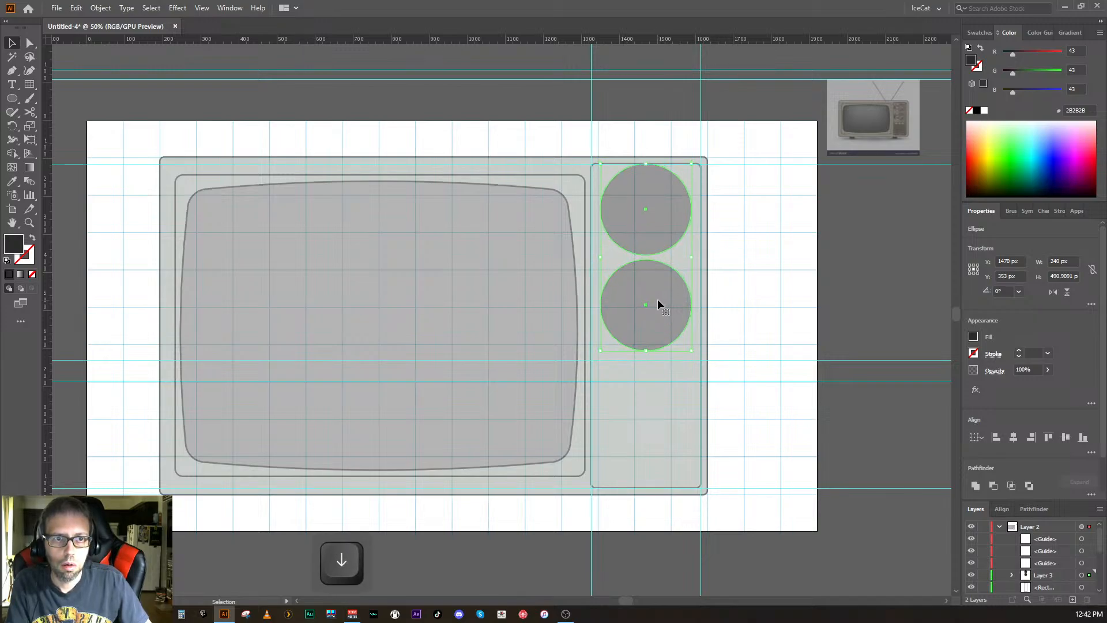
key("Down")
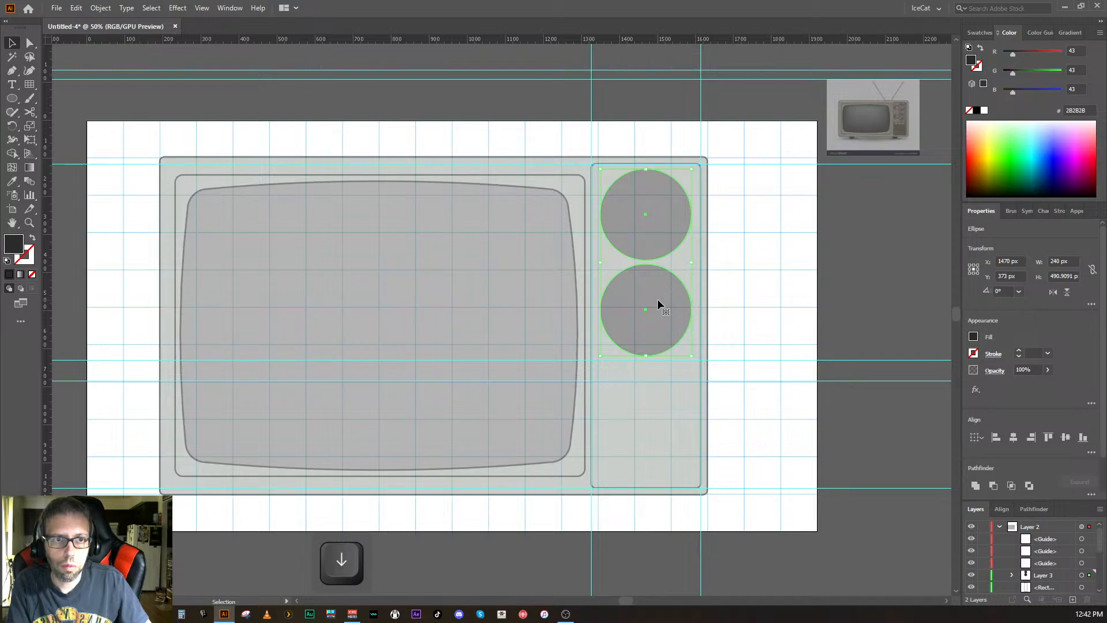
key("Down")
key("Down")
key("Down")
key("Down")
key("Down")
key("Up")
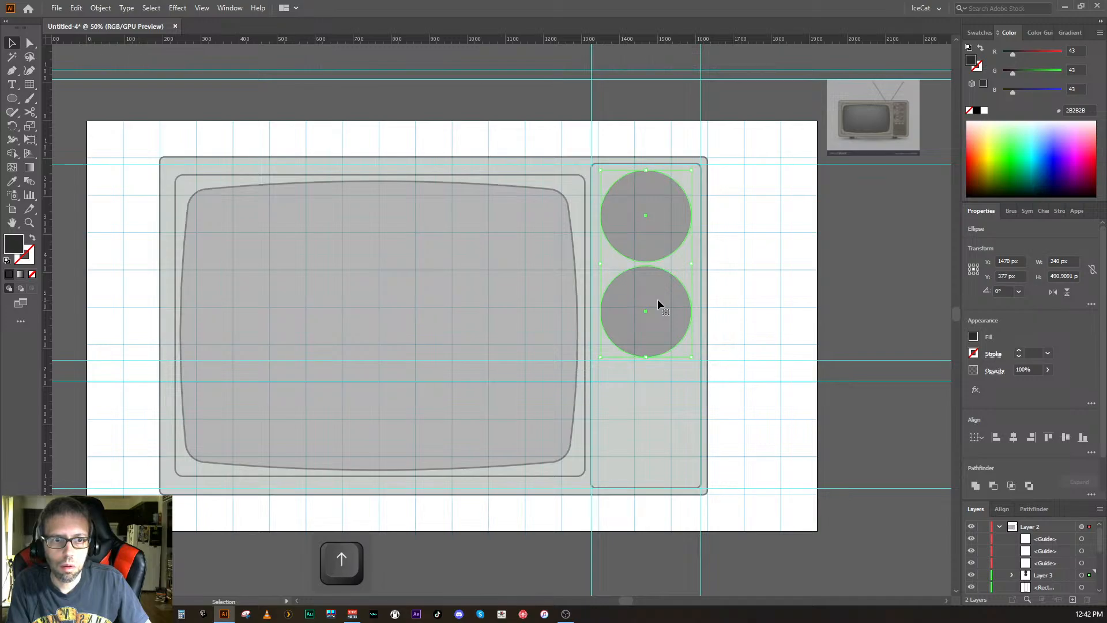
key("Up")
key("Up")
key("Up")
key("Up")
key("Up")
key("Up")
key("Up")
key("Up")
key("Up")
key("Up")
key("Up")
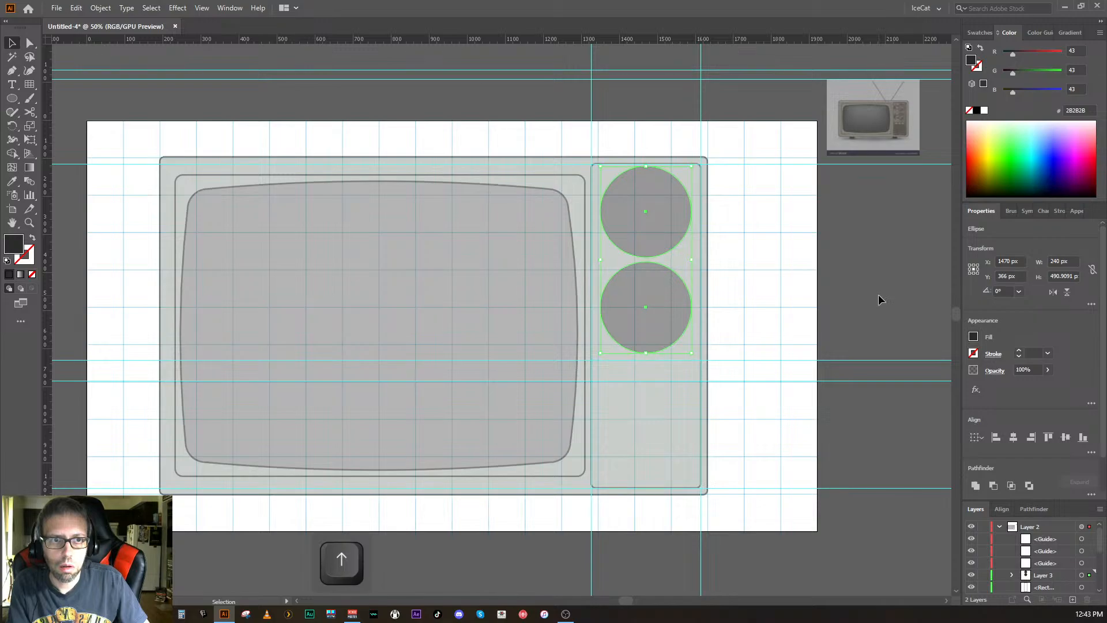
key("Down")
left_click(877, 294)
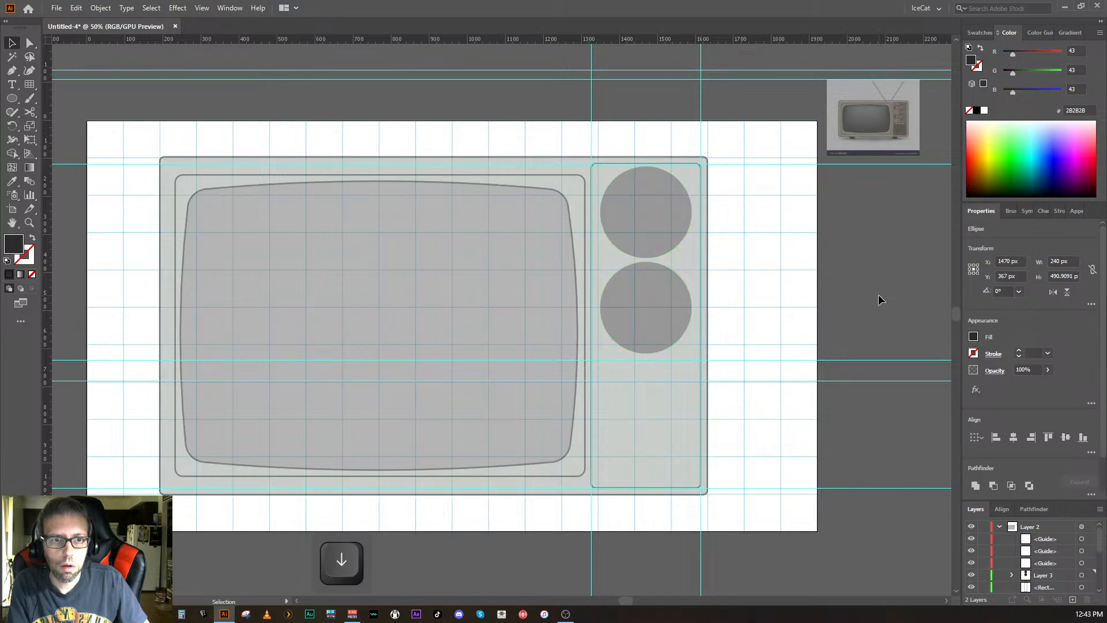
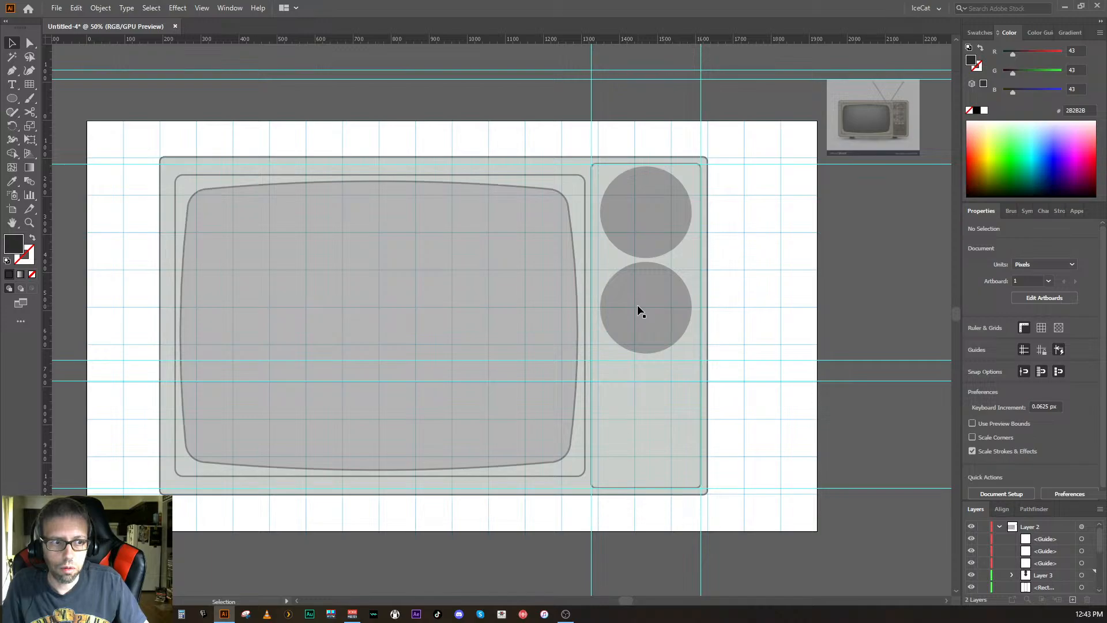
- Duplicate the lower large circle and shrink the copy to 60 x 60 px, placing it below at X 1380 px, Y 660 px
key("alt")
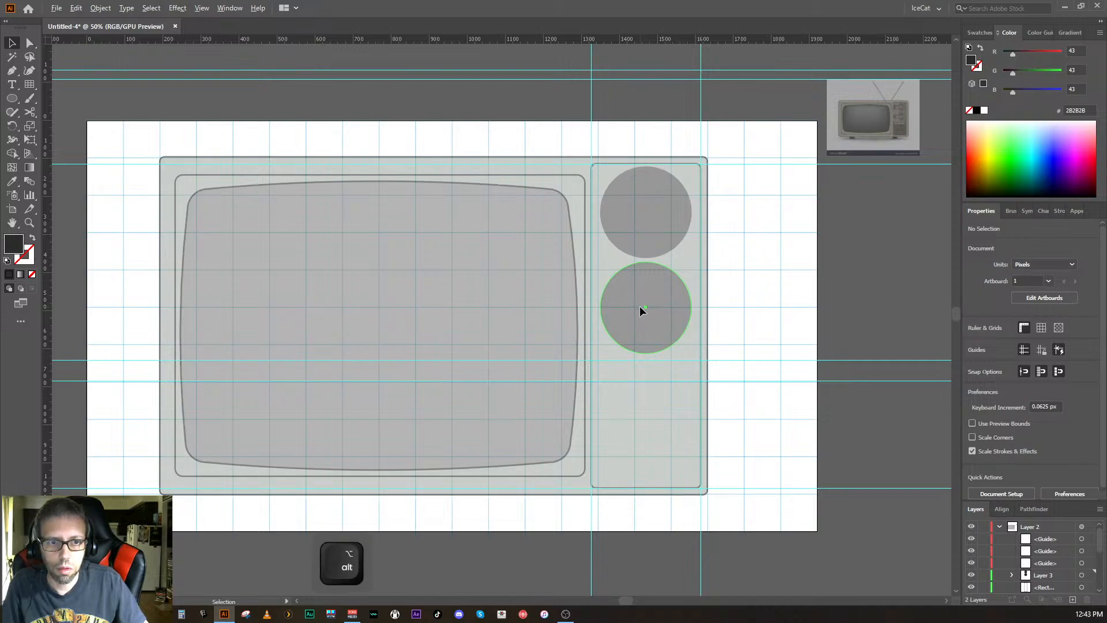
left_click(640, 307, "alt")
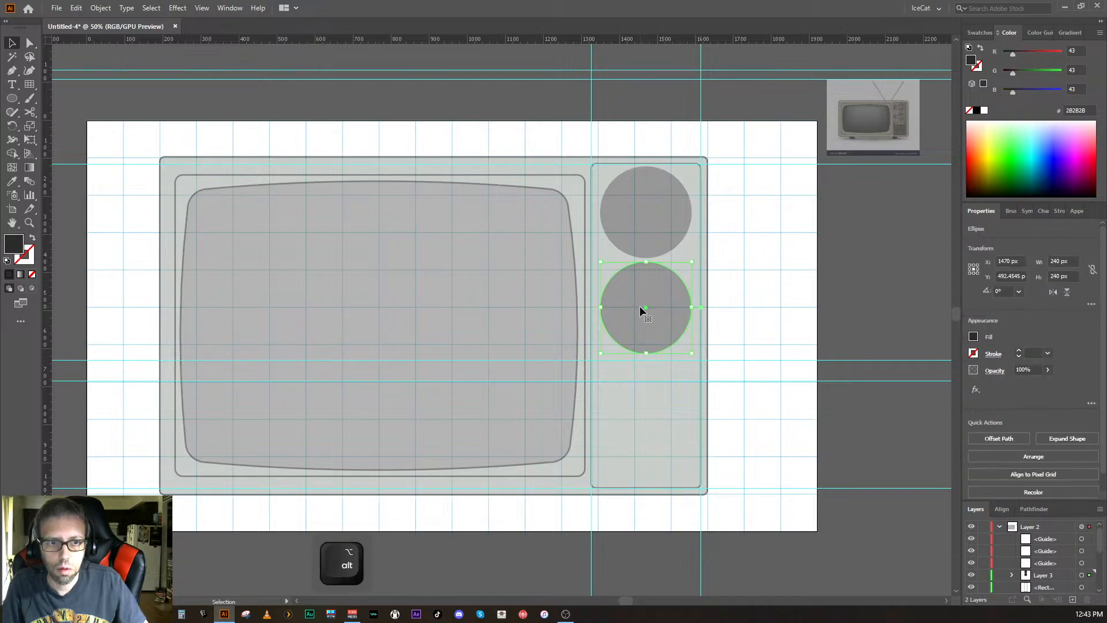
left_click(864, 303)
left_click(676, 318)
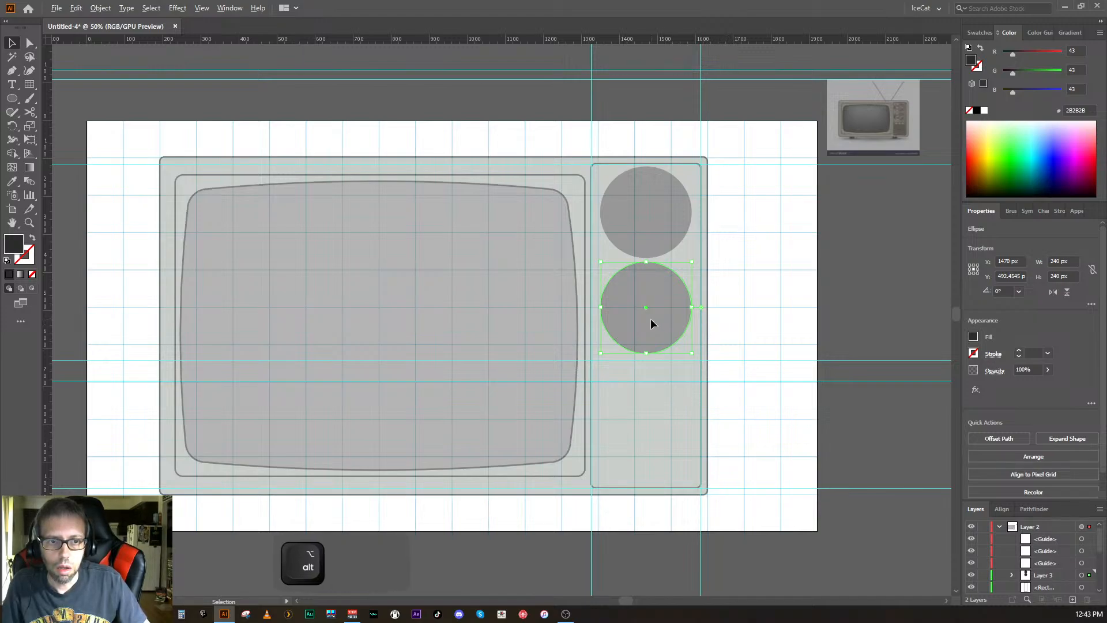
left_click_drag(651, 324, 611, 371)
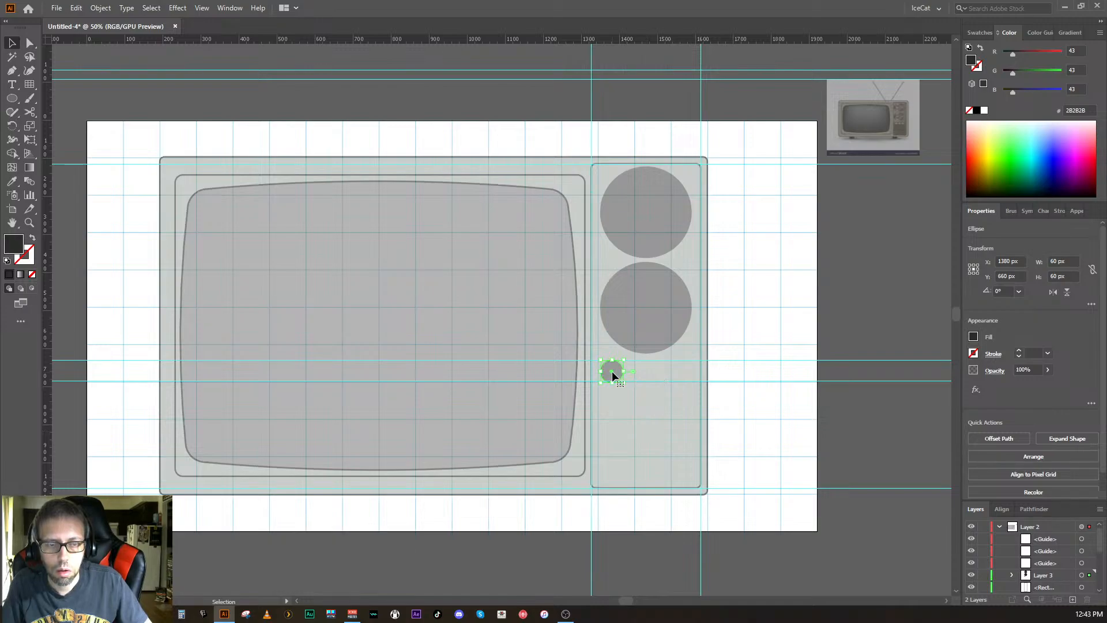
key("alt")
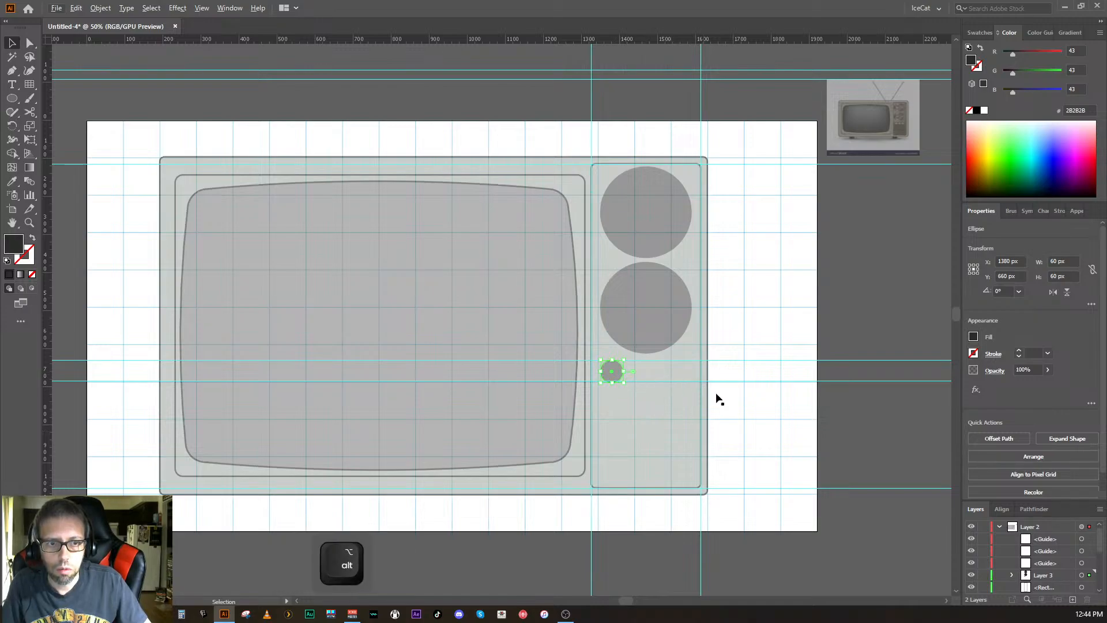
left_click(831, 430)
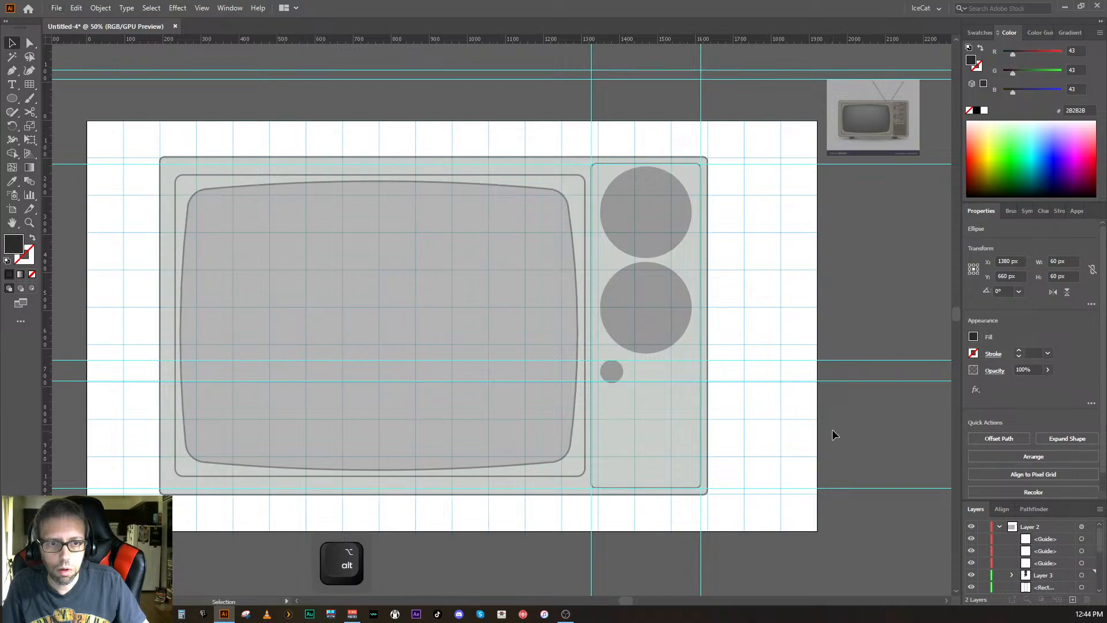
- Duplicate the small circle twice horizontally to the right, placing the copies at X 1458 px and X 1542 px
key("shift")
left_click(617, 371, "shift")
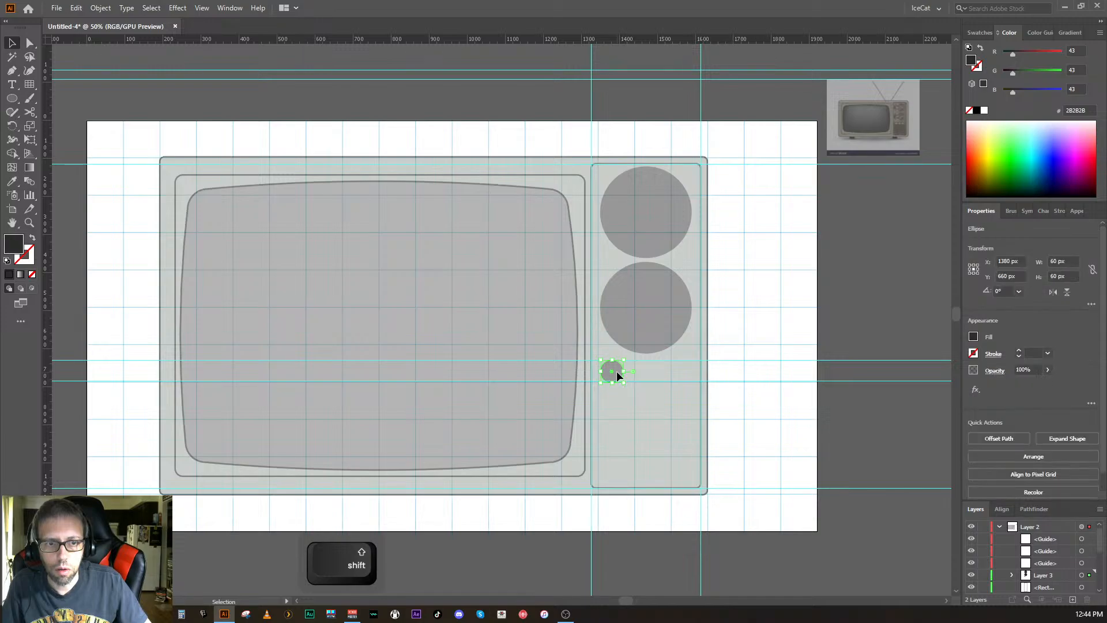
key("alt")
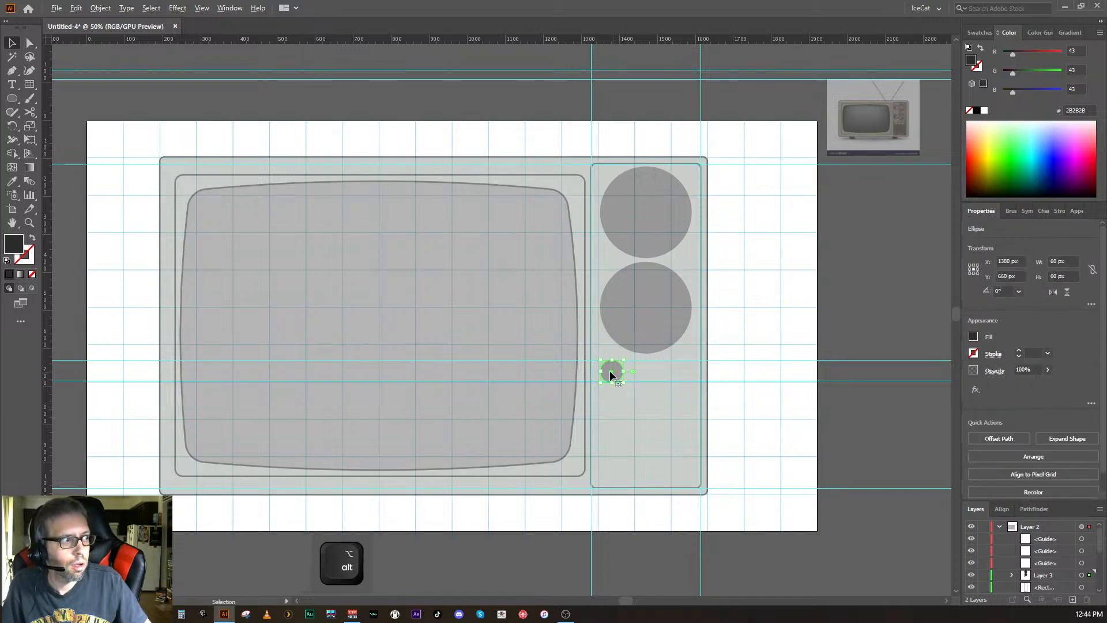
left_click_drag(609, 371, 671, 372)
key("shift")
key("shift")
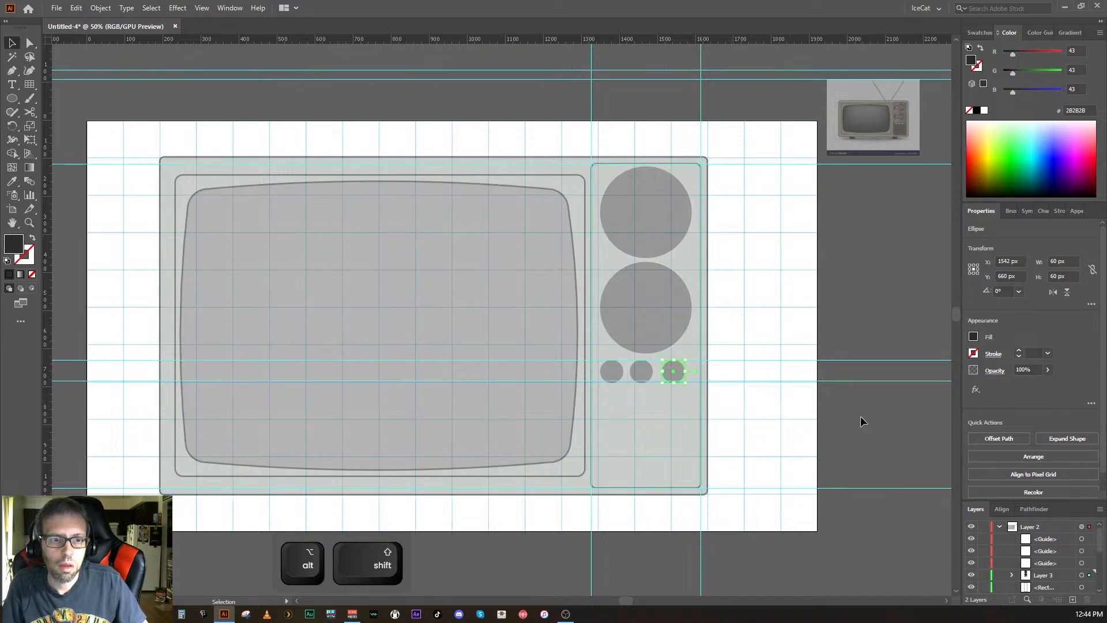
left_click(860, 416)
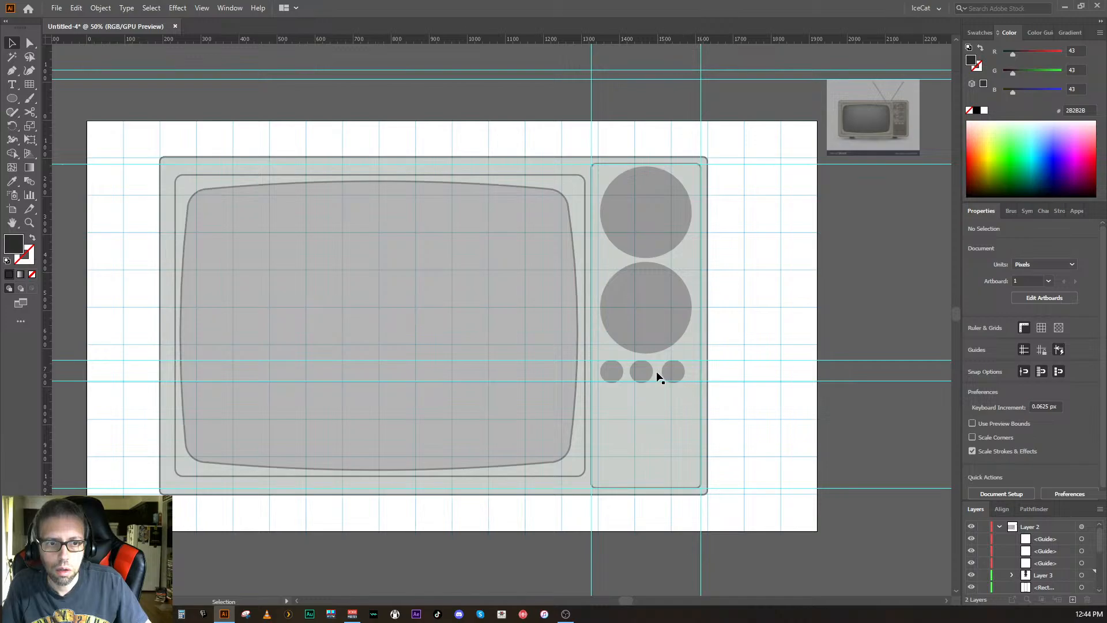
- Space the small circles evenly by nudging the right one to X 1554 px, the middle one slightly right, and the left one to X 1374 px
left_click(638, 373)
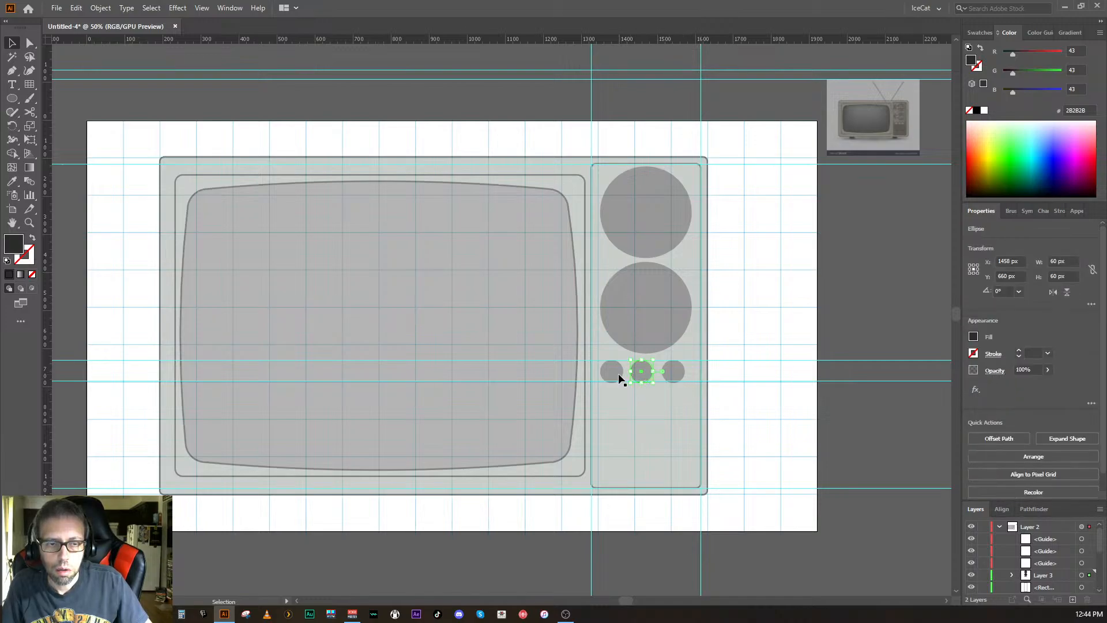
left_click(670, 370)
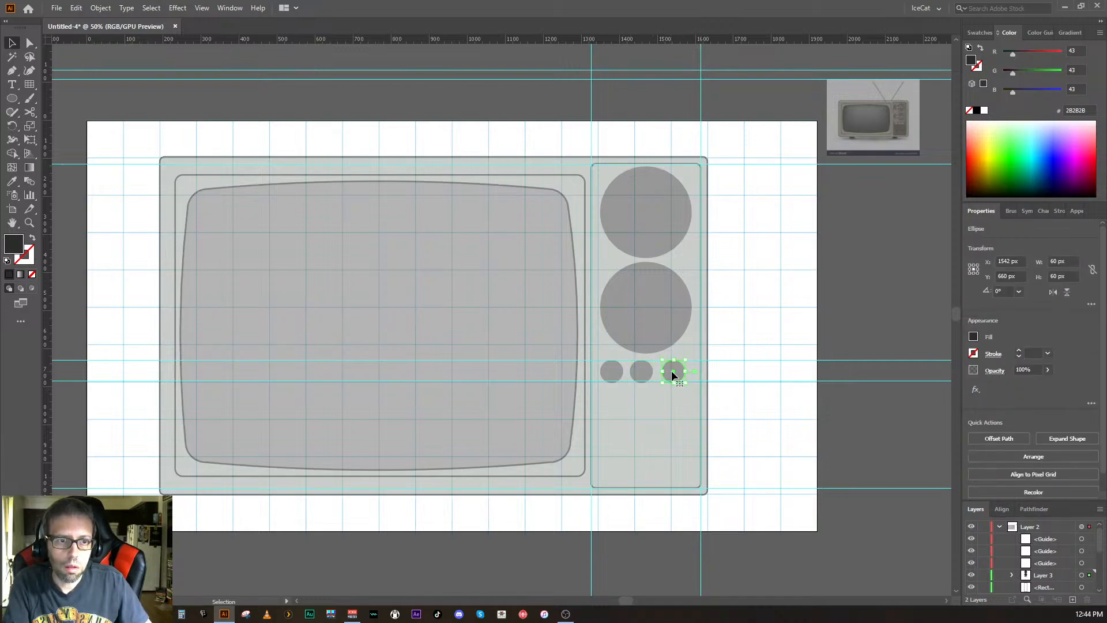
key("Right")
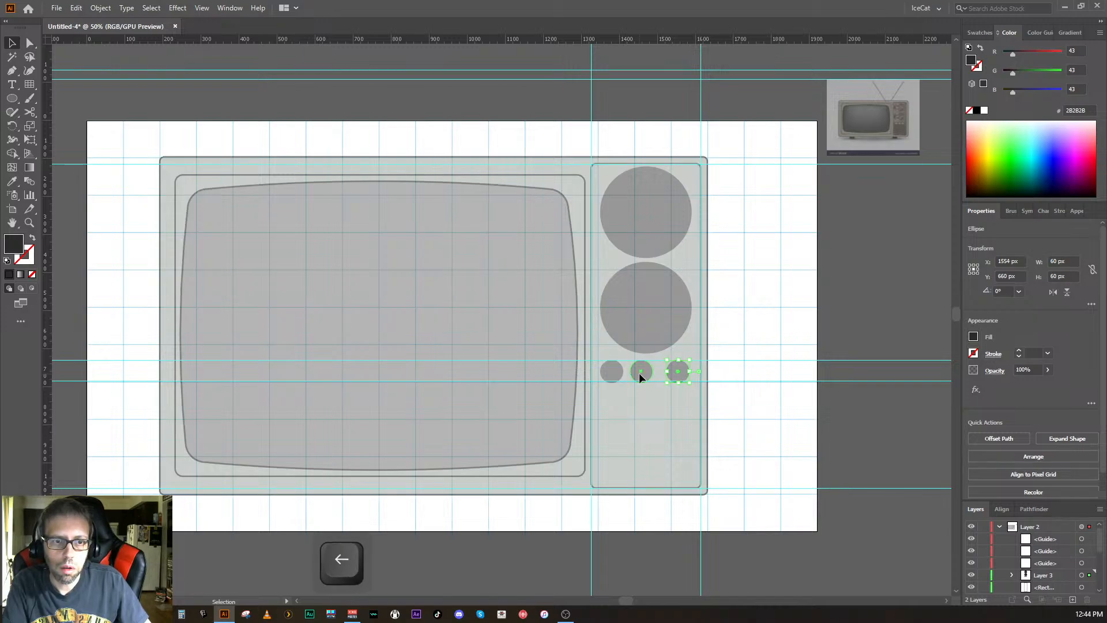
key("Right")
key("Left")
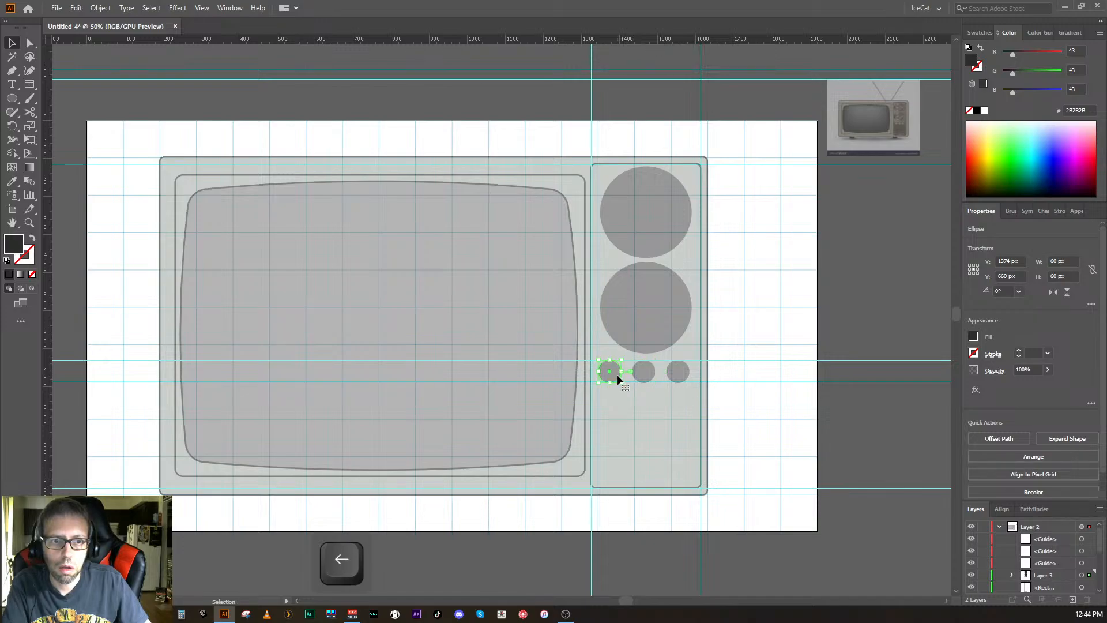
left_click(830, 418)
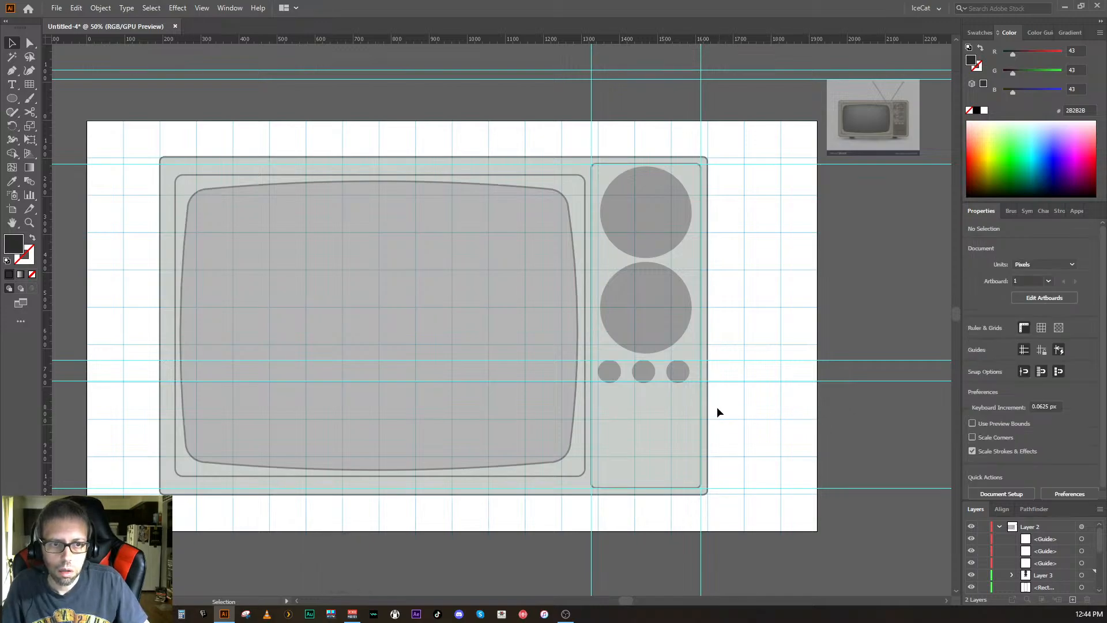
- Select all three small circles, nudge the row right to X 1476 px, and deselect it
left_click(613, 373)
left_click(643, 371, "shift")
left_click(676, 374, "shift")
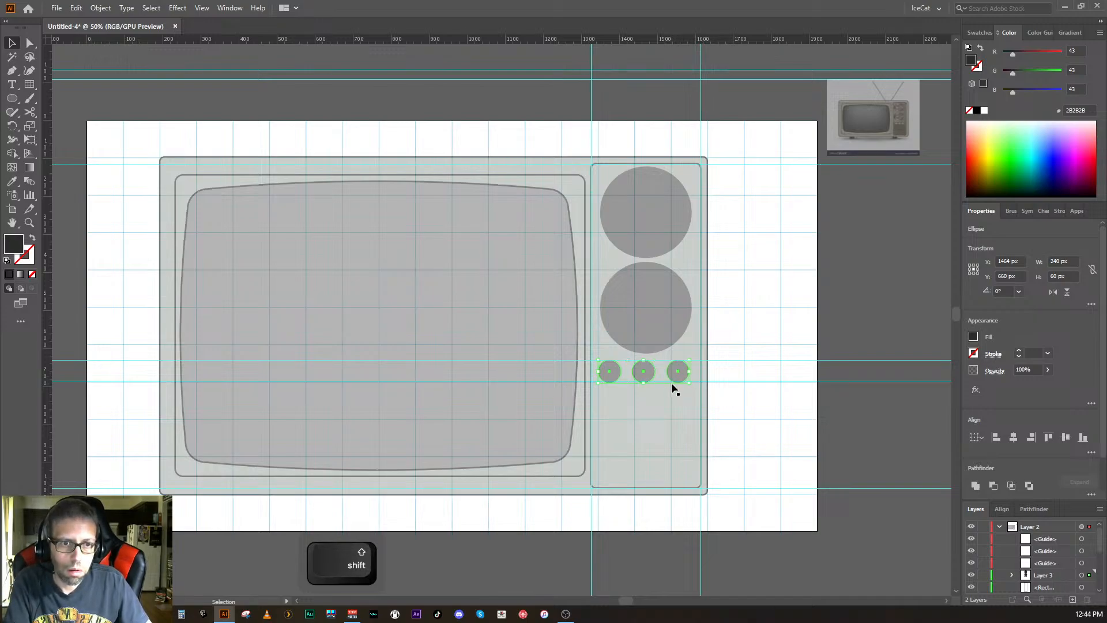
key("Right")
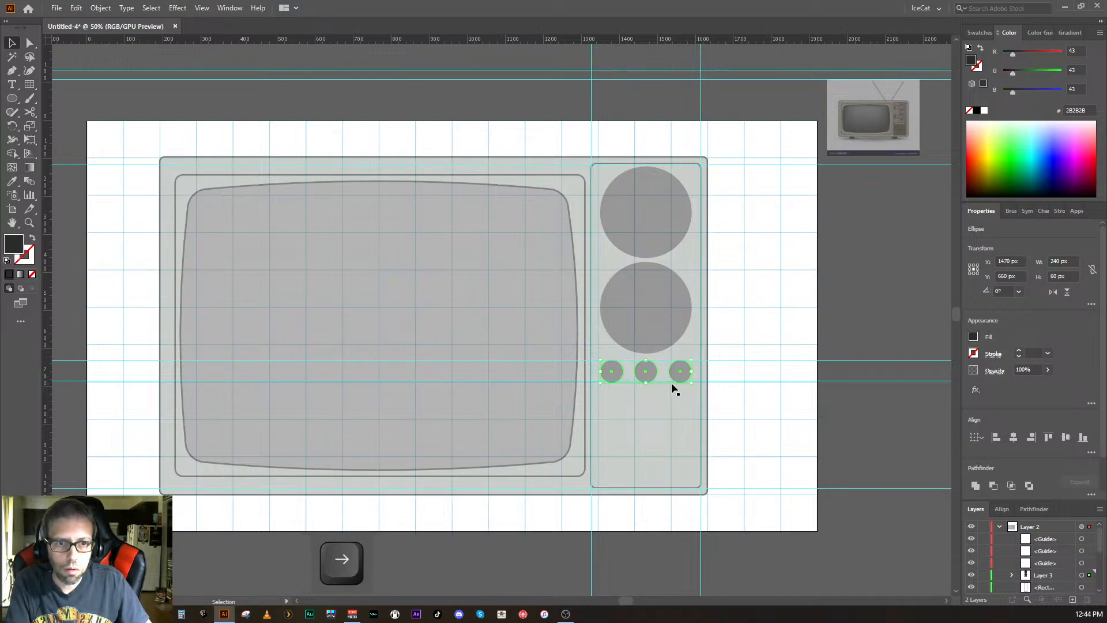
key("Right")
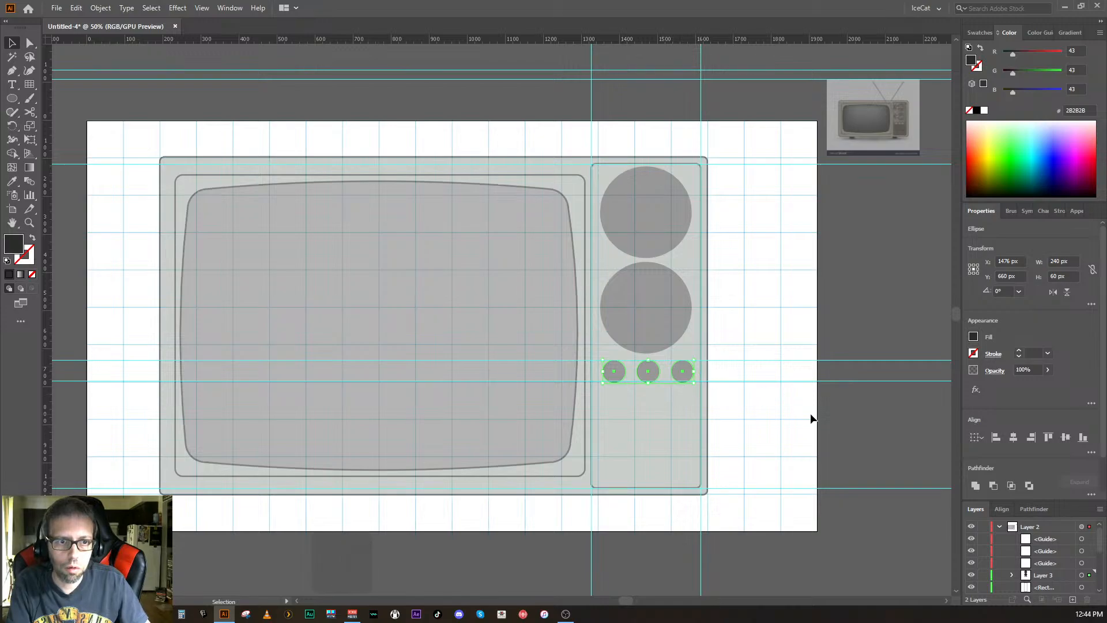
left_click(846, 428)
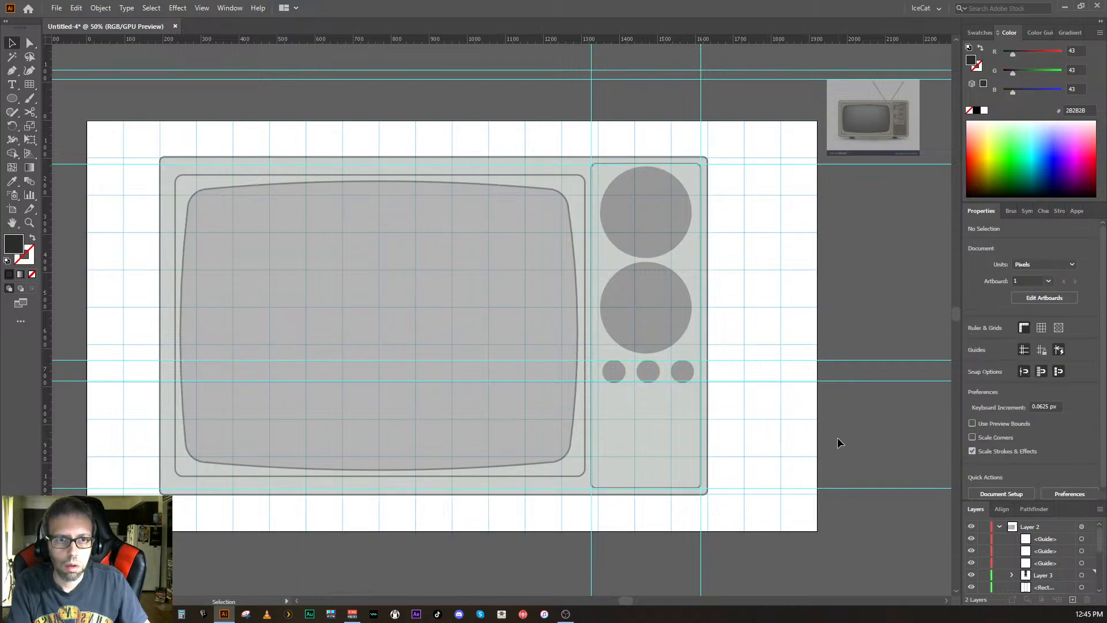
- Hide the guides and the grid lines on Layer 1
left_click(200, 8)
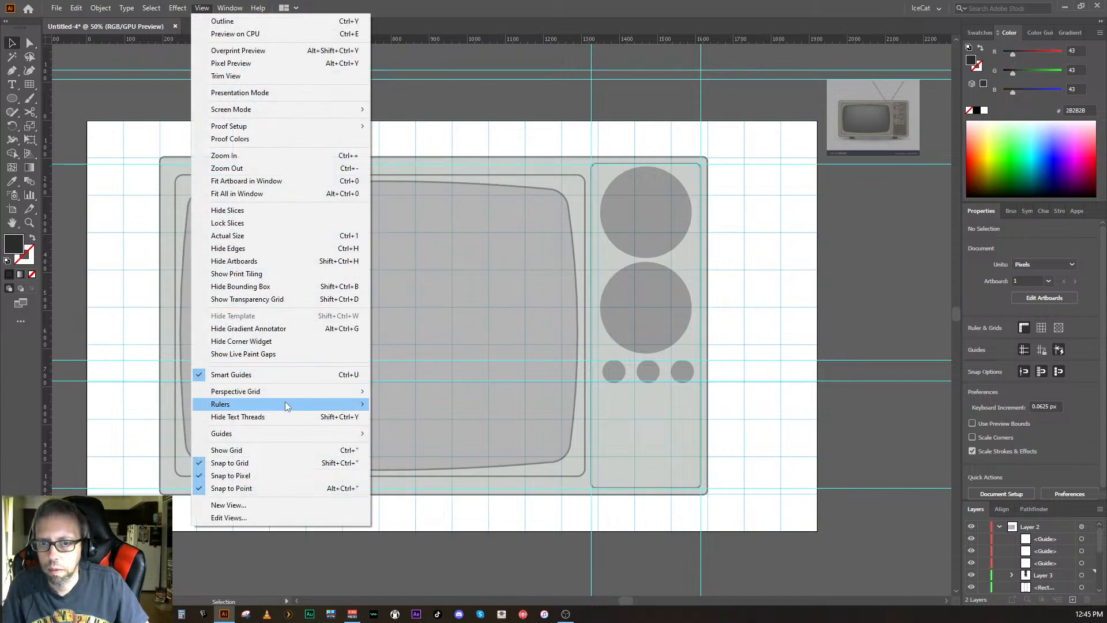
mouse_move(284, 406)
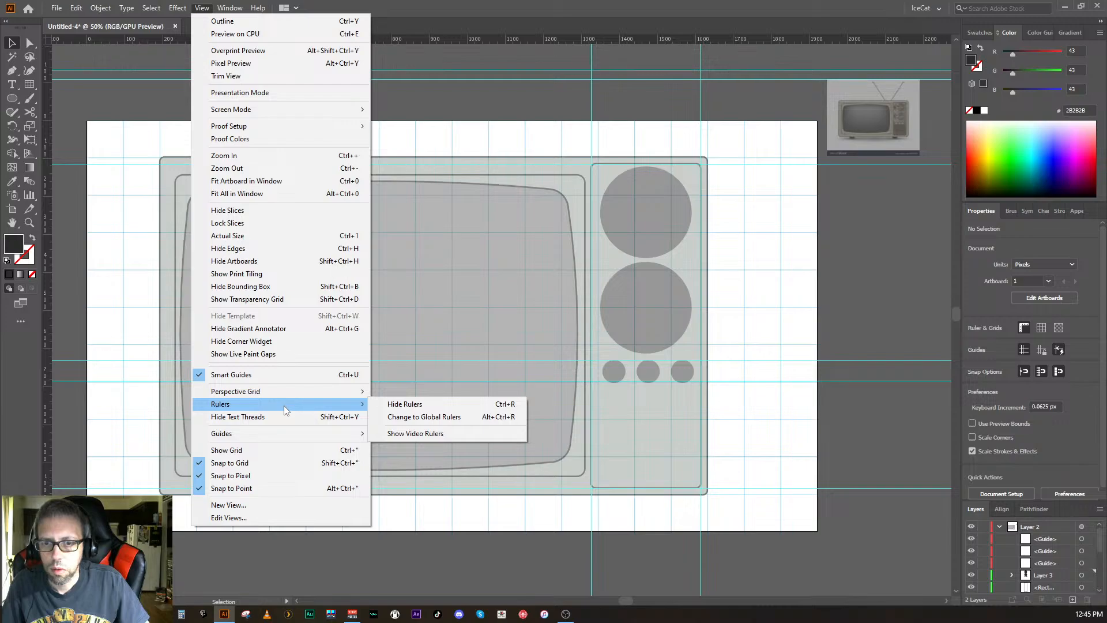
mouse_move(300, 435)
left_click(391, 435)
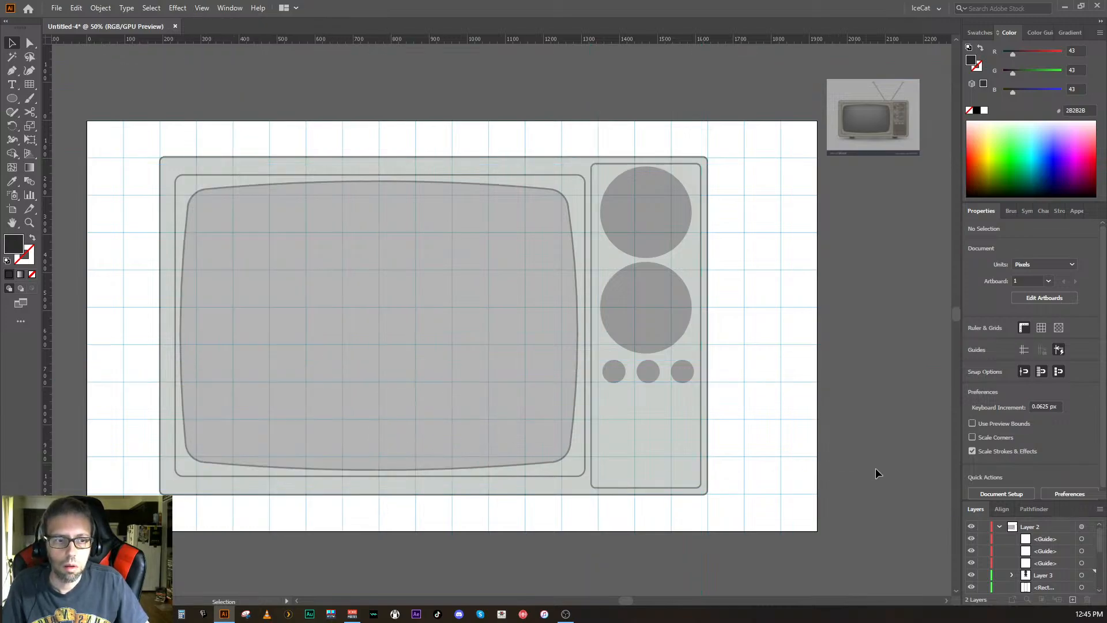
scroll(994, 537, "down", 3)
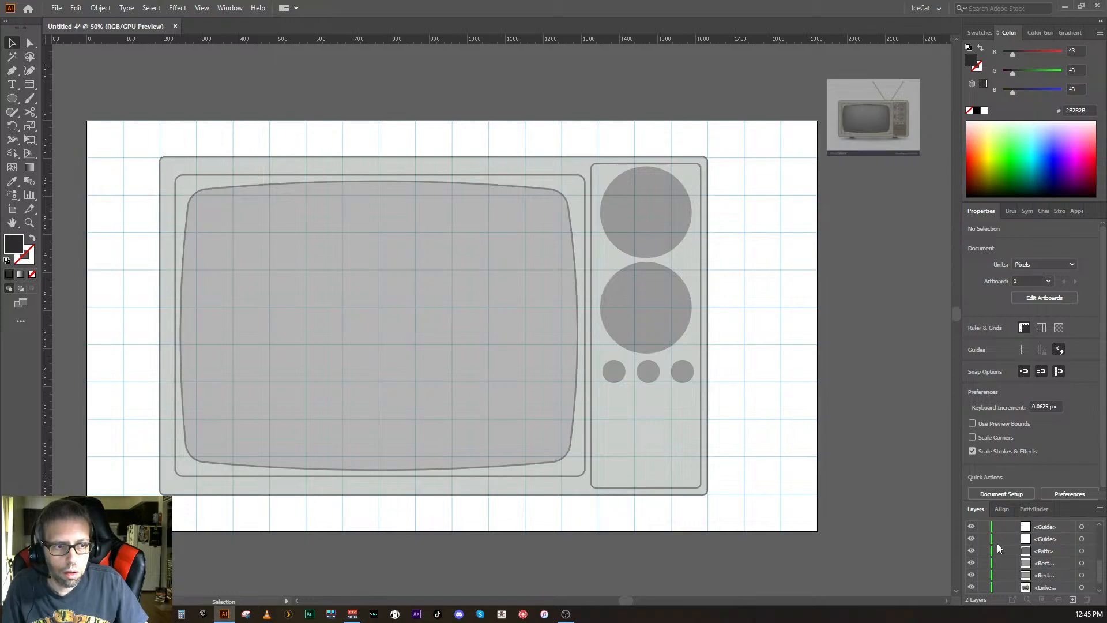
scroll(997, 543, "up", 3)
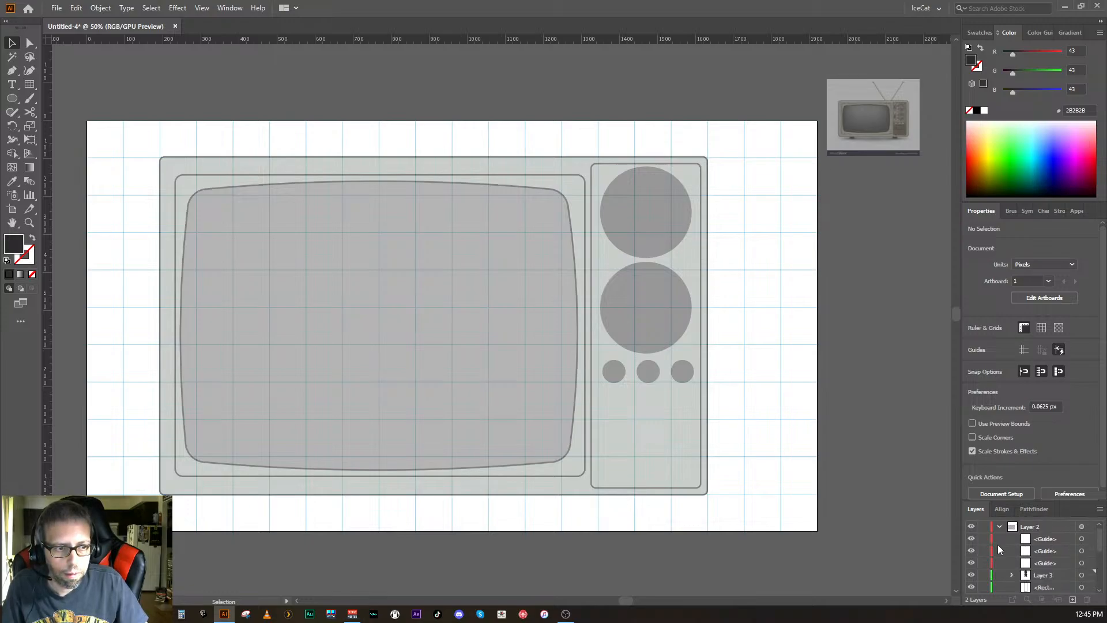
scroll(997, 544, "down", 4)
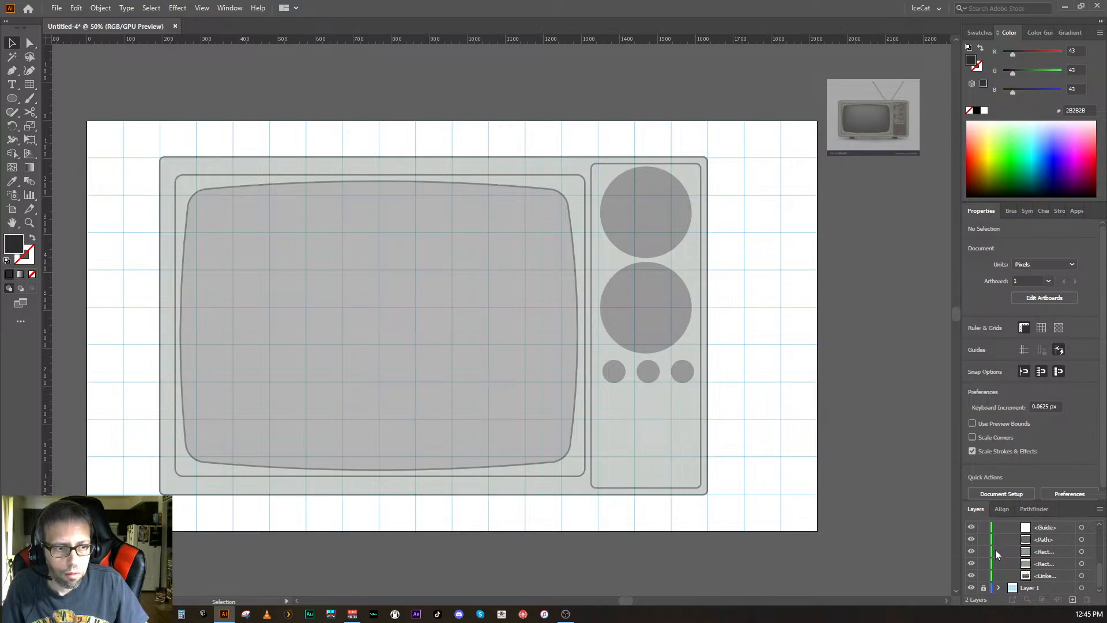
left_click(972, 589)
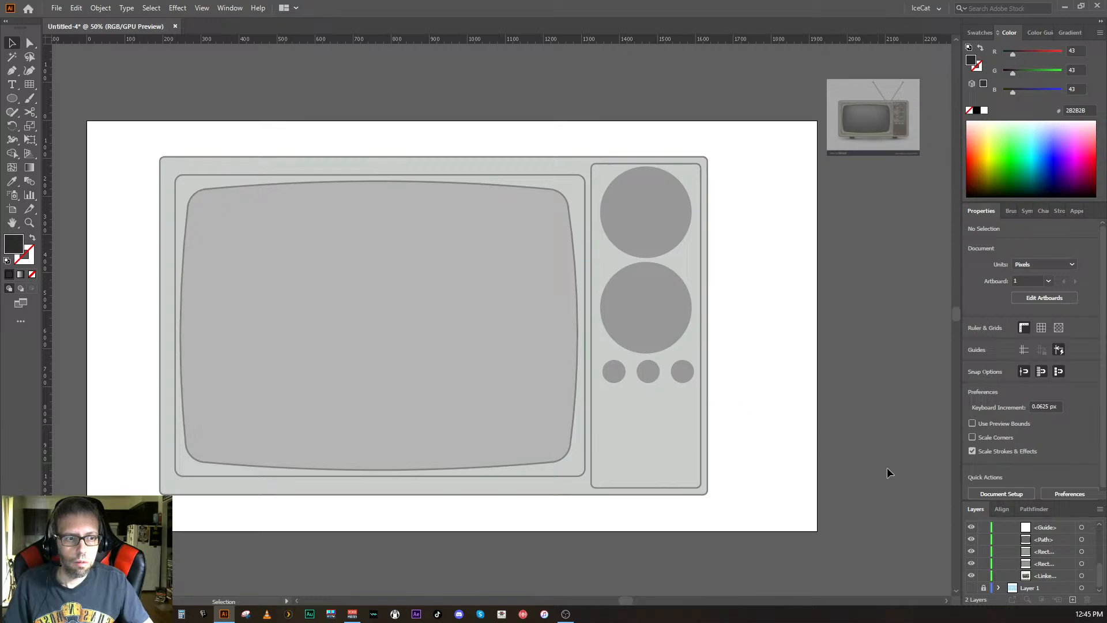
scroll(1064, 554, "up", 3)
scroll(1064, 552, "up", 1)
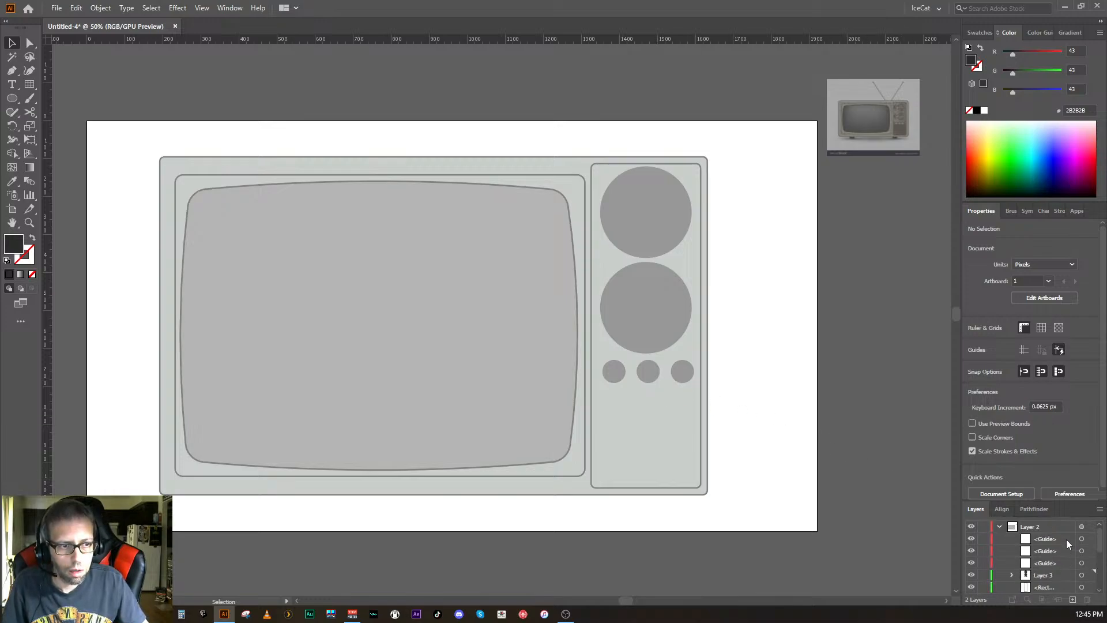
scroll(1063, 548, "down", 4)
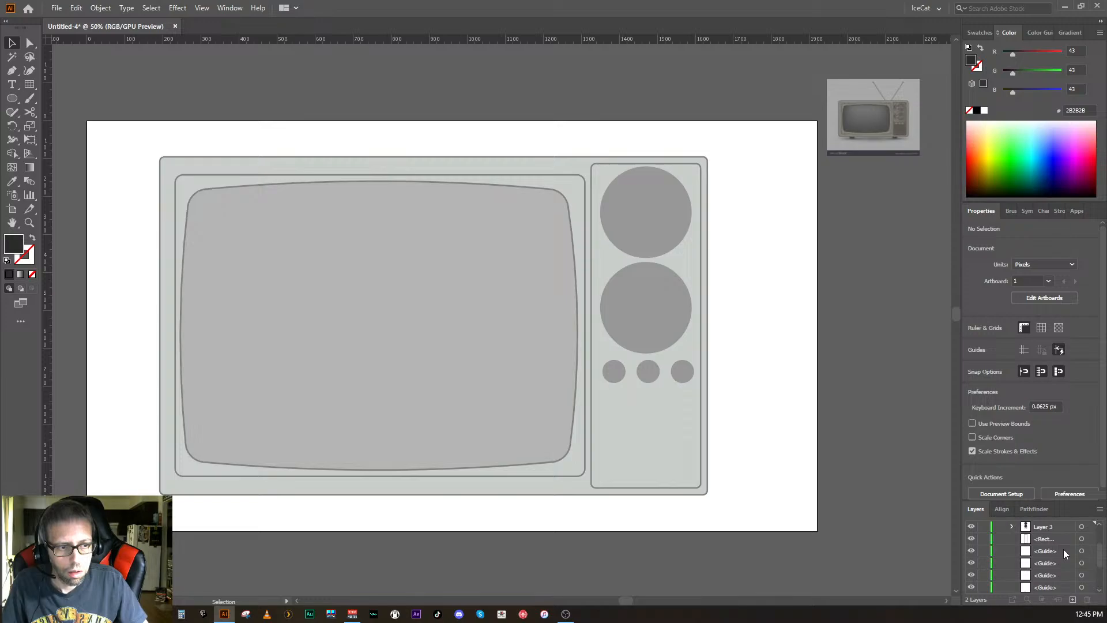
left_click(1010, 526)
scroll(1019, 535, "down", 2)
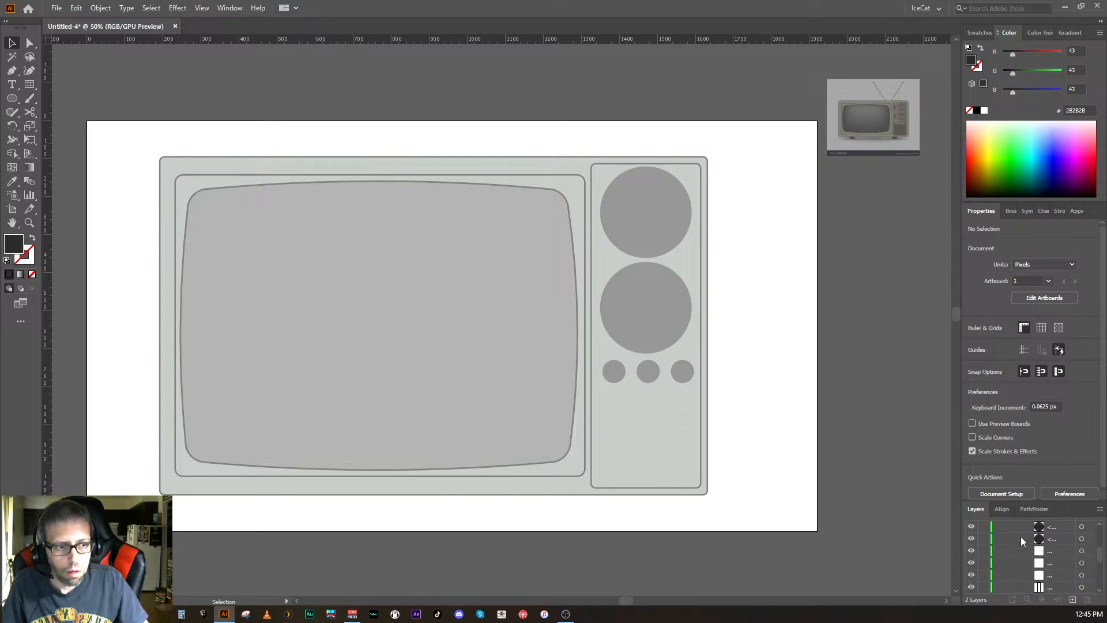
left_click(1081, 538)
left_click(907, 455)
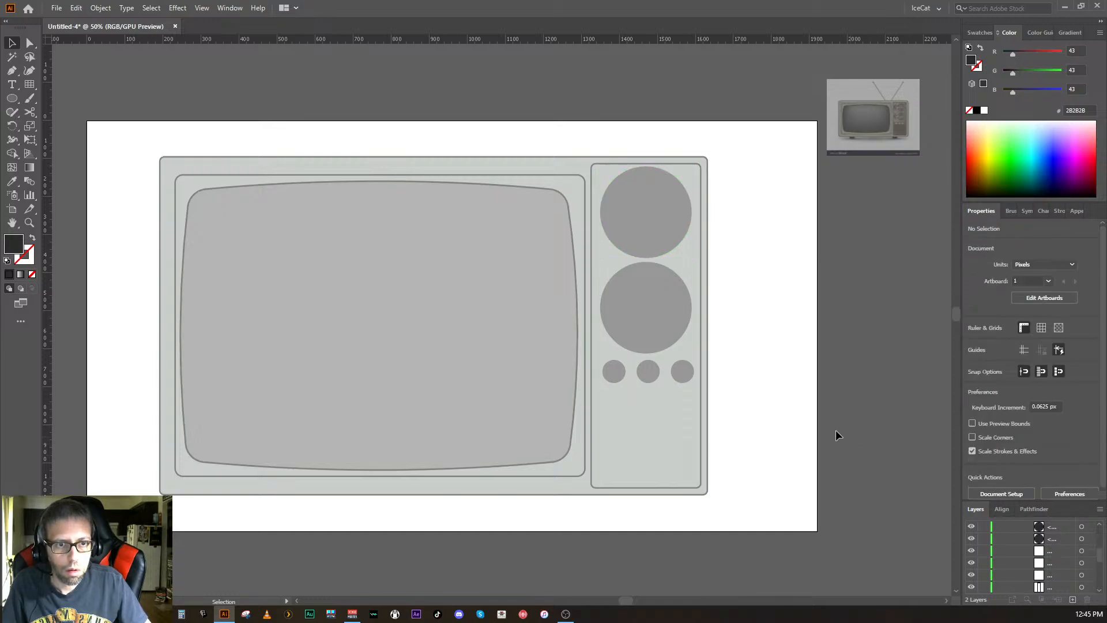
- Select the three small circles together, nudge the row left to X 1470 px, and deselect it
left_click(682, 372)
left_click(648, 373, "ctrl")
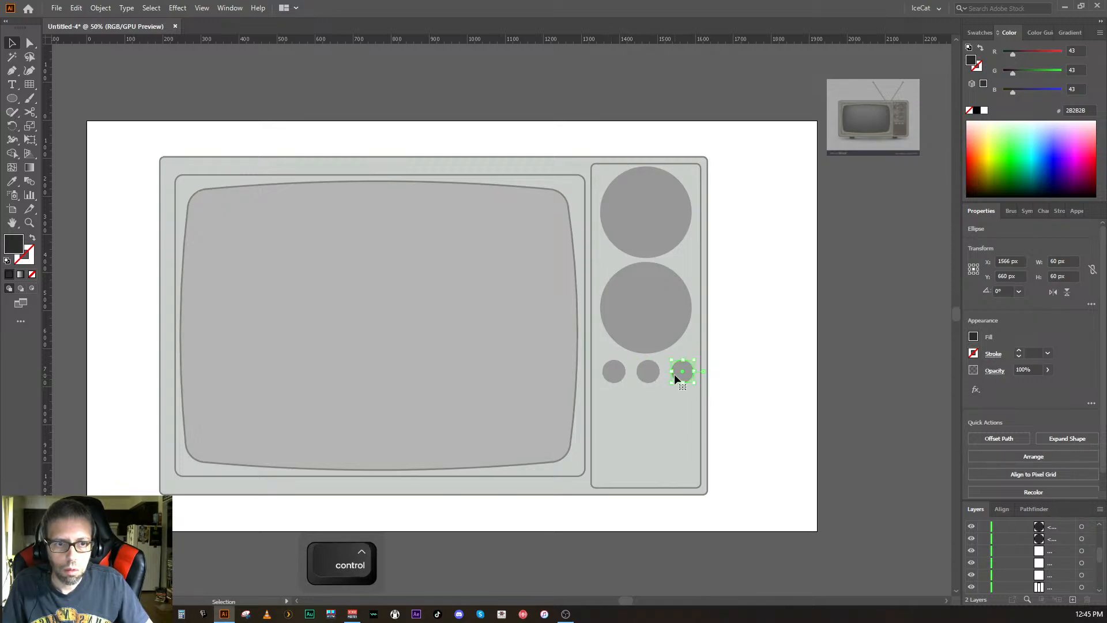
left_click(674, 373, "shift")
left_click(612, 372, "shift")
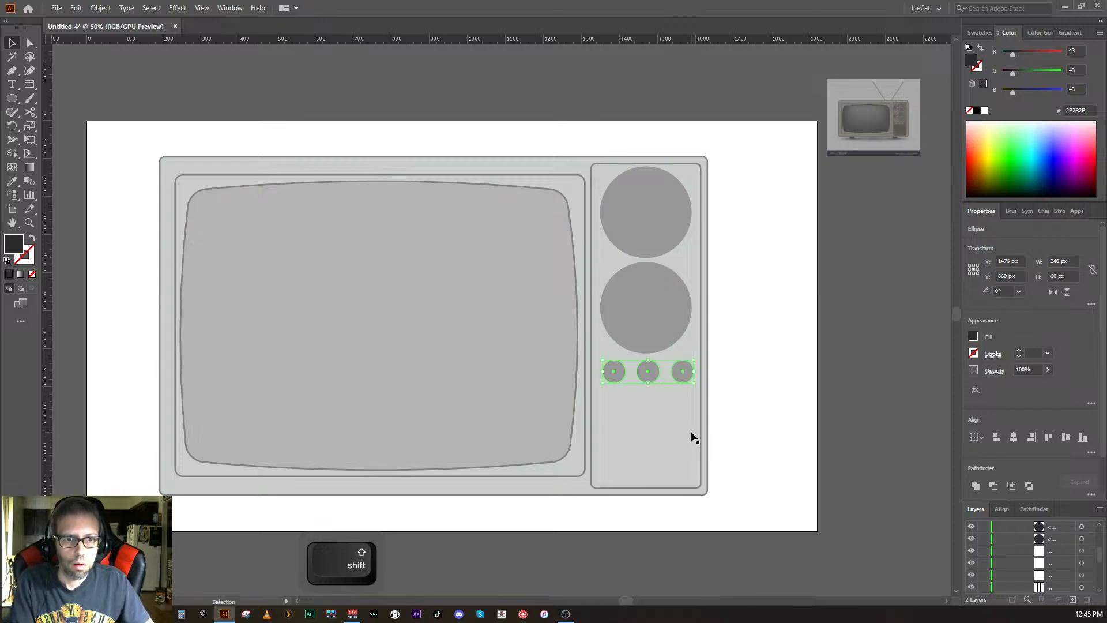
key("Left")
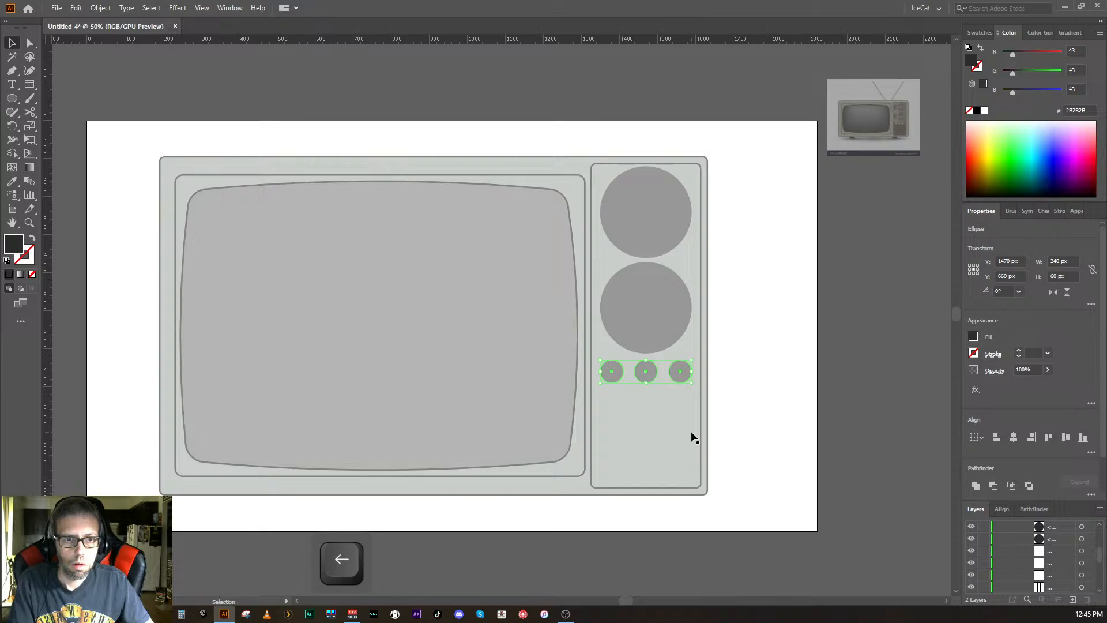
left_click(786, 434)
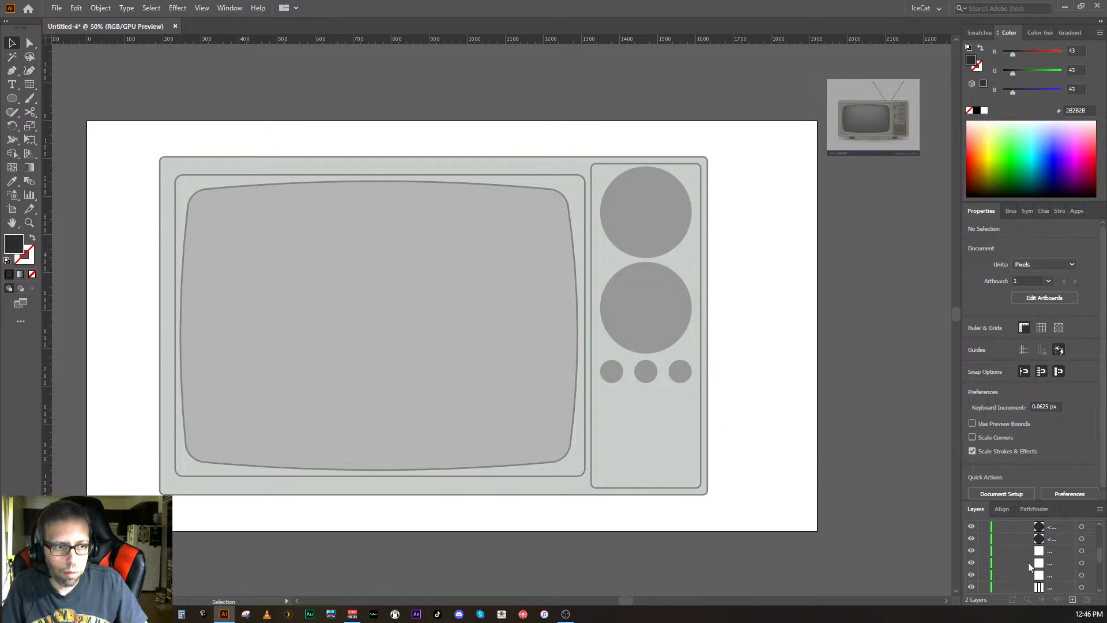
- Show the Layer 1 grid lines and the guides again
scroll(1028, 562, "down", 3)
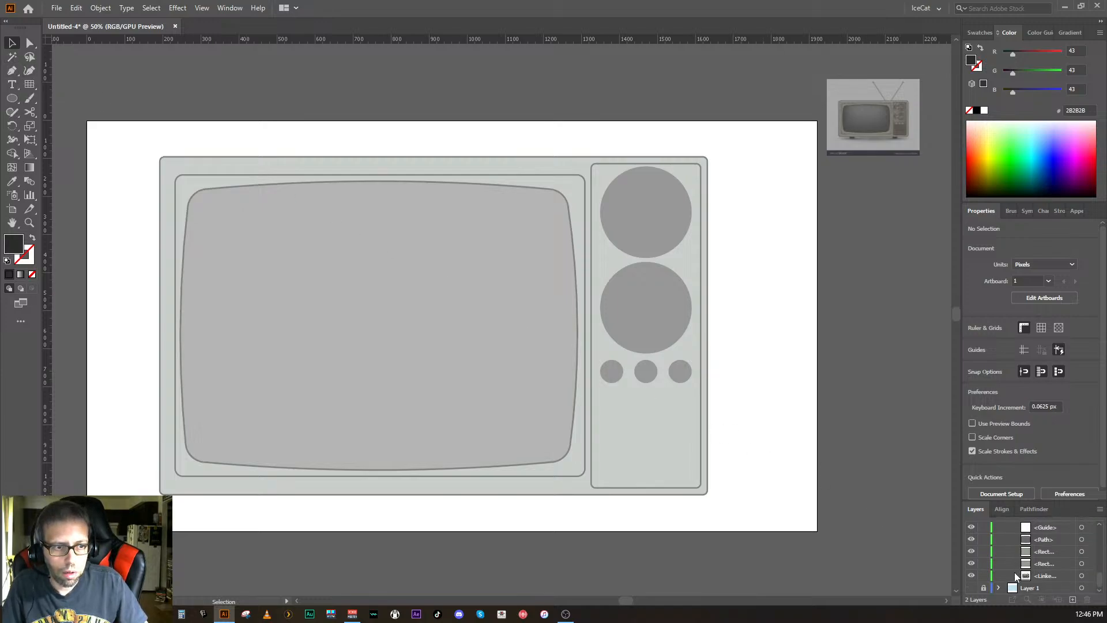
left_click(972, 587)
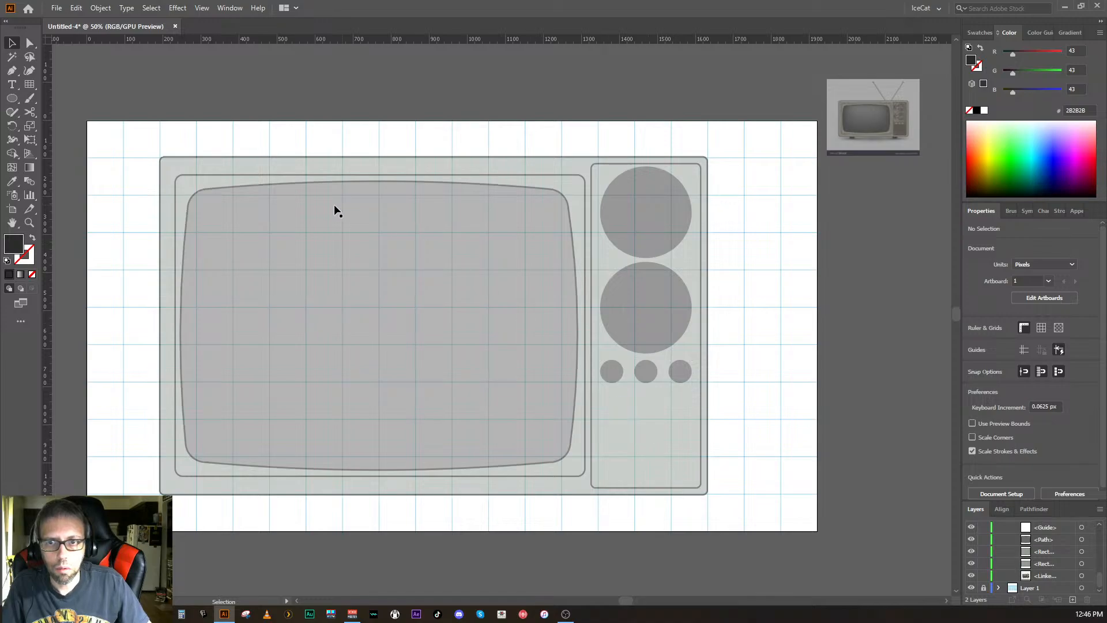
left_click(177, 8)
mouse_move(151, 8)
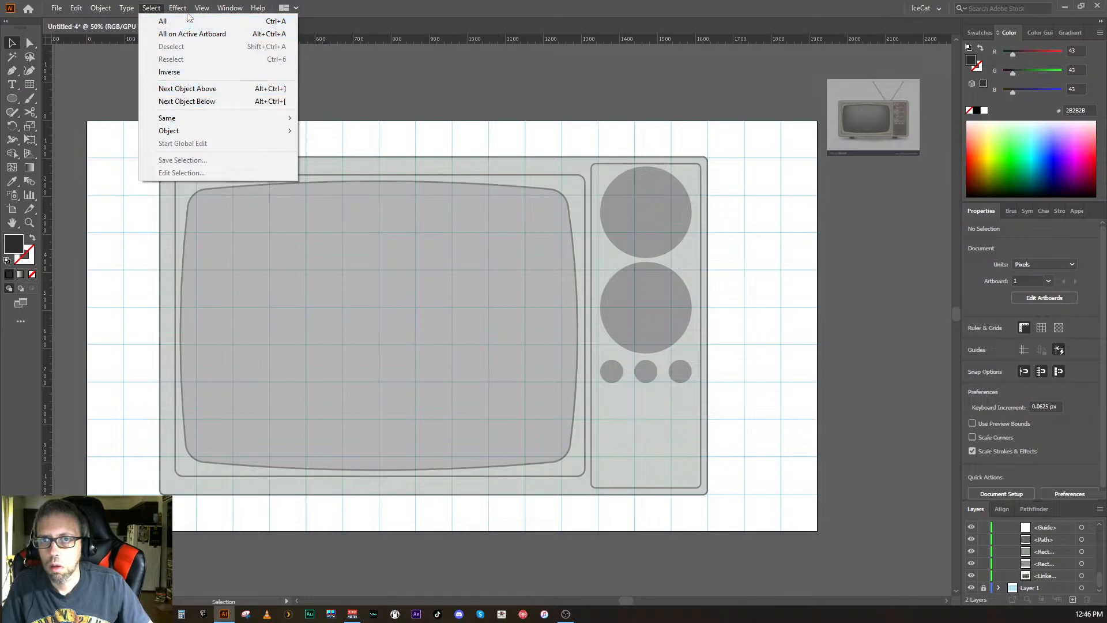
mouse_move(201, 8)
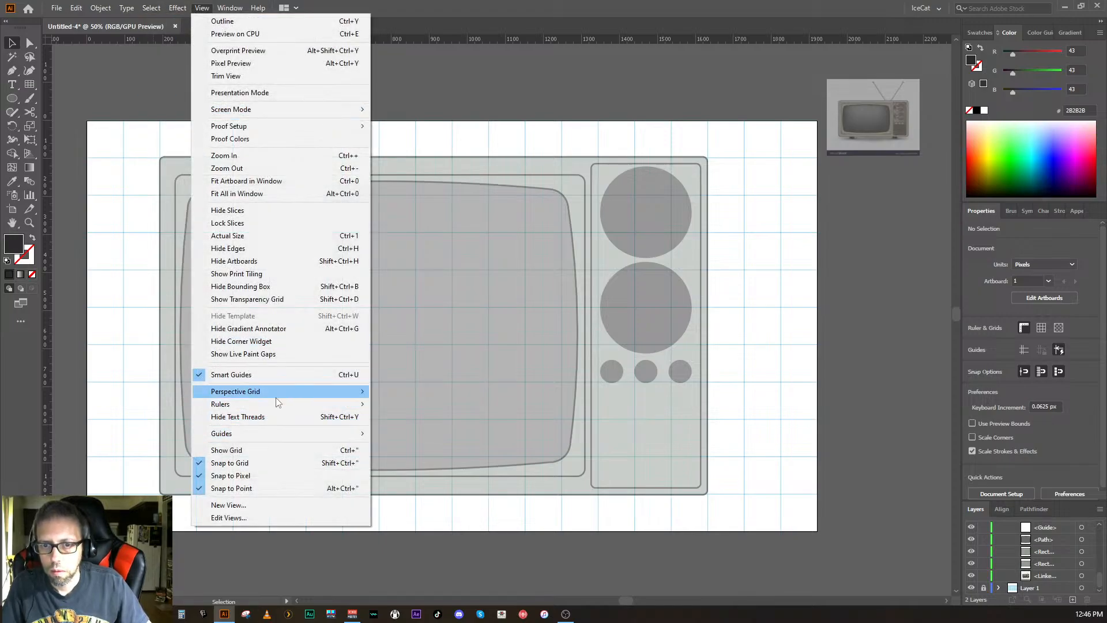
mouse_move(276, 406)
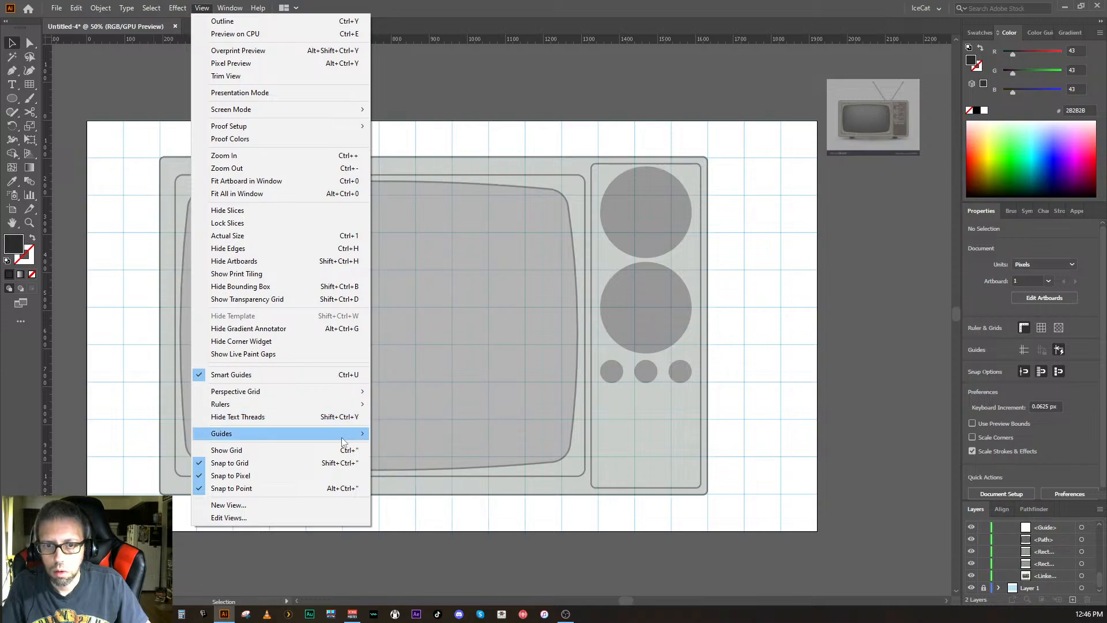
mouse_move(353, 434)
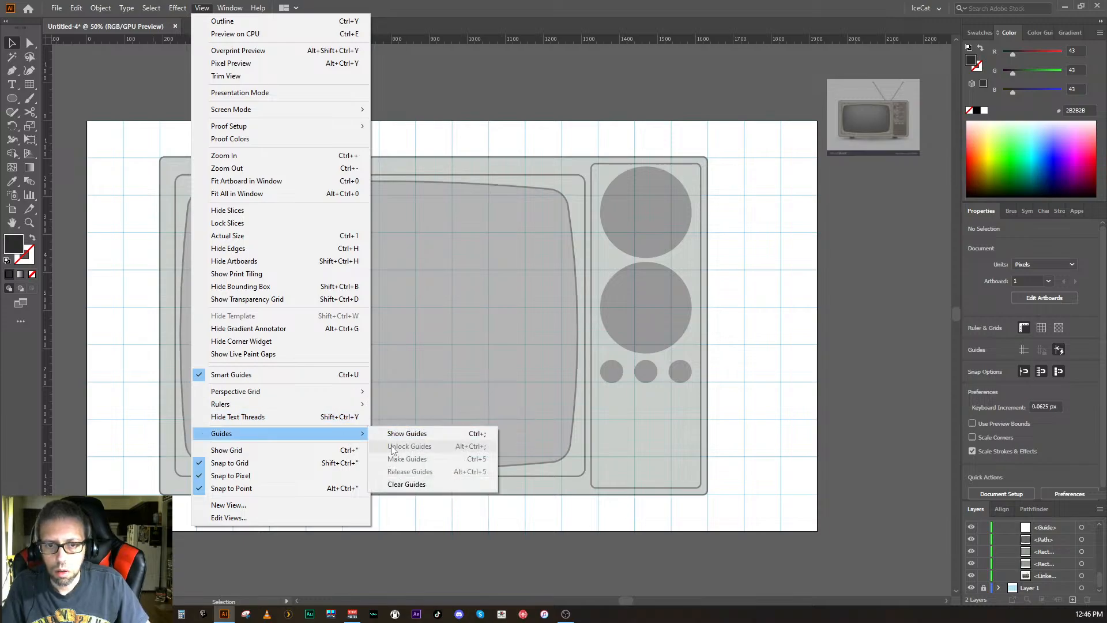
left_click(392, 435)
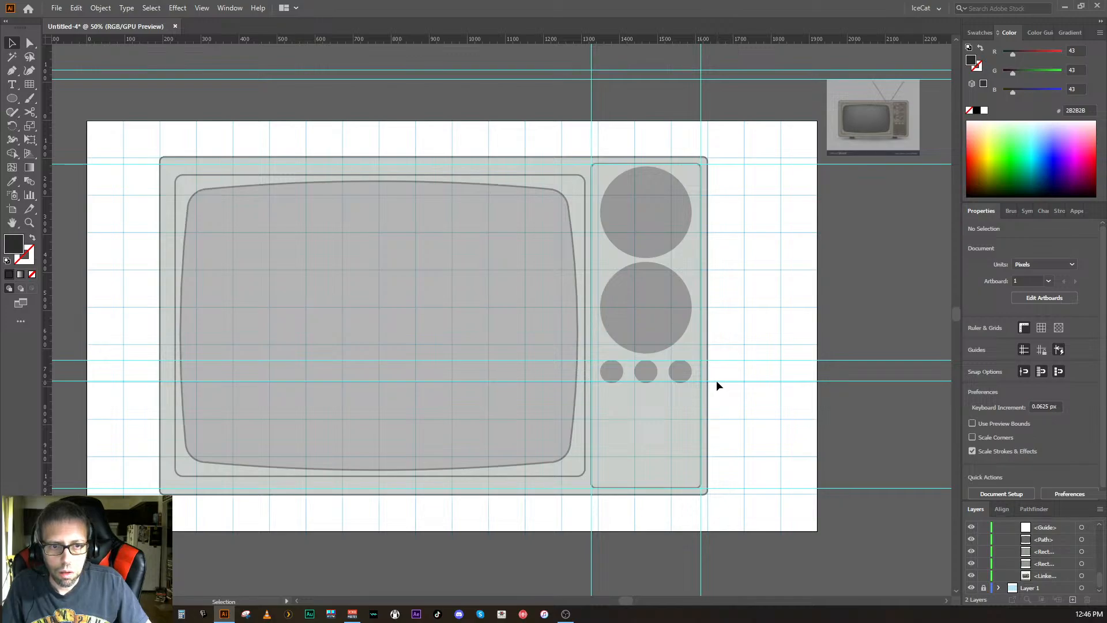
- Delete the two overlapping horizontal guides along the lower edge of the small circles
mouse_move(717, 381)
left_mouse_down()
mouse_move(711, 410)
mouse_move(711, 392)
left_mouse_up()
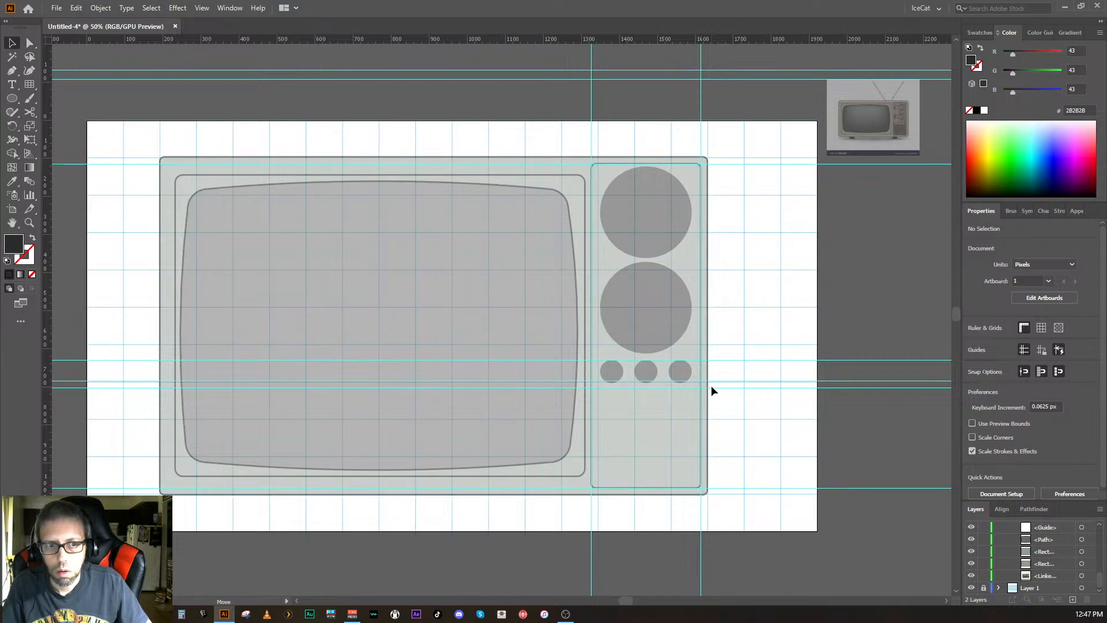
left_click_drag(711, 391, 707, 450)
key("Delete")
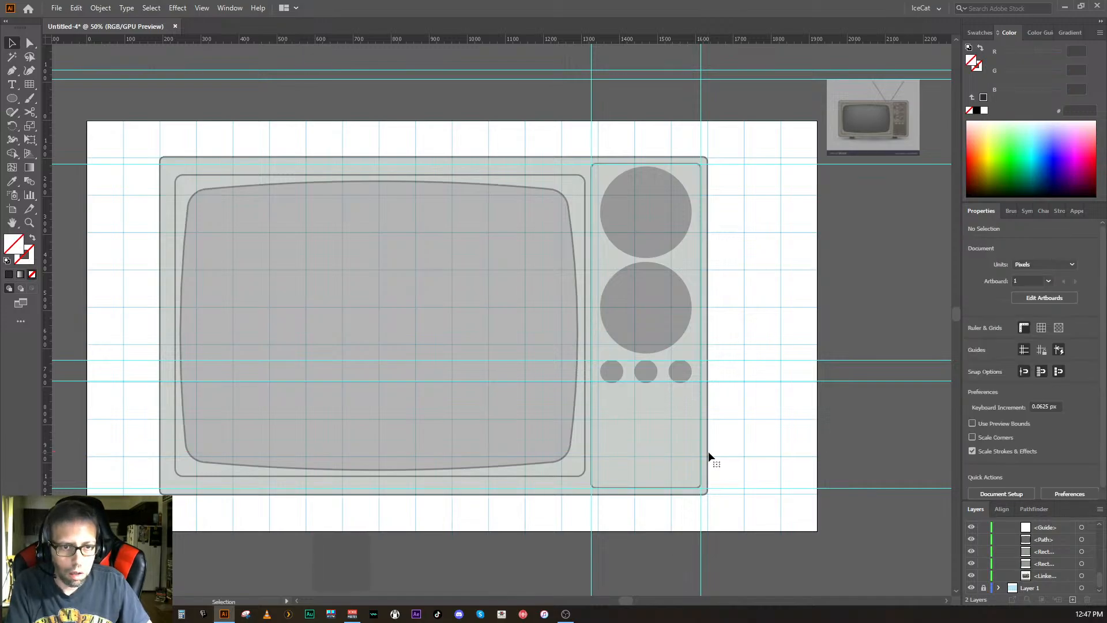
left_click(653, 381)
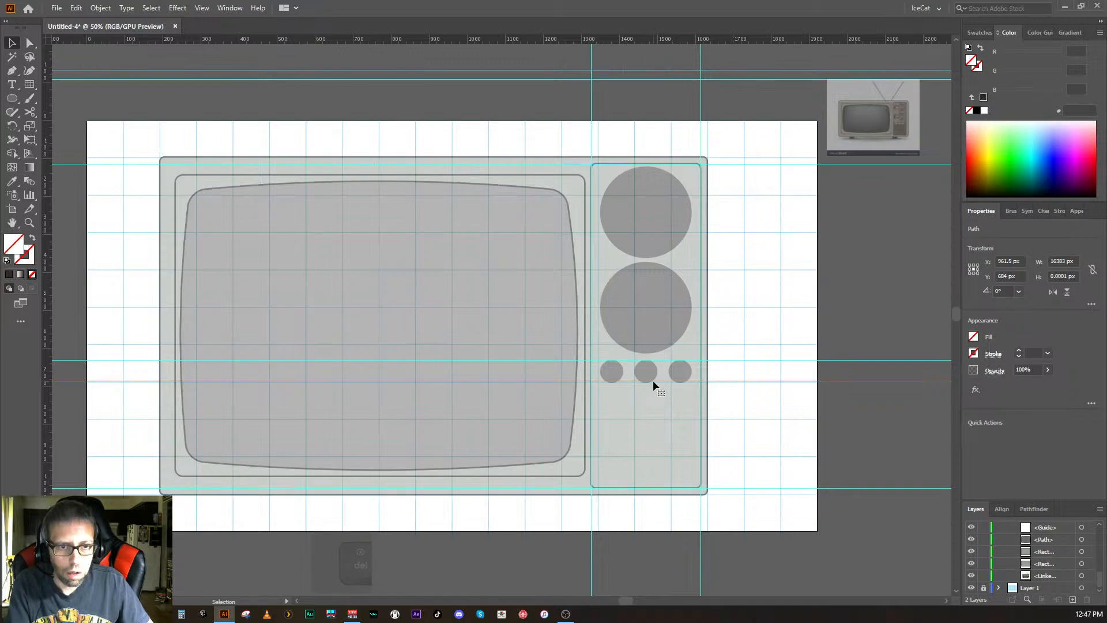
key("Delete")
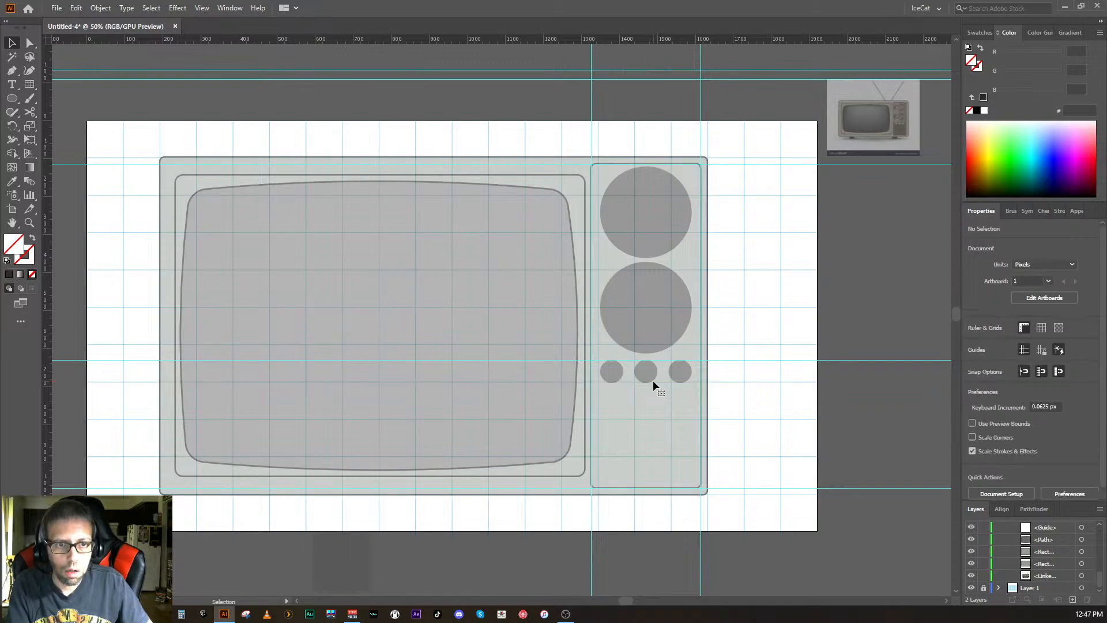
left_click(720, 359)
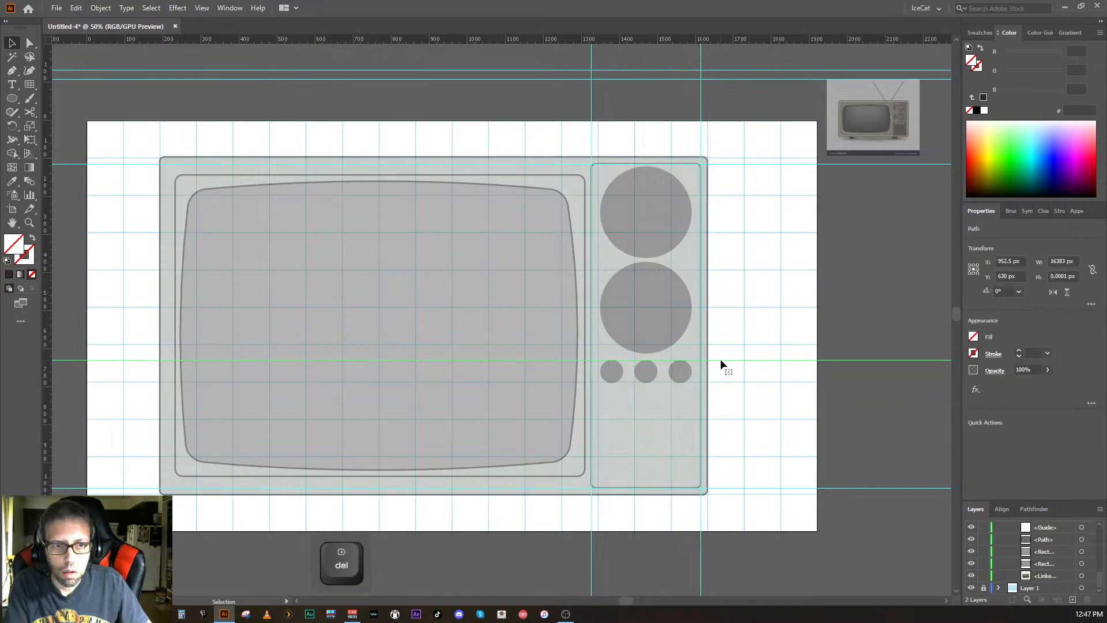
key("Up")
key("Down")
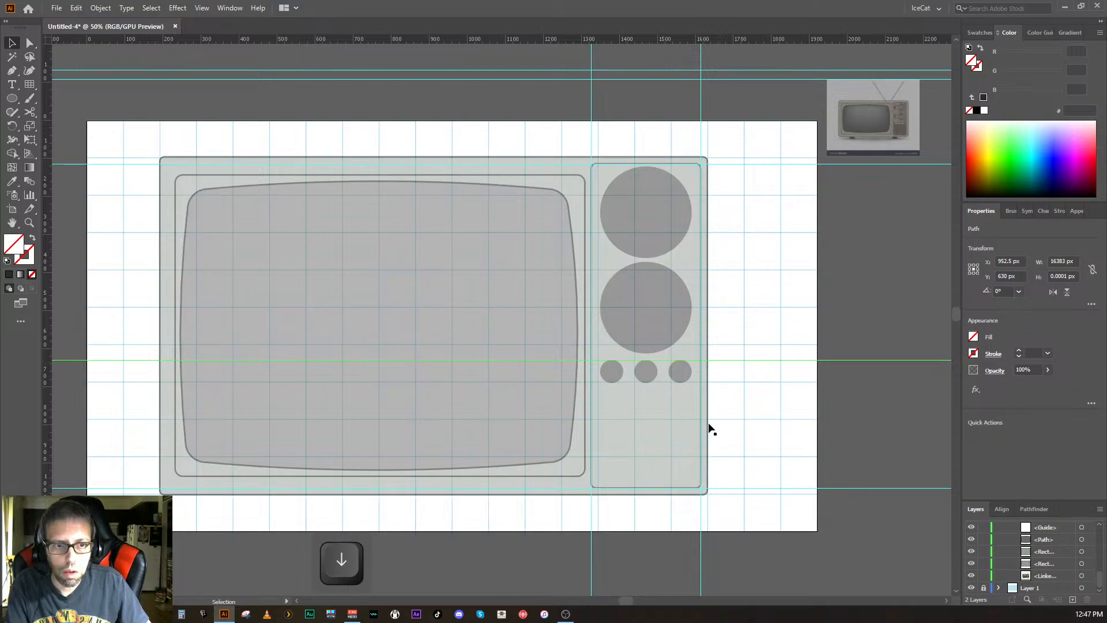
left_click(738, 559)
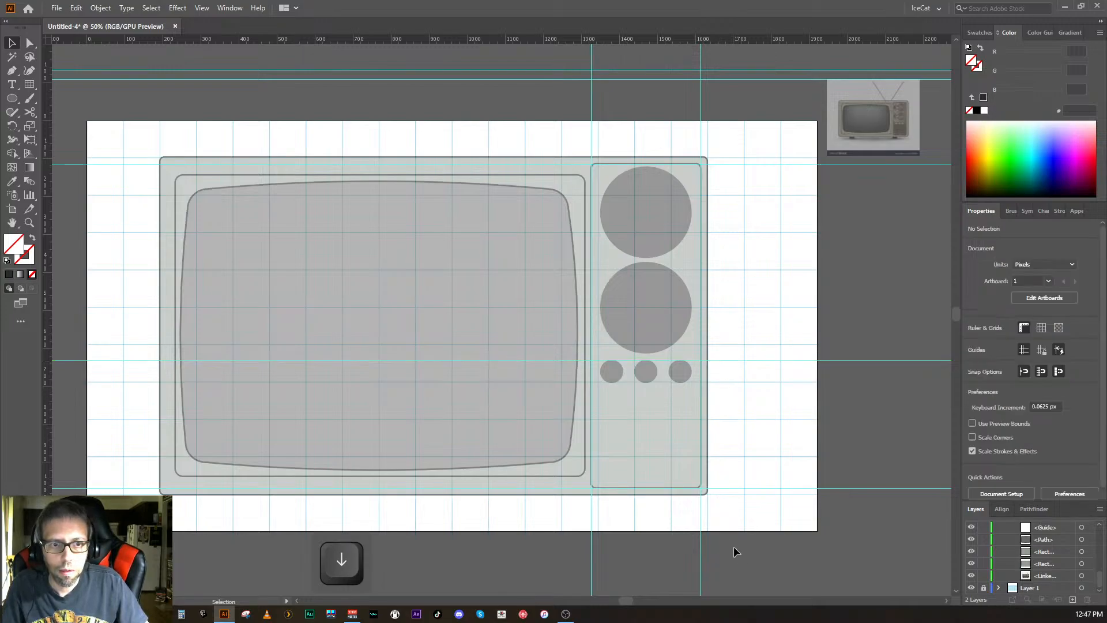
- Nudge the vertical guide on the control panel's left edge inward to X 1344 px, beside the dials
left_click(591, 553)
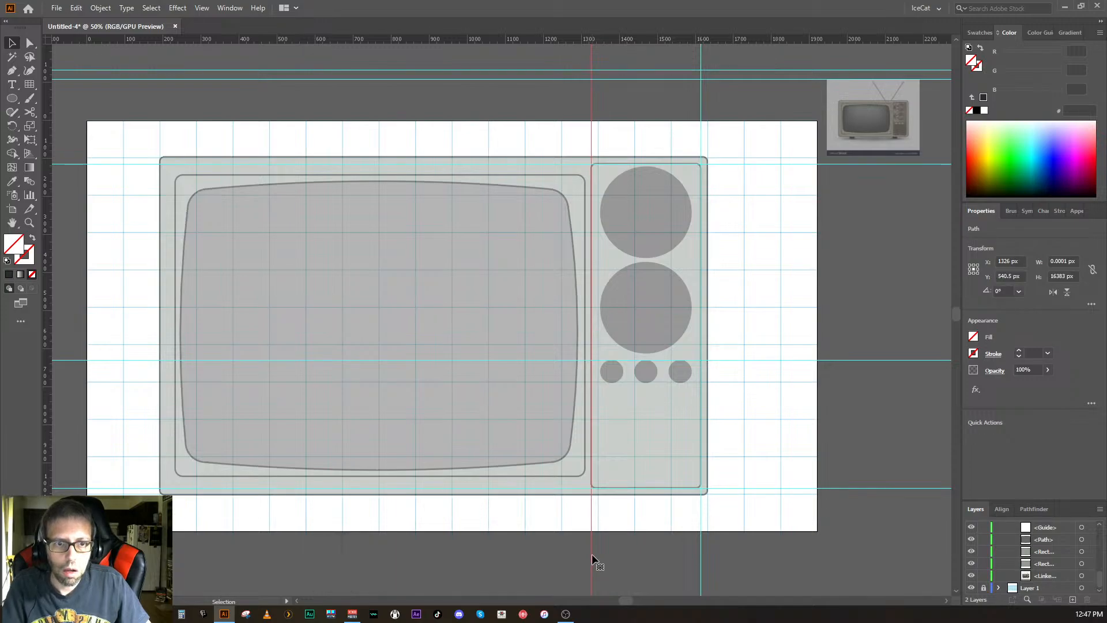
key("Right")
key("Right")
key("Right")
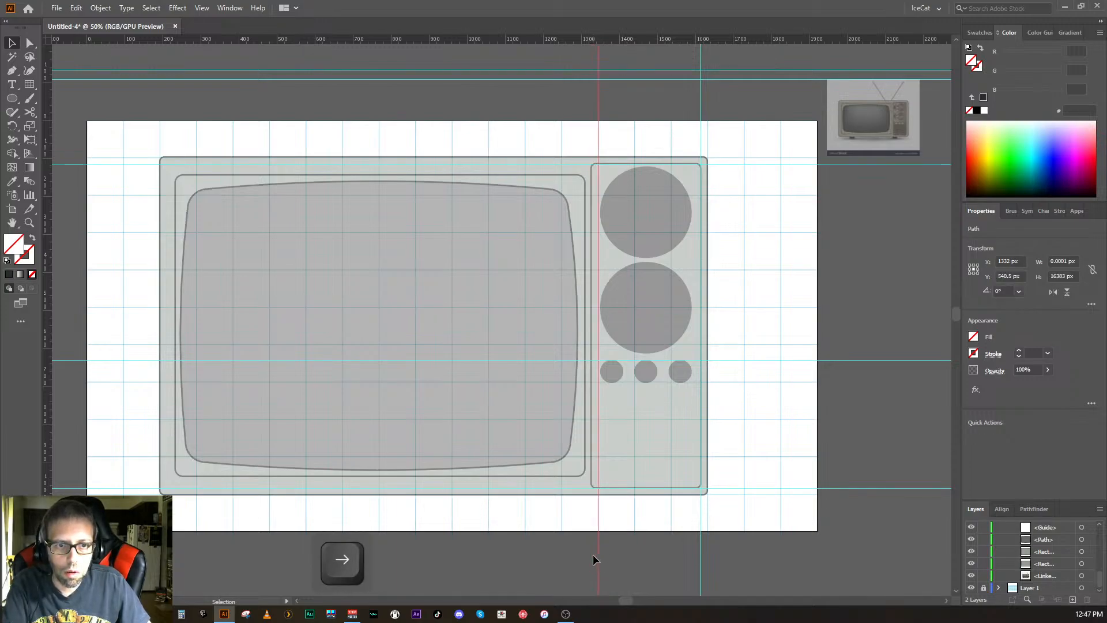
key("Left")
key("Right")
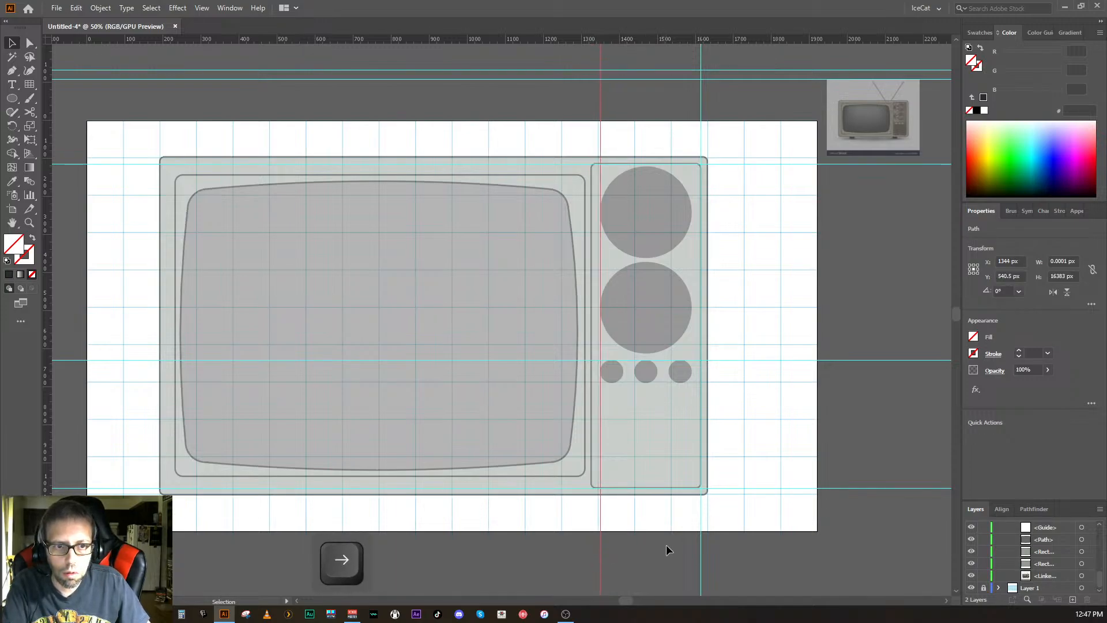
- Nudge the vertical guide on the control panel's right edge inward to X 1596 px, beside the dials
left_click(701, 562)
key("Left")
key("Left")
key("Left")
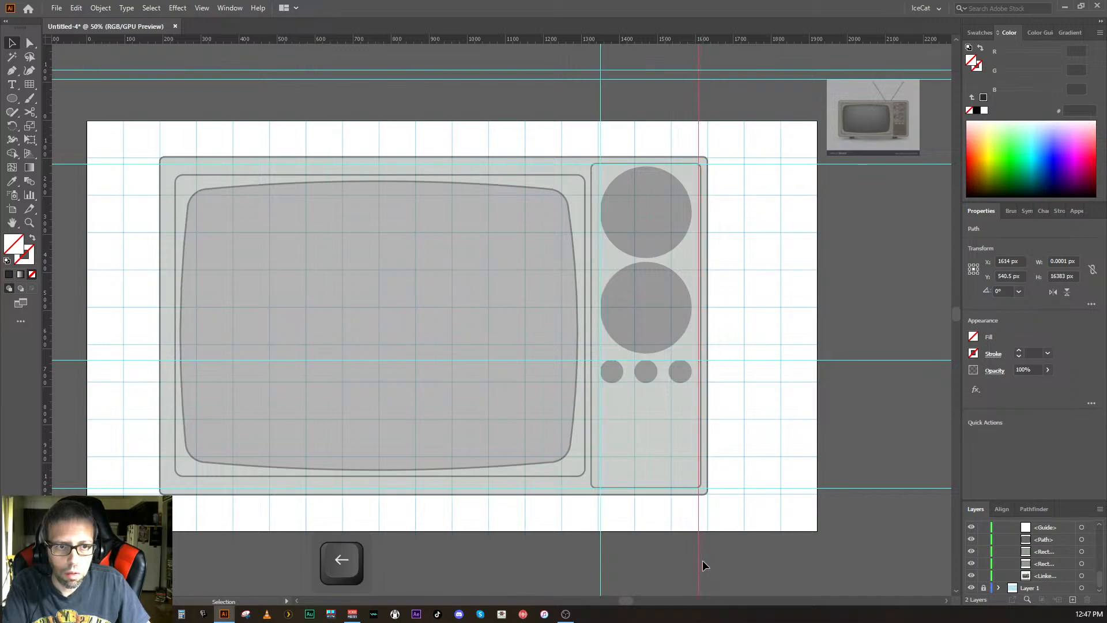
key("Left")
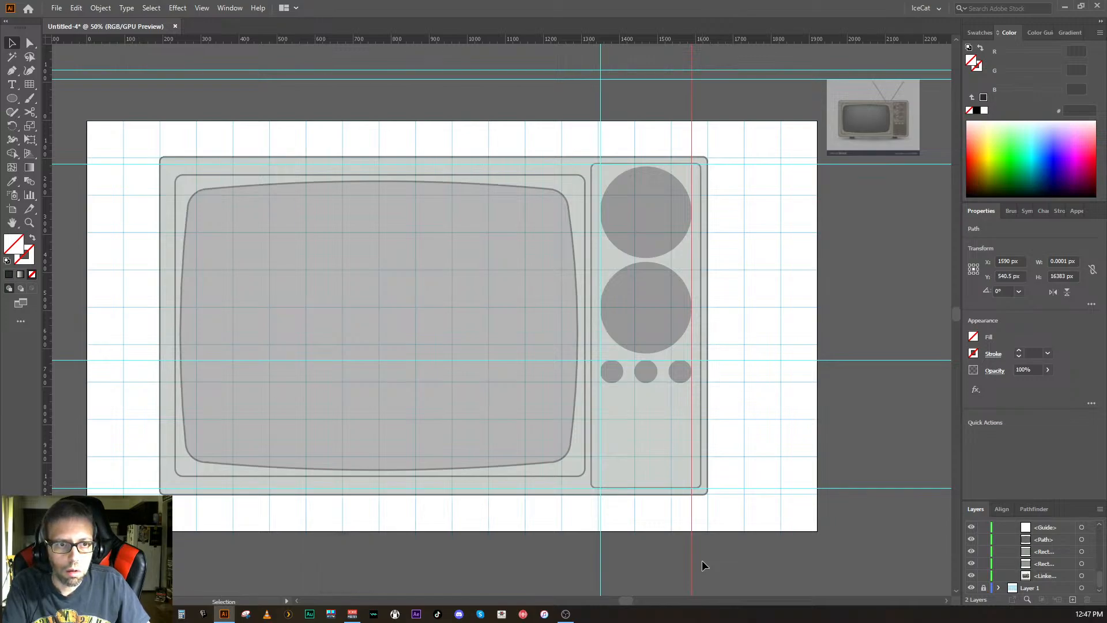
key("Right")
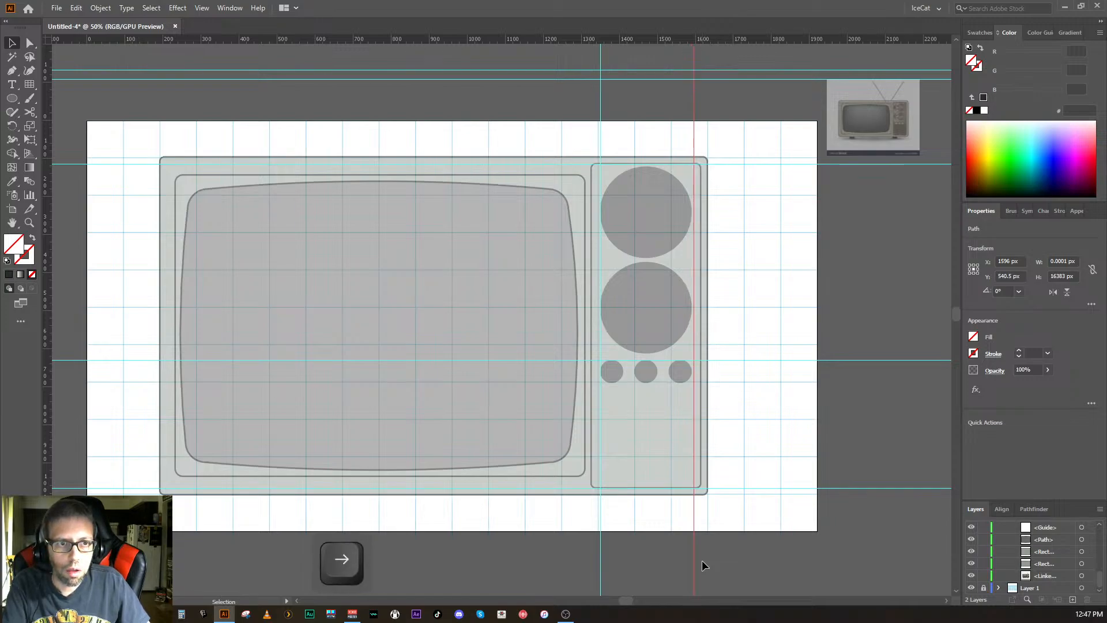
- Nudge the control panel's two vertical guides outward, the right one to X 1602 px and the left one to X 1338 px
key("Right")
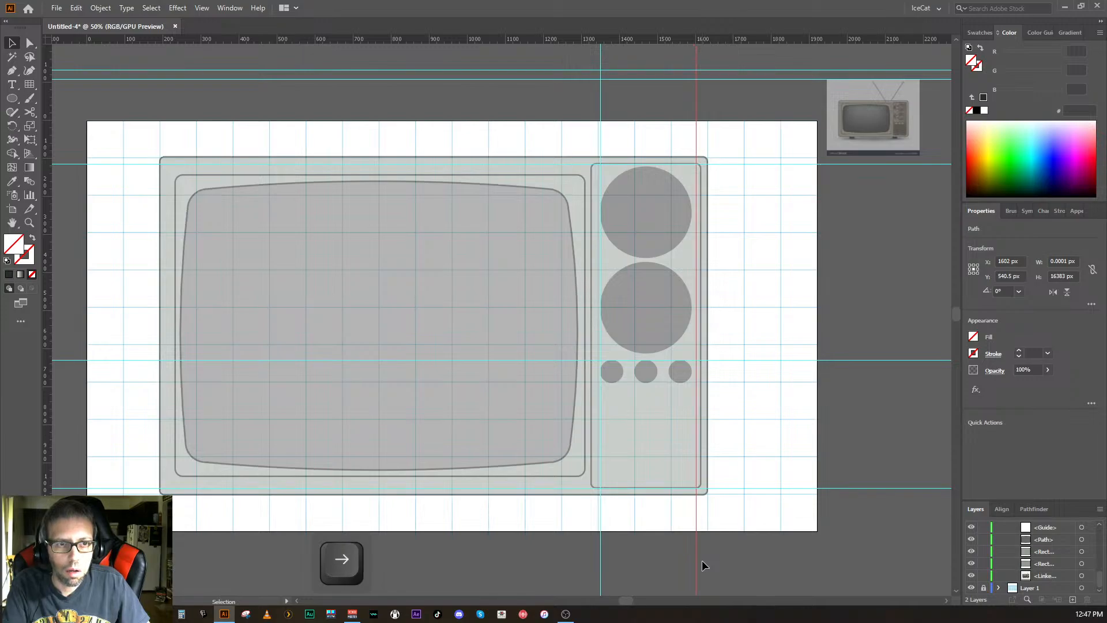
key("Left")
key("Right")
key("Left")
key("Left")
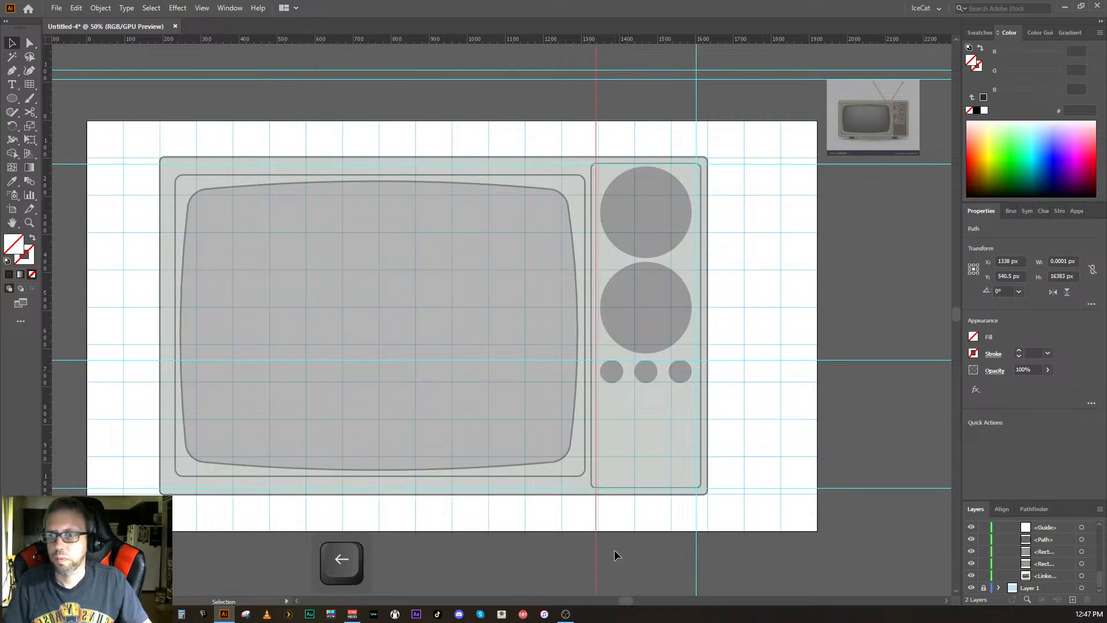
- Nudge the horizontal guide above the three small circles up to Y 624 px
left_click(679, 363)
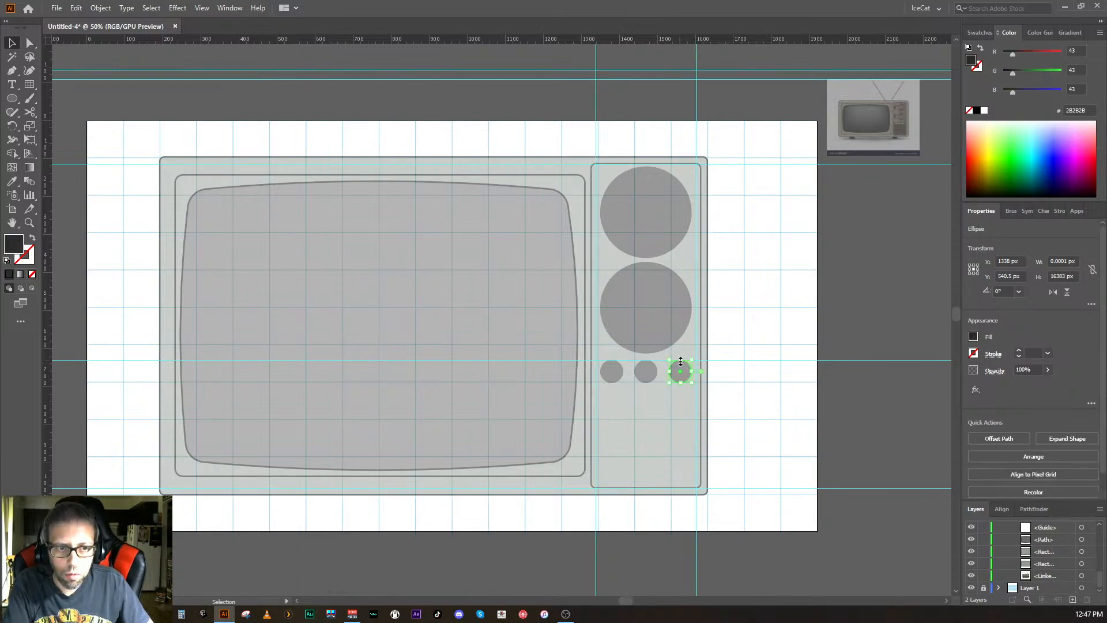
left_click(782, 393)
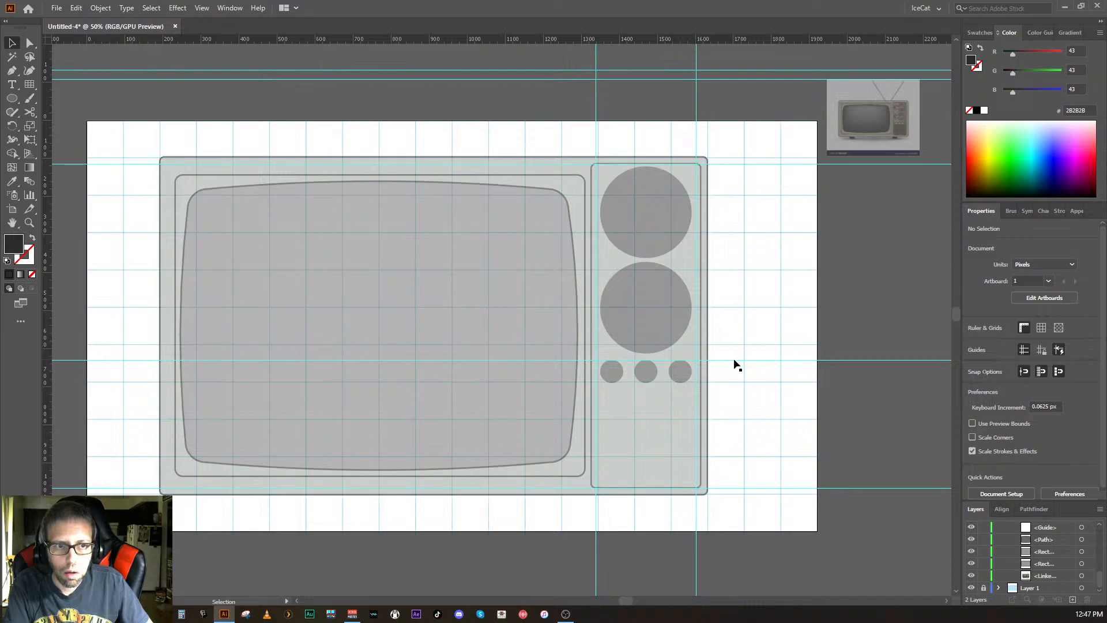
left_click(727, 359)
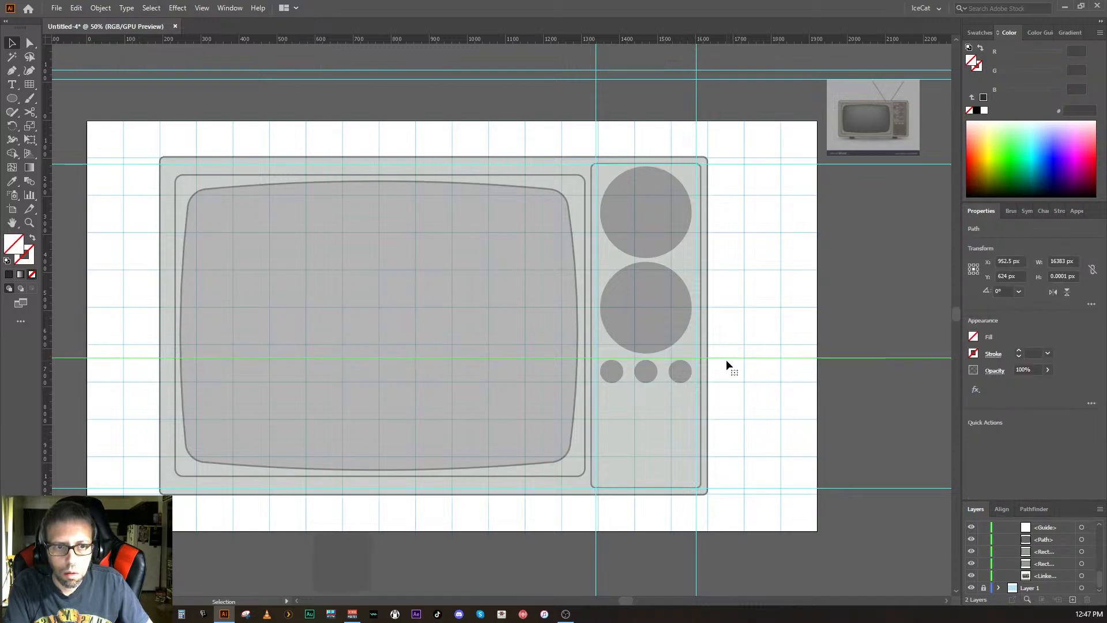
key("Up")
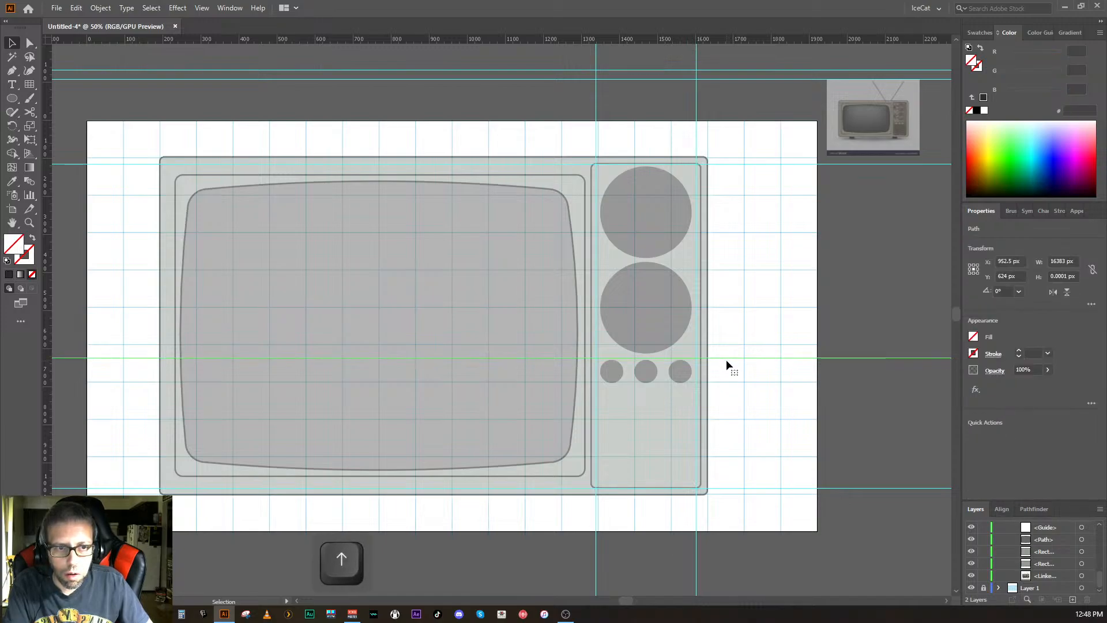
key("Down")
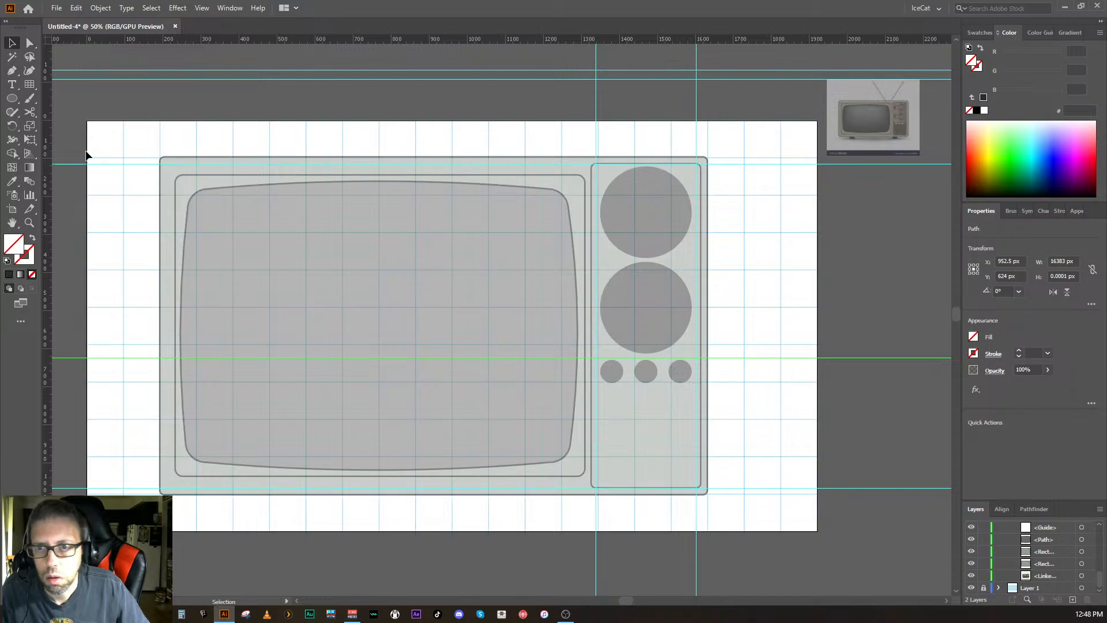
- Draw a 264 x 342 px rounded rectangle between the guides, covering the lower control panel from above the small circles
left_click(13, 99)
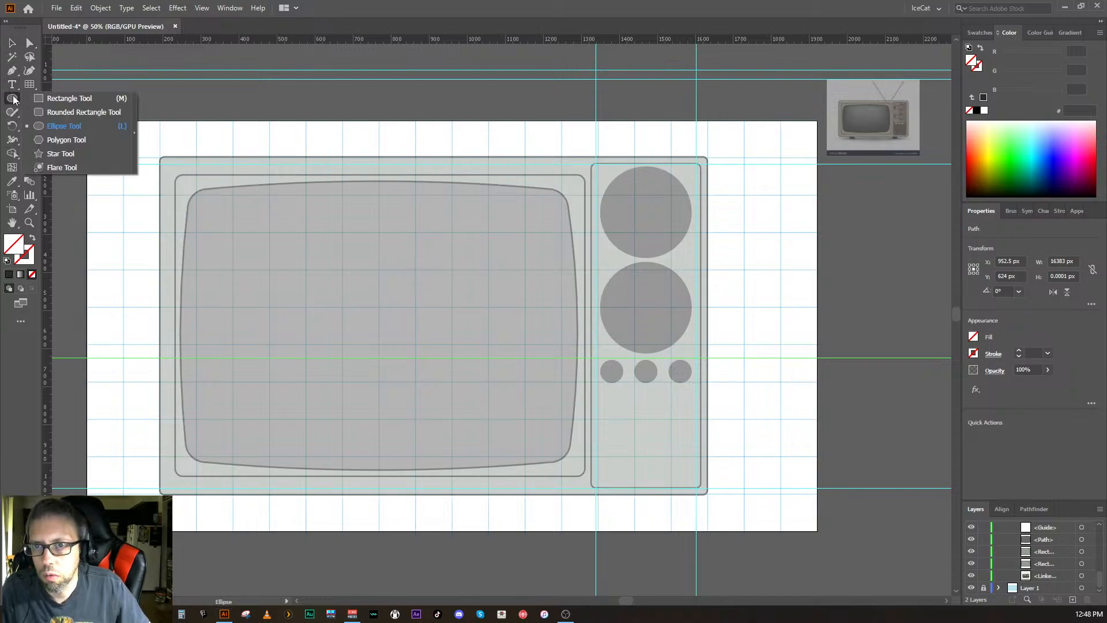
left_click(51, 112)
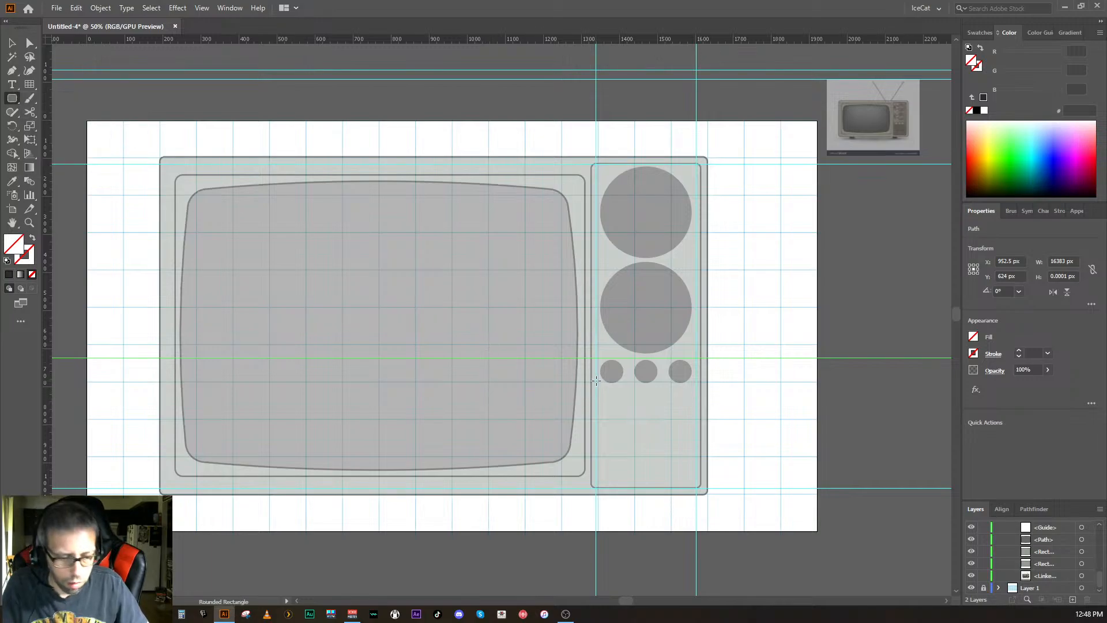
key("ctrl+=")
key("ctrl+=")
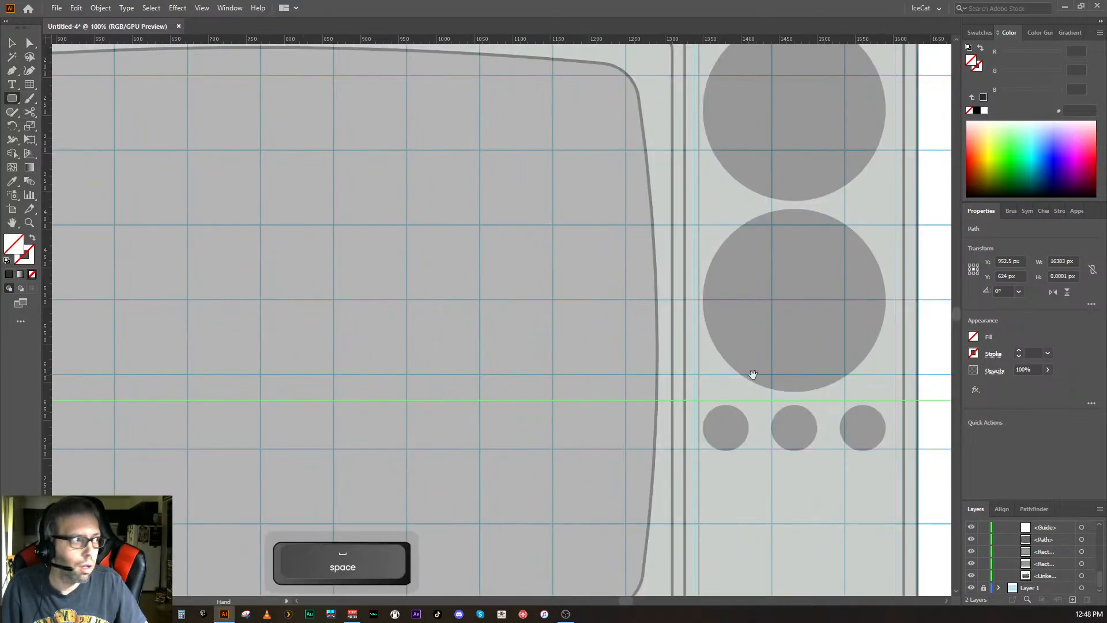
left_click_drag(749, 373, 411, 168)
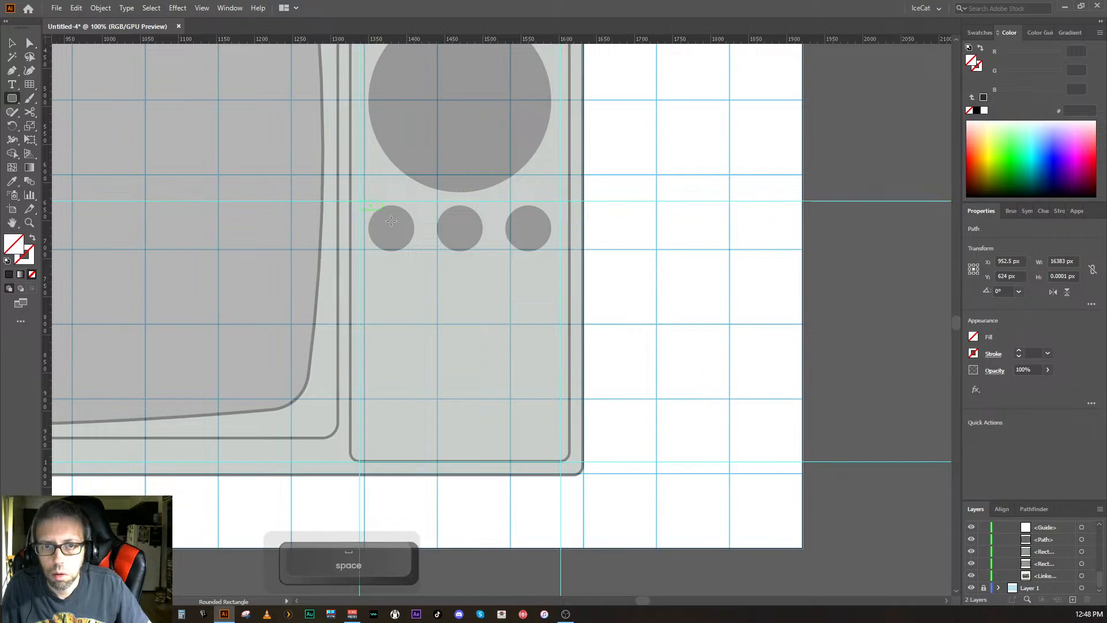
left_click_drag(359, 201, 561, 460)
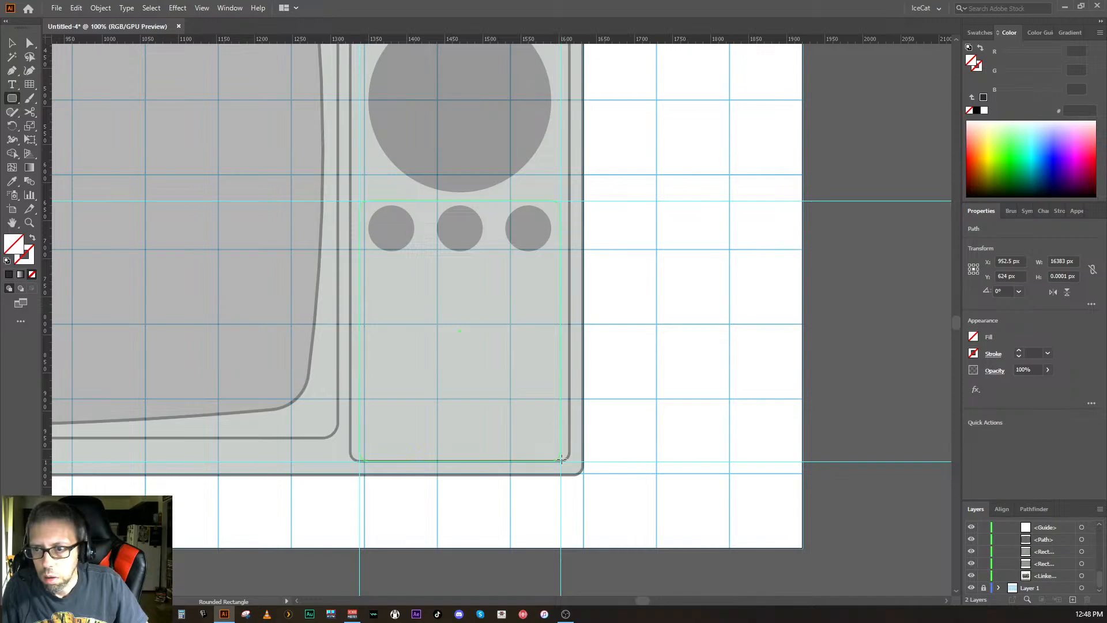
left_click_drag(561, 459, 561, 461)
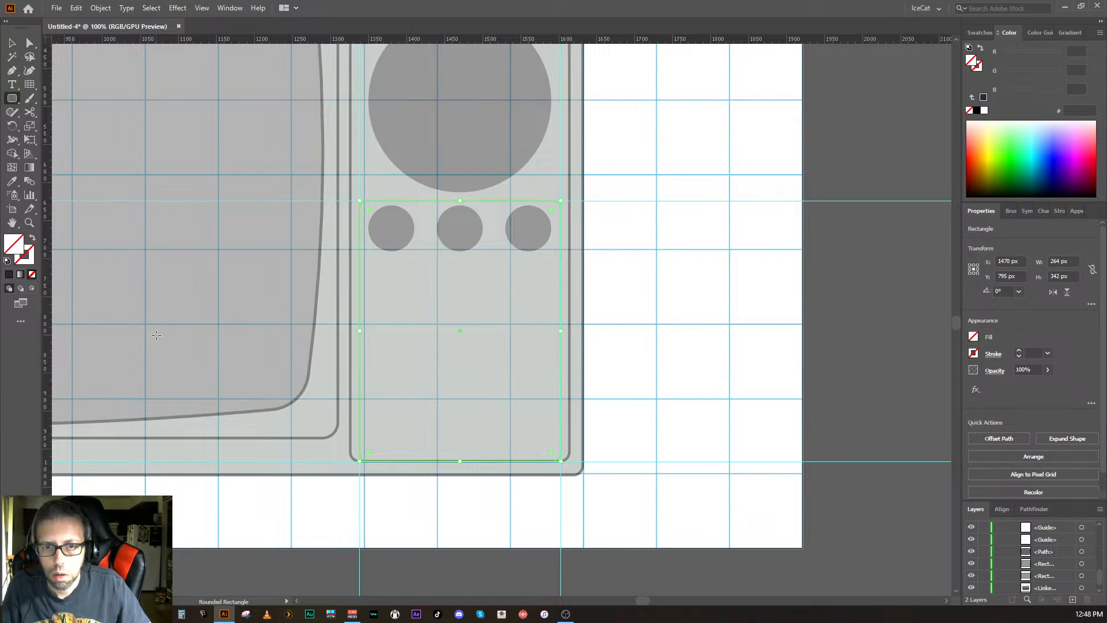
- Fill the new rounded rectangle with near-black 0C0C0C
double_click(16, 252)
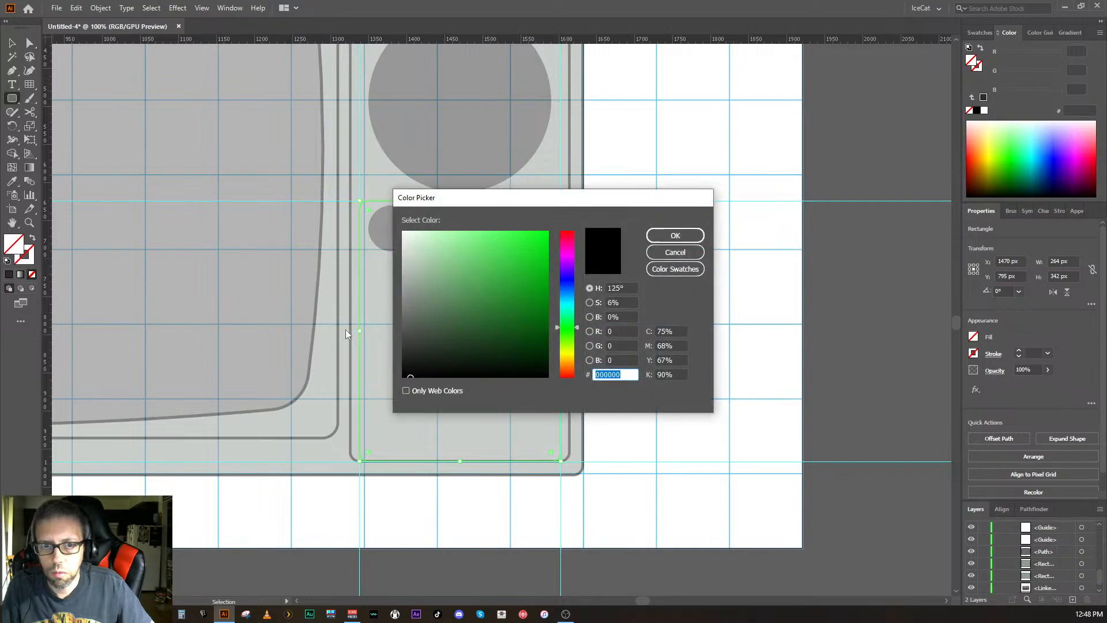
left_click(406, 345)
left_click_drag(406, 345, 397, 340)
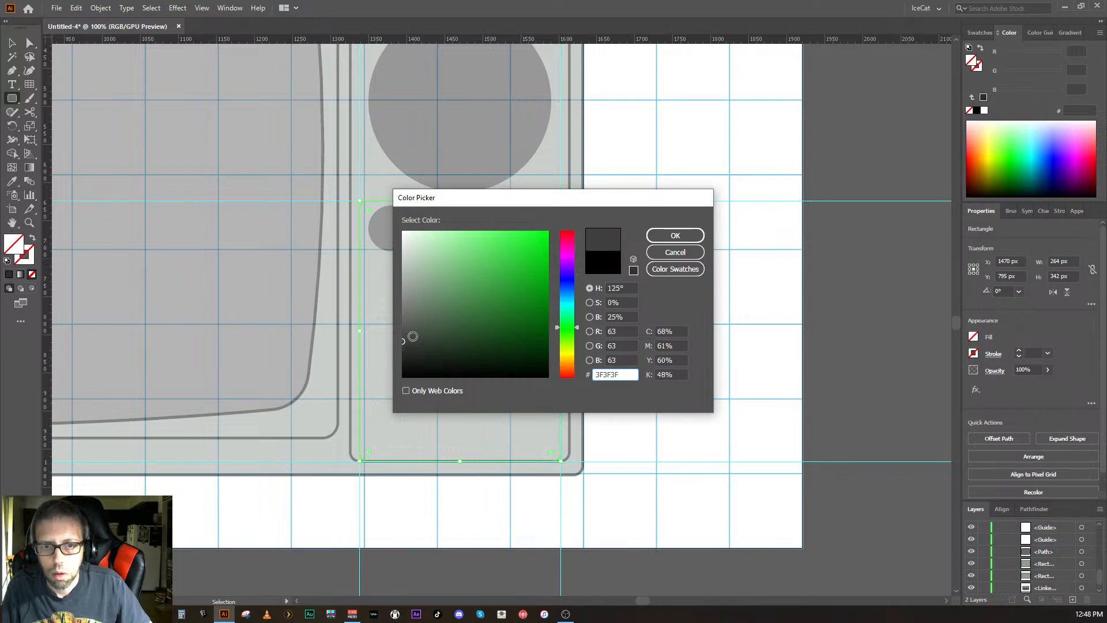
left_click_drag(403, 348, 402, 355)
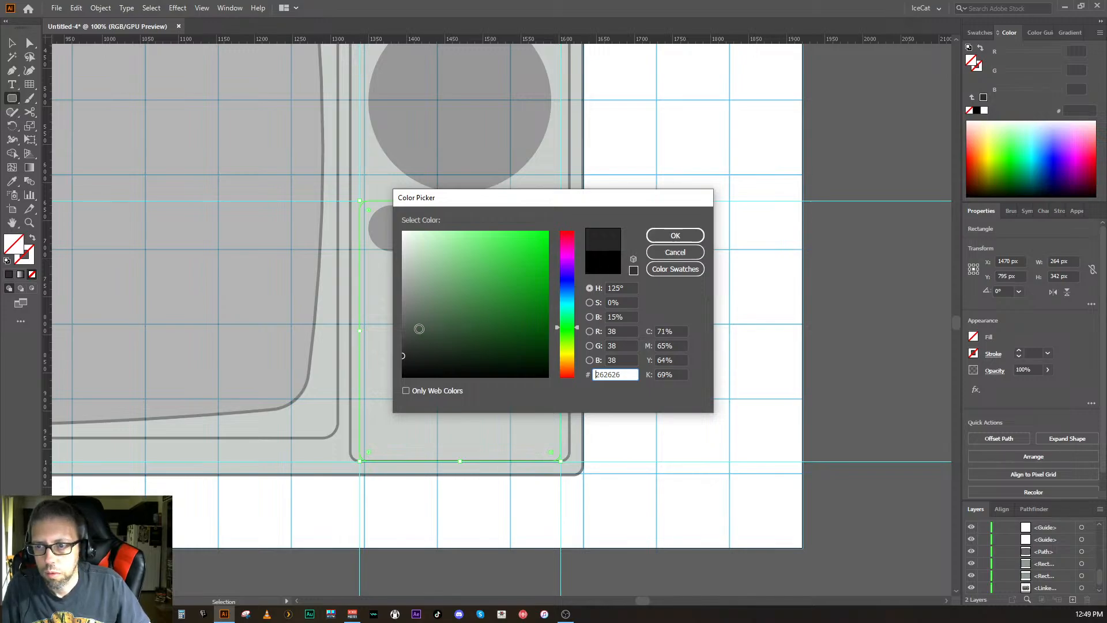
left_click(401, 364)
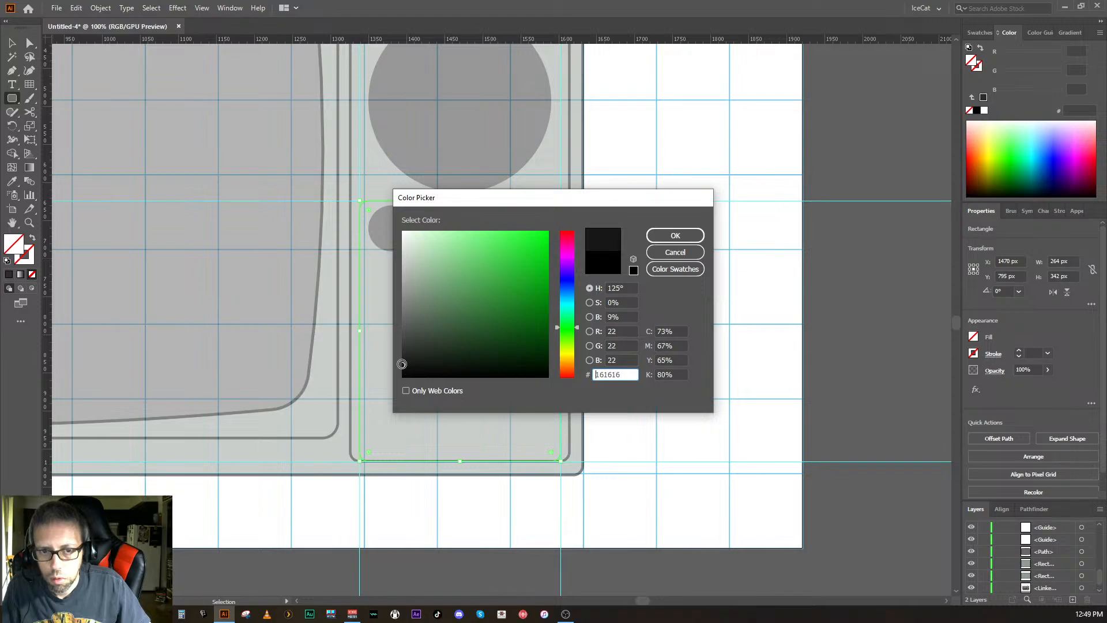
left_click_drag(402, 363, 402, 370)
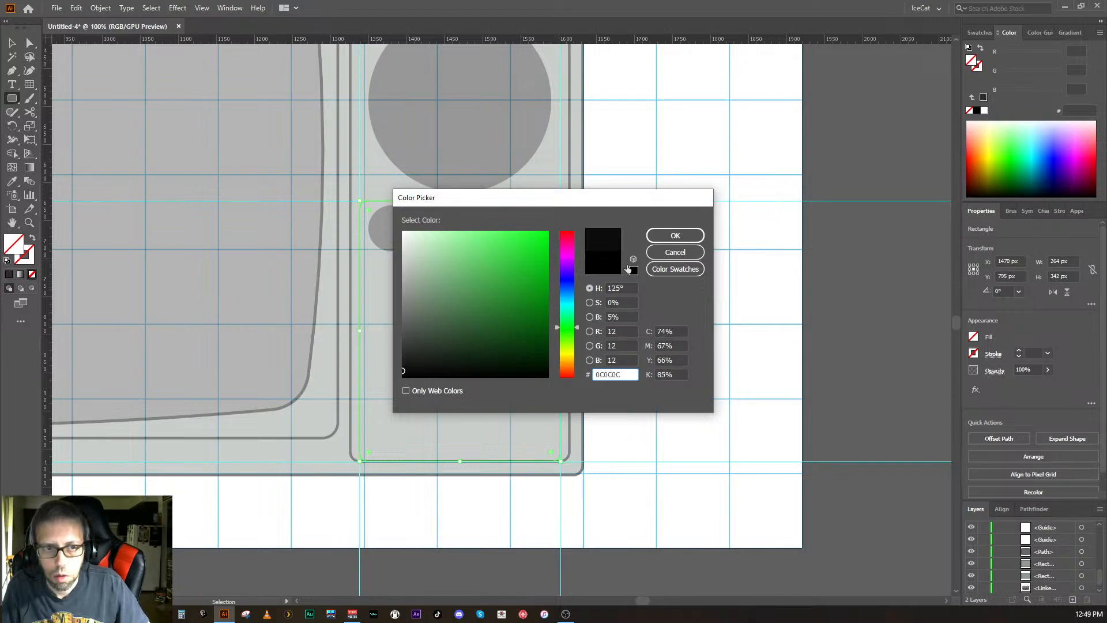
left_click(662, 237)
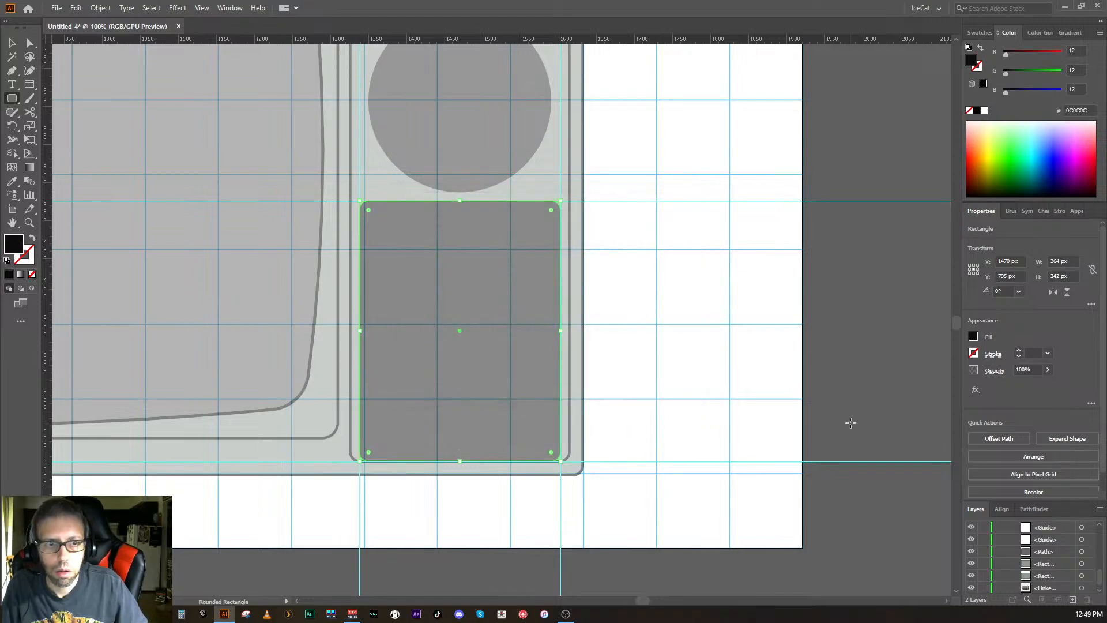
- Enlarge the Layers panel in width and height so full object names and more rows fit
scroll(1038, 552, "down", 1)
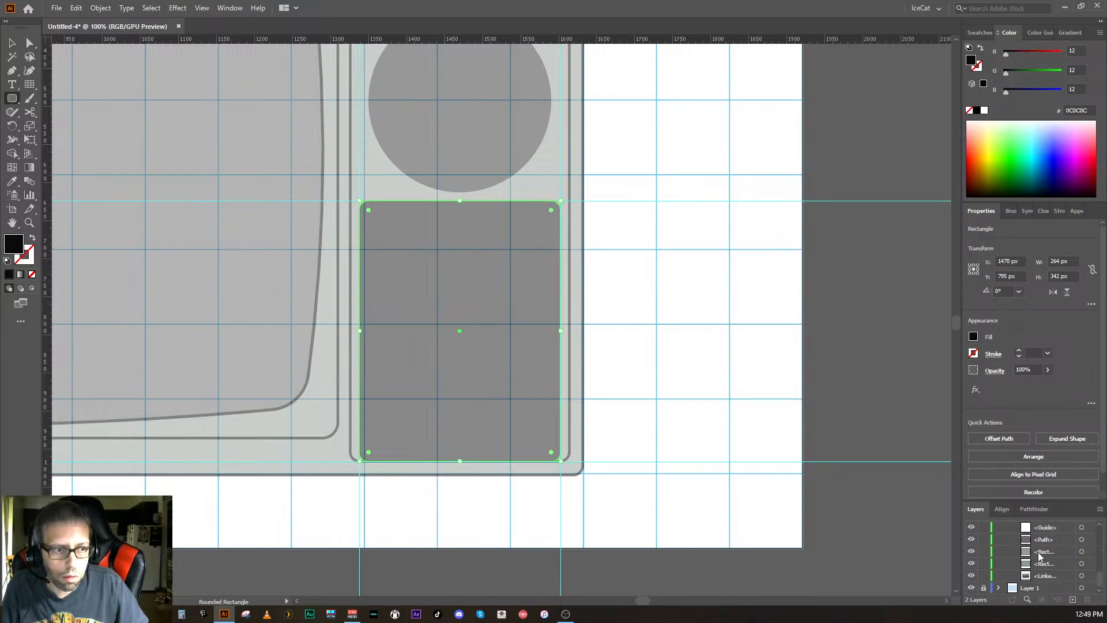
scroll(1047, 543, "up", 4)
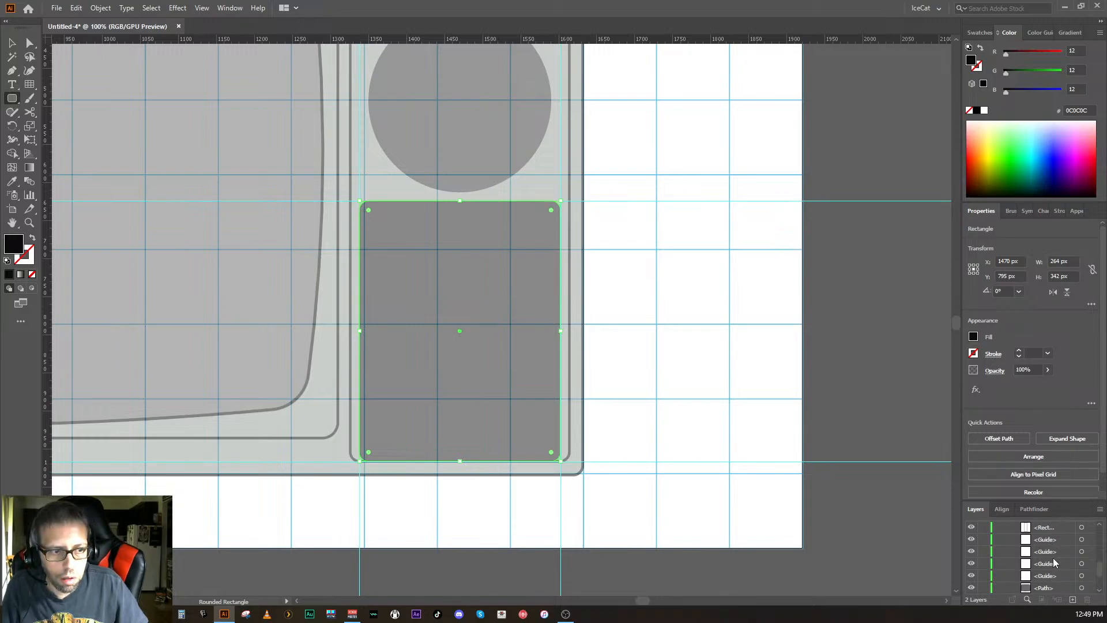
scroll(1047, 568, "down", 4)
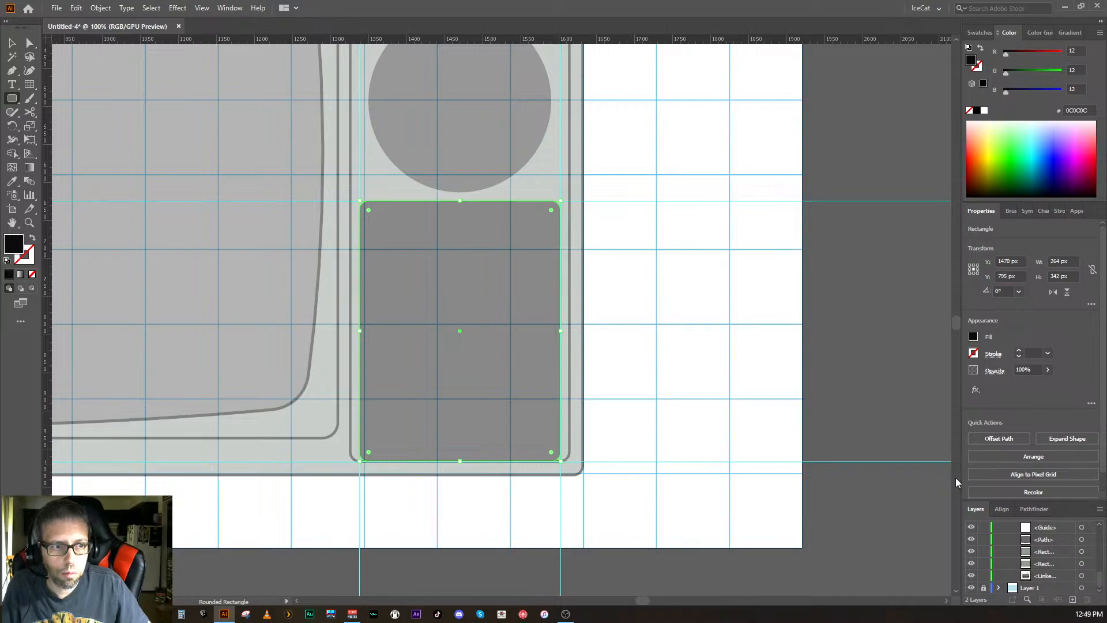
scroll(960, 481, "down", 10)
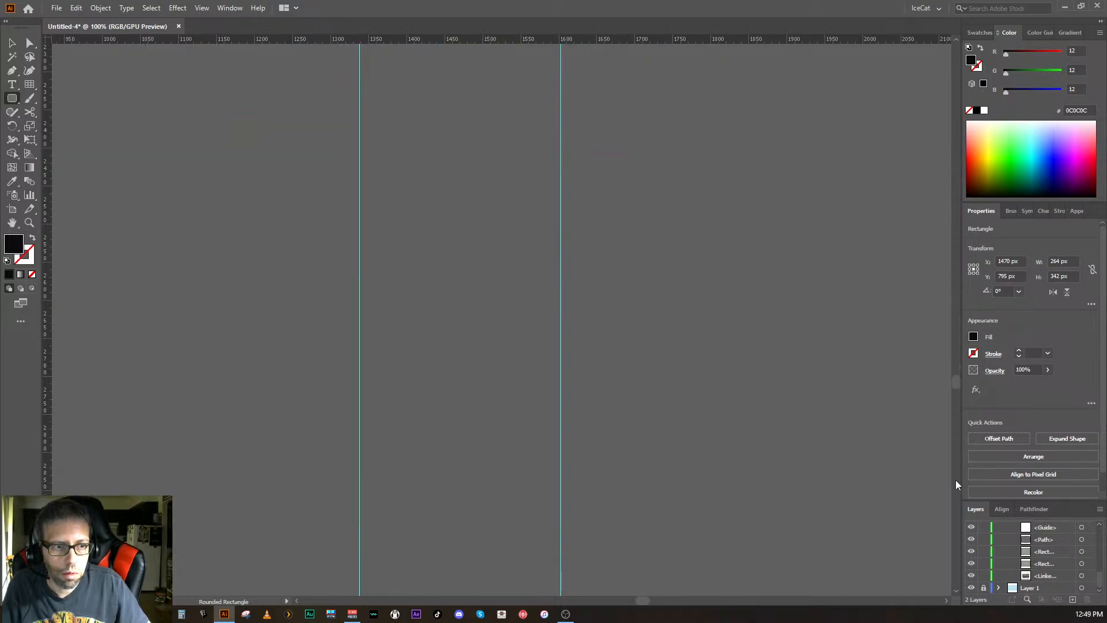
scroll(955, 479, "up", 5)
scroll(957, 473, "up", 4)
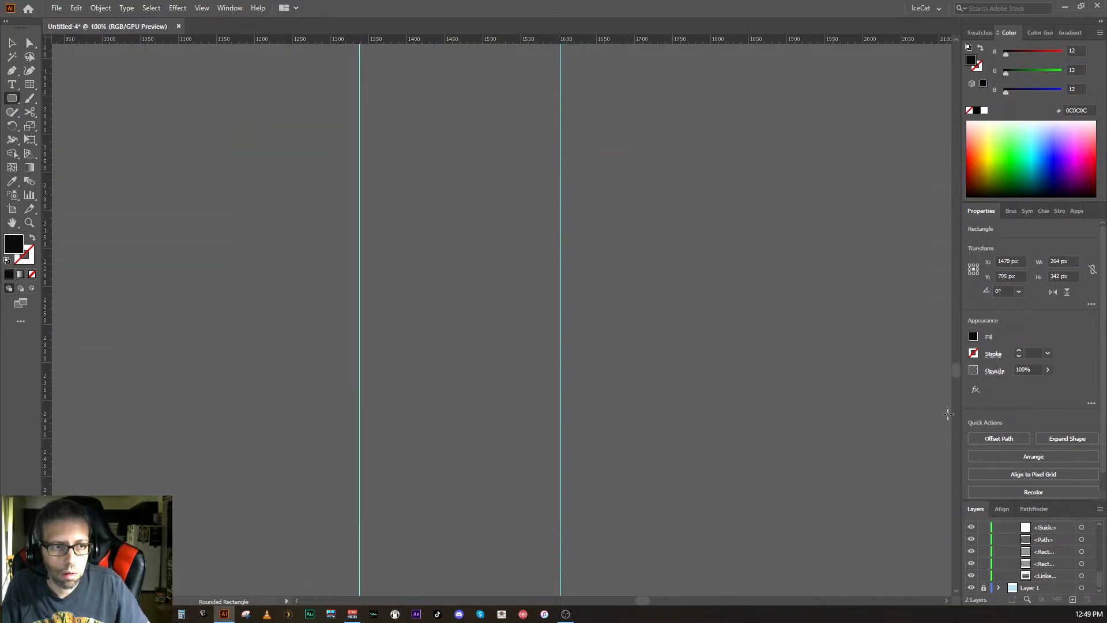
left_click_drag(954, 367, 955, 324)
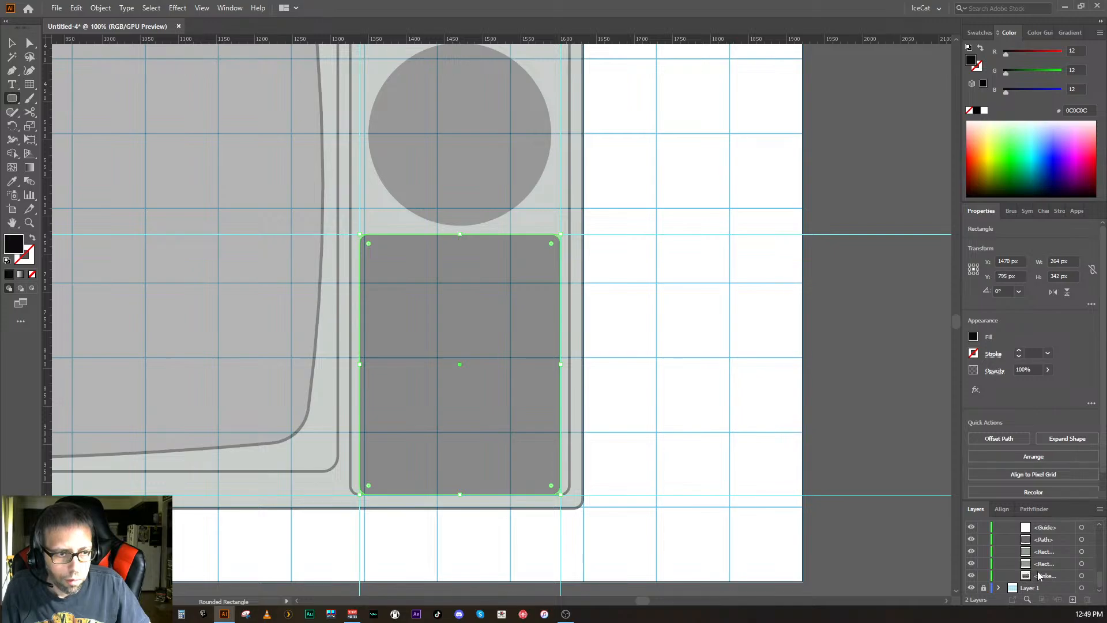
scroll(1064, 550, "up", 5)
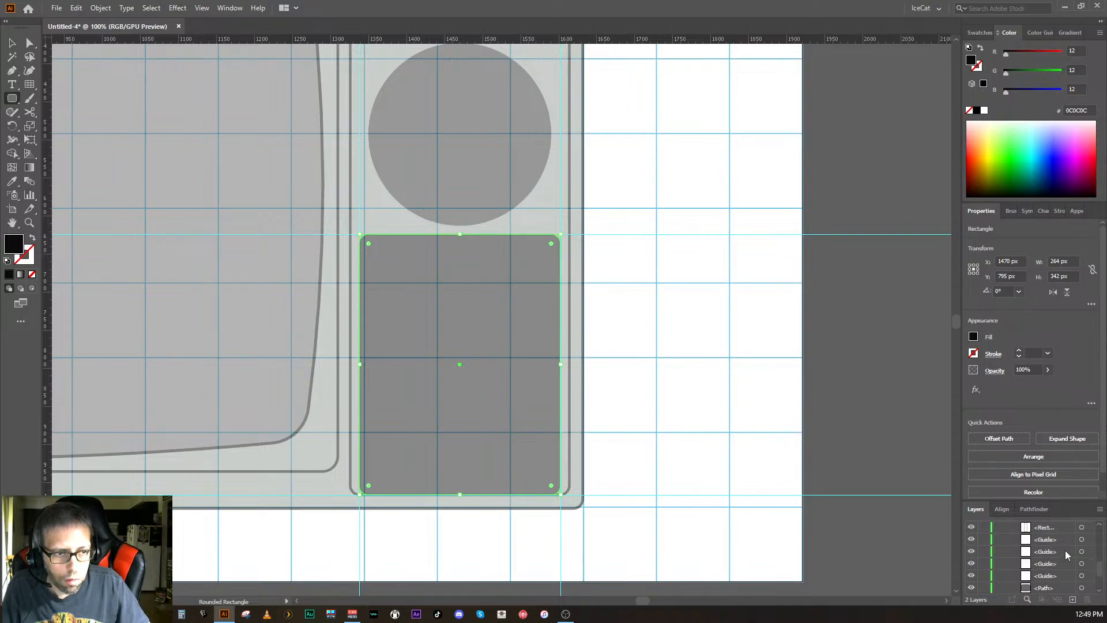
scroll(1065, 550, "up", 2)
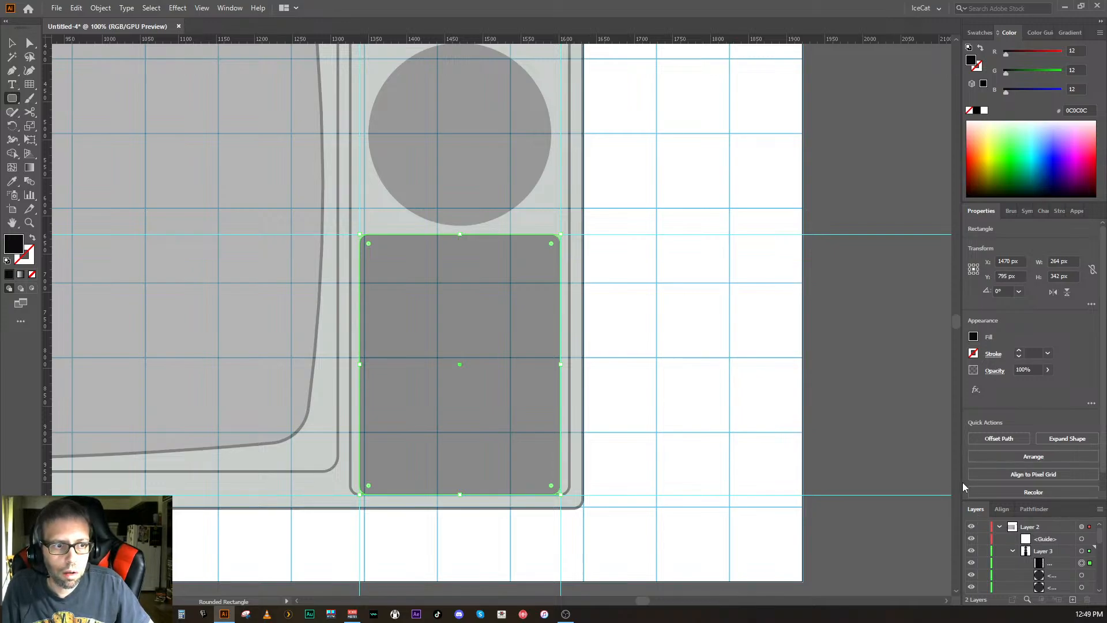
left_click_drag(962, 482, 665, 464)
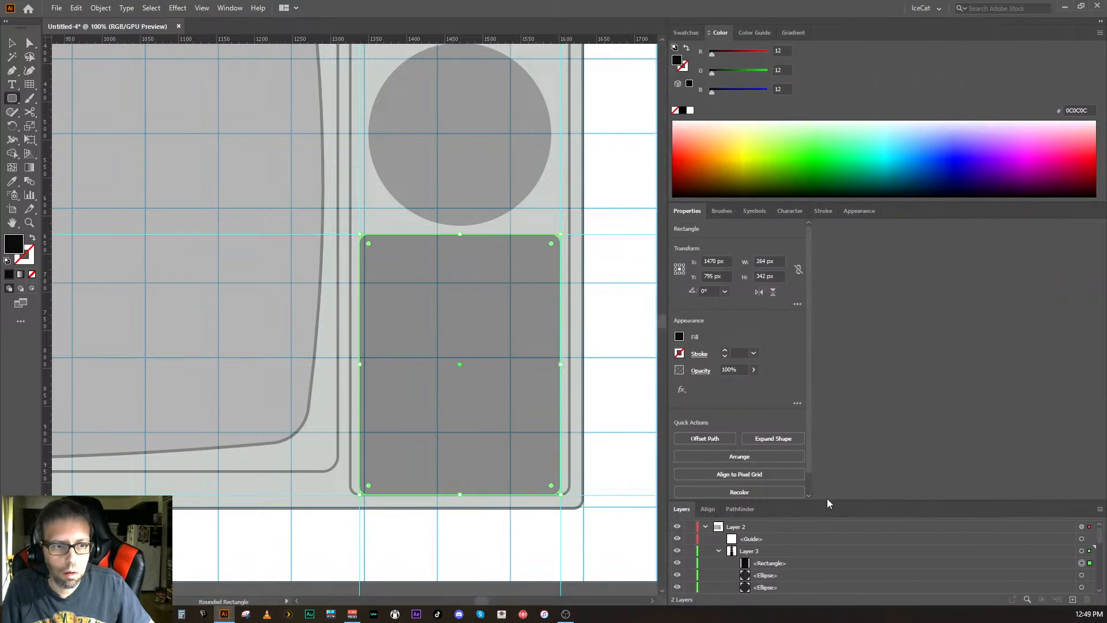
left_click_drag(832, 500, 834, 237)
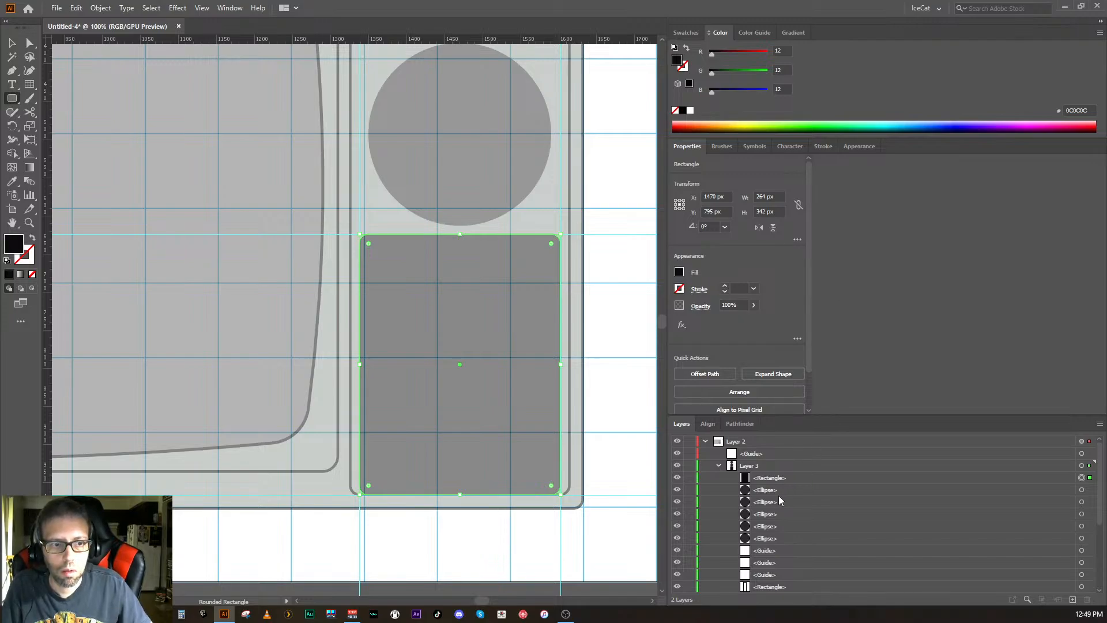
- Rename the Layer 3 sublayer to Controls
left_click(760, 478)
left_click(749, 466)
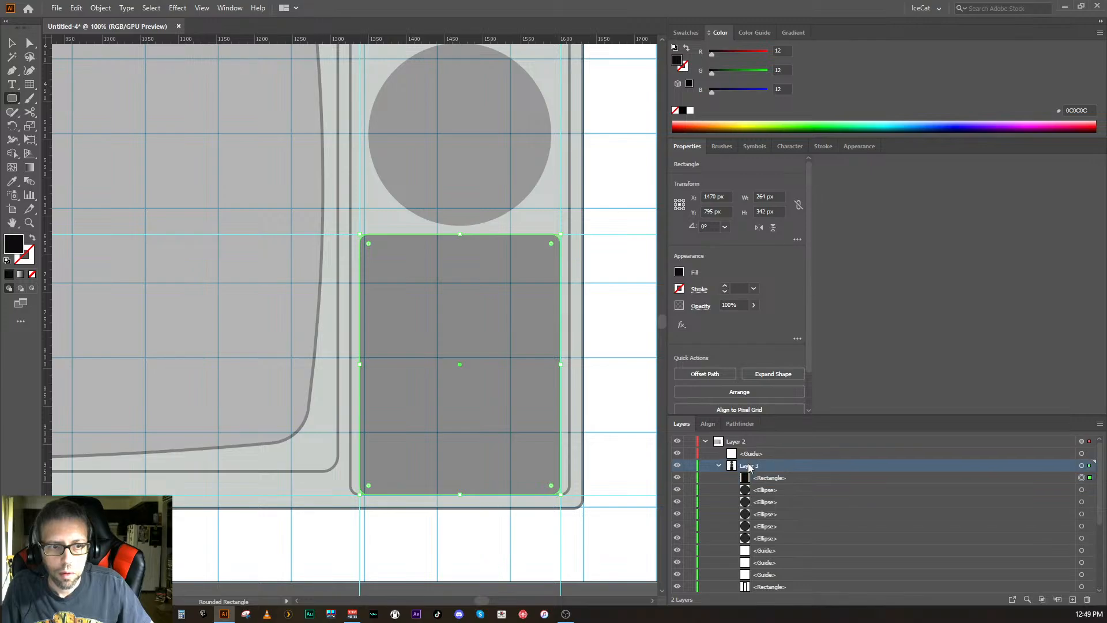
double_click(748, 465)
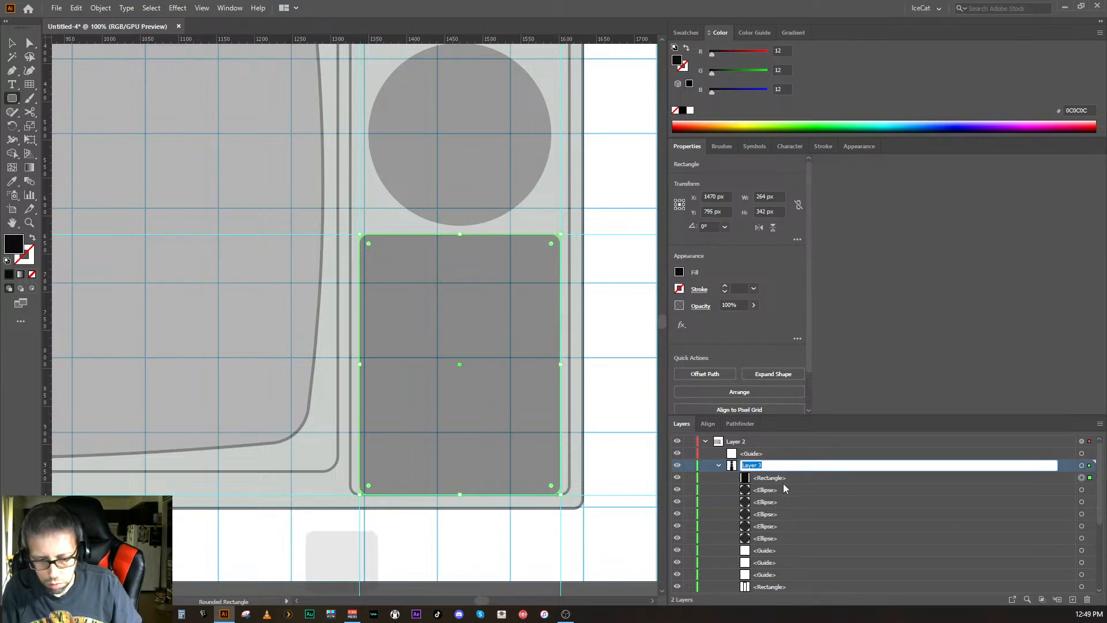
type("Controls")
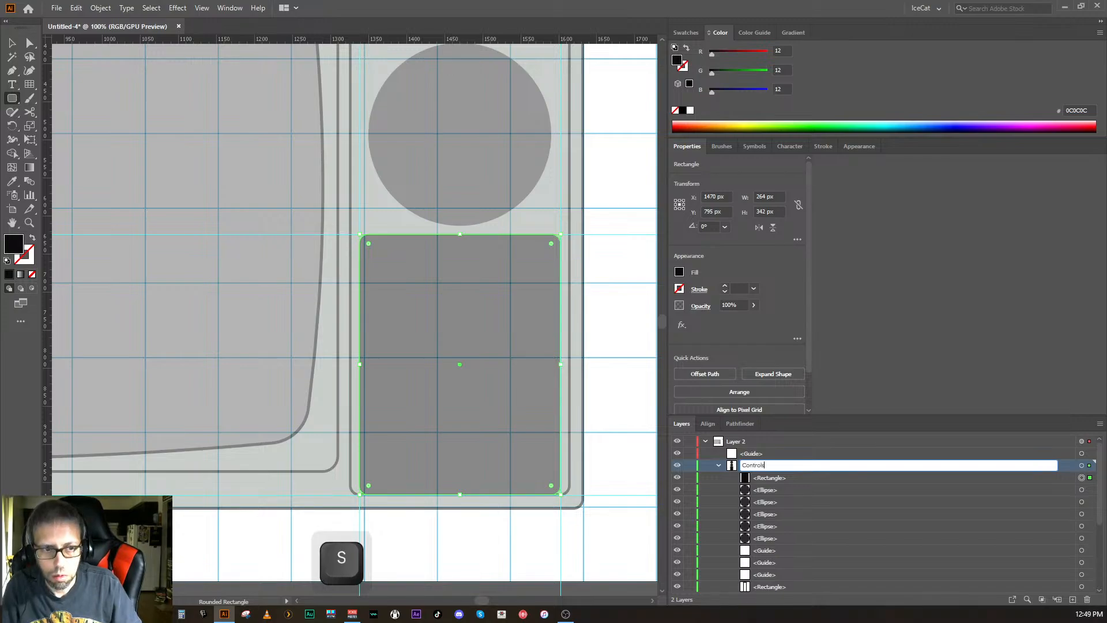
key("Return")
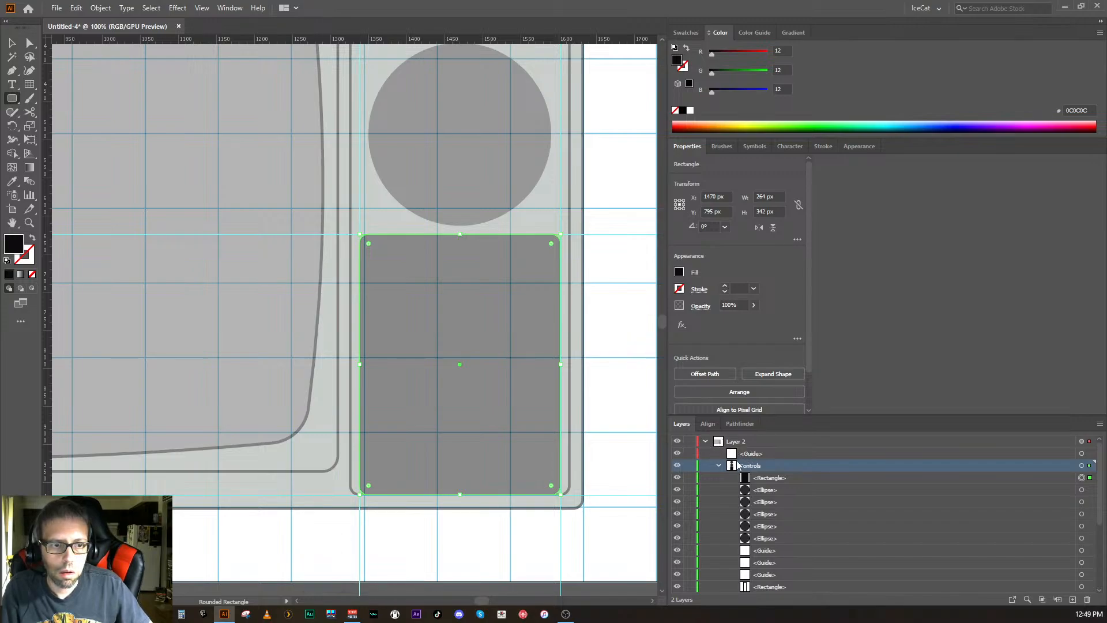
scroll(770, 503, "down", 2)
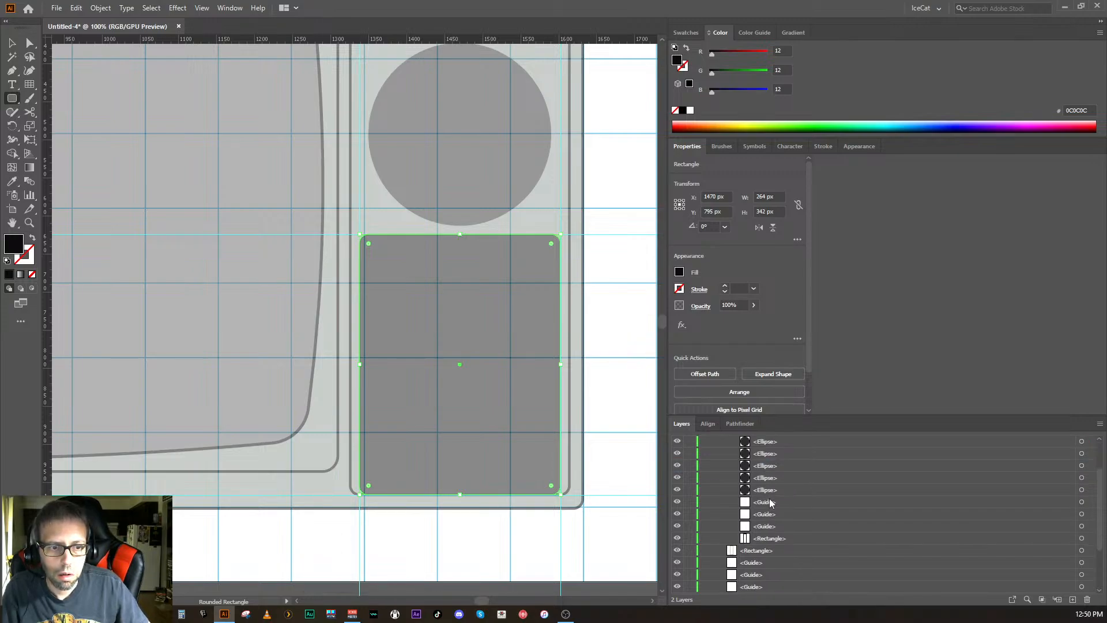
scroll(770, 502, "up", 2)
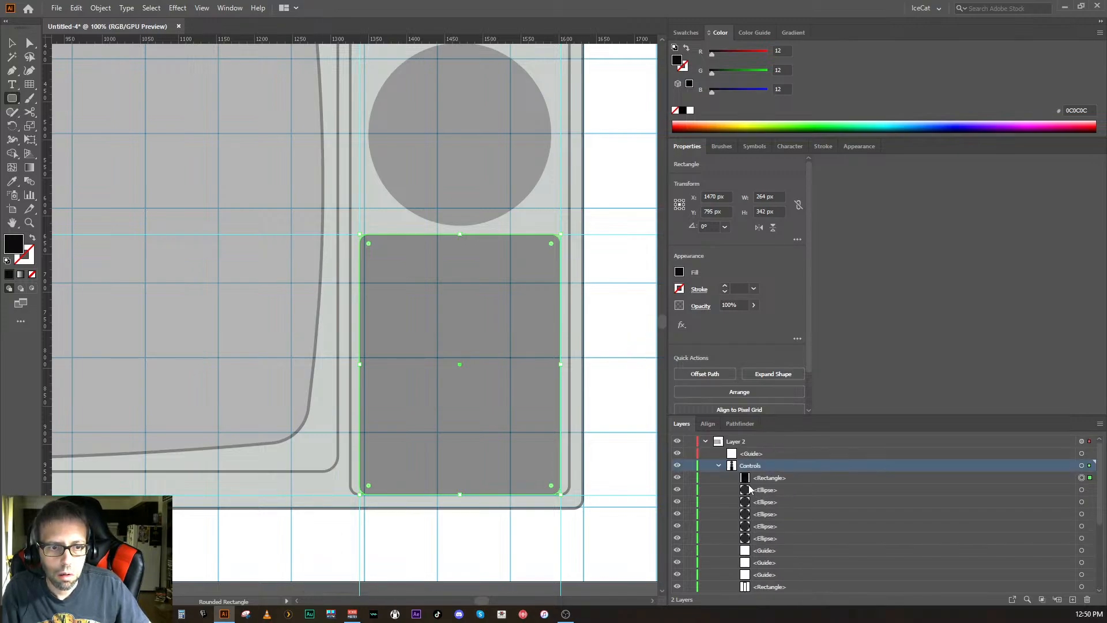
- Hide and show the Controls sublayer to check which shapes on the television belong to it
left_click(678, 467)
left_click(678, 467)
left_click(678, 466)
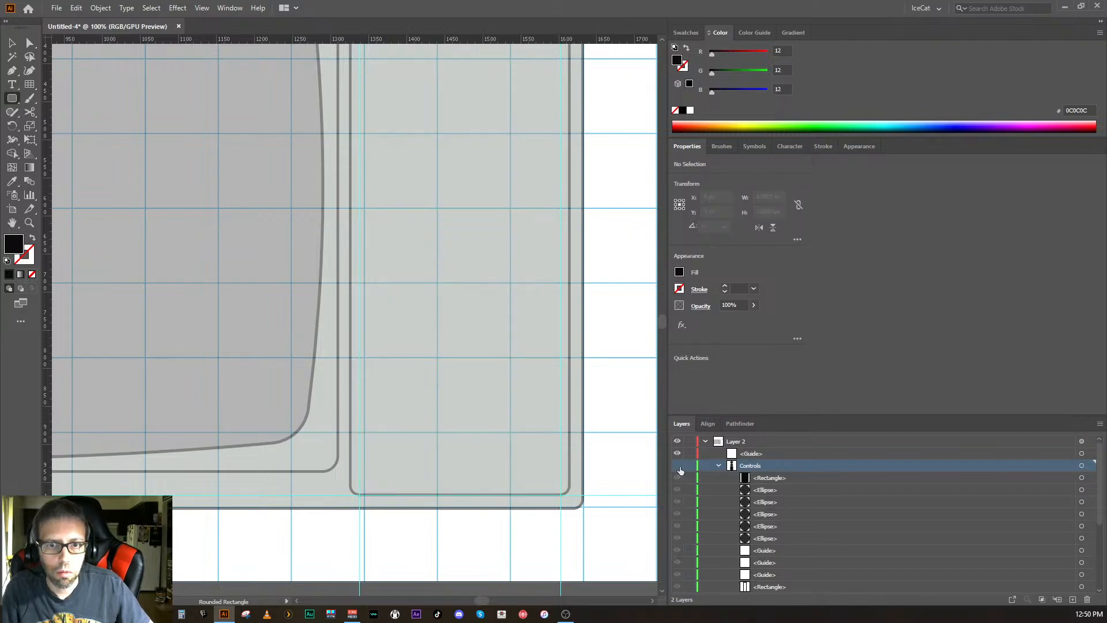
left_click(678, 467)
left_click(678, 467)
left_click(678, 466)
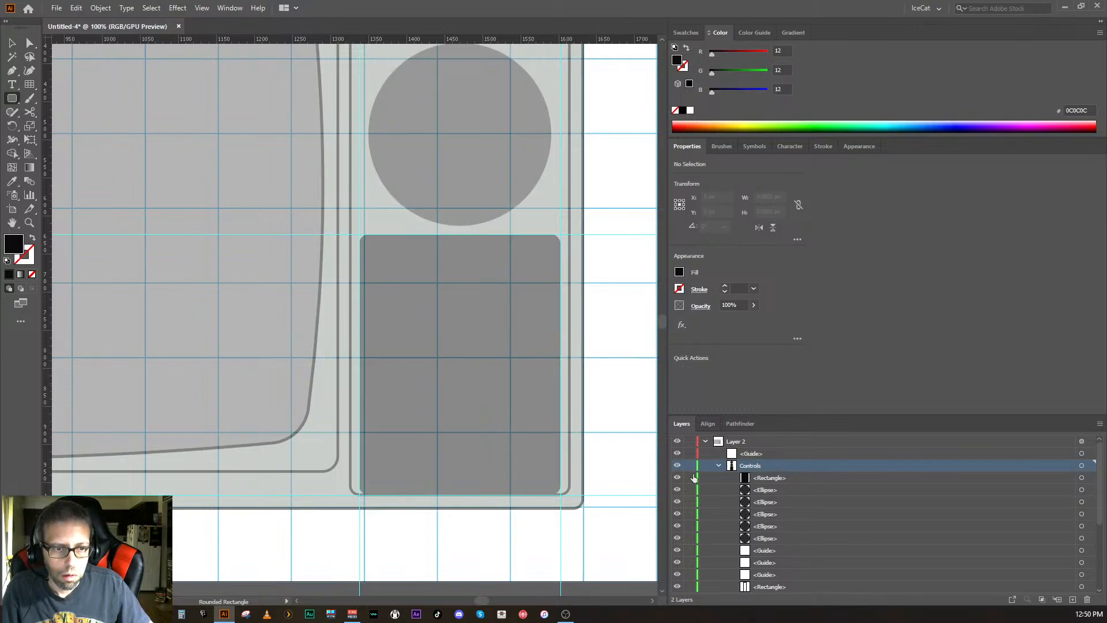
- Rename the lower panel's rounded rectangle in the Controls sublayer as Speaker
double_click(765, 478)
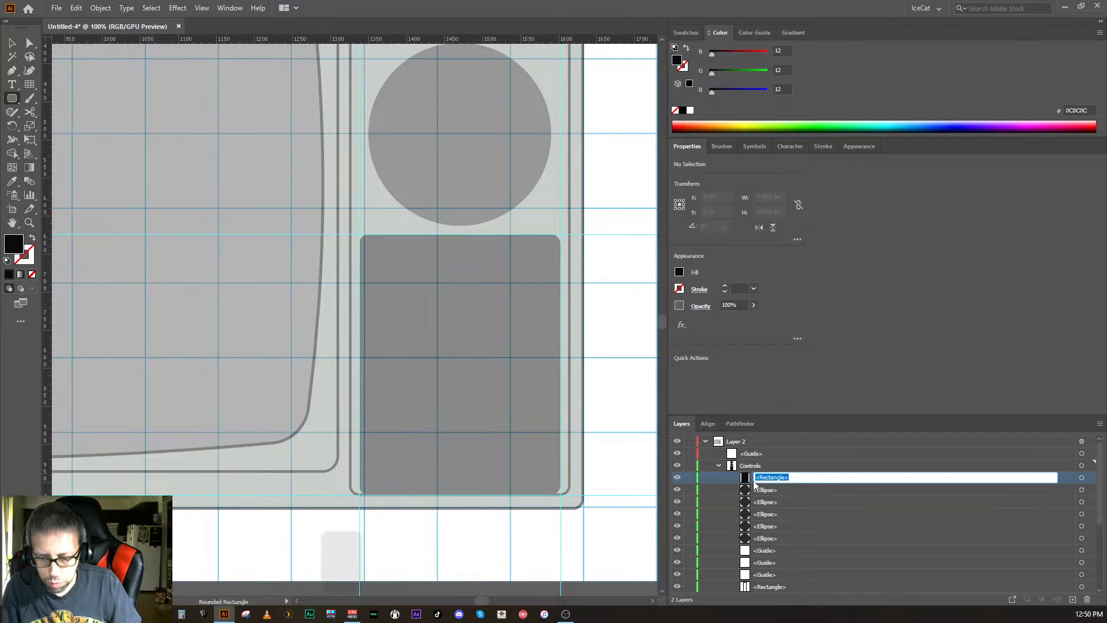
type("Speaker")
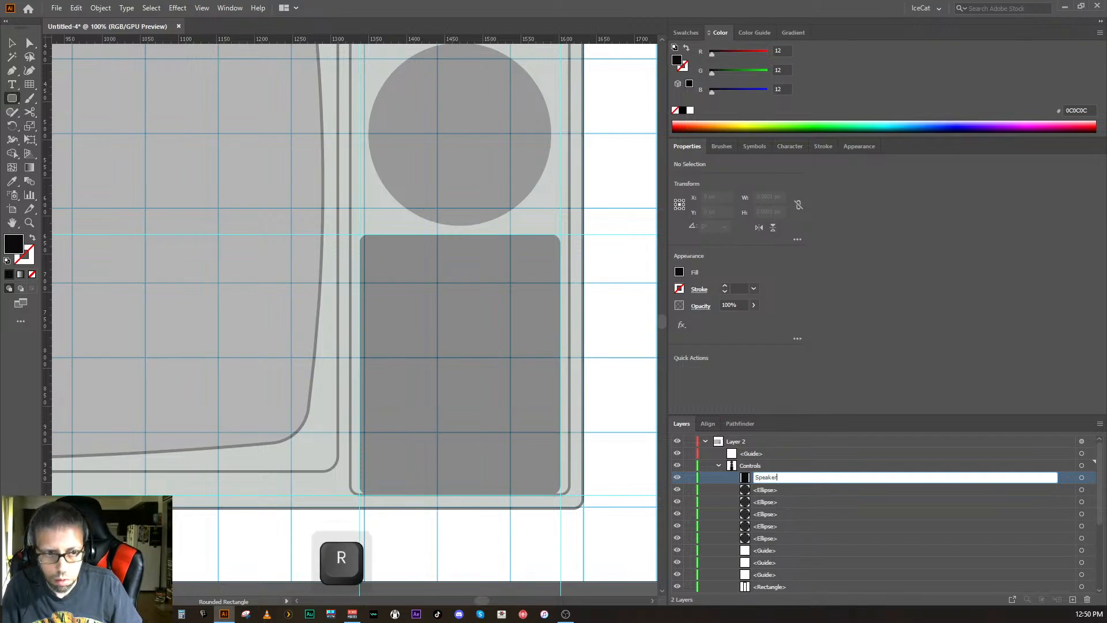
key("Return")
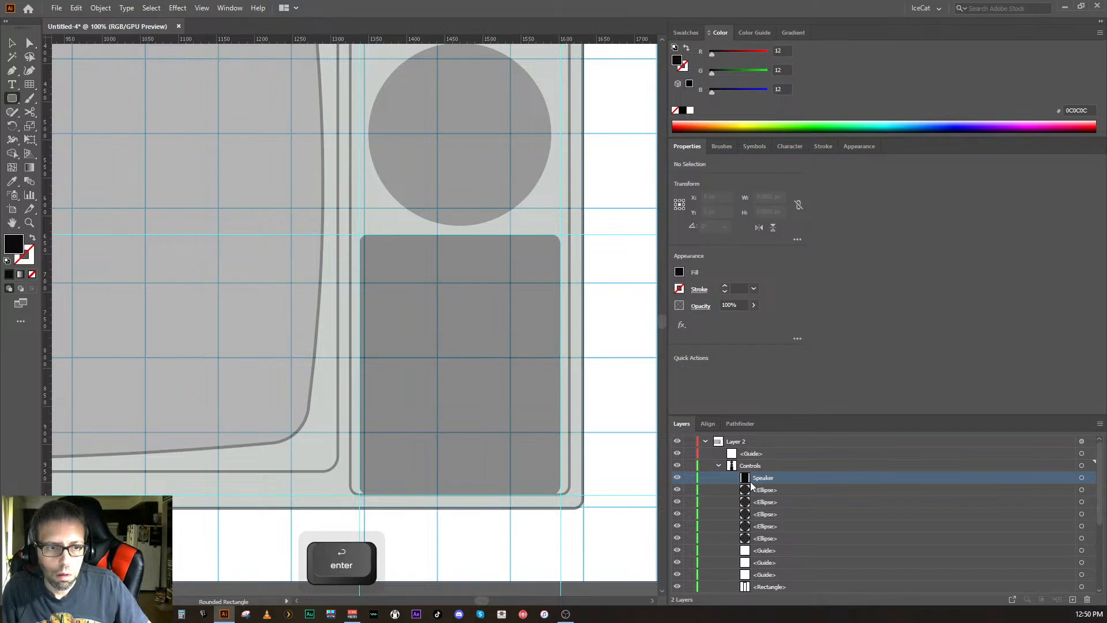
- Move the three small circle objects above the Speaker rectangle in the Controls sublayer's stacking order
left_click(758, 493)
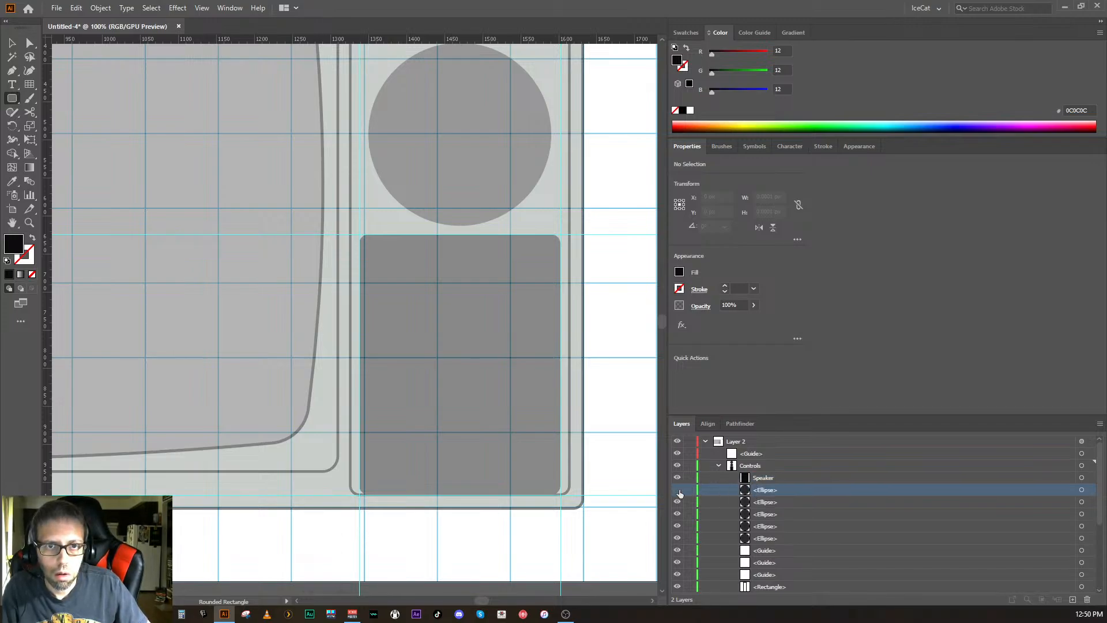
scroll(557, 440, "up", 4)
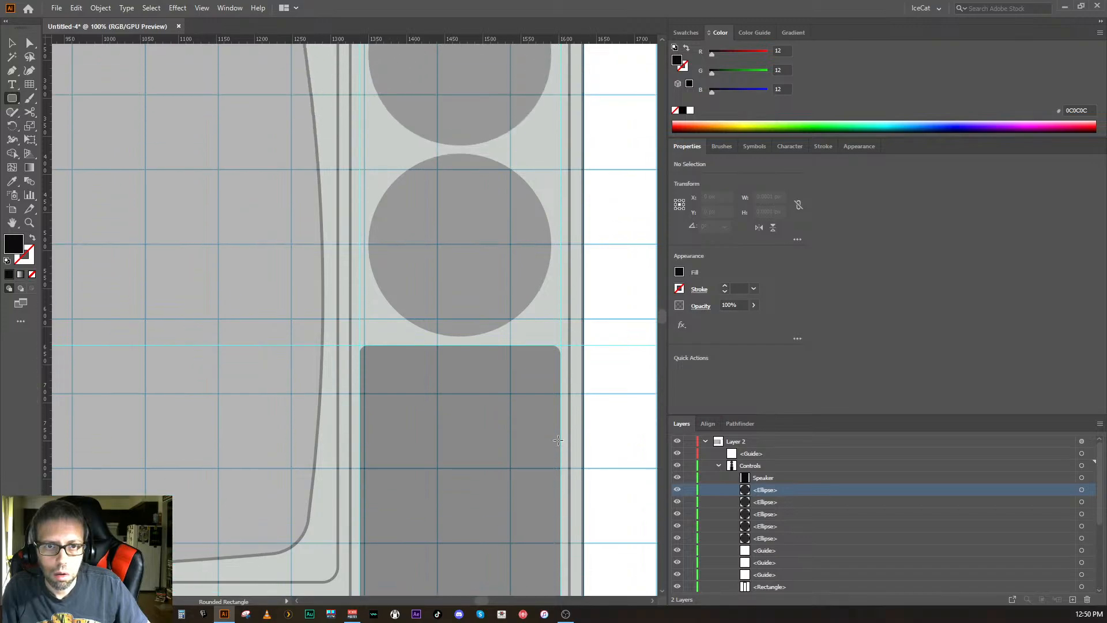
scroll(649, 480, "down", 1)
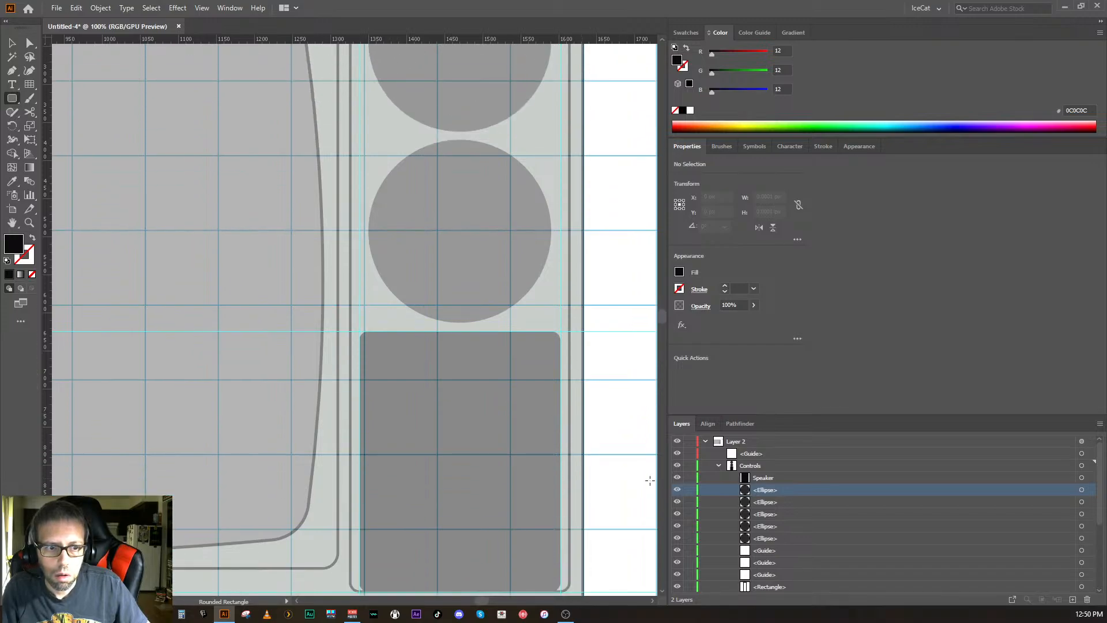
left_click(764, 502, "ctrl")
left_click(763, 512, "ctrl")
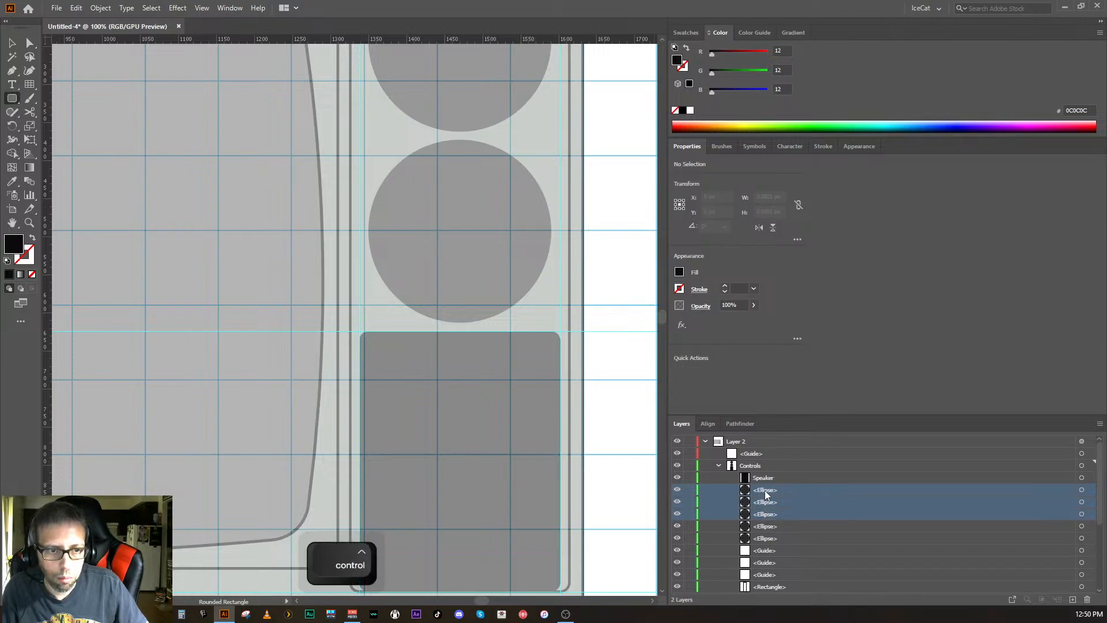
left_click_drag(765, 495, 772, 472)
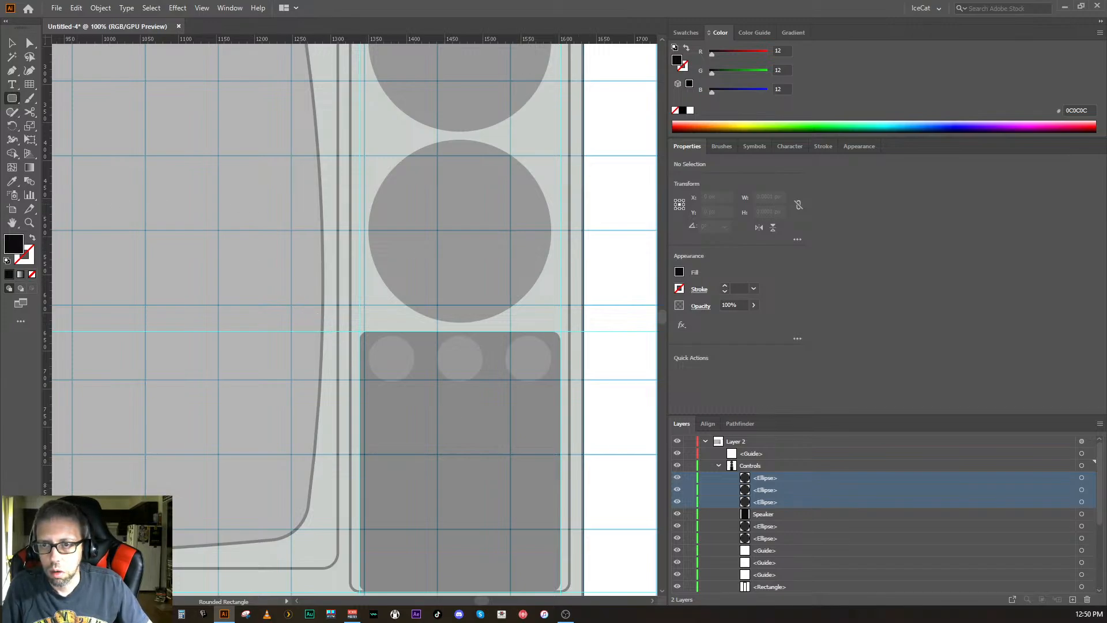
- Try to recolour the three small circles with a mid-grey fill, 878787
double_click(12, 252)
mouse_move(405, 353)
left_mouse_down()
mouse_move(398, 289)
mouse_move(403, 299)
left_mouse_up()
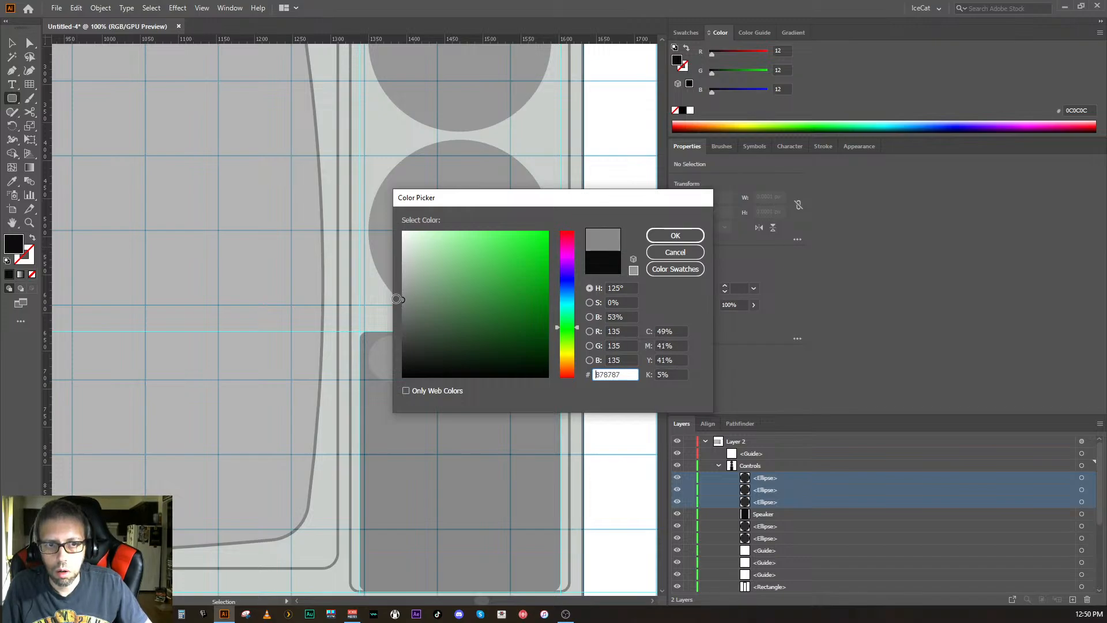
left_click(652, 236)
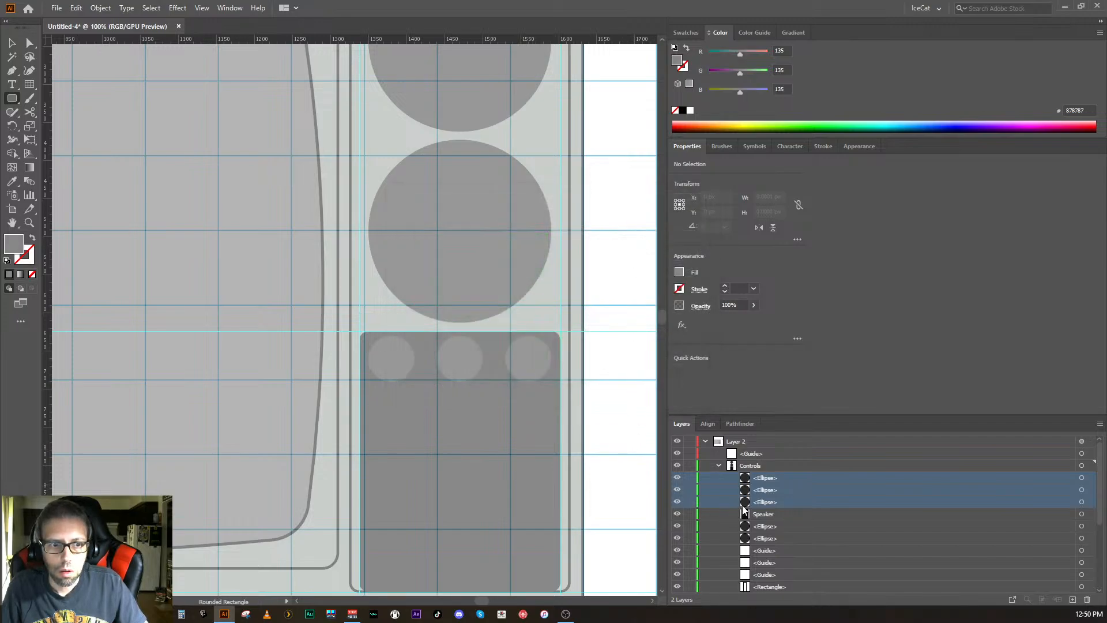
- Select the artwork of all three small circles, fill them with mid-grey 898989 and deselect them
left_click(1082, 477)
left_click(1081, 489, "ctrl")
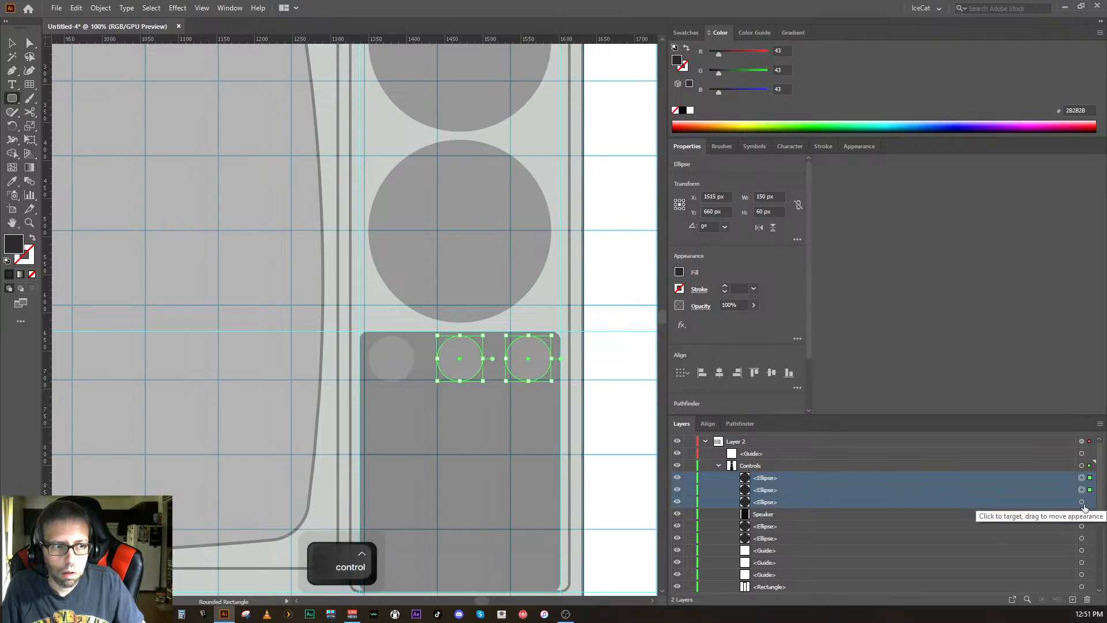
left_click(1081, 501, "ctrl")
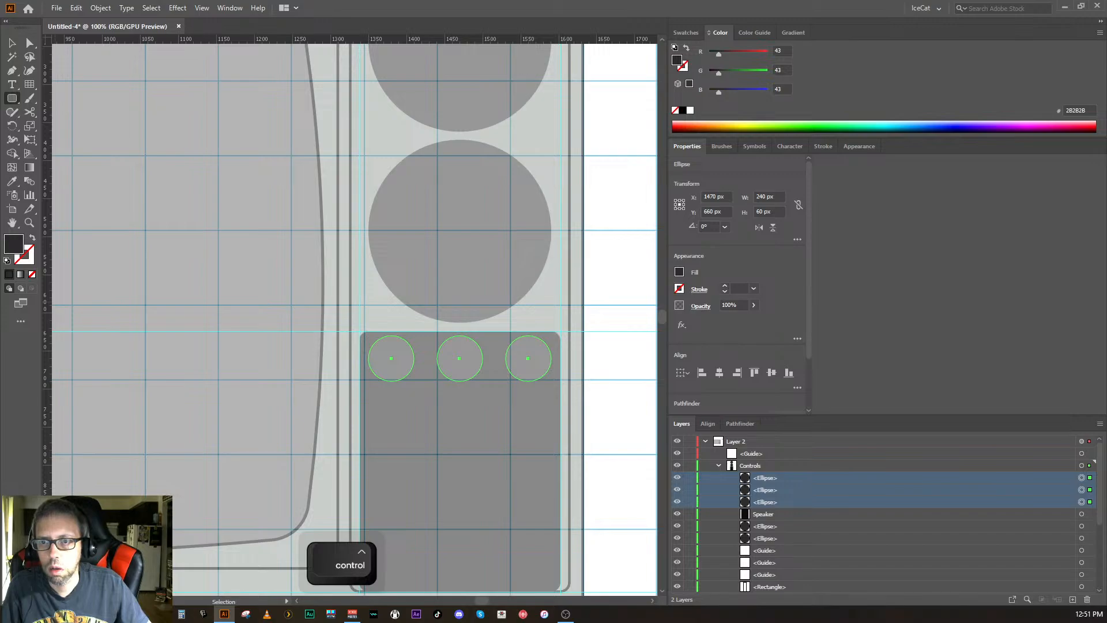
double_click(14, 244)
left_click_drag(404, 309, 396, 299)
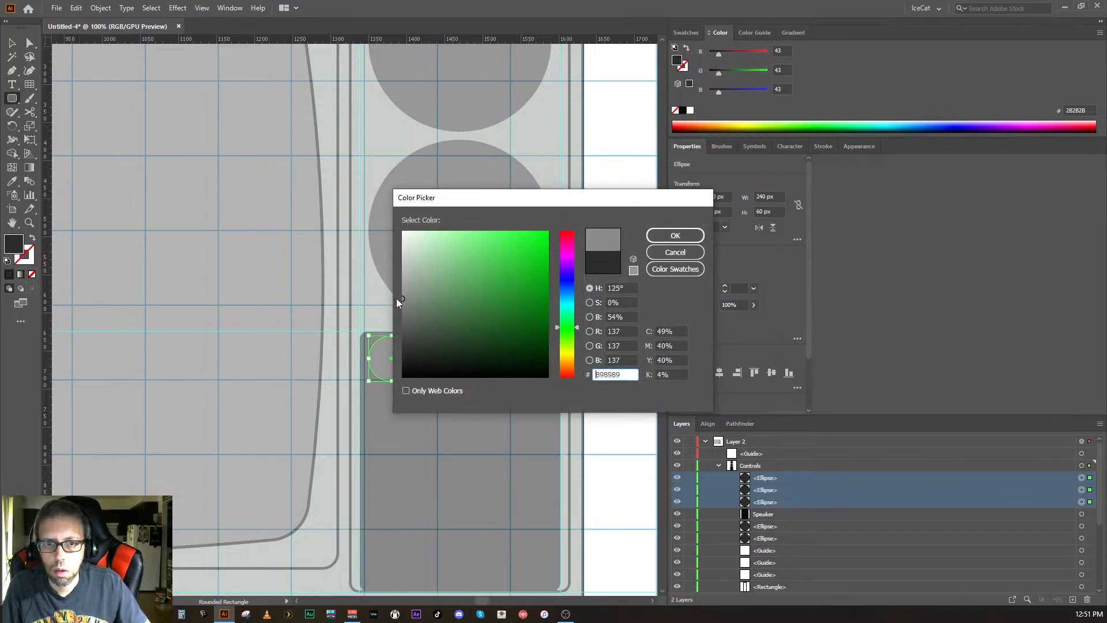
left_click(659, 235)
key("ctrl+shift+a")
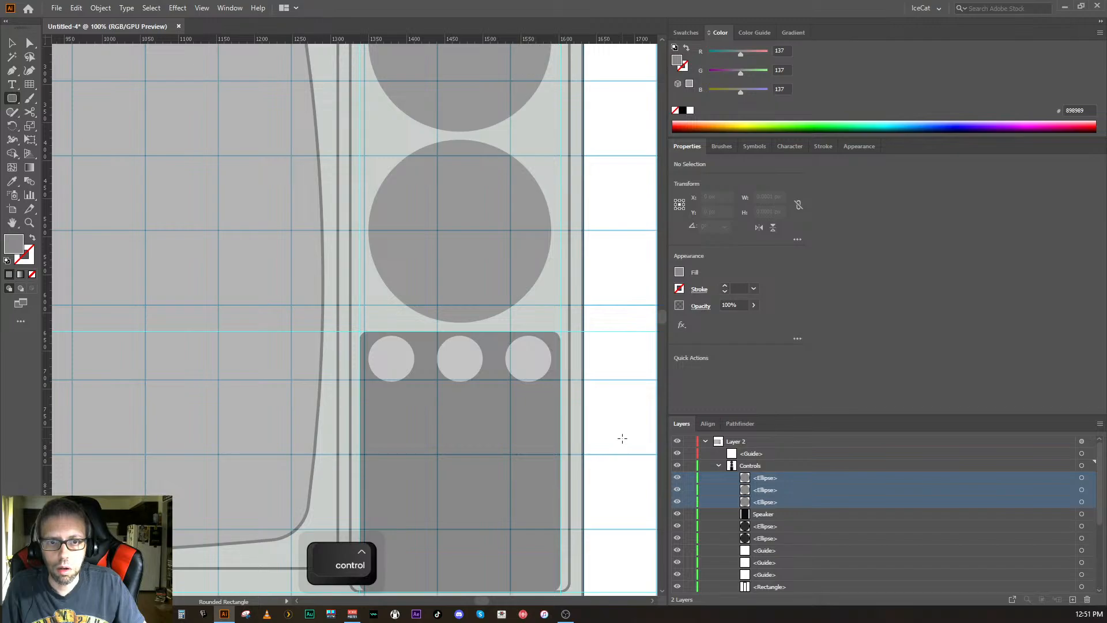
- Rename the first of the three ellipses at the top of the Controls layer as "Brightness Knob"
scroll(633, 438, "up", 1)
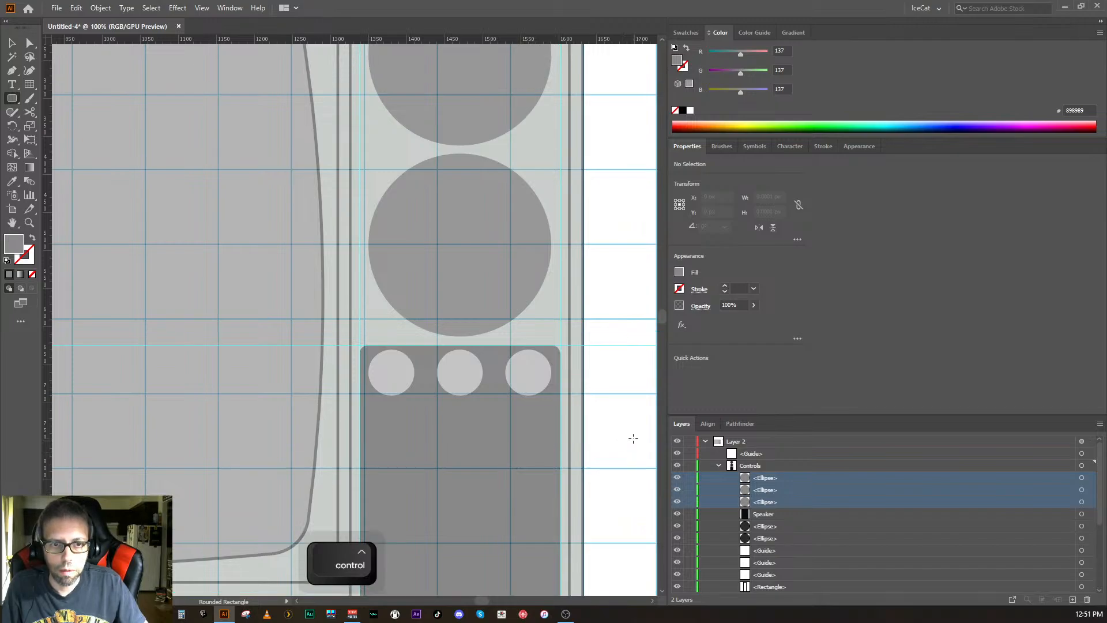
scroll(633, 438, "up", 4)
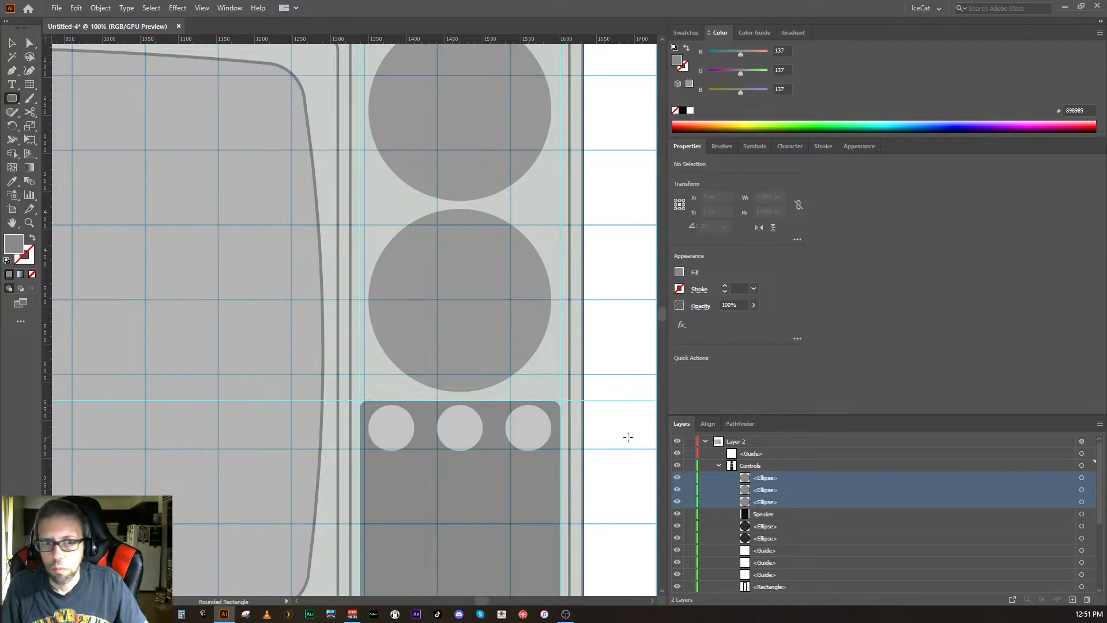
scroll(628, 436, "down", 1)
scroll(627, 435, "up", 2)
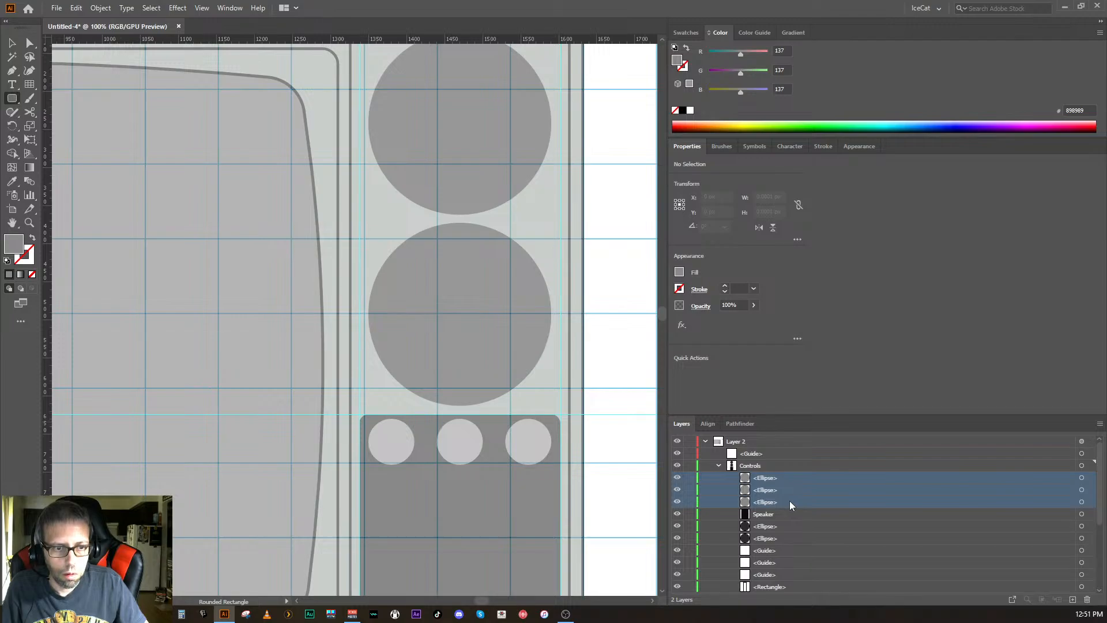
double_click(764, 477)
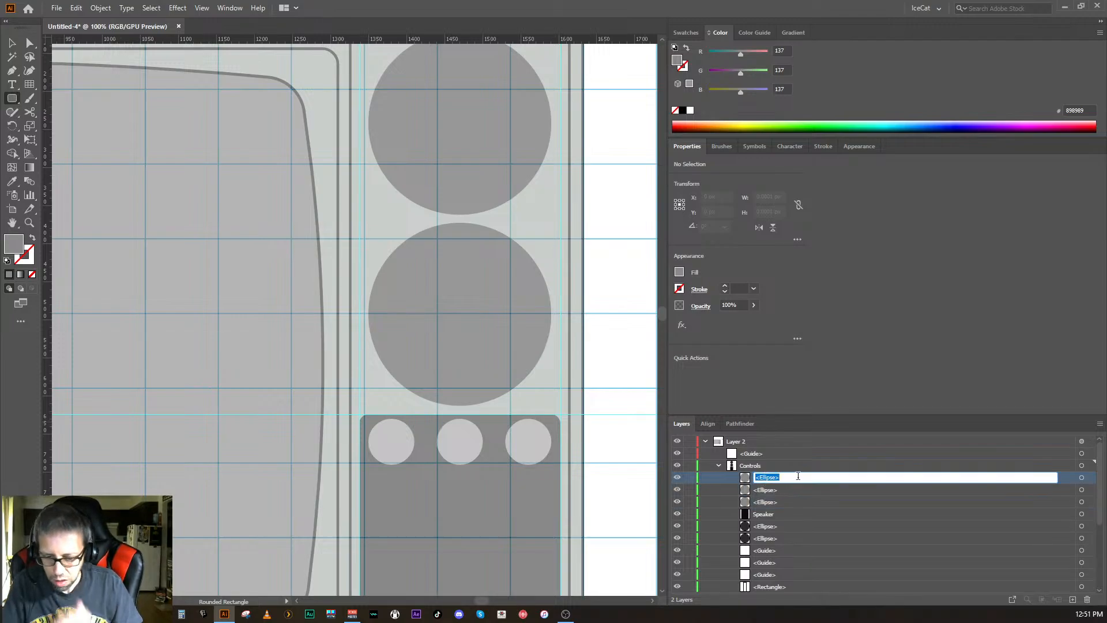
type("Kno")
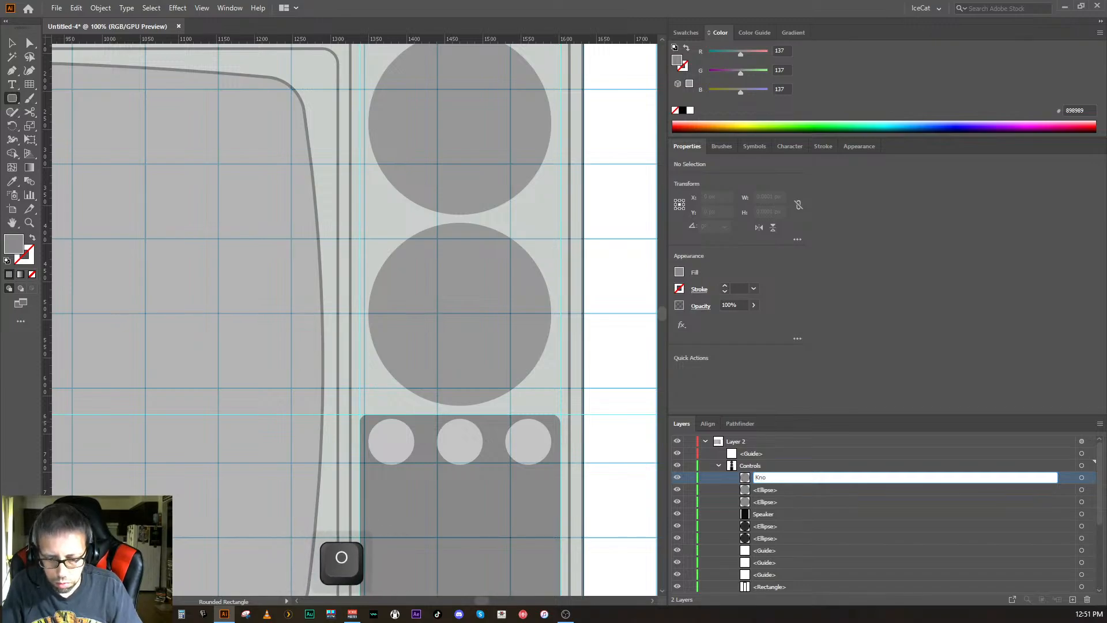
type("b")
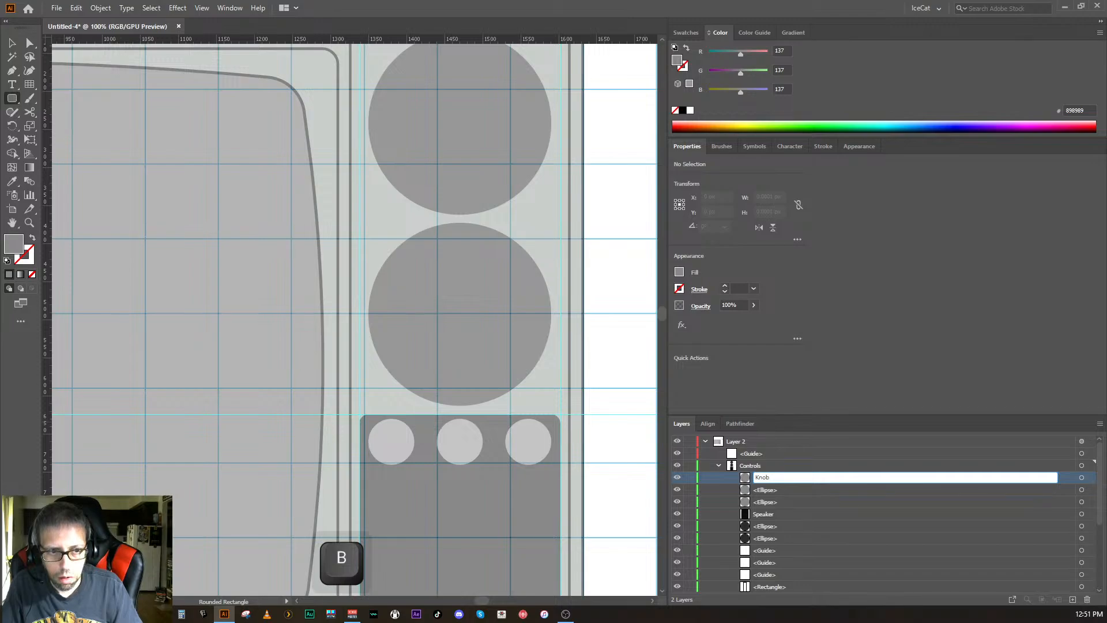
key("BackSpace")
key("BackSpace")
key("BackSpace")
key("BackSpace")
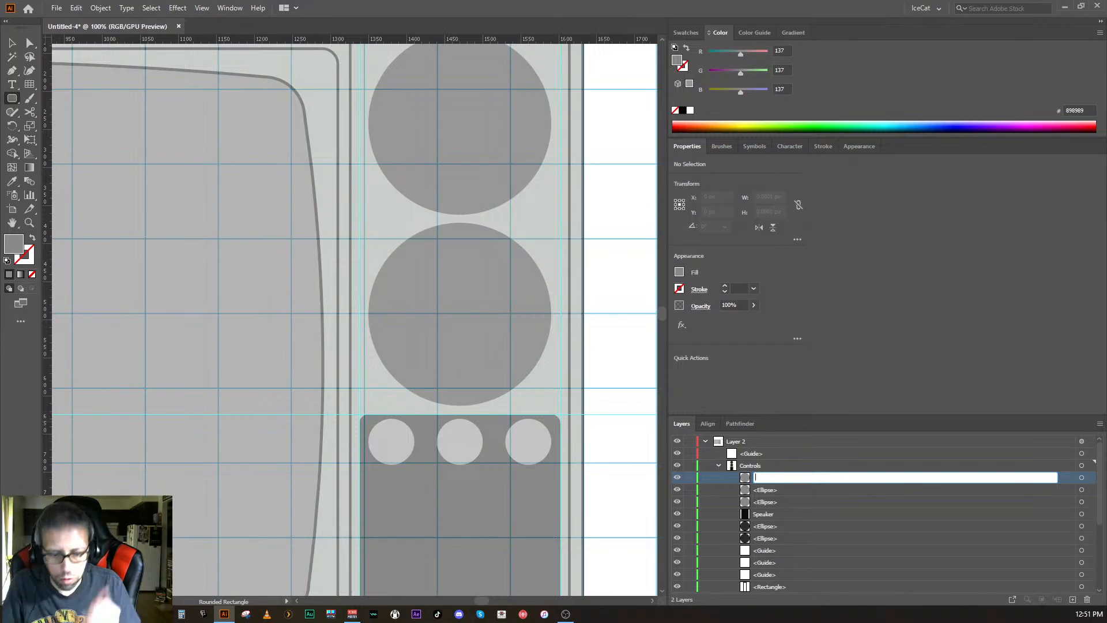
type("Brightne")
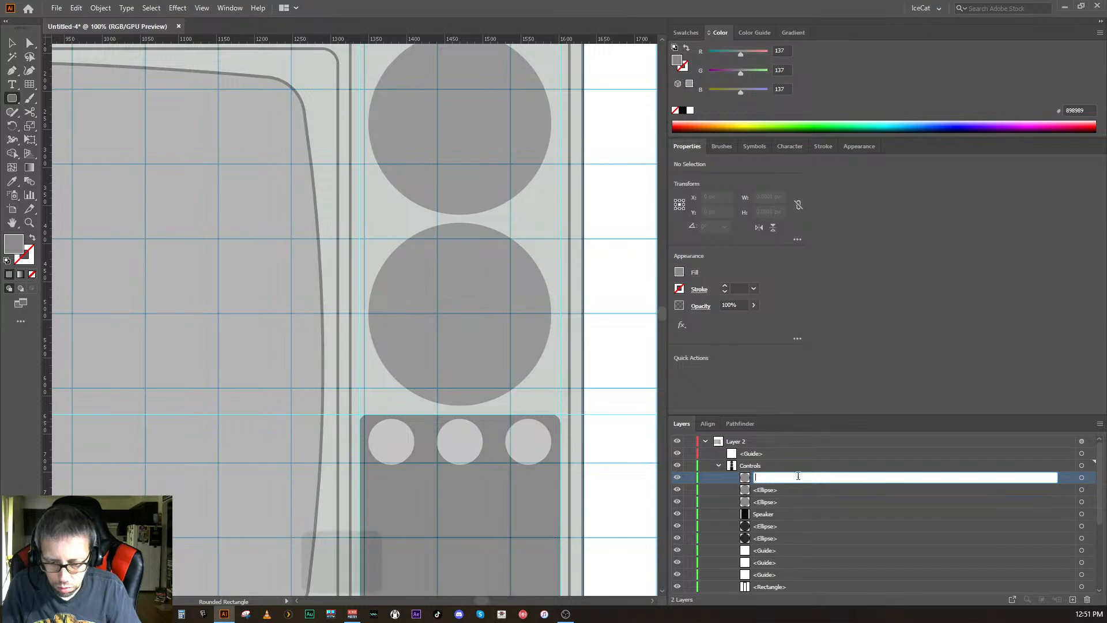
type("ss Knobw")
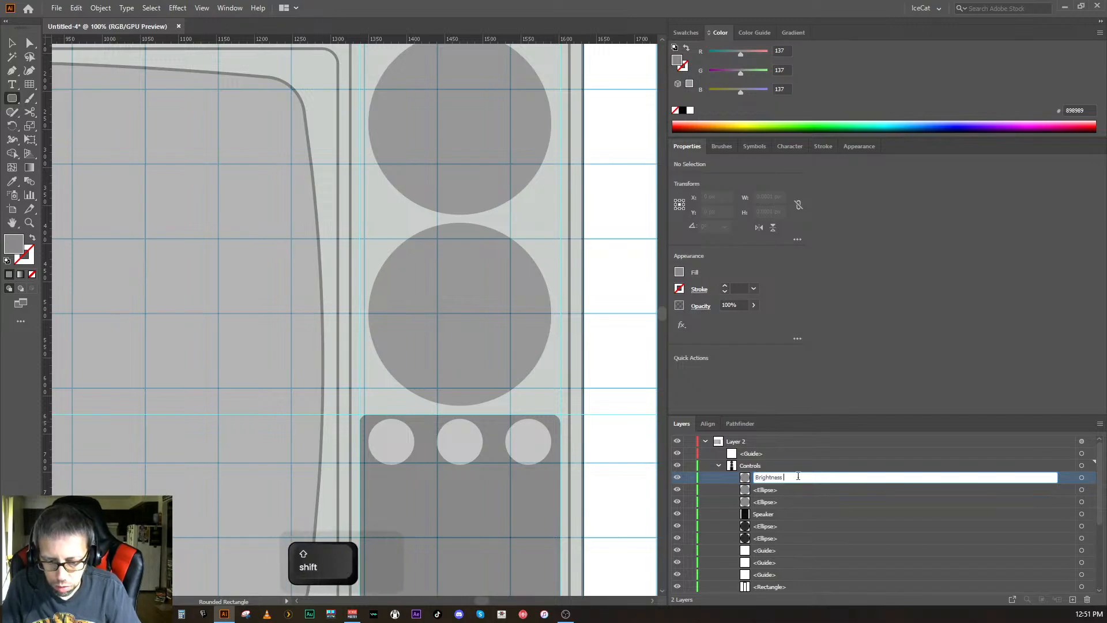
key("BackSpace")
type("d")
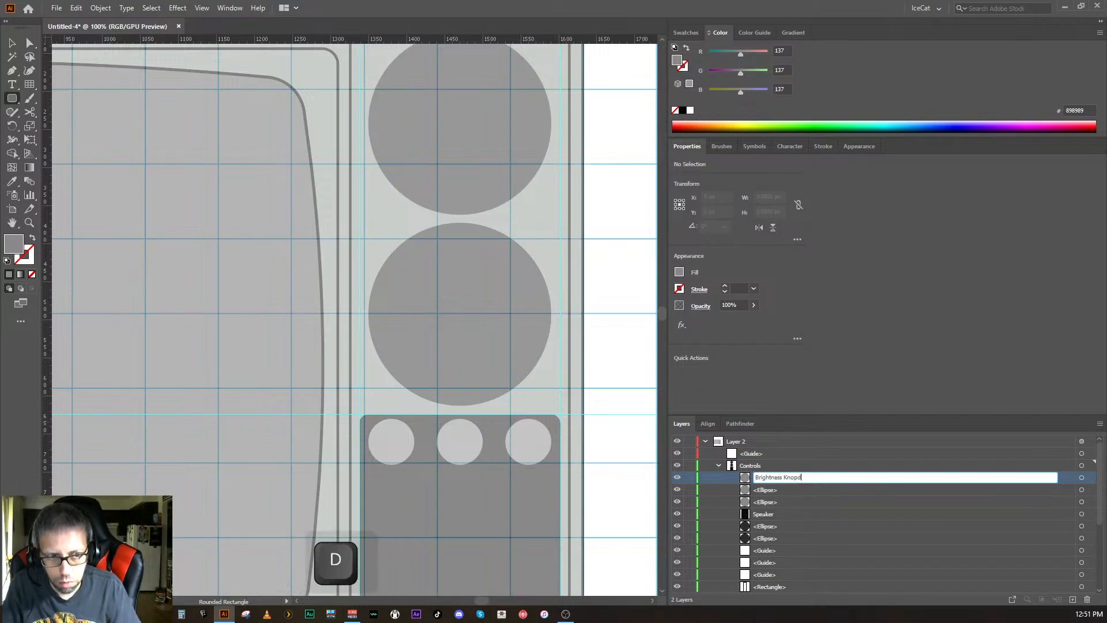
key("BackSpace")
key("BackSpace")
key("BackSpace")
type("f")
key("BackSpace")
type("ob")
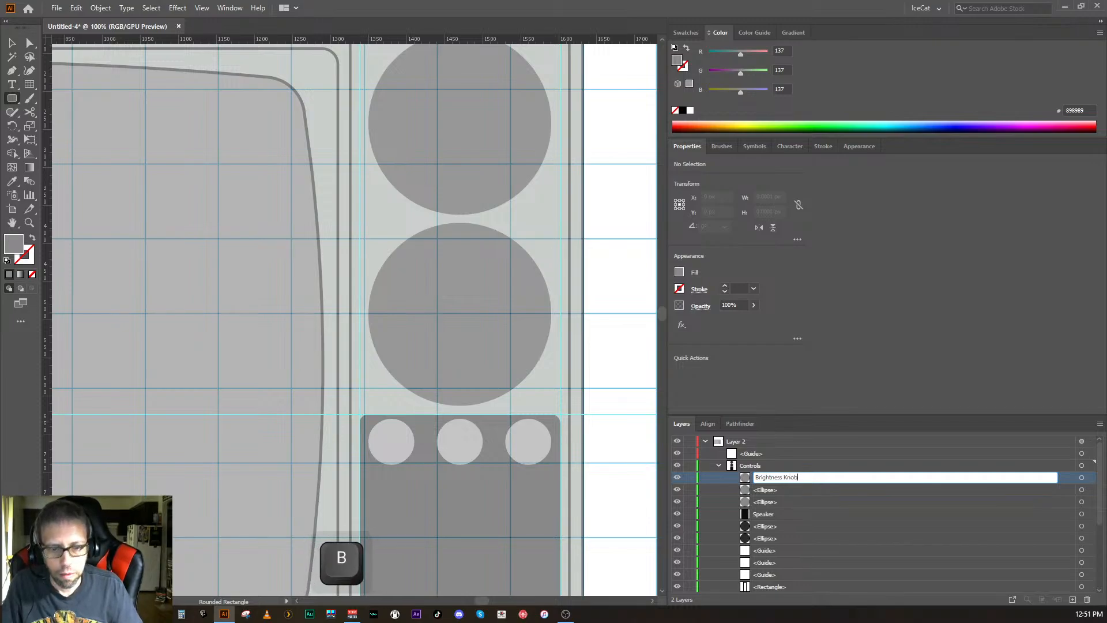
key("Tab")
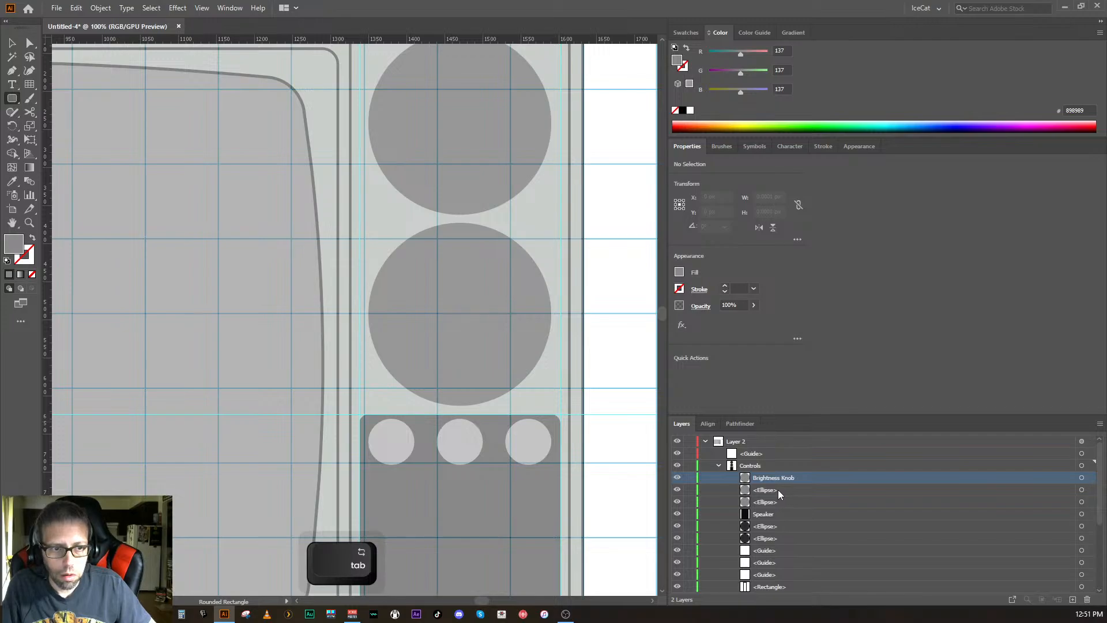
- Rename the ellipse directly below Brightness Knob as "Tint Knob"
double_click(777, 489)
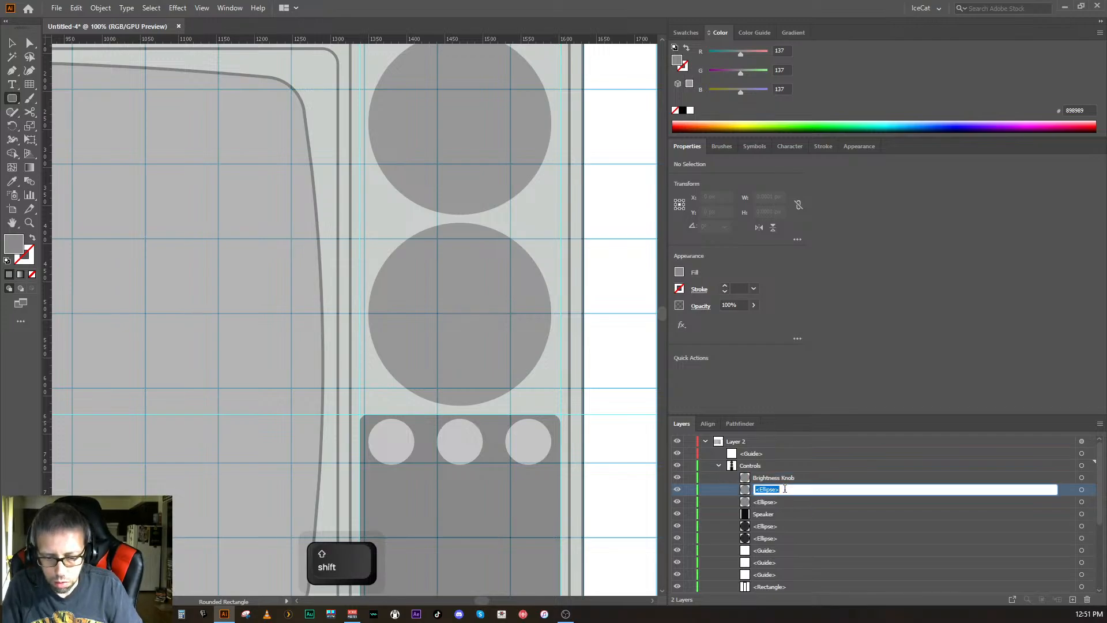
type("Tint ")
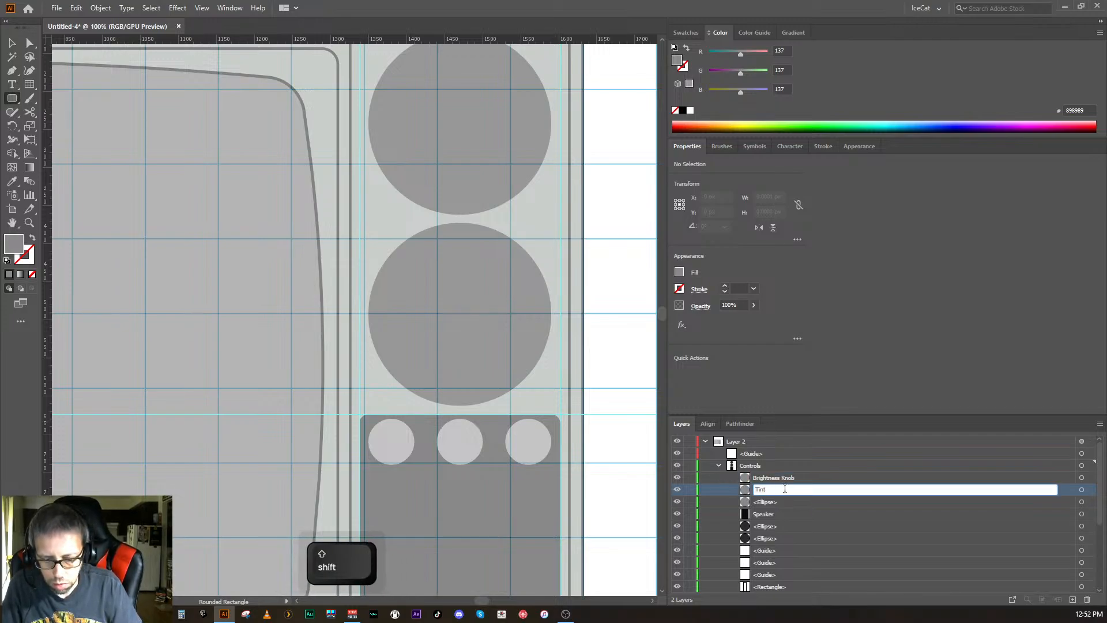
type("Kno")
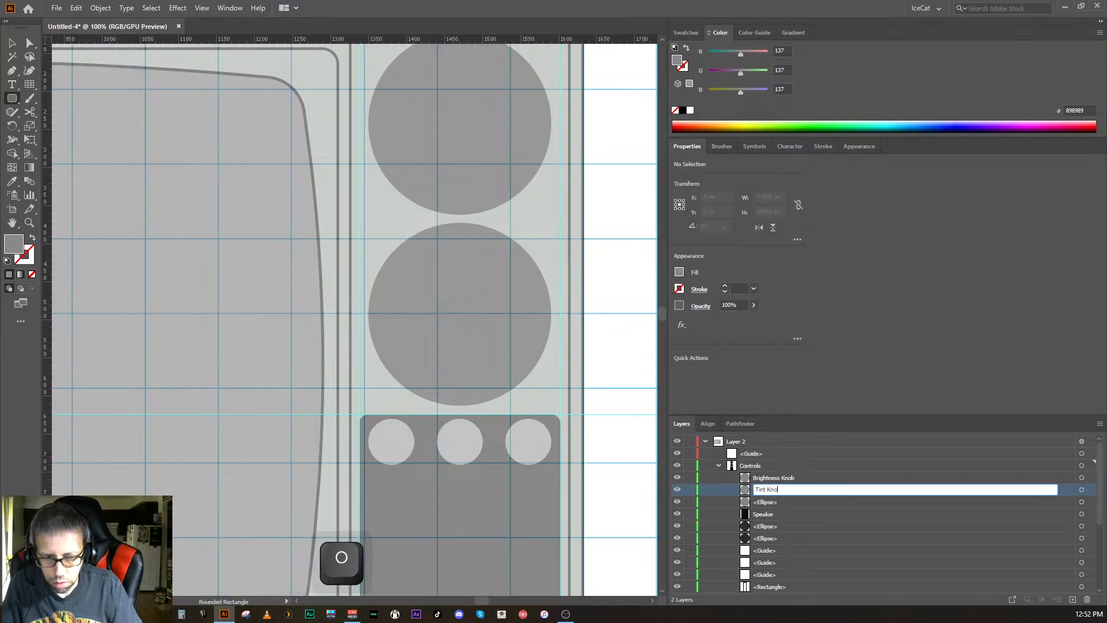
type("b")
key("Return")
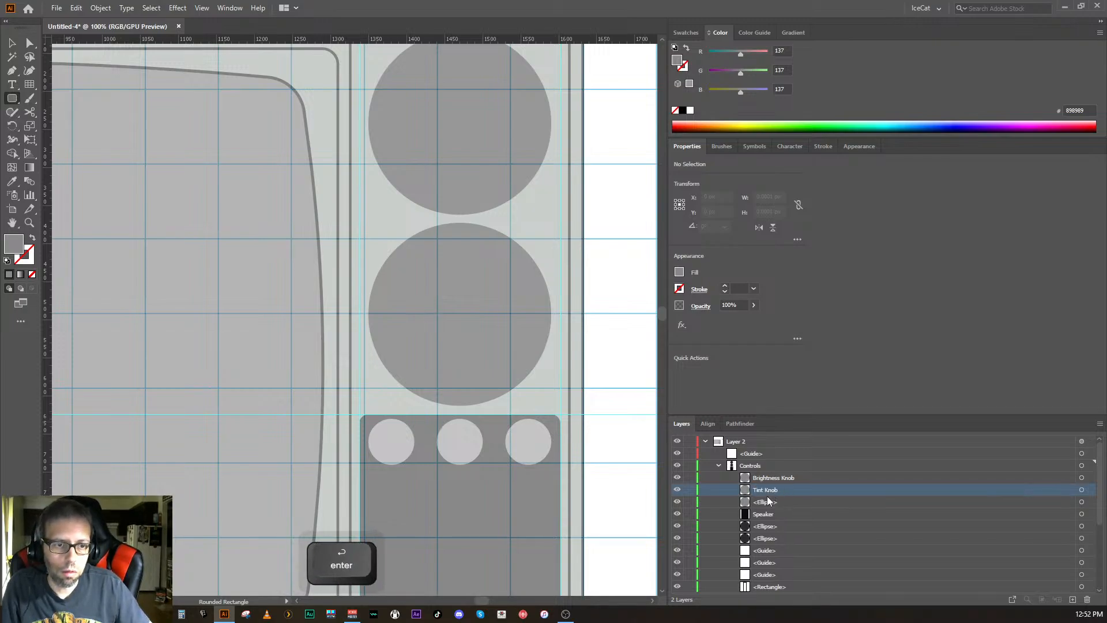
- Rename the ellipse between Tint Knob and Speaker as "Vertical Knob"
double_click(767, 501)
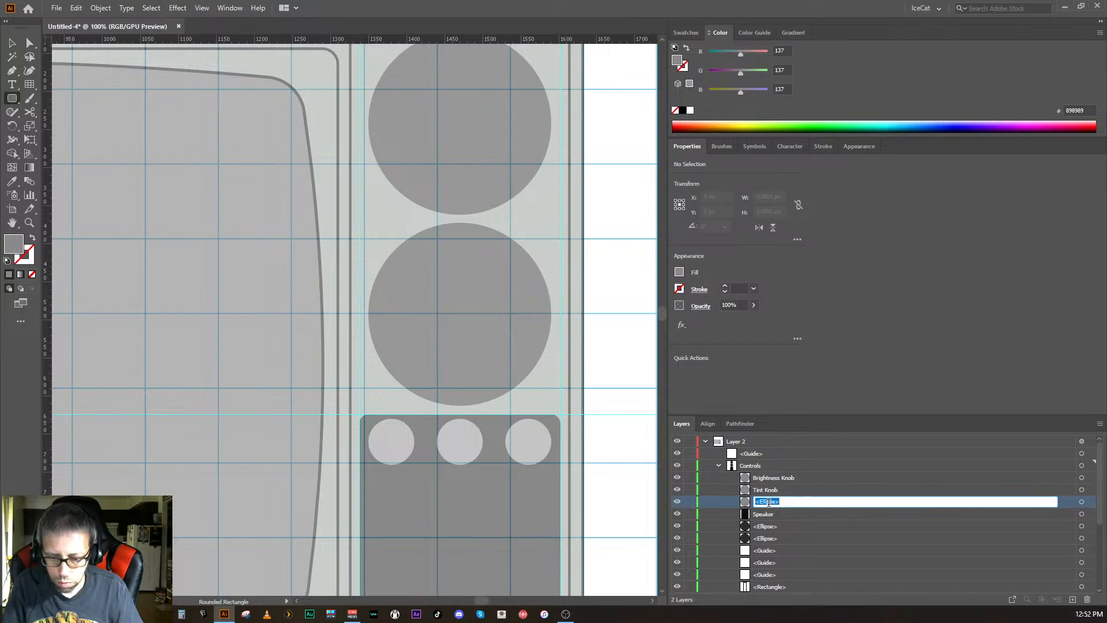
type("Wr")
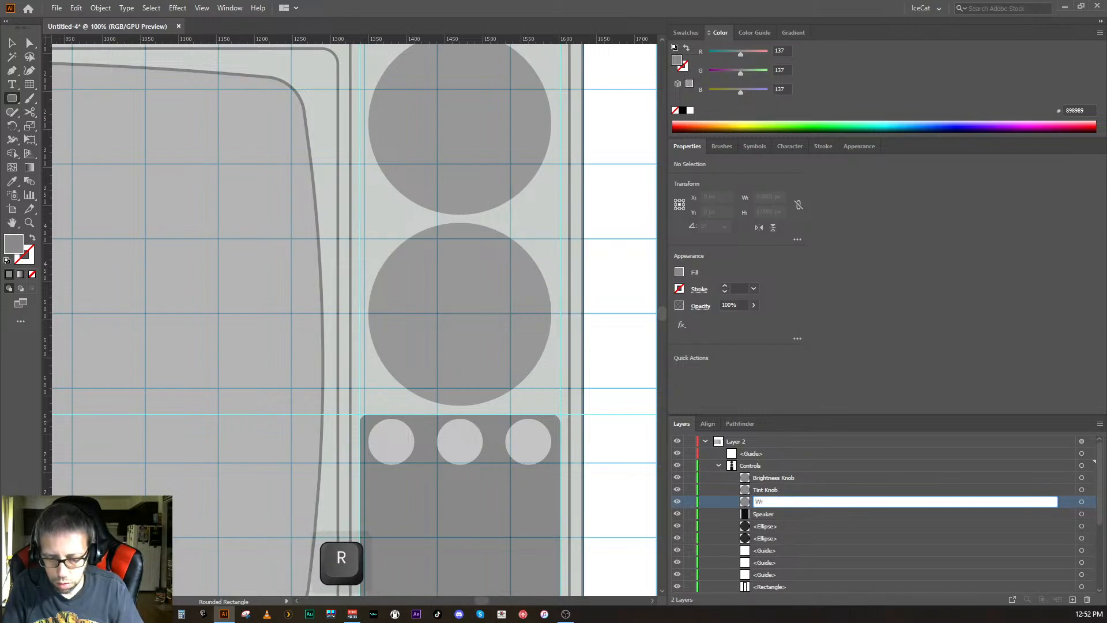
type("rtical")
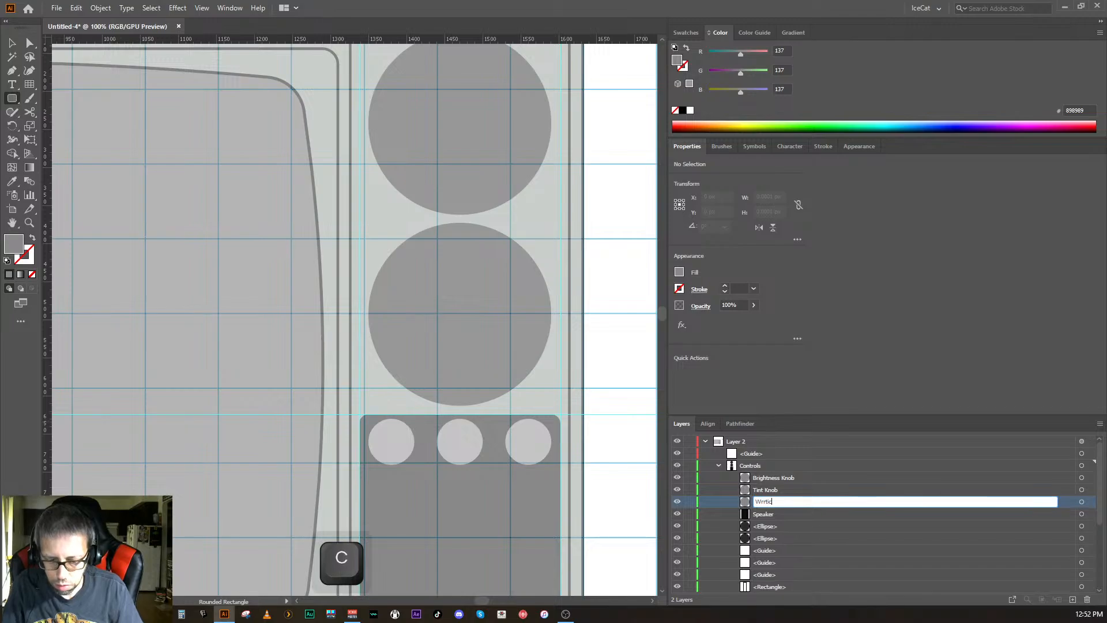
key("BackSpace")
key("BackSpace")
key("BackSpace")
key("BackSpace")
key("BackSpace")
key("BackSpace")
key("BackSpace")
key("BackSpace")
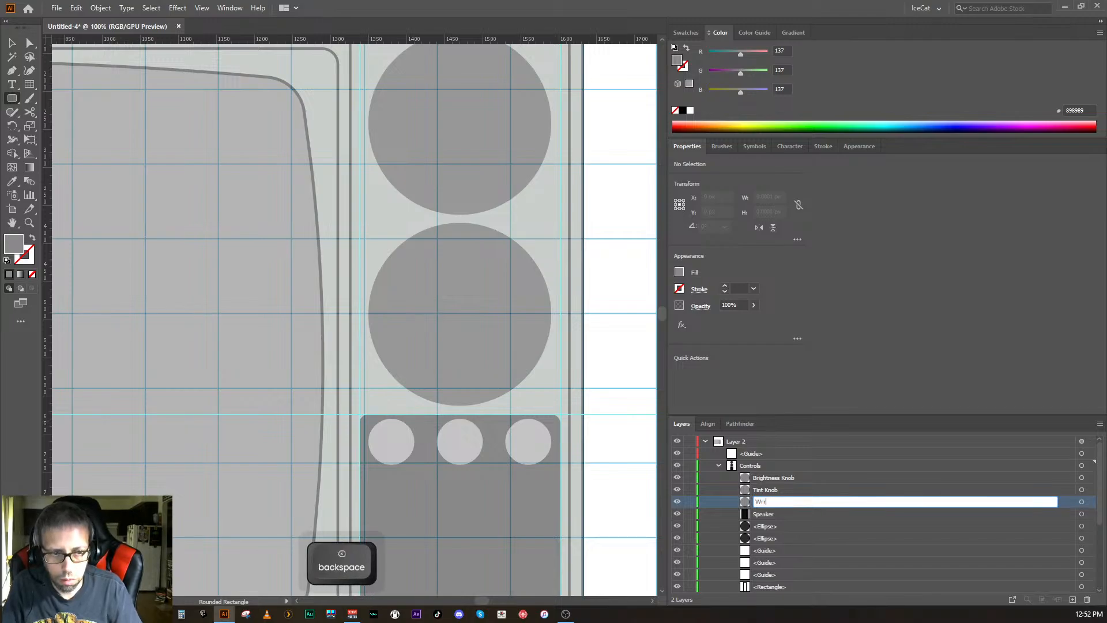
type("Vert")
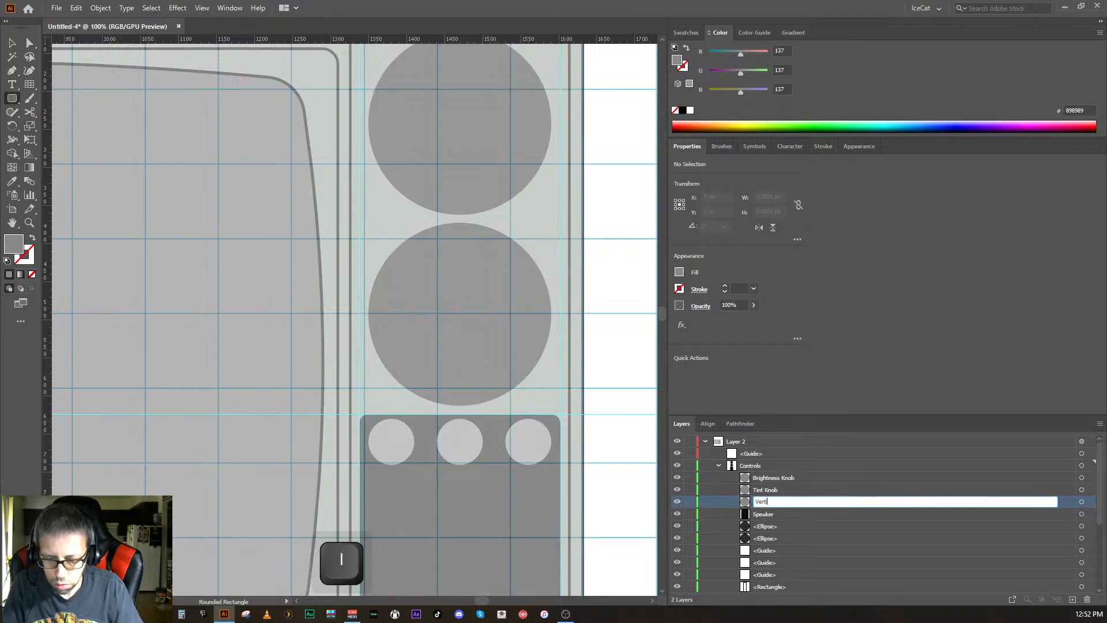
type("ical Knob")
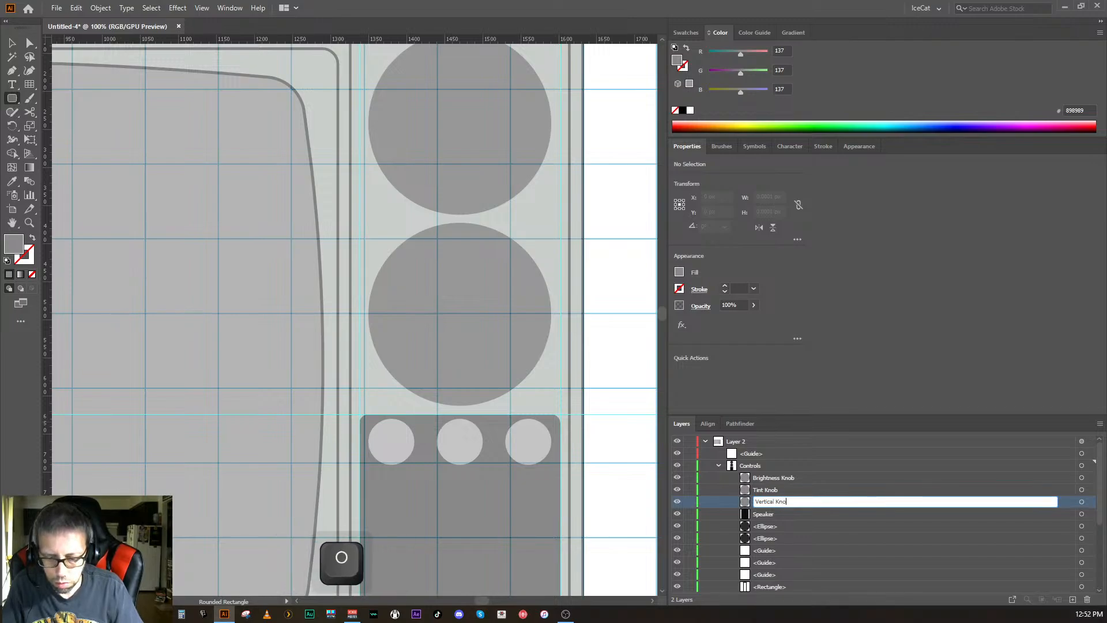
key("Return")
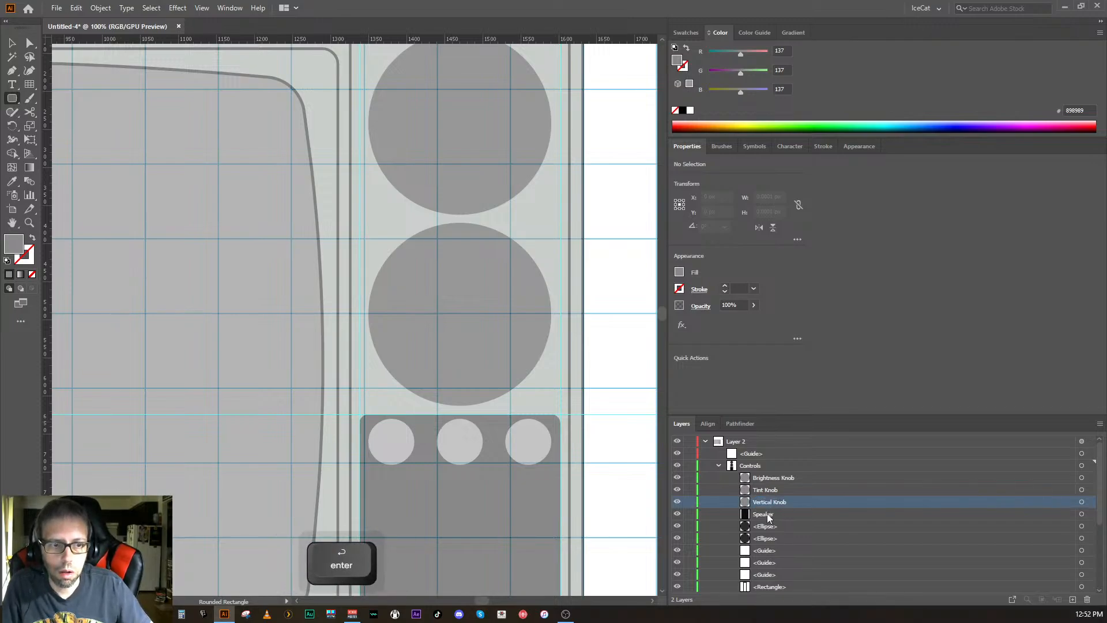
- Create a new sublayer inside Controls and move the Brightness, Tint and Vertical Knobs and the Speaker shape into it
left_click(759, 476)
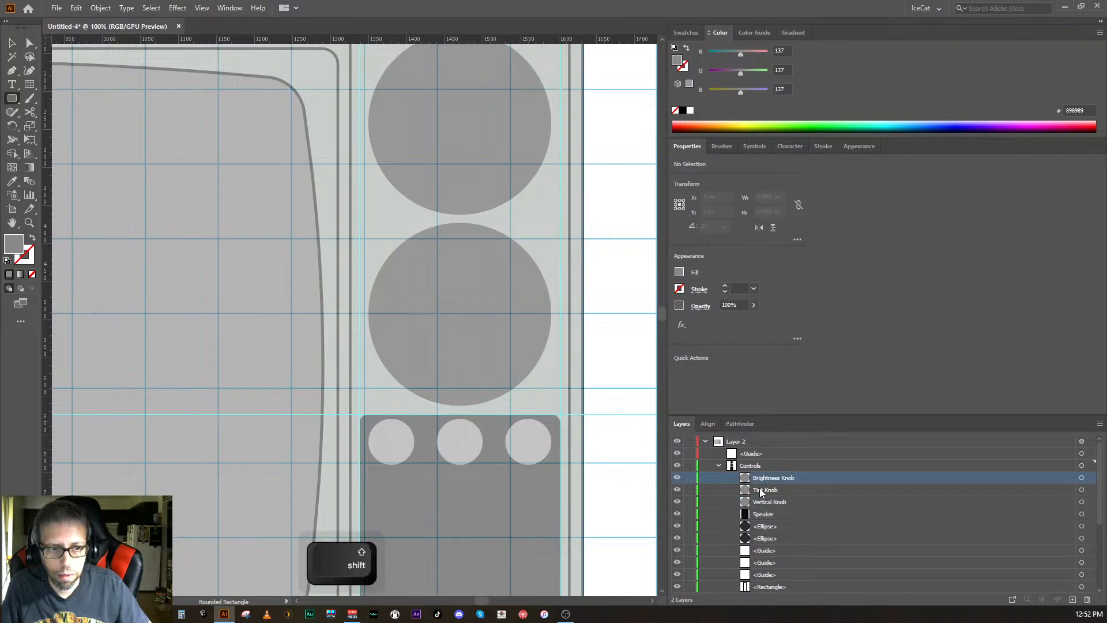
left_click(756, 468, "shift")
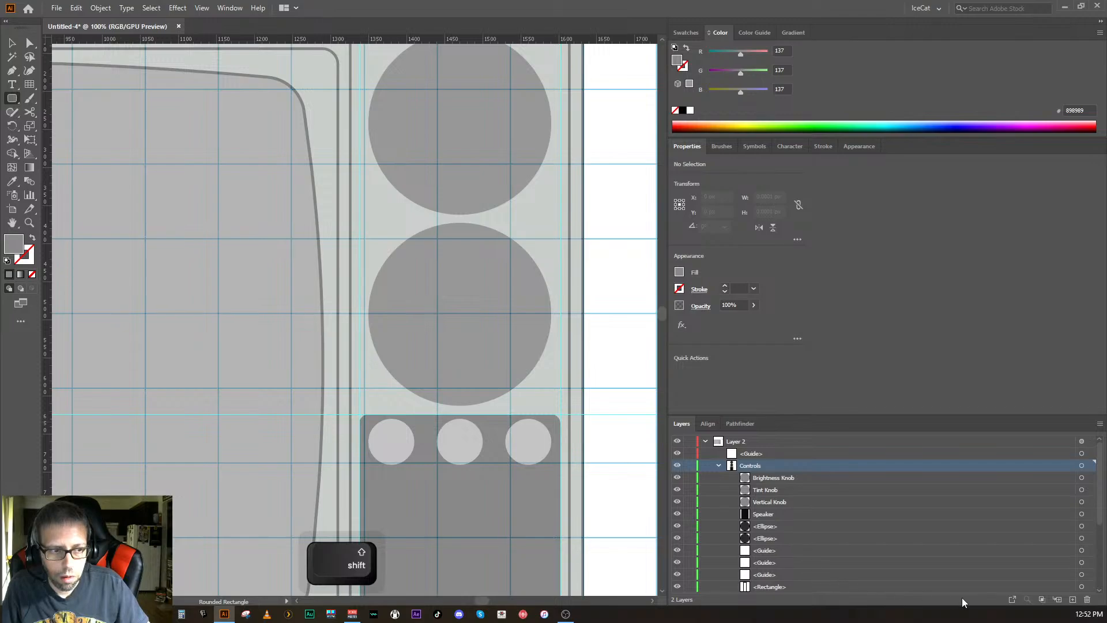
left_click(1057, 600)
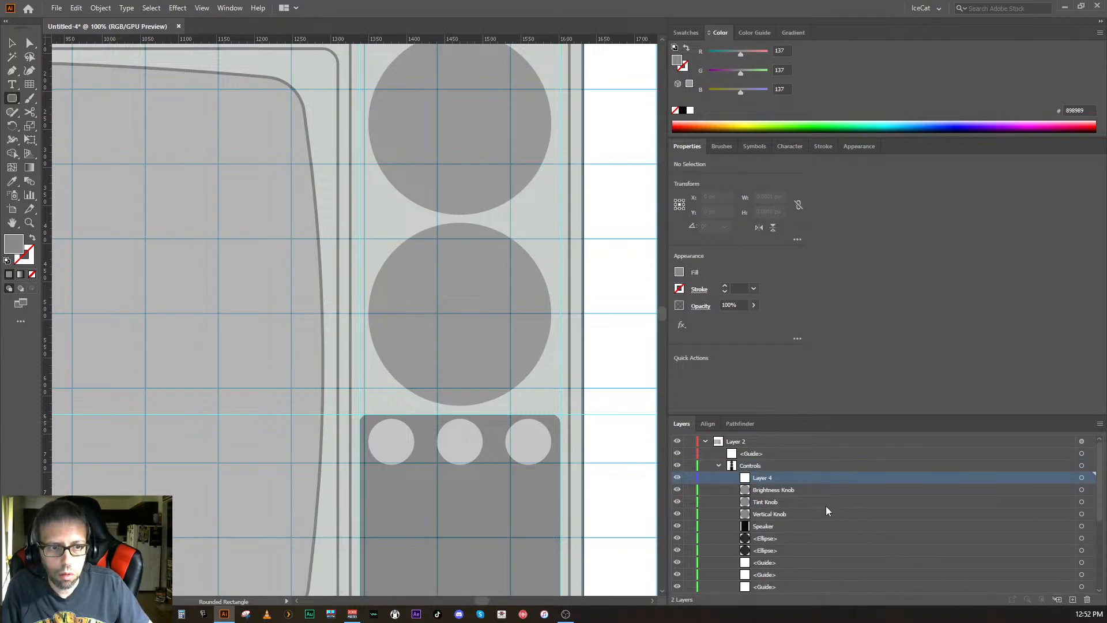
left_click(770, 489)
left_click(768, 513, "shift")
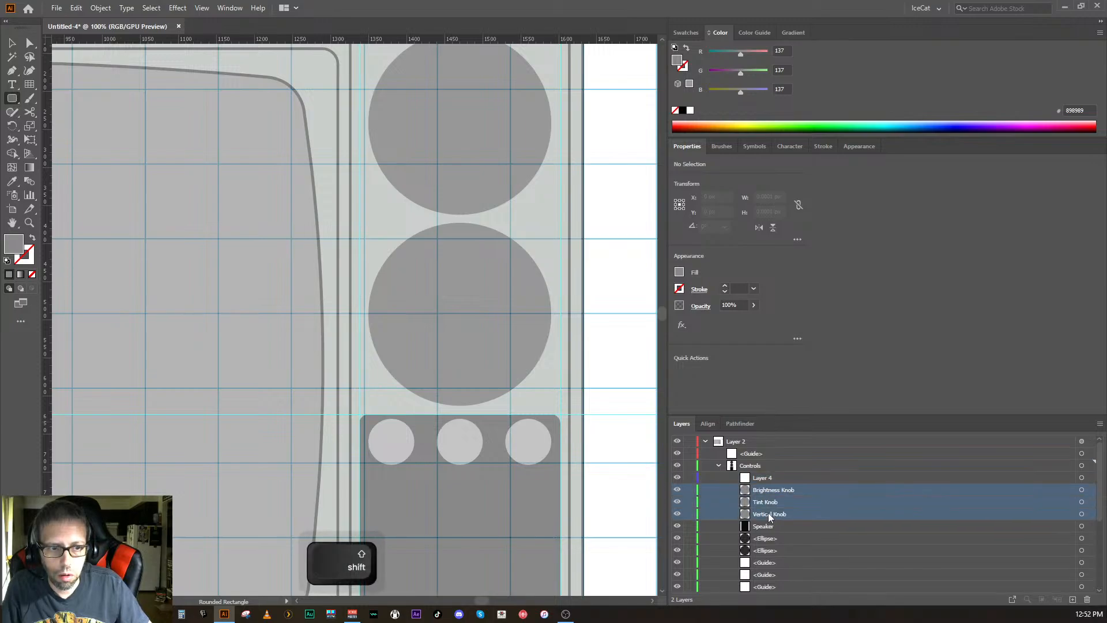
left_click(766, 524, "shift")
left_click_drag(765, 523, 762, 478)
- Rename the new sublayer holding the knobs and speaker shape as "Speaker"
double_click(762, 479)
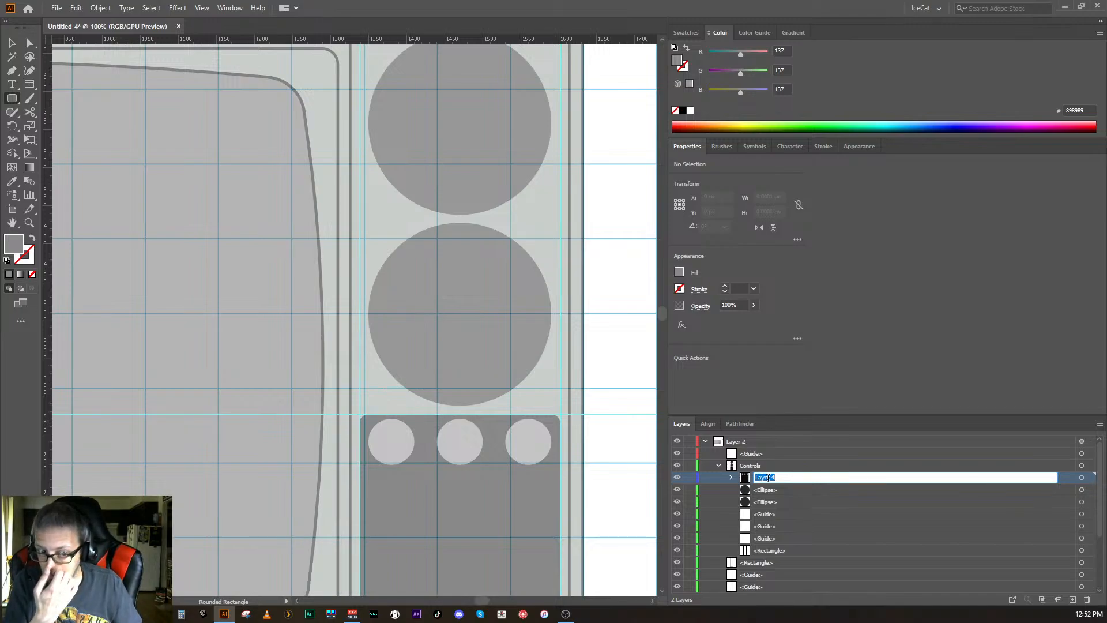
type("Spe")
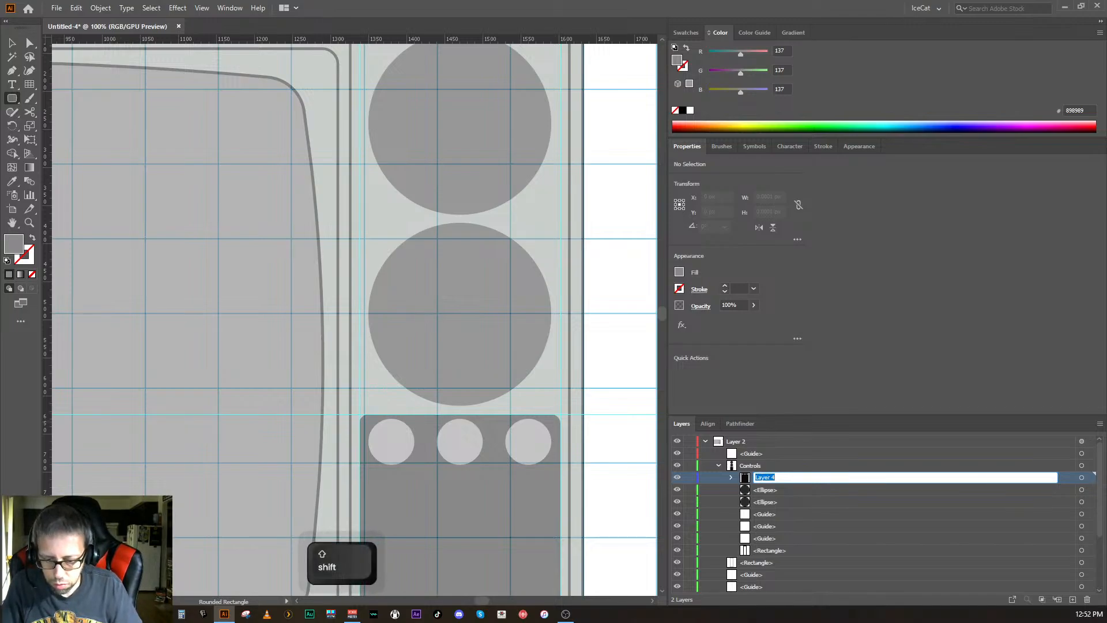
type("aker")
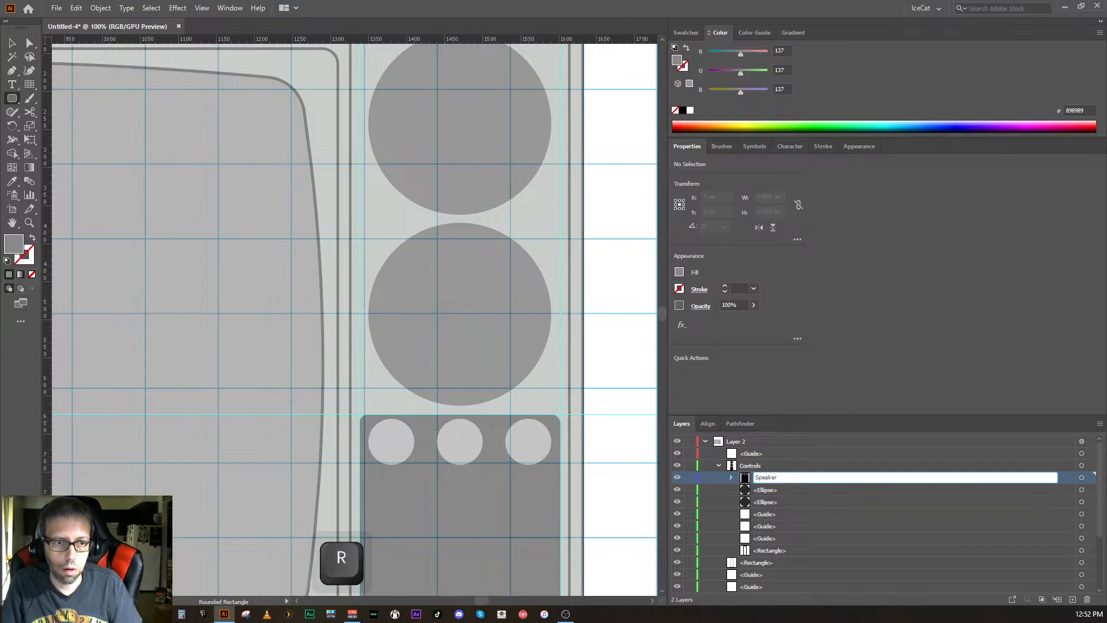
key("Return")
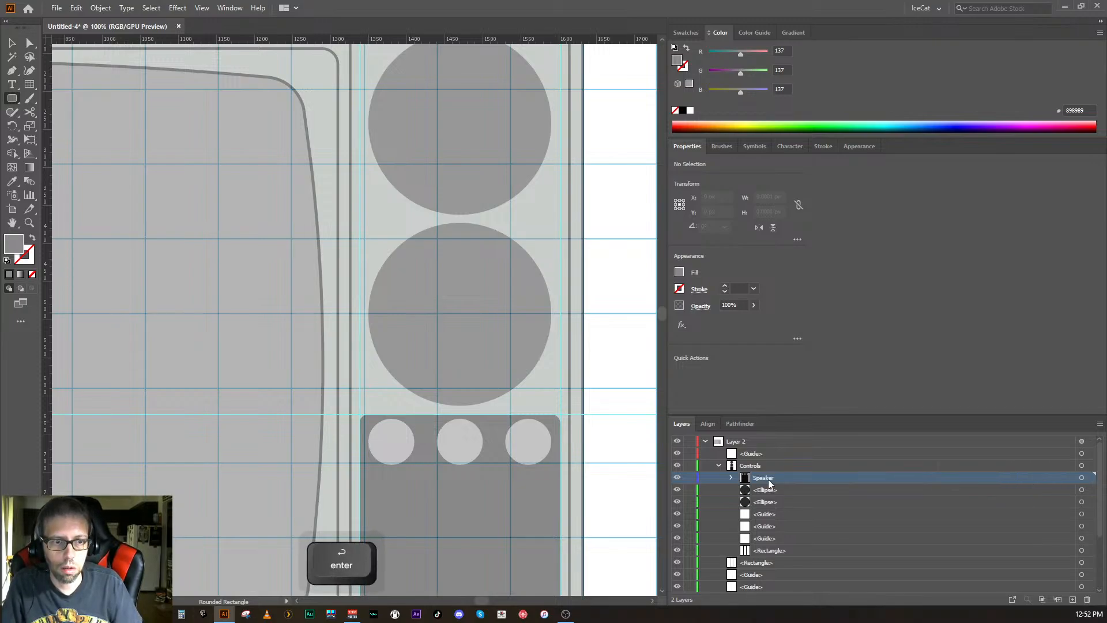
- Expand the Speaker sublayer and rename the Speaker shape inside it as "Speaker Box"
left_click(730, 478)
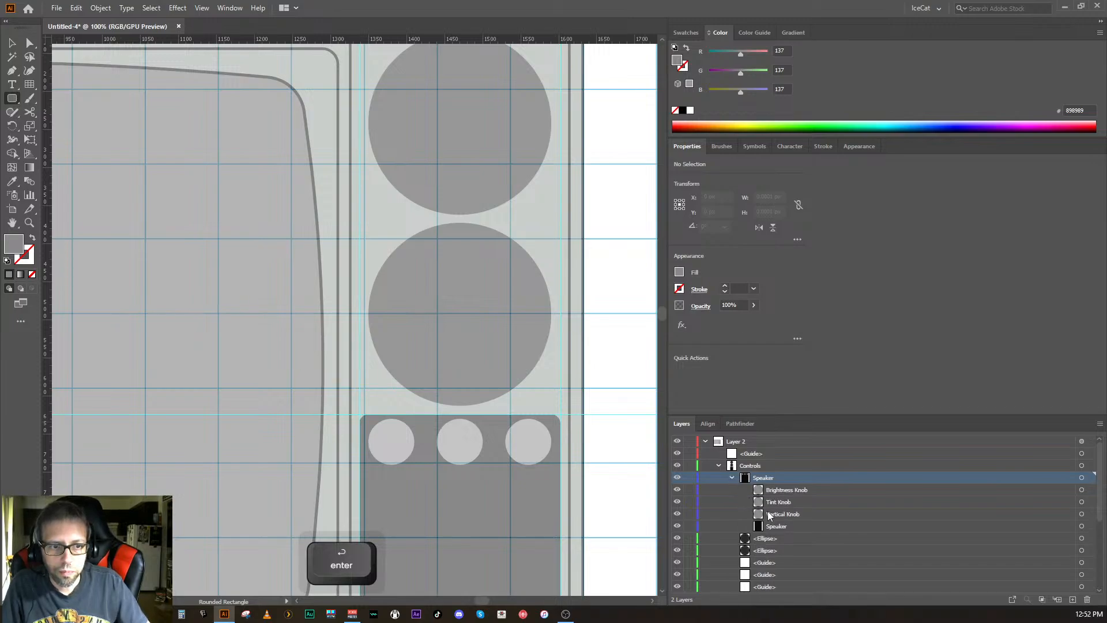
double_click(775, 523)
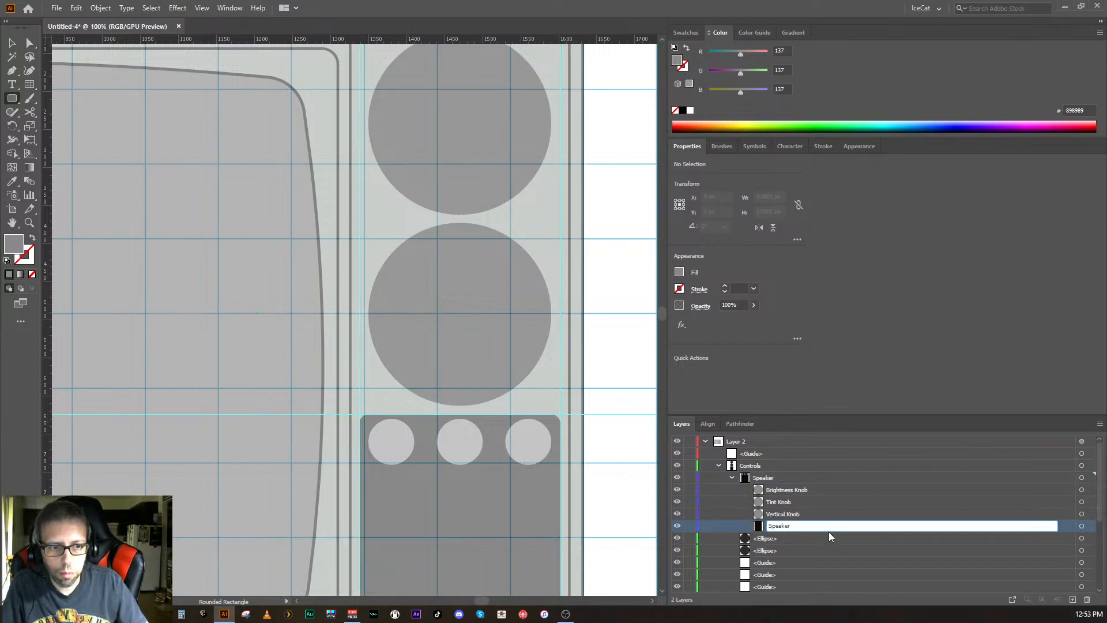
type("Box")
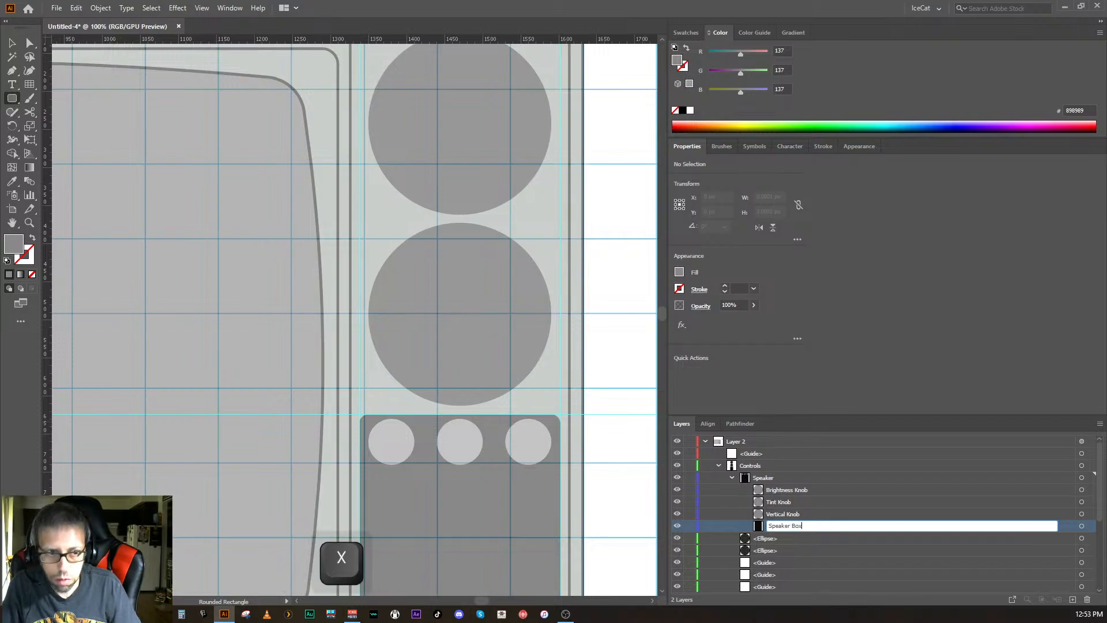
key("Return")
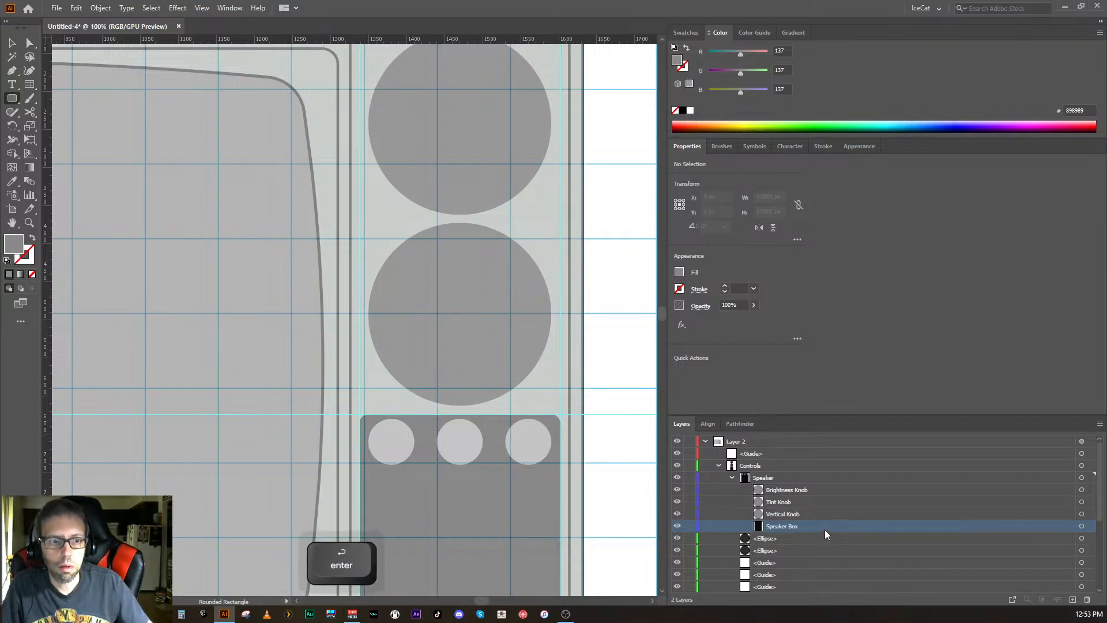
- Collapse the Speaker sublayer and rename the first ellipse below it in Controls as "VHF Selector"
left_click(731, 479)
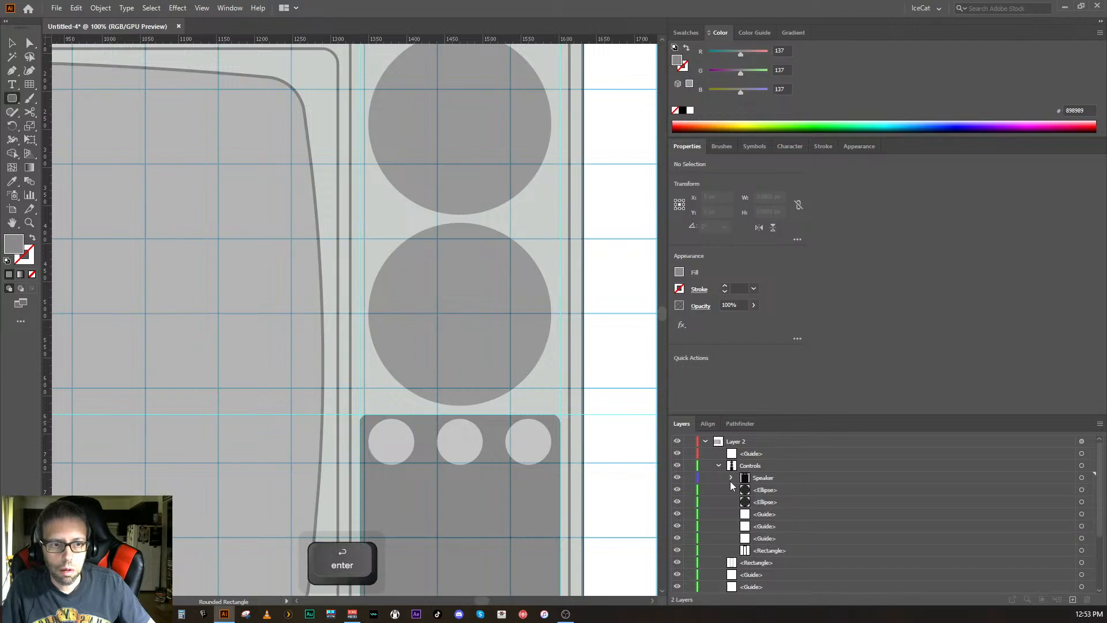
left_click(758, 489)
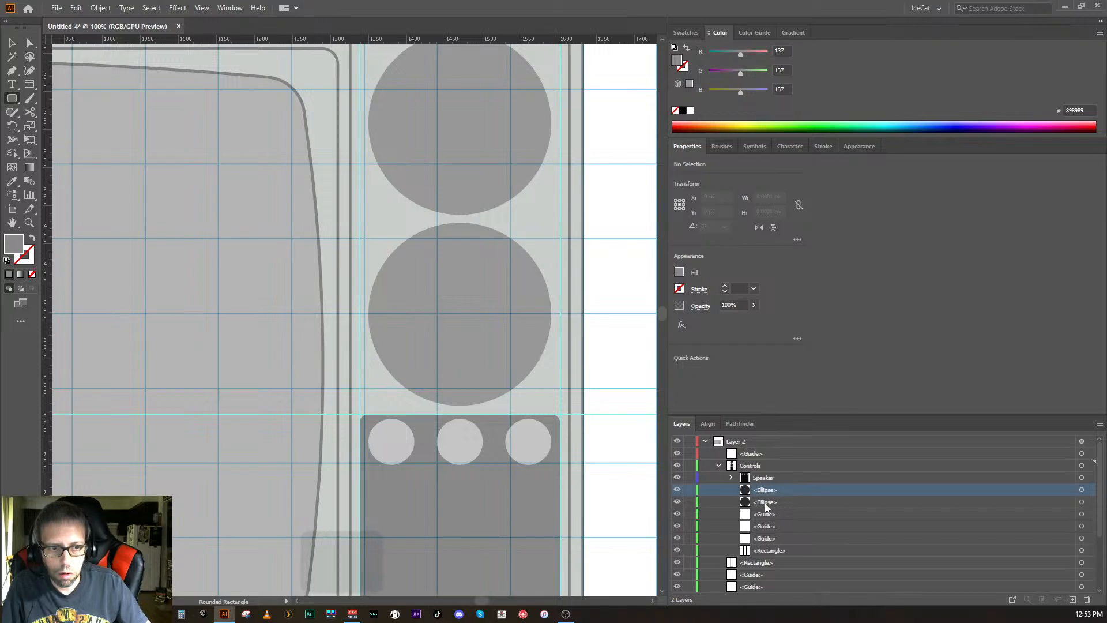
double_click(764, 489)
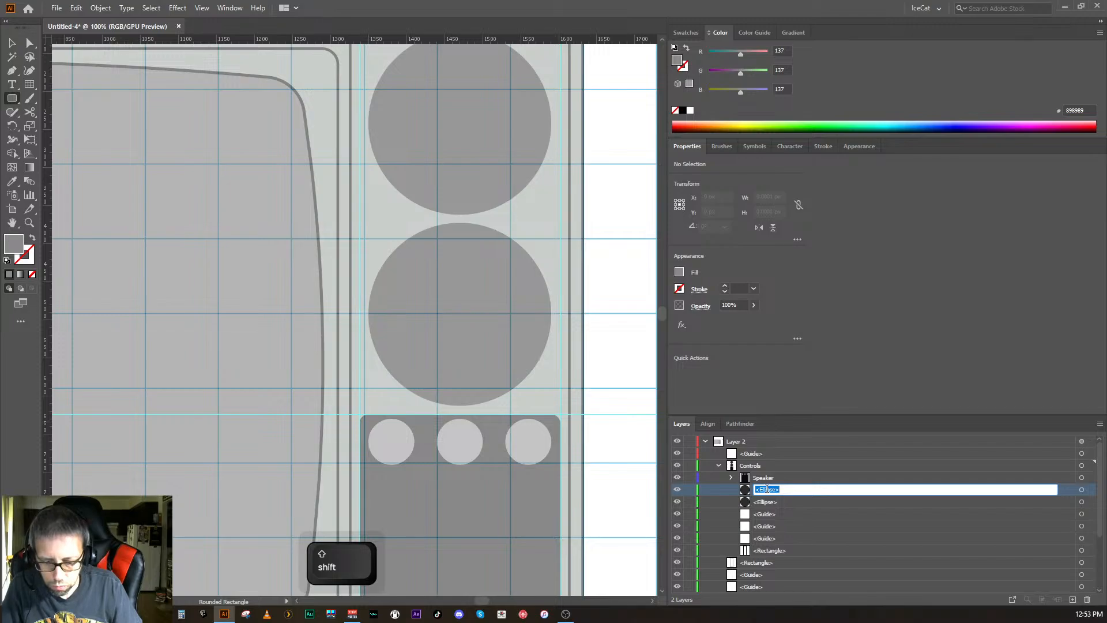
type("VHF ")
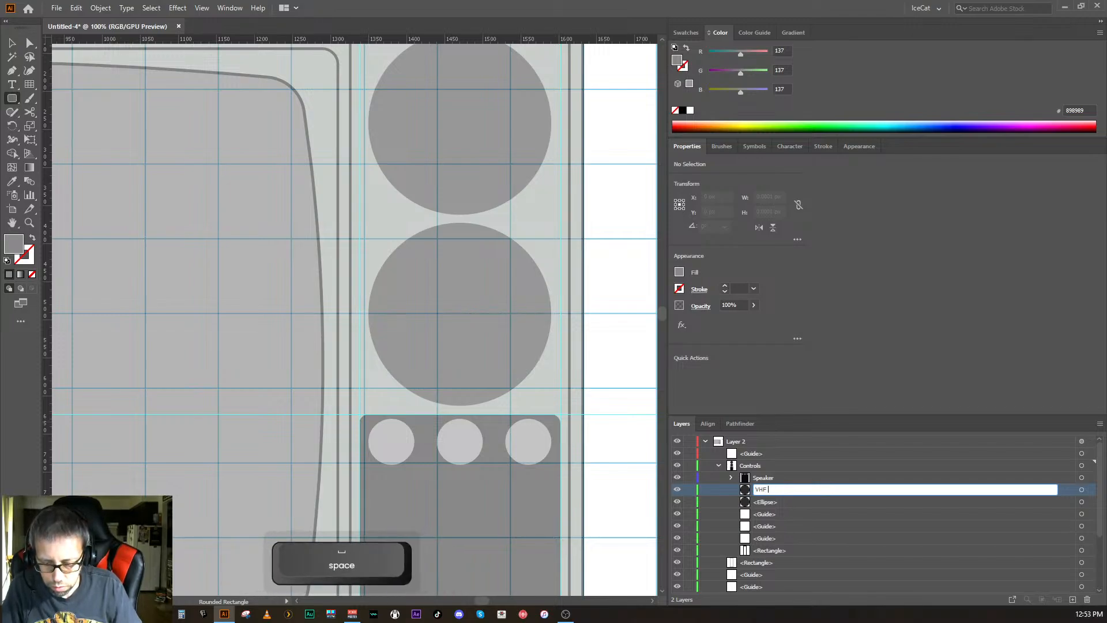
type("Selec")
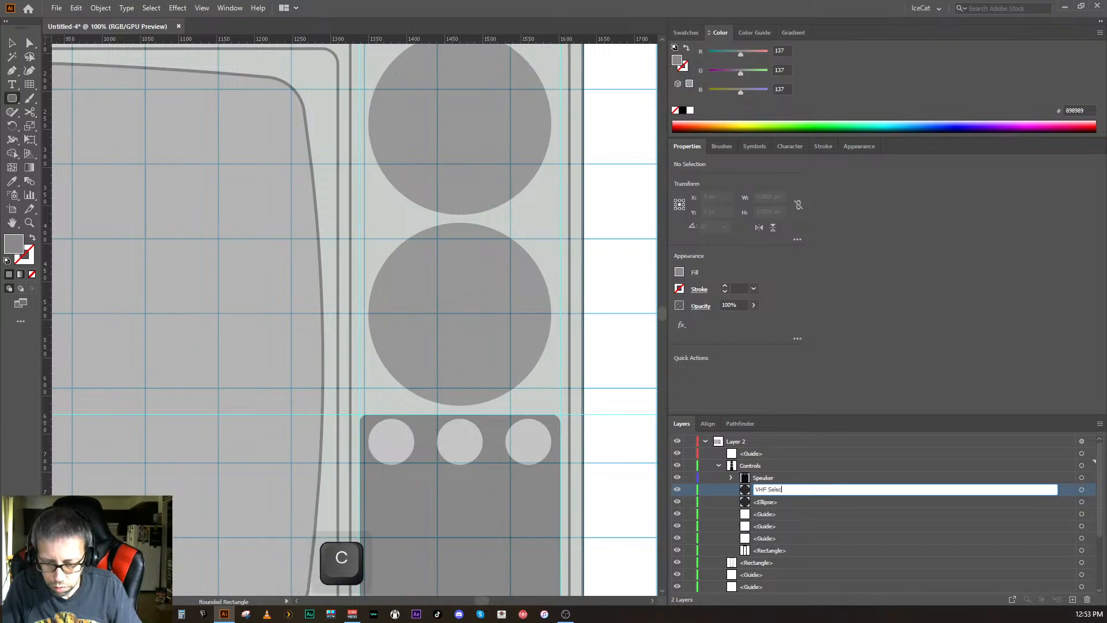
type("tor")
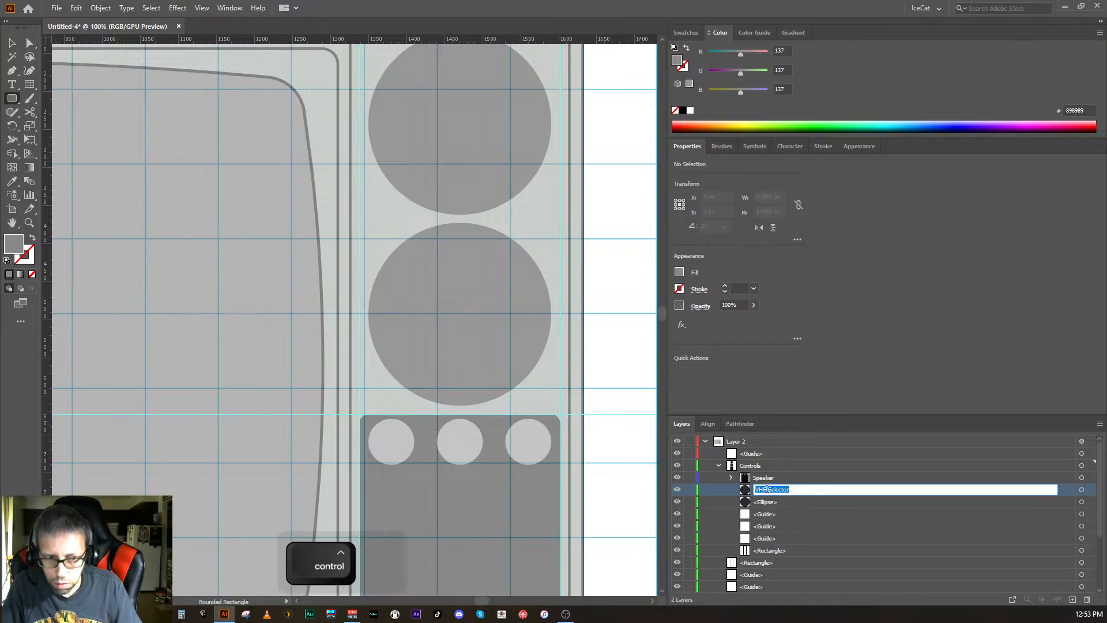
key("Tab")
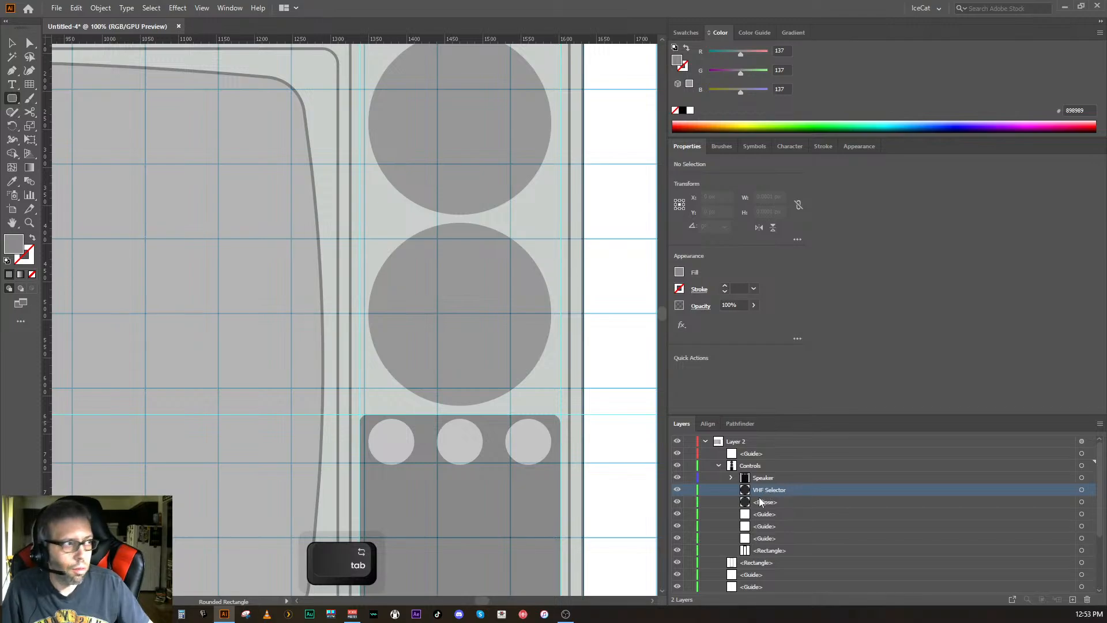
- Rename the ellipse directly below VHF Selector in the Controls sublayer as "UHF Selector"
left_click(760, 503)
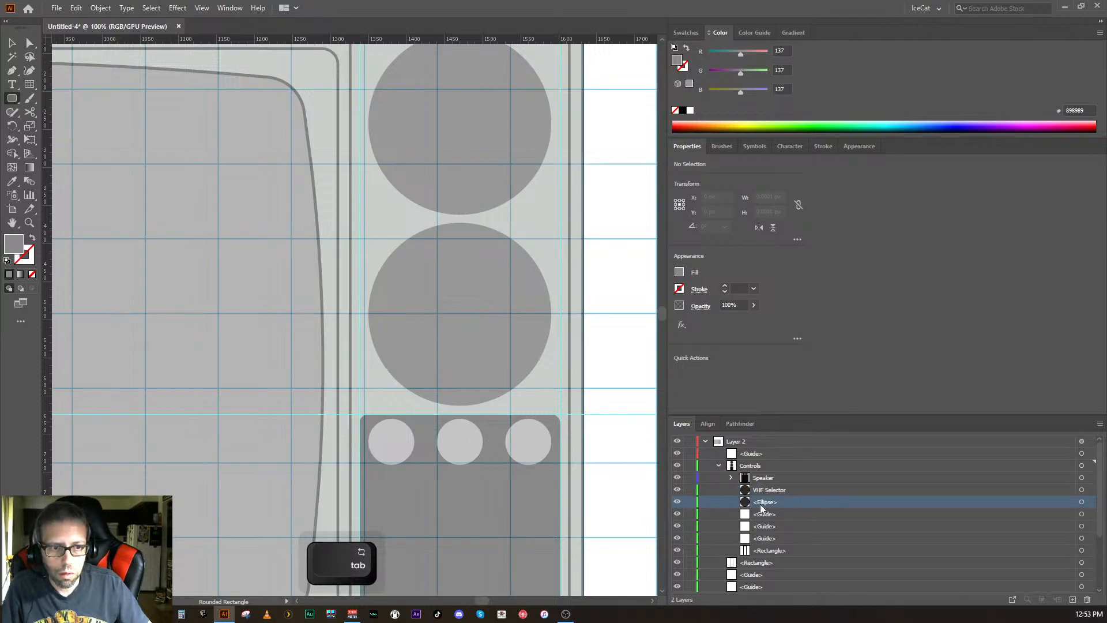
double_click(762, 503)
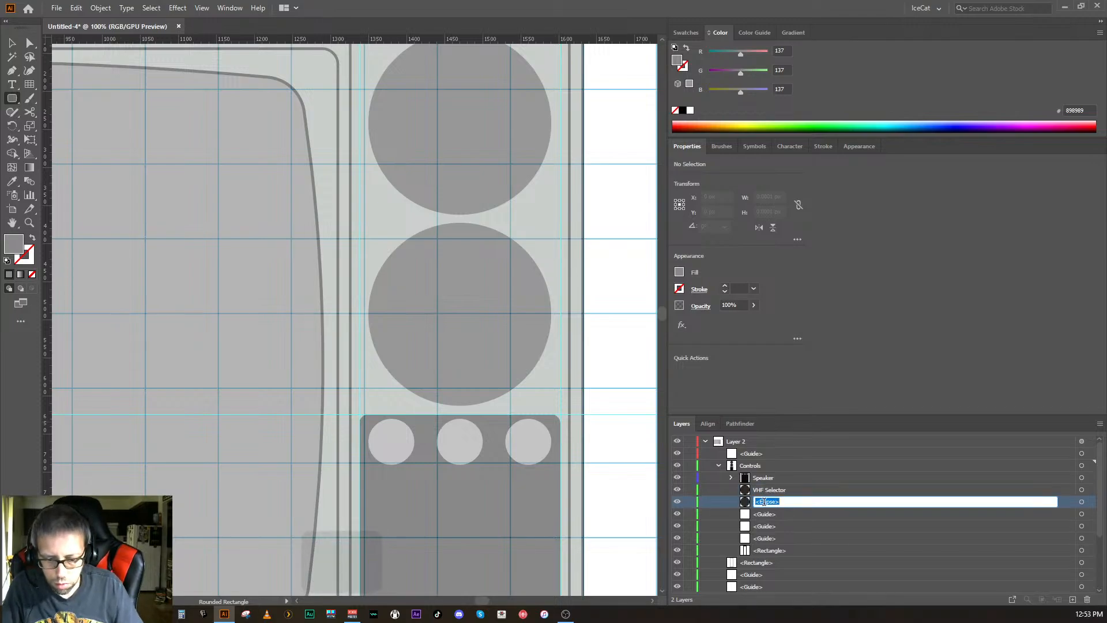
type("UHF")
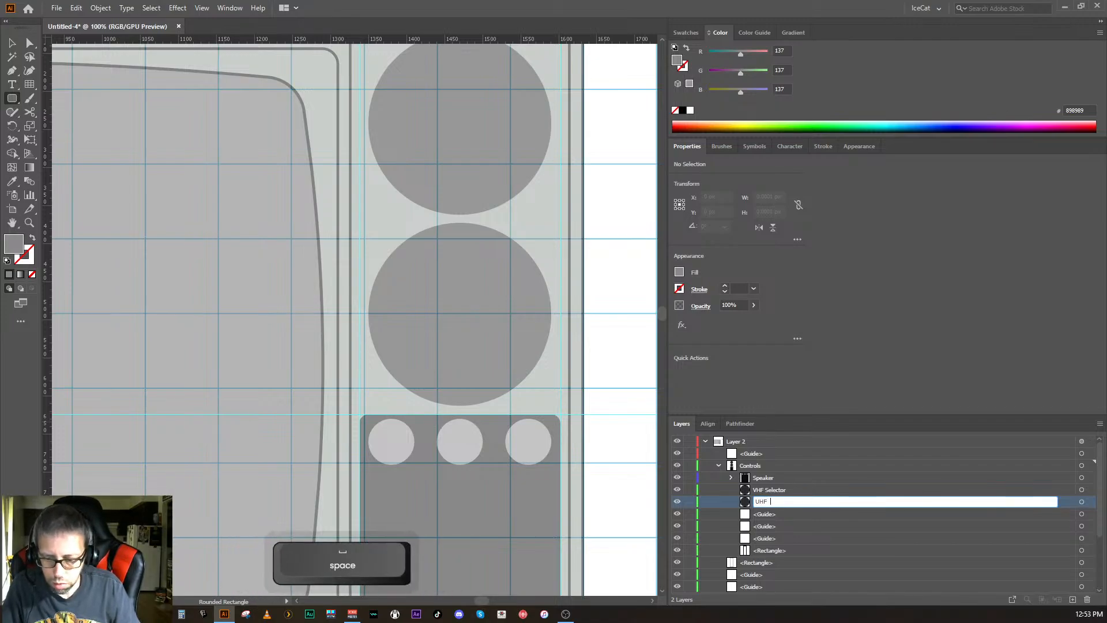
type(" Selector")
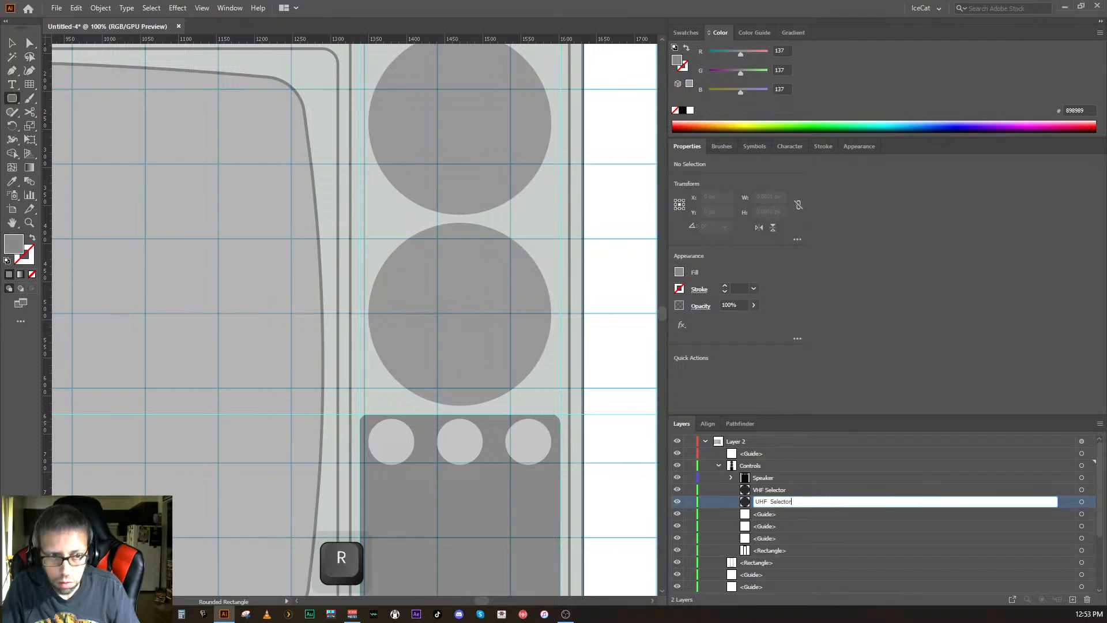
key("Left")
key("Left")
key("Left")
key("Left")
key("Left")
key("Left")
key("Left")
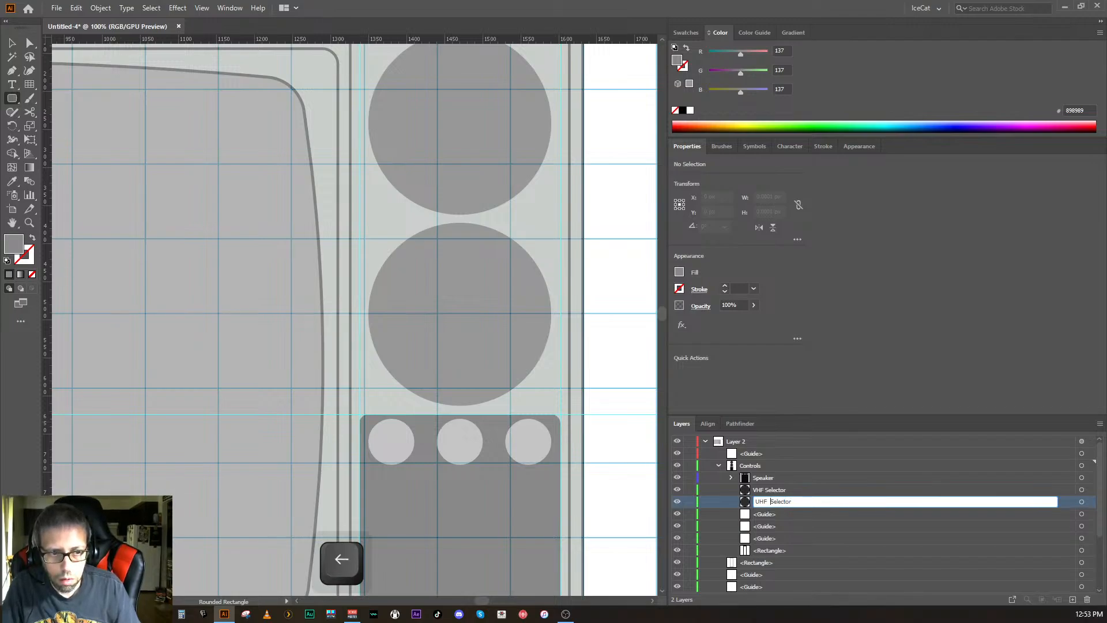
key("Delete")
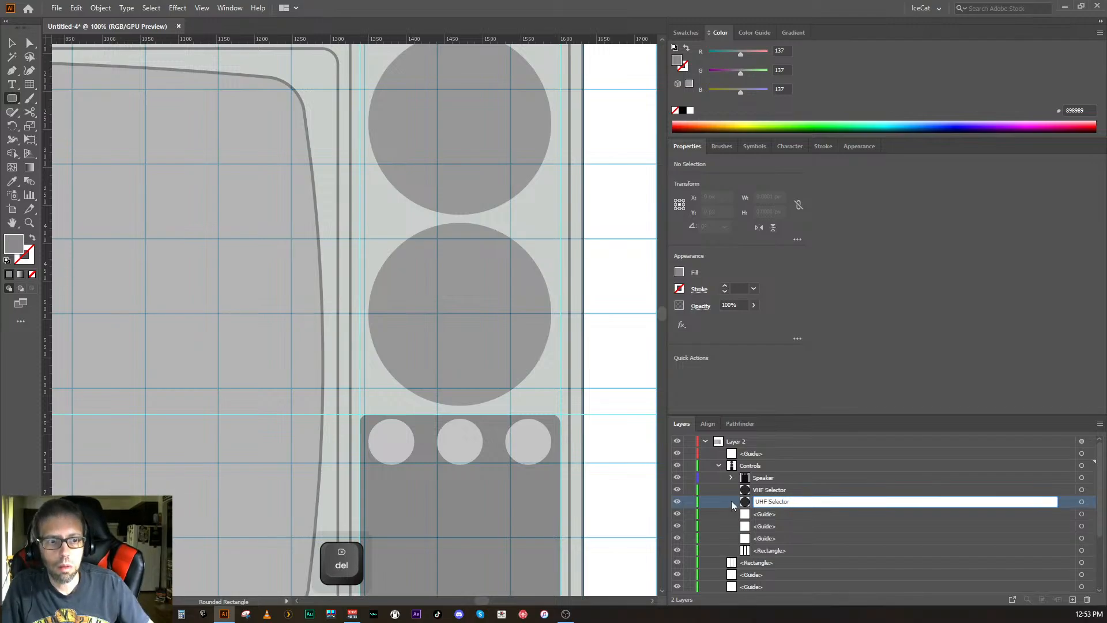
left_click(766, 514)
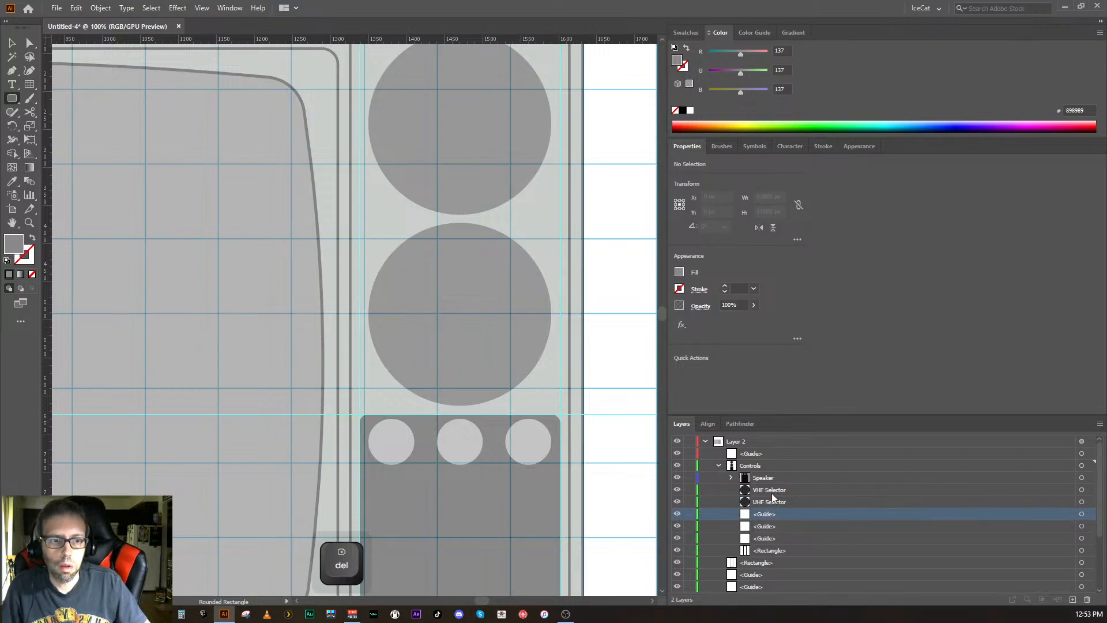
- Target the rectangle without fill or stroke inside the Controls sublayer, below its guides, and delete it
left_click(771, 493)
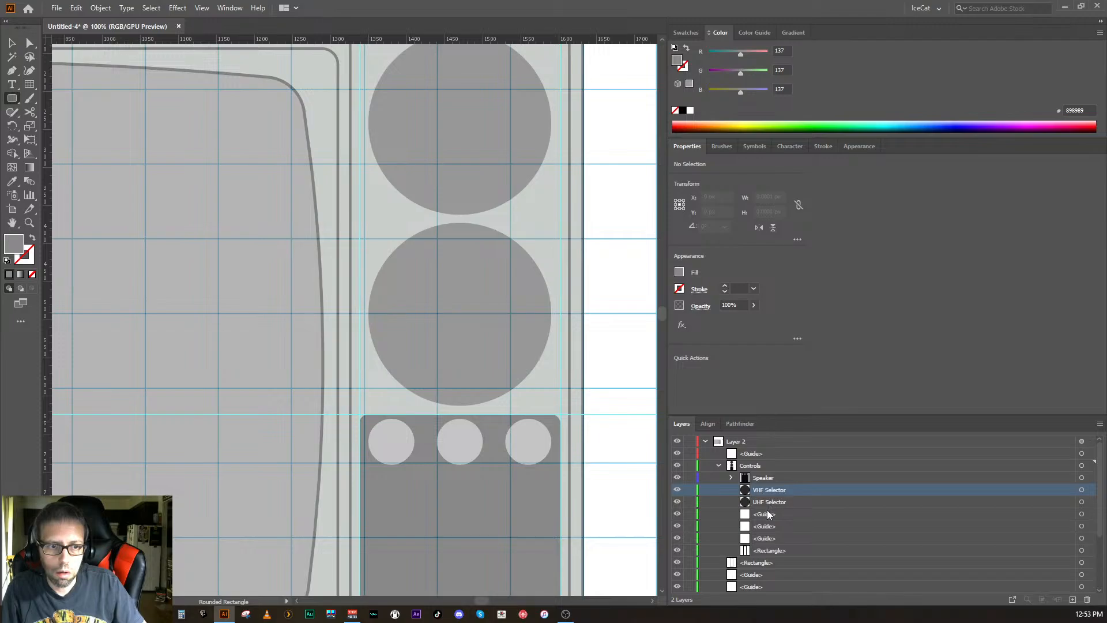
left_click(768, 514)
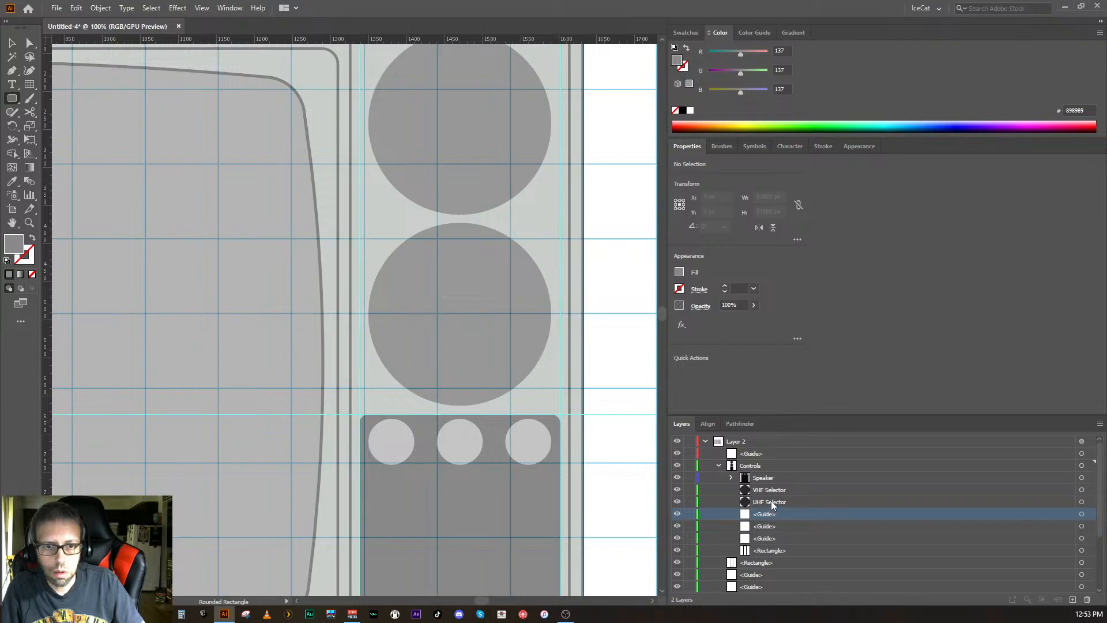
scroll(770, 501, "down", 2)
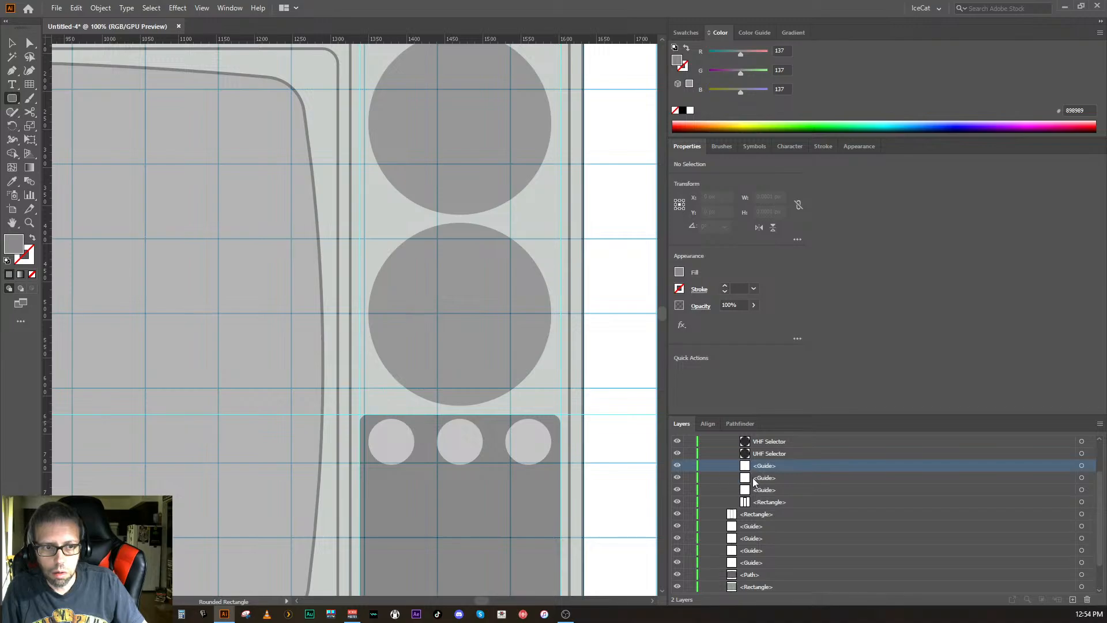
left_click(766, 501)
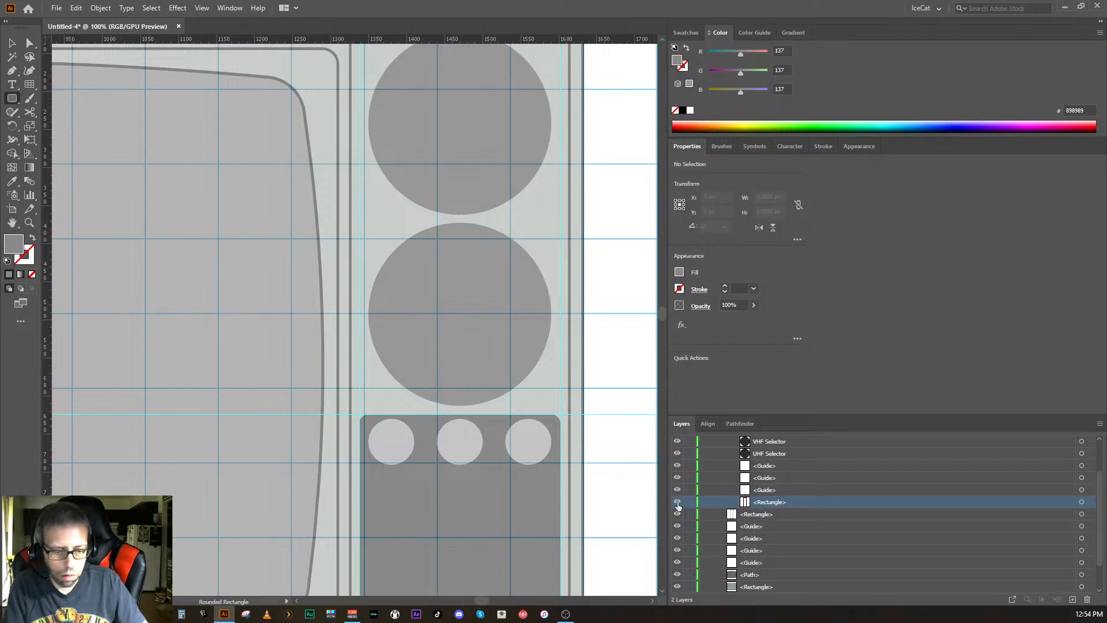
key("ctrl+minus")
key("ctrl+minus")
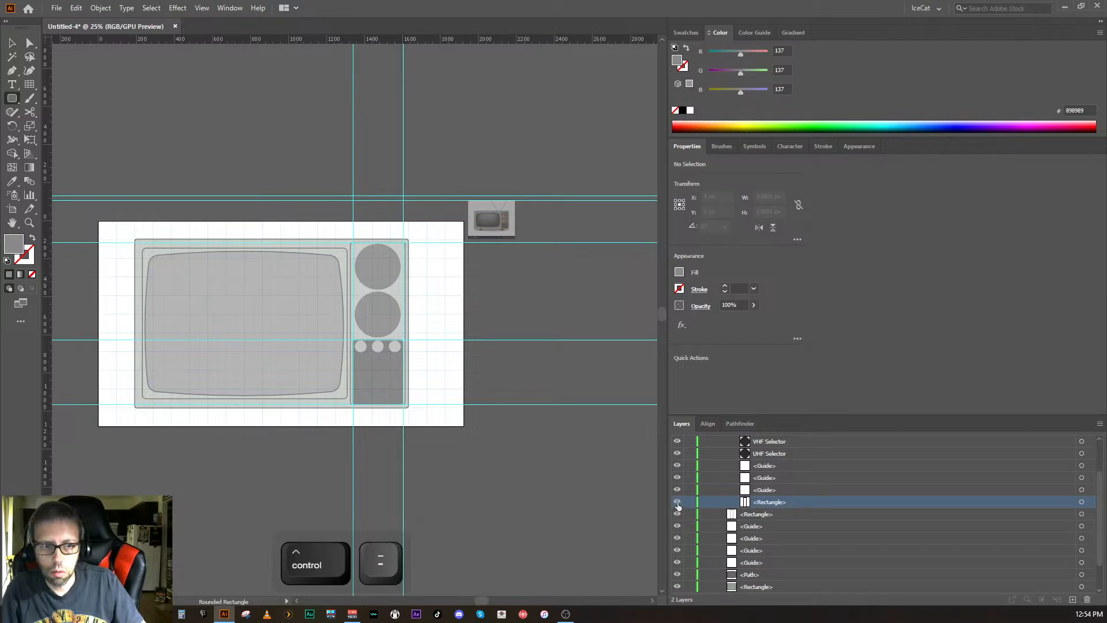
left_click(1081, 504)
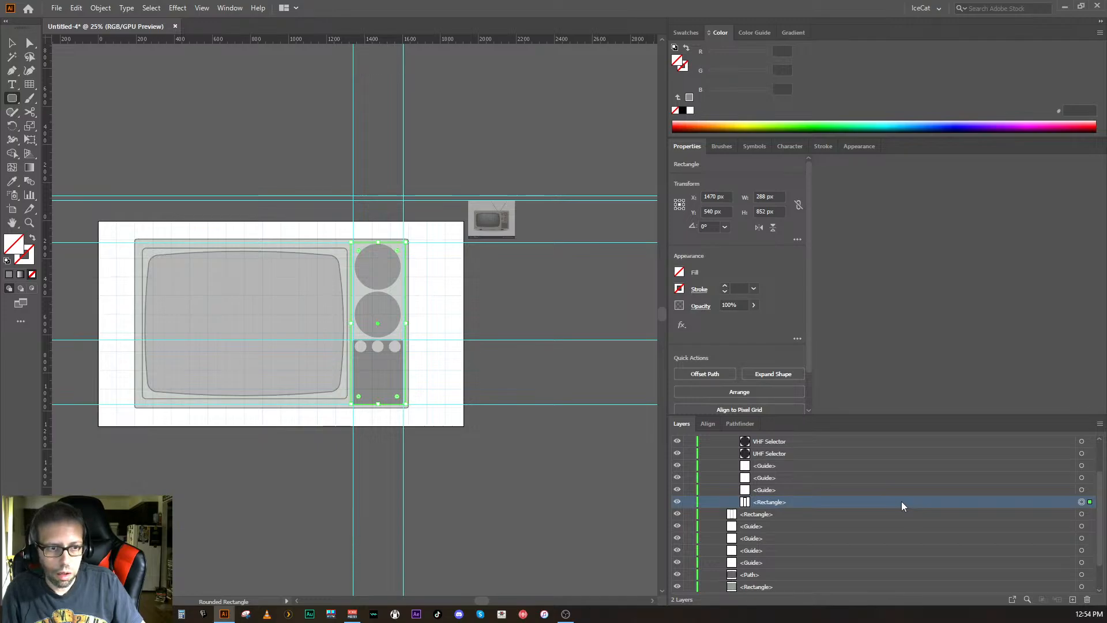
left_click(1087, 600)
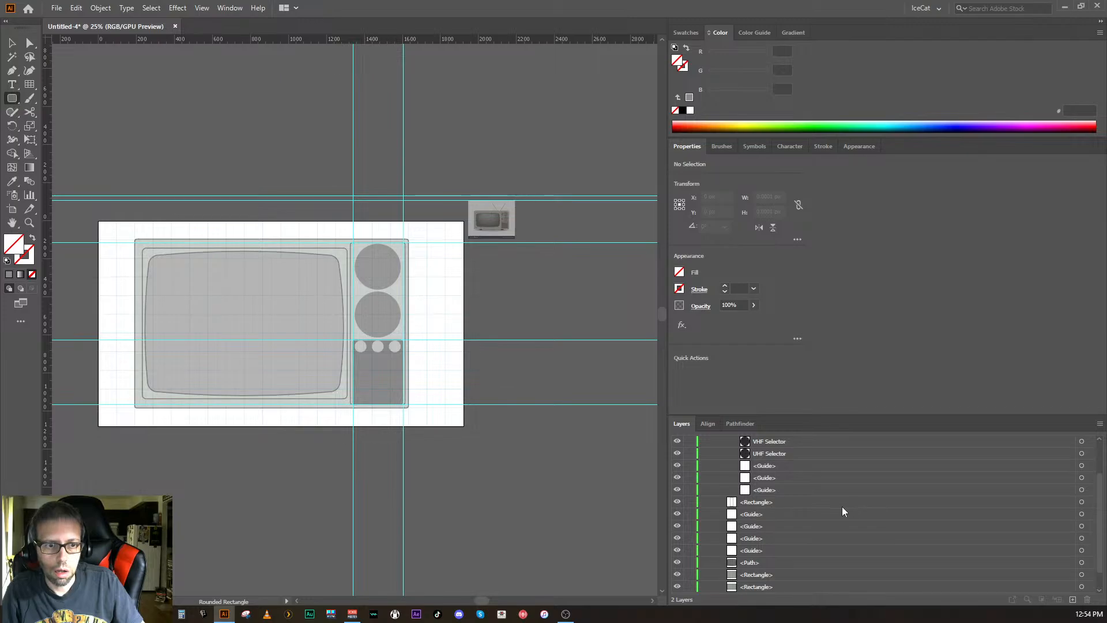
- Check the rectangle directly below the Controls sublayer by toggling its visibility, and rename it as "Control Box"
left_click(677, 502)
left_click(677, 503)
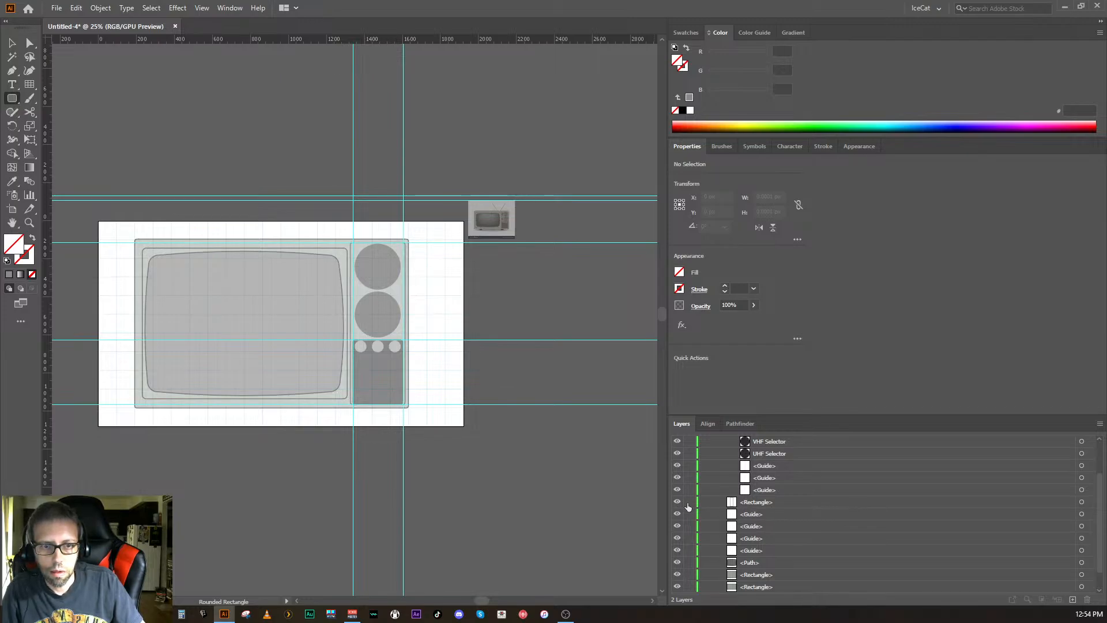
double_click(749, 504)
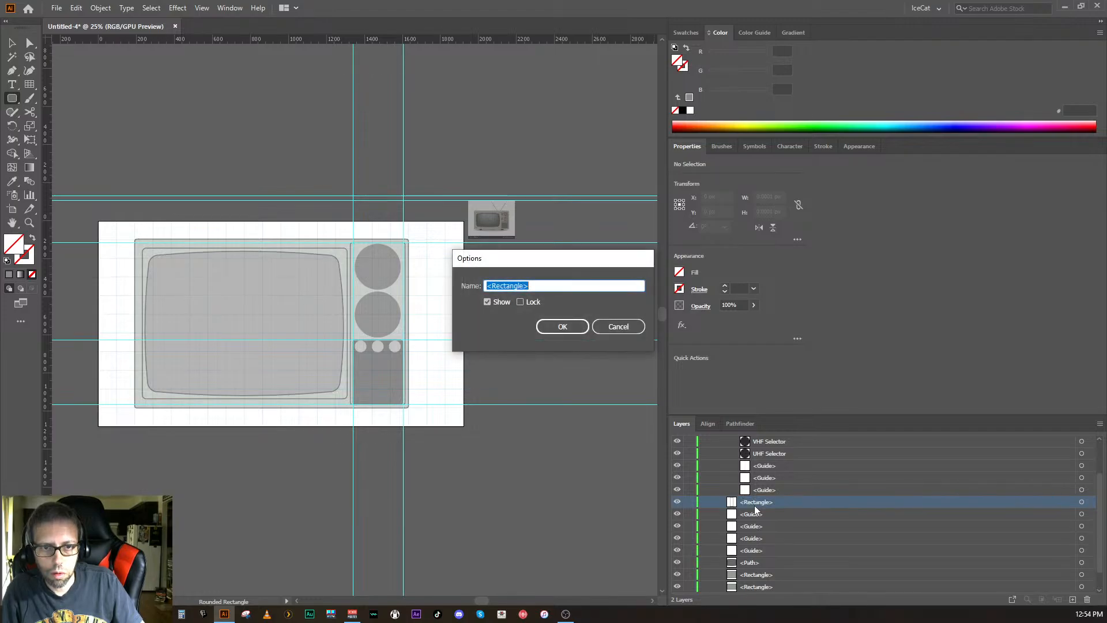
key("BackSpace")
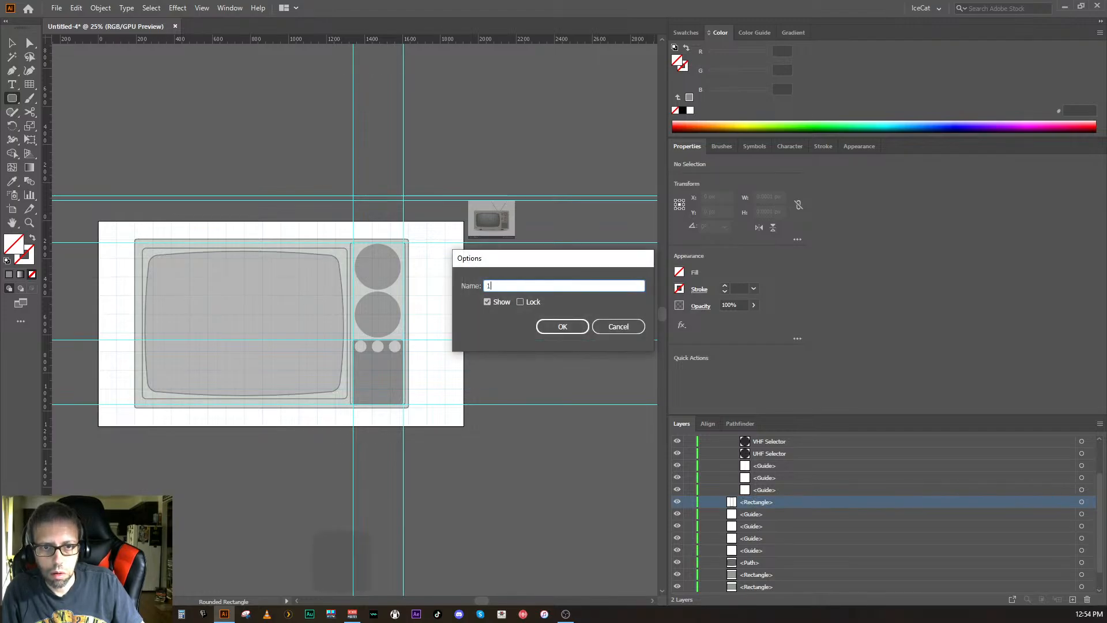
key("Escape")
double_click(755, 504)
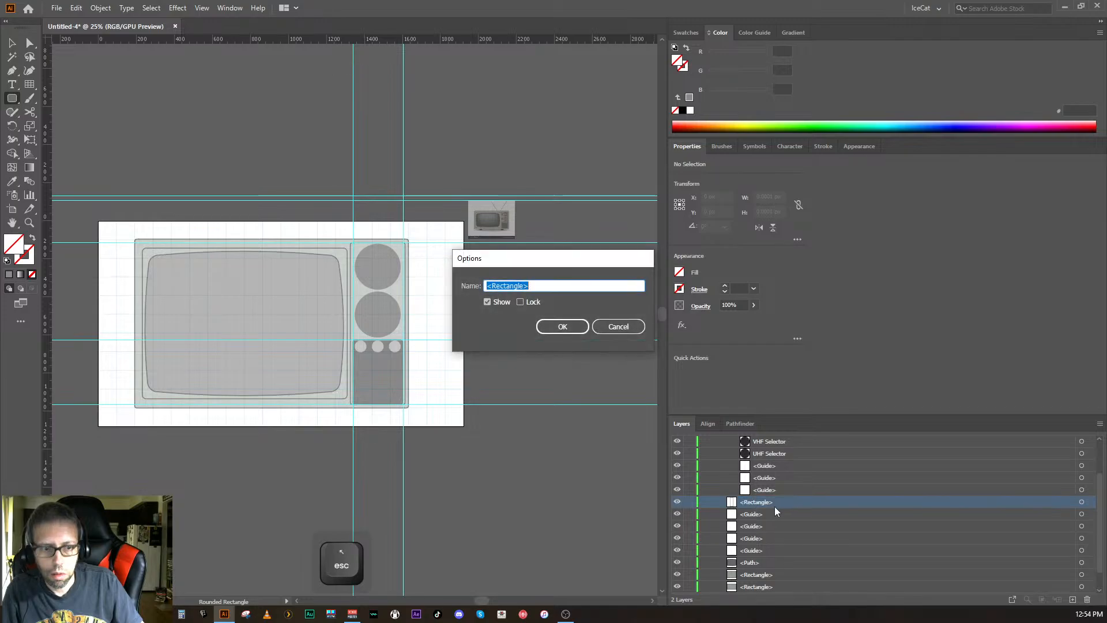
type("Contro")
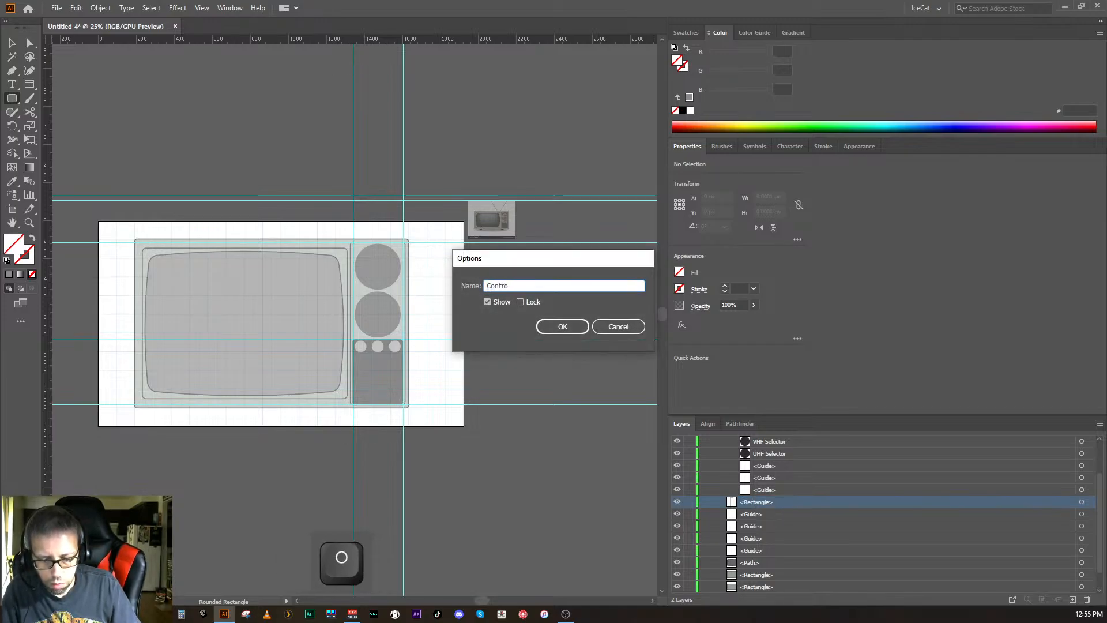
type("l Box")
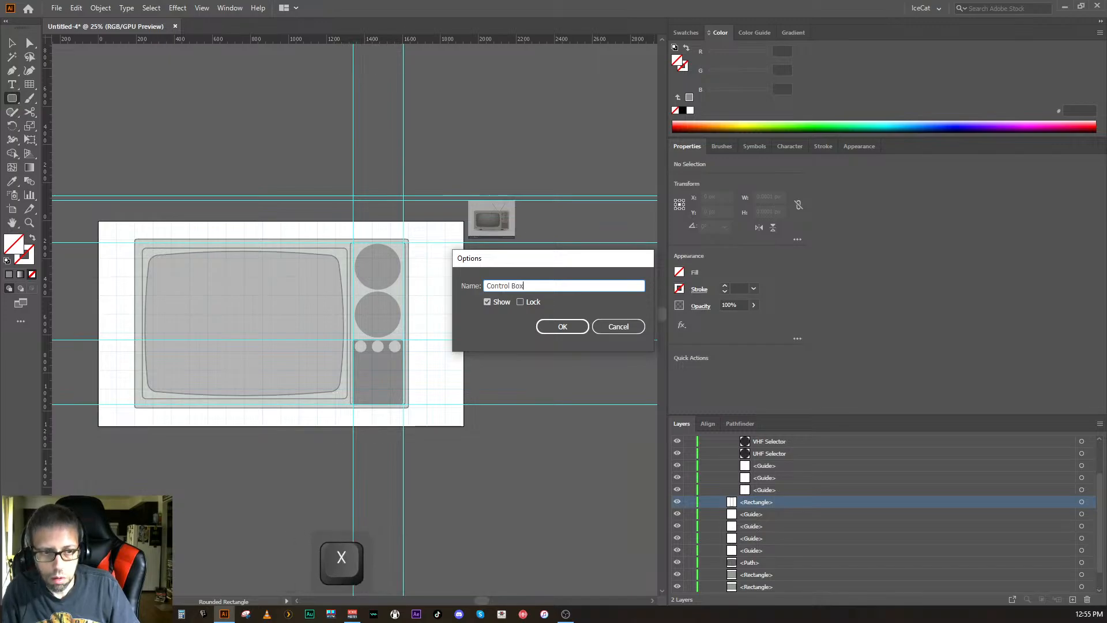
key("Return")
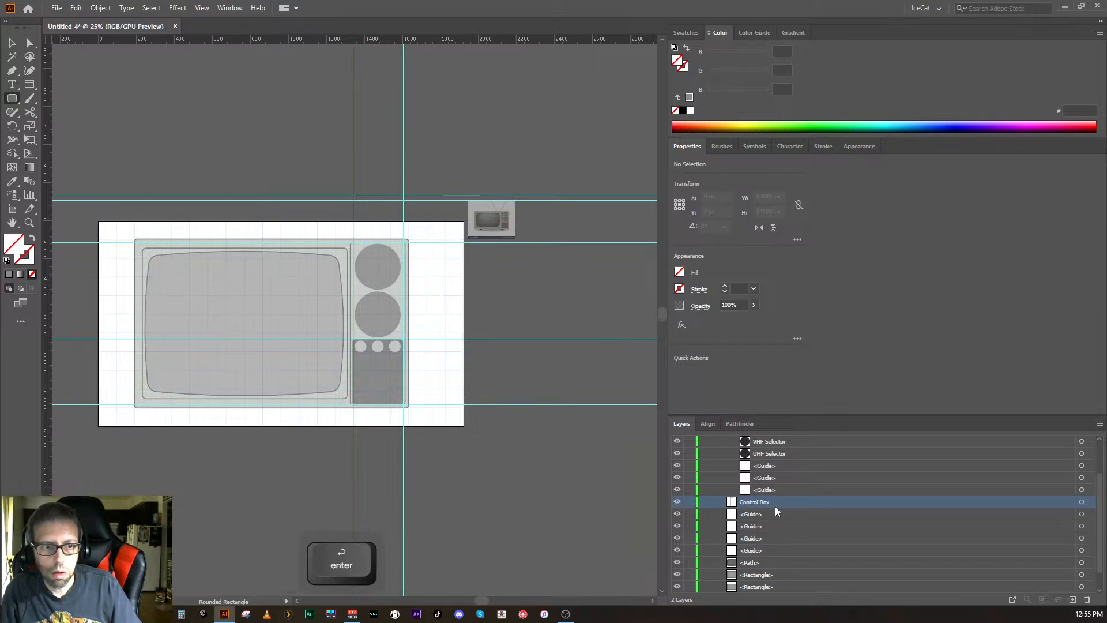
- Create a new sublayer inside the Speaker sublayer, above the Brightness Knob
scroll(777, 506, "up", 2)
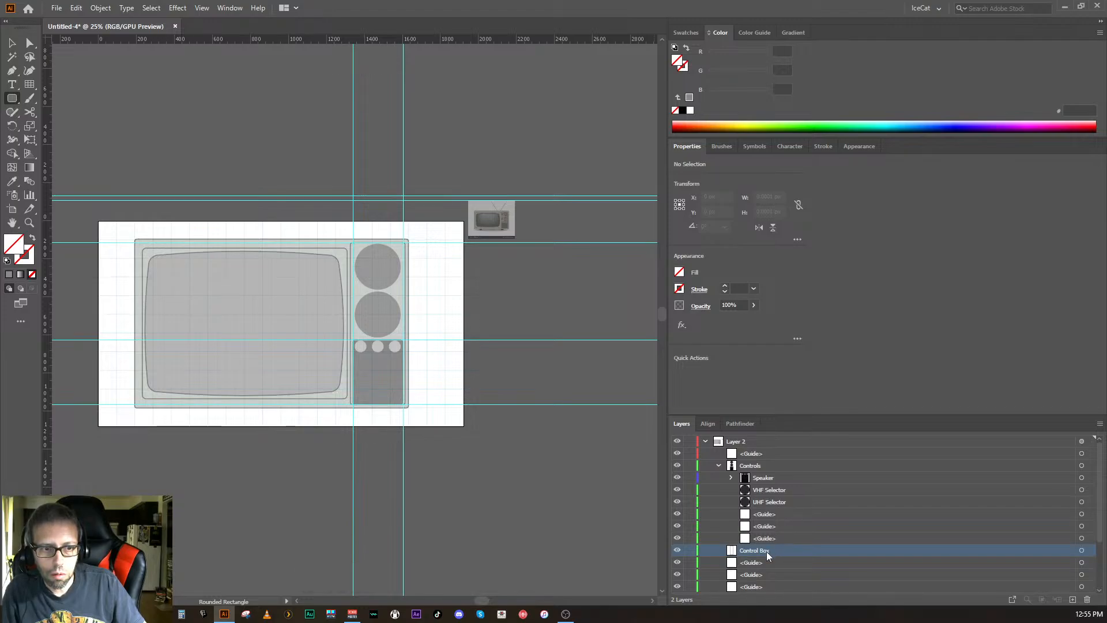
left_click(730, 478)
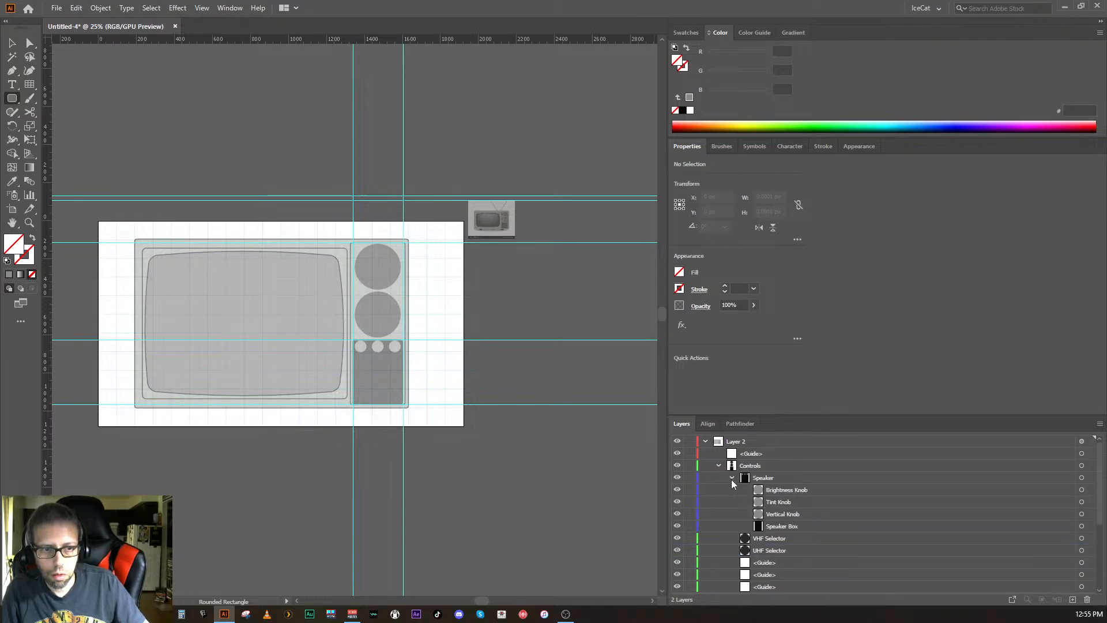
left_click(731, 478)
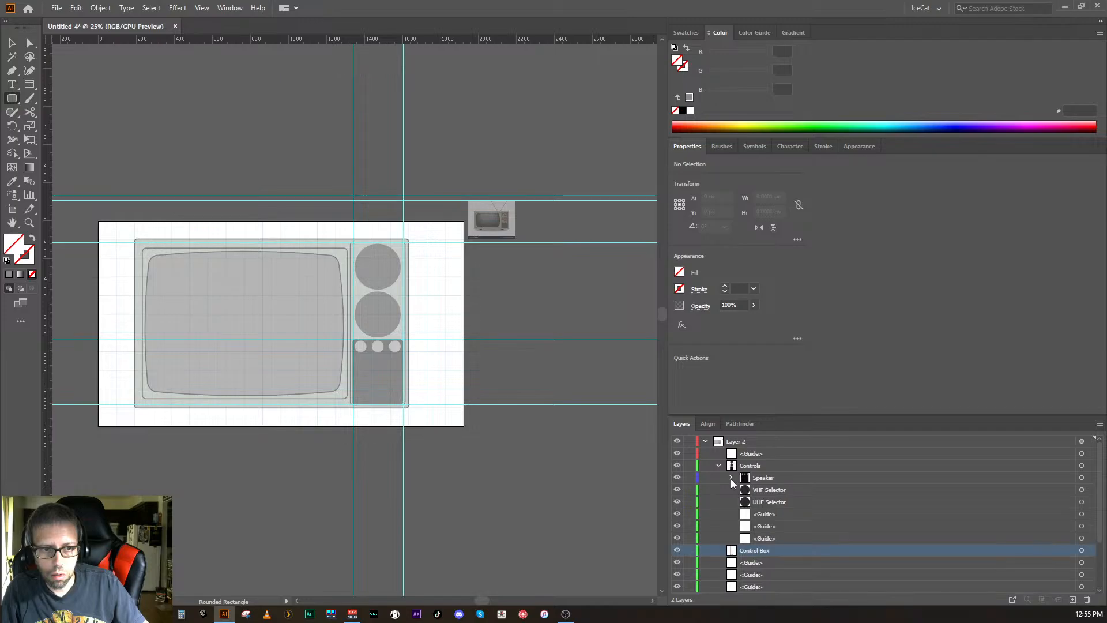
left_click(757, 490)
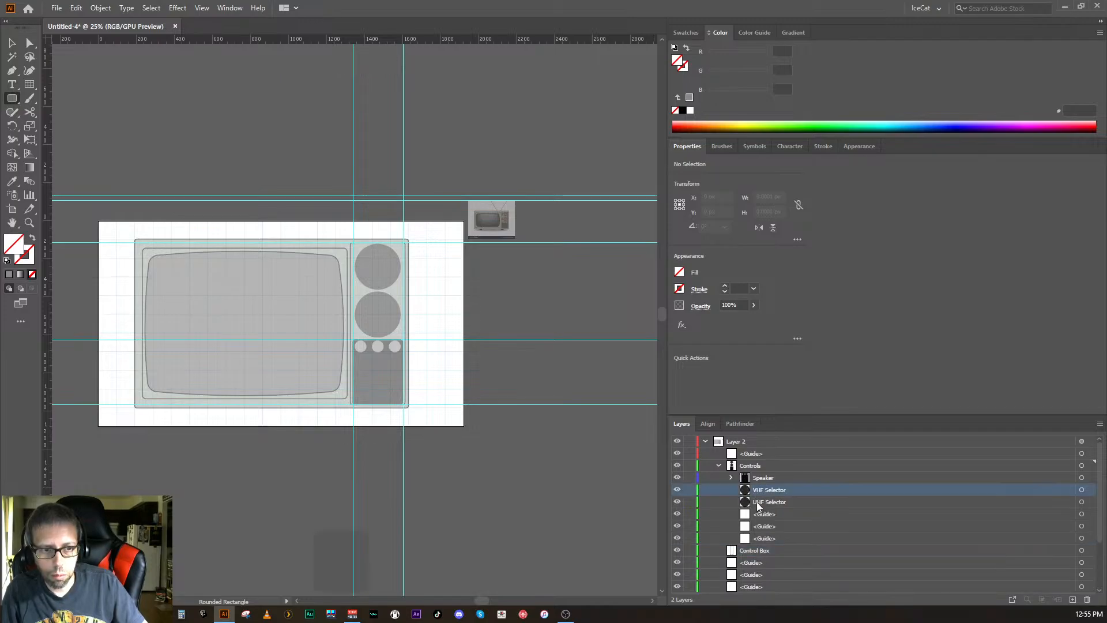
left_click(757, 503, "shift")
key("shift")
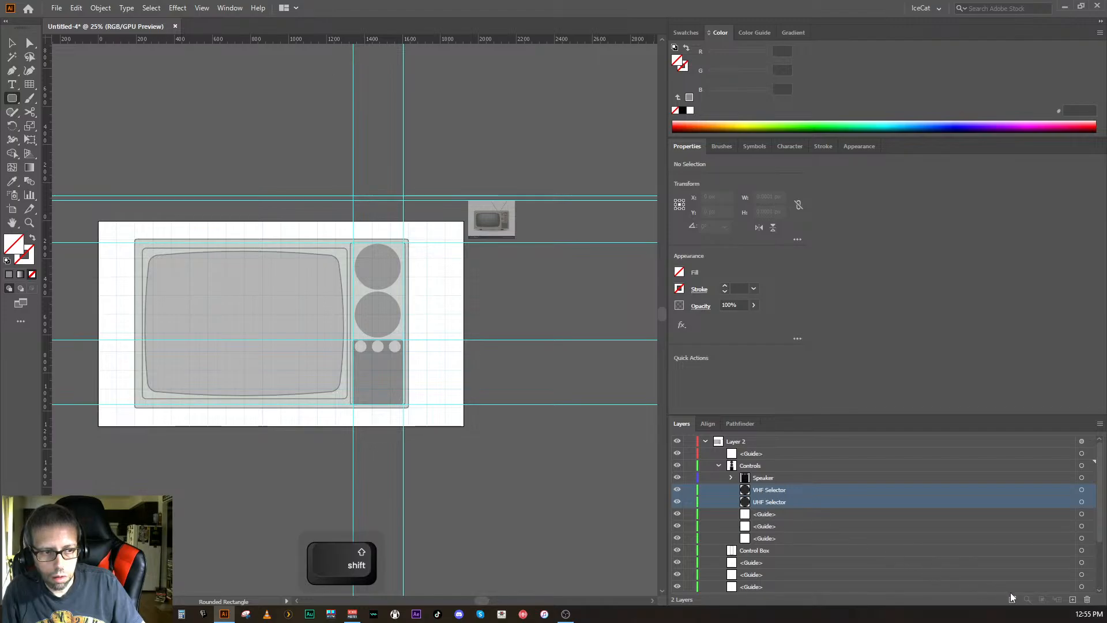
left_click(775, 478)
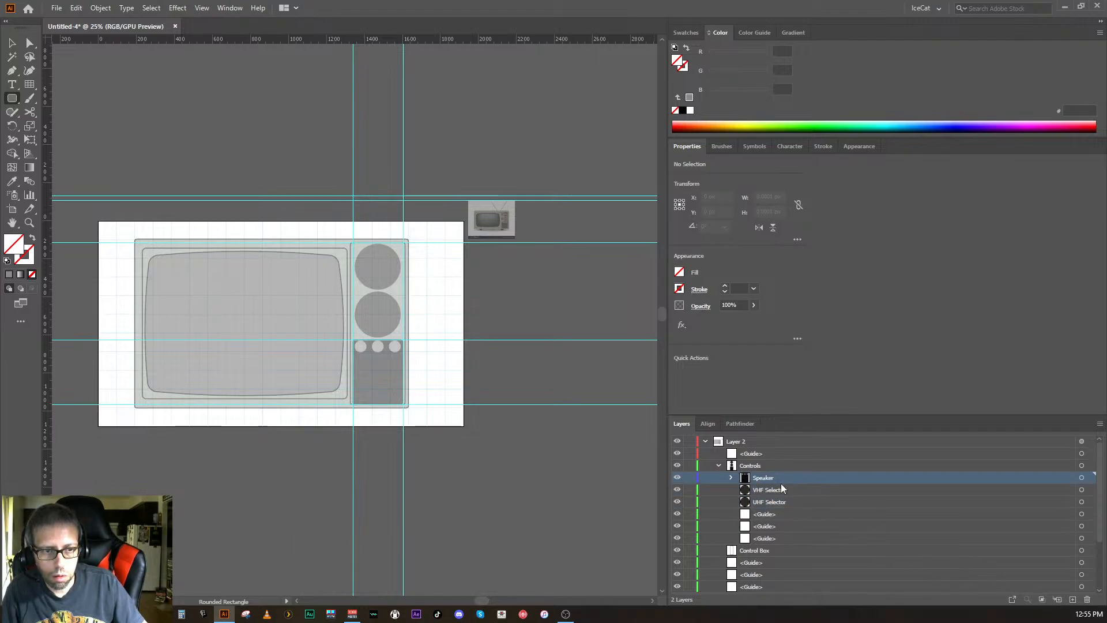
left_click(1059, 602)
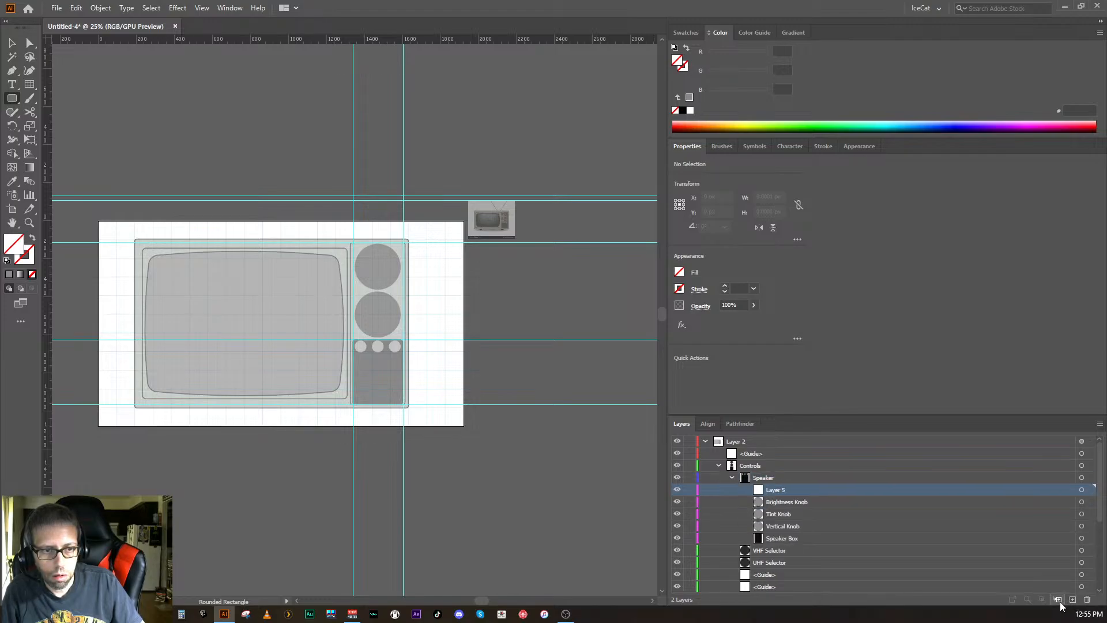
- Move the Brightness Knob and Tint Knob into the new sublayer inside the Speaker sublayer
left_click(789, 504)
left_click(789, 513, "shift")
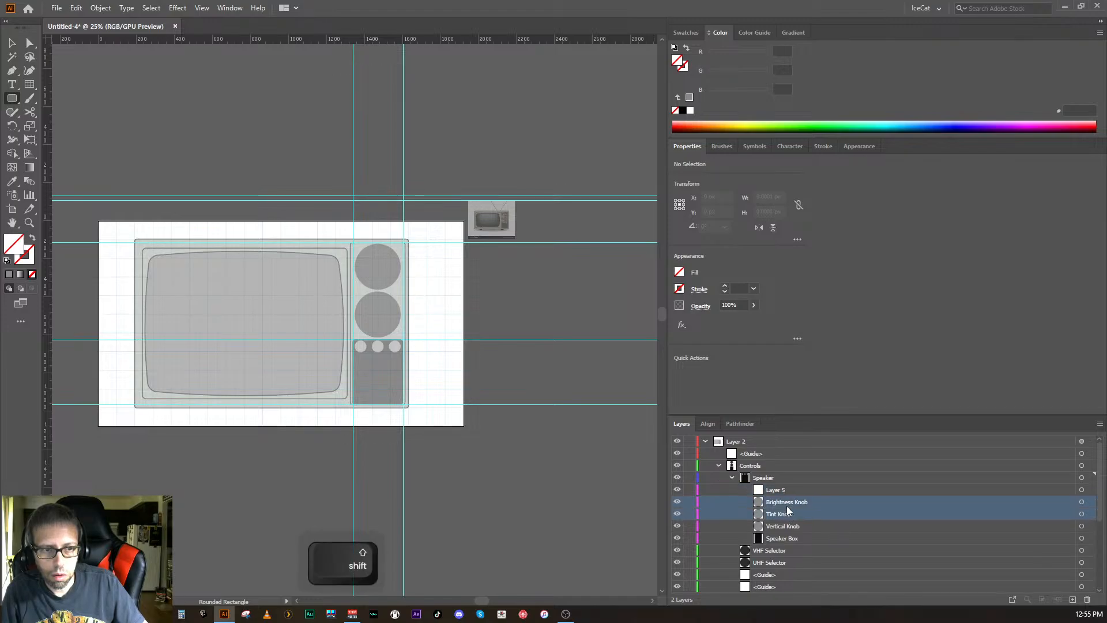
left_click_drag(782, 493, 784, 494)
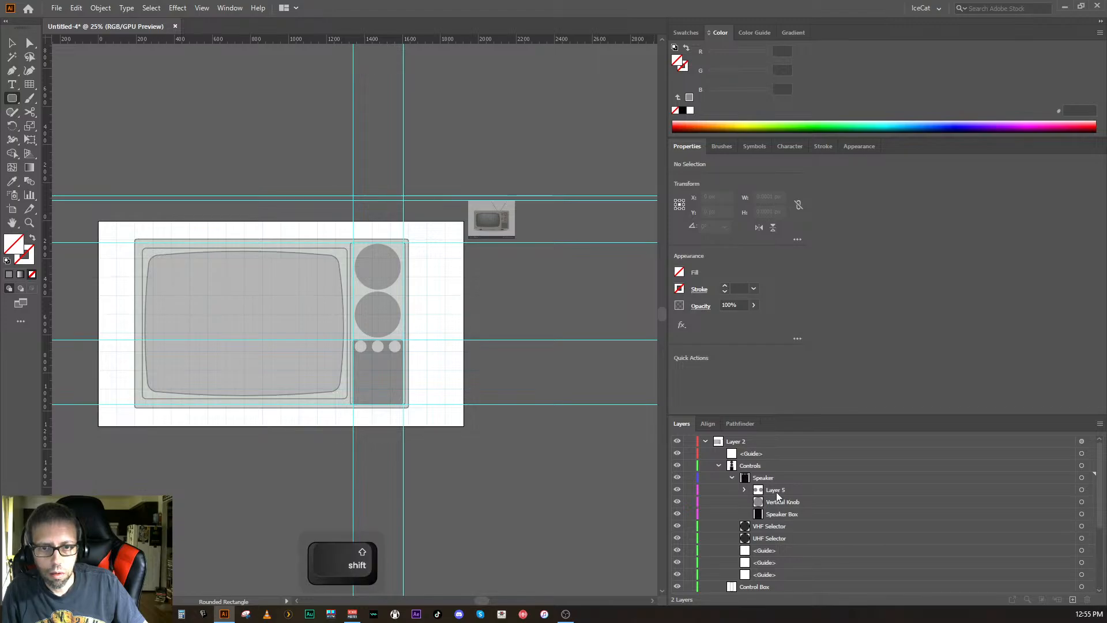
- Move the new sublayer out of Speaker into the Controls sublayer, directly above Speaker, and rename it as "Selector Knobs"
left_click(775, 495)
left_click_drag(776, 494, 750, 466)
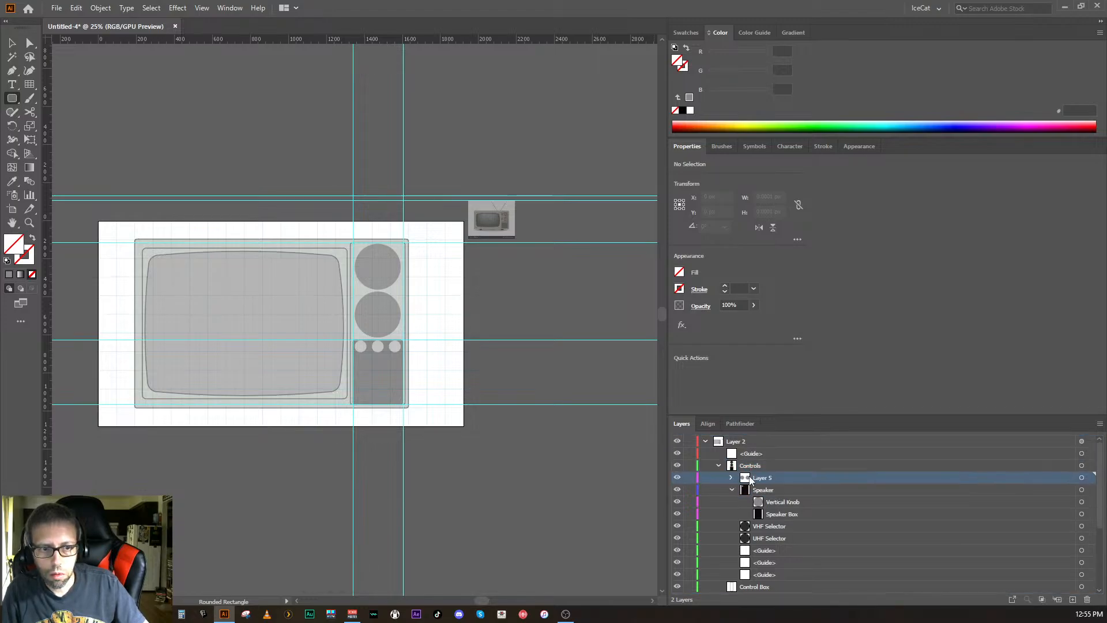
double_click(758, 478)
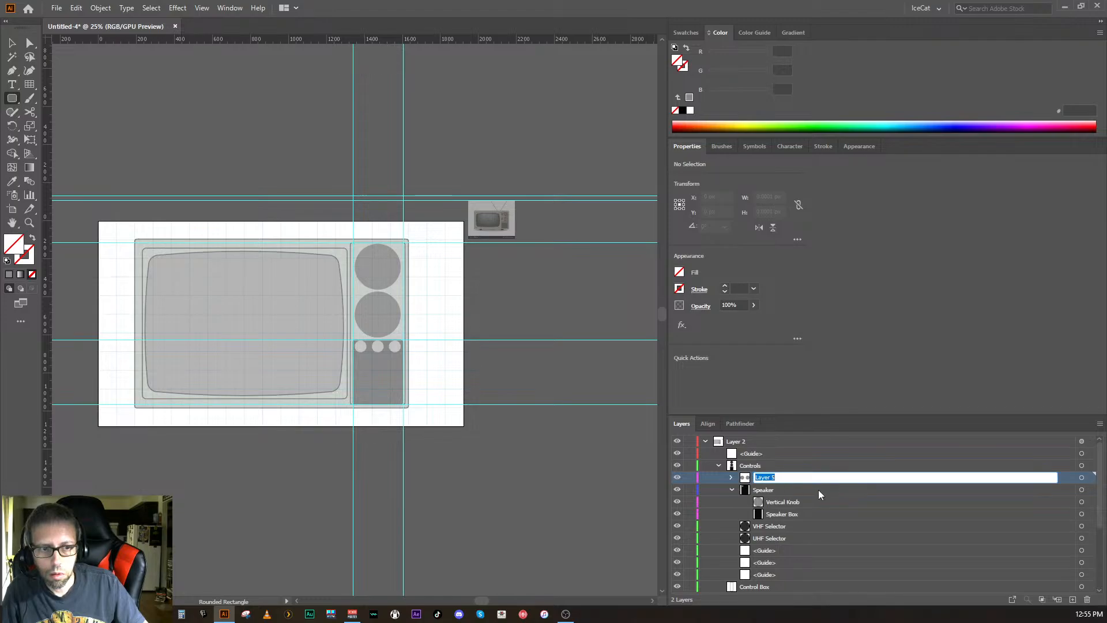
type("Sle")
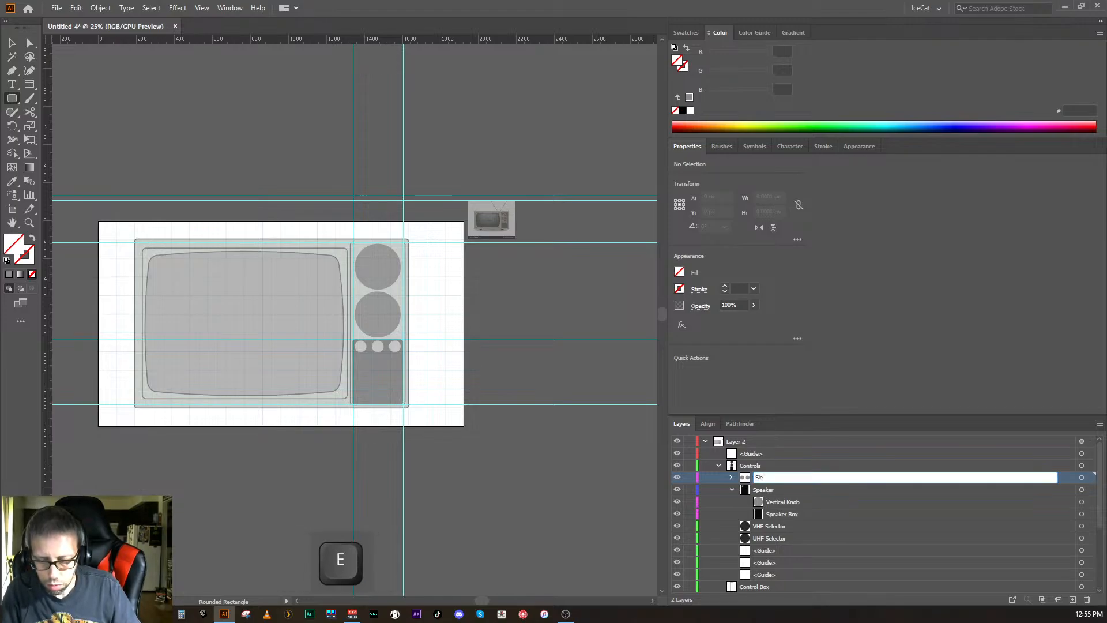
type("ec")
key("BackSpace")
type("c")
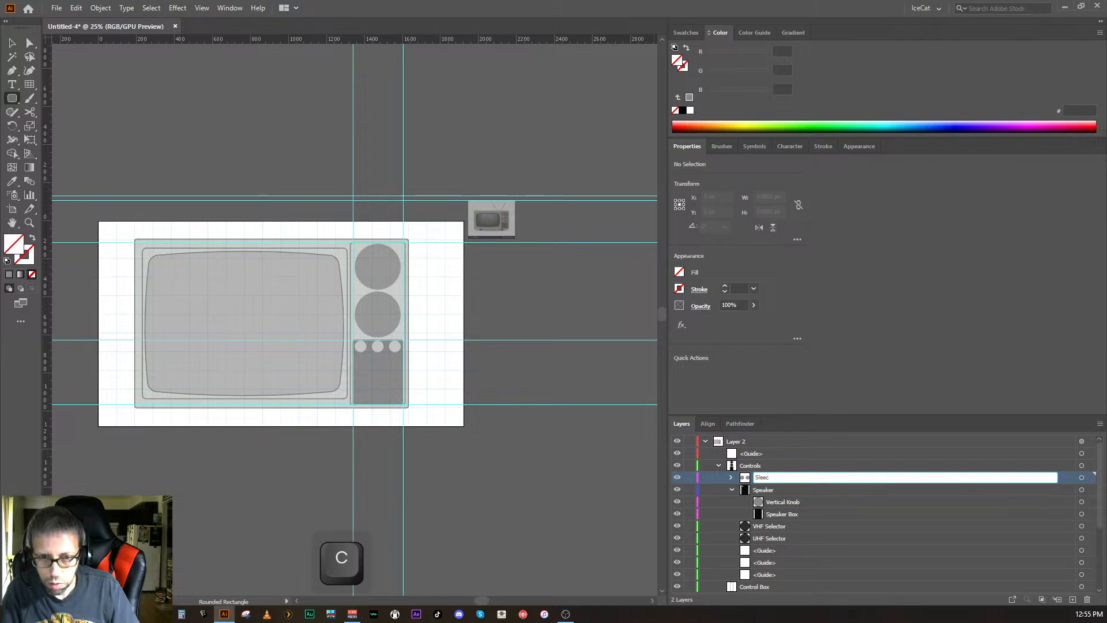
key("BackSpace")
key("BackSpace")
key("BackSpace")
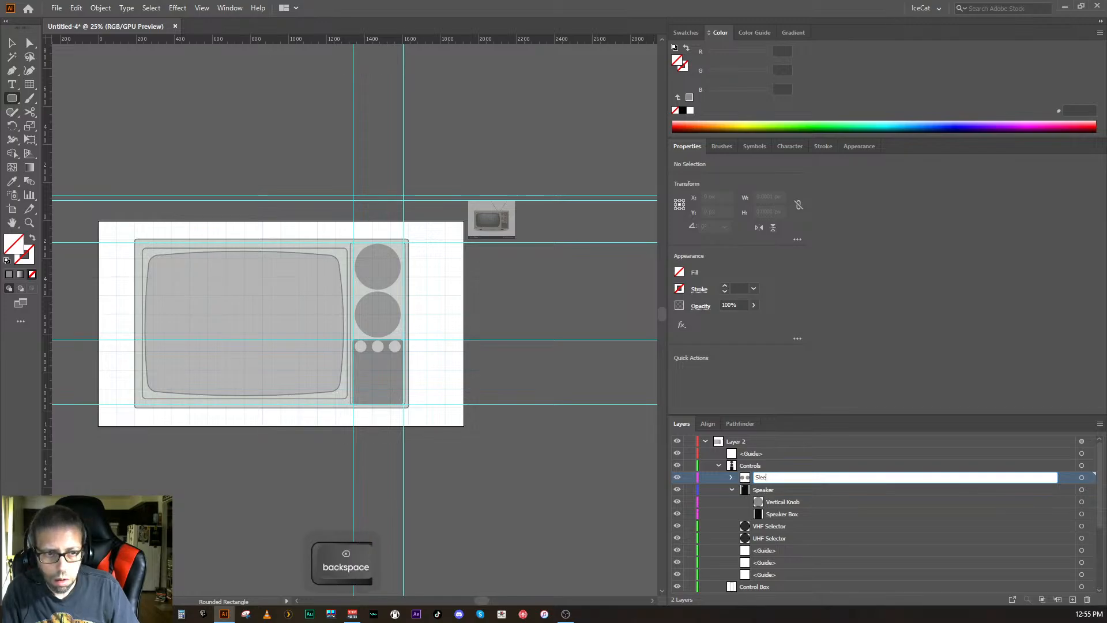
type("ele")
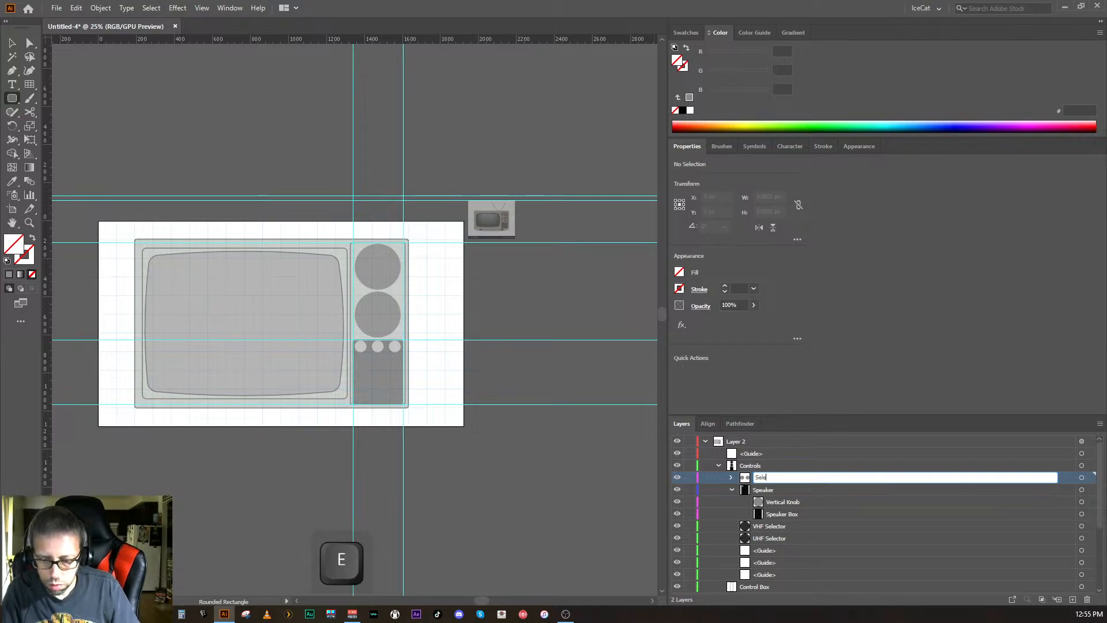
type("ctor Knobs")
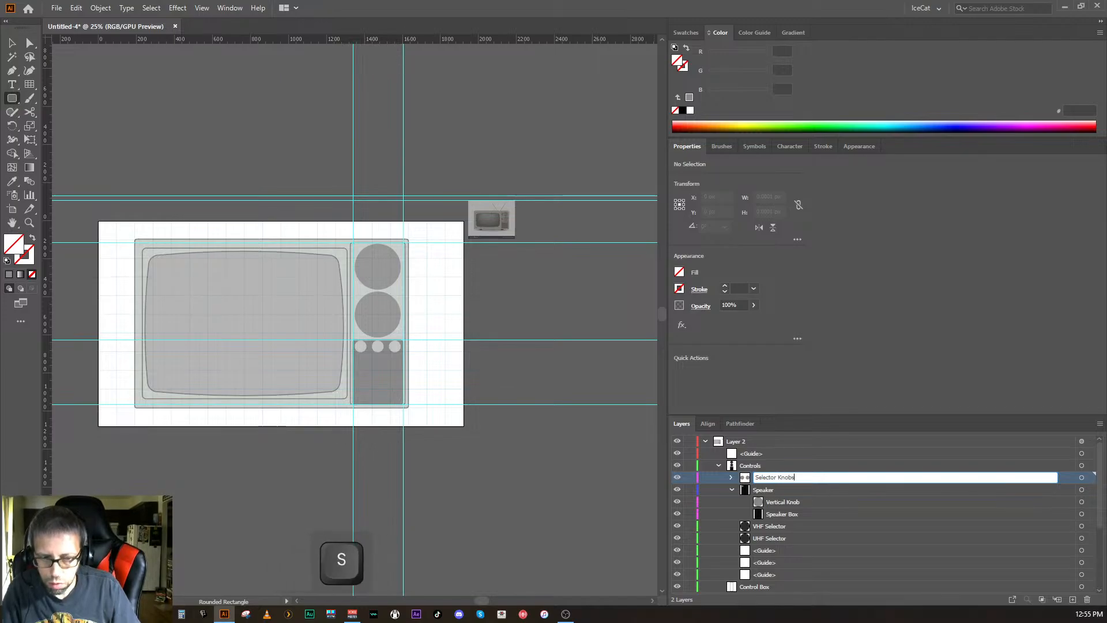
key("Return")
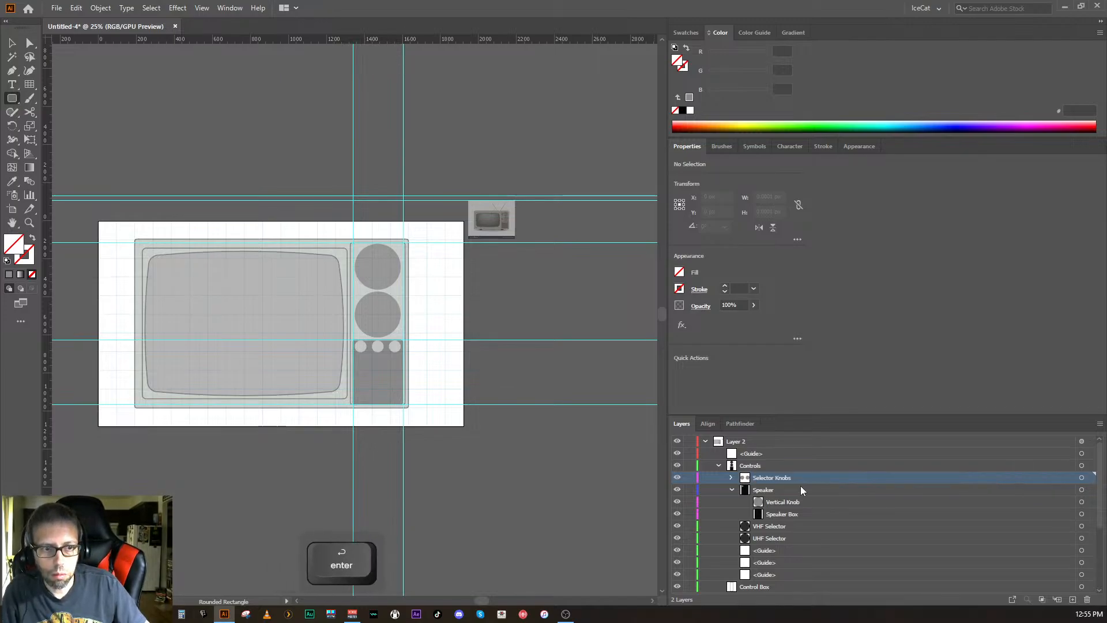
- Move the Brightness Knob and Tint Knob out of the Selector Knobs sublayer back into the Speaker sublayer
left_click(732, 489)
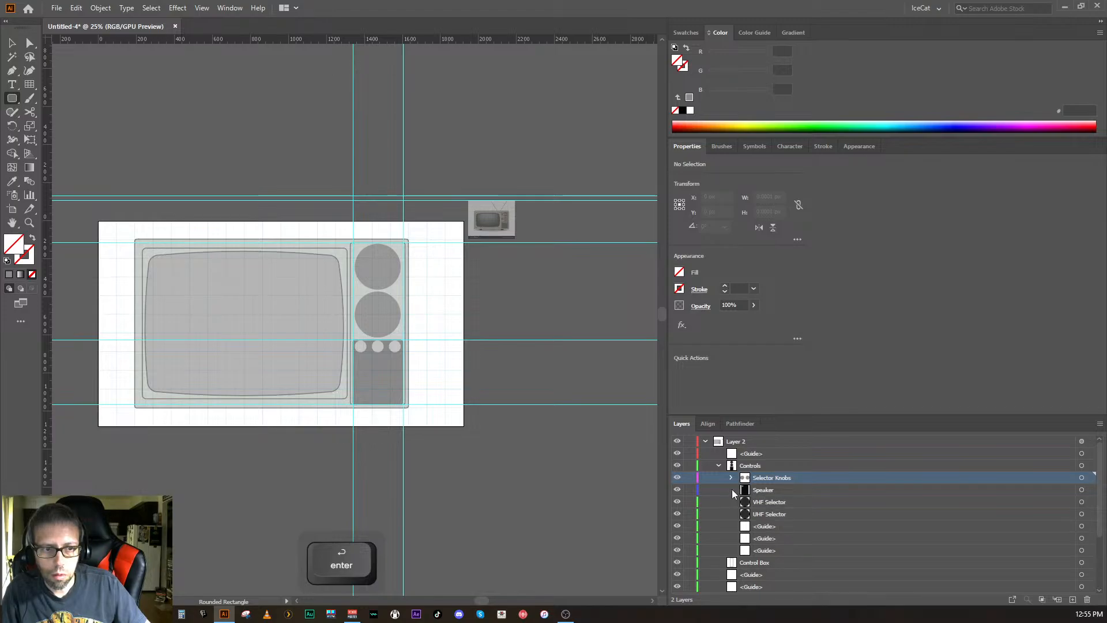
left_click(762, 501)
left_click(764, 513, "shift")
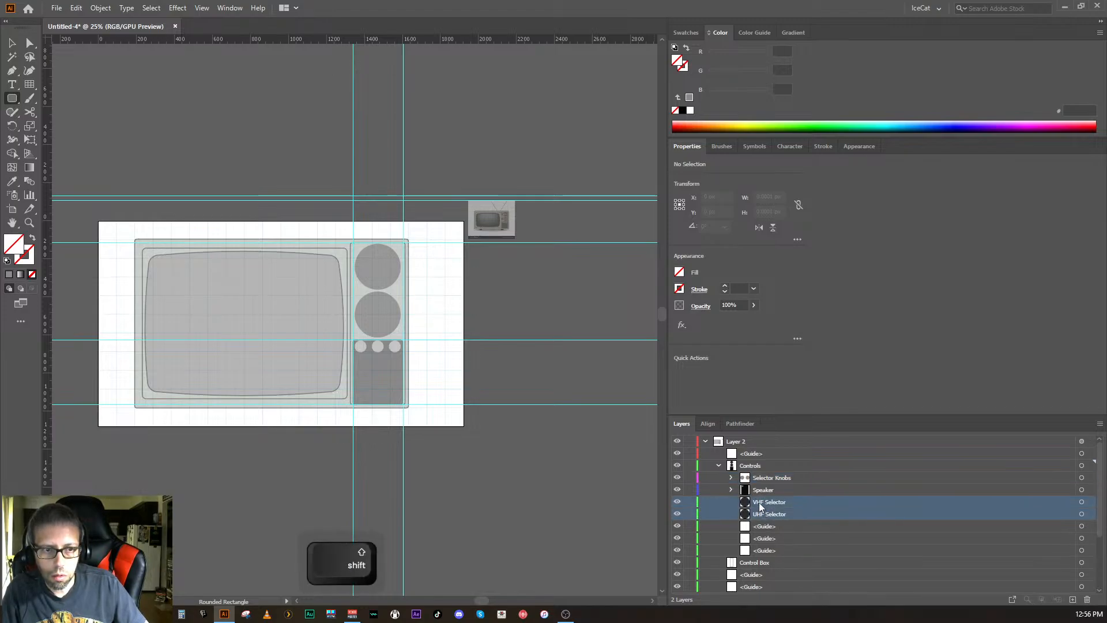
left_click(731, 477)
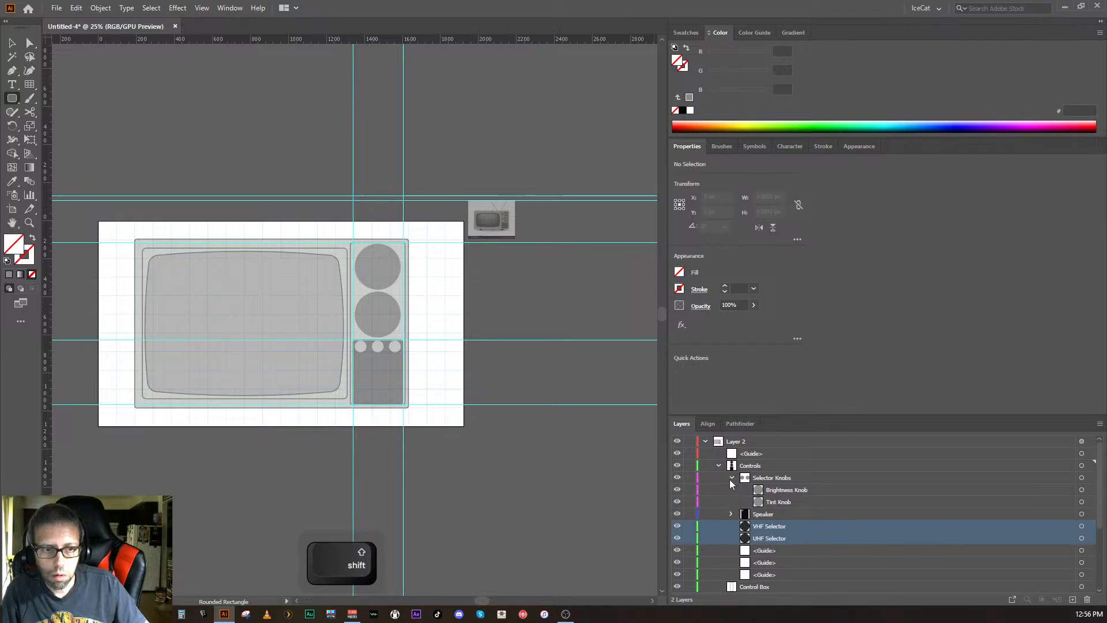
left_click(758, 491)
left_click(760, 501, "shift")
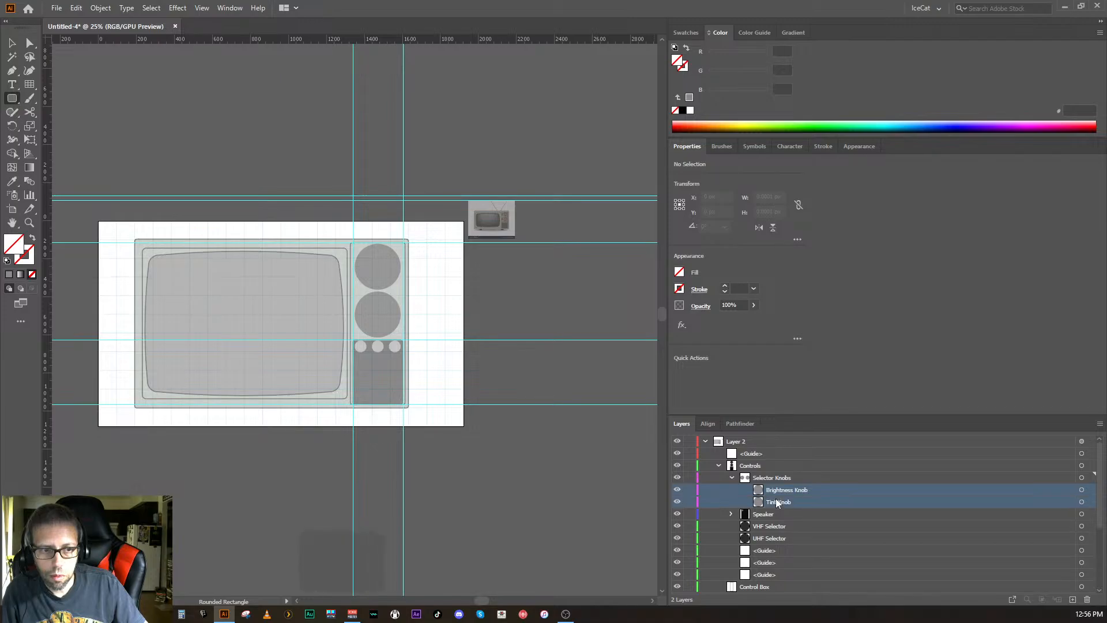
mouse_move(778, 492)
left_mouse_down()
mouse_move(771, 515)
mouse_move(762, 478)
left_mouse_up()
- Move the VHF Selector and UHF Selector into the Selector Knobs sublayer, check the Speaker sublayer's contents, and collapse both sublayers
left_click(762, 505)
left_click(762, 514, "shift")
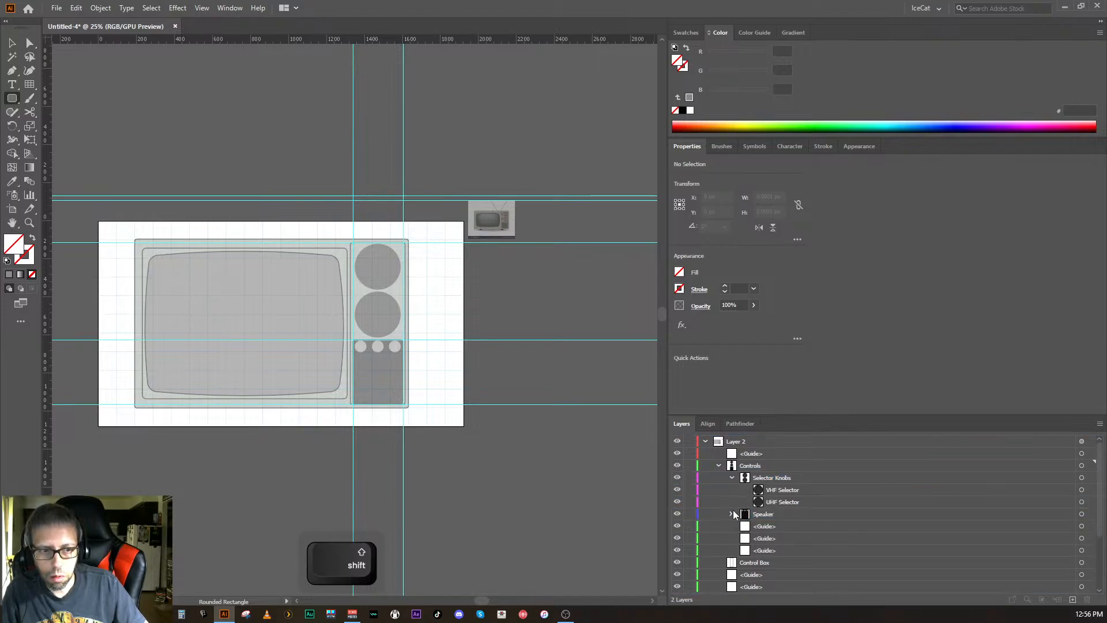
left_click(731, 513)
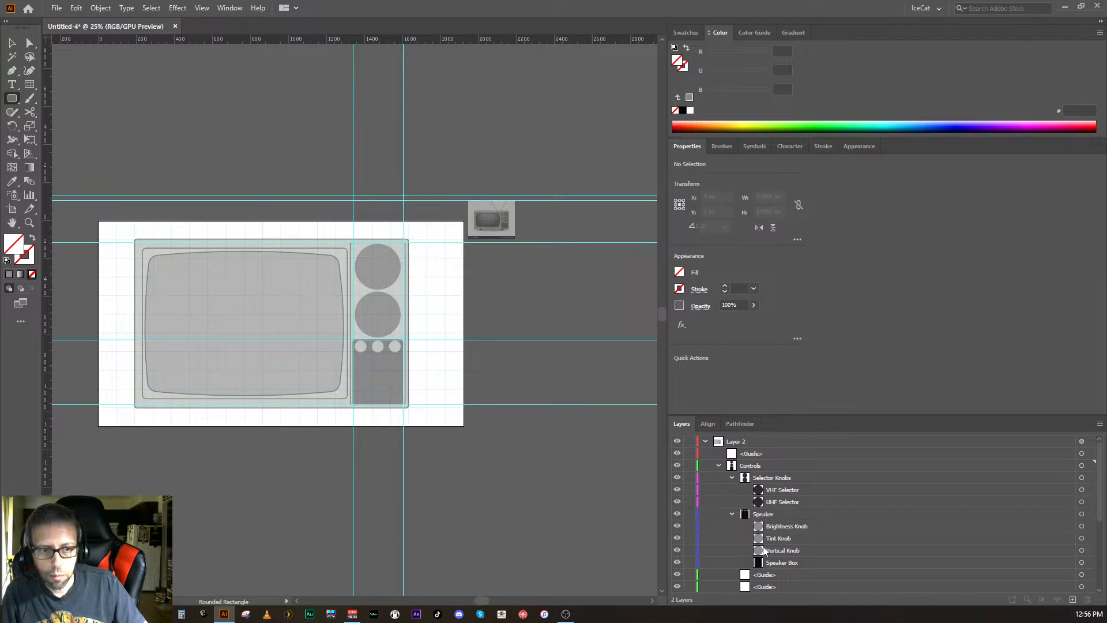
left_click(732, 513)
left_click(731, 477)
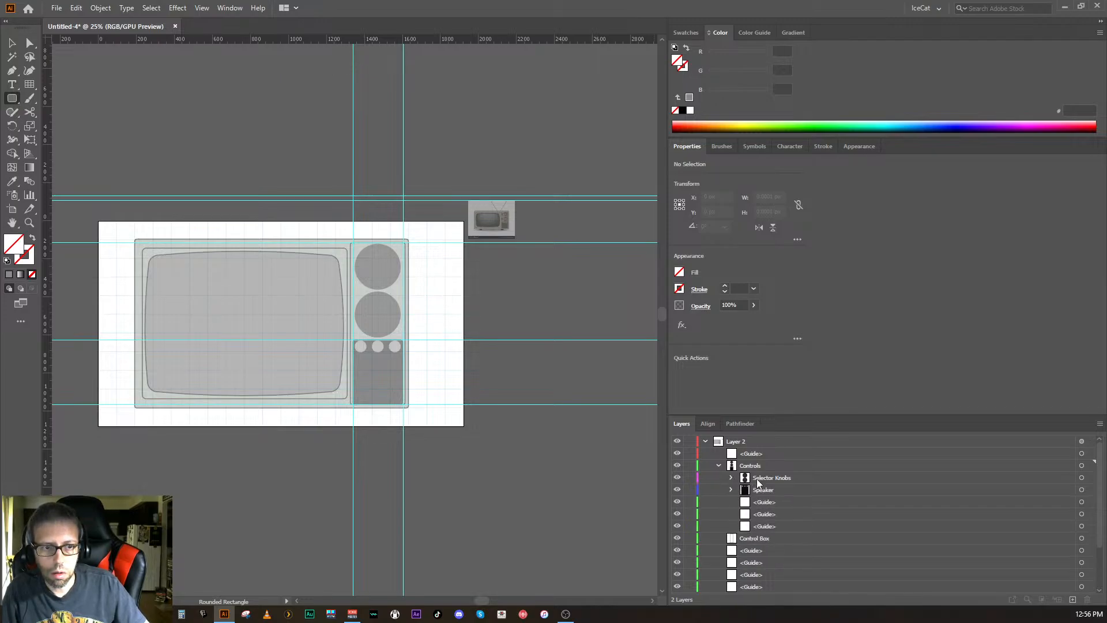
- Check the path below the guides in Layer 2 by toggling its visibility, and rename it as "TV Screen"
left_click(746, 539)
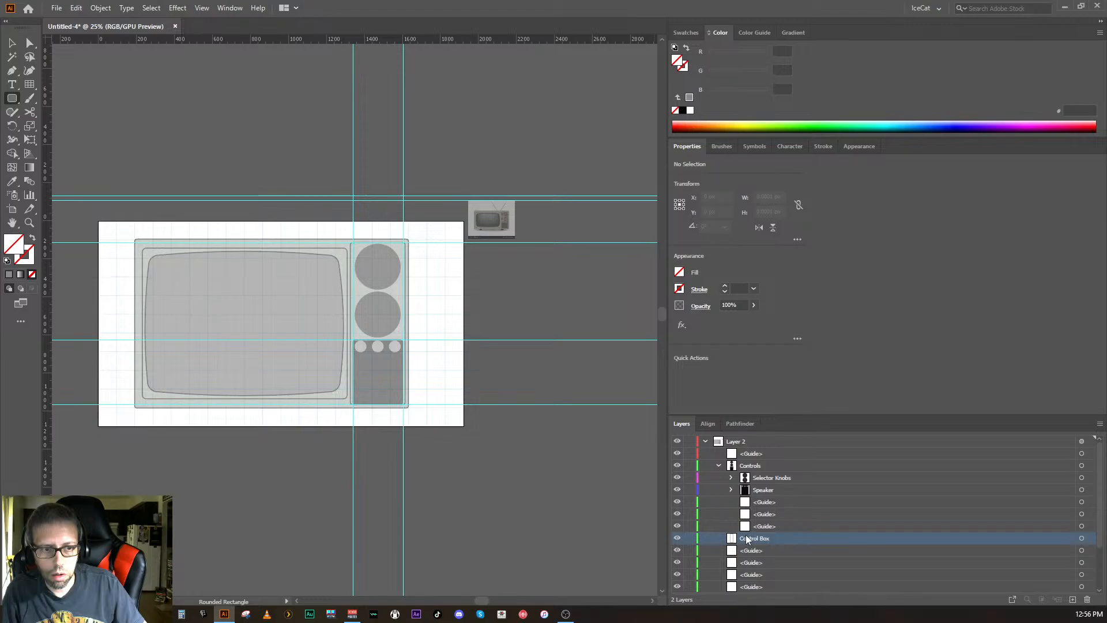
scroll(748, 539, "down", 2)
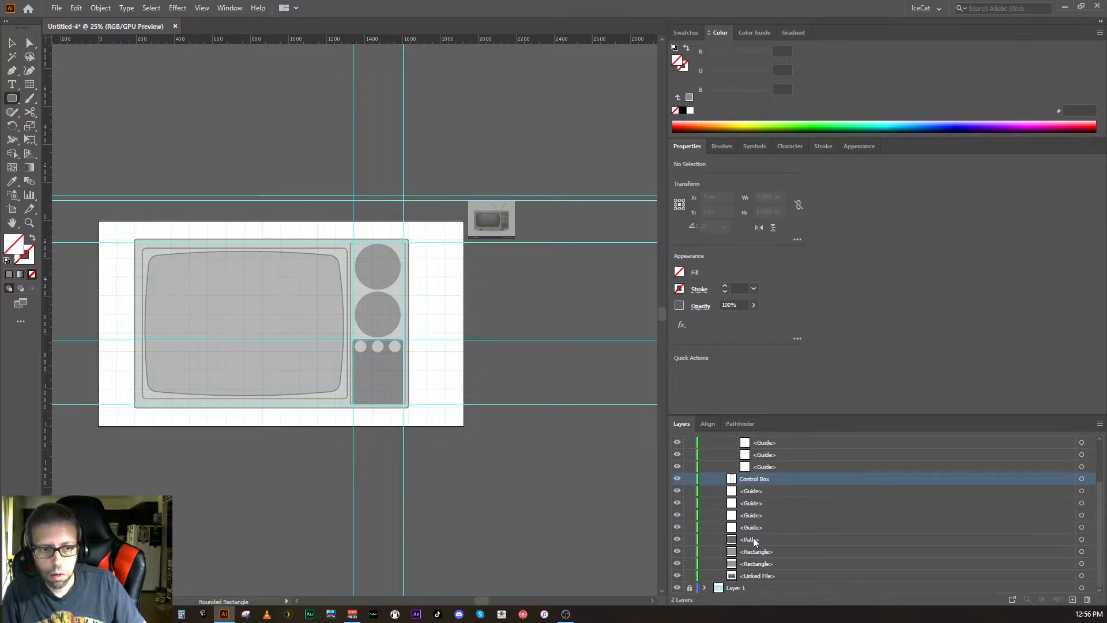
left_click(754, 540)
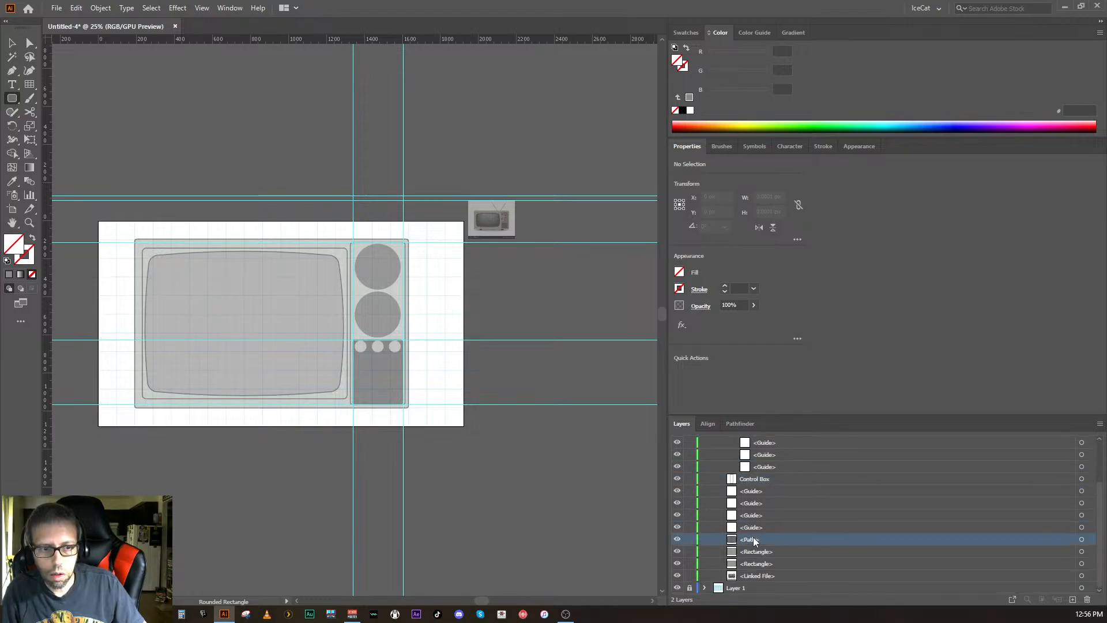
left_click(677, 538)
left_click(676, 538)
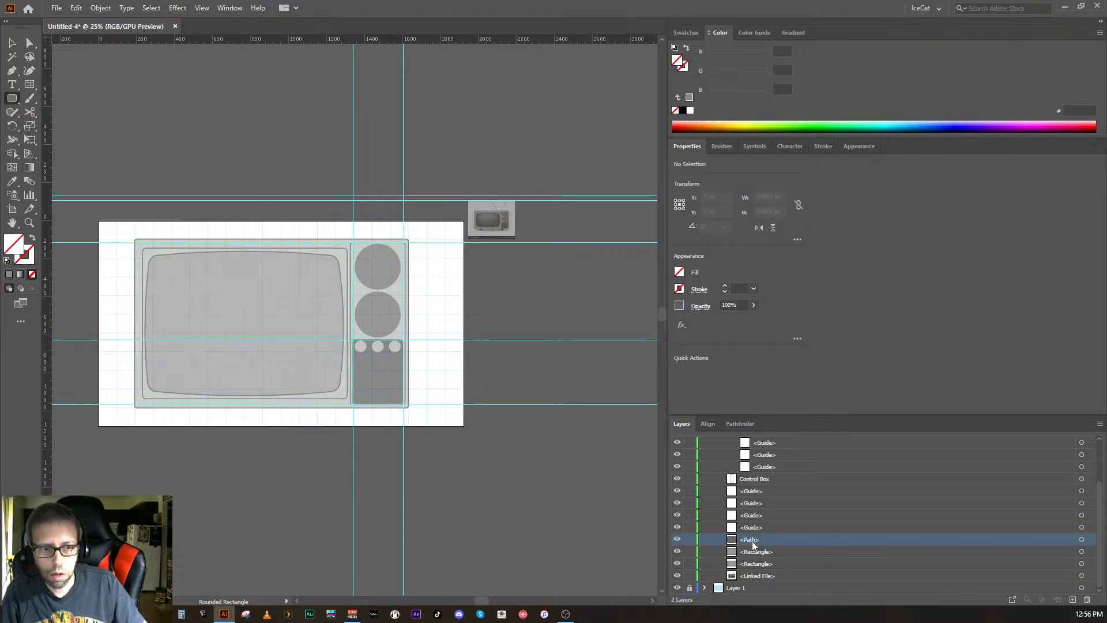
double_click(752, 539)
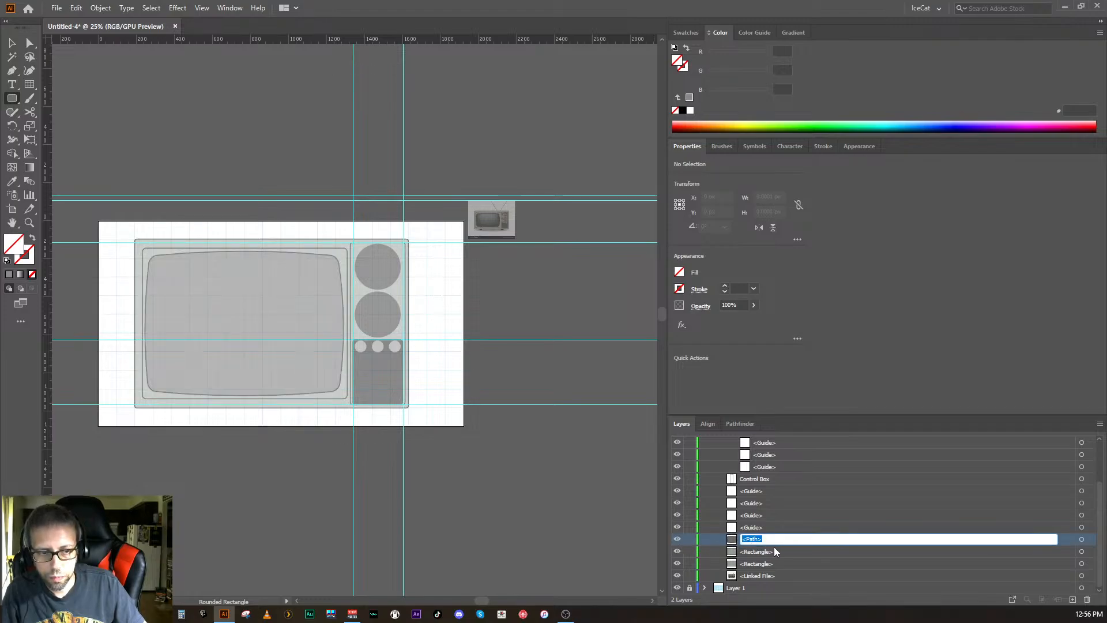
type("T")
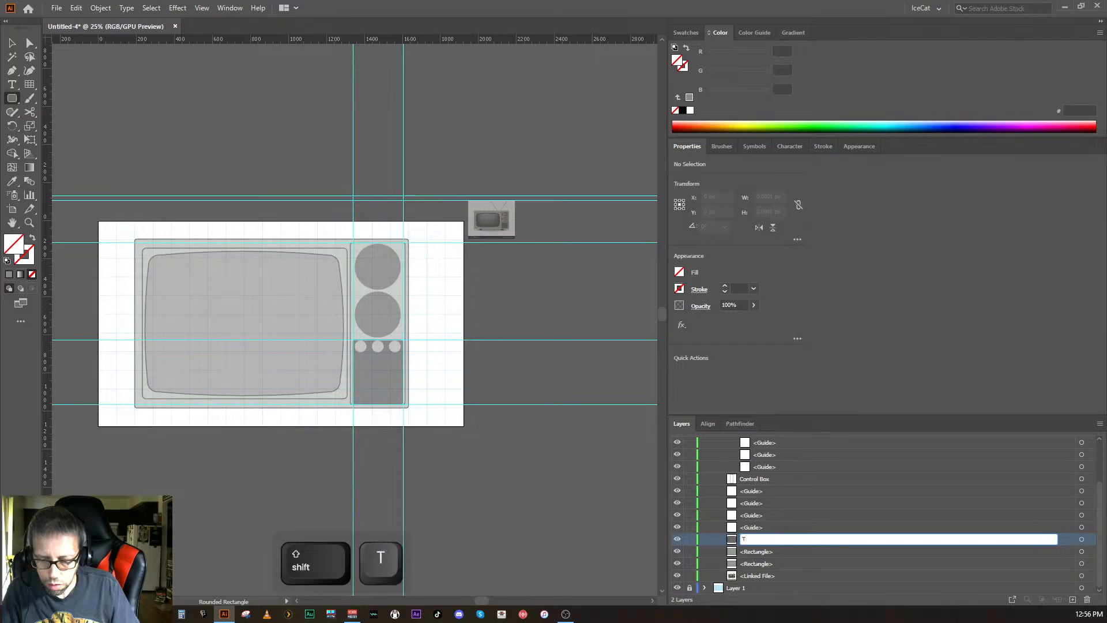
type("V Scree")
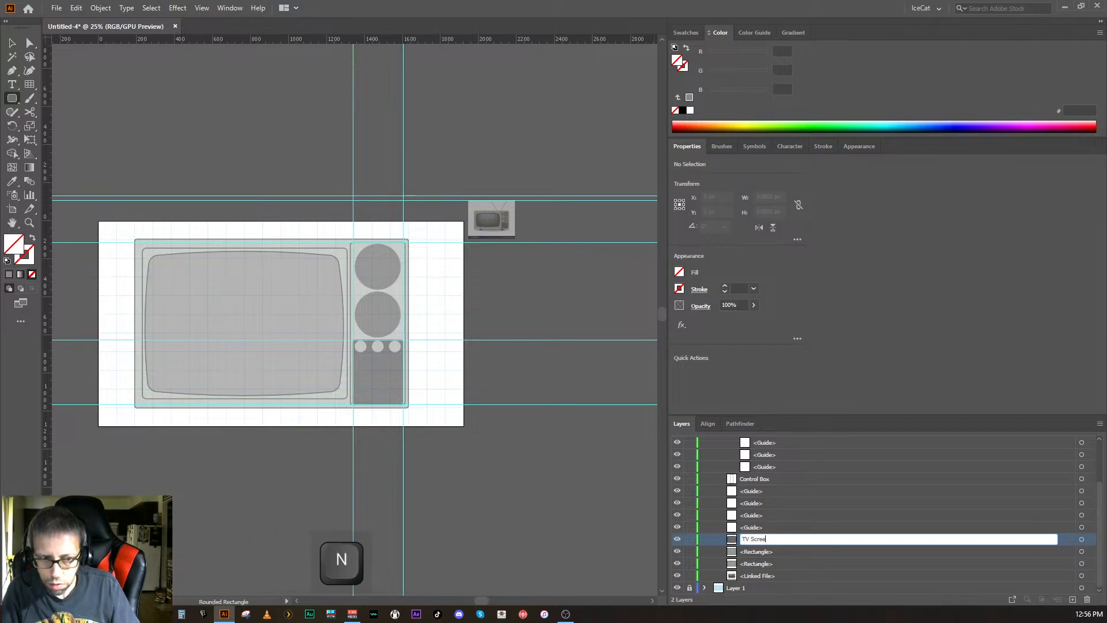
type("n")
key("Return")
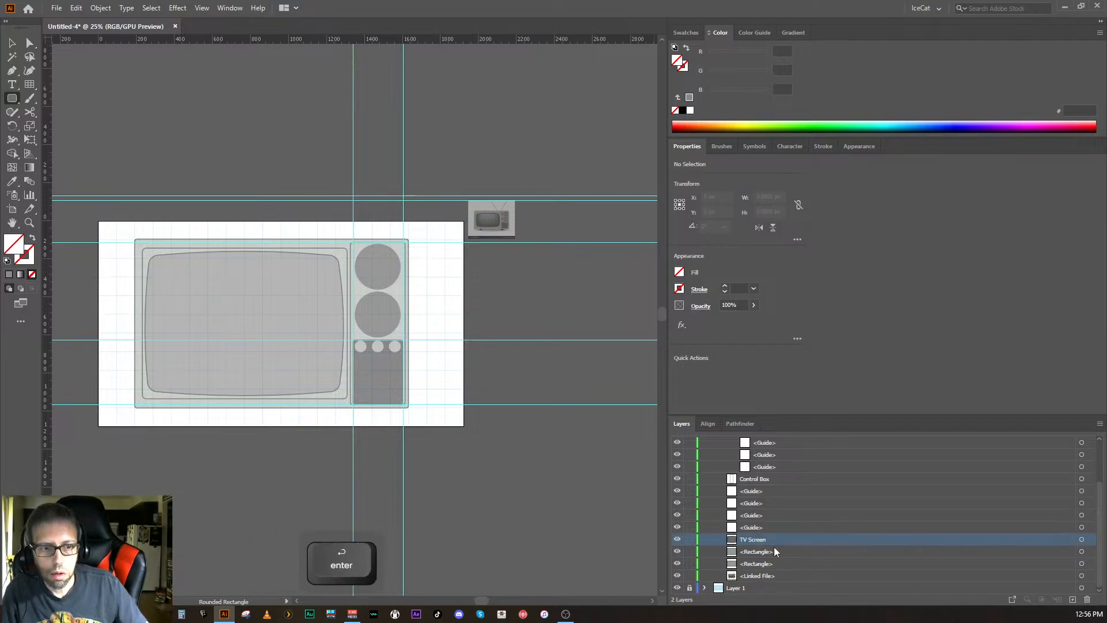
- Check the rectangle directly below TV Screen by toggling its visibility, and rename it as "Inner TV Box"
left_click(755, 551)
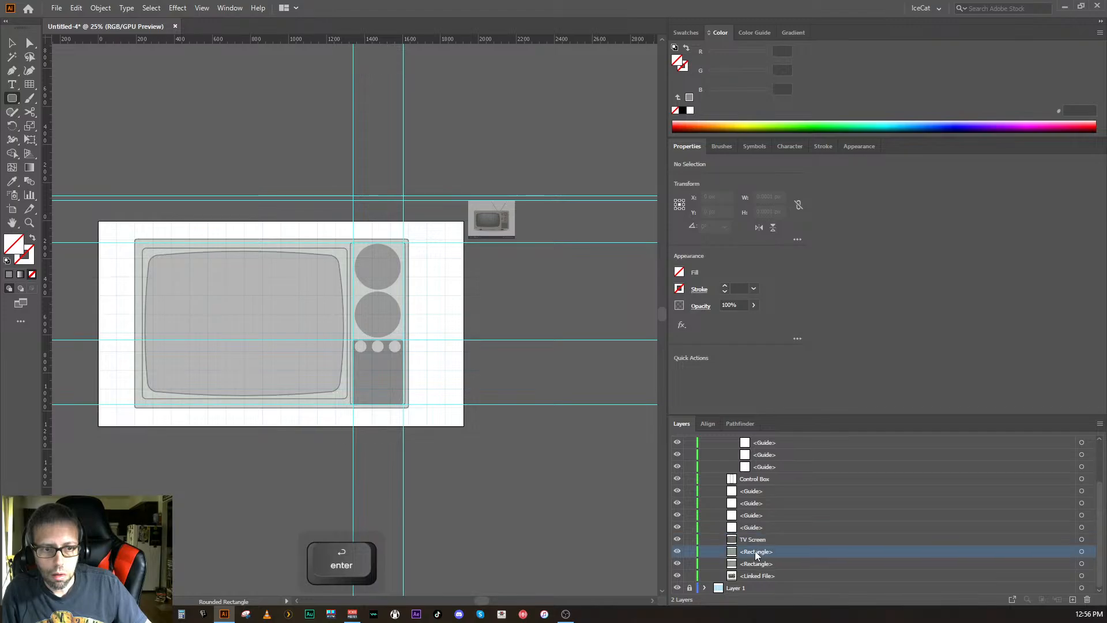
left_click(678, 552)
left_click(677, 551)
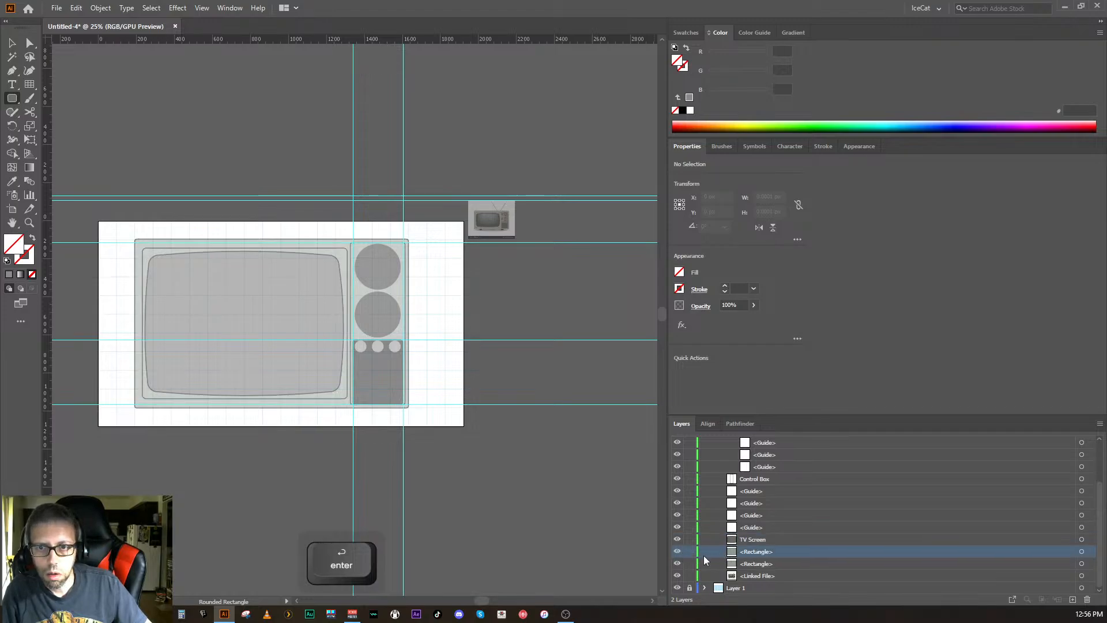
double_click(750, 552)
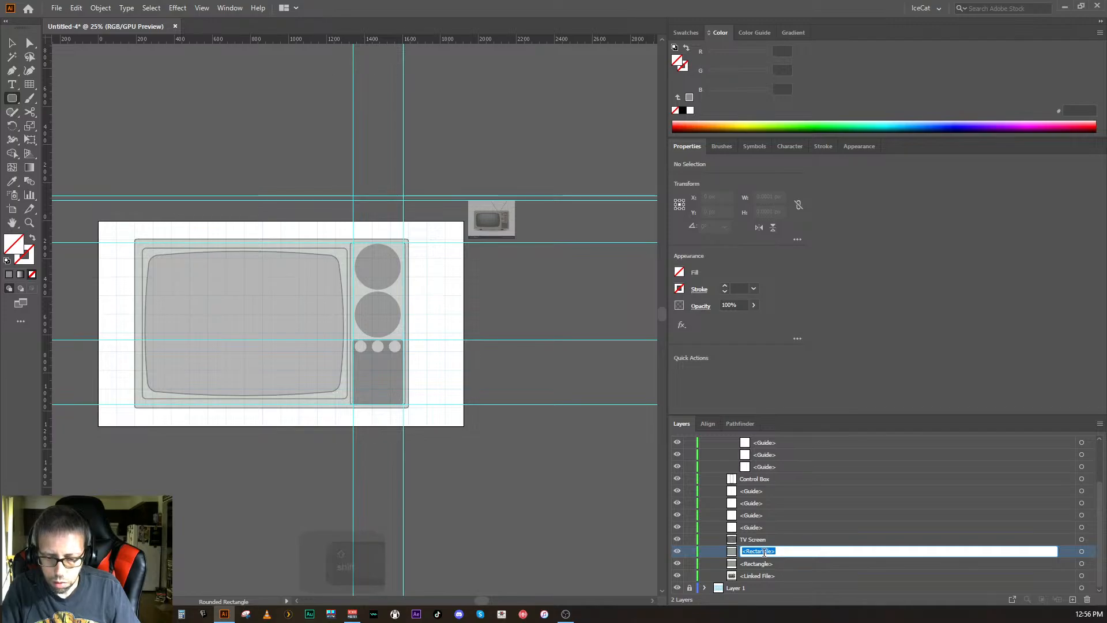
type("Inner T")
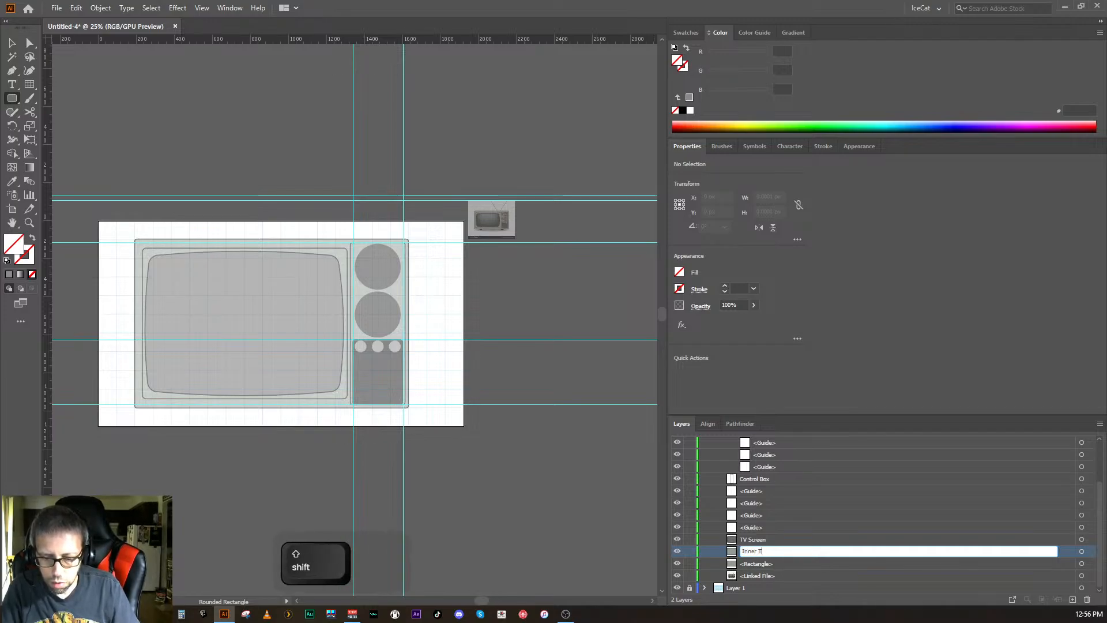
type("V Box")
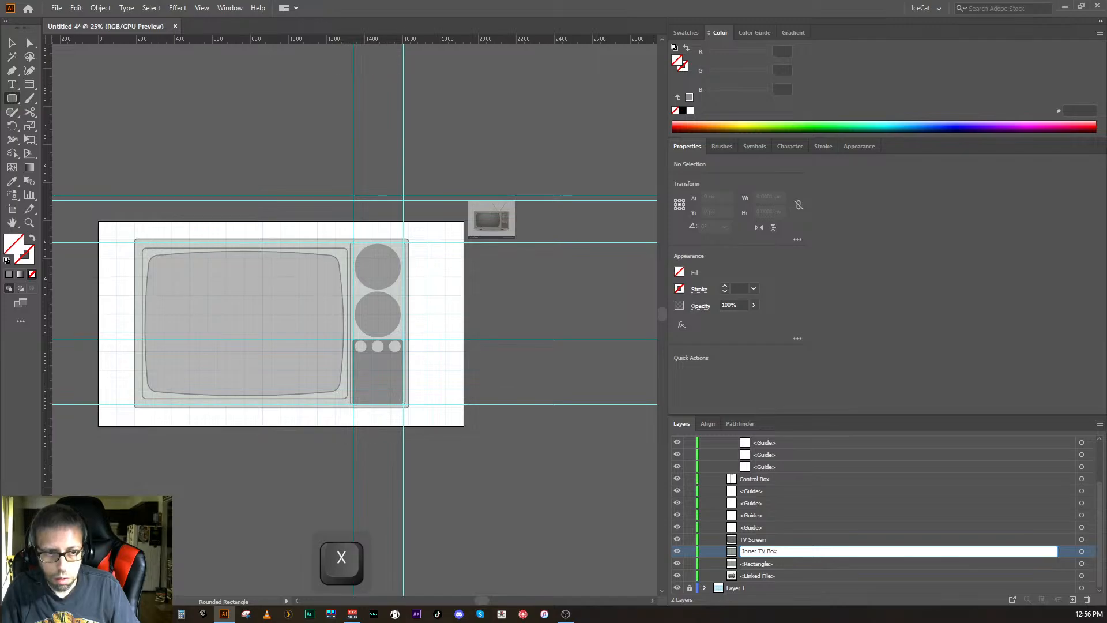
key("Return")
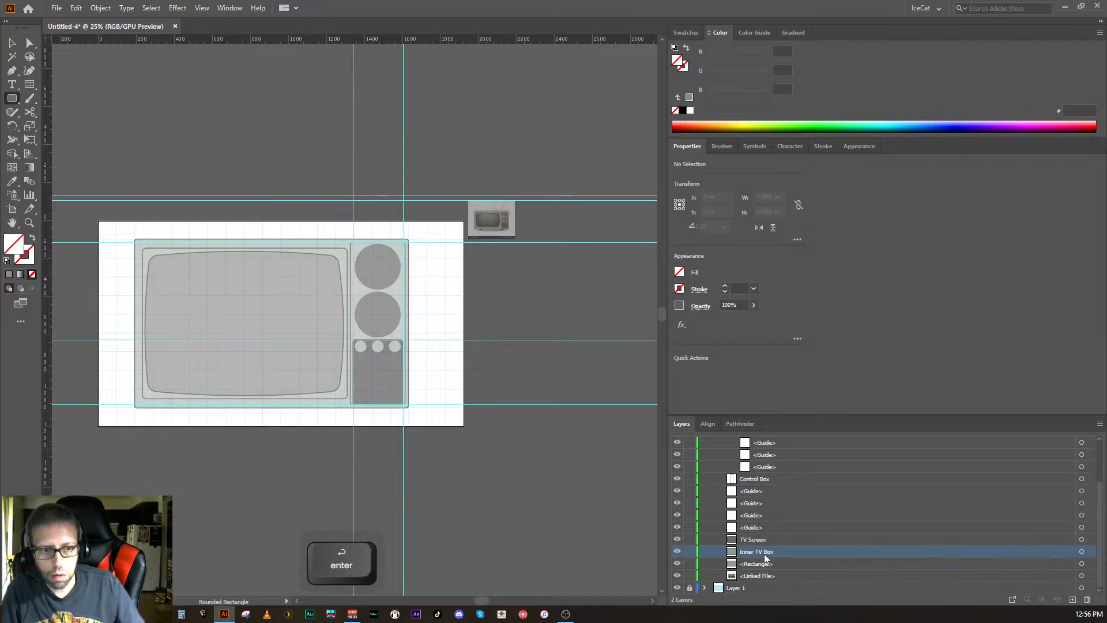
- Check the rectangle directly below Inner TV Box by toggling its visibility, and rename it as "Main TV Box"
double_click(749, 563)
left_click(750, 564)
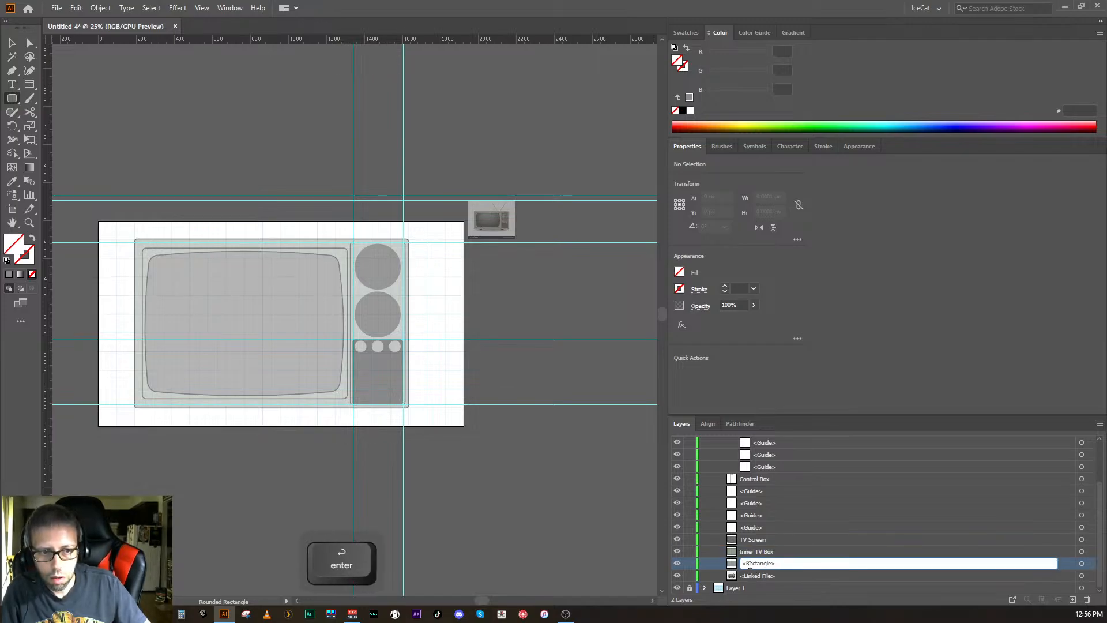
key("Return")
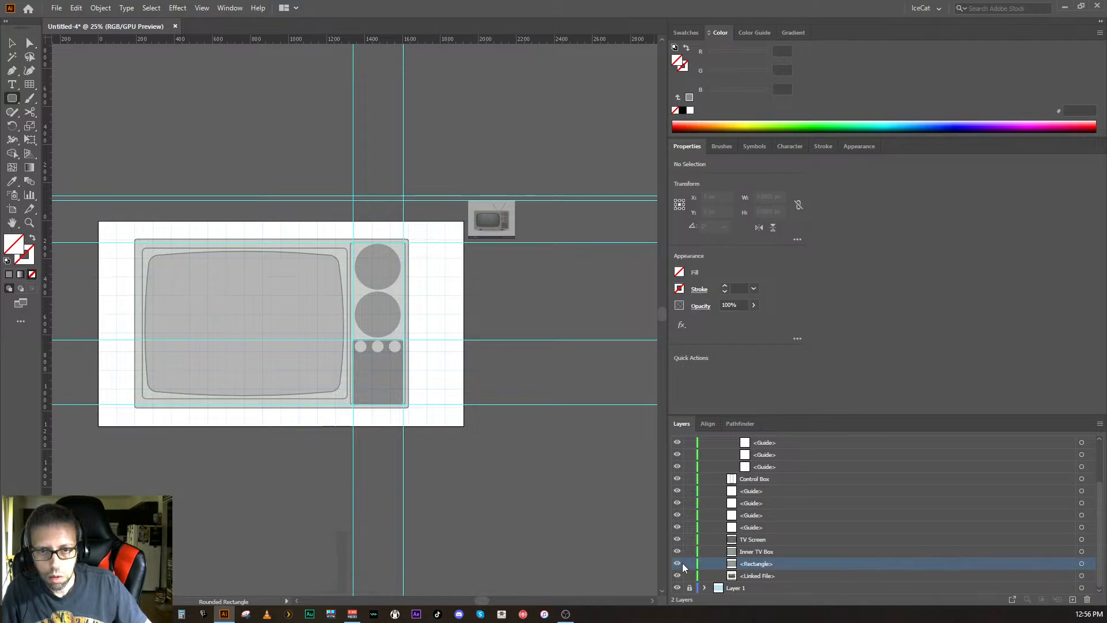
left_click(677, 563)
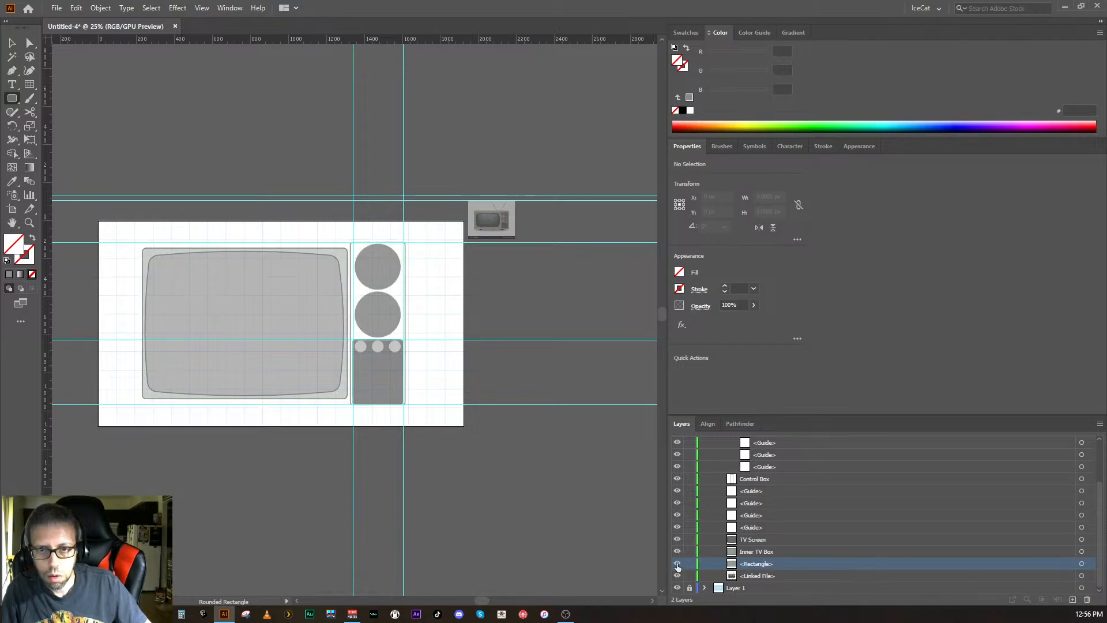
left_click(677, 563)
double_click(742, 565)
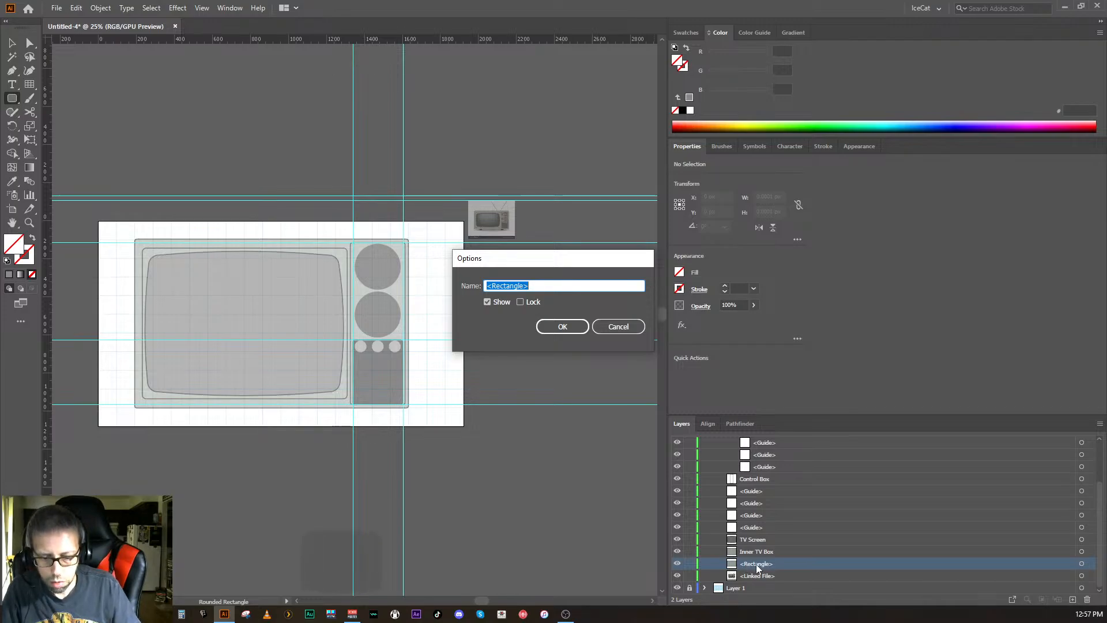
type("Main")
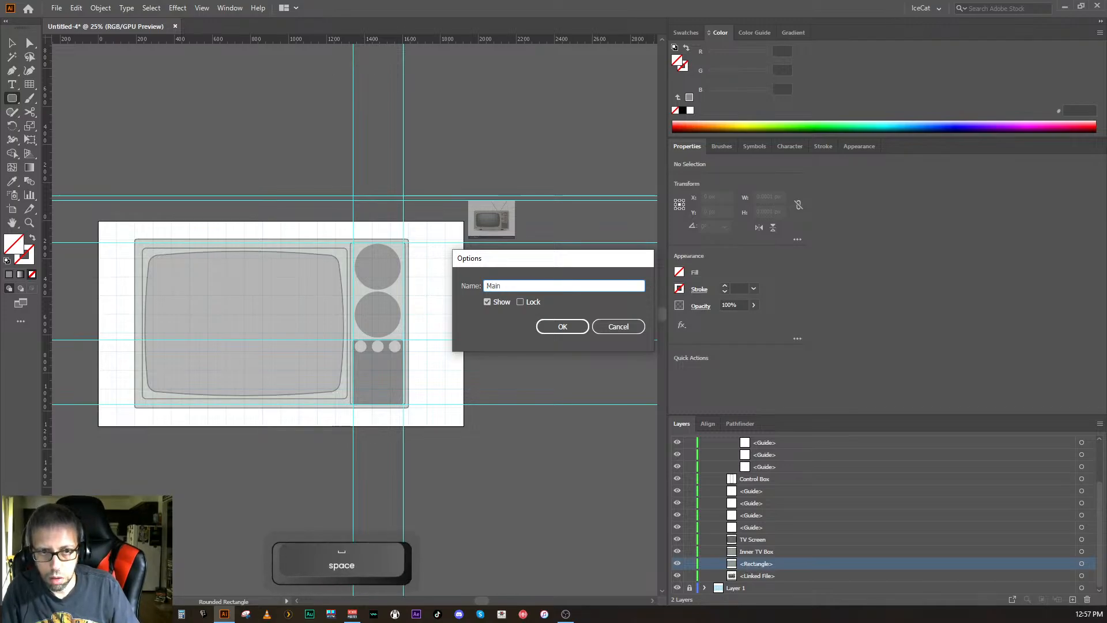
key("shift")
type("TV Box")
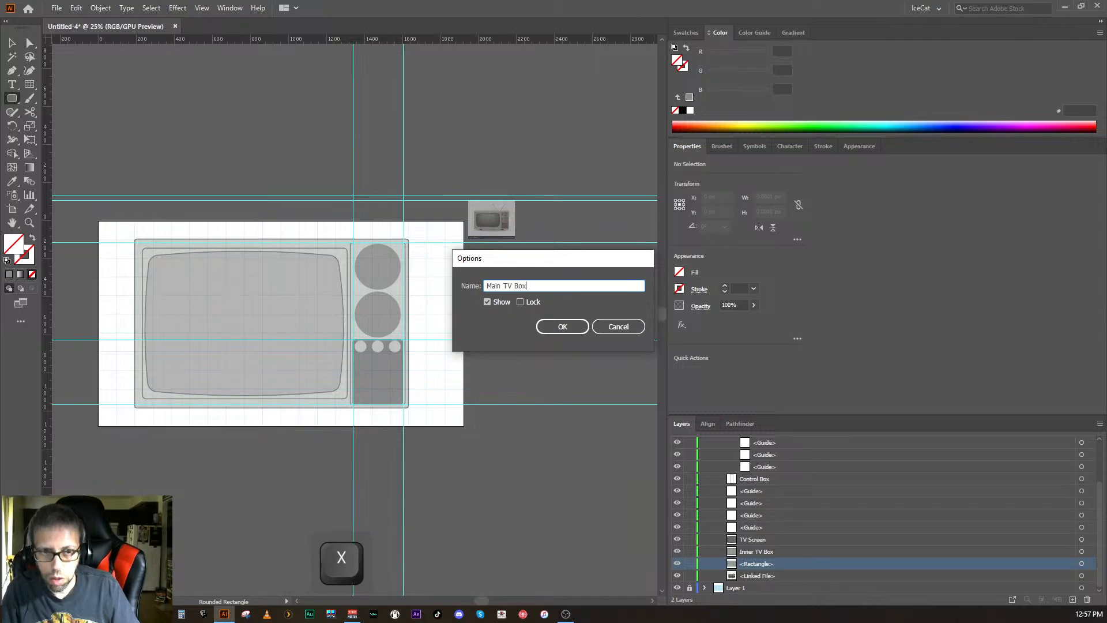
key("Return")
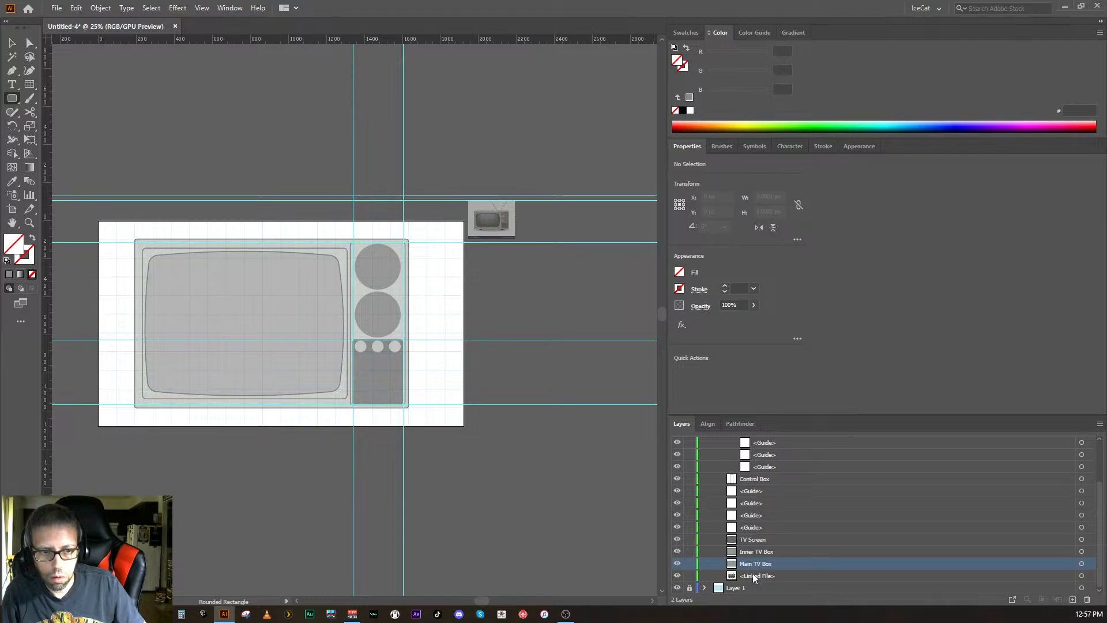
mouse_move(754, 576)
left_mouse_down()
mouse_move(758, 598)
mouse_move(750, 575)
left_mouse_up()
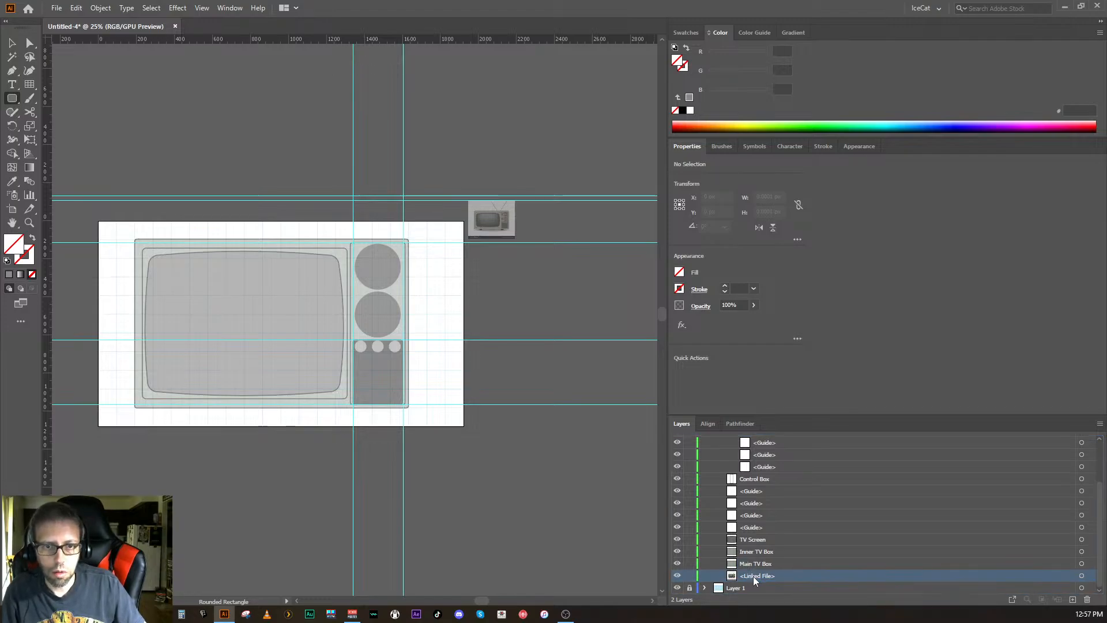
left_click(575, 494)
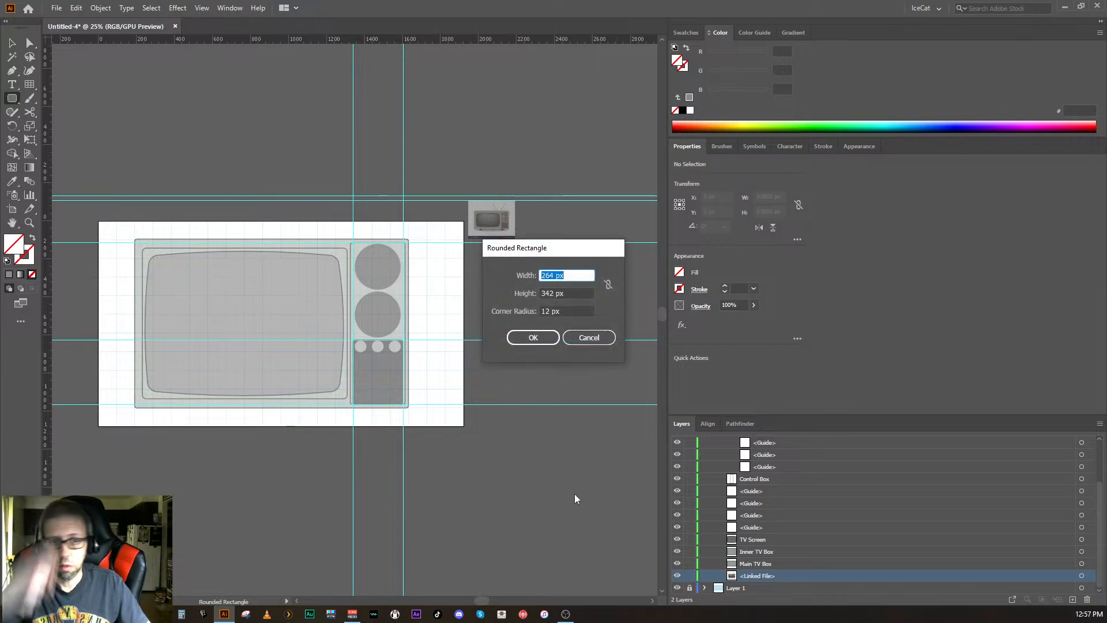
left_click(588, 337)
key("Escape")
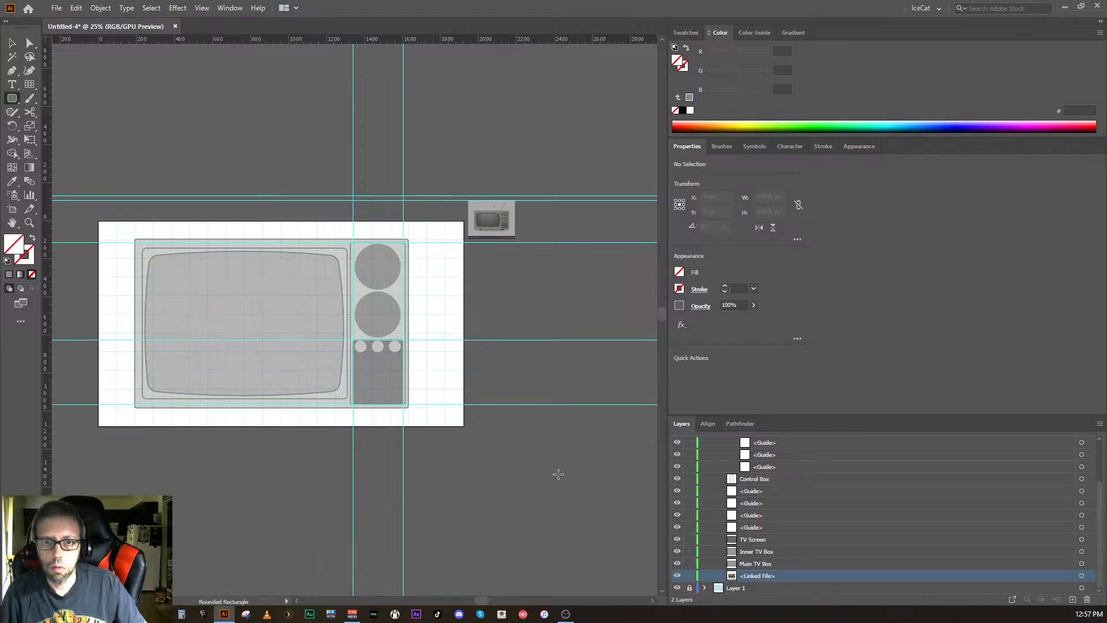
- Examine the television drawing up close and compare its control area with the reference picture 21179125.jpg
key("ctrl+minus")
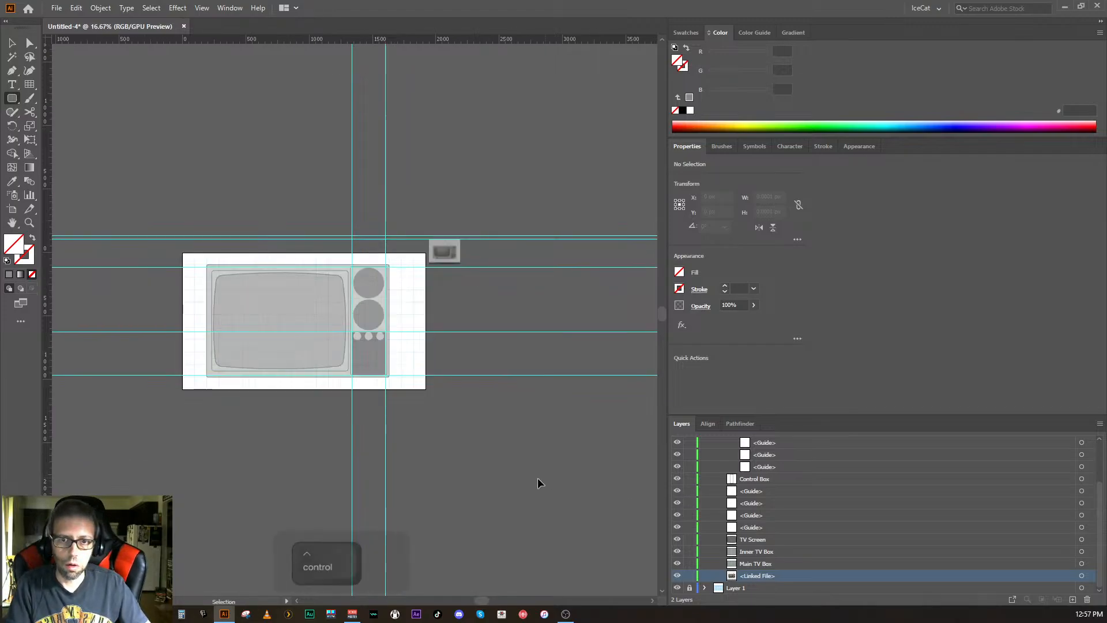
key("ctrl+equal")
key("ctrl+equal")
key("ctrl+equal")
key("space")
left_click_drag(285, 438, 409, 411)
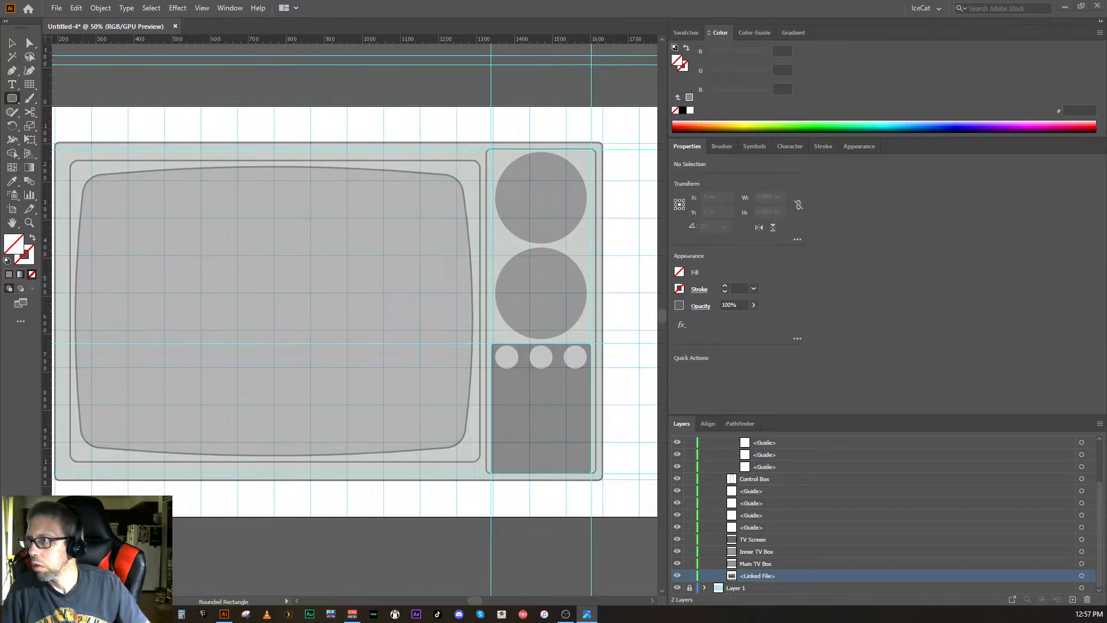
left_click_drag(1, 127, 482, 50)
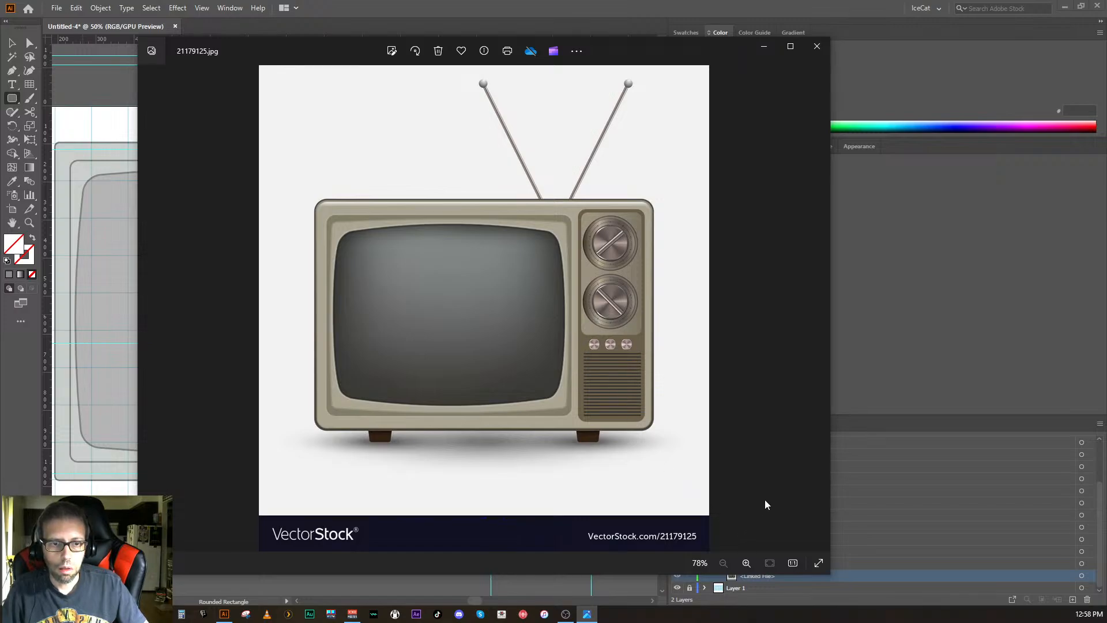
left_click_drag(652, 48, 0, 231)
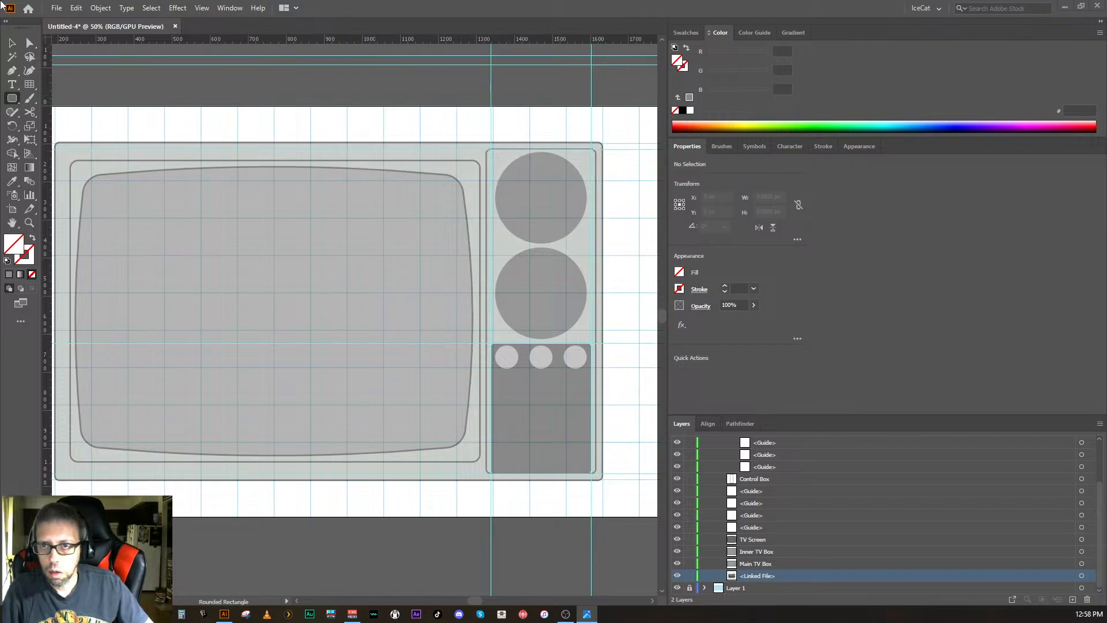
- Move the two vertical guides inward to the edges of the selector circles, at X 1350 px and X 1590 px
left_click(10, 45)
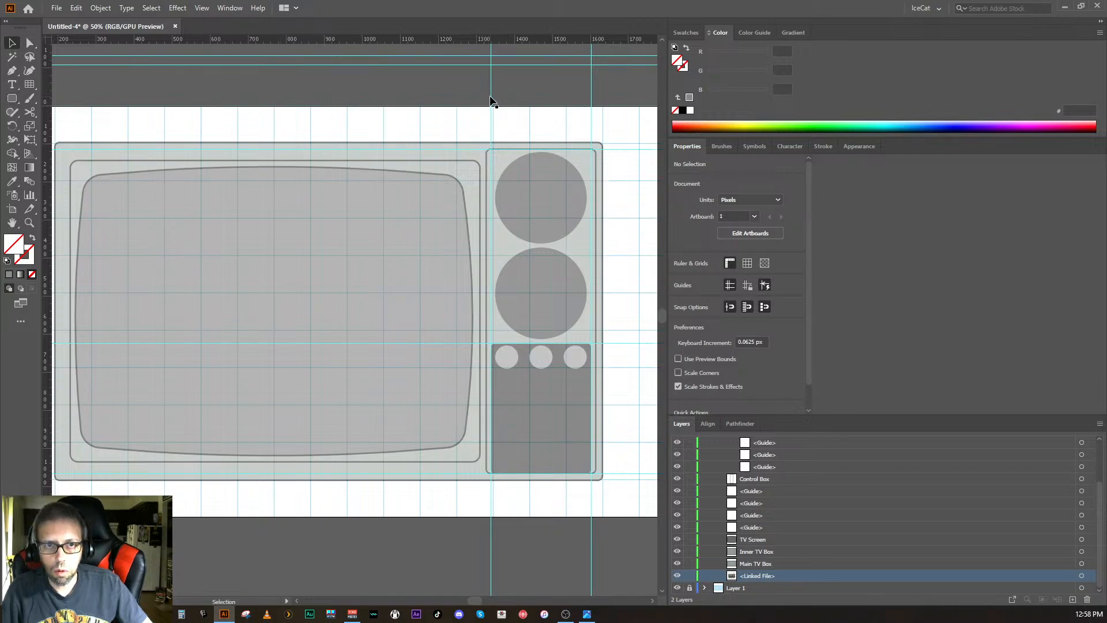
left_click_drag(491, 99, 495, 100)
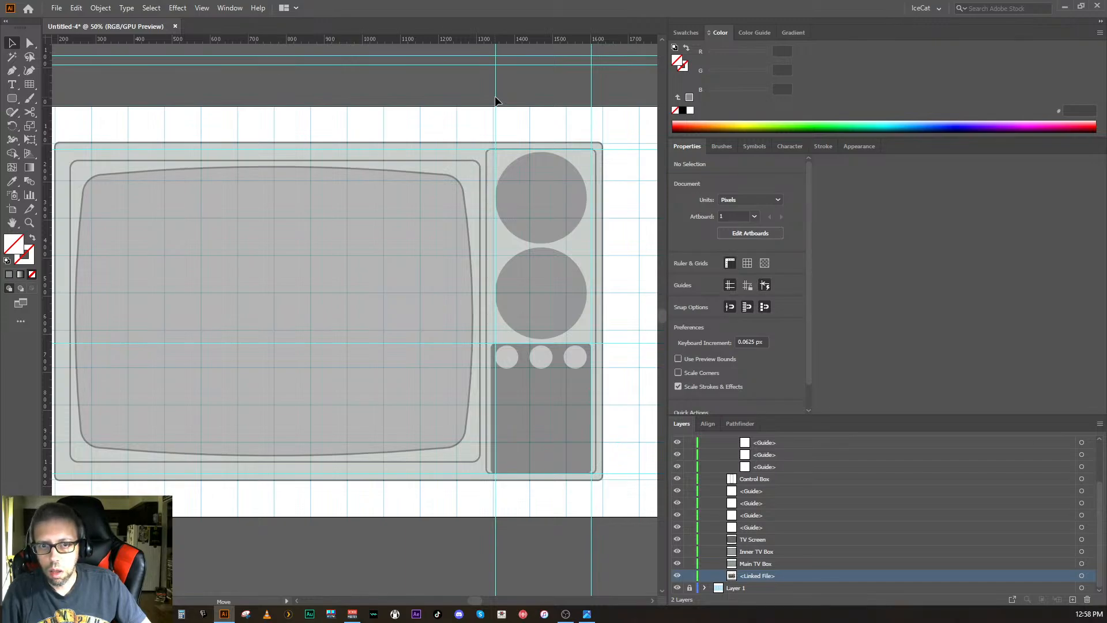
left_click_drag(496, 101, 496, 101)
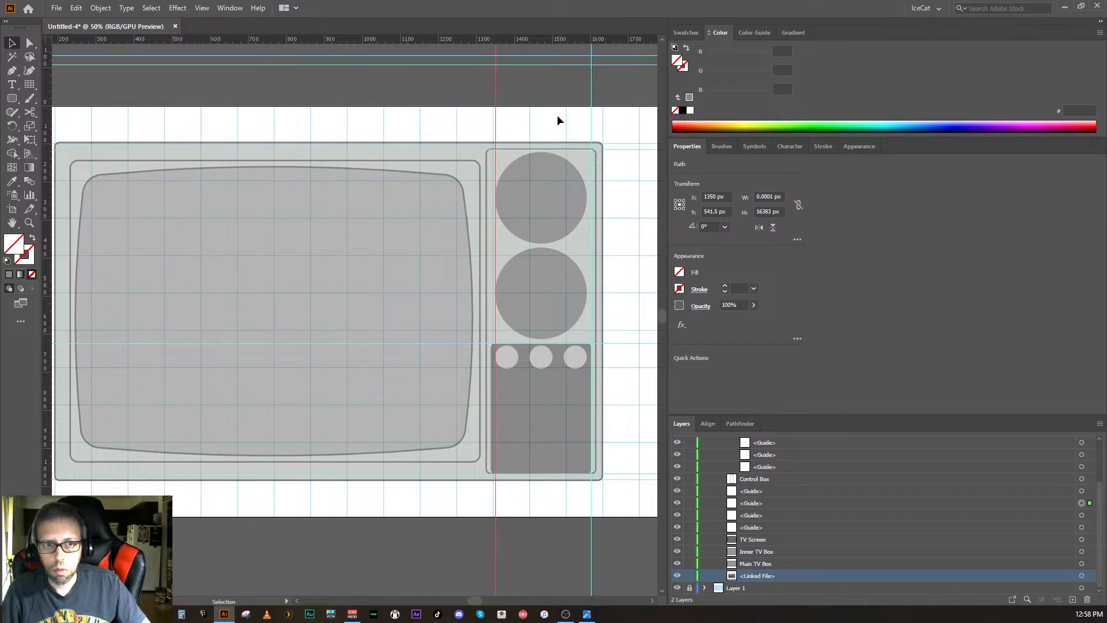
left_click_drag(593, 109, 586, 112)
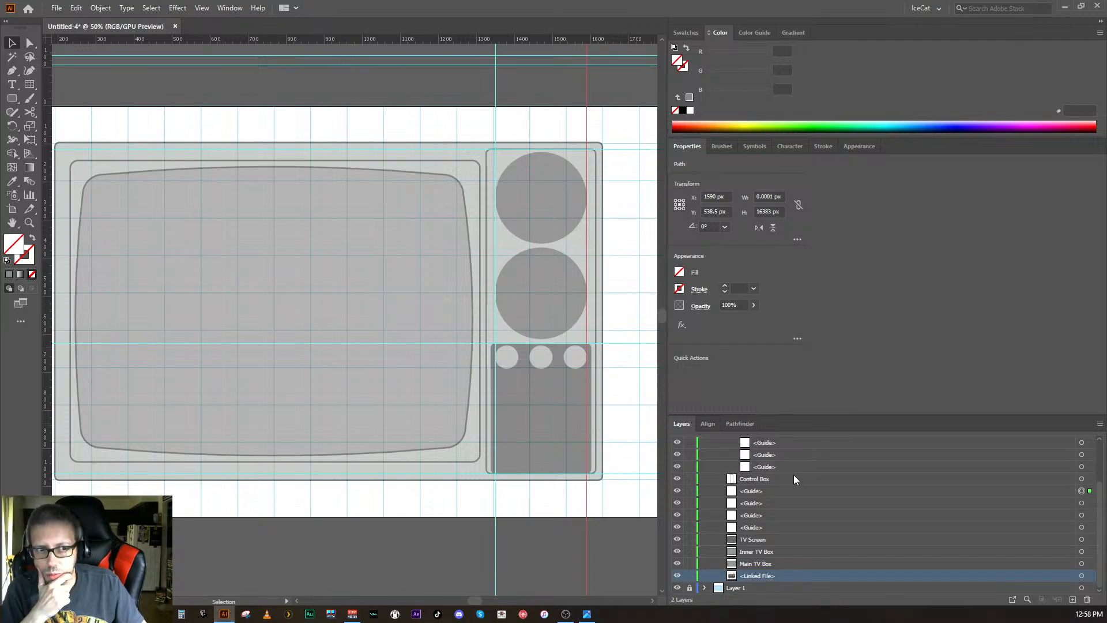
- Expand the Speaker sublayer, and create a new sublayer placed directly above Selector Knobs inside Controls
scroll(818, 481, "up", 3)
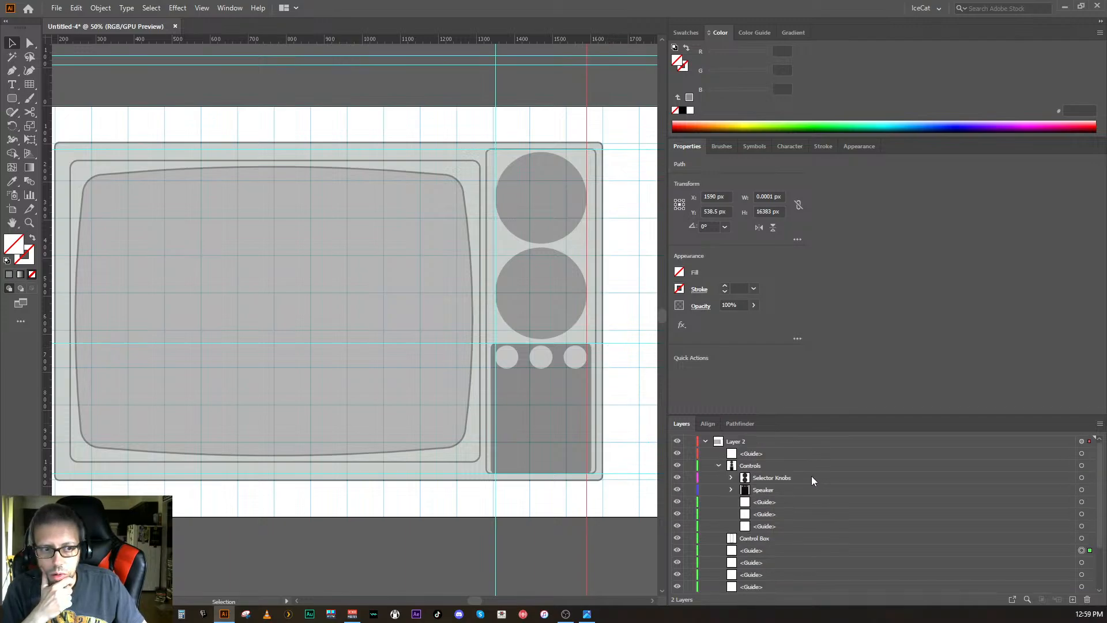
left_click(730, 491)
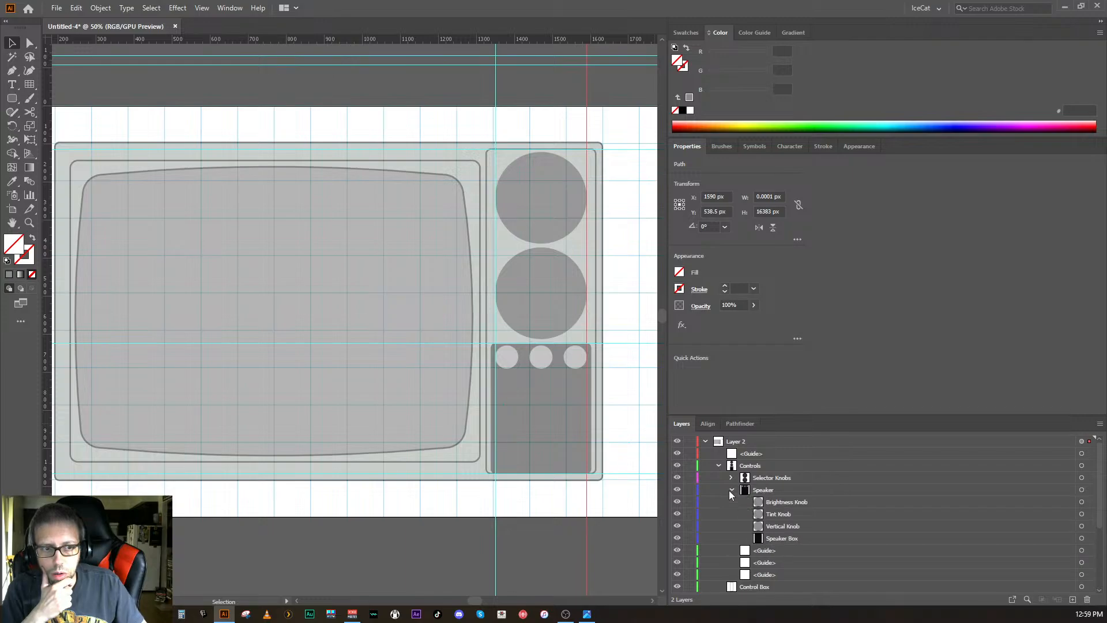
left_click(730, 490)
left_click(730, 490)
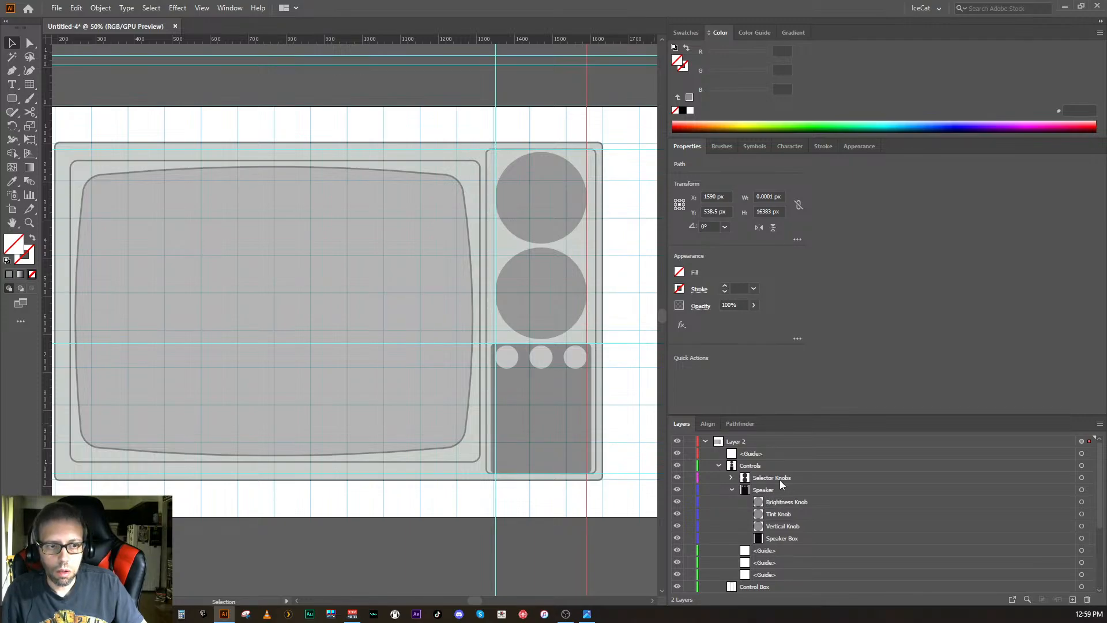
left_click(779, 481)
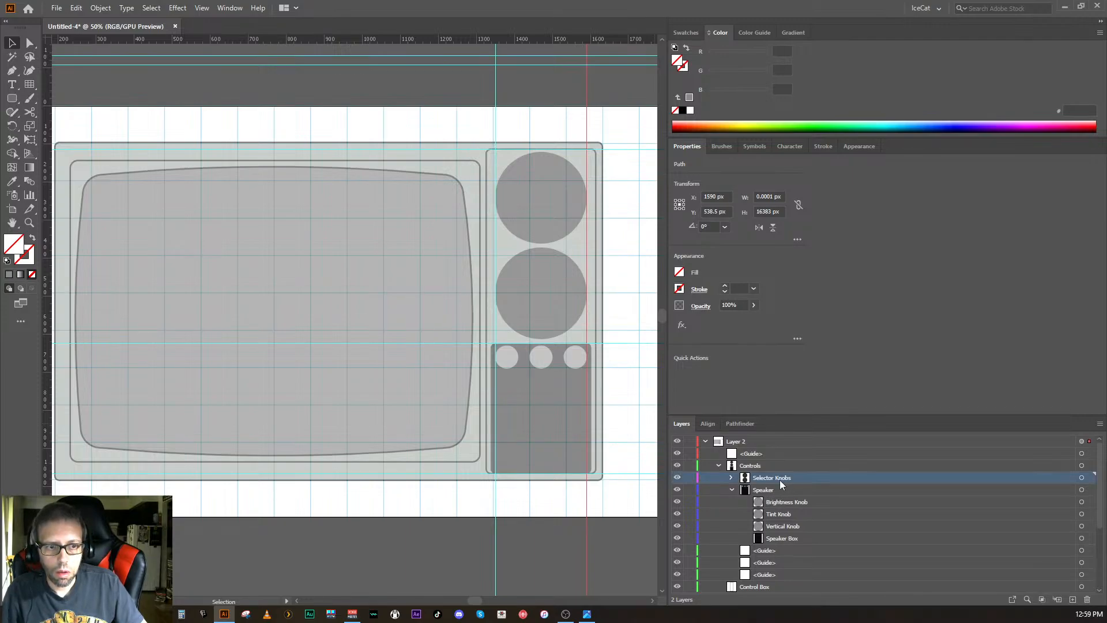
left_click(1057, 600)
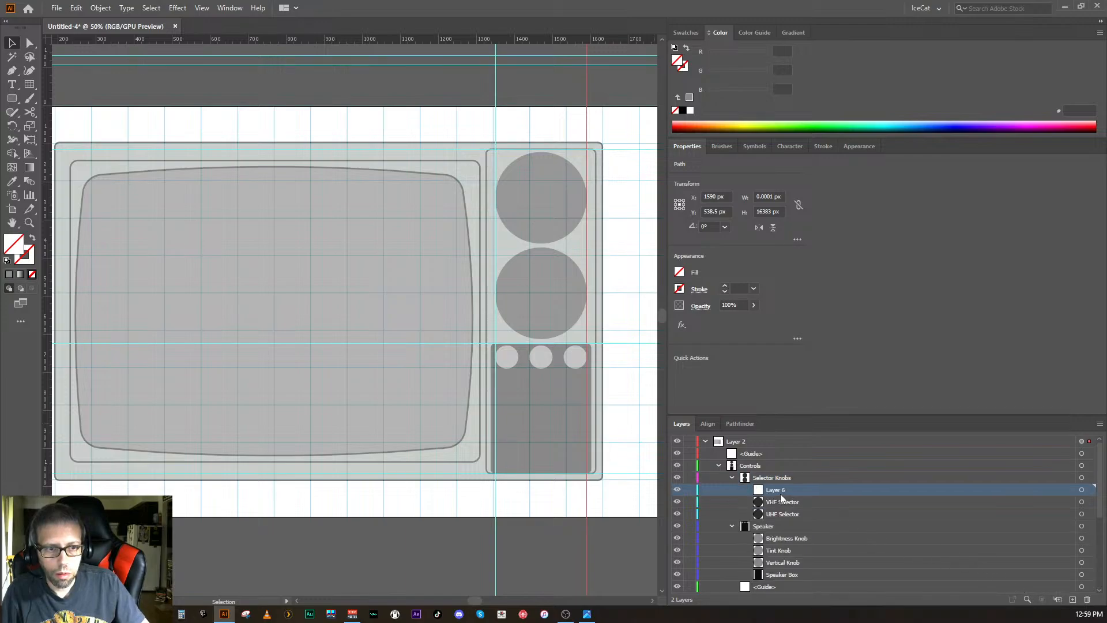
left_click_drag(777, 490, 782, 472)
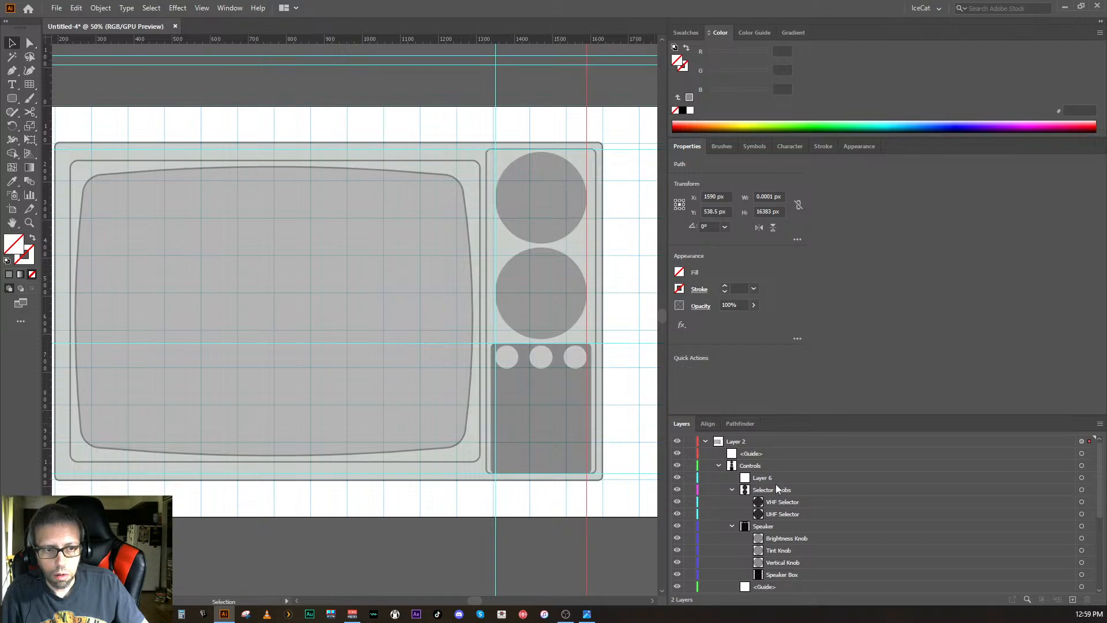
- Move the Brightness Knob, Tint Knob and Vertical Knob into the empty sublayer above Selector Knobs, and rename that sublayer as "Small Knobs"
left_click(776, 539)
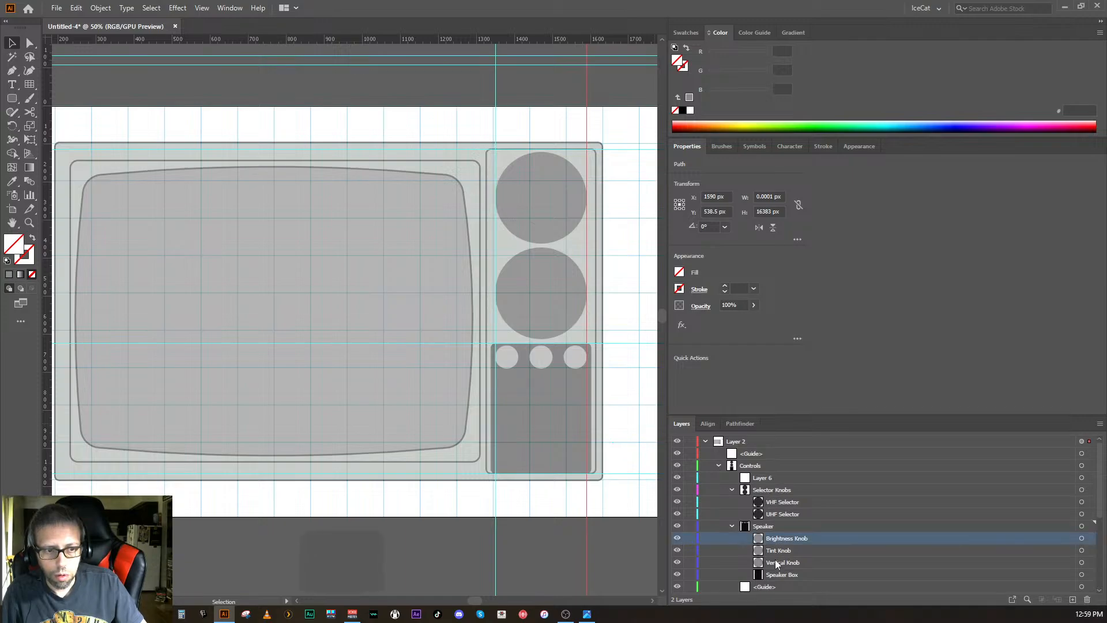
left_click(774, 560, "shift")
left_click_drag(773, 540, 768, 479)
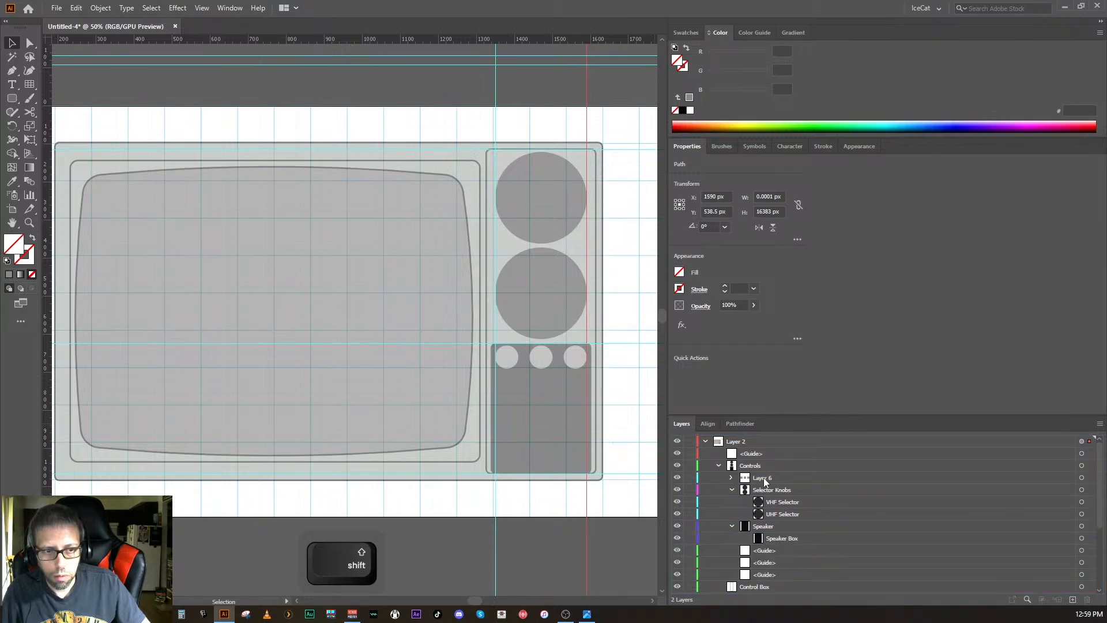
double_click(763, 477)
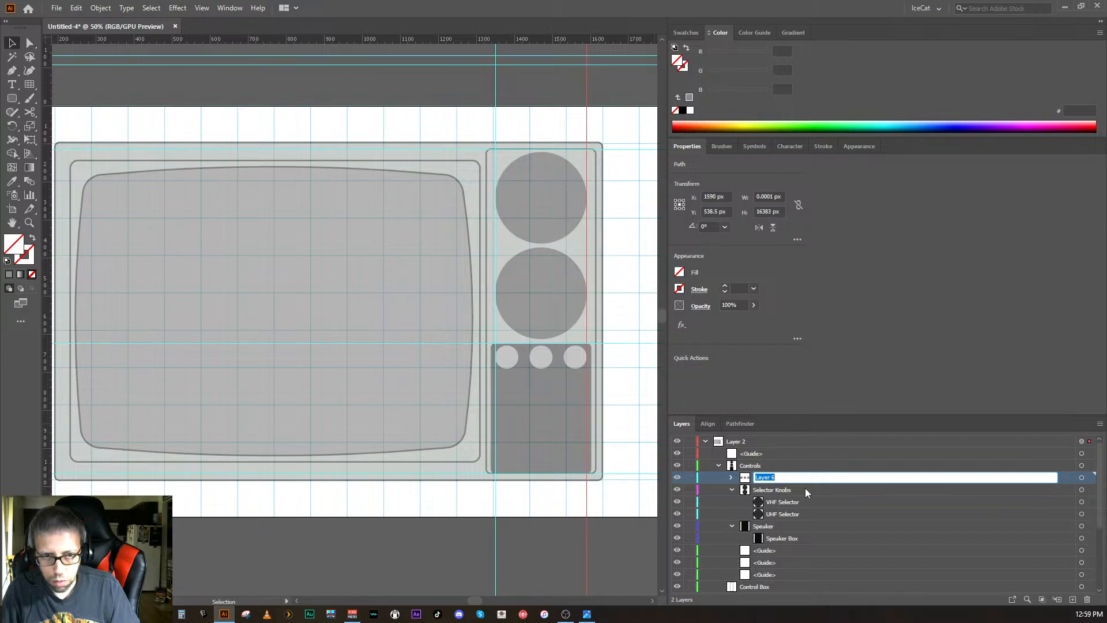
type("Sm")
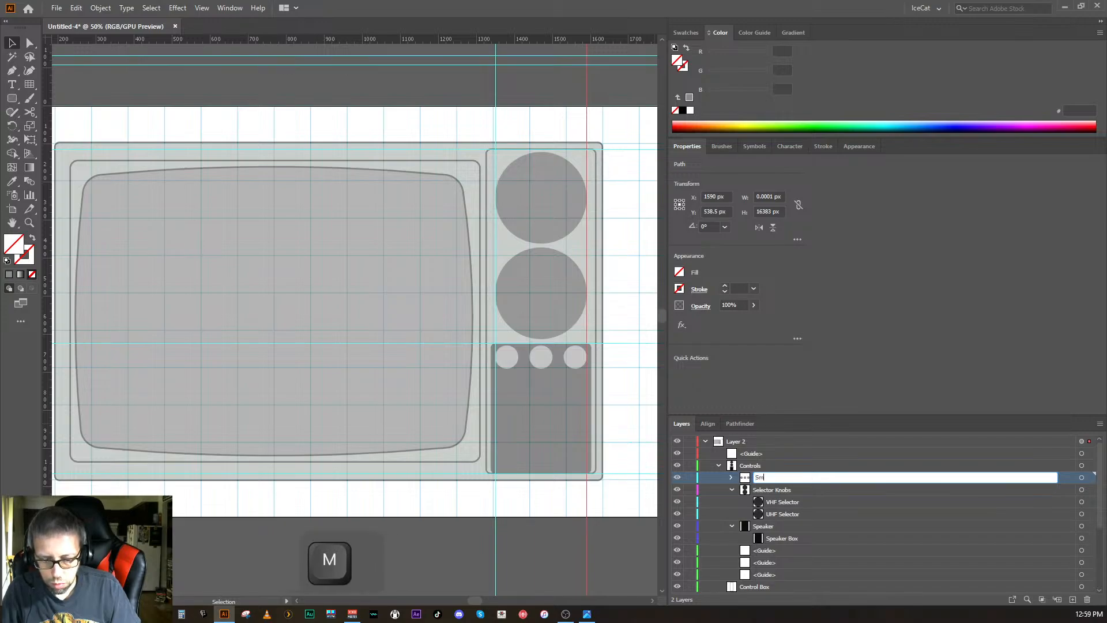
type("all Knobs")
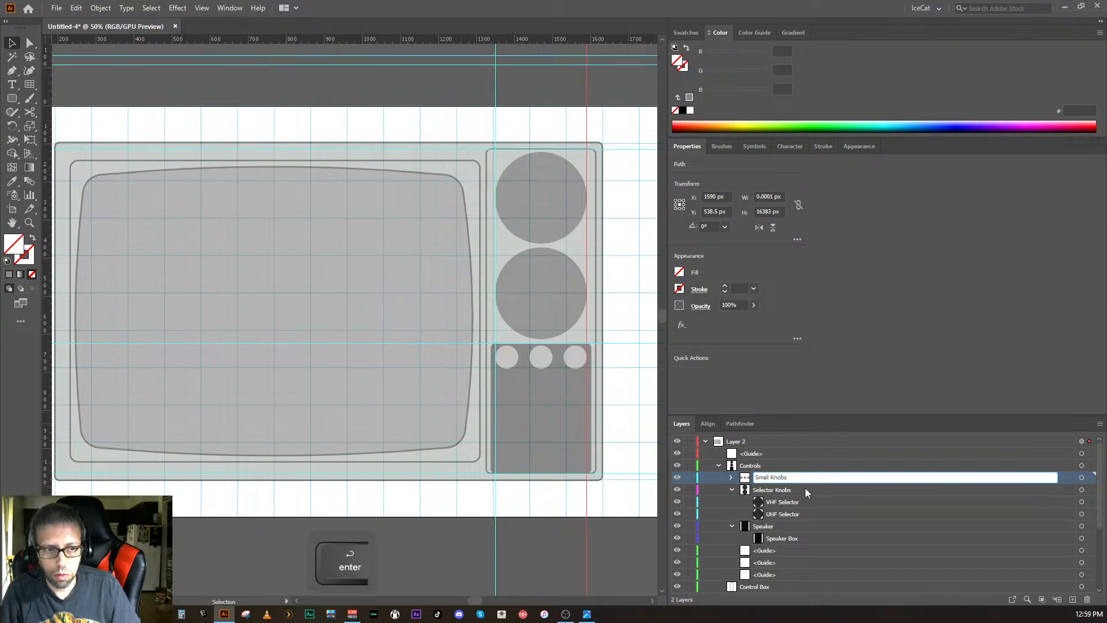
key("Return")
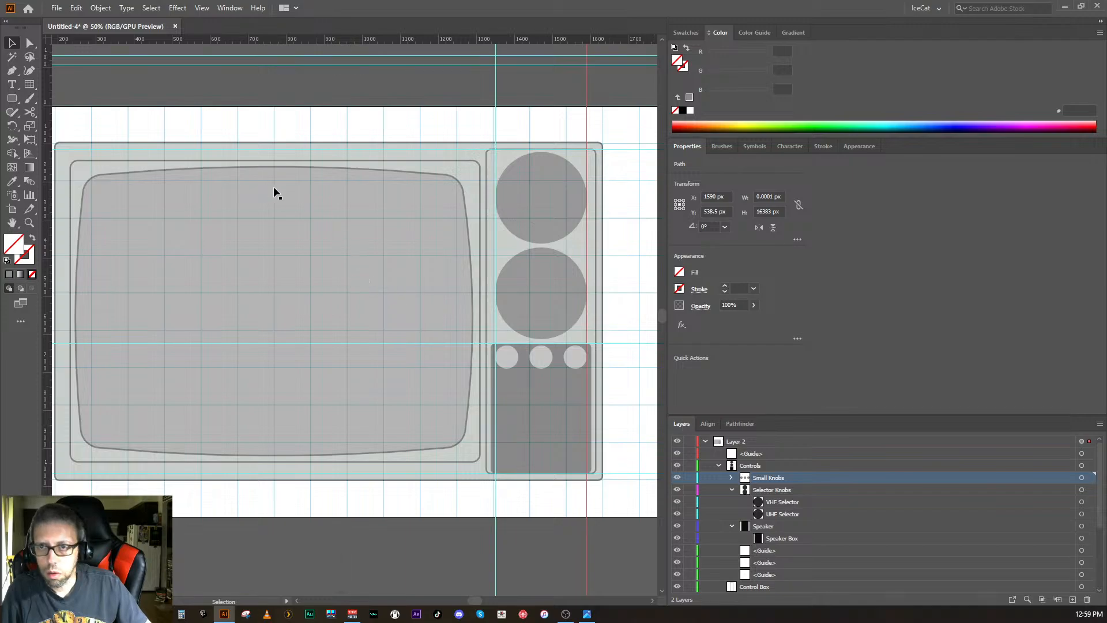
- Scale all three small knobs down together proportionally about their common centre to 192 px wide and 48 px high
left_click(1081, 479)
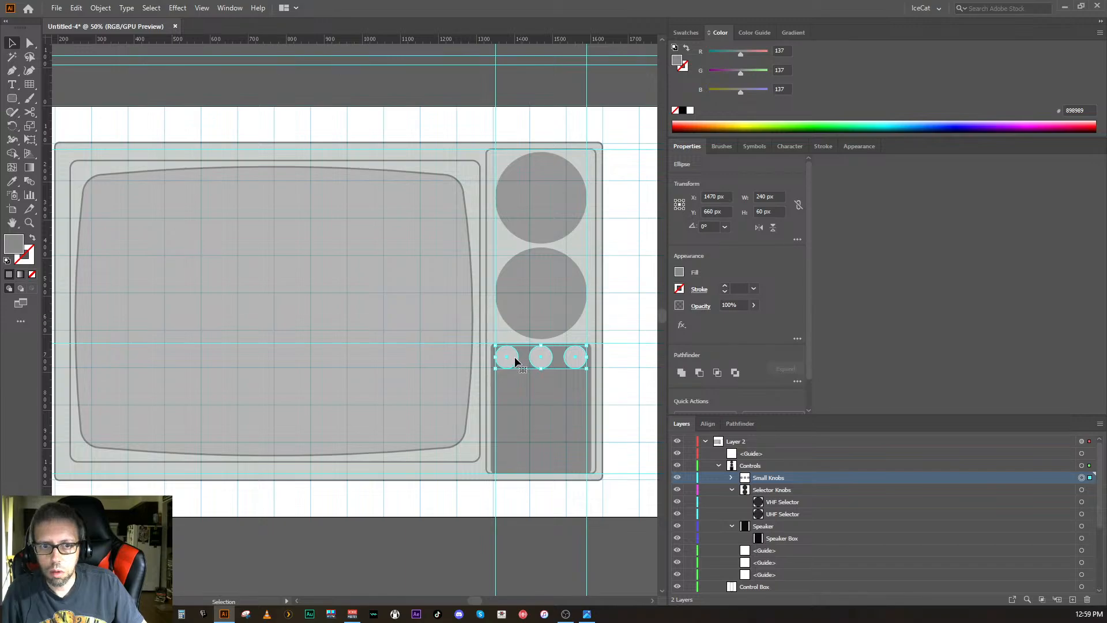
key("alt+shift")
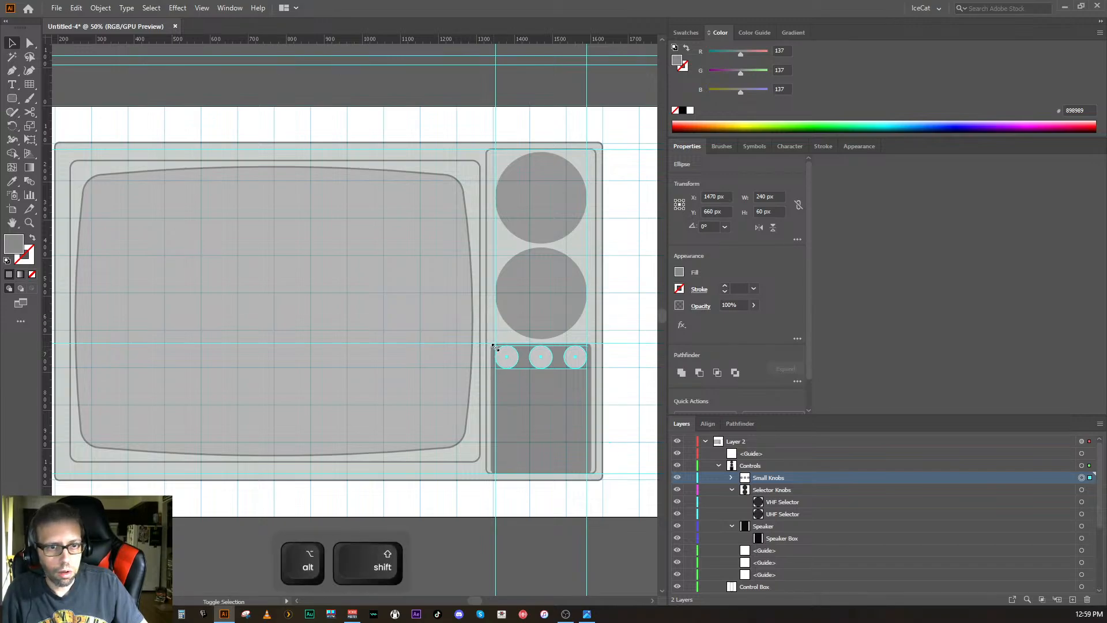
left_click_drag(494, 346, 498, 347)
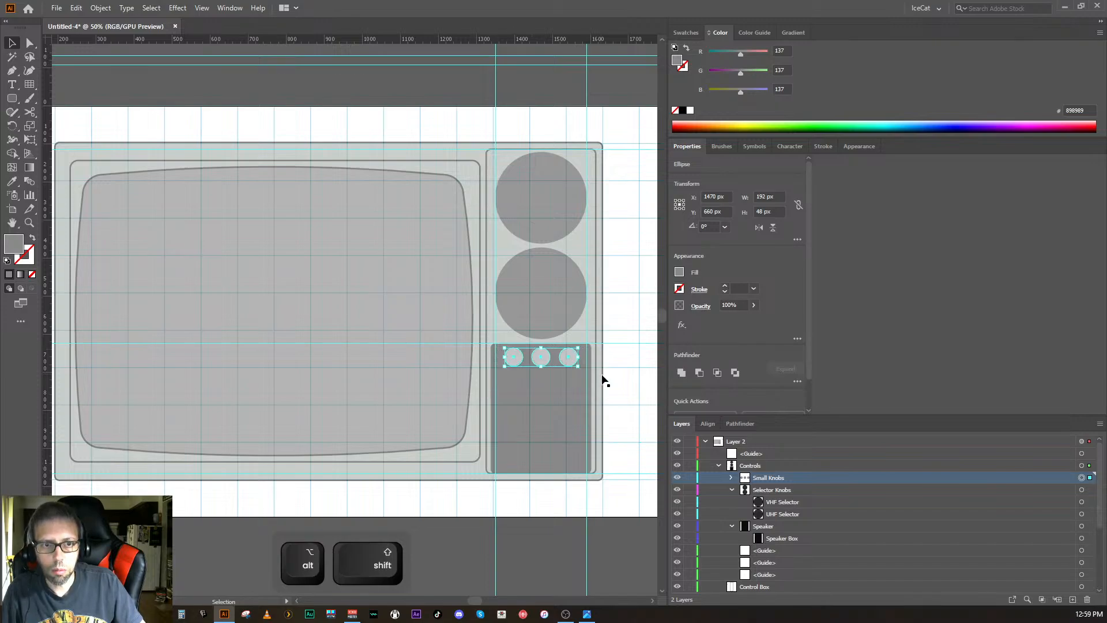
left_click(624, 392)
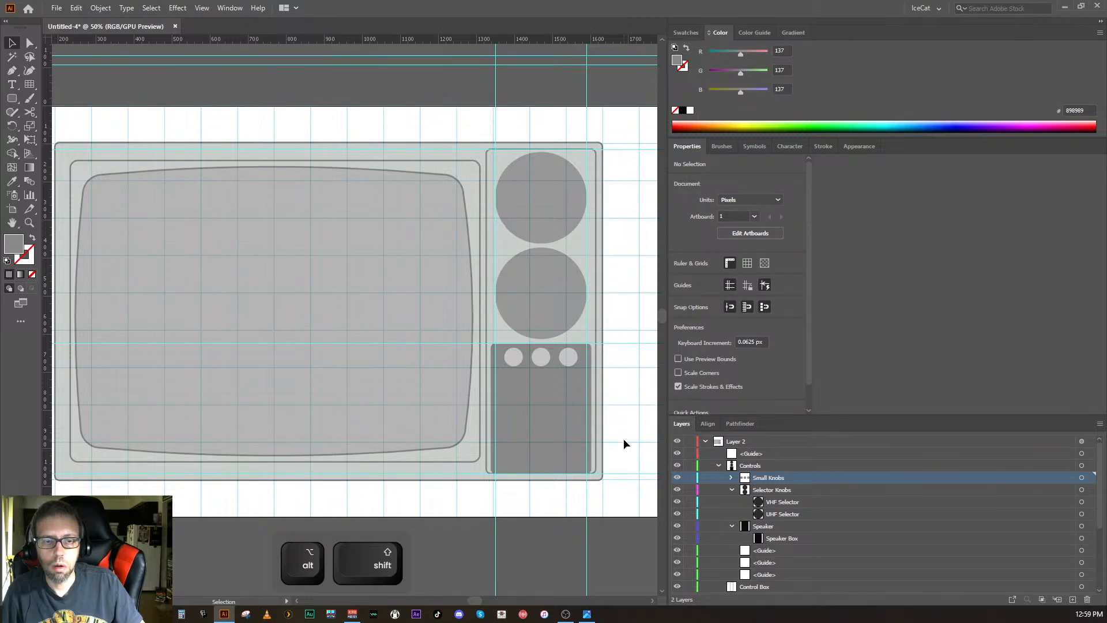
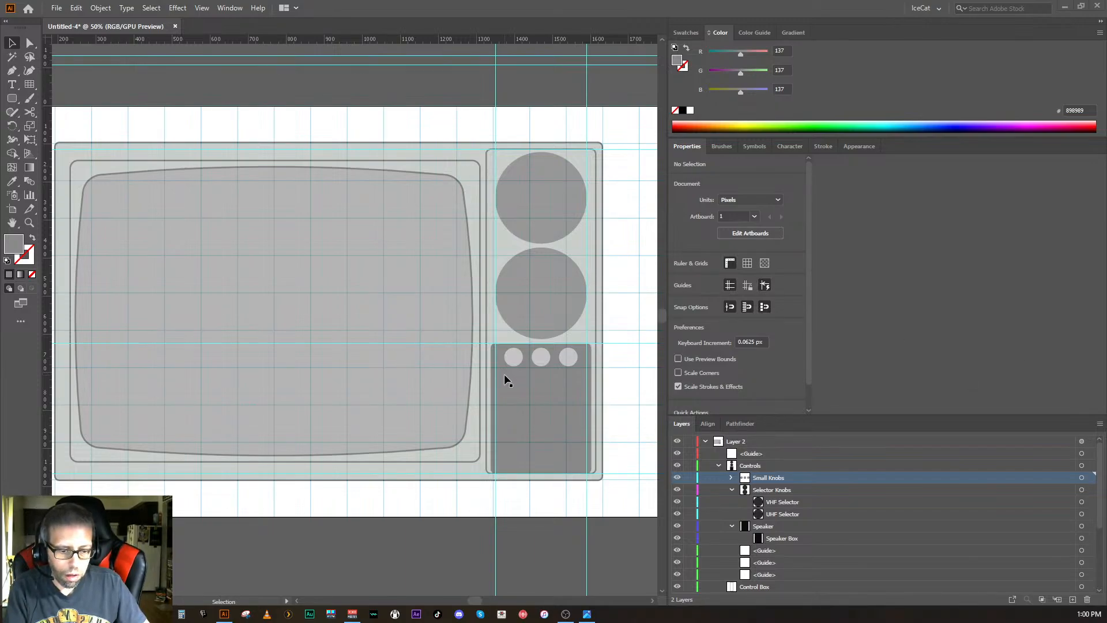
- Draw a straight horizontal Pen path just below the small knobs, from X 1350 px to X 1590 px at Y 696 px
key("ctrl+equal")
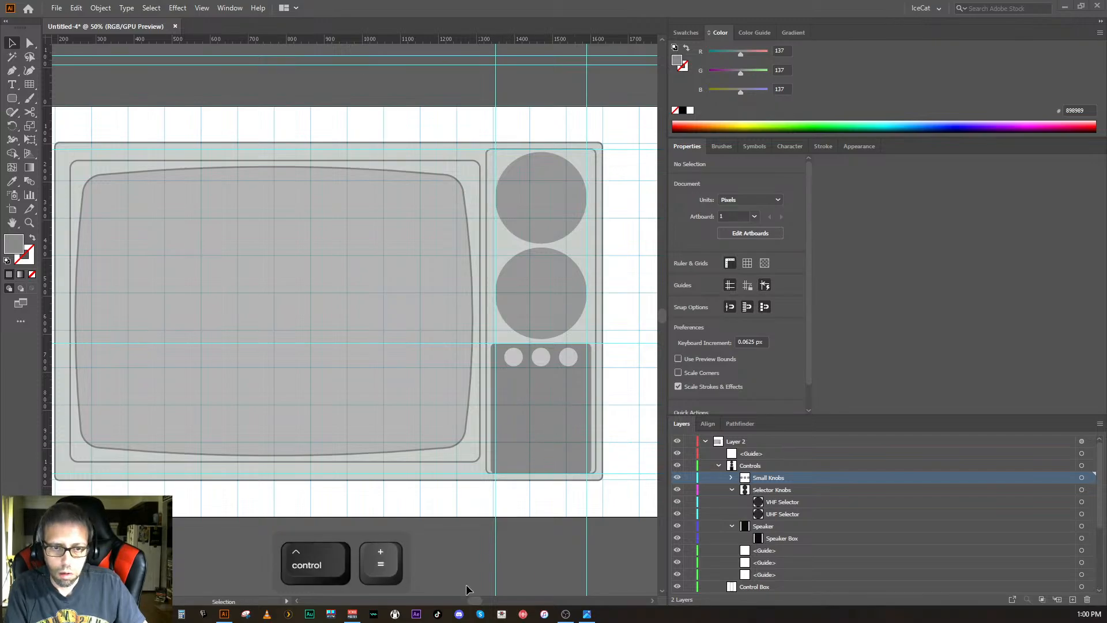
key("ctrl+equal")
key("ctrl+equal")
key("space")
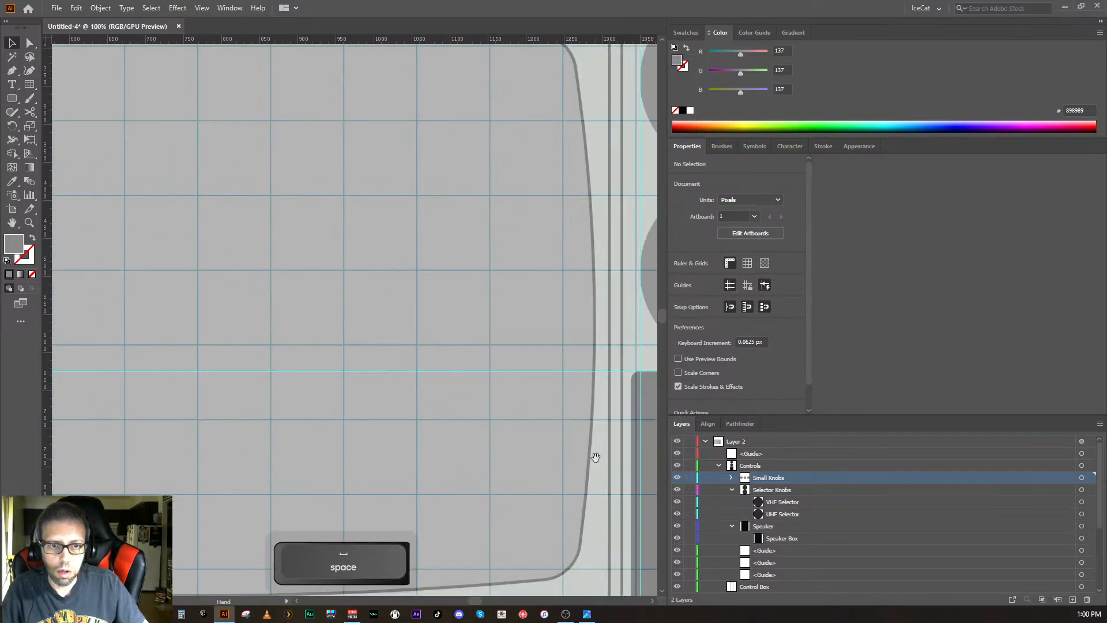
left_click_drag(594, 456, 217, 291)
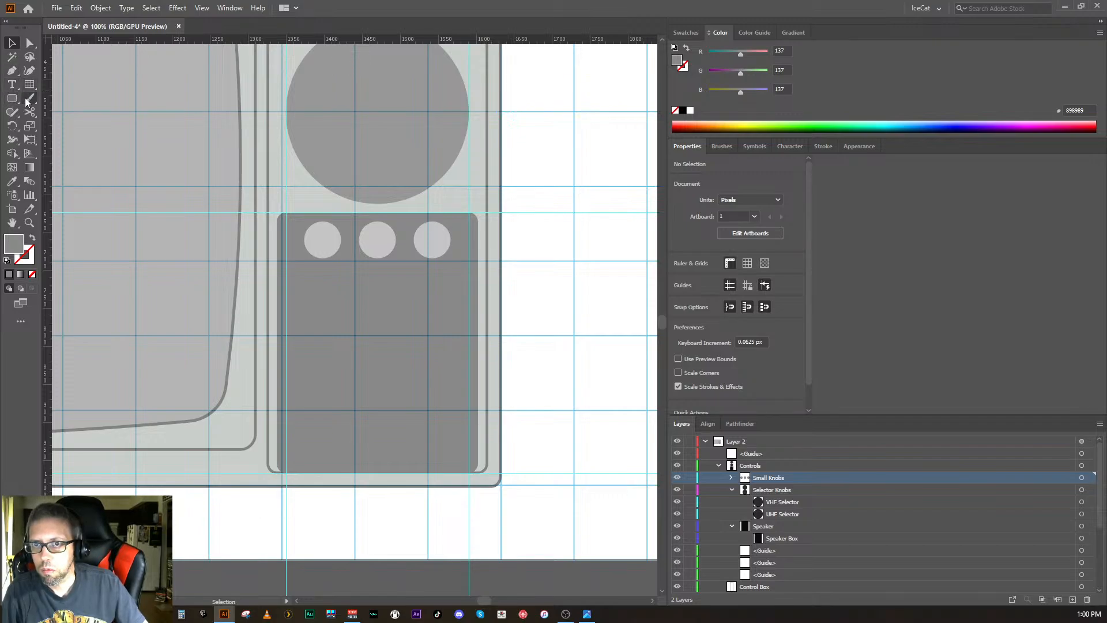
left_click(14, 72)
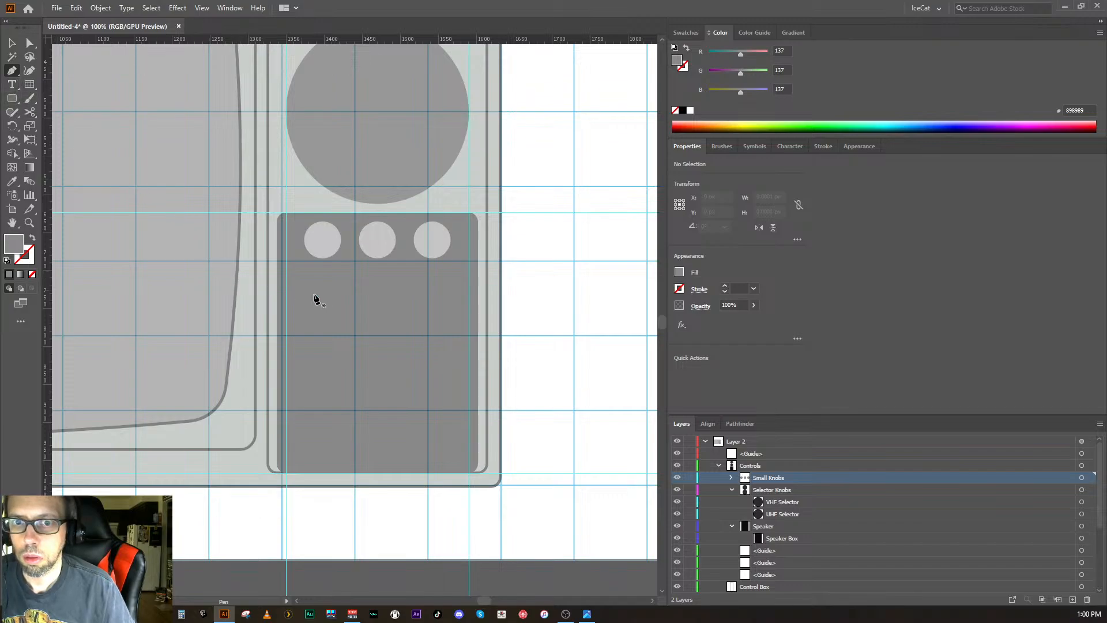
left_click(286, 267)
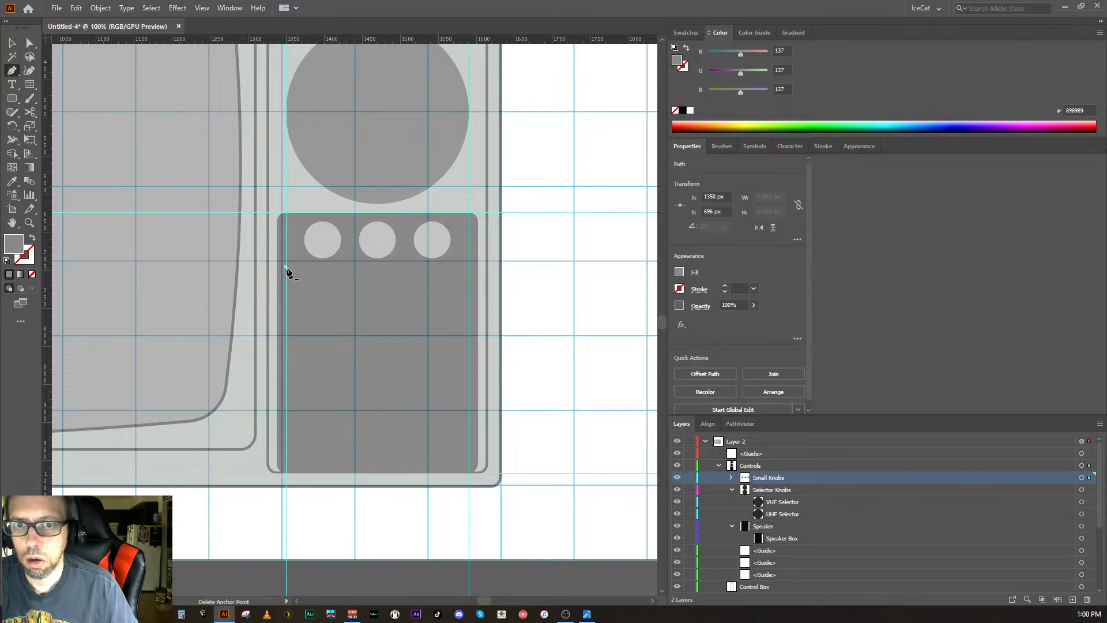
left_click(468, 267)
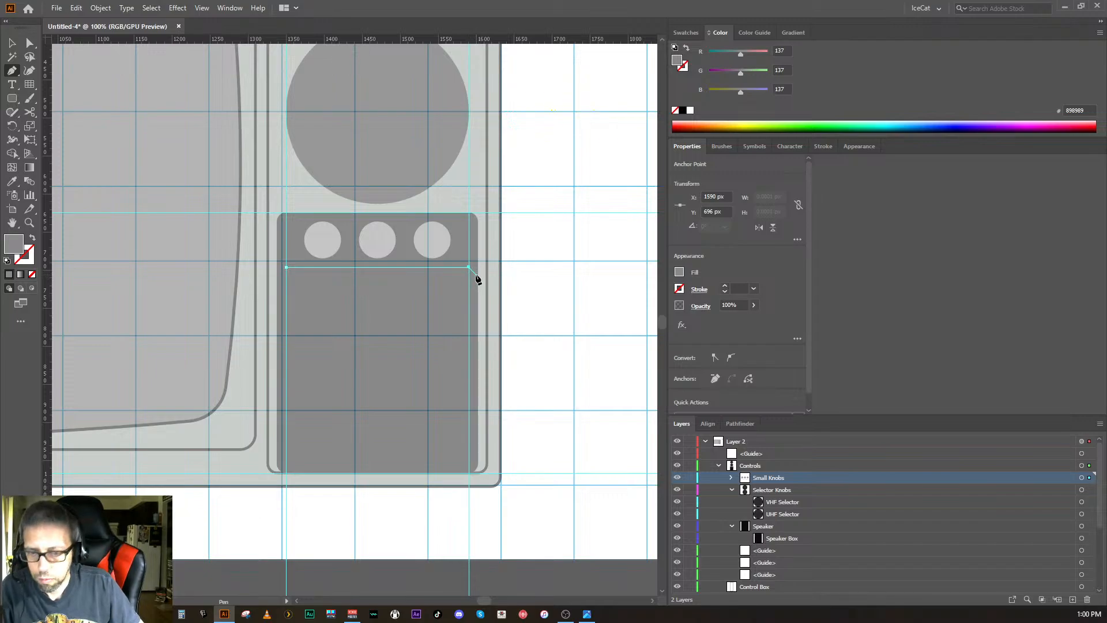
key("Escape")
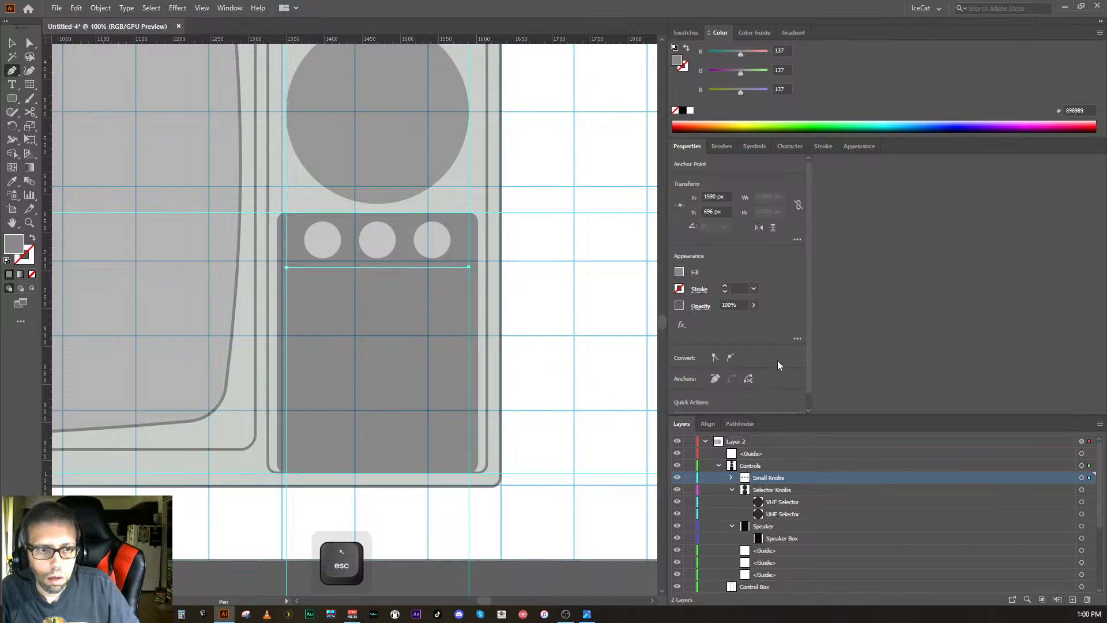
- Give the new line below the small knobs an 8 pt stroke and a black fill, and expand the Small Knobs sublayer
left_click(725, 285)
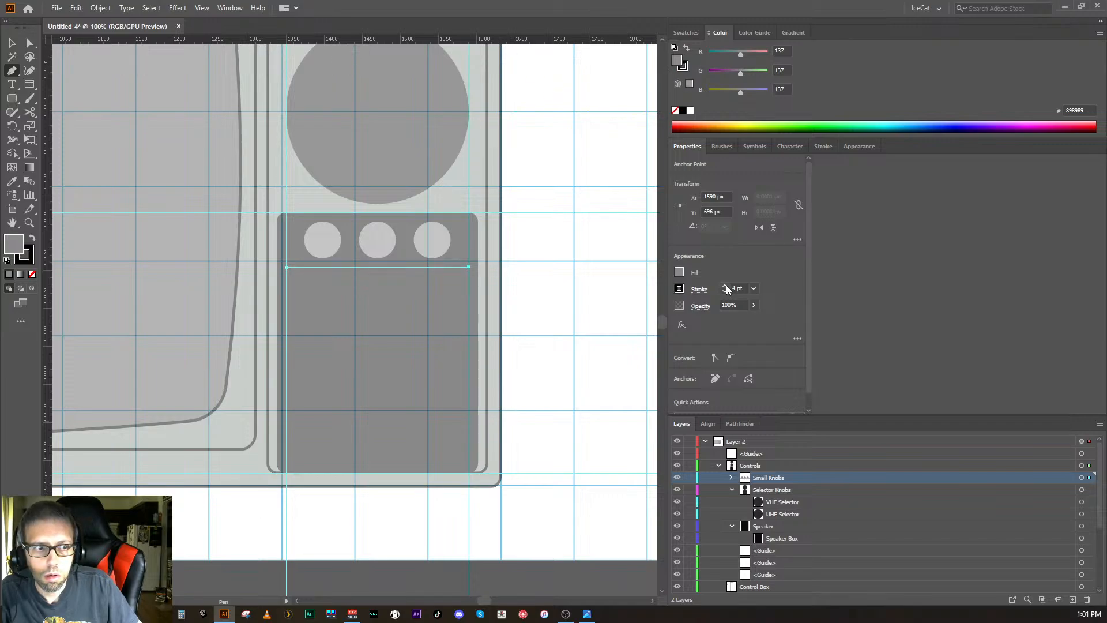
left_click(732, 477)
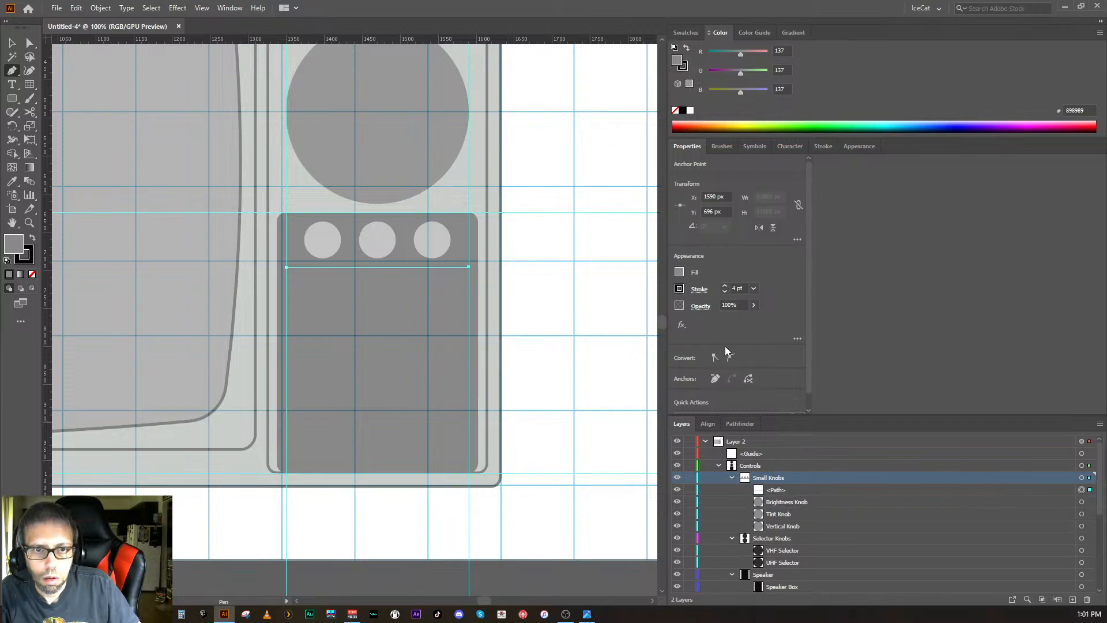
left_click(683, 274)
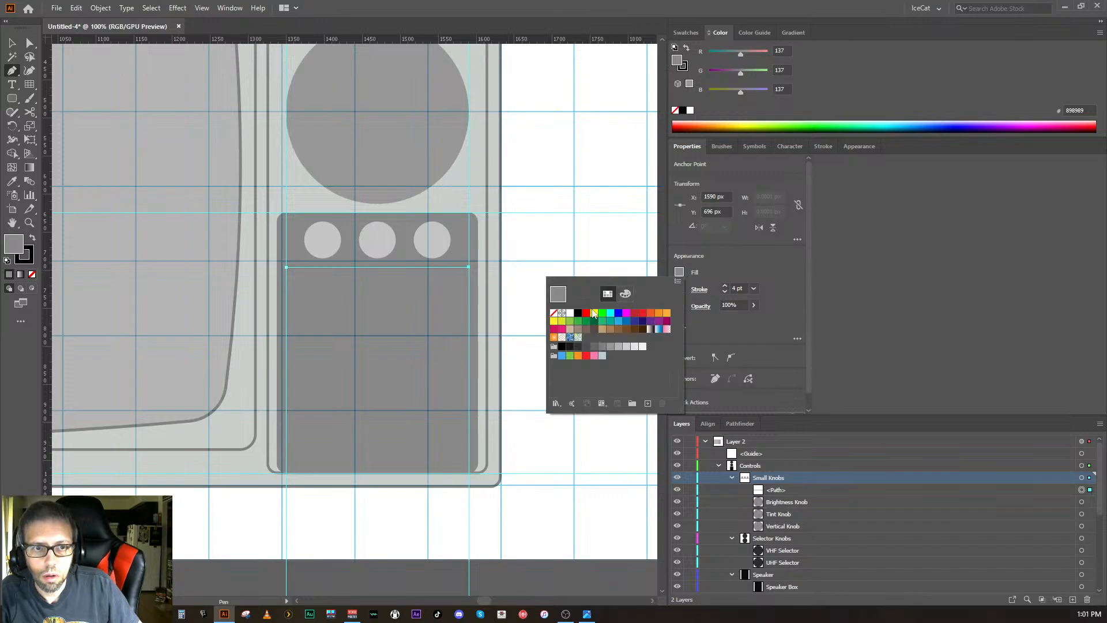
left_click(578, 313)
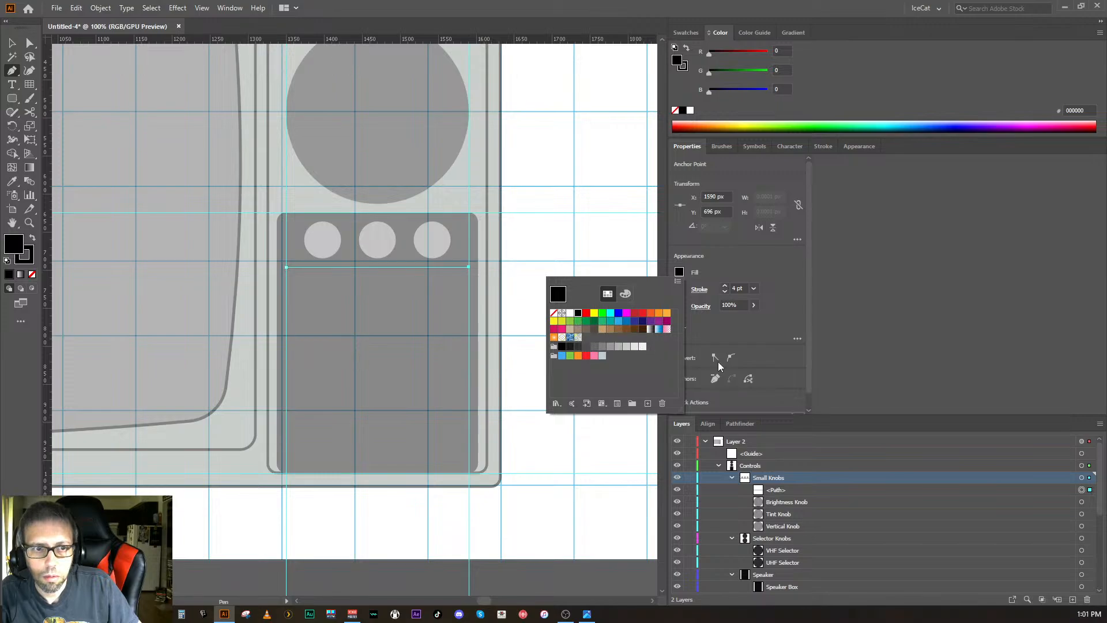
key("ctrl")
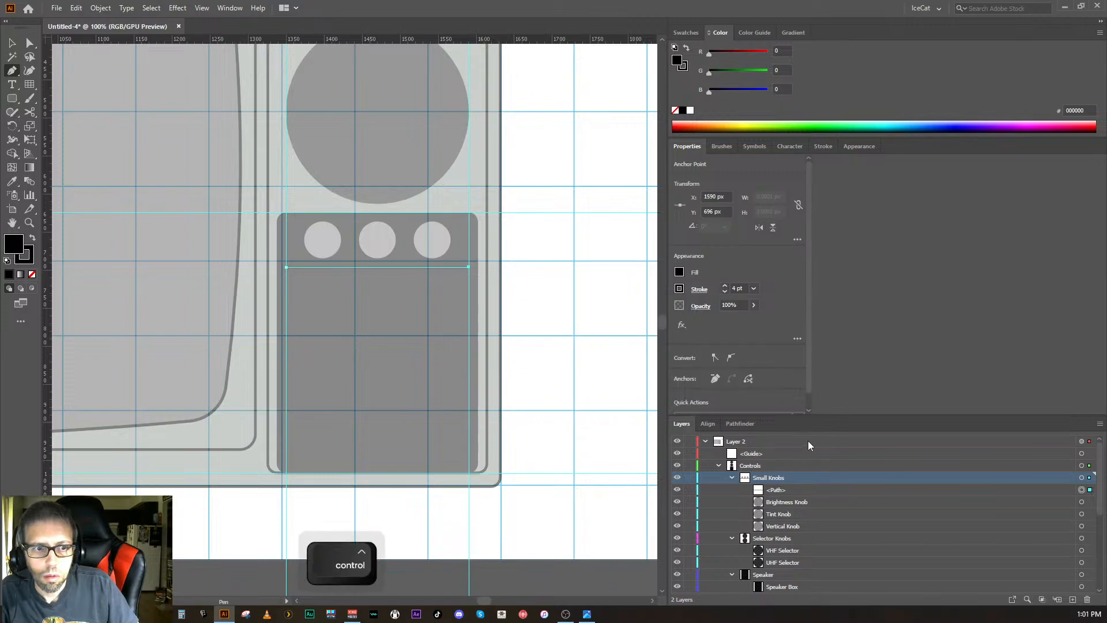
left_click(725, 285)
left_click(725, 286)
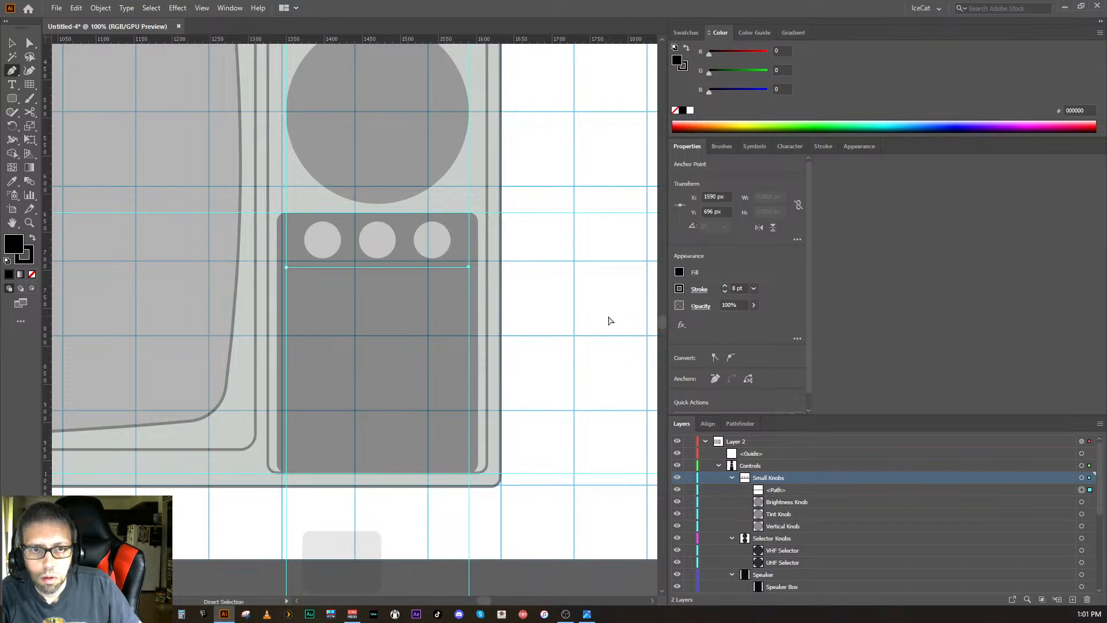
left_click(608, 320, "ctrl")
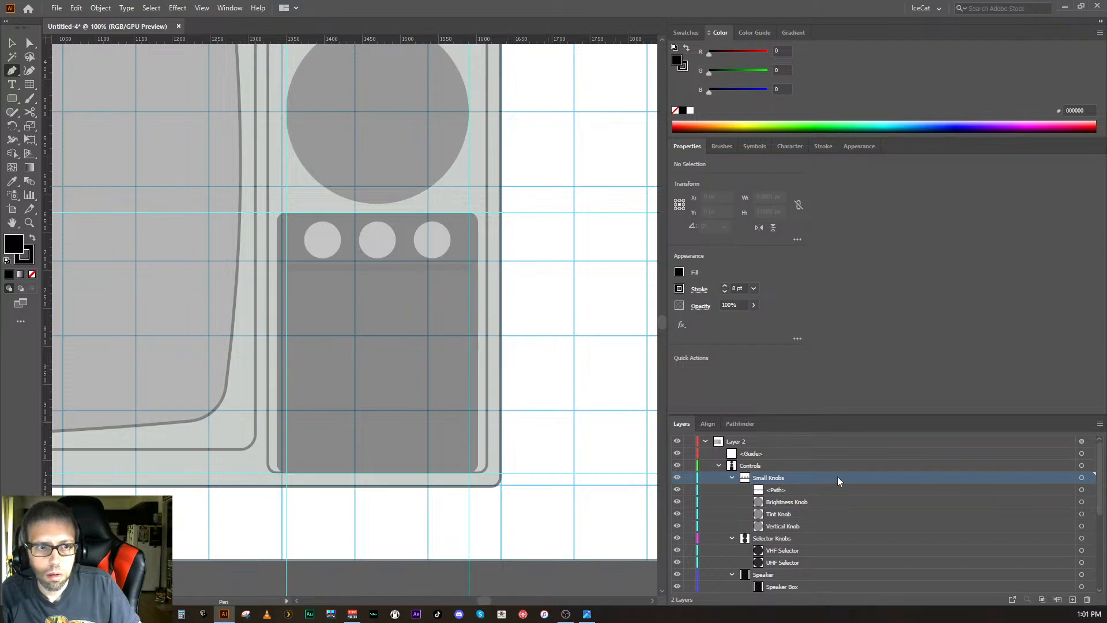
- Raise the opacity of the whole Layer 2 to 100%
left_click(788, 443)
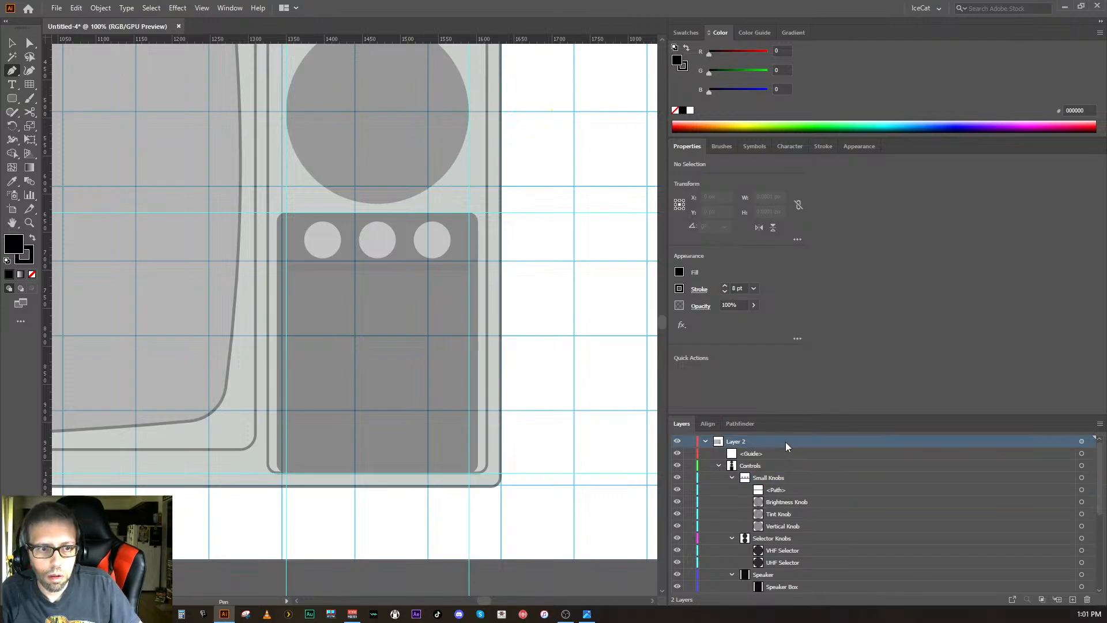
left_click(1080, 442)
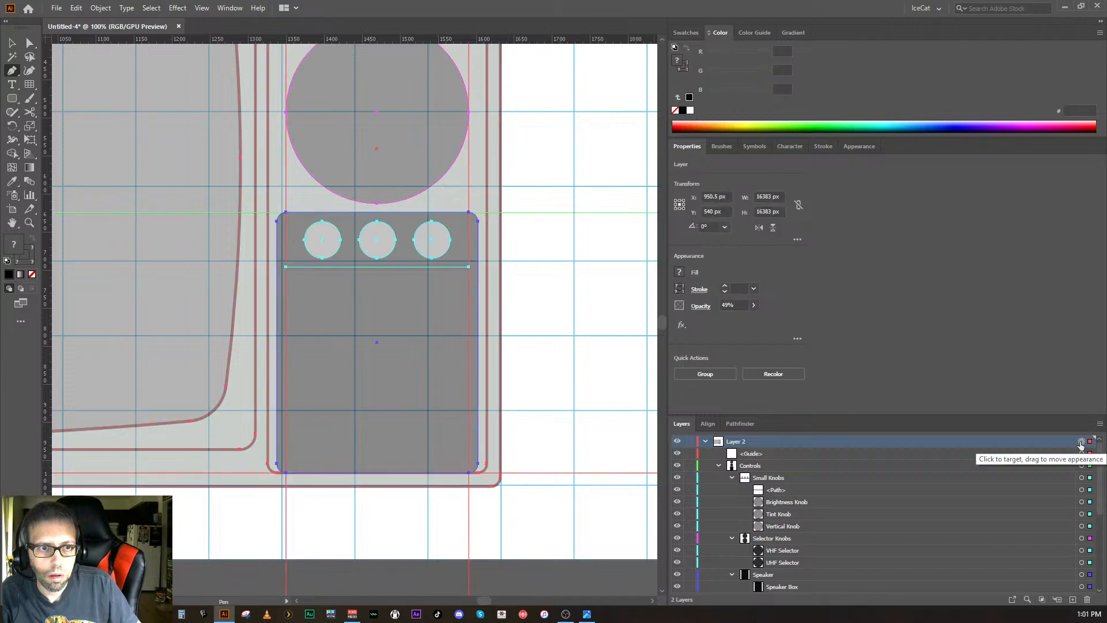
left_click(752, 305)
left_click_drag(734, 323, 760, 327)
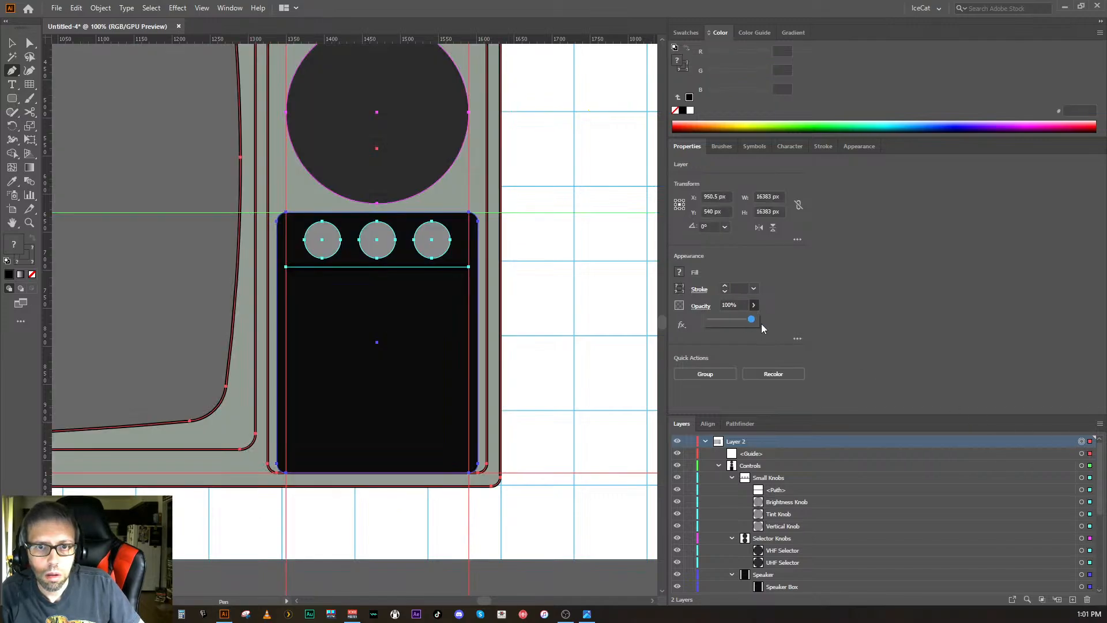
left_click(802, 333)
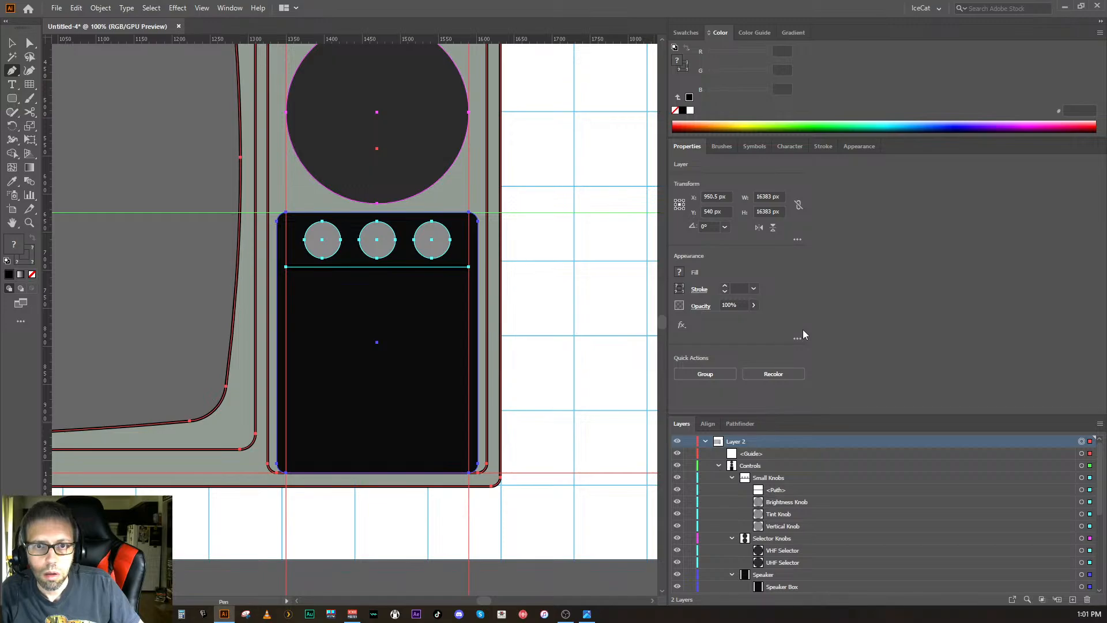
left_click(599, 413, "ctrl")
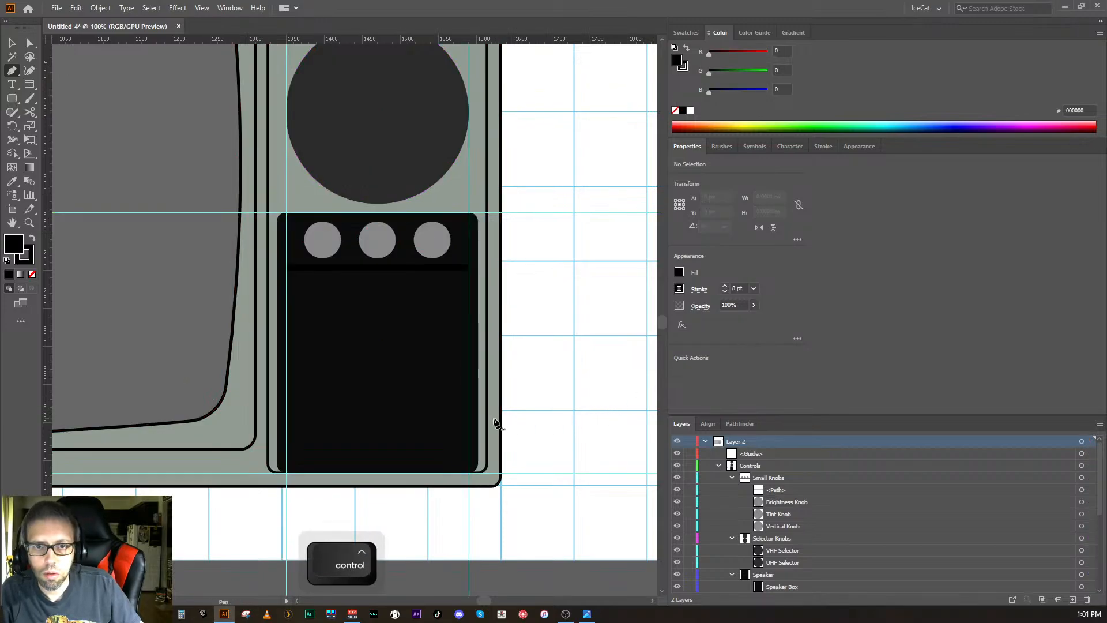
- Fill the Speaker Box rectangle with the dark brownish grey 56524B
key("ctrl")
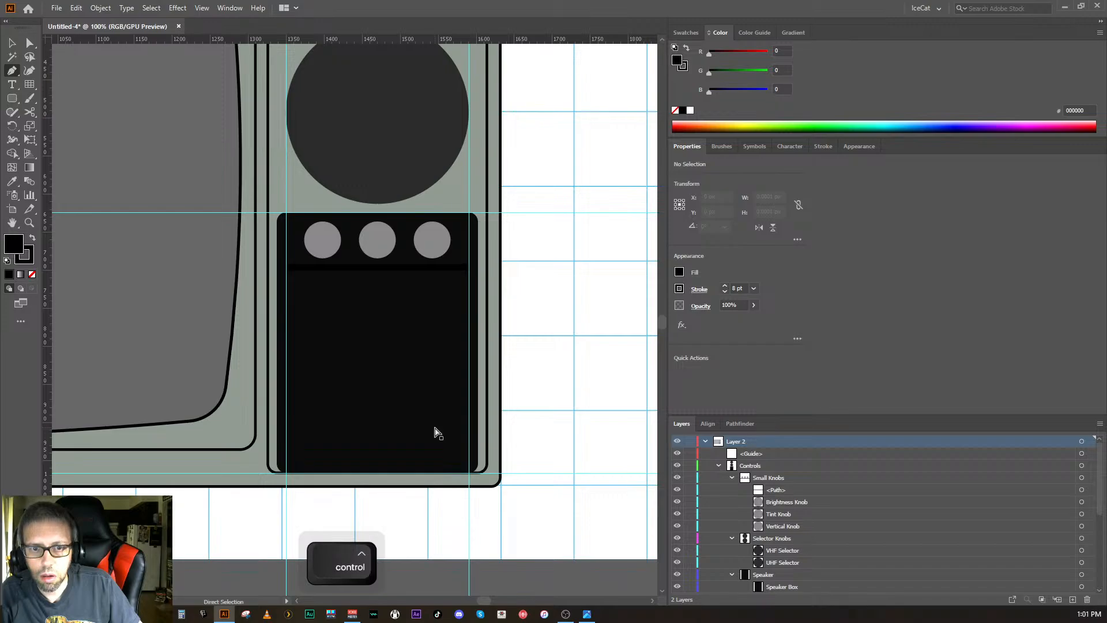
left_click(437, 433, "ctrl")
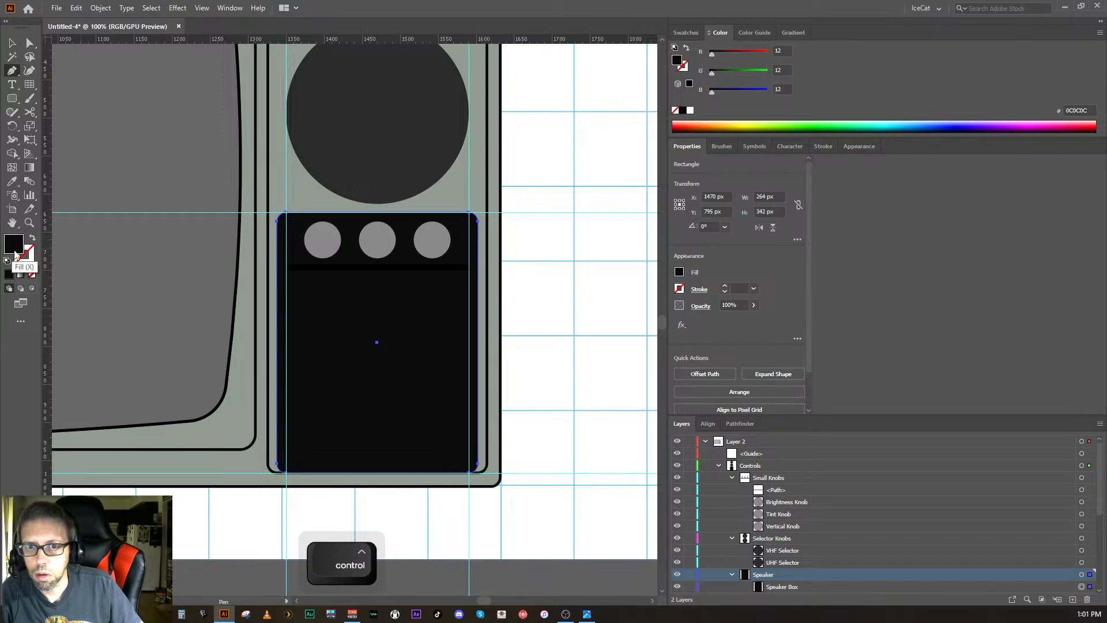
double_click(14, 244)
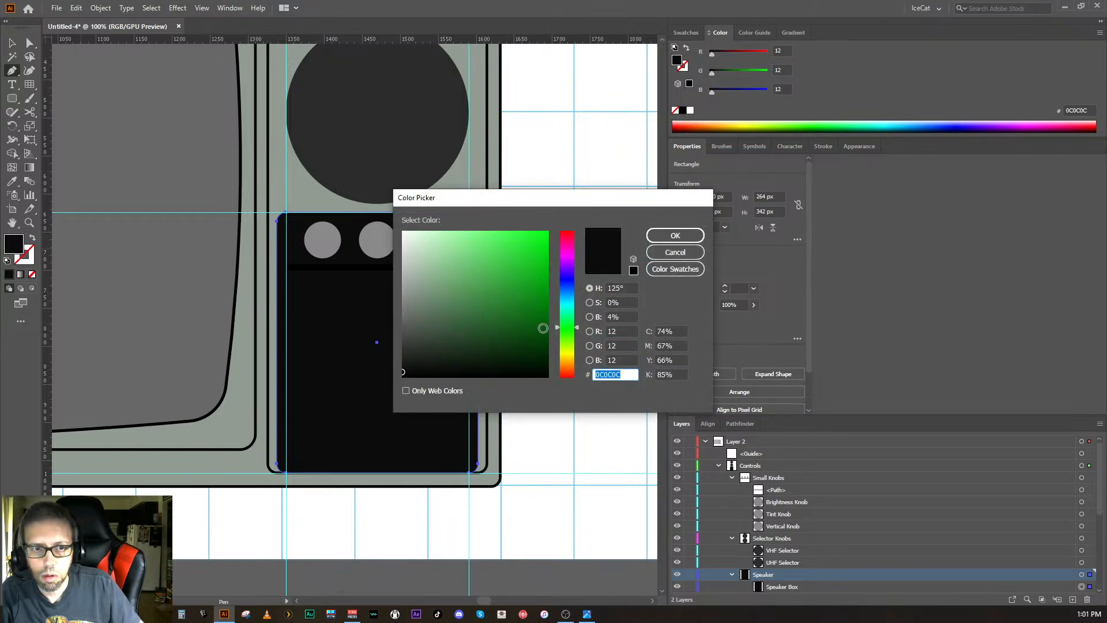
left_click_drag(578, 333, 574, 366)
left_click_drag(445, 360, 421, 328)
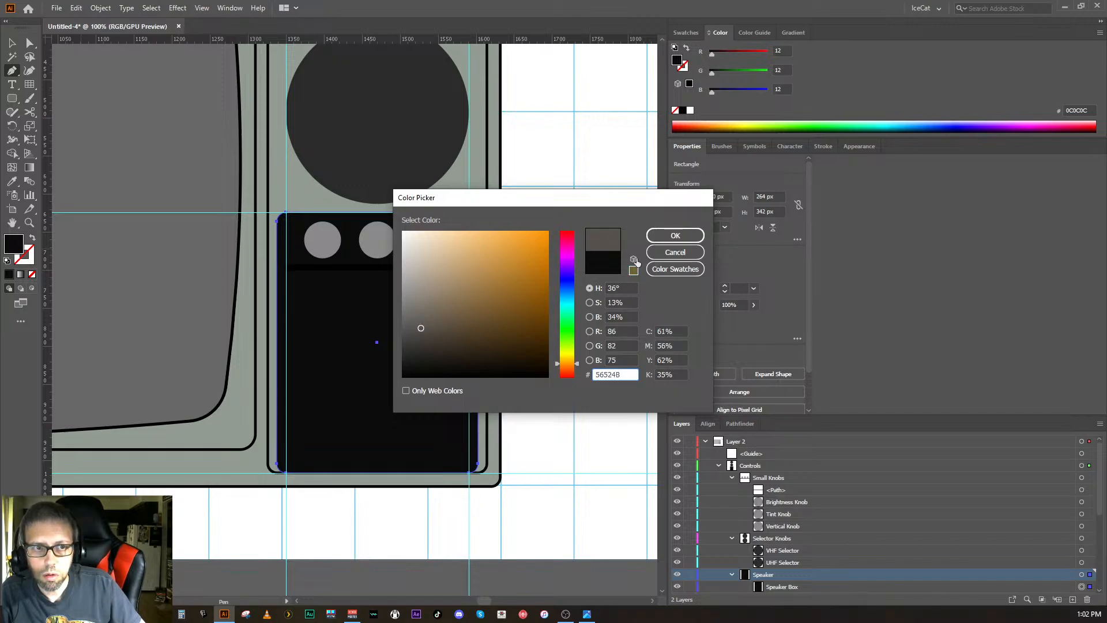
left_click(657, 244)
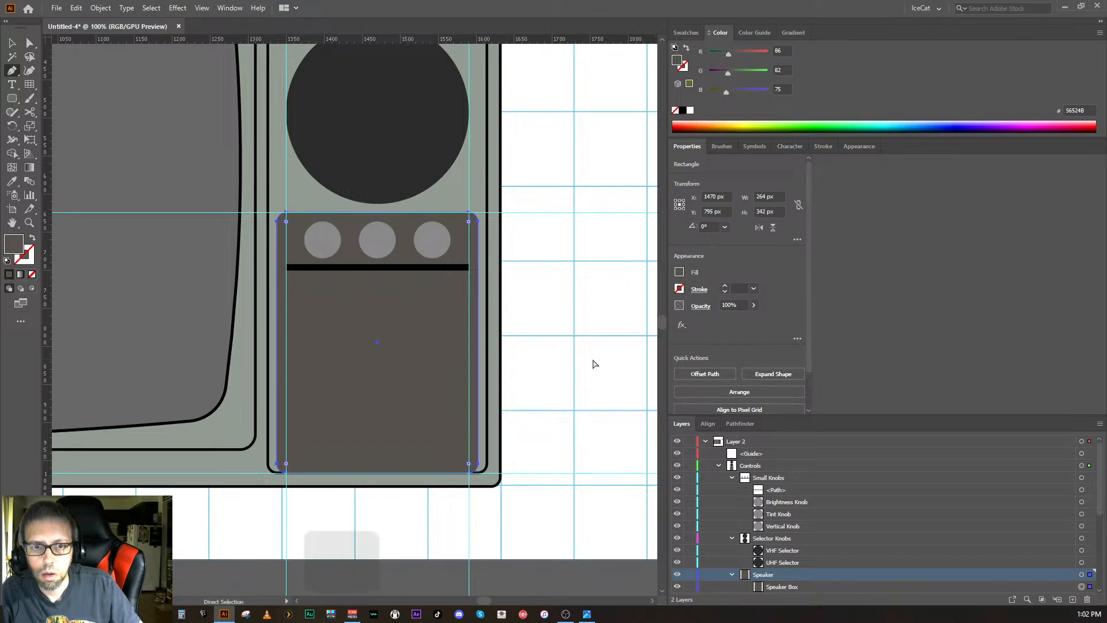
left_click(593, 363, "ctrl")
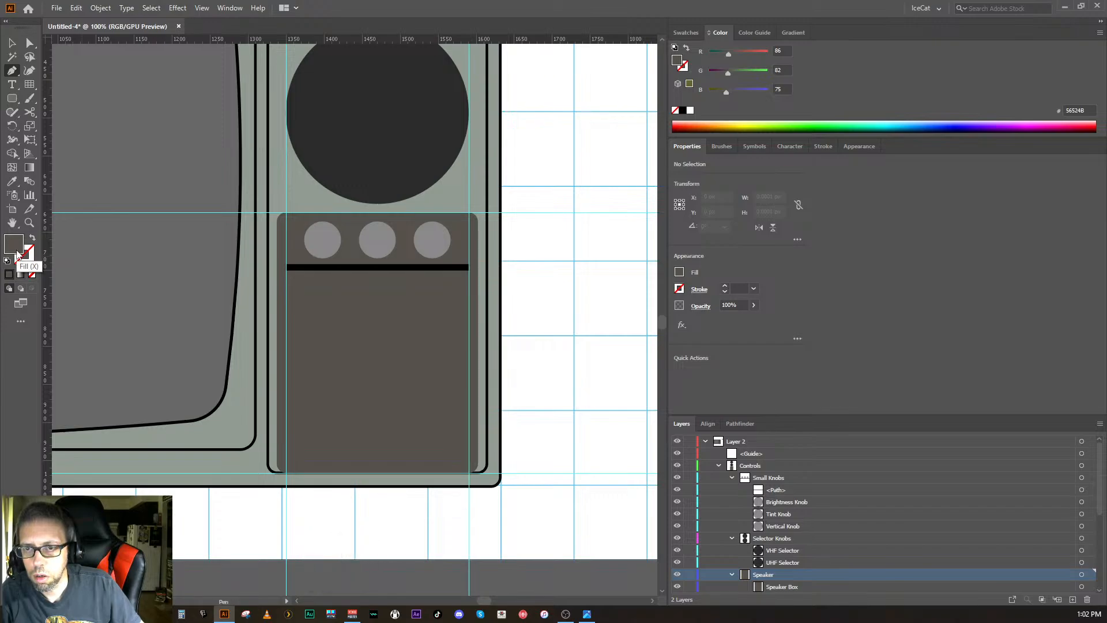
left_click(26, 265)
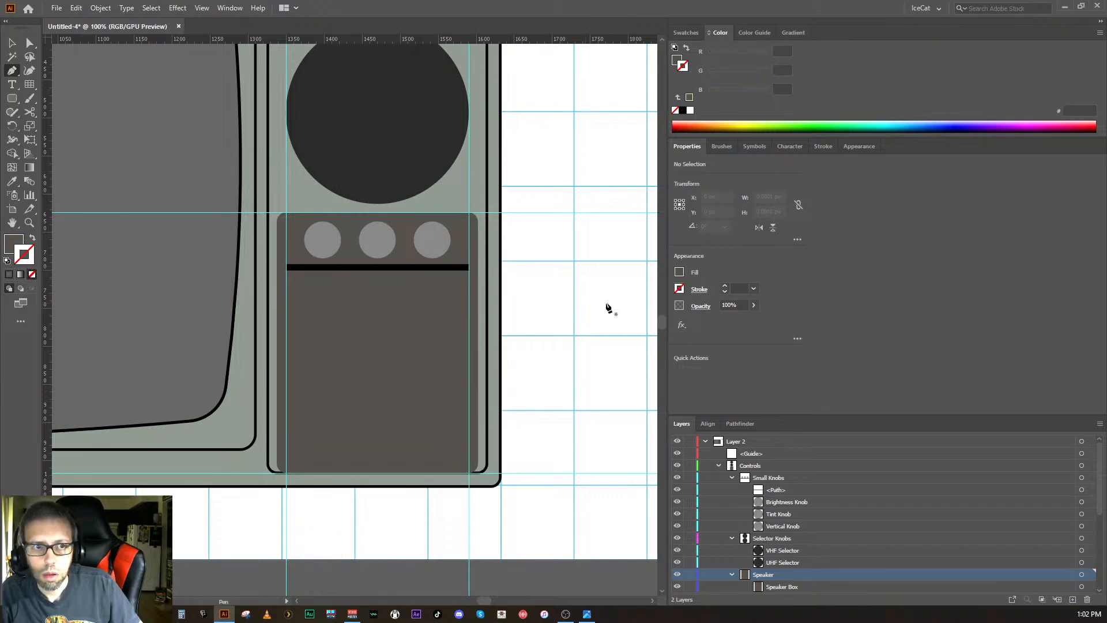
left_click(724, 287)
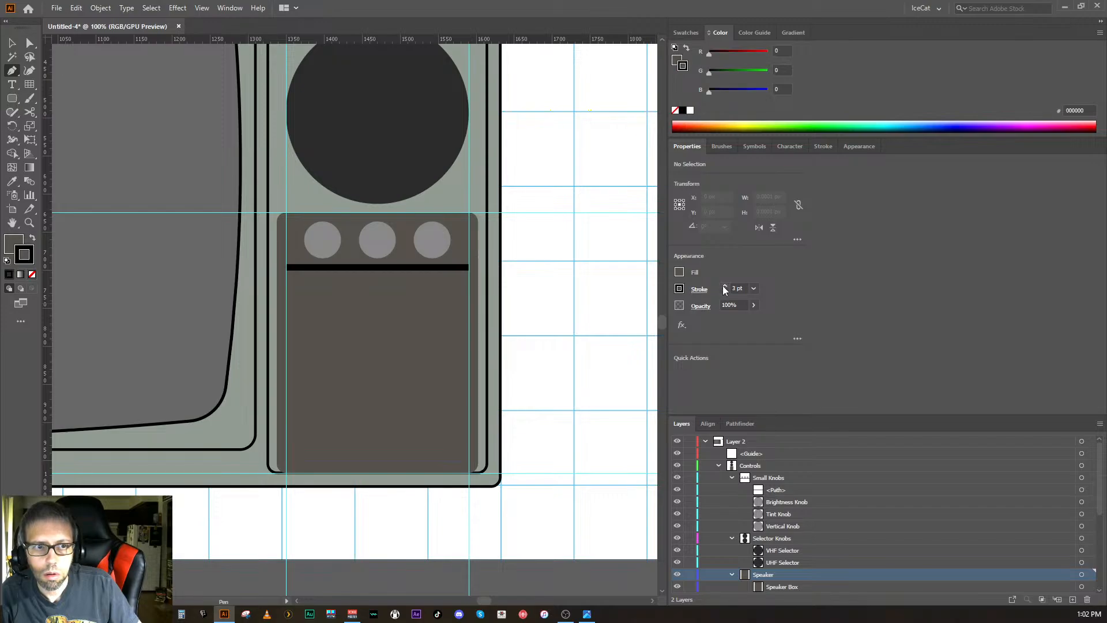
left_click(678, 272)
left_click(577, 313)
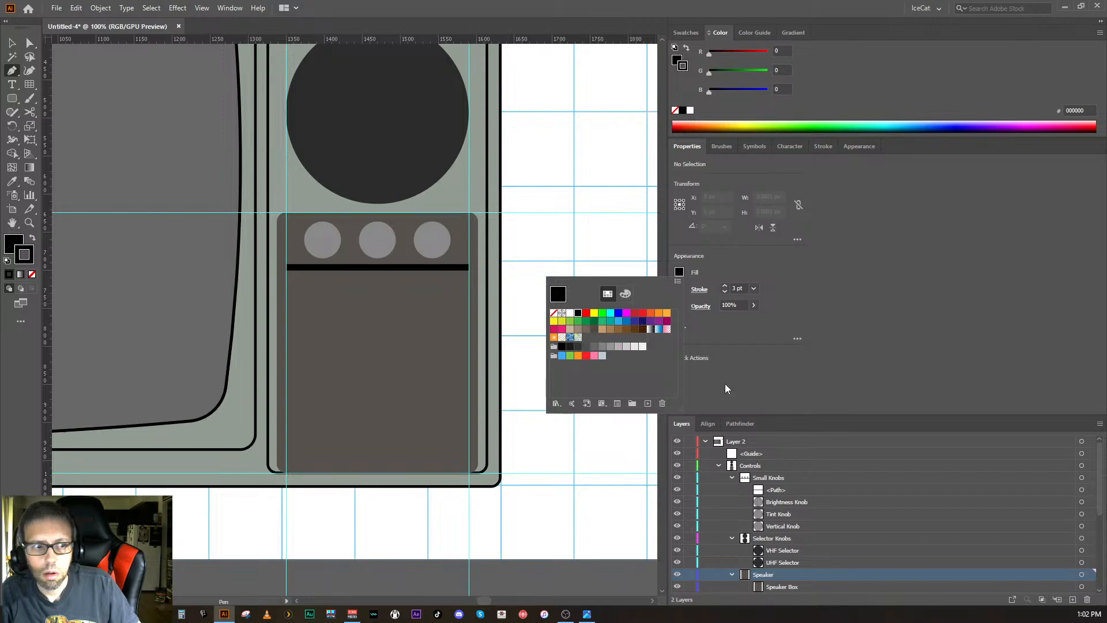
- Give the Speaker Box rectangle a 3 pt black stroke and a black fill
left_click(1082, 588)
left_click(1081, 587)
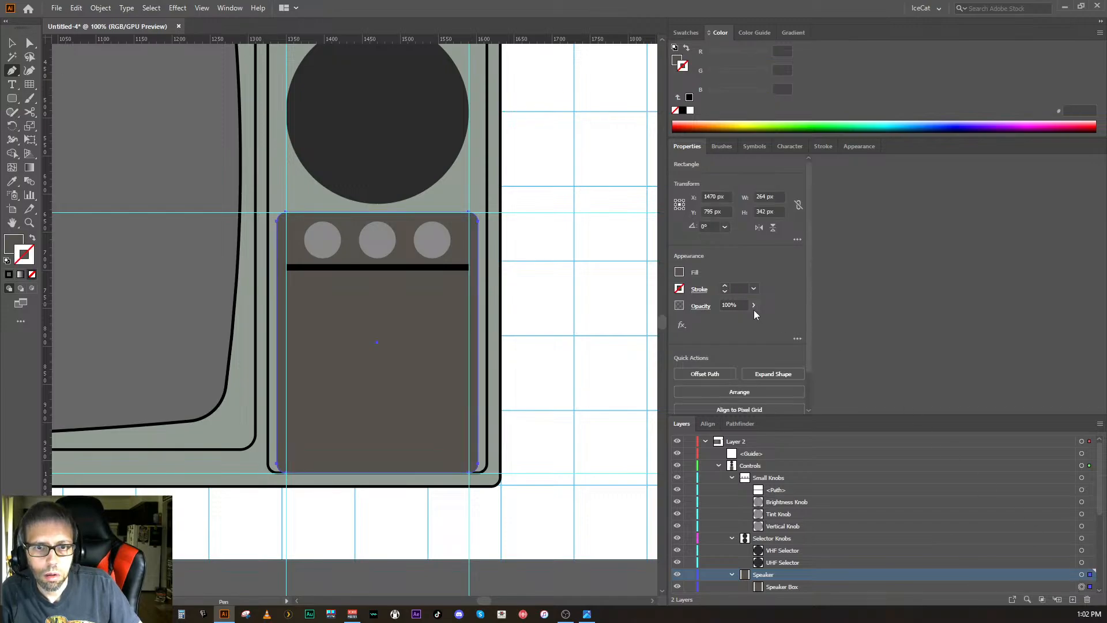
left_click(724, 286)
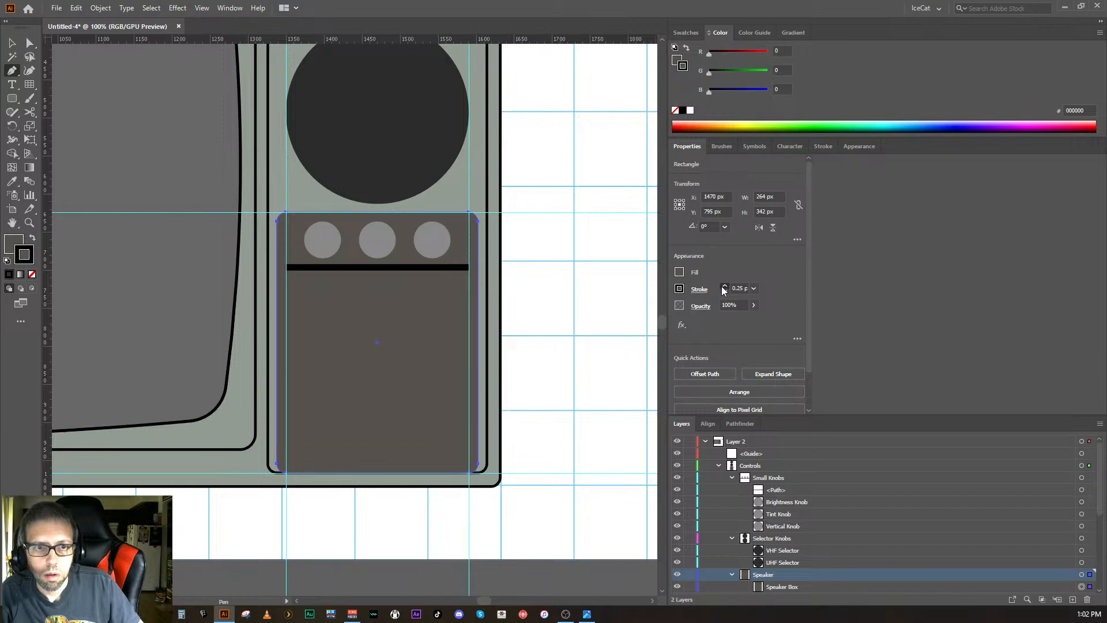
left_click(723, 287)
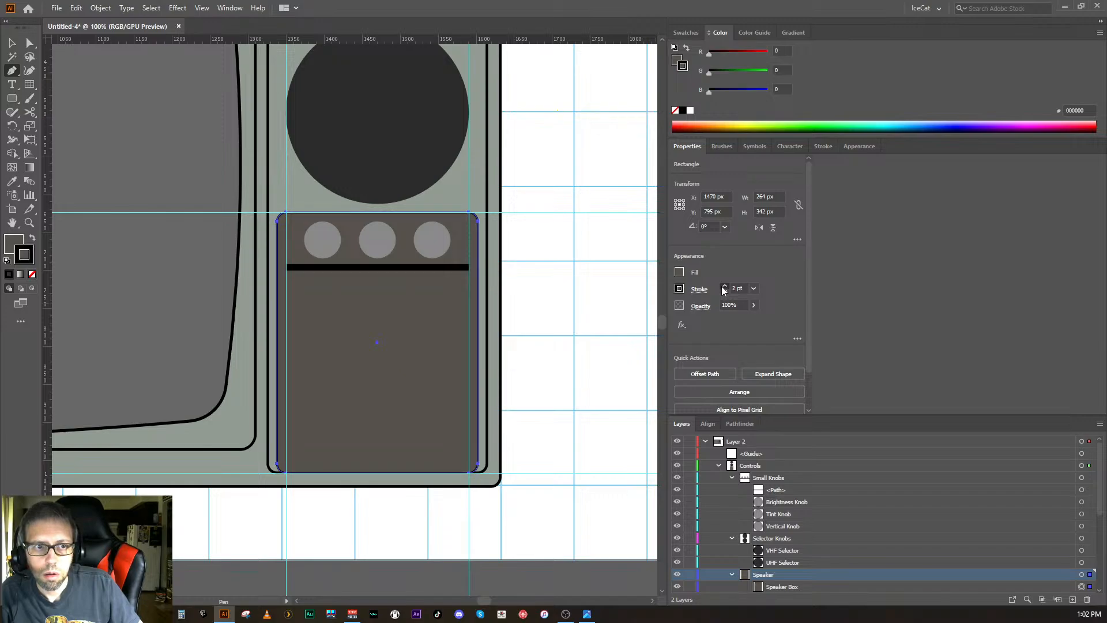
left_click(723, 286)
left_click(723, 286)
left_click(724, 286)
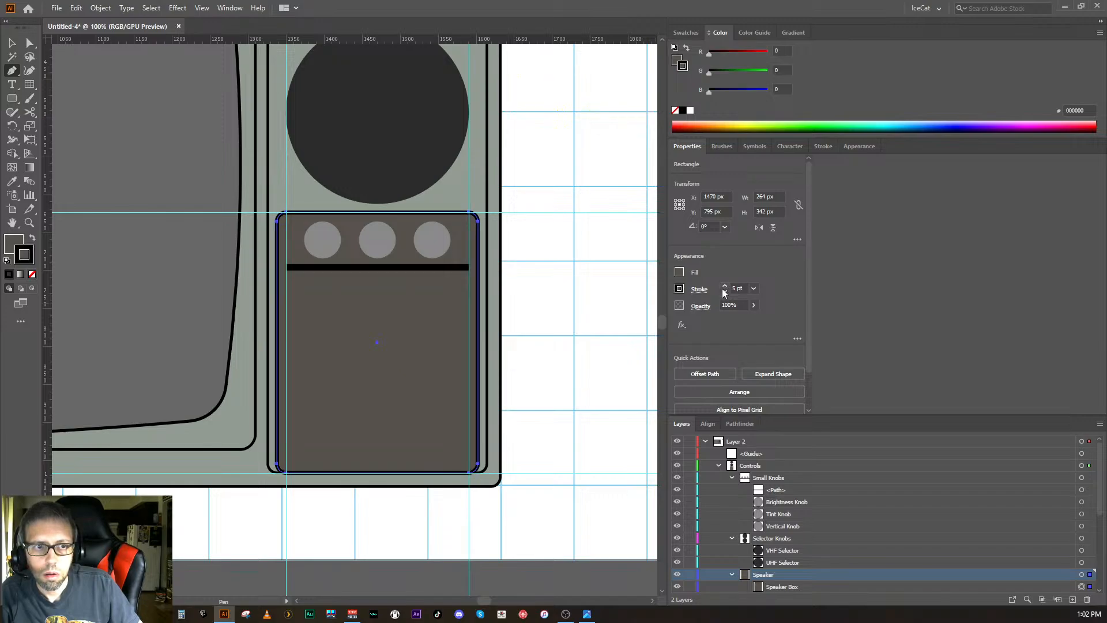
left_click(724, 292)
left_click(724, 291)
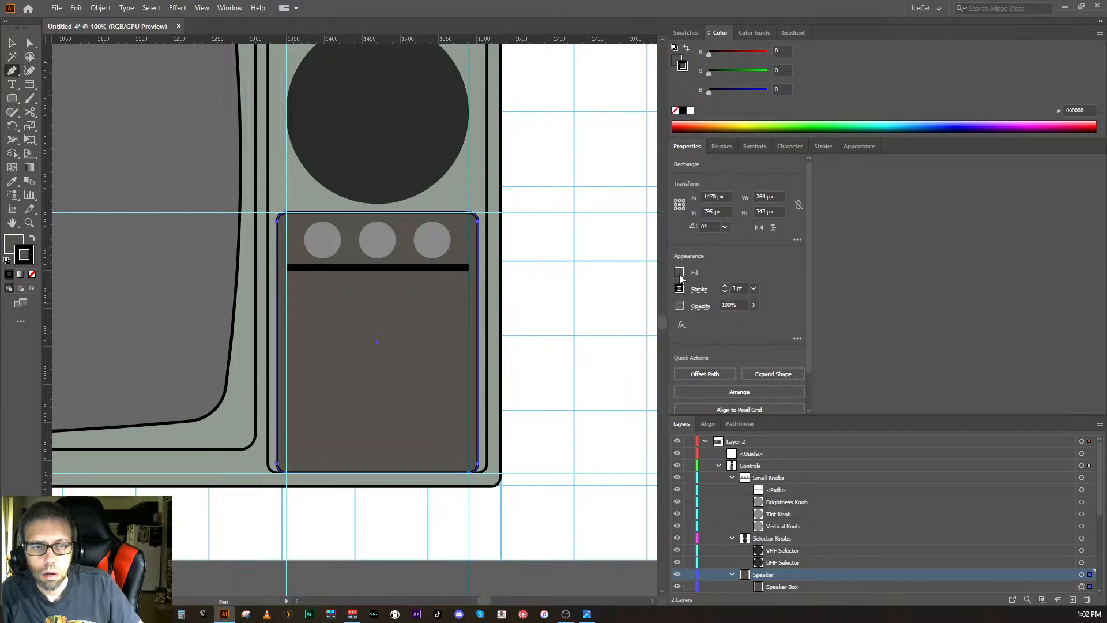
left_click(680, 274)
left_click(578, 314)
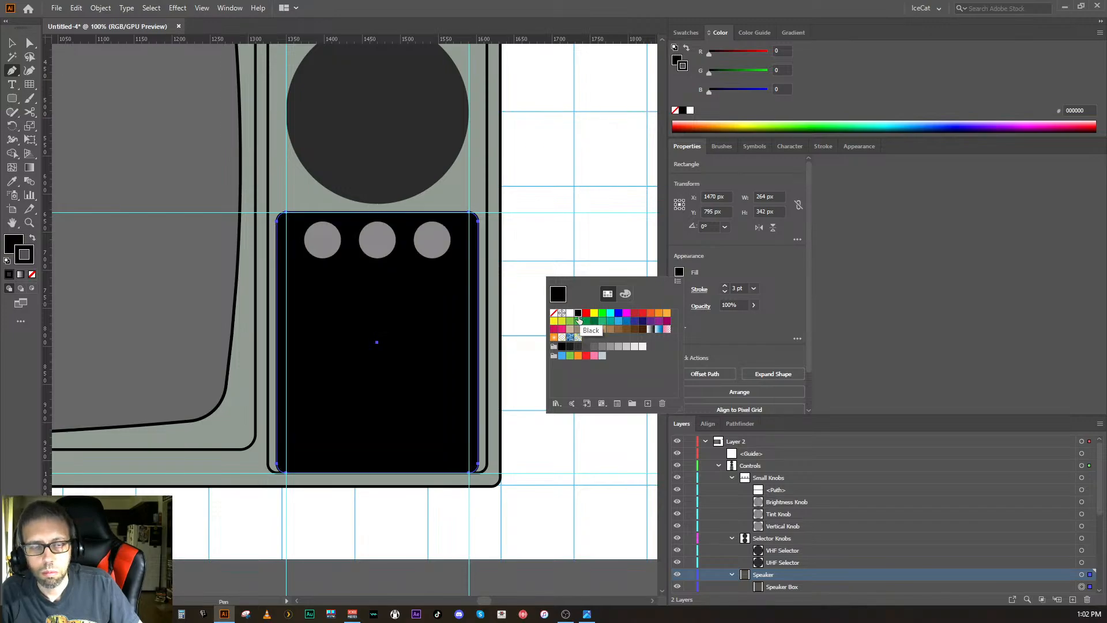
left_click(703, 280)
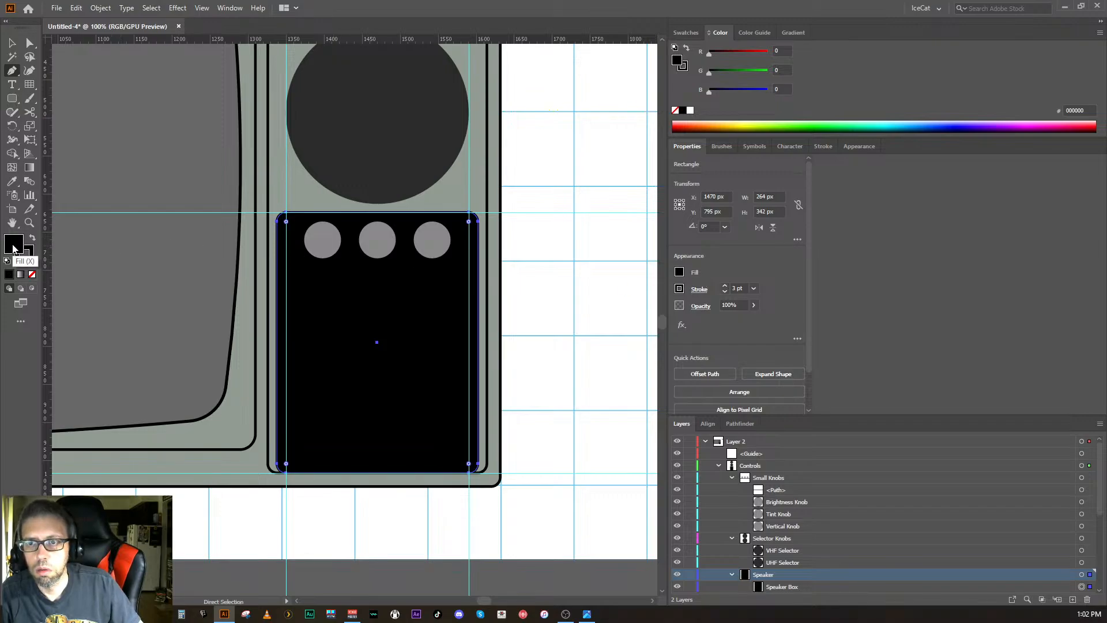
- Fill the Speaker Box rectangle with the dark brown 3F3934 and deselect it
double_click(13, 247)
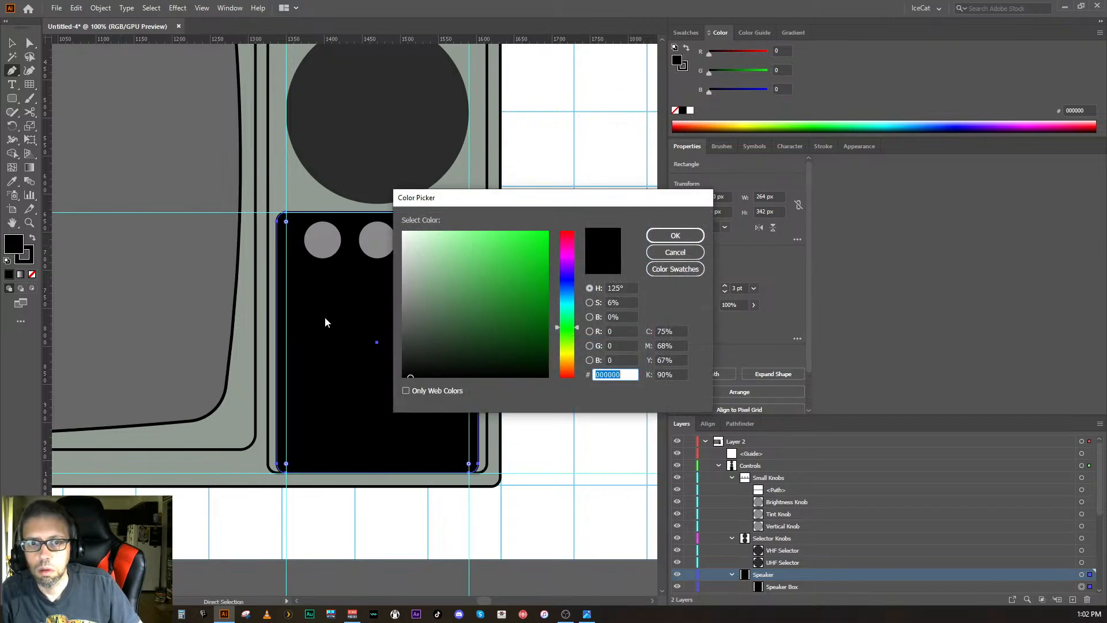
left_click(569, 367)
left_click_drag(569, 367, 569, 363)
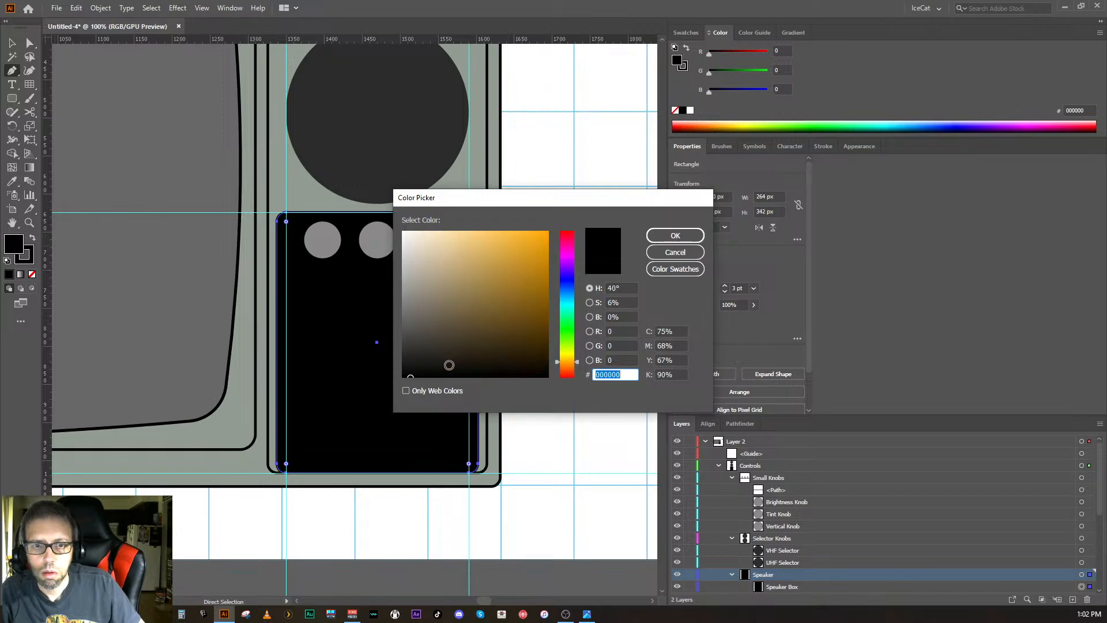
mouse_move(449, 365)
left_mouse_down()
mouse_move(410, 314)
mouse_move(433, 316)
mouse_move(415, 309)
mouse_move(414, 332)
left_mouse_up()
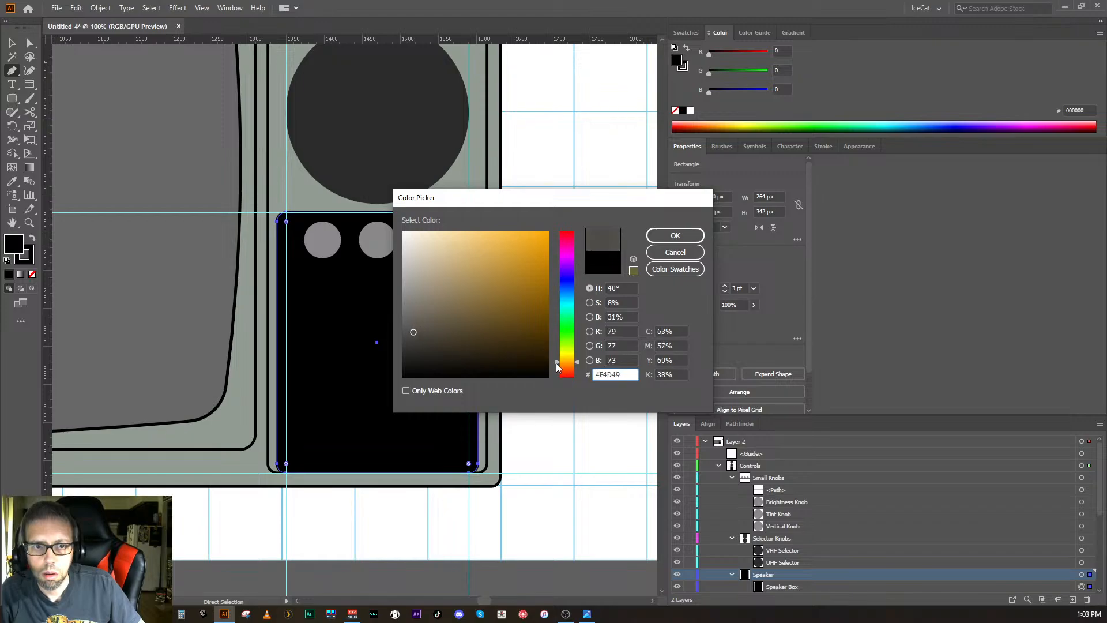
left_click(557, 368)
left_click_drag(557, 370, 558, 360)
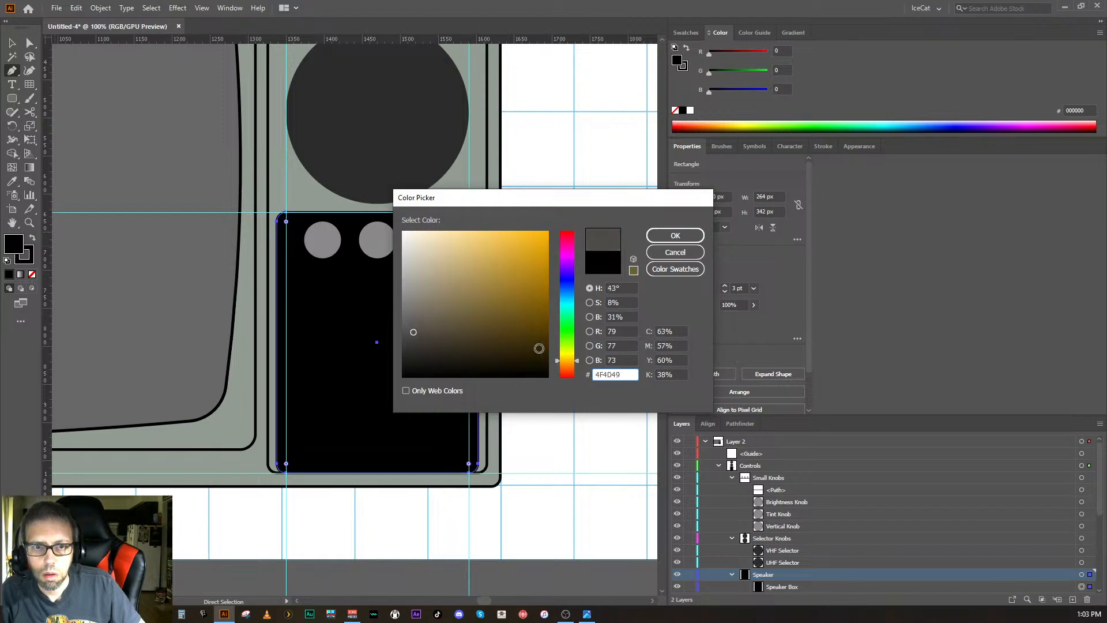
left_click(417, 330)
mouse_move(416, 330)
left_mouse_down()
mouse_move(417, 318)
mouse_move(415, 333)
mouse_move(435, 329)
mouse_move(419, 349)
mouse_move(427, 342)
left_mouse_up()
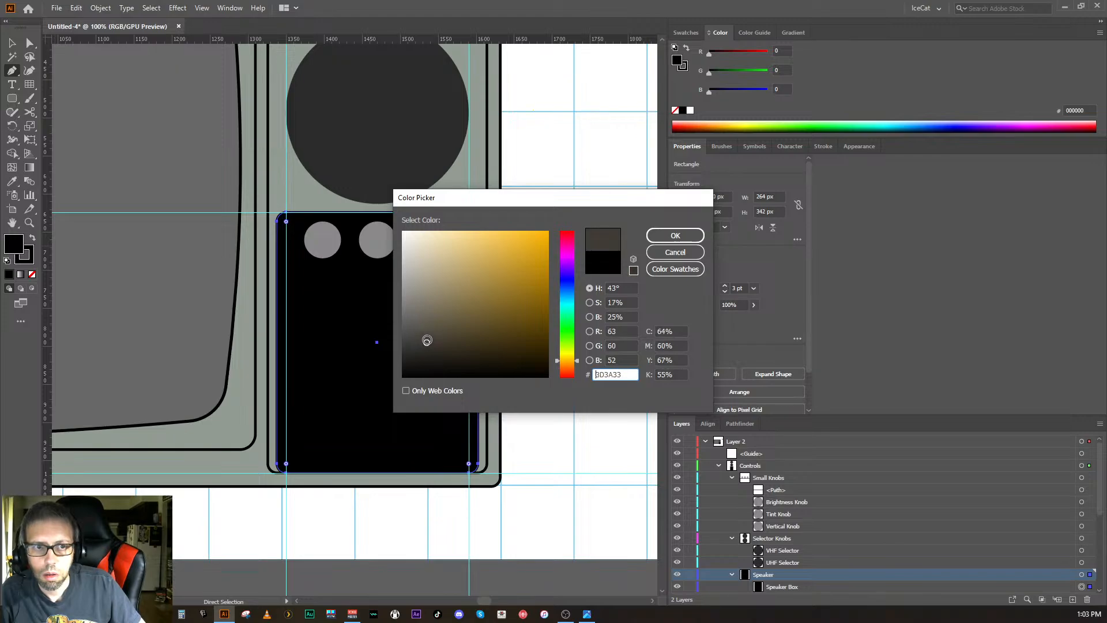
left_click_drag(558, 363, 557, 367)
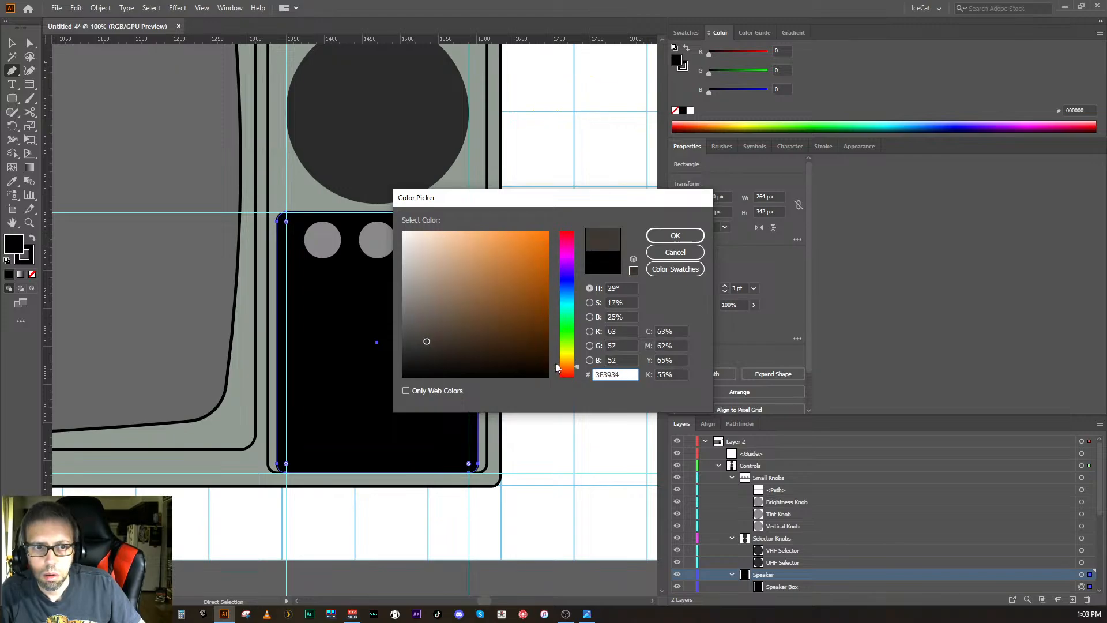
left_click(657, 236)
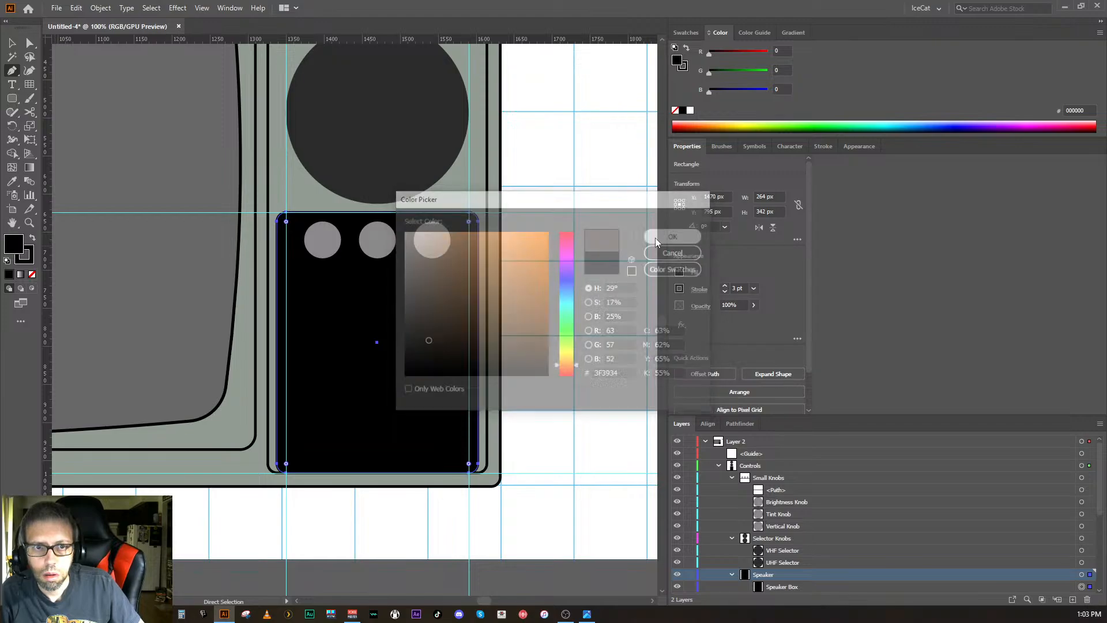
left_click(590, 347, "ctrl")
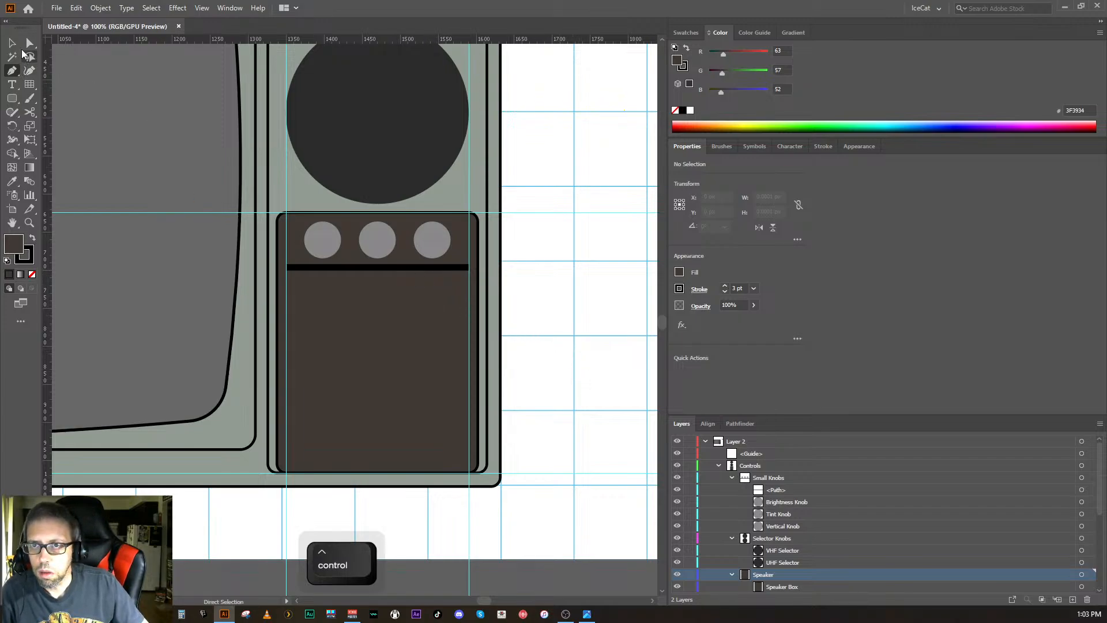
- Try to duplicate the black line below the small knobs a short distance downward, and undo the move
key("v")
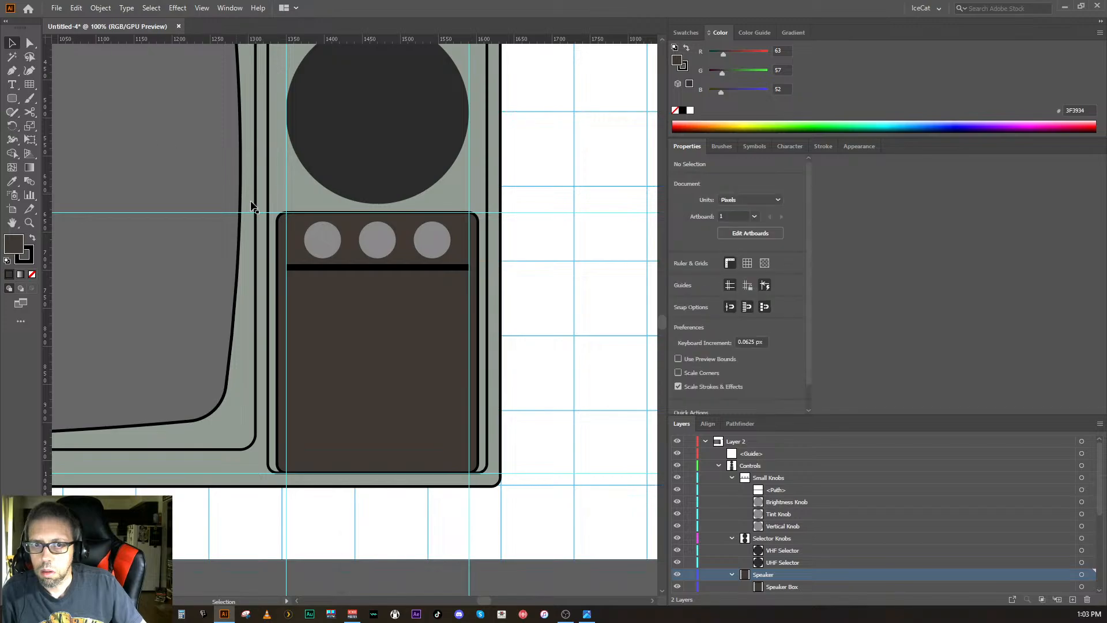
left_click(363, 270)
left_click(364, 270)
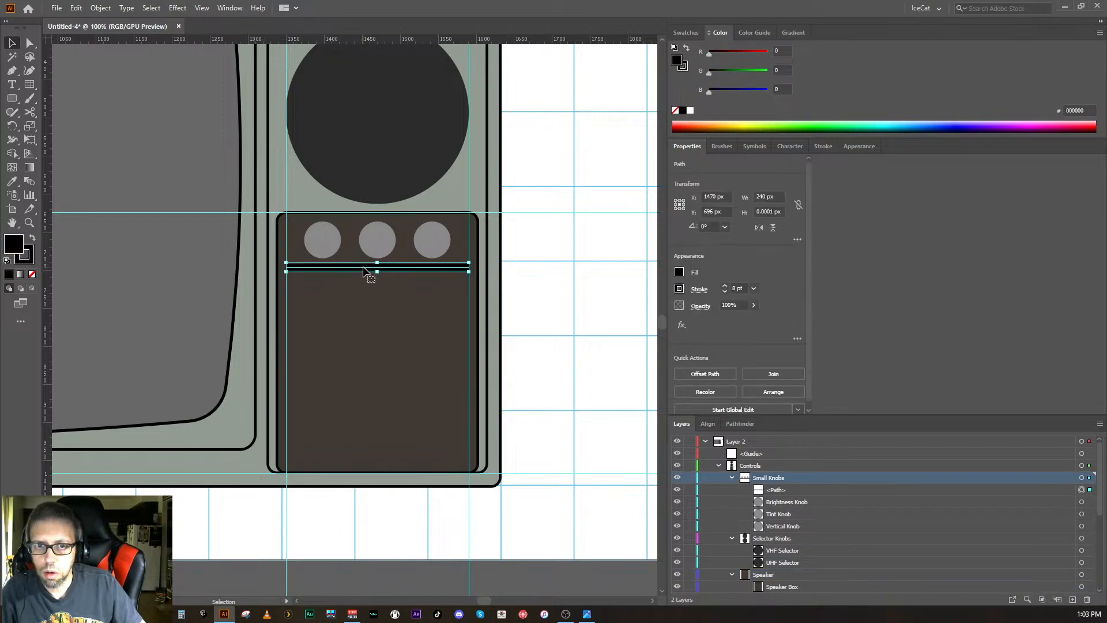
key("alt")
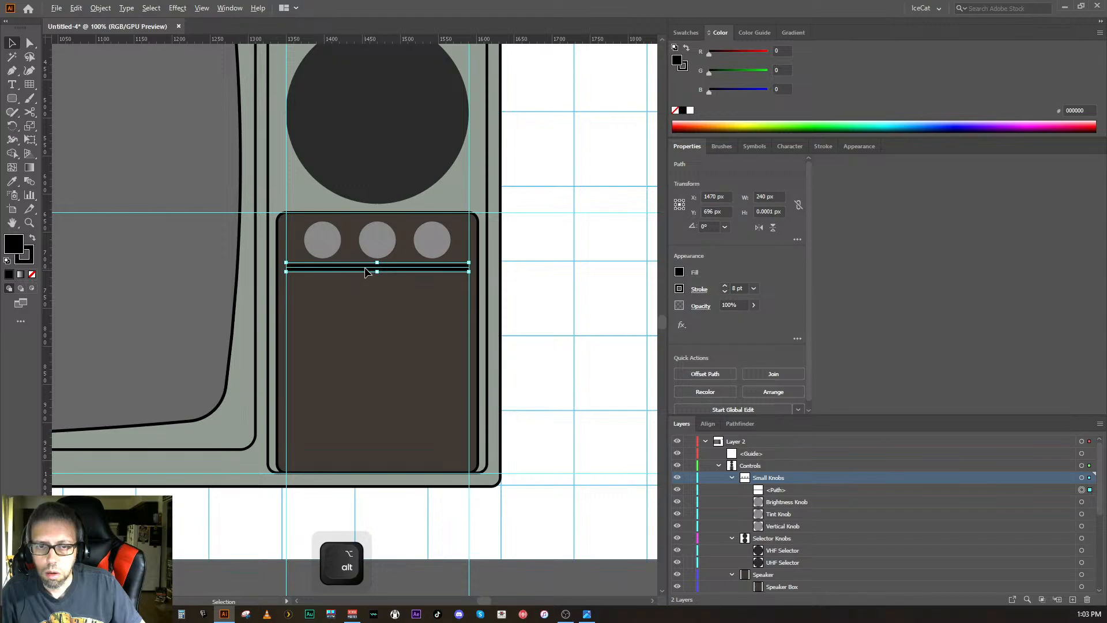
key("shift")
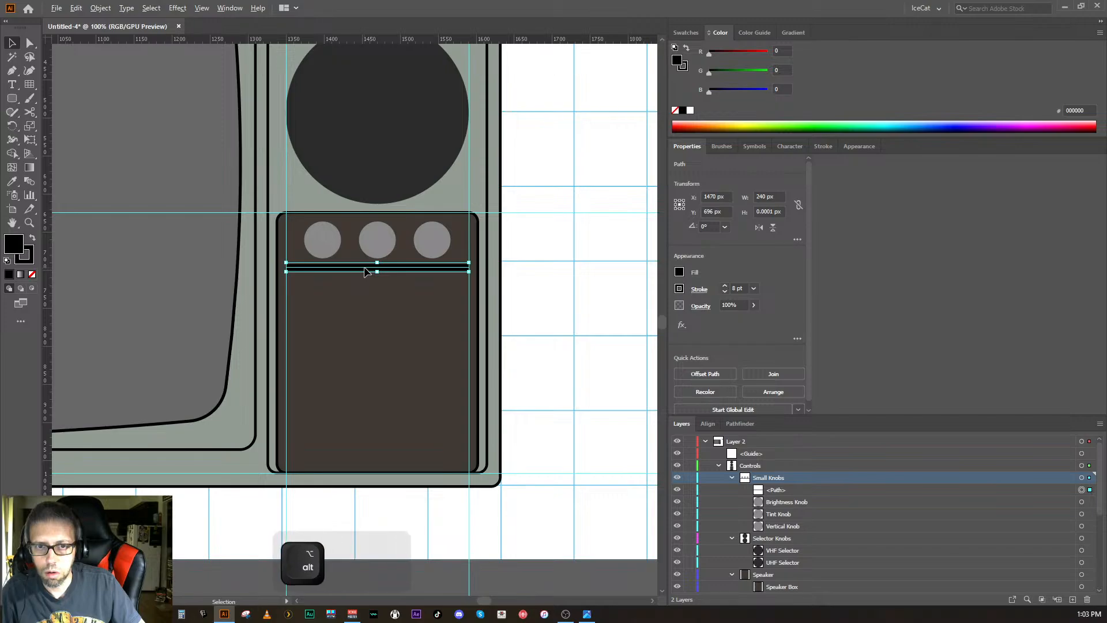
key("shift")
left_click_drag(364, 271, 368, 282)
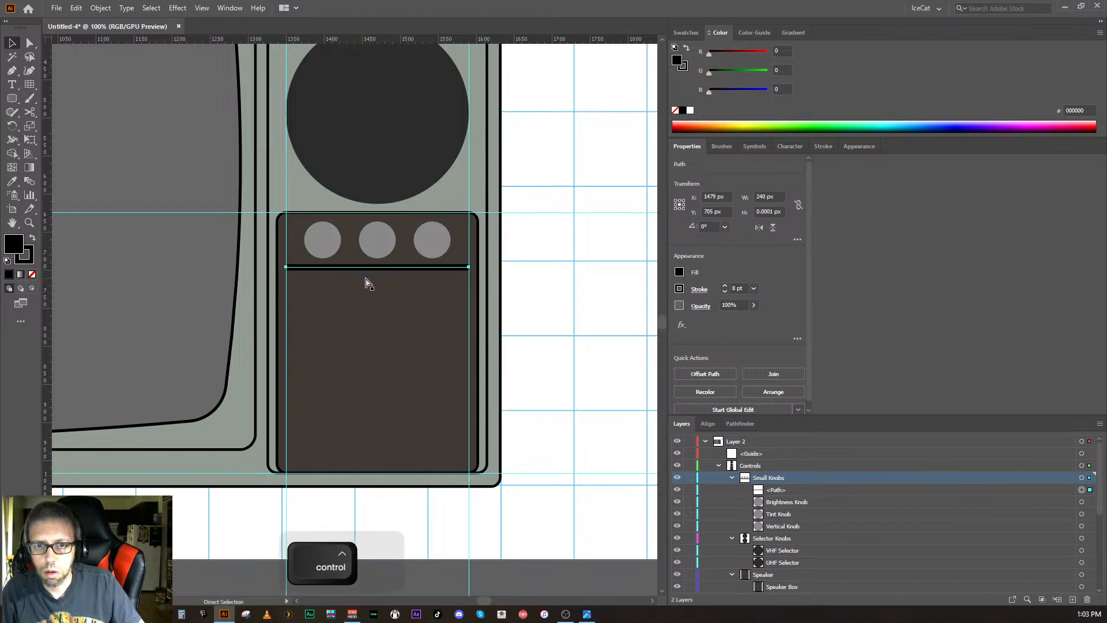
key("ctrl+z")
key("ctrl+z")
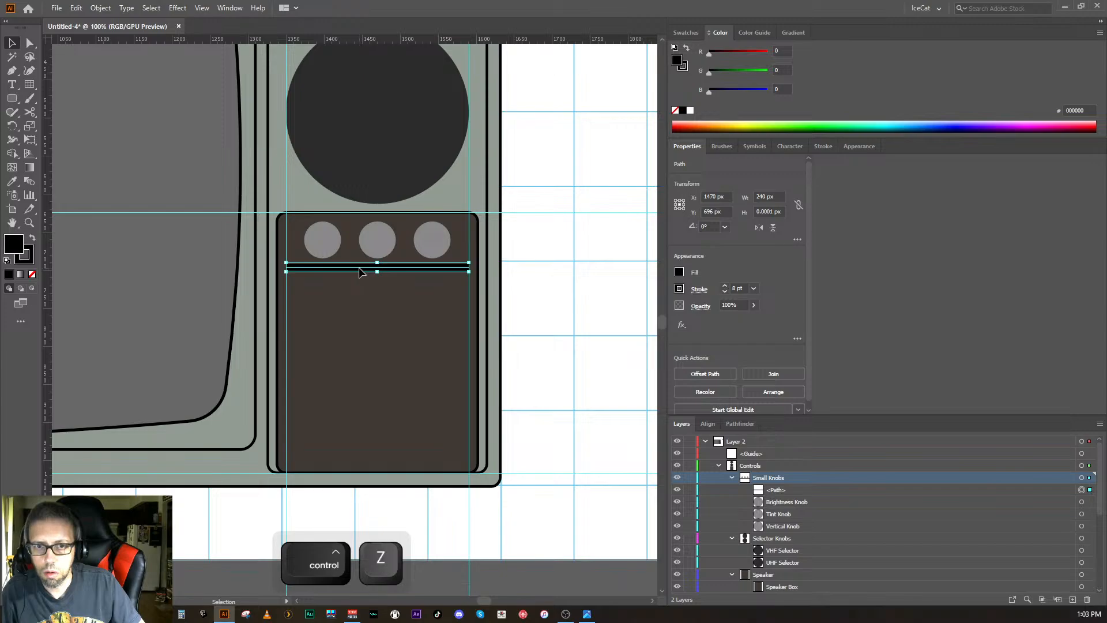
- Duplicate the black line below the small knobs straight down and nudge the copy to Y 708 px, leaving a narrow gap
left_click_drag(359, 272, 358, 286)
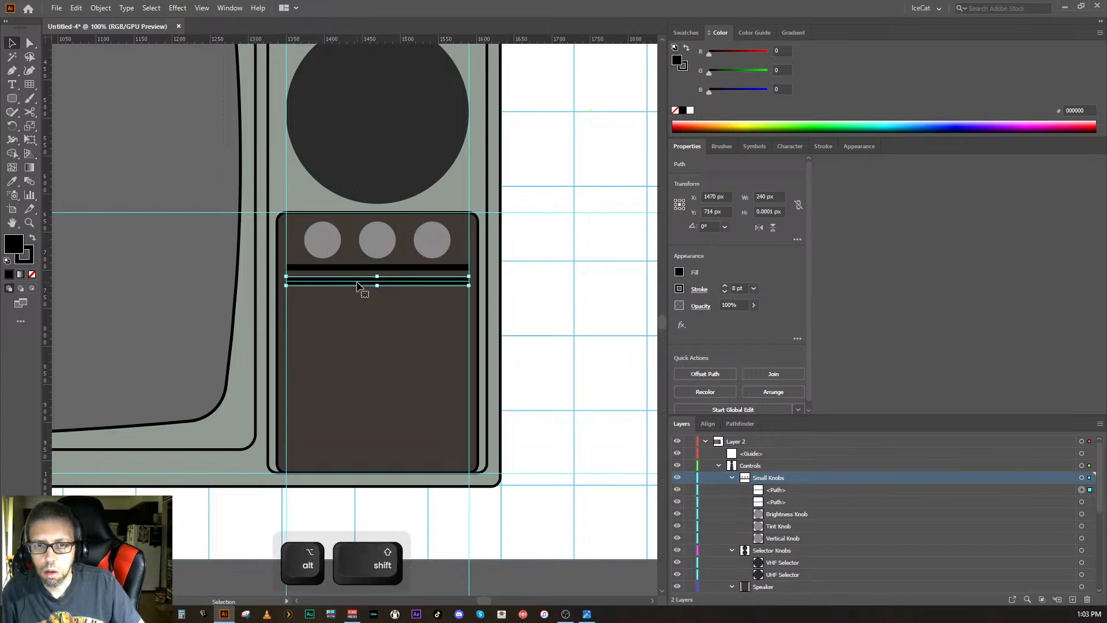
left_click(358, 268, "shift")
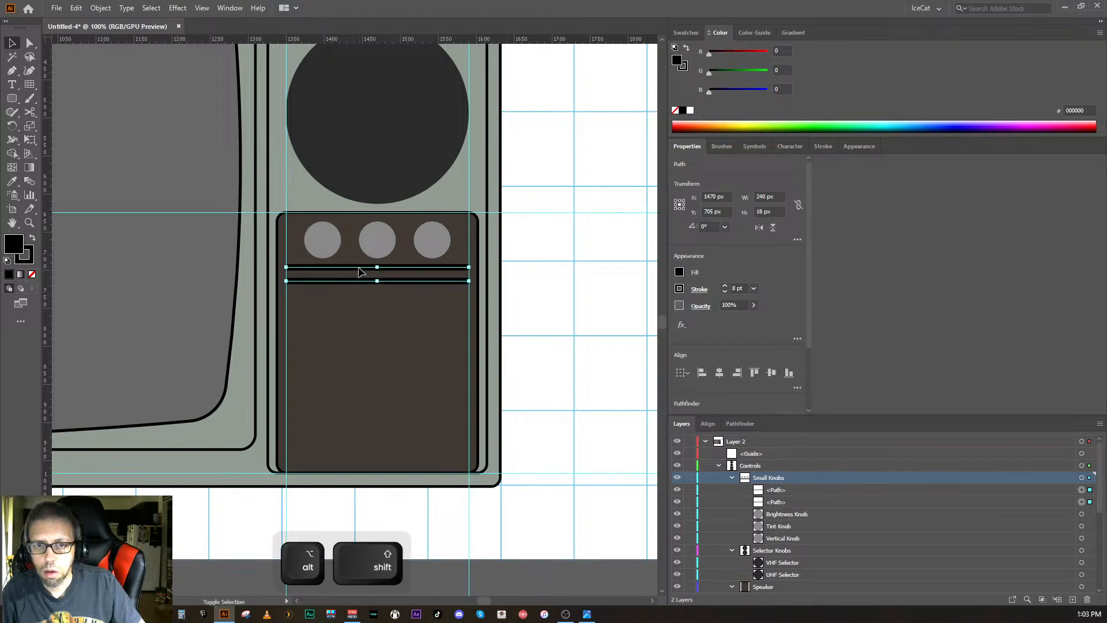
left_click(529, 333)
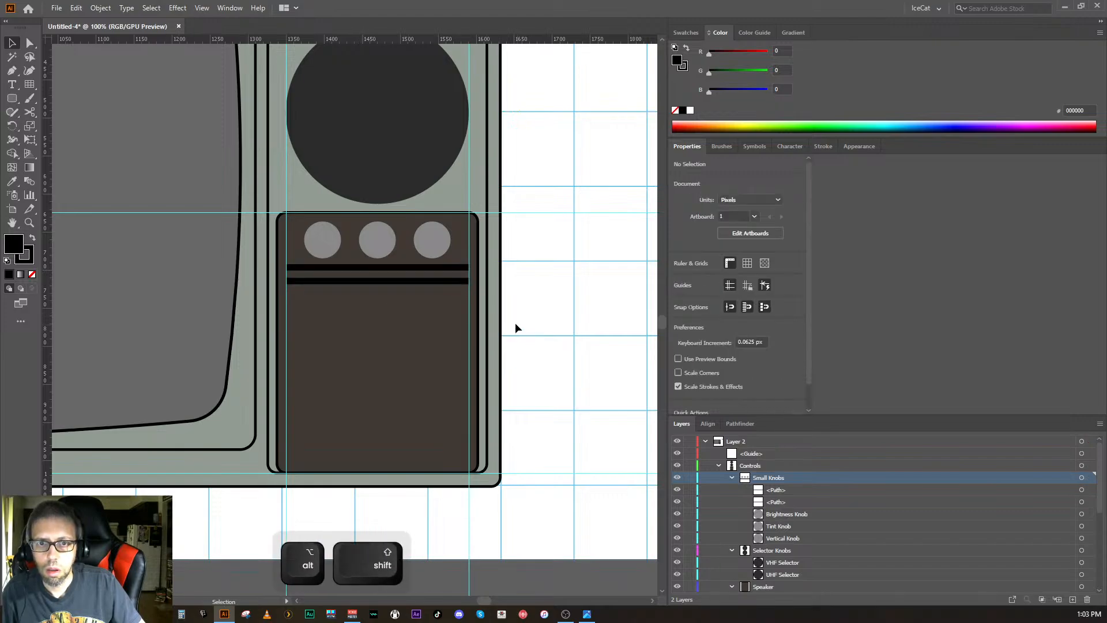
left_click(410, 282, "alt+shift")
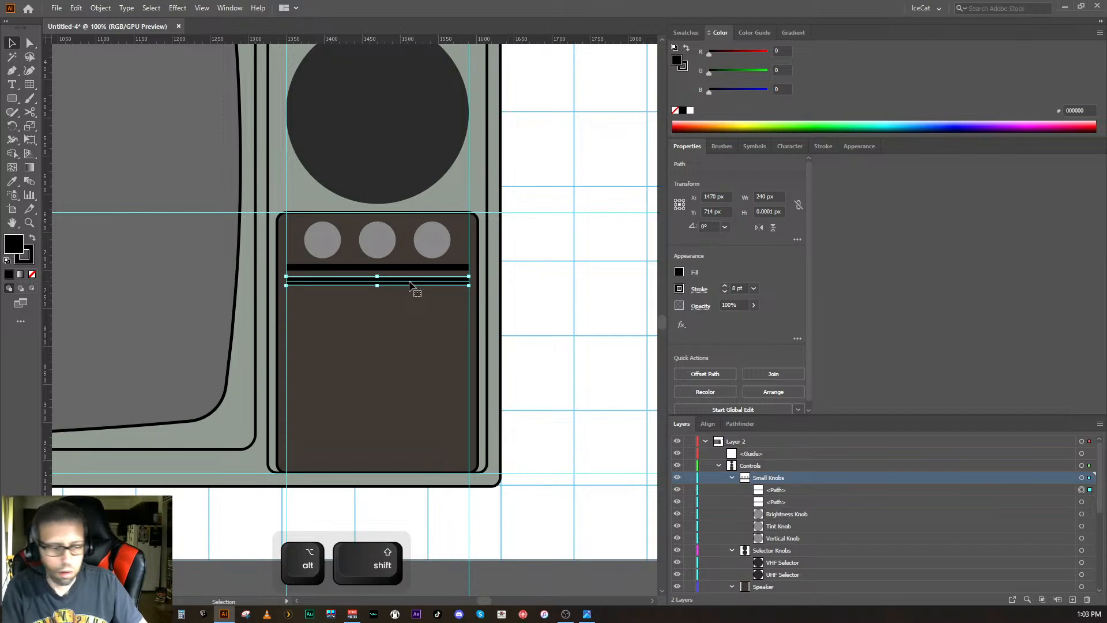
key("Up")
key("Down")
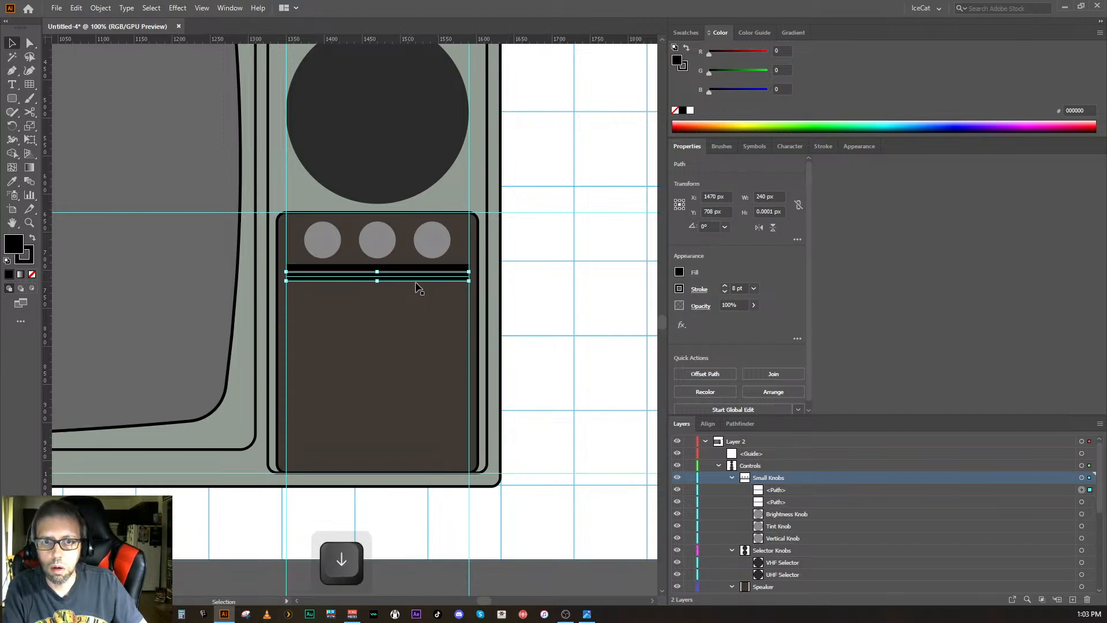
left_click(545, 306)
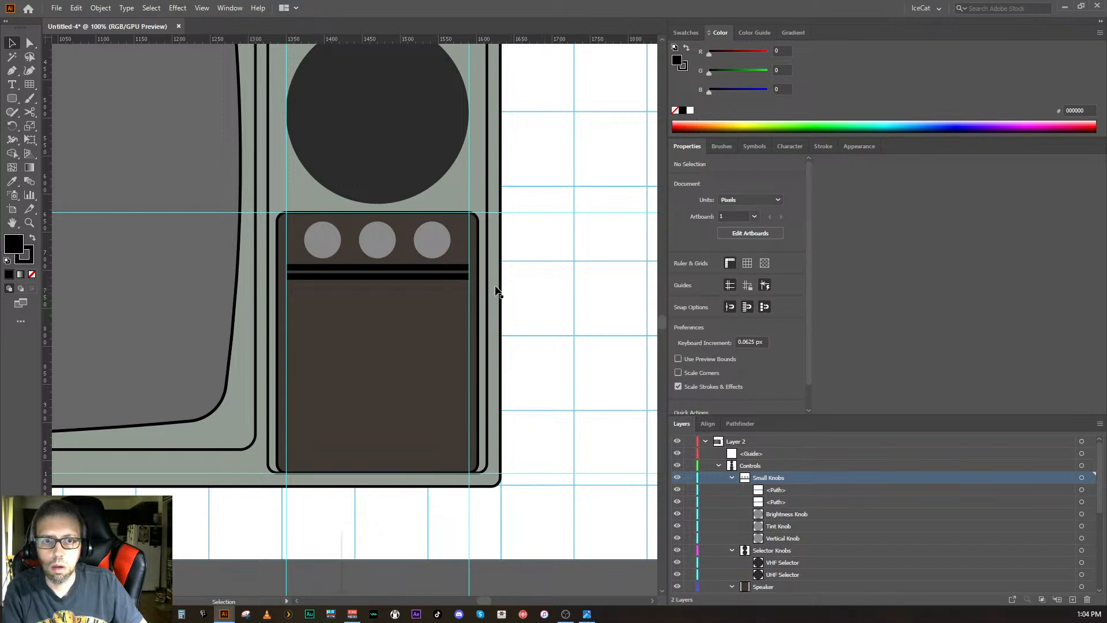
- Duplicate the pair of black lines straight down and nudge the copied pair to Y 726 px
left_click(428, 268)
left_click(425, 277, "shift")
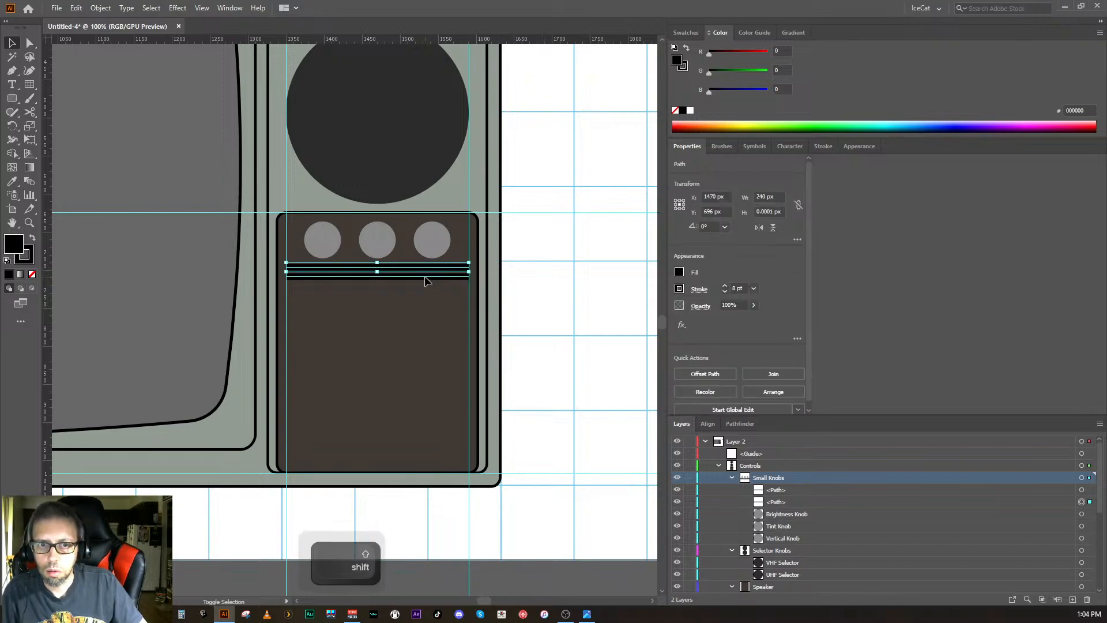
key("alt")
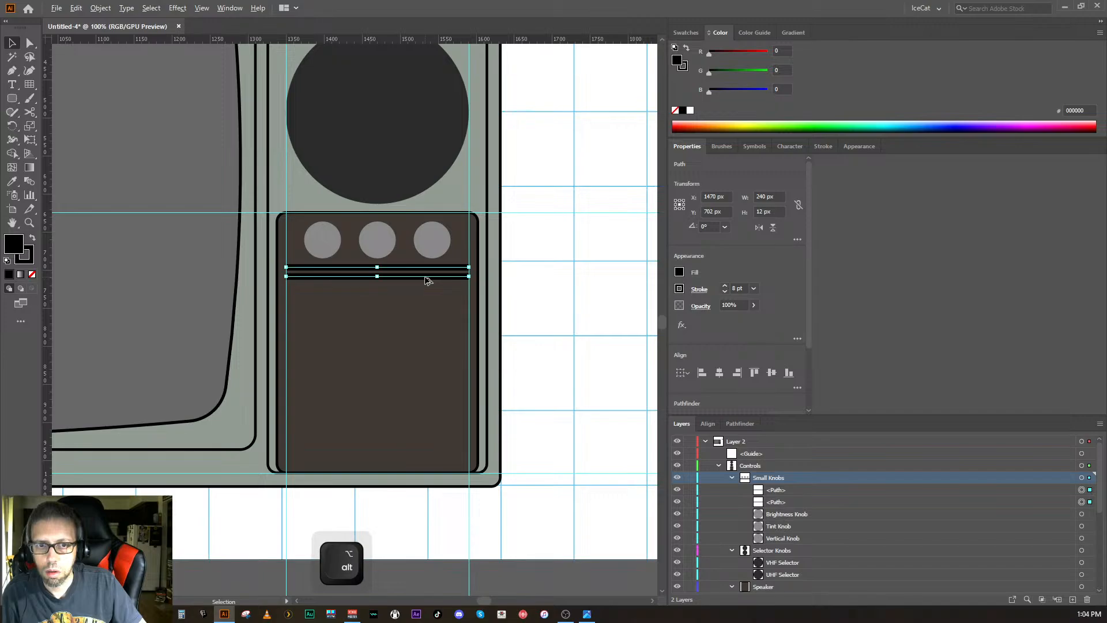
left_click_drag(425, 277, 426, 292)
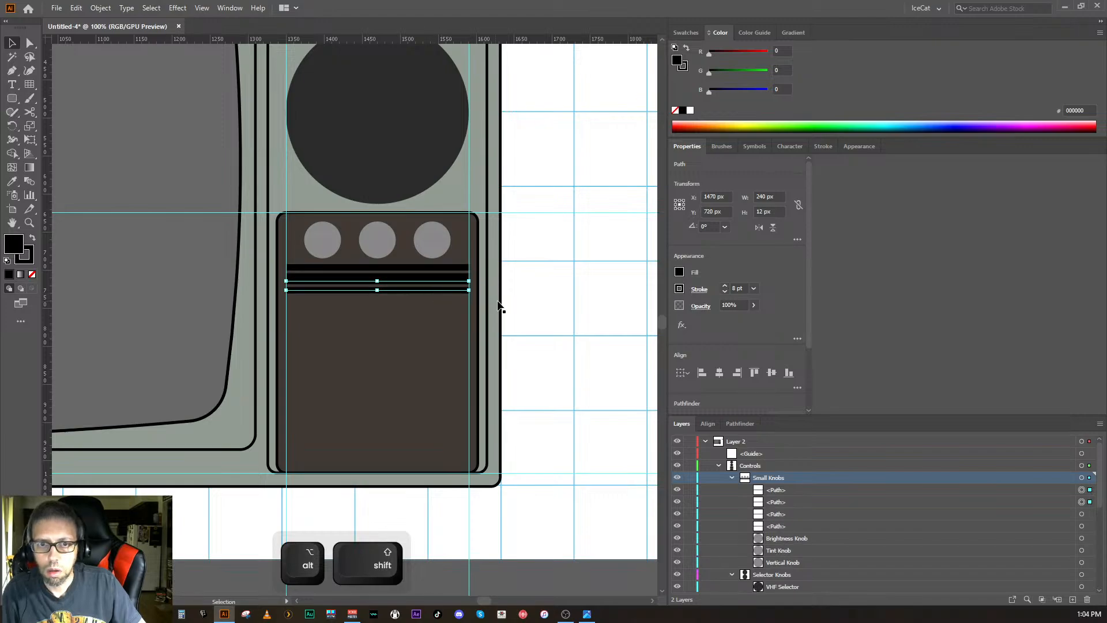
key("Down")
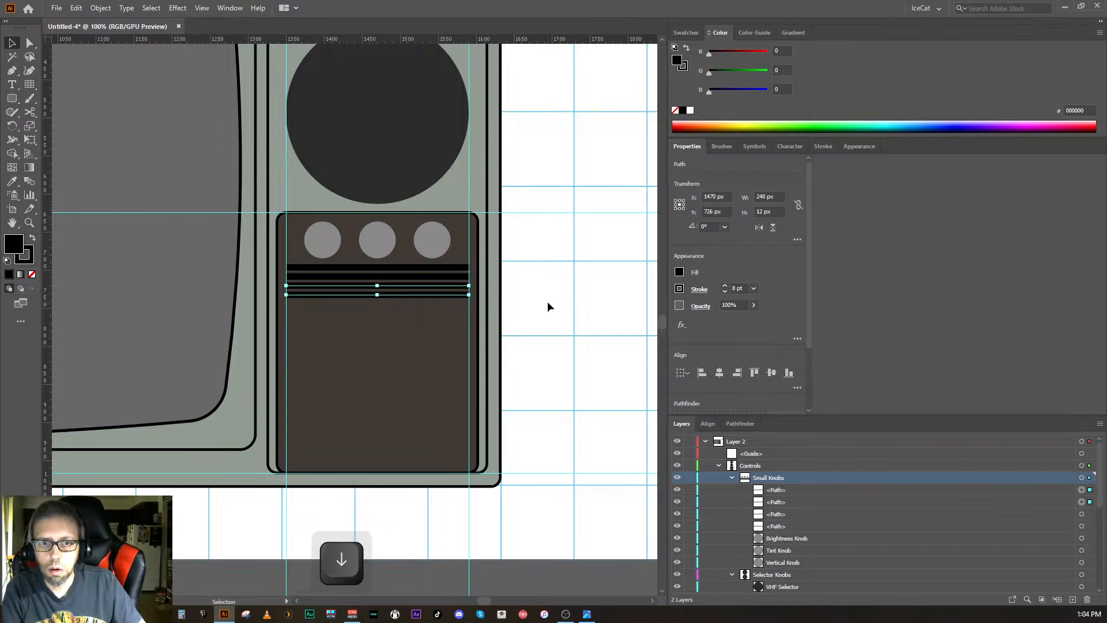
left_click(545, 307)
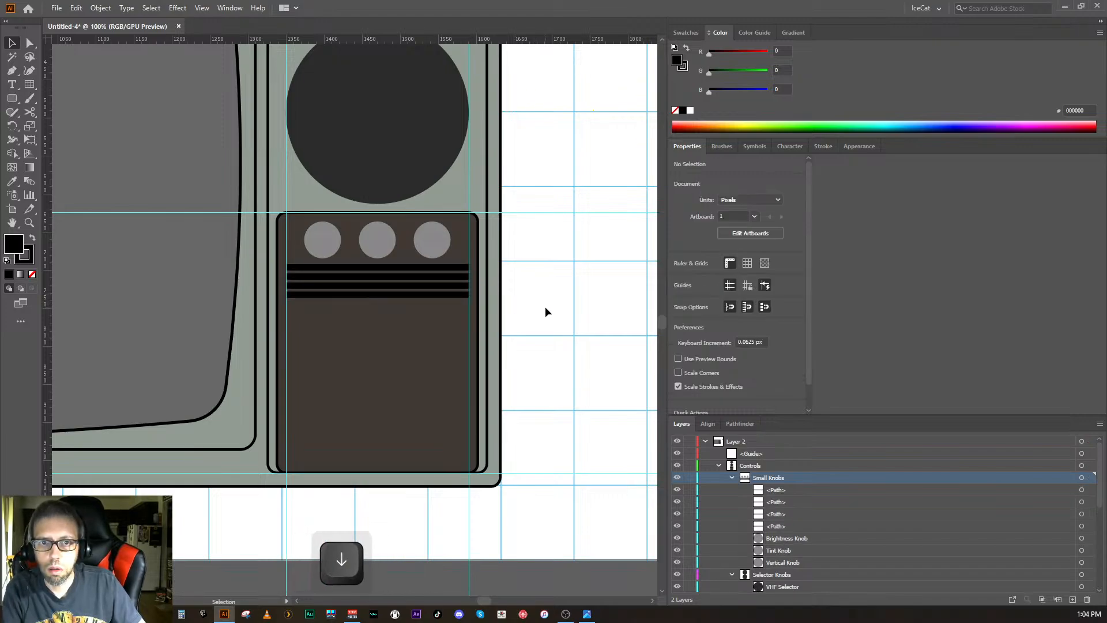
- Try to select all four black lines together on the artboard, and clear the selection
left_click(396, 296)
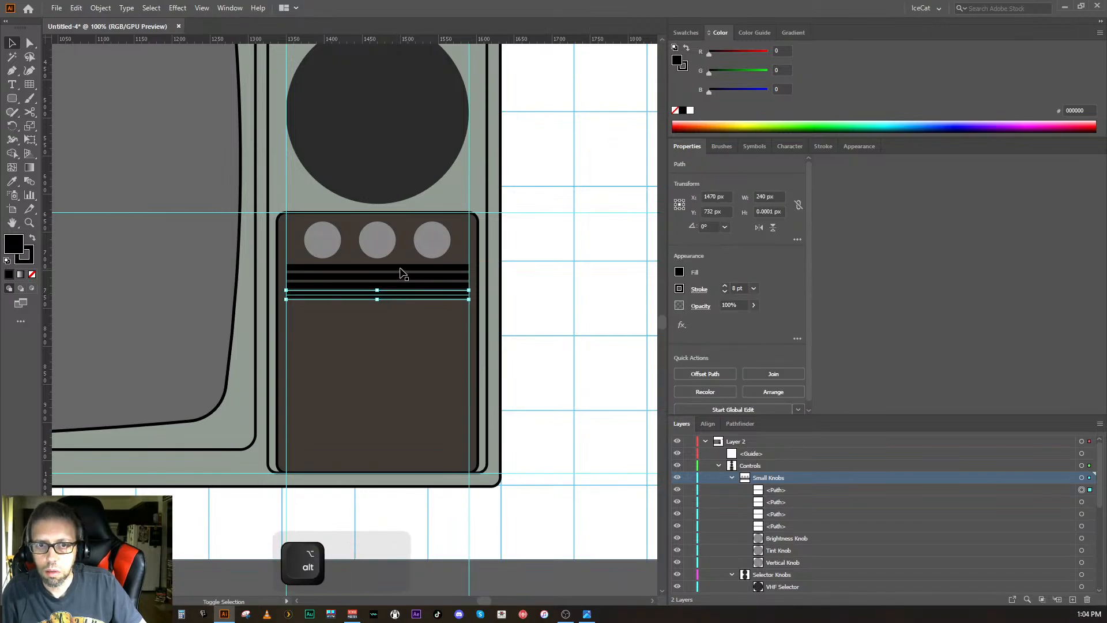
left_click(402, 272, "alt+shift")
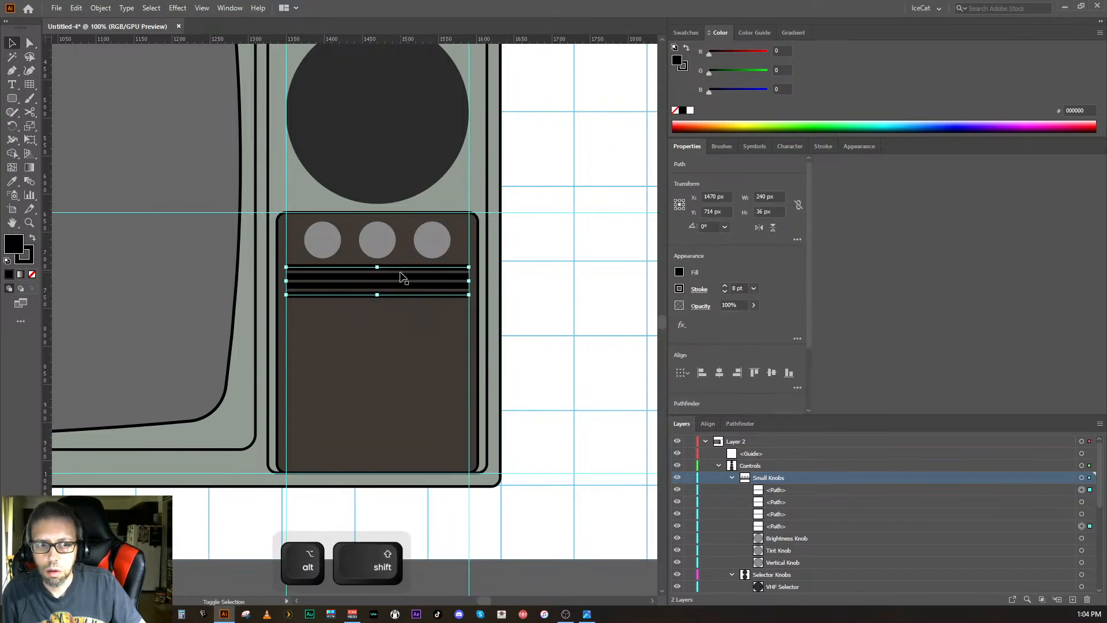
left_click(402, 282, "alt+shift")
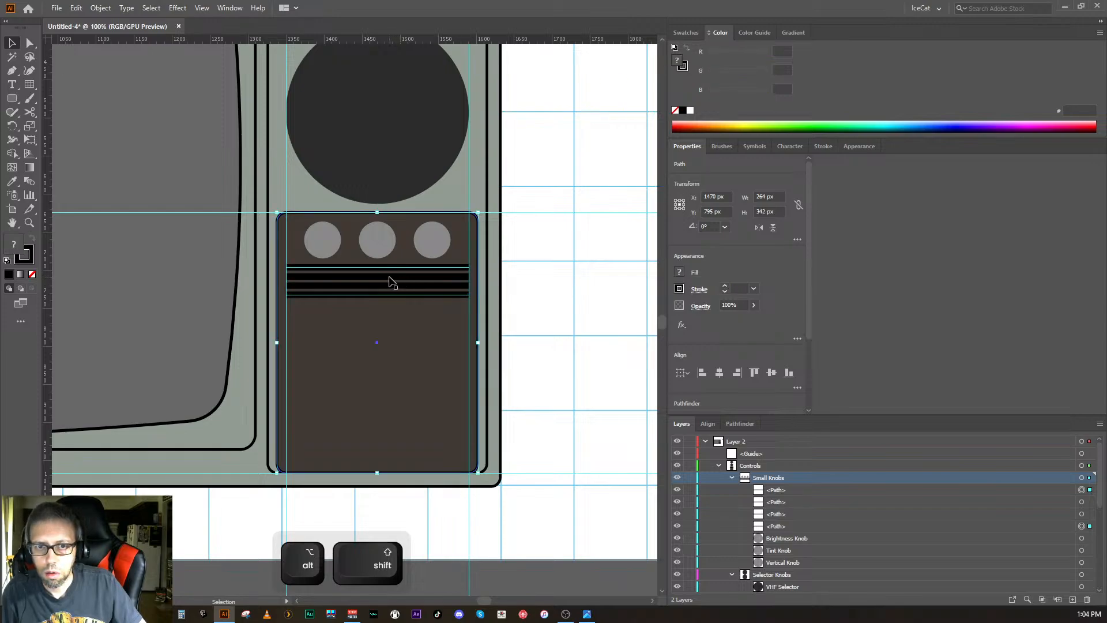
left_click(391, 281, "shift")
left_click(387, 290, "shift")
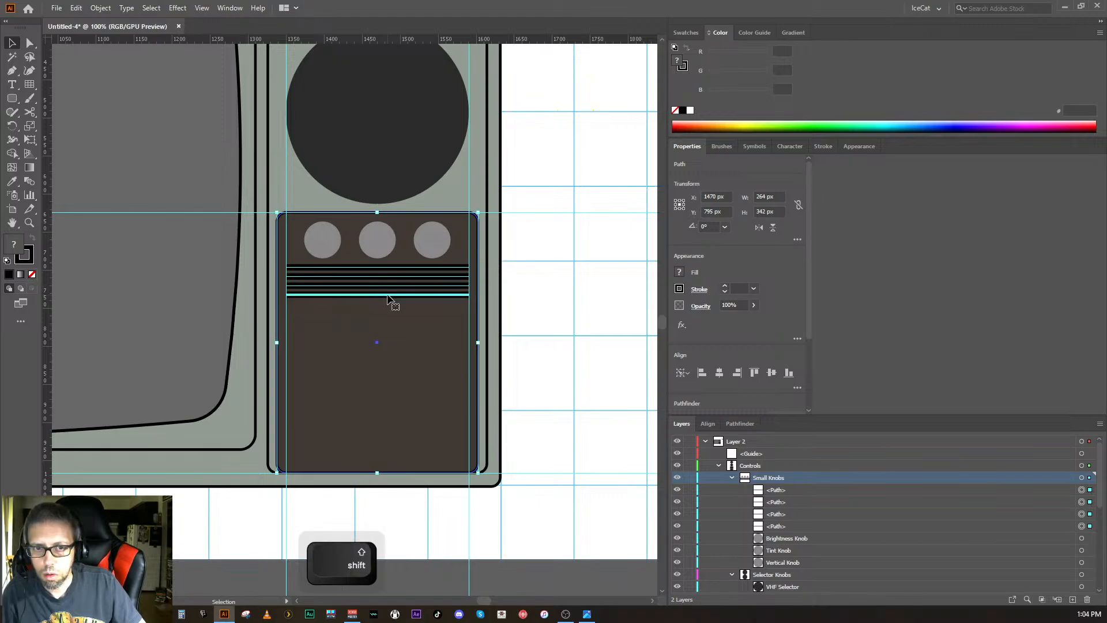
left_click(513, 318)
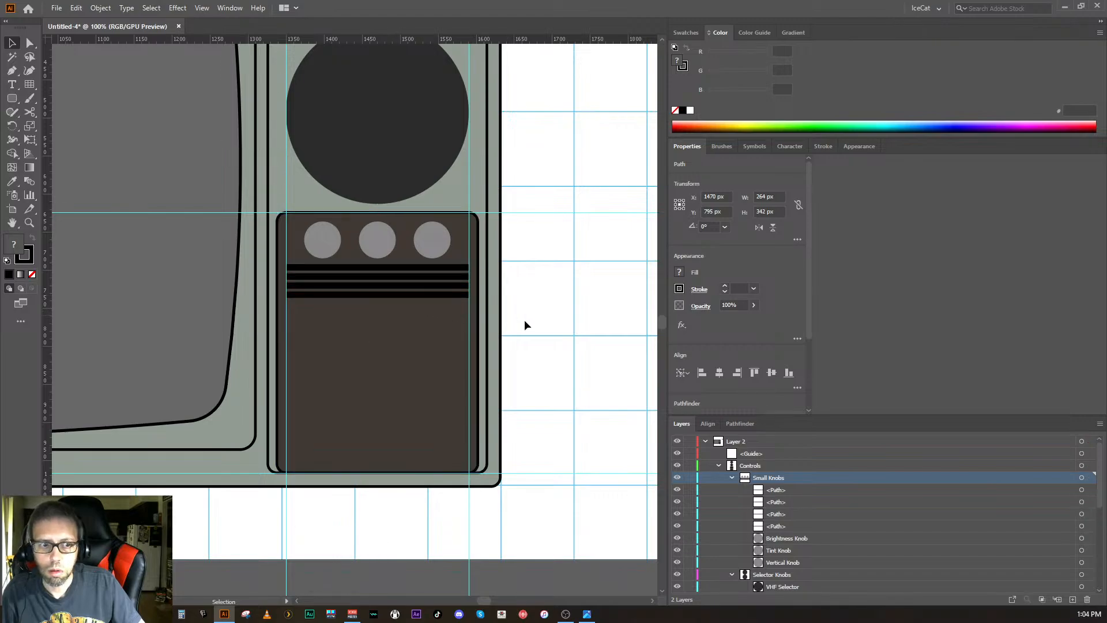
- Select the four black line paths in the Small Knobs sublayer
left_click(1082, 490)
left_click(1081, 501, "shift")
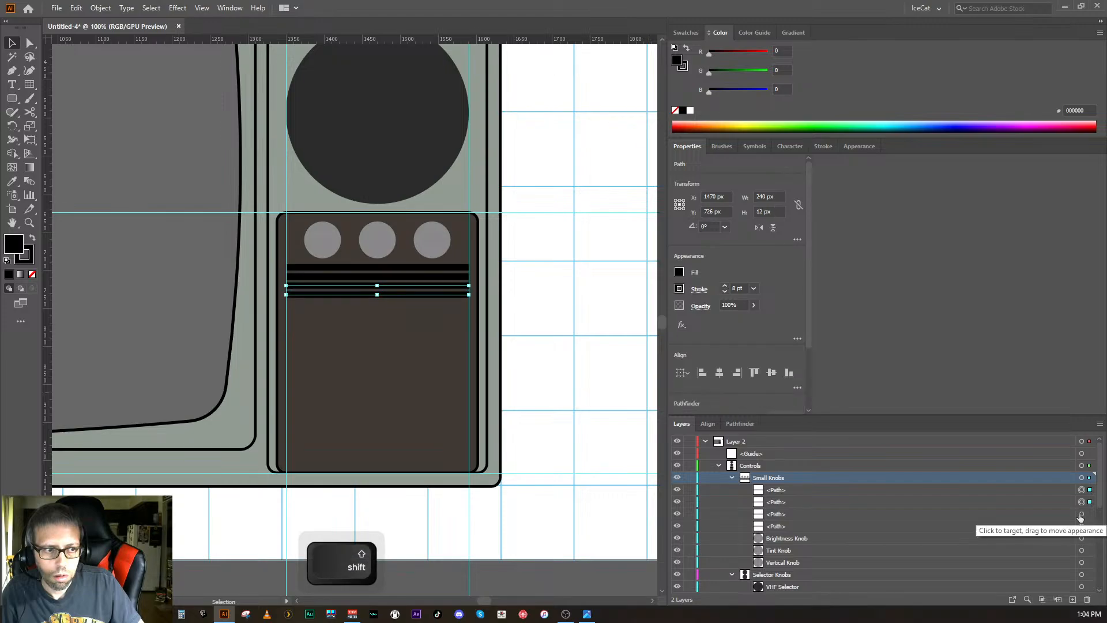
left_click(1081, 514, "shift")
left_click(1081, 526, "shift")
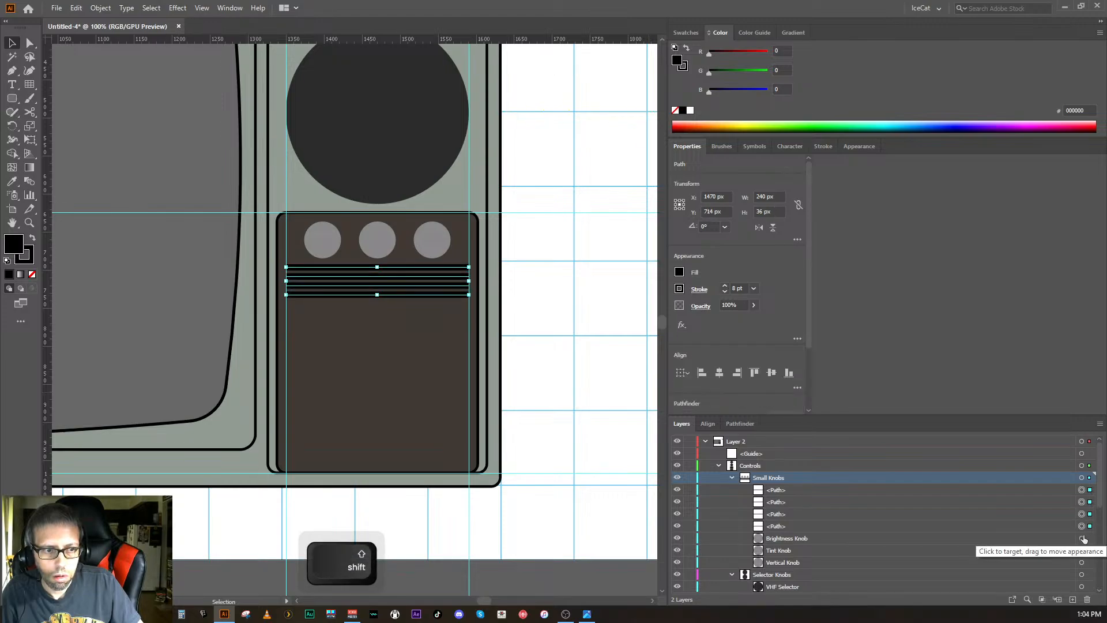
- Try to duplicate the four lines together with the Brightness Knob, undo it and remove the knob from the selection
left_click(1082, 538, "shift")
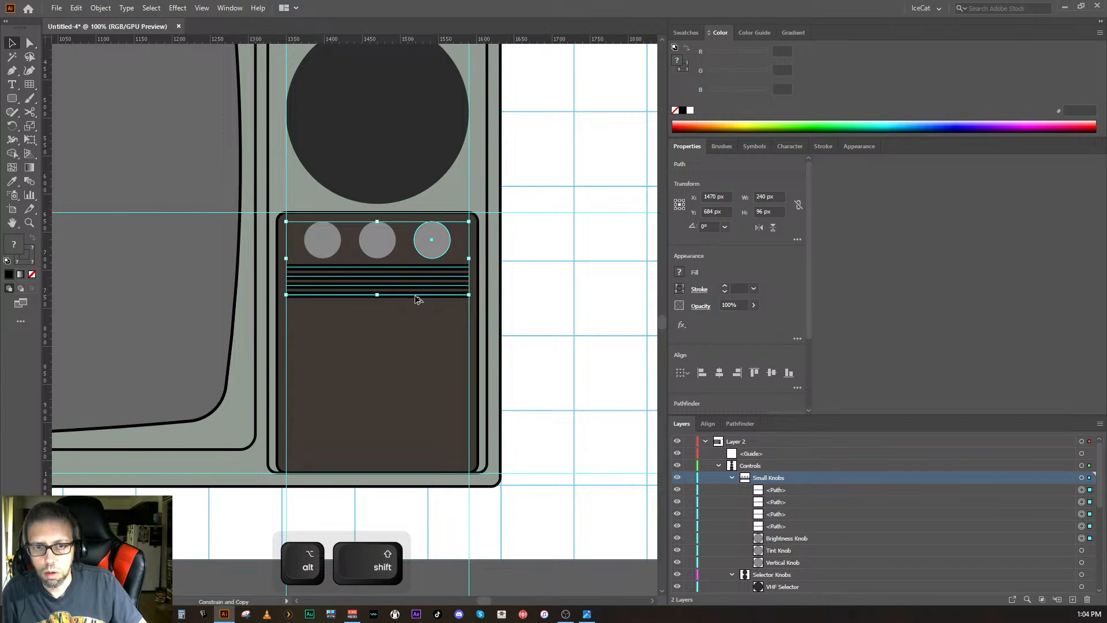
left_click_drag(418, 298, 414, 317)
key("ctrl+z")
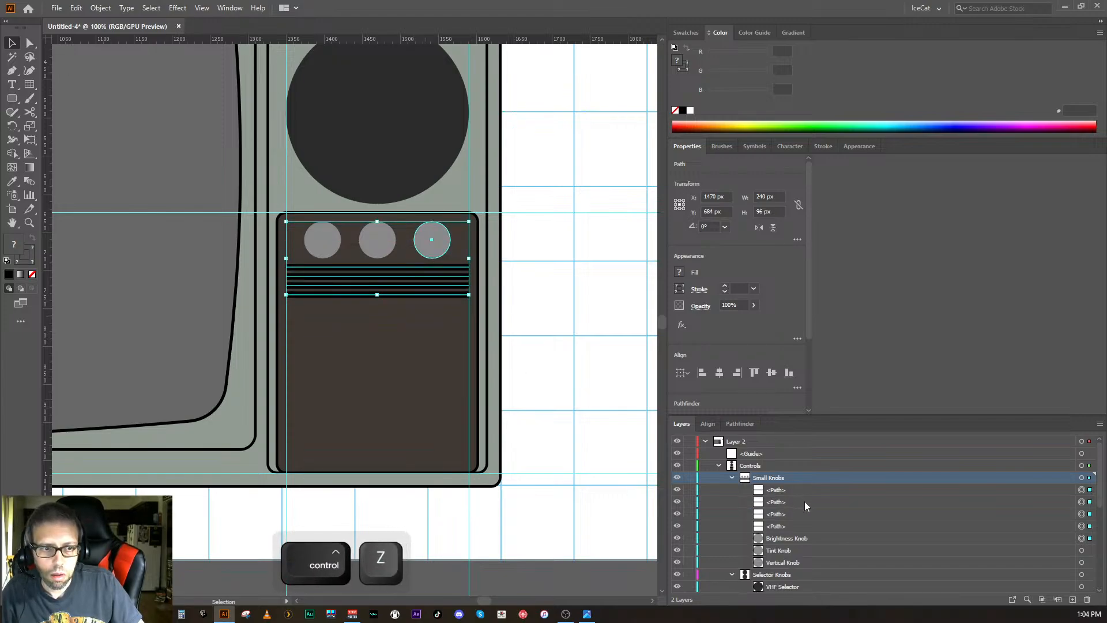
left_click(1081, 537, "shift")
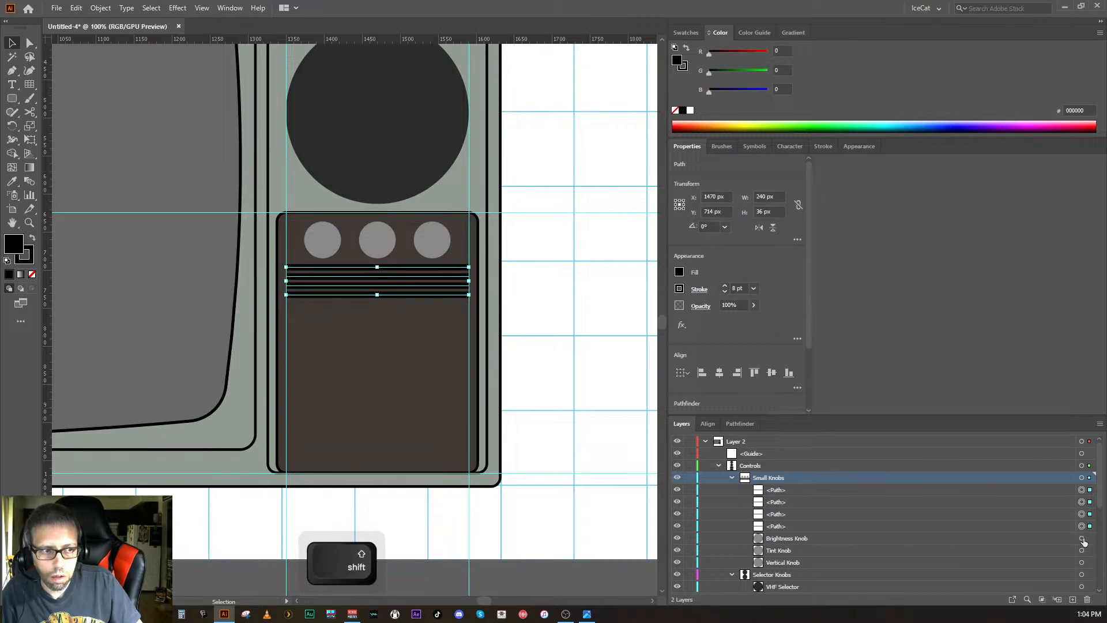
- Duplicate the four selected black lines straight down, placing the copied set at Y 762 px
left_click(397, 296, "alt+shift")
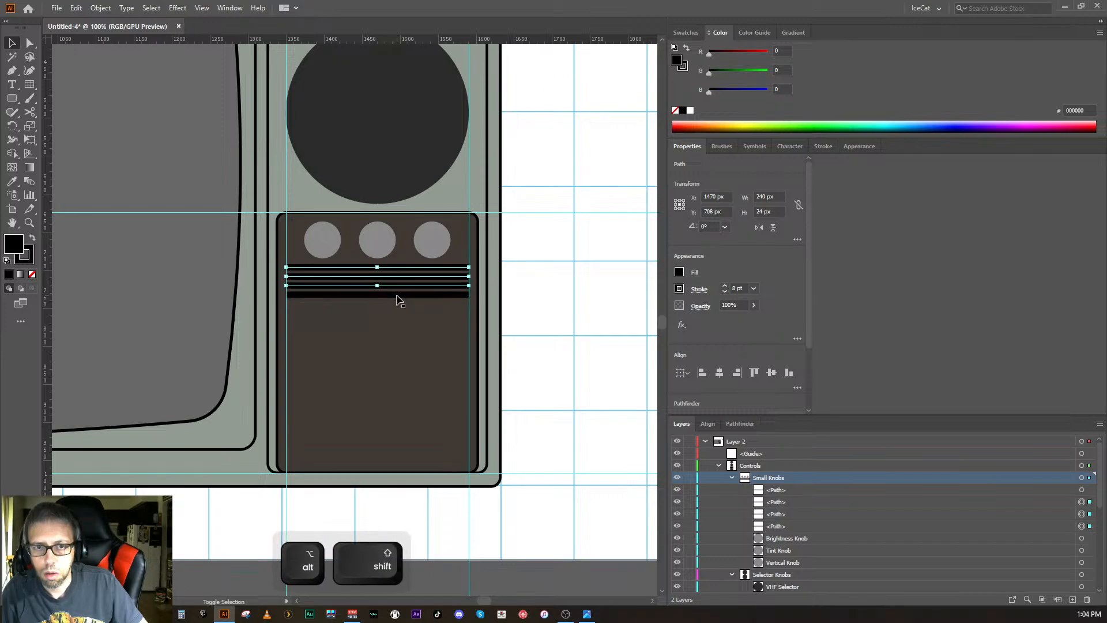
left_click(397, 298, "alt+shift")
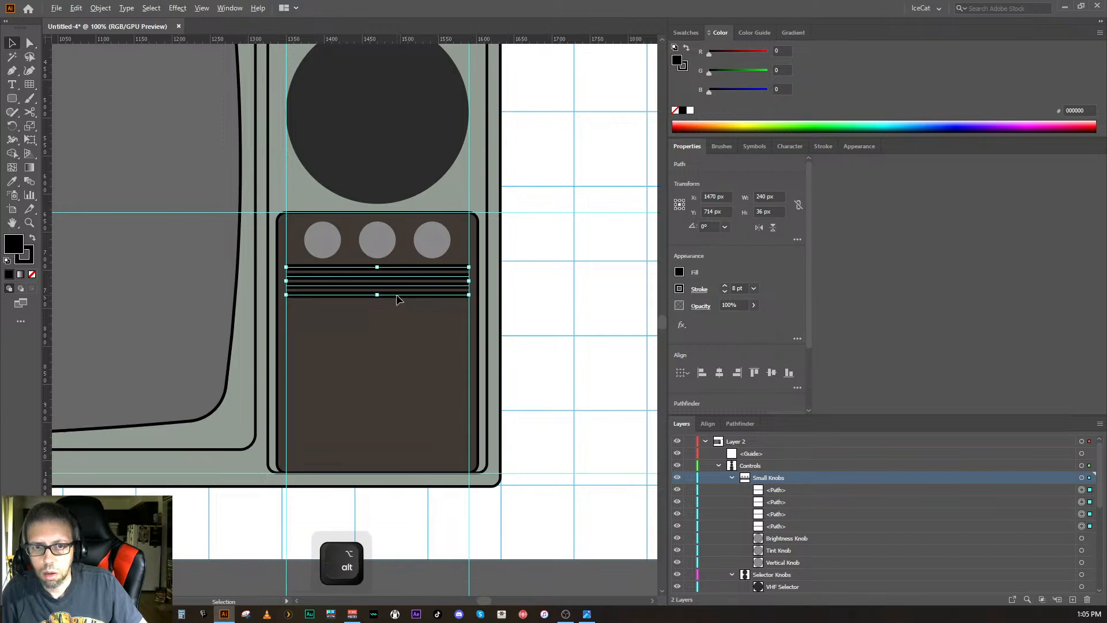
left_click_drag(397, 297, 394, 333)
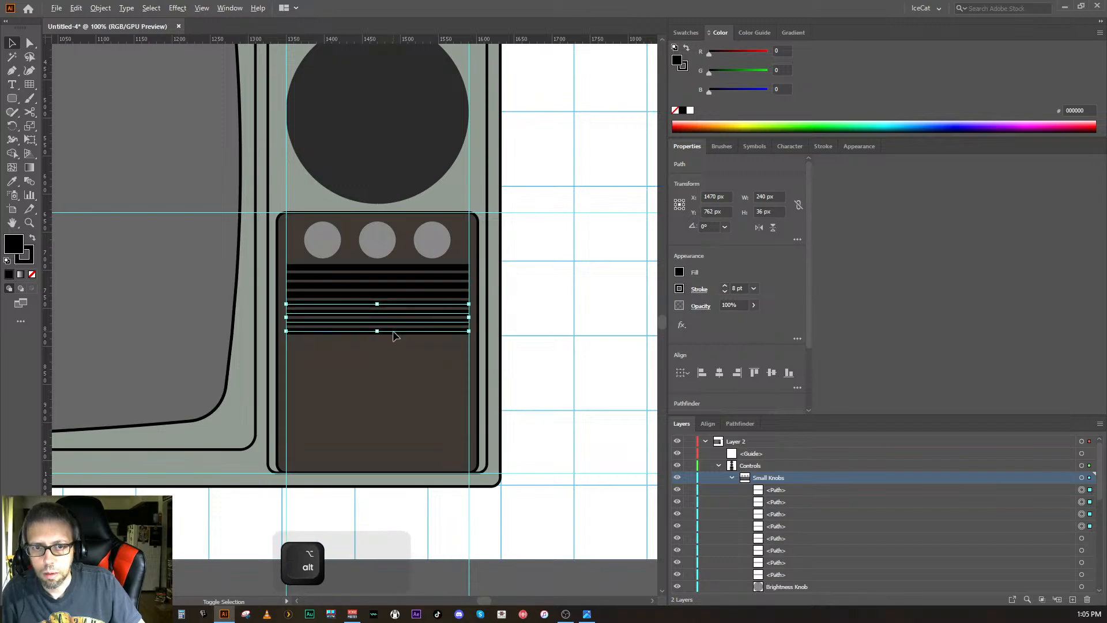
- Duplicate the copied set of four lines straight down once more with the same spacing, and clear the selection
left_click(392, 330, "shift")
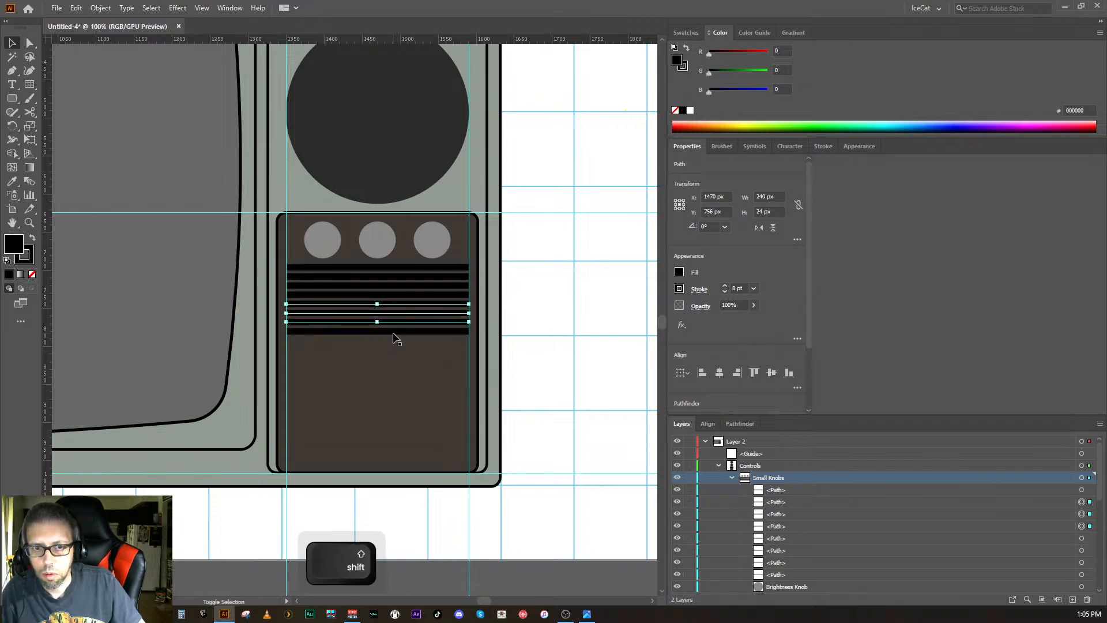
left_click(393, 330, "shift")
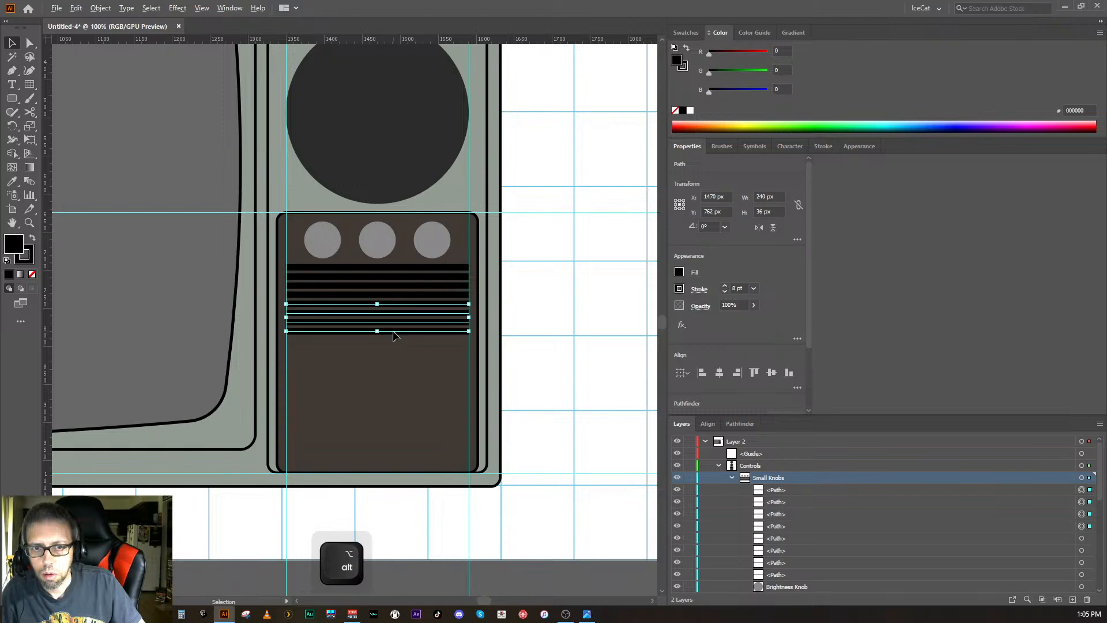
left_click_drag(393, 336, 397, 366)
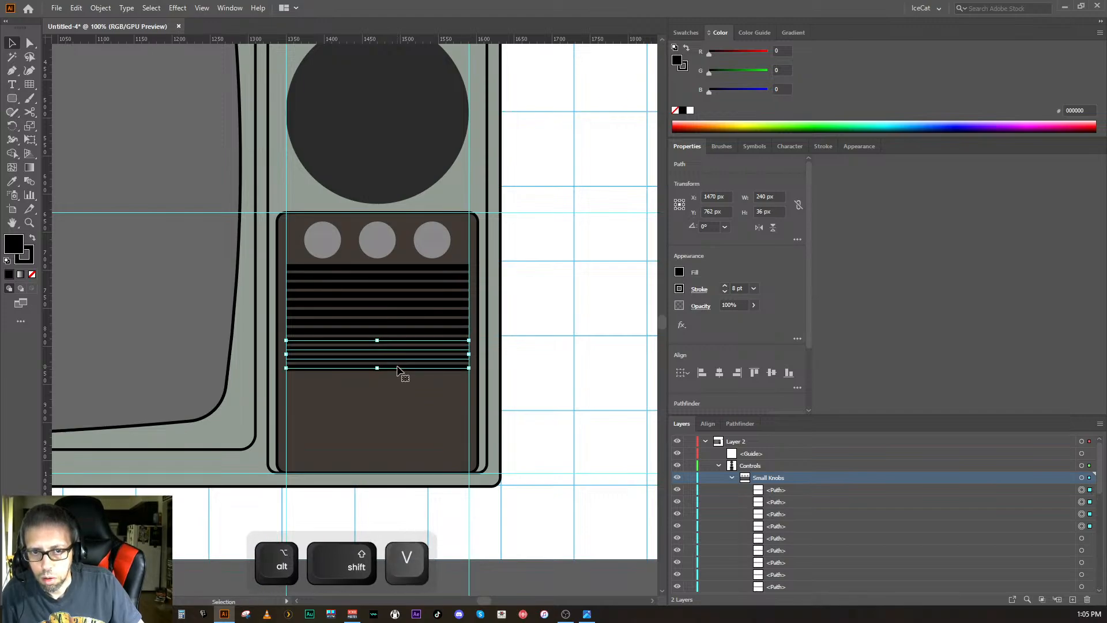
left_click(529, 391)
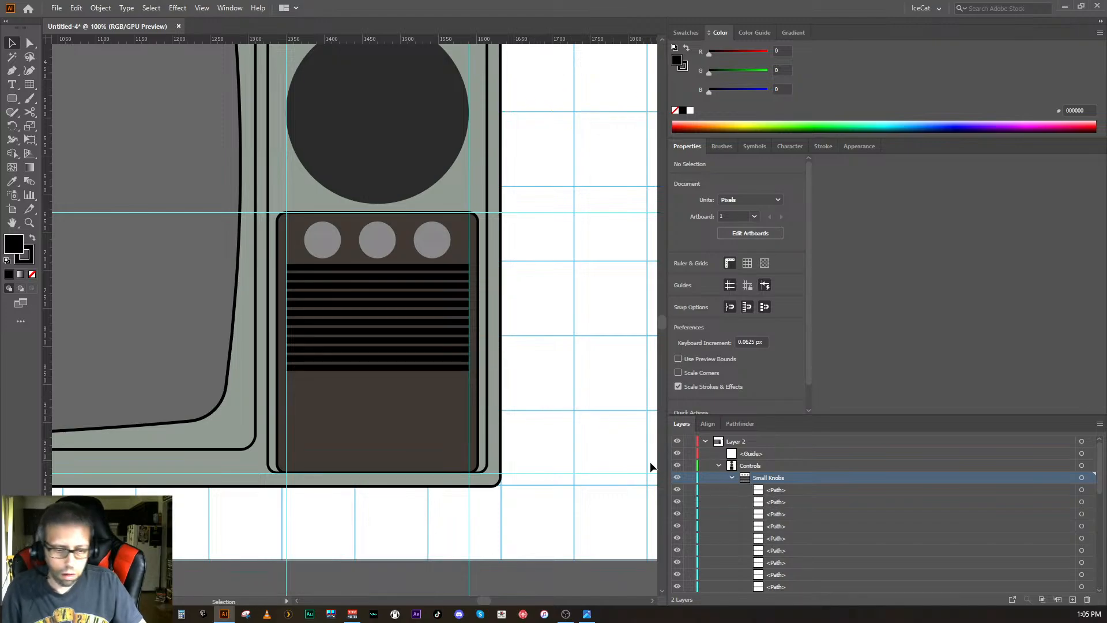
- Select all twelve black line paths in the Small Knobs sublayer
key("ctrl+minus")
key("ctrl+minus")
key("ctrl+minus")
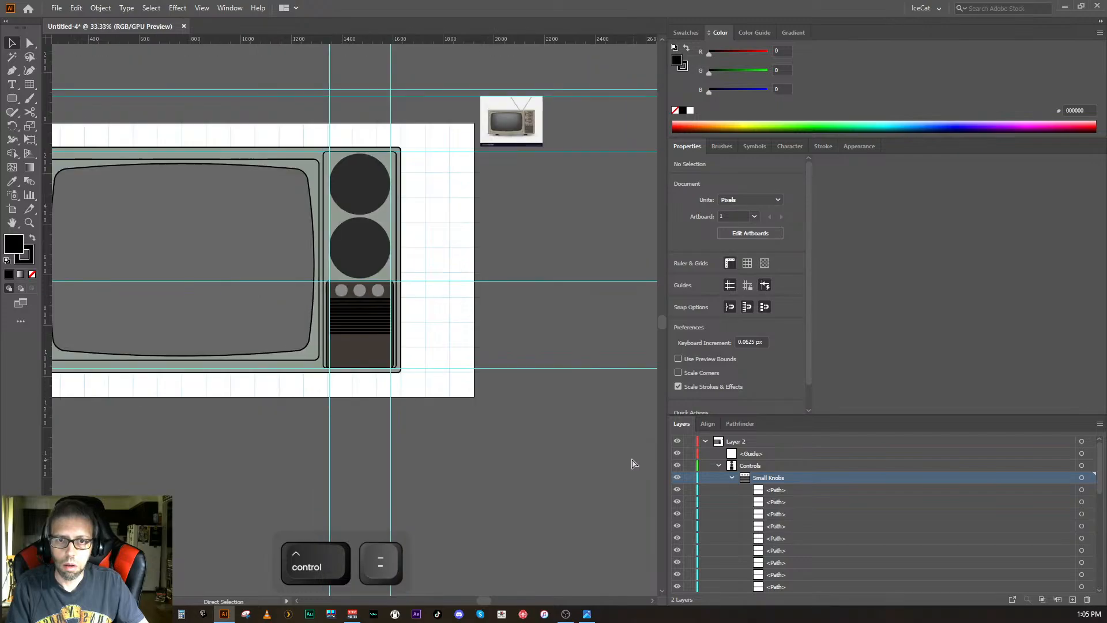
key("ctrl+equal")
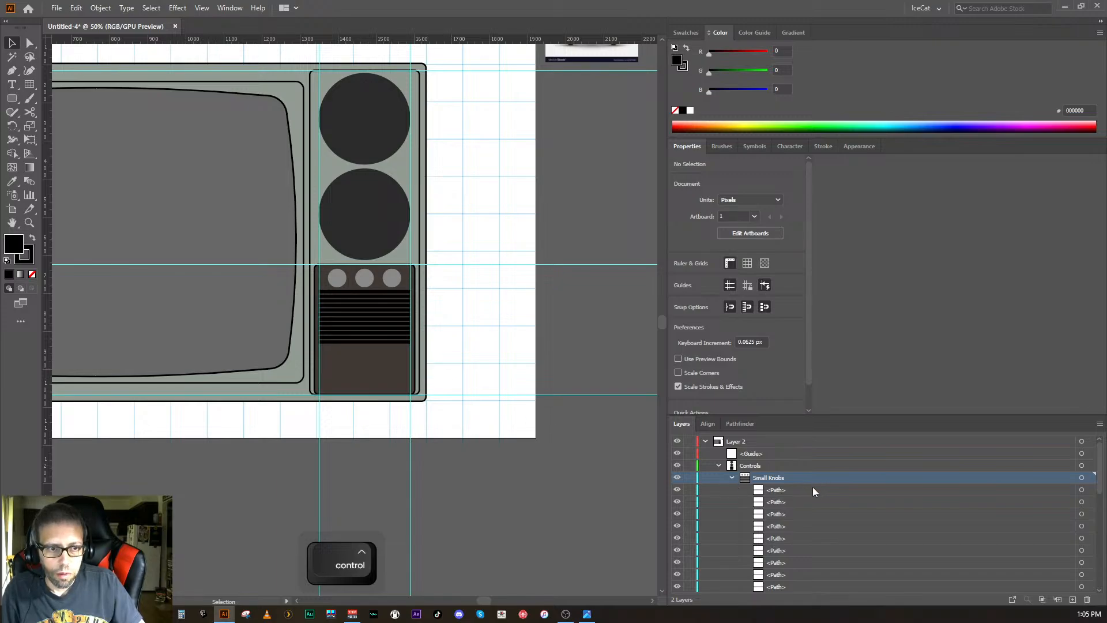
scroll(812, 487, "down", 4)
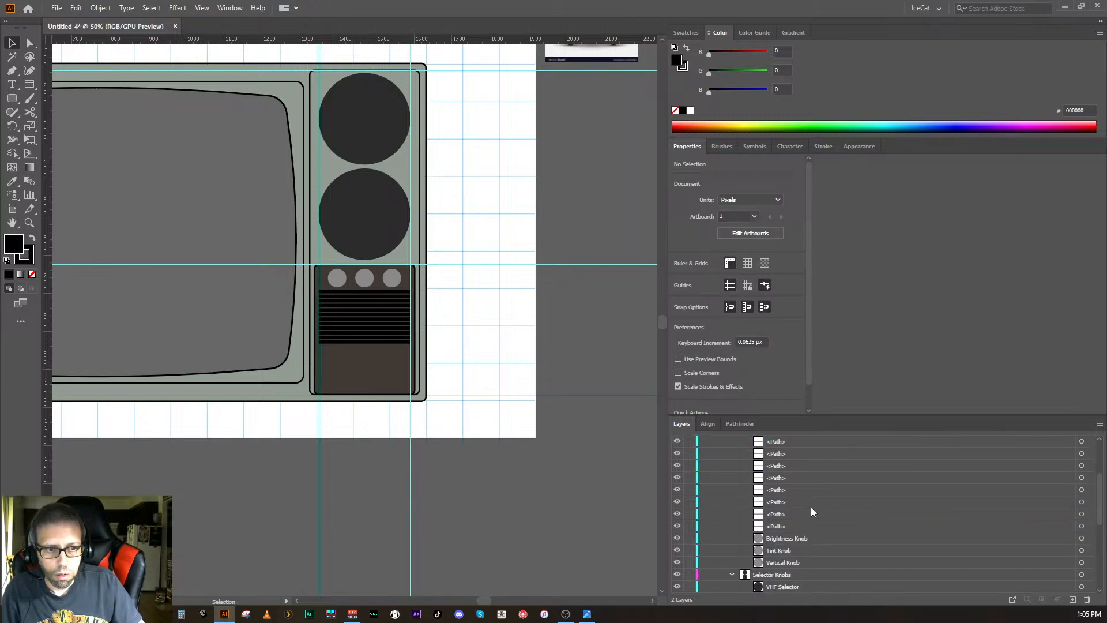
left_click(801, 524, "shift")
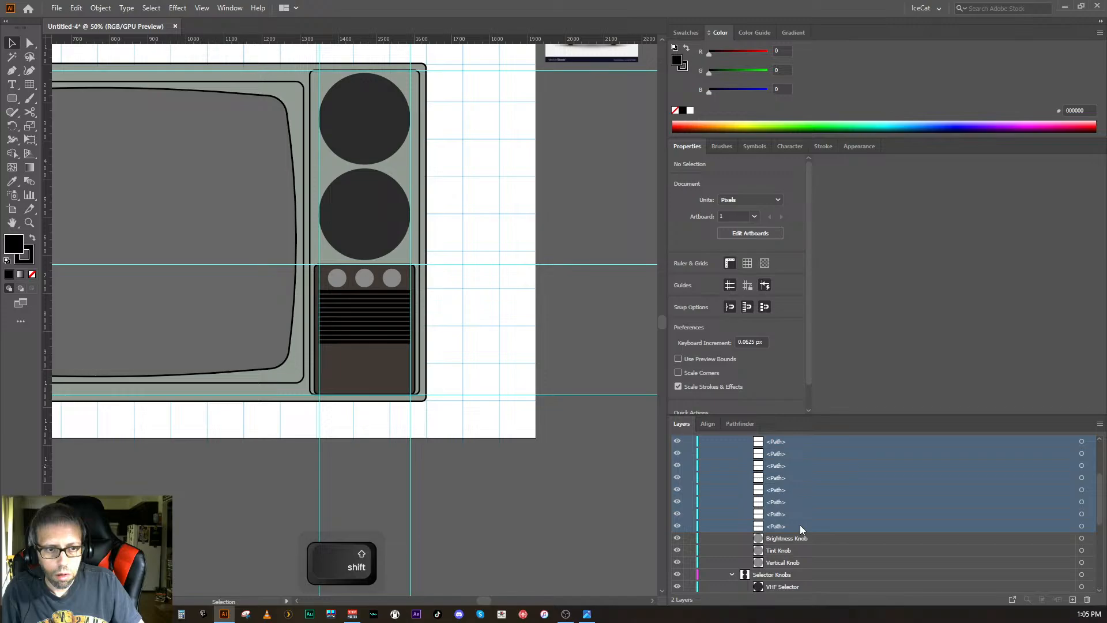
left_click(1081, 526, "shift")
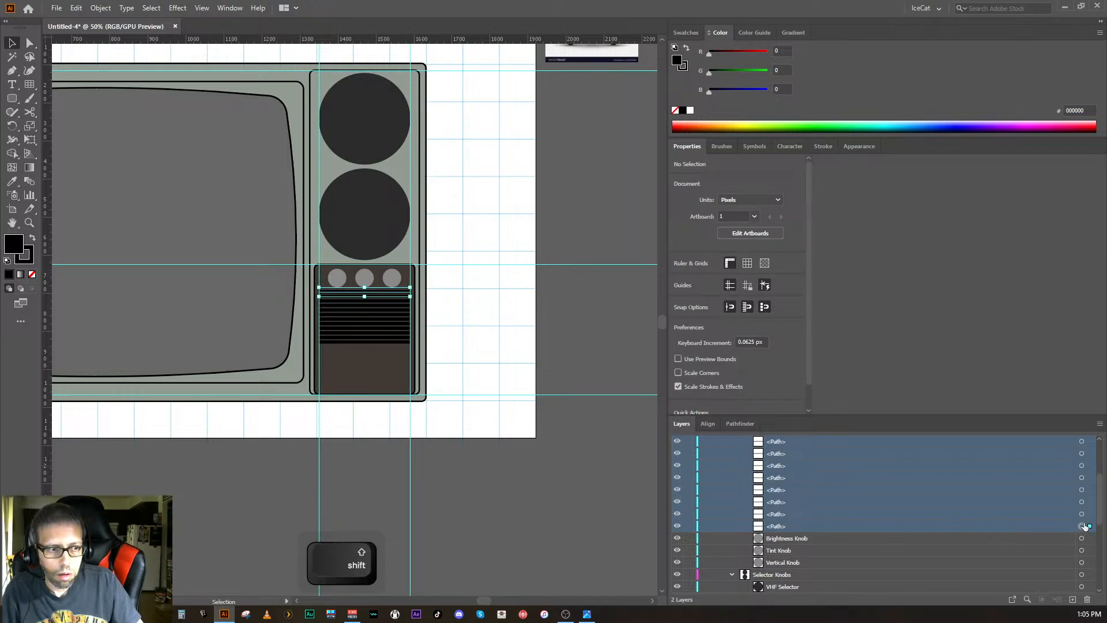
left_click(1082, 513, "shift")
left_click(1082, 501, "shift")
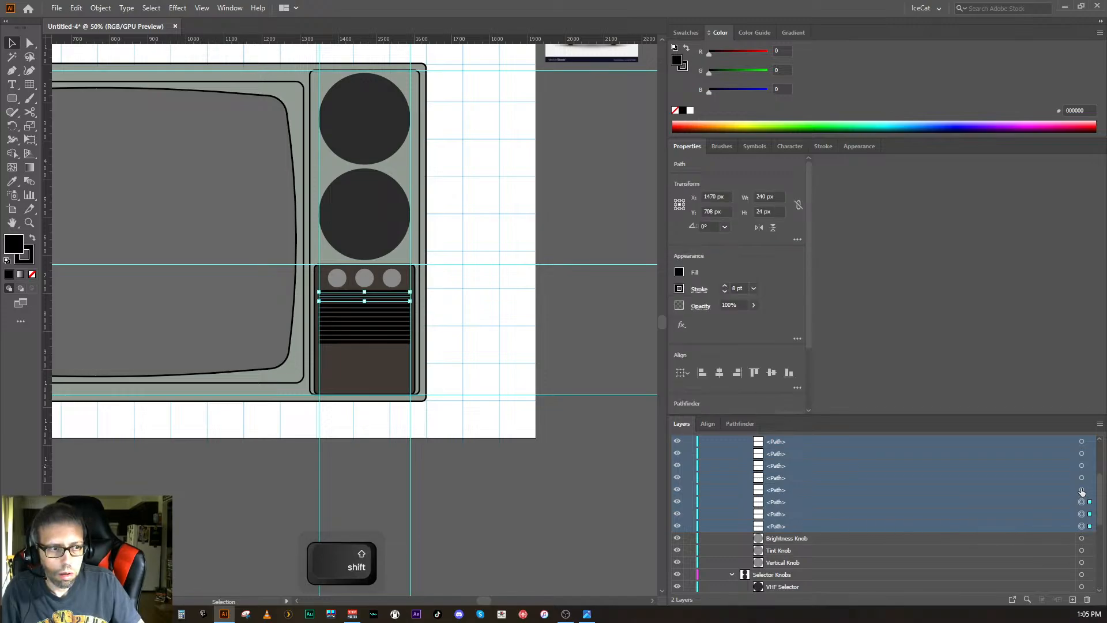
left_click(1081, 489, "shift")
left_click(1082, 477, "shift")
left_click(1081, 465, "shift")
left_click(1082, 454, "shift")
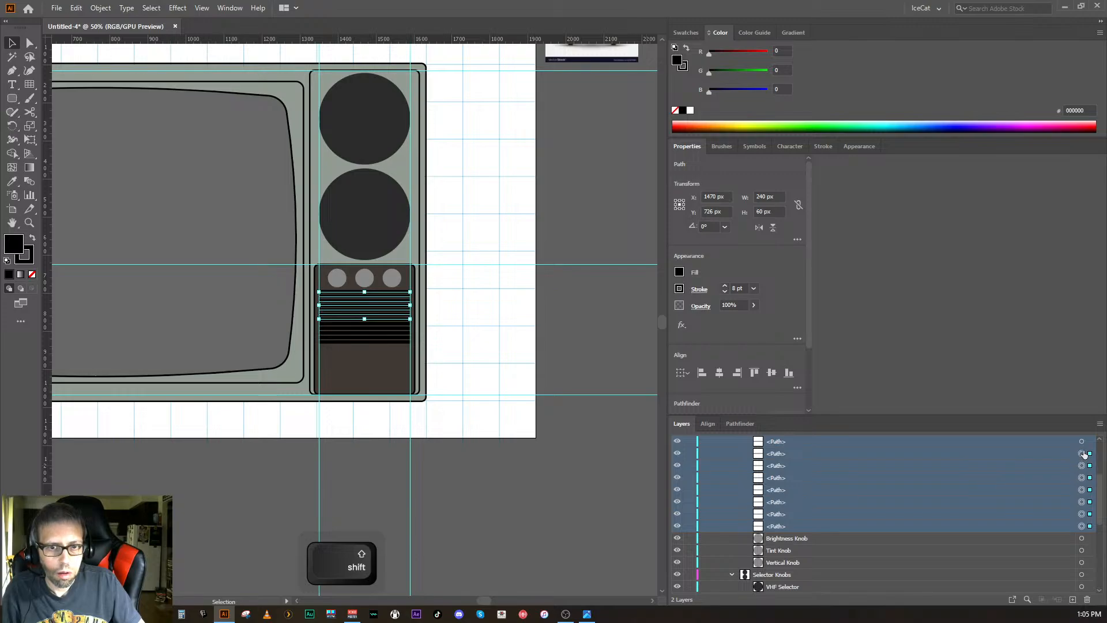
scroll(1081, 461, "up", 2)
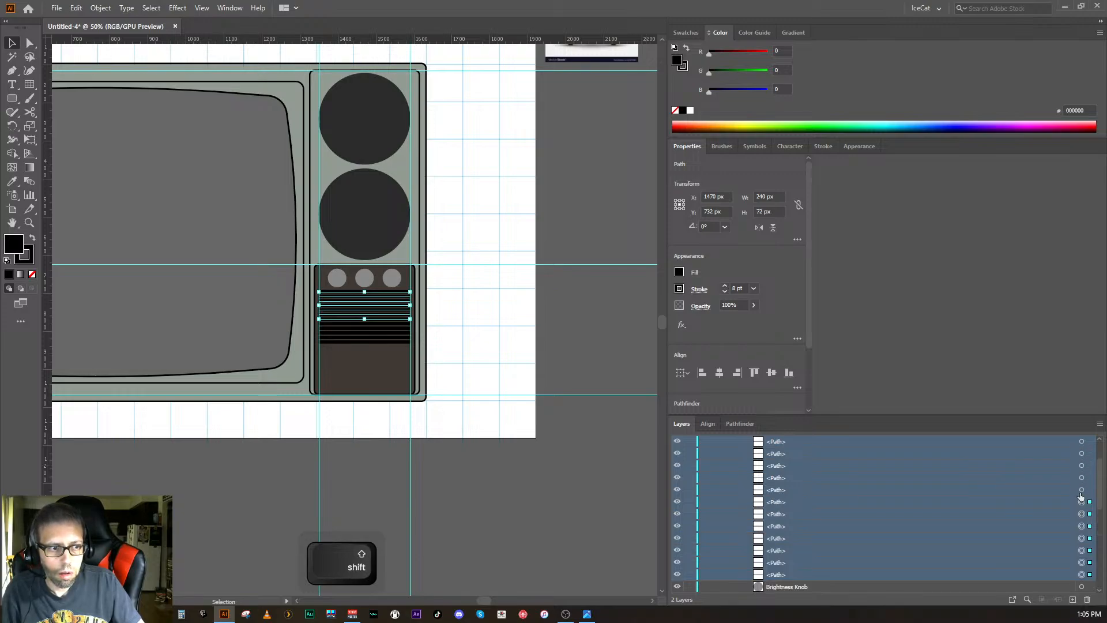
left_click(1081, 489, "shift")
left_click(1081, 477, "shift")
left_click(1082, 465, "shift")
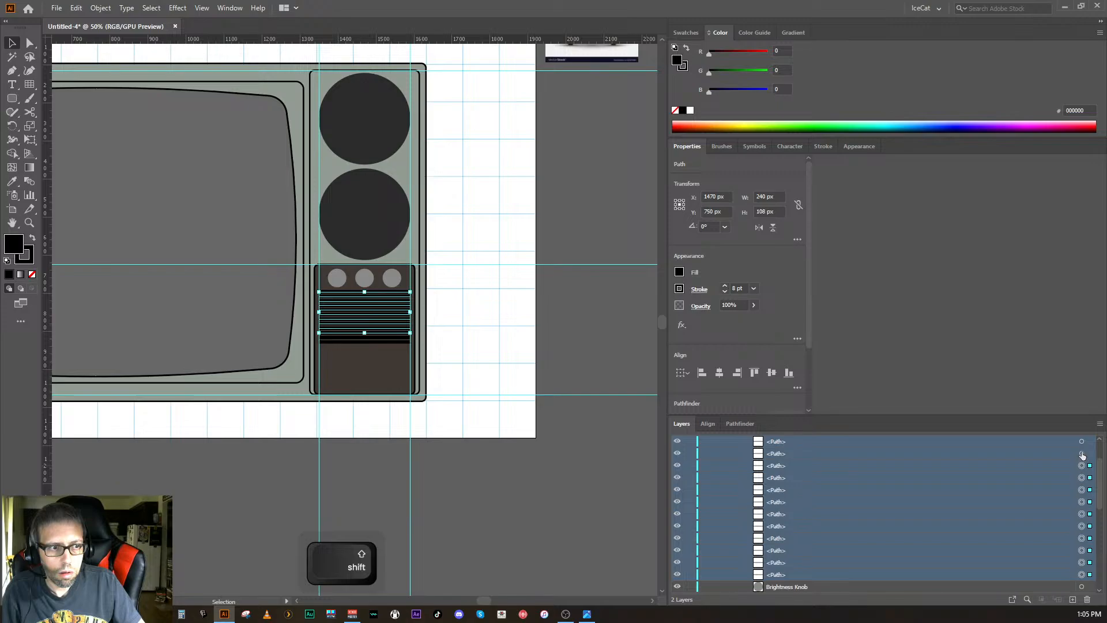
left_click(1081, 453, "shift")
left_click(1081, 442, "shift")
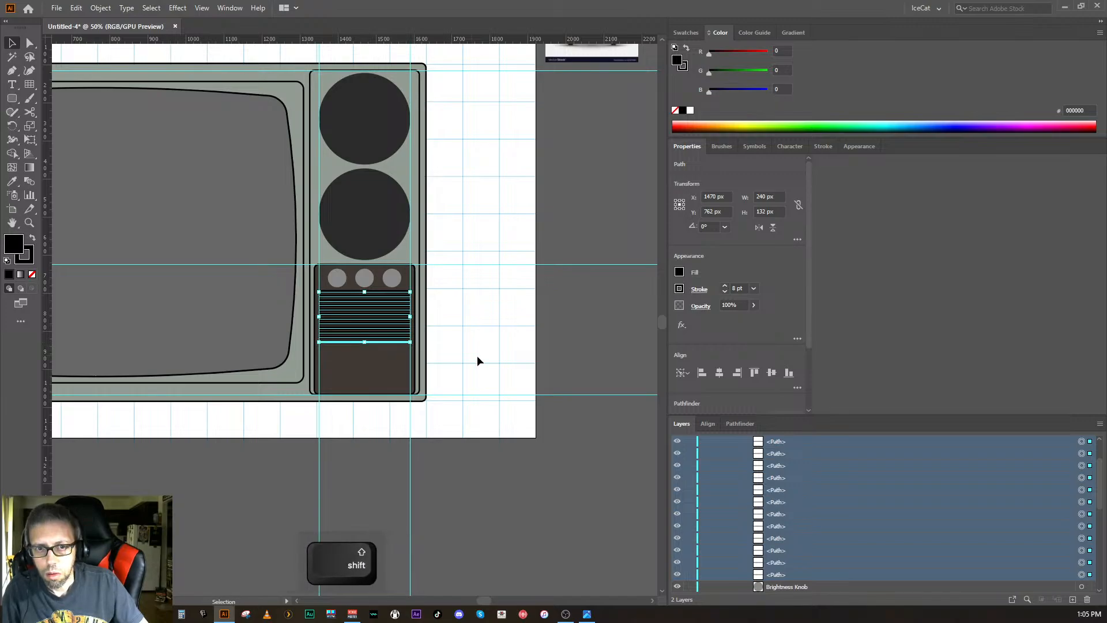
- Duplicate the twelve lines straight down to Y 906 px to fill the rest of the speaker box, and clear the selection
left_click(385, 343, "shift")
left_click(385, 344, "shift")
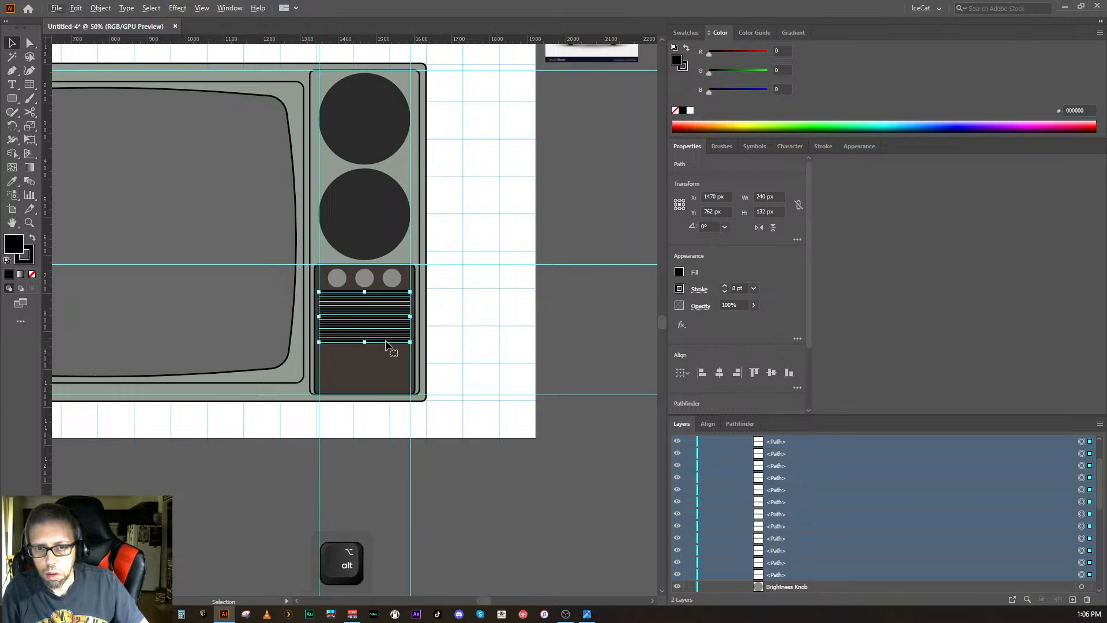
left_click(387, 345, "shift")
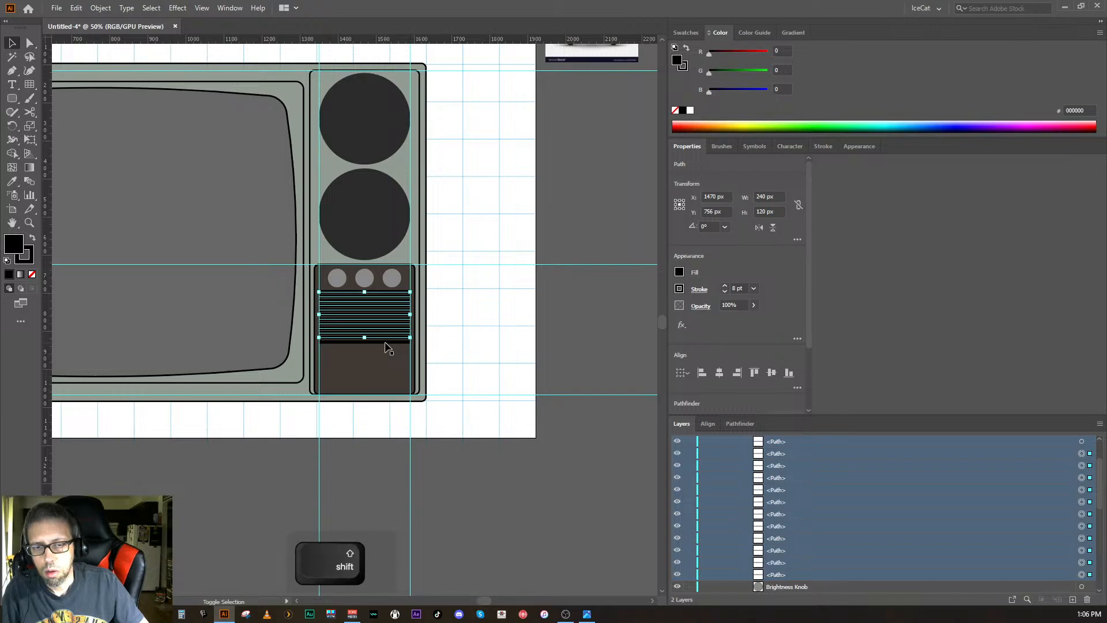
left_click(385, 344, "shift")
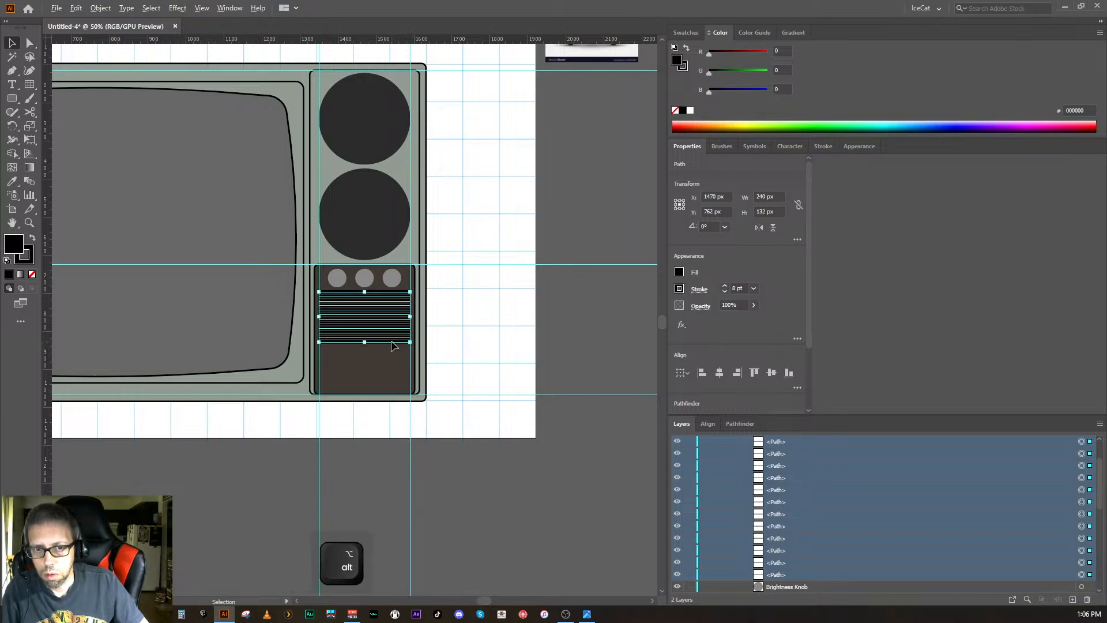
left_click_drag(391, 345, 390, 401)
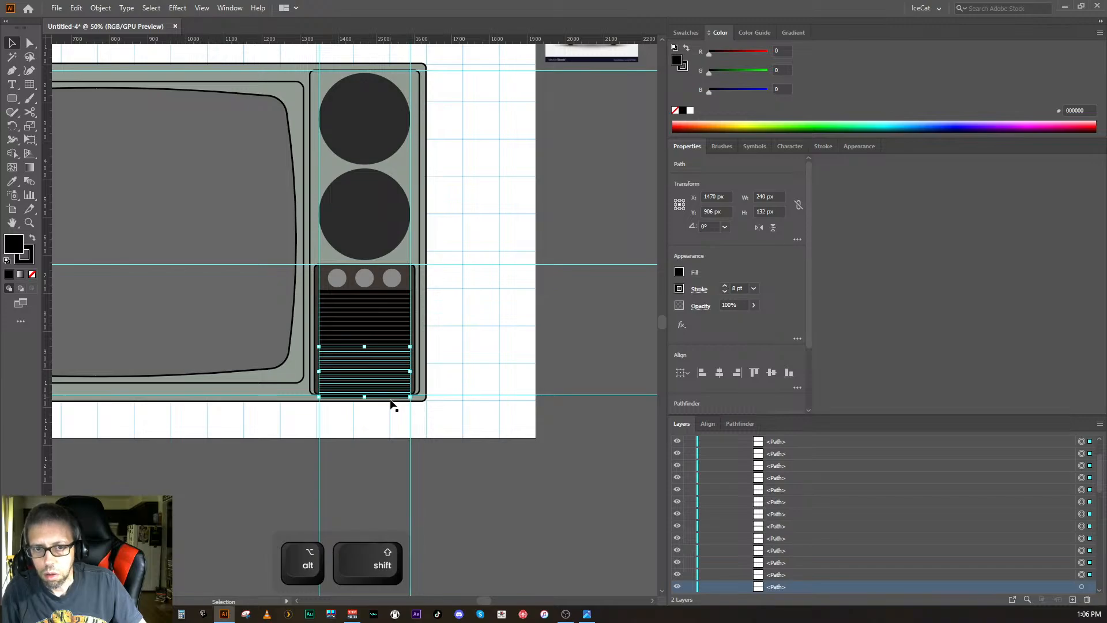
left_click(495, 451)
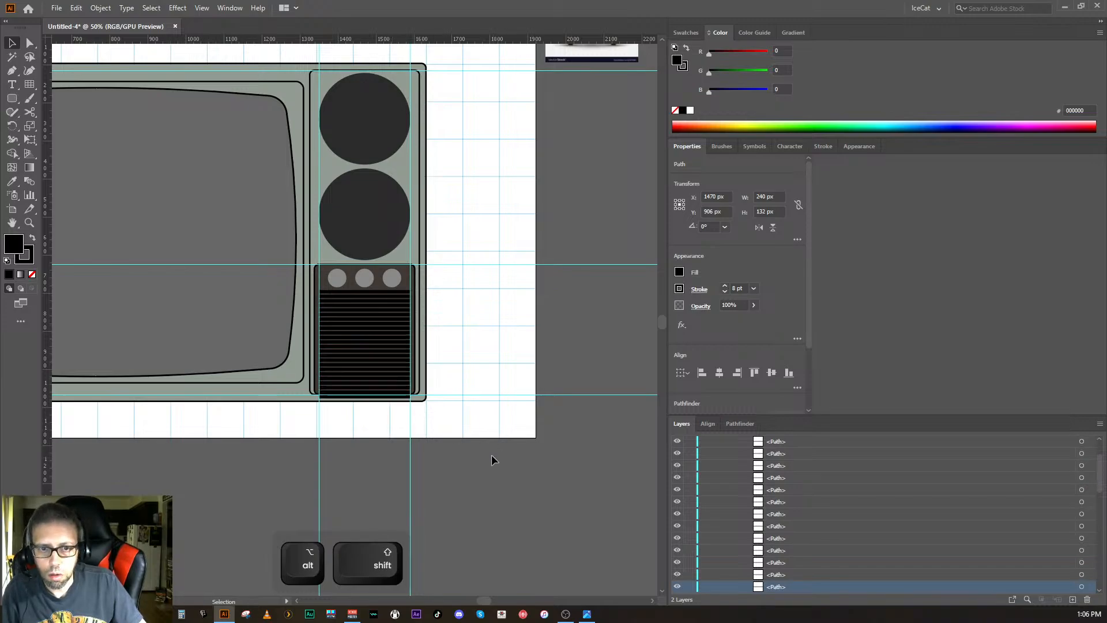
- Delete the lowest black line that extends past the bottom edge of the speaker box
left_click(377, 397)
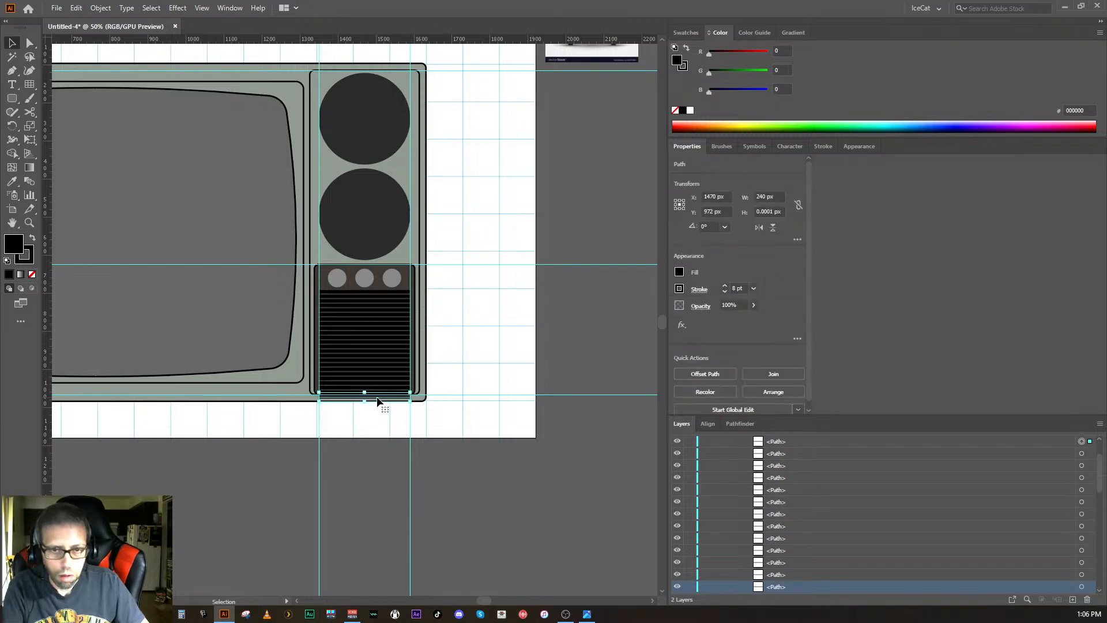
key("Delete")
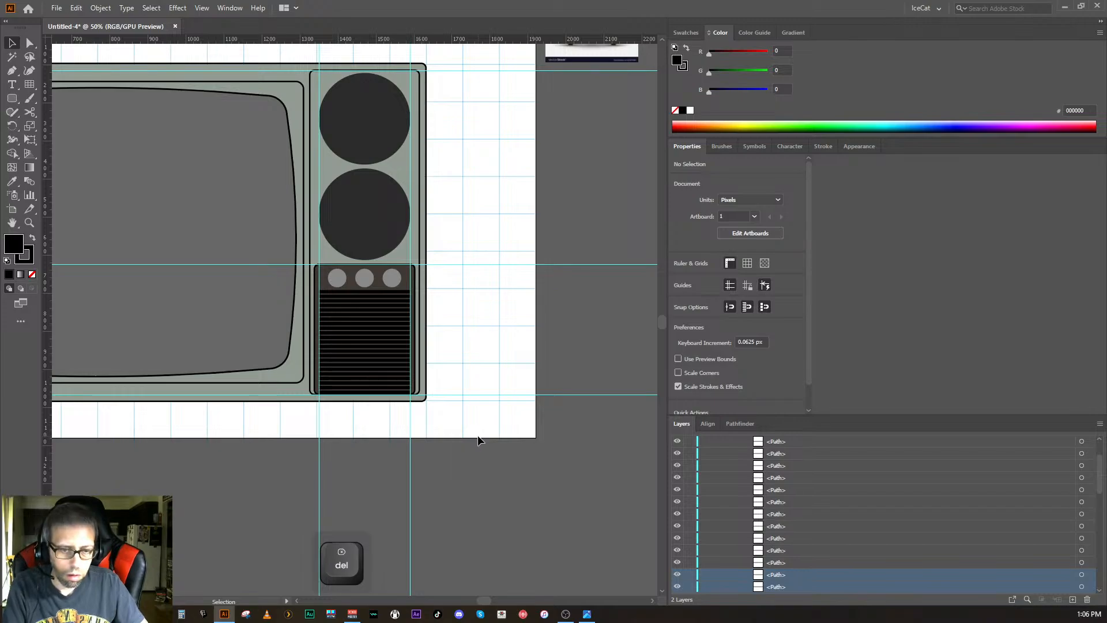
key("a")
key("ctrl")
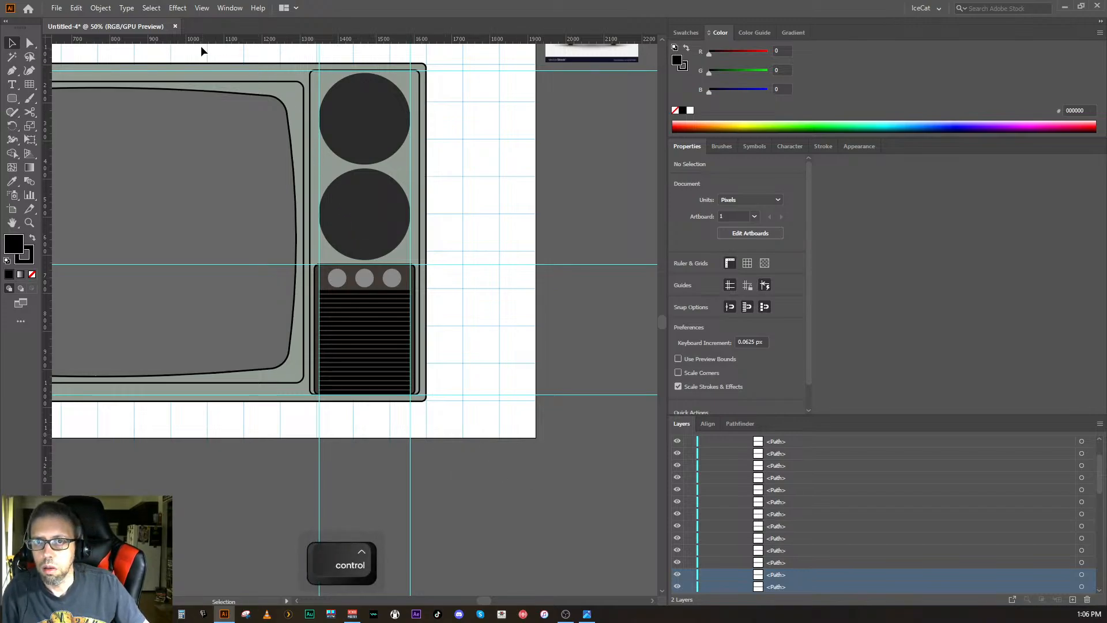
- Hide the guides and take a closer look at the finished speaker grille
left_click(173, 9)
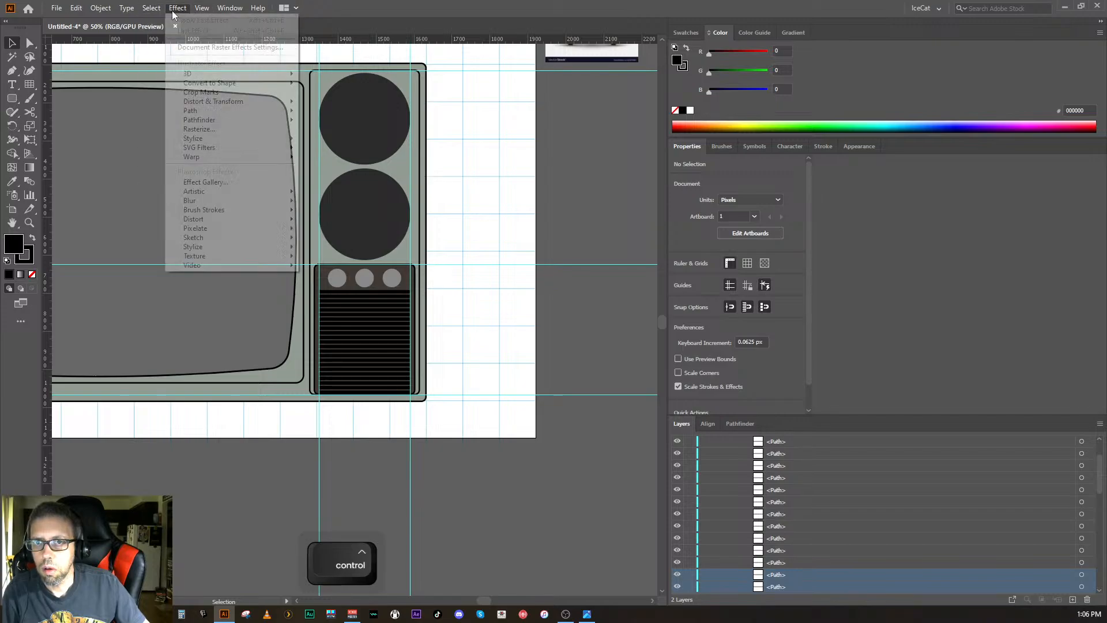
mouse_move(202, 8)
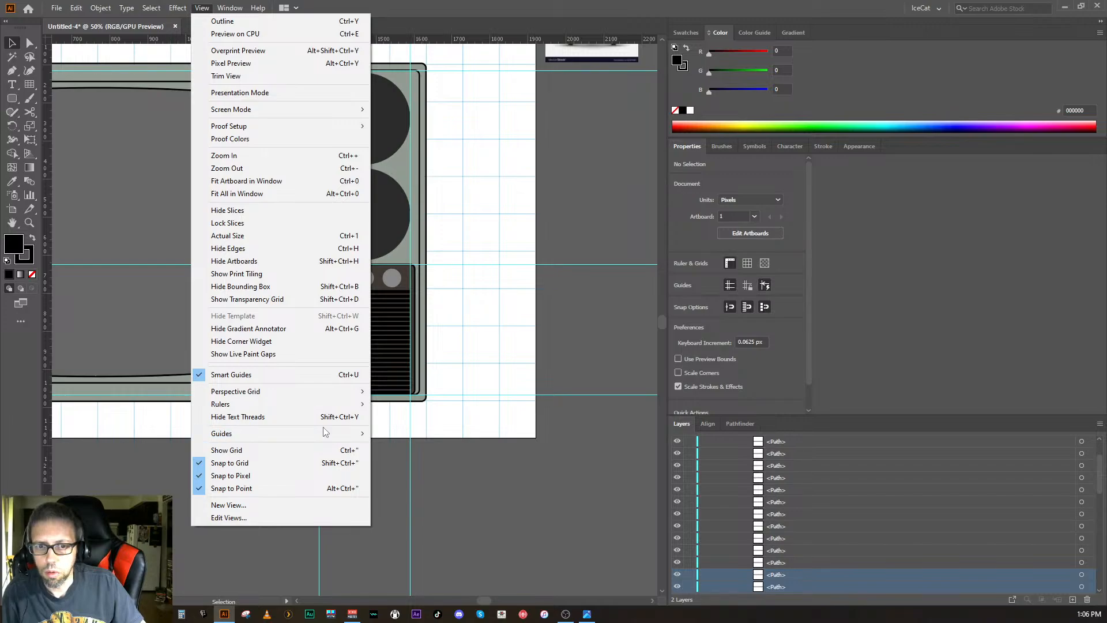
mouse_move(326, 432)
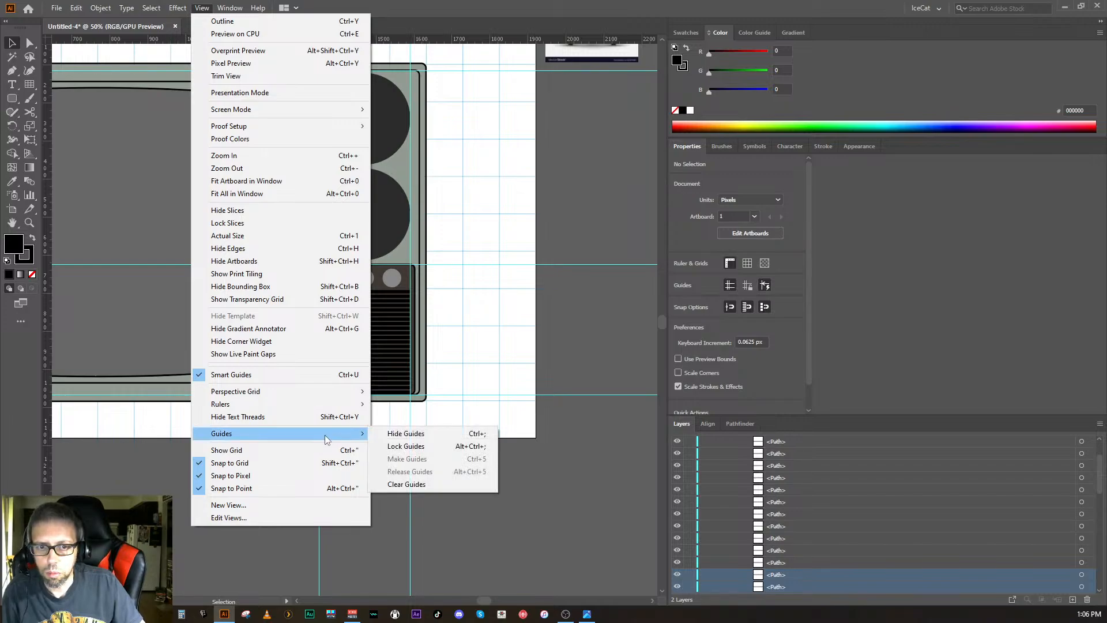
left_click(421, 435)
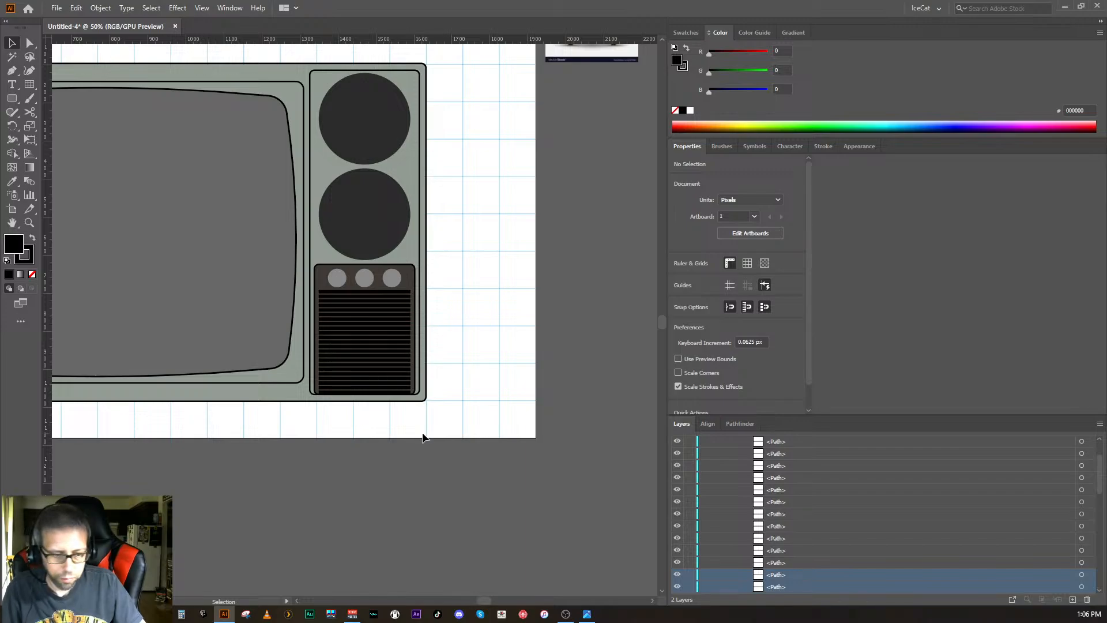
key("ctrl+equal")
key("ctrl+equal")
key("ctrl+equal")
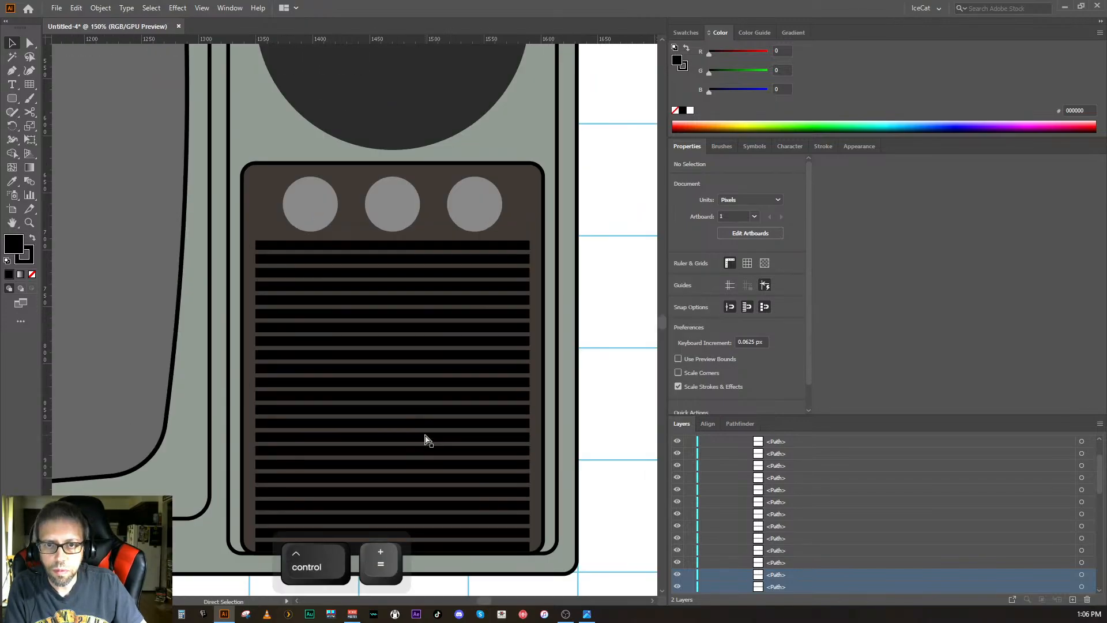
key("ctrl+minus")
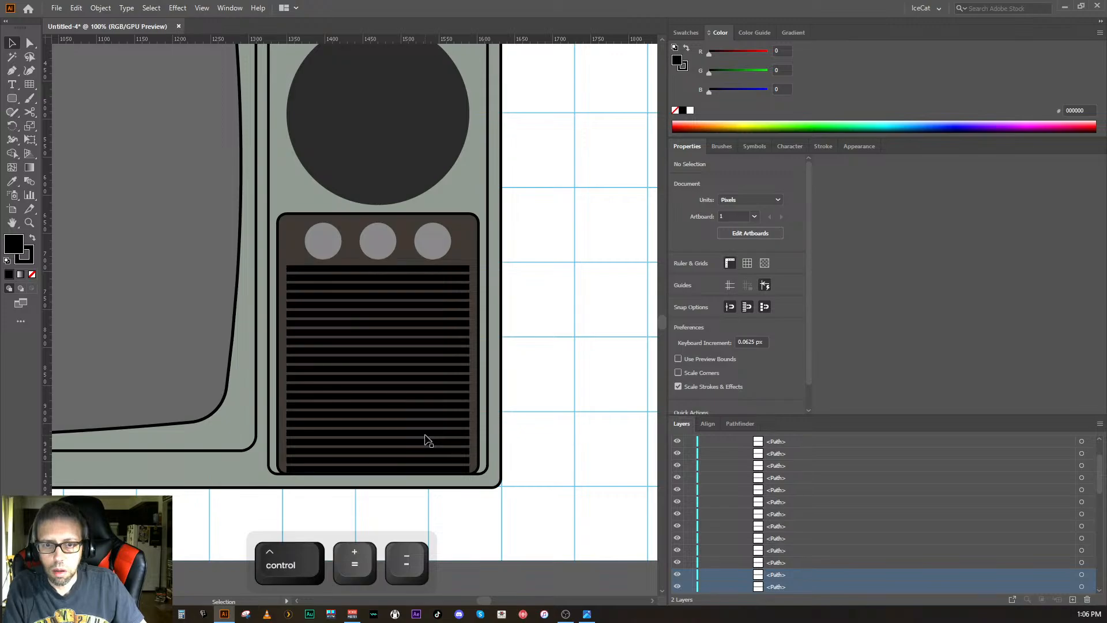
- Select the lowest black grille line in the speaker box and locate its path in the Small Knobs sublayer
left_click(441, 469, "ctrl")
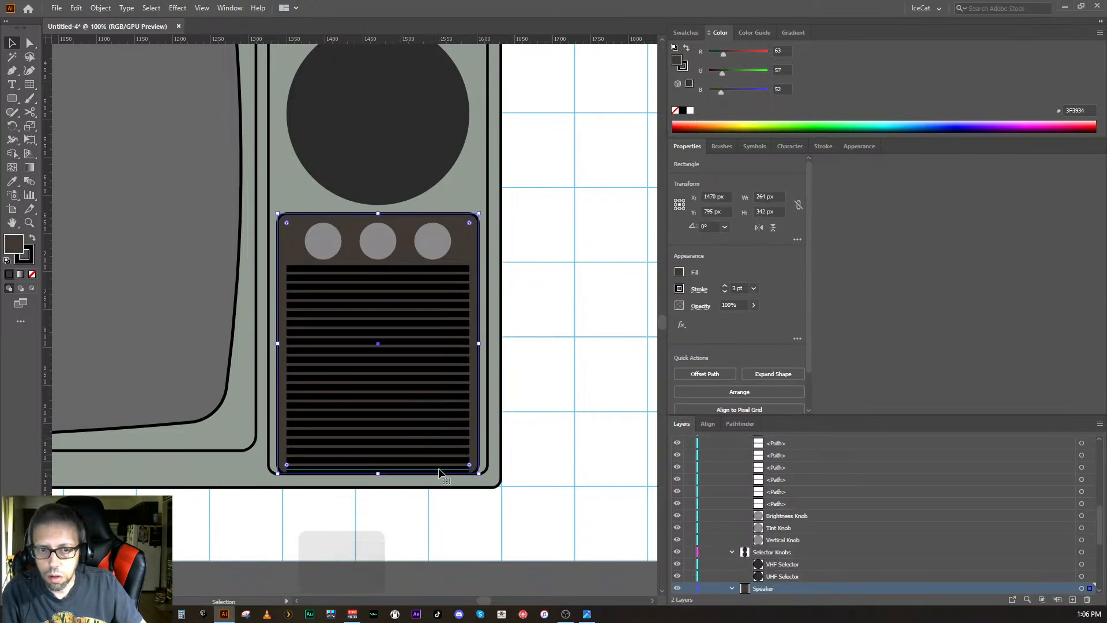
left_click(439, 472, "ctrl")
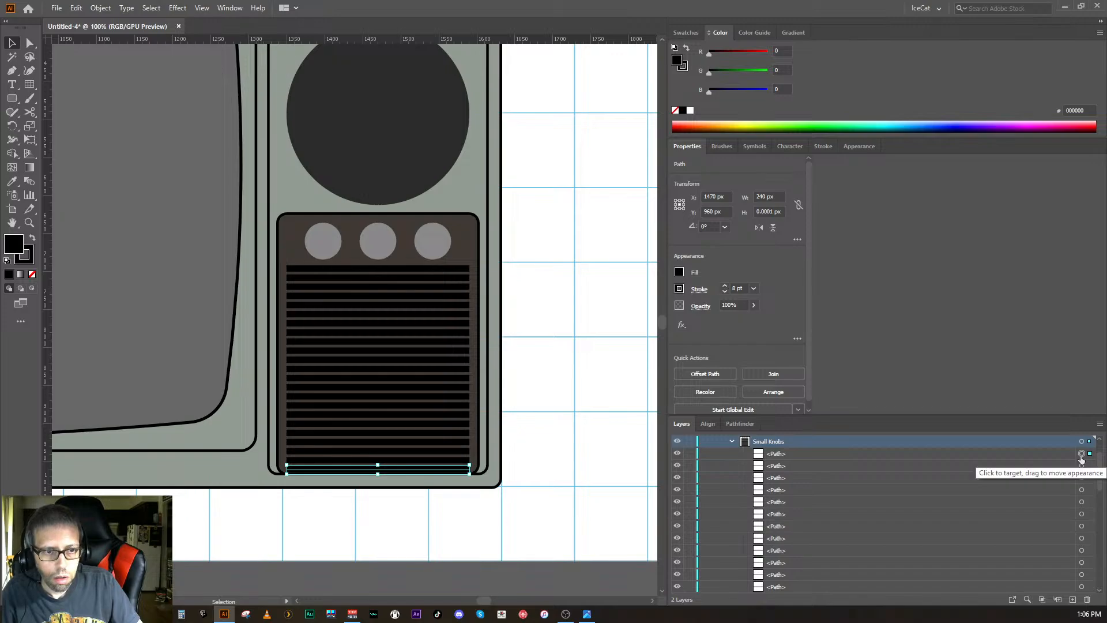
scroll(957, 487, "up", 3)
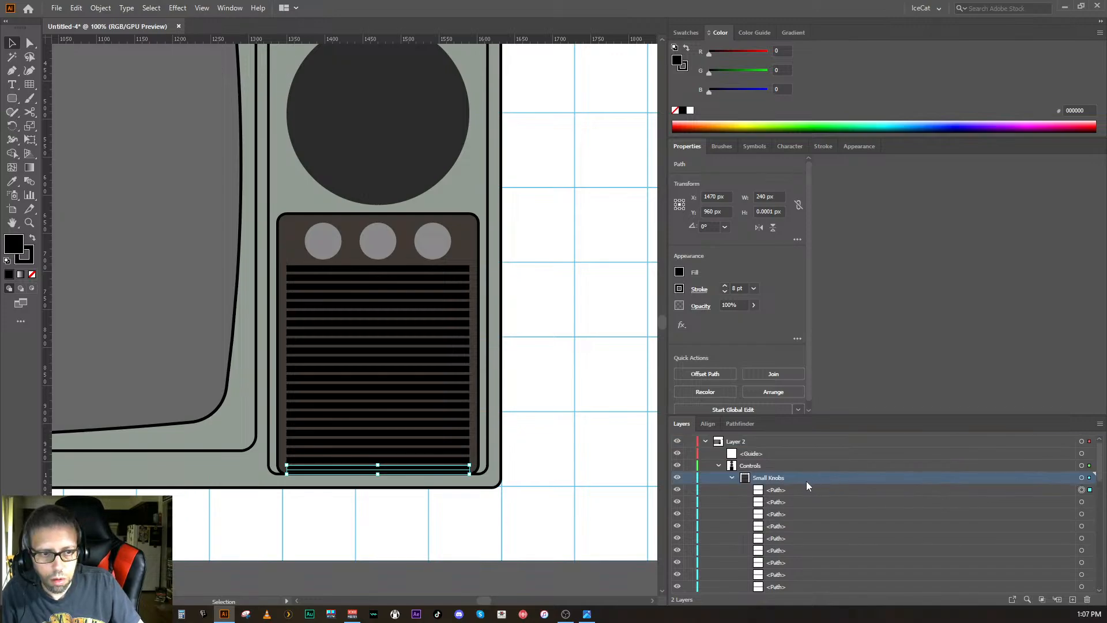
left_click(781, 465)
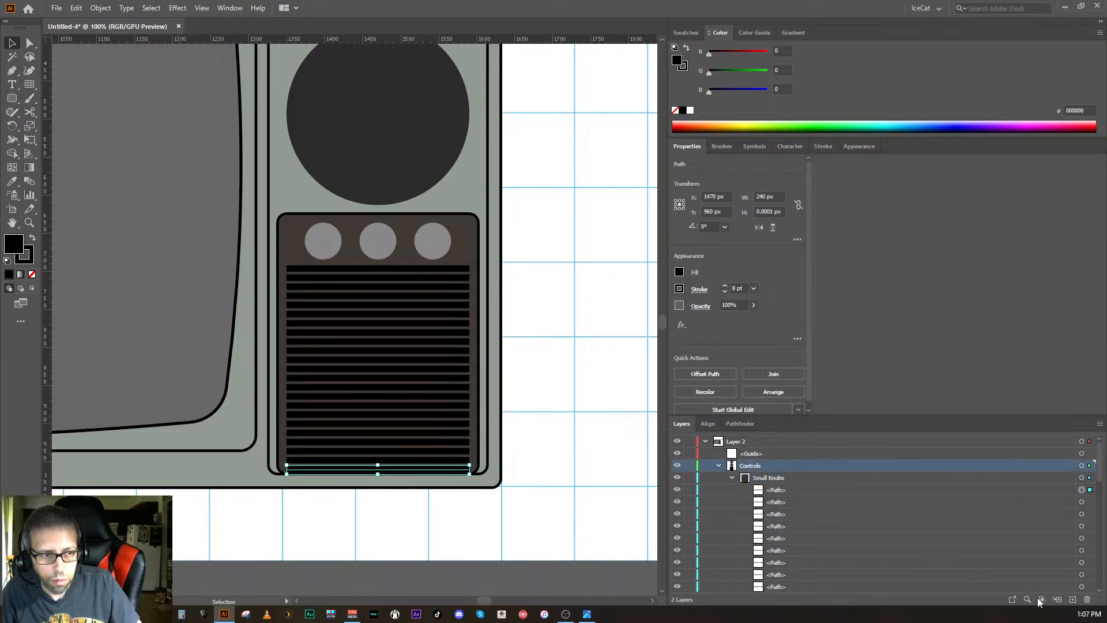
left_click(1072, 600)
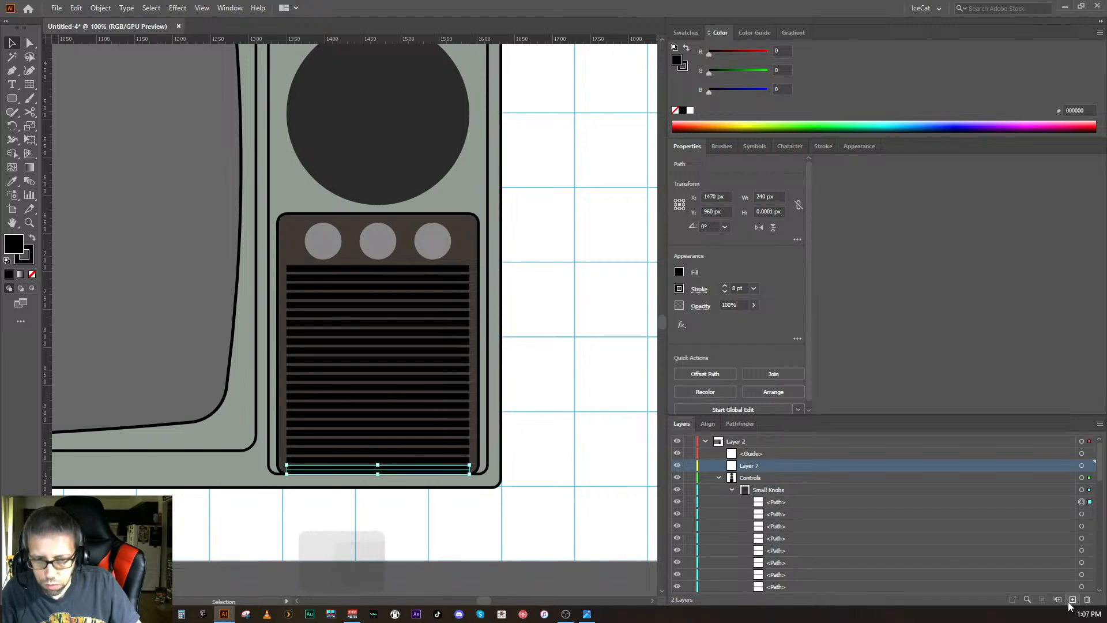
key("ctrl+z")
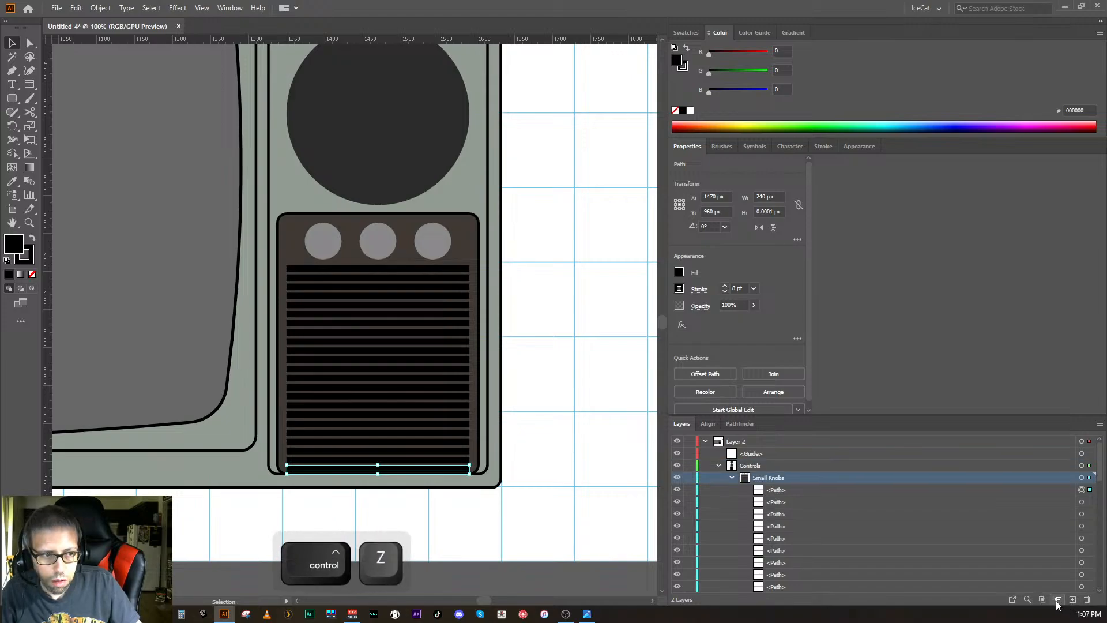
- Create a new sublayer inside Small Knobs and move all the grille line paths into it
left_click(1071, 600)
left_click(793, 500)
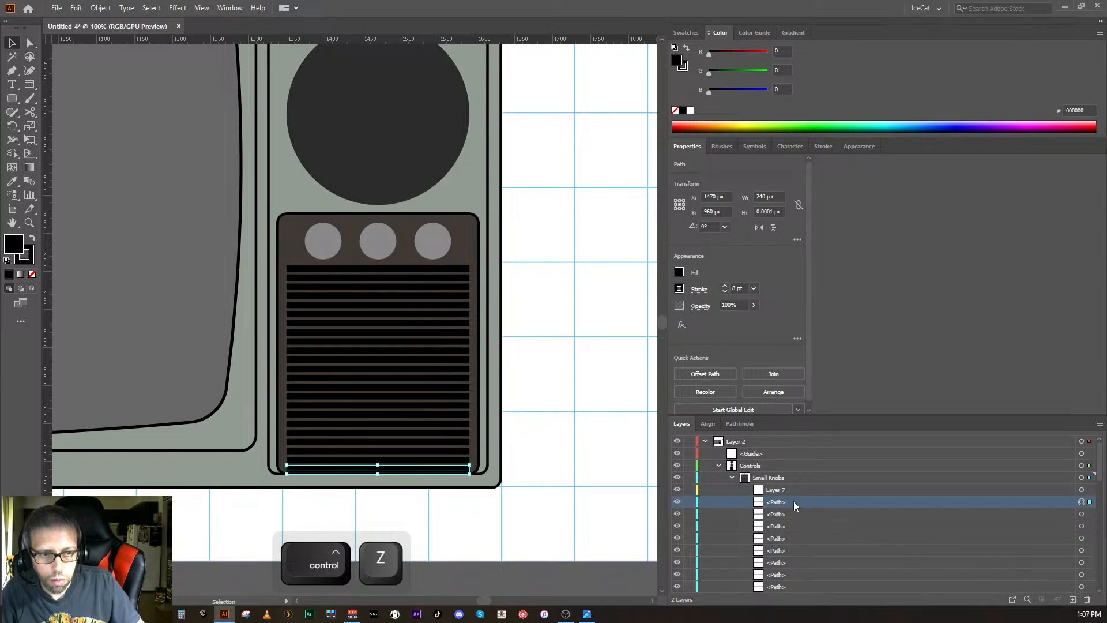
scroll(800, 521, "down", 5)
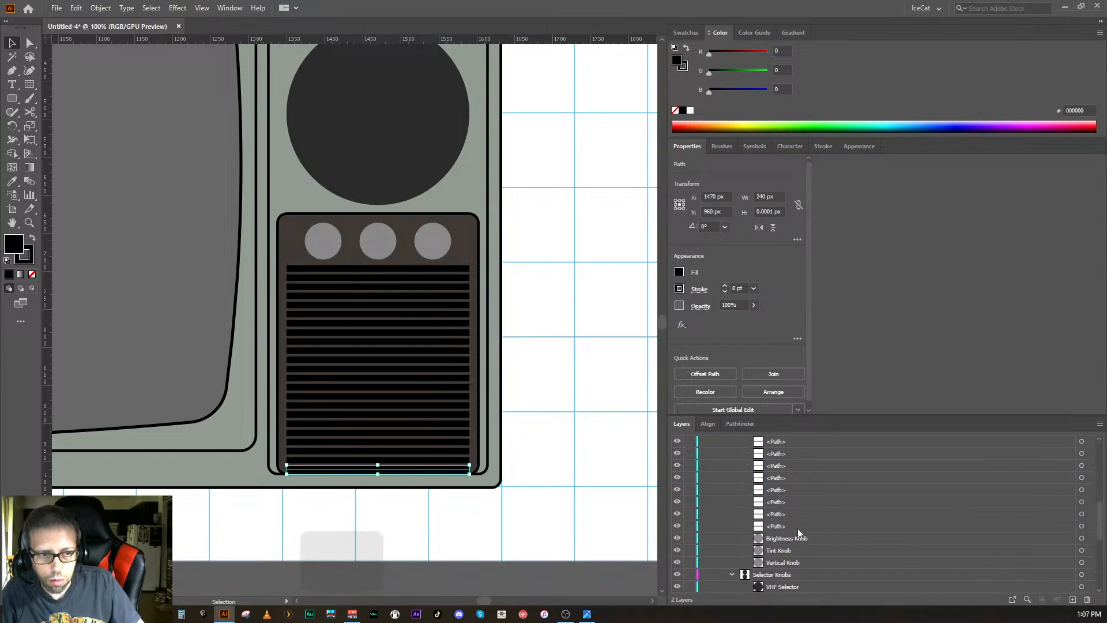
left_click(797, 527, "shift")
scroll(811, 517, "up", 2)
left_click_drag(812, 518, 782, 488)
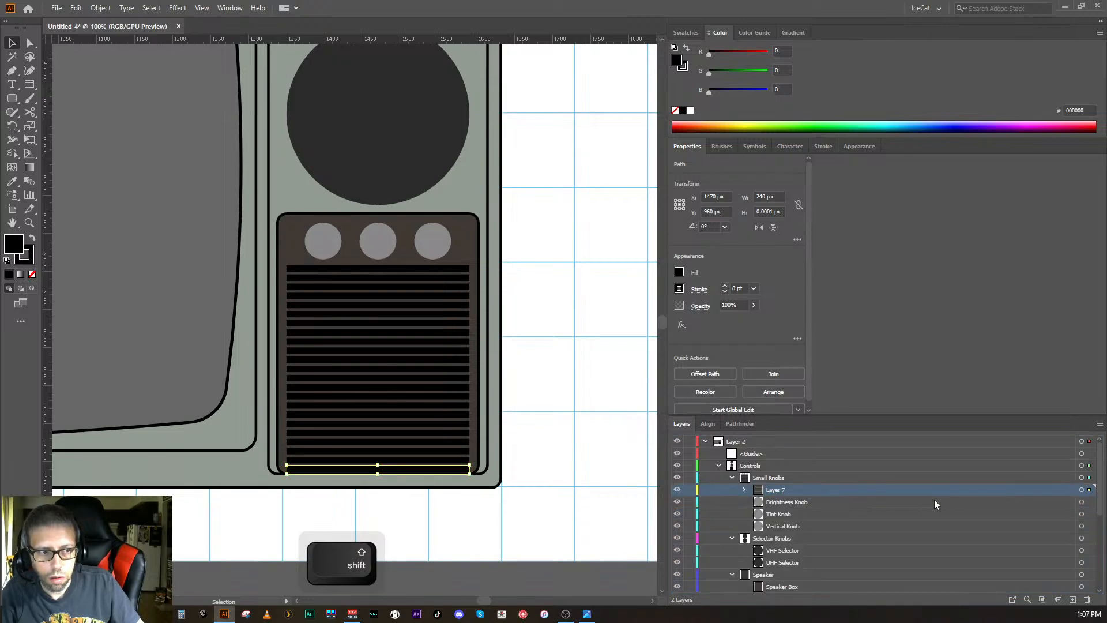
- Turn off Snap to Grid, nudge all the grille lines together to Y 826 px, and clear the selection
left_click(1081, 489)
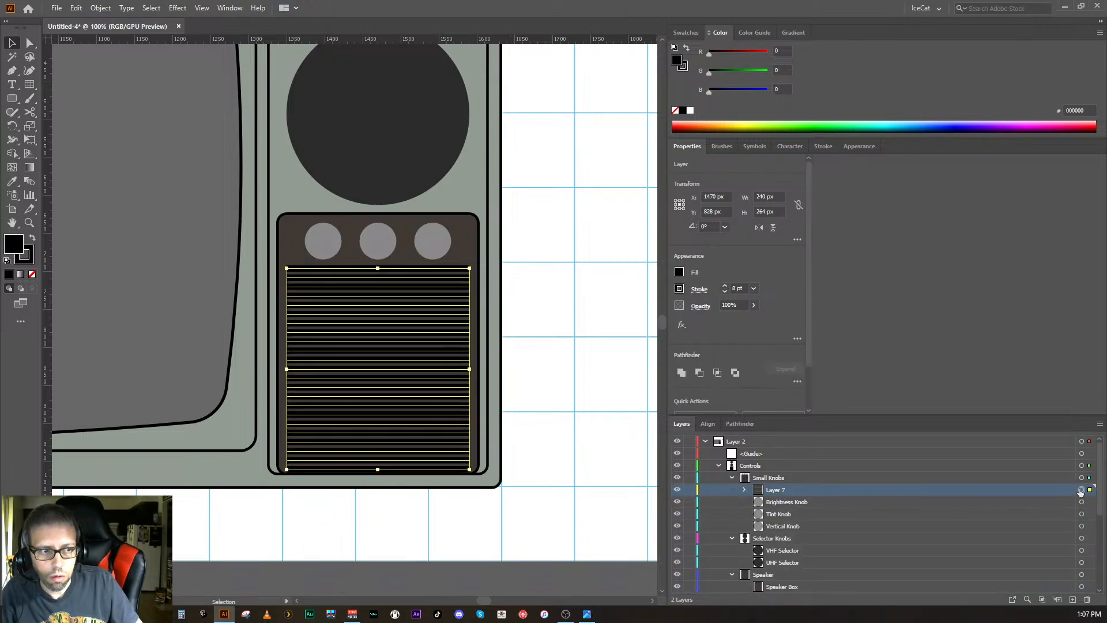
key("Up")
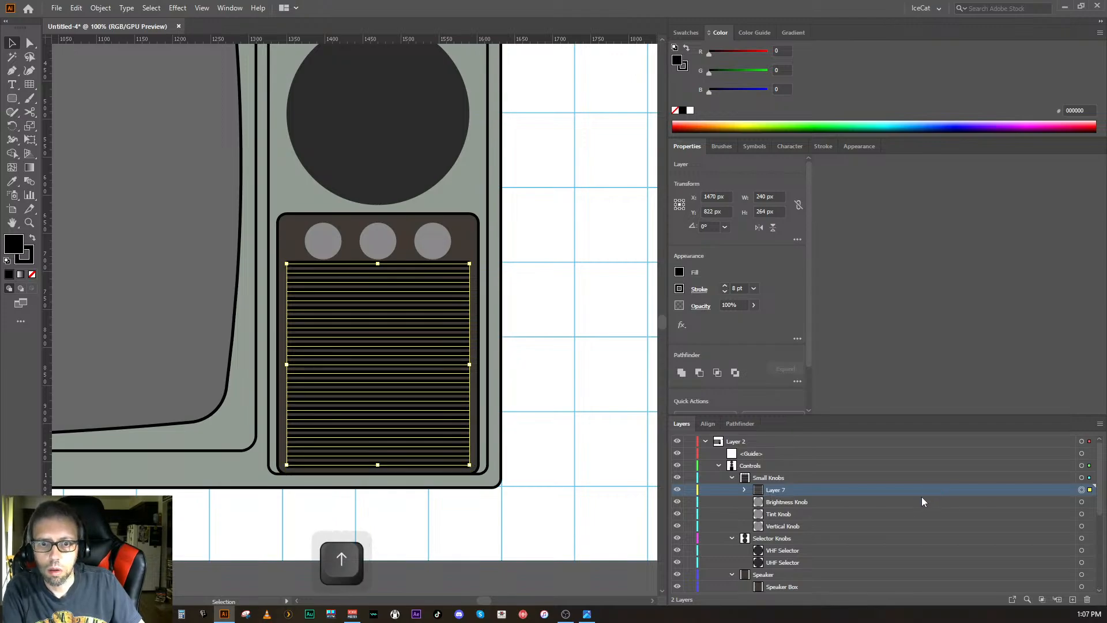
left_click(201, 8)
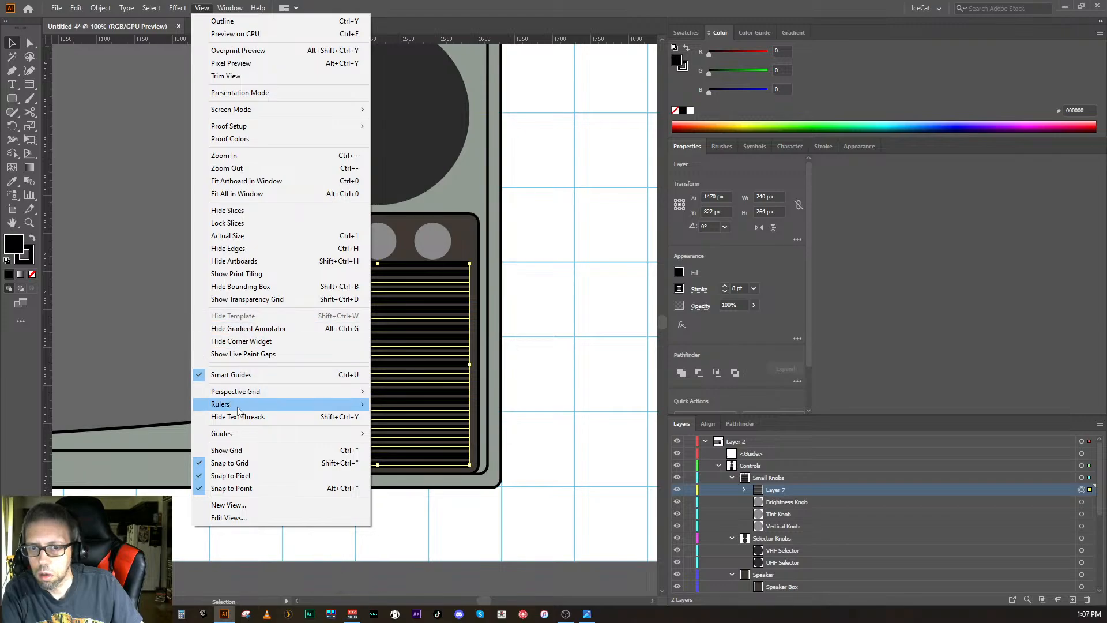
left_click(258, 463)
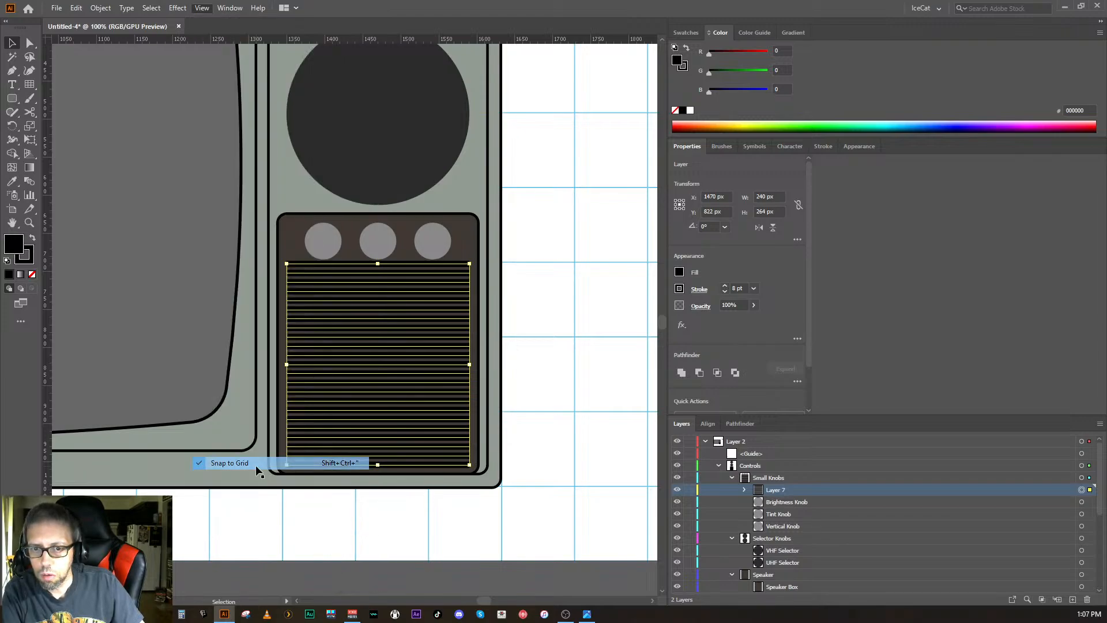
key("Down")
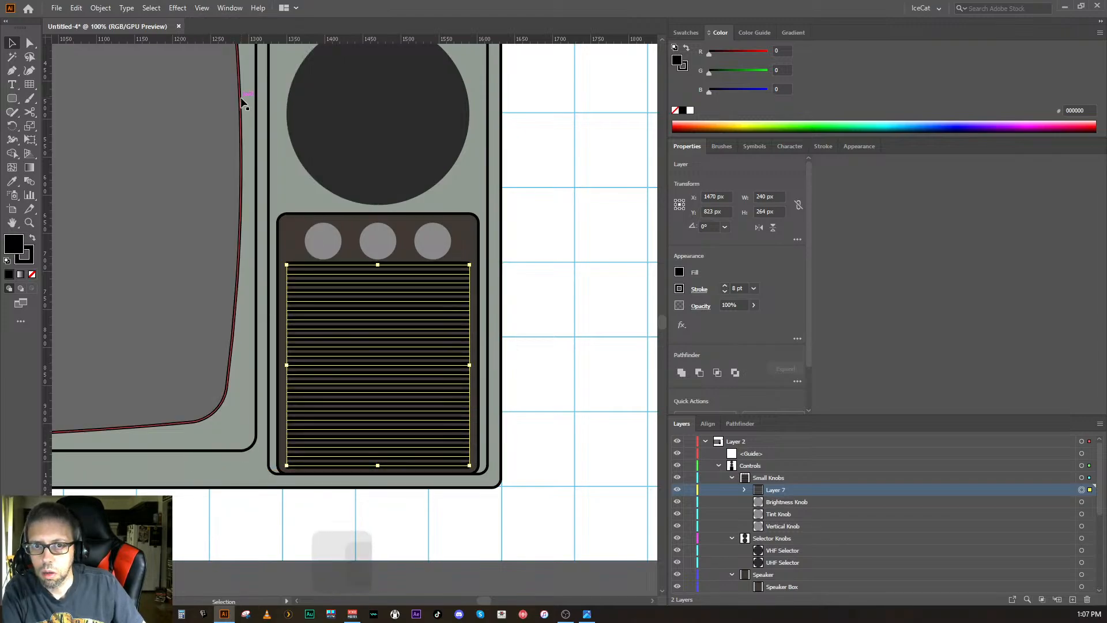
key("Down")
key("Down")
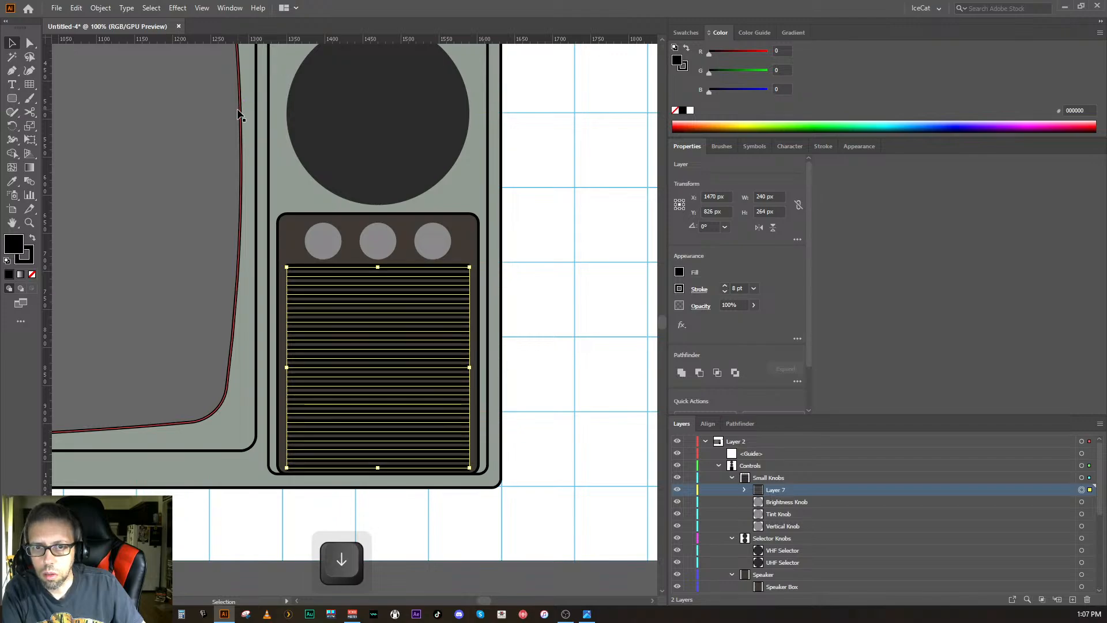
key("Down")
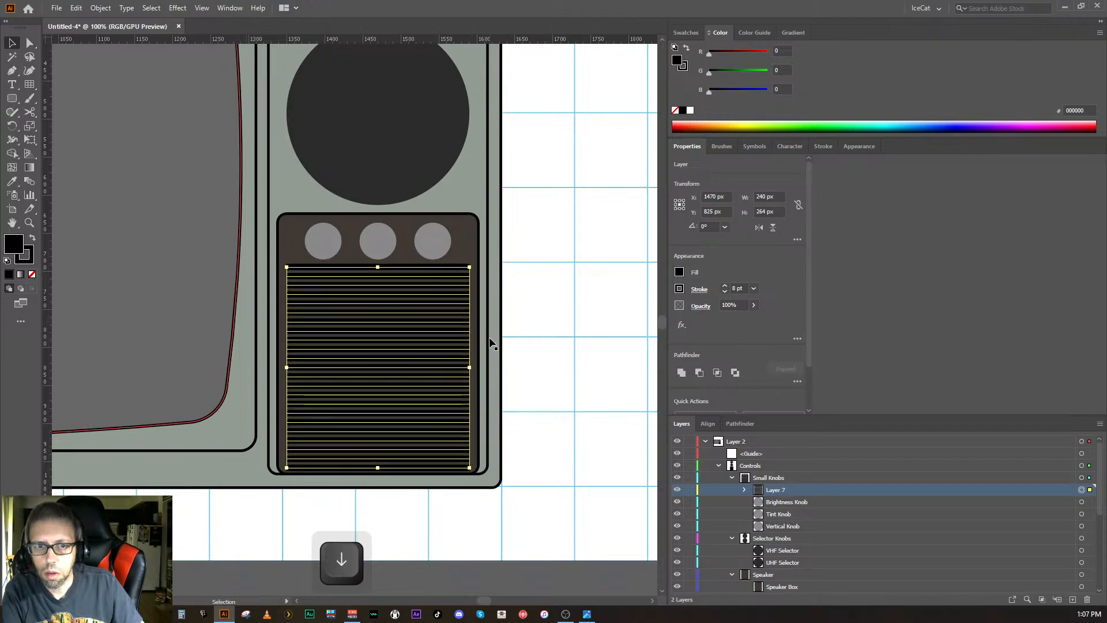
left_click(569, 412)
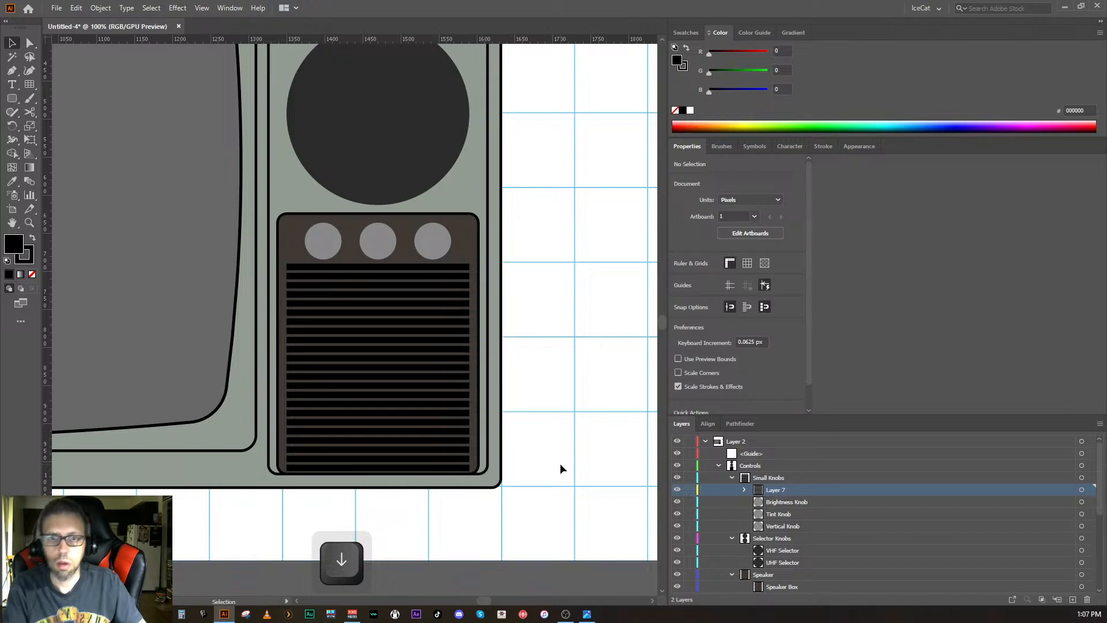
- Remove the fill from all the grille lines in the new sublayer, keeping only their stroke, and clear the selection
key("ctrl+minus")
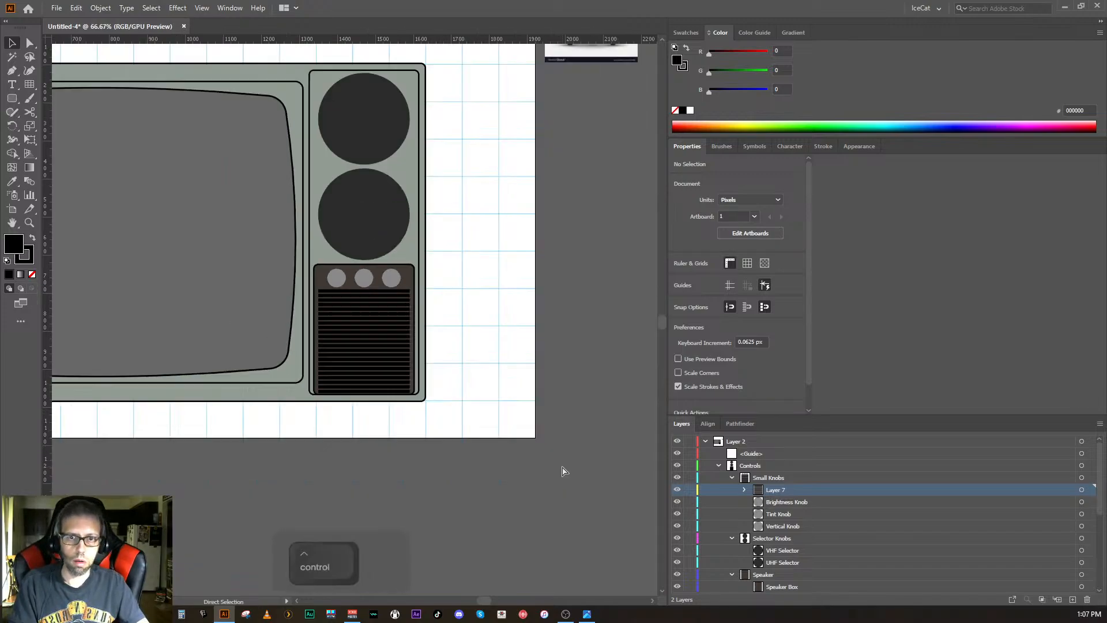
key("ctrl+minus")
key("ctrl+plus")
key("space")
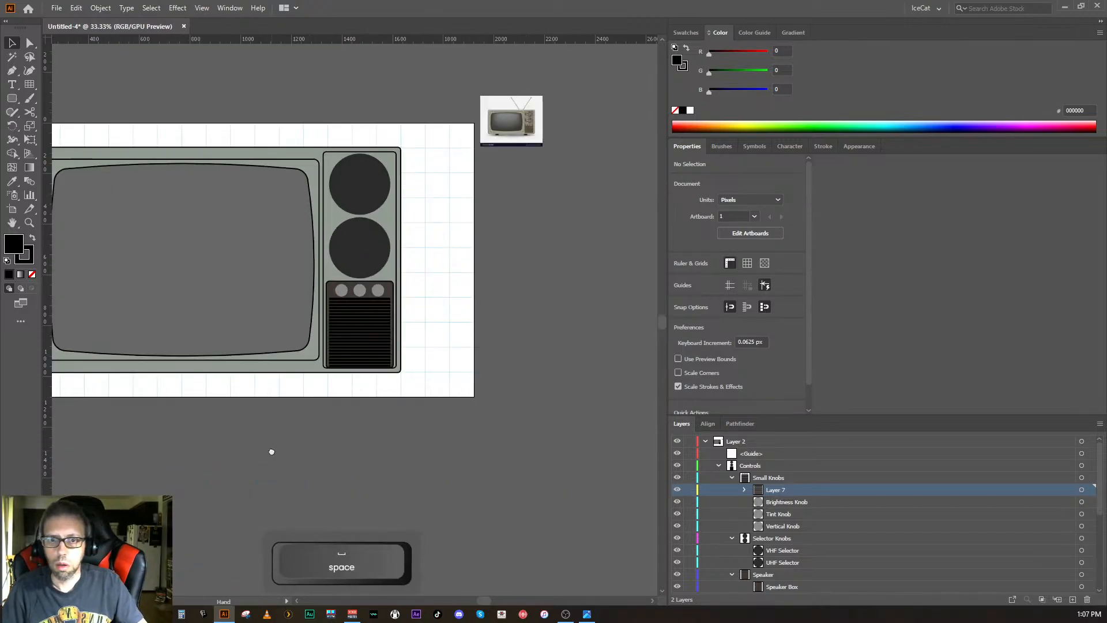
left_click_drag(271, 451, 381, 457)
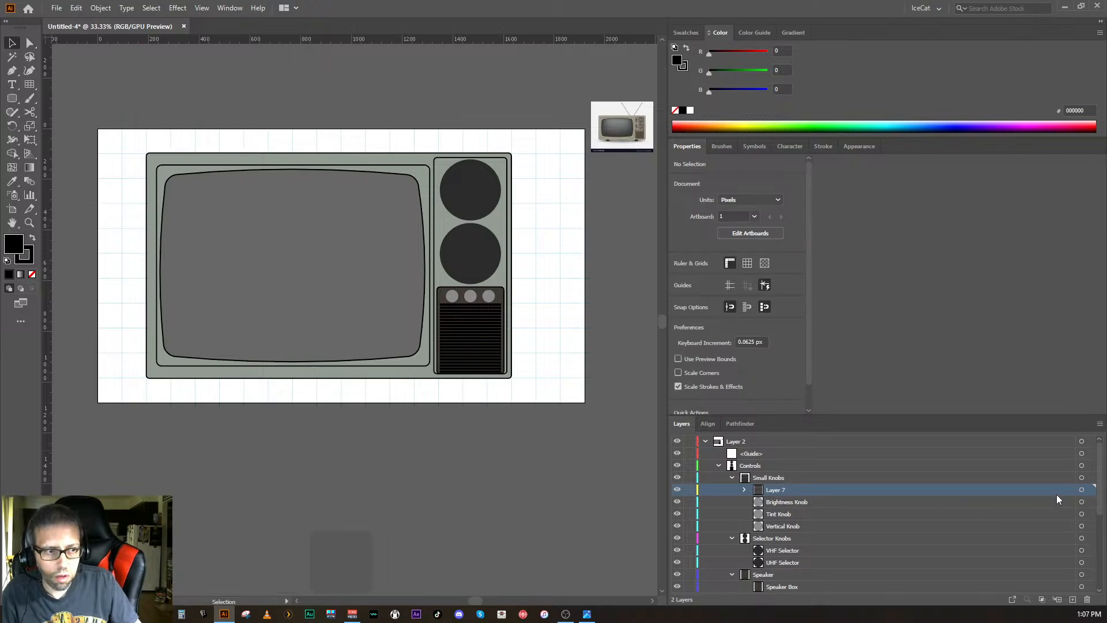
left_click(1081, 490)
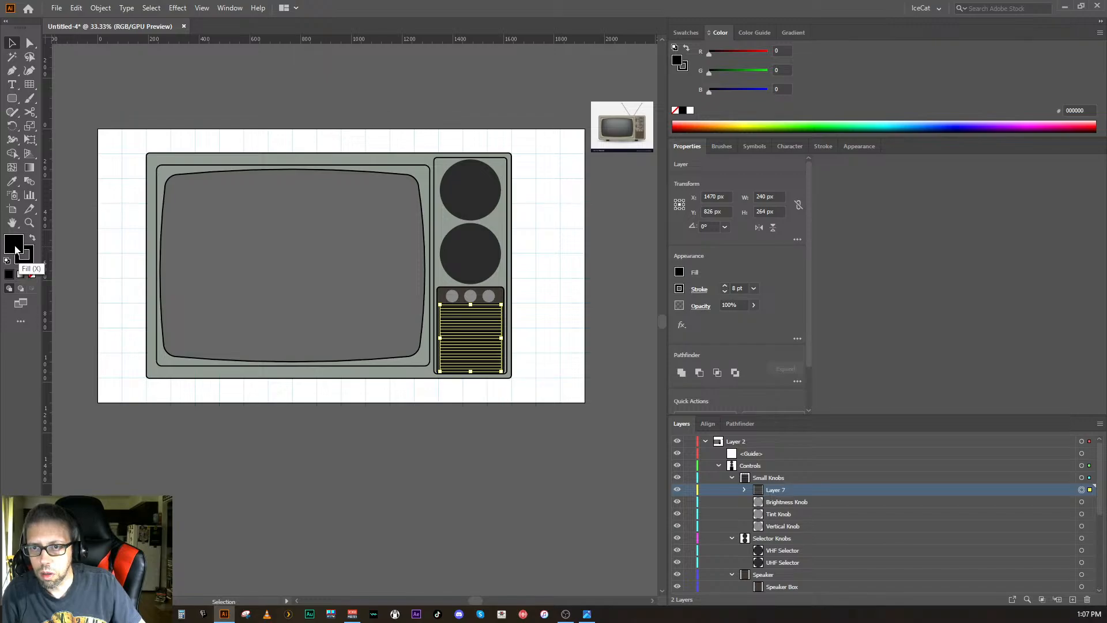
left_click(32, 275)
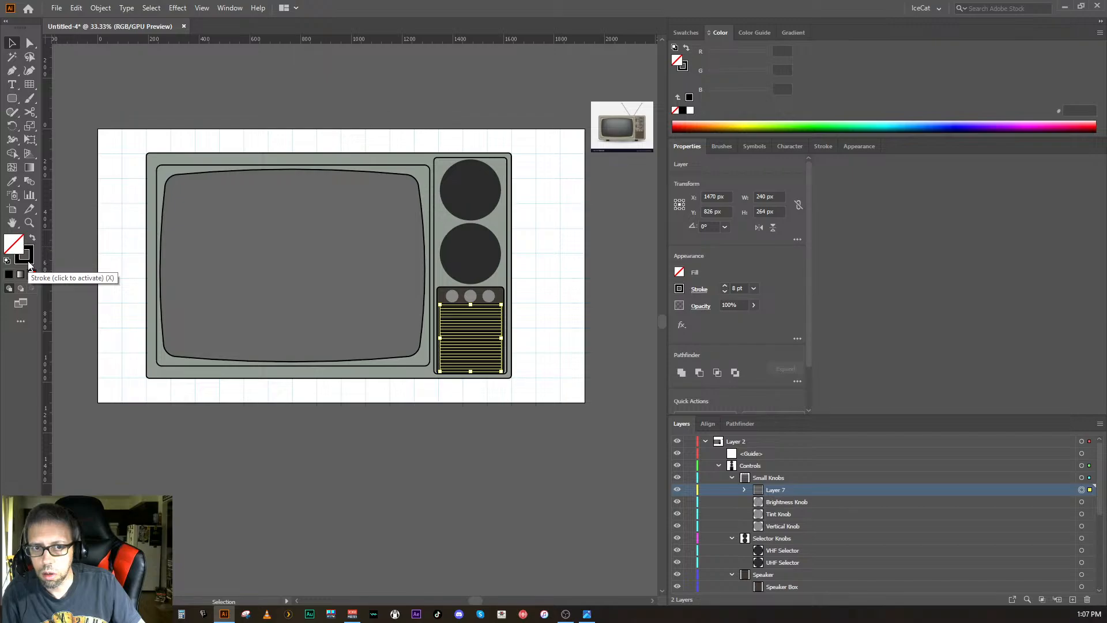
left_click(453, 449)
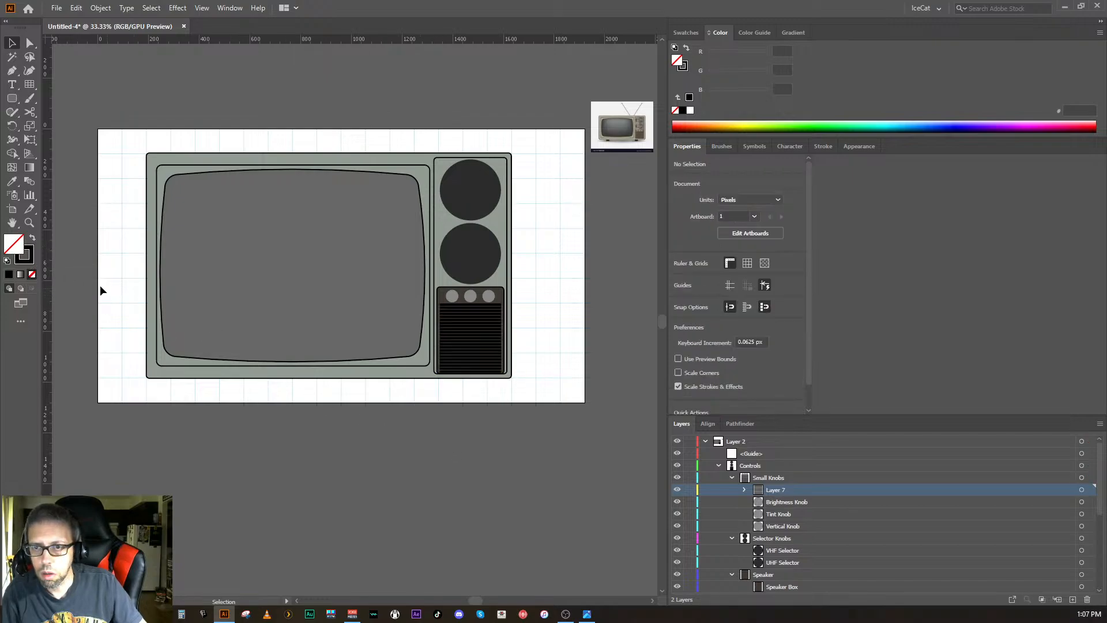
- Try a dark grey stroke of 303030 on all the grille lines and undo the colour change
left_click(1081, 490)
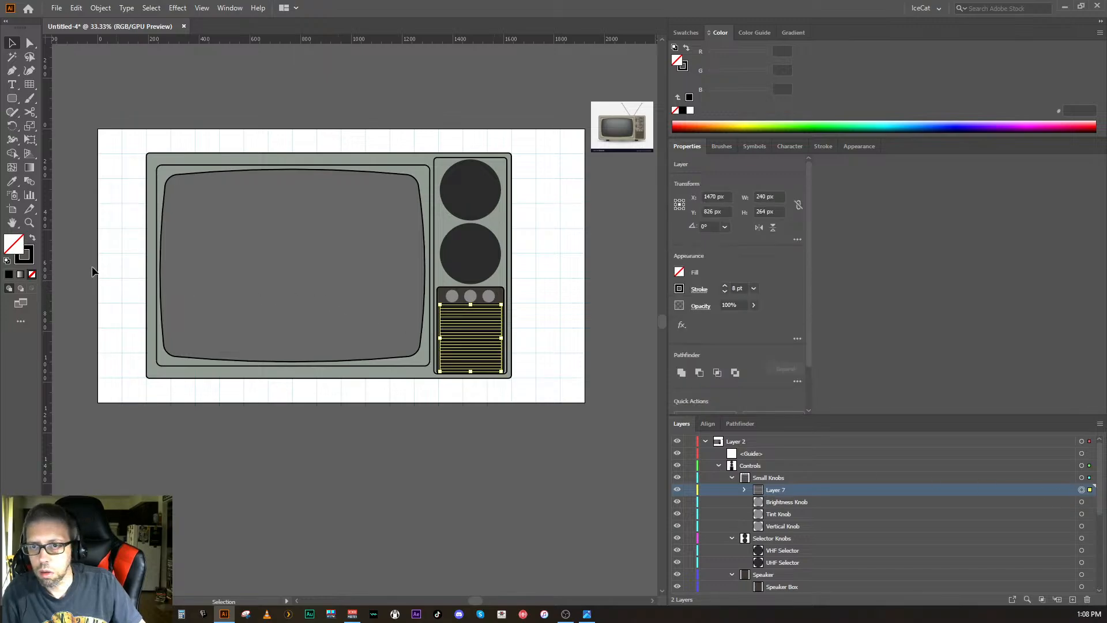
double_click(28, 260)
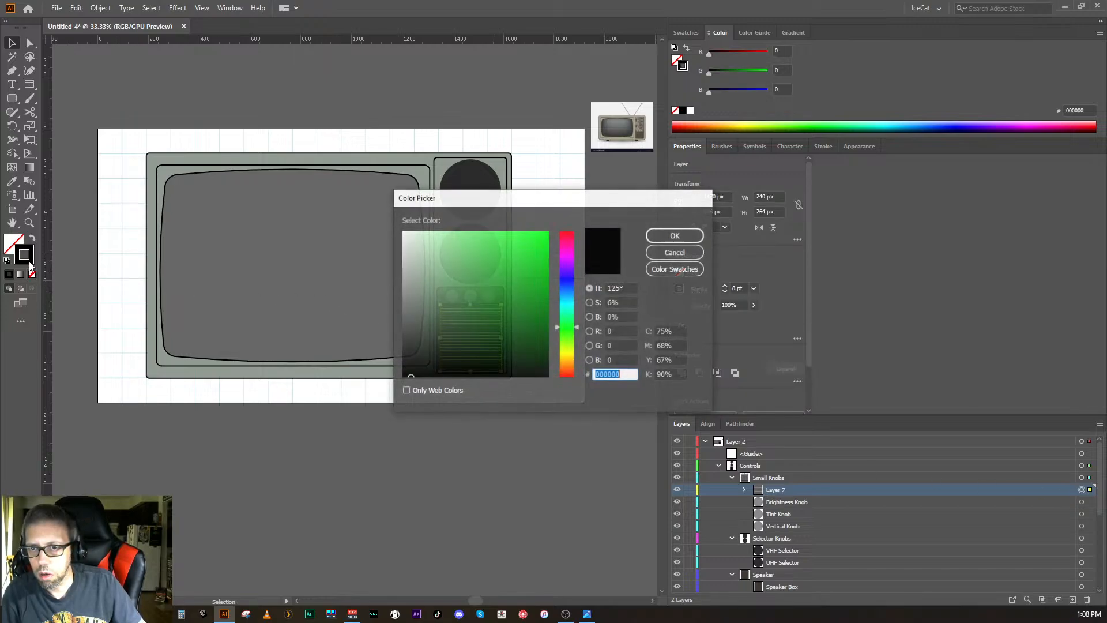
left_click(403, 345)
left_click_drag(402, 345, 399, 350)
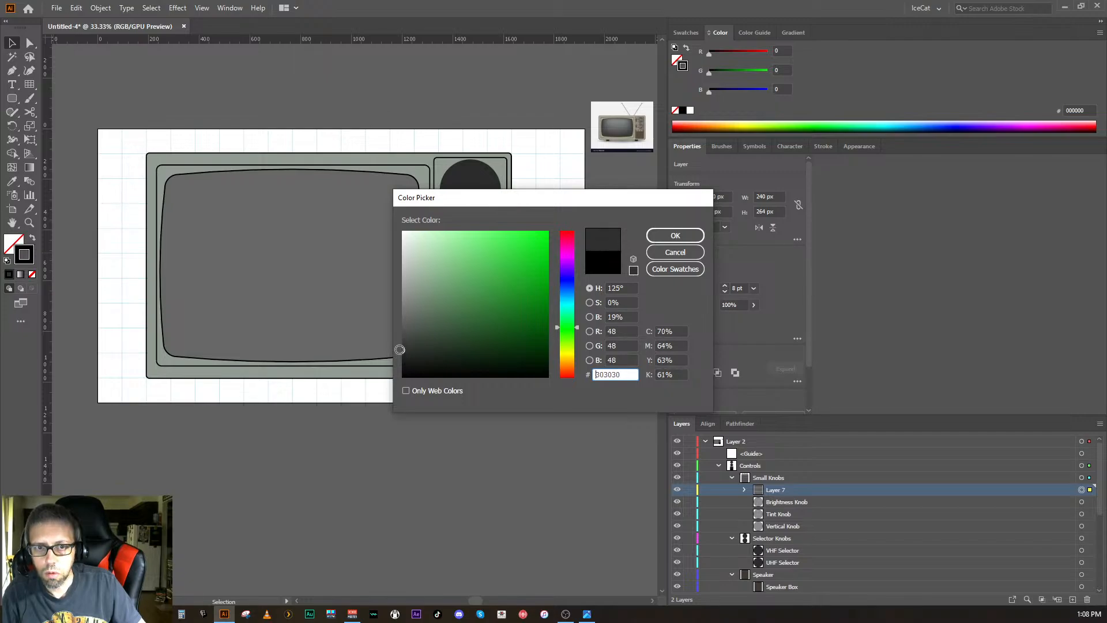
left_click(666, 237)
left_click(604, 428, "ctrl")
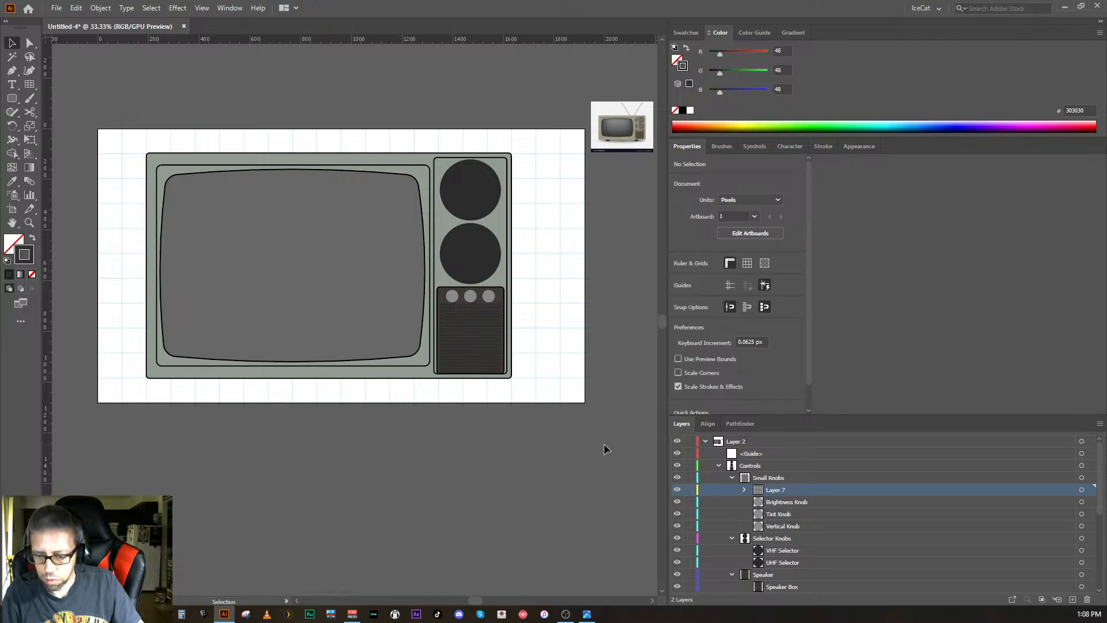
key("ctrl+z")
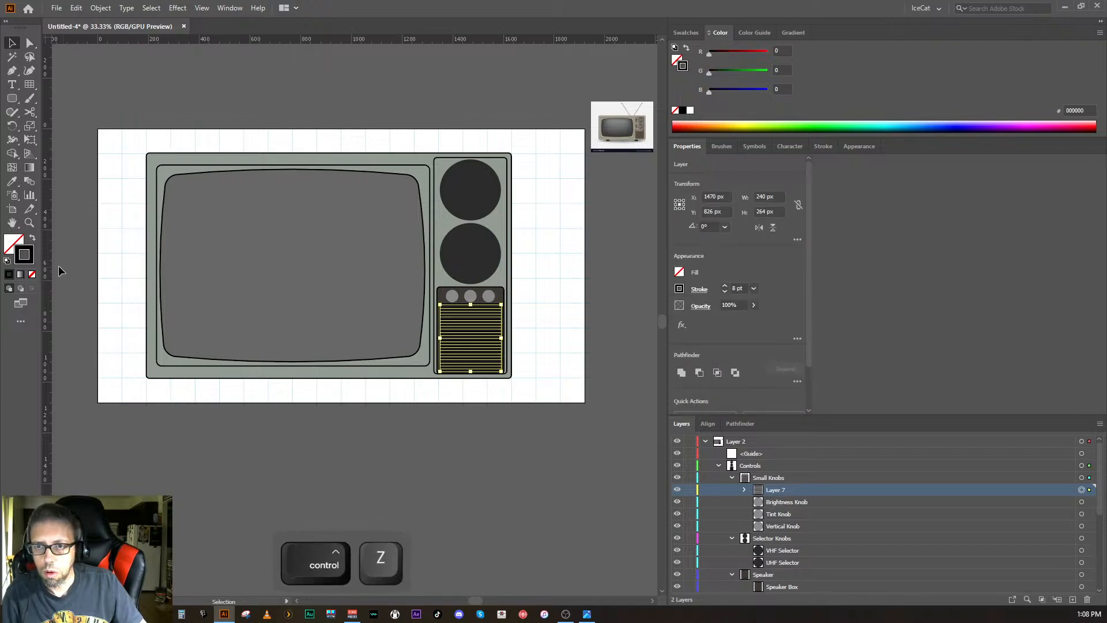
- Set the stroke colour of all the grille lines to dark grey 272827 and clear the selection
double_click(27, 261)
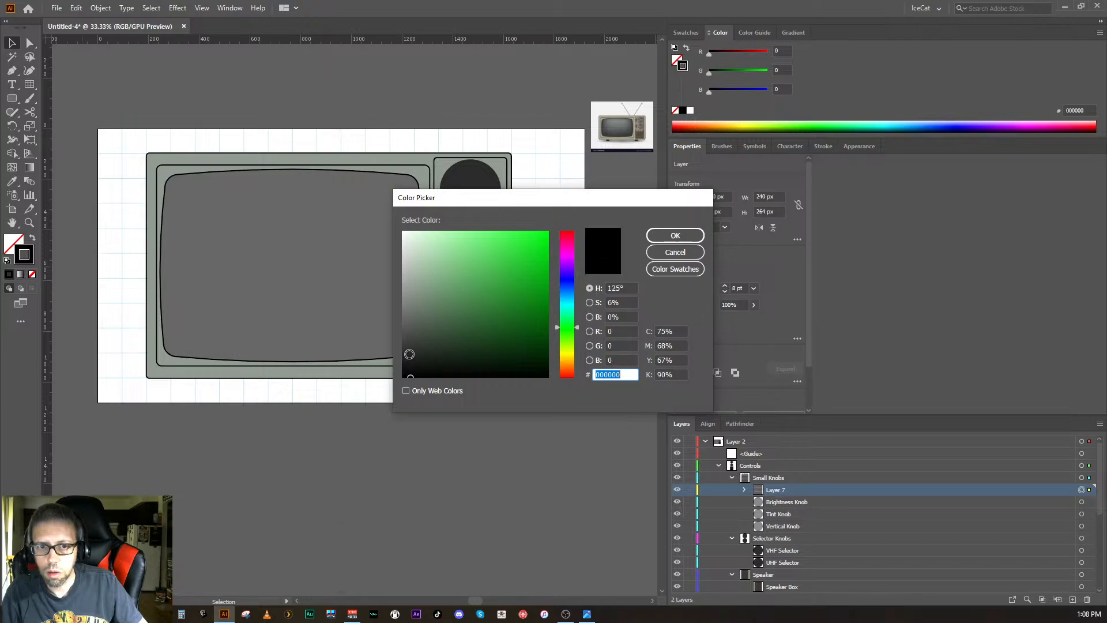
left_click(405, 353)
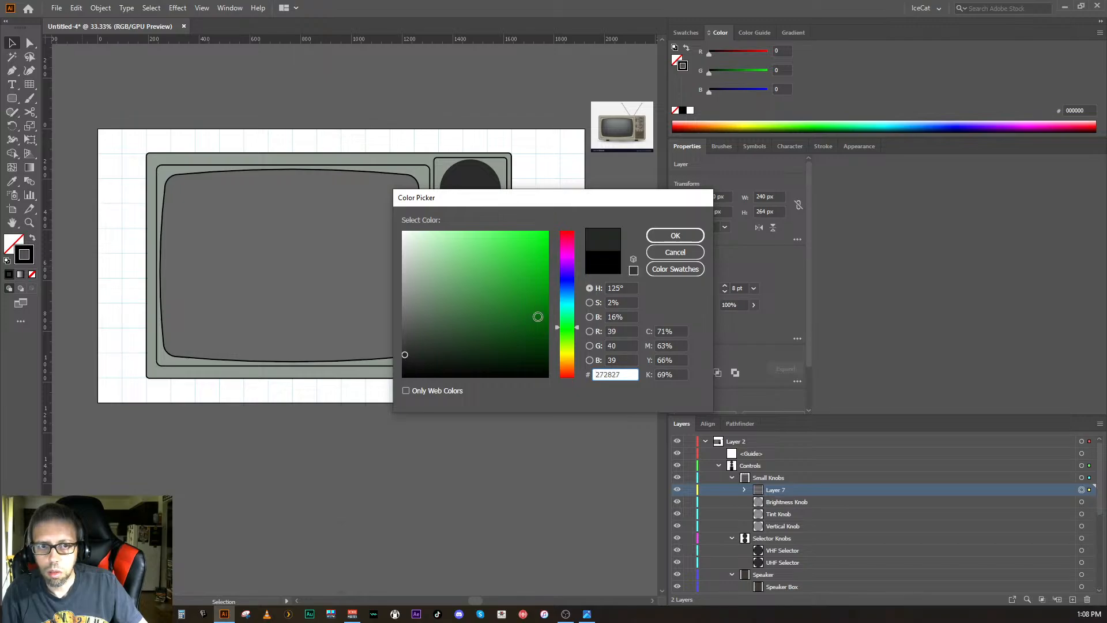
left_click(655, 238)
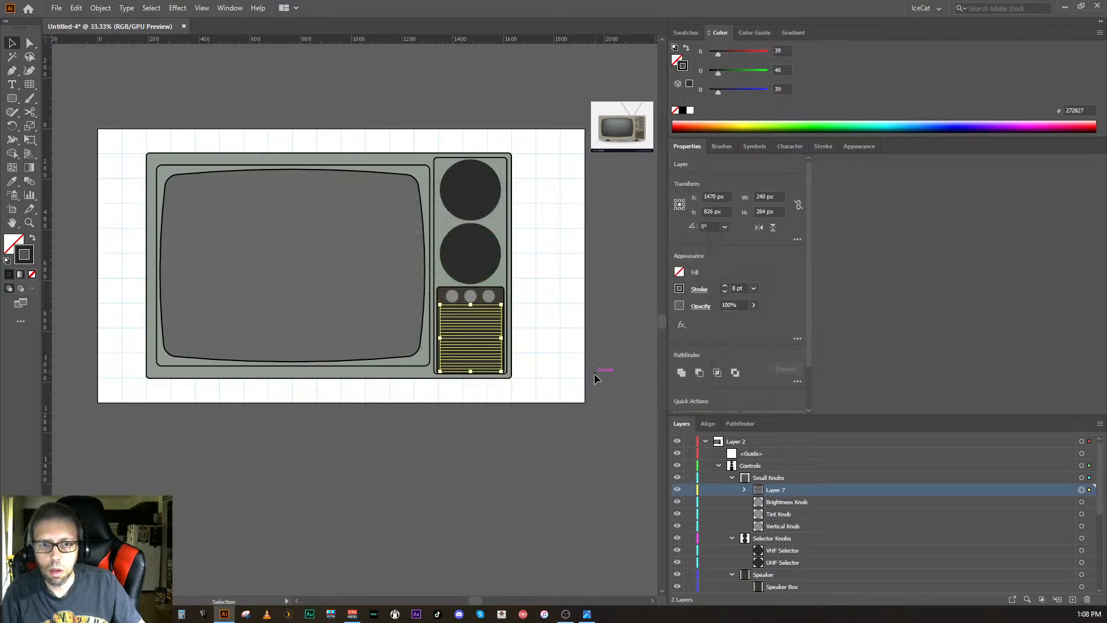
left_click(607, 399, "ctrl")
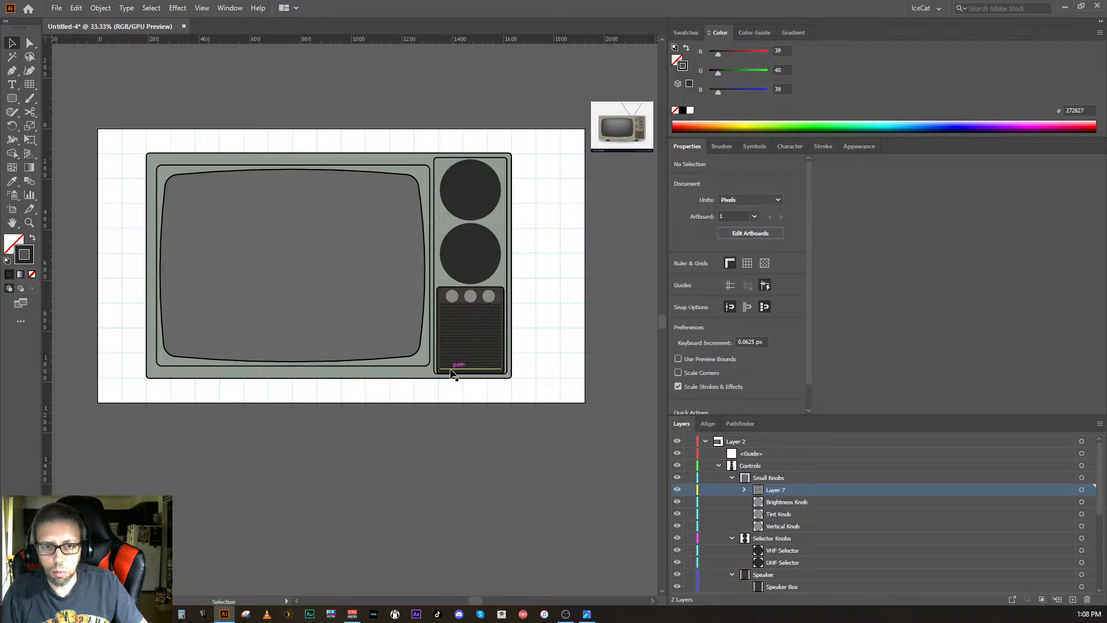
- Delete the lowest line of the speaker grille
key("ctrl+equal")
key("ctrl+equal")
key("ctrl+equal")
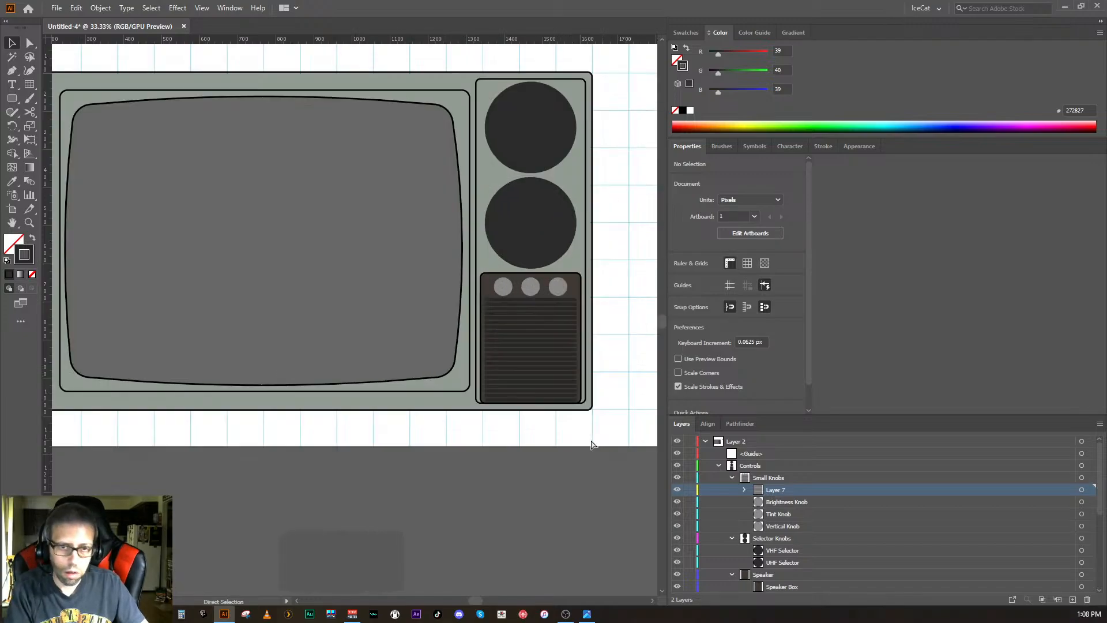
left_click_drag(595, 425, 291, 398)
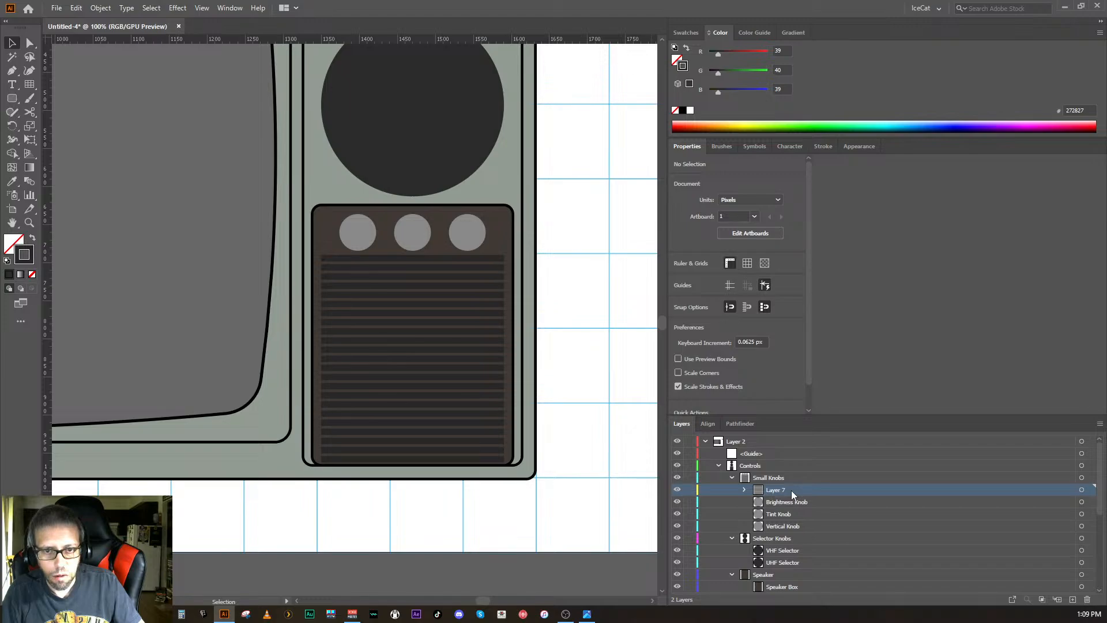
left_click(408, 461)
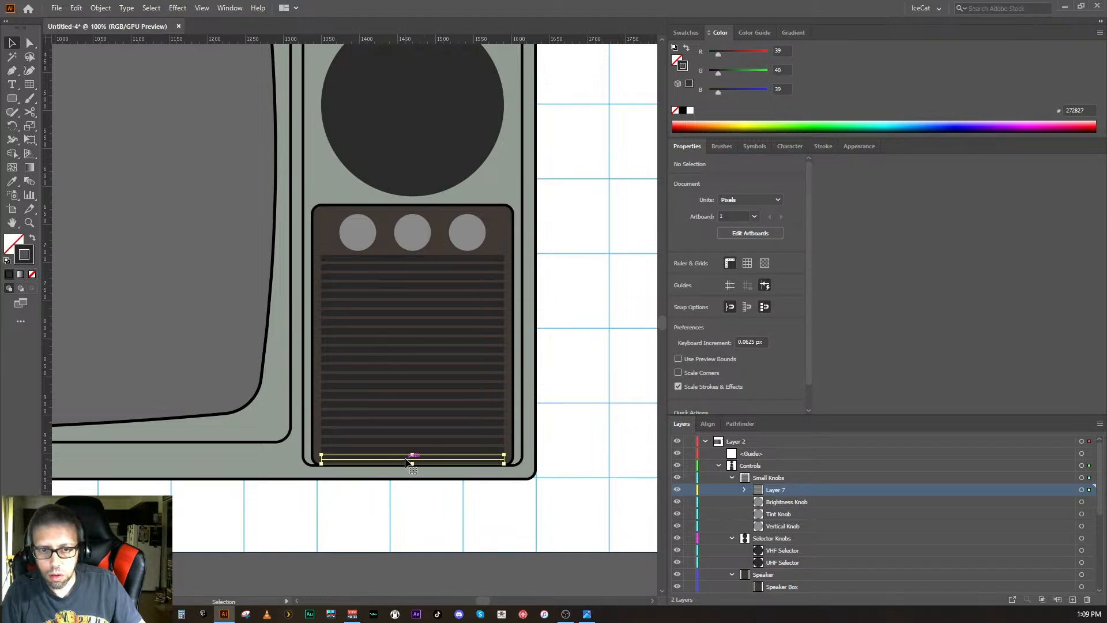
key("Delete")
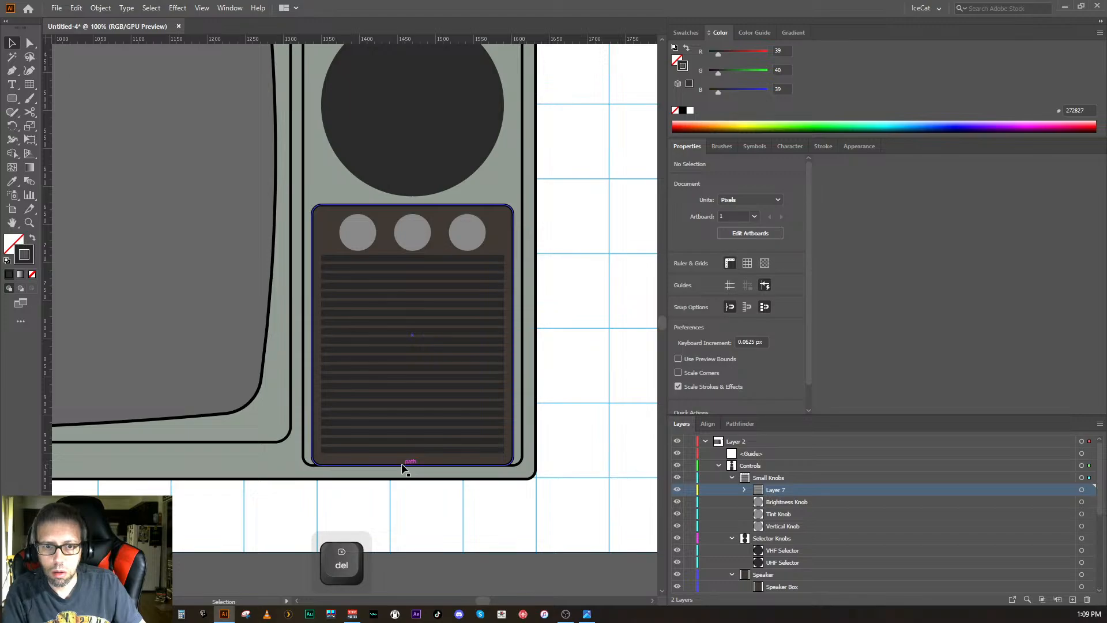
- Shrink the speaker box from its lower edge to about 257.4 by 327.5 px and clear the selection
left_click(334, 464)
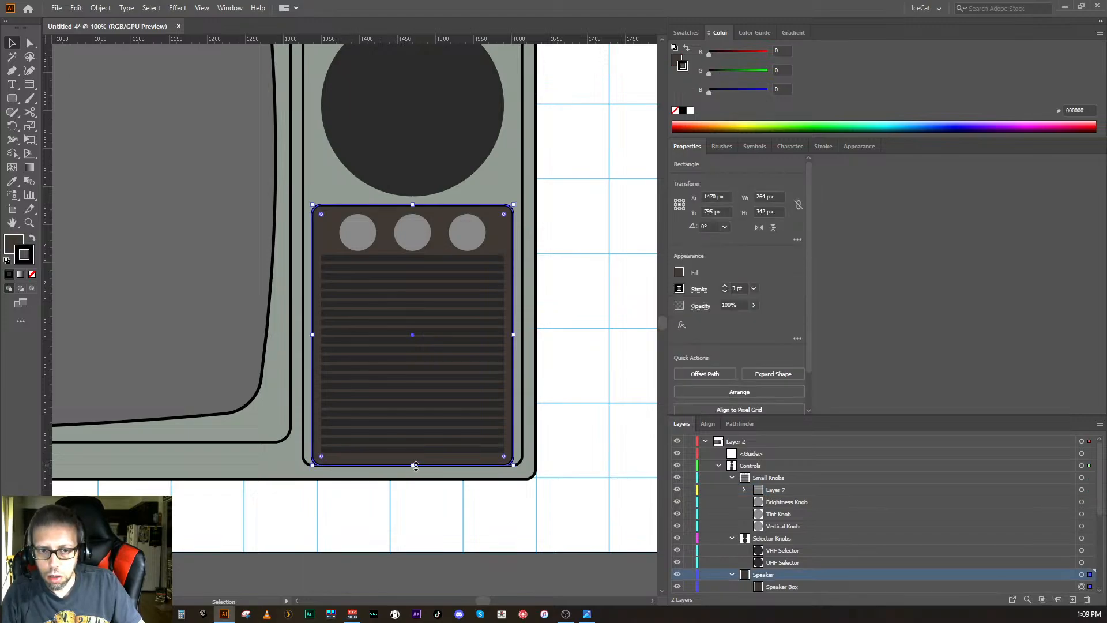
left_click_drag(416, 465, 416, 460)
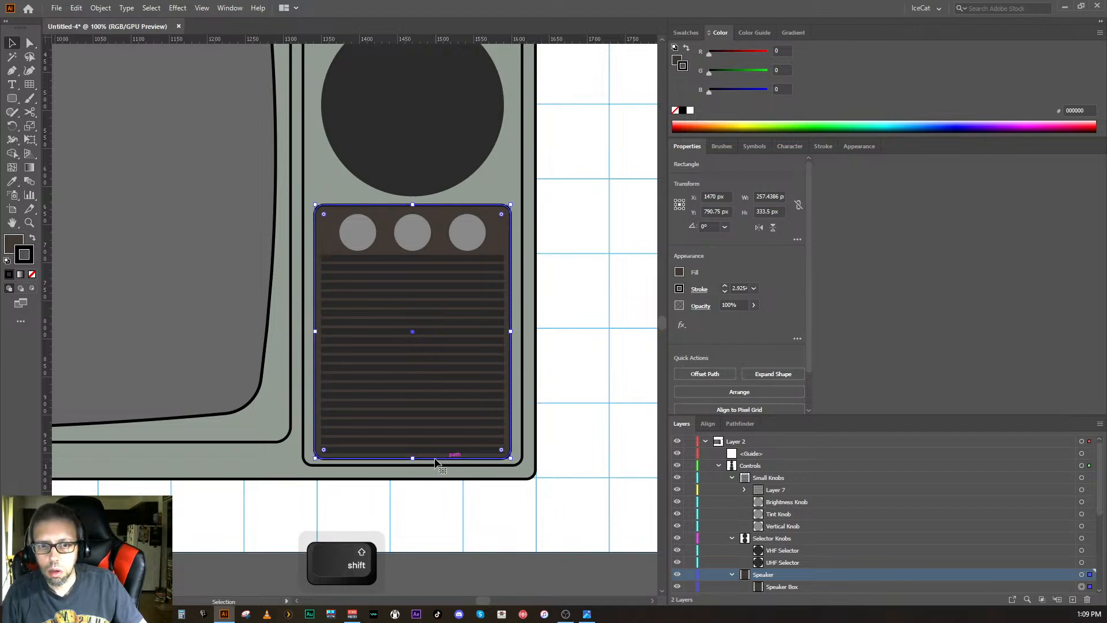
left_click_drag(413, 460, 411, 455)
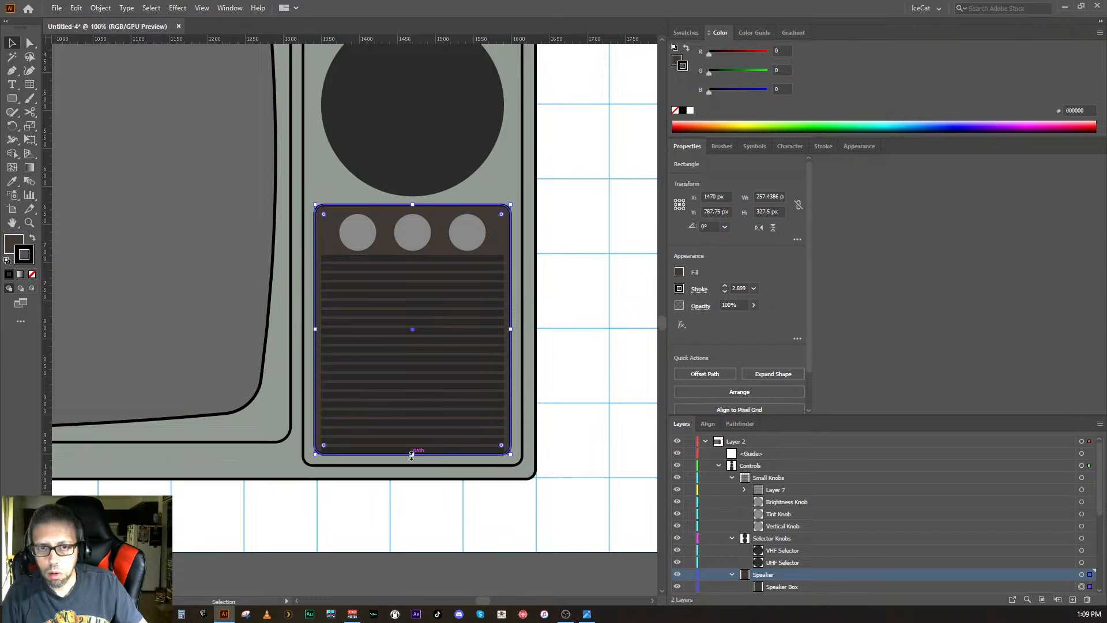
left_click(595, 479)
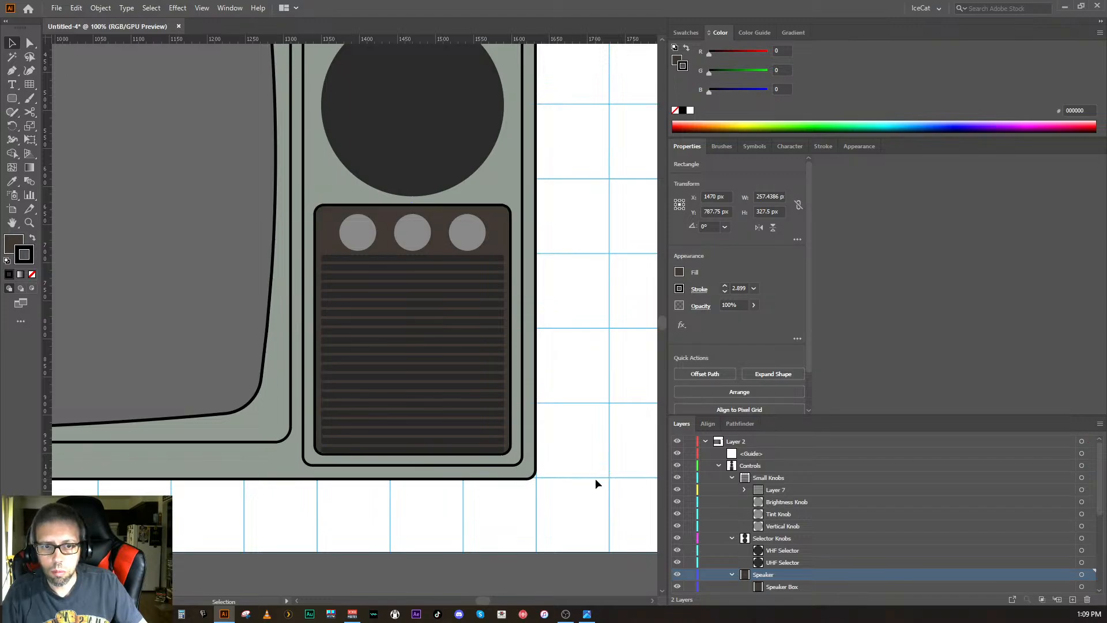
- Select all the grille lines in Layer 7 and nudge them up to Y 818 px
left_click(479, 451)
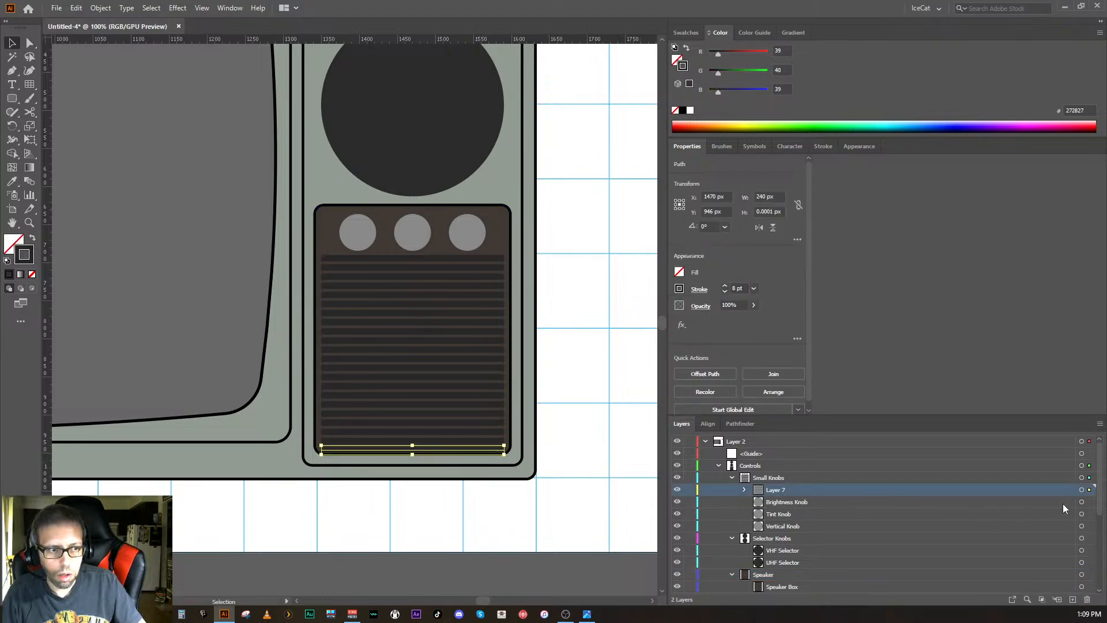
left_click(1082, 490)
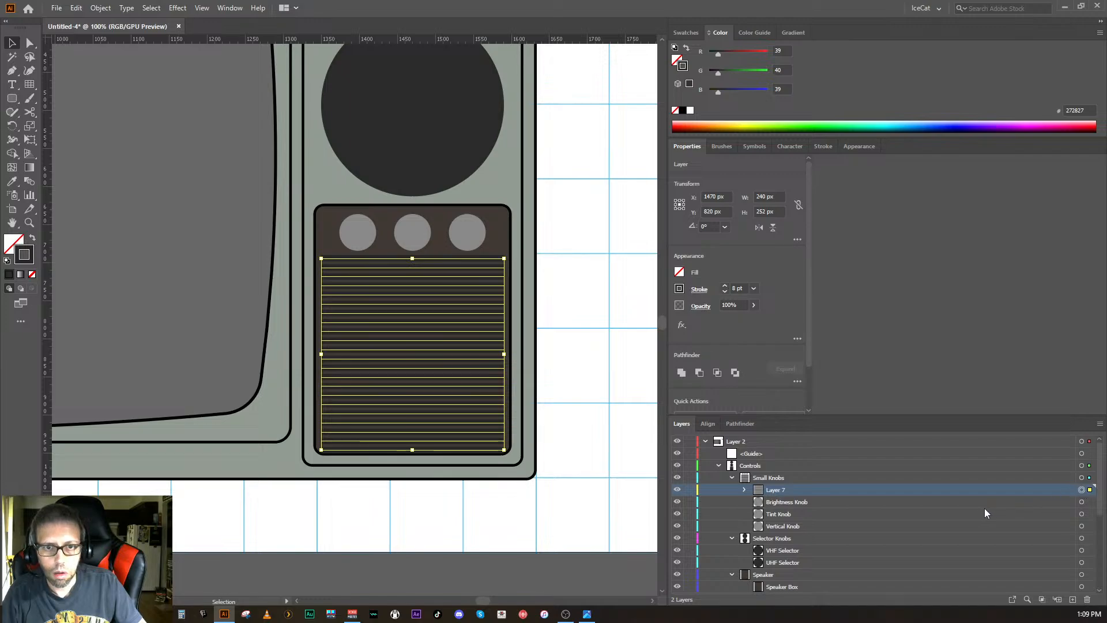
key("Up")
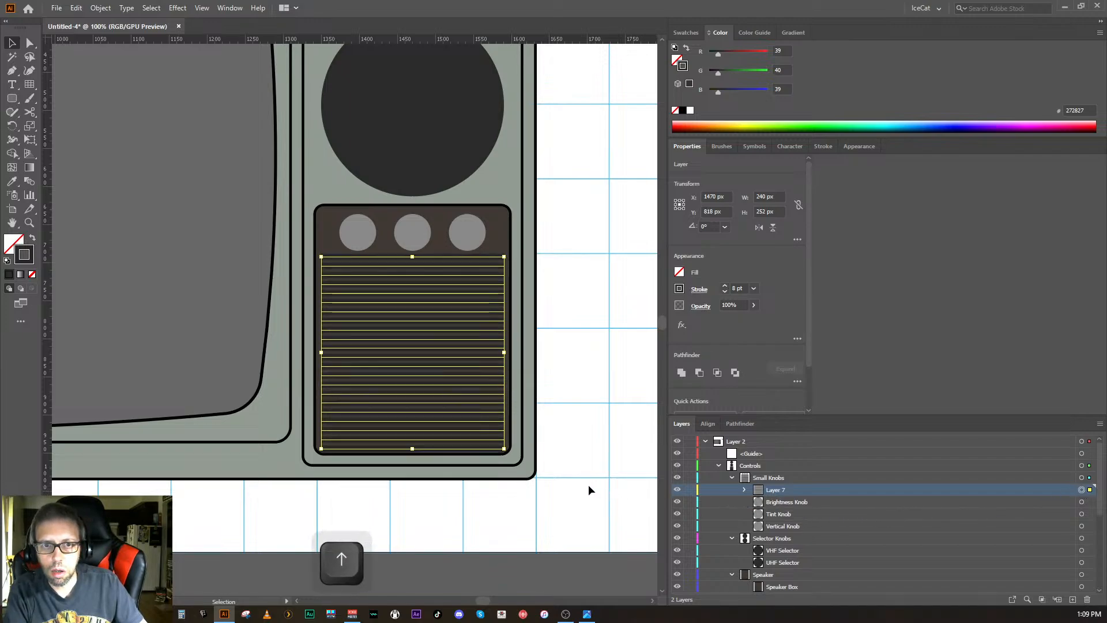
- Select the Brightness, Tint and Vertical knobs together and nudge them up to Y 655 px
left_click(811, 502)
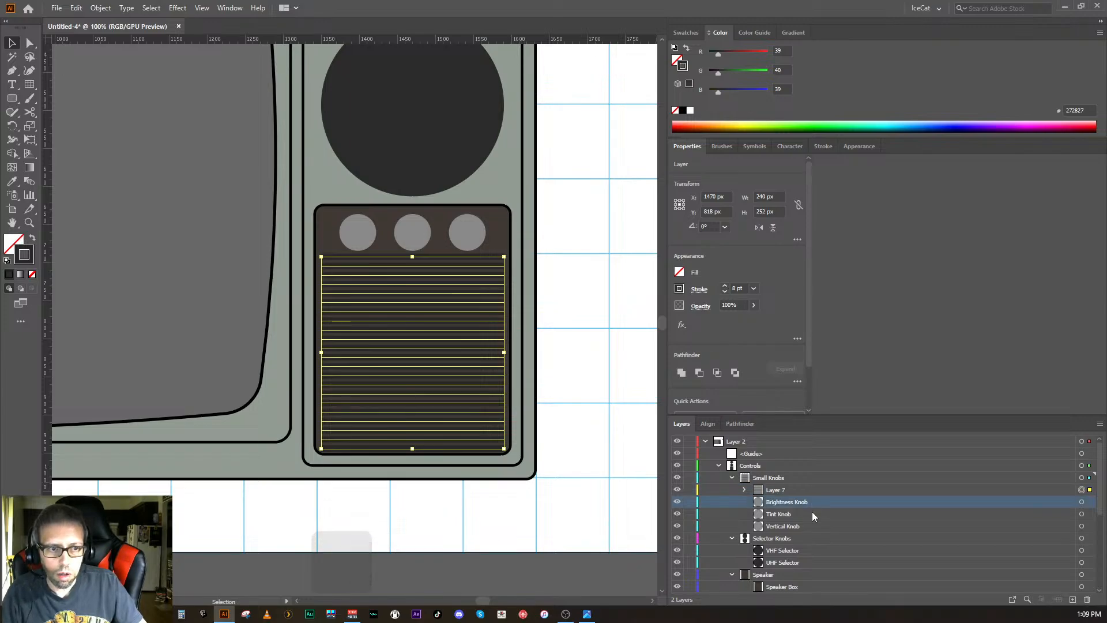
left_click(808, 525, "shift")
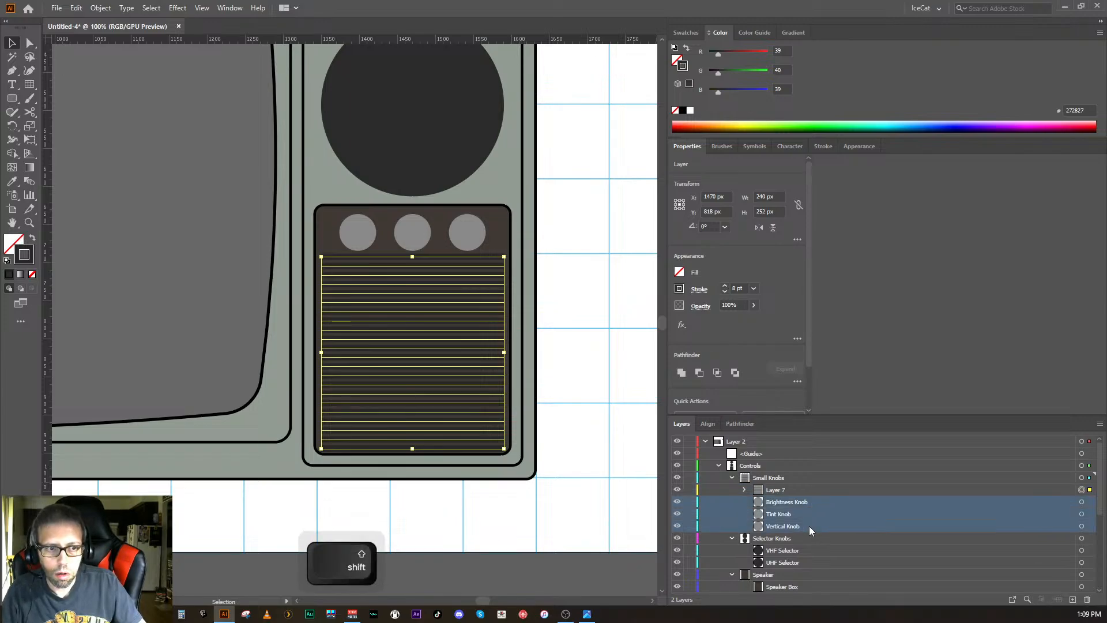
left_click(1082, 502)
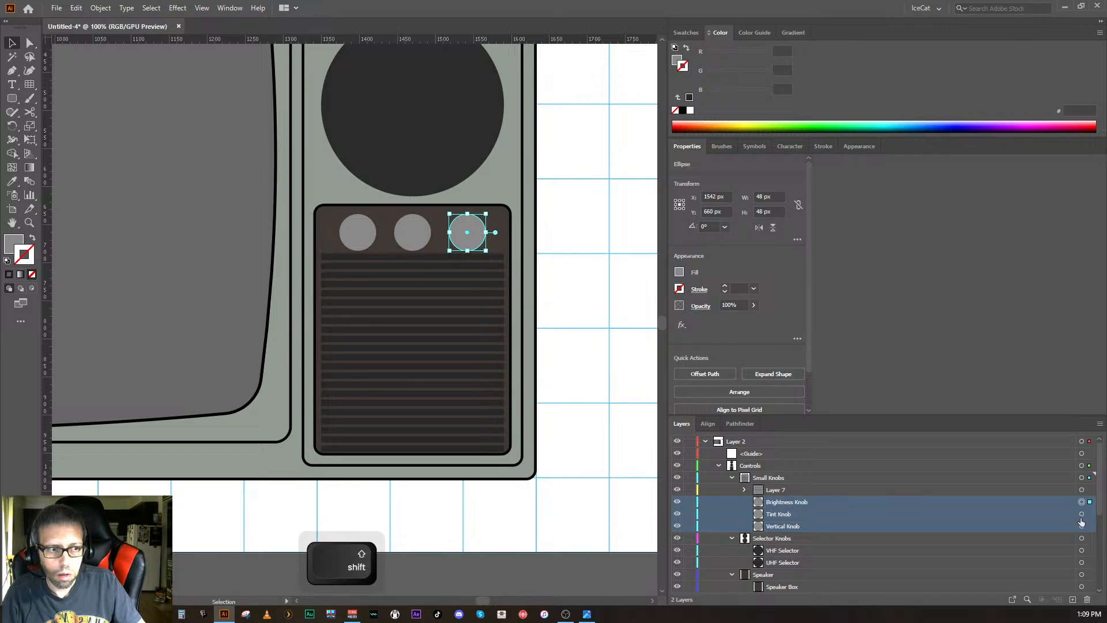
left_click(1082, 514, "shift")
left_click(1082, 526, "shift")
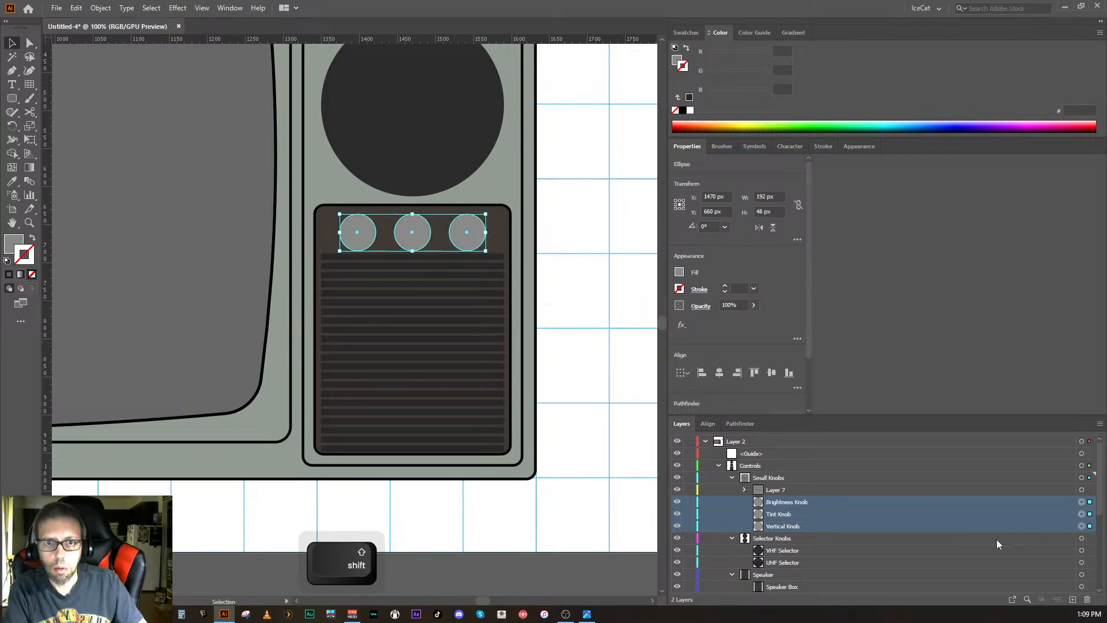
key("Up")
key("Up")
key("Up")
key("Up")
key("Up")
key("Up")
key("Down")
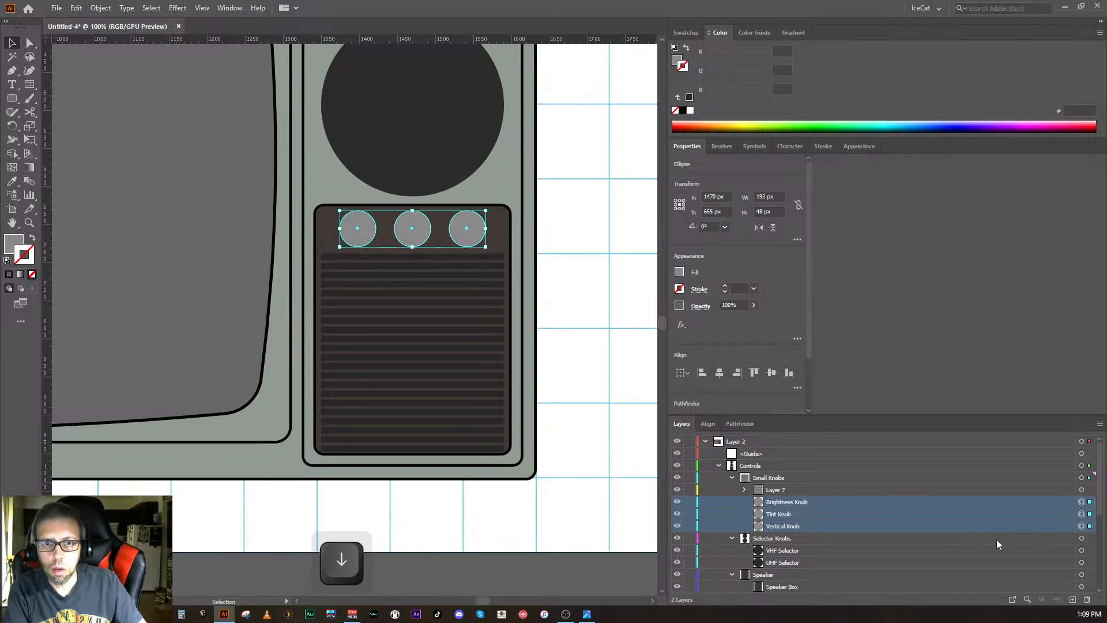
key("Down")
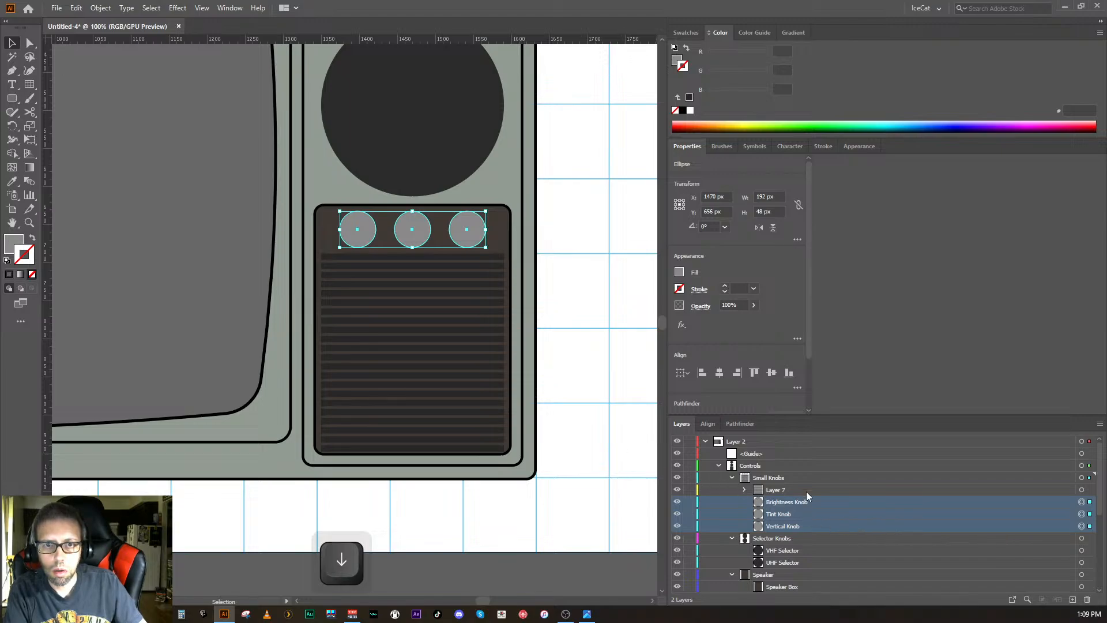
key("Up")
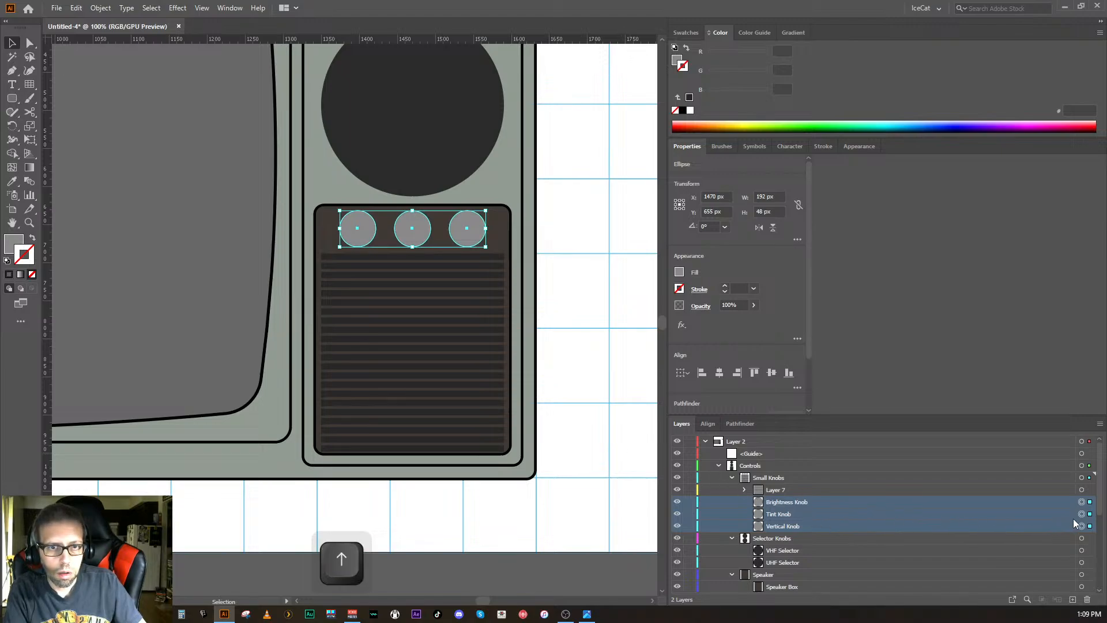
- Nudge all the grille lines further up towards the small knobs, to about Y 814 px, and clear the selection
left_click(1082, 490)
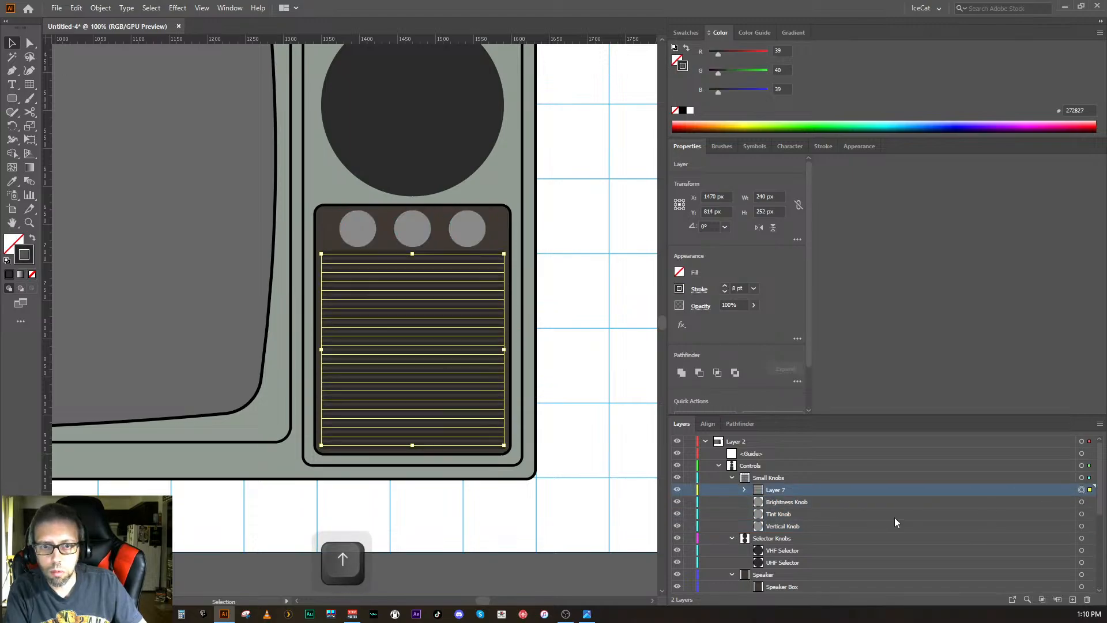
key("Down")
left_click(601, 503)
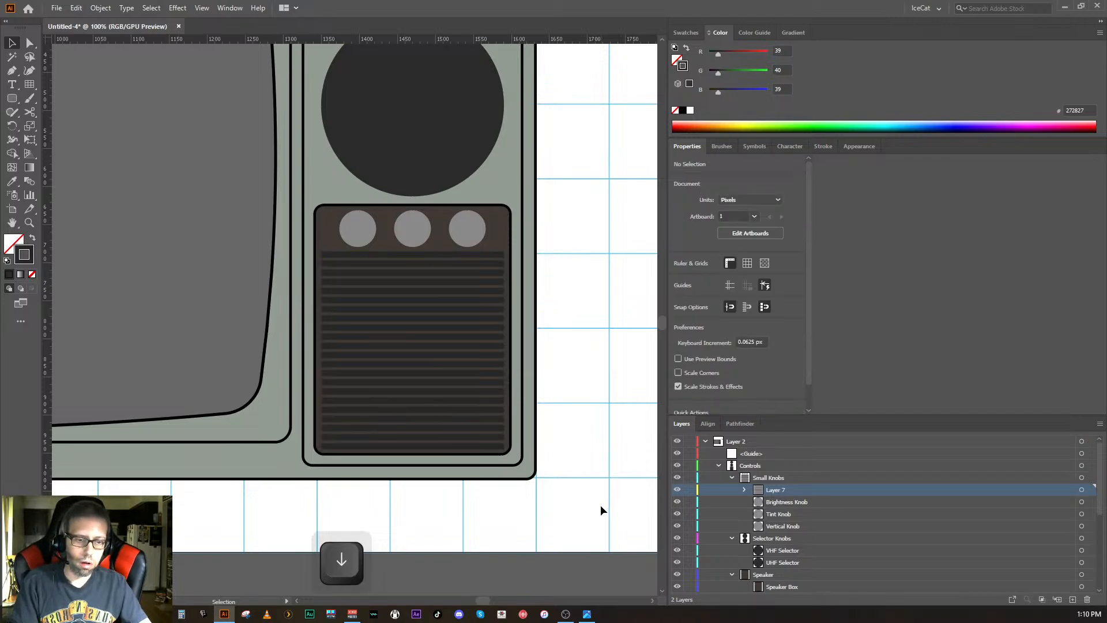
- Examine the whole television drawing and its selector knobs, and switch to the photo viewer to study the reference image 21179125.jpg
key("ctrl+minus")
key("ctrl+minus")
key("ctrl+minus")
key("ctrl+minus")
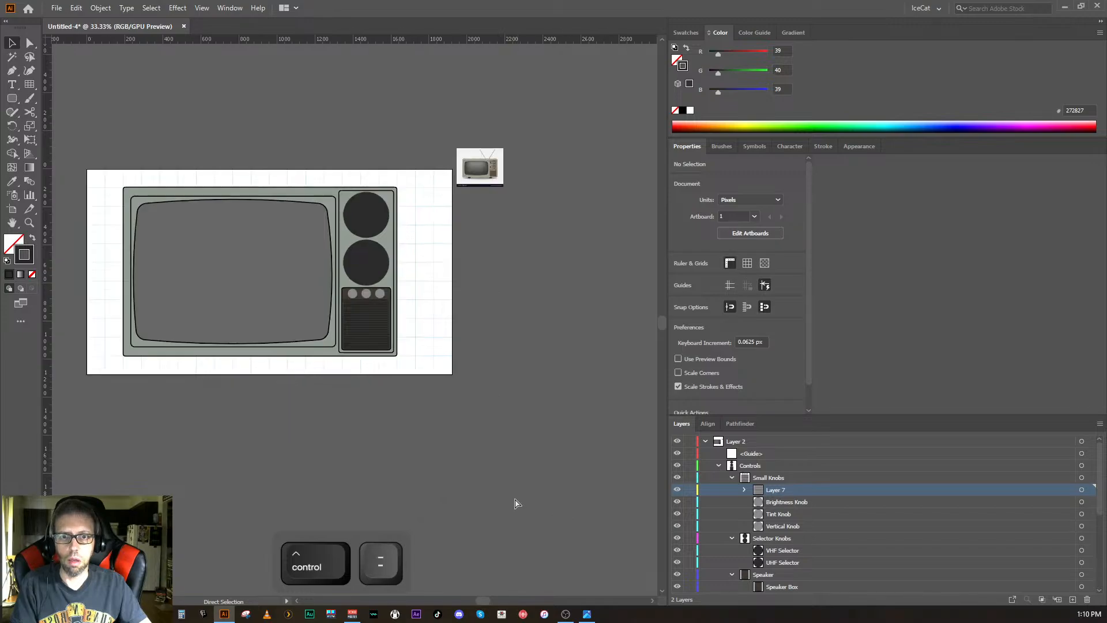
key("ctrl+equal")
key("space")
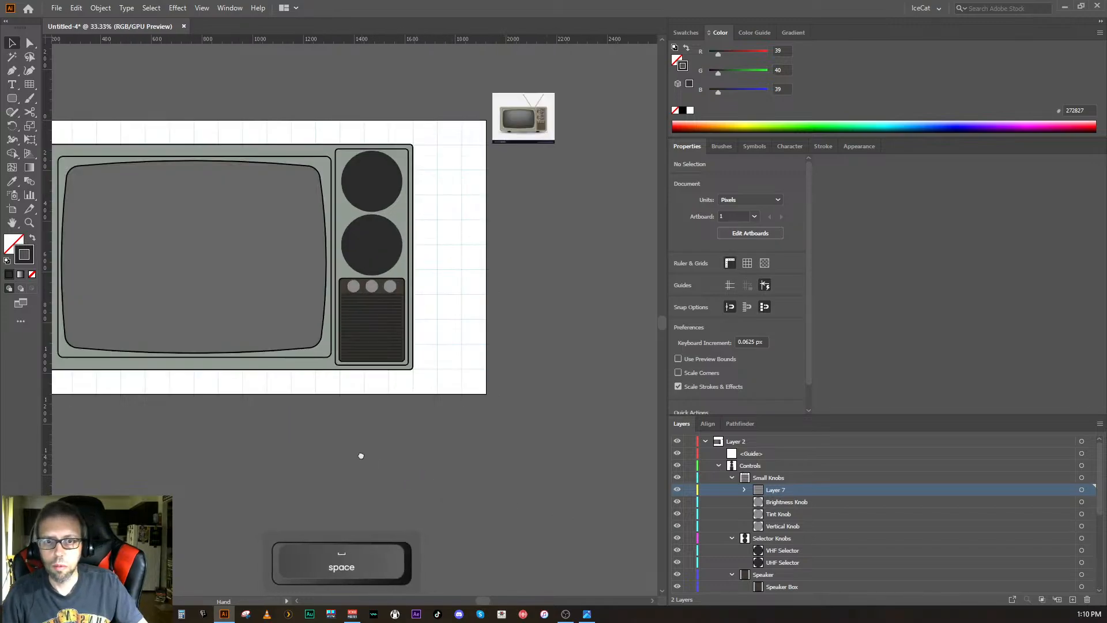
left_click_drag(414, 455, 479, 480)
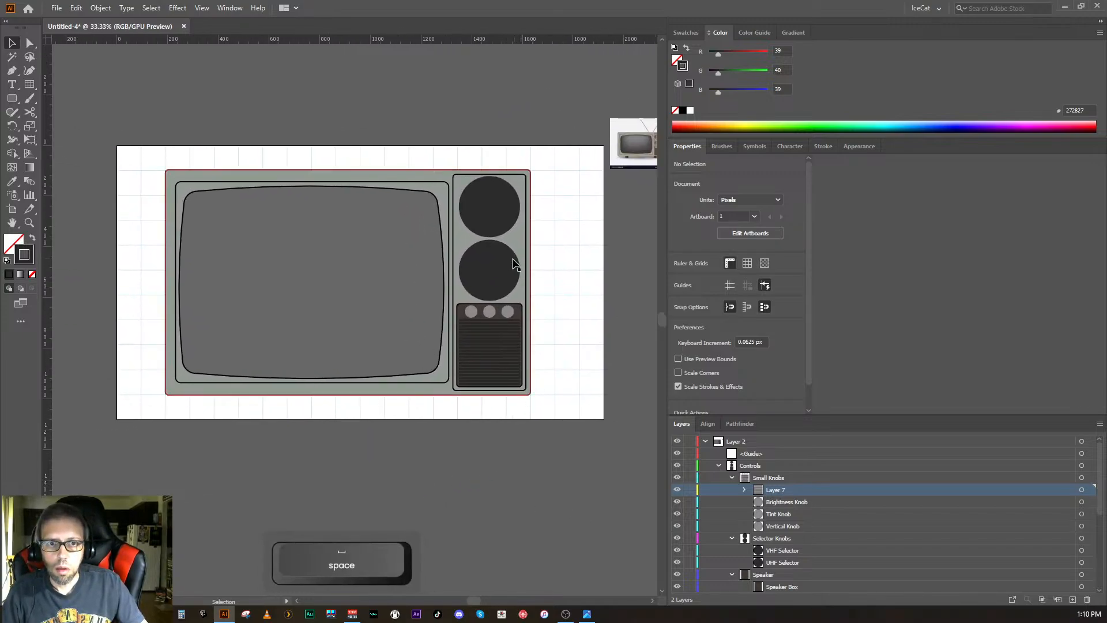
left_click(499, 277)
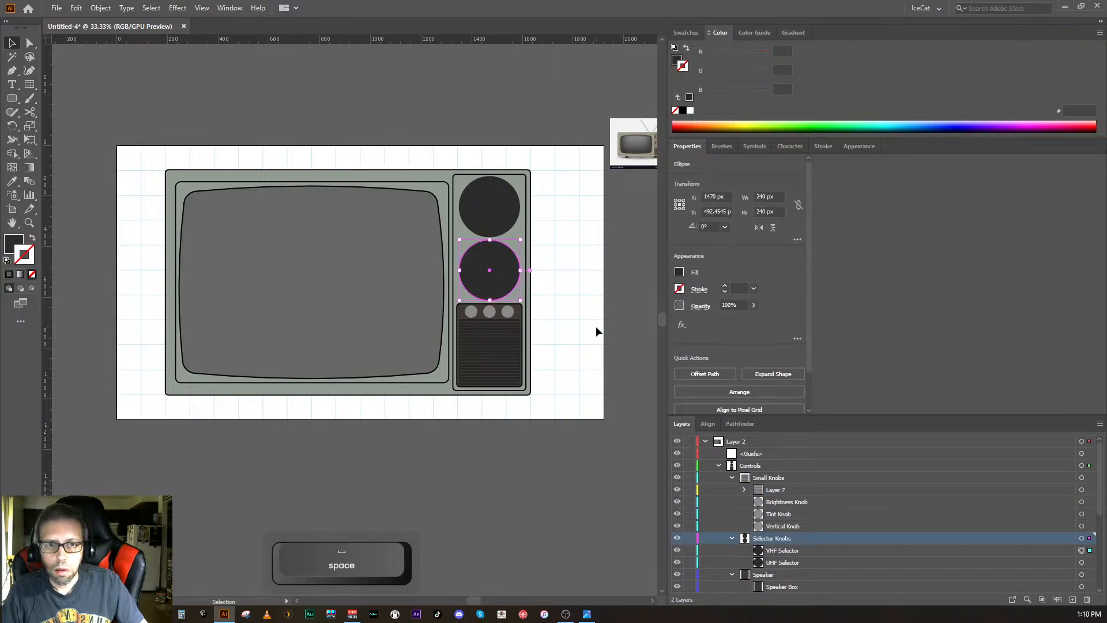
left_click(580, 471)
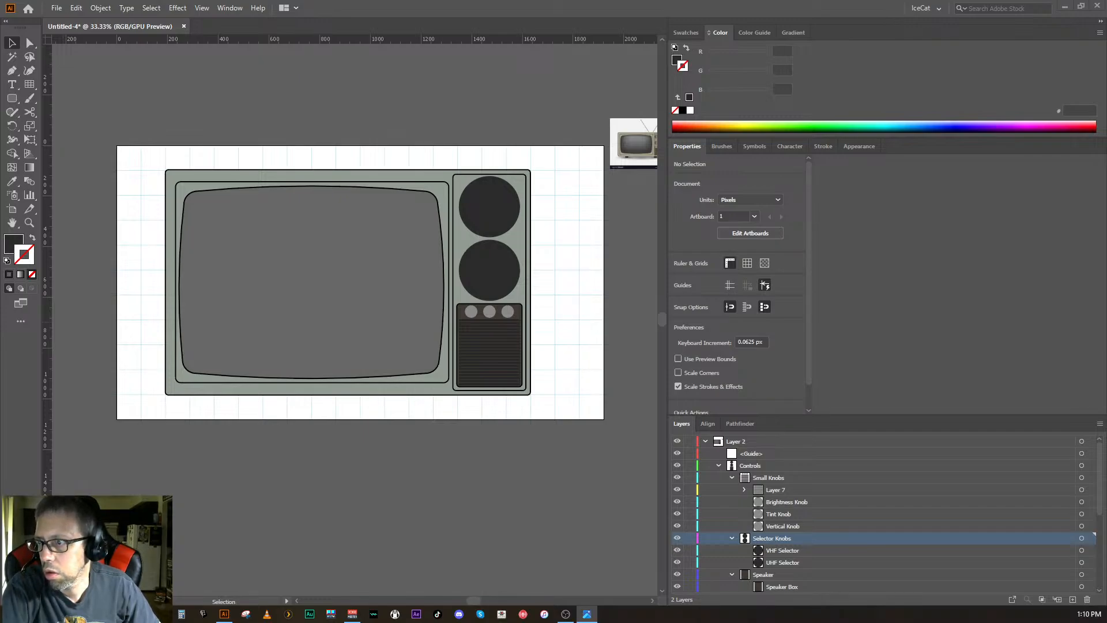
left_click_drag(227, 274, 302, 59)
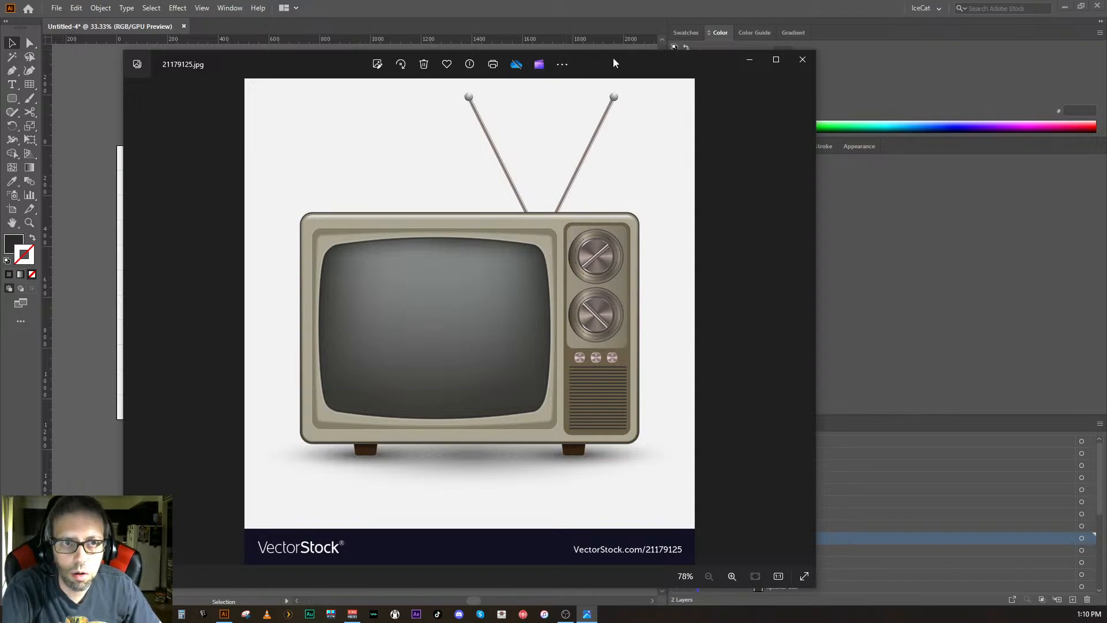
left_click_drag(613, 58, 616, 68)
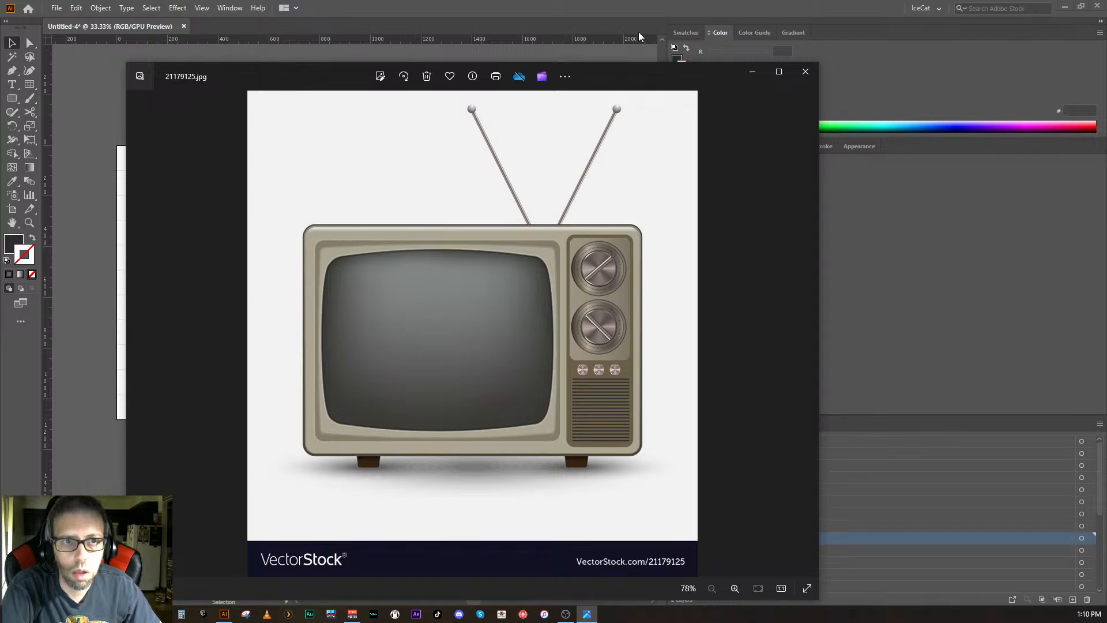
left_click_drag(668, 70, 0, 346)
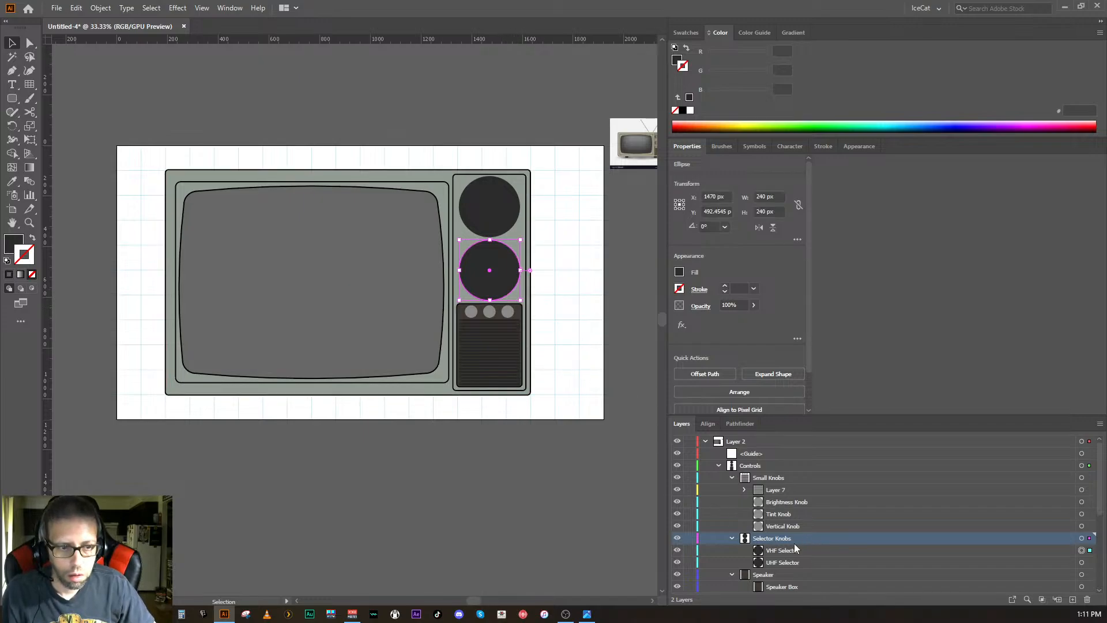
- Collapse the Selector Knobs and Speaker sublayers and lock only the Speaker sublayer
left_click(732, 538)
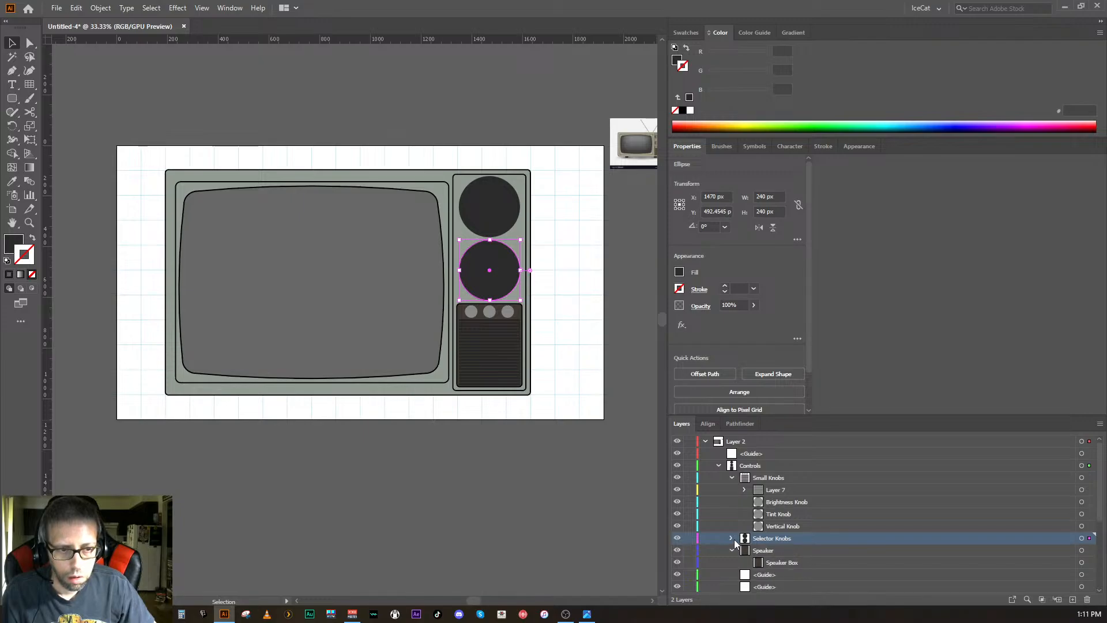
left_click(731, 550)
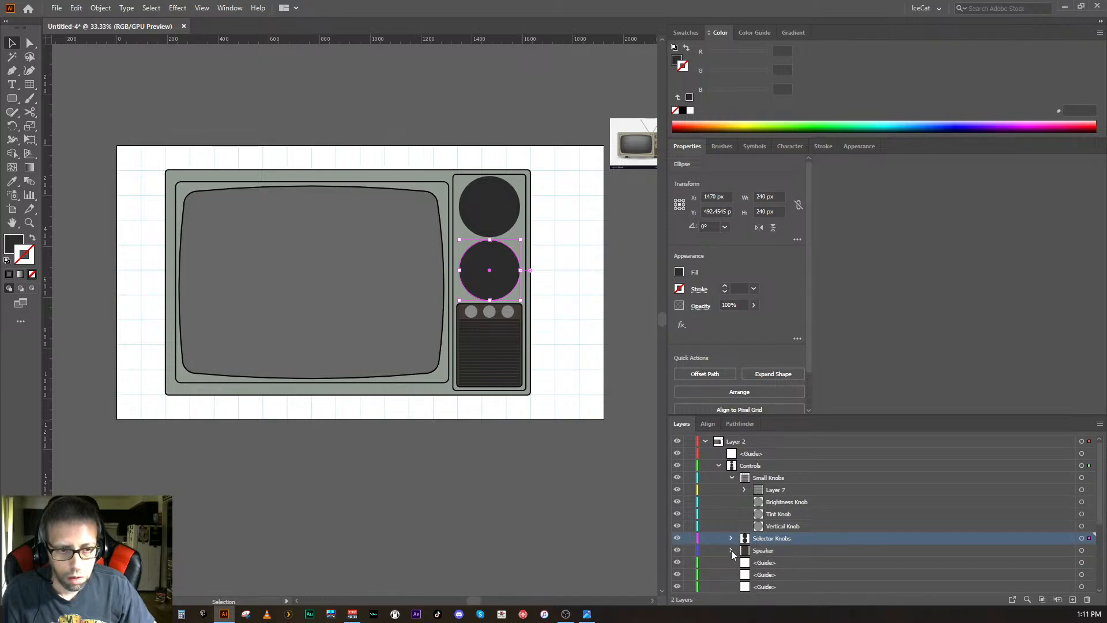
left_click(690, 550)
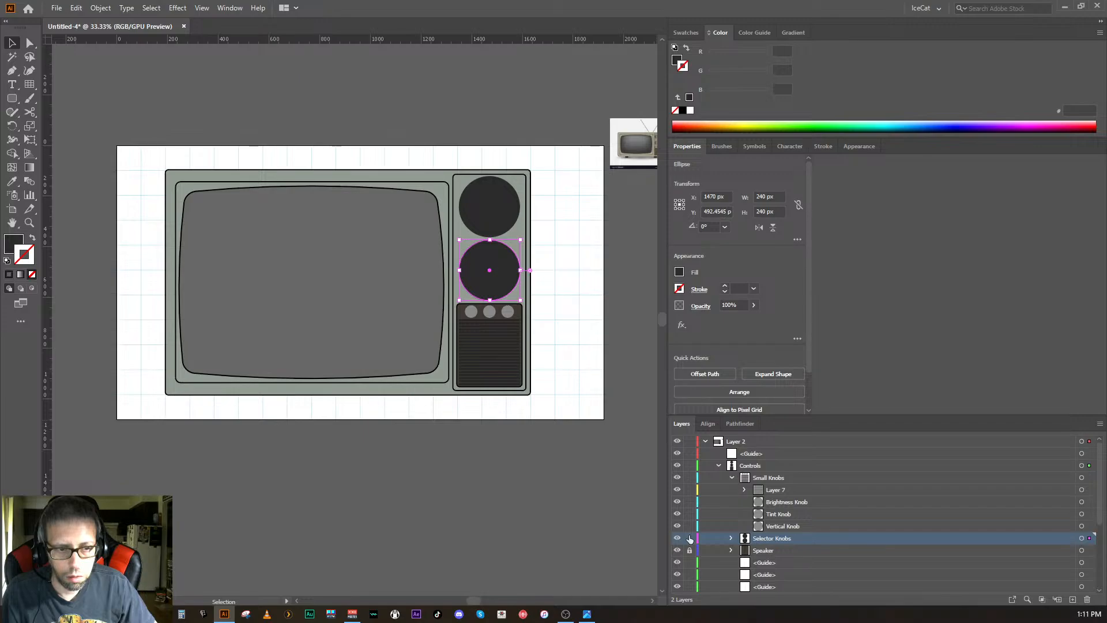
left_click(688, 538)
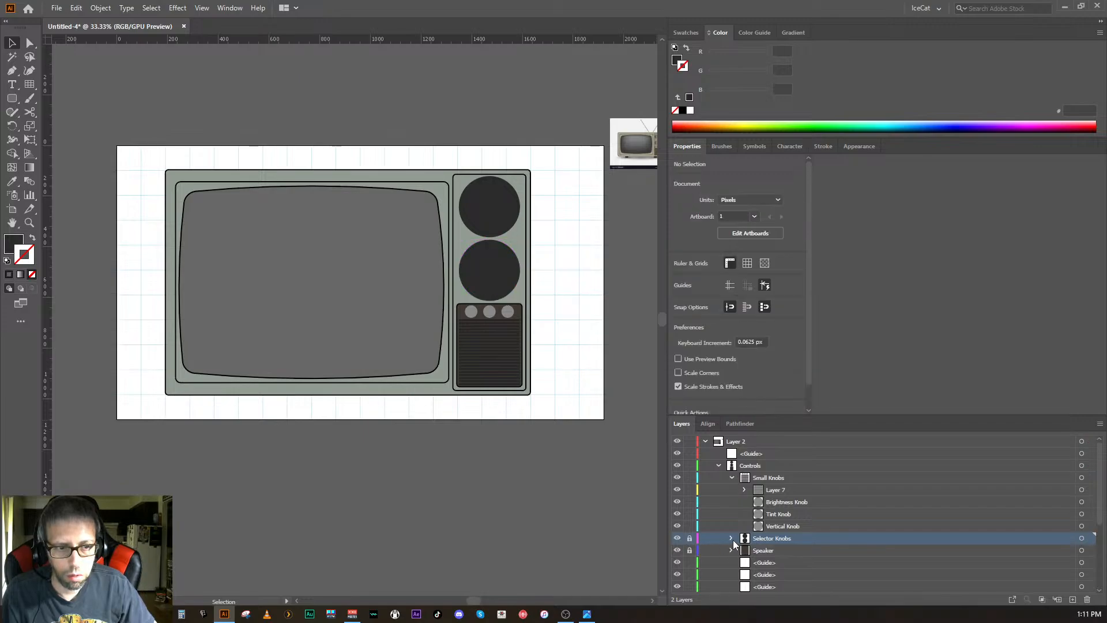
left_click(692, 534)
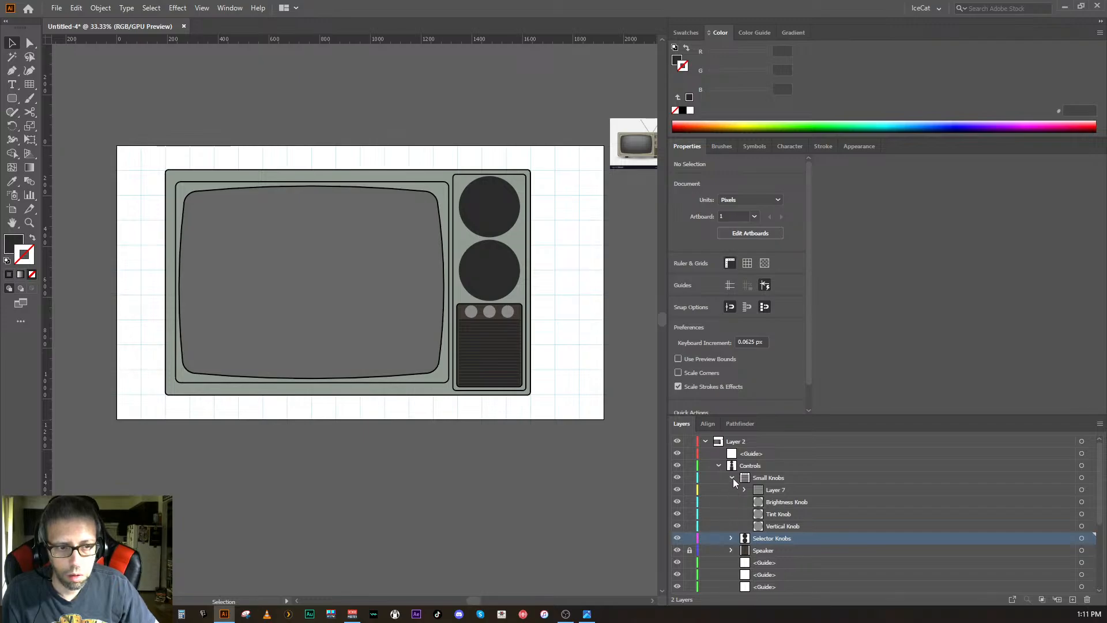
- Collapse the Small Knobs sublayer and move it between Selector Knobs and Speaker within Controls
left_click(731, 477)
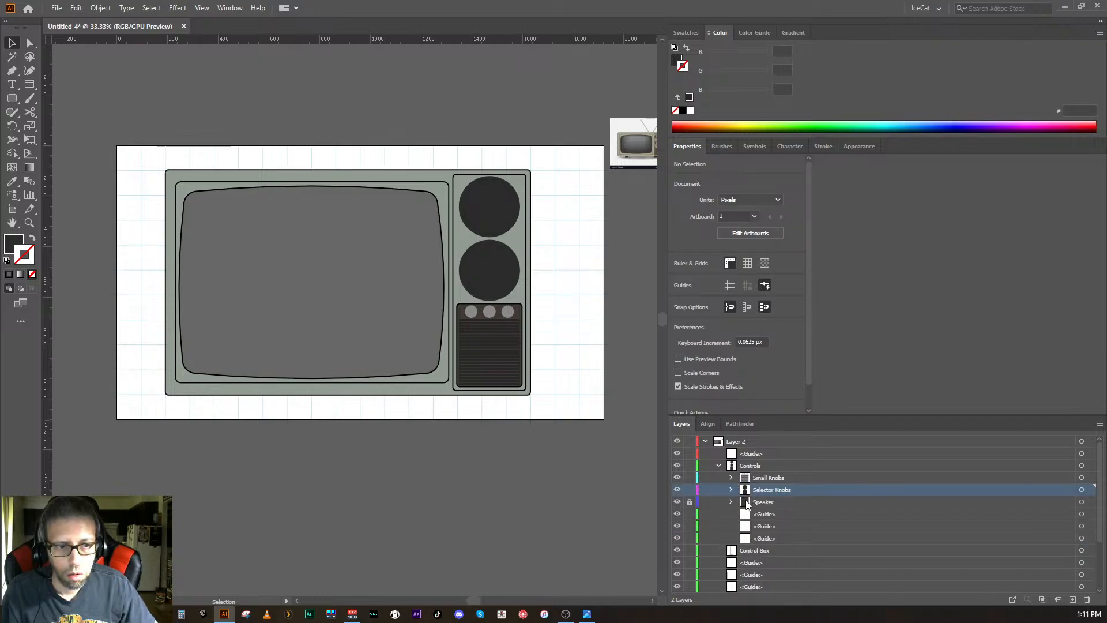
left_click_drag(760, 479, 767, 502)
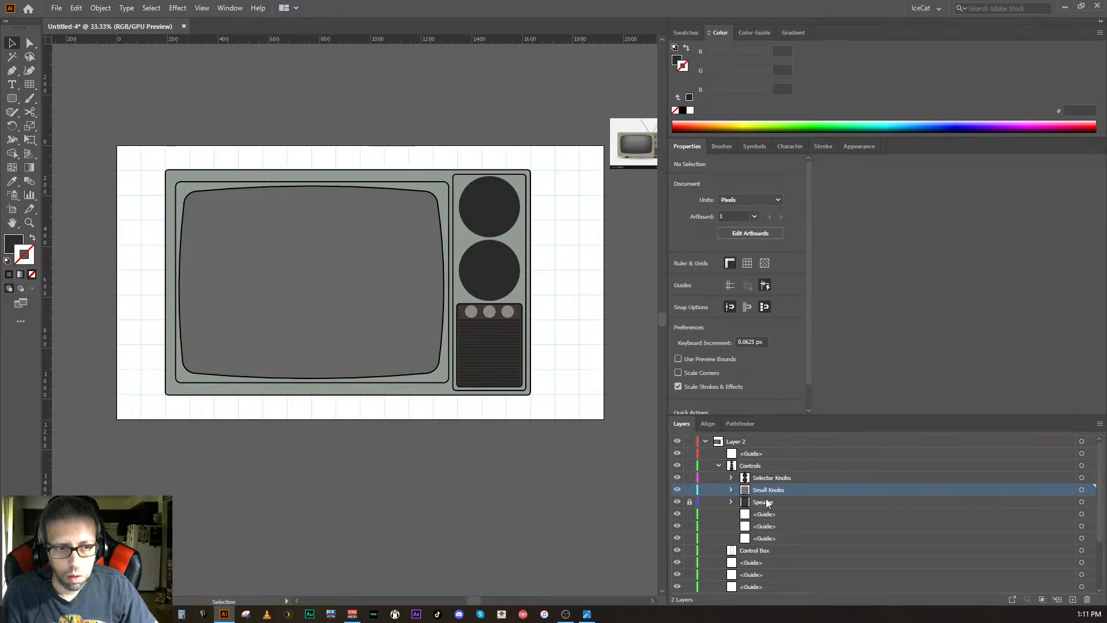
- Lock Small Knobs, Control Box, TV Screen, Inner TV Box, Main TV Box, the linked file and the guides inside and below Controls
left_click(689, 489)
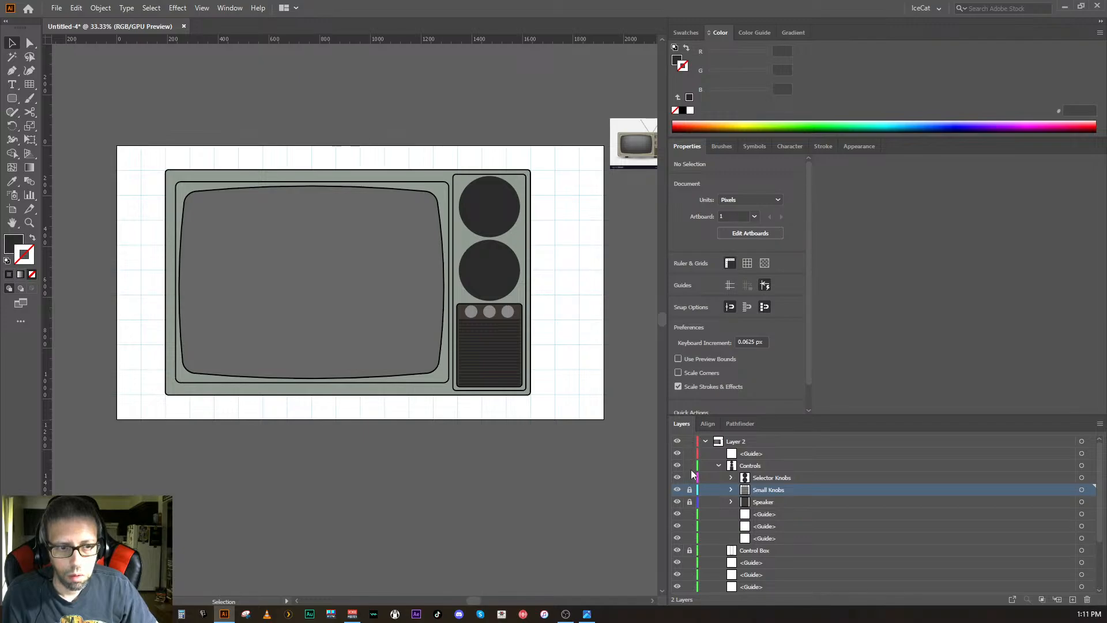
scroll(729, 507, "down", 2)
scroll(731, 513, "down", 1)
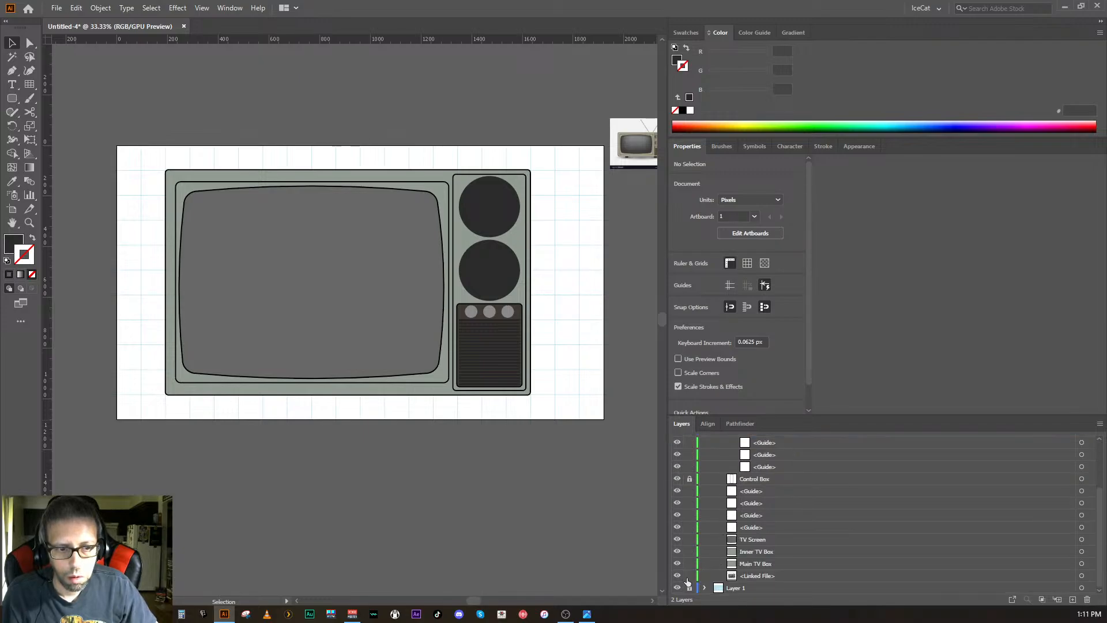
left_click_drag(688, 582, 694, 494)
scroll(717, 491, "up", 3)
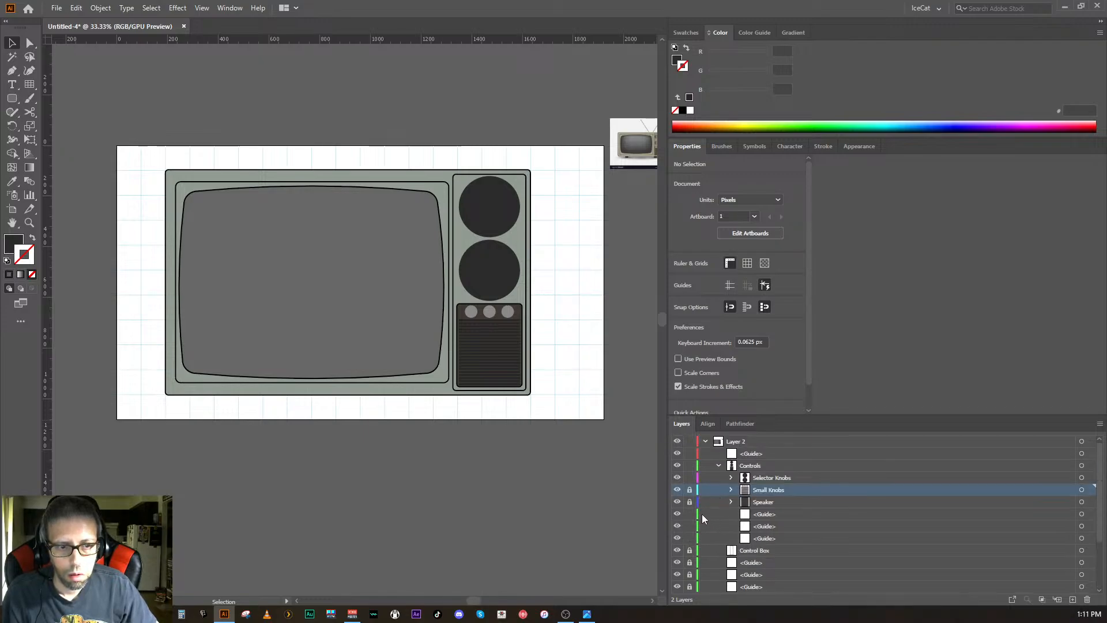
left_click_drag(689, 517, 691, 543)
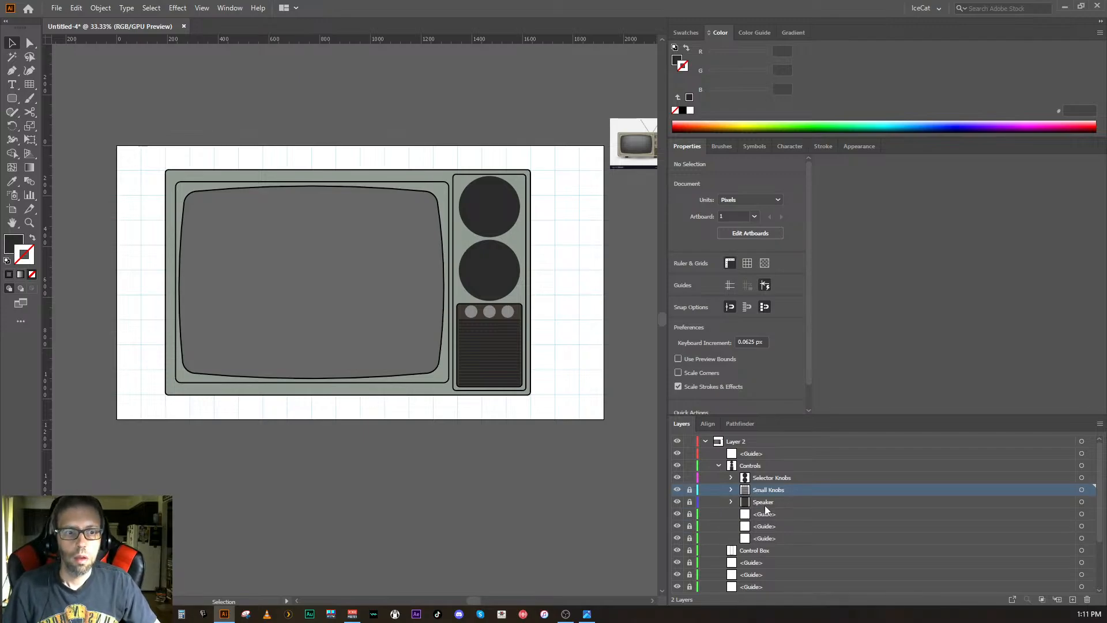
- Expand Selector Knobs within Controls and duplicate the VHF Selector and UHF Selector circles together
left_click(752, 467)
left_click(720, 466)
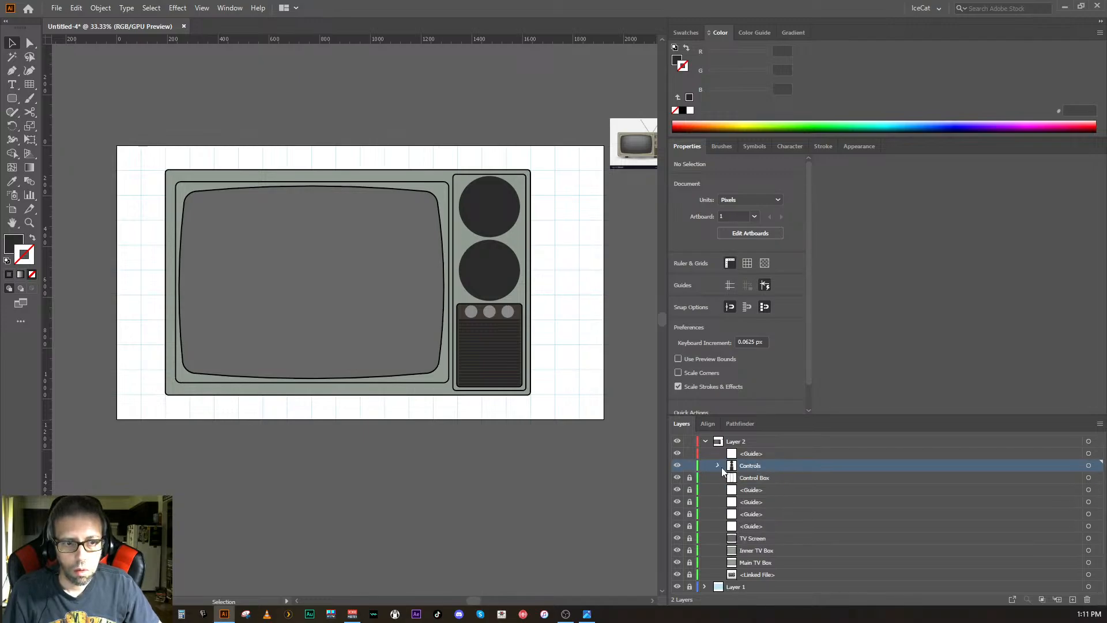
left_click(719, 467)
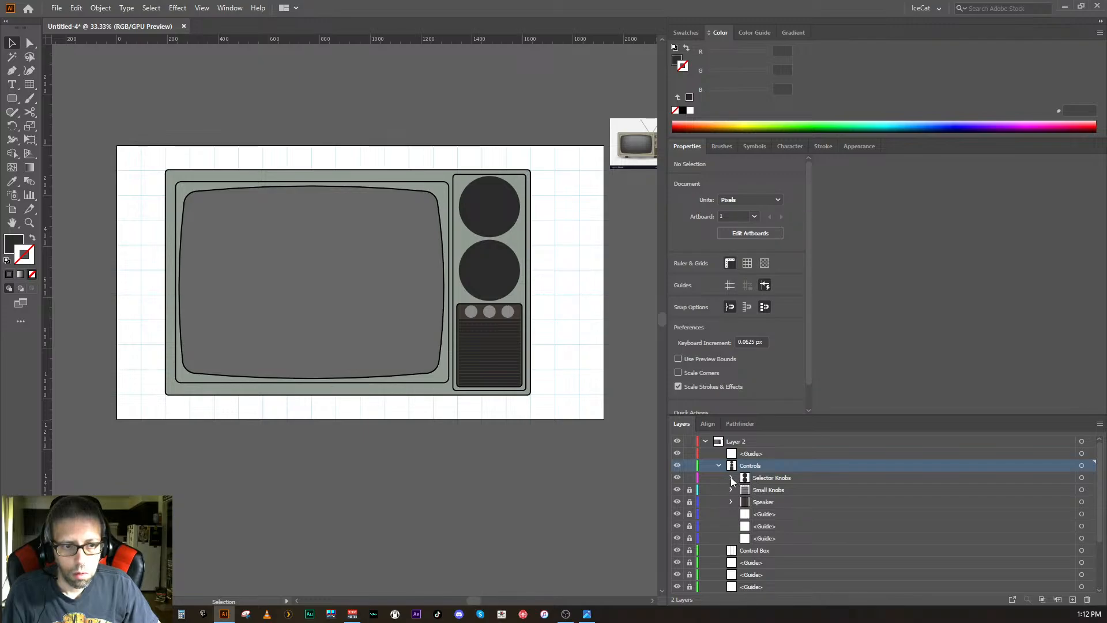
left_click(731, 478)
left_click(772, 489)
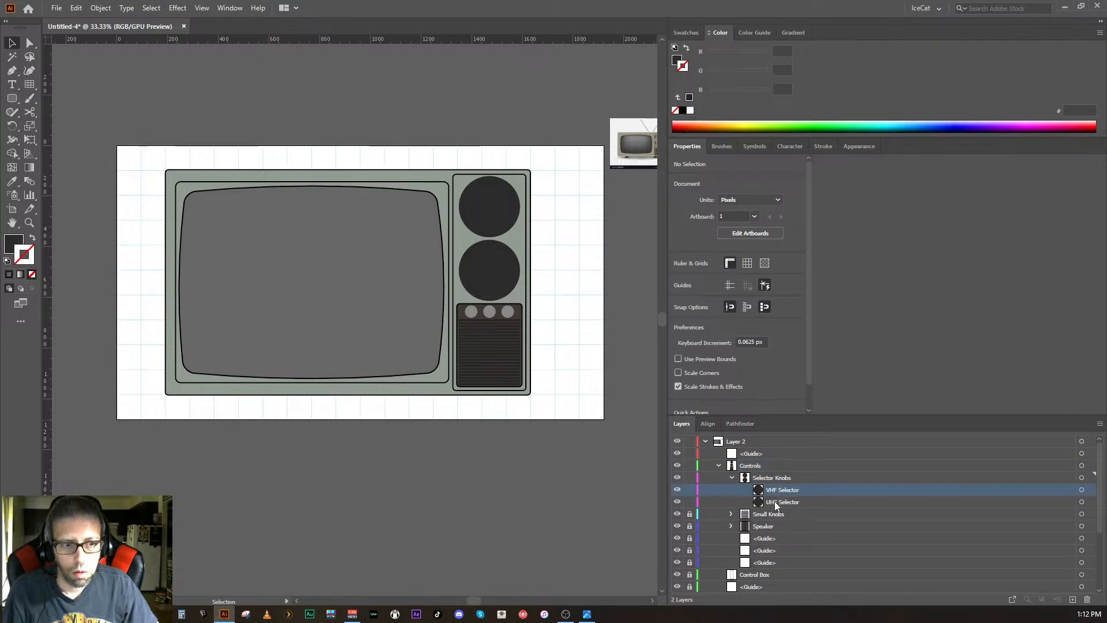
left_click(773, 500, "shift")
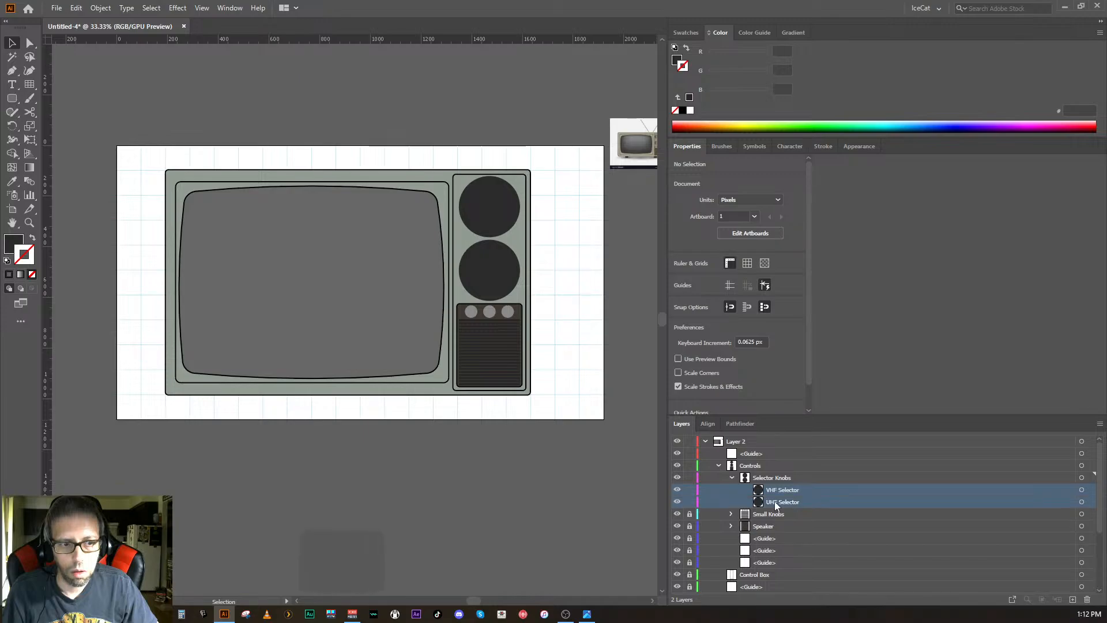
left_click_drag(777, 491, 1077, 602)
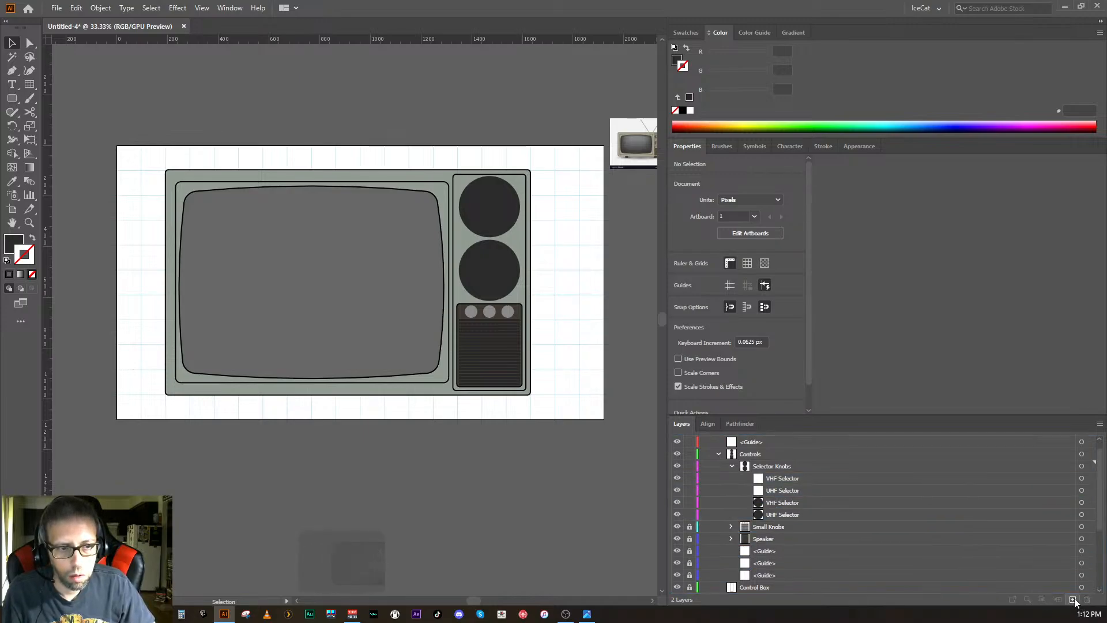
- Scale the duplicated VHF Selector circle proportionally about its centre to about 169 px, keeping it selected
left_click(792, 479)
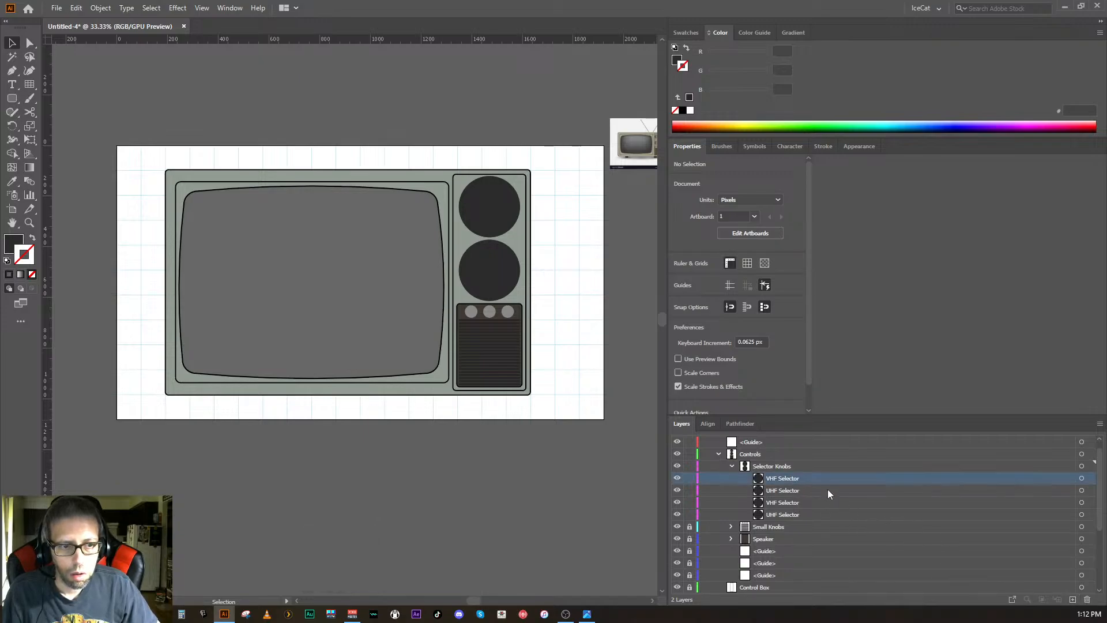
left_click(1080, 480)
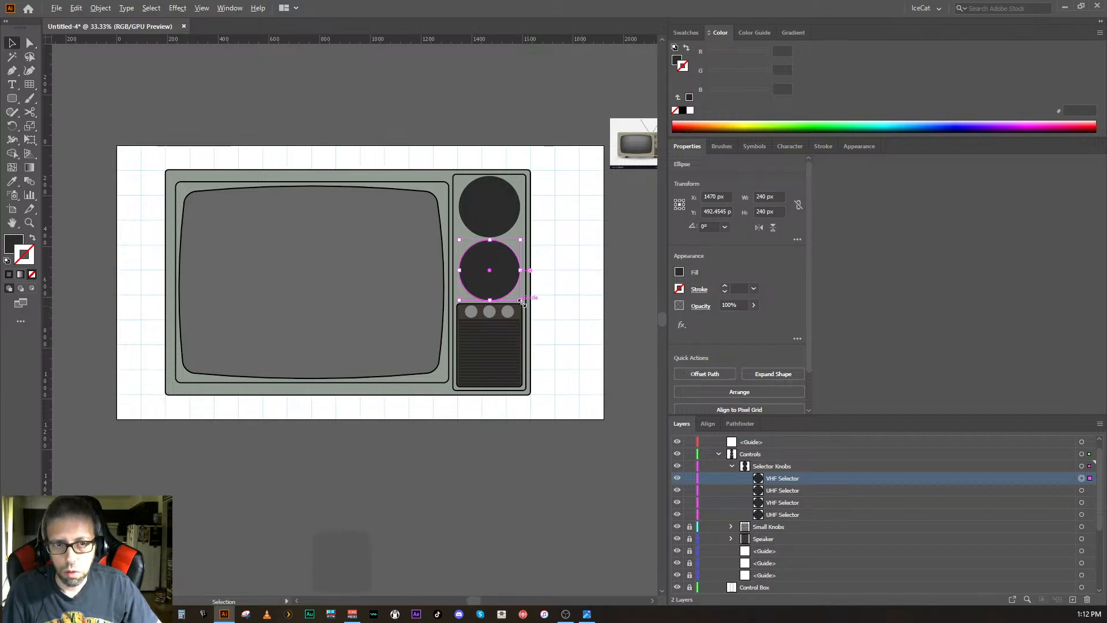
left_click_drag(521, 301, 511, 294)
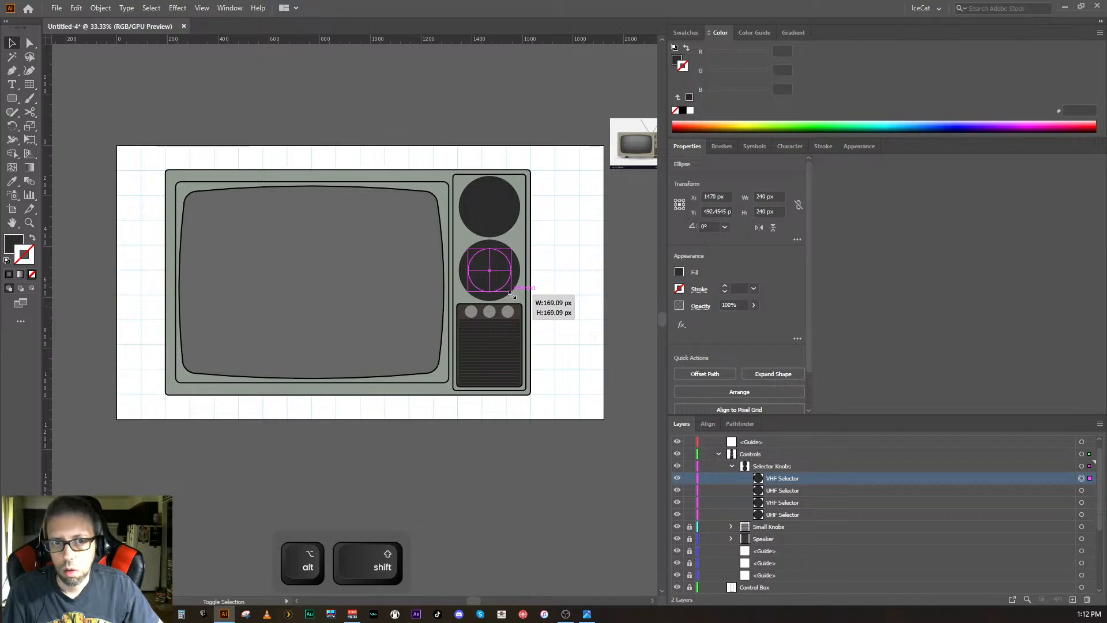
left_click_drag(511, 294, 512, 294)
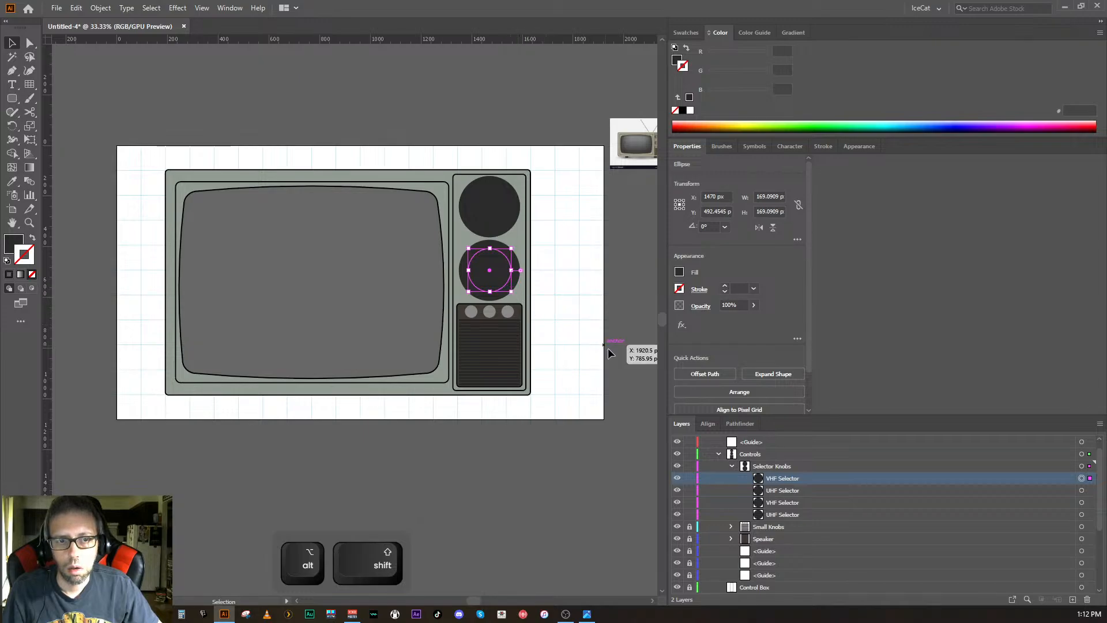
left_click(622, 357)
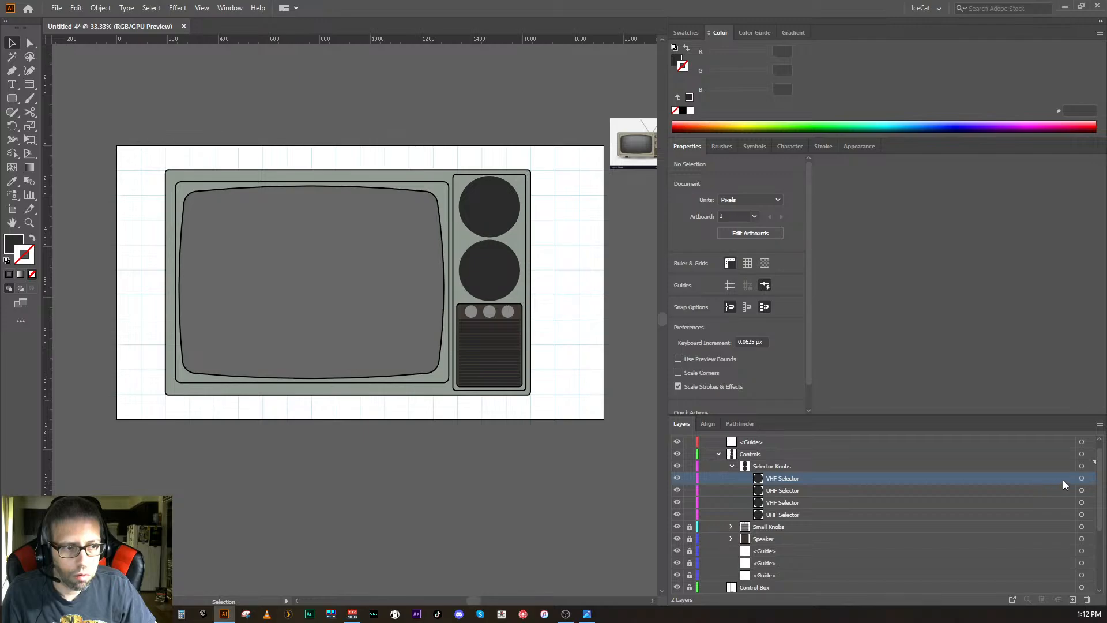
left_click(1082, 479)
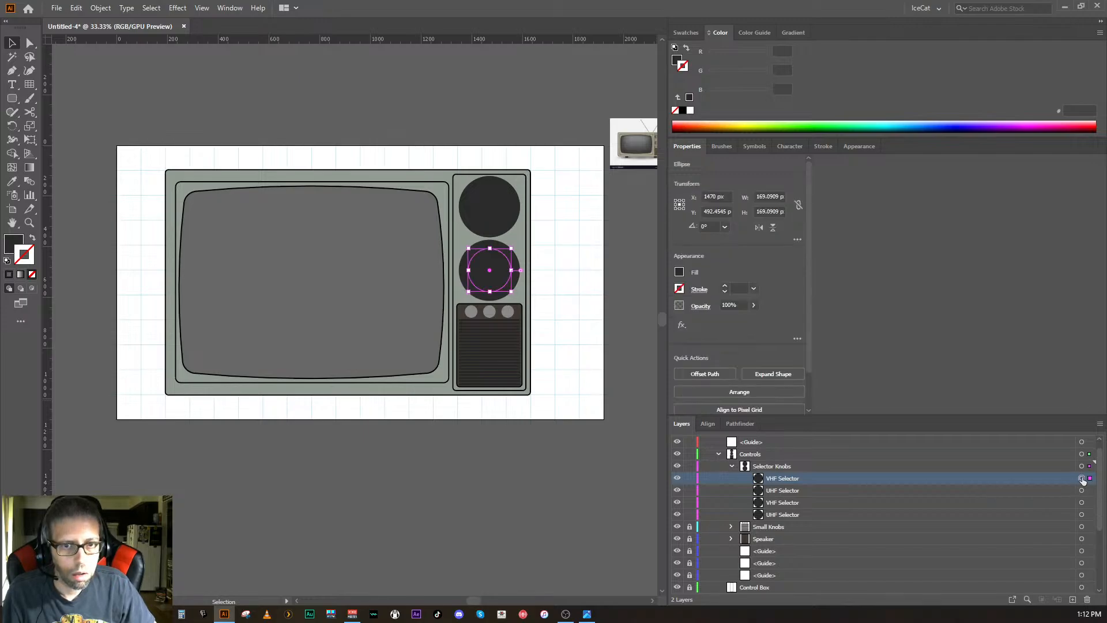
double_click(16, 244)
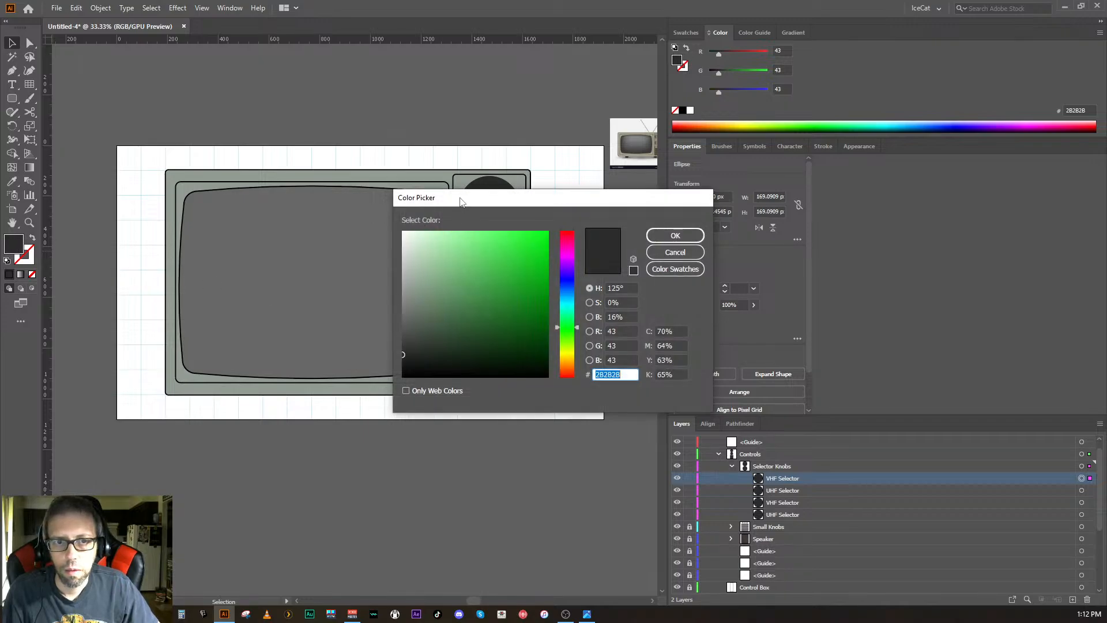
left_click_drag(462, 202, 649, 149)
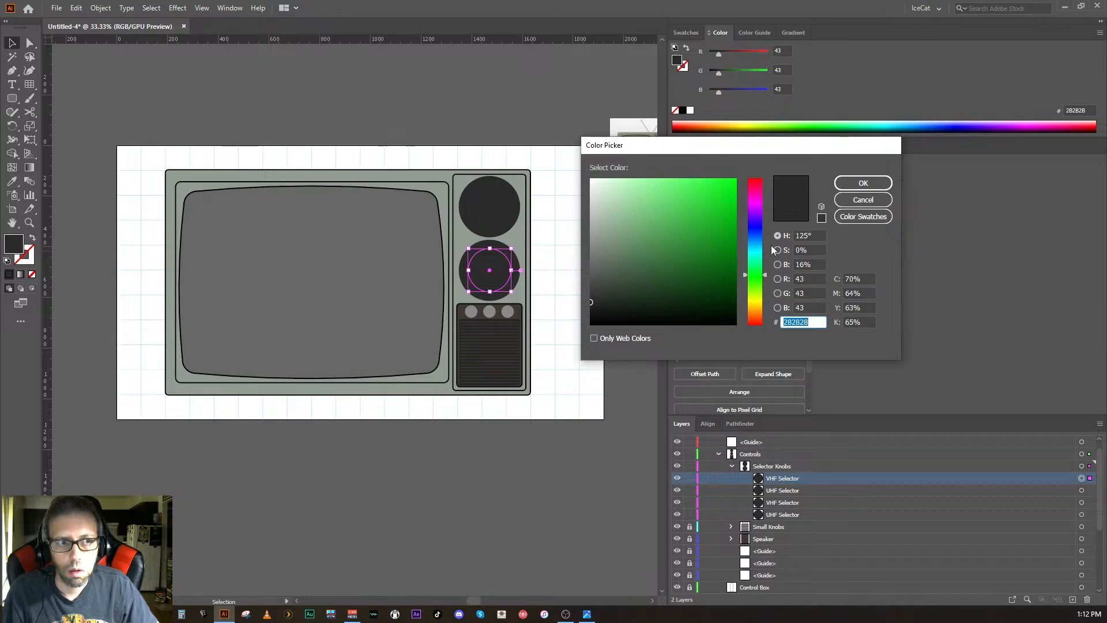
left_click(857, 201)
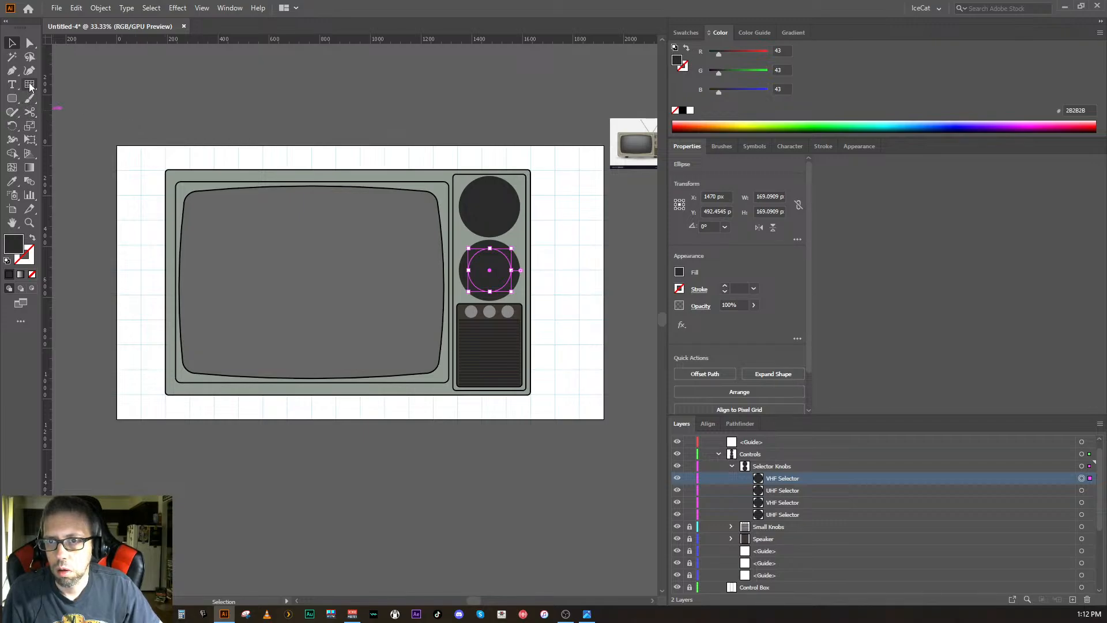
- Fill the reduced VHF Selector copy with the grey sampled from the middle small knob, and clear the selection
left_click(12, 181)
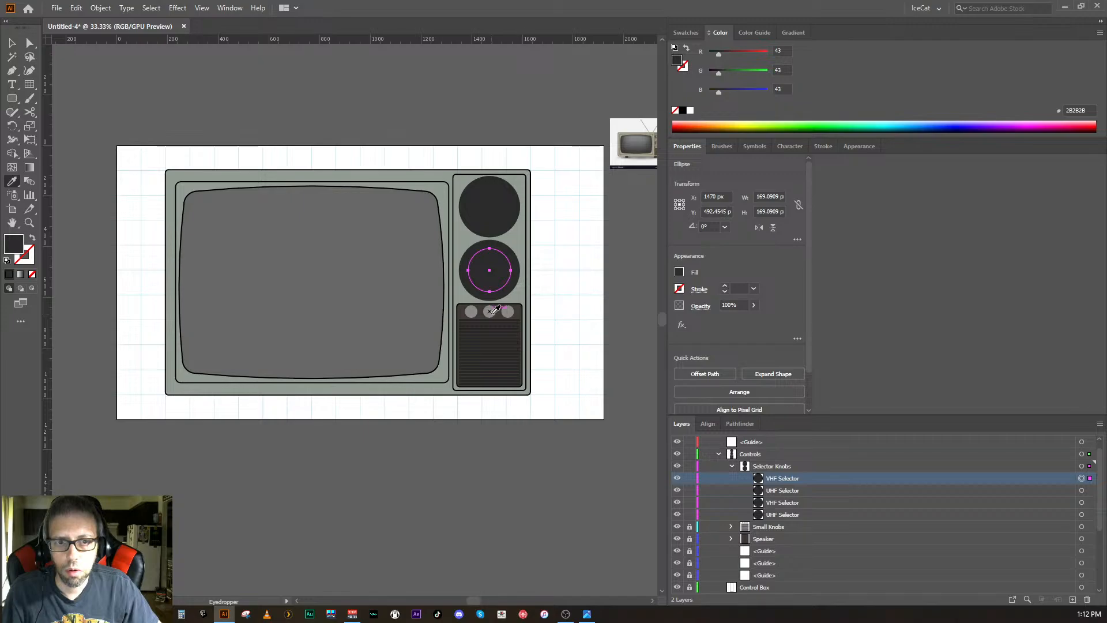
left_click(491, 312)
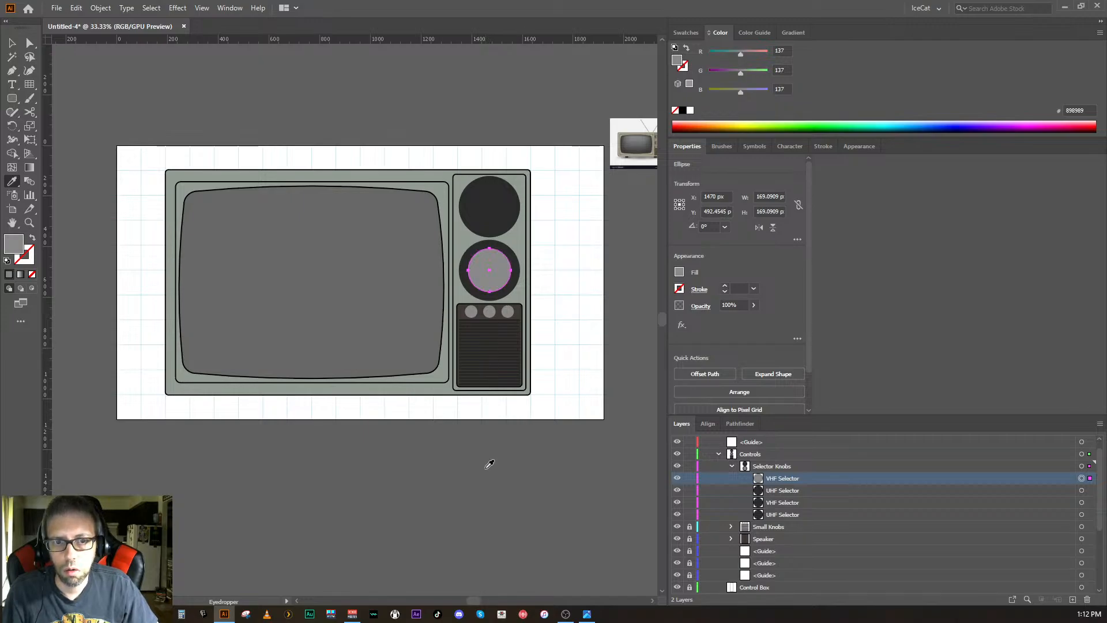
left_click(484, 473, "ctrl")
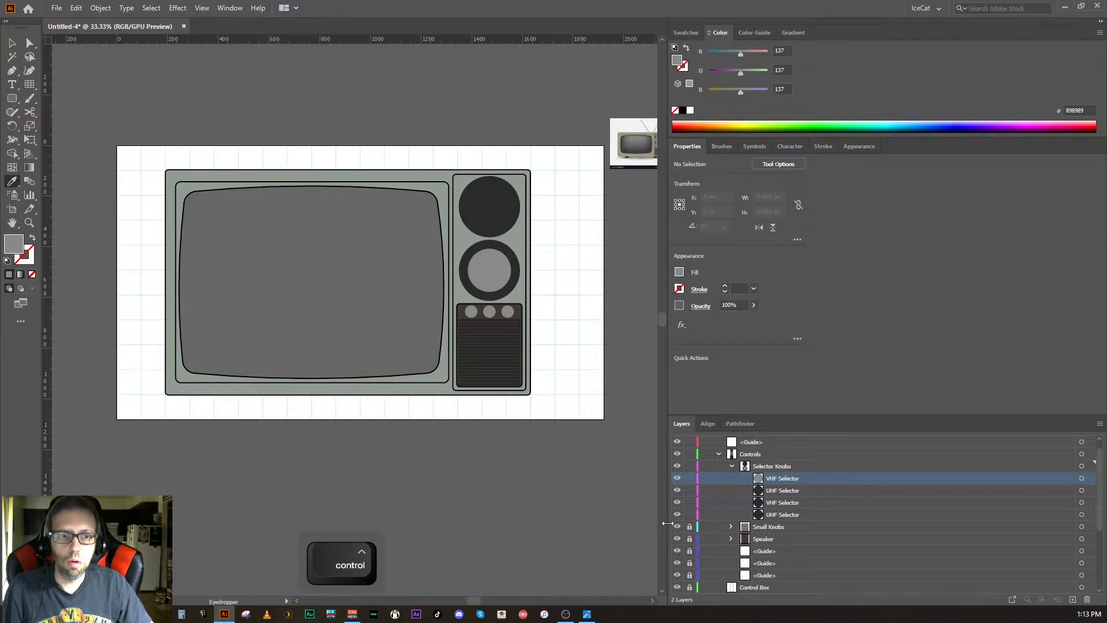
- Fill the duplicated UHF Selector circle with the grey sampled from the inner VHF circle
left_click(793, 495)
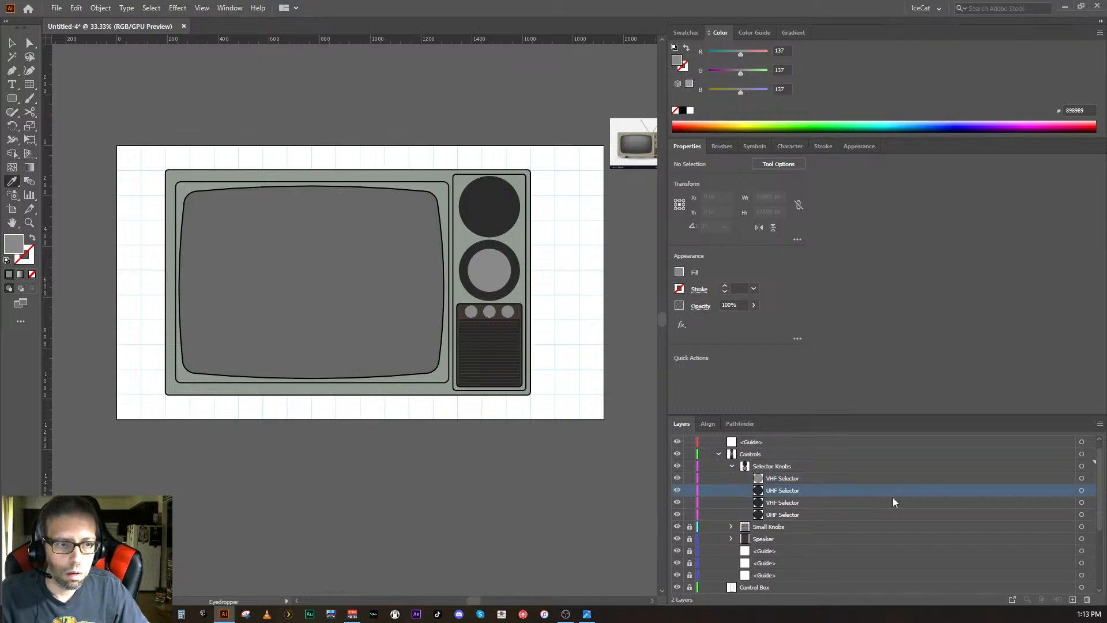
left_click(1081, 490)
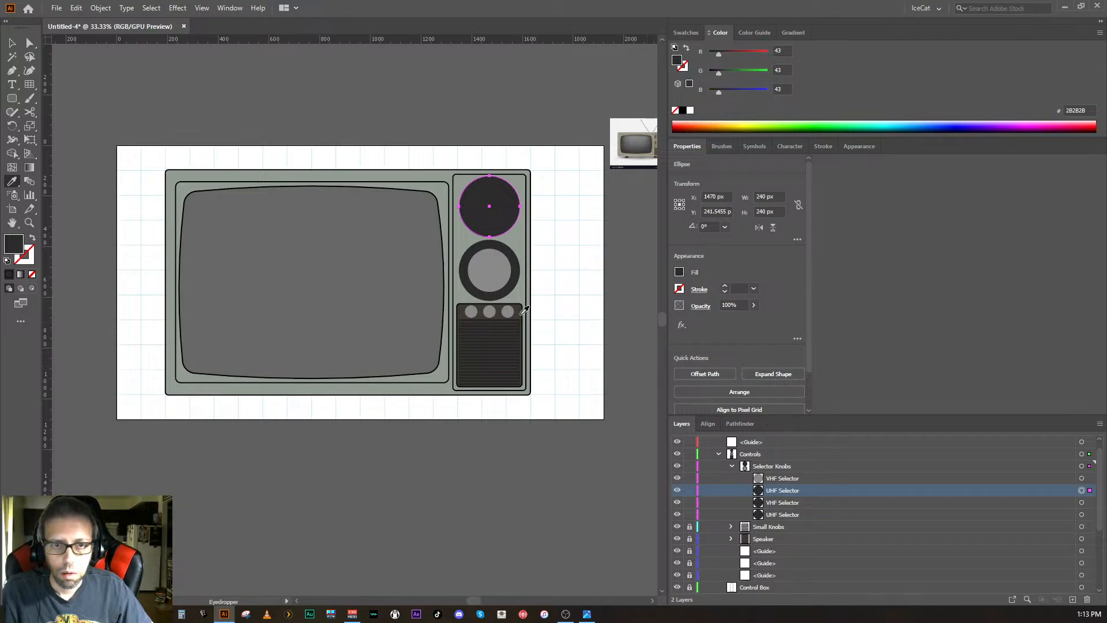
key("v")
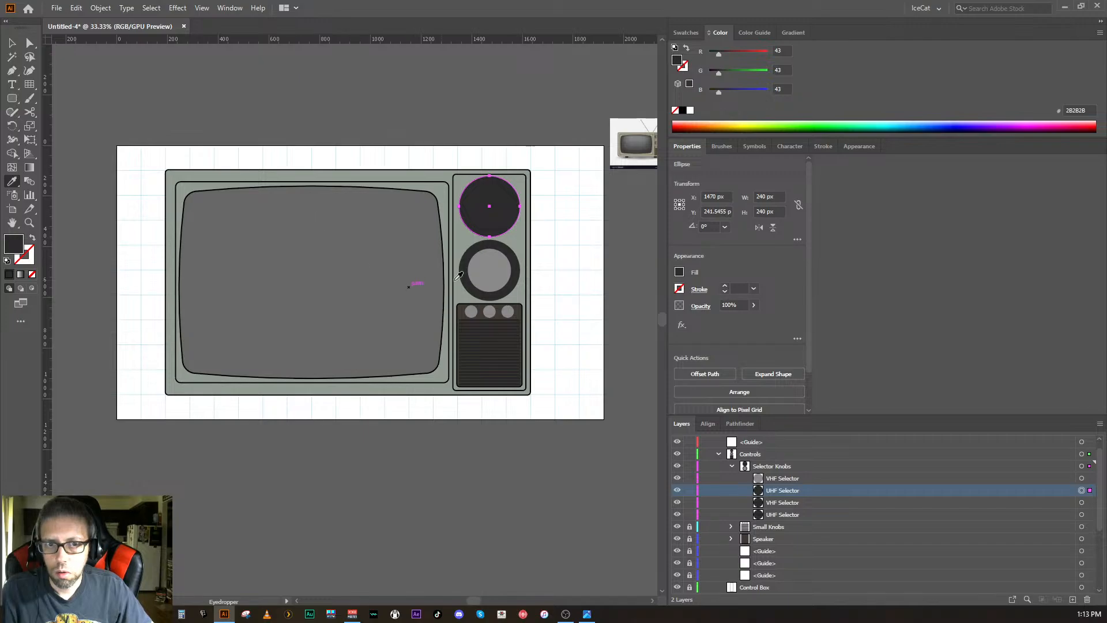
left_click(486, 270)
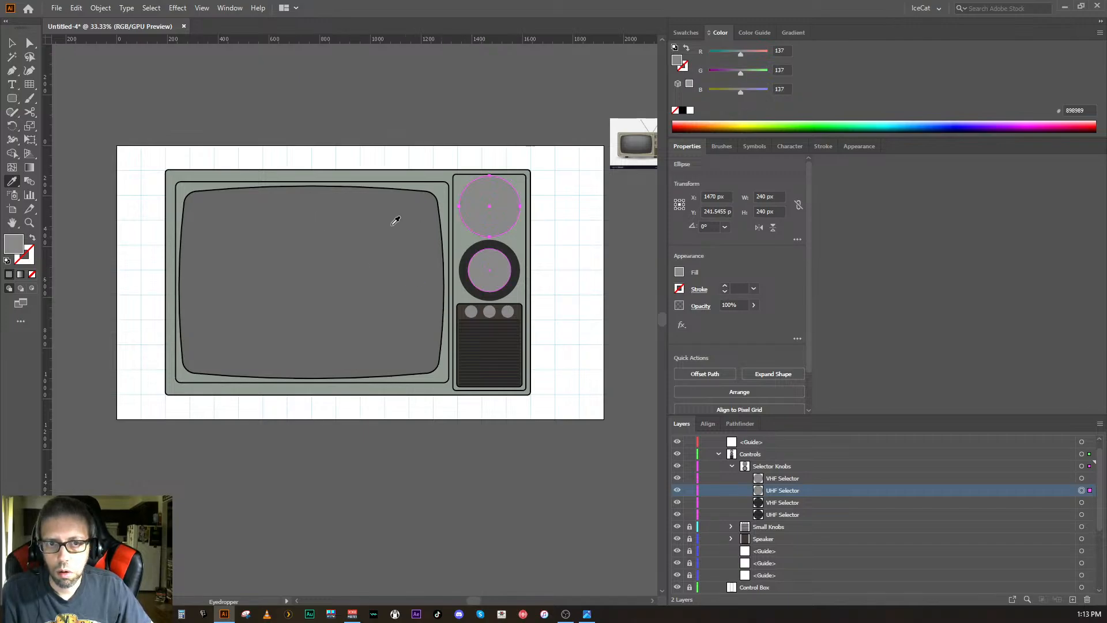
- Scale the grey UHF Selector copy proportionally about its centre to 162 px and clear the selection
key("v")
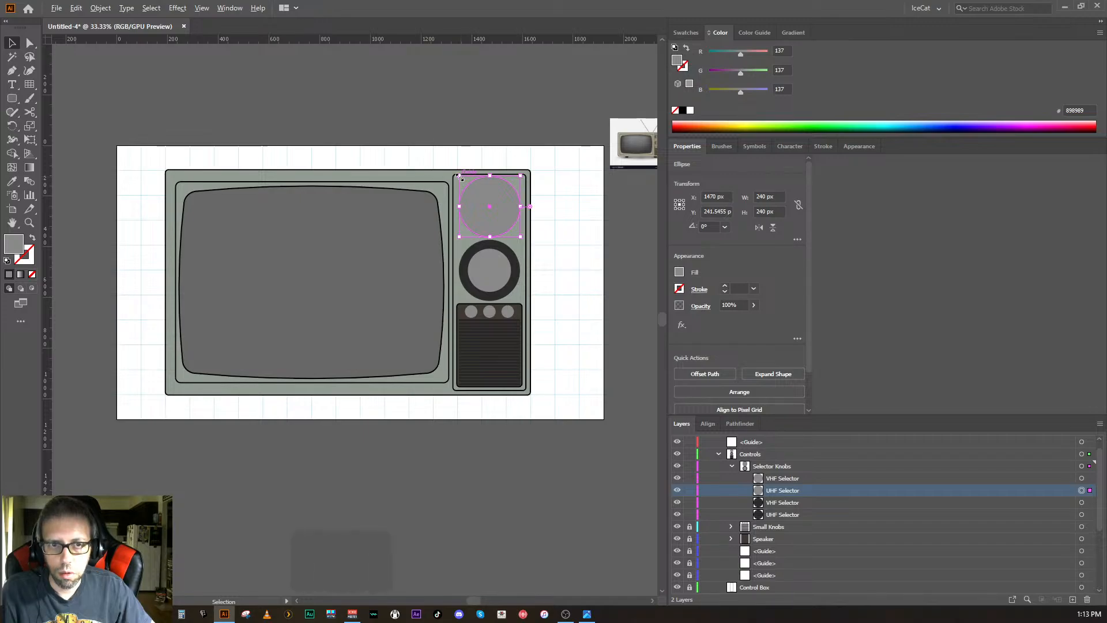
left_click_drag(459, 176, 469, 188)
key("alt+shift+v")
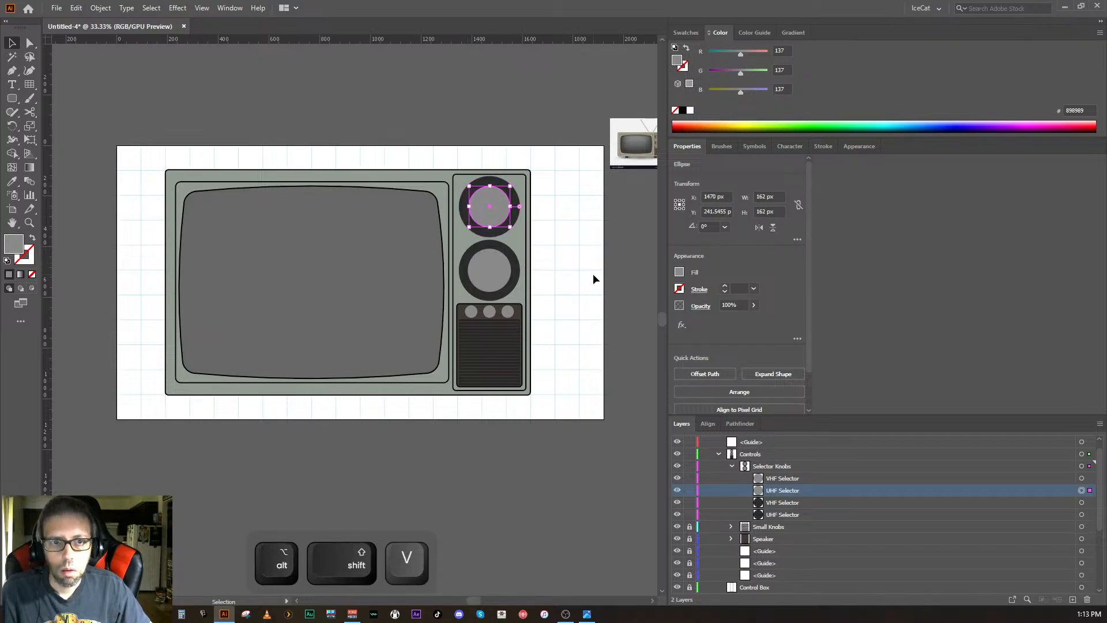
left_click(597, 313)
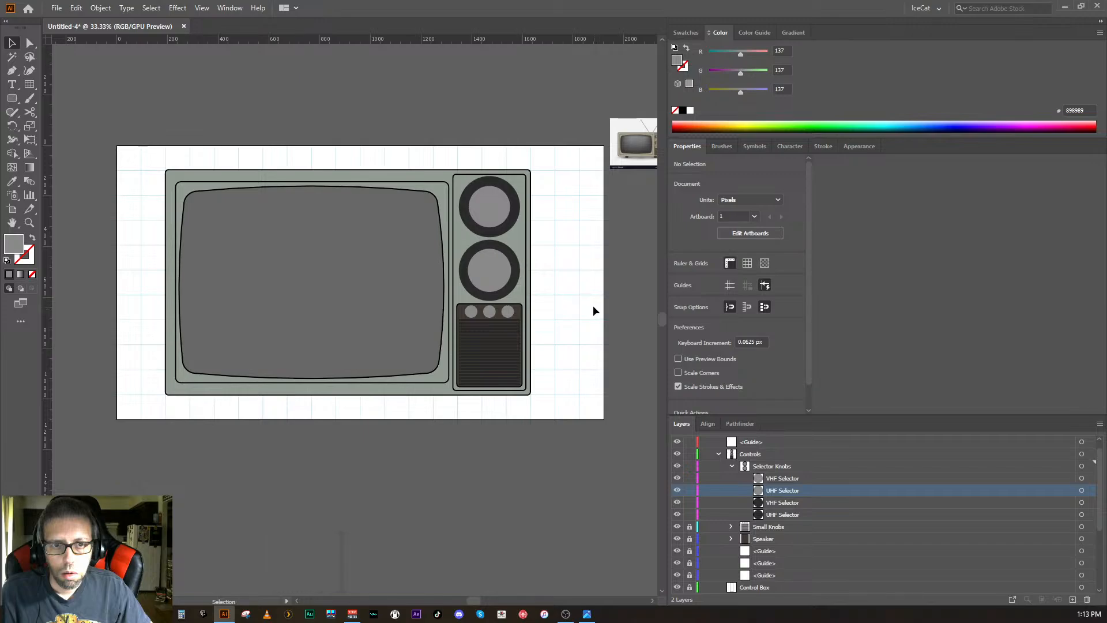
- Select the inner UHF circle and place a vertical guide at the left edge of the inner VHF circle
left_click(488, 215)
key("a")
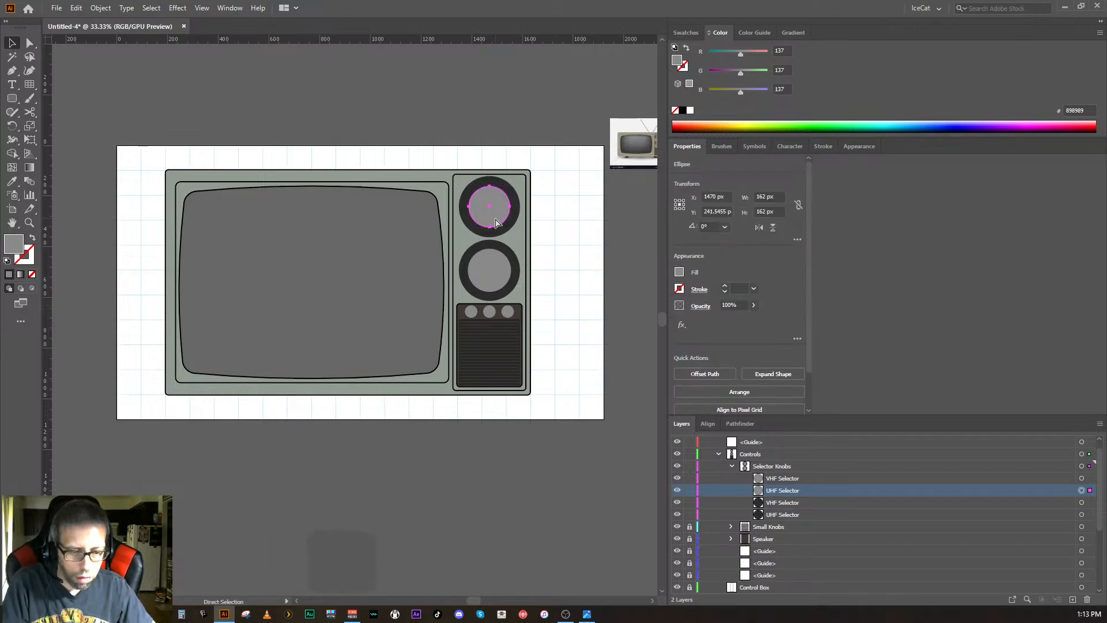
key("ctrl+equal")
key("ctrl+equal")
key("ctrl+equal")
key("ctrl")
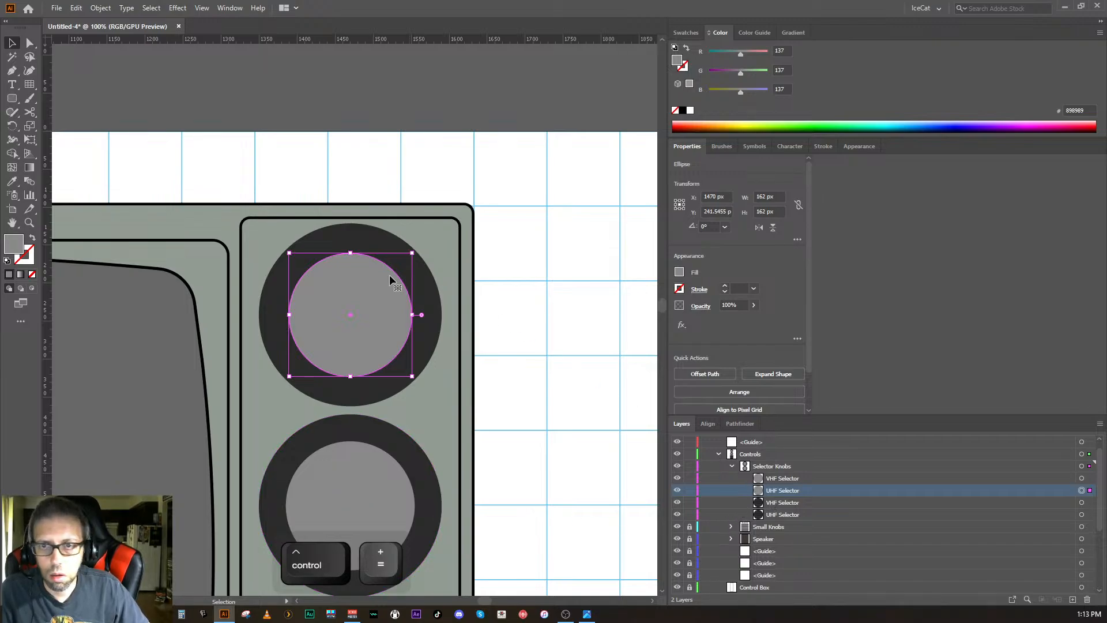
left_click_drag(48, 356, 285, 422)
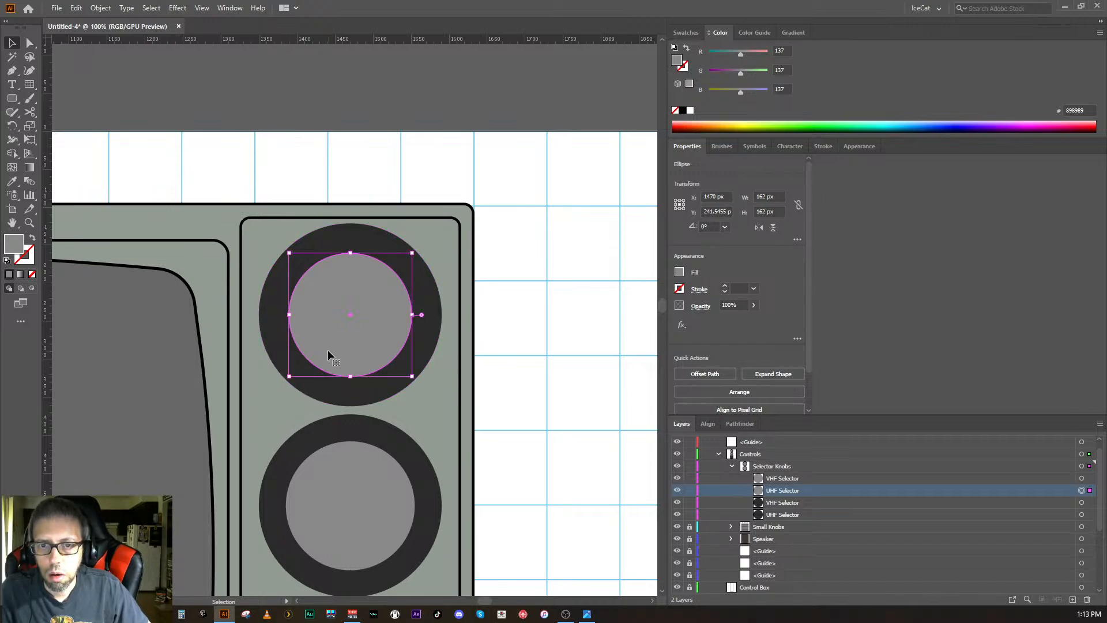
- Show the hidden guides over the drawing and clear the selection of the inner UHF circle
left_click(202, 8)
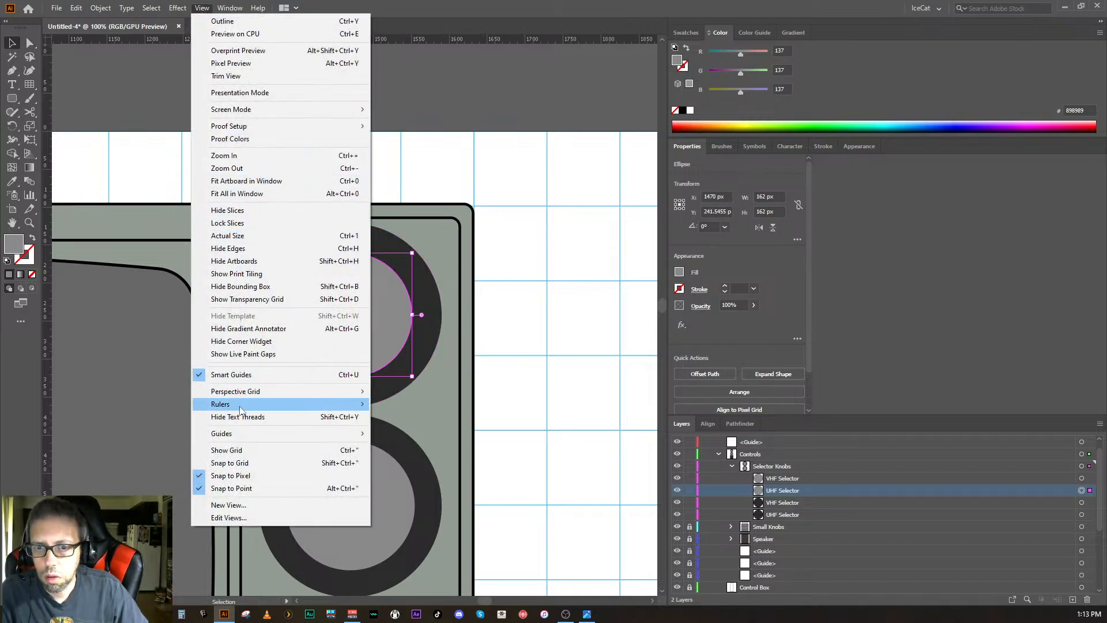
mouse_move(238, 436)
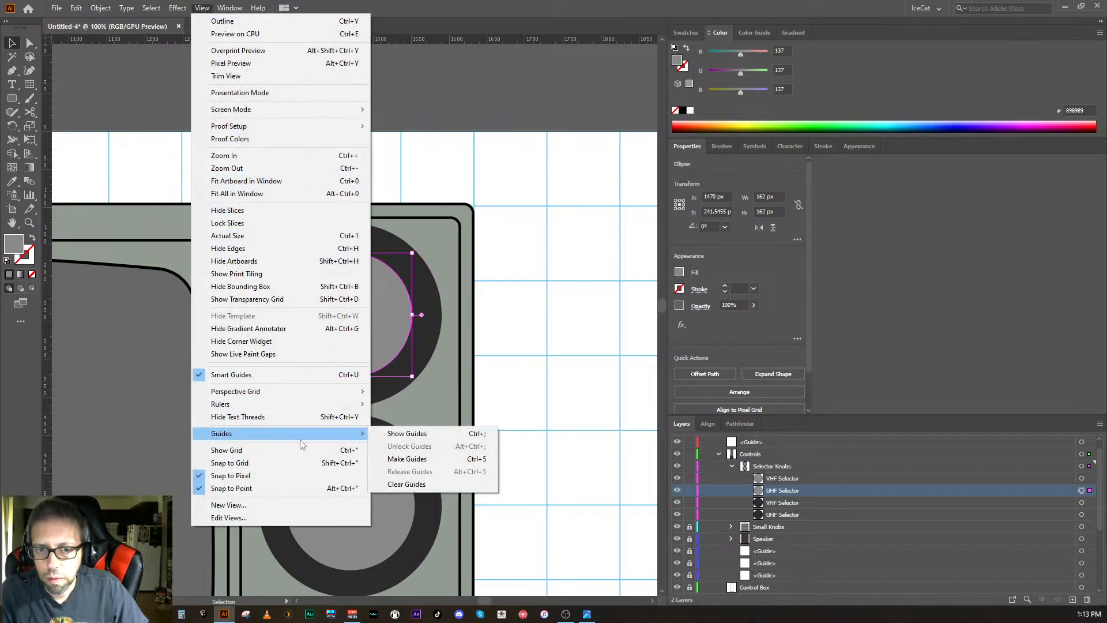
left_click(408, 434)
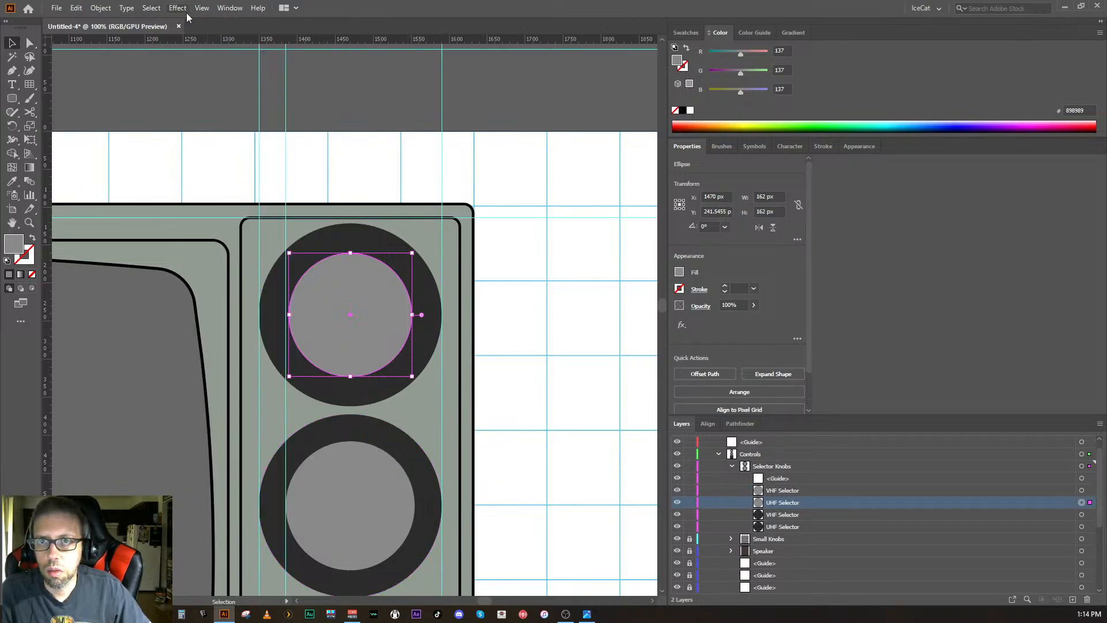
left_click(201, 8)
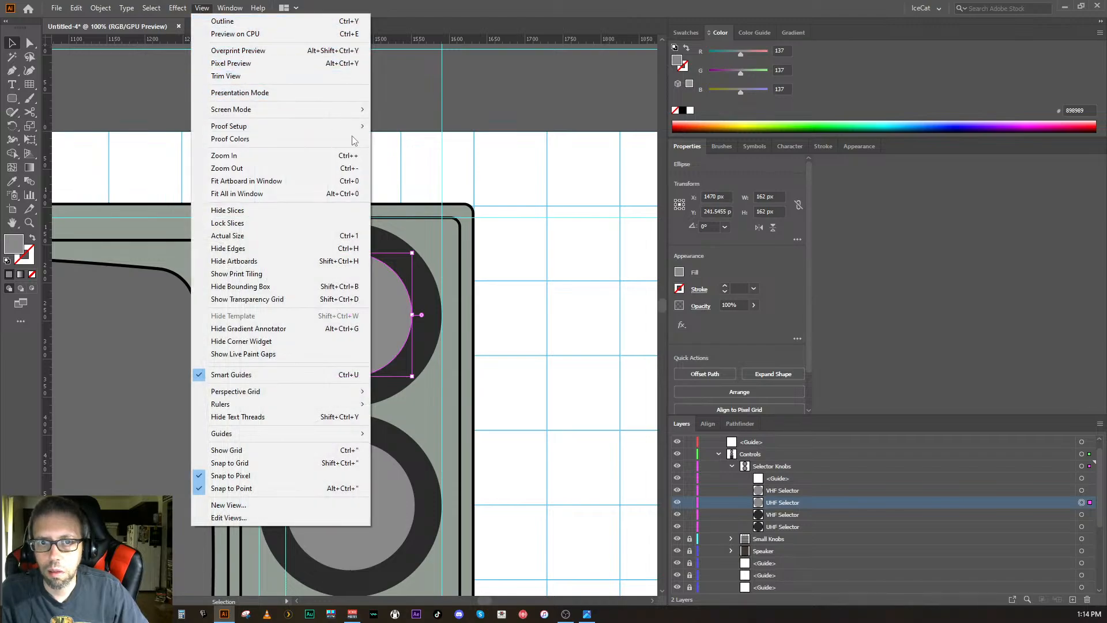
left_click(622, 364)
left_click(622, 362)
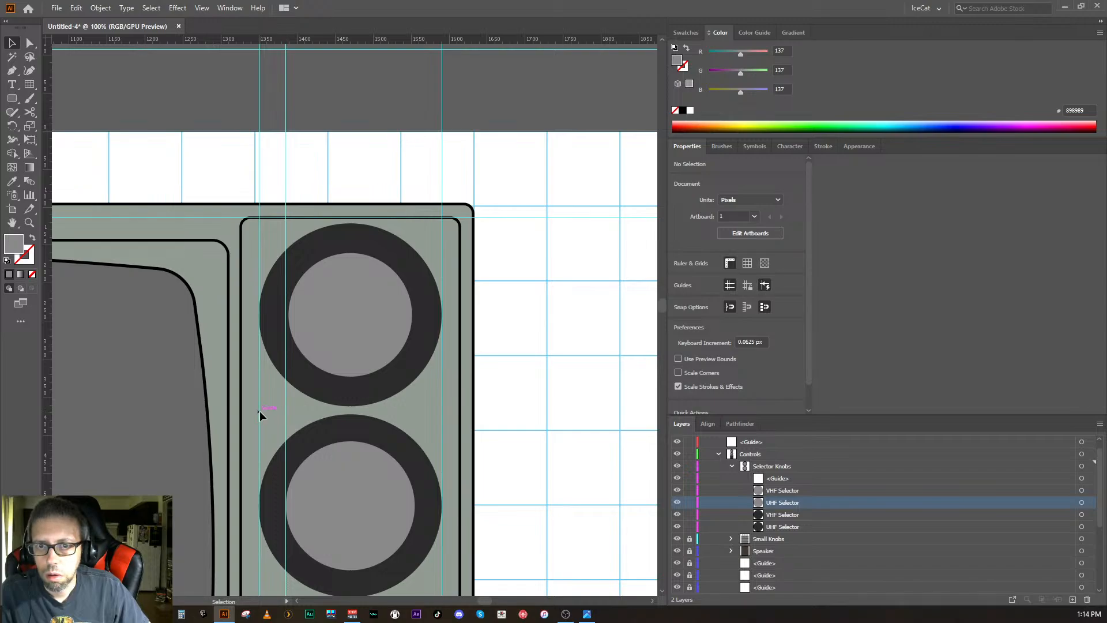
- Move the inner vertical guide to X 1389 px at the inner UHF circle's left edge and add another at X 1555 px
key("ctrl")
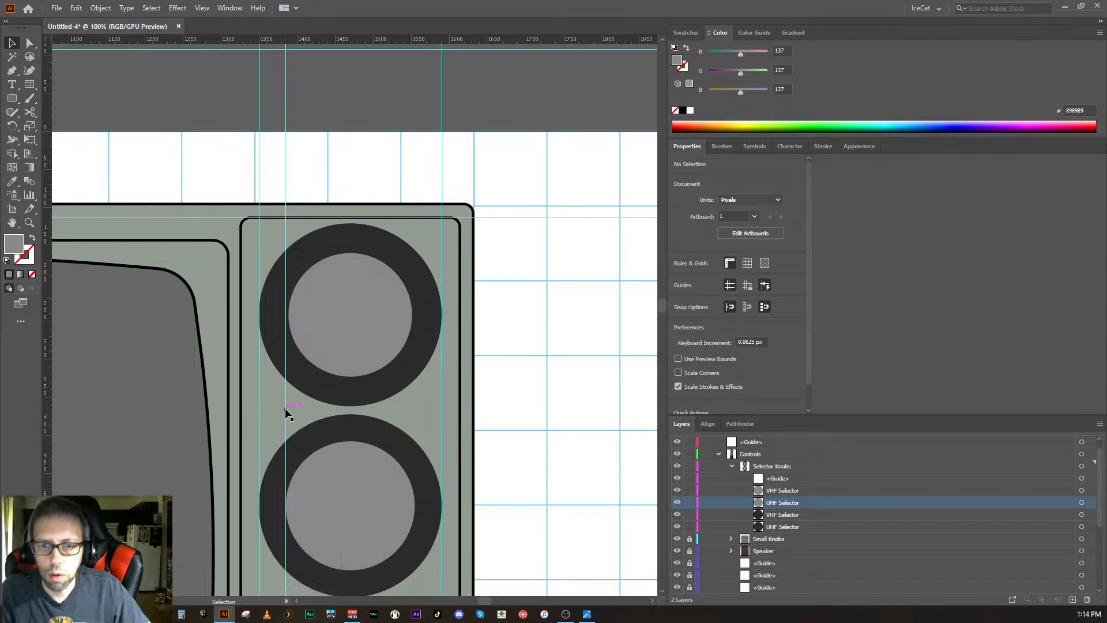
left_click_drag(286, 407, 288, 407)
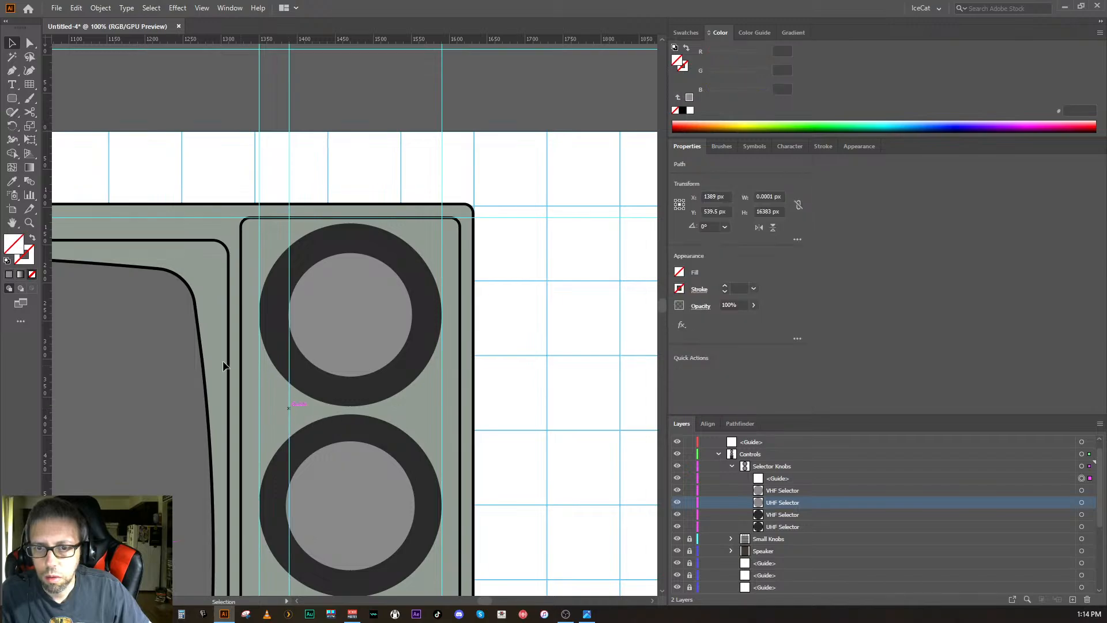
left_click_drag(46, 383, 423, 428)
left_click_drag(421, 428, 415, 428)
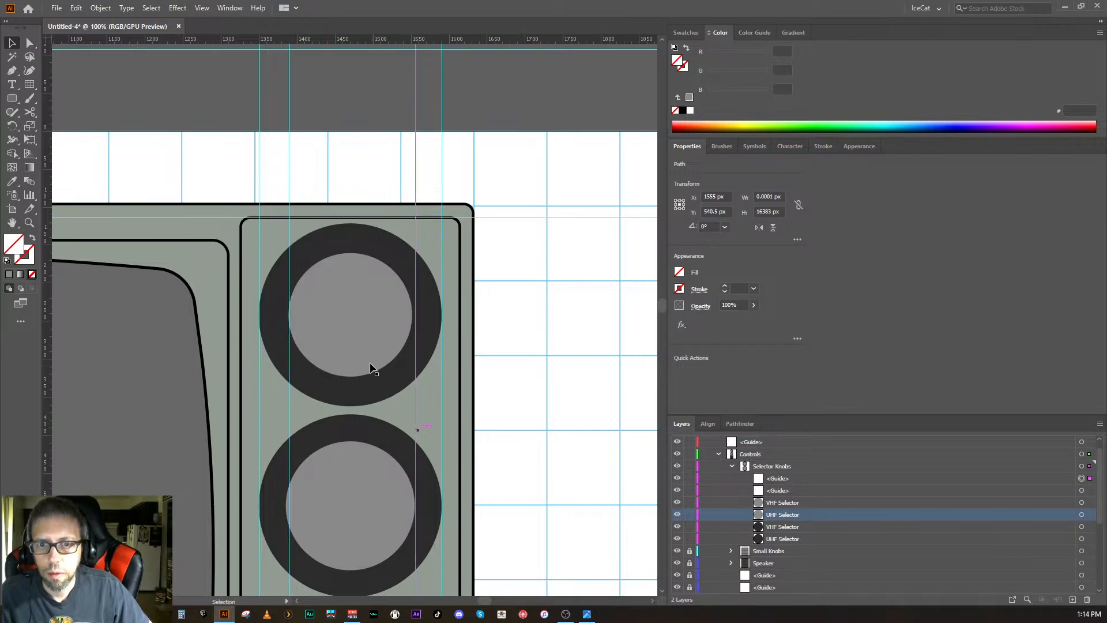
- Nudge the inner UHF circle to the right to X 1473 px between the two inner guides and clear the selection
left_click(351, 341)
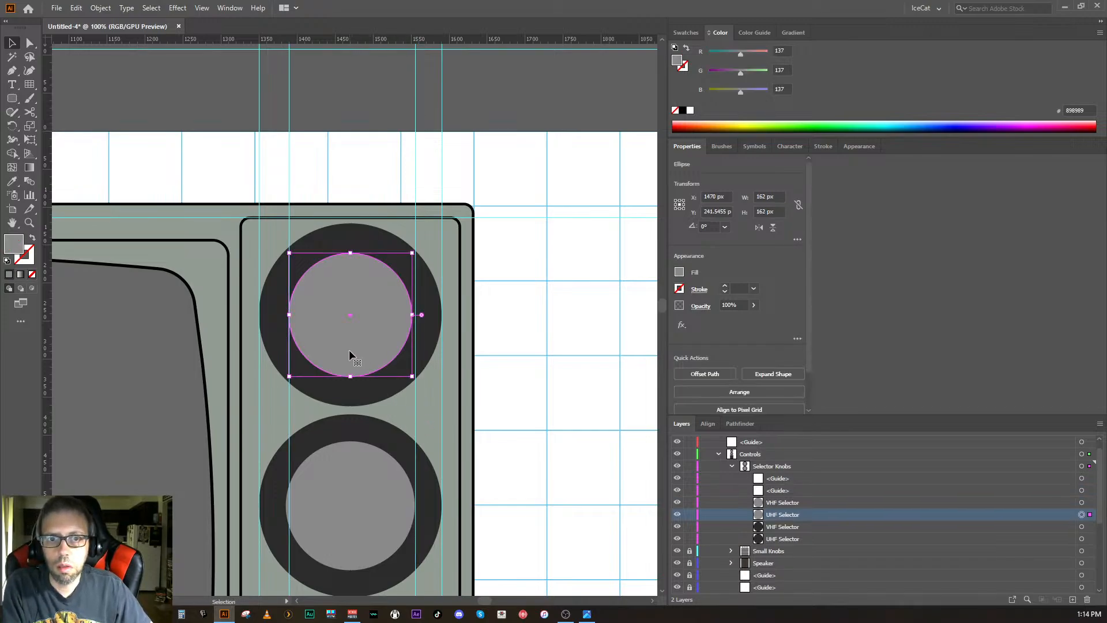
key("Right")
key("Right")
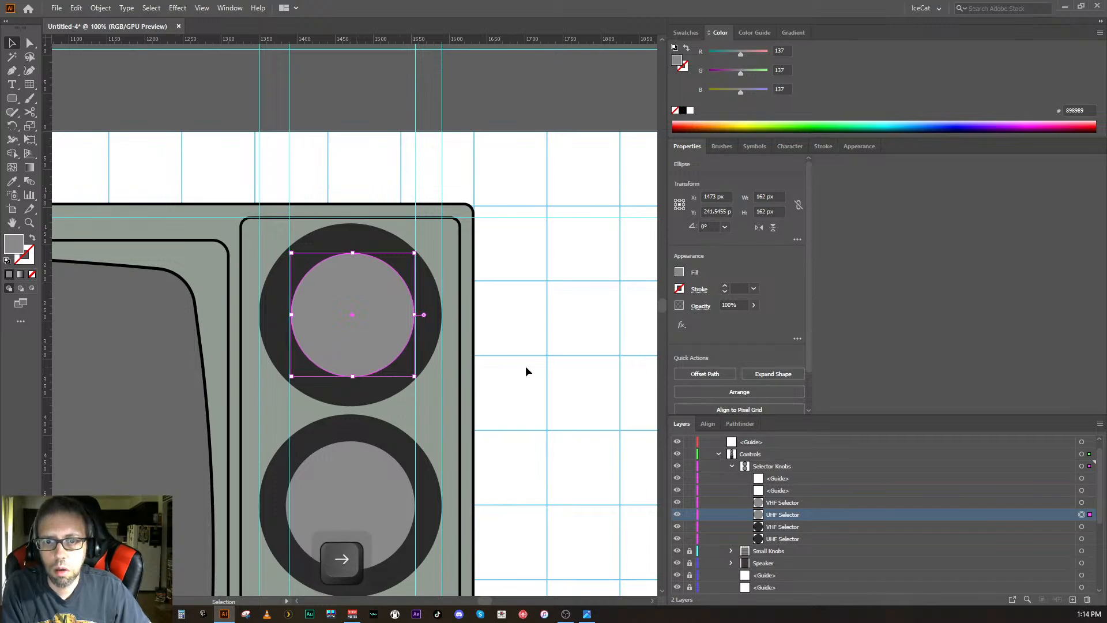
left_click(524, 364)
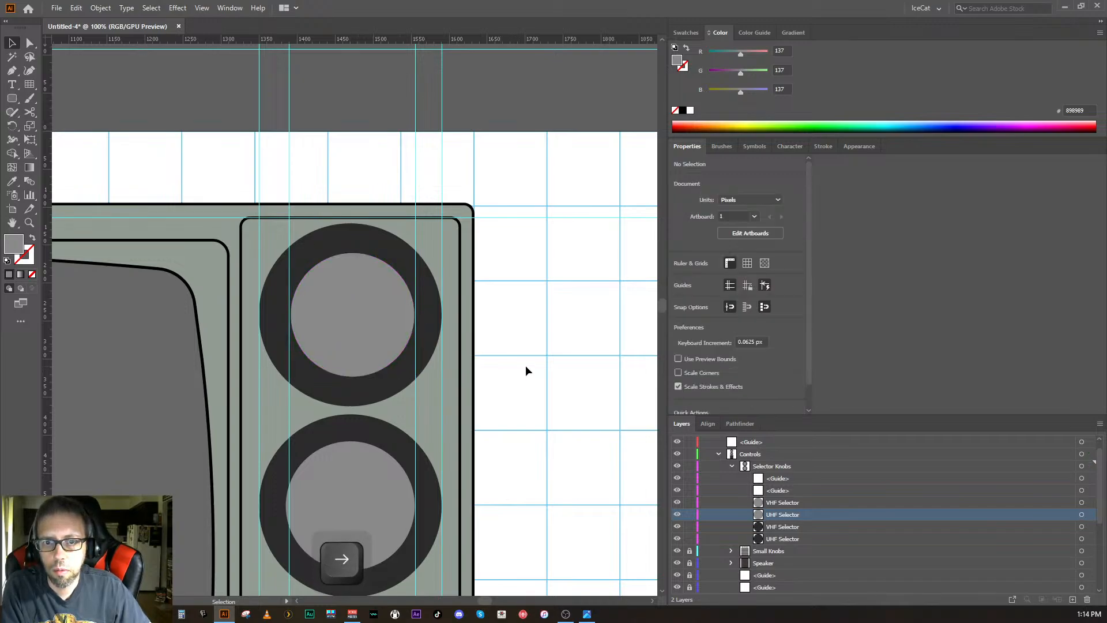
- Select the grey inner VHF circle in the lower selector knob
left_click(371, 335)
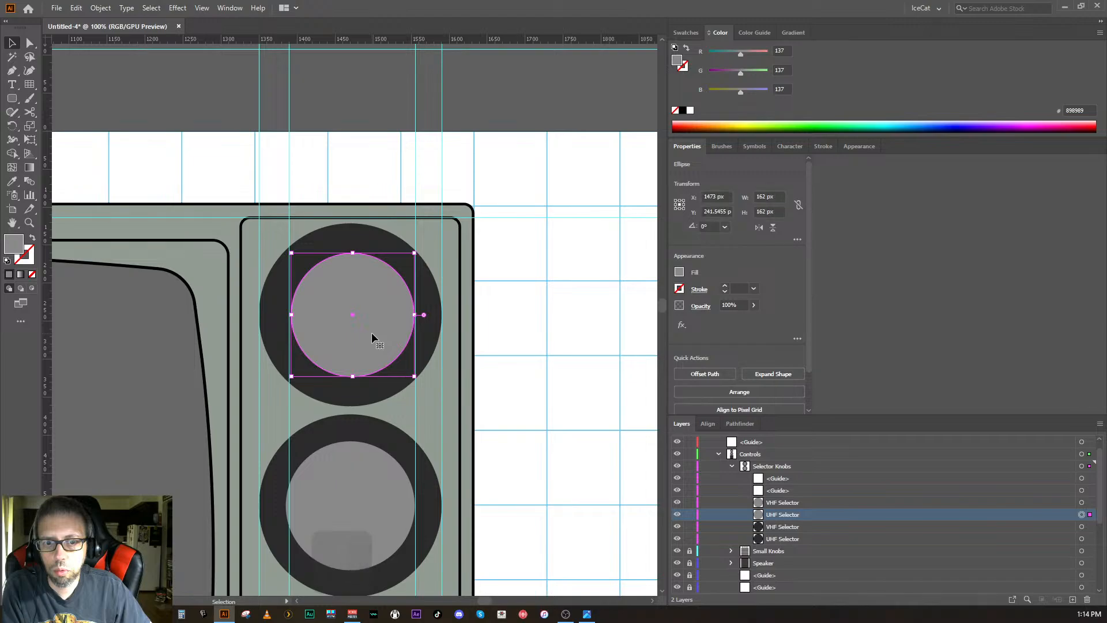
left_click(316, 481)
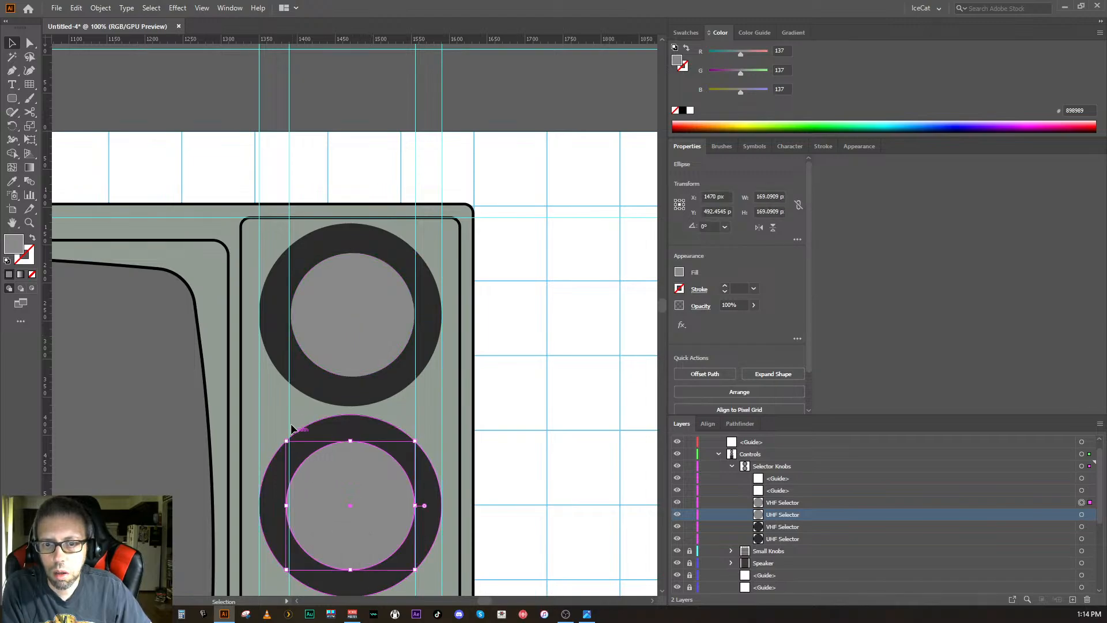
- Align the left inner guide with the lower knob's inner circle, and fit the upper inner circle to the guides at 168 px wide, X 1471 px
left_click_drag(287, 415, 285, 414)
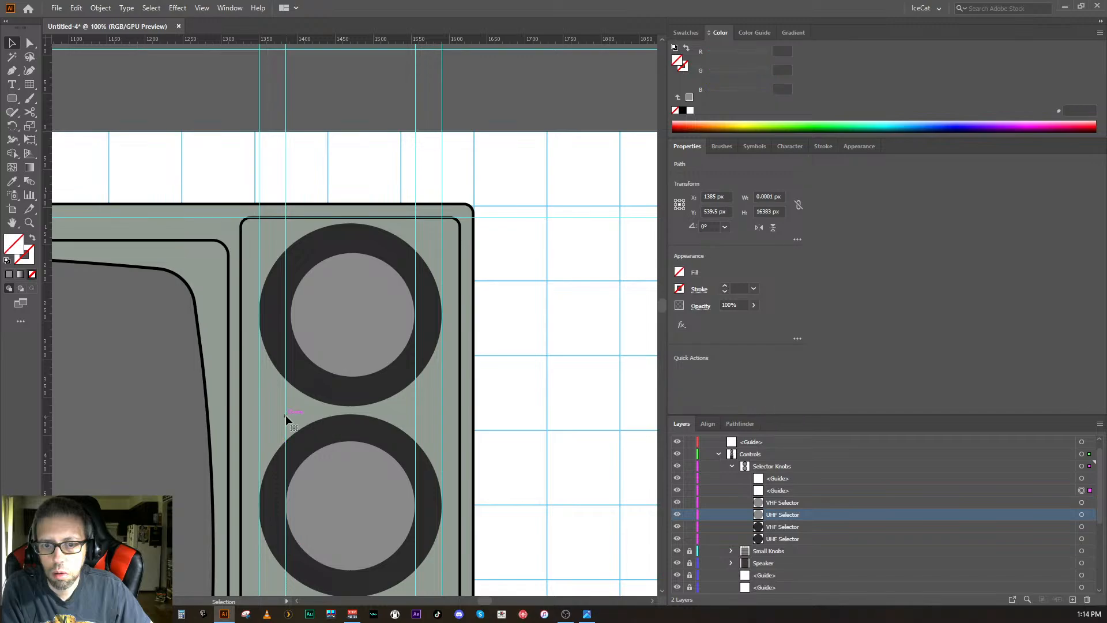
left_click(347, 348)
key("Left")
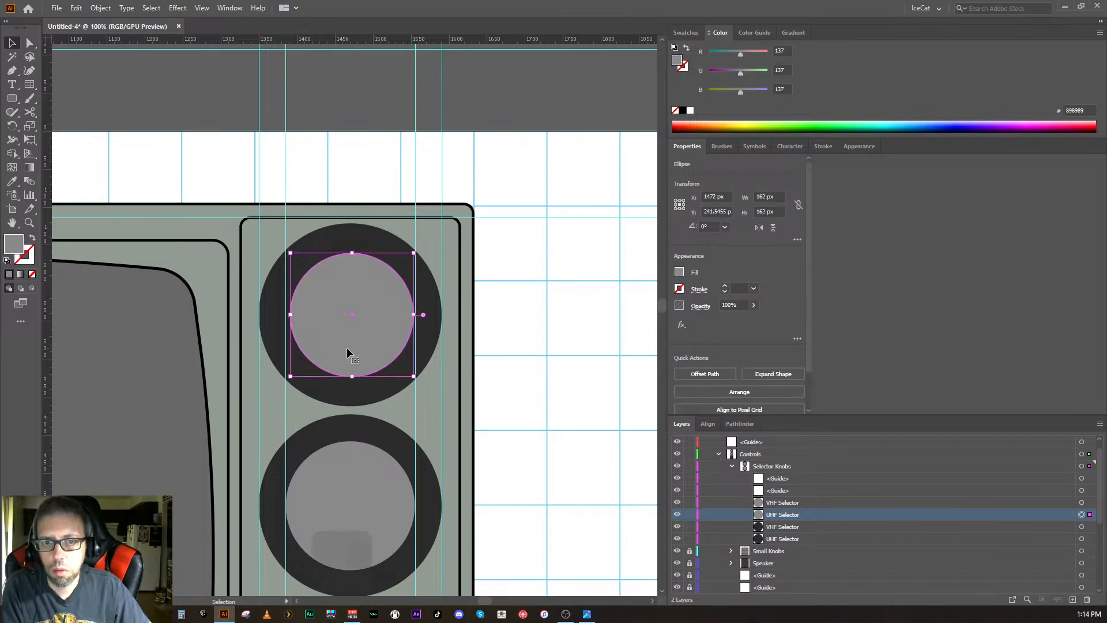
key("Left")
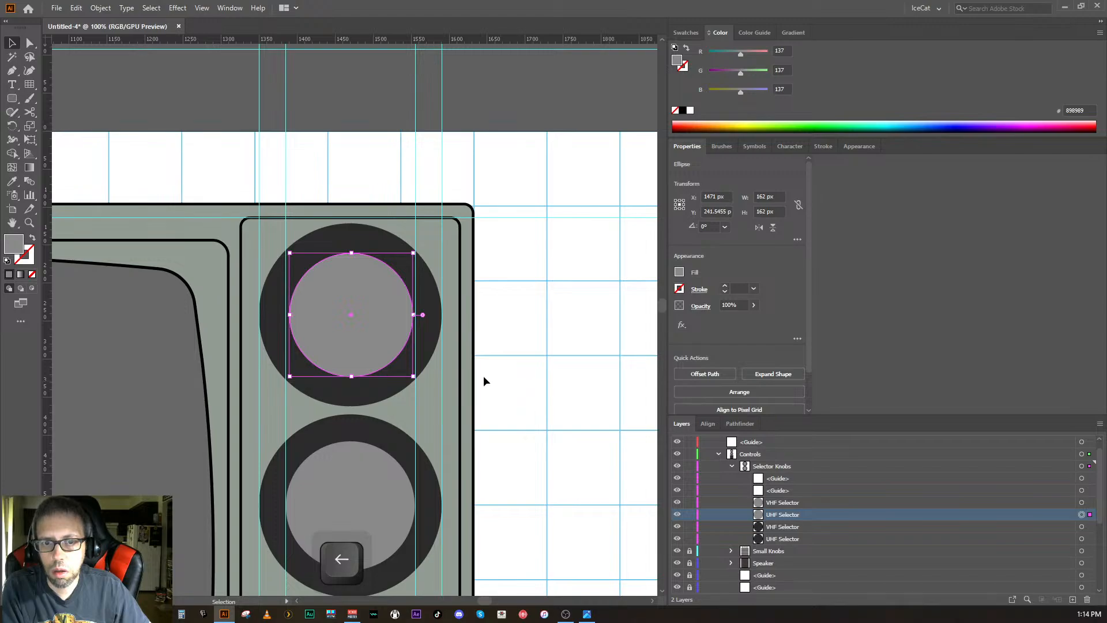
left_click_drag(413, 376, 416, 380)
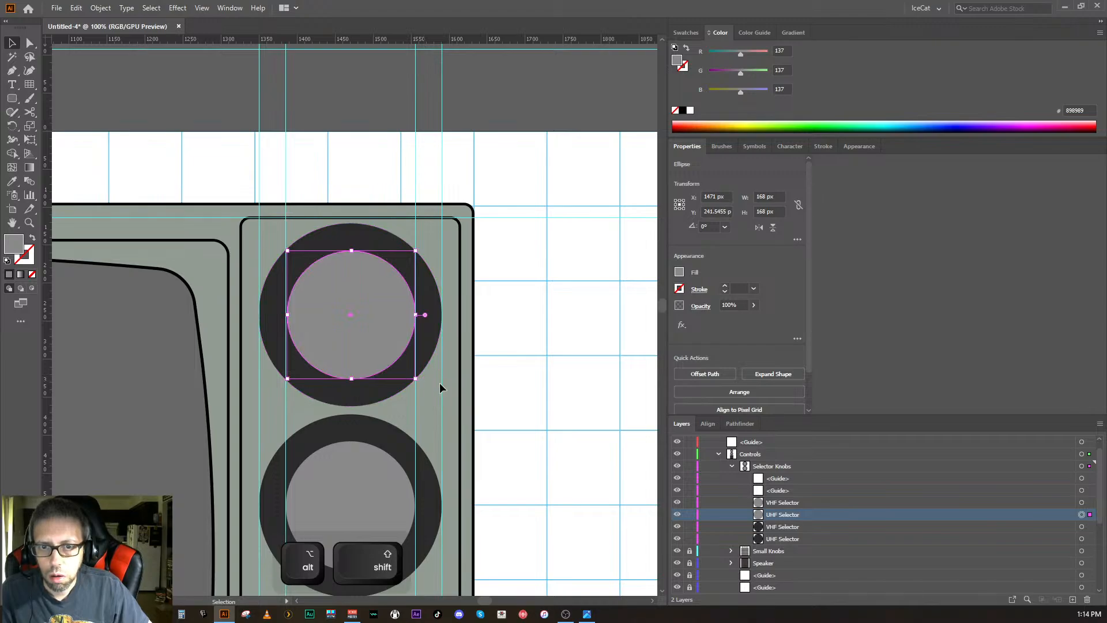
left_click(548, 410)
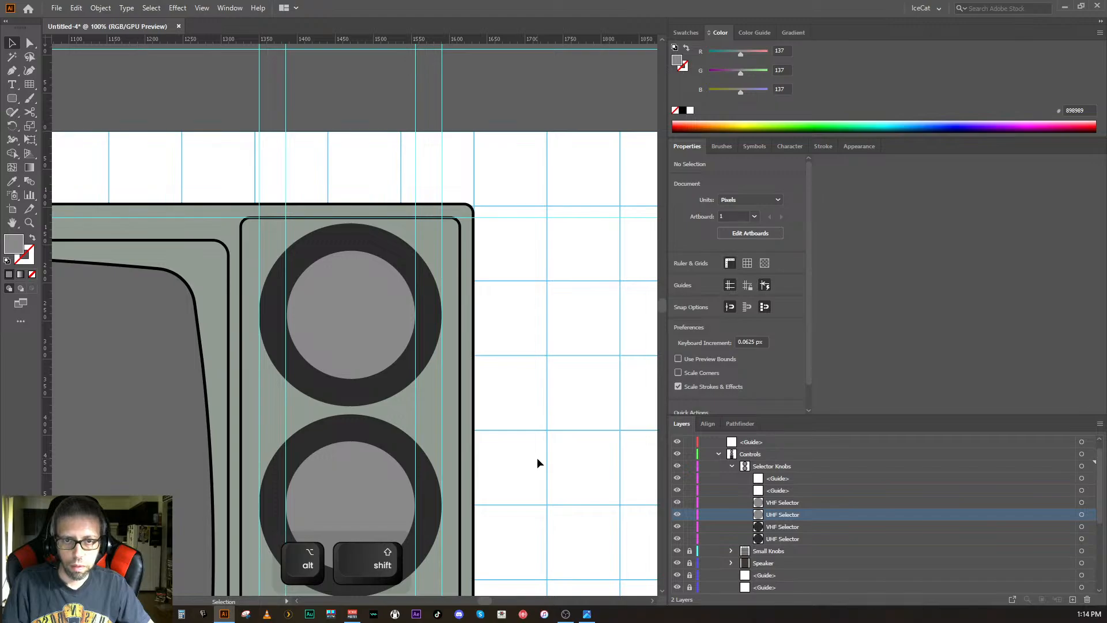
- Examine the whole television drawing and the proportions of its two selector knobs
key("ctrl+minus")
key("ctrl+minus")
key("ctrl+minus")
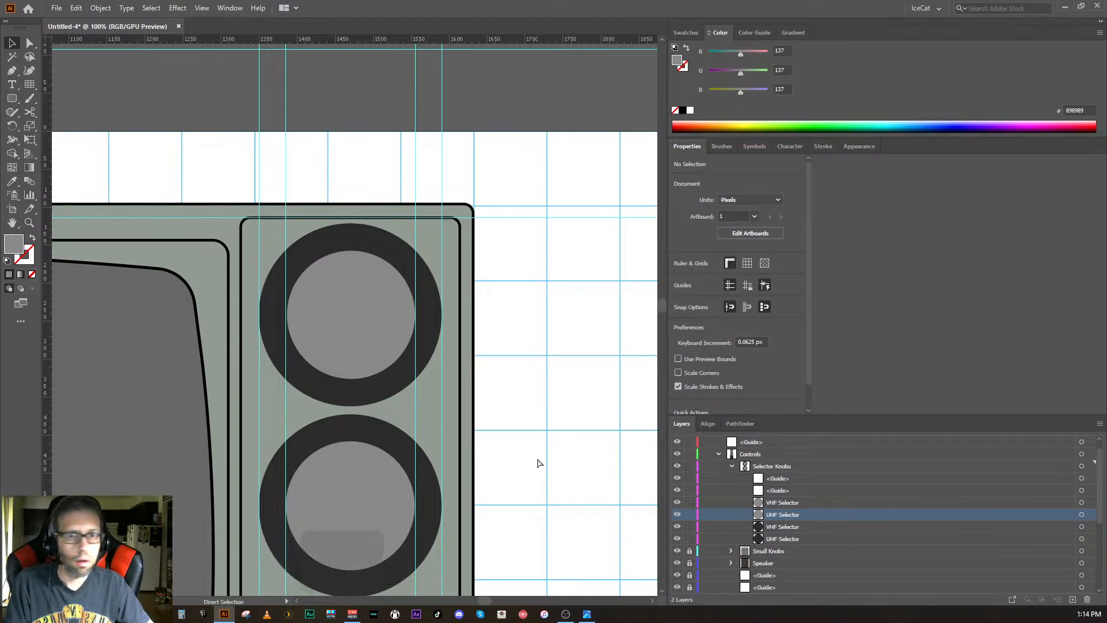
key("ctrl+minus")
key("ctrl+equal")
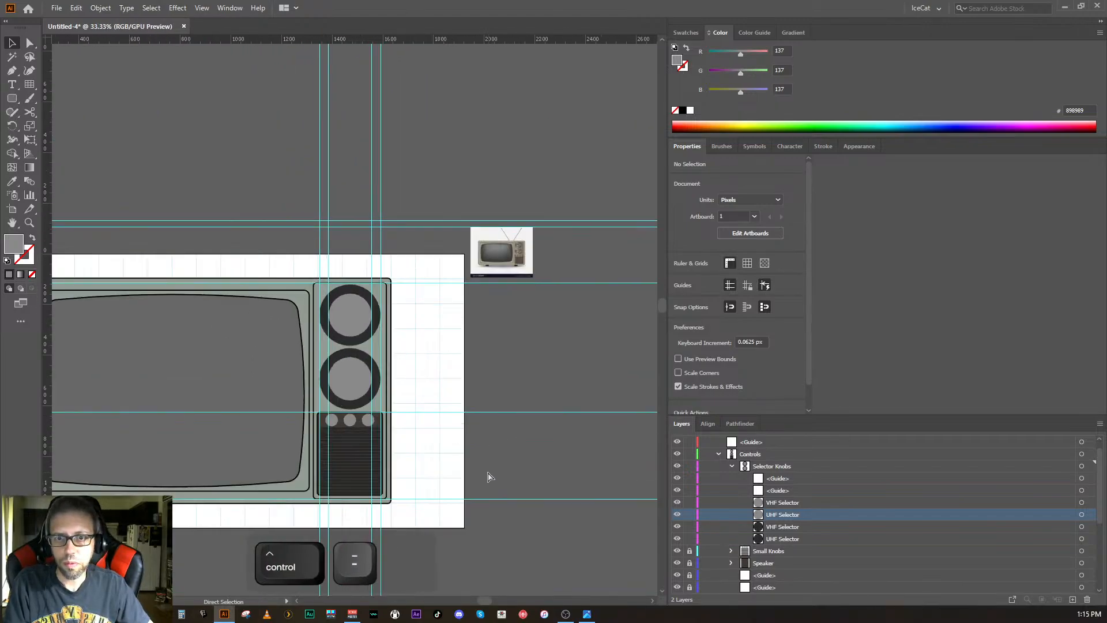
key("ctrl+minus")
key("space")
left_click_drag(252, 494, 387, 505)
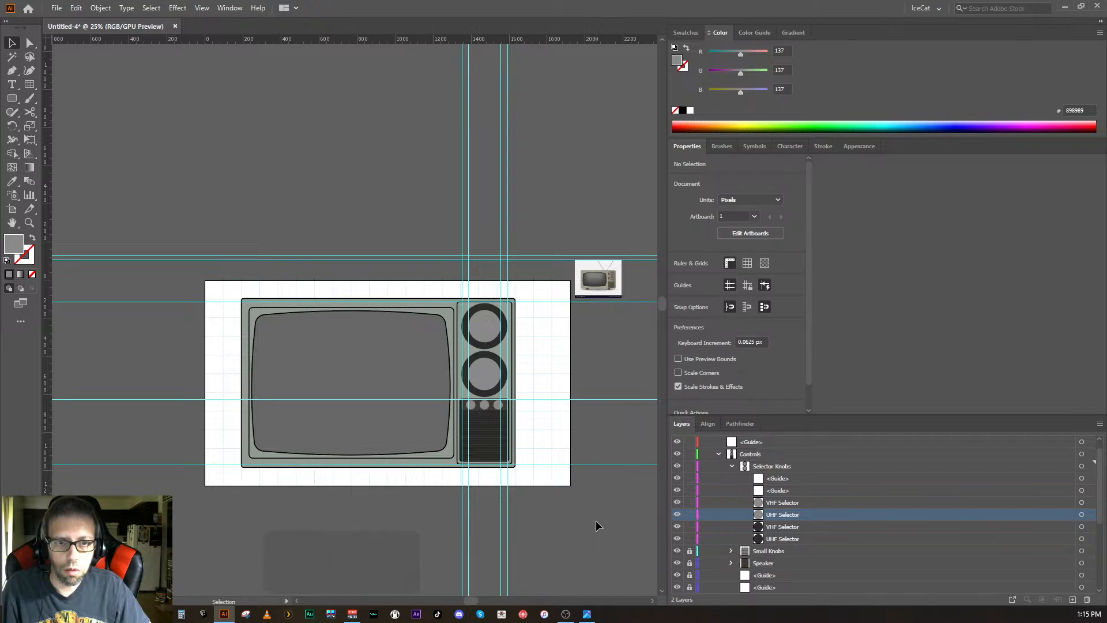
key("ctrl+plus")
key("ctrl+plus")
key("ctrl+plus")
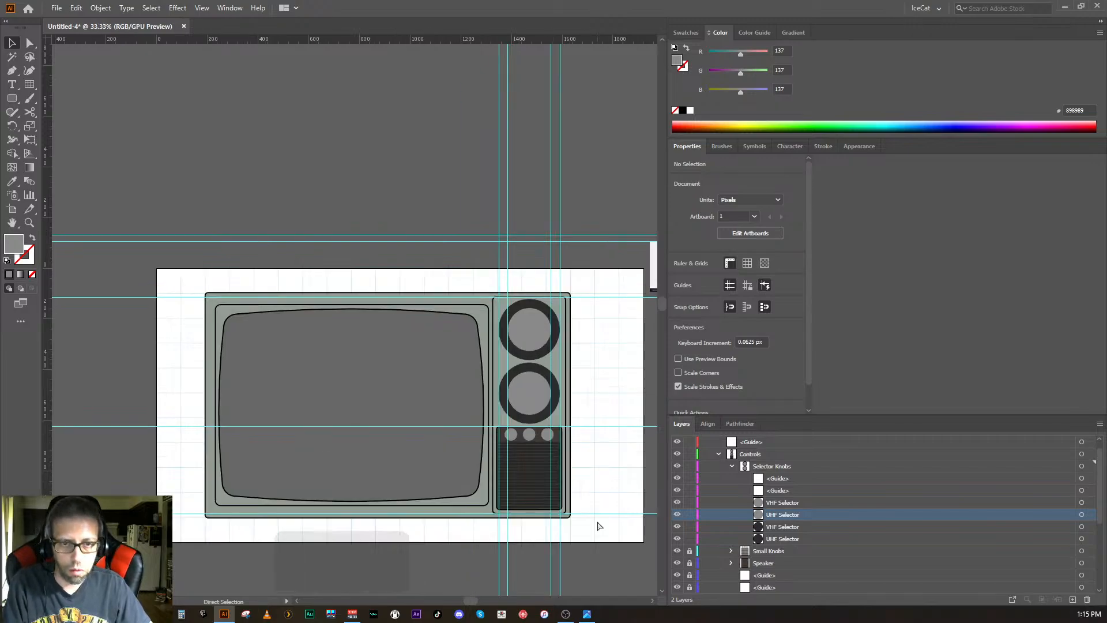
key("space")
left_click_drag(552, 429, 231, 370)
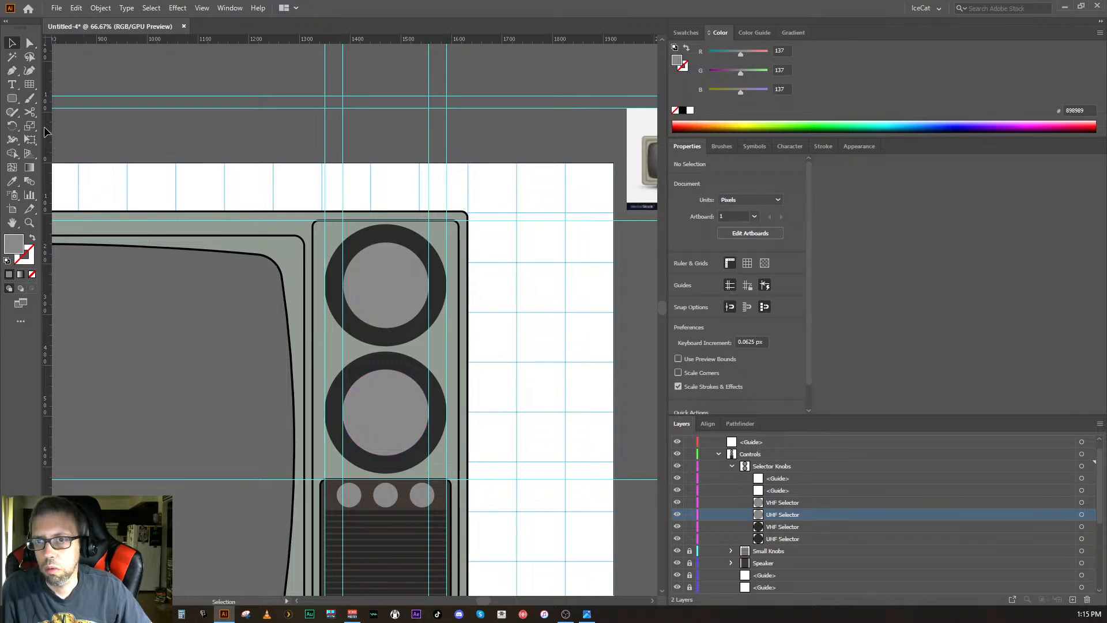
- Make the upper VHF Selector item the active layer entry and switch to the Pen tool
left_click(30, 71)
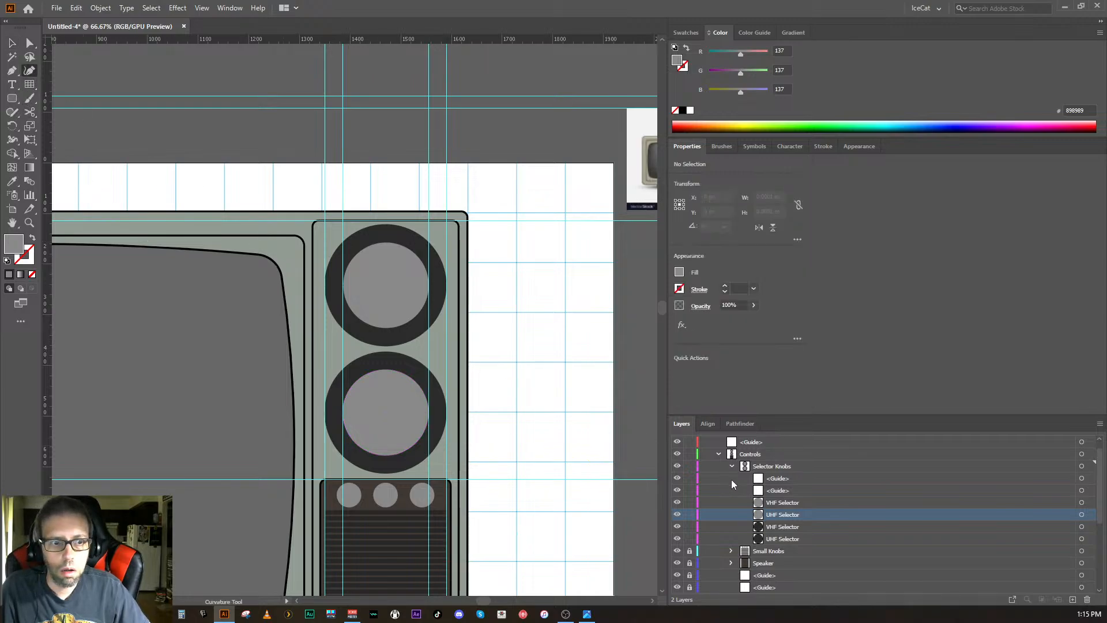
left_click(818, 504)
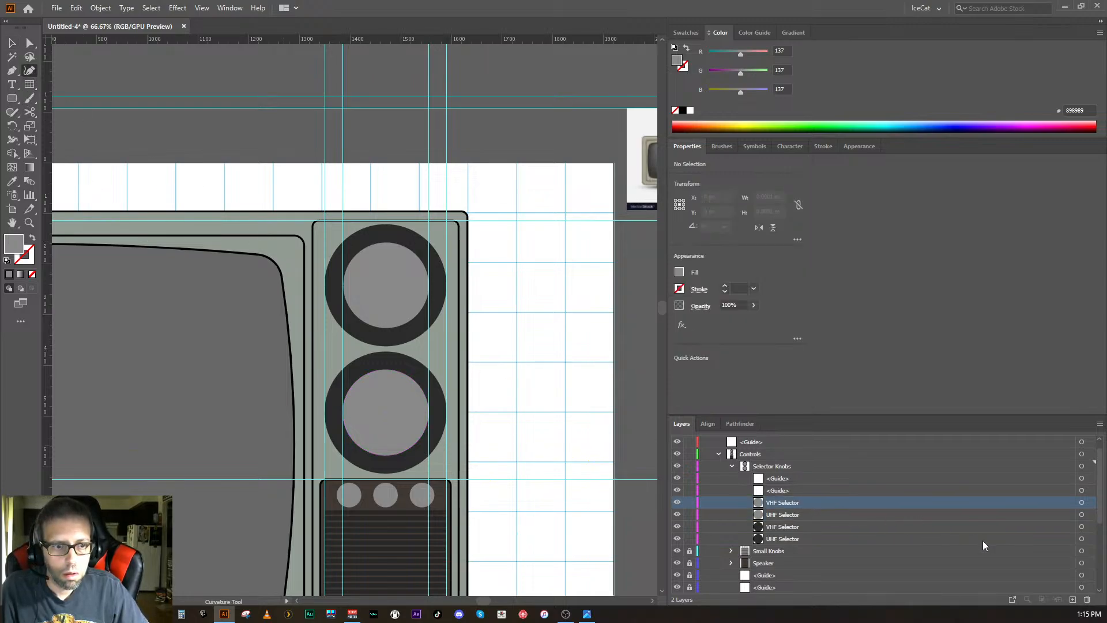
key("v")
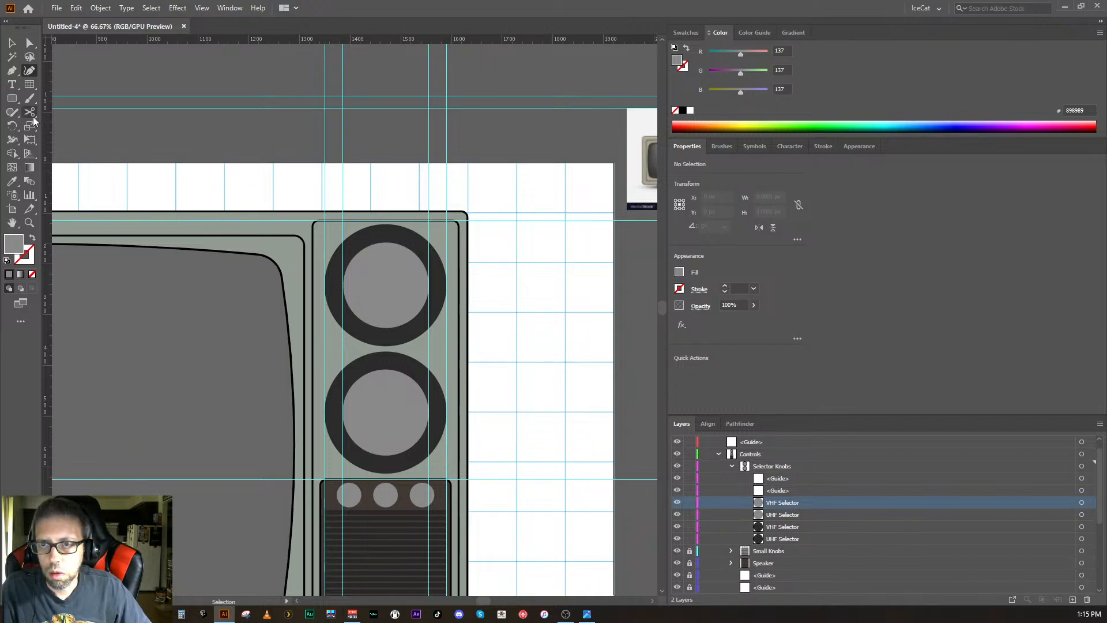
left_click(15, 73)
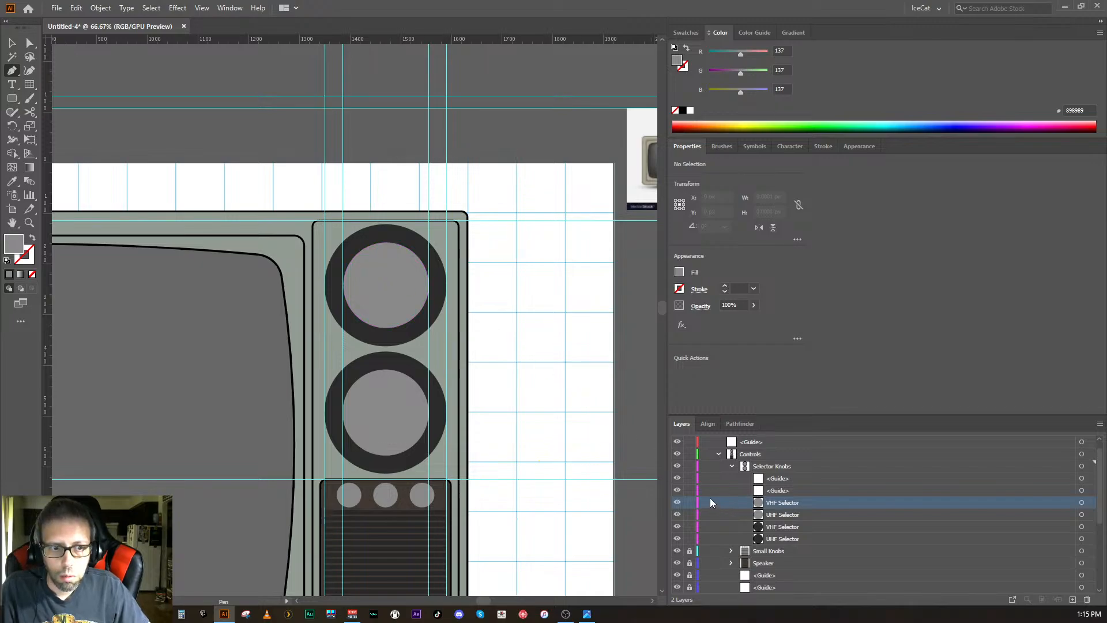
left_click(689, 491)
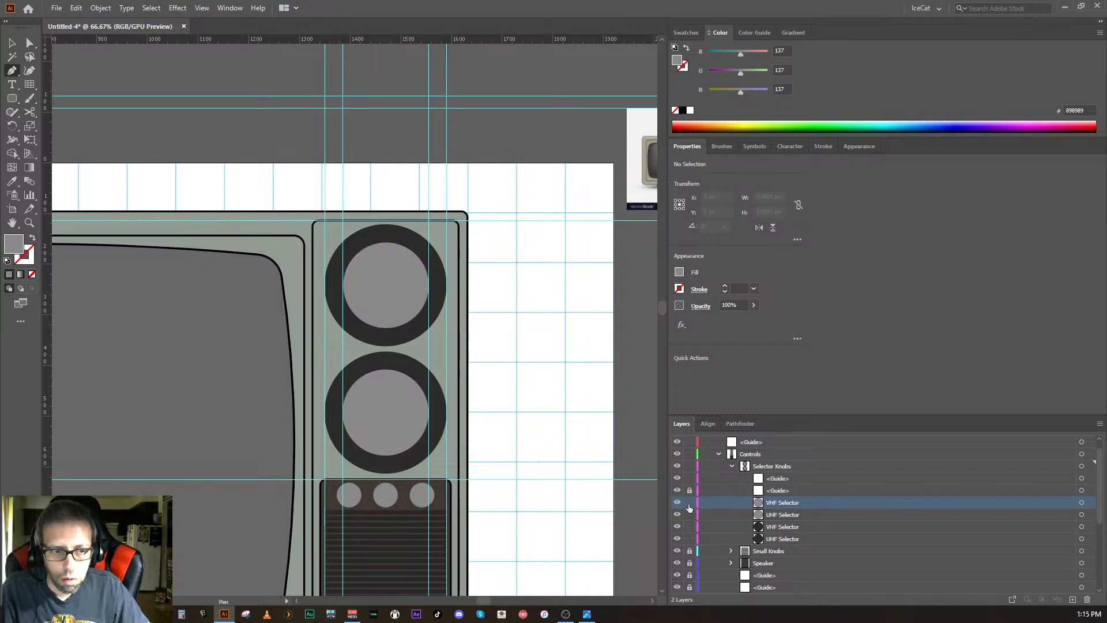
left_click(690, 491)
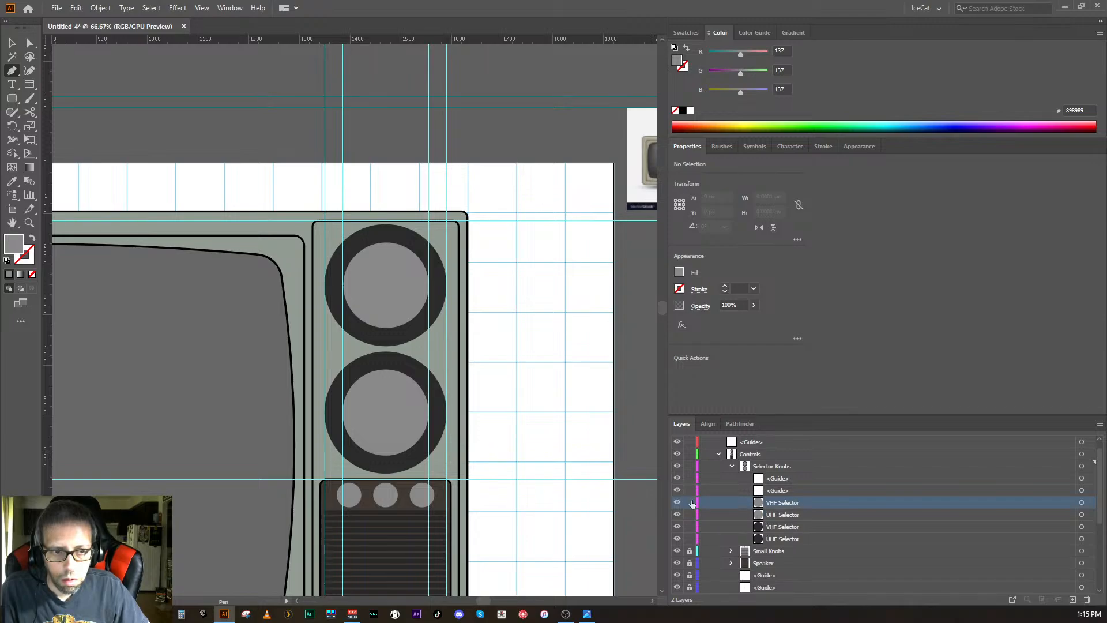
left_click(691, 503)
left_click(689, 514)
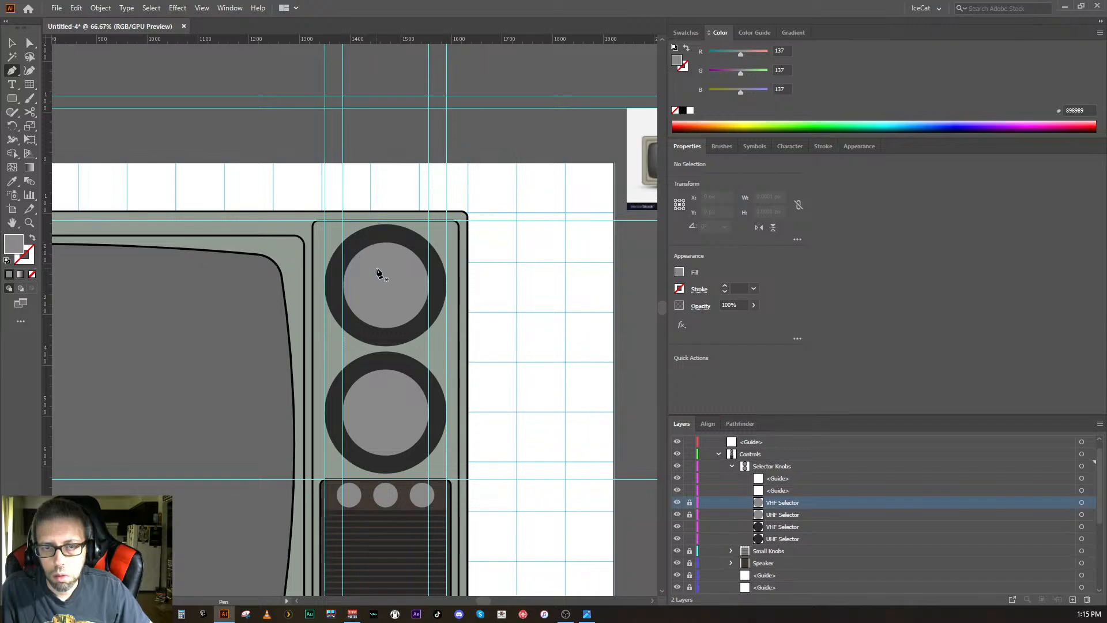
left_click_drag(695, 504, 694, 515)
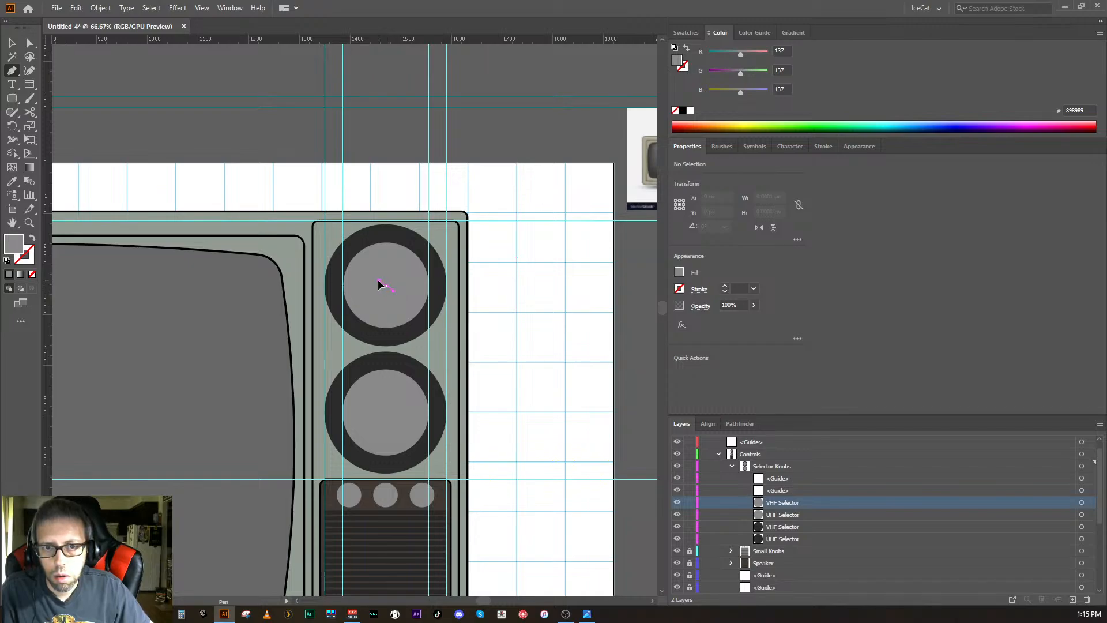
- Place a Pen anchor with diagonal handles at the upper knob's centre and give the path no fill and a black stroke
left_click_drag(376, 279, 358, 255)
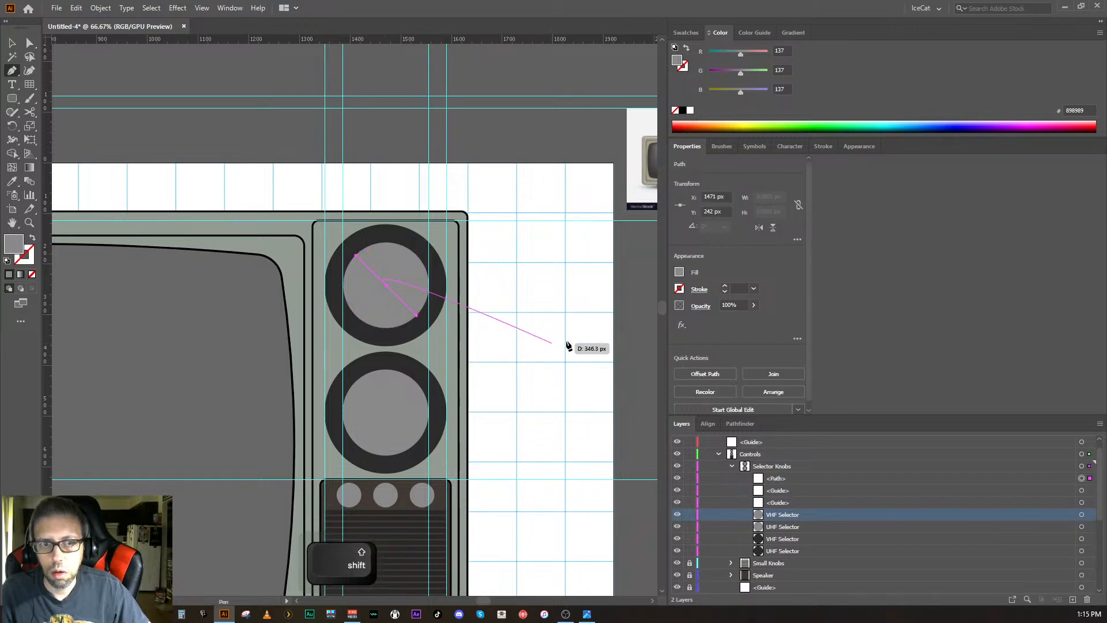
key("Escape")
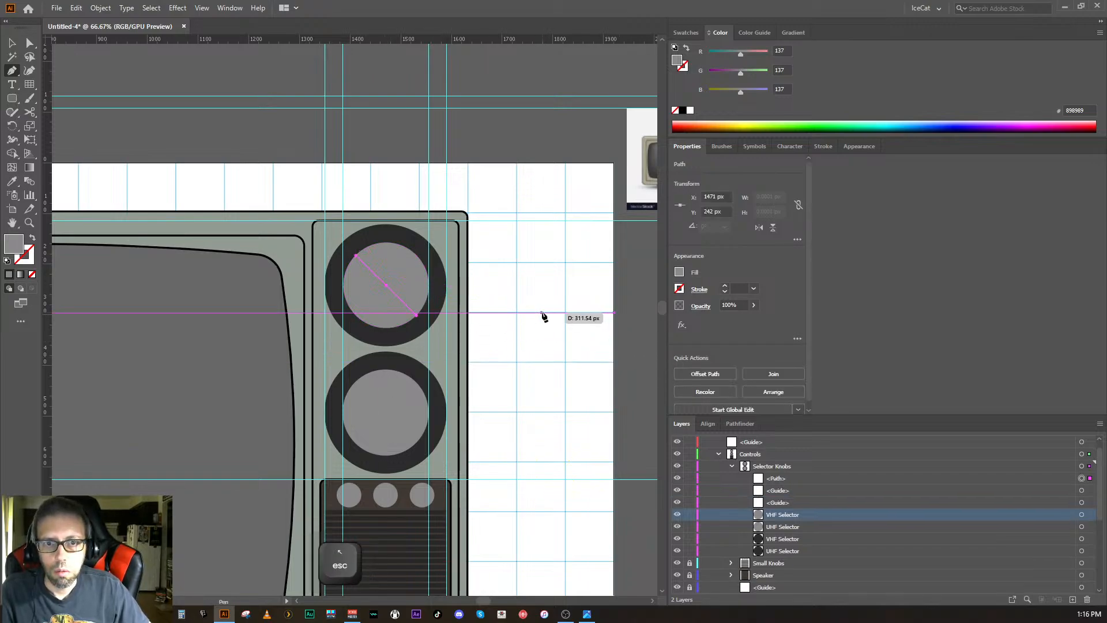
left_click(680, 275)
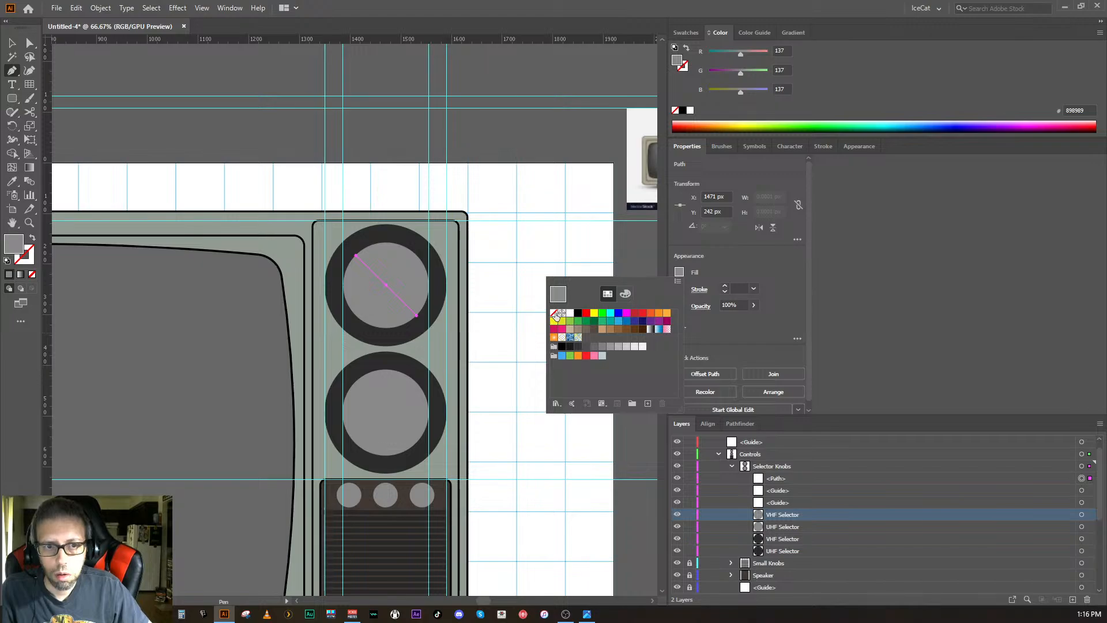
left_click(555, 314)
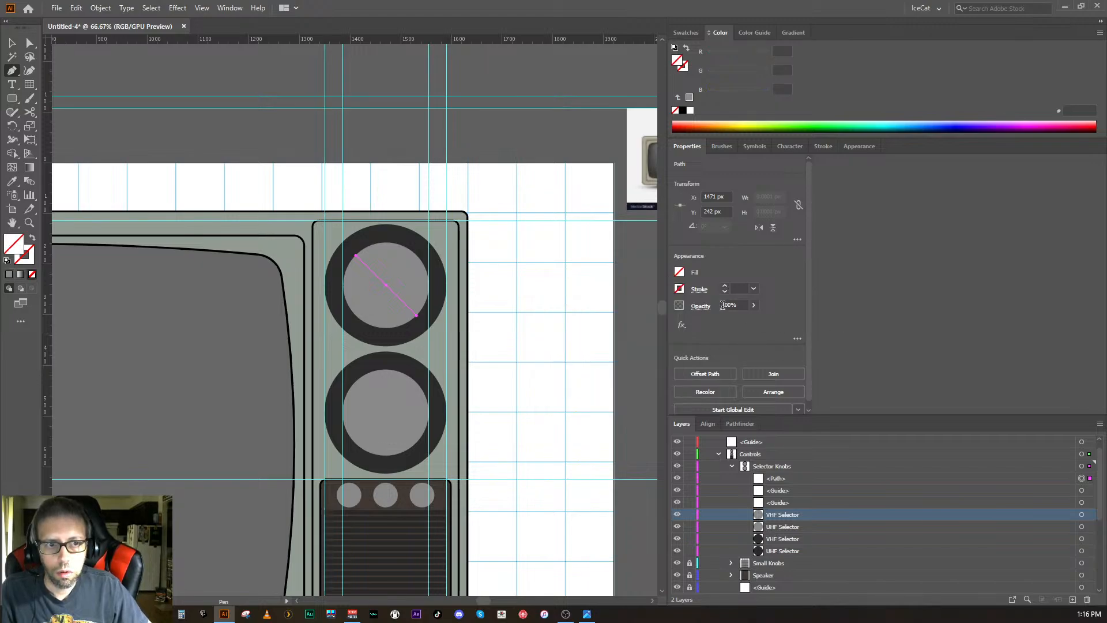
left_click(679, 289)
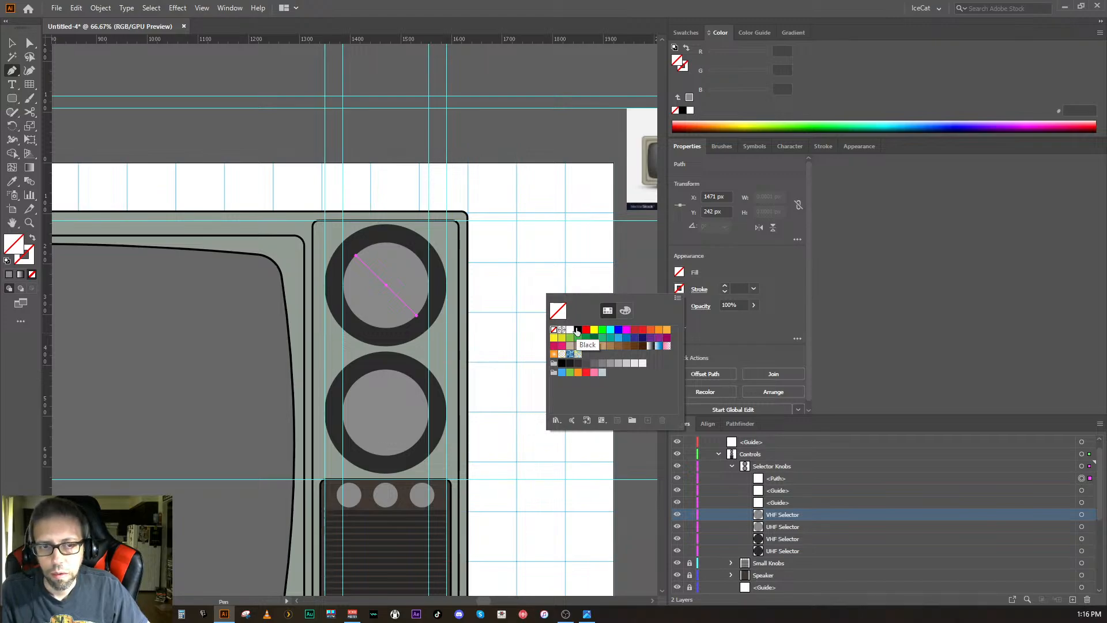
left_click(576, 330)
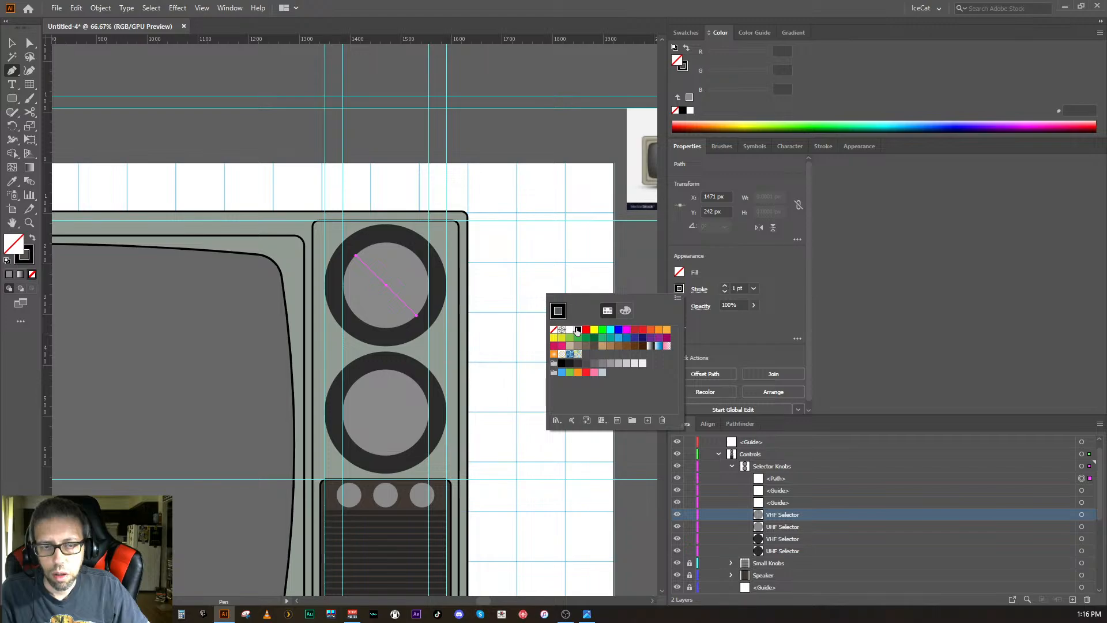
left_click(847, 336)
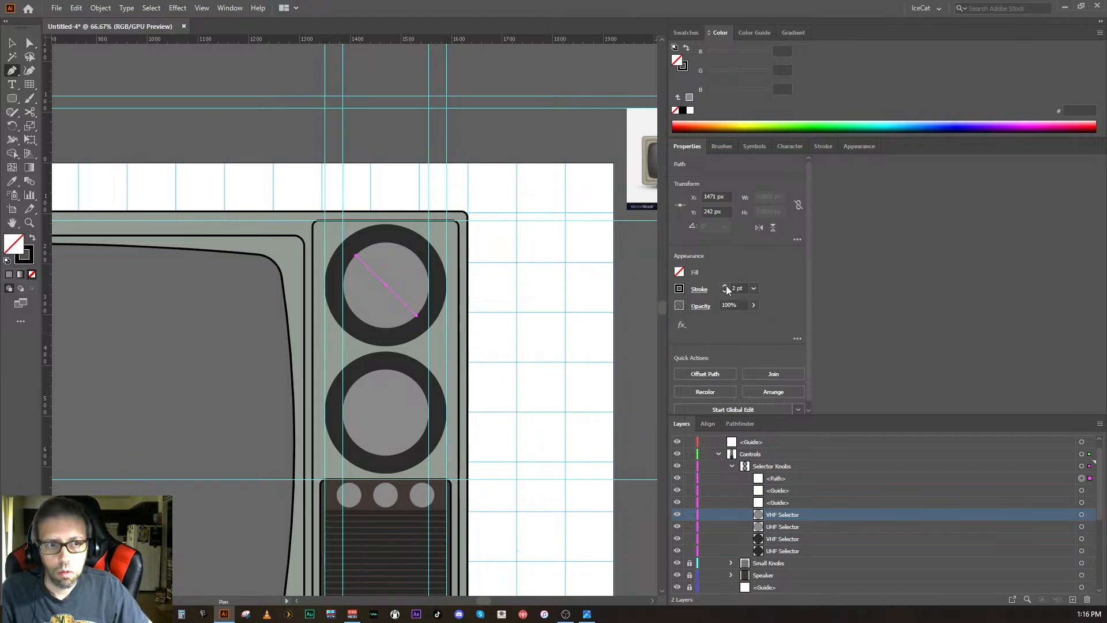
- Try several stroke weights, up to 13 pt, on the path in the upper knob
left_click(726, 287)
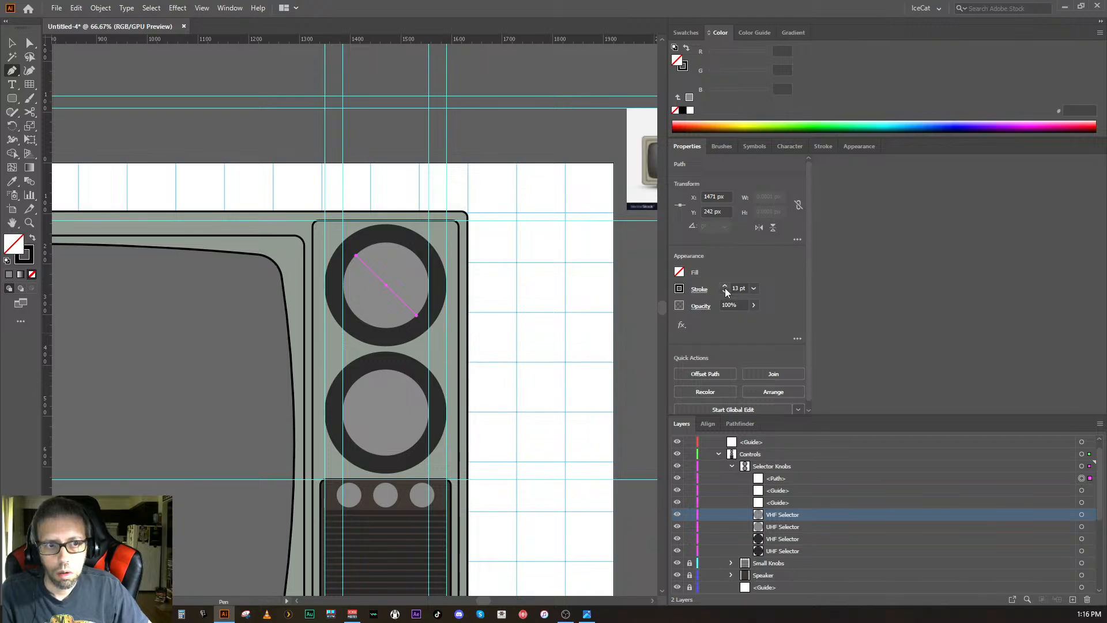
left_click(724, 292)
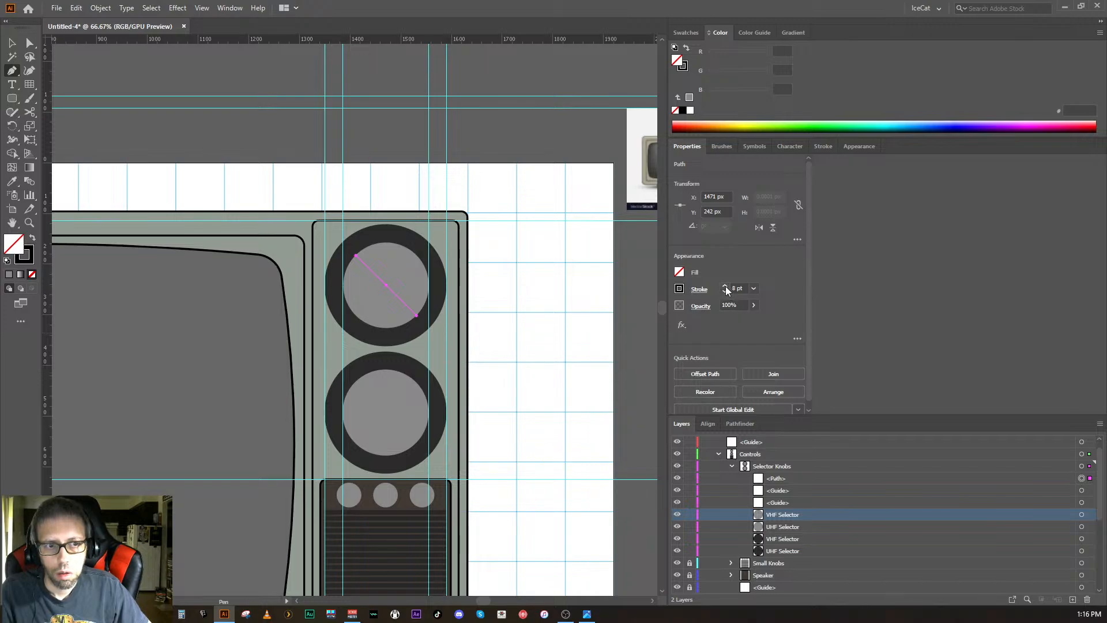
left_click(725, 291)
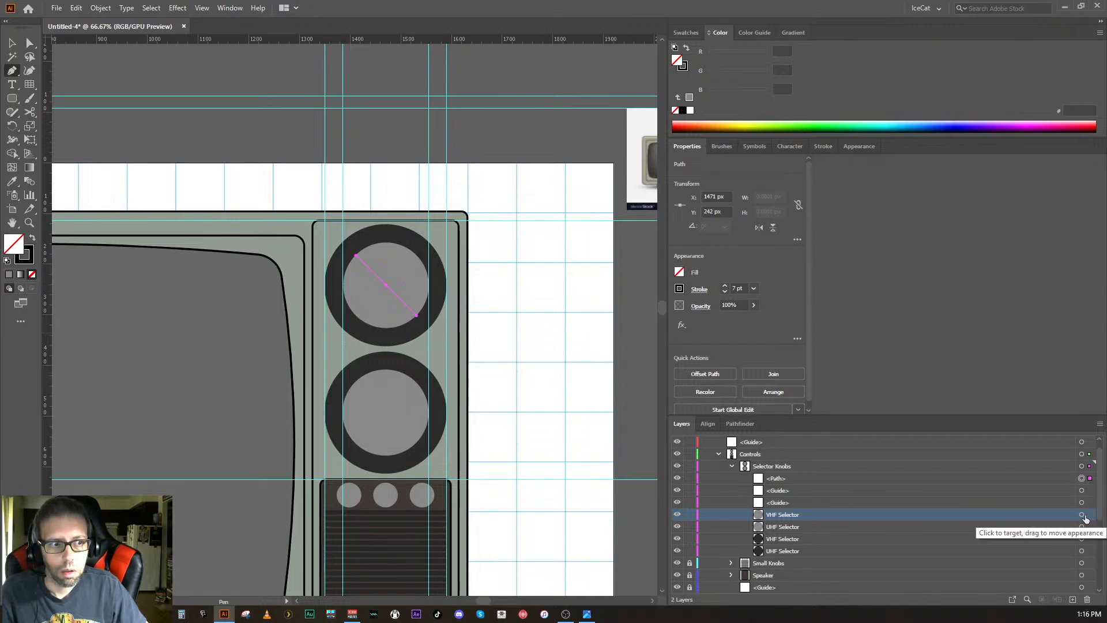
key("ctrl")
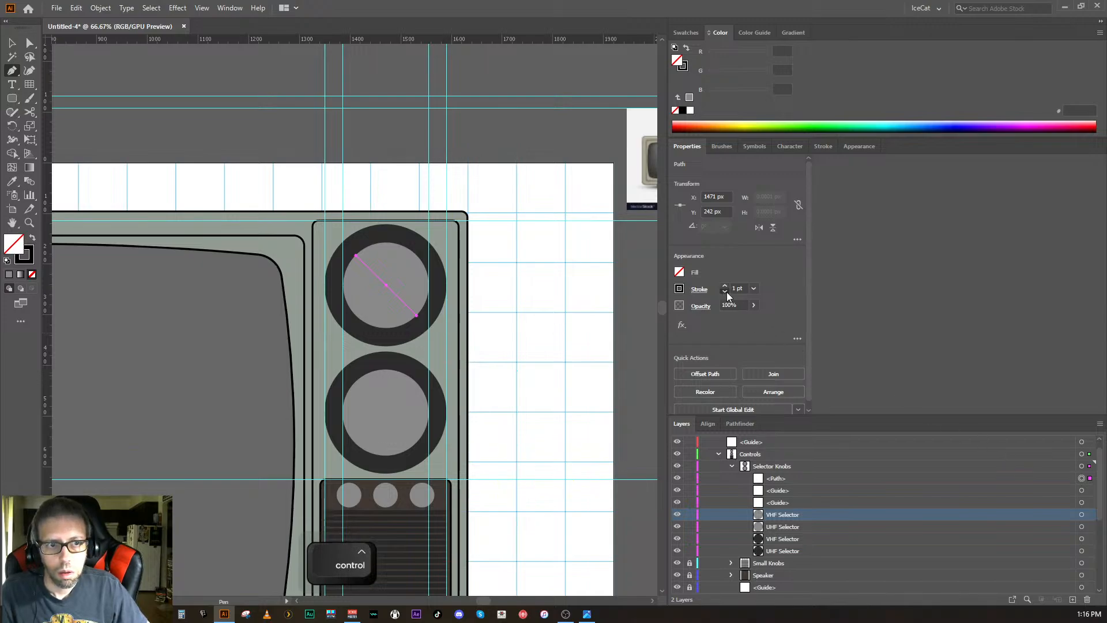
left_click(725, 290)
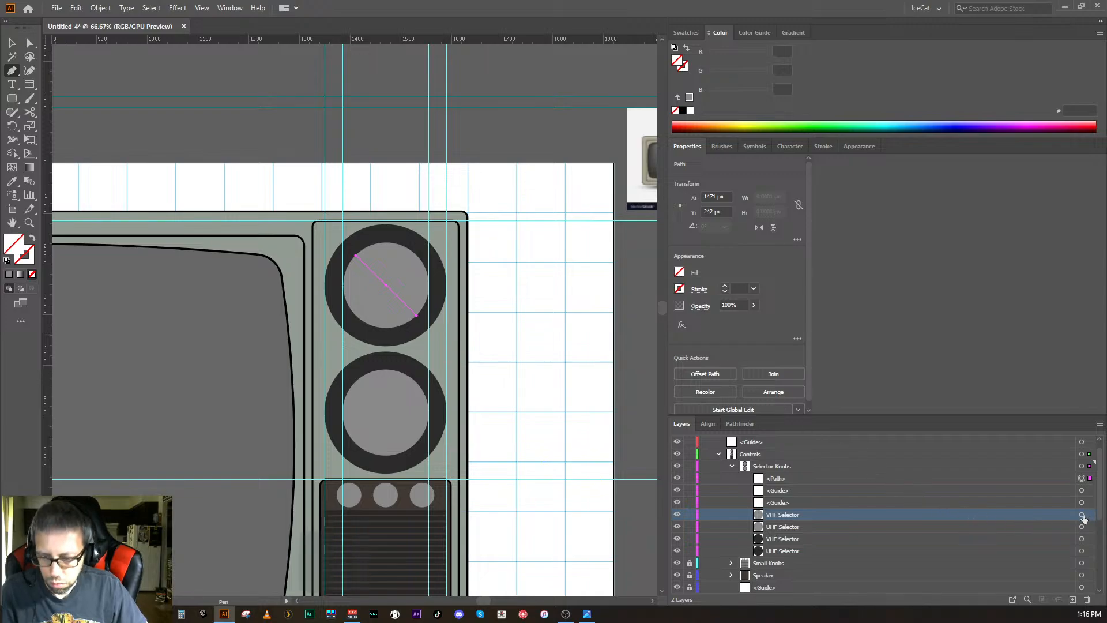
- Undo the stroke weight, stroke colour and fill changes made to the path in the upper knob
key("ctrl+z")
key("ctrl+z")
key("ctrl+z")
key("ctrl+z")
key("ctrl+z")
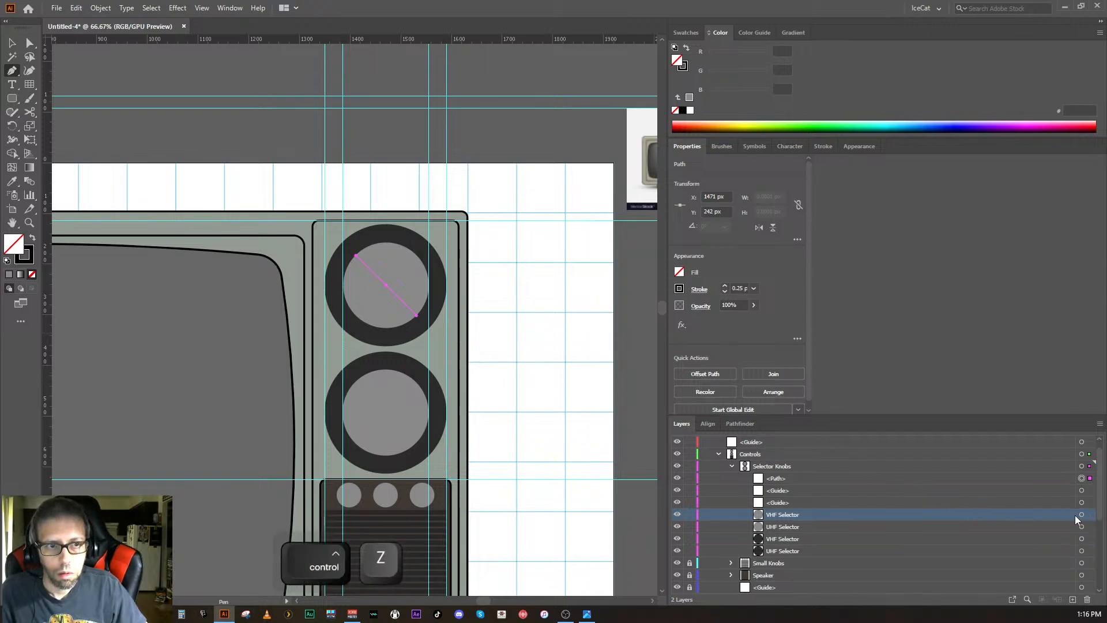
key("ctrl+z")
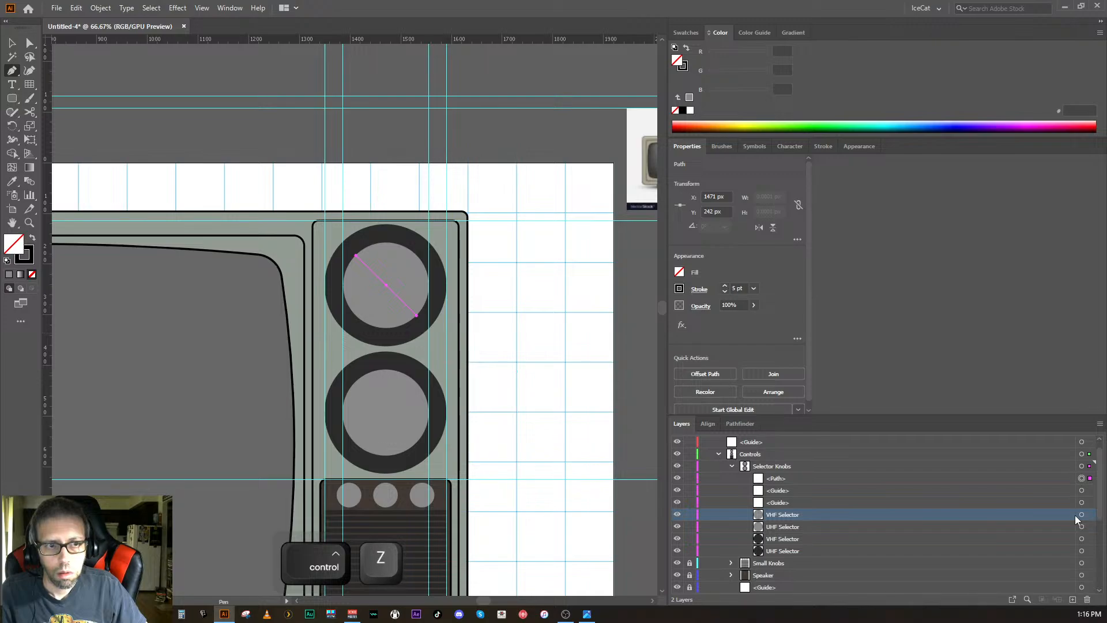
key("ctrl+z")
key("ctrl+z")
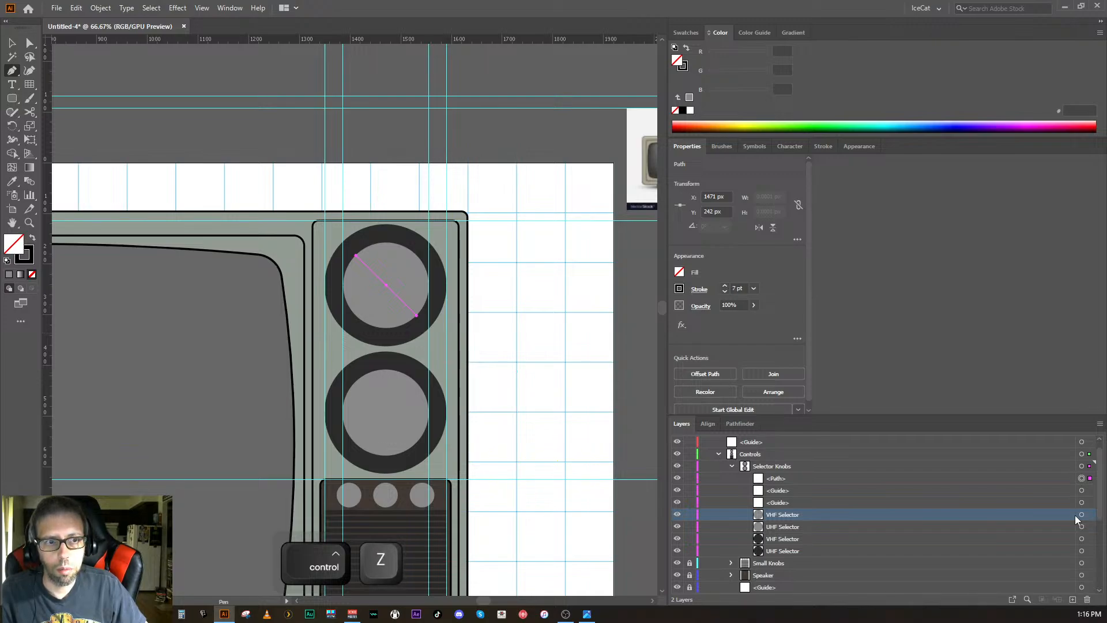
key("ctrl+z")
key("ctrl+z")
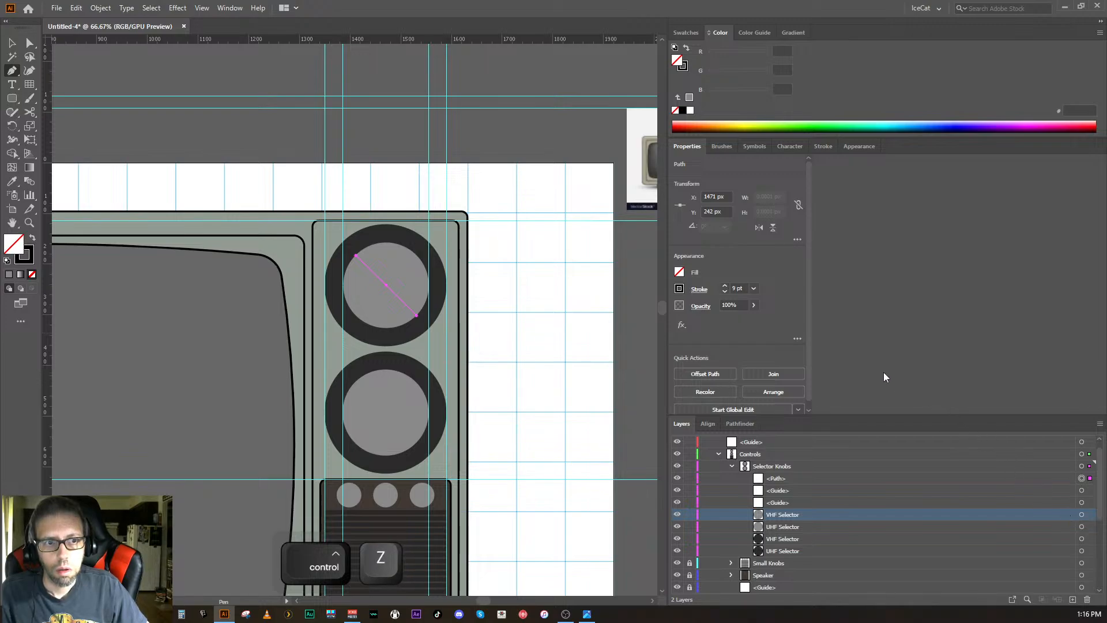
key("ctrl+z")
key("ctrl+z")
key("ctrl+z")
key("ctrl+z")
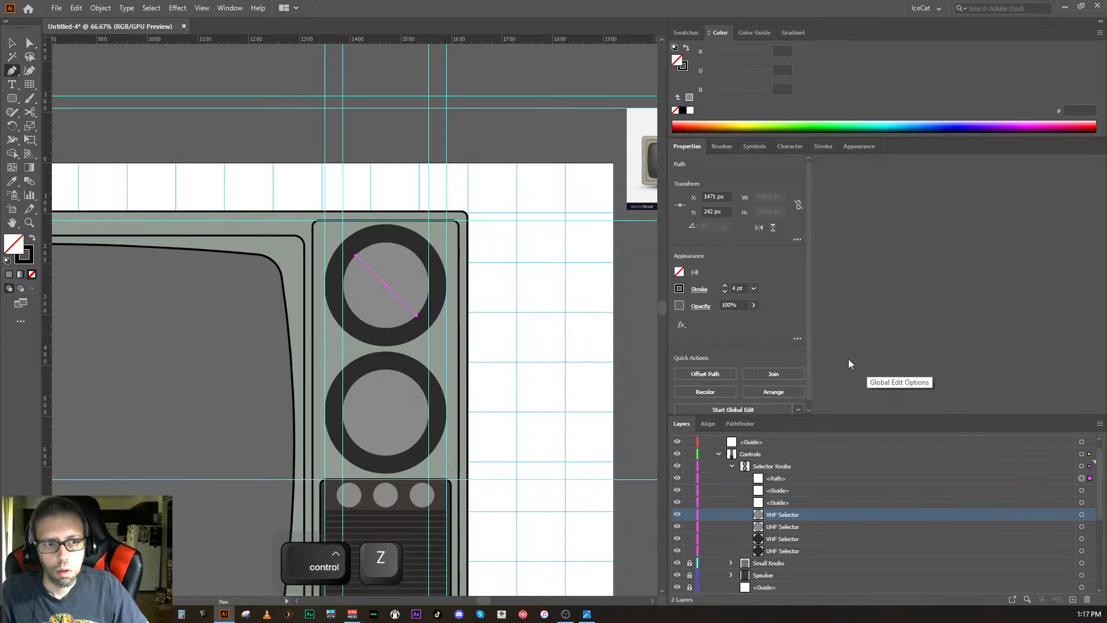
key("ctrl+z")
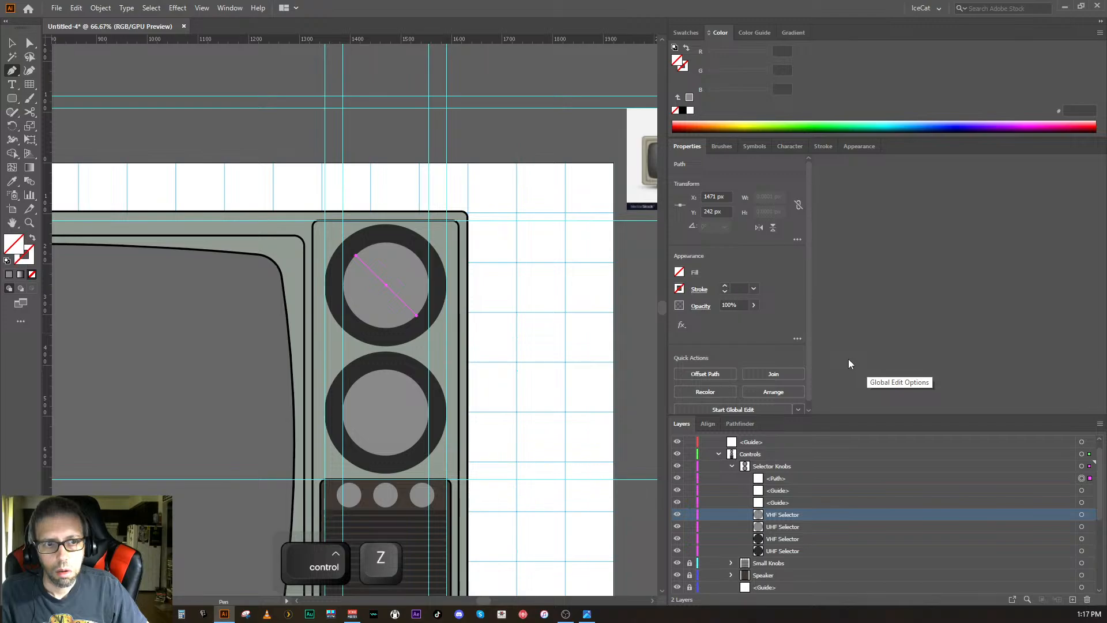
key("ctrl+z")
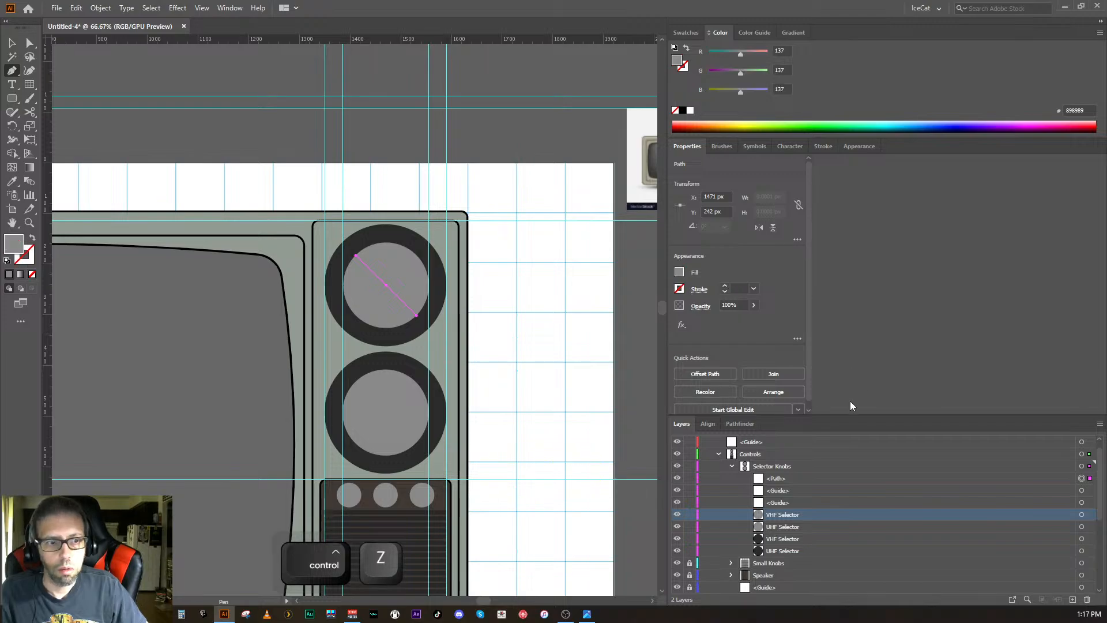
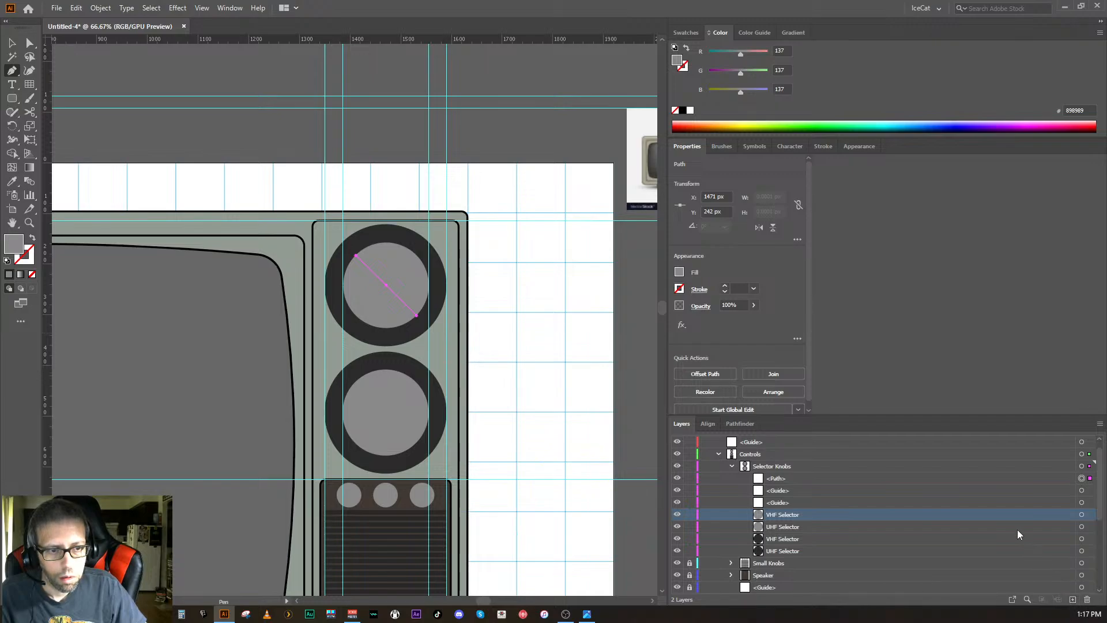
- Give the single-anchor path in the upper knob a black 6 pt stroke and reselect it with the Selection tool
left_click(1081, 480)
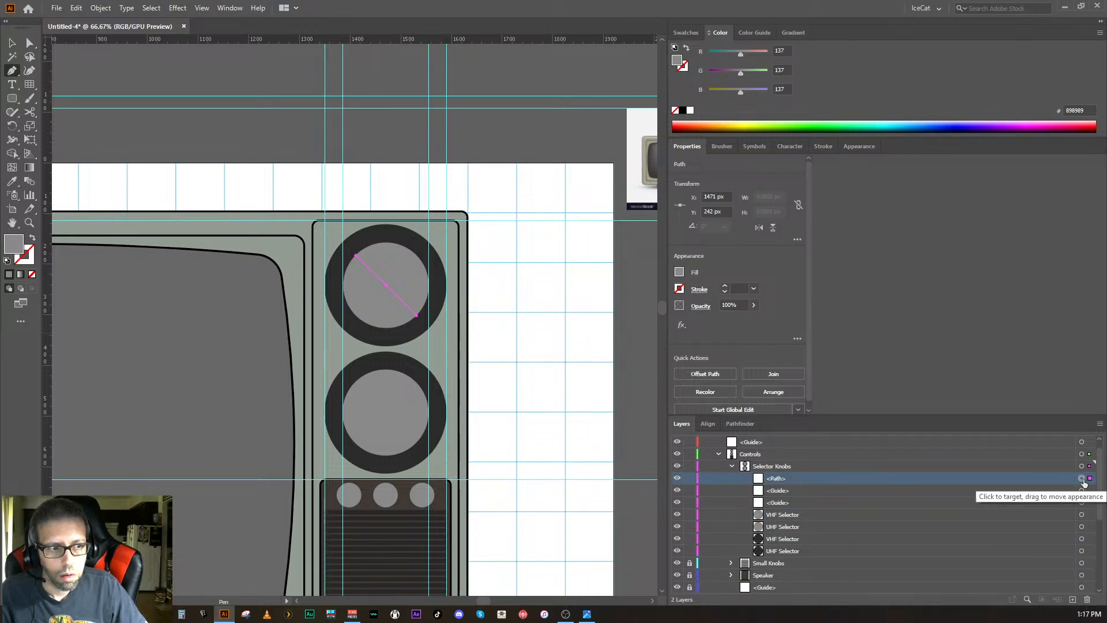
left_click(680, 289)
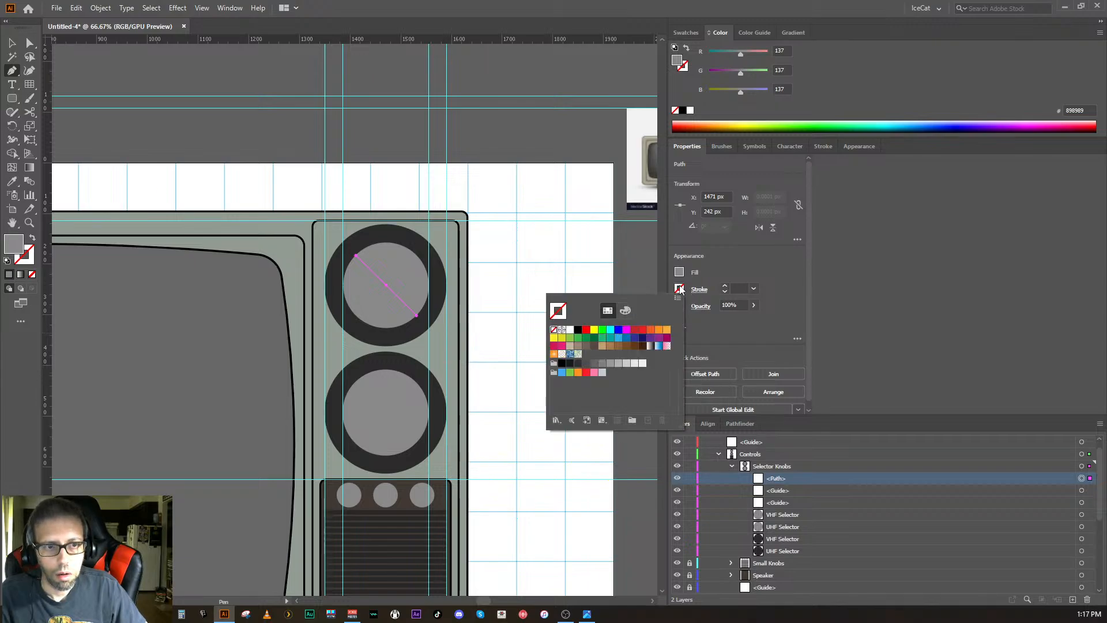
left_click(579, 330)
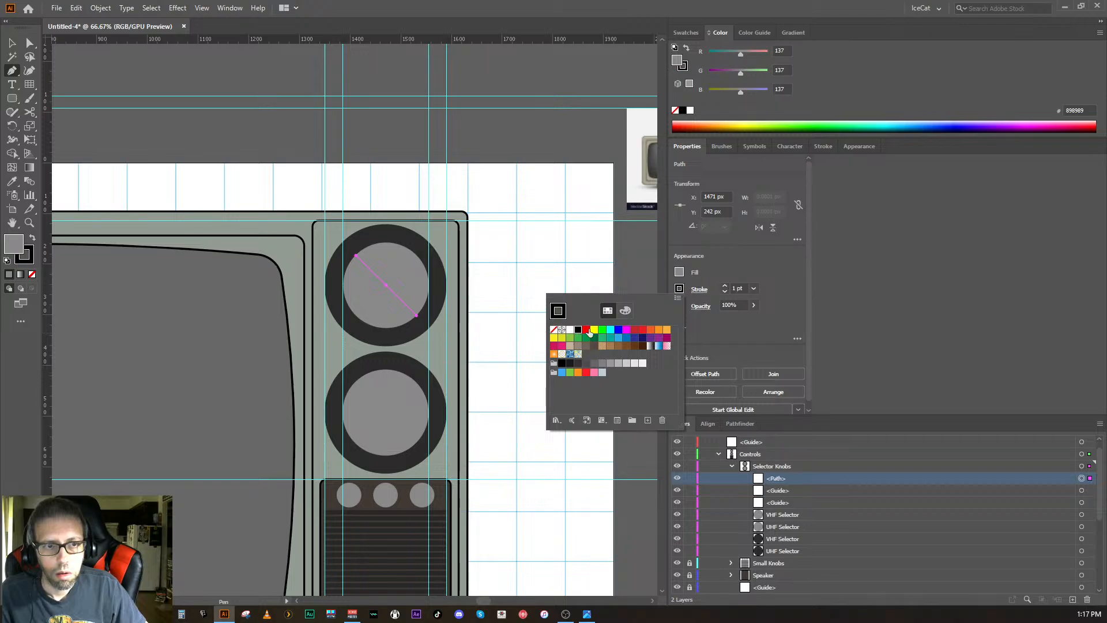
left_click(725, 286)
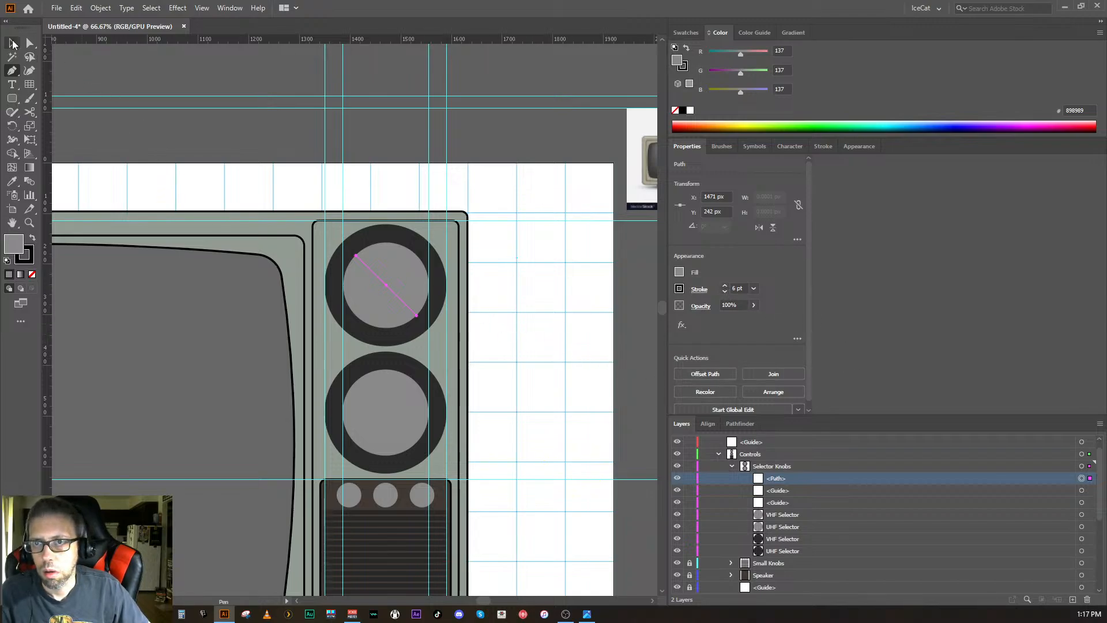
left_click(10, 44)
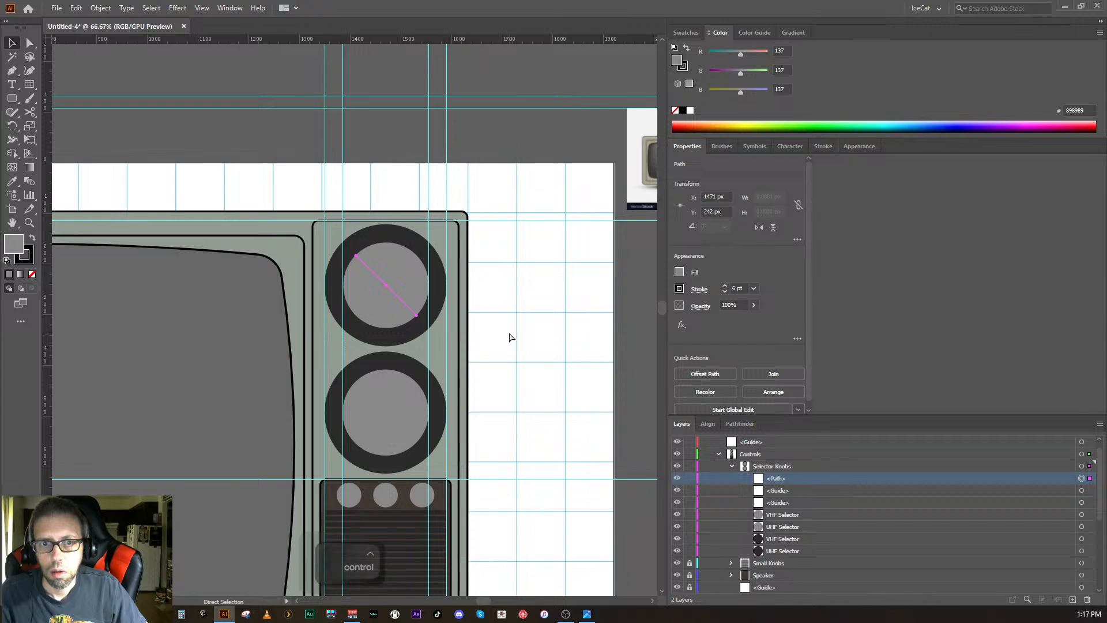
key("ctrl+shift+a")
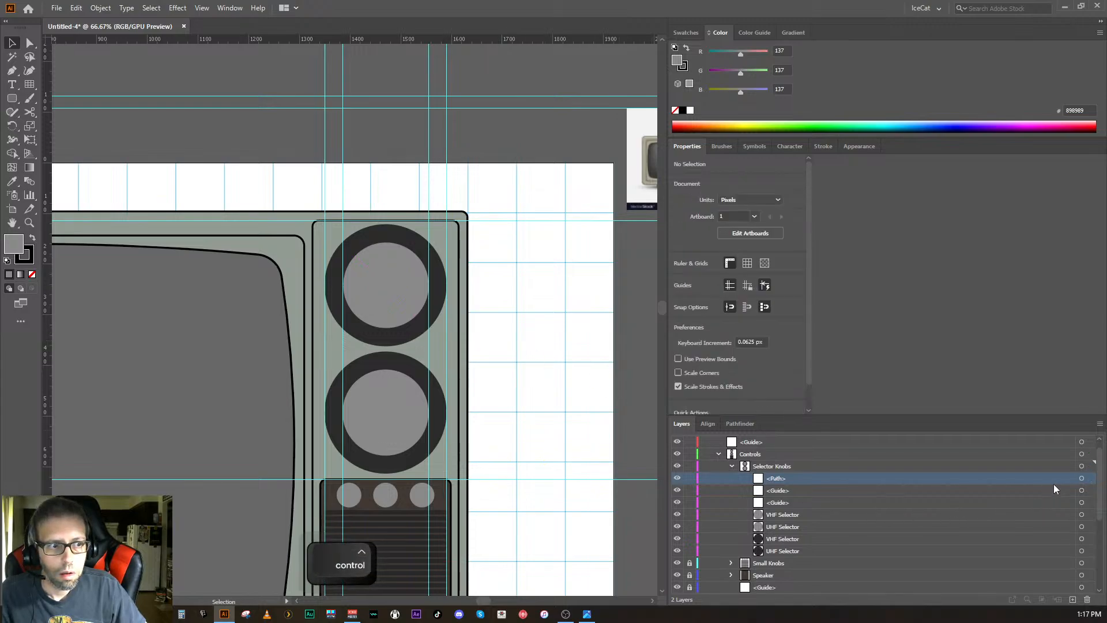
left_click(1082, 478)
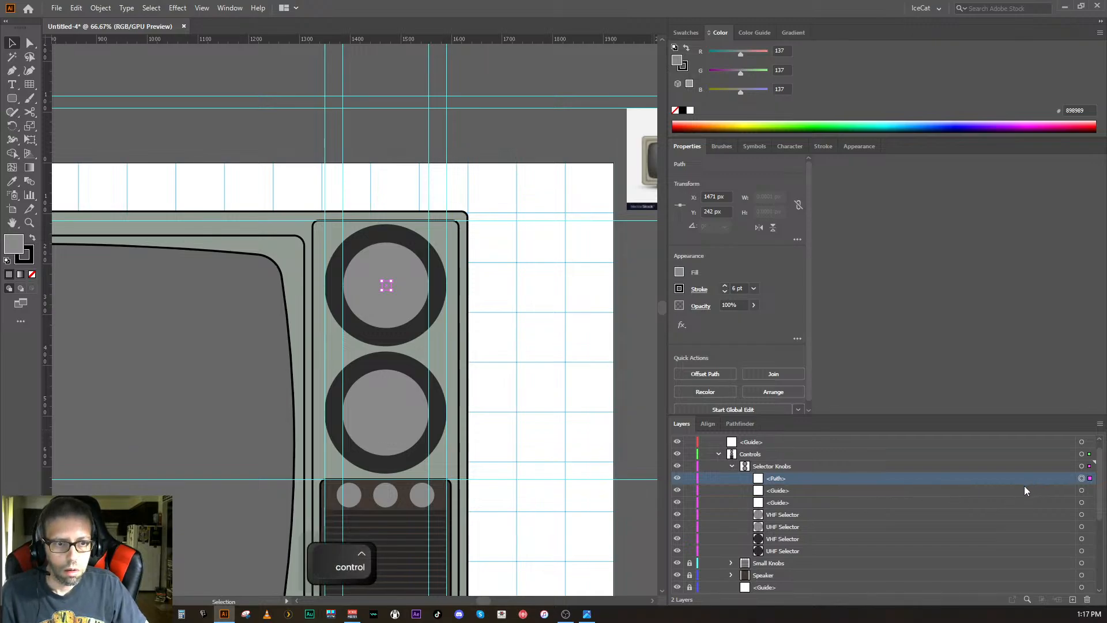
- Undo the latest stroke weight changes and delete the single-anchor path at the upper knob's centre with the Pen tool
key("ctrl+z")
key("ctrl+z")
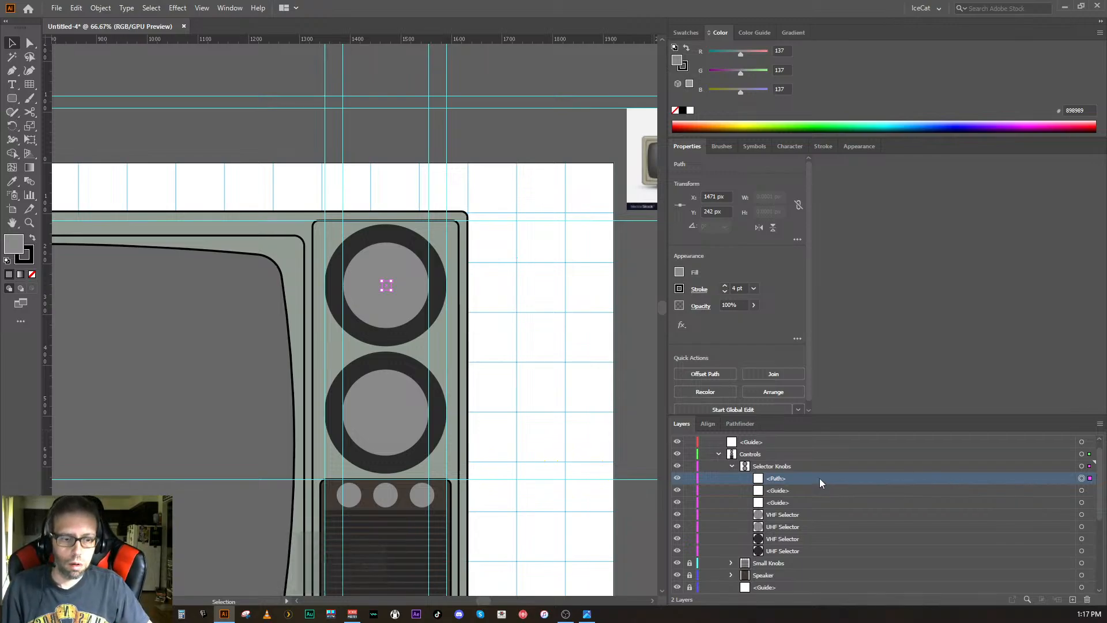
key("ctrl+z")
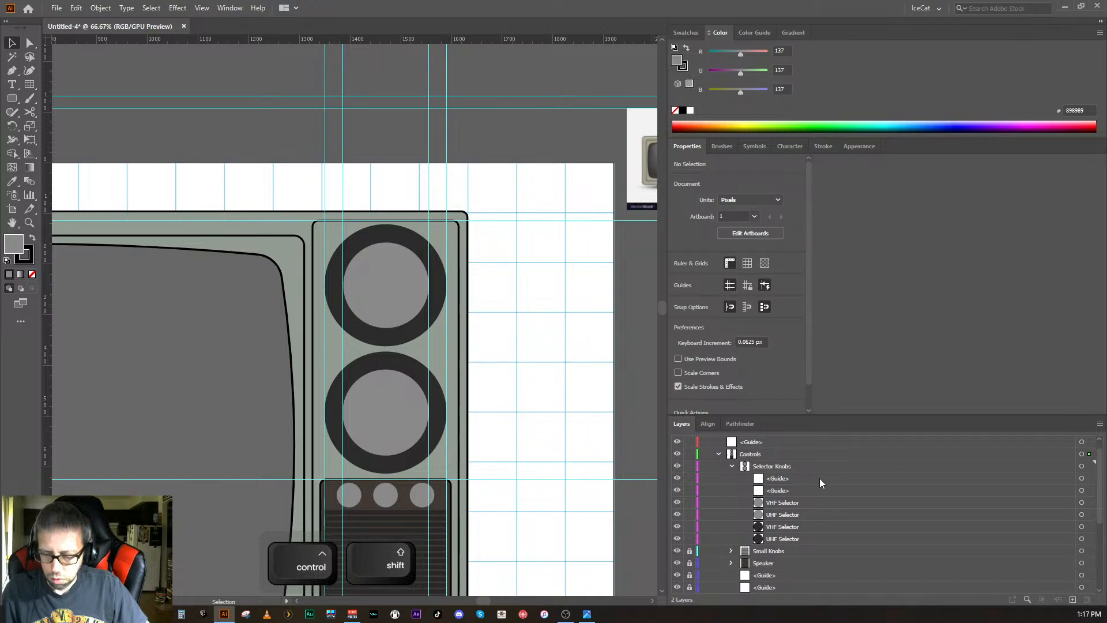
key("ctrl+alt+z")
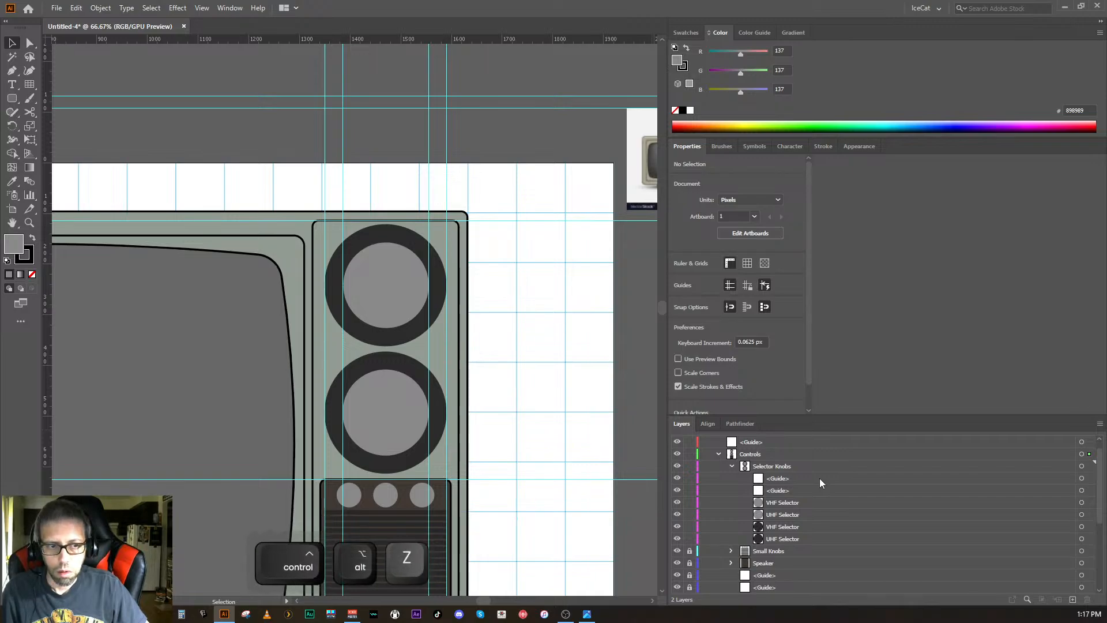
key("ctrl+z")
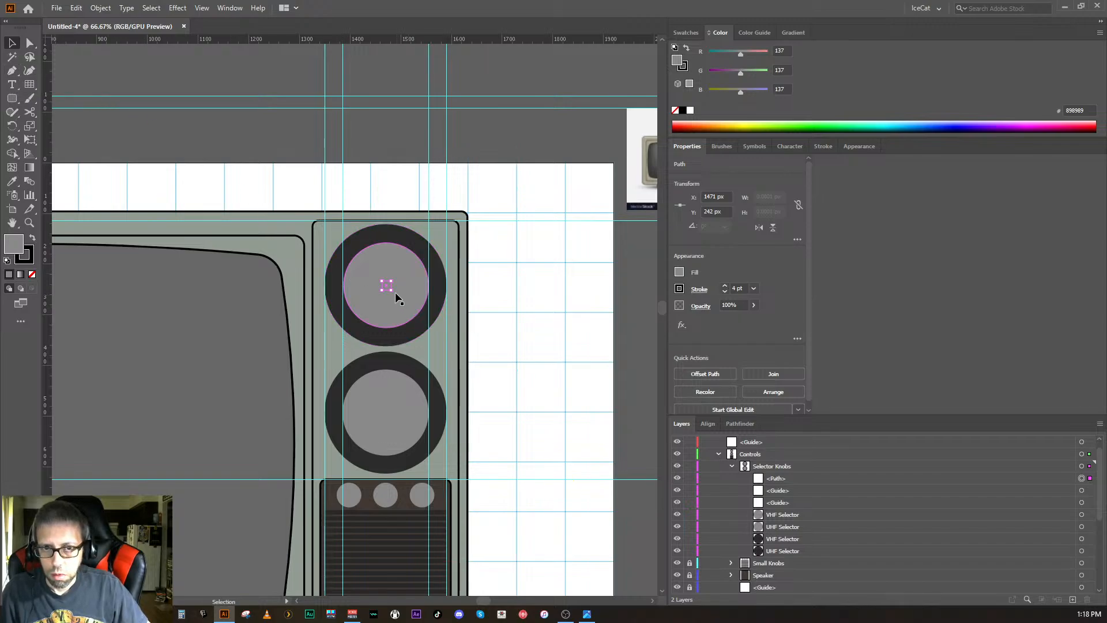
left_click(12, 73)
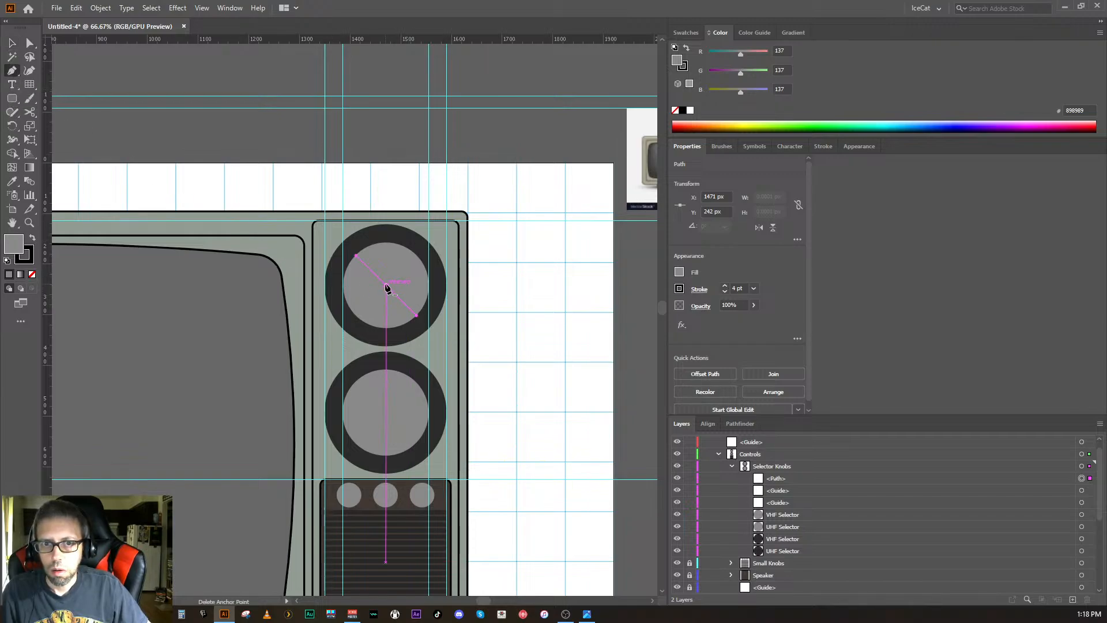
left_click(386, 287)
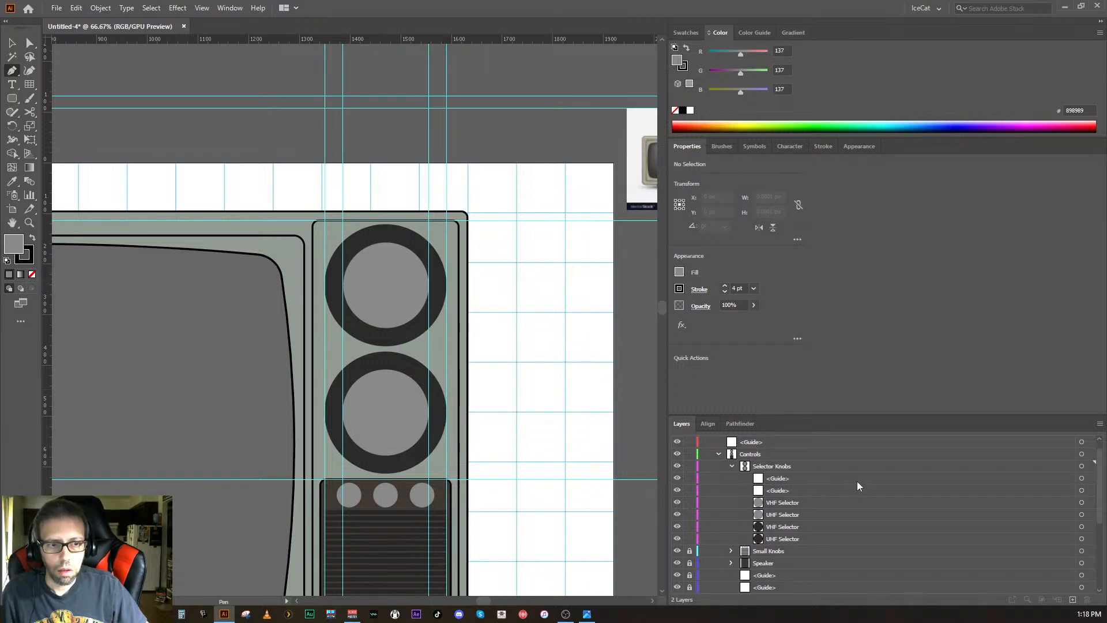
- Draw a straight diagonal Pen line about 168 px long across the upper knob's inner circle, from upper-left to lower-right edge
left_click(850, 467)
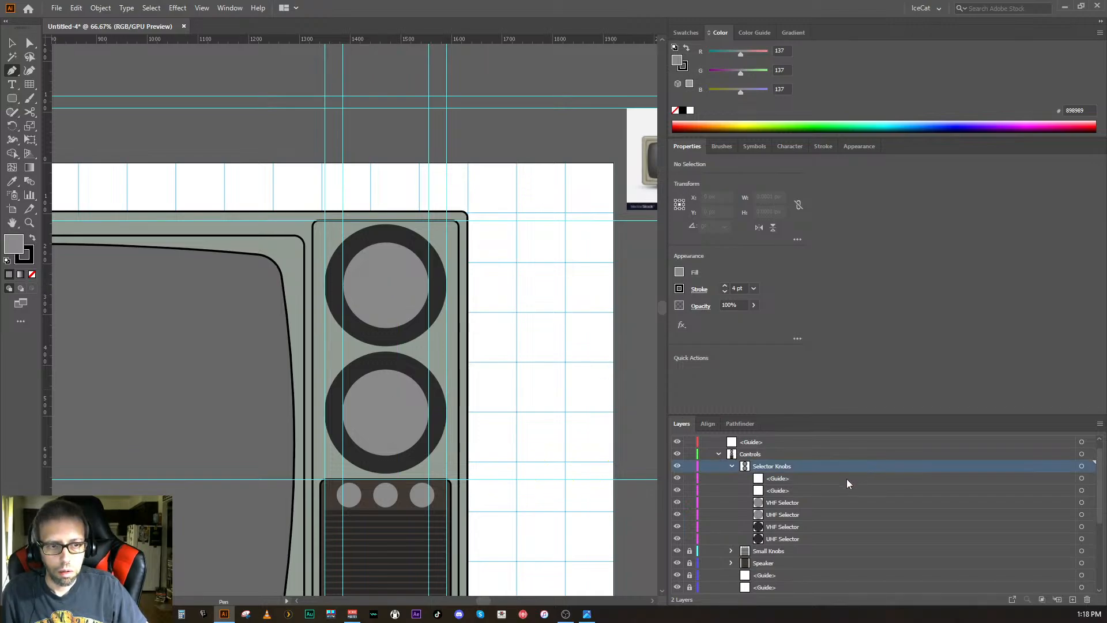
left_click(845, 478)
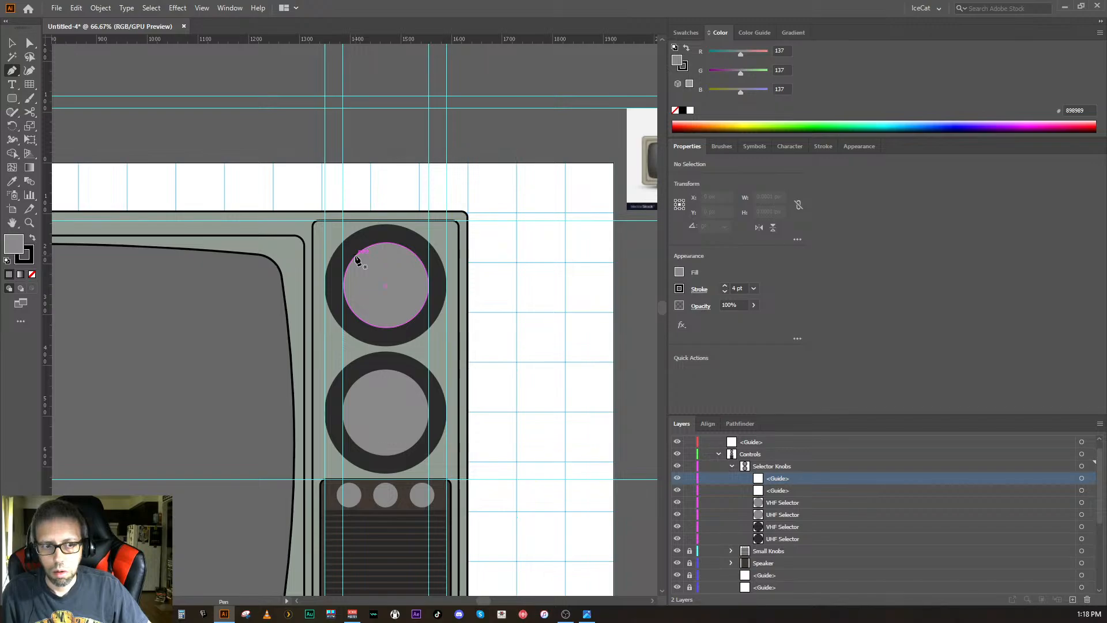
left_click(355, 256)
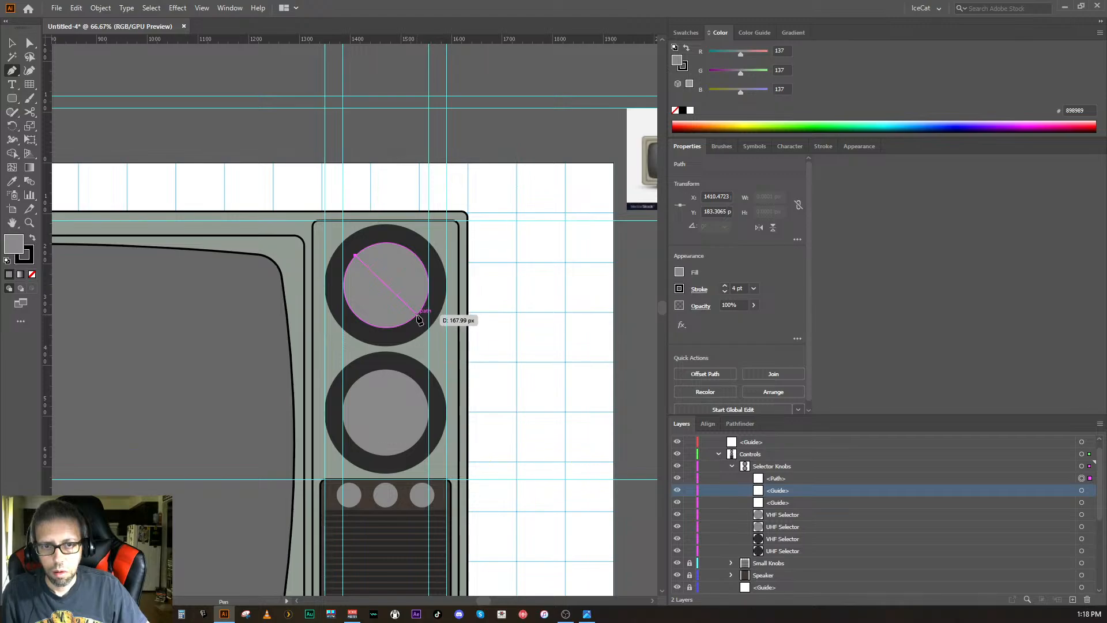
left_click(417, 314)
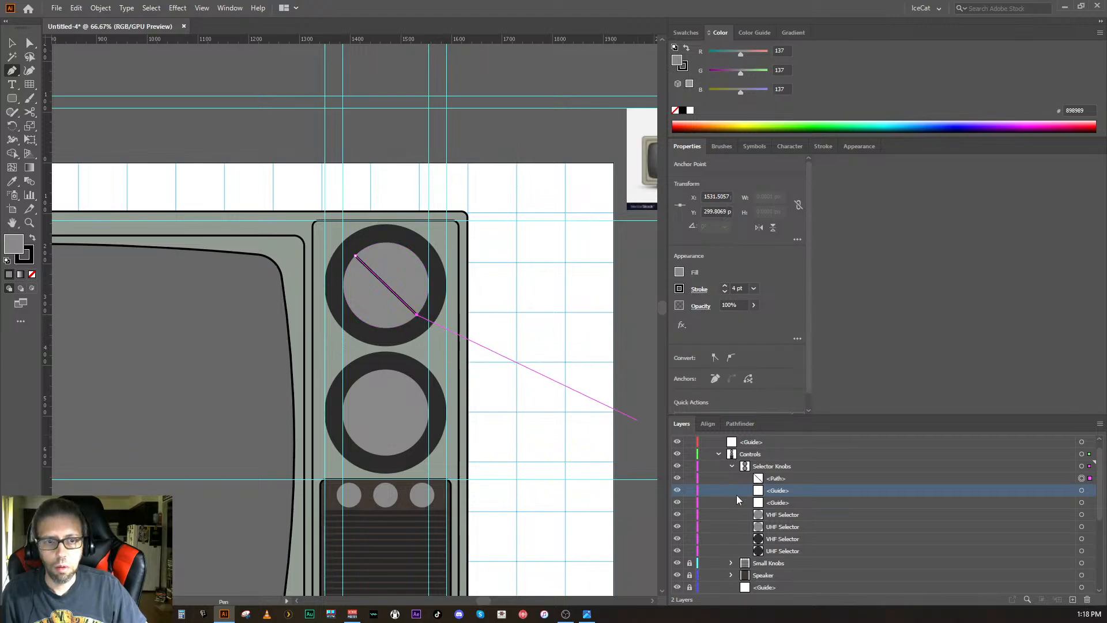
key("Escape")
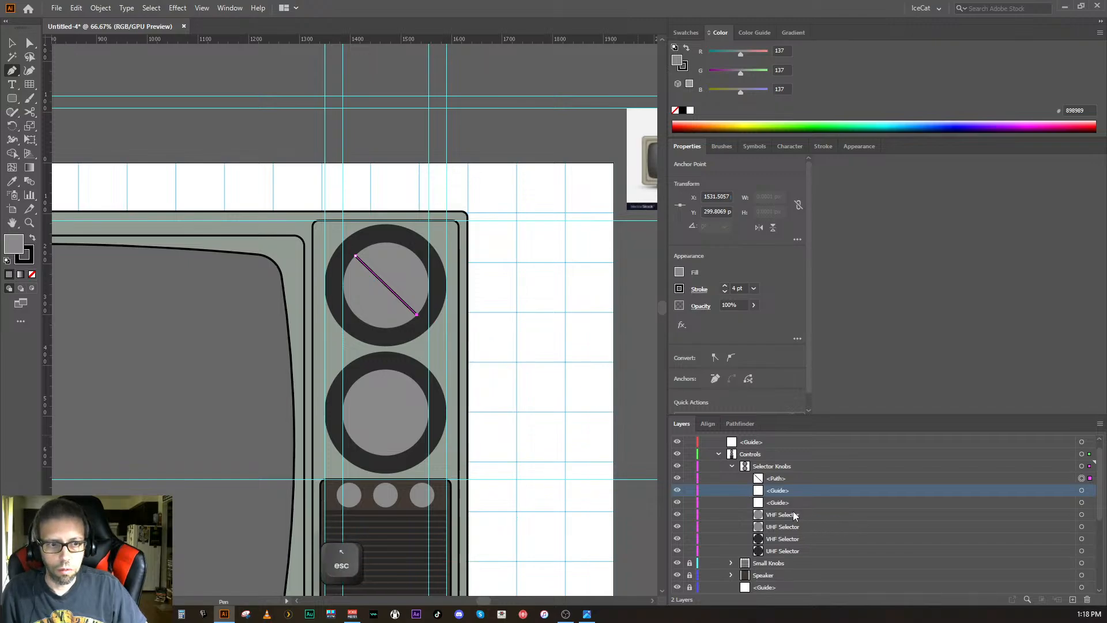
- Set the stroke weight of the diagonal line in the upper knob to 14 pt
left_click(794, 481)
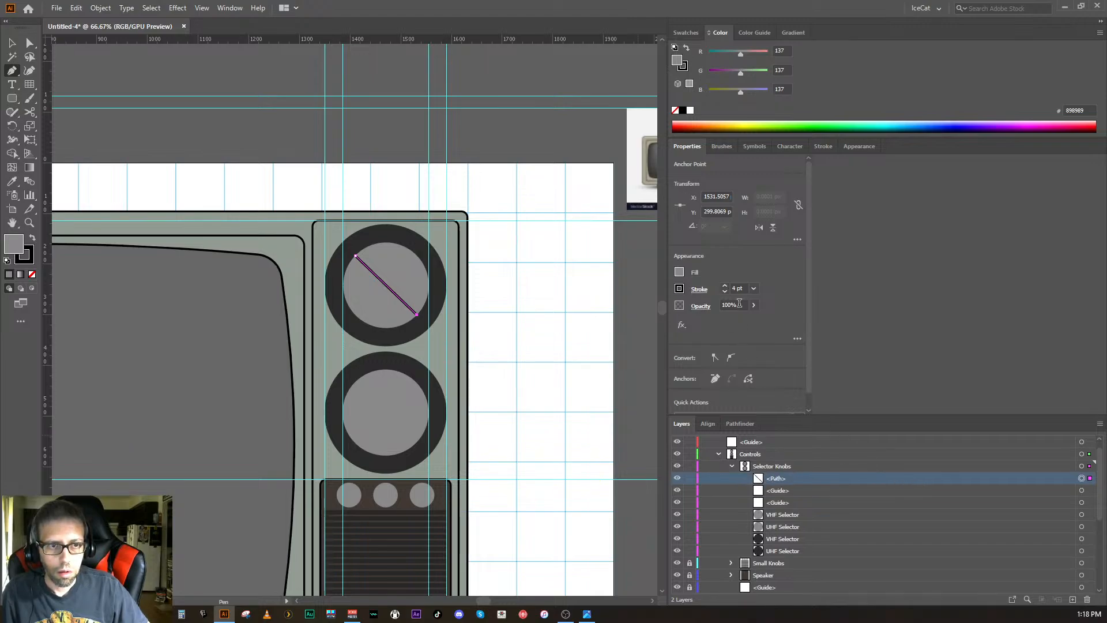
left_click(725, 286)
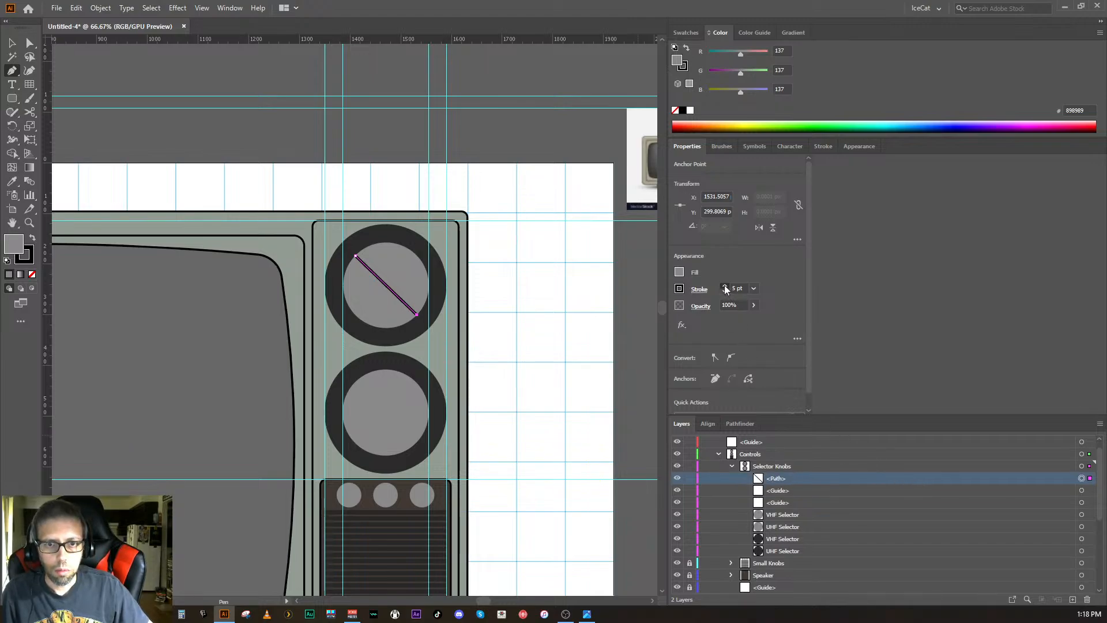
left_click(725, 287)
left_click(725, 286)
left_click(725, 286)
left_click(725, 287)
left_click(725, 287)
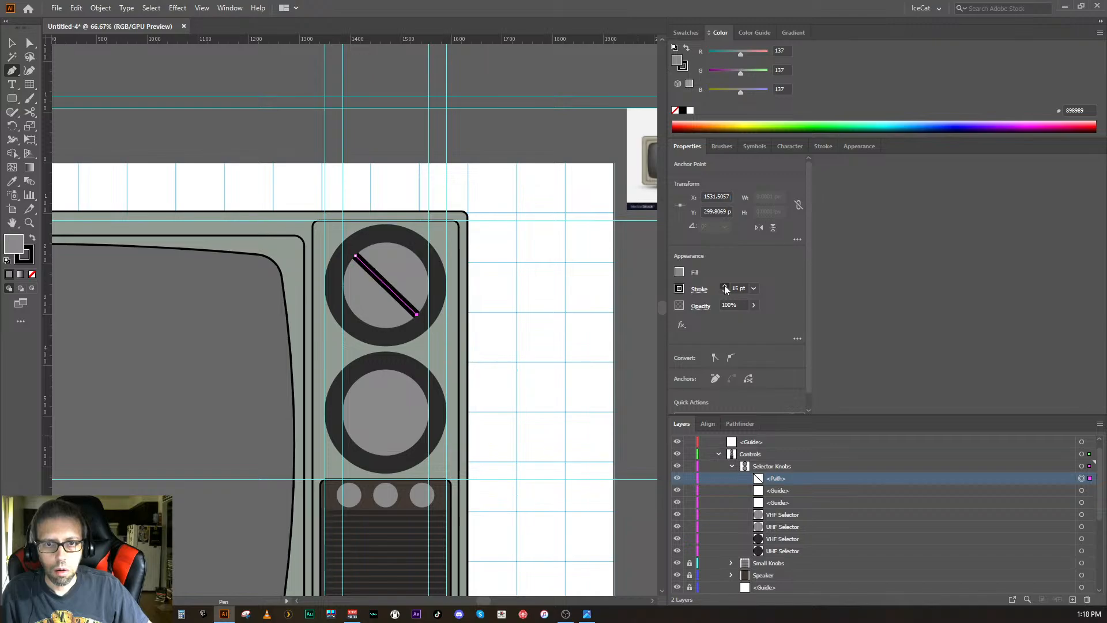
left_click(725, 287)
left_click(726, 286)
left_click(725, 286)
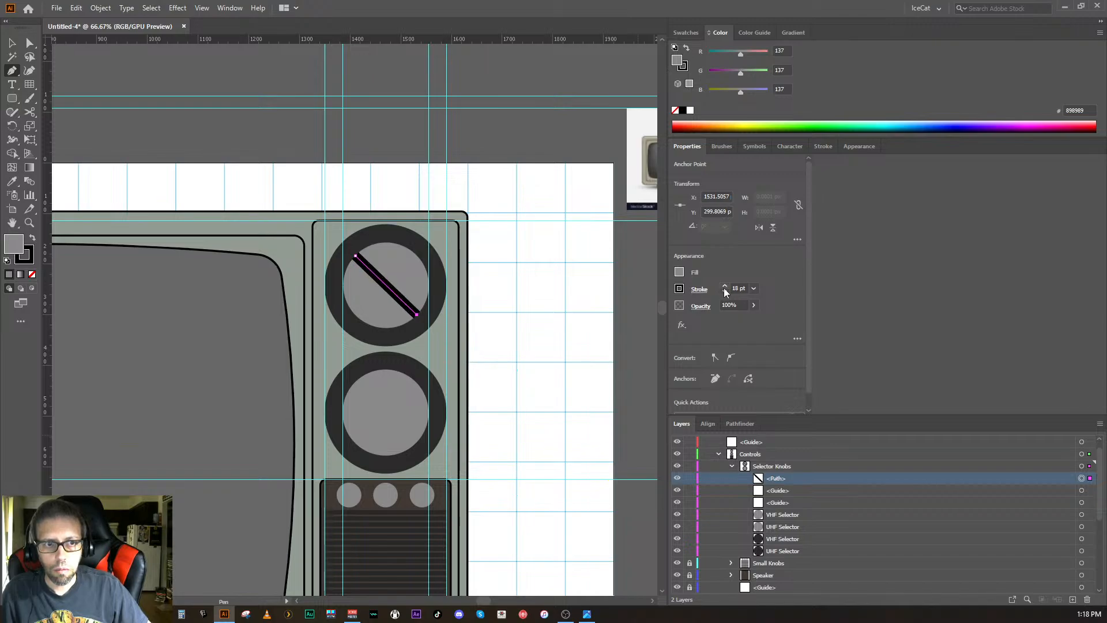
left_click(725, 291)
left_click(725, 291)
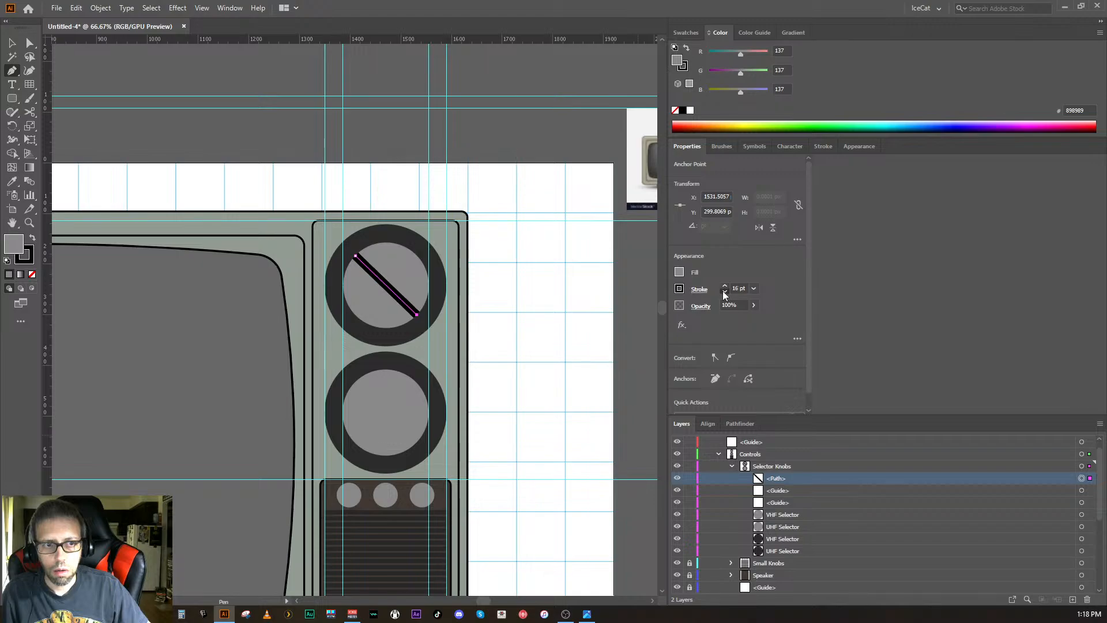
left_click(725, 291)
left_click(725, 291)
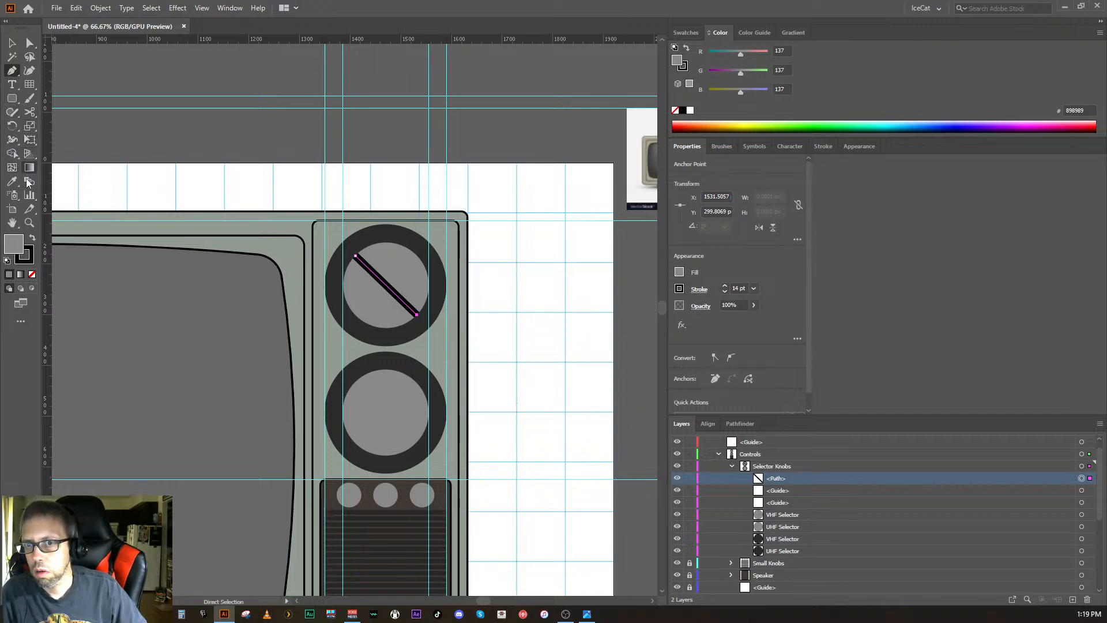
- Sample the upper knob's dark outer ring colour (#2B2B2B) onto the diagonal line and swap it from fill to stroke
left_click(11, 181)
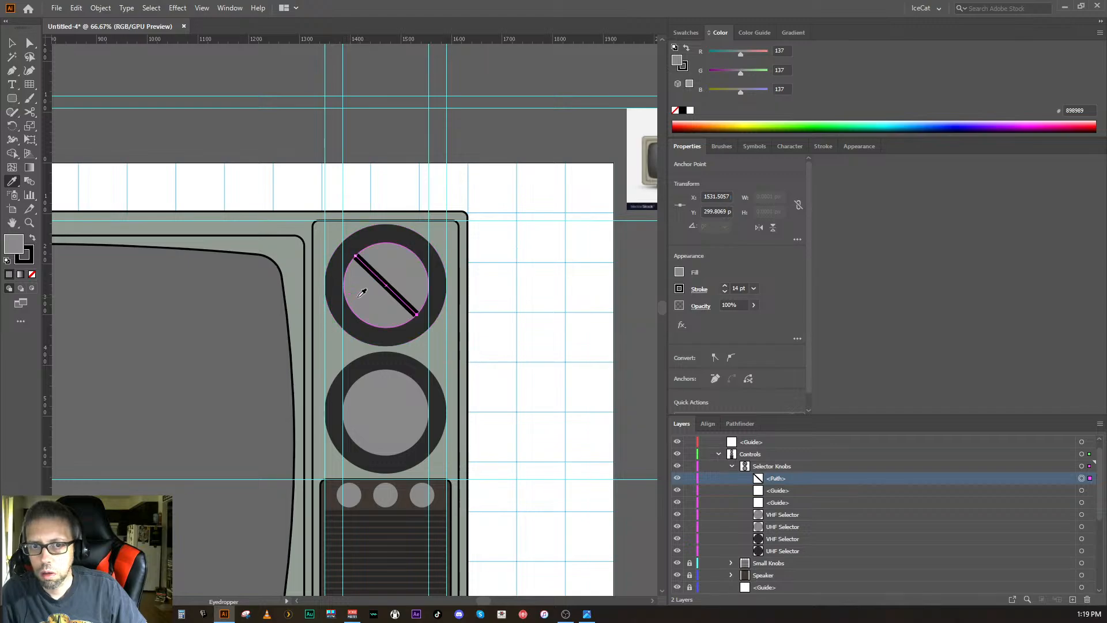
left_click(341, 303)
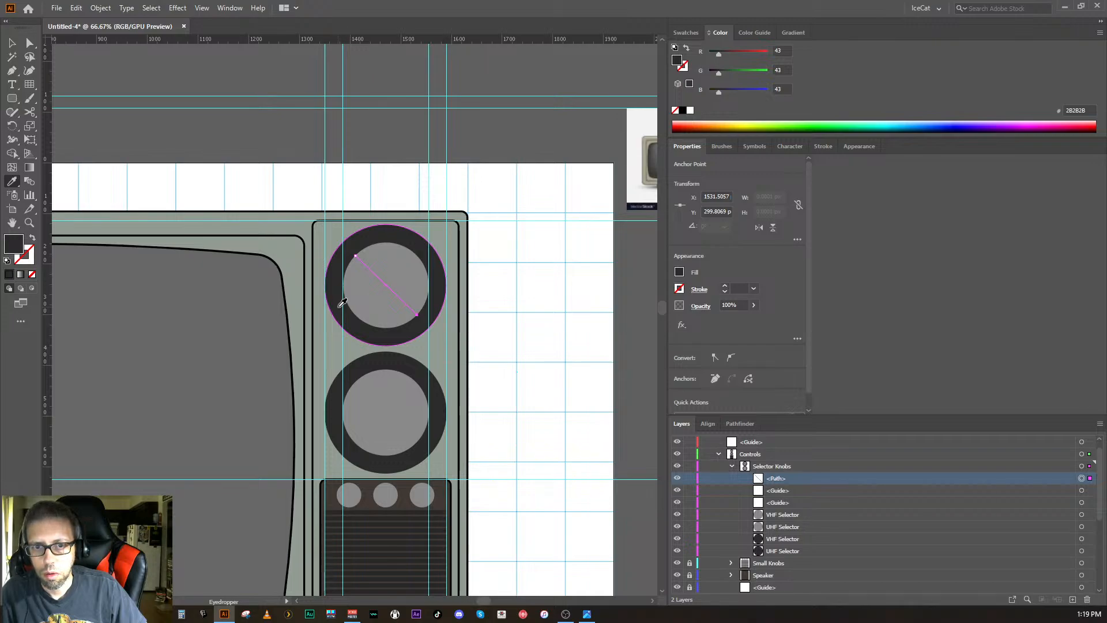
key("ctrl")
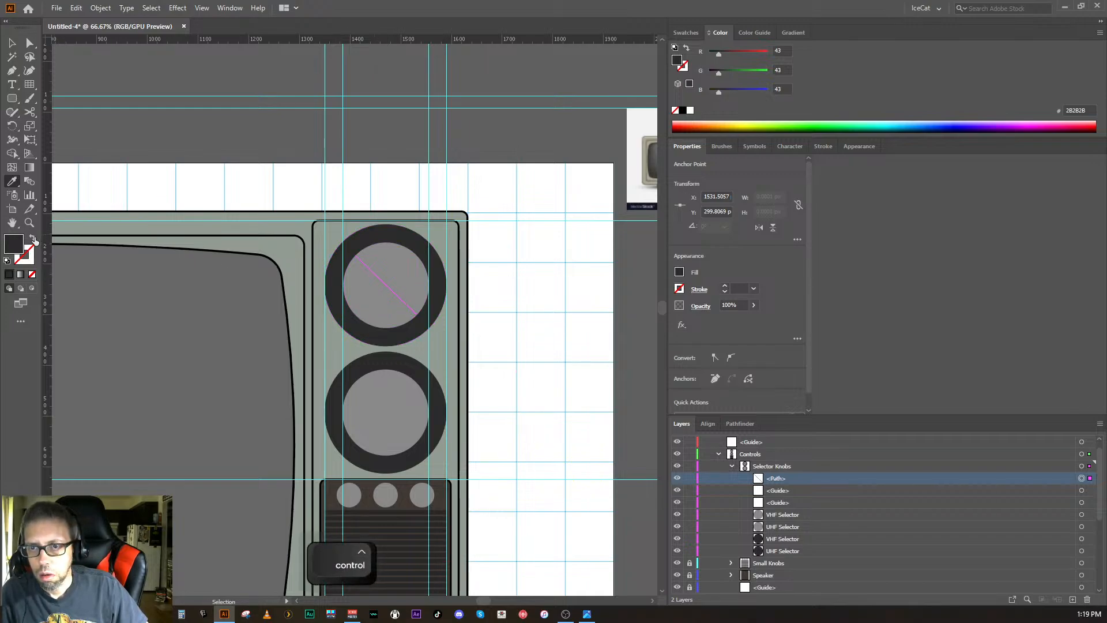
left_click(32, 238)
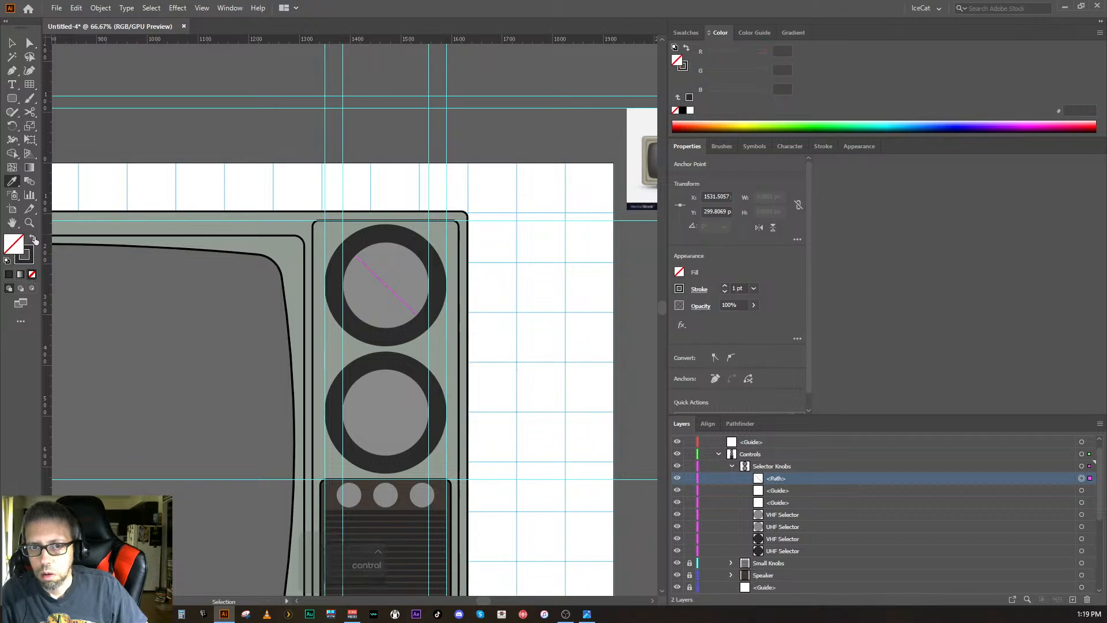
- Set the stroke weight of the upper knob's diagonal line to 14 pt
left_click(393, 299, "ctrl")
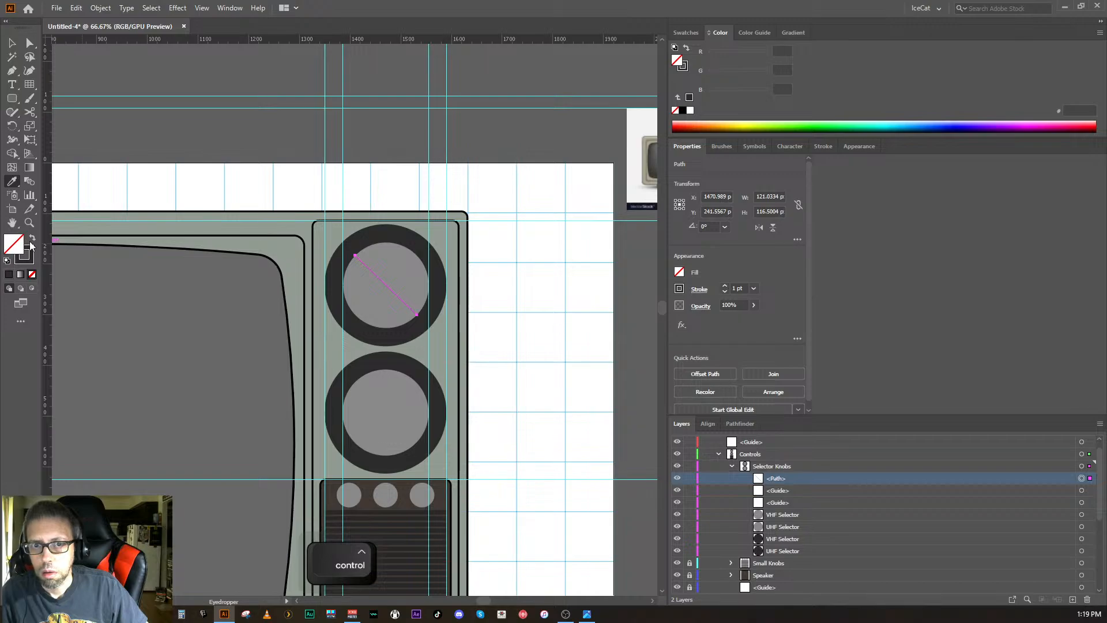
left_click(732, 292)
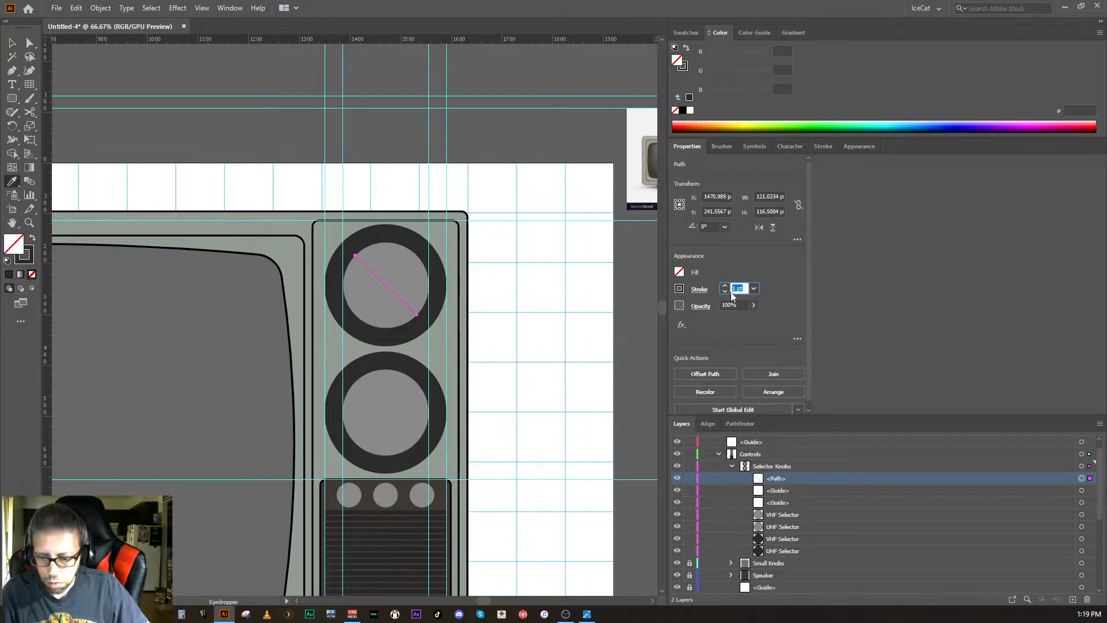
type("4")
key("Return")
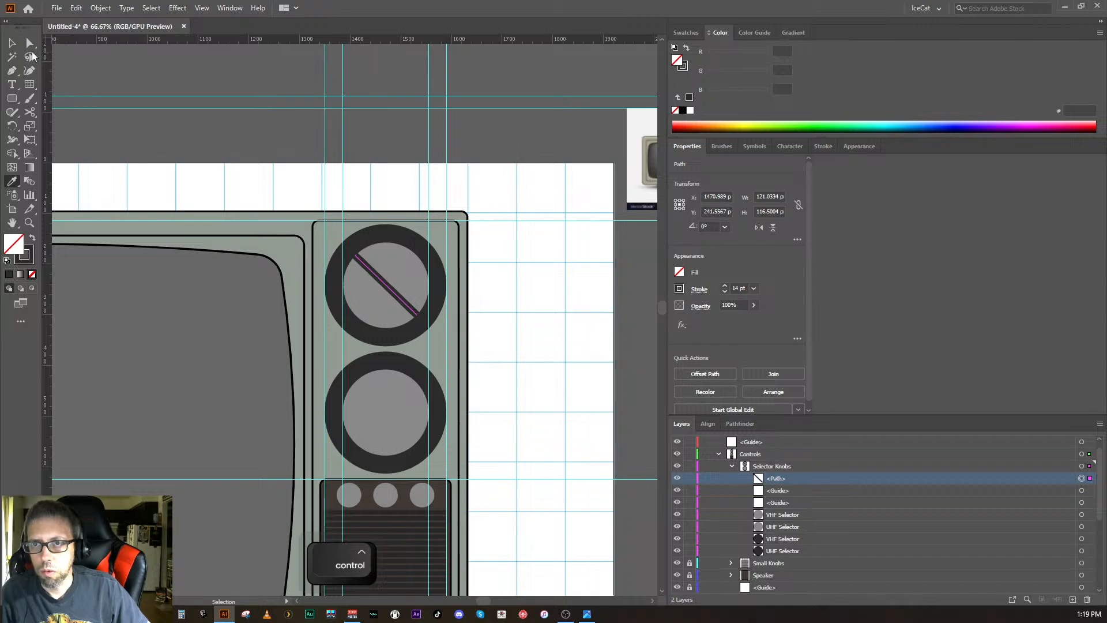
- Duplicate the diagonal bar straight down into the lower knob and rotate the copy to slope from lower-left to upper-right
left_click(11, 43)
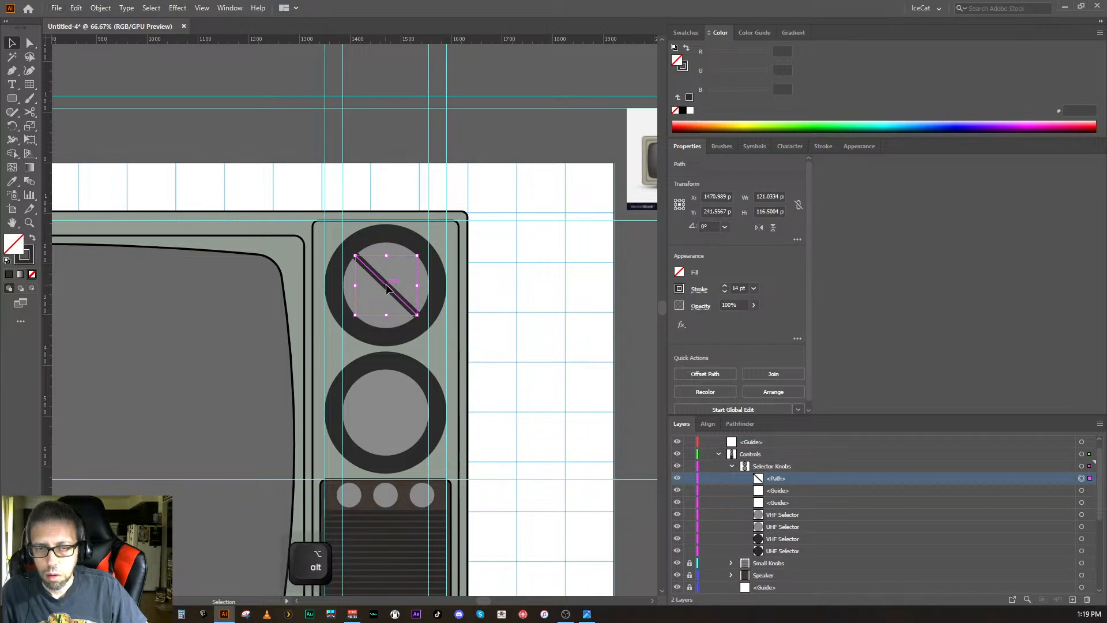
left_click_drag(386, 288, 375, 410)
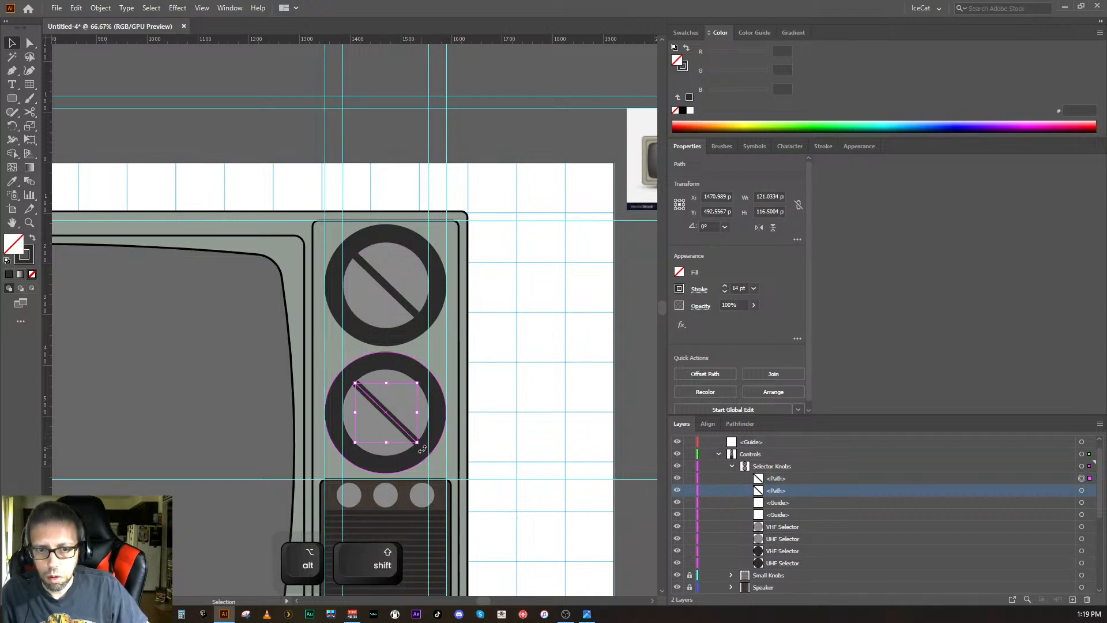
left_click_drag(422, 448, 408, 376)
key("ctrl+shift+a")
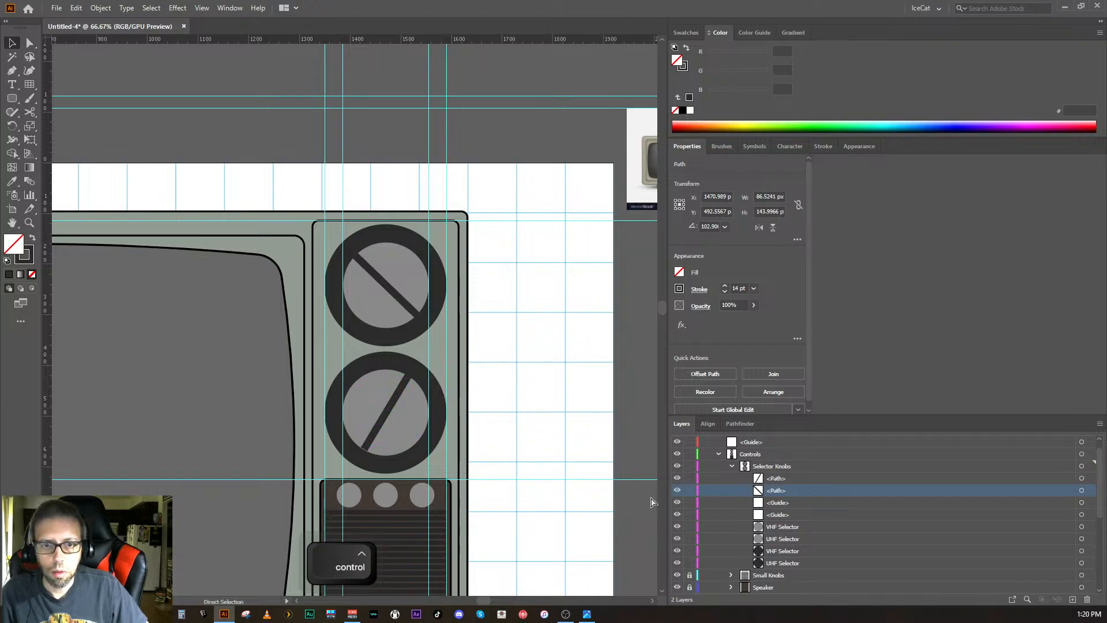
left_click(381, 423, "ctrl")
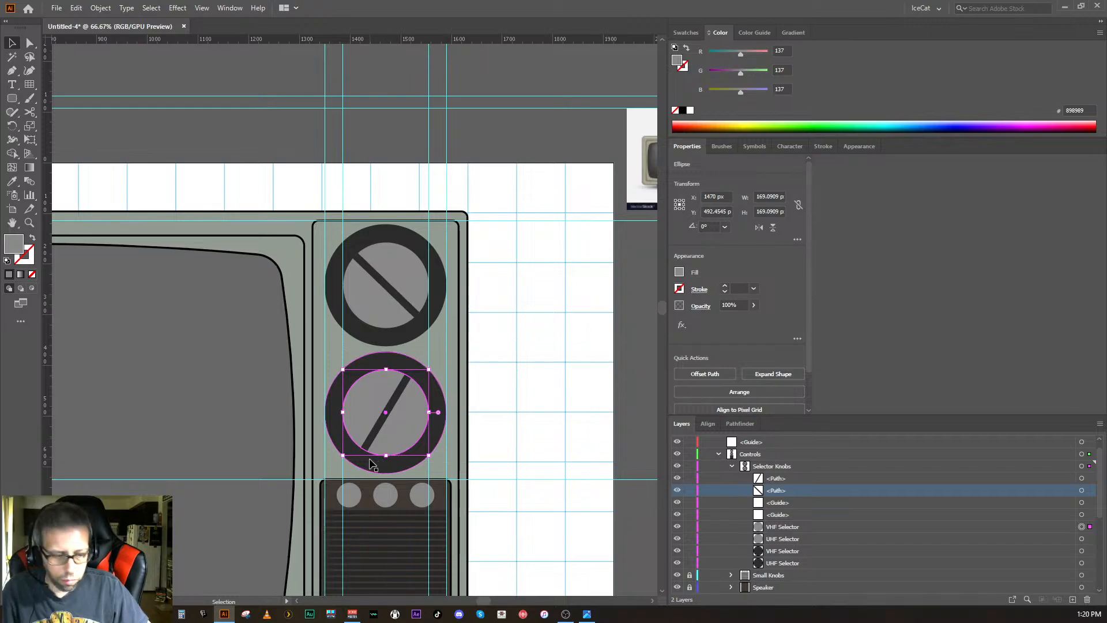
key("ctrl+equal")
key("ctrl+equal")
key("ctrl+equal")
key("ctrl+equal")
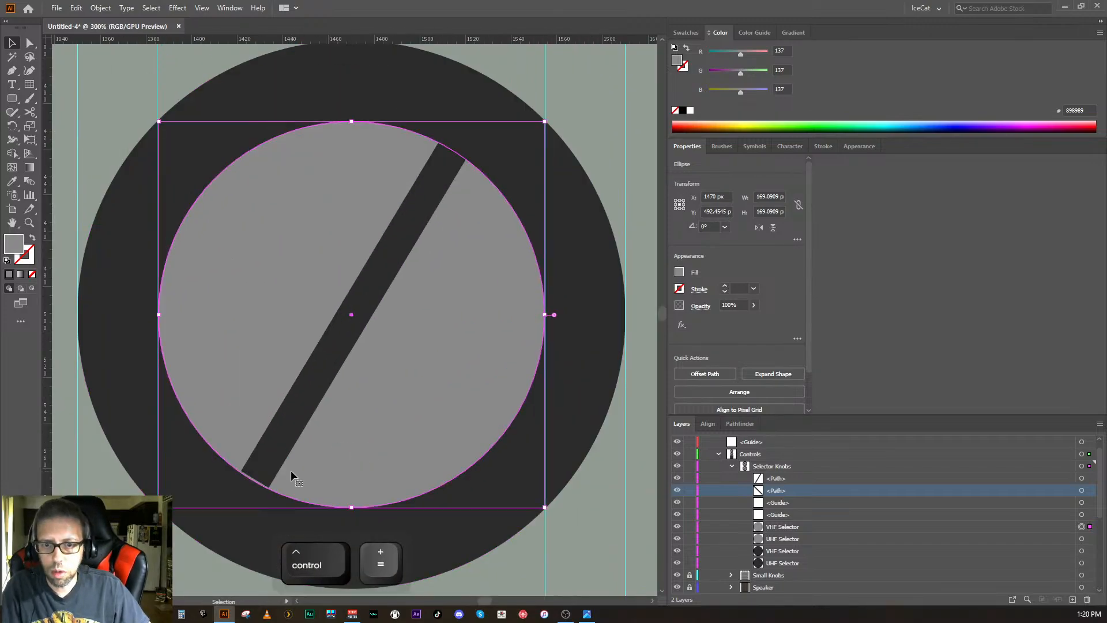
left_click_drag(158, 507, 156, 510)
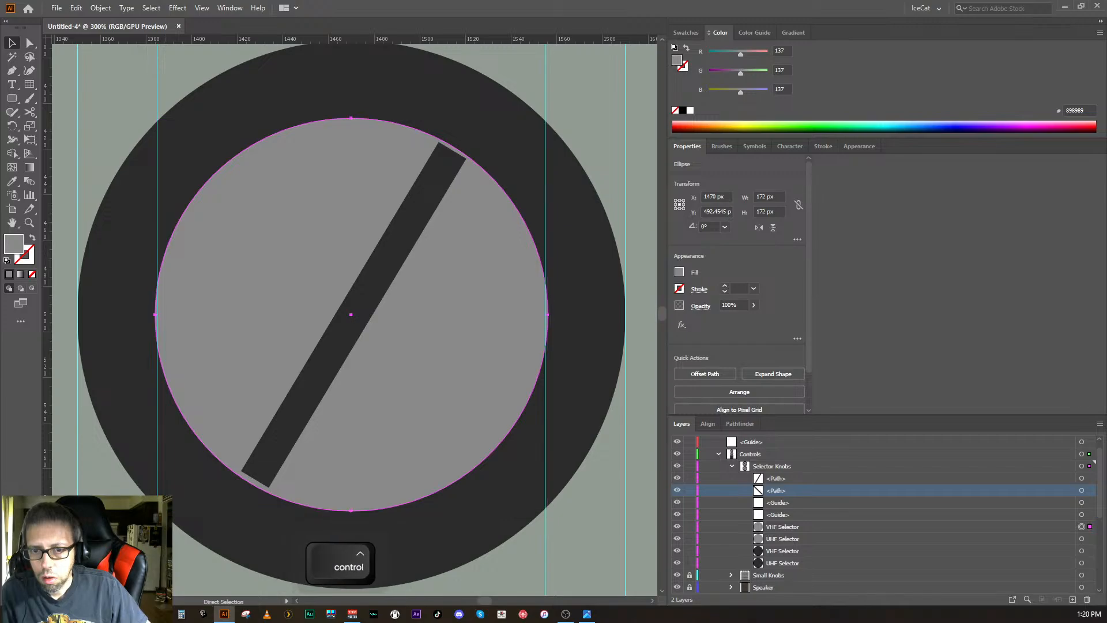
key("ctrl+z")
key("ctrl+z")
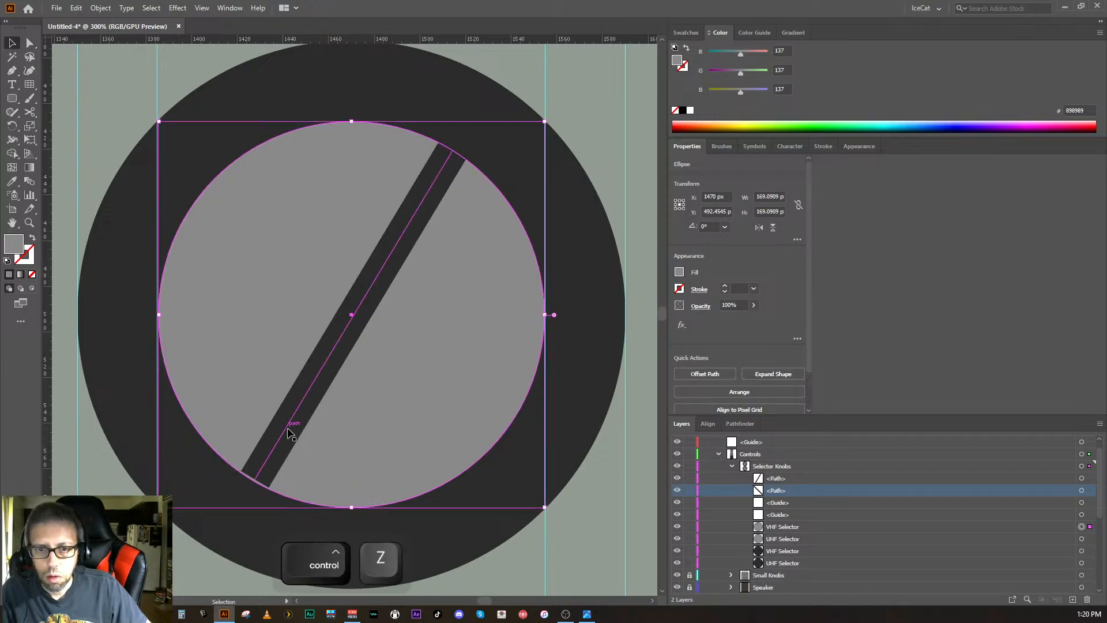
- Scale the lower knob's bar up slightly from its centre to about 89 by 149 px so its ends overlap the dark ring
left_click(292, 428)
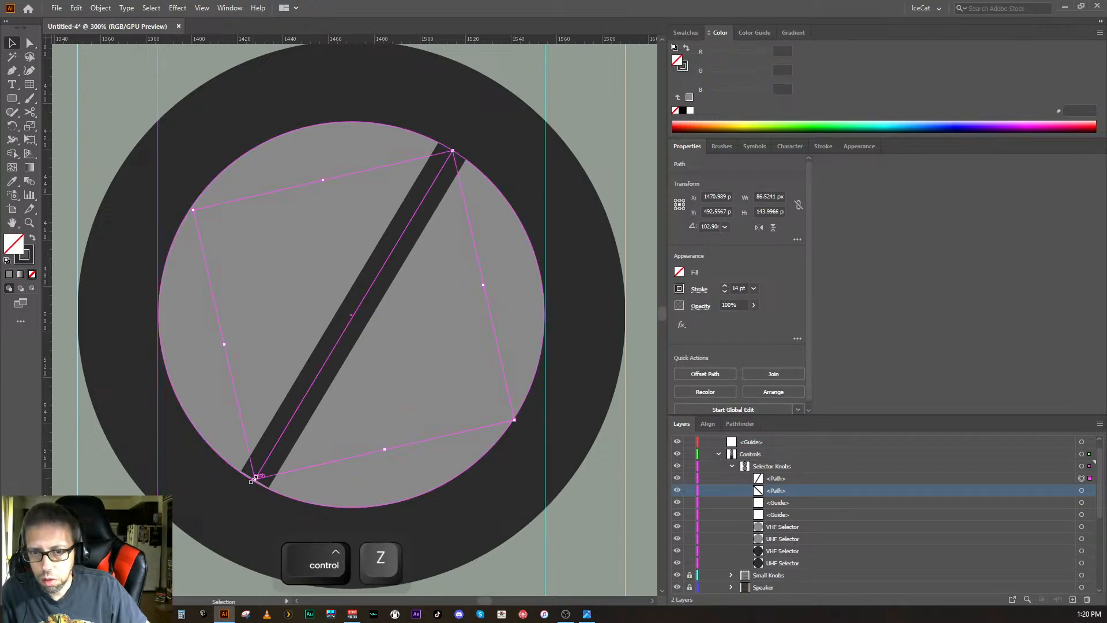
left_click_drag(251, 480, 251, 484)
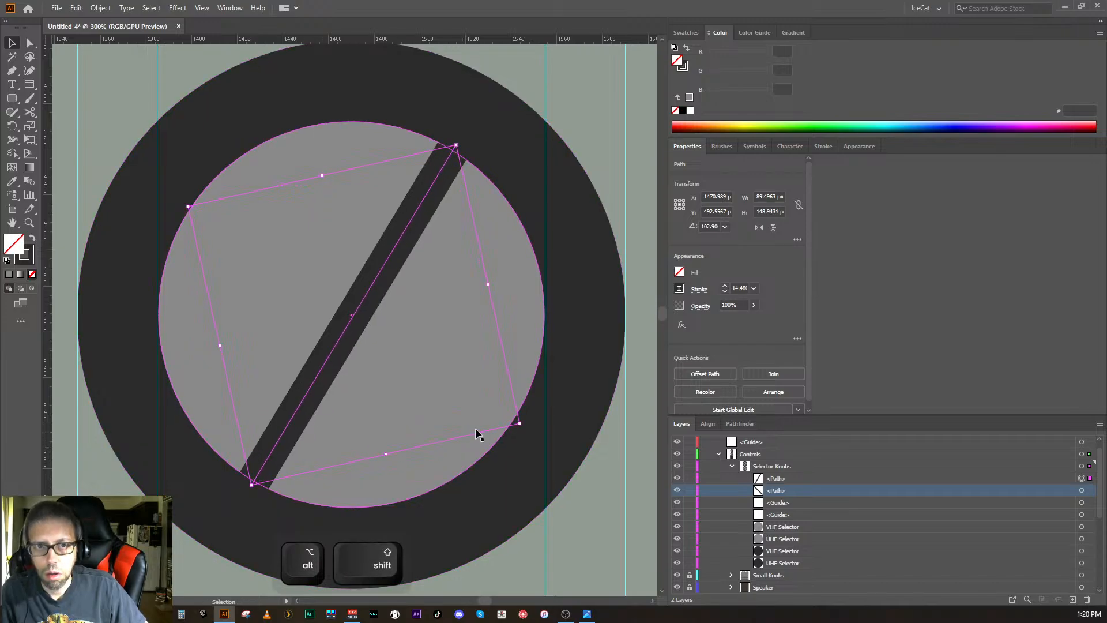
left_click(599, 487)
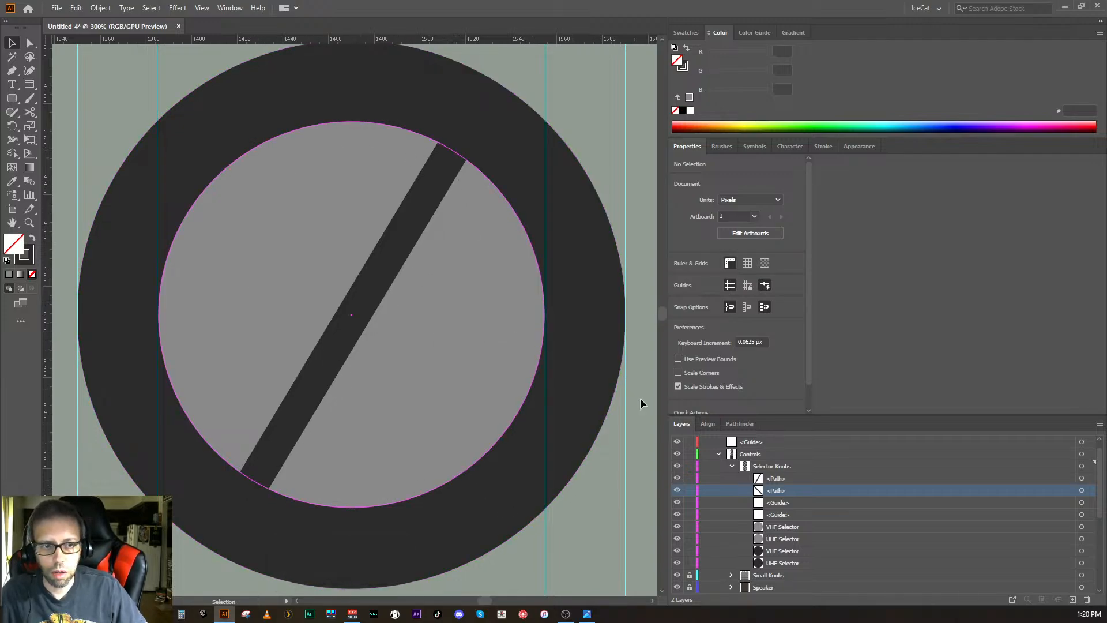
left_click(781, 477)
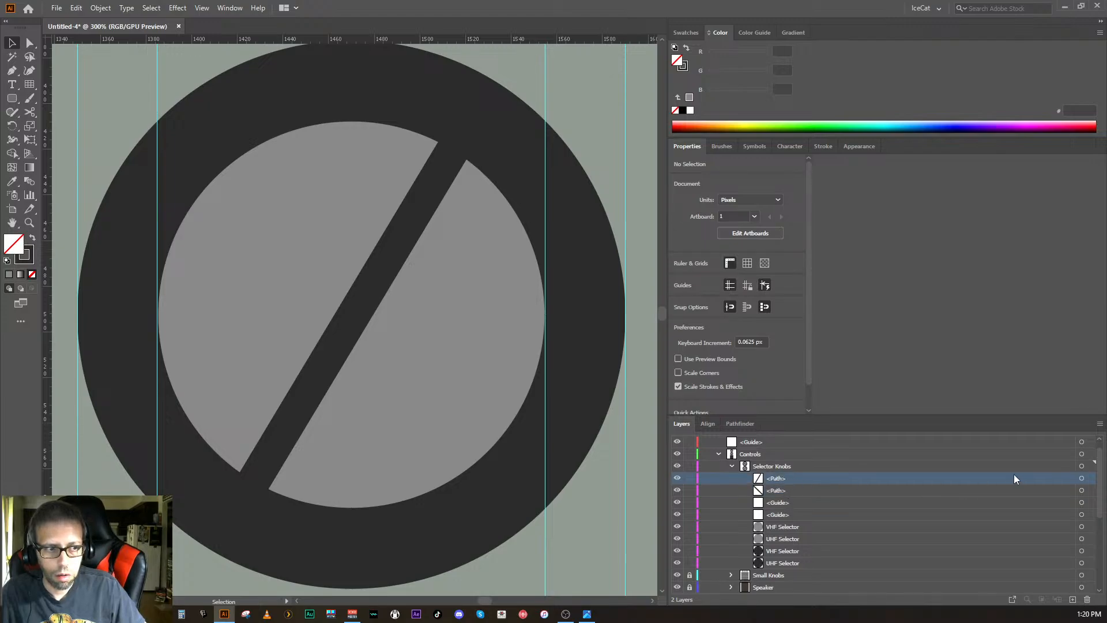
left_click(1081, 477)
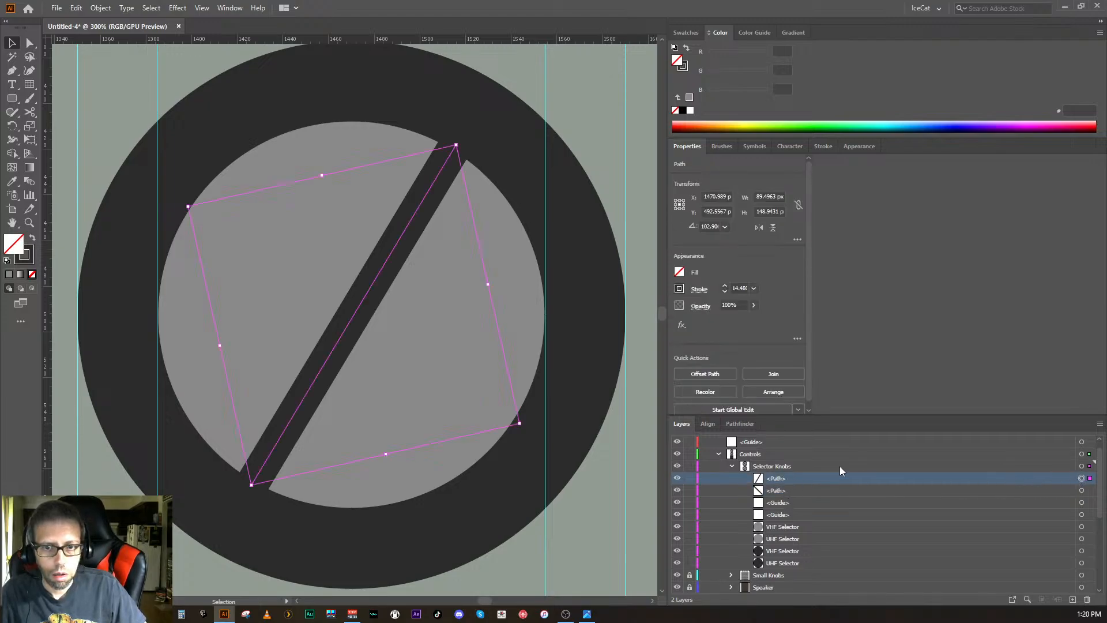
- Scale the upper knob's bar up slightly from its centre to about 126 by 121 px so its ends overlap the dark ring
scroll(458, 385, "up", 8)
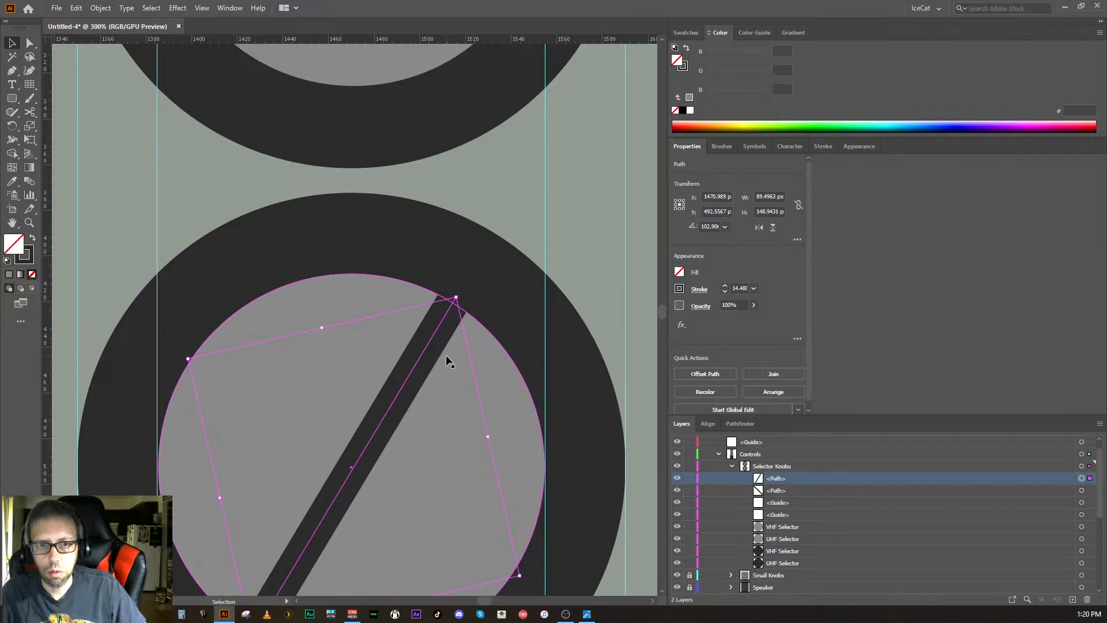
scroll(449, 360, "up", 12)
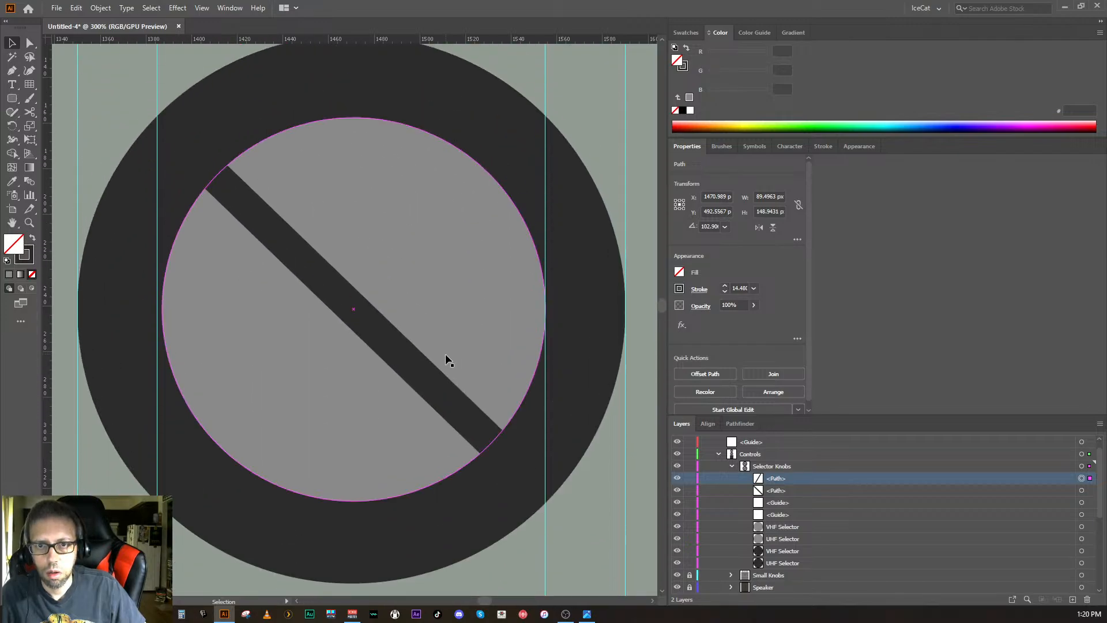
left_click(439, 387)
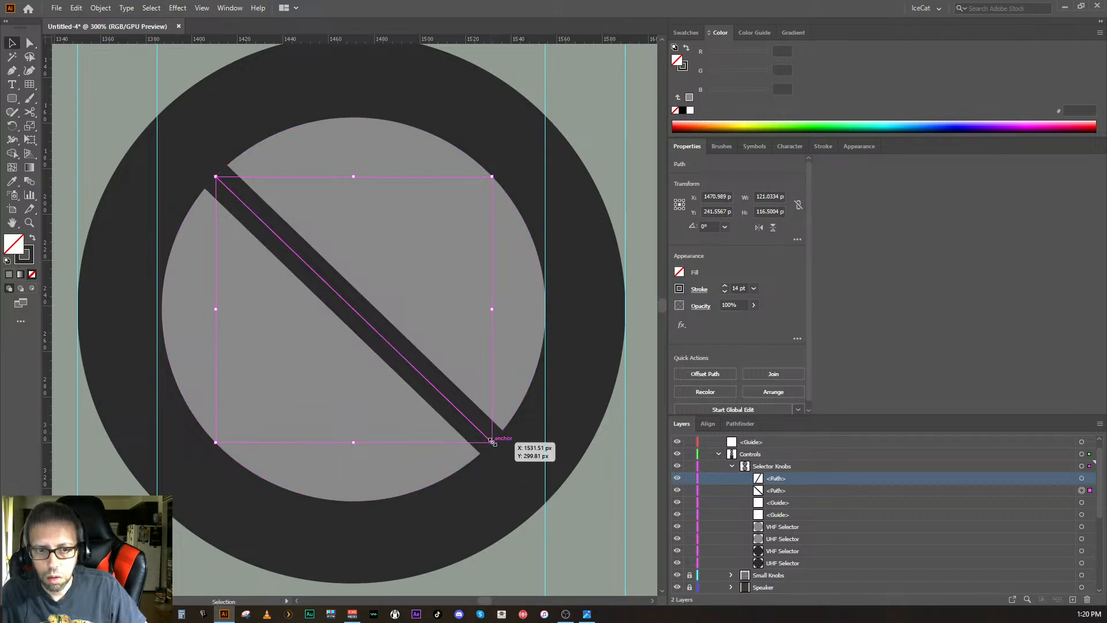
left_click_drag(491, 441, 501, 449)
left_click(643, 475)
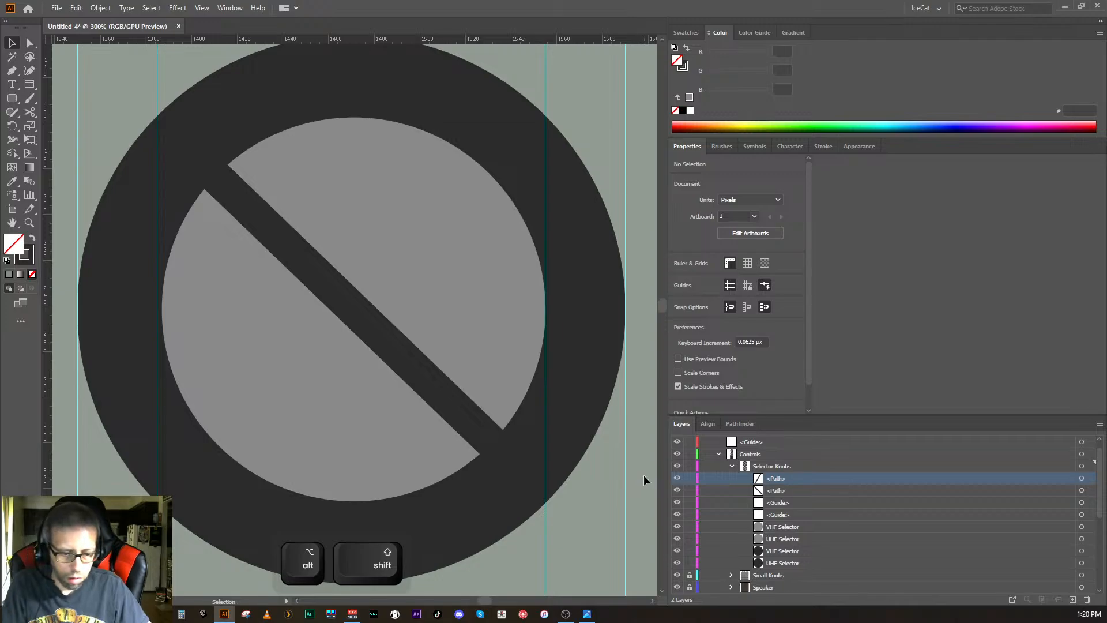
- Select the pointer bars of both selector knobs together and set their stroke weight to 25 pt
key("ctrl+minus")
key("ctrl+minus")
key("ctrl+minus")
key("ctrl+minus")
key("ctrl+minus")
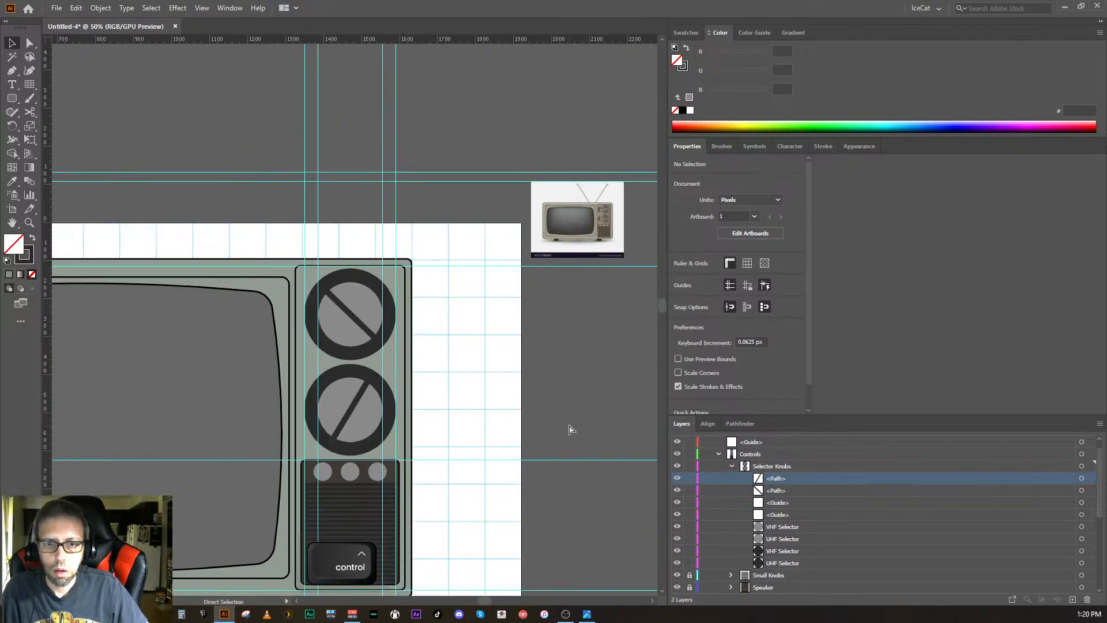
key("space")
left_click_drag(421, 459, 641, 401)
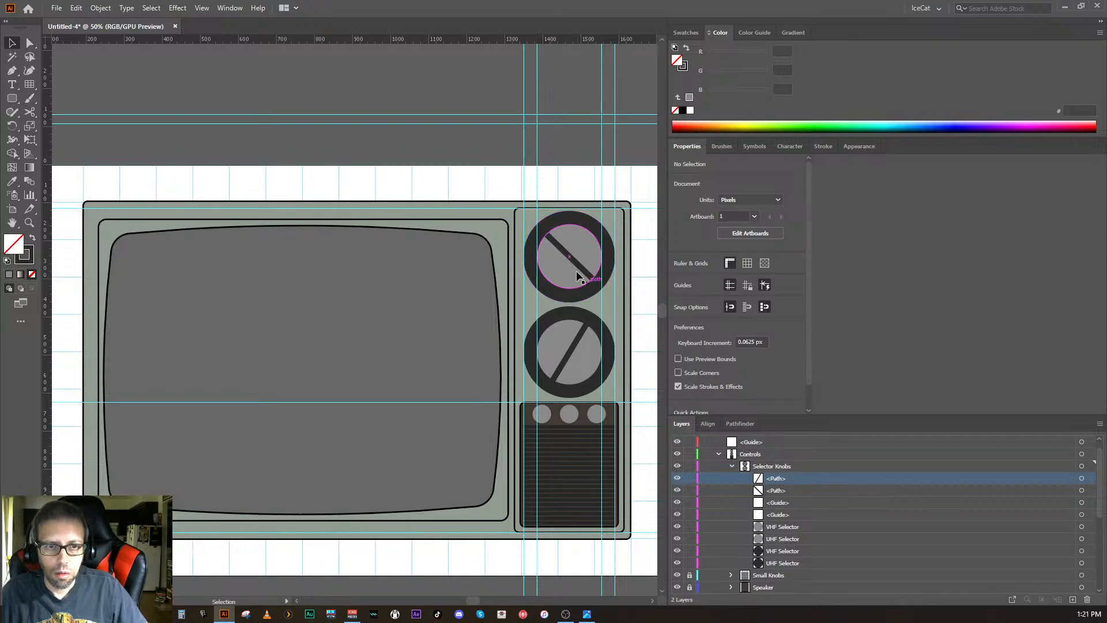
key("ctrl")
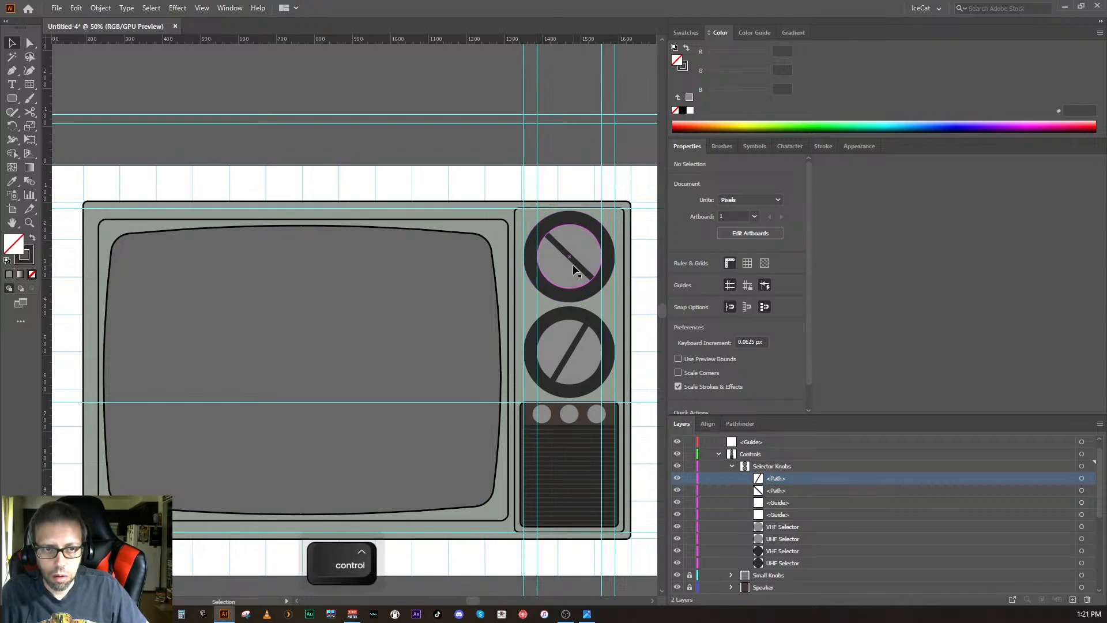
key("ctrl")
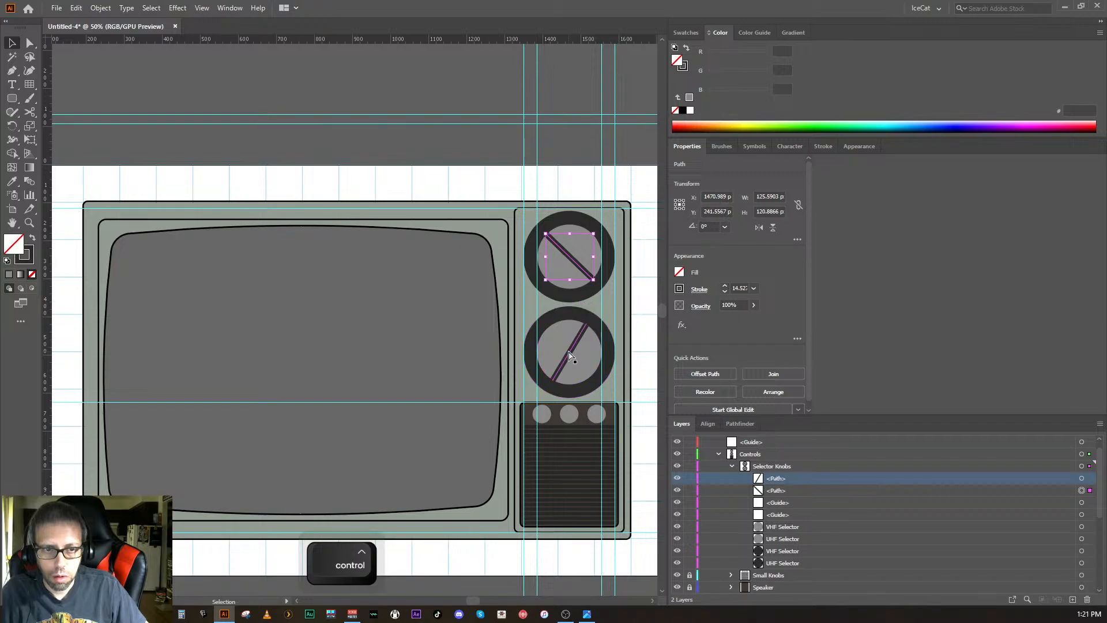
left_click(574, 350)
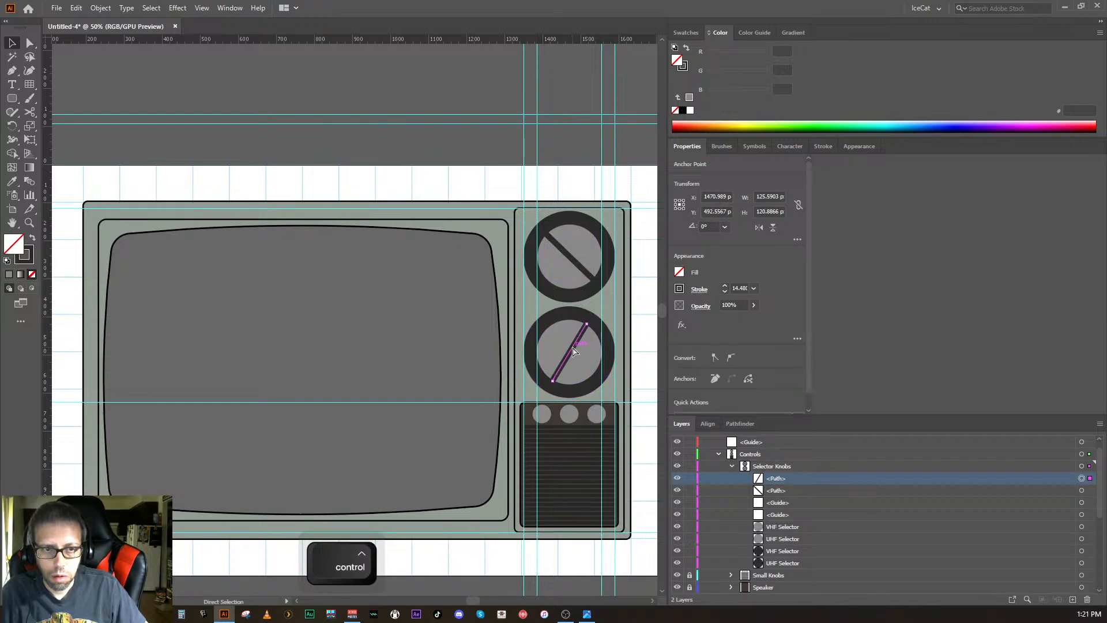
left_click(582, 273, "ctrl+shift")
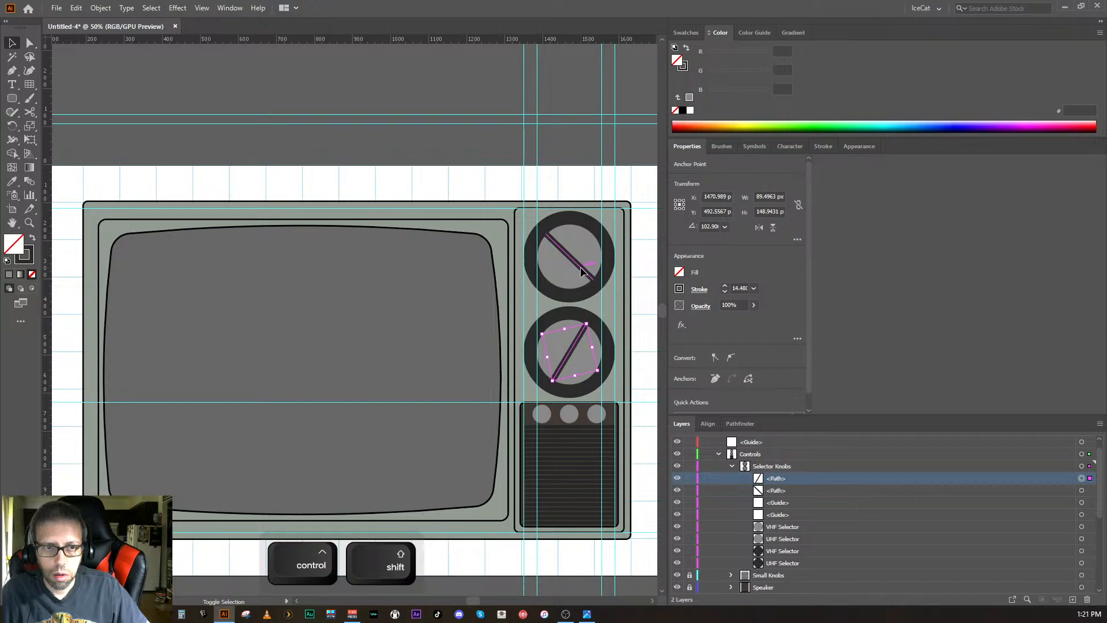
left_click(725, 290, "shift")
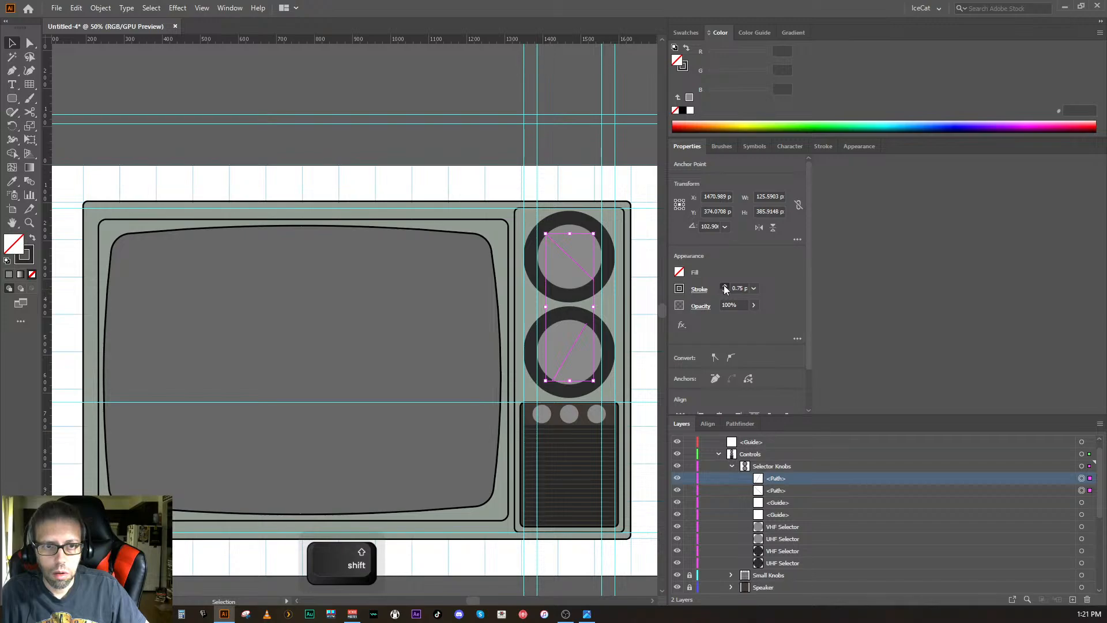
left_click(724, 286, "shift")
left_click(724, 286)
left_click(724, 286)
left_click(724, 286)
left_click(724, 286)
left_click(724, 286)
left_click(724, 285)
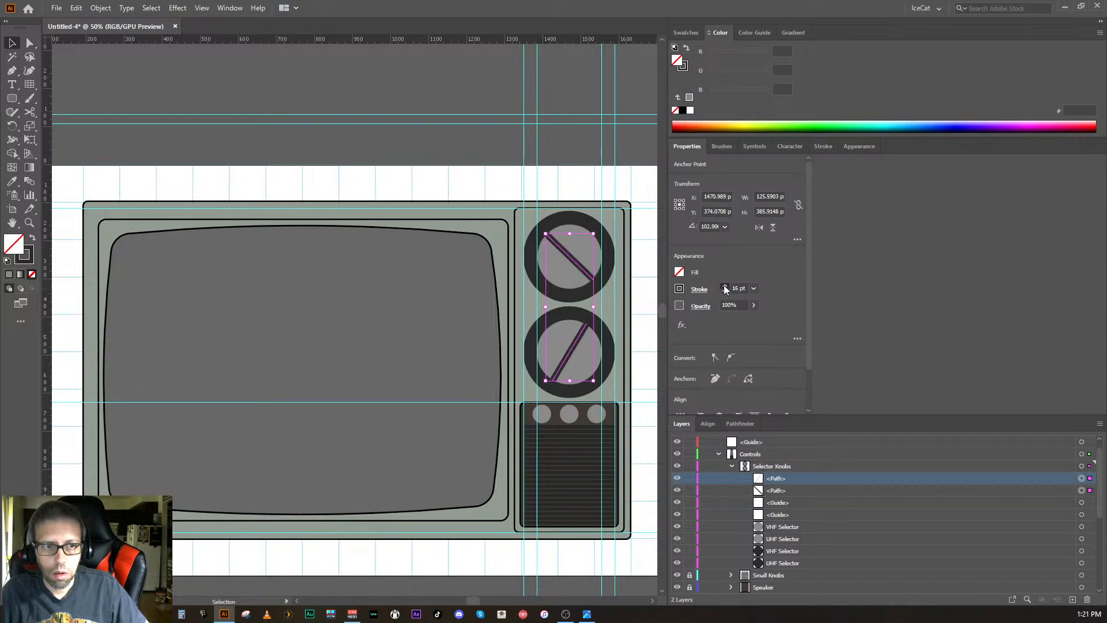
left_click(724, 285)
left_click(724, 286)
left_click(724, 286)
left_click(724, 285)
left_click(724, 286)
left_click(724, 286)
left_click(724, 286)
left_click(724, 285)
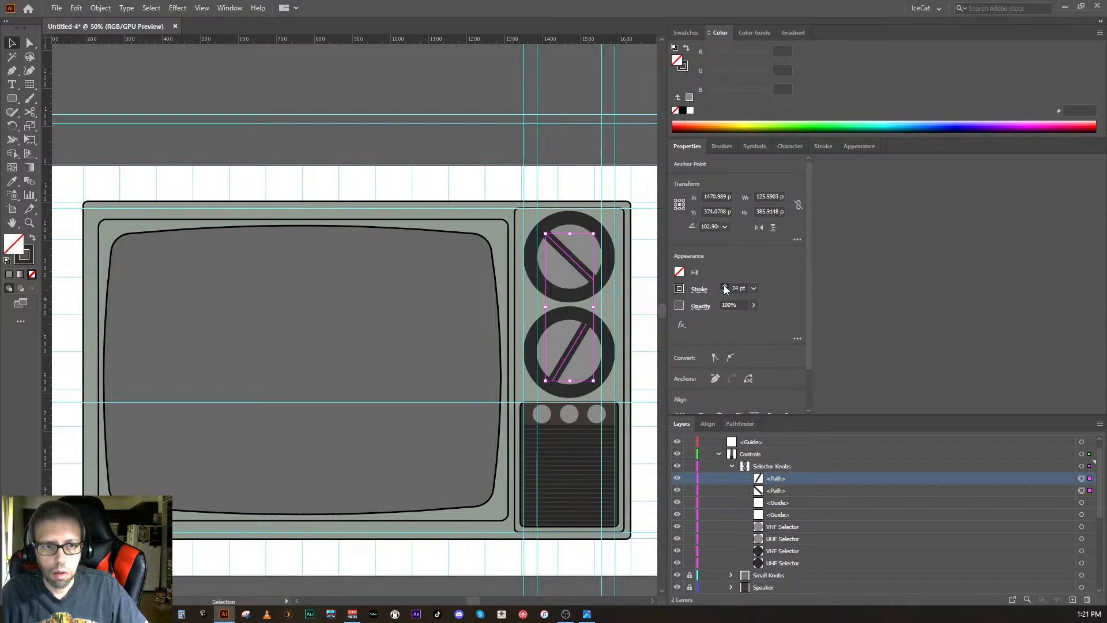
left_click(725, 286)
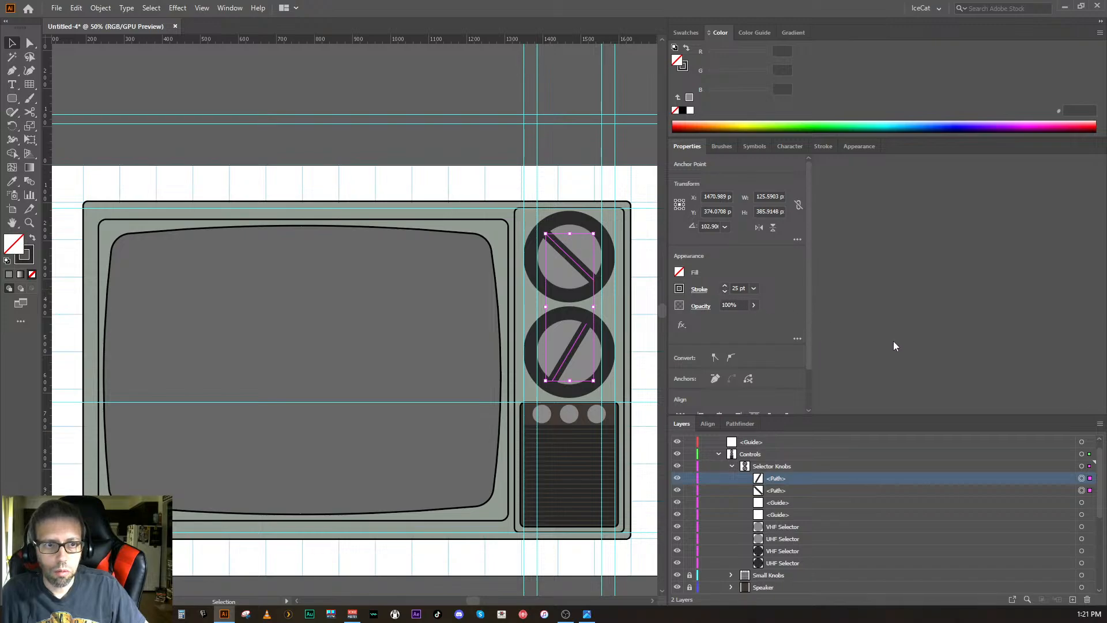
- Try the lighter grey stroke colour 444444 on both selector knob bars, undo it, and deselect the bars
key("ctrl")
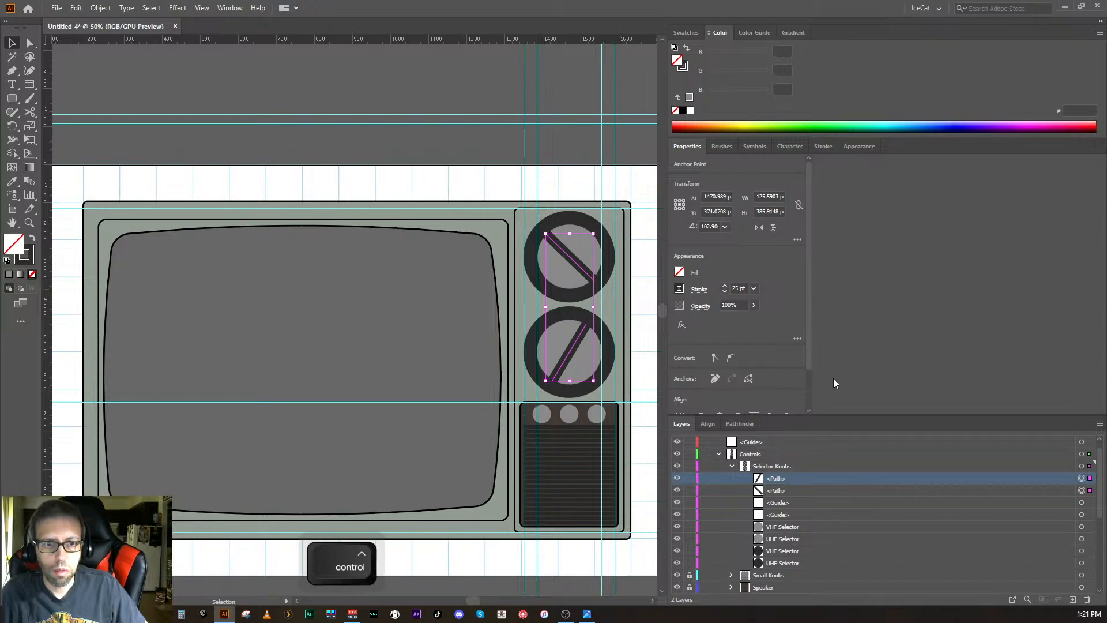
double_click(29, 261)
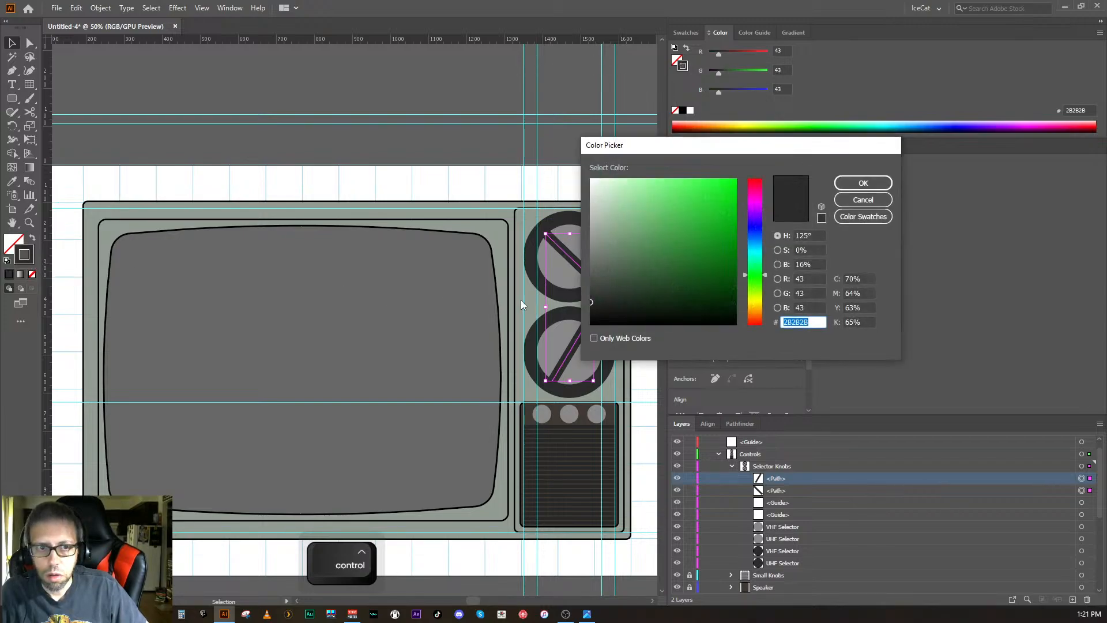
left_click_drag(598, 300, 588, 285)
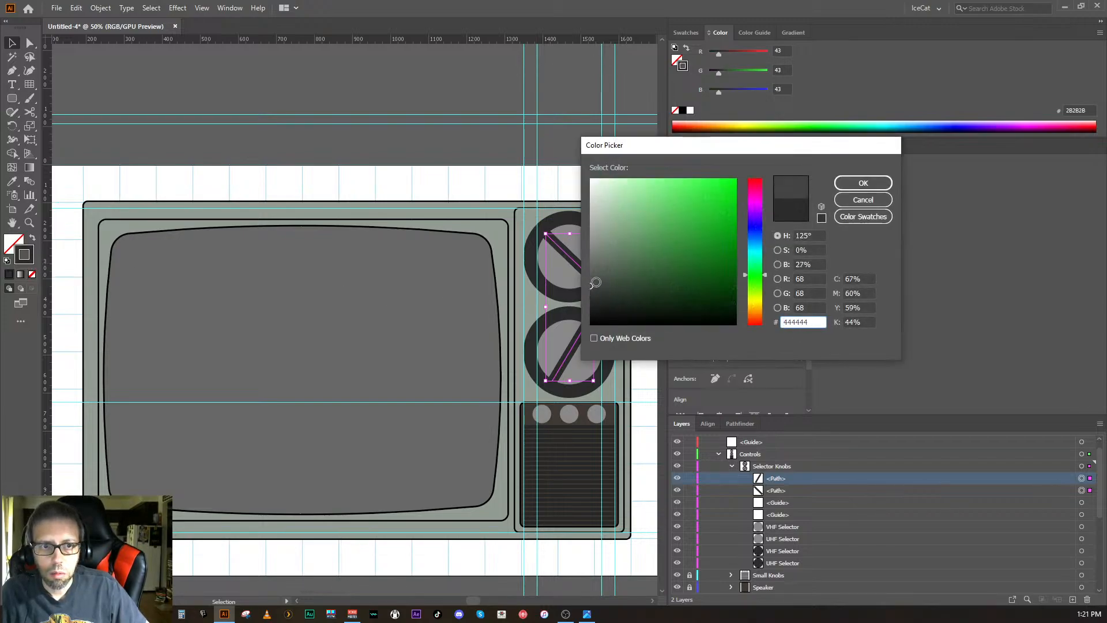
left_click(843, 184)
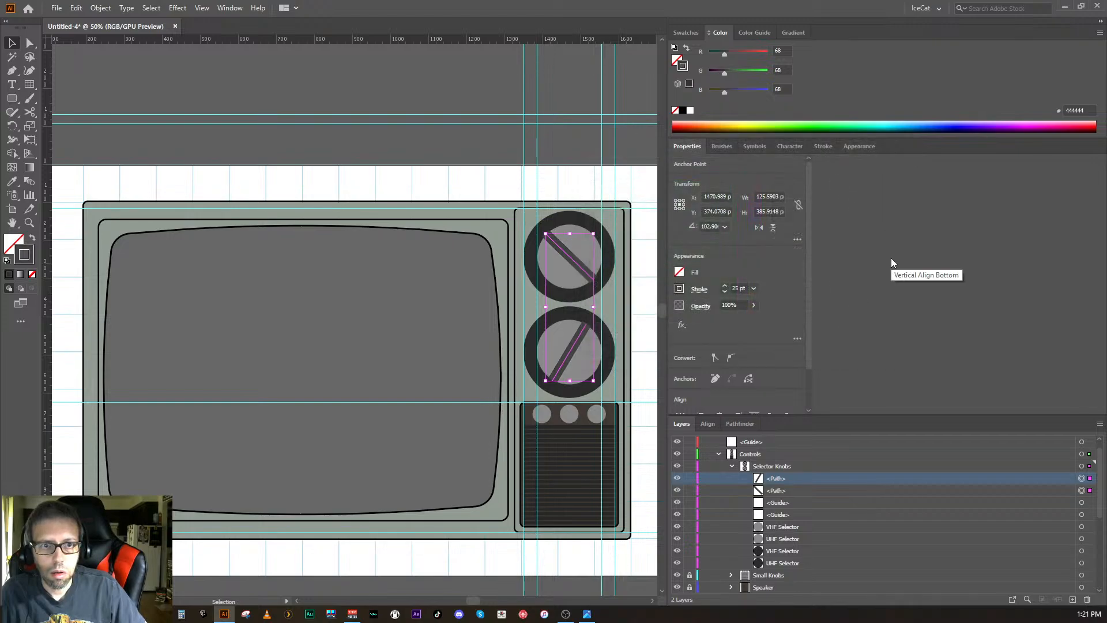
left_click(654, 567, "ctrl")
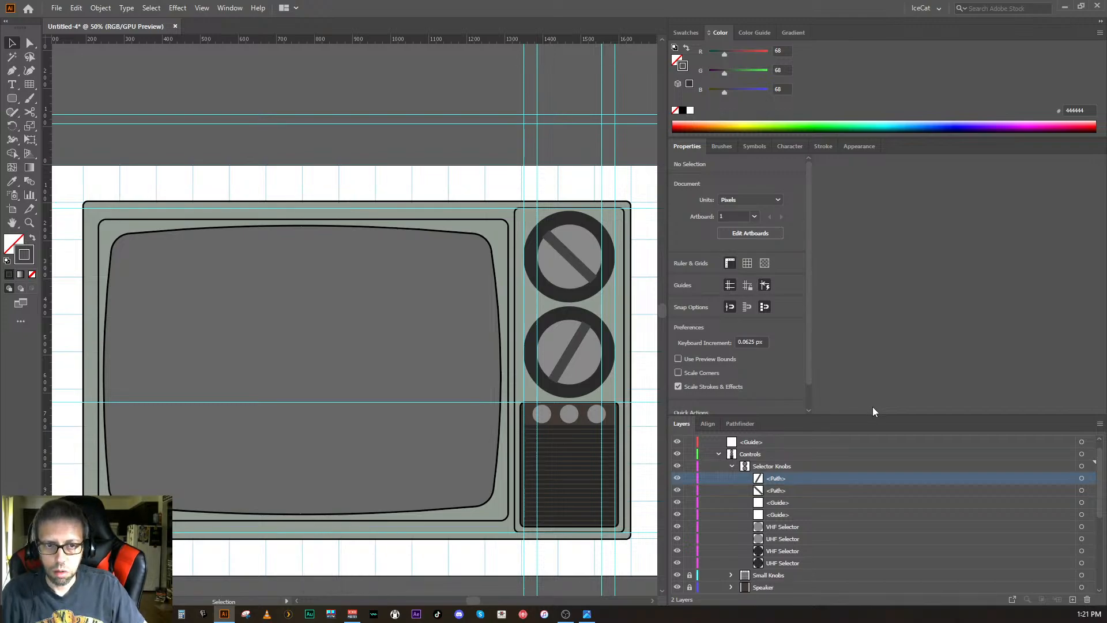
key("ctrl+z")
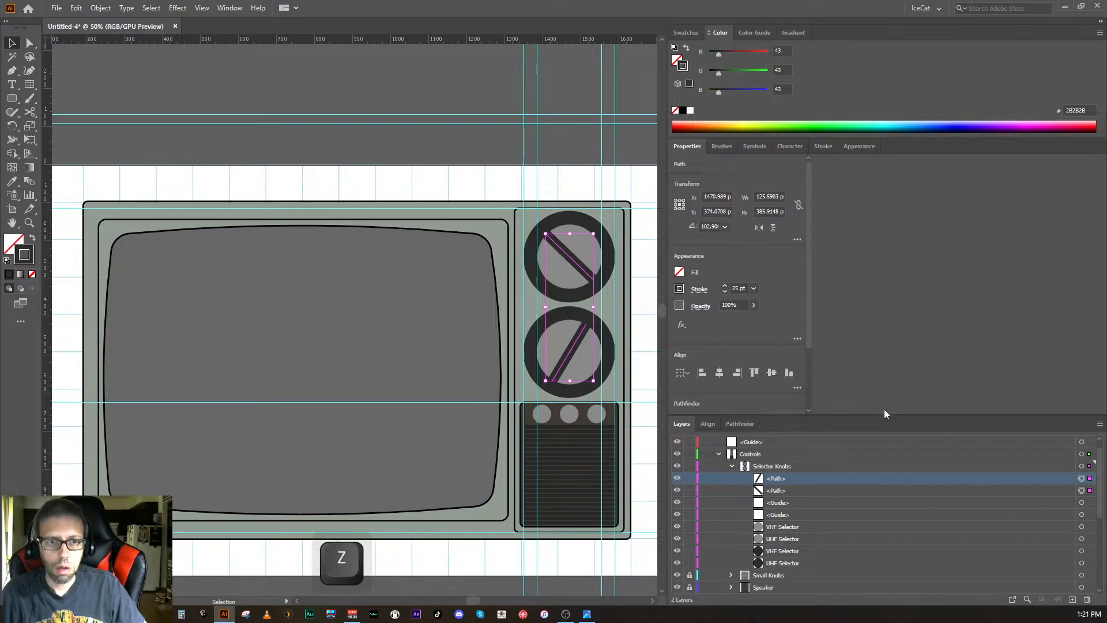
left_click(635, 594, "ctrl")
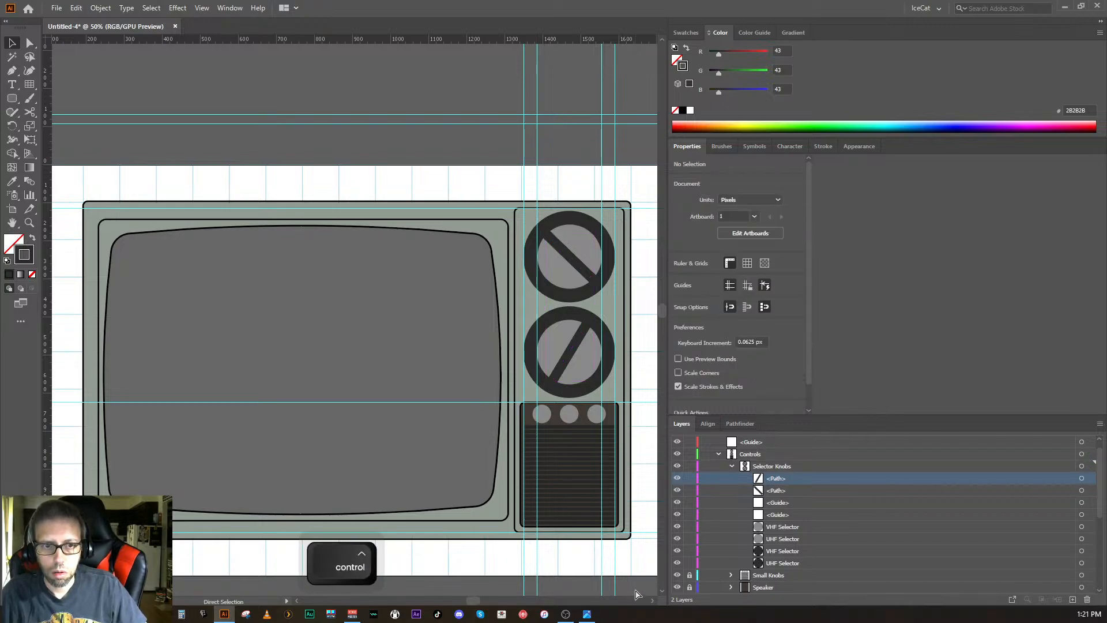
- View the whole television illustration on the artboard to check how the selector knob bars look
key("ctrl+minus")
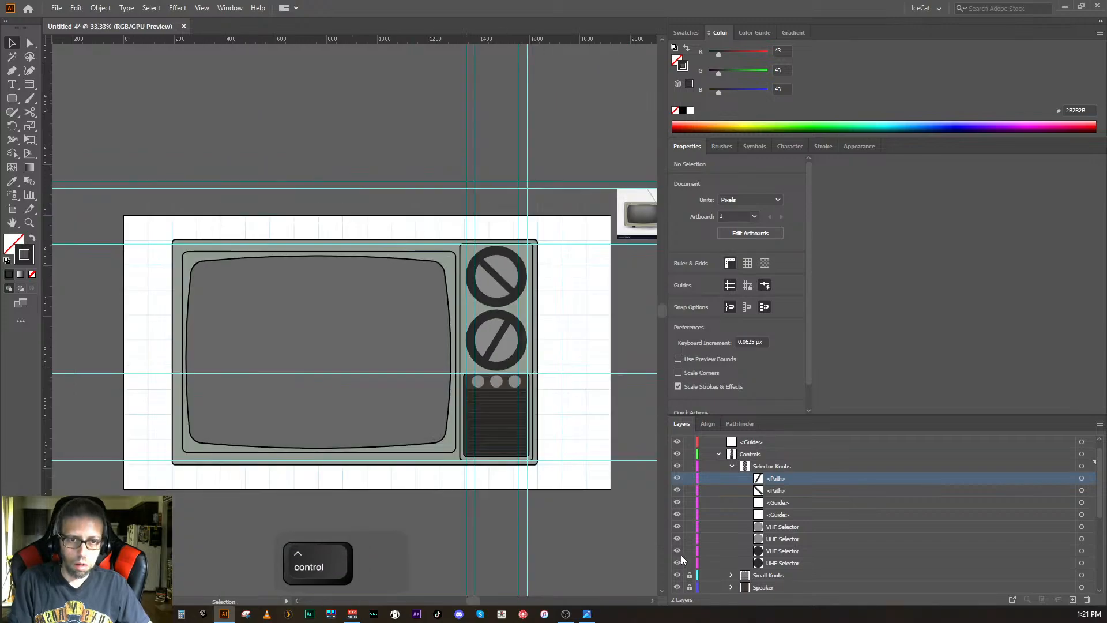
key("ctrl+minus")
key("ctrl+equal")
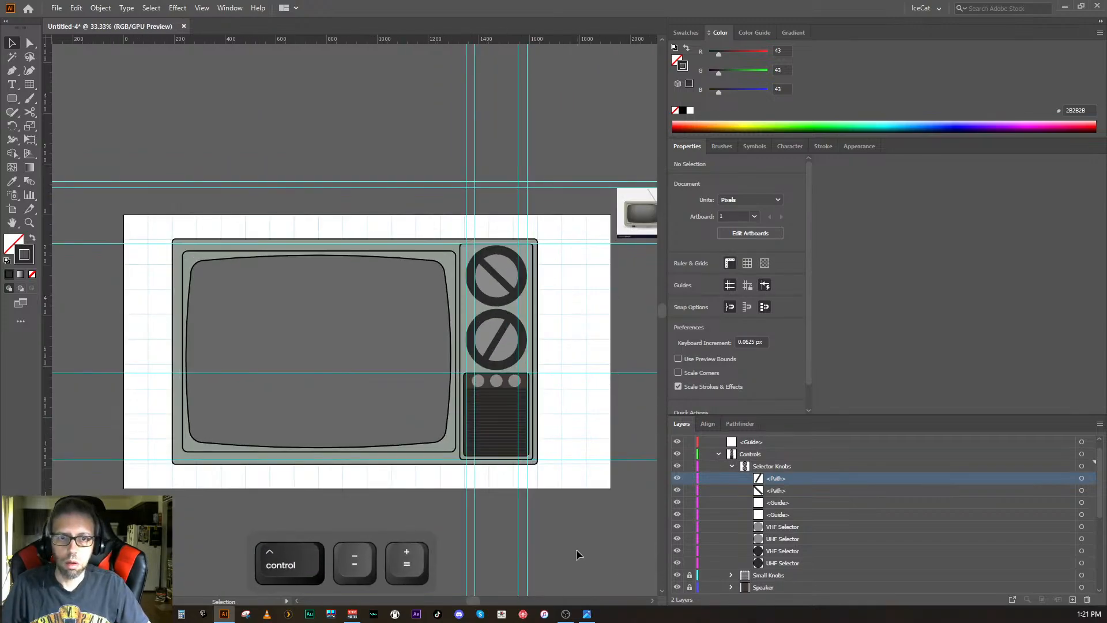
key("space")
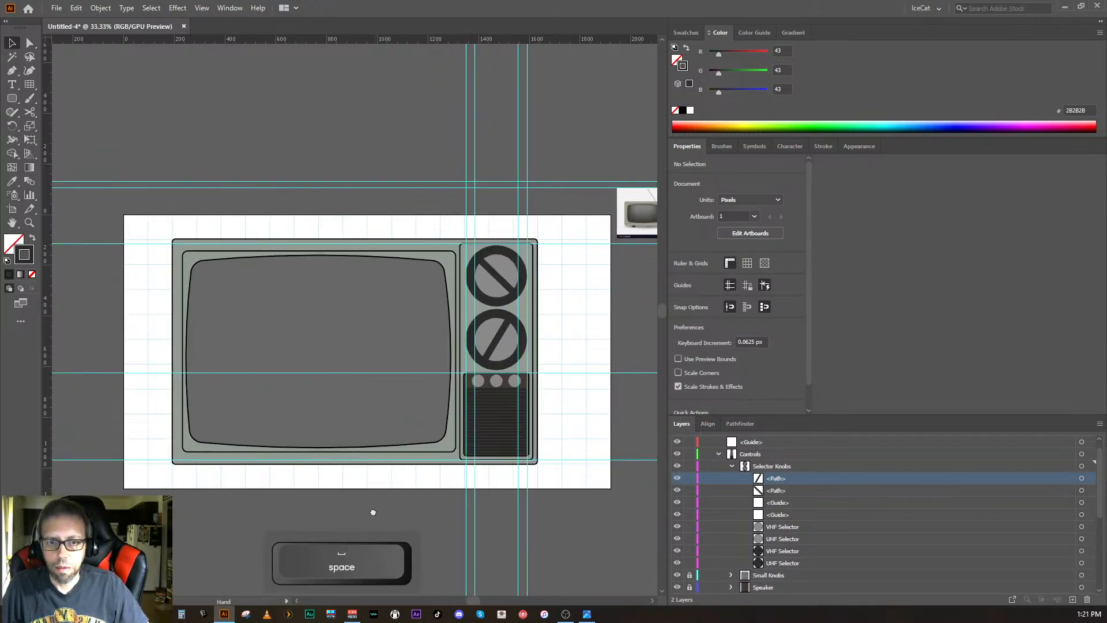
mouse_move(373, 511)
left_mouse_down()
mouse_move(387, 513)
mouse_move(375, 513)
left_mouse_up()
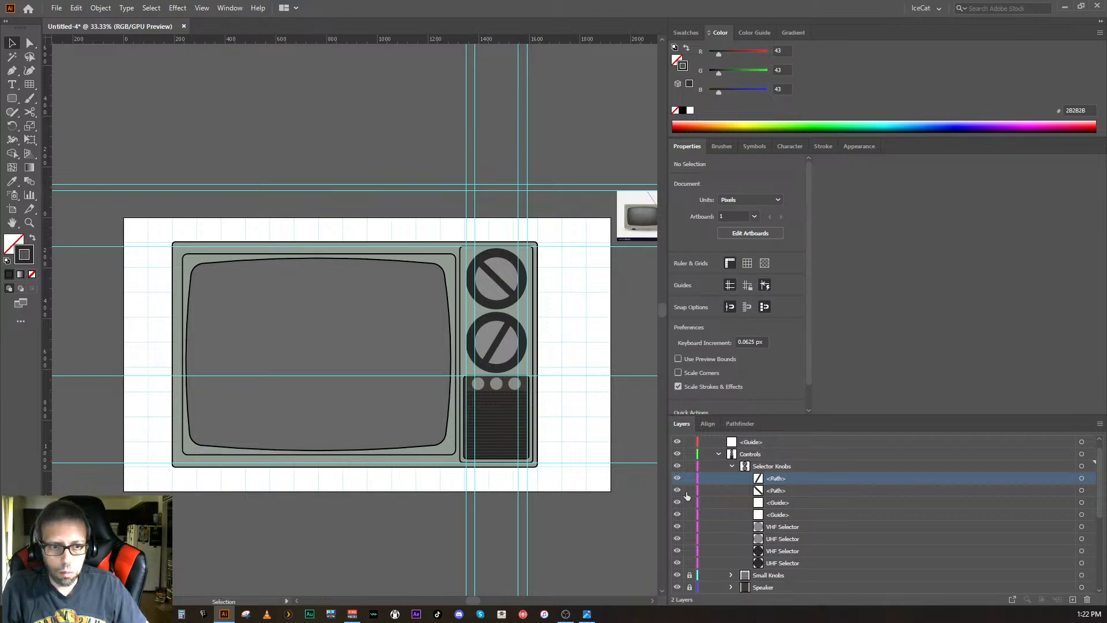
scroll(686, 494, "down", 2)
scroll(686, 499, "up", 2)
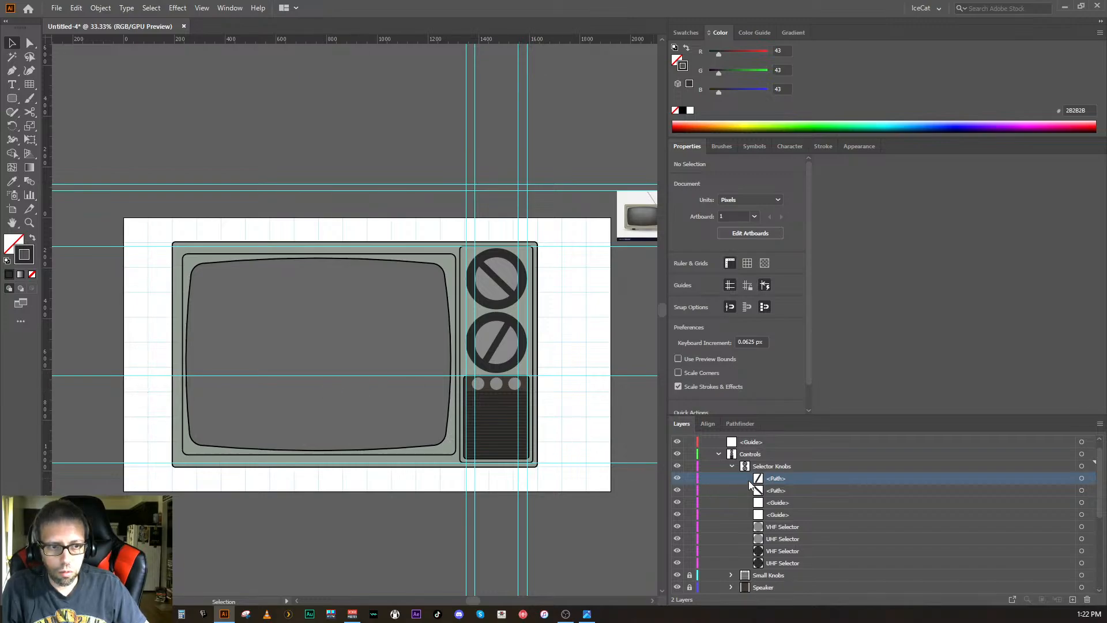
double_click(784, 477)
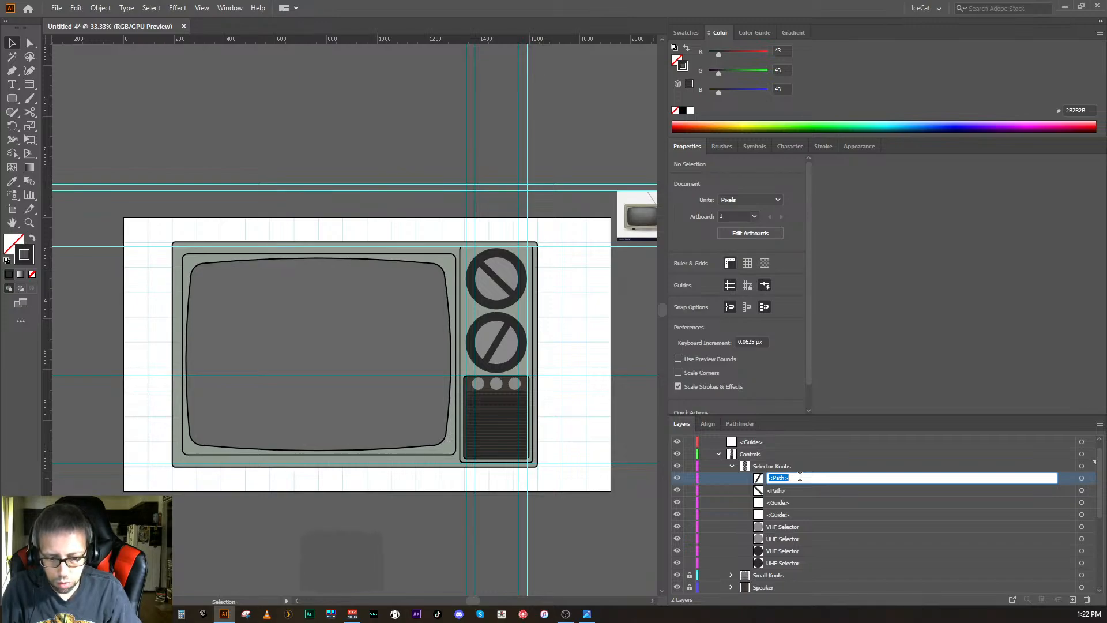
type("U")
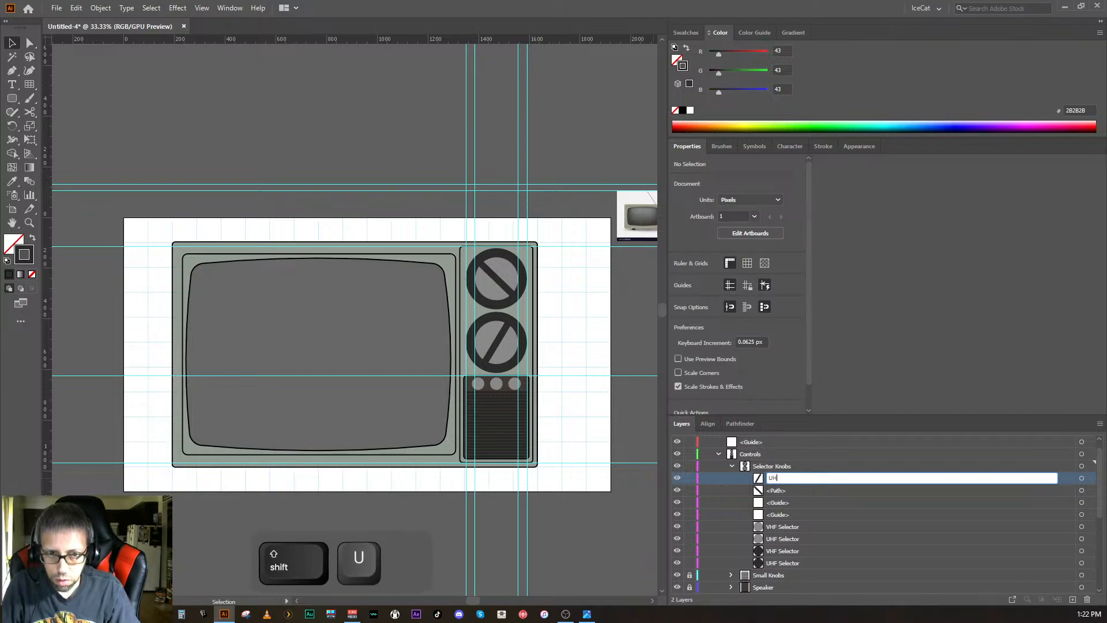
type("HF")
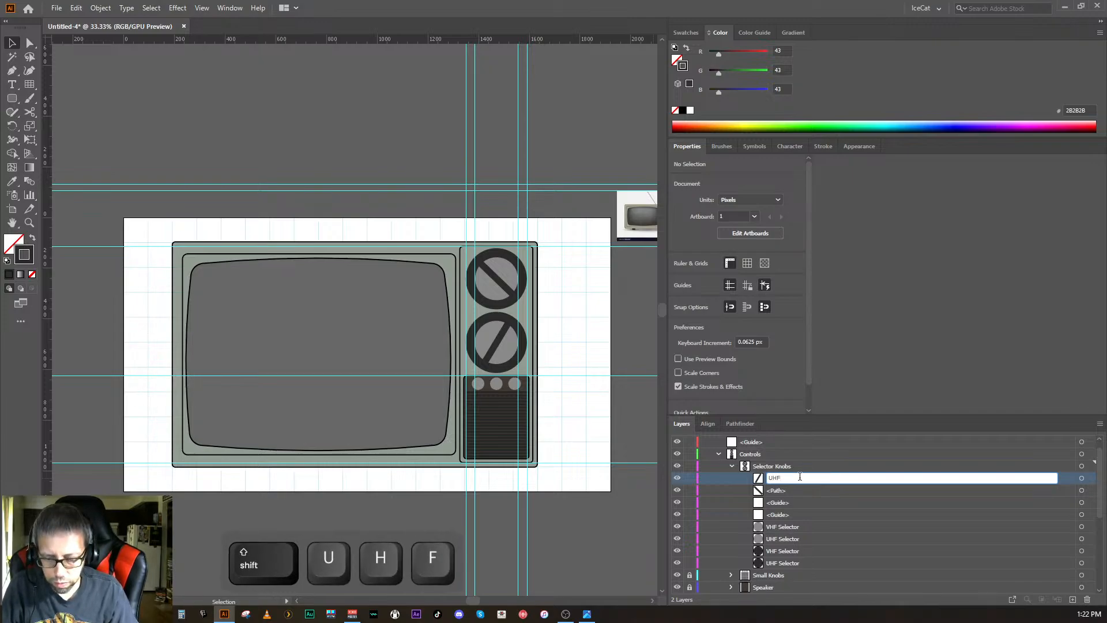
type(" Hand")
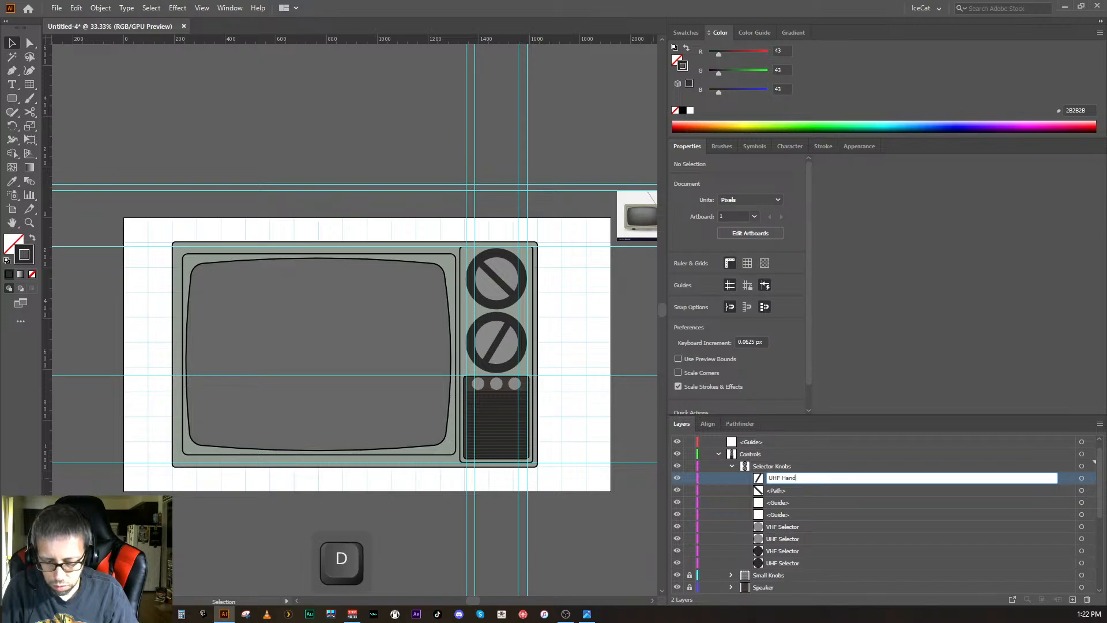
type("le")
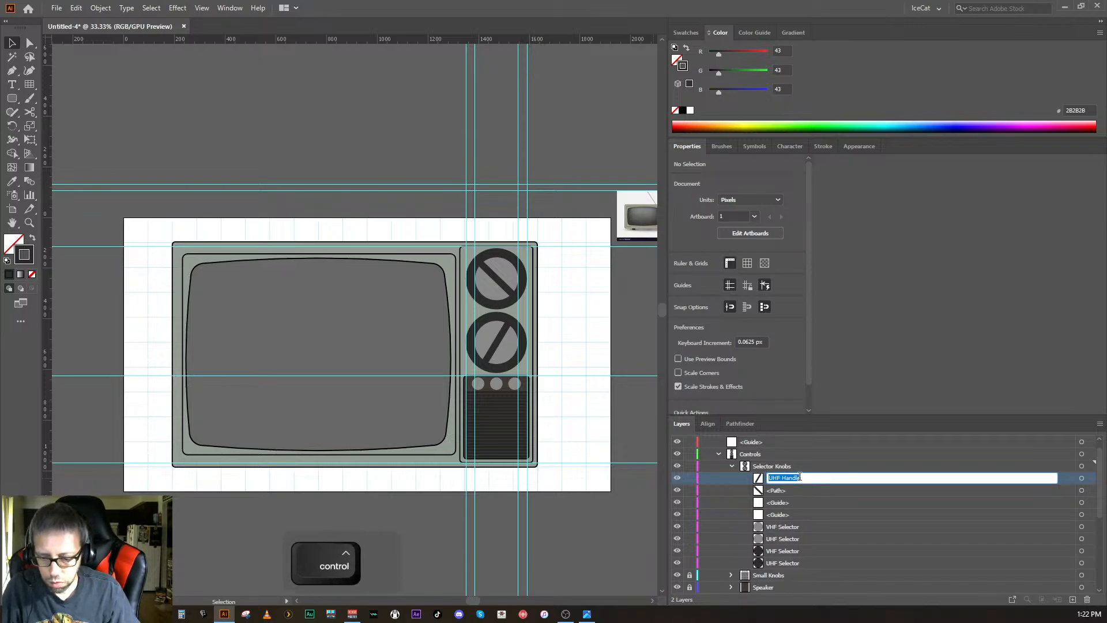
key("ctrl+a")
type("V")
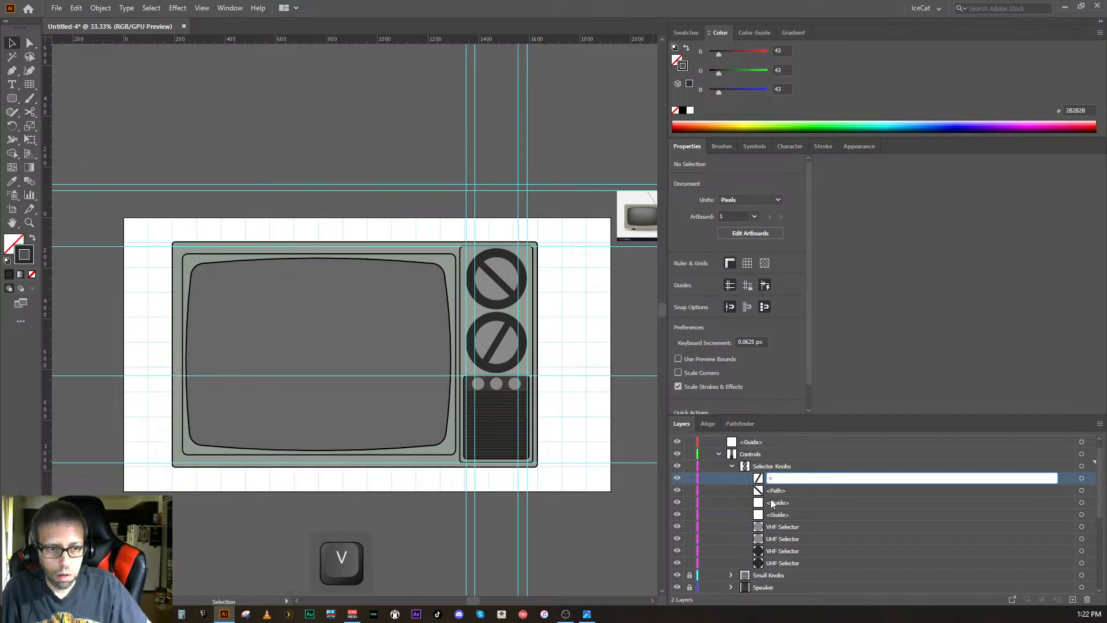
key("ctrl+z")
key("ctrl+z")
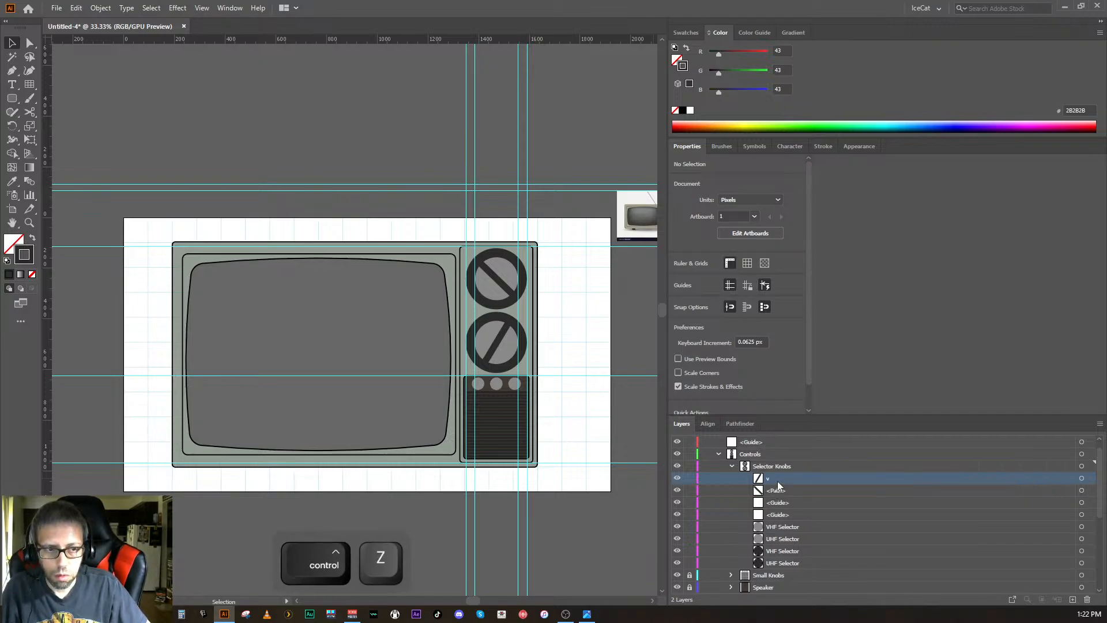
double_click(774, 480)
key("Escape")
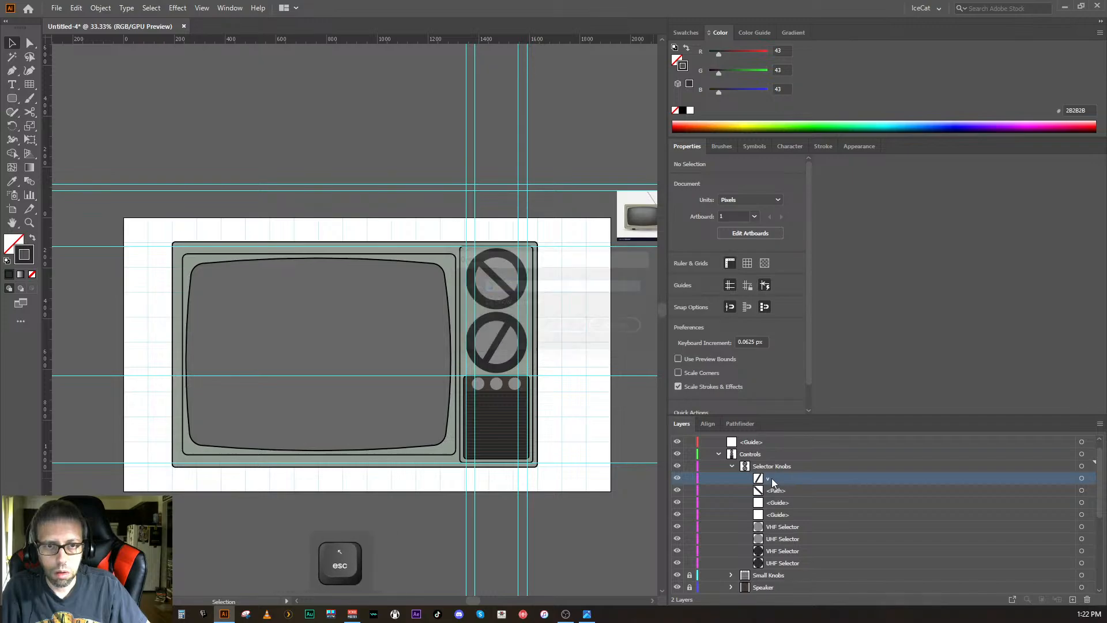
- Rename the lower knob's diagonal bar in the Selector Knobs sublayer as UHF Handle
double_click(772, 480)
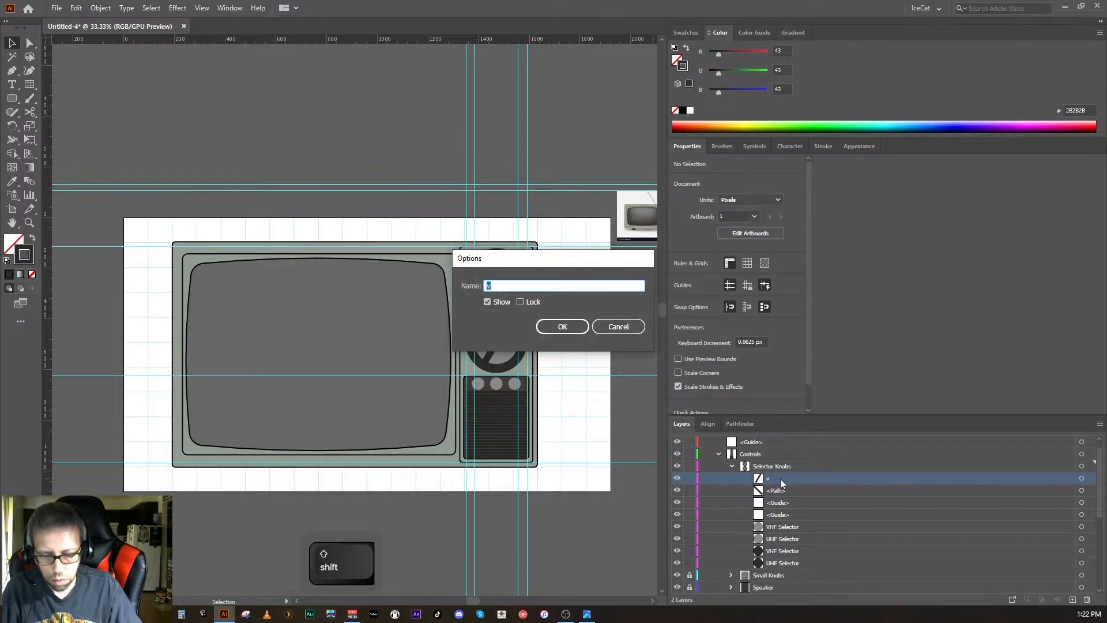
type("UHF")
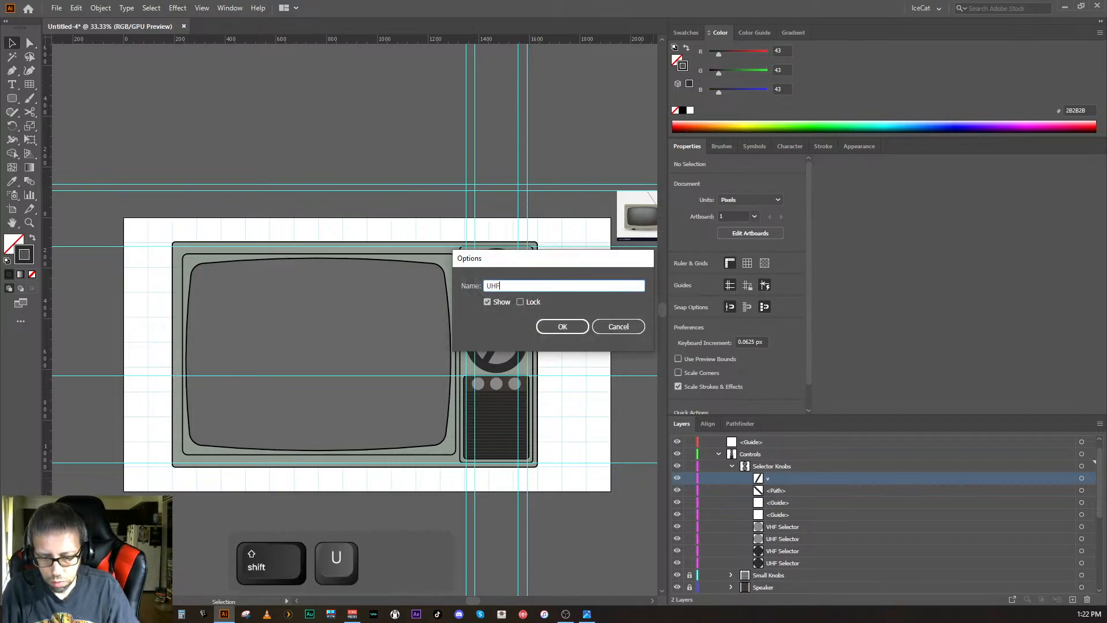
type(" Handel")
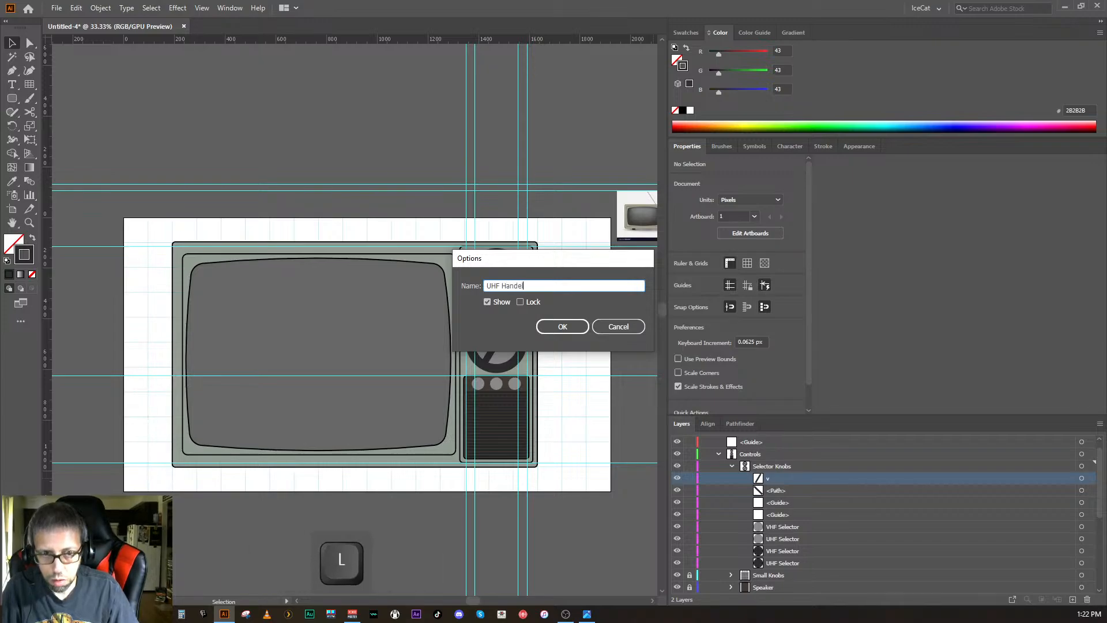
key("BackSpace")
key("BackSpace")
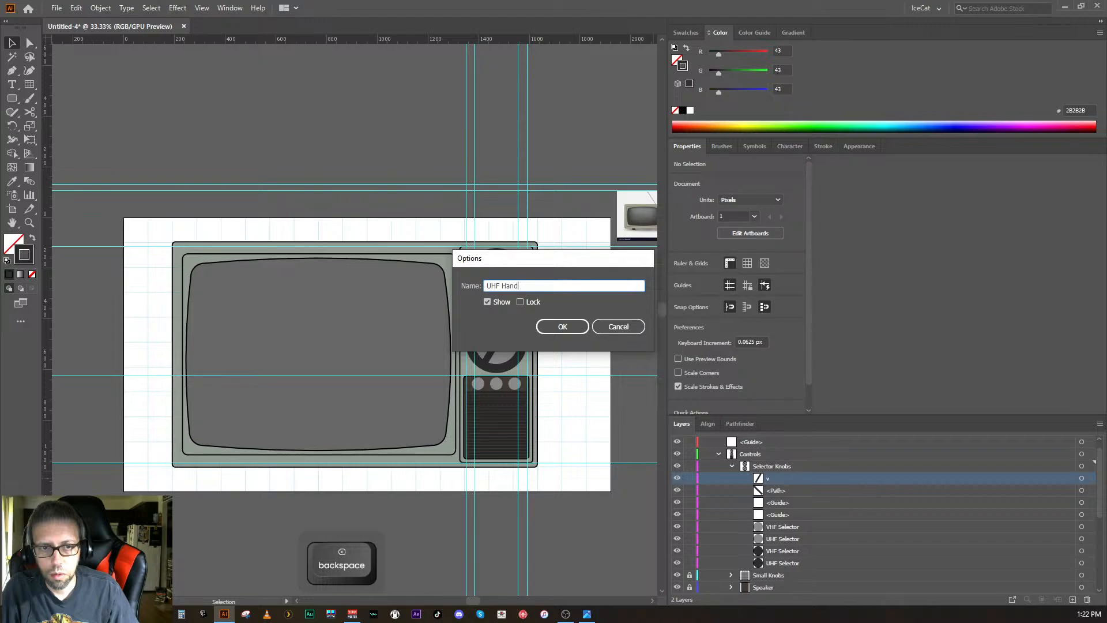
key("BackSpace")
key("BackSpace")
key("BackSpace")
key("BackSpace")
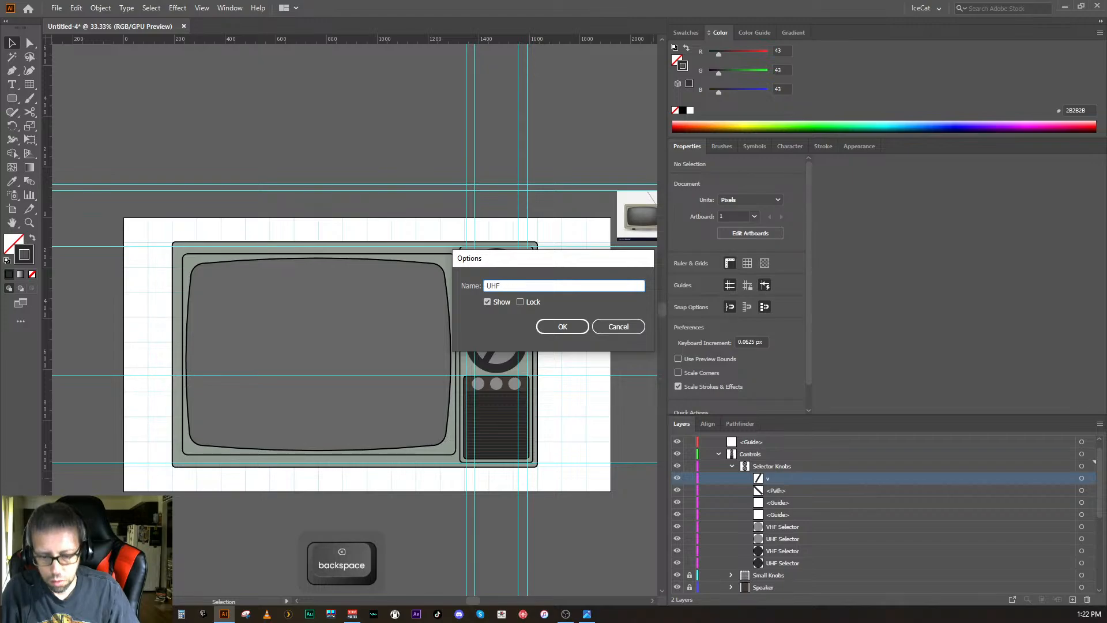
type("Handle")
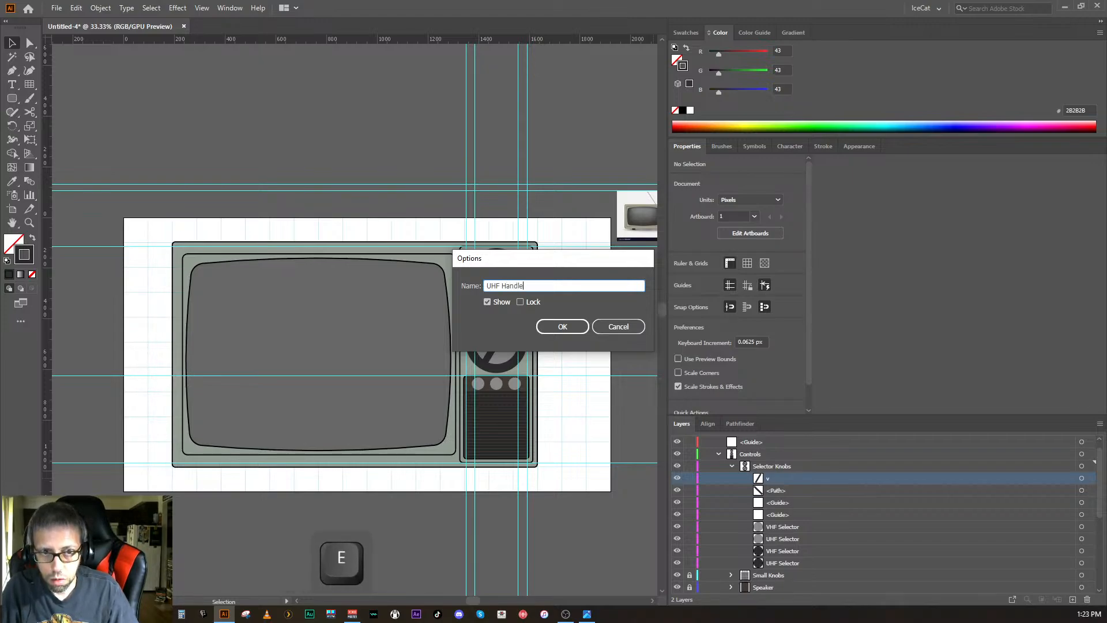
key("Return")
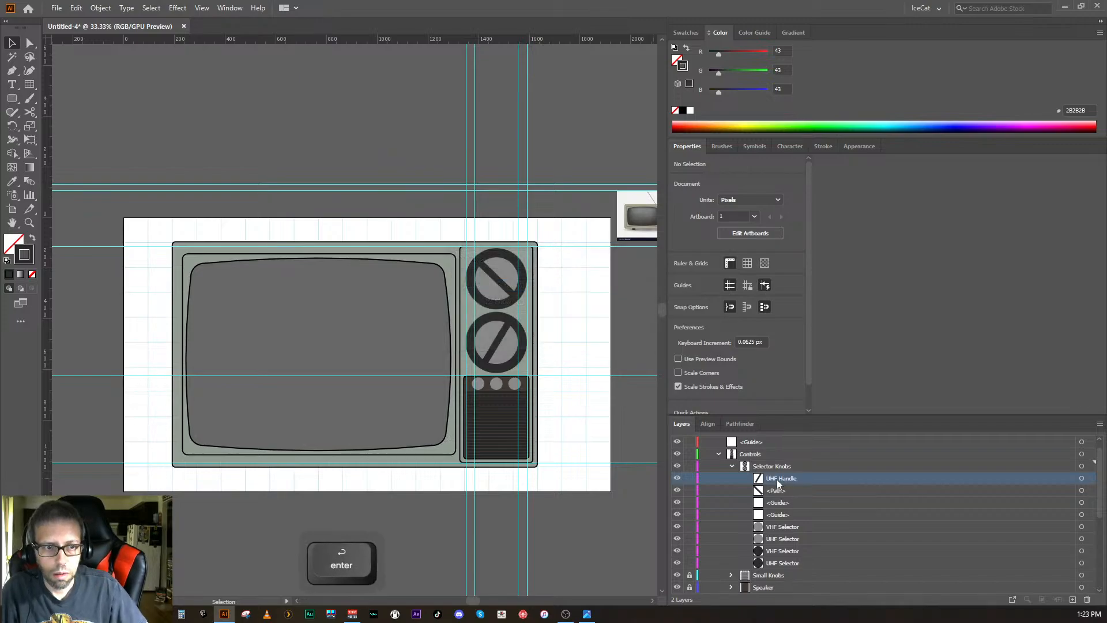
- Rename the upper knob's diagonal bar path as VHF Handle
double_click(776, 490)
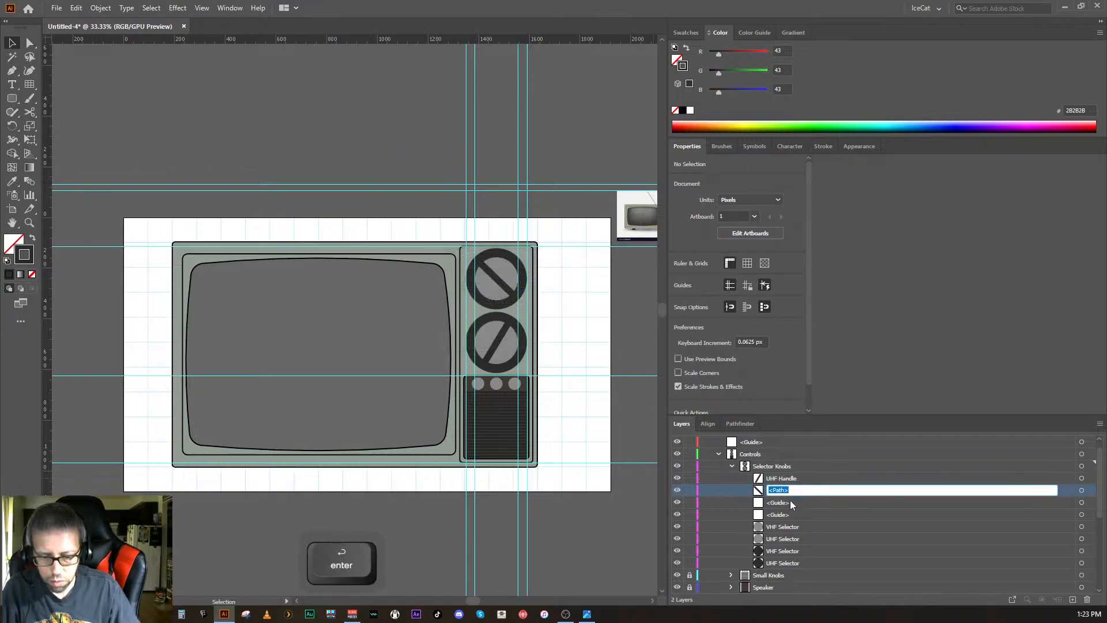
type("VHF ")
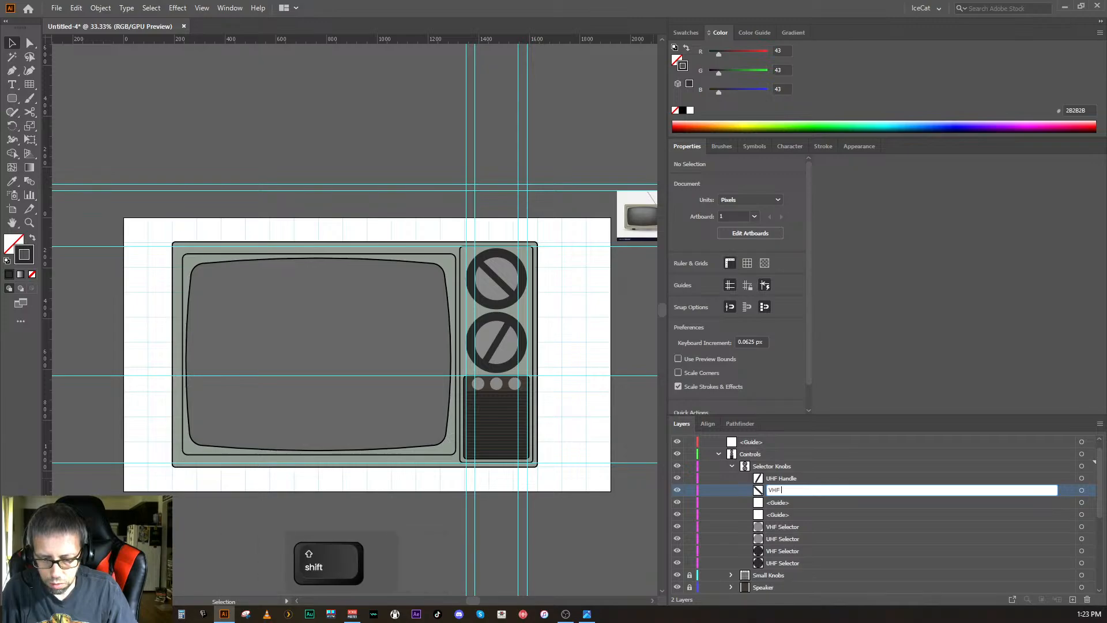
type("Handle")
key("Return")
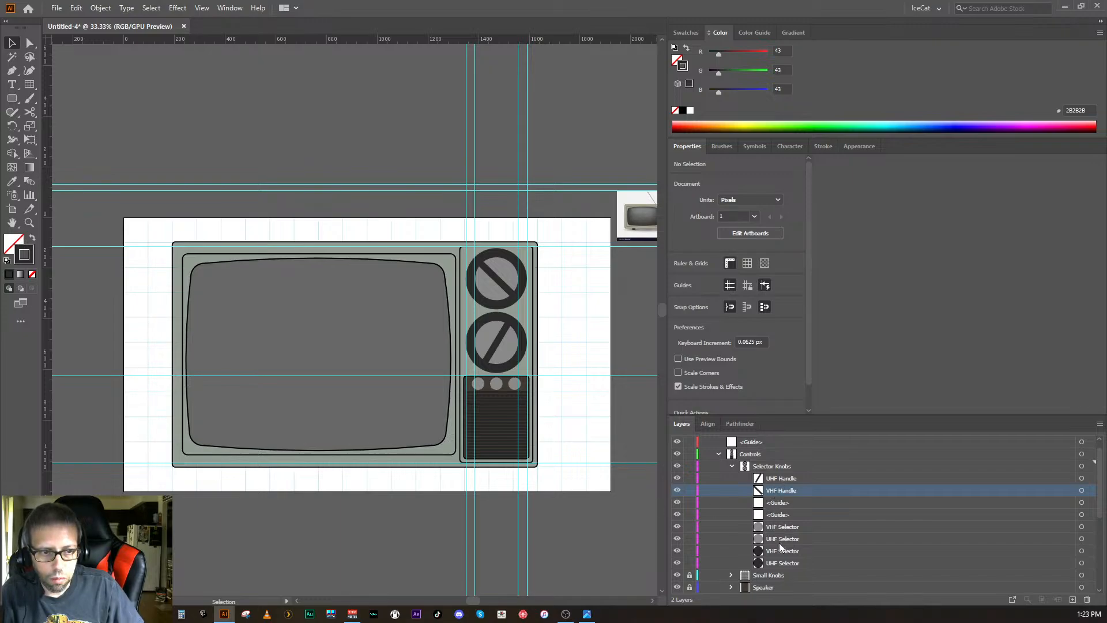
- Collapse the Selector Knobs sublayer, check the Selector Knobs and Small Knobs contents by hiding and reshowing each, and highlight the Speaker sublayer
left_click(732, 466)
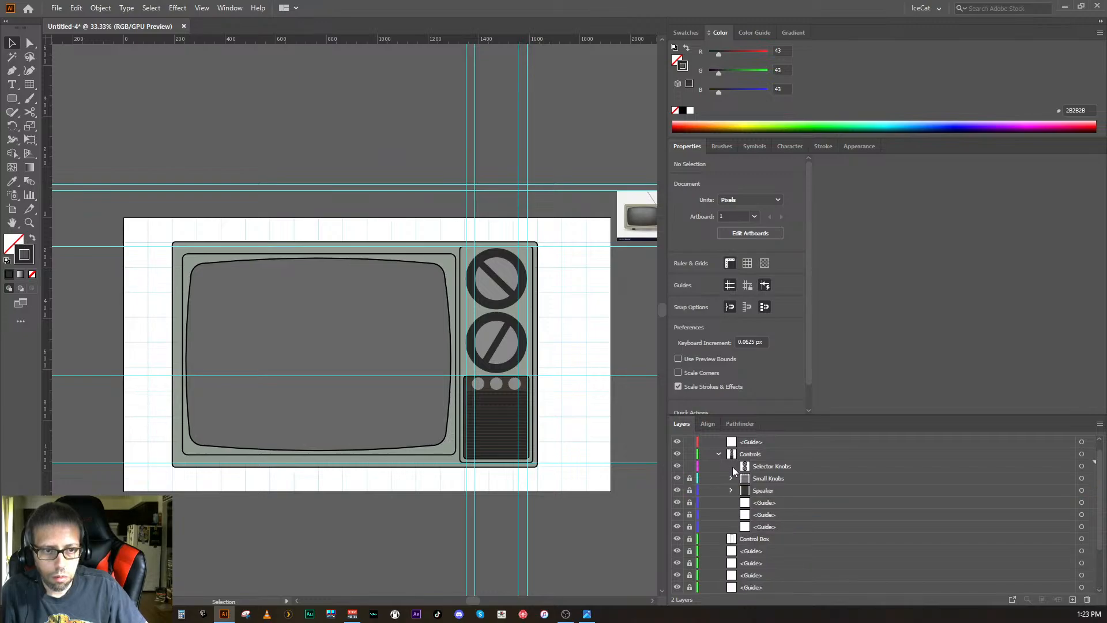
left_click(677, 466)
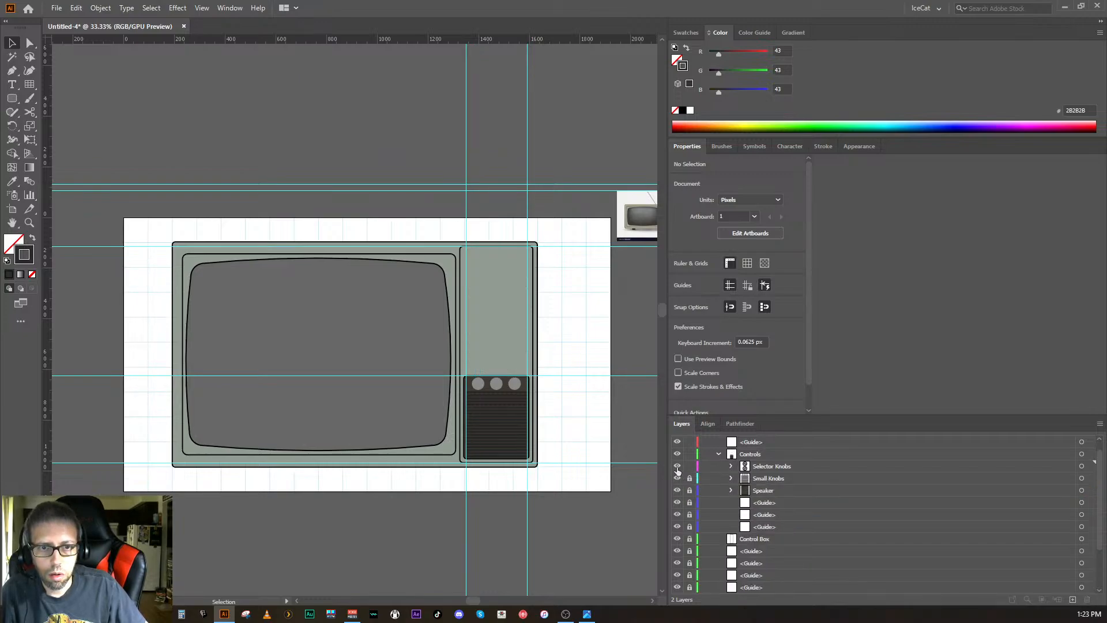
left_click(677, 466)
left_click(677, 466)
left_click(677, 466)
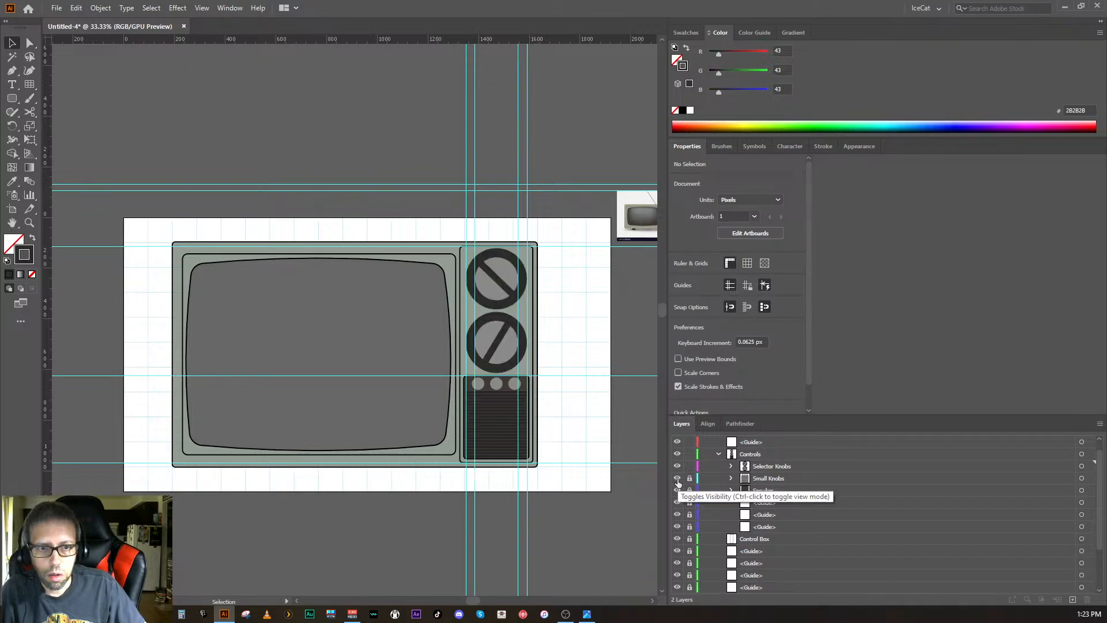
left_click(677, 479)
left_click(677, 479)
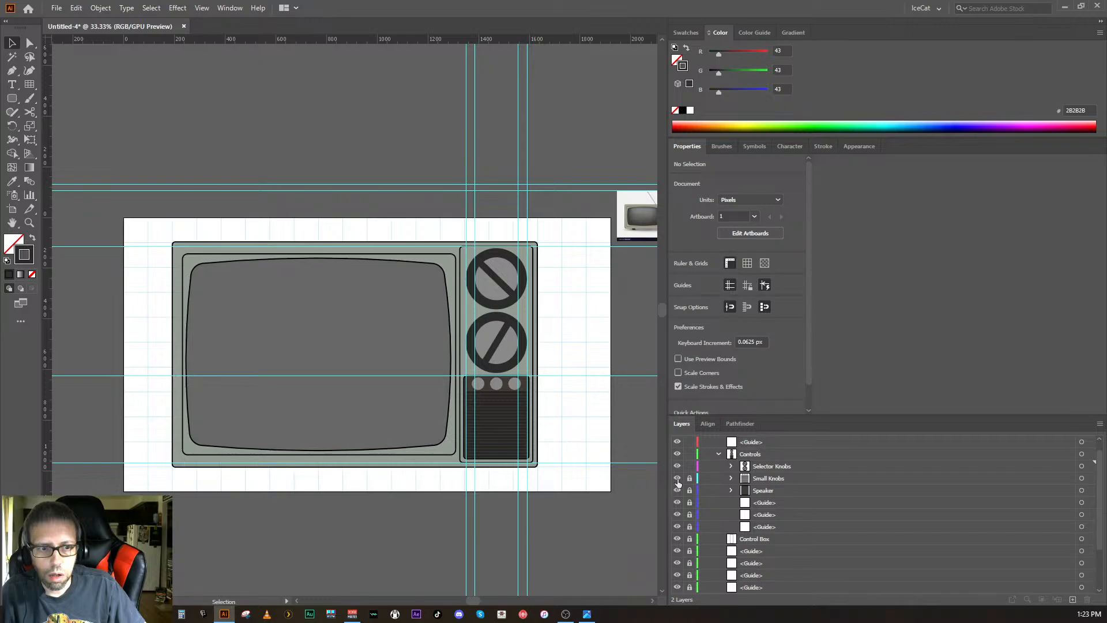
left_click(748, 495)
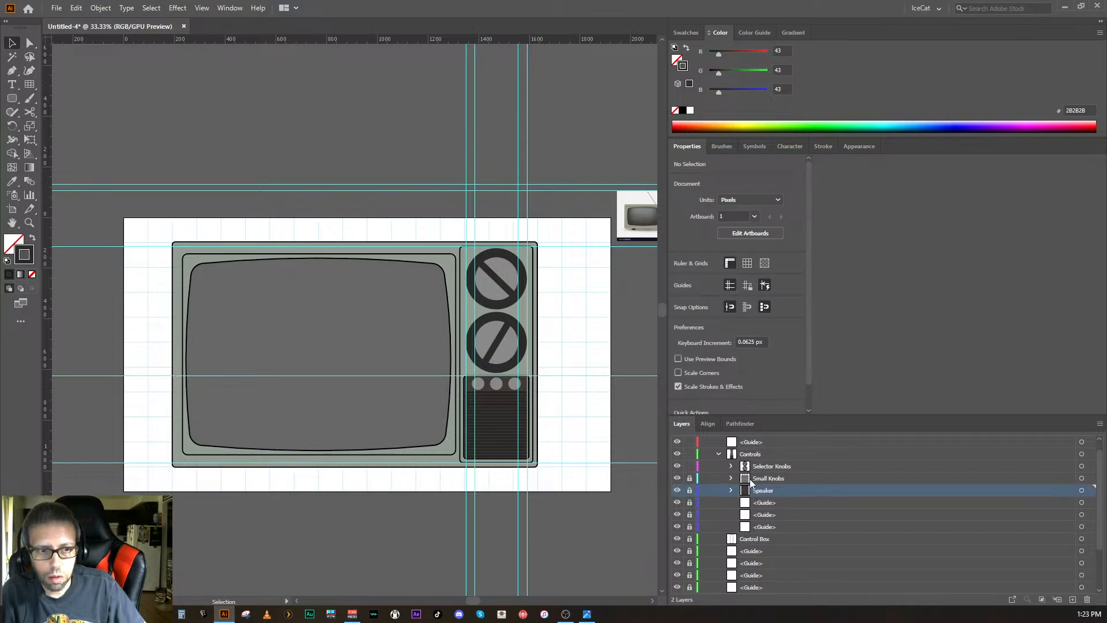
- Expand the Small Knobs sublayer and rename its Layer 7 as Speaker Lines
left_click(730, 479)
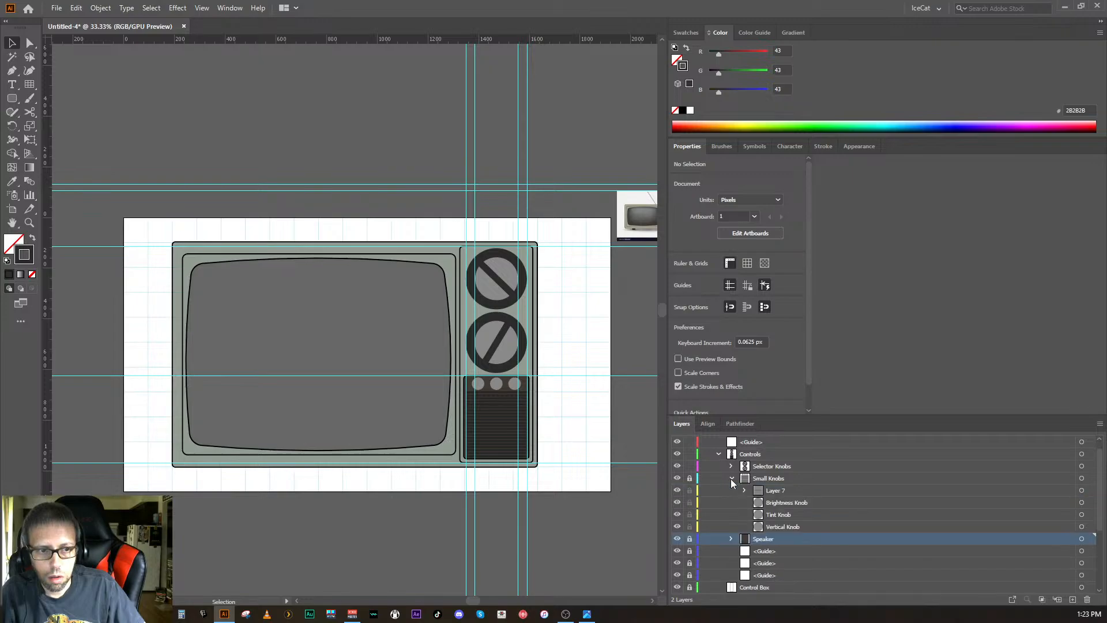
left_click(731, 478)
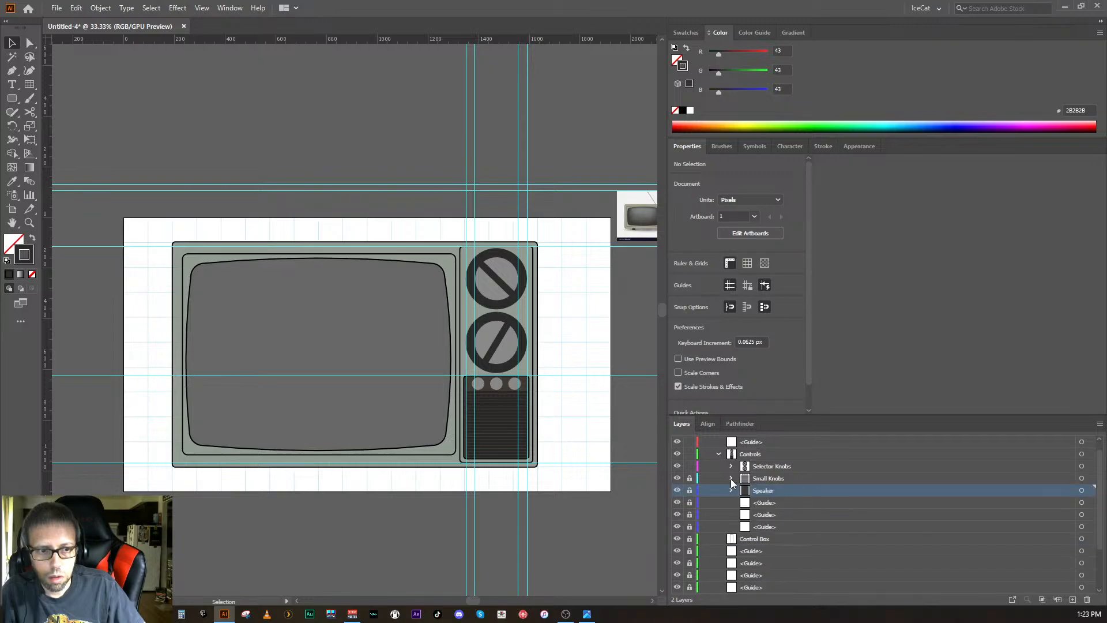
left_click(732, 479)
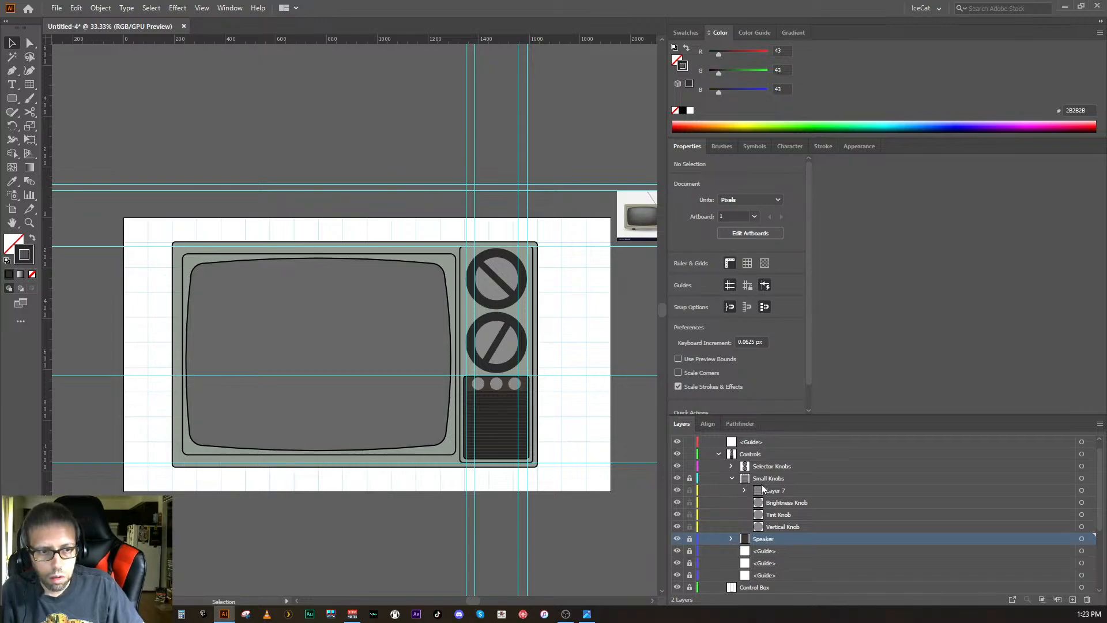
mouse_move(763, 489)
left_mouse_down()
mouse_move(769, 476)
mouse_move(769, 499)
left_mouse_up()
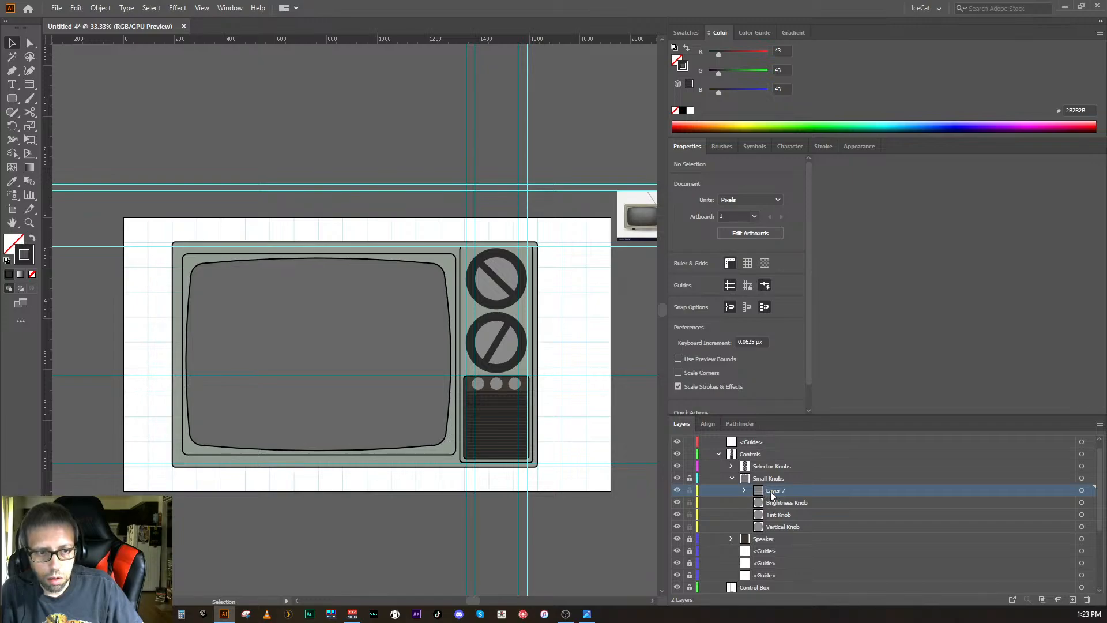
double_click(770, 491)
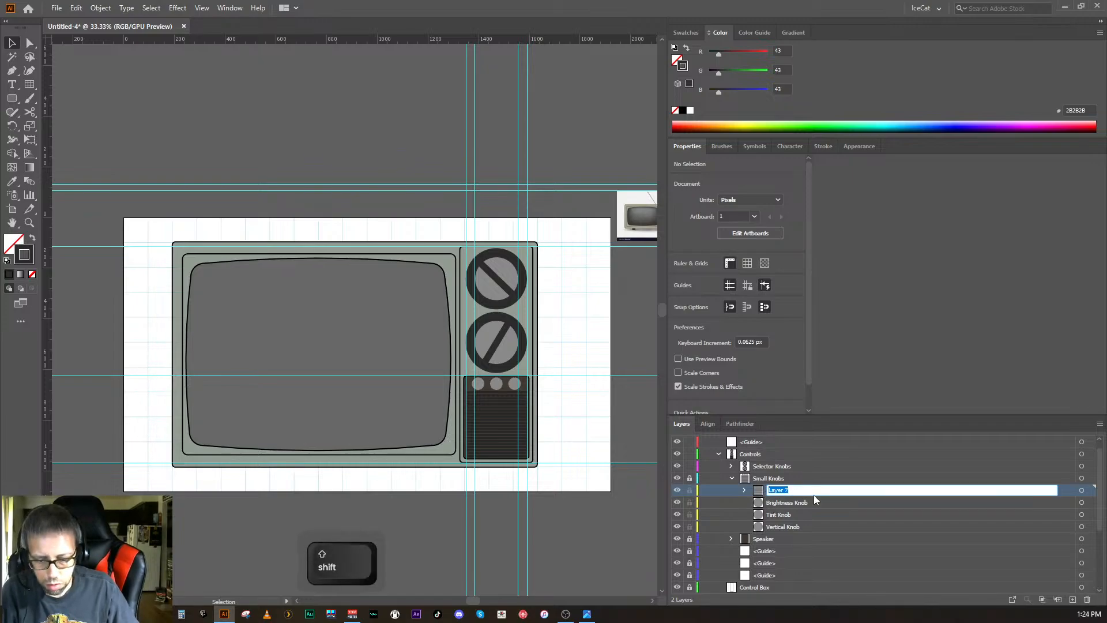
type("Speaker Lines")
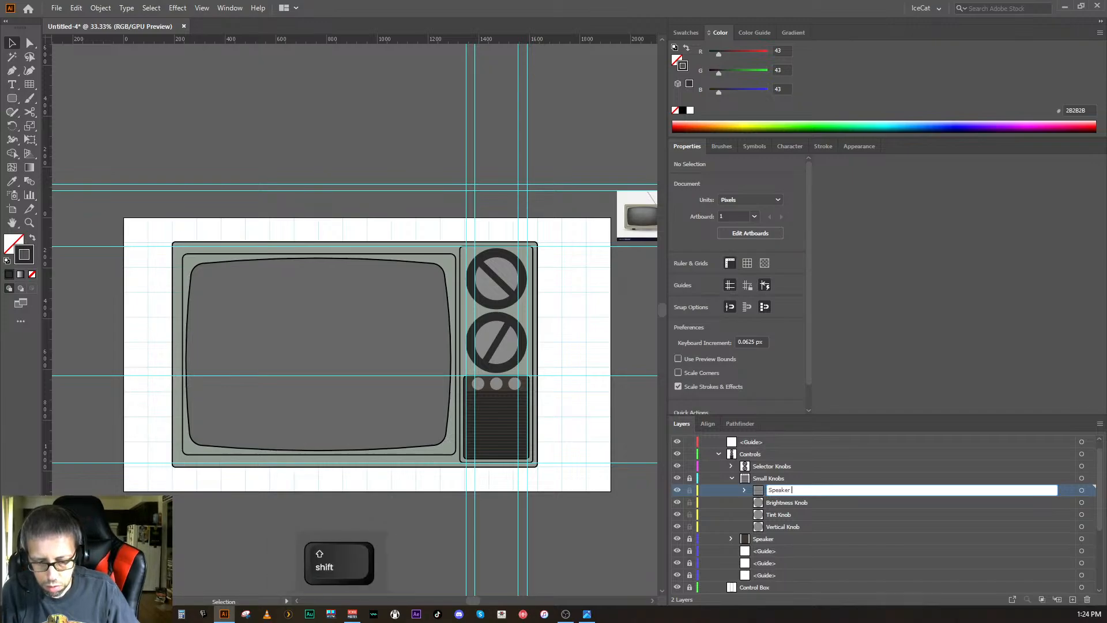
key("Return")
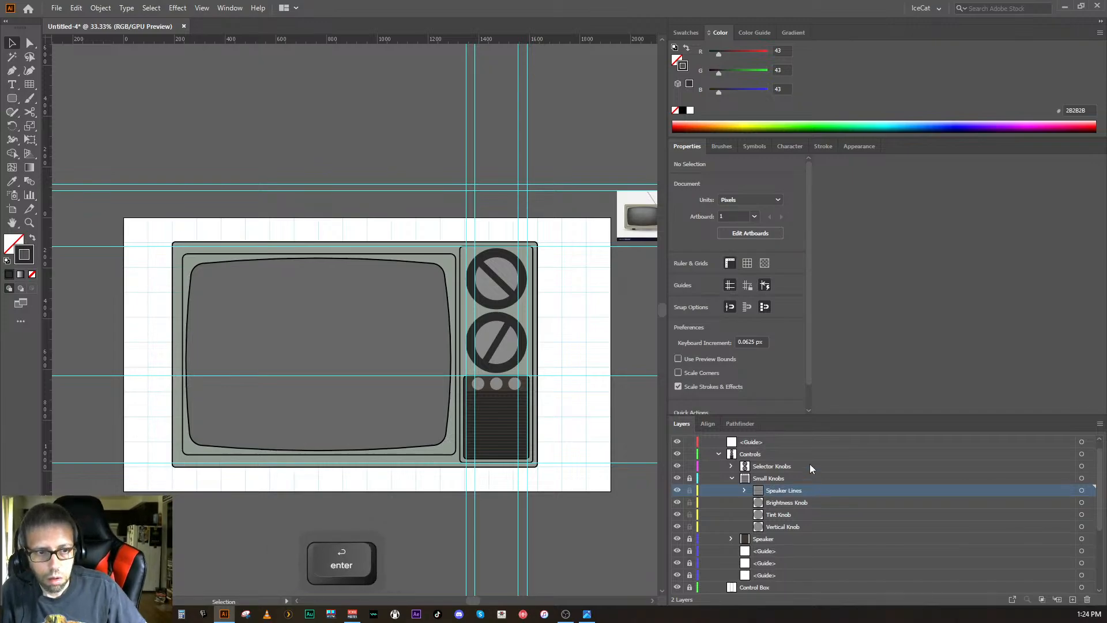
- Hide the Small Knobs sublayer, move the Speaker Box into it and delete the emptied Speaker sublayer
left_click(776, 479)
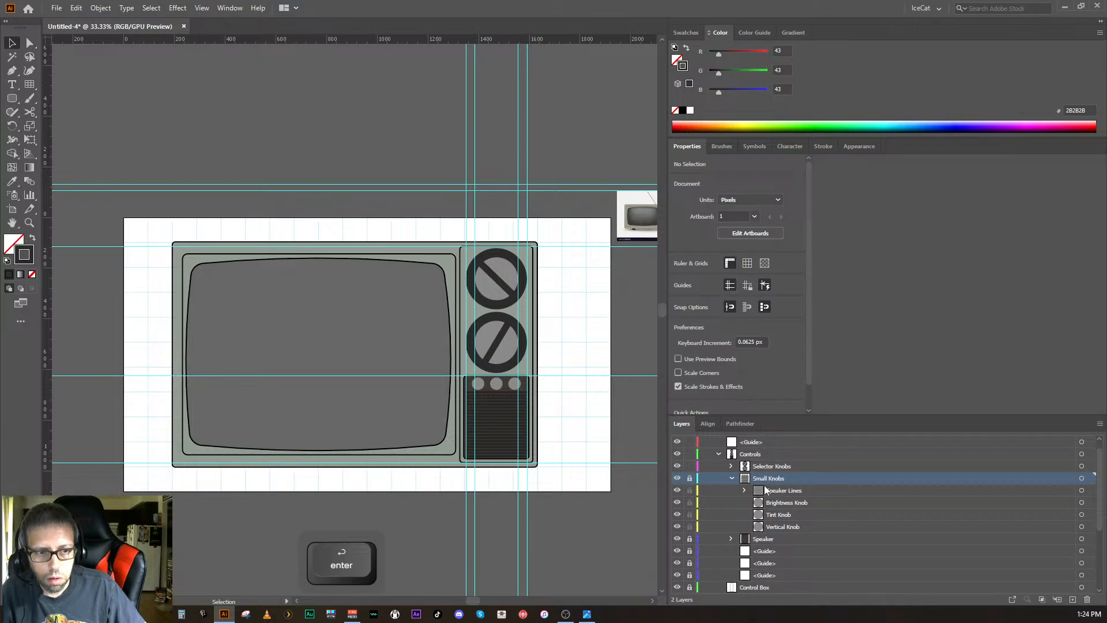
left_click(677, 478)
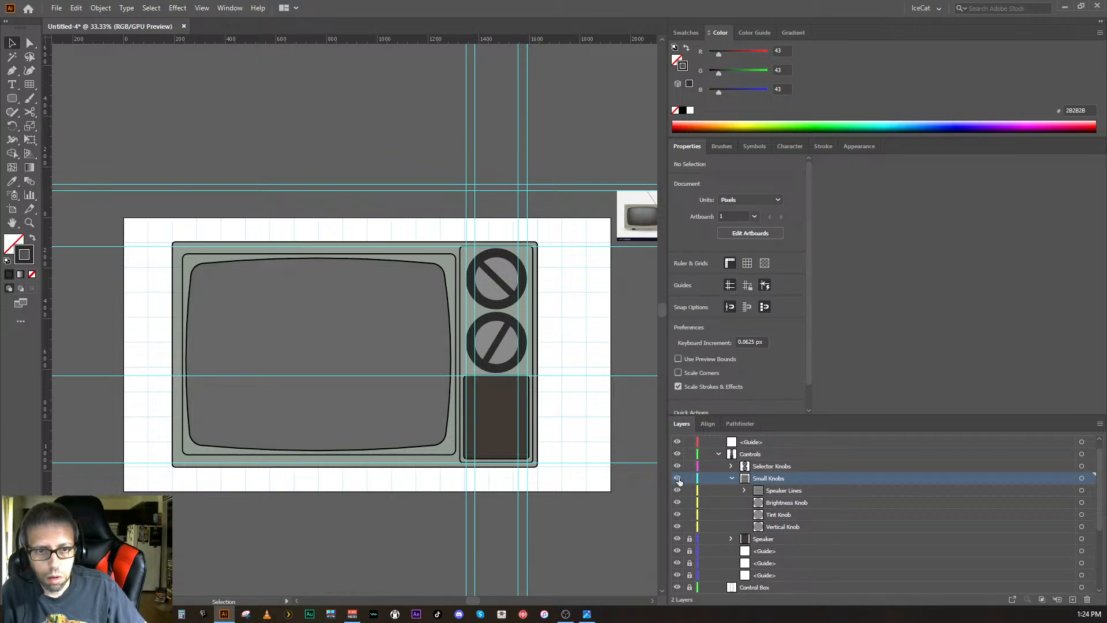
left_click(677, 478)
left_click(678, 479)
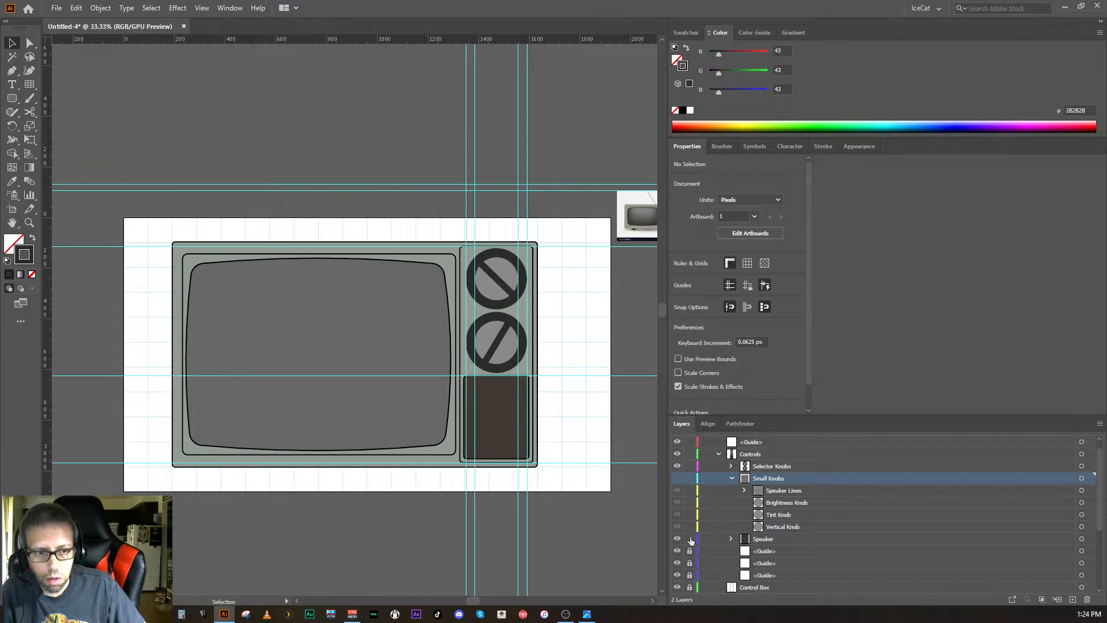
left_click(731, 539)
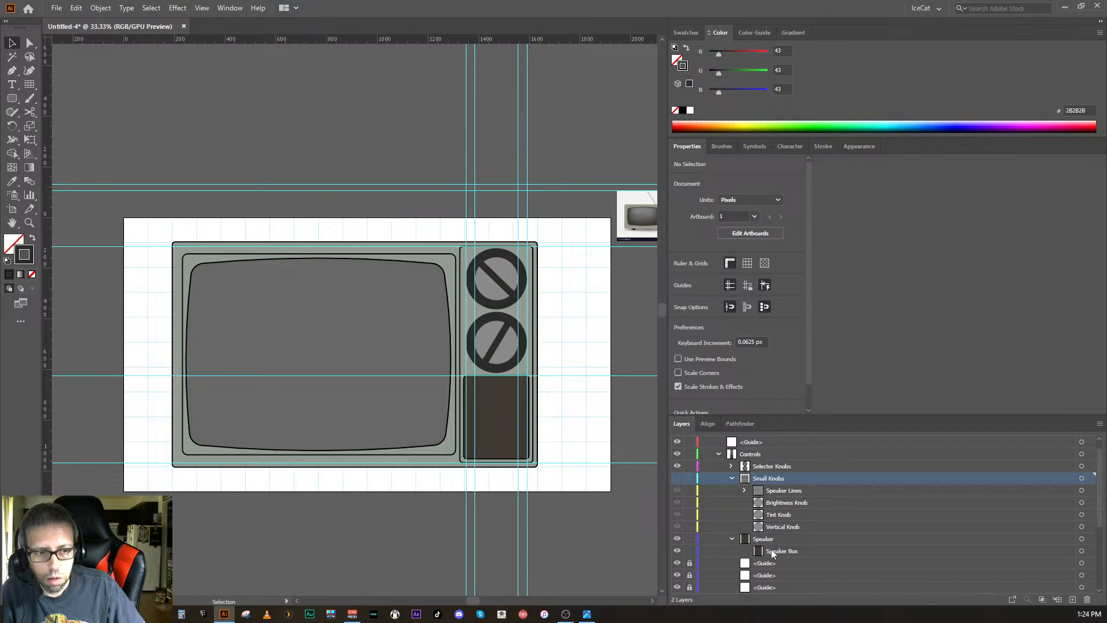
left_click_drag(770, 548, 782, 537)
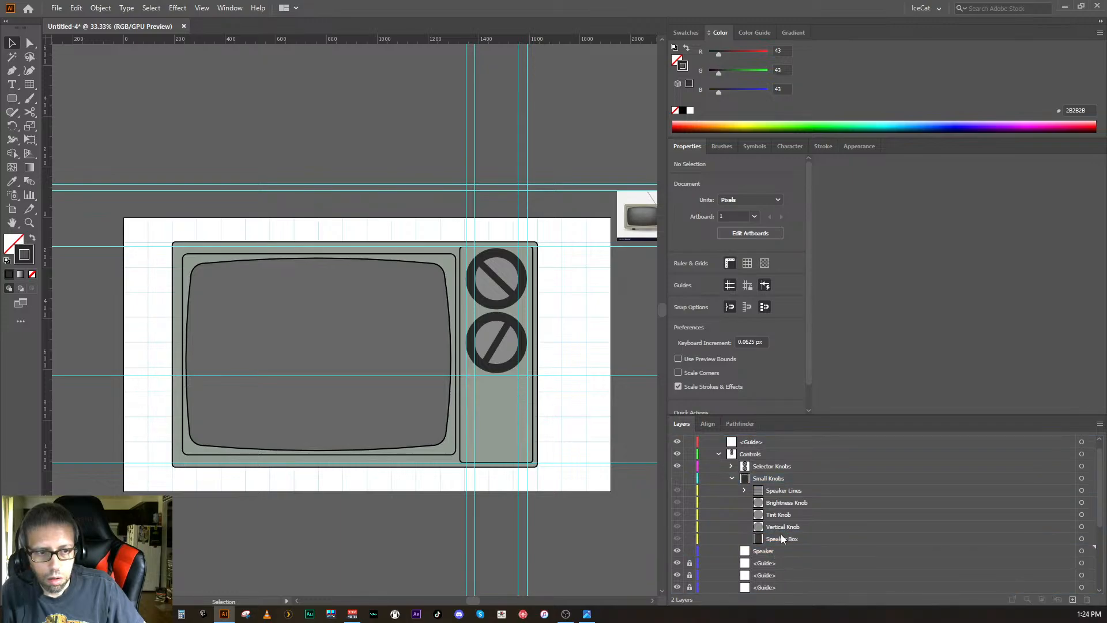
left_click(768, 550)
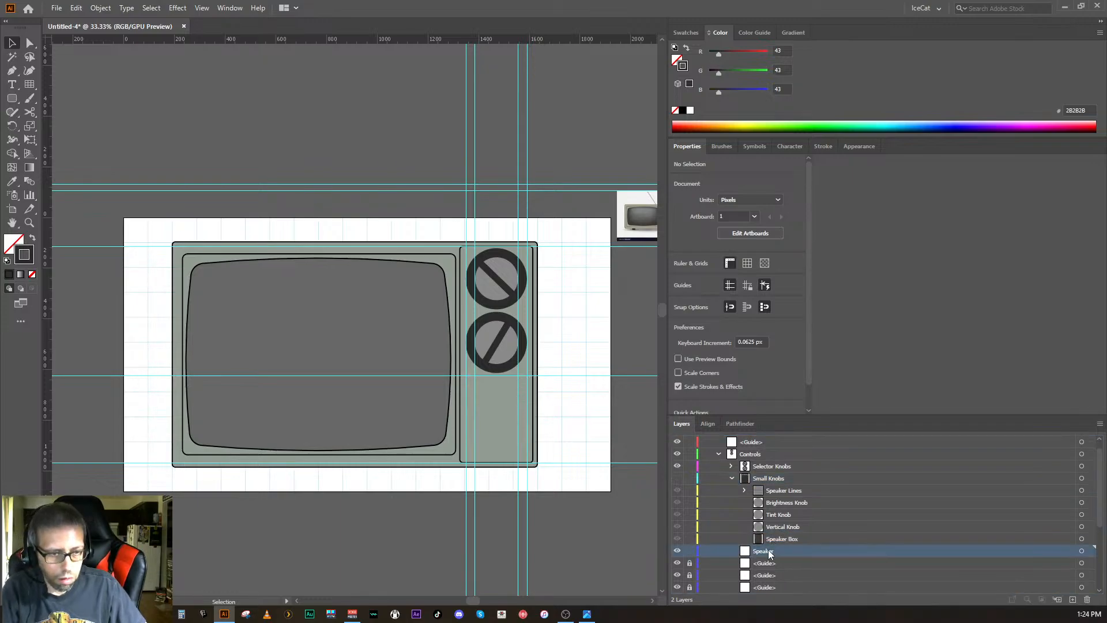
left_click(1086, 599)
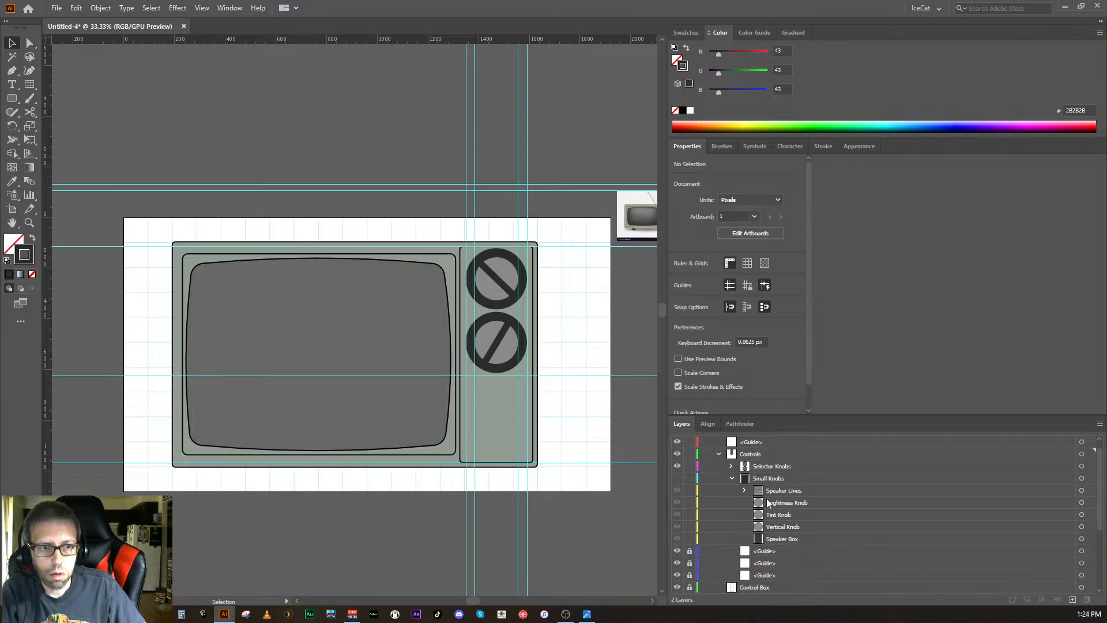
- Rename the Small Knobs sublayer as Speaker
double_click(767, 479)
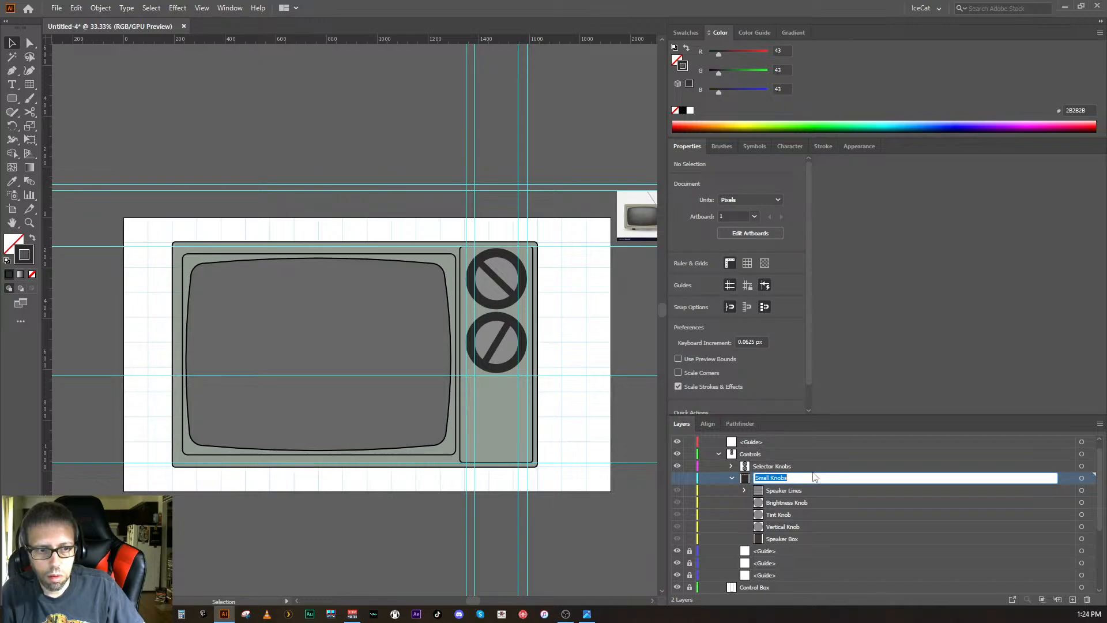
type("S")
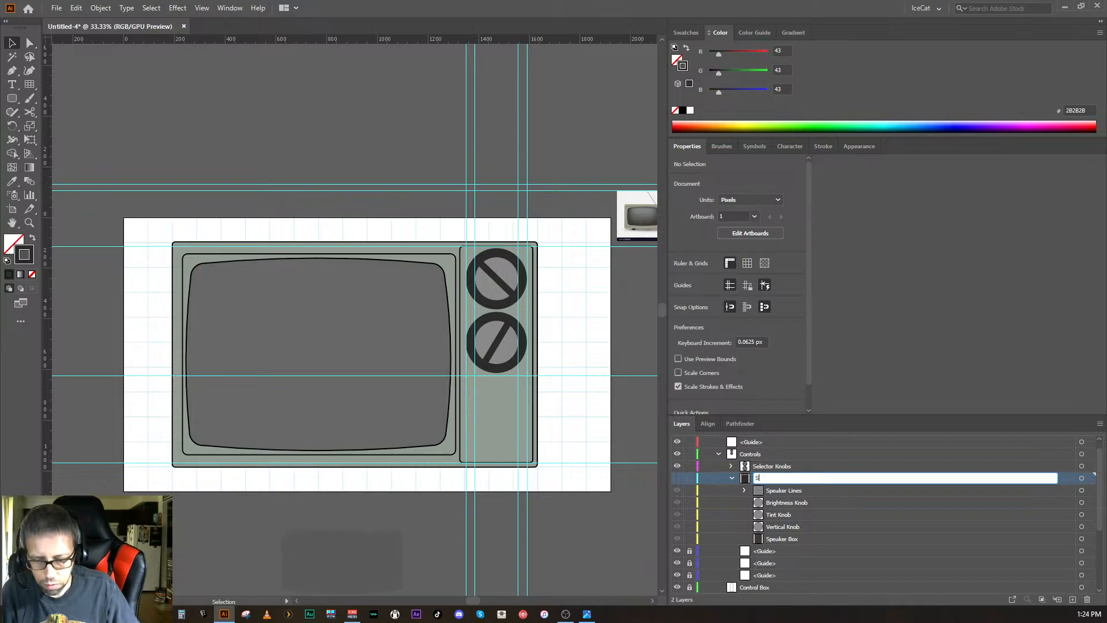
type("peaker")
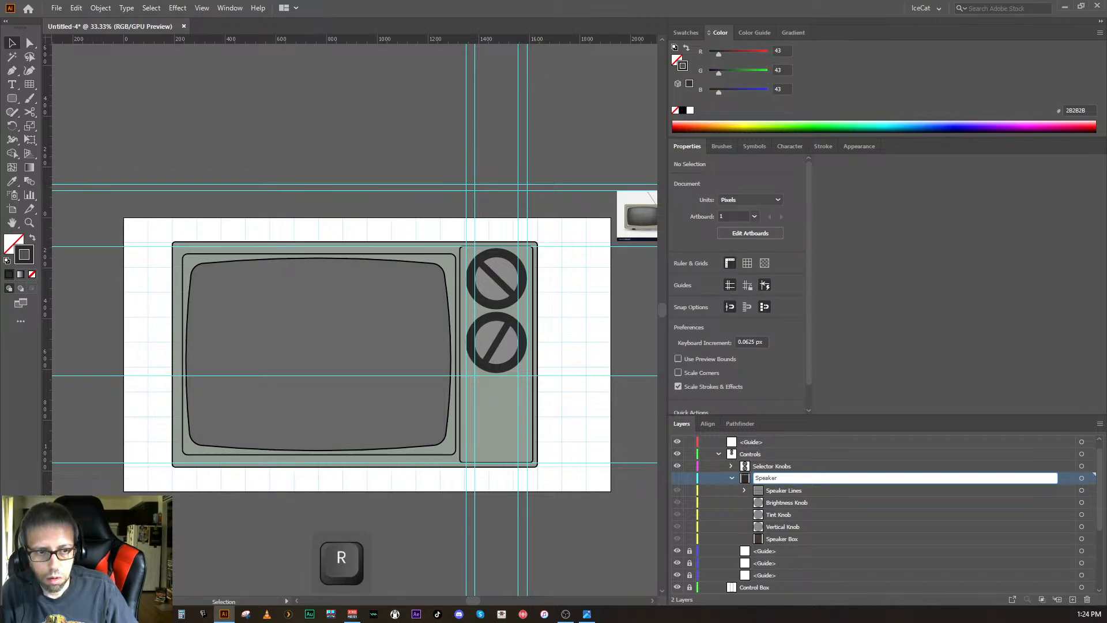
key("BackSpace")
key("BackSpace")
key("BackSpace")
key("BackSpace")
key("BackSpace")
key("BackSpace")
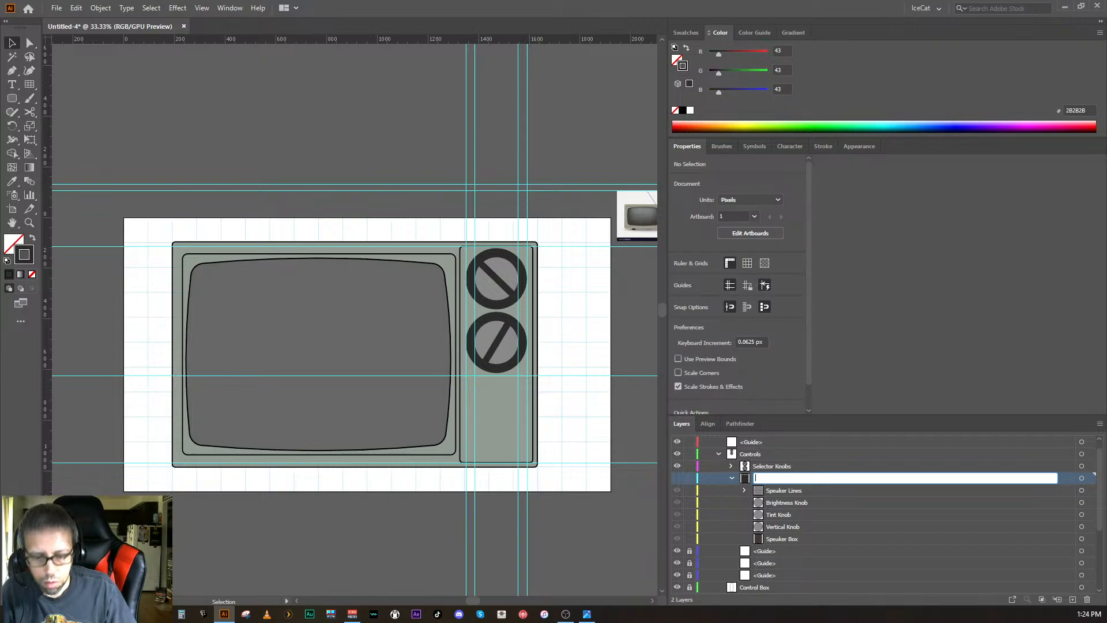
type("Speaker")
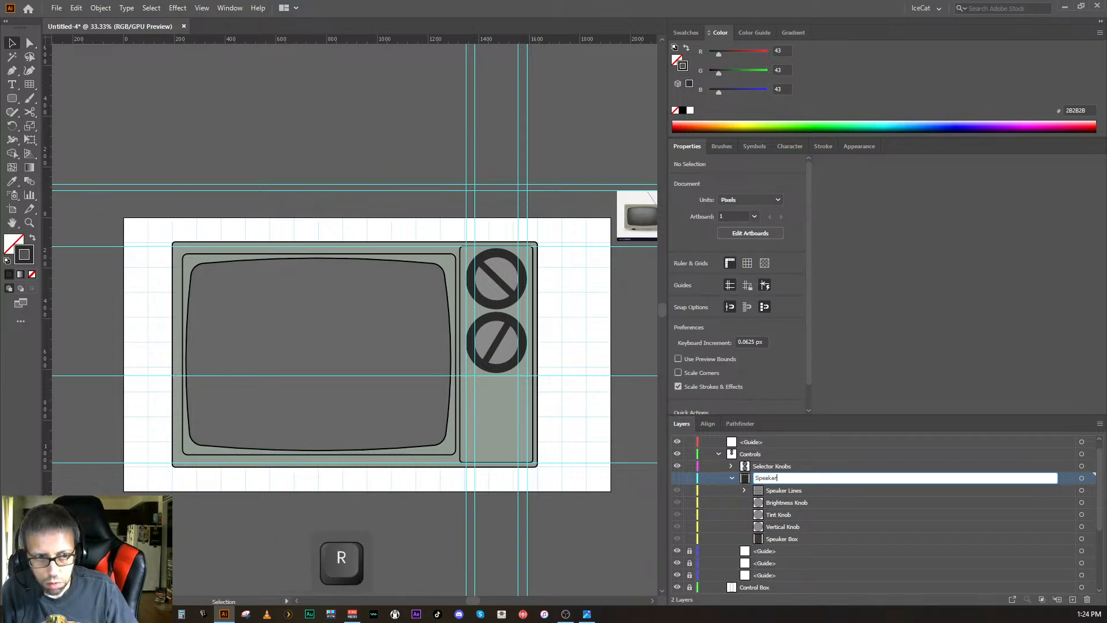
key("Return")
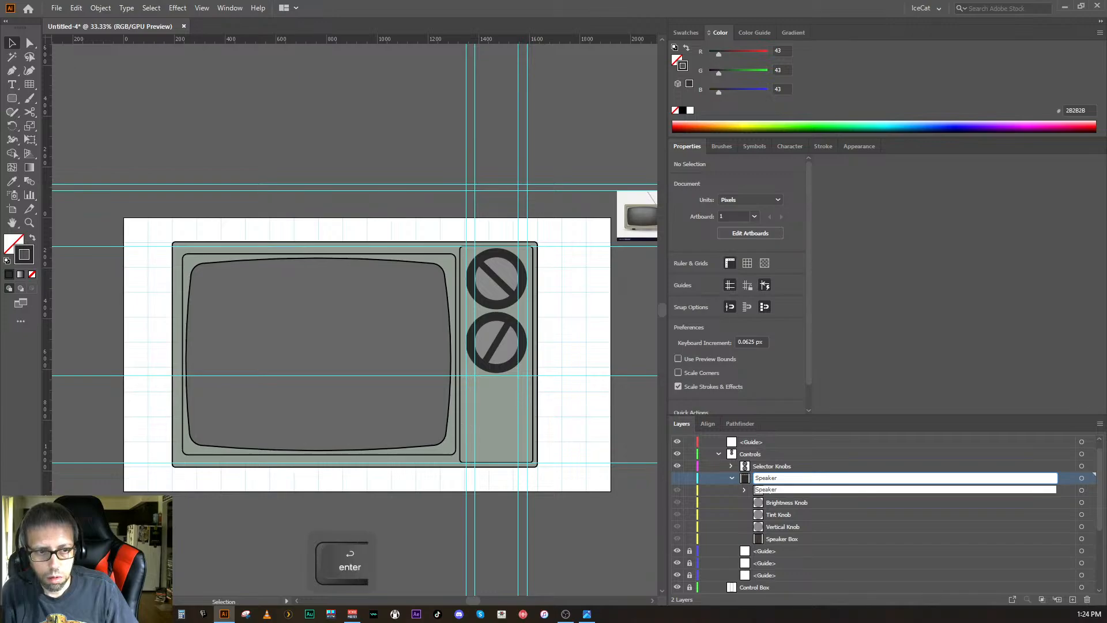
- Try to move the Brightness, Tint and Vertical Knobs from the hidden Speaker sublayer into Selector Knobs
left_click(770, 500)
left_click(777, 525, "shift")
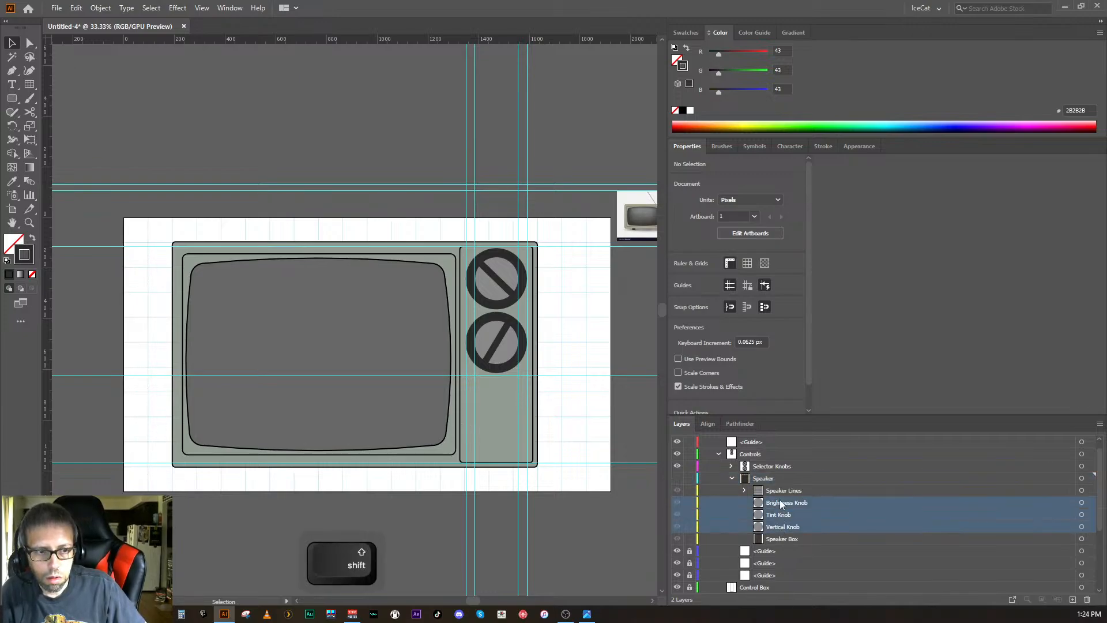
left_click_drag(779, 500, 778, 465)
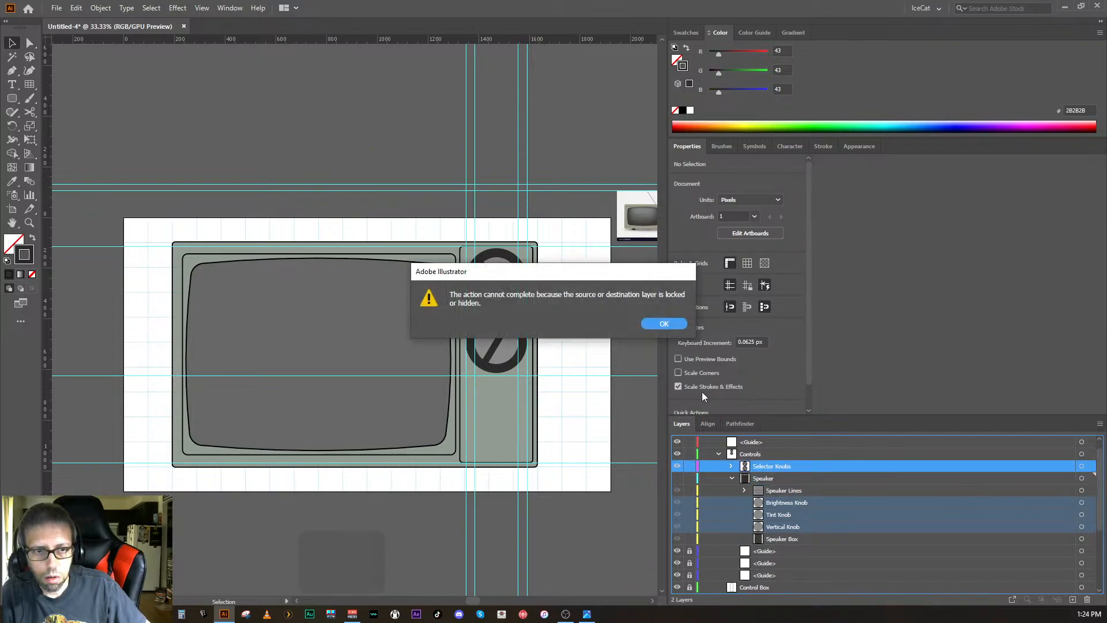
left_click(661, 323)
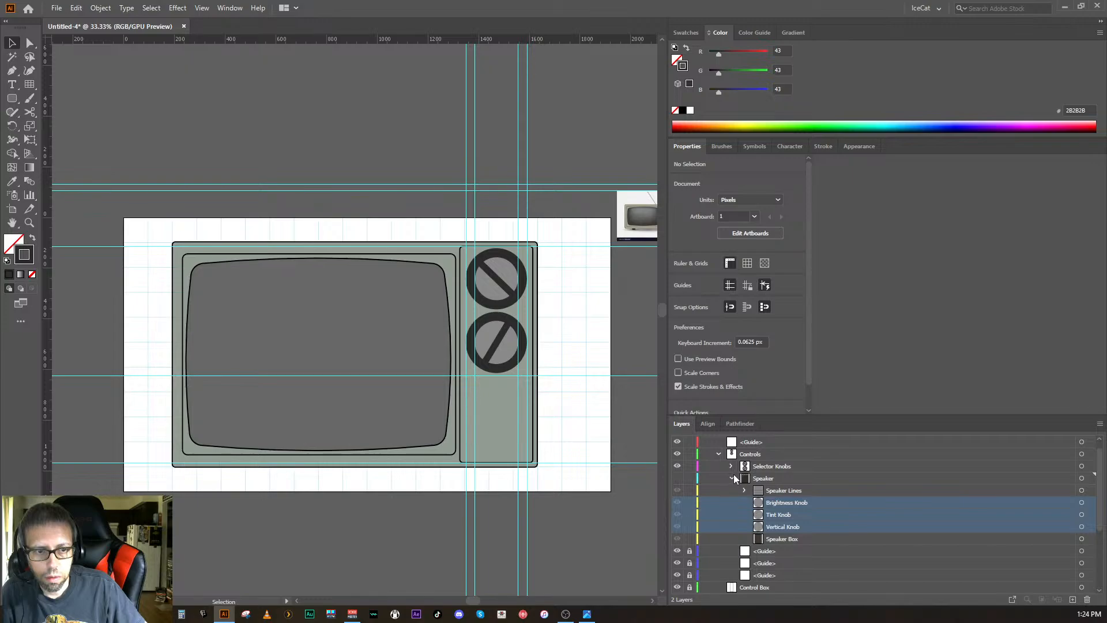
- Show the Speaker sublayer again and move its Brightness Knob, Tint Knob and Vertical Knob into the Selector Knobs sublayer
left_click(676, 479)
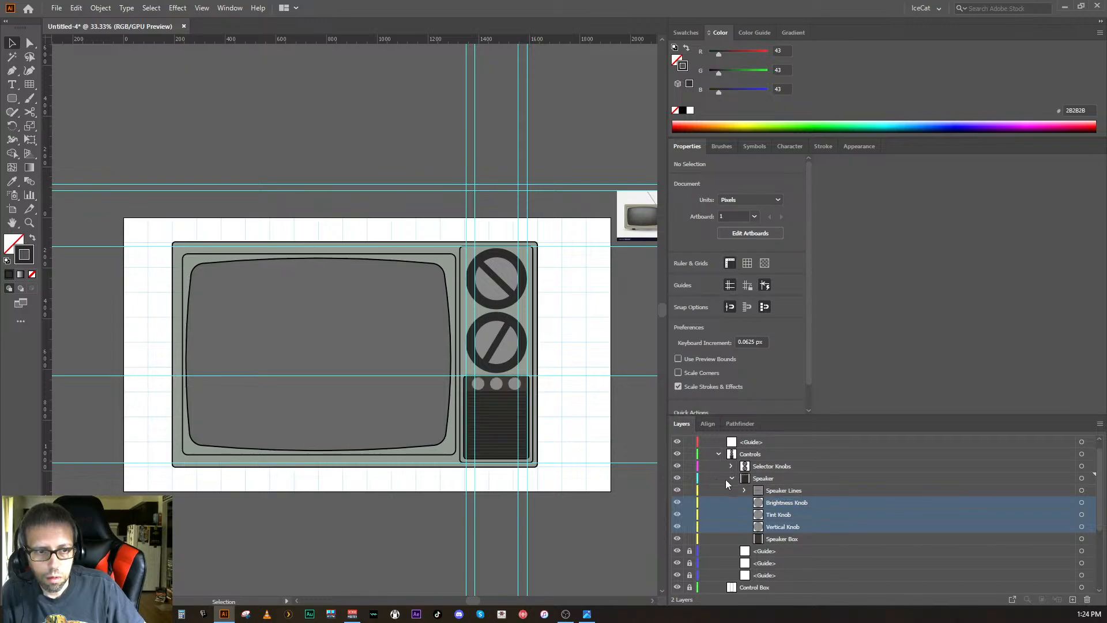
left_click(773, 499)
left_click(770, 523, "shift")
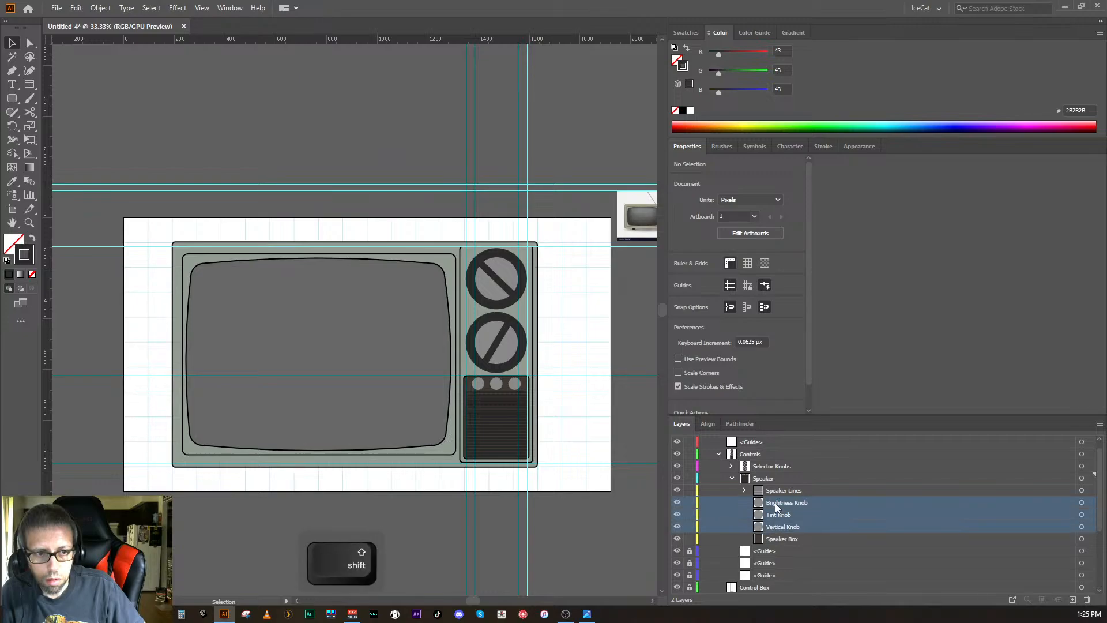
left_click_drag(774, 503, 769, 466)
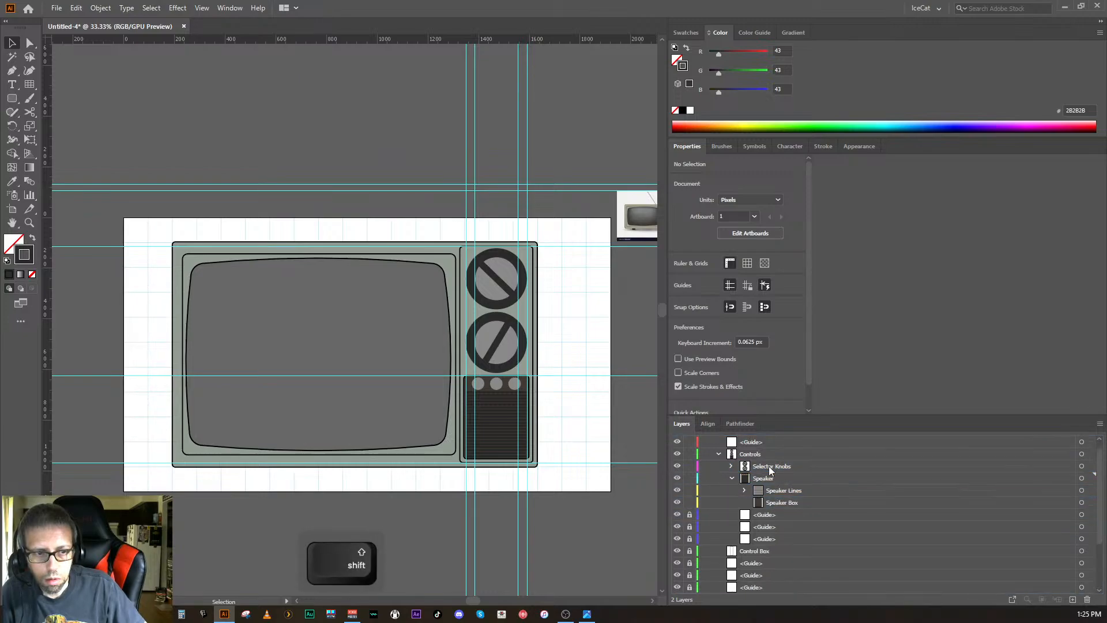
- Check the three small knobs inside the Selector Knobs sublayer and collapse the Selector Knobs and Speaker sublayers
left_click(732, 466)
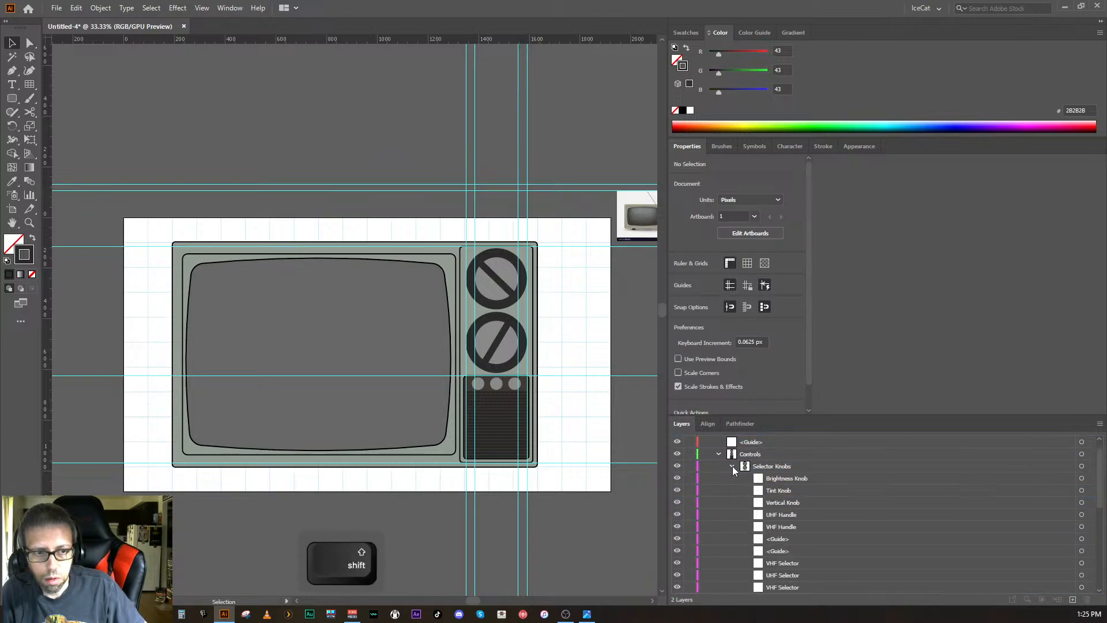
left_click(775, 482)
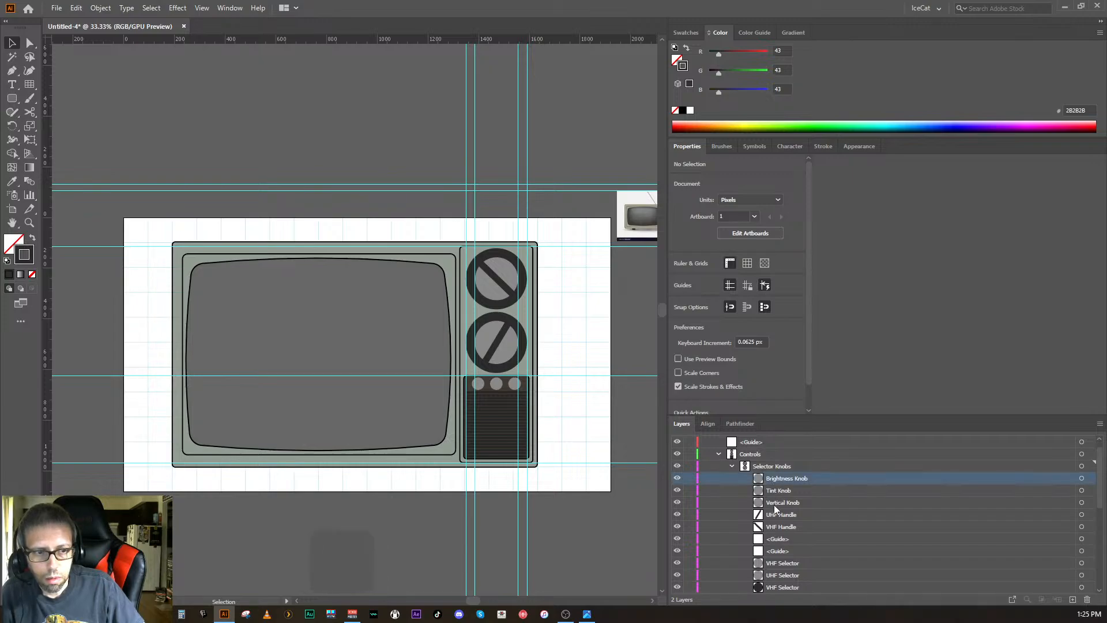
left_click(772, 503, "shift")
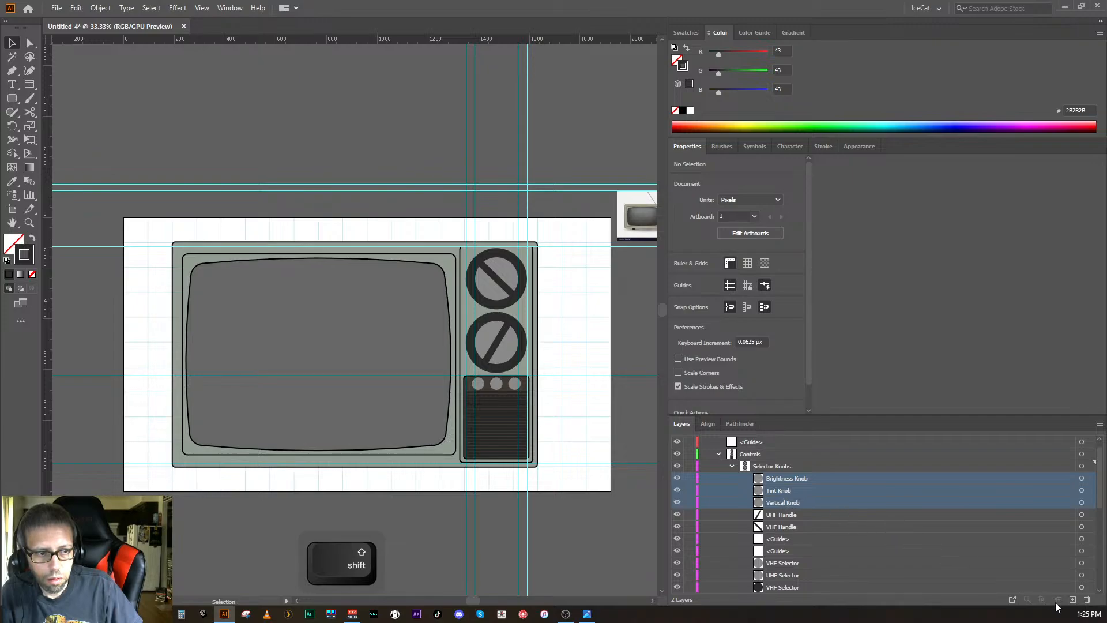
left_click(770, 465)
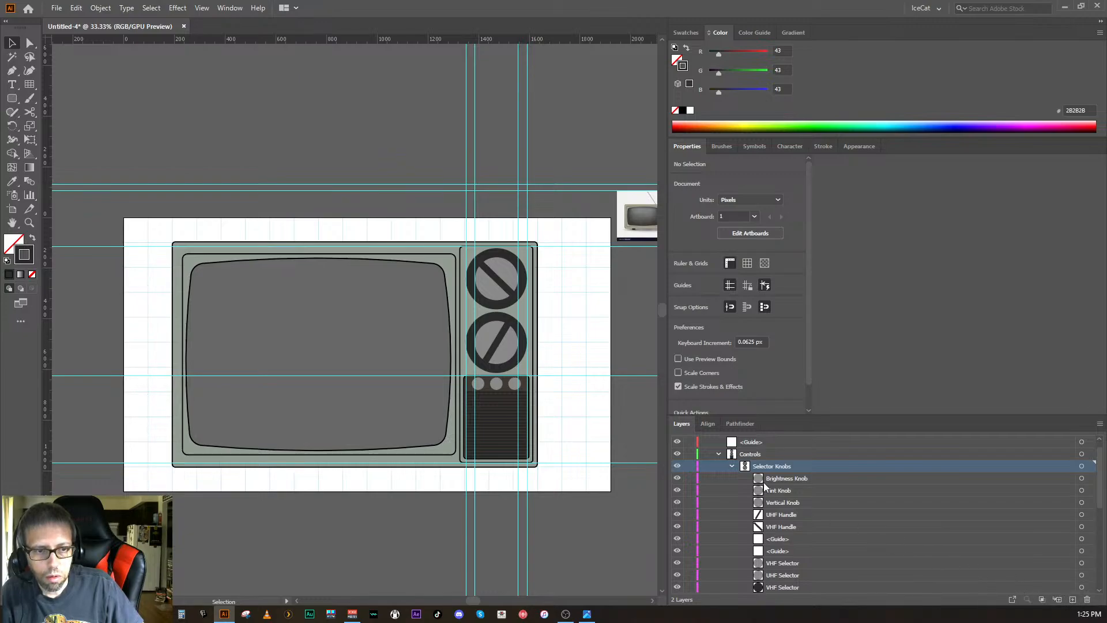
left_click(731, 466)
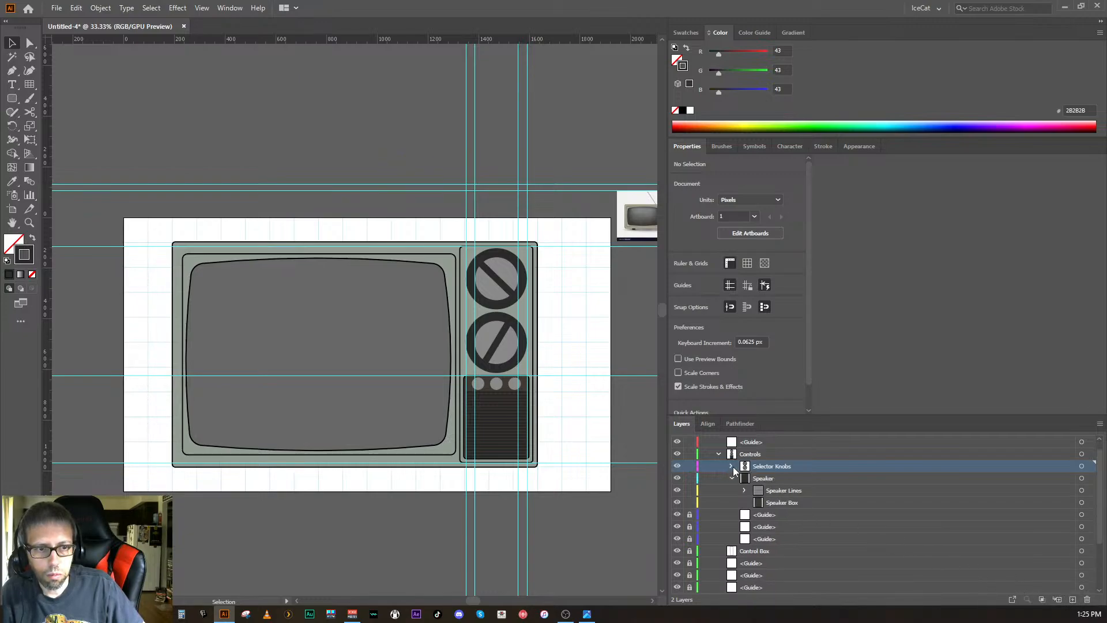
left_click(732, 479)
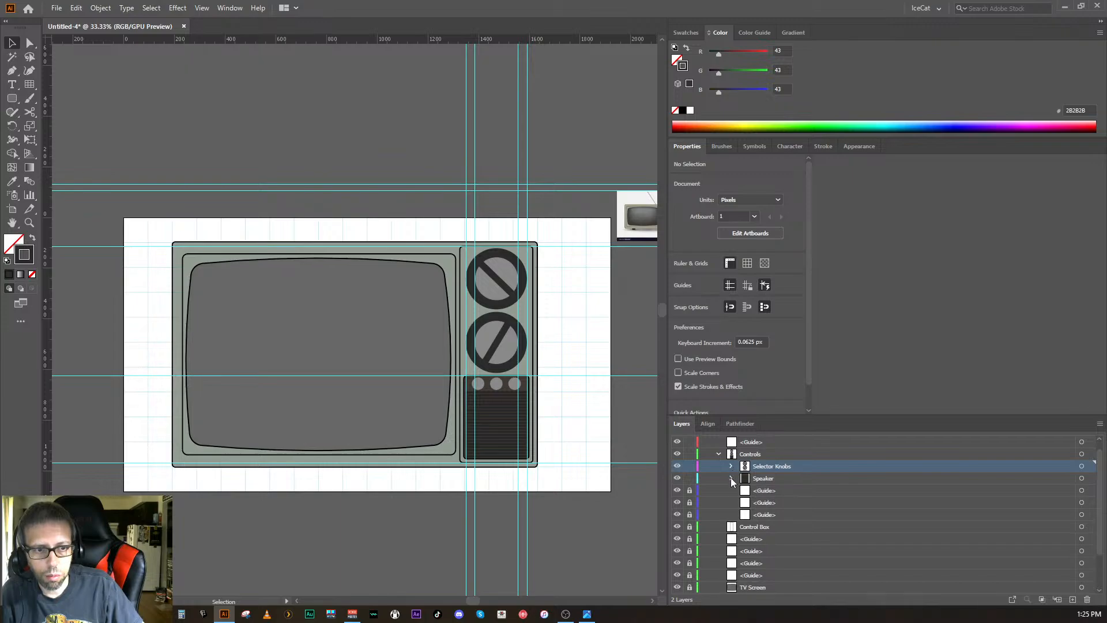
- Check the Speaker sublayer's contents by hiding and reshowing it, and hide the Controls sublayer to see what it contains
left_click(677, 479)
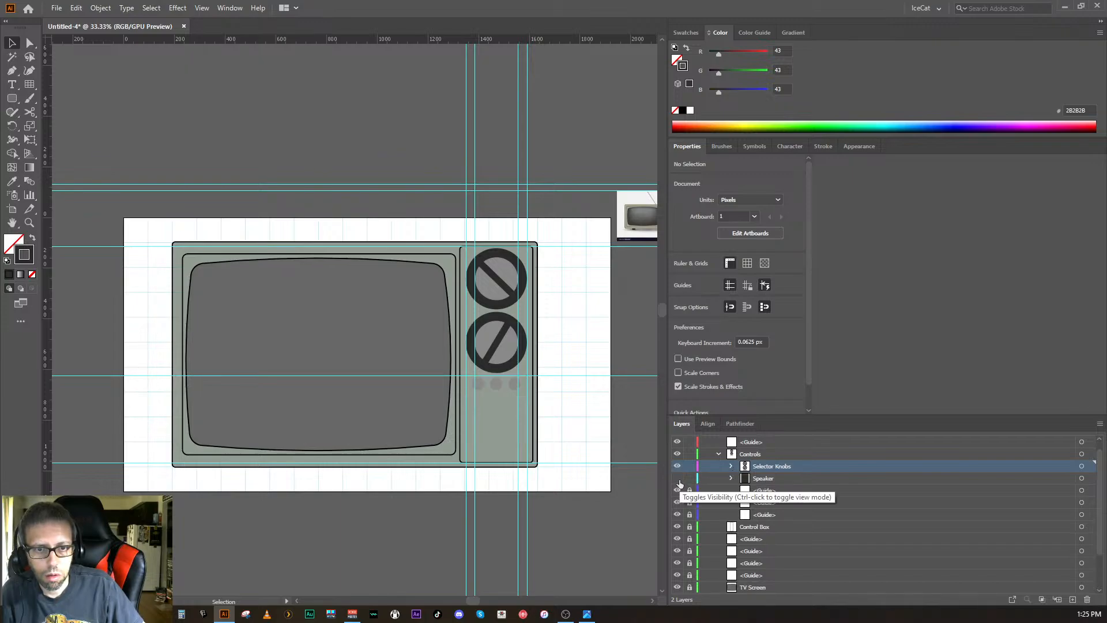
left_click(678, 478)
left_click(677, 478)
left_click(678, 478)
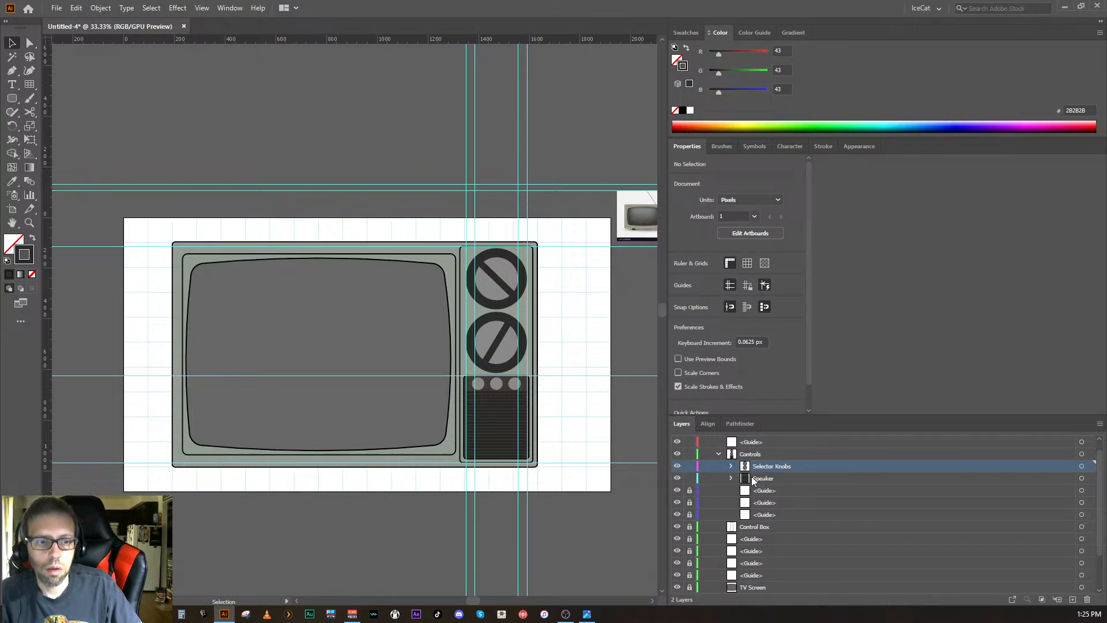
left_click(676, 455)
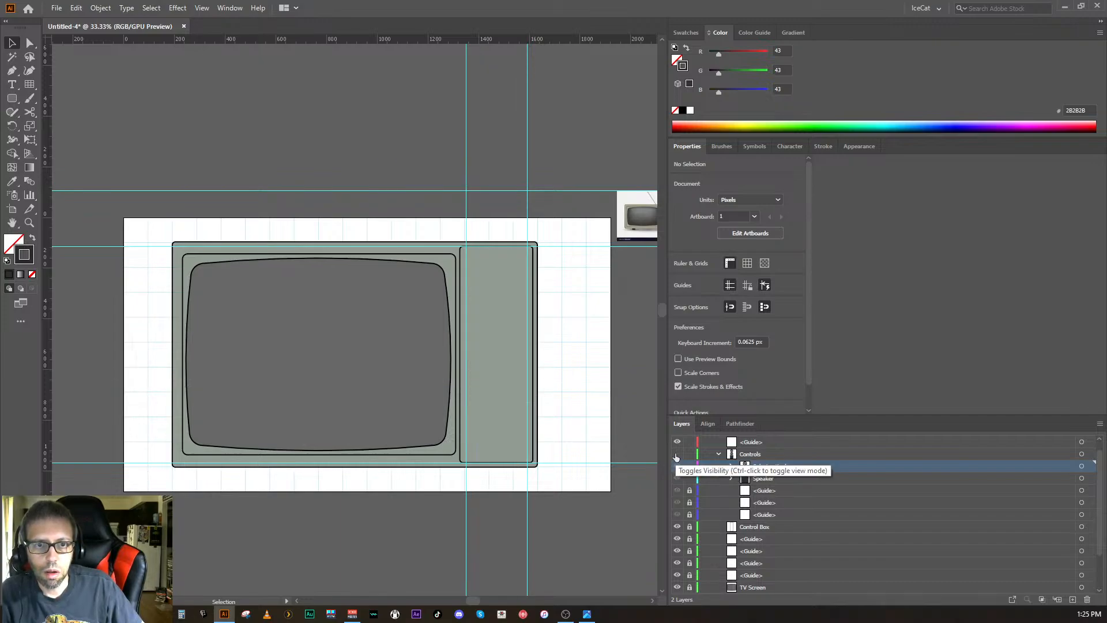
- Show the Controls sublayer again, lock its Selector Knobs and Speaker sublayers, and collapse Controls
left_click(677, 455)
left_click(676, 455)
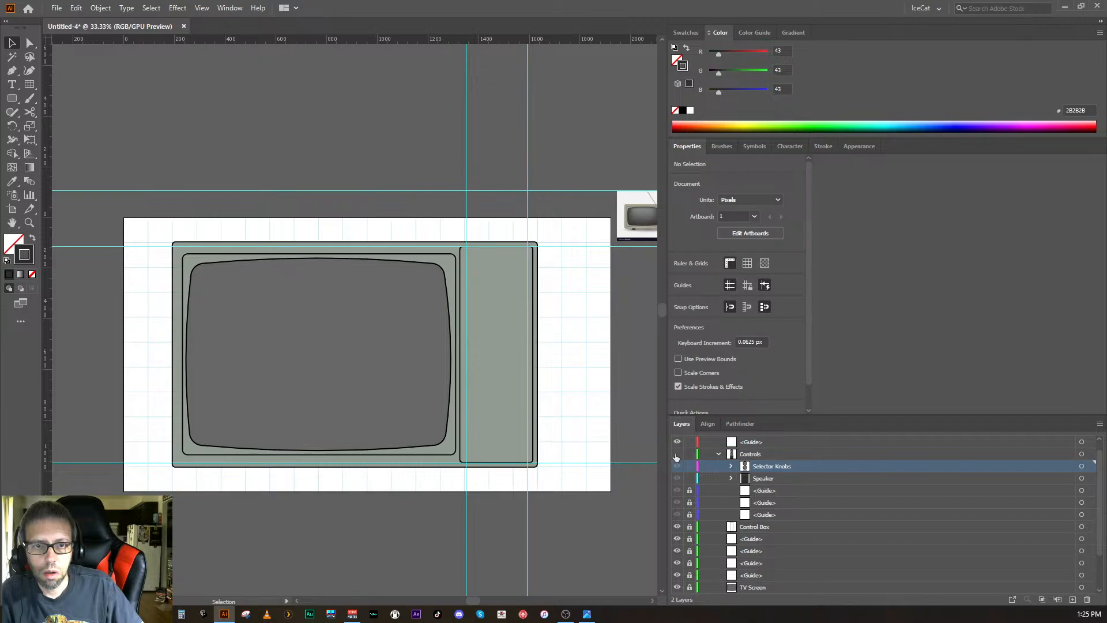
left_click(676, 455)
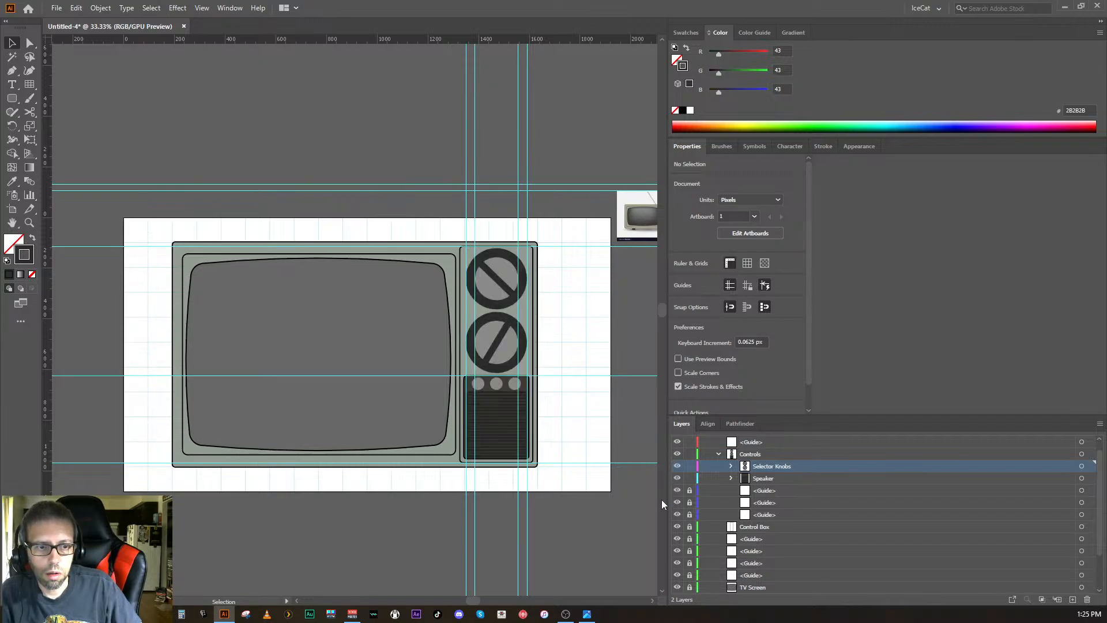
left_click(802, 525)
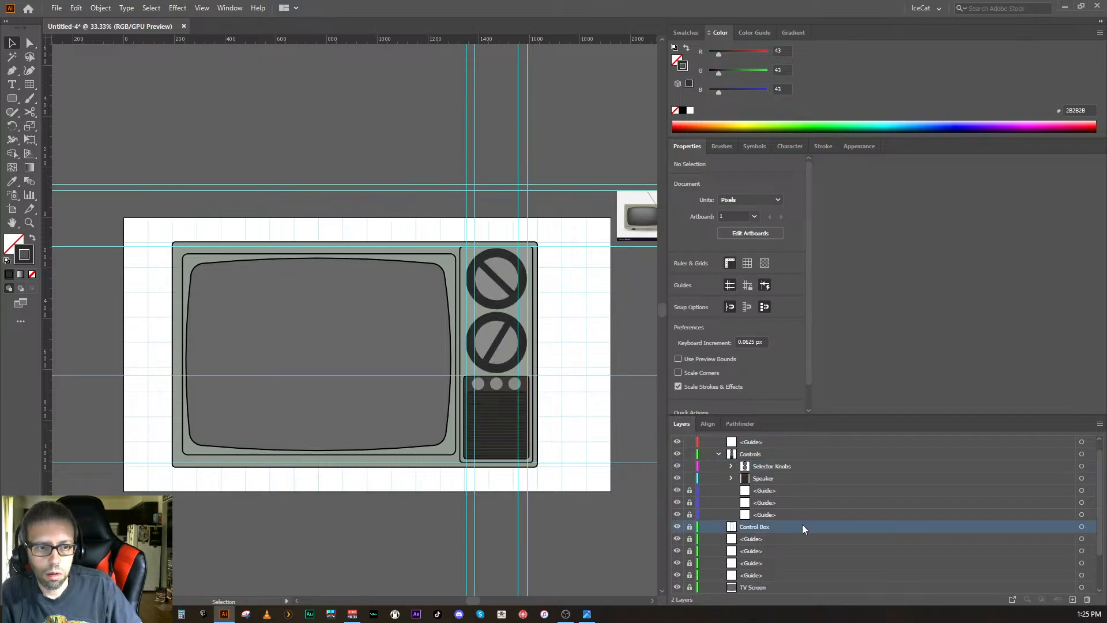
left_click(689, 527)
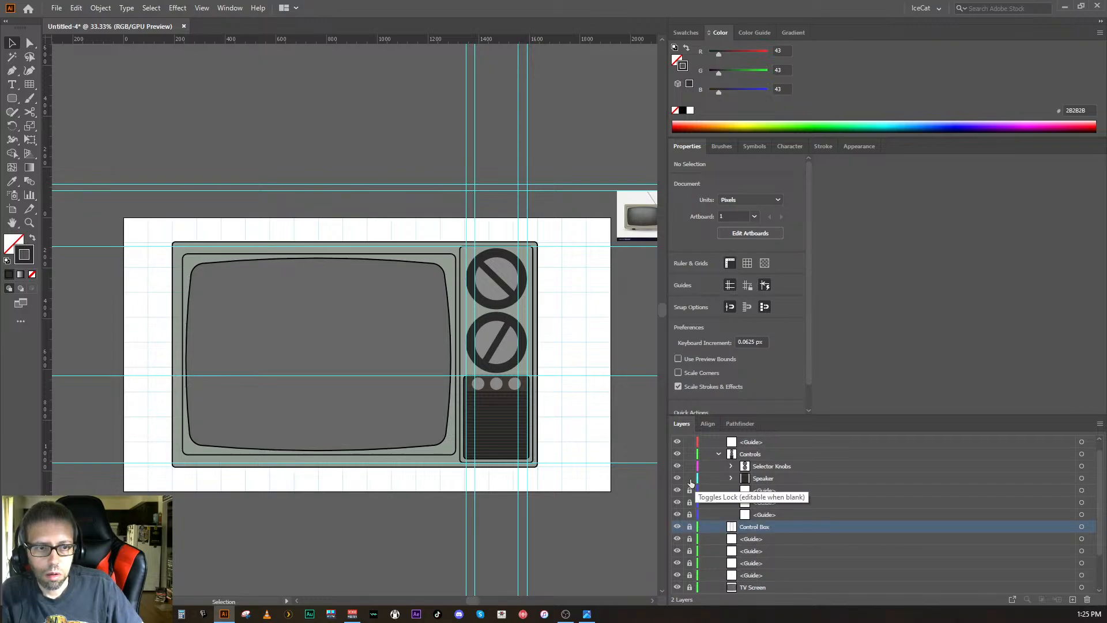
left_click_drag(691, 481, 688, 467)
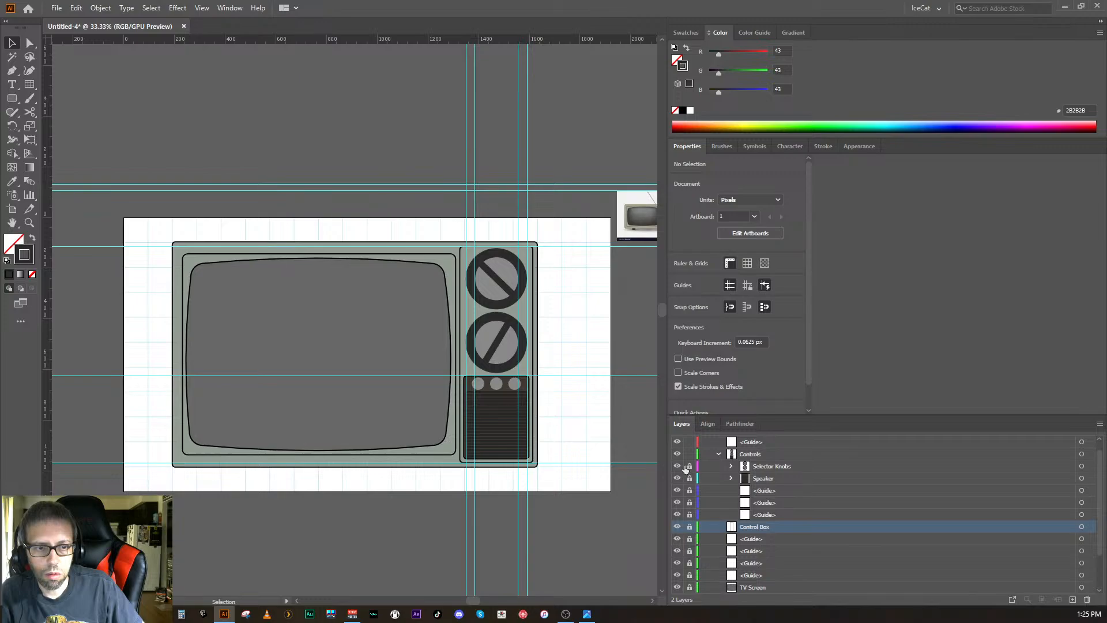
left_click(717, 454)
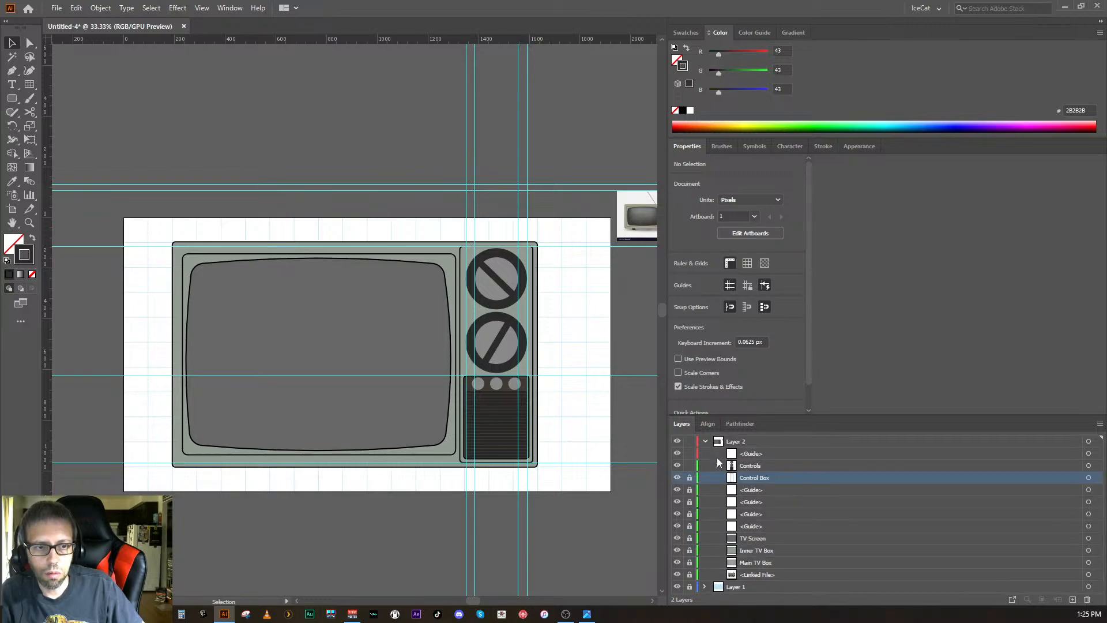
left_click(717, 465)
left_click(717, 465)
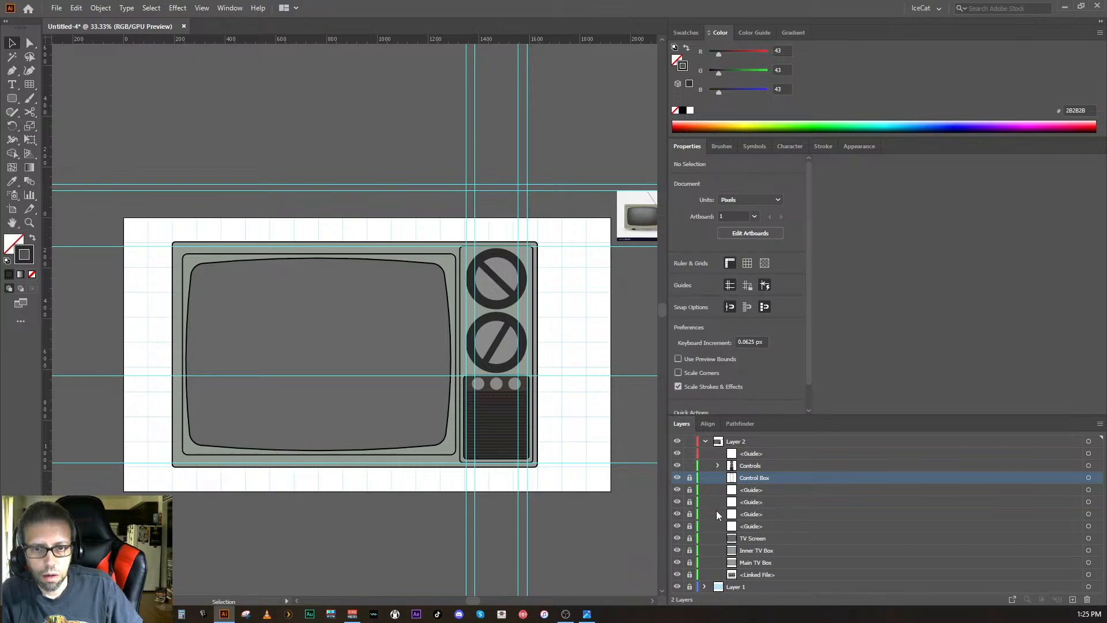
- Unlock the four guides beneath Control Box and delete them, along with the guide above Controls in Layer 2
left_click(745, 526)
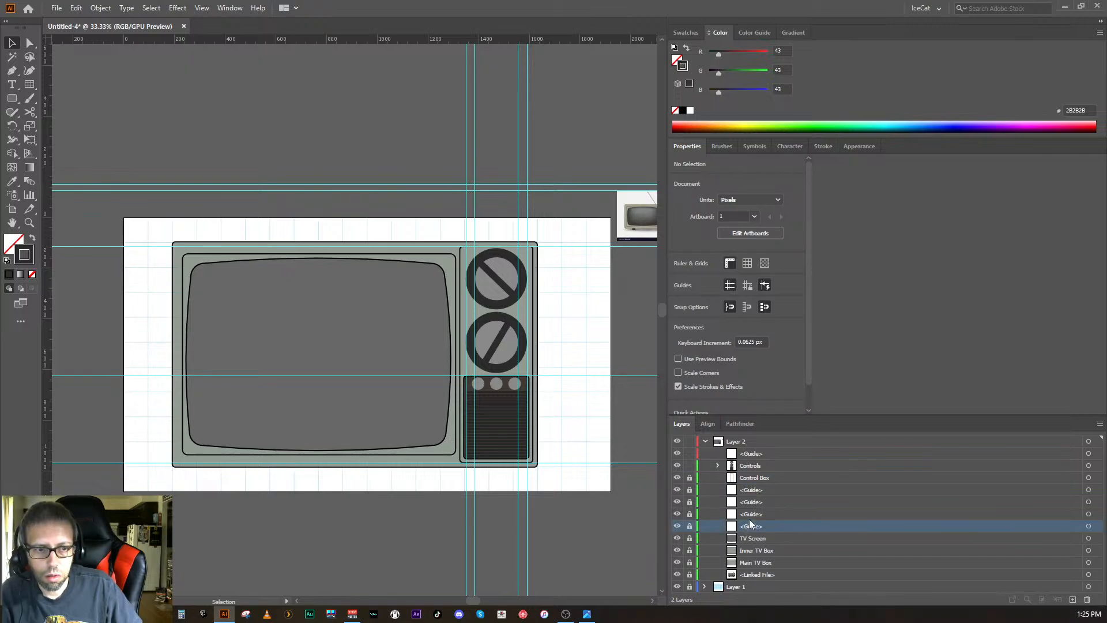
left_click(690, 527)
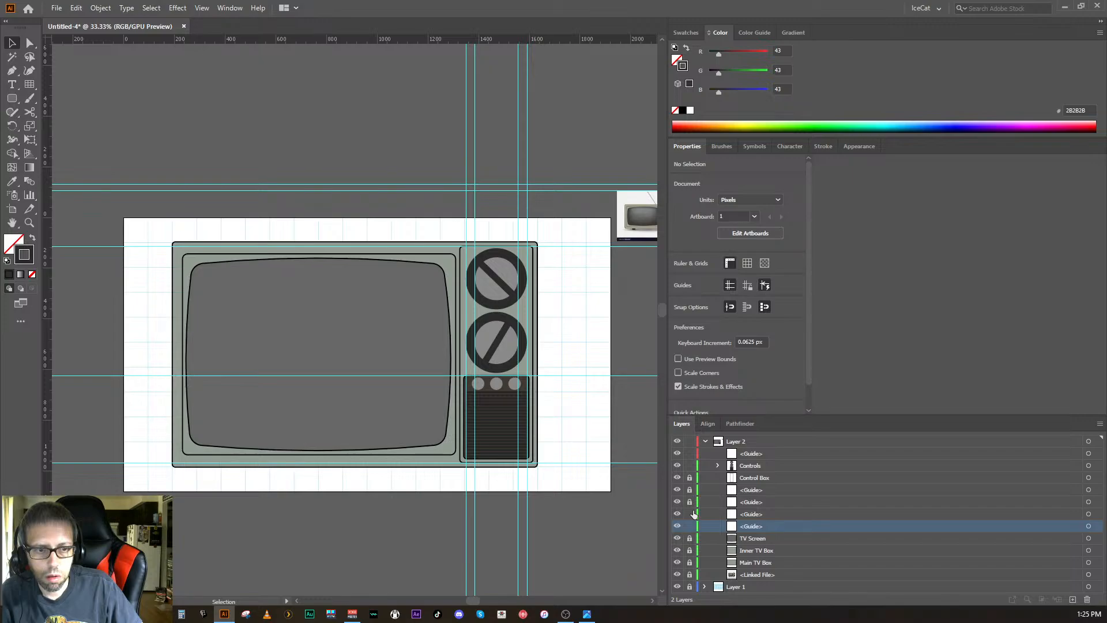
left_click_drag(694, 514, 692, 490)
left_click(756, 490)
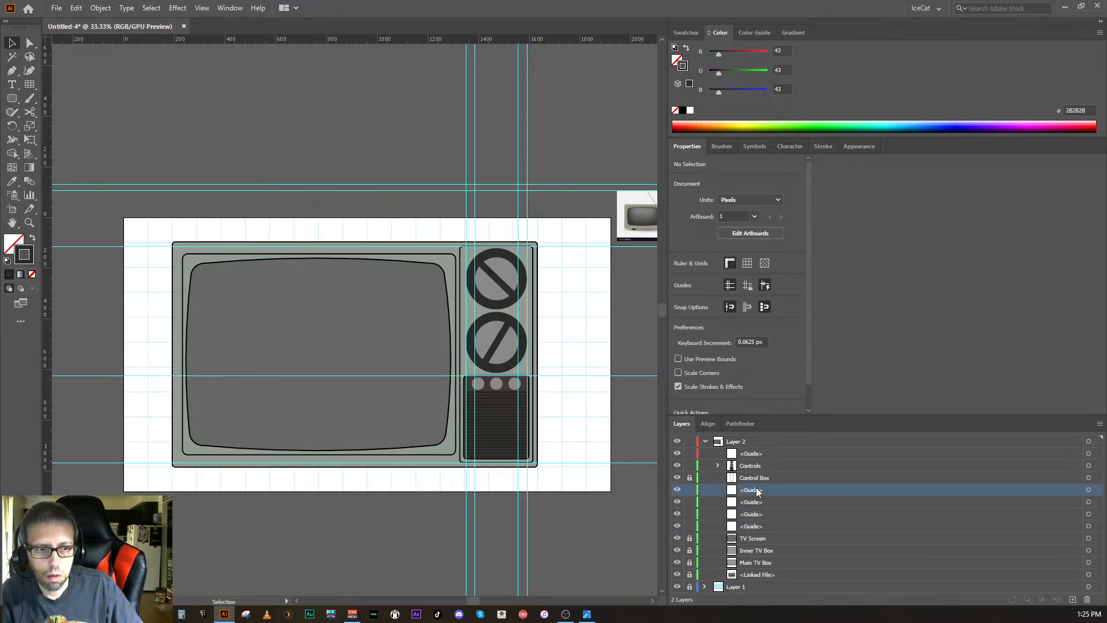
left_click(750, 526, "shift")
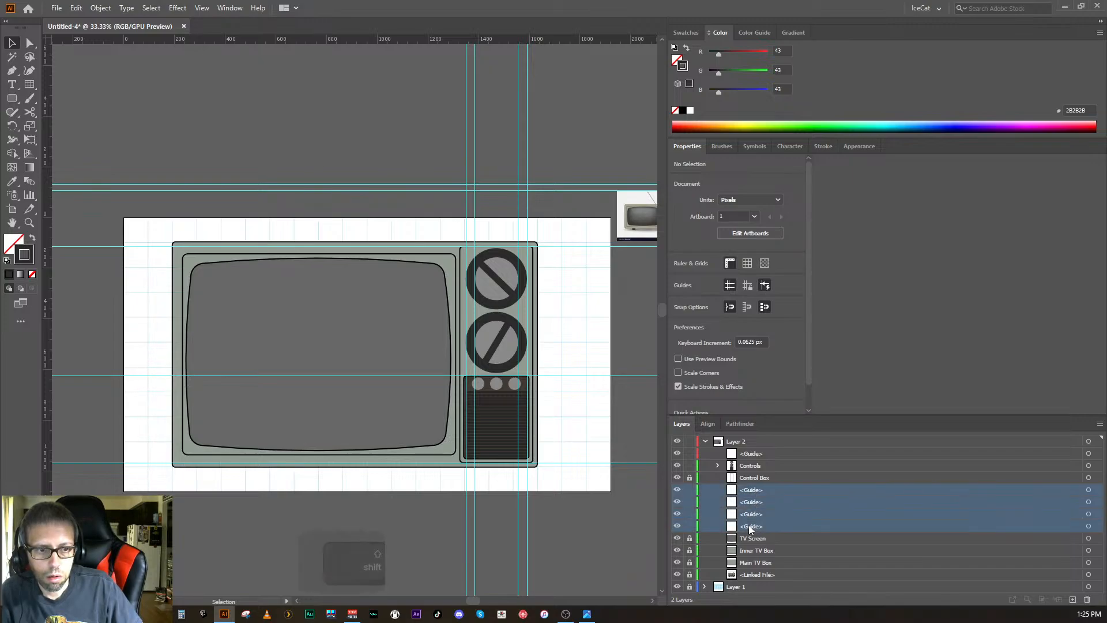
left_click(1087, 599)
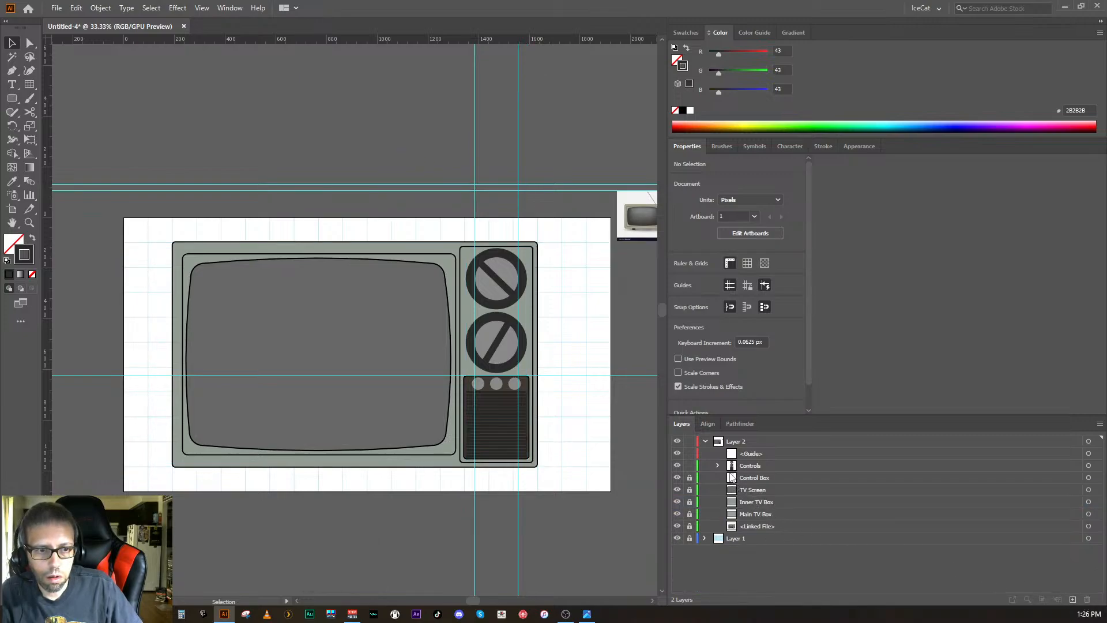
left_click(758, 454)
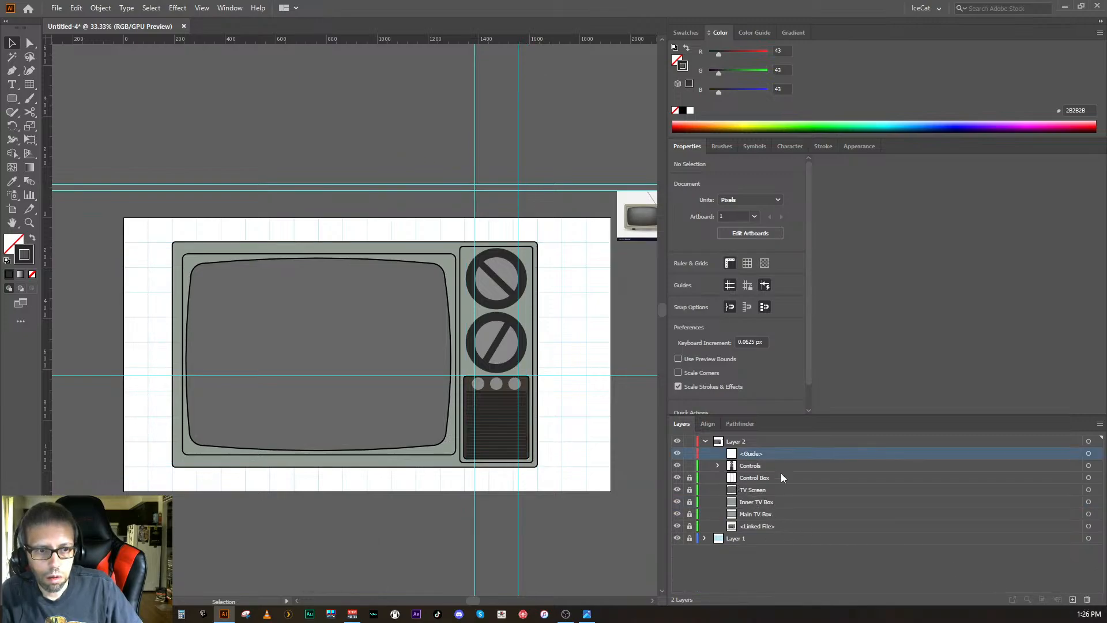
left_click(1087, 599)
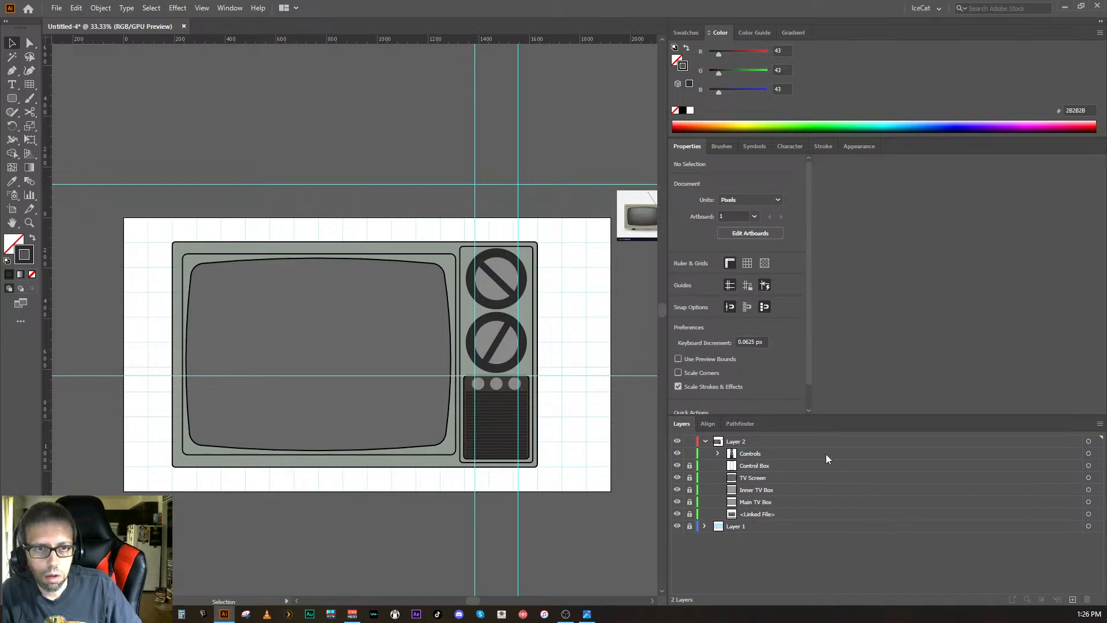
- Unlock the three guides inside the Controls sublayer and delete them
left_click(717, 453)
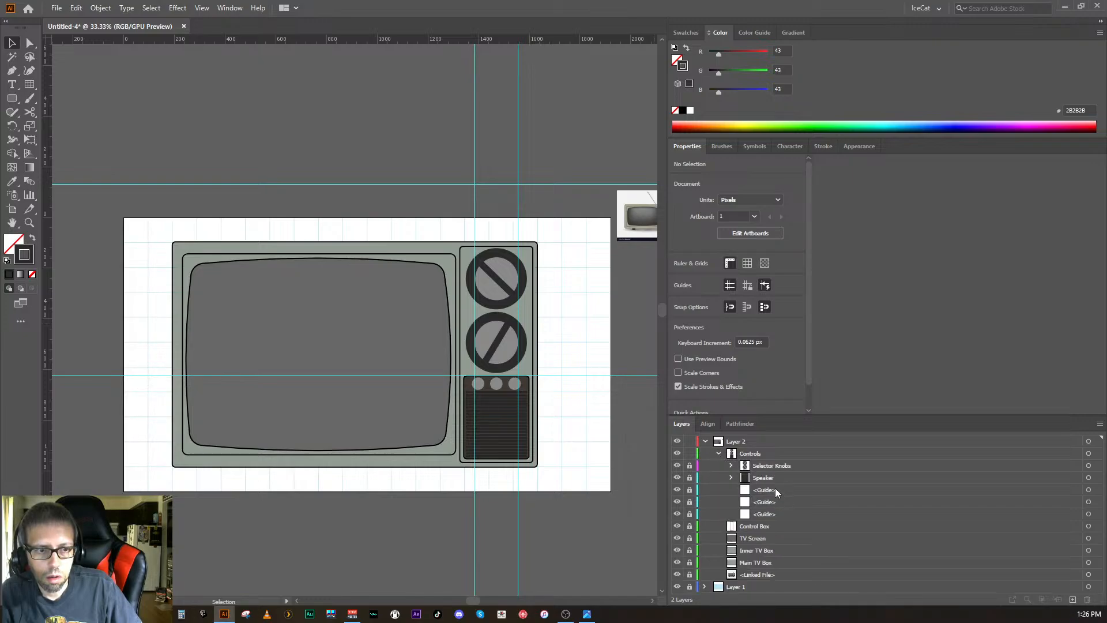
left_click(772, 490)
left_click(767, 513, "shift")
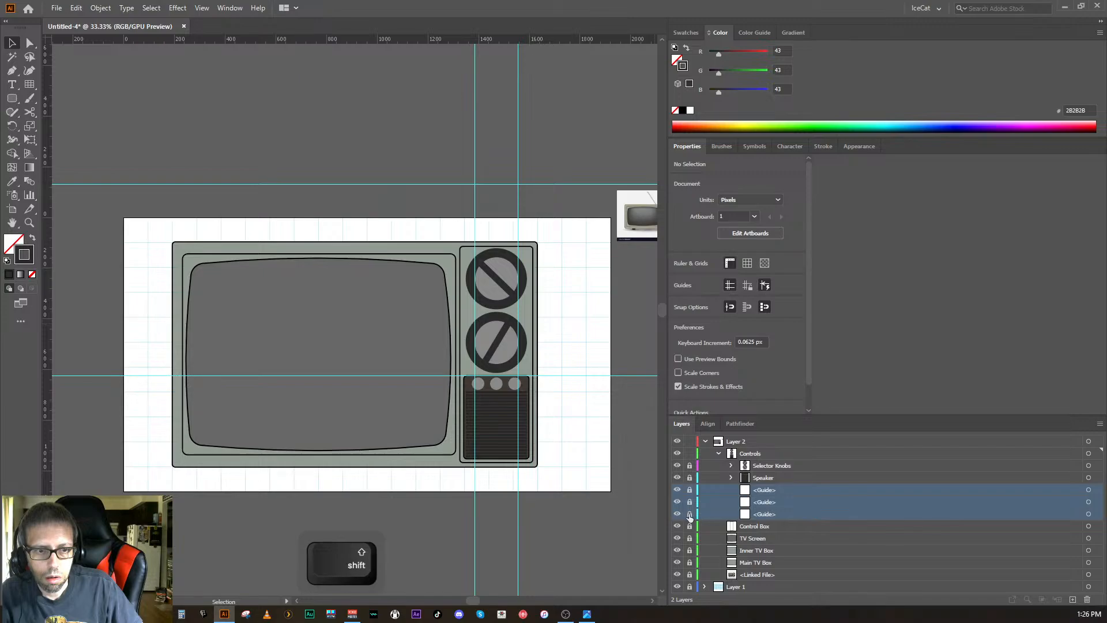
left_click_drag(690, 516, 690, 488)
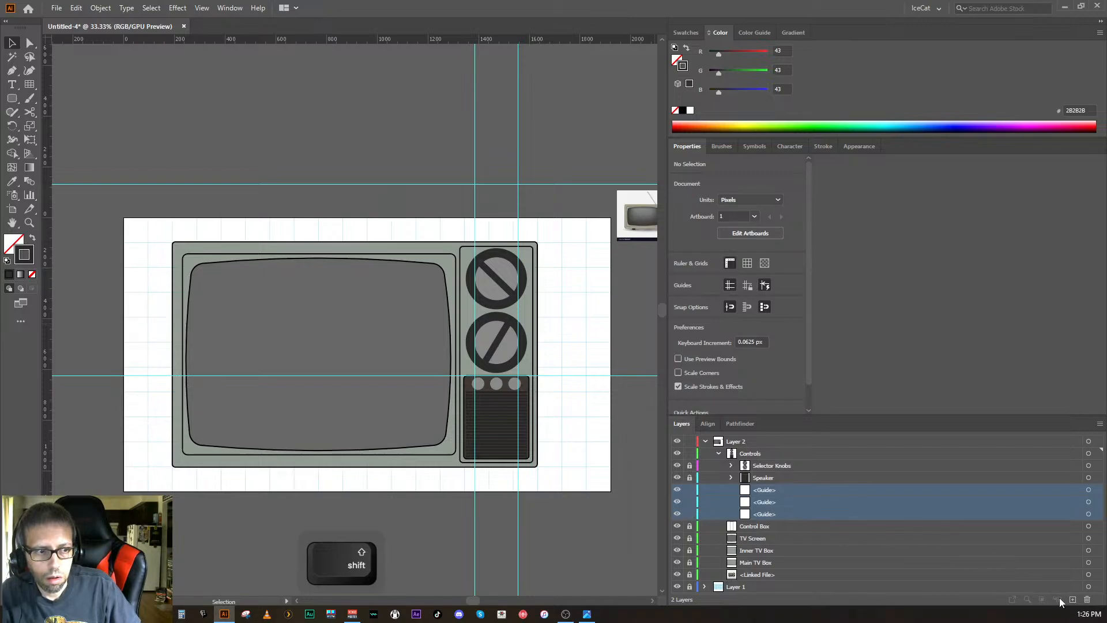
left_click(1087, 600)
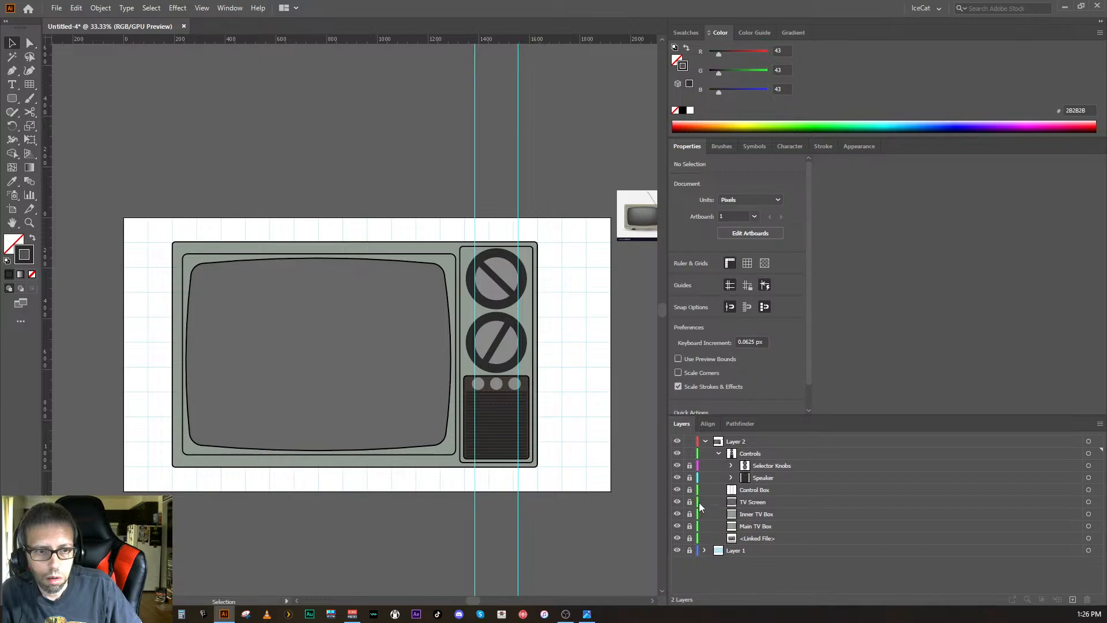
- Unlock the Selector Knobs sublayer, delete its two guides, and collapse it together with Controls
left_click(718, 454)
left_click(718, 454)
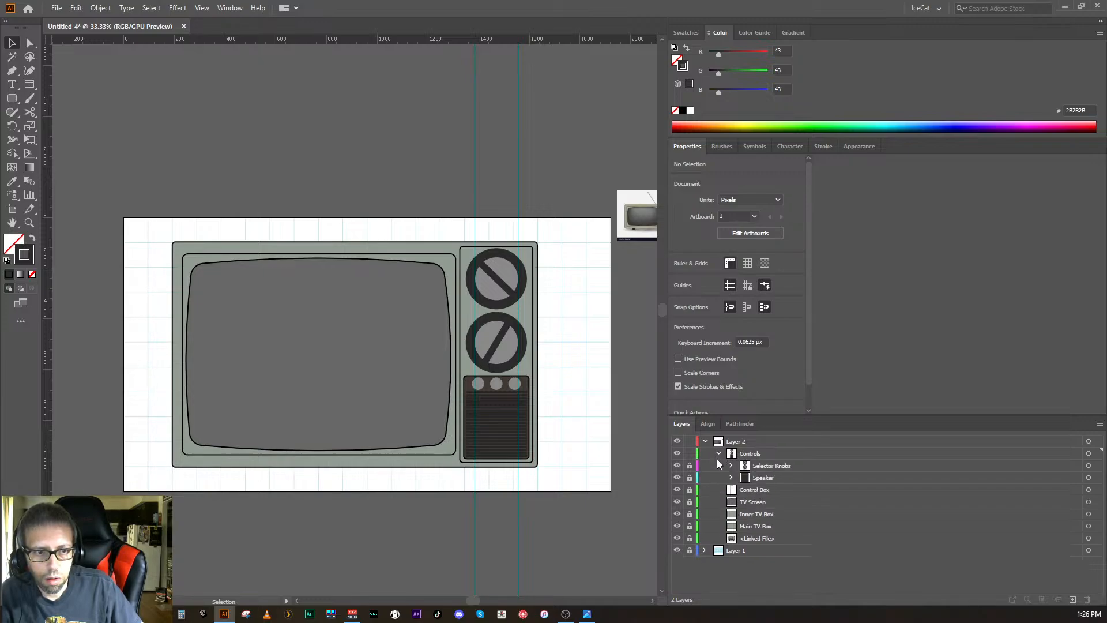
left_click(731, 466)
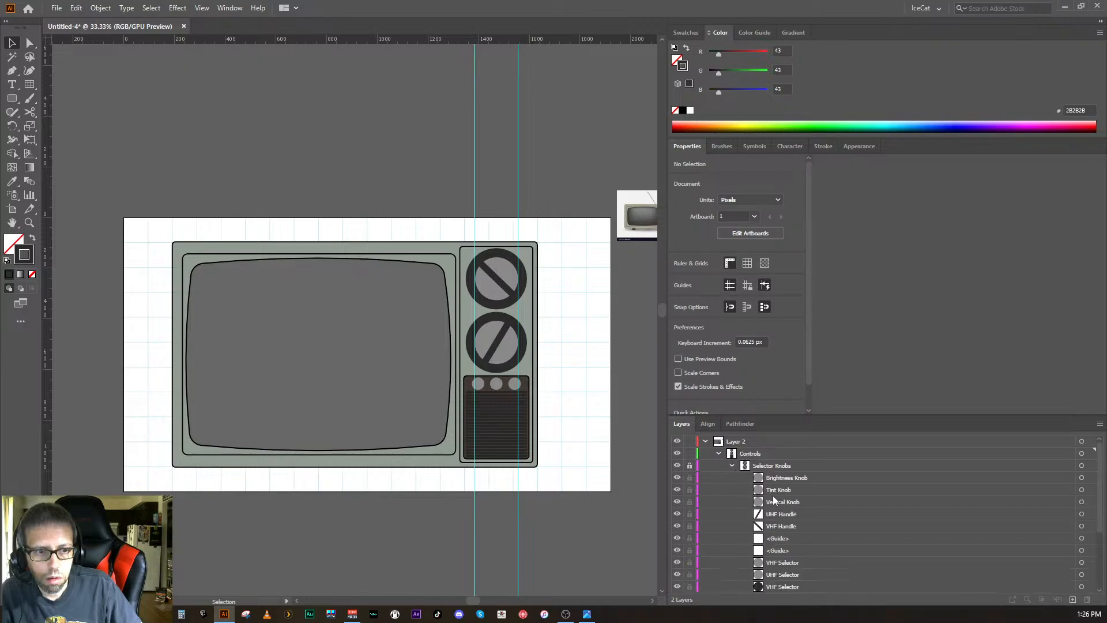
left_click(777, 538)
left_click(777, 549, "shift")
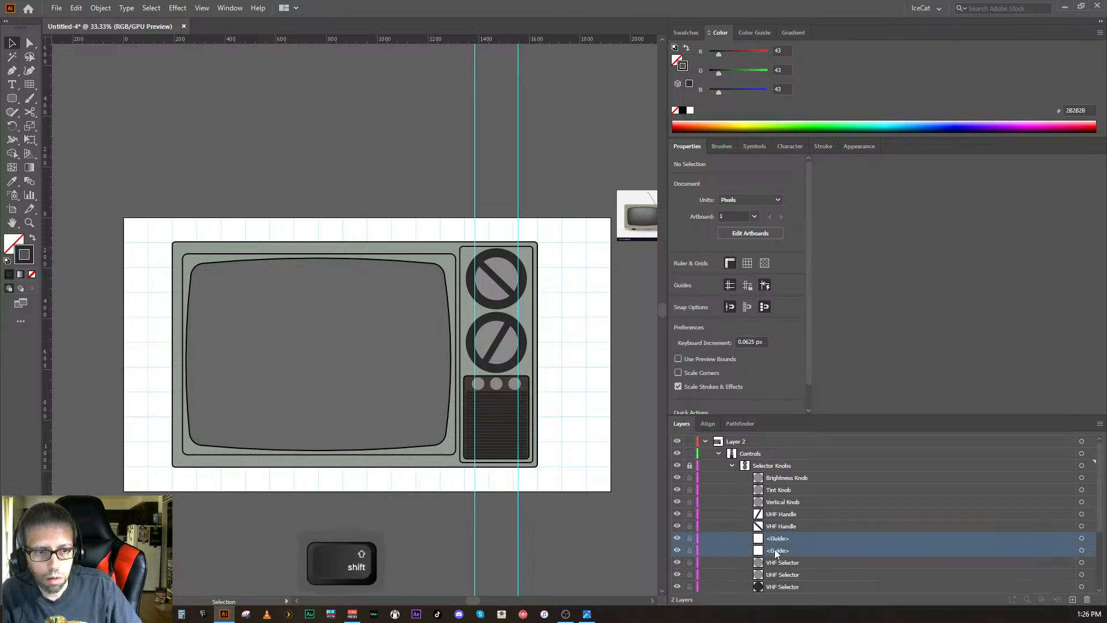
left_click(689, 465)
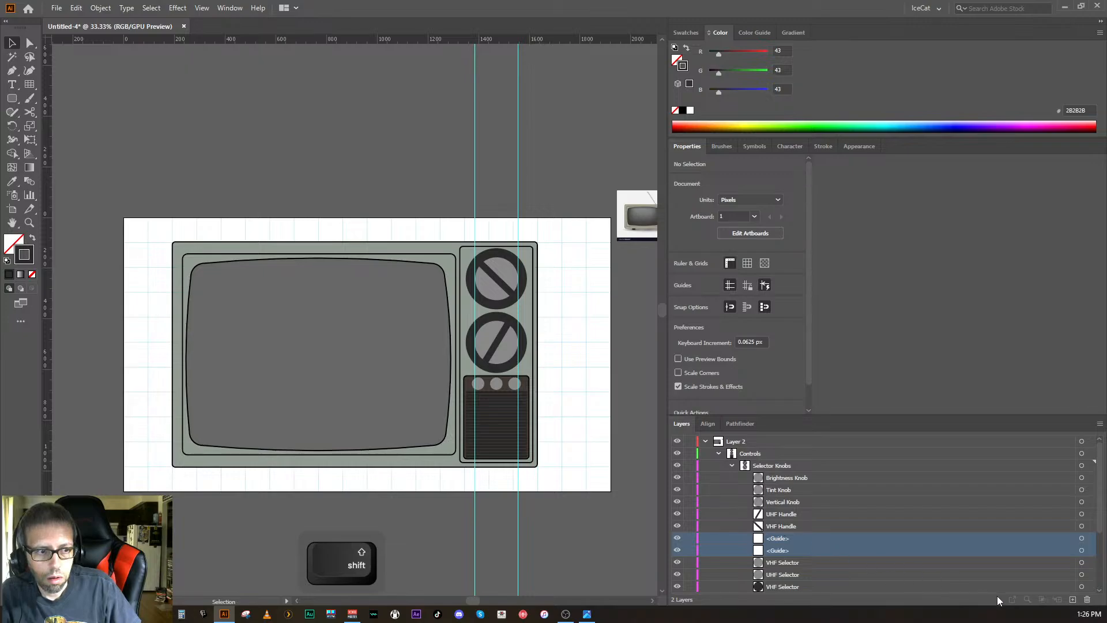
left_click(1084, 600)
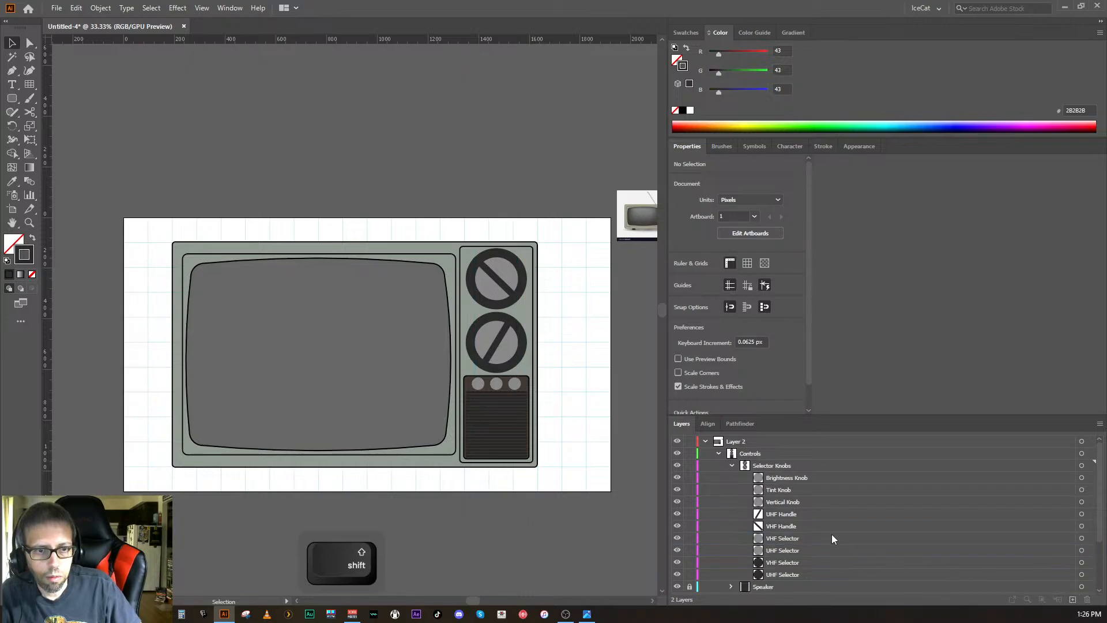
left_click(732, 465)
left_click(717, 454)
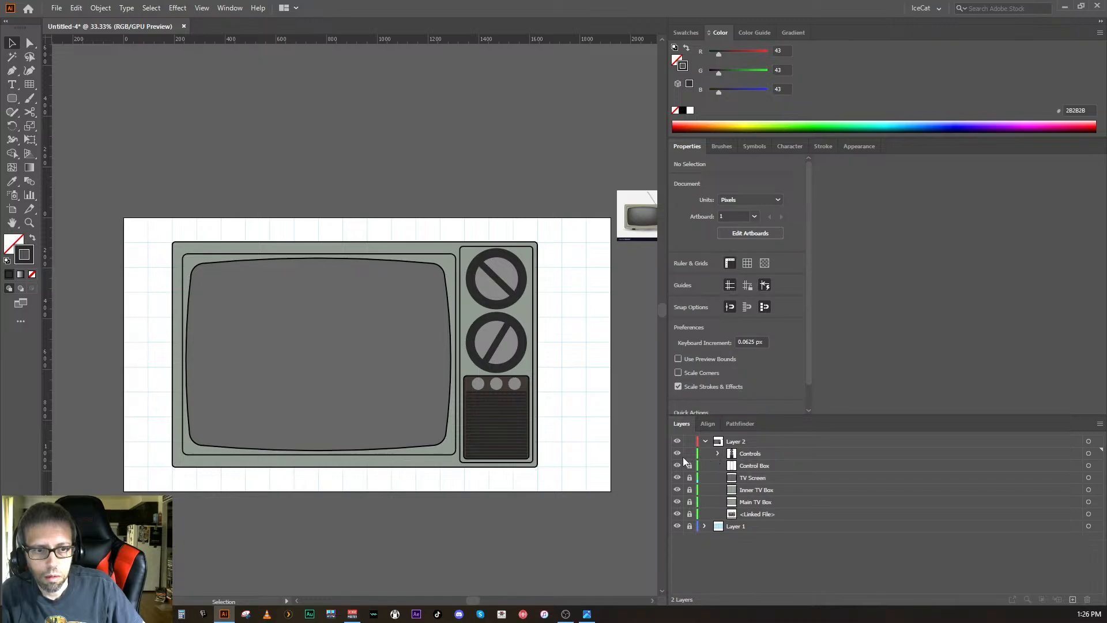
- Lock the Controls sublayer, and unlock the Inner TV Box and select its rectangle on the artboard
left_click(689, 454)
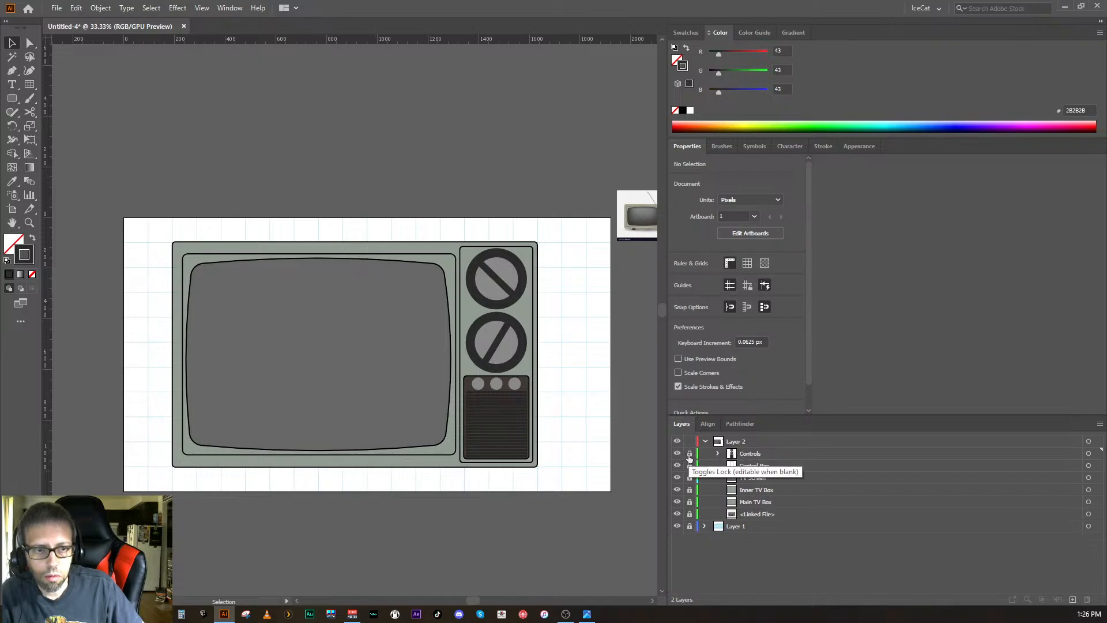
left_click(689, 489)
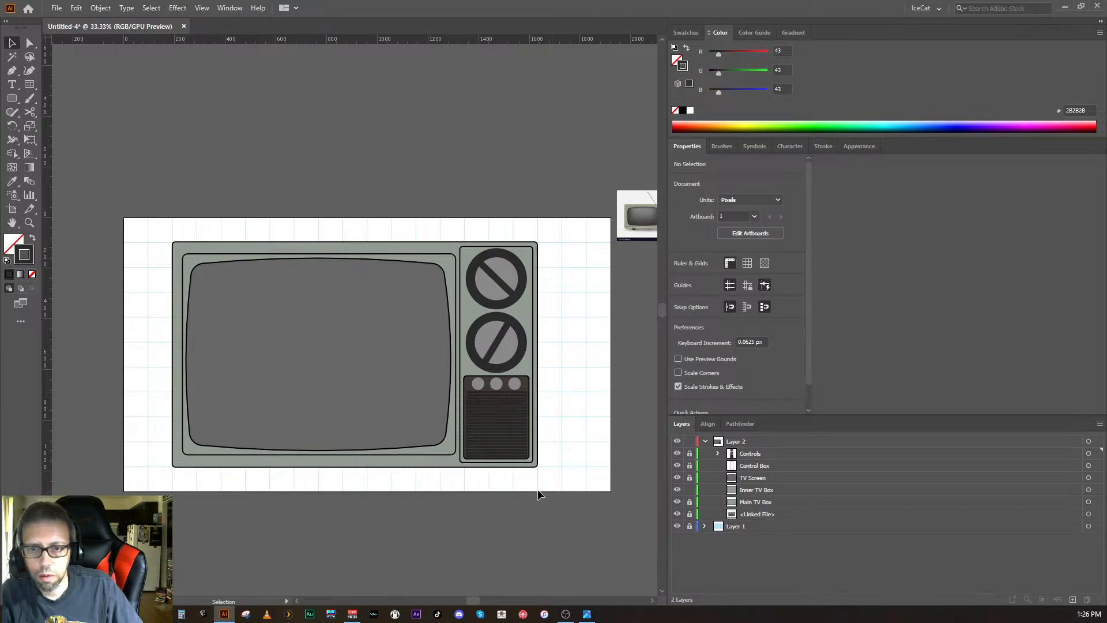
left_click(265, 455)
left_click(212, 453)
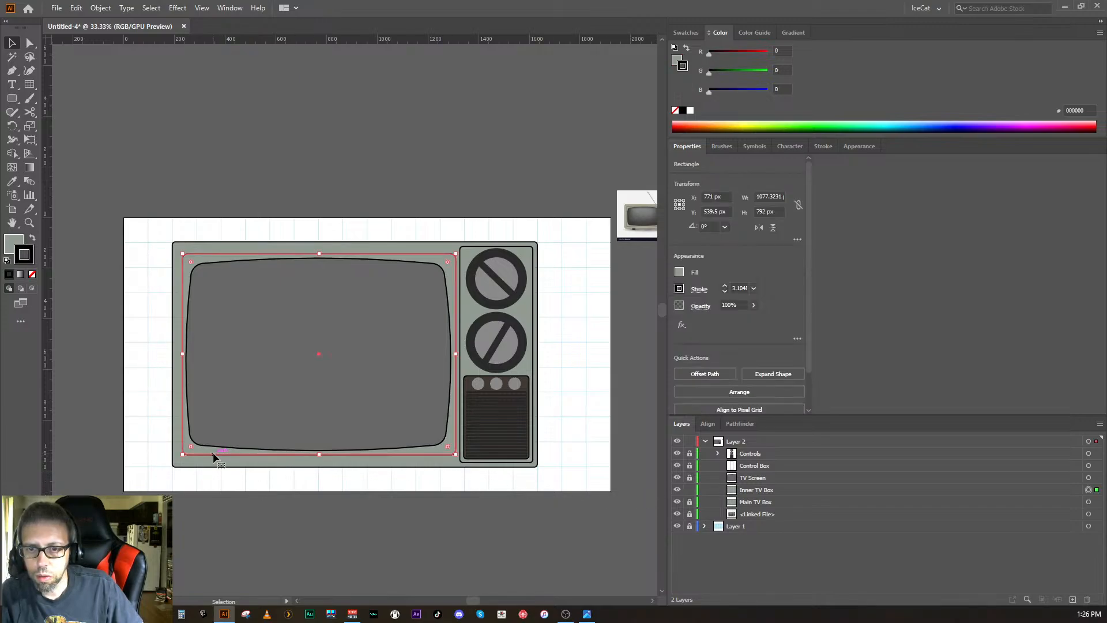
- Try a dark grey fill of 606060 on the Inner TV Box
left_click(9, 249)
double_click(7, 249)
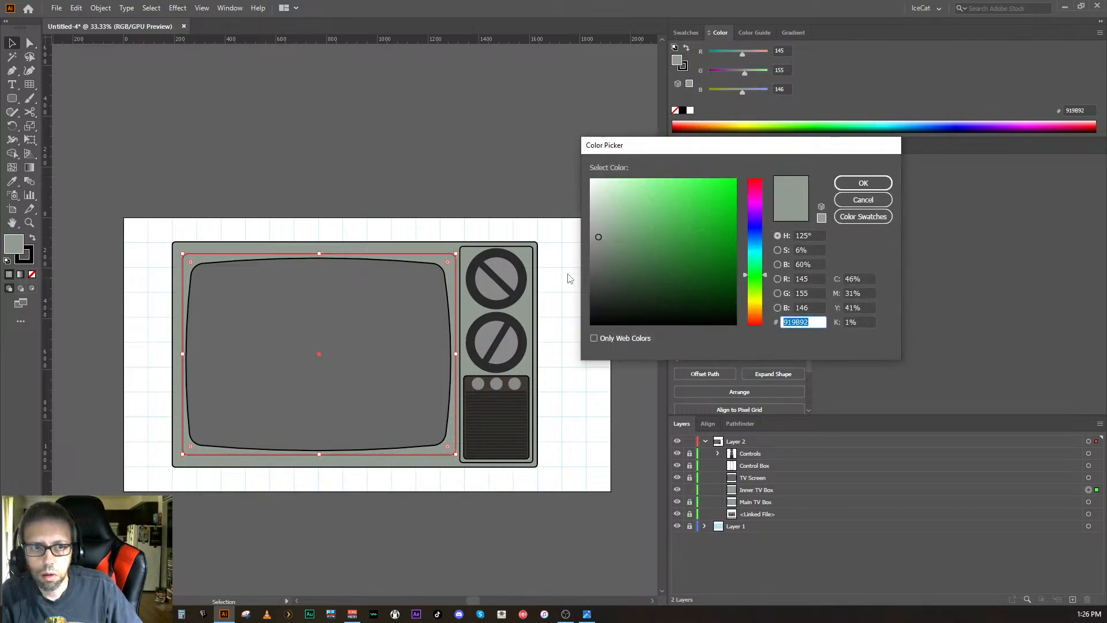
type("606060")
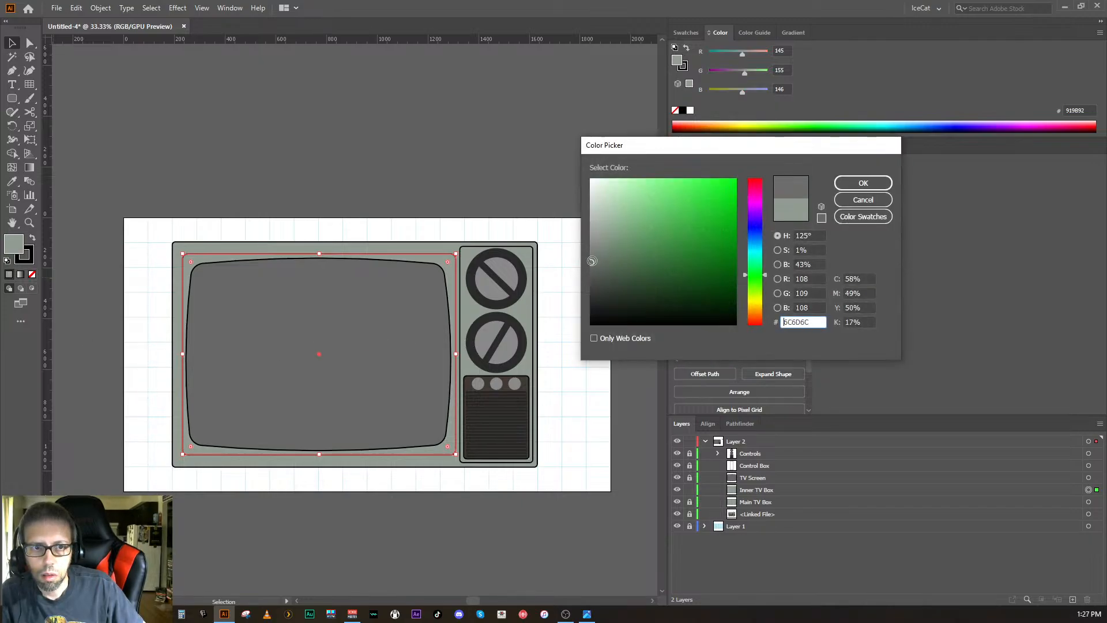
left_click(860, 183)
left_click(608, 531)
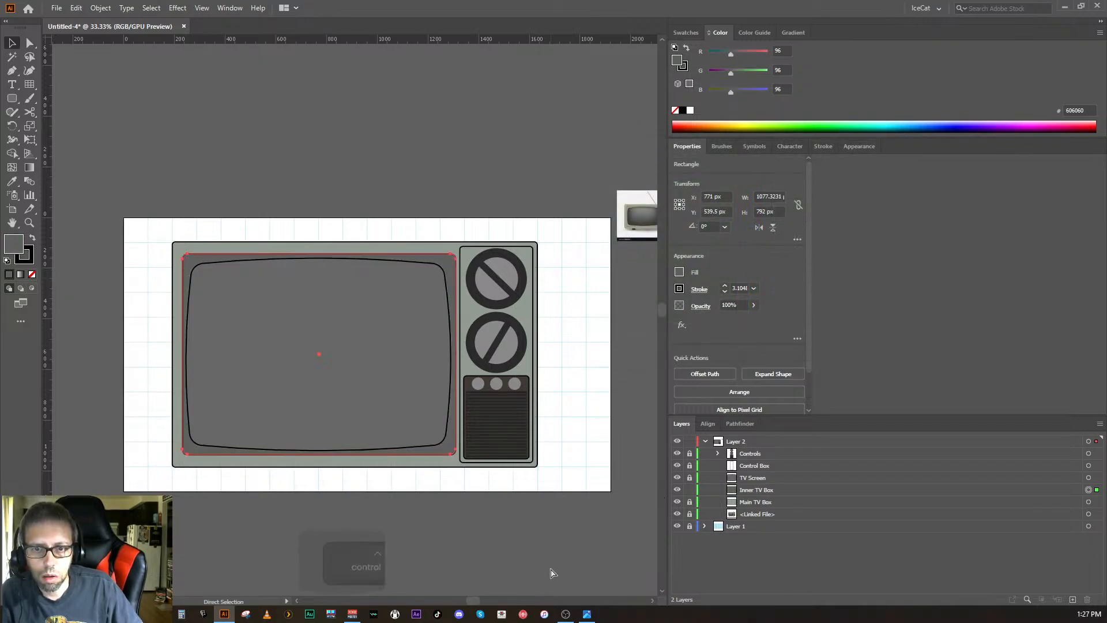
- Recheck the Inner TV Box's fill colour and undo the dark grey fill
left_click(189, 450)
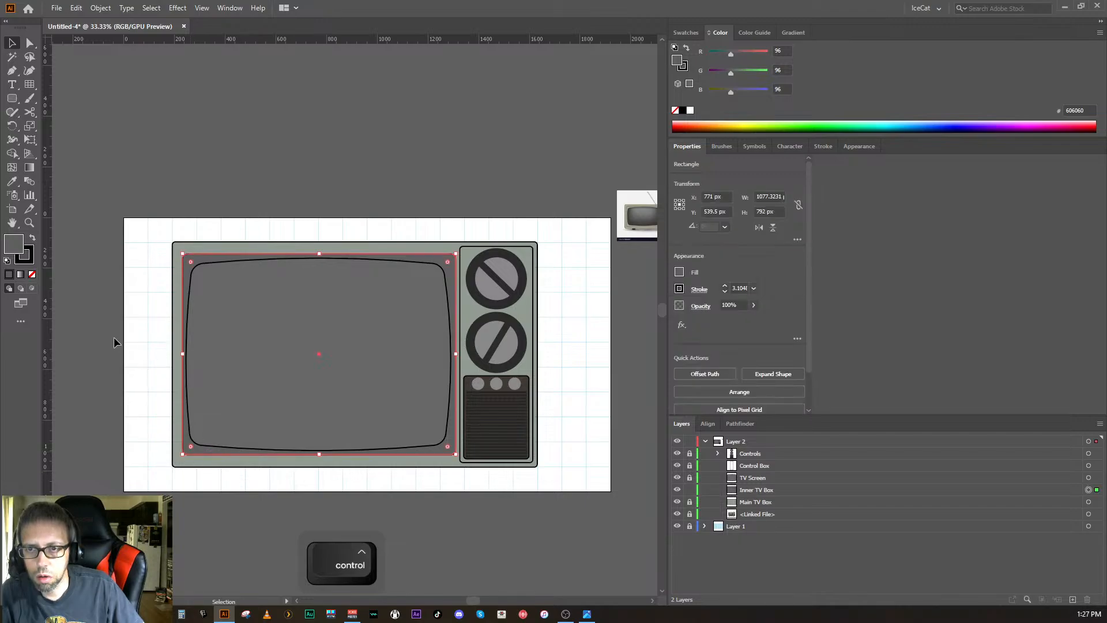
double_click(15, 244)
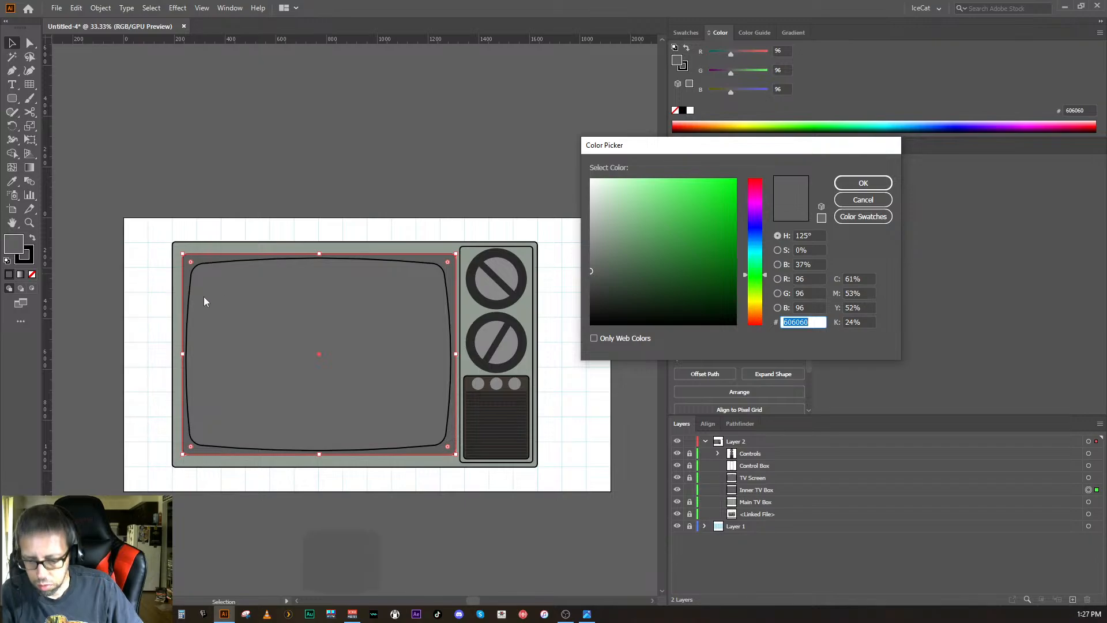
key("Return")
key("ctrl")
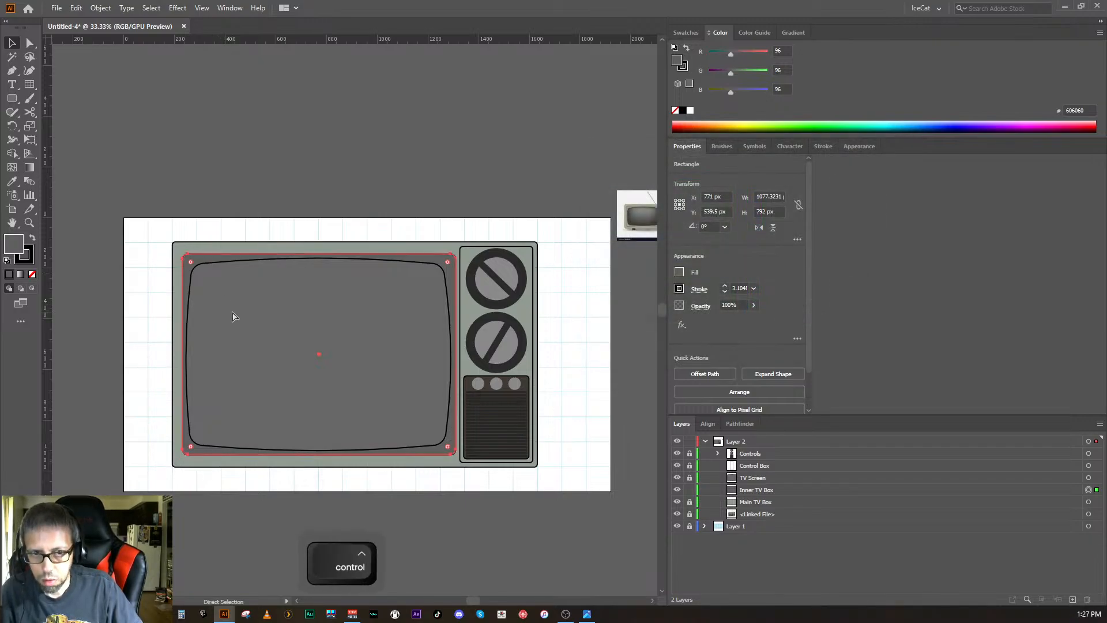
key("ctrl+z")
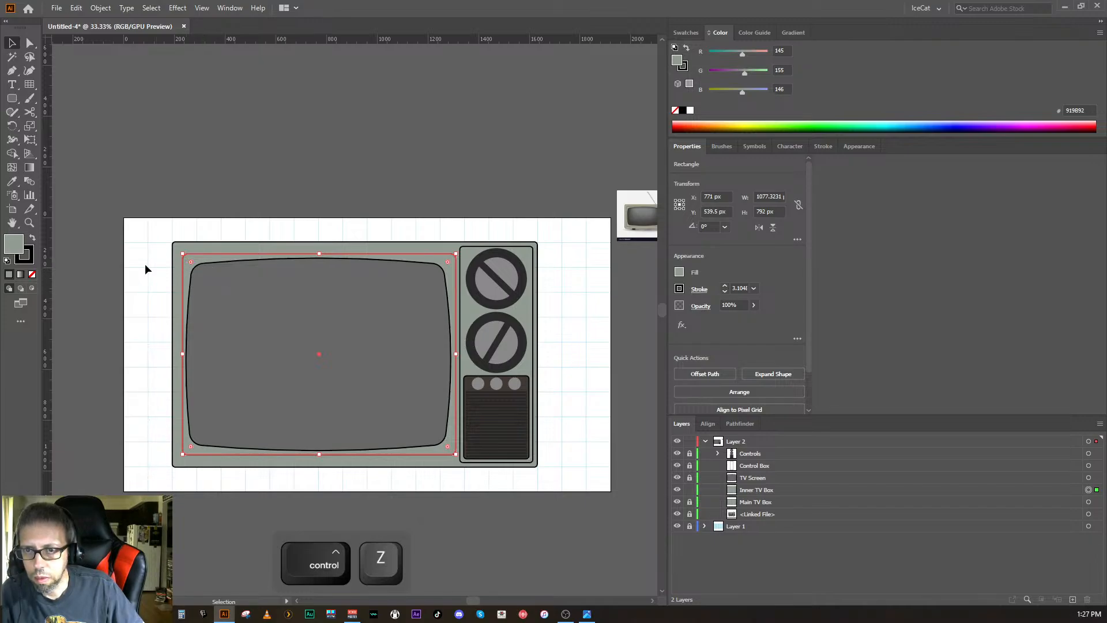
- Try a slightly darker grey-green fill of 838983 on the Inner TV Box
double_click(23, 249)
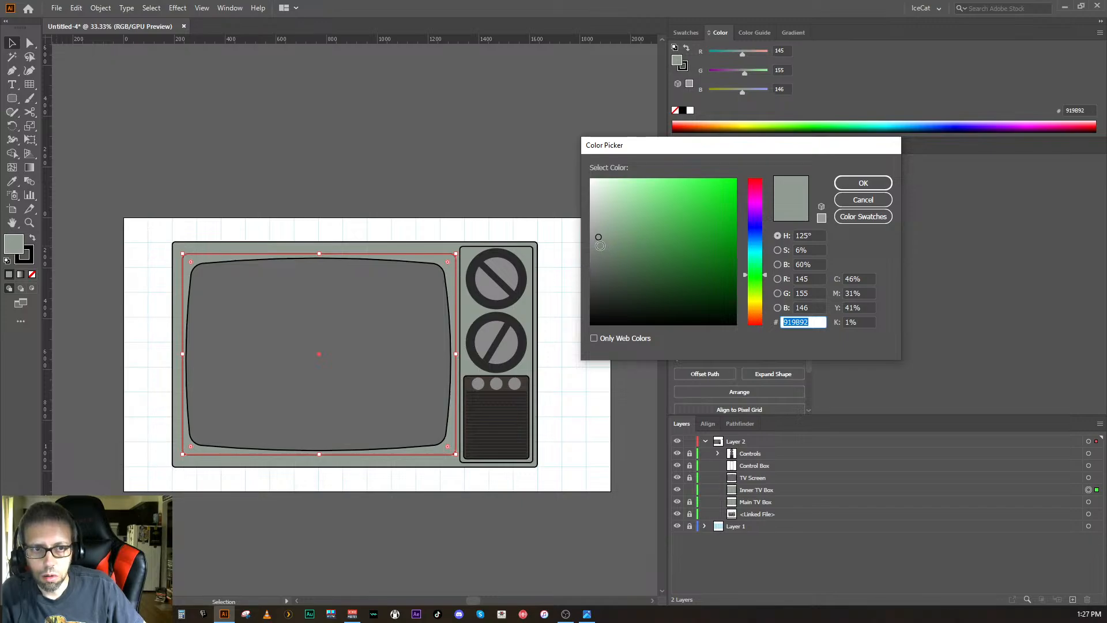
left_click(597, 246)
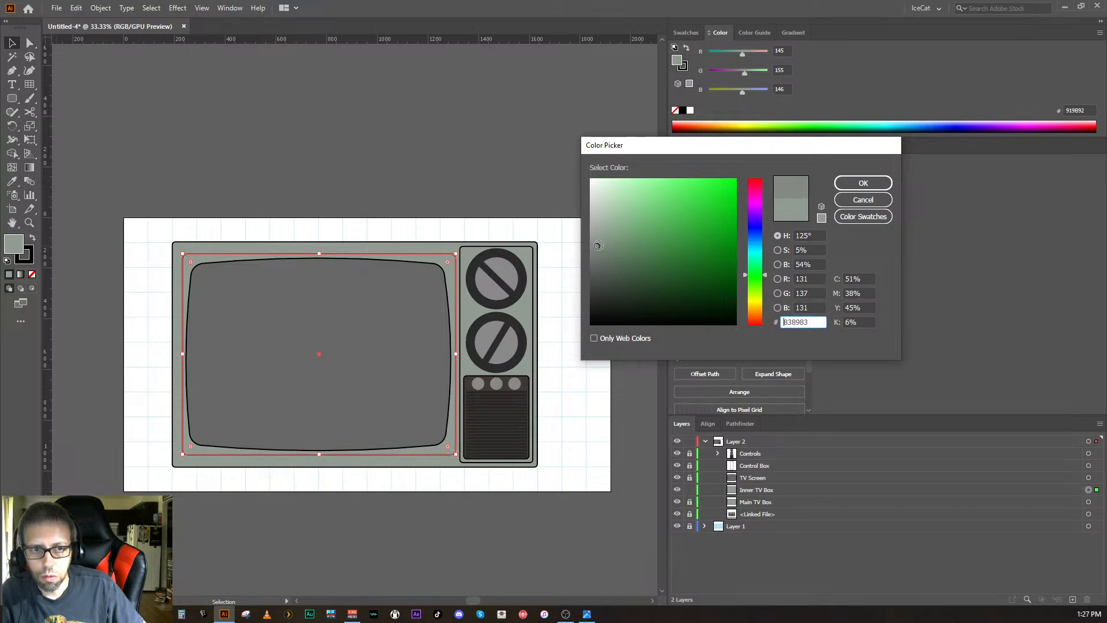
left_click(851, 188)
key("ctrl+shift+a")
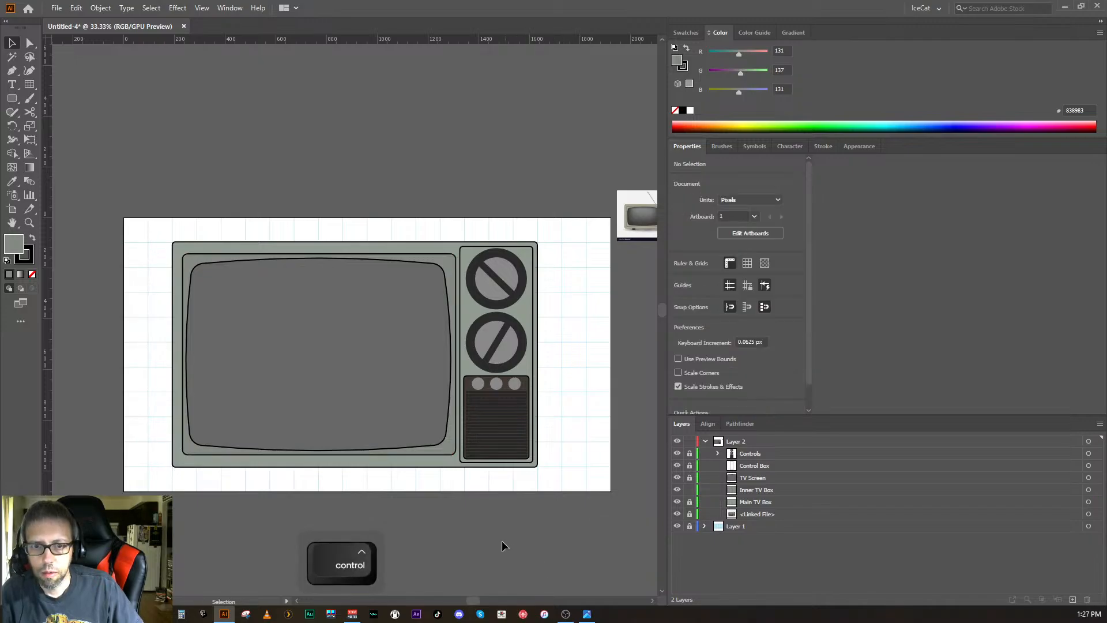
- Undo the 838983 fill on the Inner TV Box together with its selection and unlocking
double_click(445, 452)
key("ctrl+z")
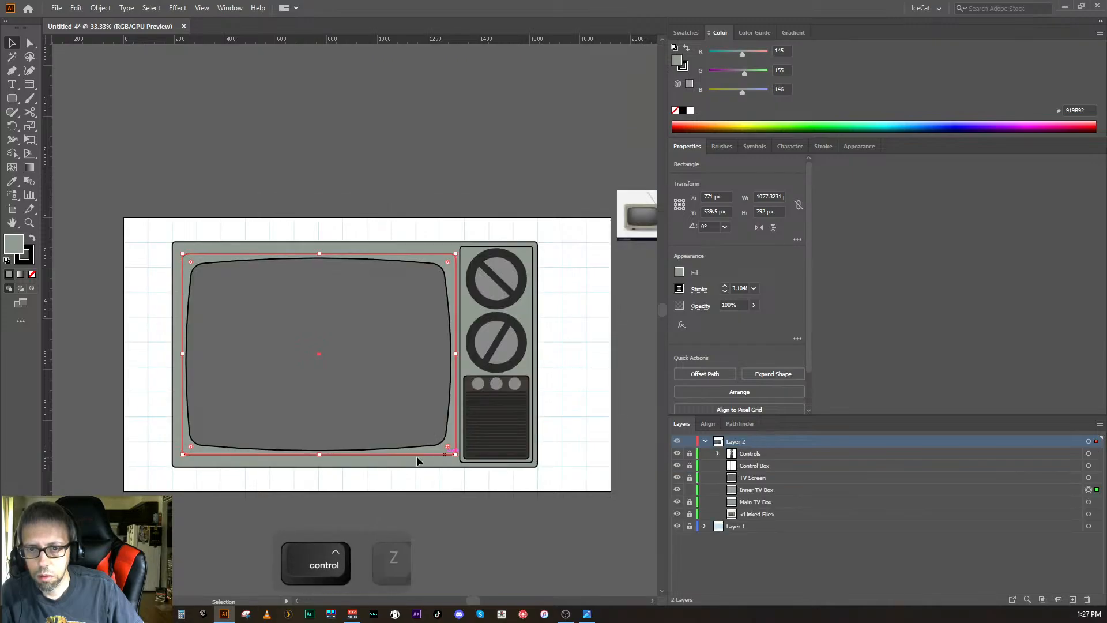
key("ctrl+z")
key("ctrl+z")
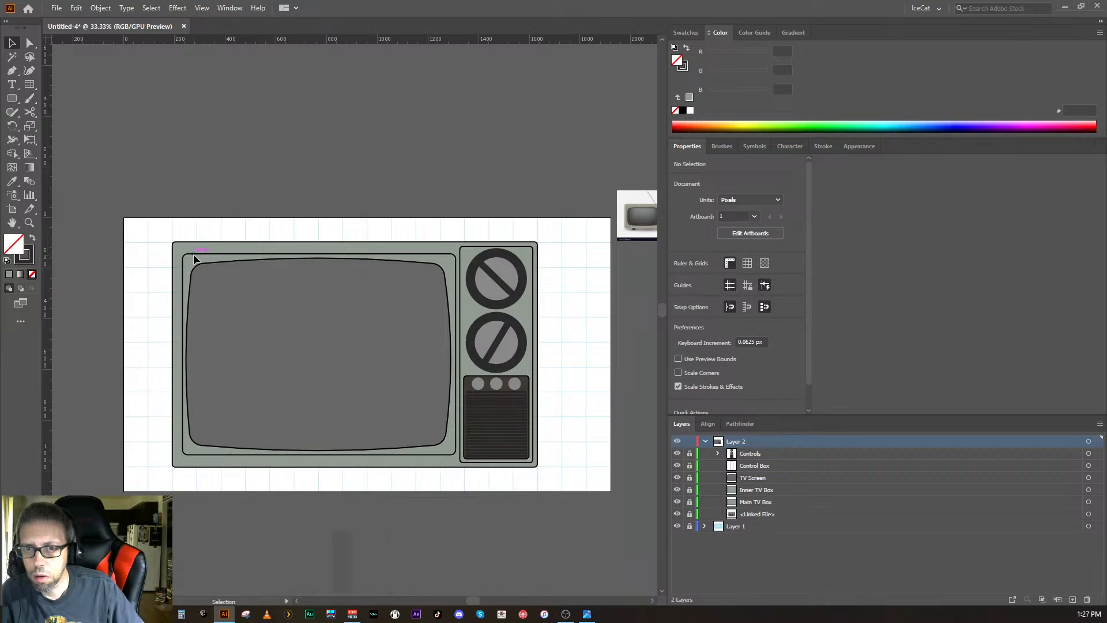
key("ctrl")
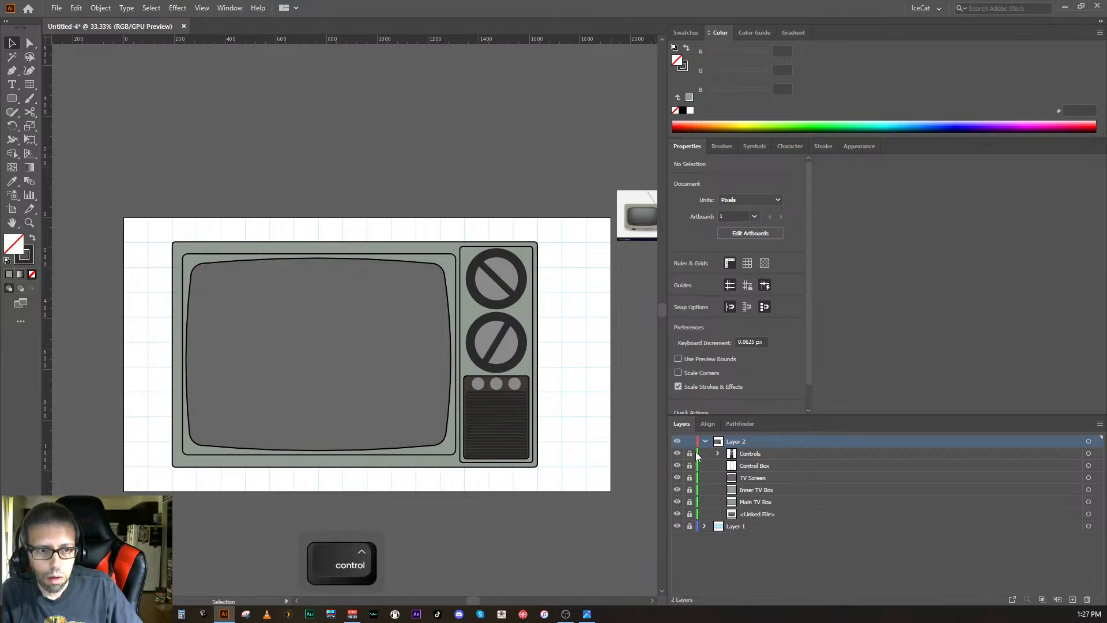
- Unlock the Inner TV Box, set its fill to 757C75, and deselect it
left_click(690, 489)
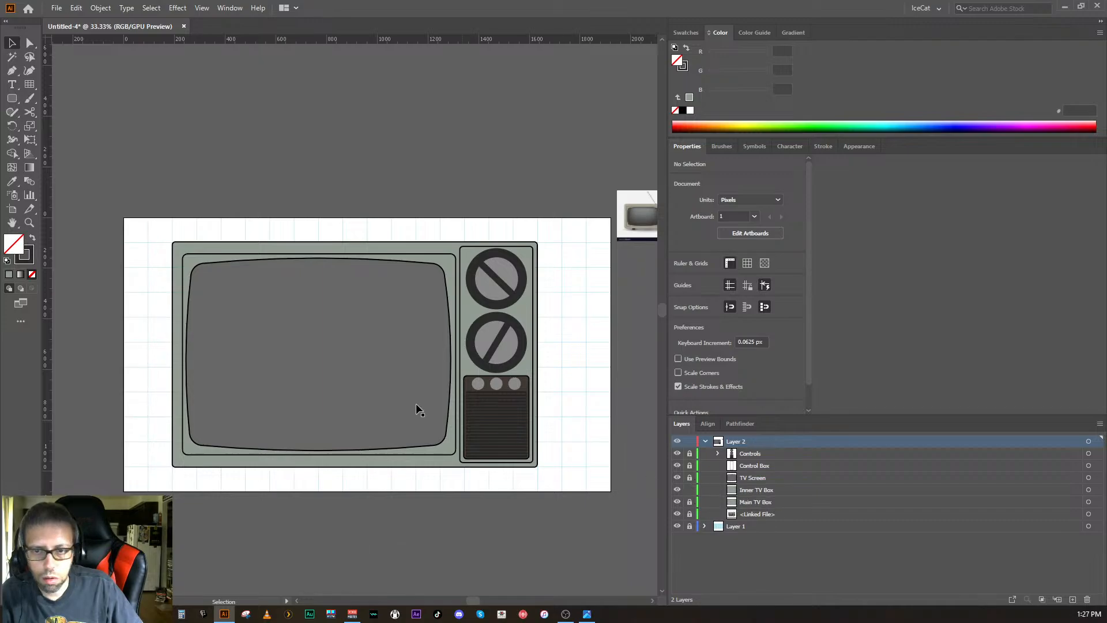
left_click(189, 264)
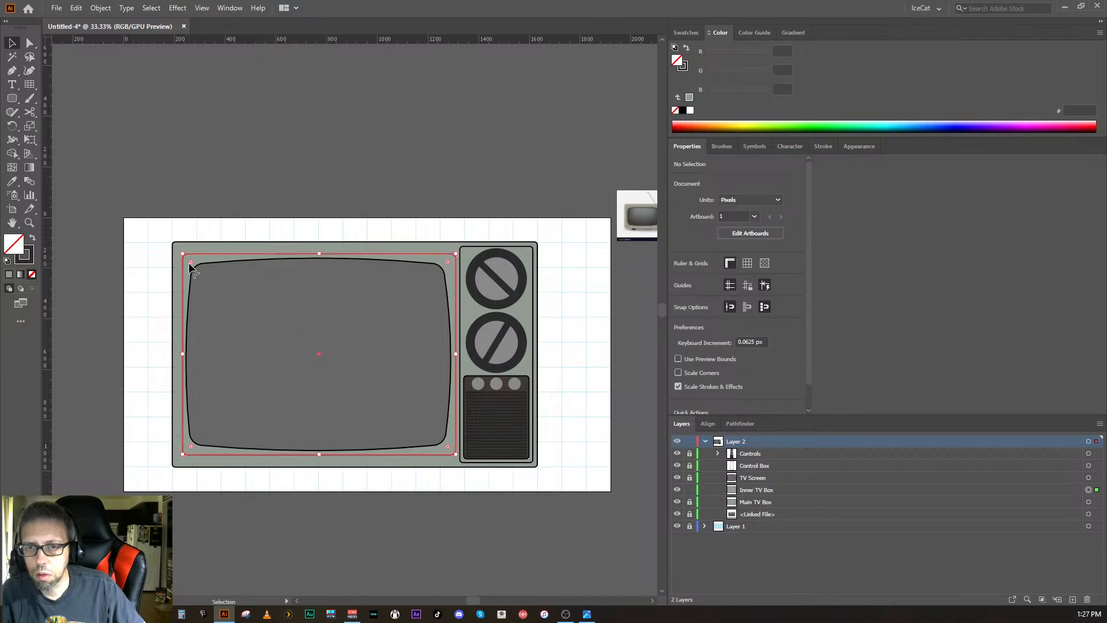
double_click(13, 251)
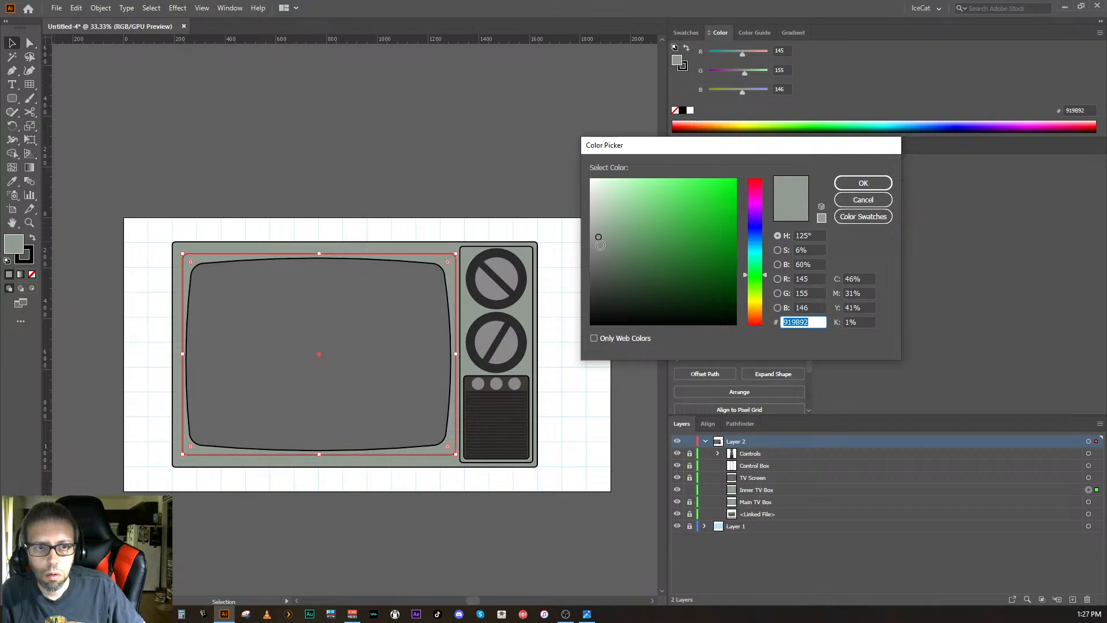
left_click(599, 245)
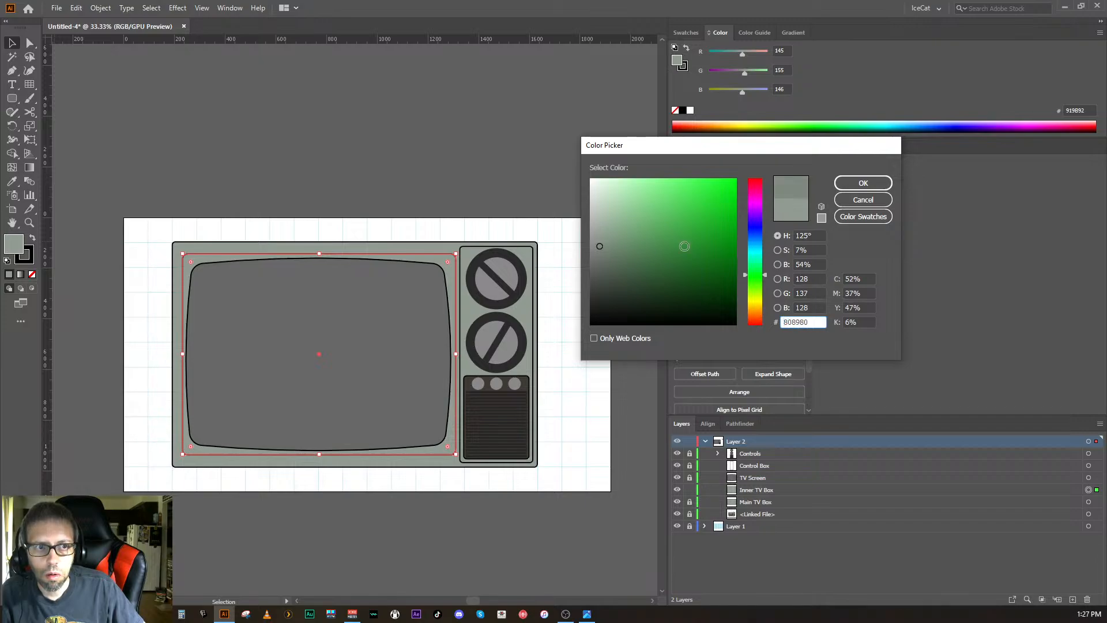
left_click(598, 254)
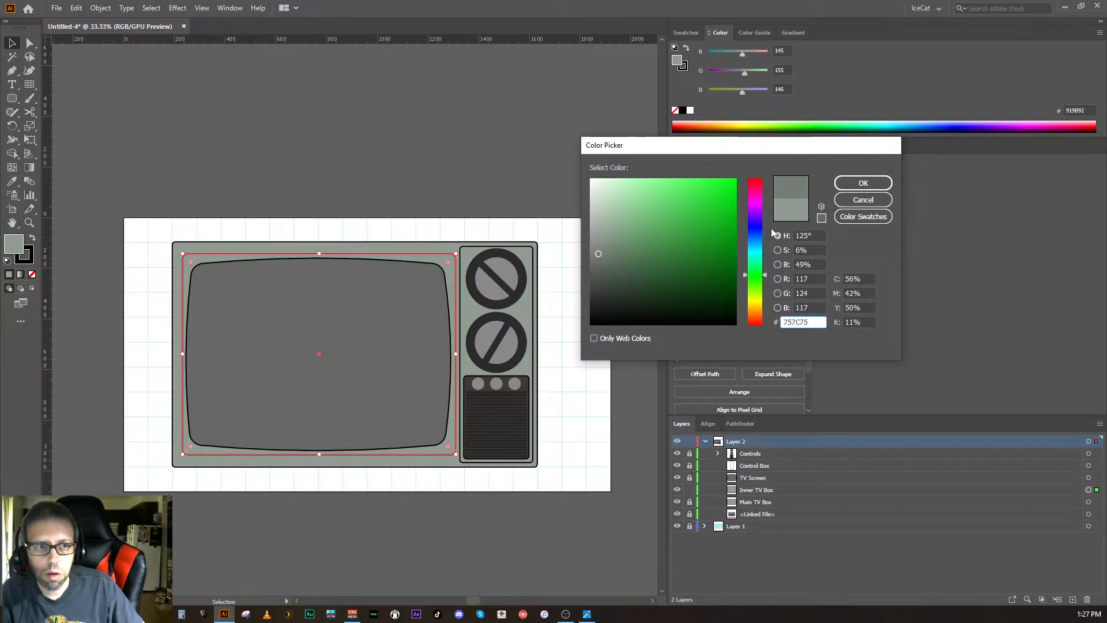
left_click(861, 189)
key("ctrl")
left_click(556, 559, "ctrl")
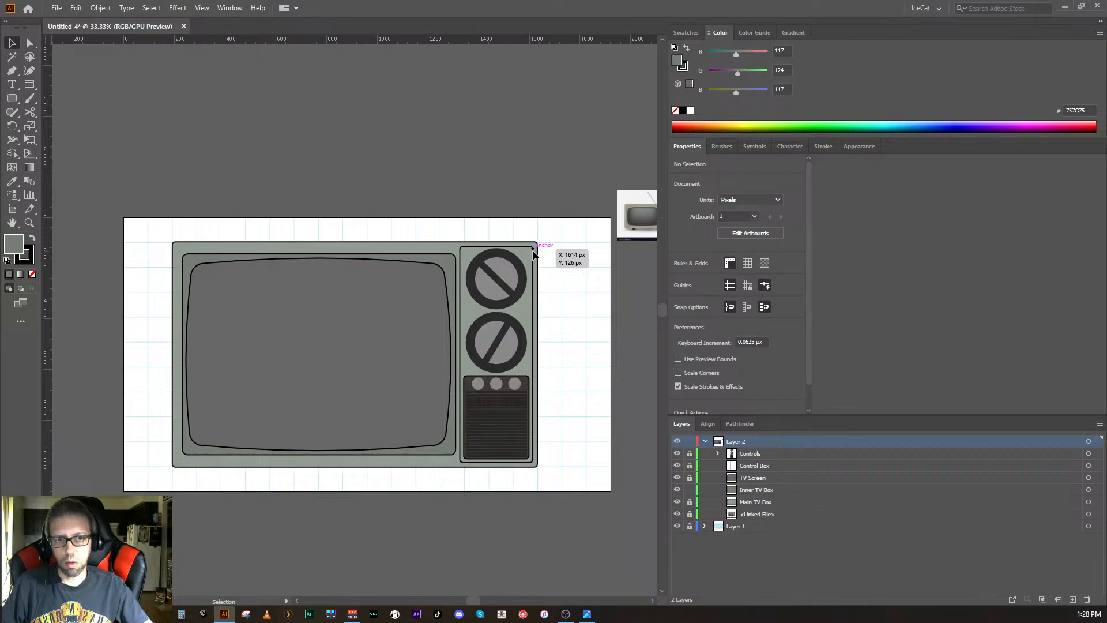
- Unlock the Control Box and copy the Inner TV Box's 757C75 fill onto it with the Eyedropper
left_click(675, 469)
left_click(675, 469)
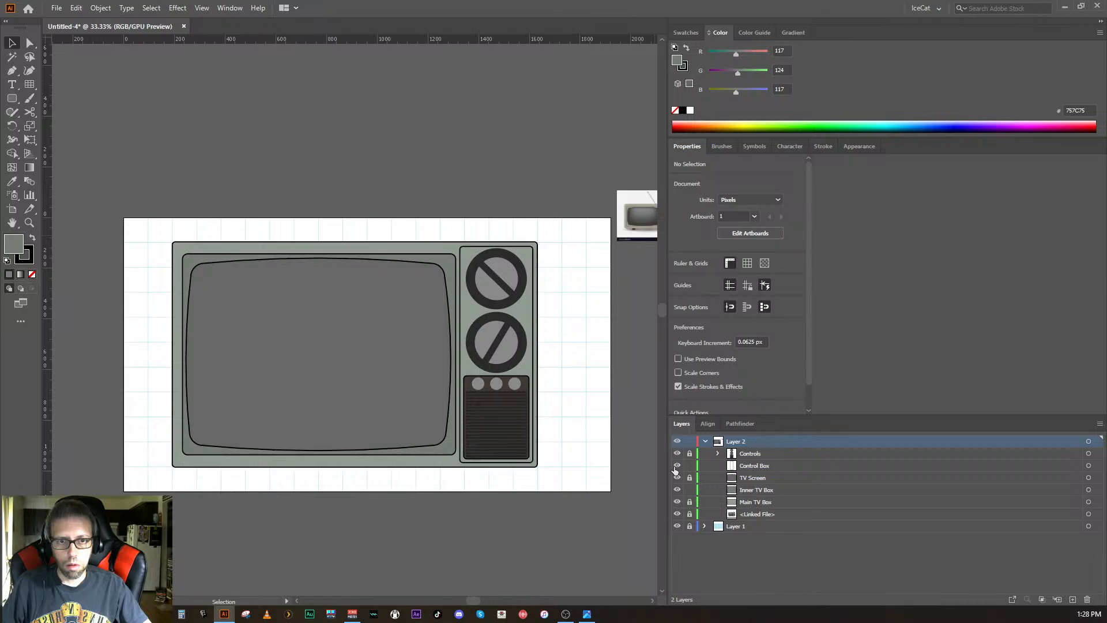
left_click(534, 254)
left_click(434, 323, "shift")
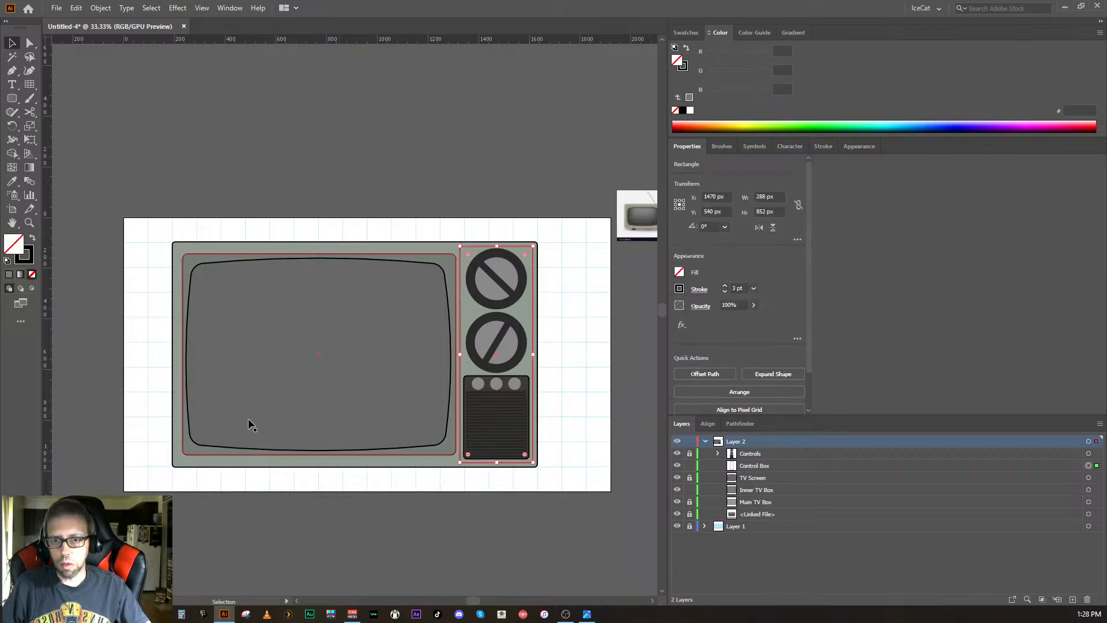
left_click(11, 181)
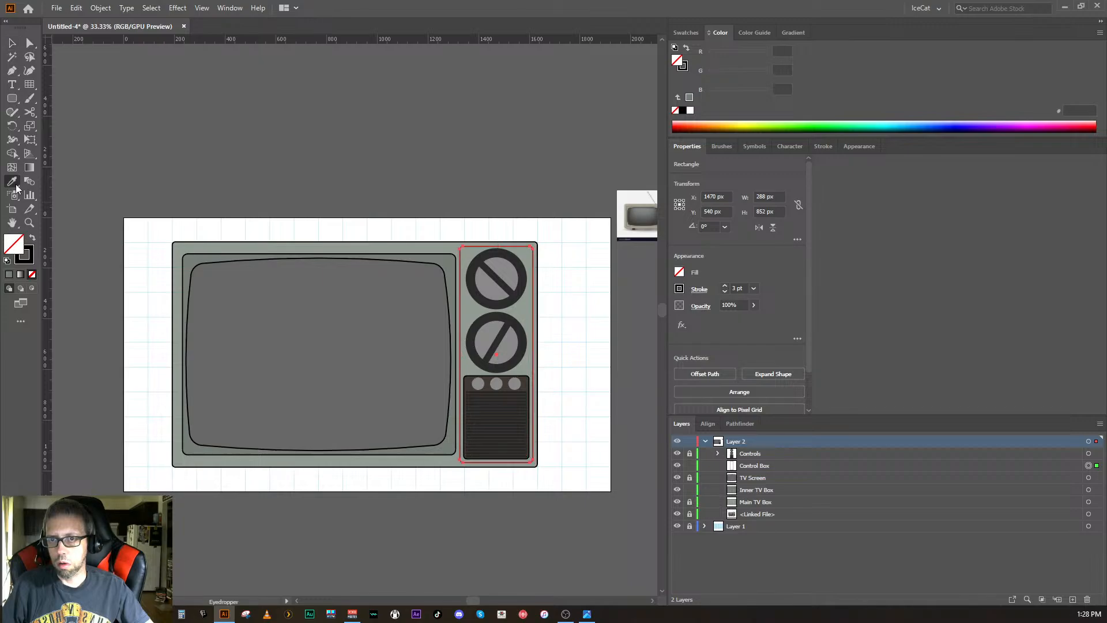
left_click(191, 263)
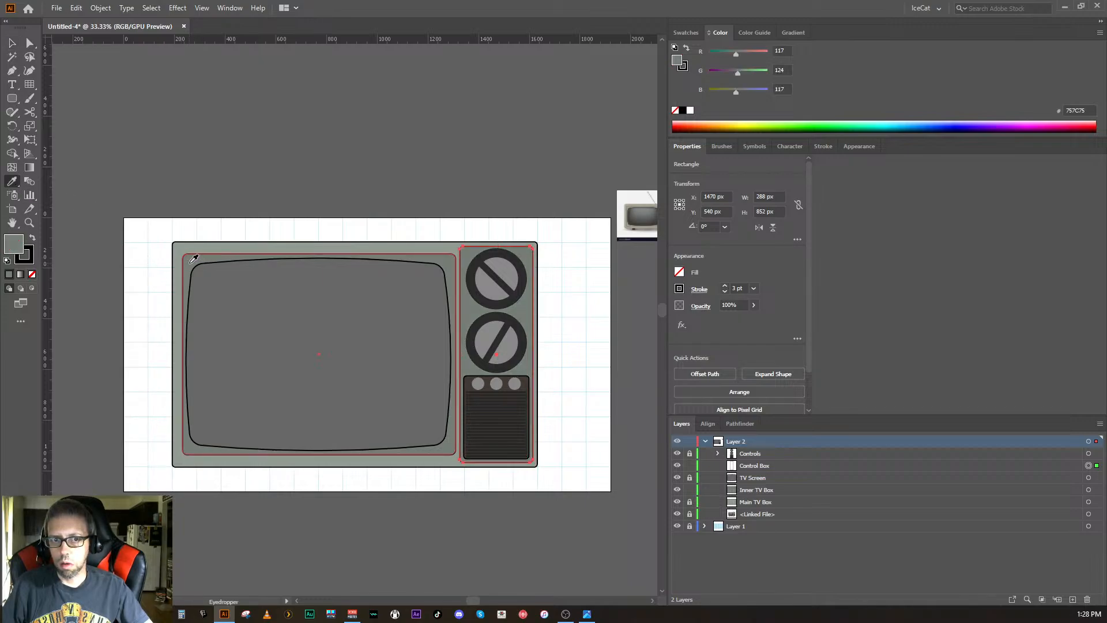
left_click(457, 531, "ctrl")
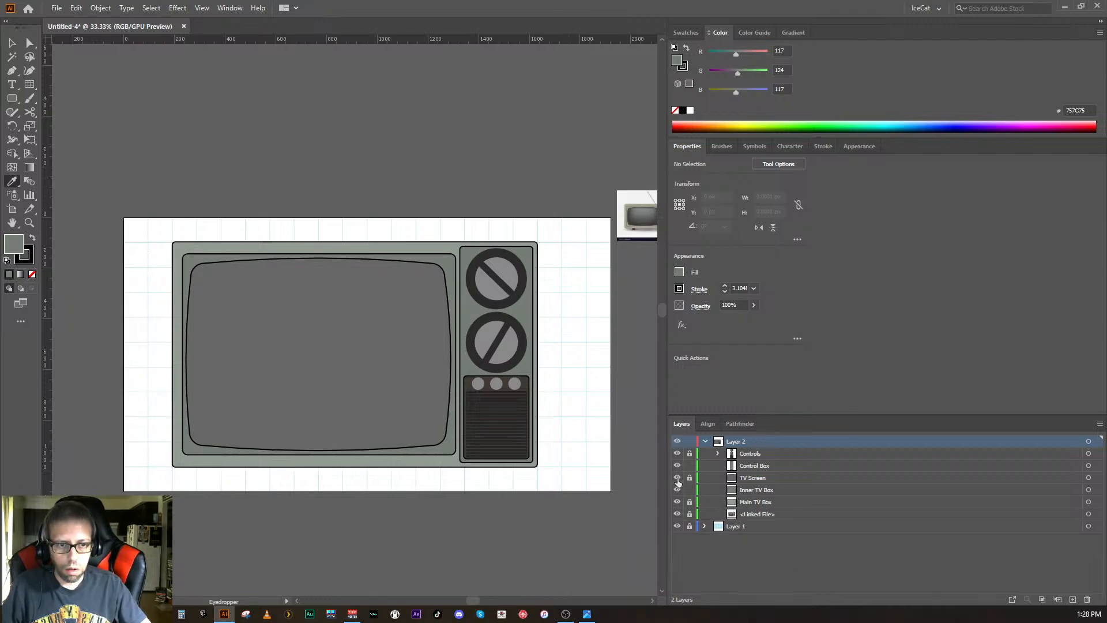
- Unlock the TV Screen and lock the Inner TV Box
left_click(677, 478)
left_click(678, 478)
left_click(689, 477)
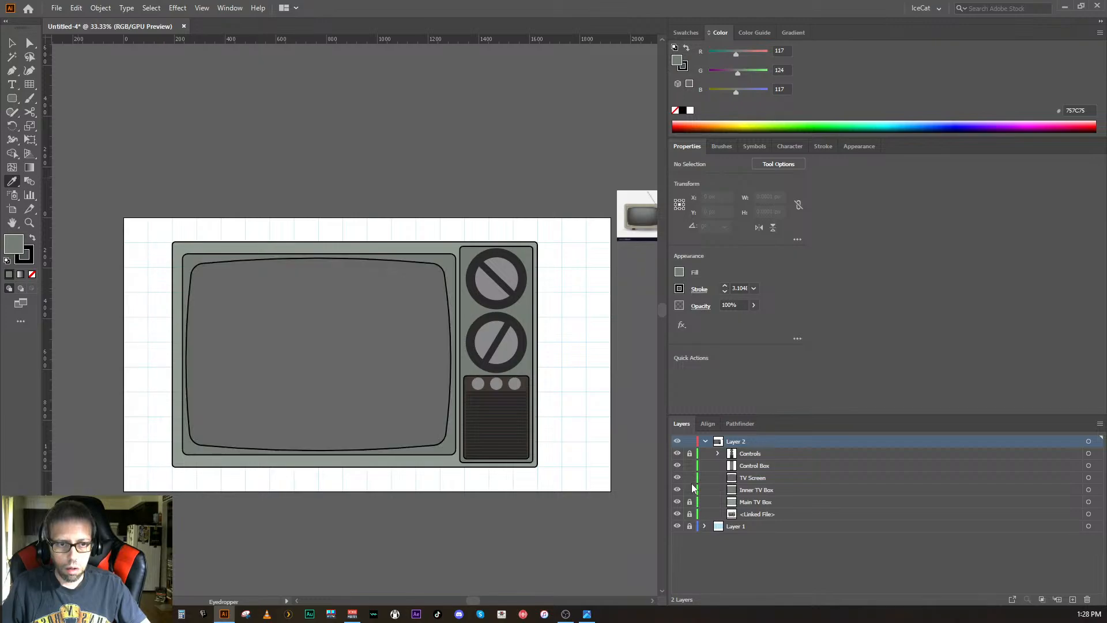
left_click(690, 489)
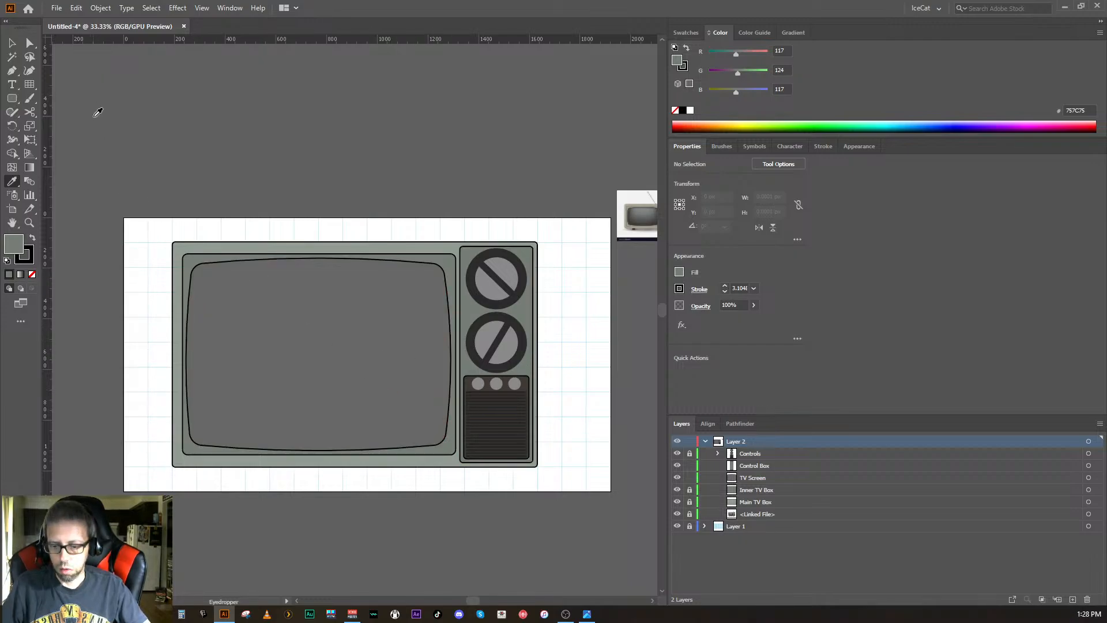
- Select the TV Screen path, darken its fill to 505150, and deselect it
key("v")
left_click(234, 309)
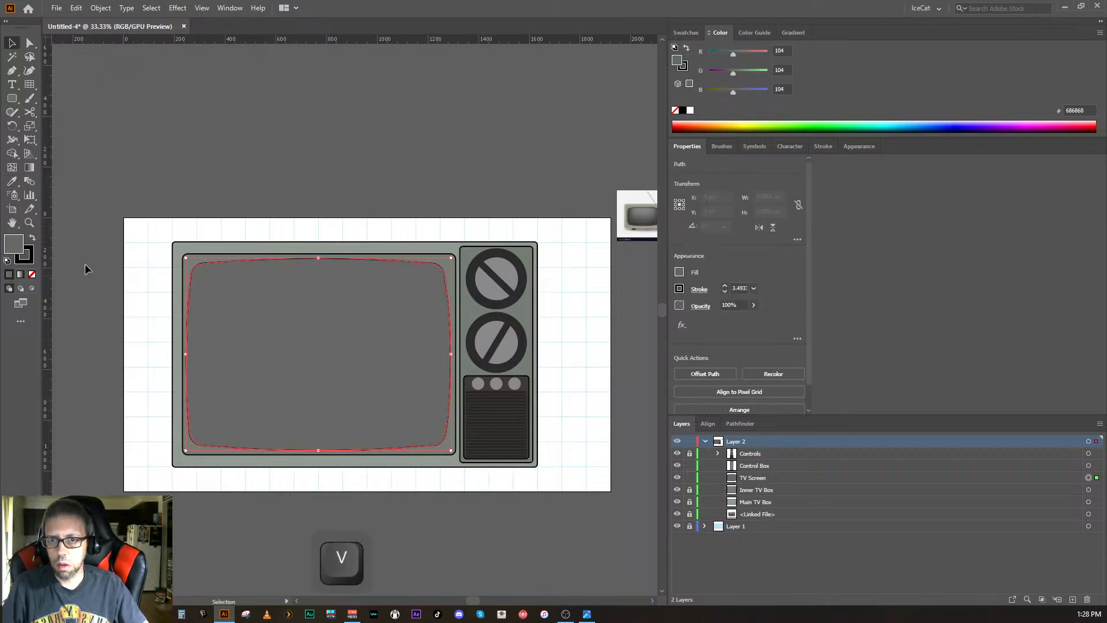
double_click(10, 245)
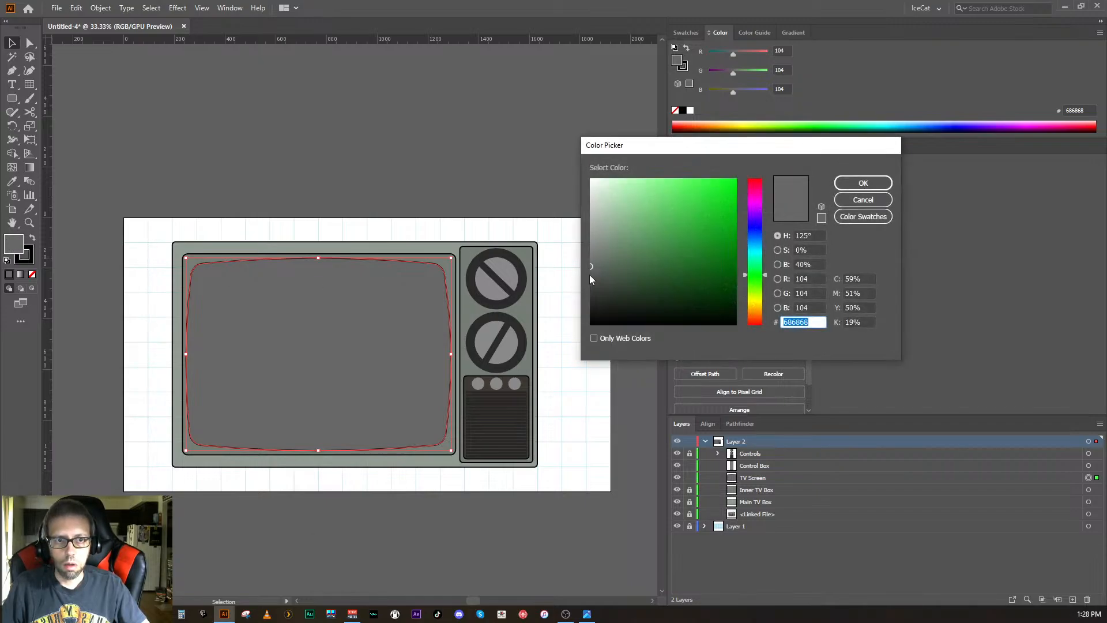
left_click(591, 277)
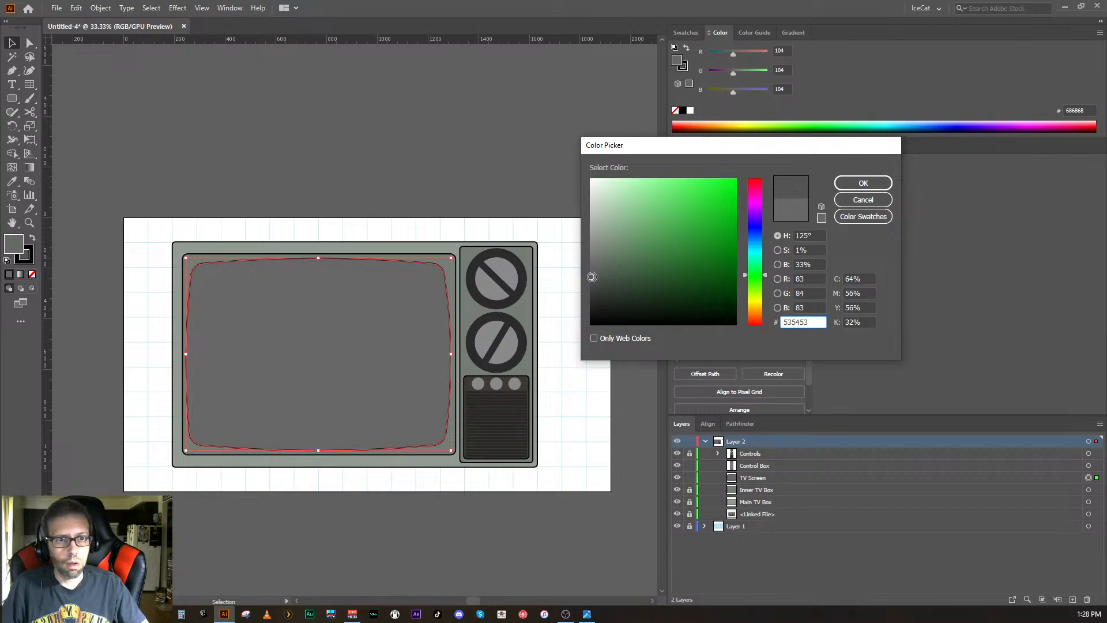
left_click(592, 278)
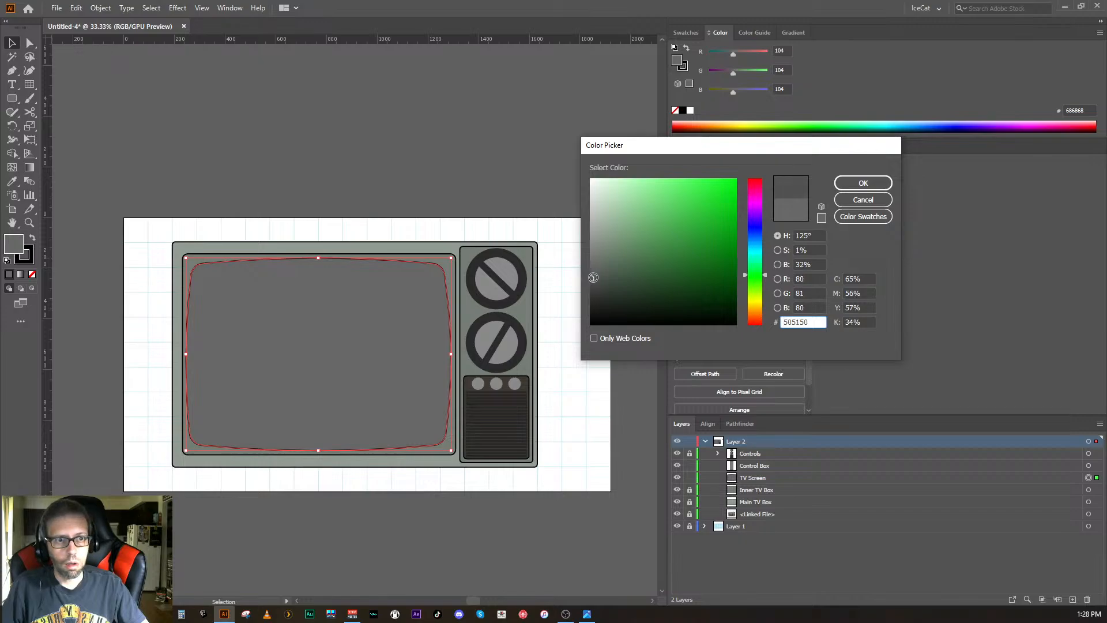
left_click(857, 189)
left_click(606, 556, "ctrl")
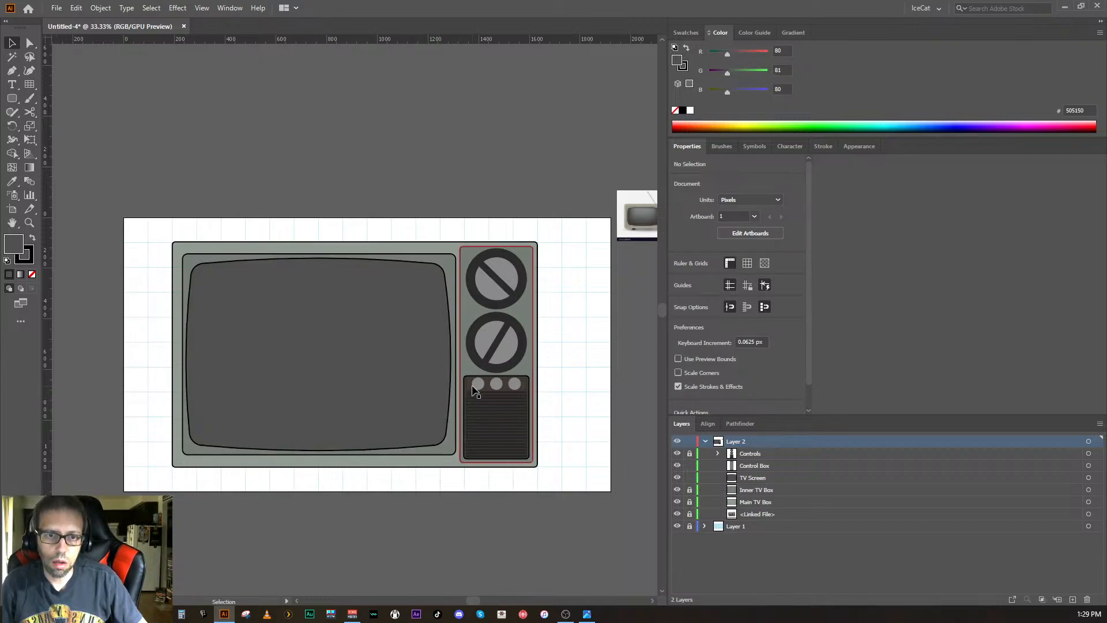
- Unlock the Controls sublayer and expand it down to the individual objects in Selector Knobs
left_click(690, 453)
left_click(718, 453)
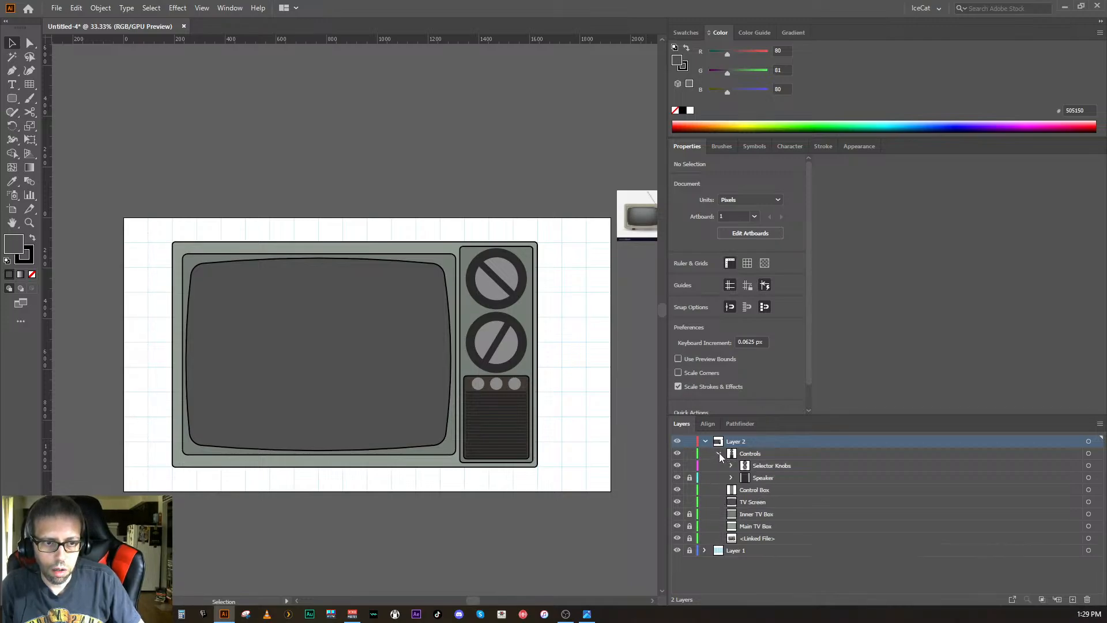
left_click(730, 465)
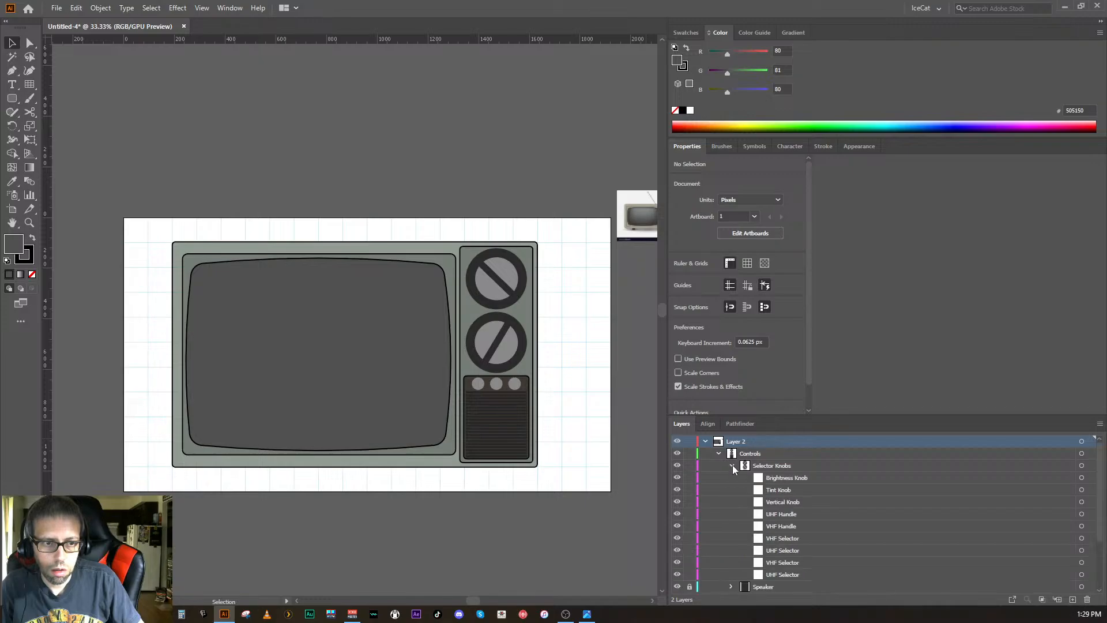
left_click(775, 478)
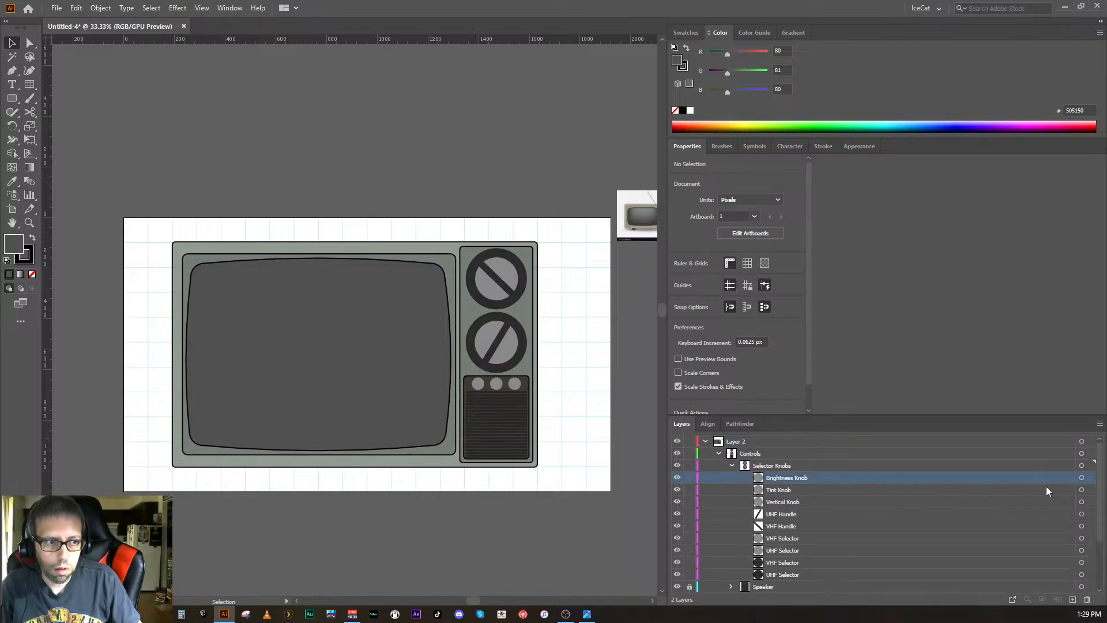
- Select the Brightness, Tint and Vertical knobs and scale them down together proportionally about their centre to 168 by 42 px overall
left_click(1081, 478)
left_click(1082, 490, "shift")
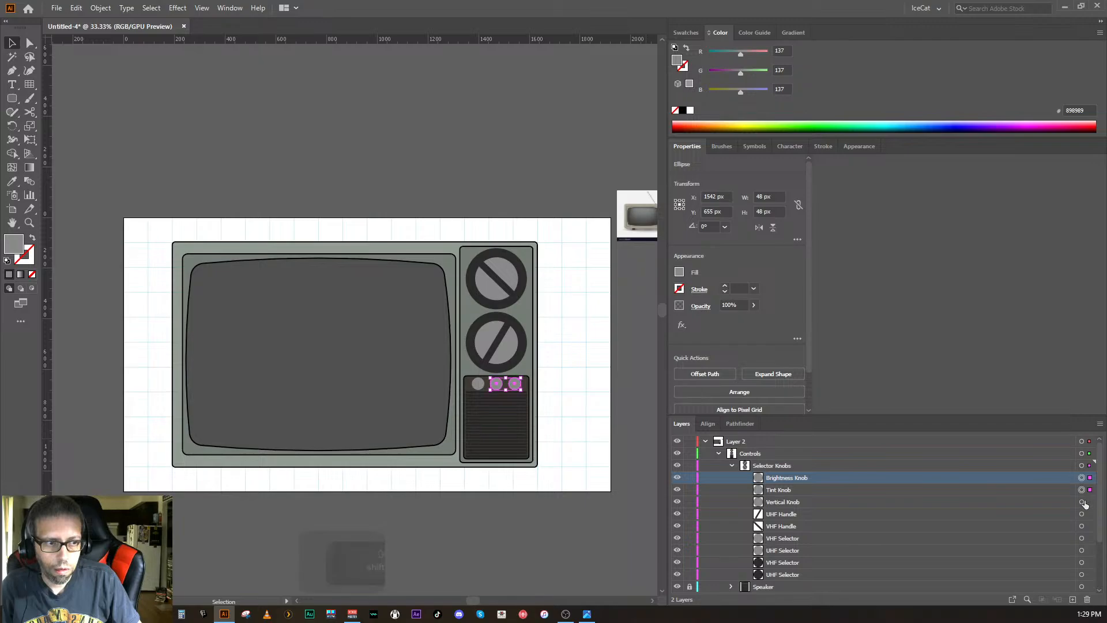
left_click(1081, 502, "shift")
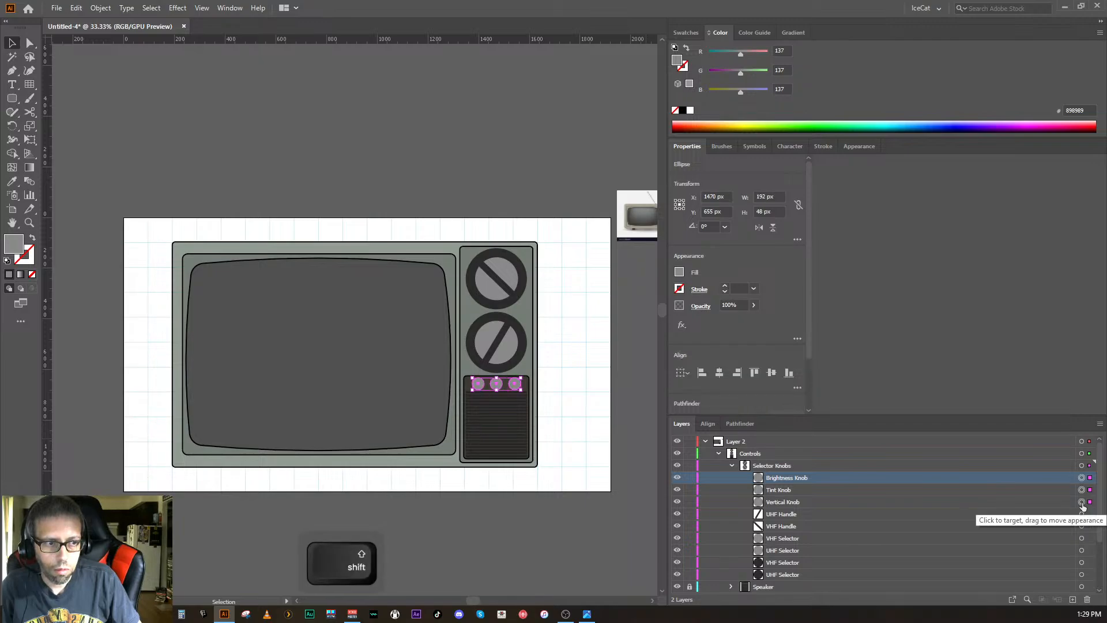
left_click(887, 492, "shift")
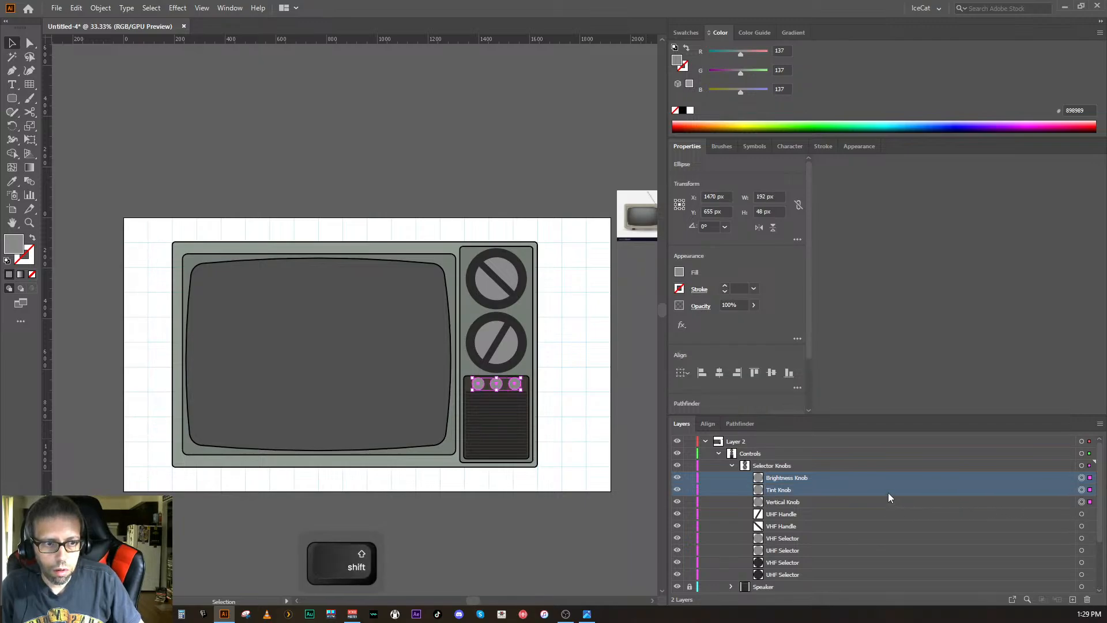
left_click(887, 499, "shift")
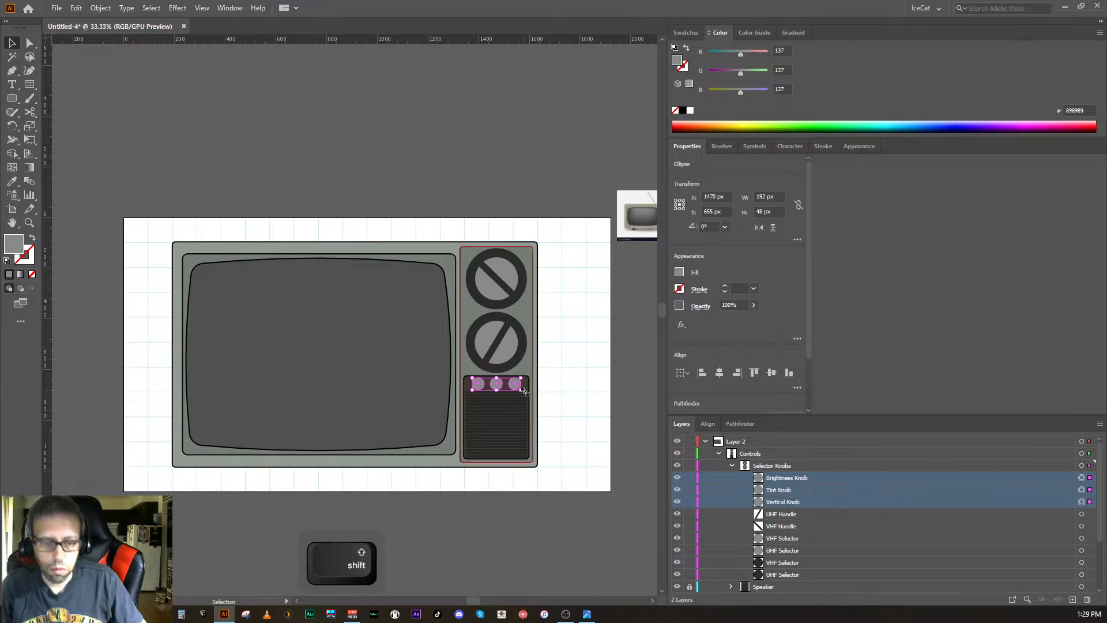
key("ctrl+equal")
key("ctrl+equal")
key("ctrl+equal")
key("ctrl+equal")
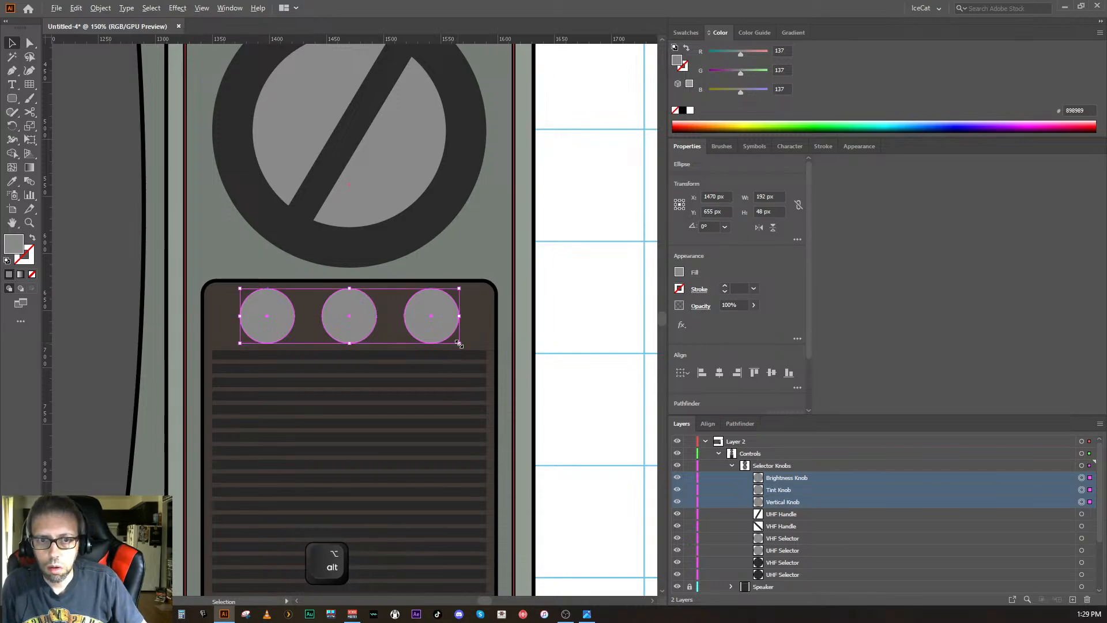
left_click_drag(457, 344, 450, 339)
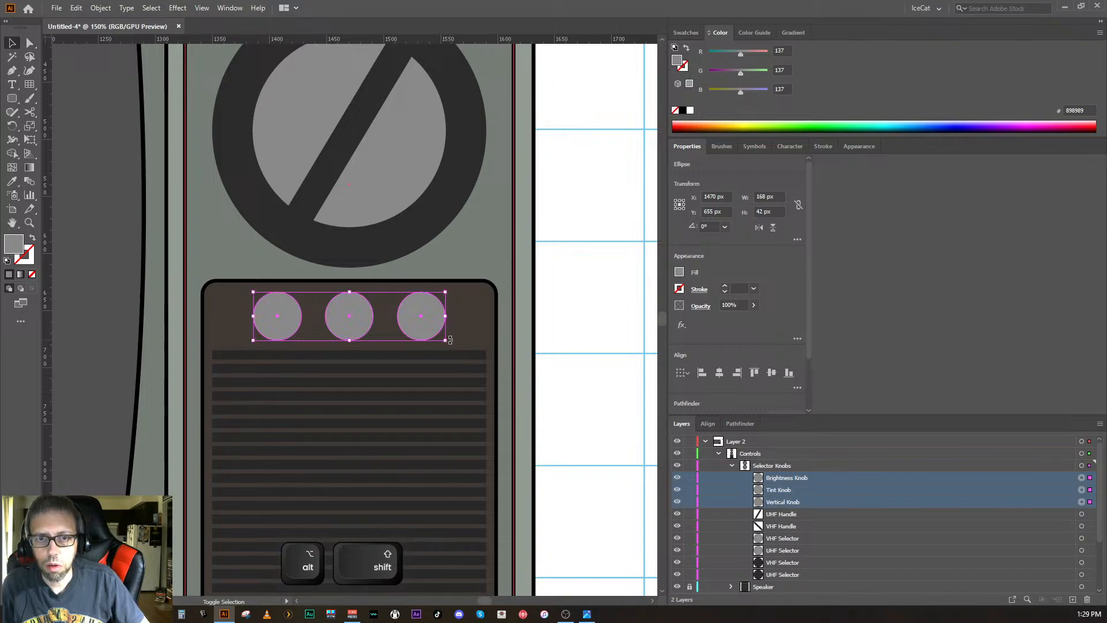
left_click(584, 392)
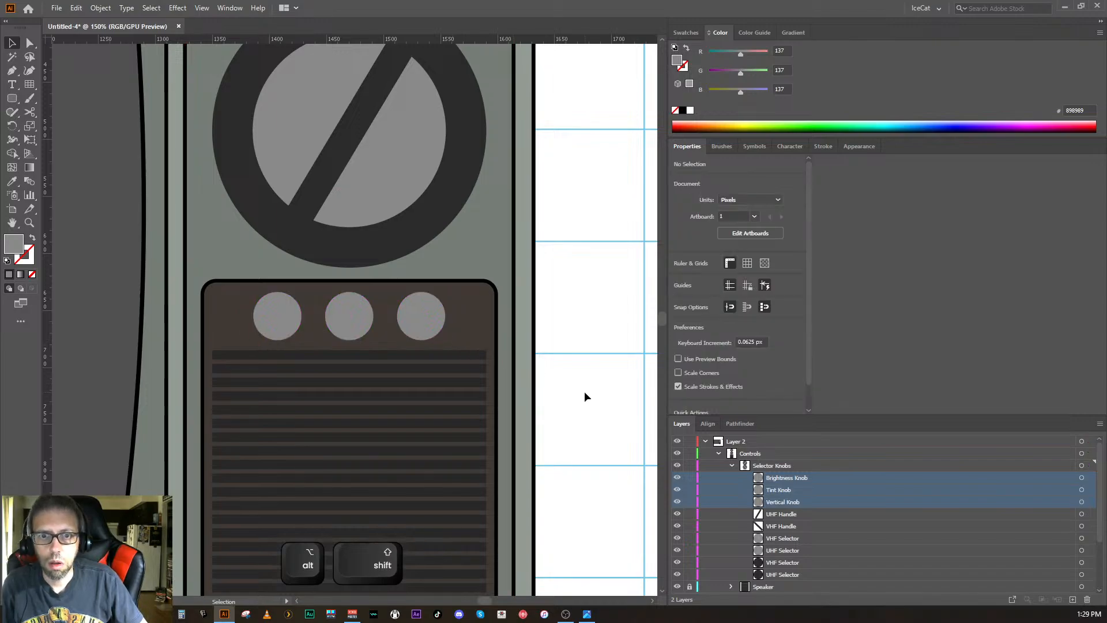
key("ctrl+minus")
key("ctrl+minus")
key("ctrl+minus")
key("ctrl+minus")
key("ctrl+minus")
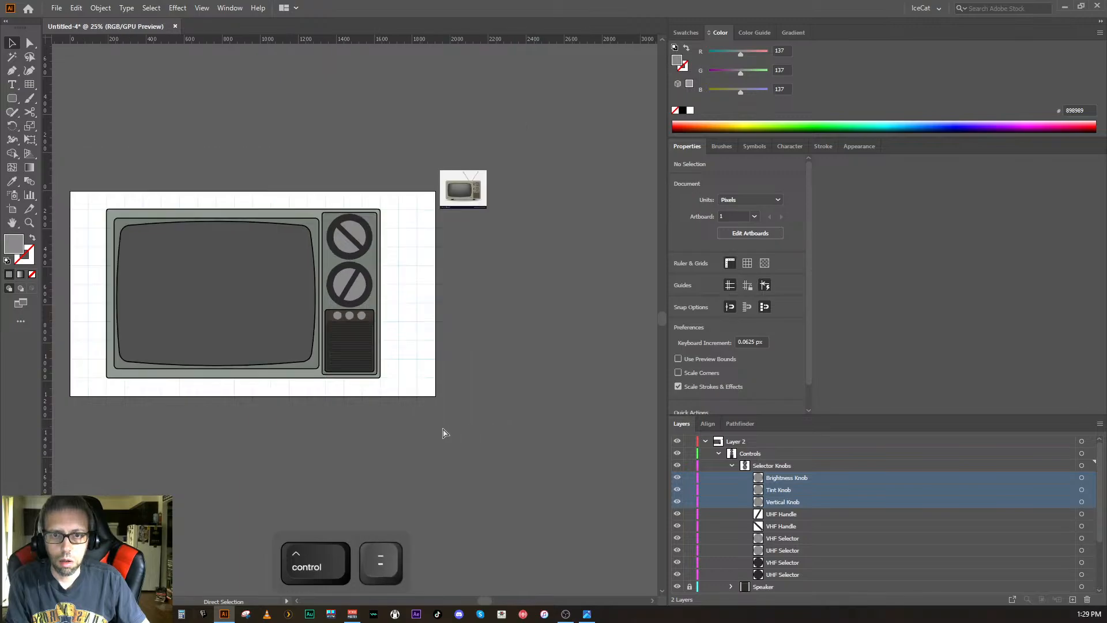
- Unlock the Speaker, Inner TV Box, Main TV Box and linked reference image inside Layer 2
key("space")
left_click_drag(292, 433, 378, 470)
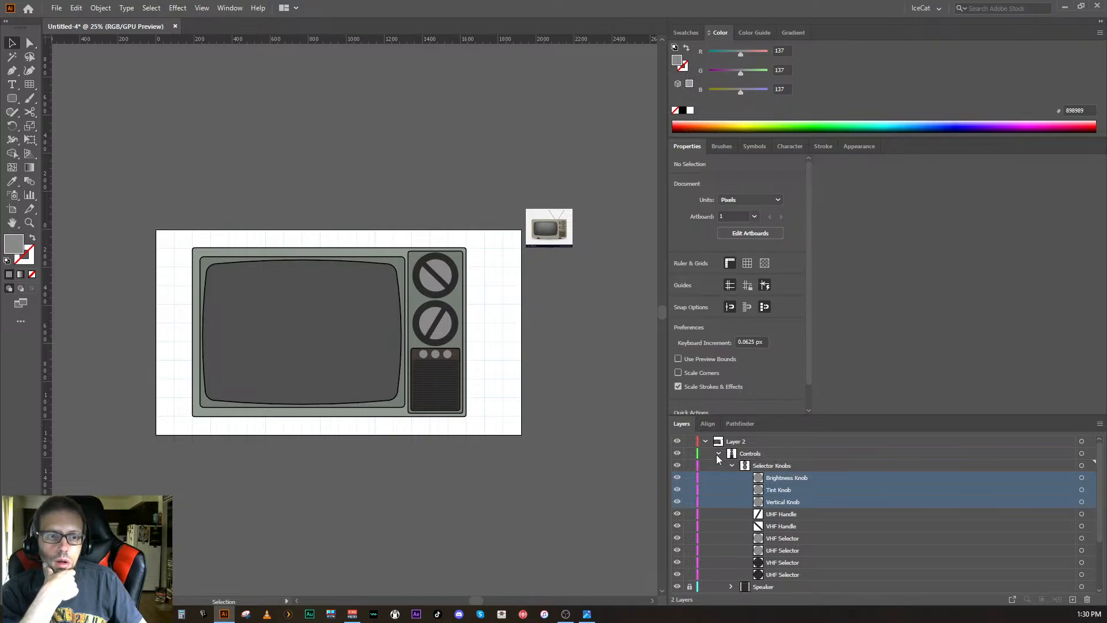
left_click(706, 442)
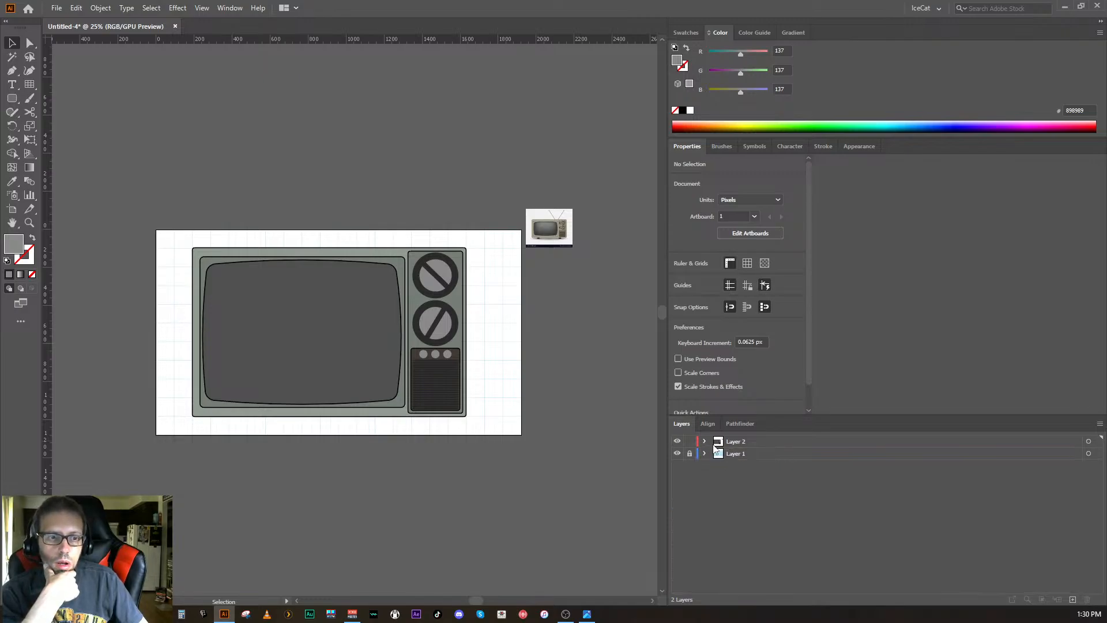
left_click(765, 445)
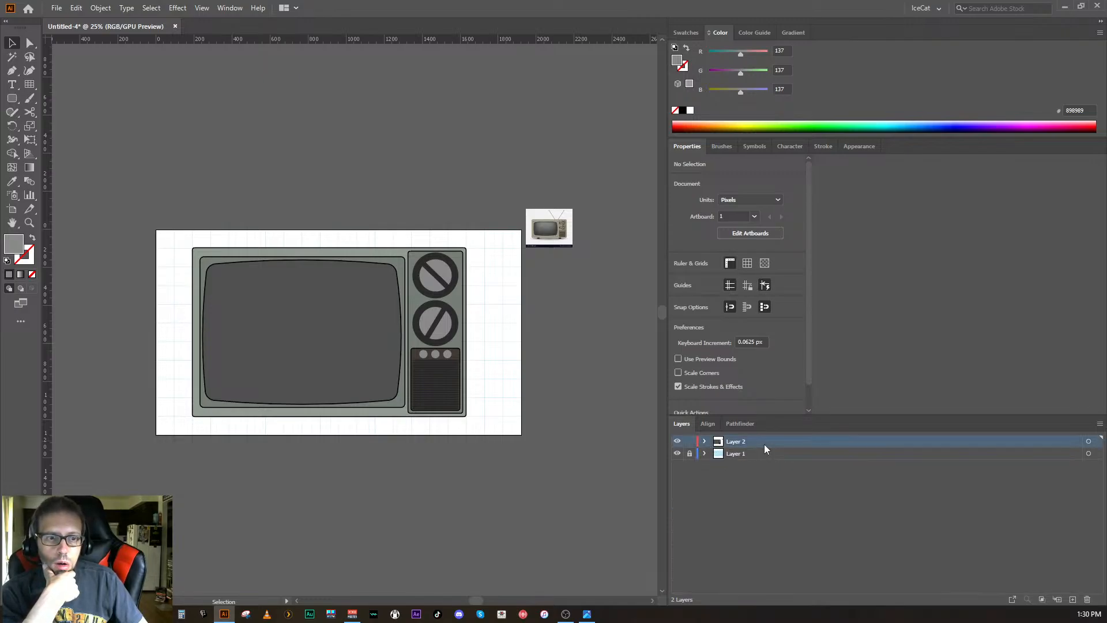
left_click(704, 442)
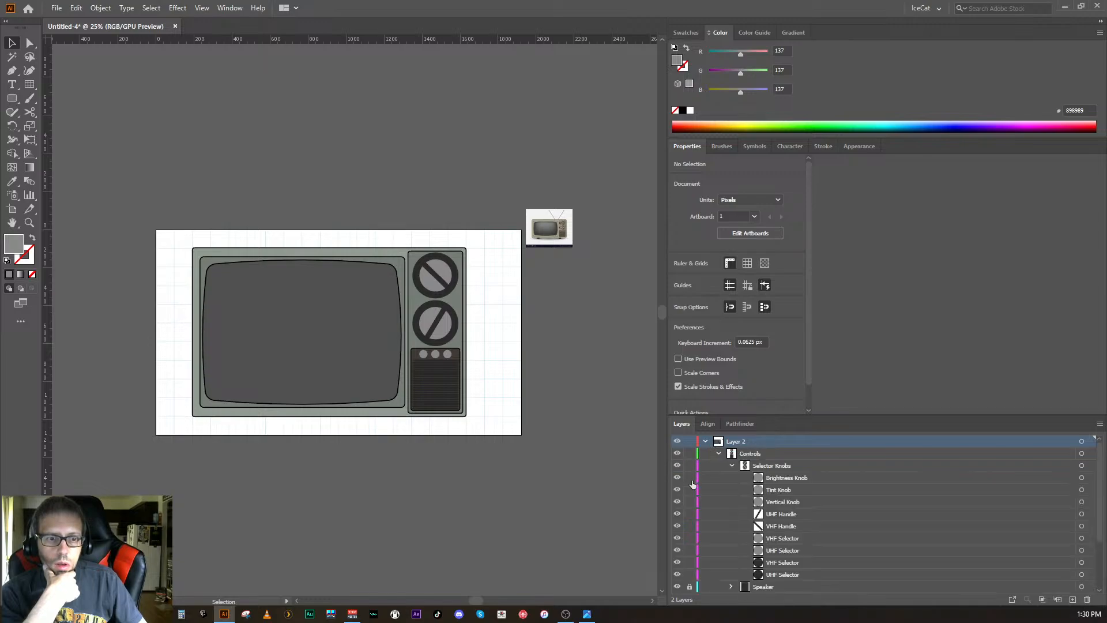
scroll(692, 485, "down", 3)
scroll(692, 502, "down", 3)
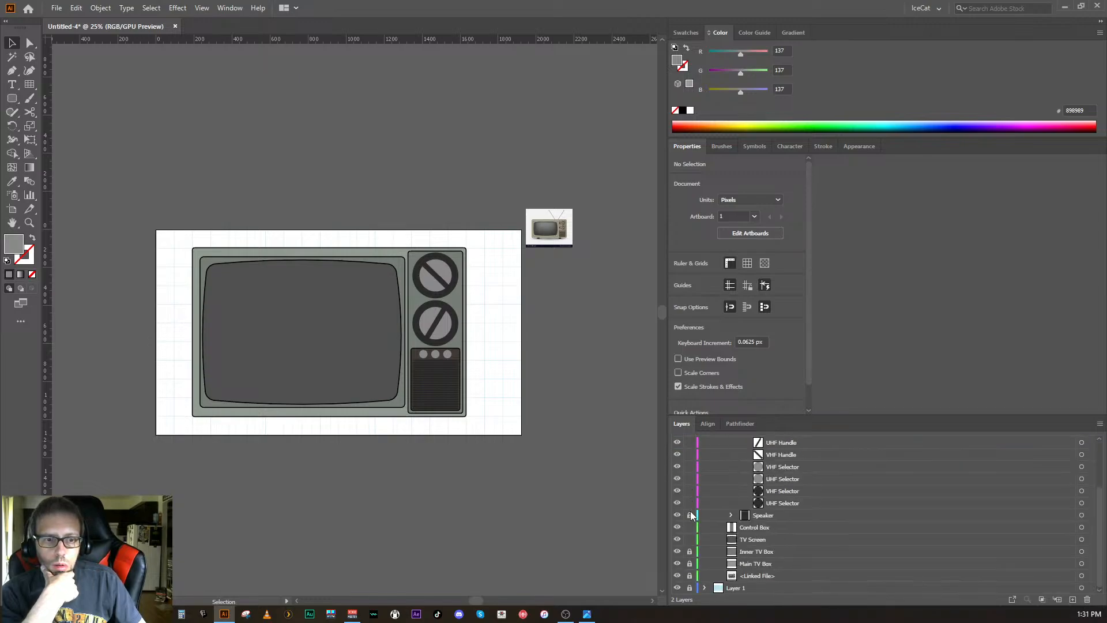
left_click(690, 551)
left_click(689, 563)
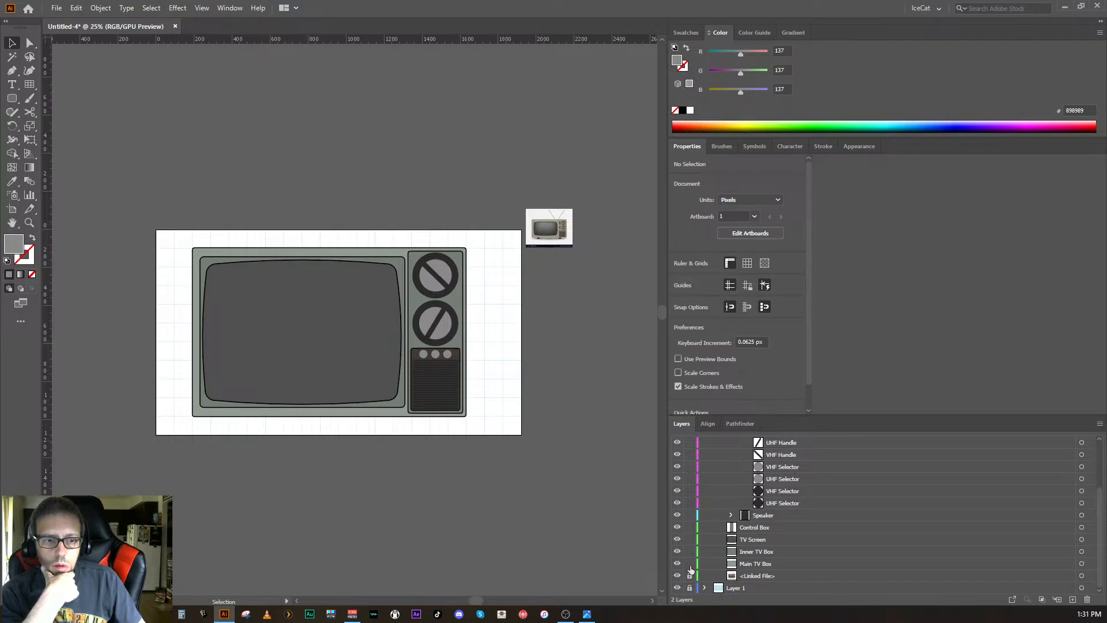
key("v")
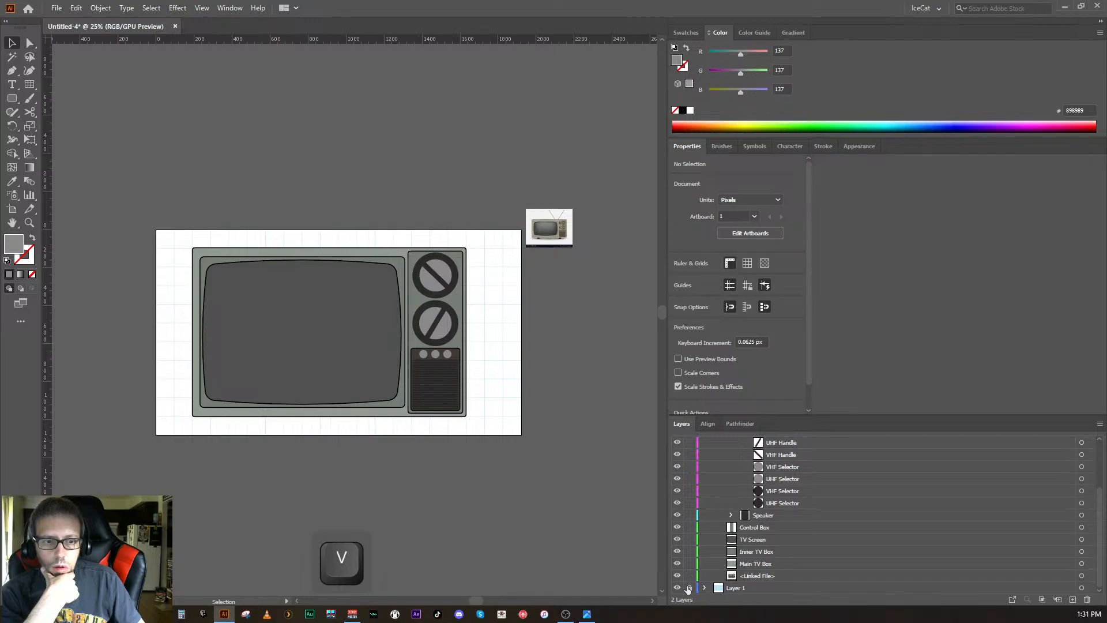
left_click(688, 588)
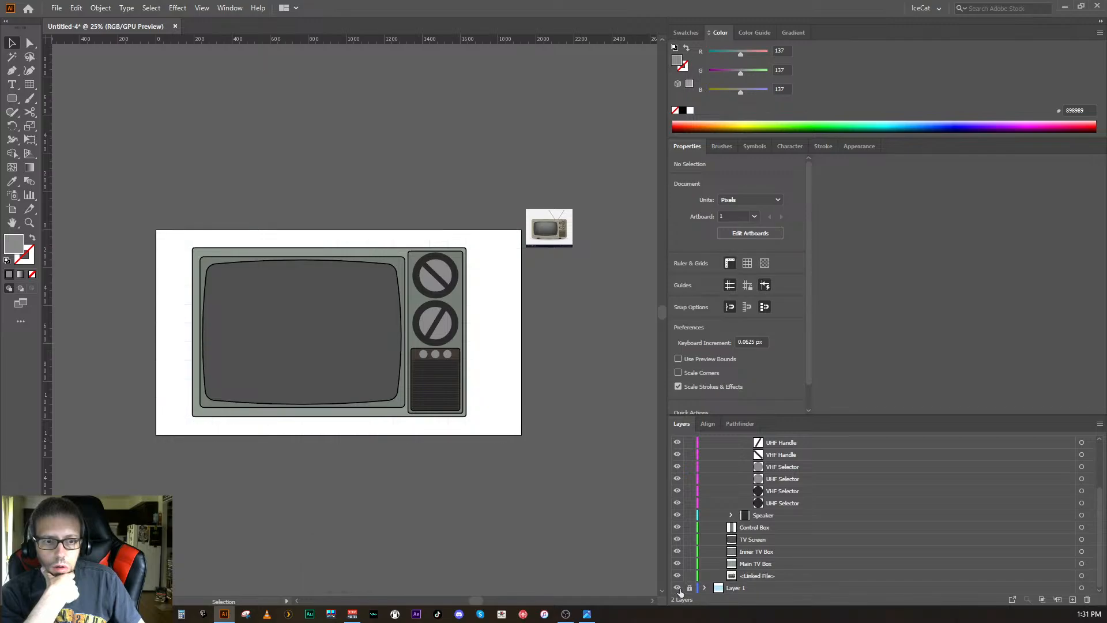
left_click(697, 587)
left_click(689, 588)
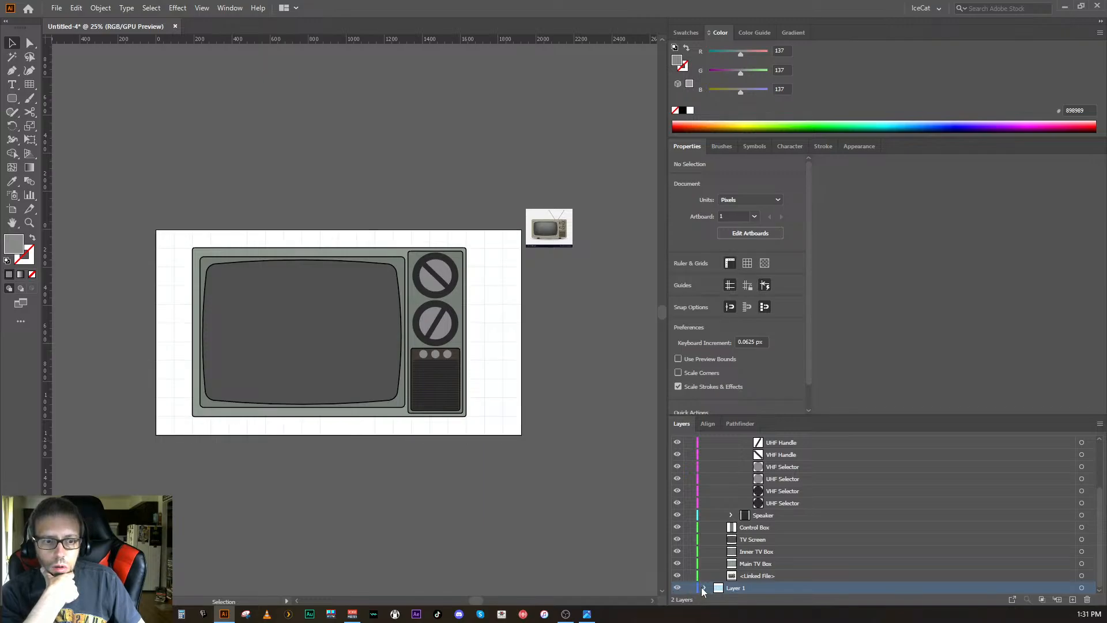
left_click(690, 587)
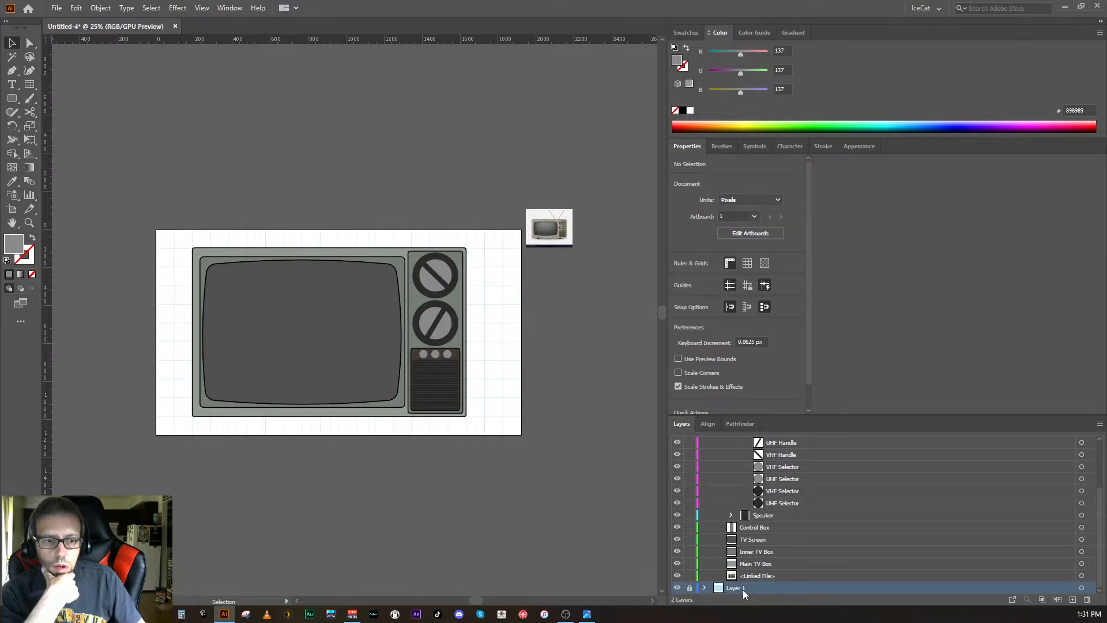
- Rename Layer 1 as Grid
double_click(739, 588)
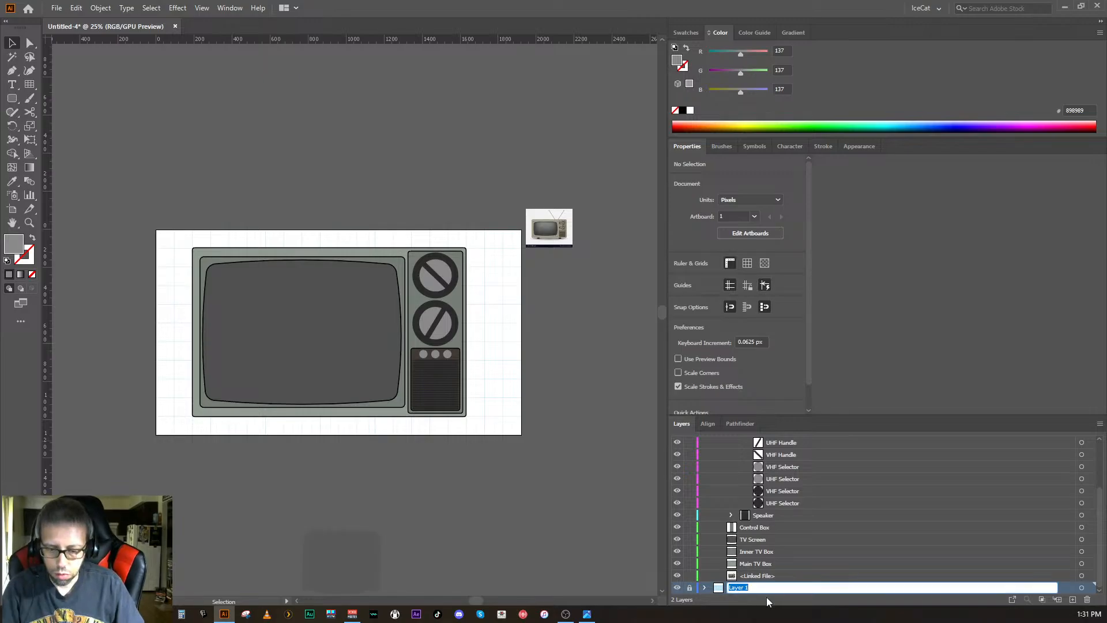
type("Grid")
key("Return")
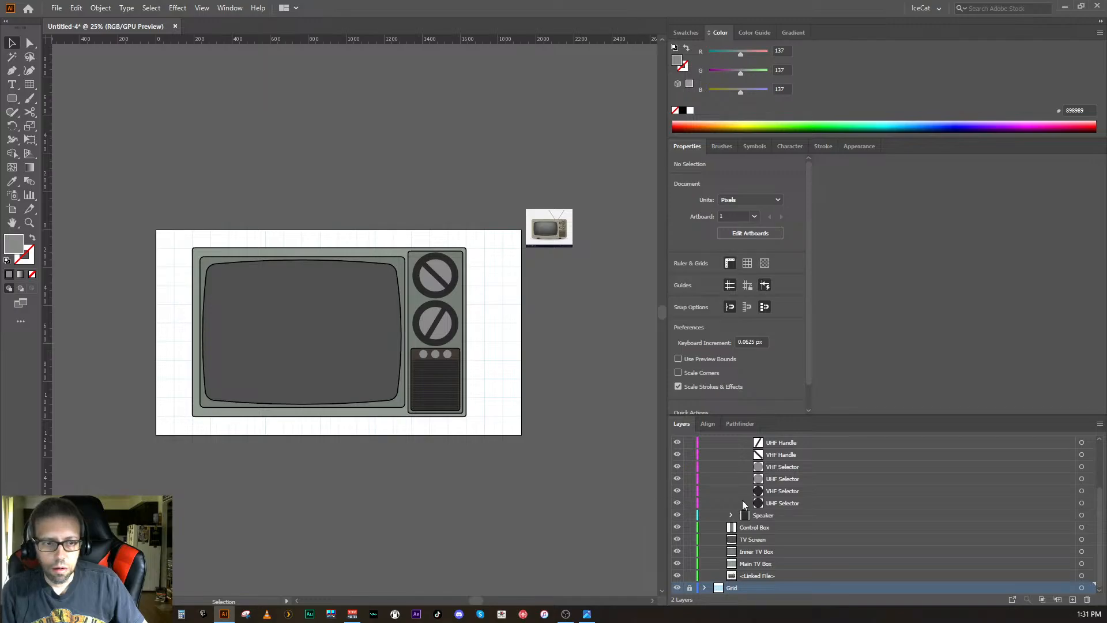
- Select all artwork on Layer 2 and scale it down proportionally about its centre, making the television about 1051 by 649 px
scroll(720, 520, "up", 3)
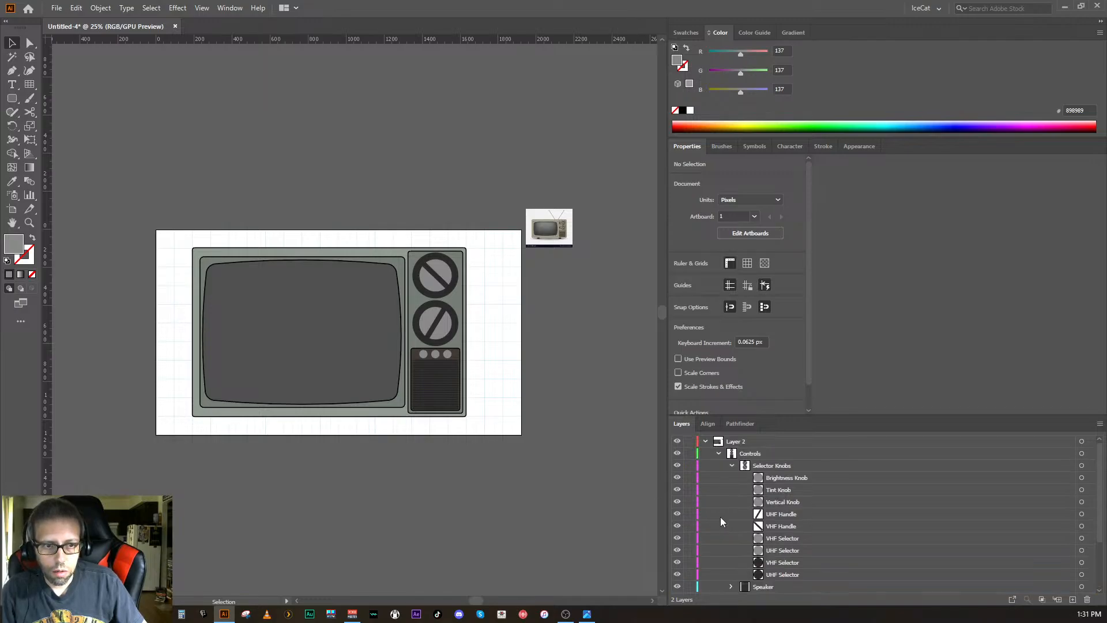
left_click(705, 442)
left_click(759, 443)
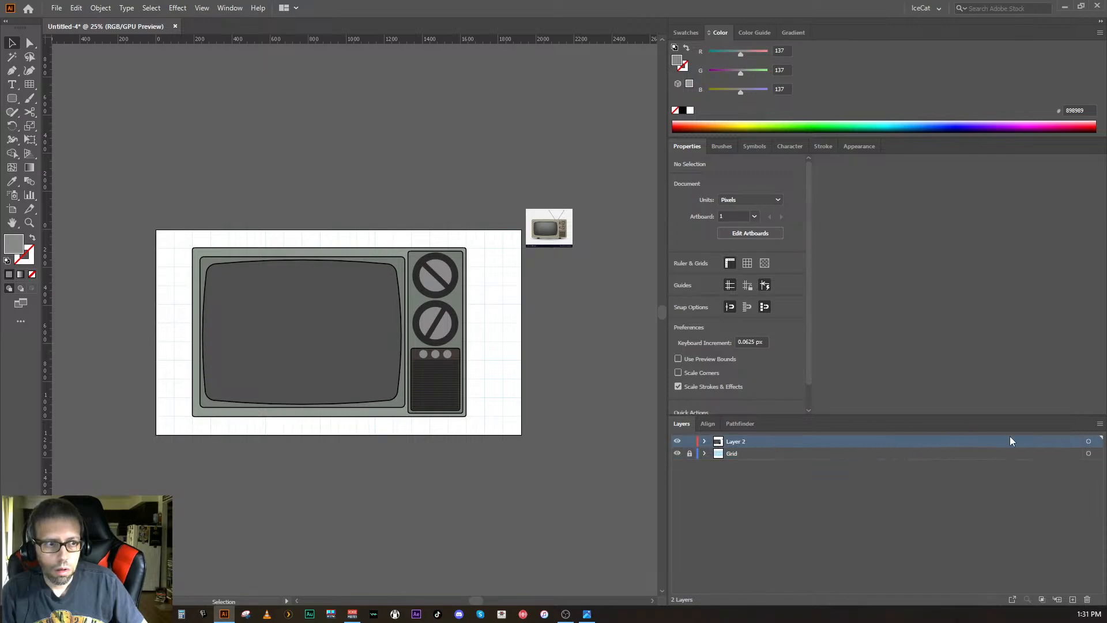
left_click(1087, 442)
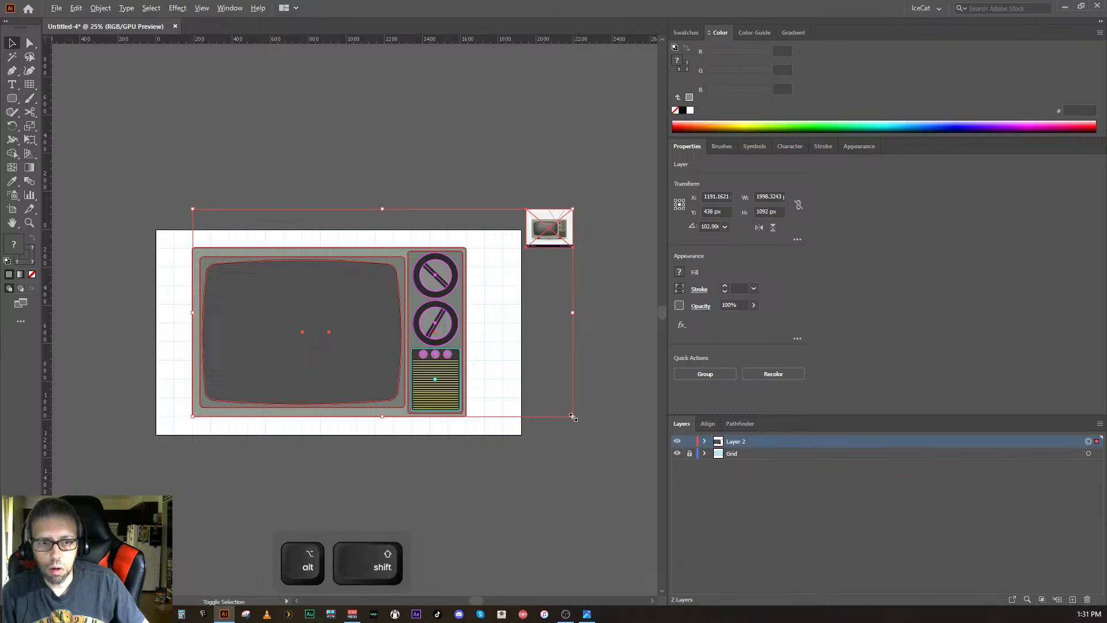
left_click_drag(572, 416, 523, 409)
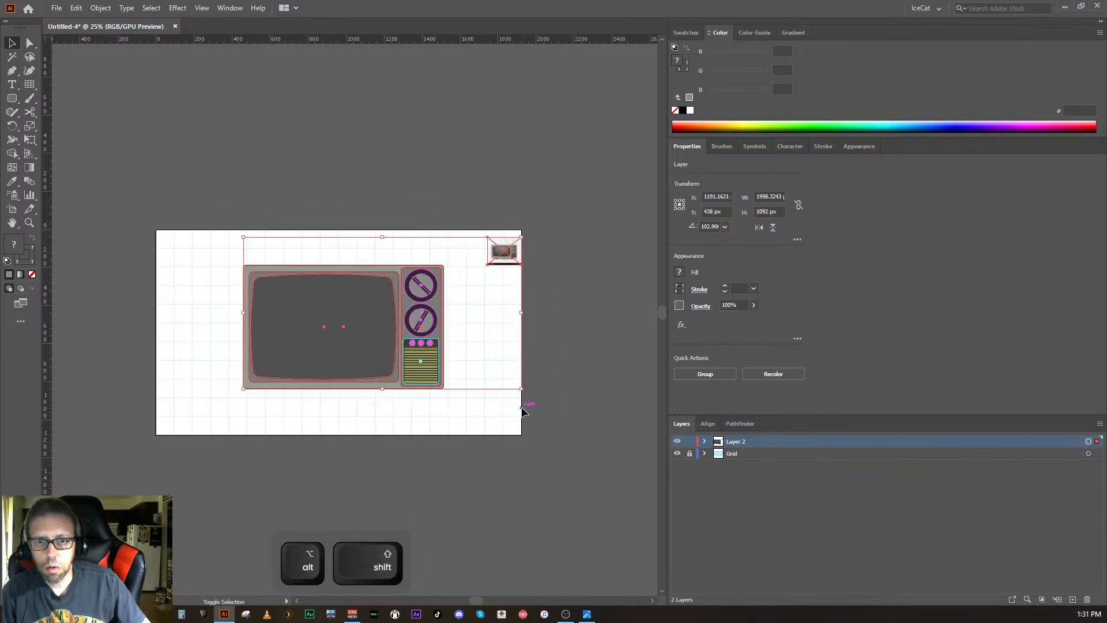
- Move only the linked reference image off the artboard, beyond its upper-right corner, and enlarge it to about 309 by 250 px
left_click(563, 328)
left_click(503, 259)
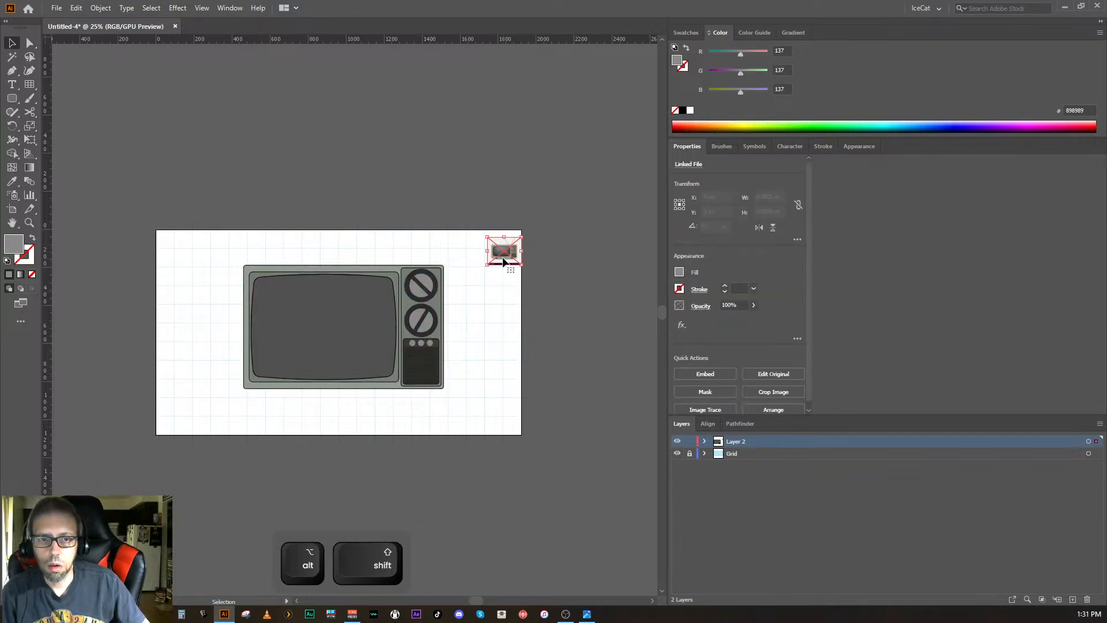
left_click_drag(504, 260, 540, 211)
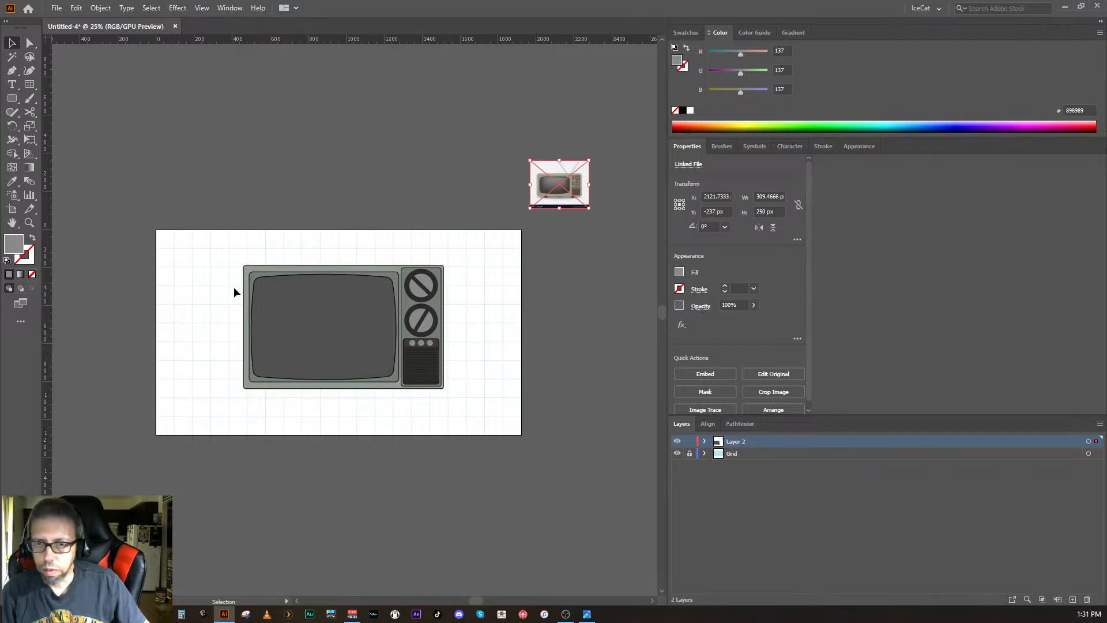
- Select the whole television, move it straight down 161 px on the artboard, and deselect it
left_click_drag(230, 258, 472, 406)
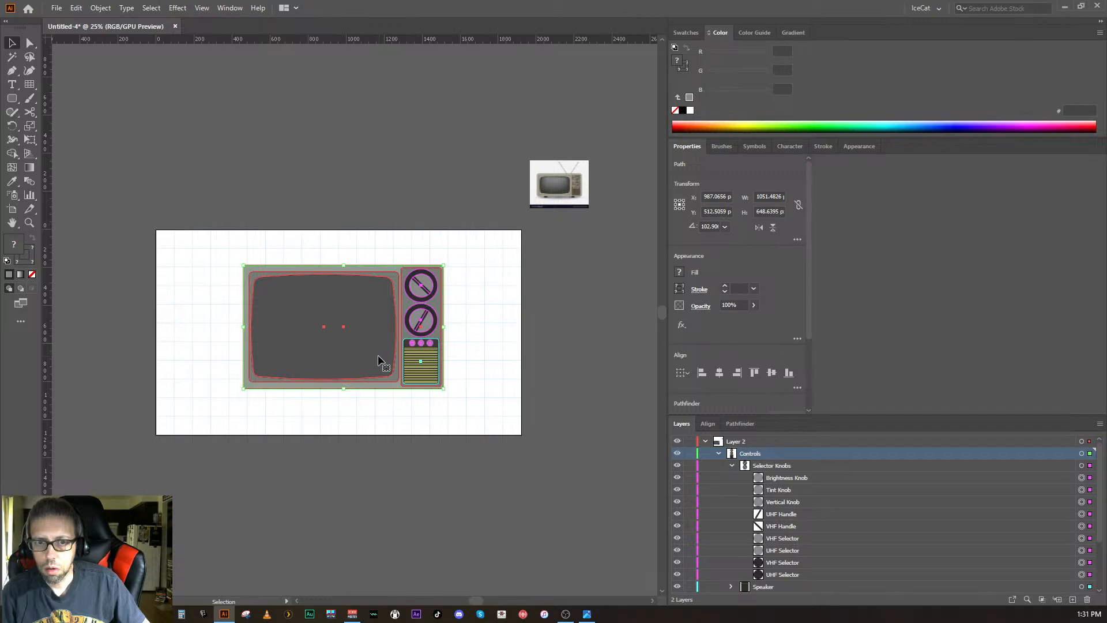
left_click_drag(377, 356, 377, 390)
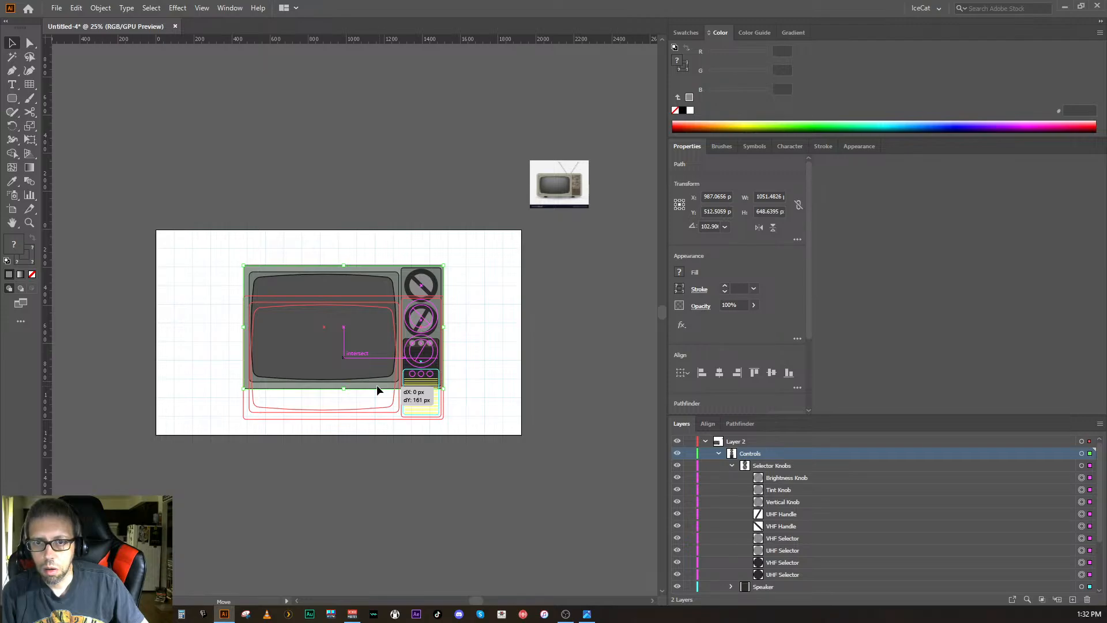
left_click_drag(378, 387, 378, 387)
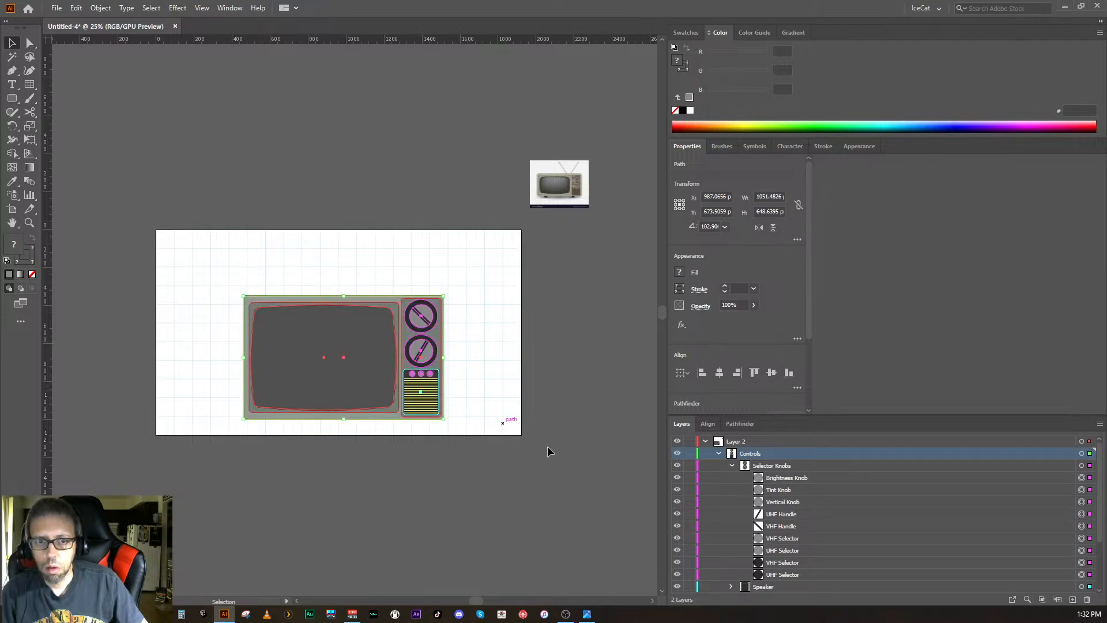
left_click(569, 457)
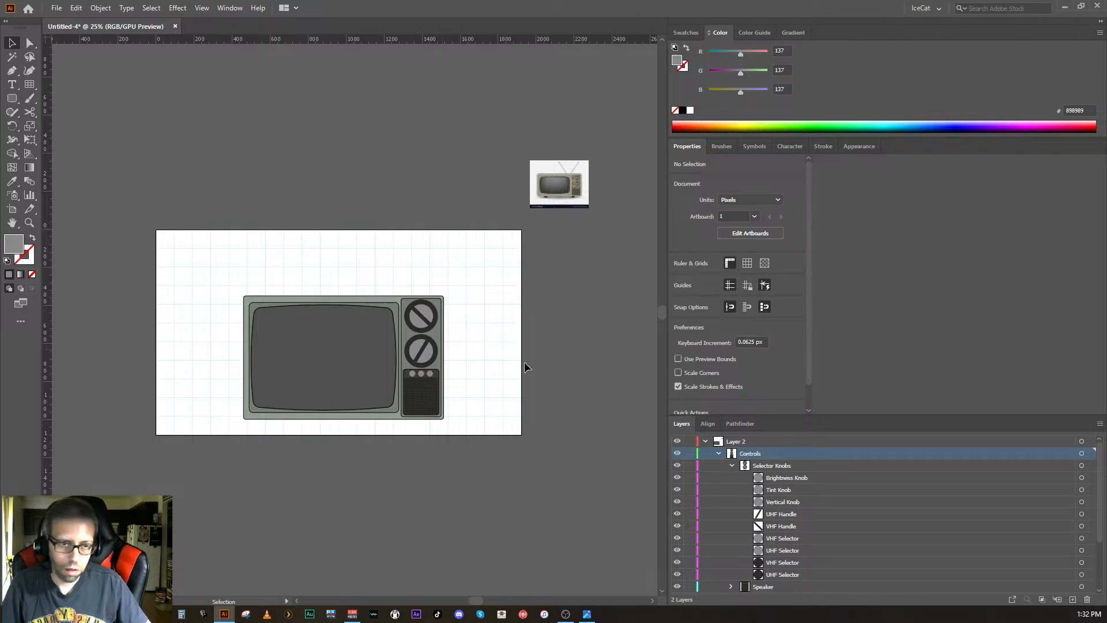
- Rename Layer 2 as TV and collapse it
left_click(769, 439)
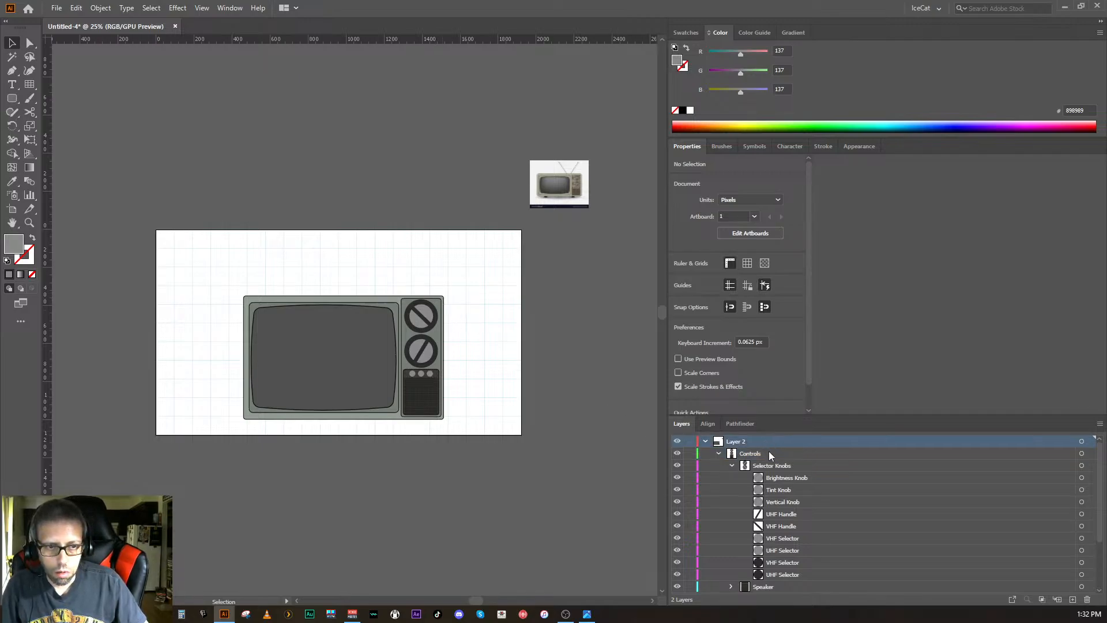
double_click(745, 441)
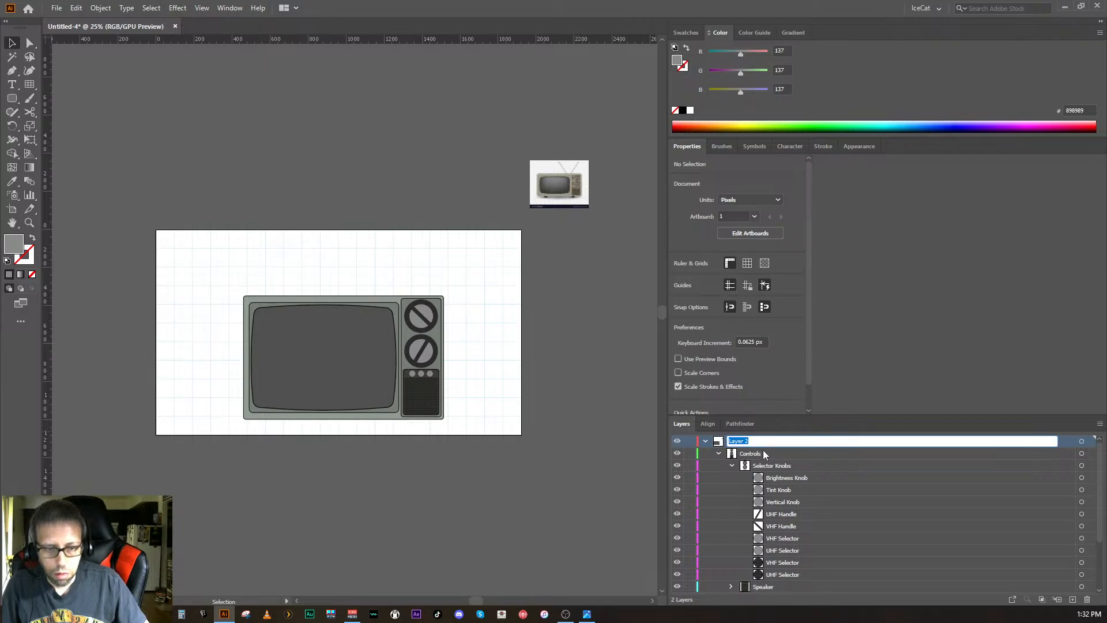
type("TV")
key("Return")
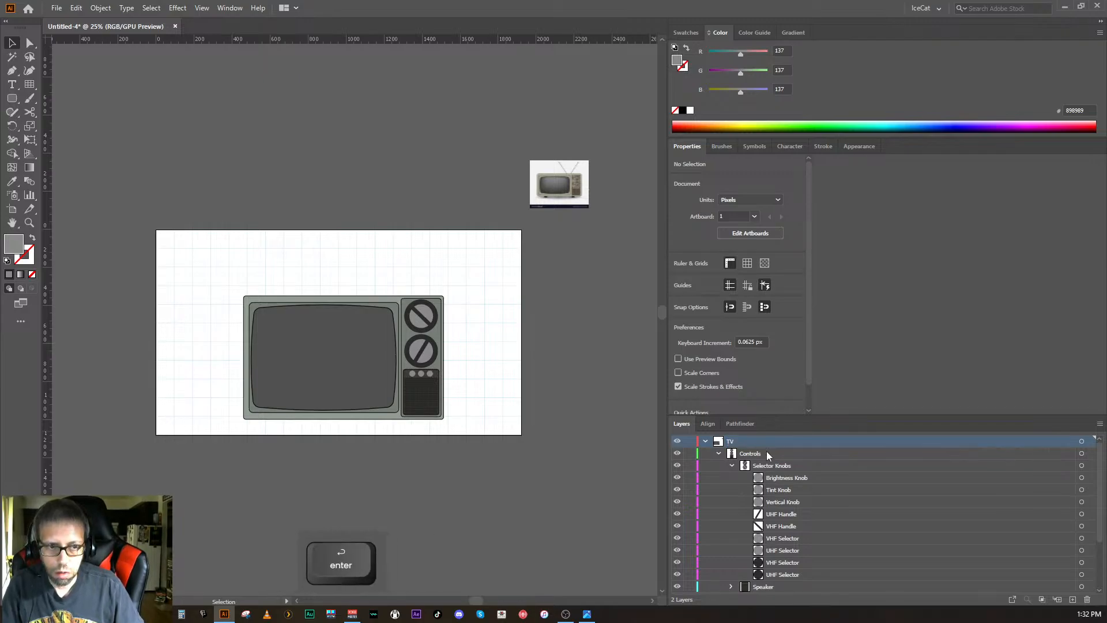
left_click(704, 441)
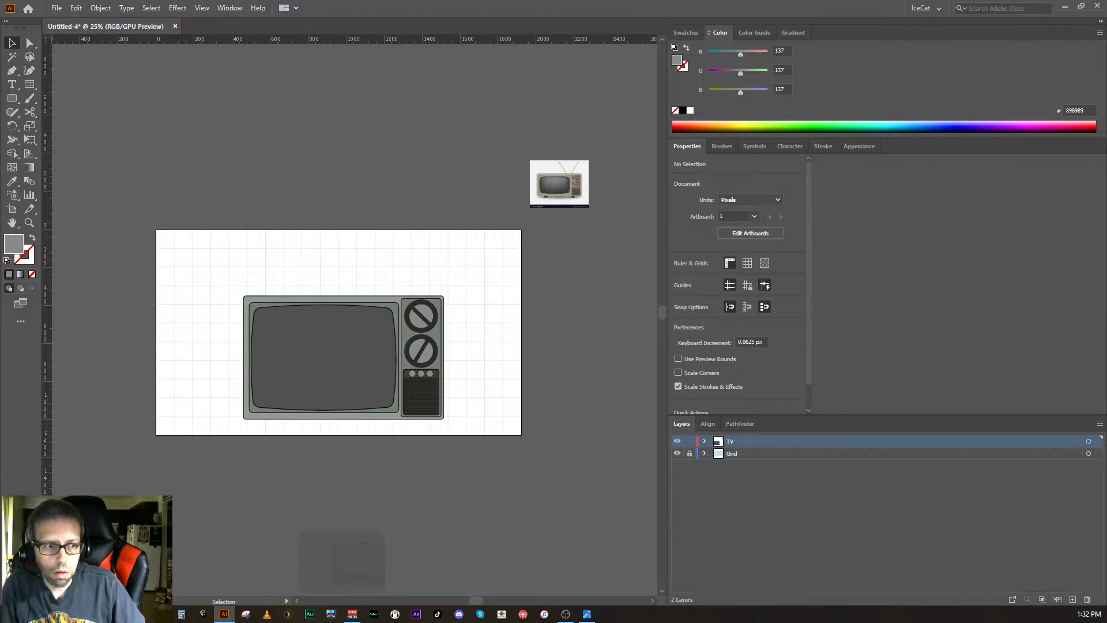
- Create a new layer above TV and name it Antenna
left_click(1073, 600)
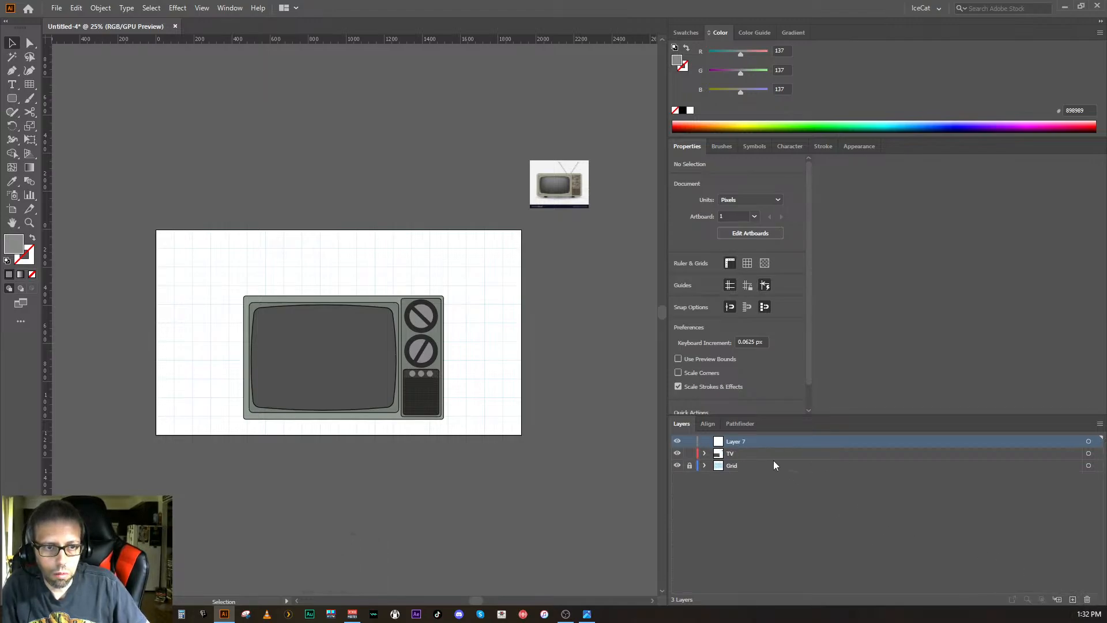
double_click(731, 442)
type("Antenna")
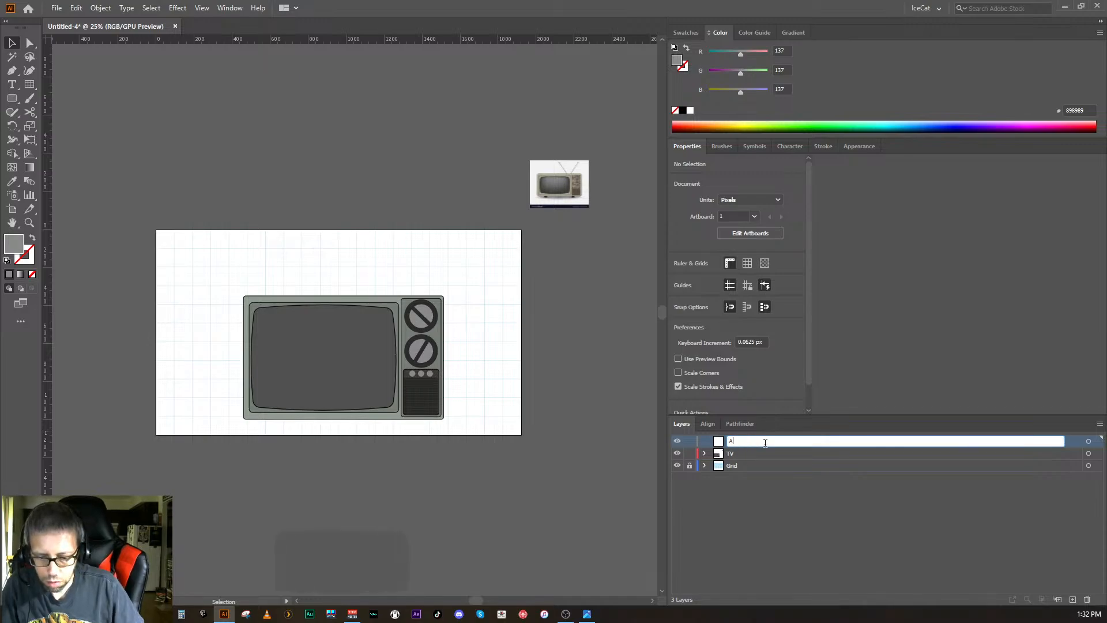
key("Return")
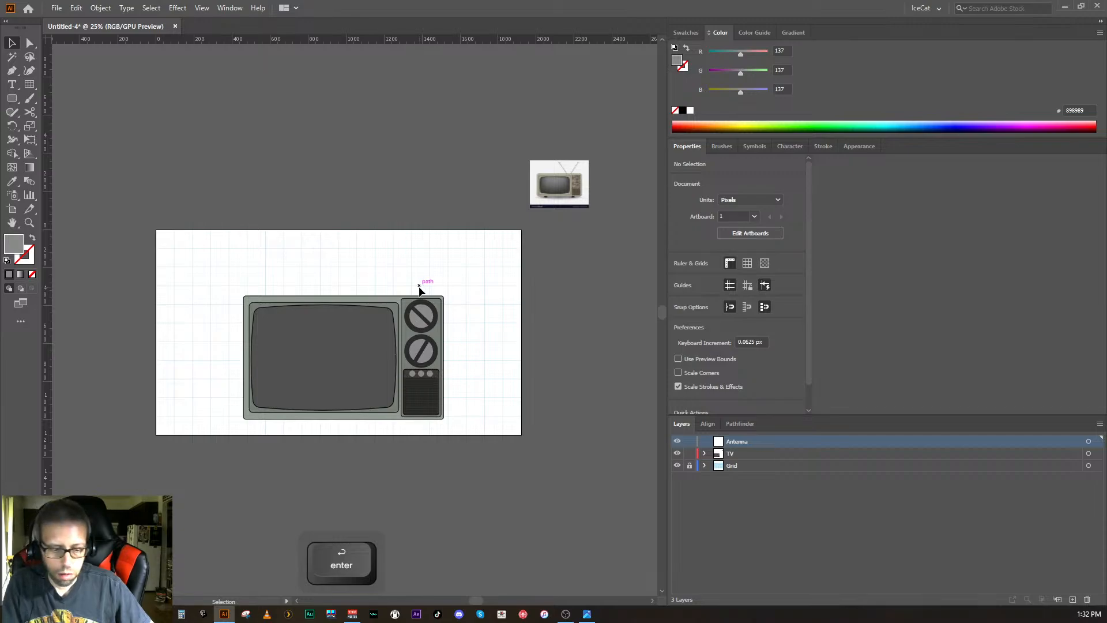
- Lock the TV layer and target the empty Antenna layer, keeping the Grid layer locked
key("equal")
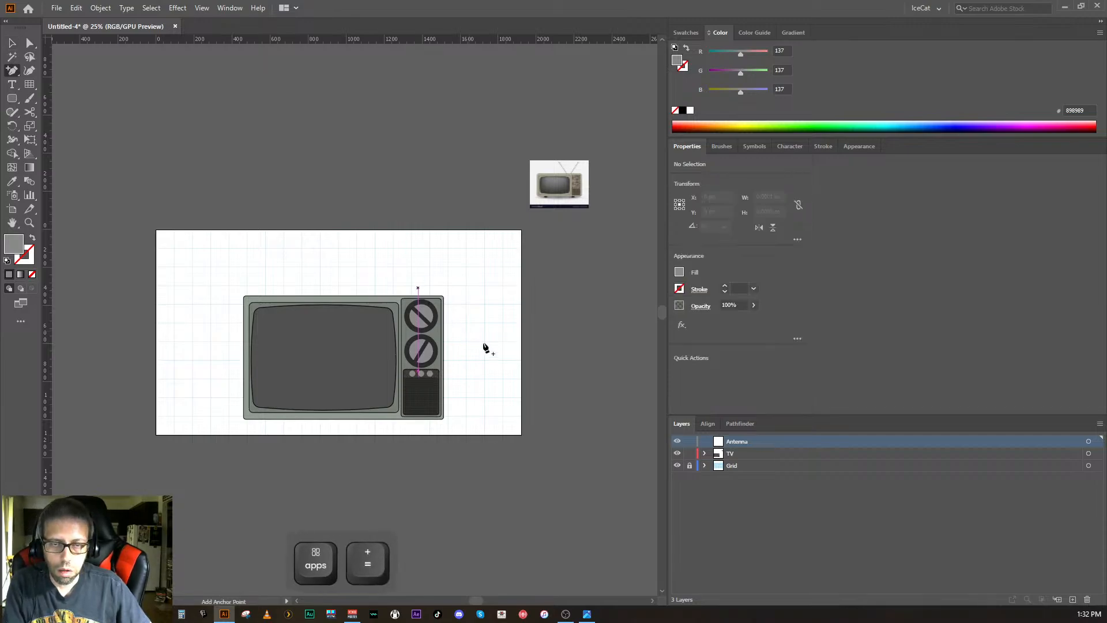
key("space")
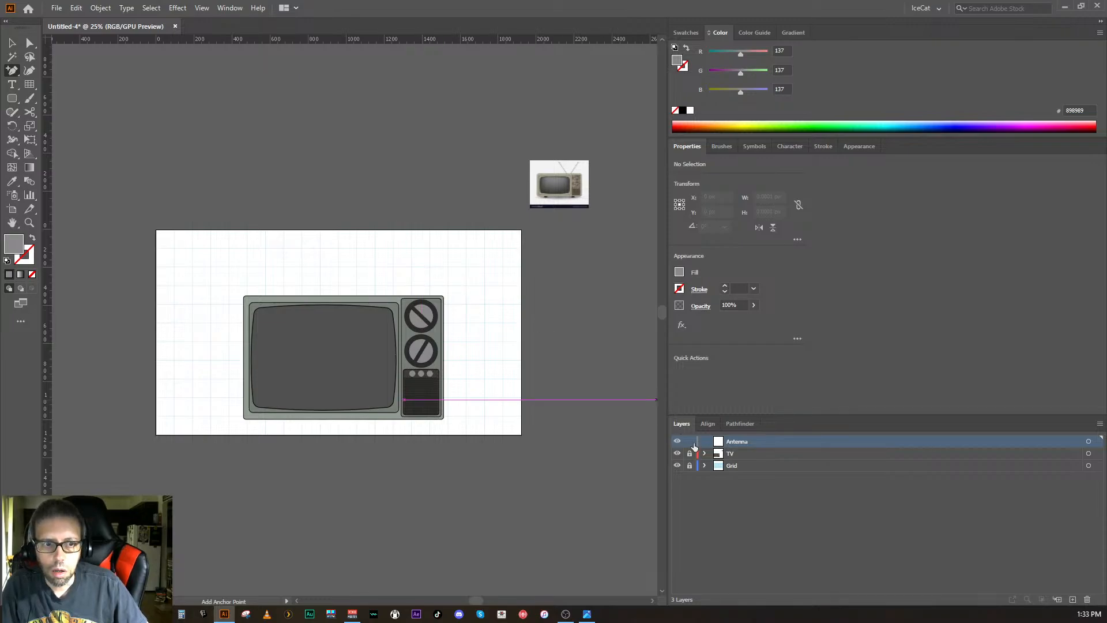
left_click(1088, 442)
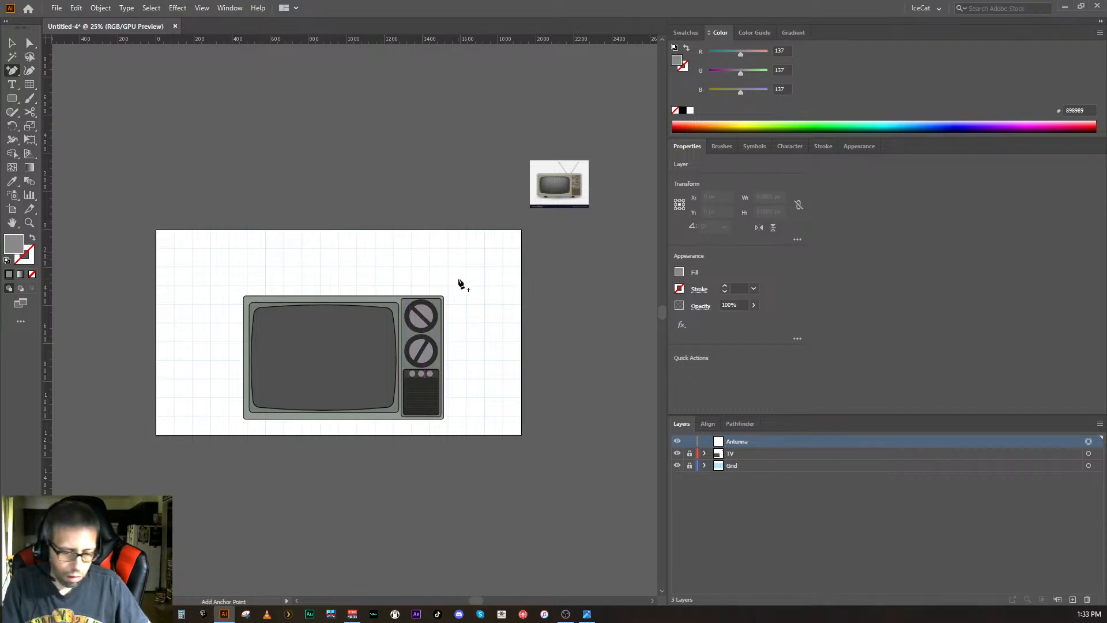
key("ctrl+equal")
key("ctrl+equal")
key("ctrl+equal")
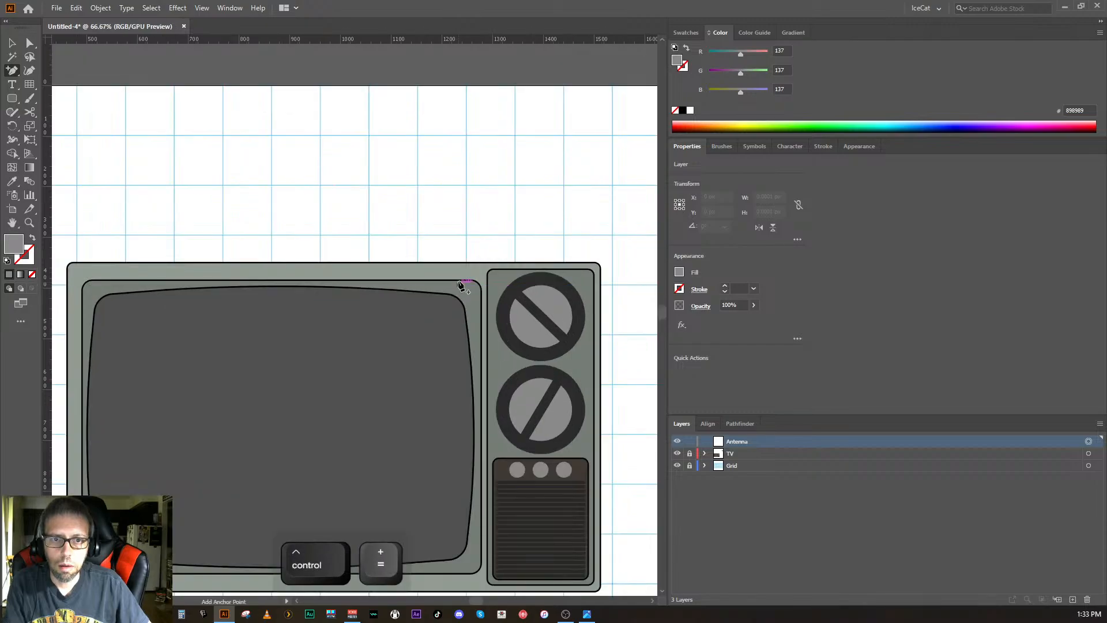
key("space")
left_click_drag(417, 283, 401, 358)
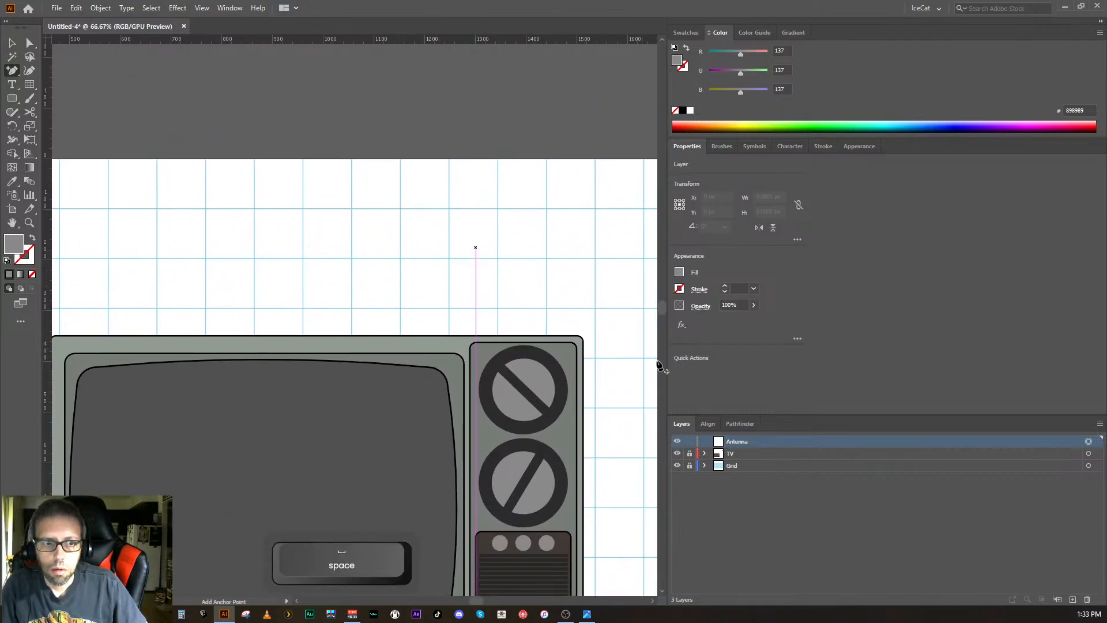
left_click(690, 465)
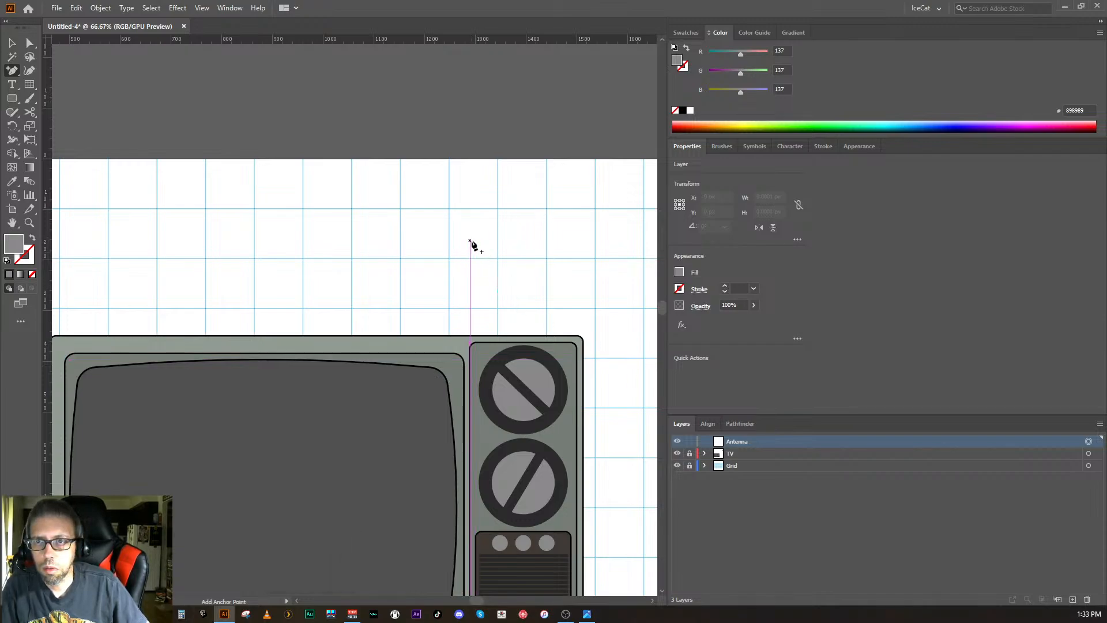
left_click(16, 75)
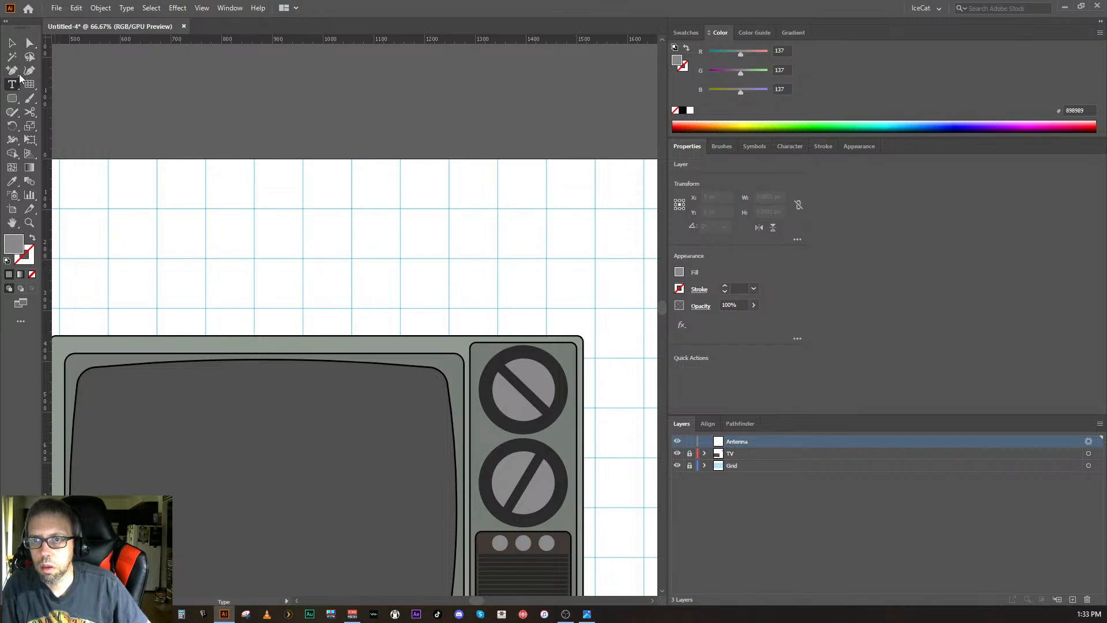
left_click(30, 70)
left_click(181, 227)
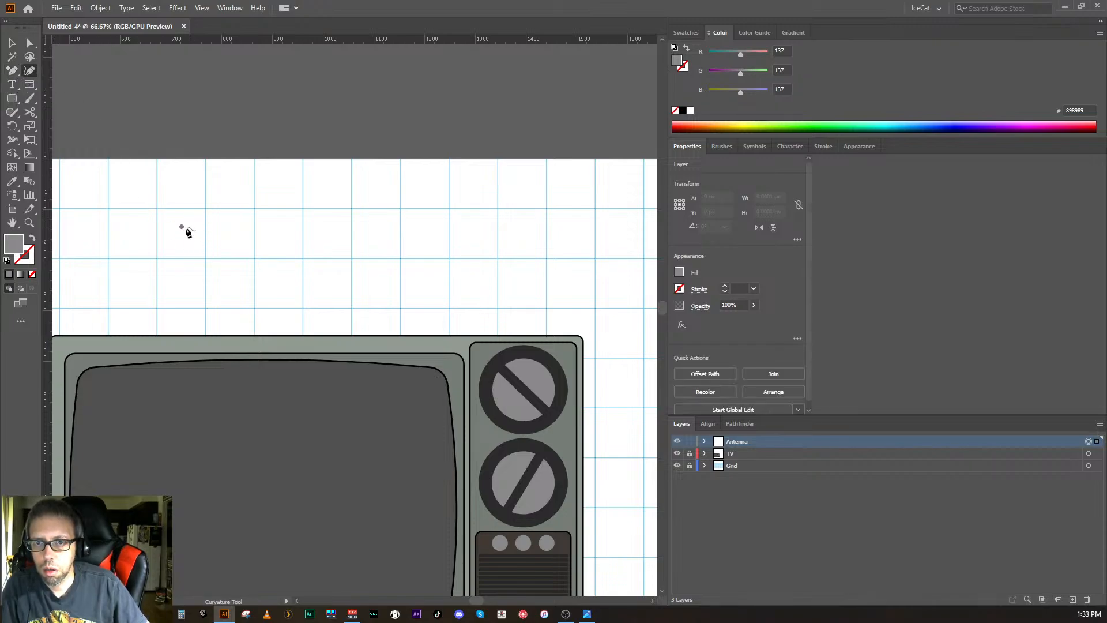
left_click(300, 245)
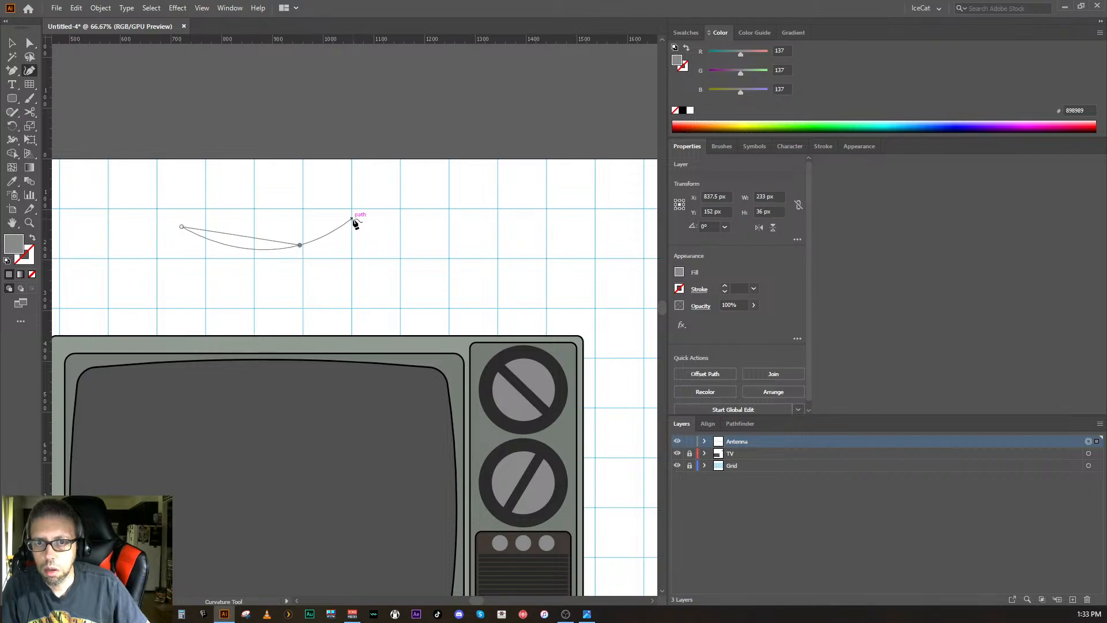
key("Escape")
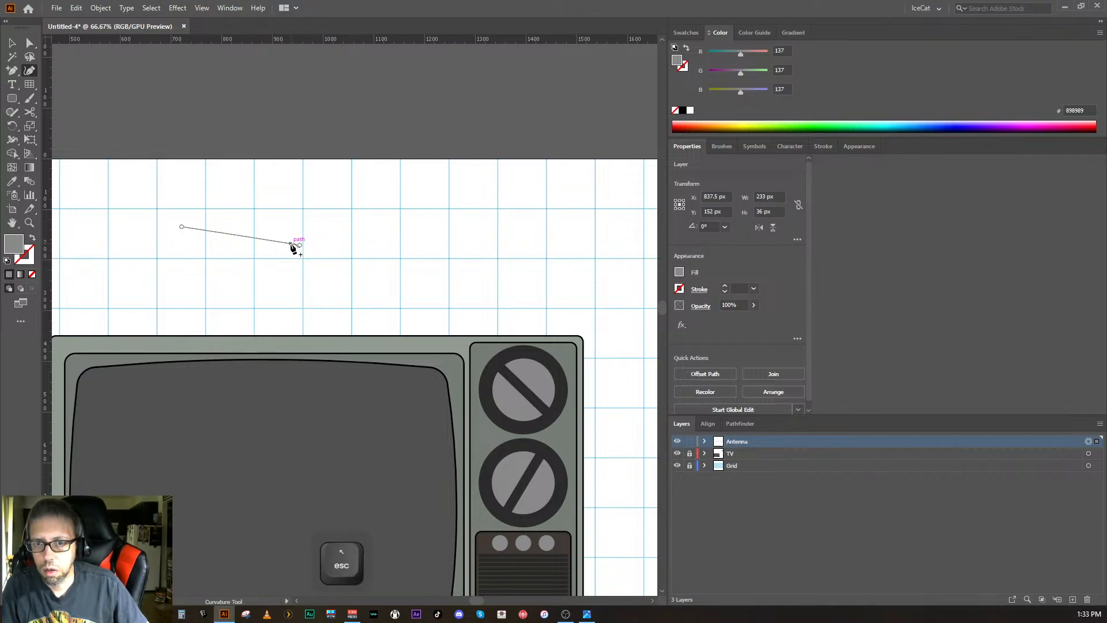
key("ctrl+z")
key("ctrl+z")
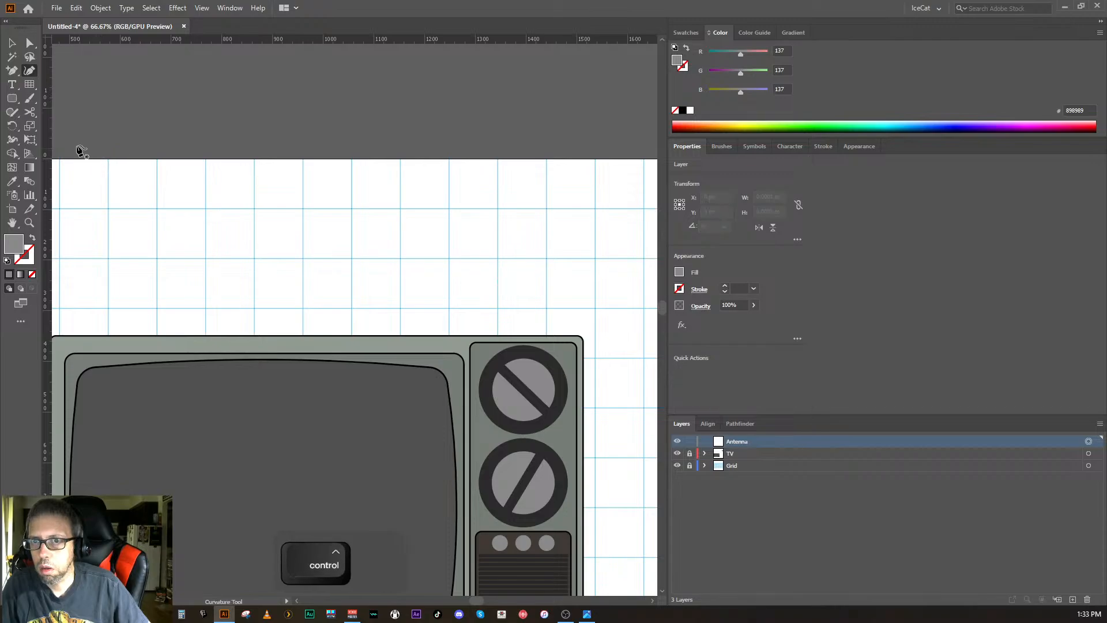
- Draw an open V-shaped path with straight arms above the television using the Curvature tool, about 659 px wide and 227 px high
left_click(11, 73)
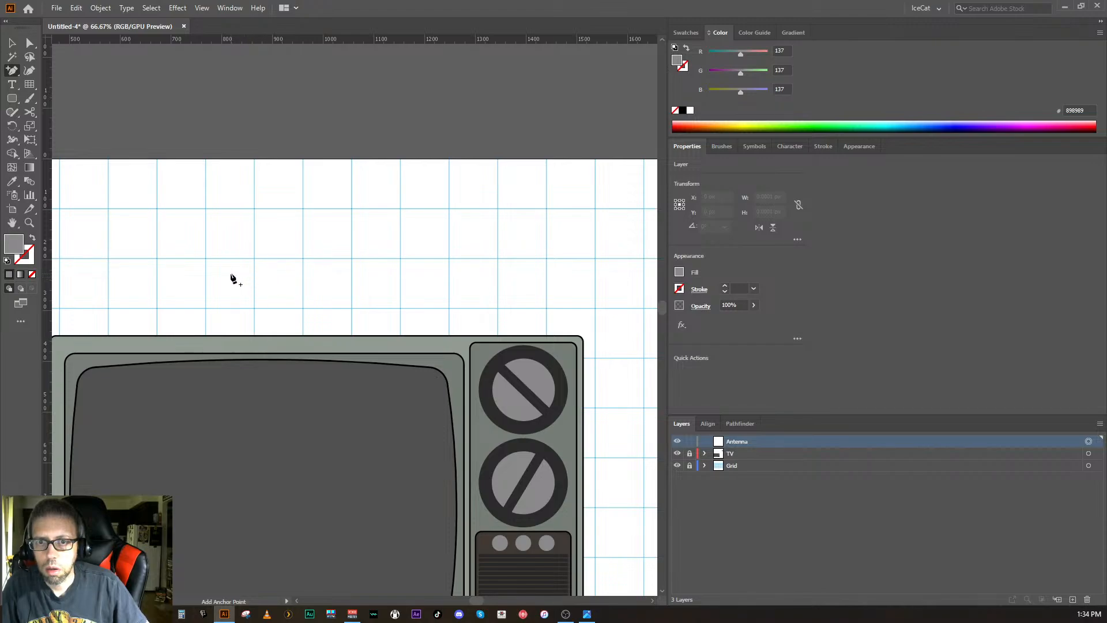
left_click(27, 72)
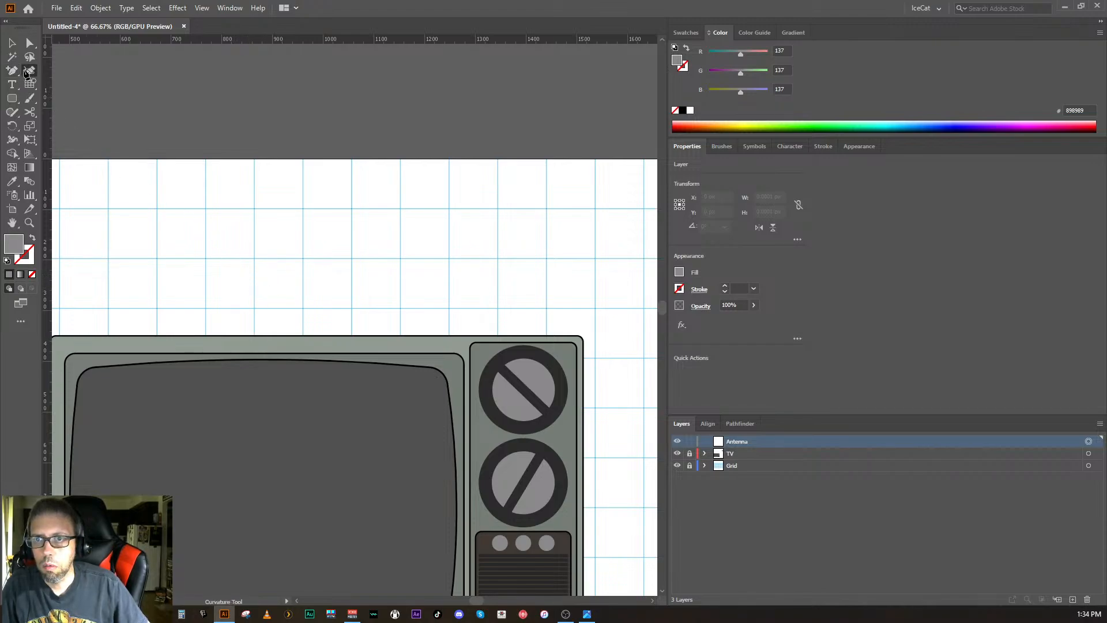
left_click(442, 215)
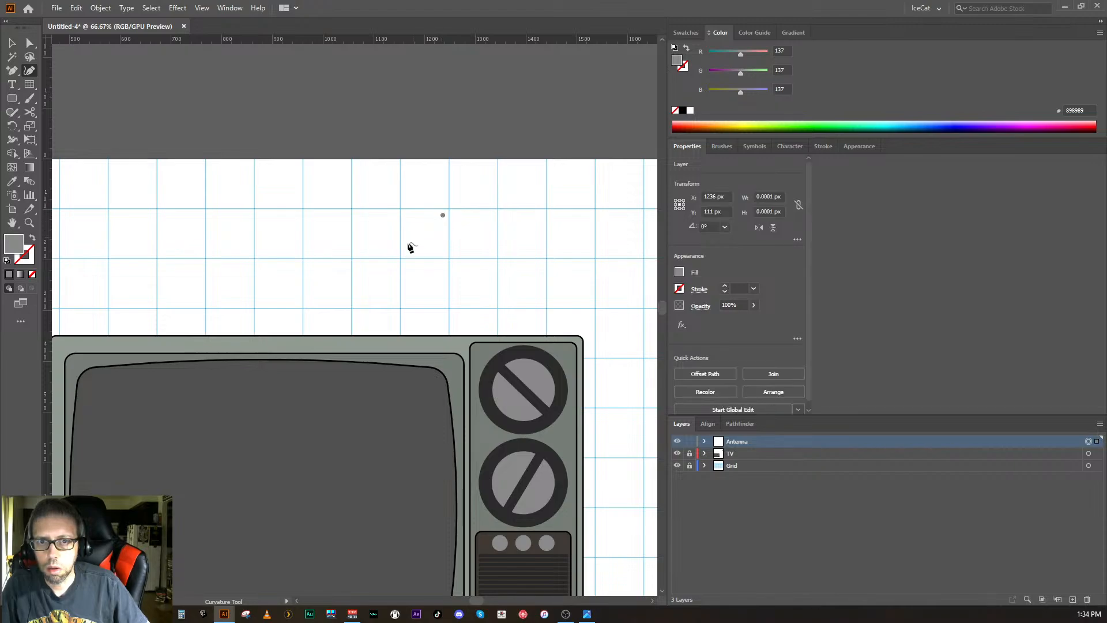
left_click(307, 325)
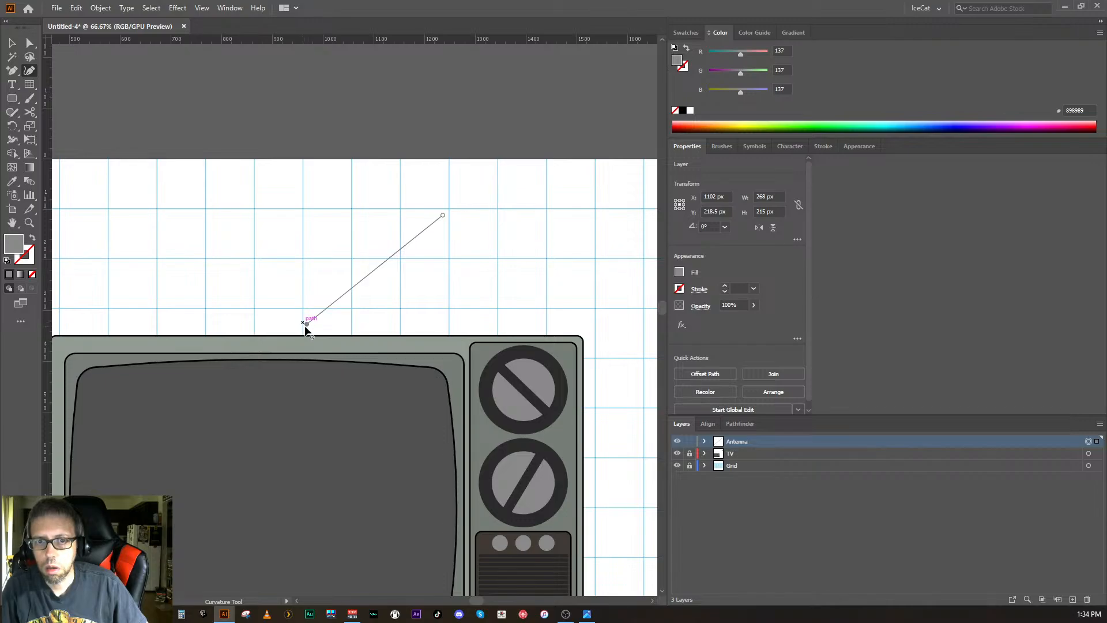
key("space")
left_click_drag(304, 321, 265, 310)
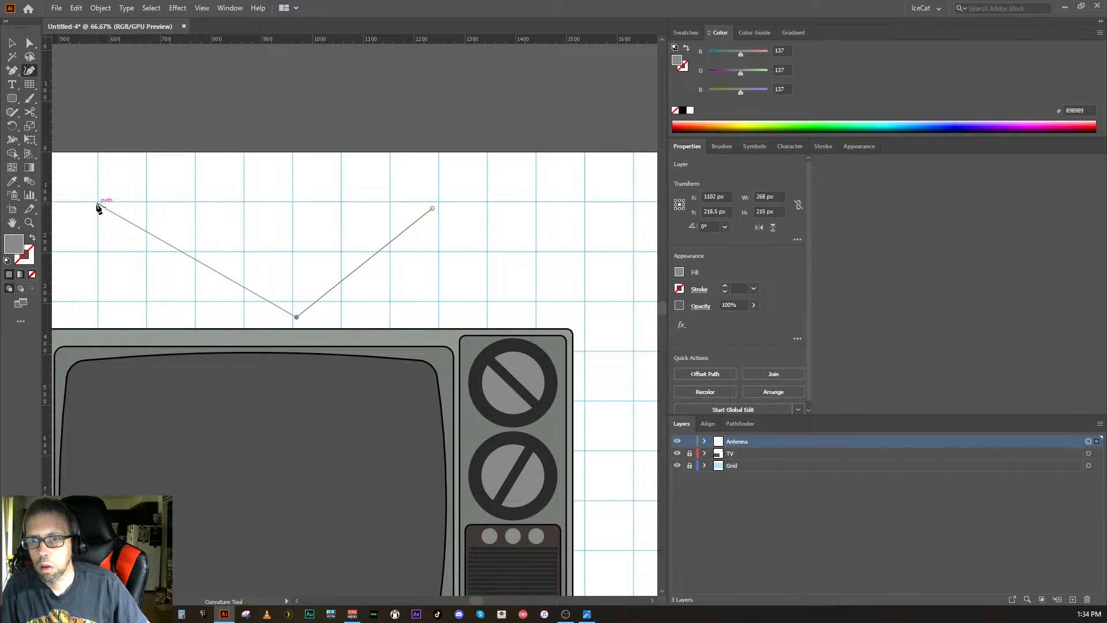
left_click(97, 202)
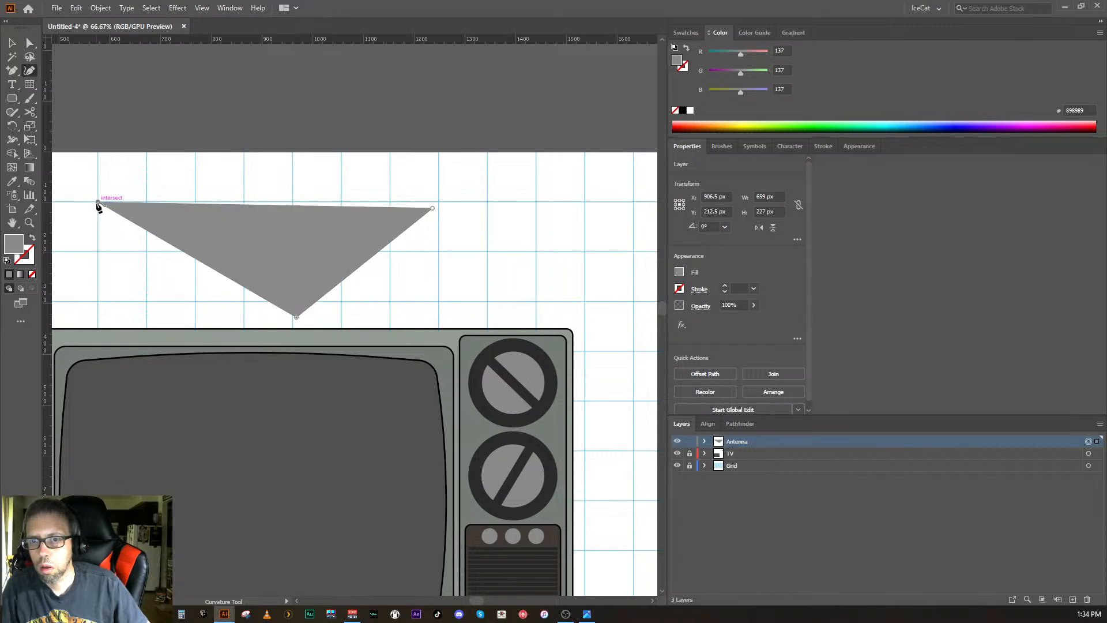
- Swap the V path's fill and stroke, leaving no fill and a gray outline, and finish drawing the path
left_click(33, 237)
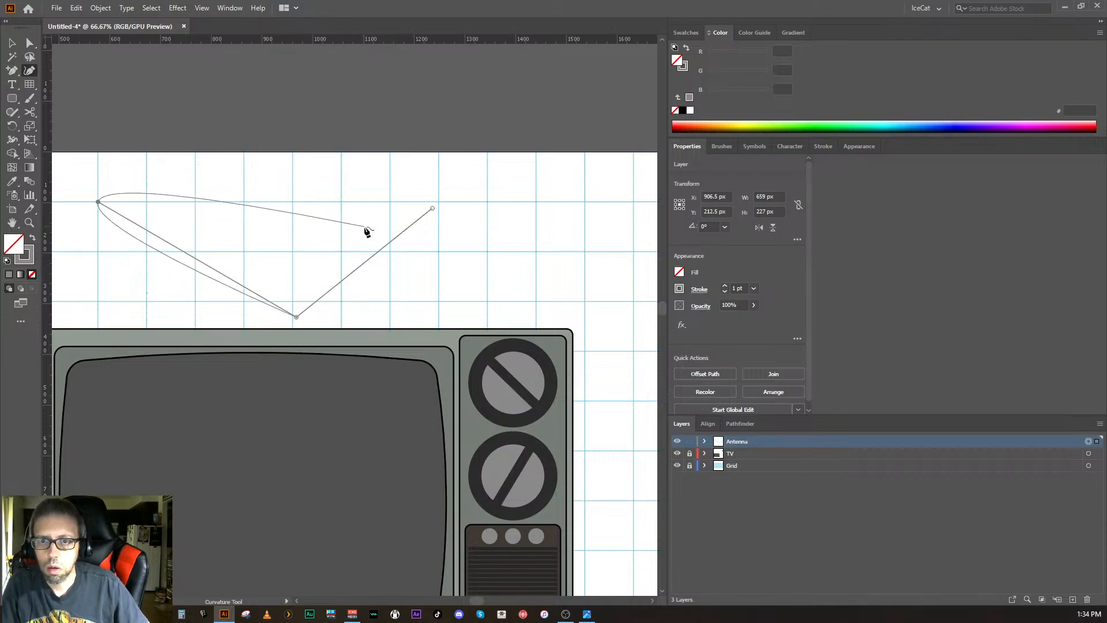
key("ctrl")
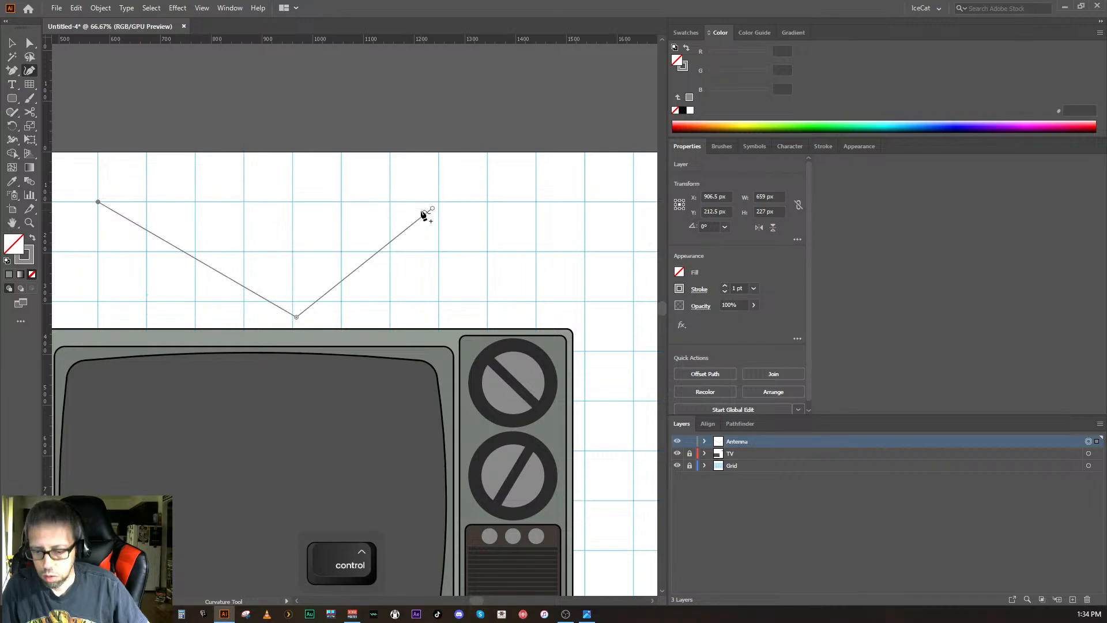
key("ctrl")
left_click(11, 70)
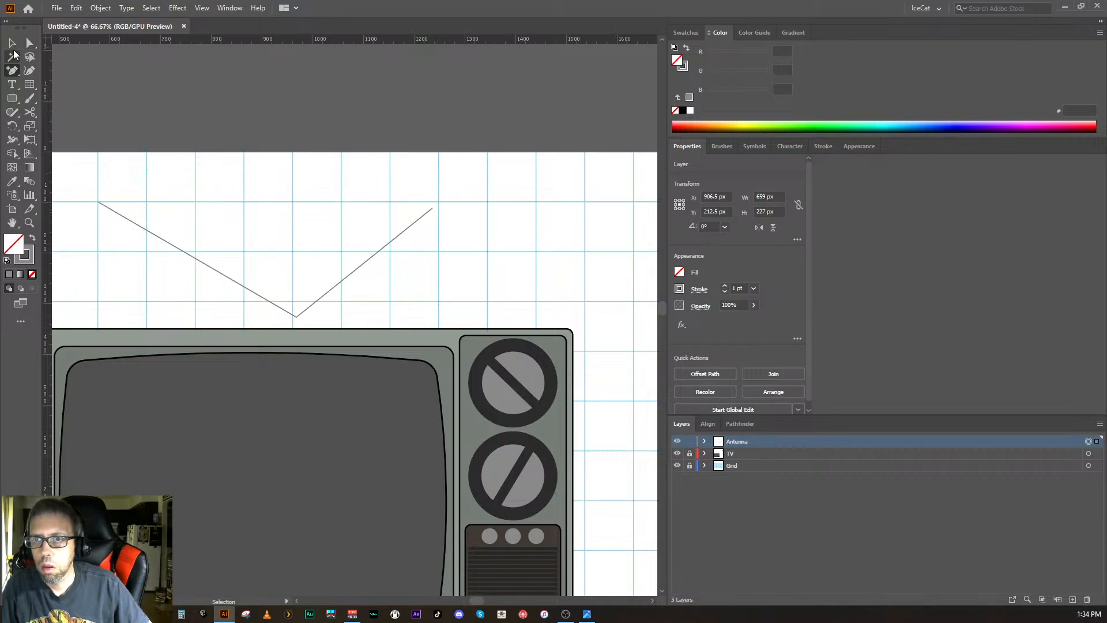
- Move the end anchor of the V's right arm outward to about X 1344.5 px, Y 99.5 px with Direct Selection
left_click(14, 44)
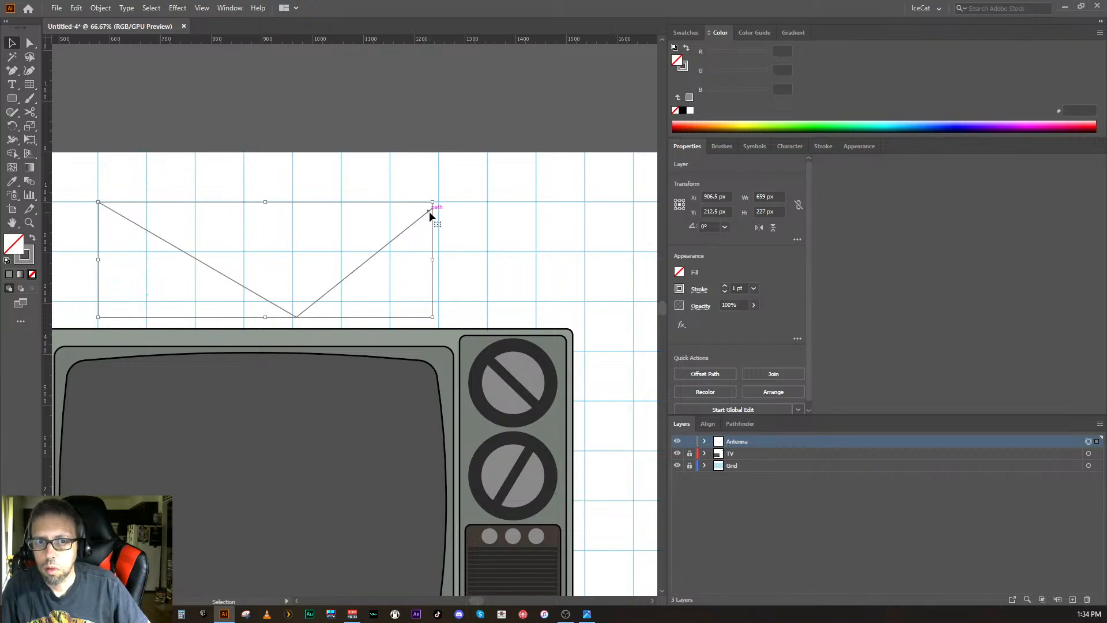
left_click(30, 42)
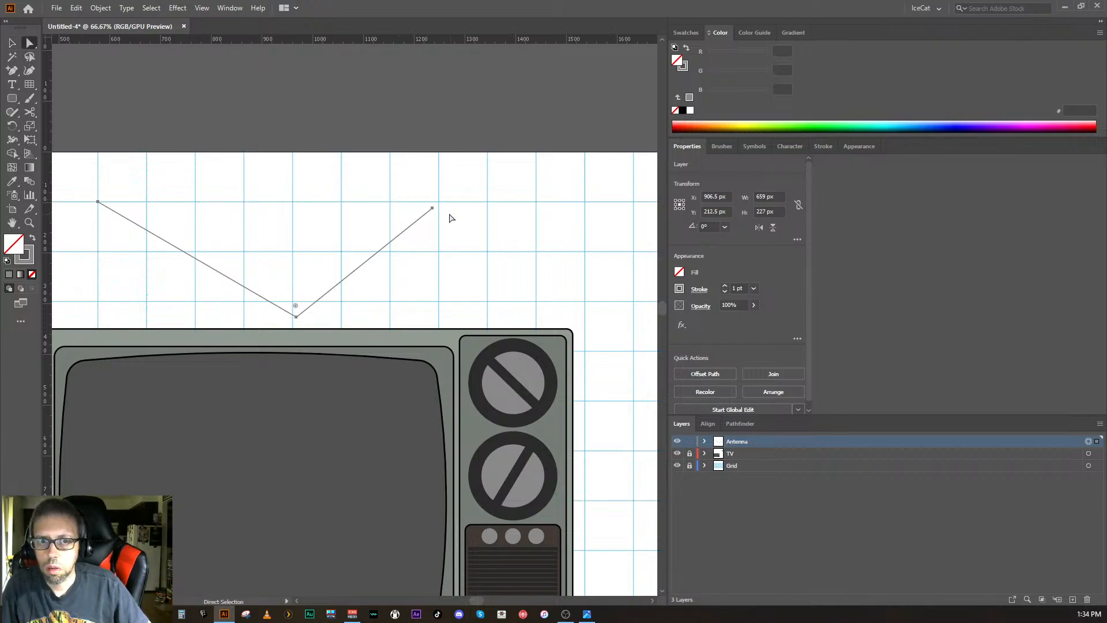
left_click_drag(433, 208, 487, 202)
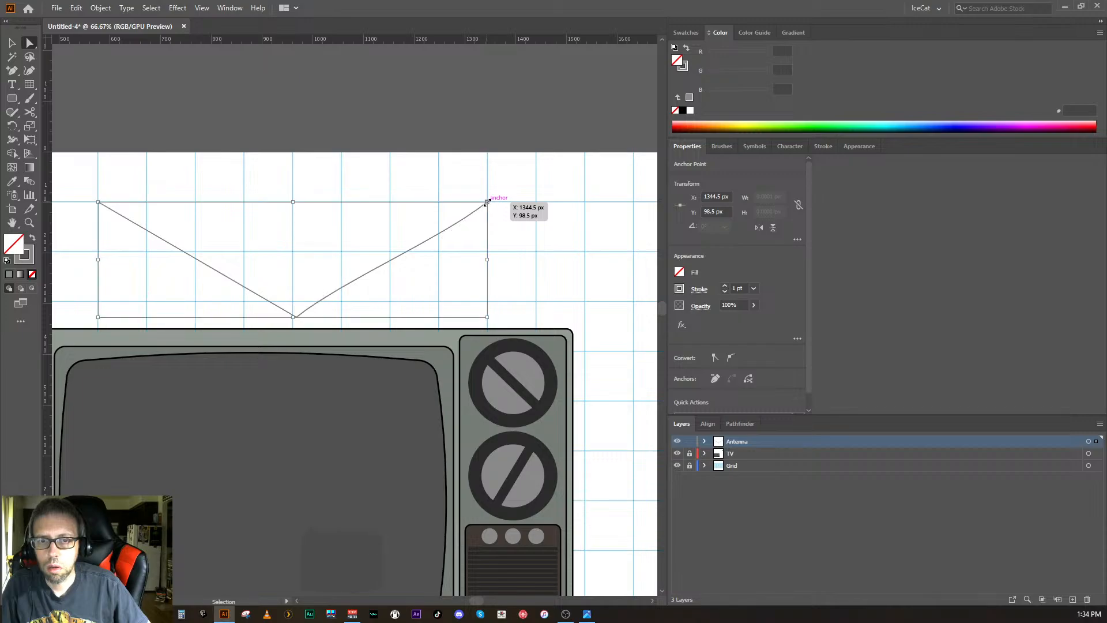
key("ctrl+z")
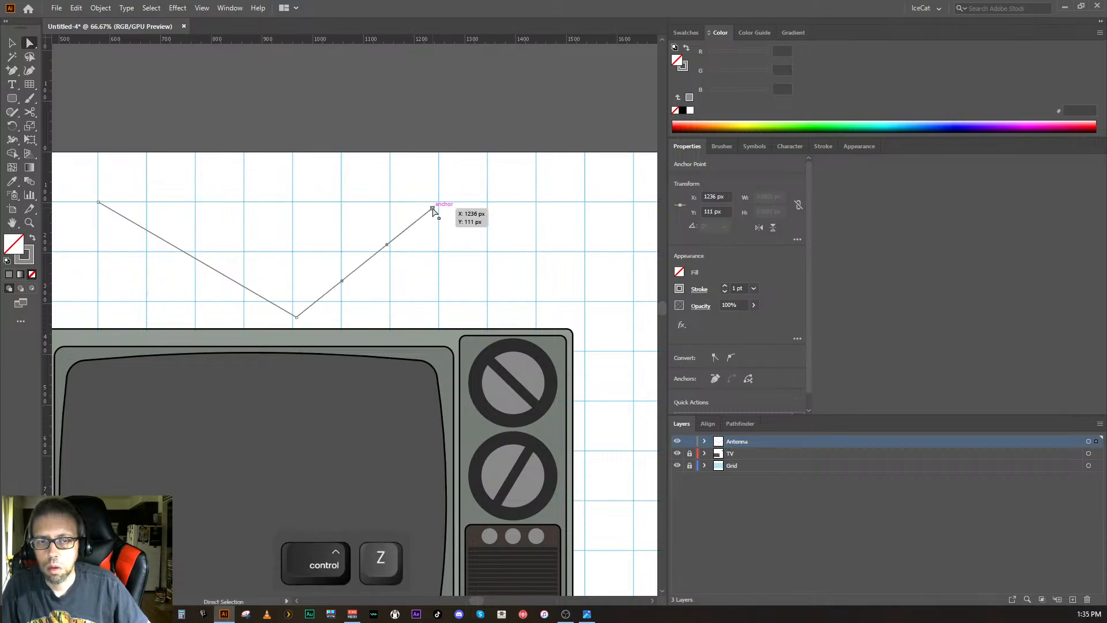
left_click_drag(433, 209, 488, 205)
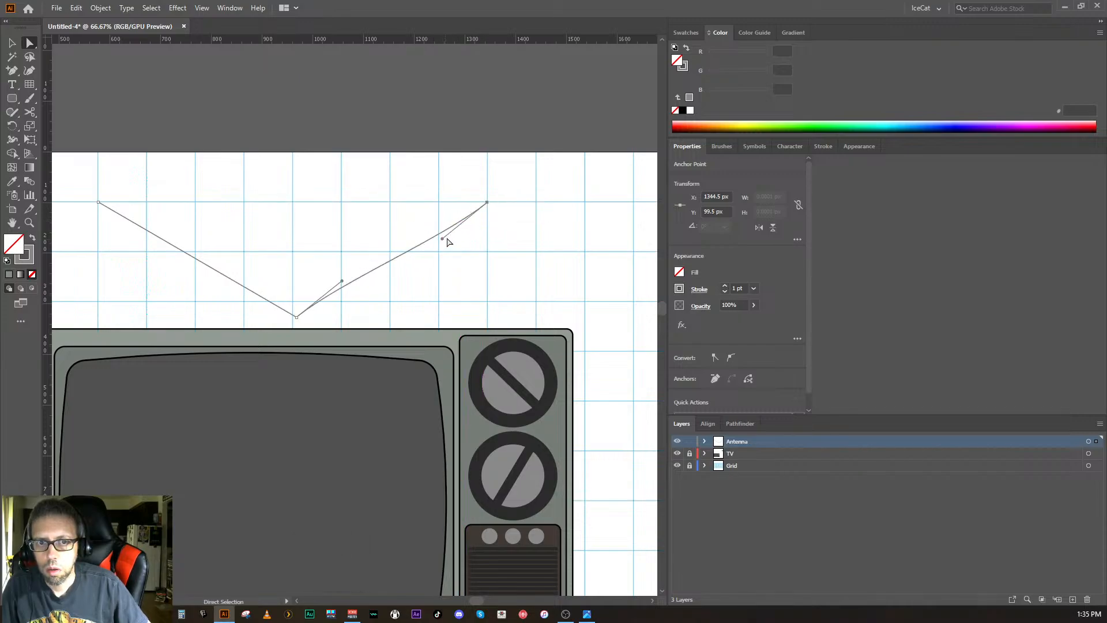
- Straighten the V's right arm by aligning both of its direction handles along the line, and deselect the path
left_click_drag(443, 239, 434, 233)
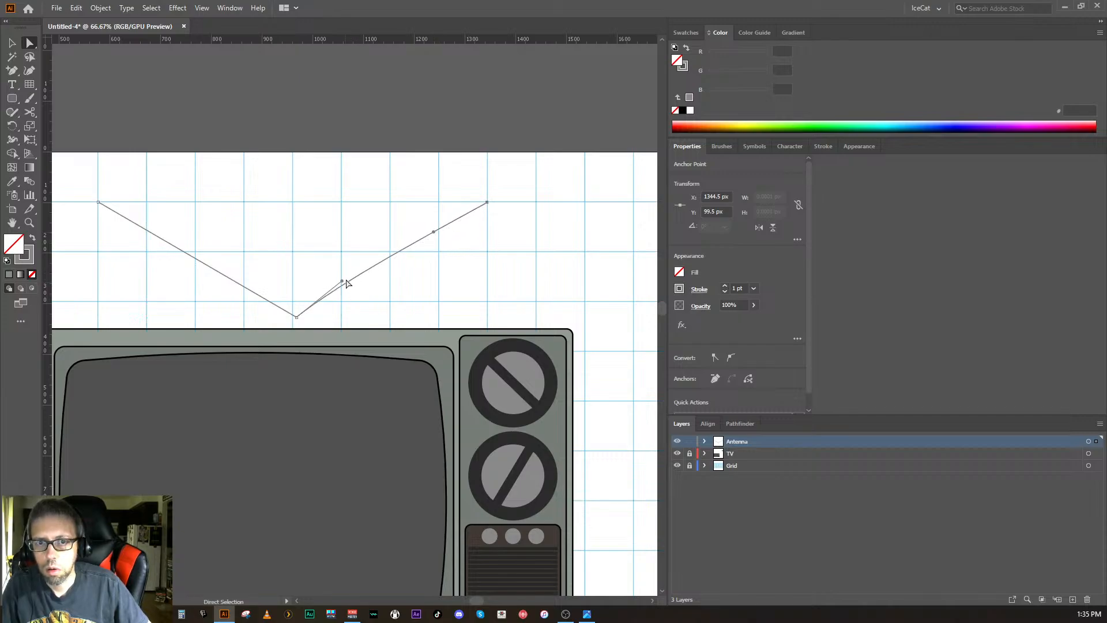
left_click_drag(345, 280, 346, 289)
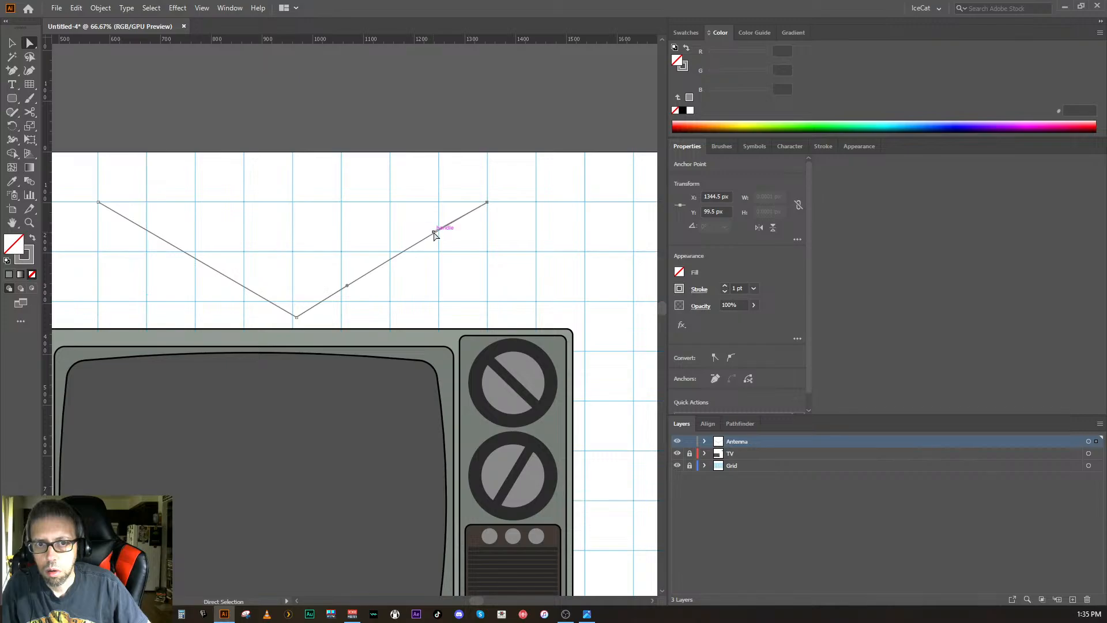
left_click_drag(434, 235, 413, 247)
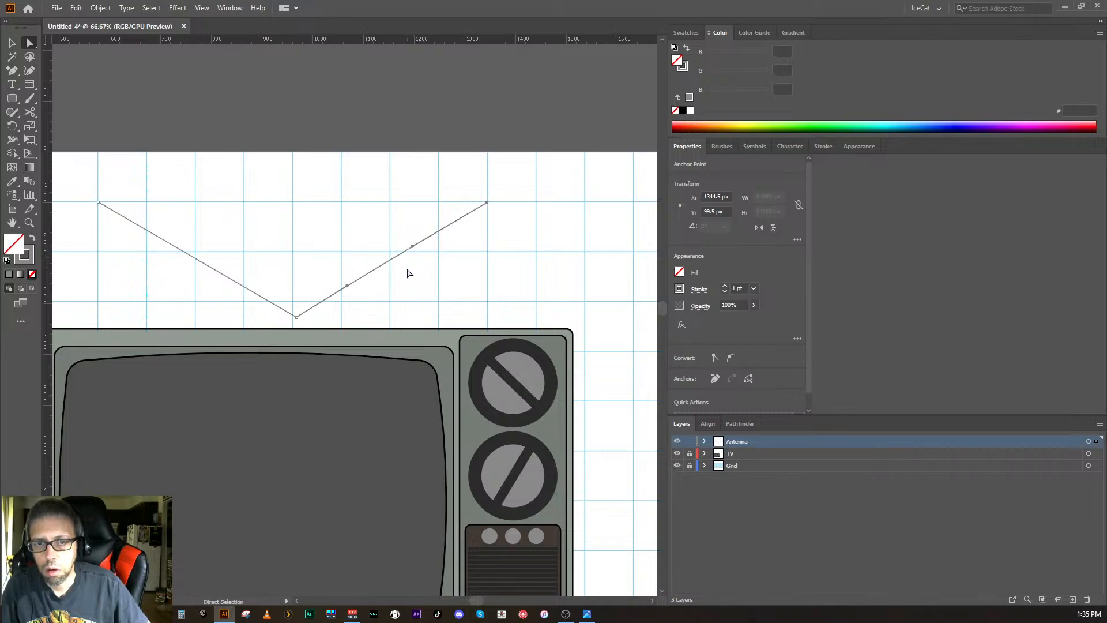
left_click(405, 279, "ctrl")
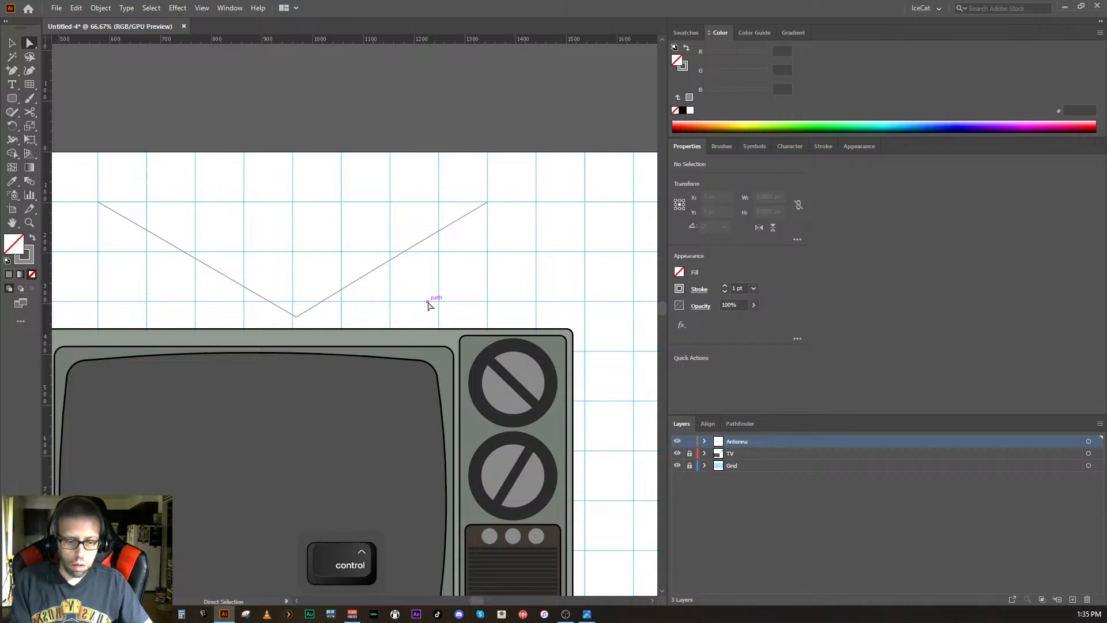
key("ctrl+minus")
key("ctrl+equal")
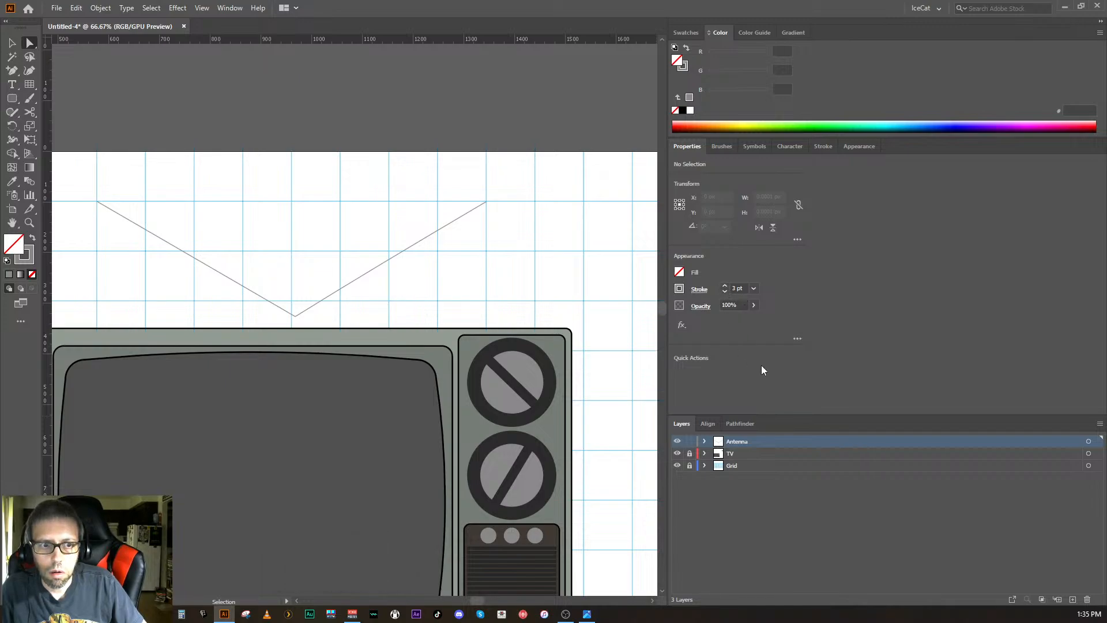
- Select the Antenna layer's artwork and set its stroke weight to 6 pt
left_click(1088, 441)
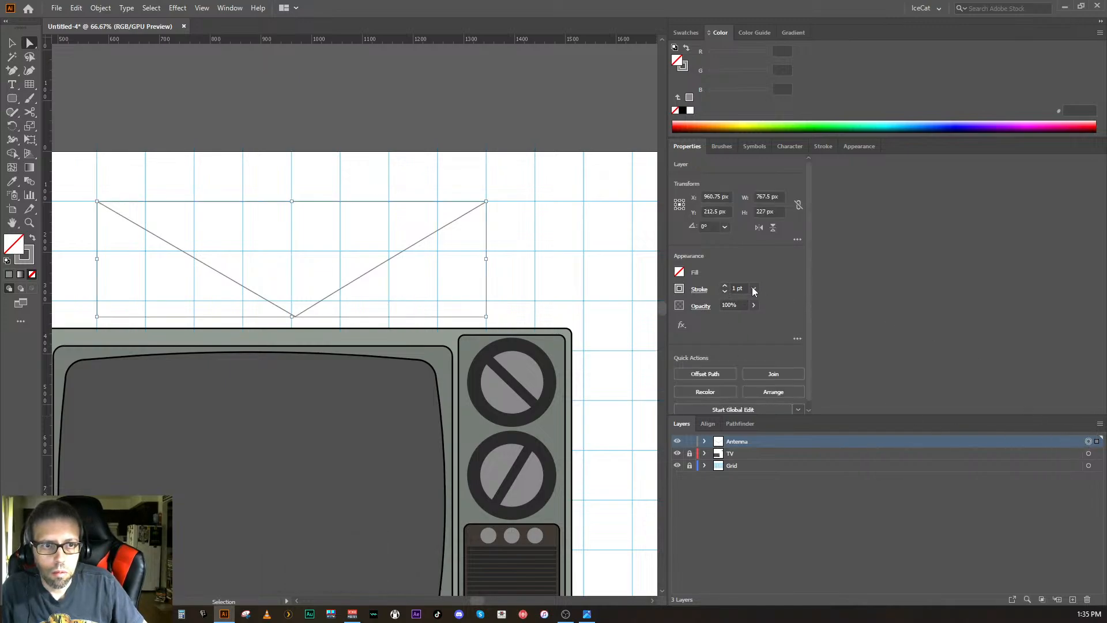
left_click(725, 286)
left_click(725, 287)
left_click(725, 287)
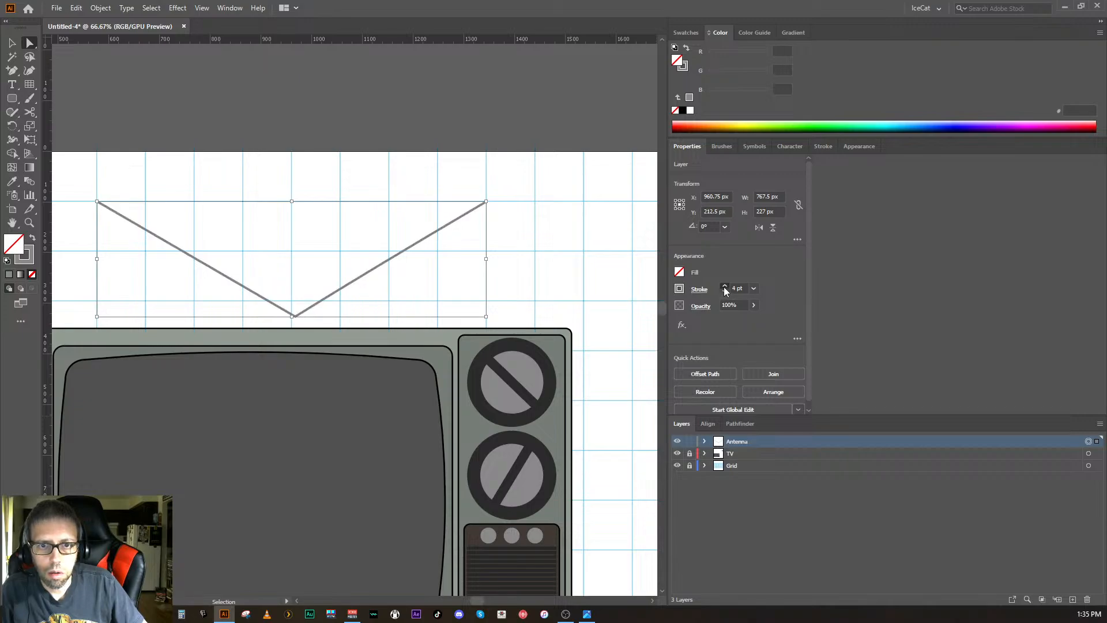
left_click(725, 286)
left_click(724, 286)
left_click(724, 286)
left_click(725, 286)
left_click(725, 287)
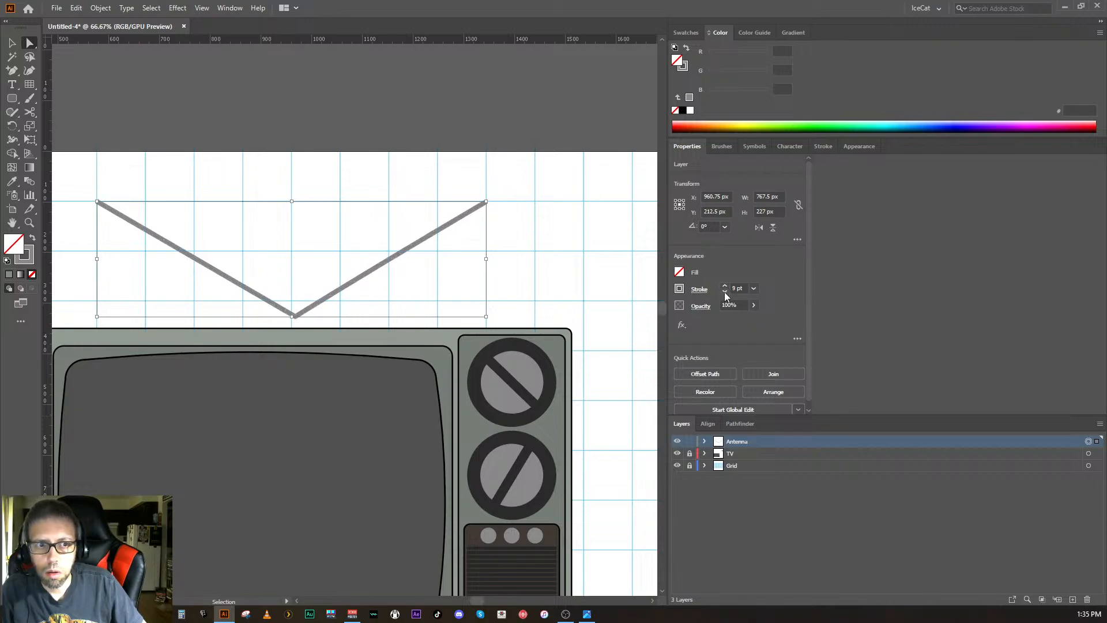
left_click(724, 292)
left_click(724, 292)
left_click(725, 292)
left_click(725, 292)
left_click(725, 292)
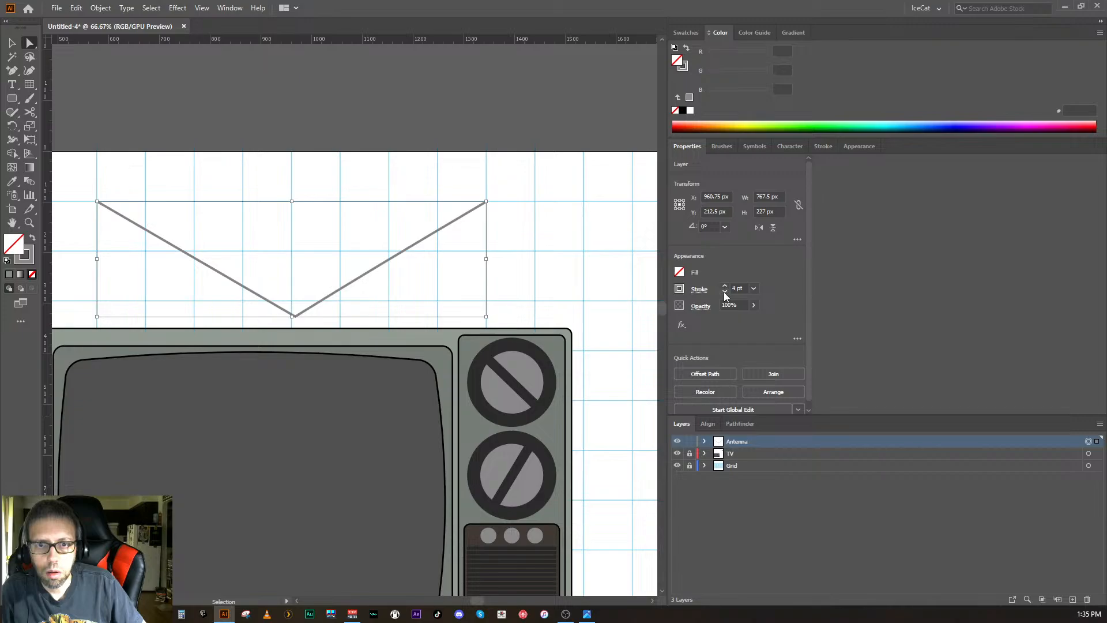
left_click(725, 293)
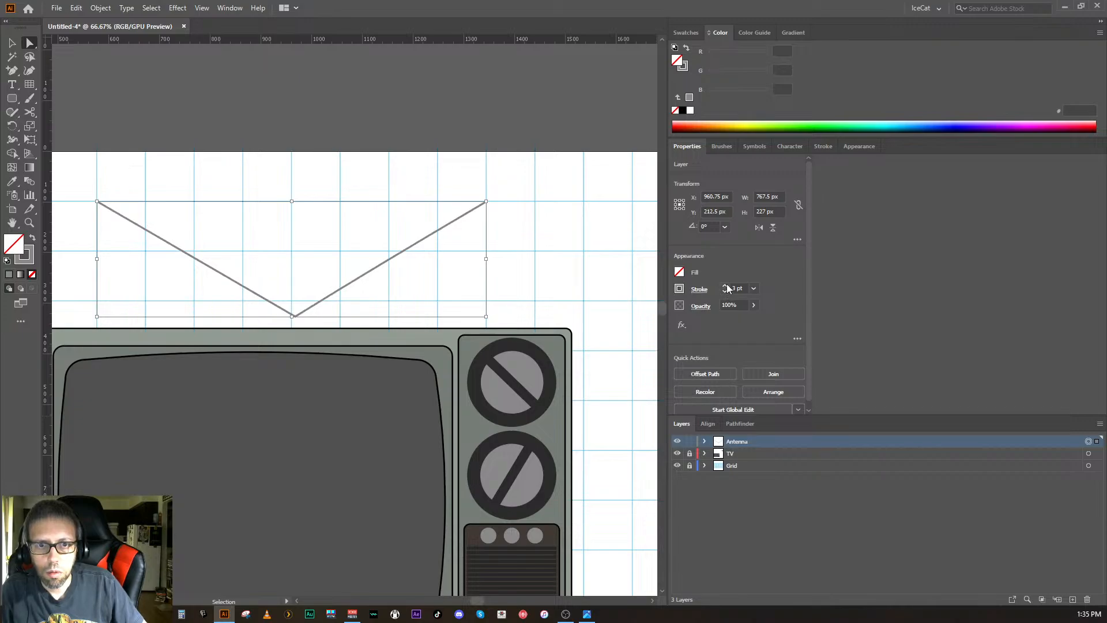
left_click(725, 287)
left_click(726, 287)
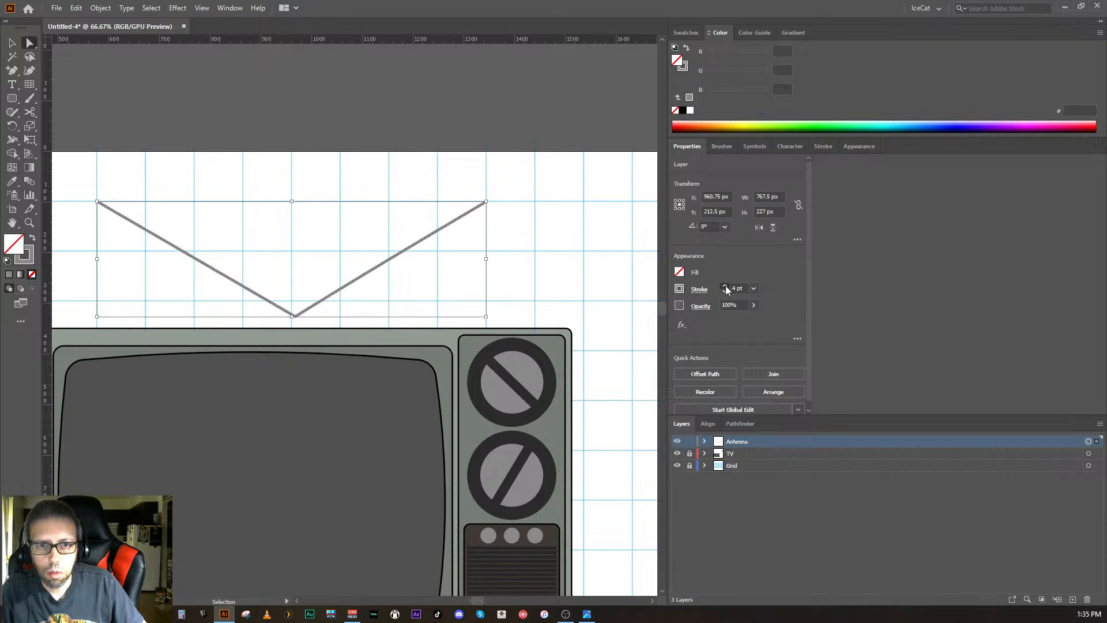
left_click(725, 287)
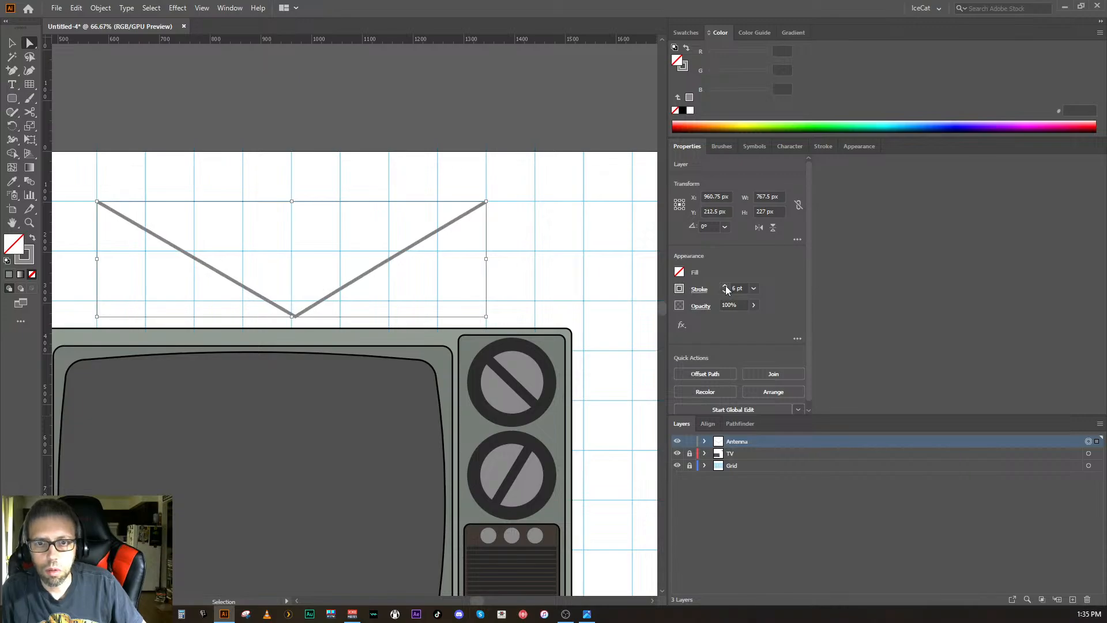
- Change the antenna's stroke color to light gray #B7B7B7
key("a")
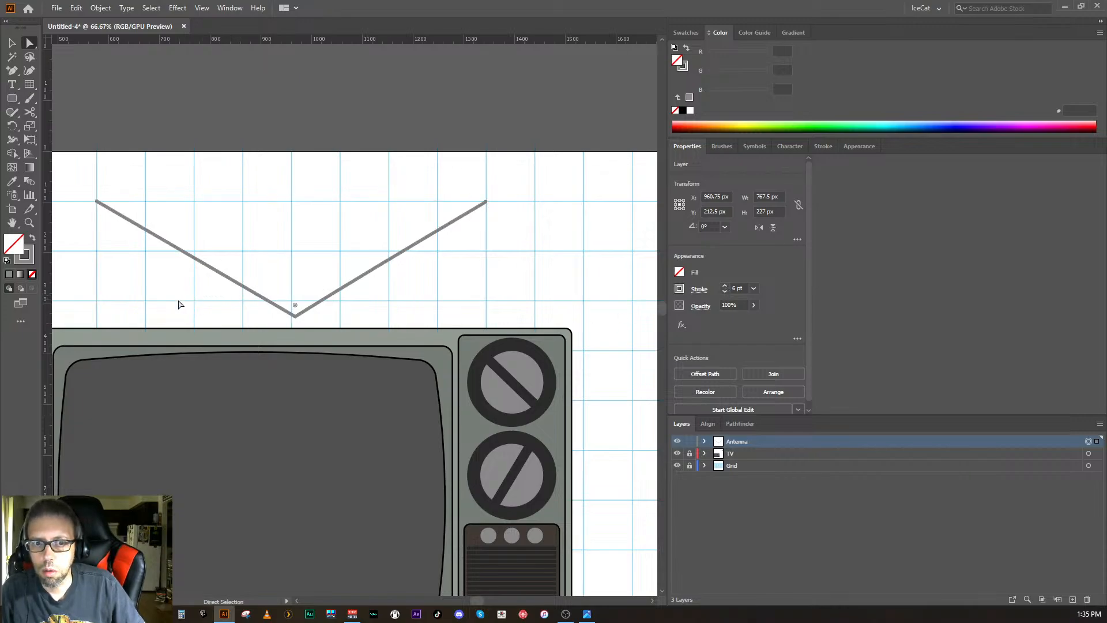
double_click(27, 252)
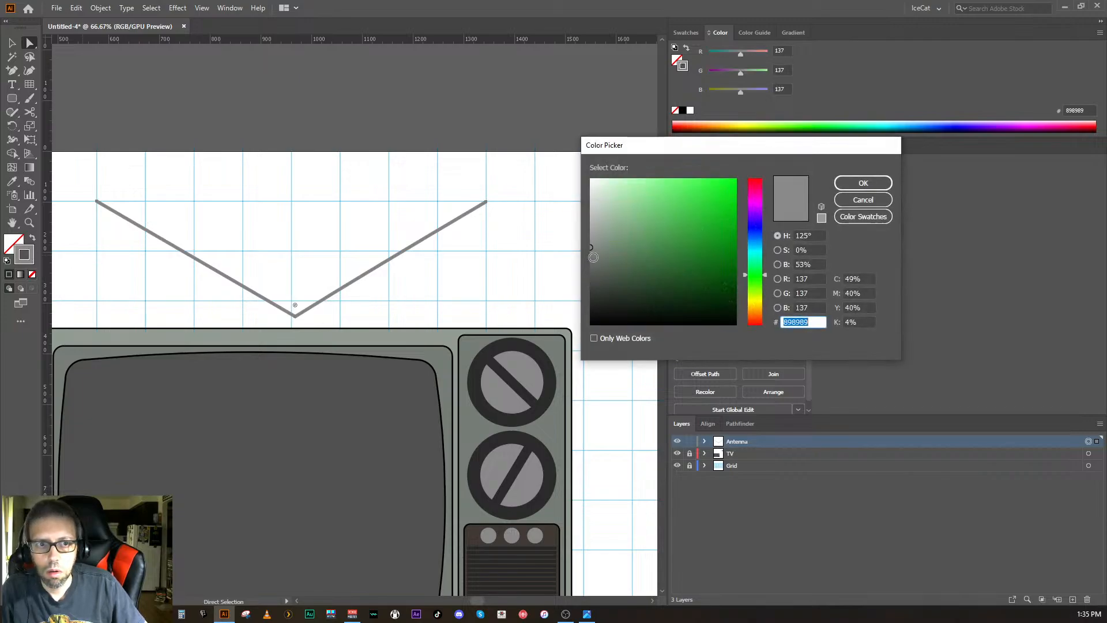
left_click_drag(593, 257, 590, 219)
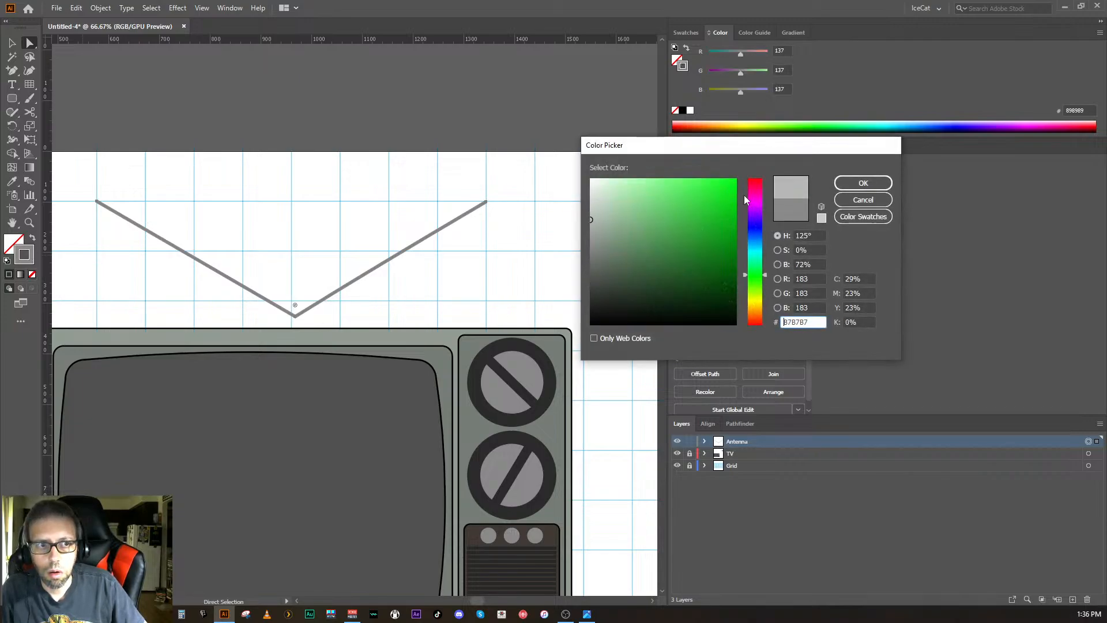
left_click(863, 183)
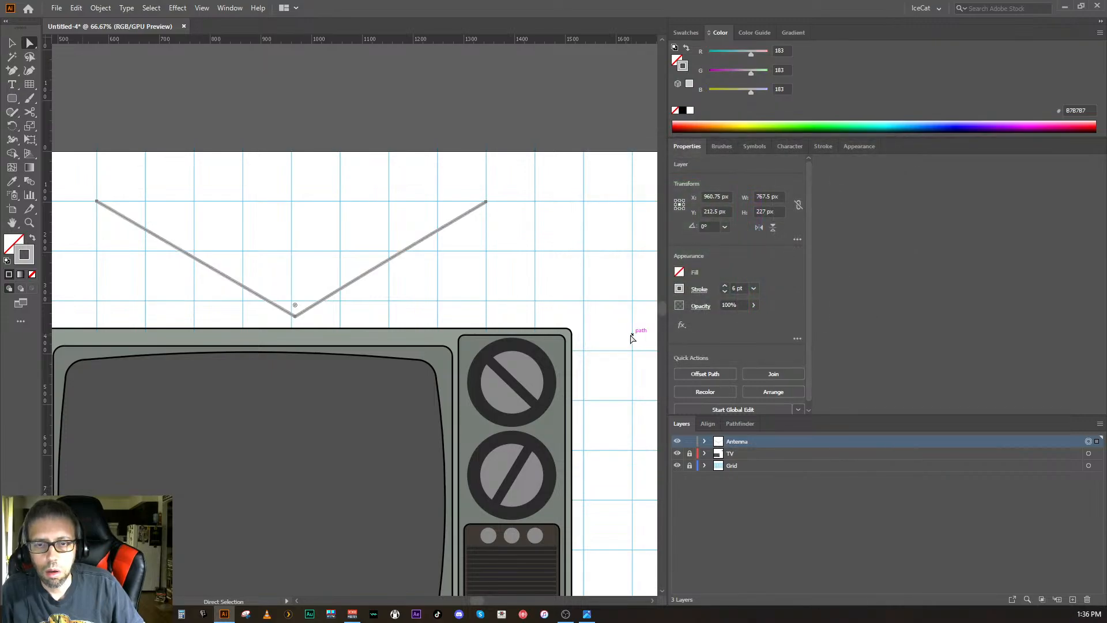
key("v")
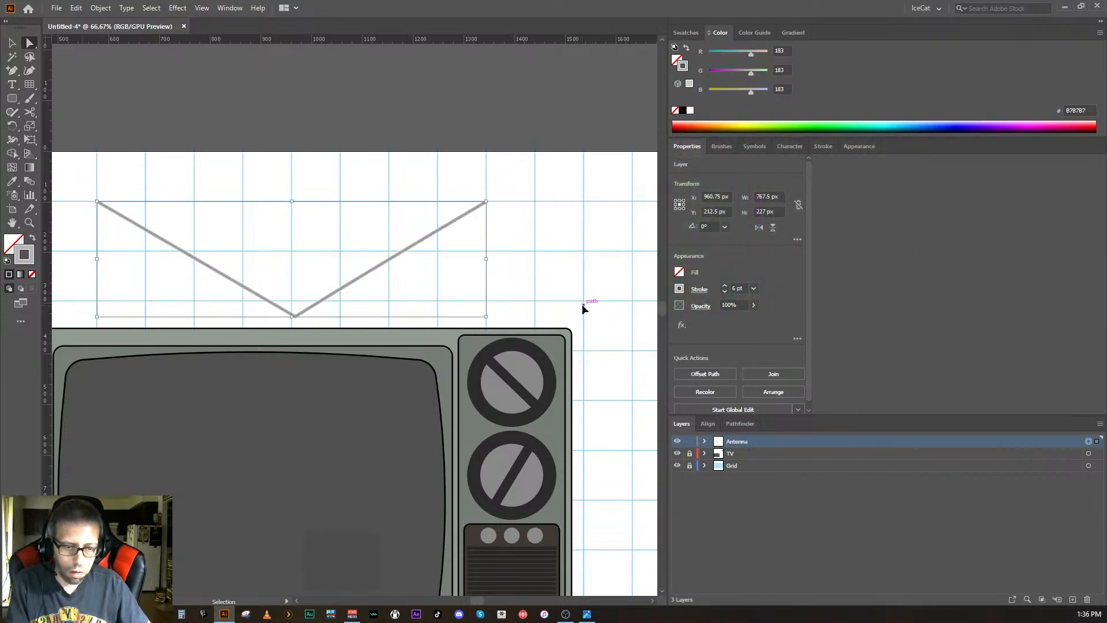
key("ctrl+equal")
key("ctrl+equal")
key("ctrl+minus")
key("ctrl+minus")
key("ctrl+minus")
key("a")
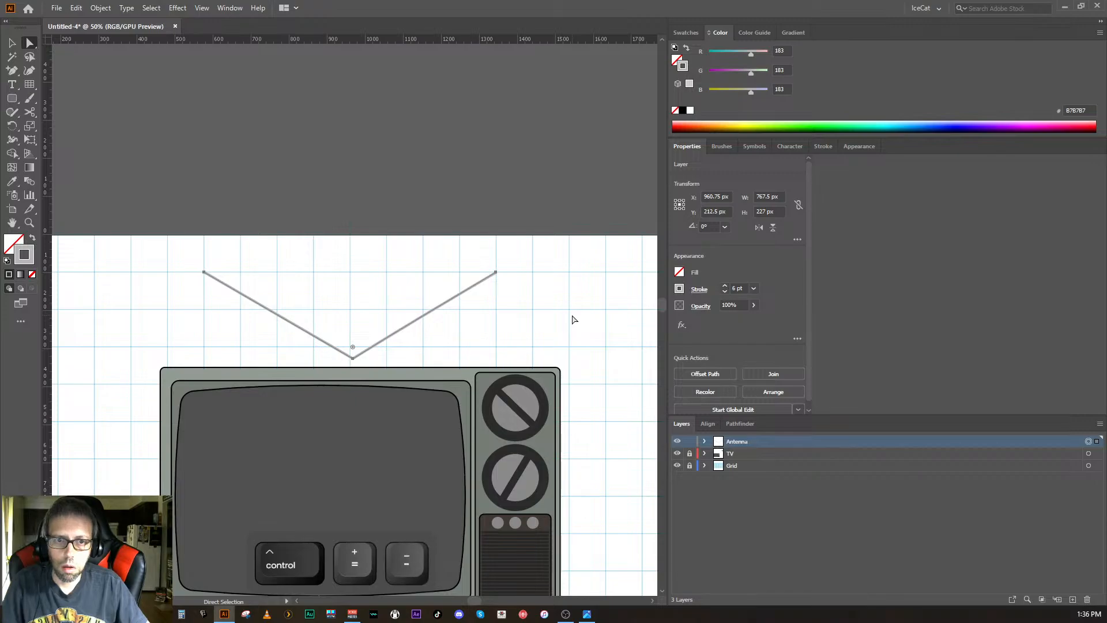
left_click(571, 318, "ctrl")
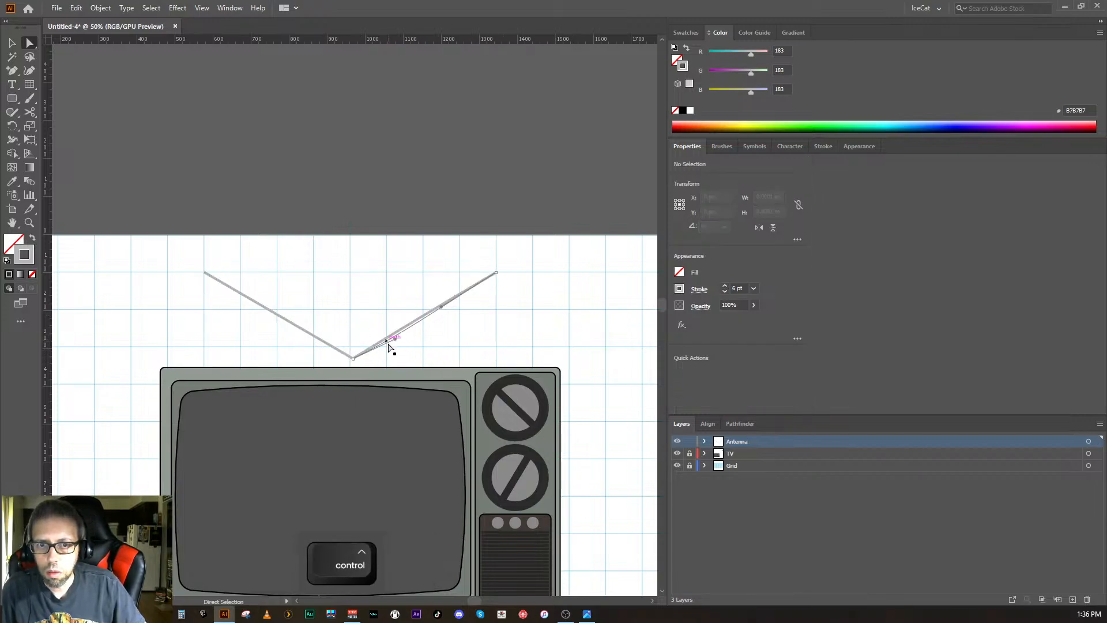
key("ctrl+z")
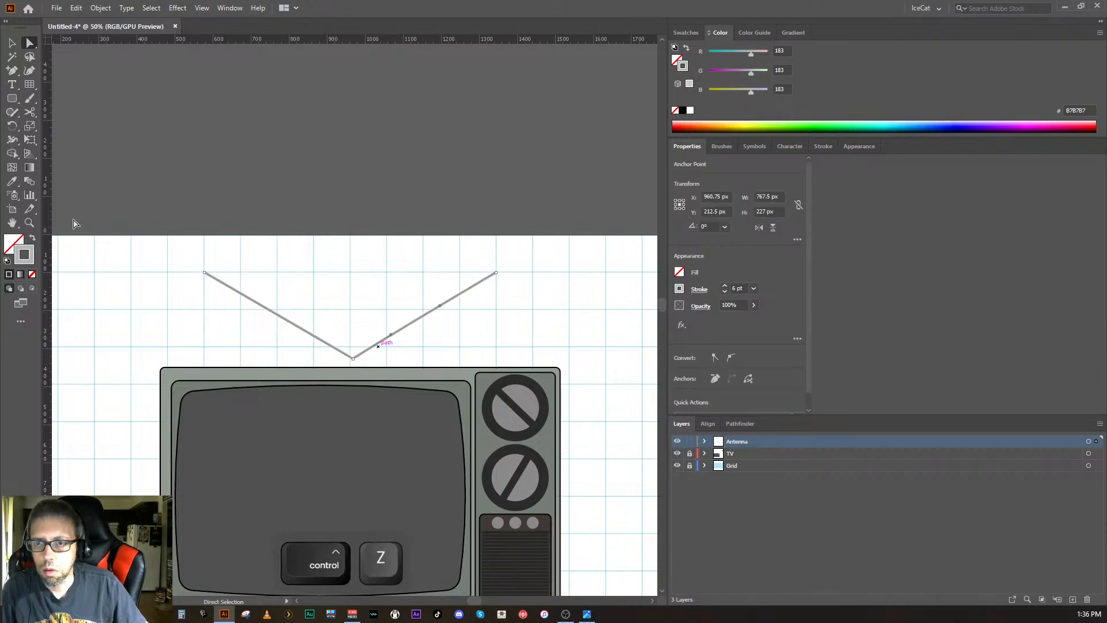
- Place the Antenna layer below the TV layer, and lower the antenna so its point tucks behind the TV's upper edge, about X 971.75 px, Y 258.5 px
left_click(12, 43)
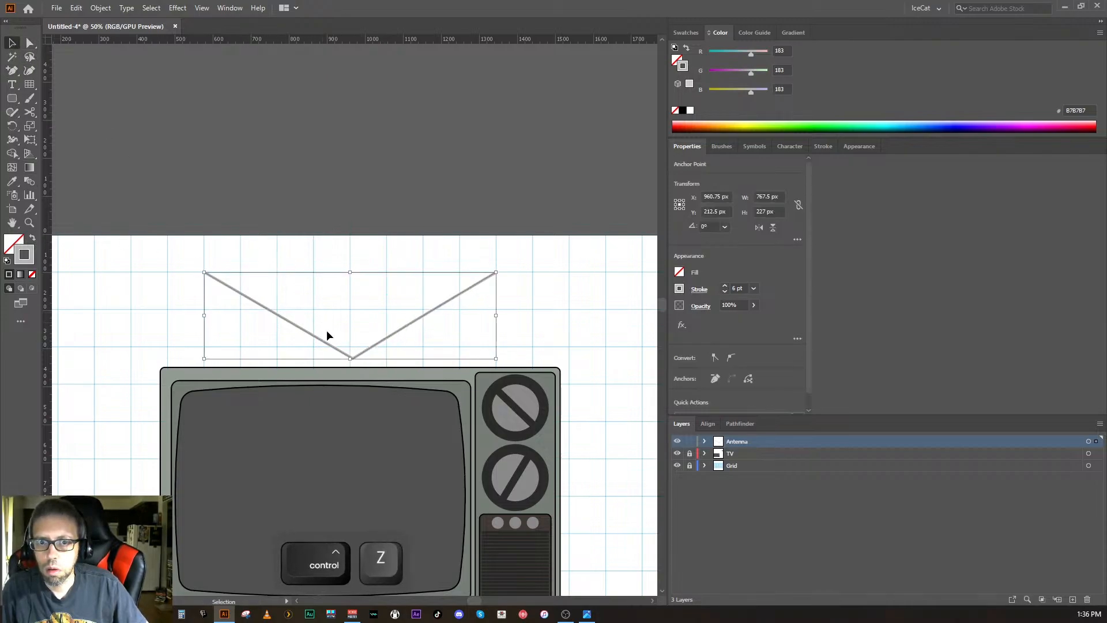
key("Down")
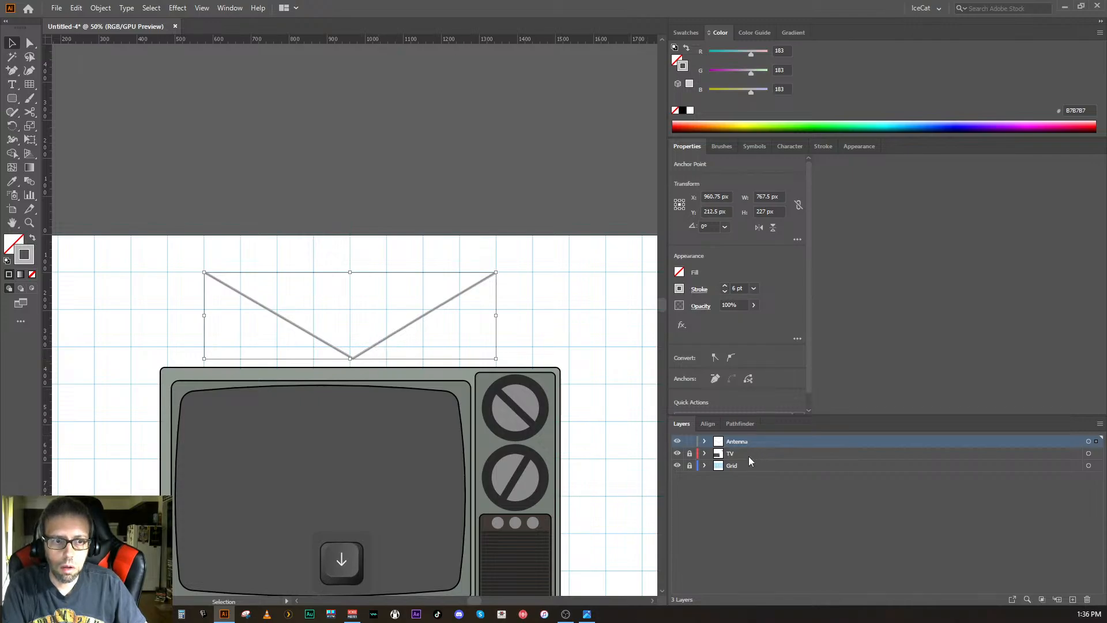
left_click_drag(738, 444, 746, 460)
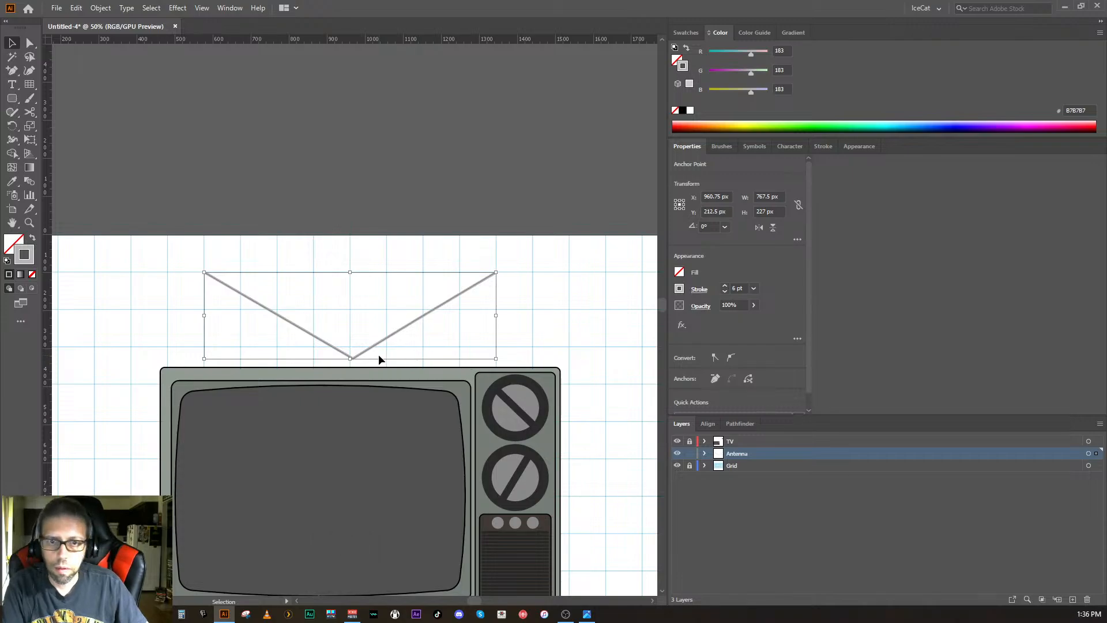
mouse_move(352, 358)
left_mouse_down()
mouse_move(355, 392)
mouse_move(358, 378)
left_mouse_up()
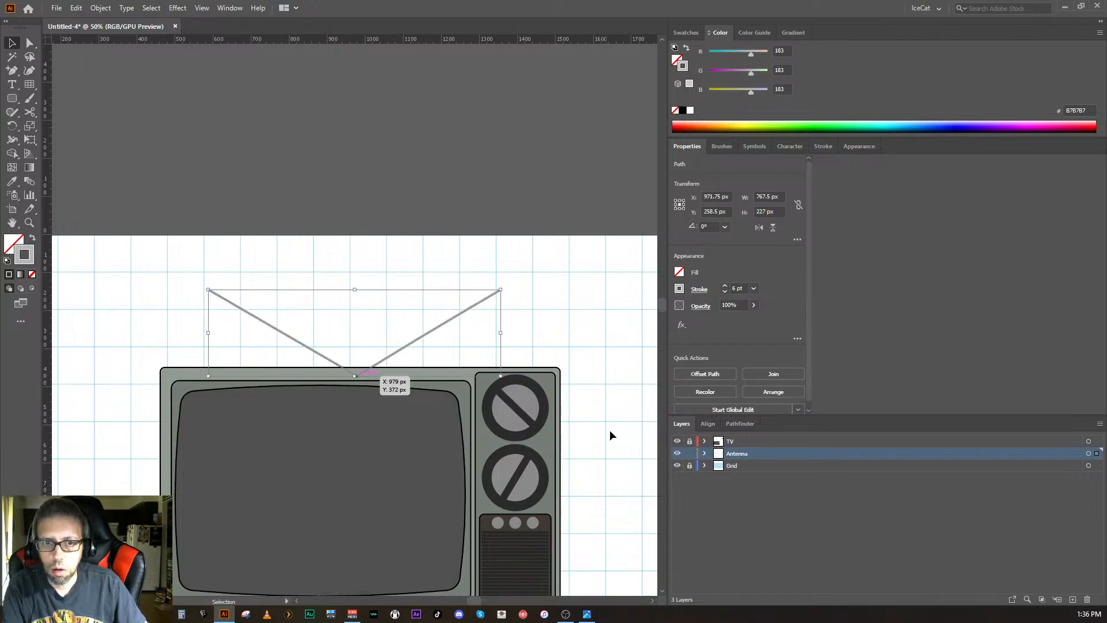
left_click(711, 511)
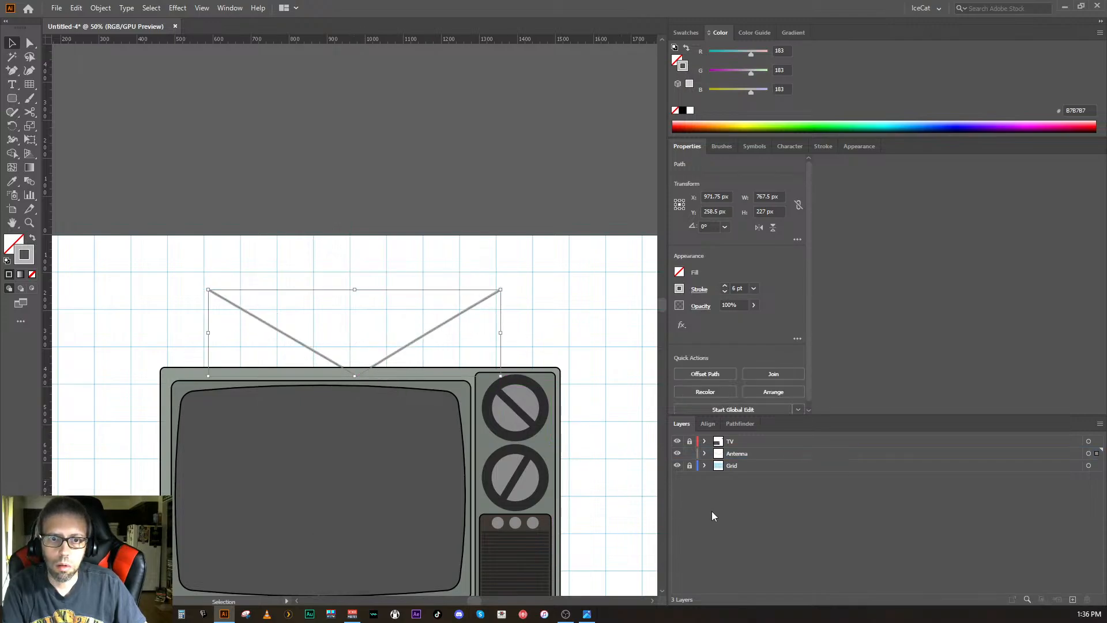
left_click(576, 363)
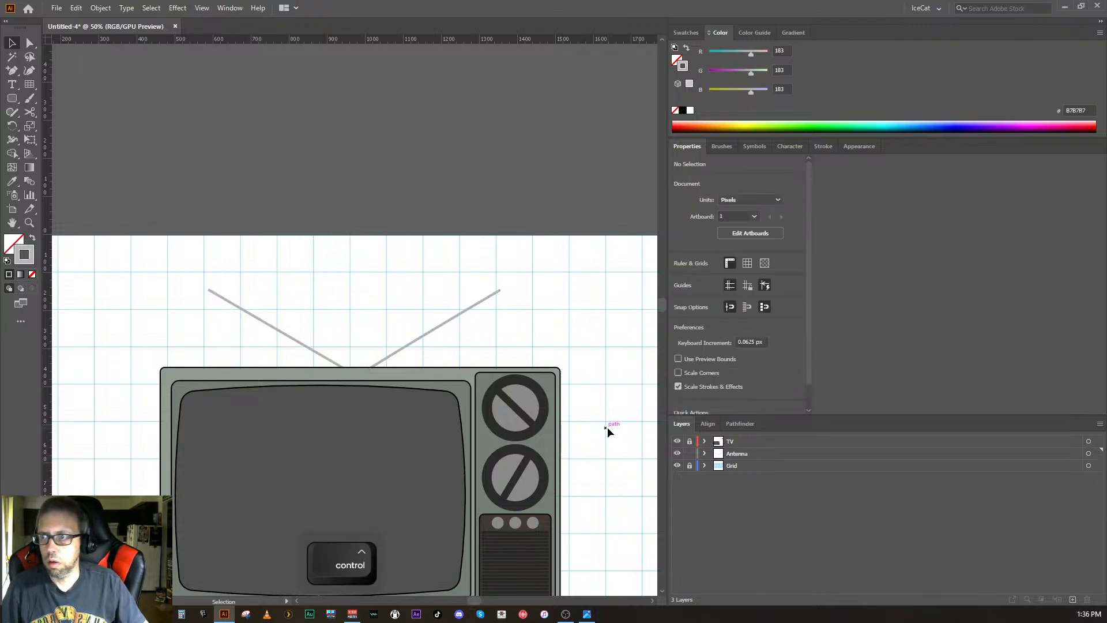
scroll(607, 426, "down", 3)
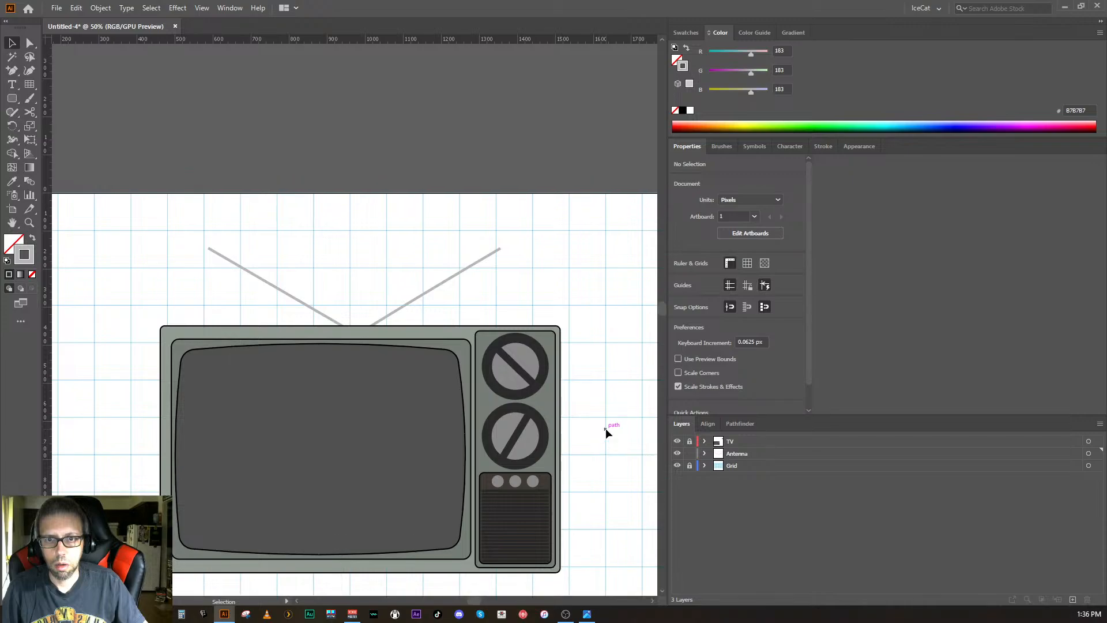
scroll(605, 428, "down", 2)
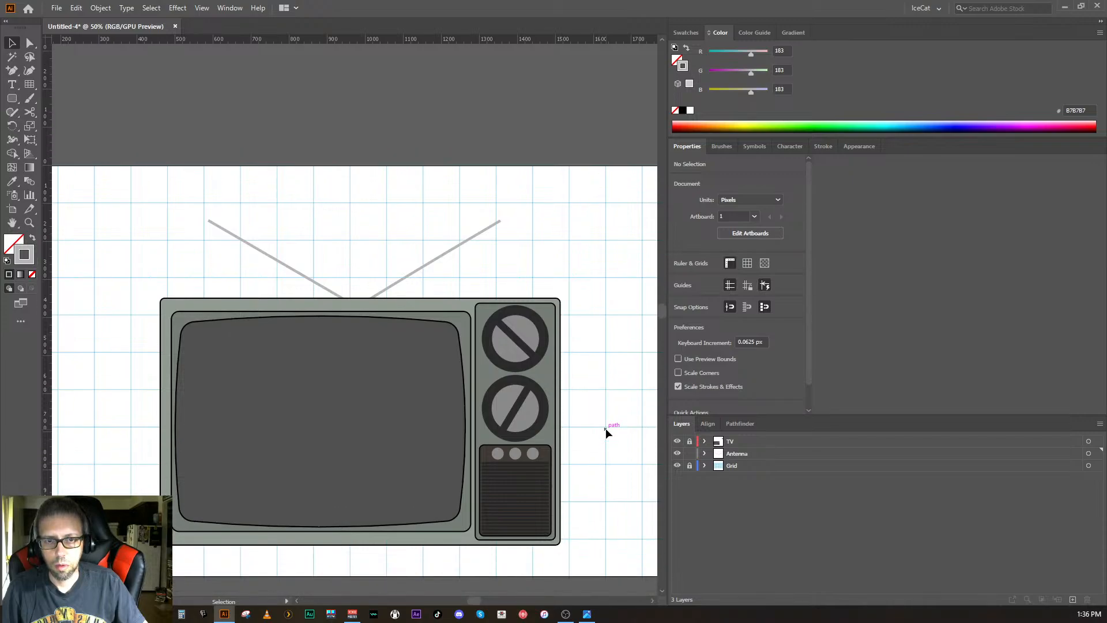
scroll(605, 428, "up", 1)
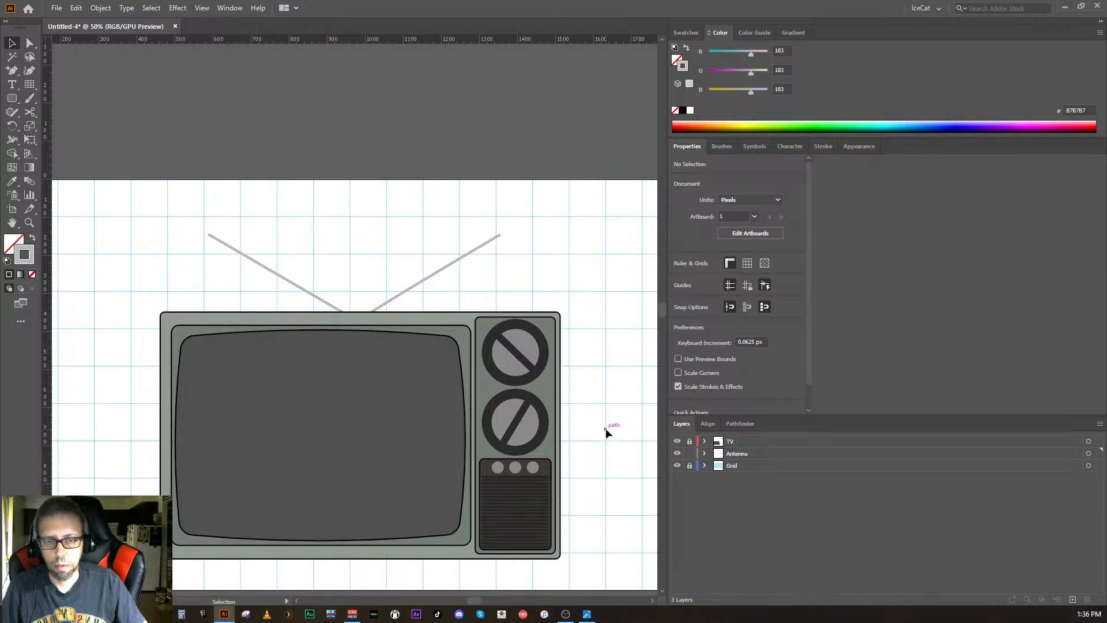
key("ctrl")
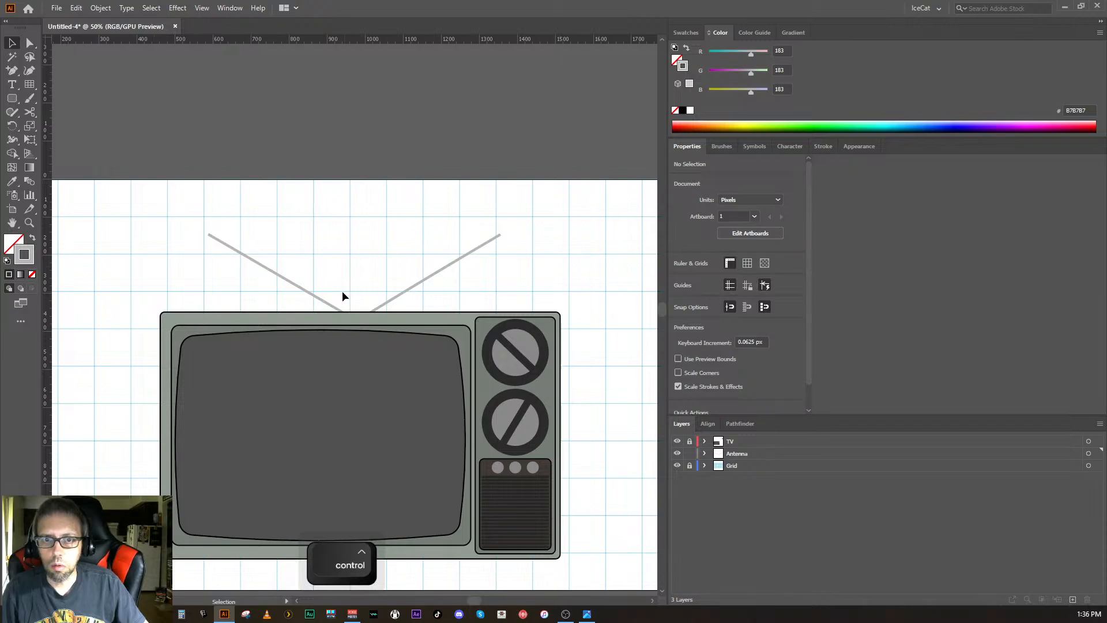
left_click(312, 296)
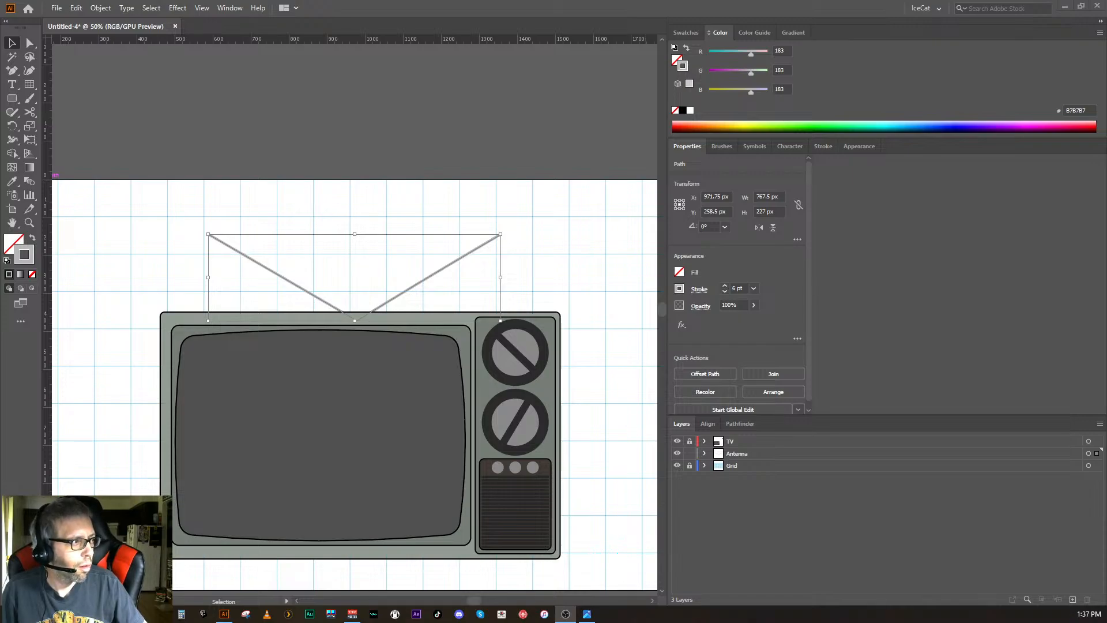
key("e")
key("y")
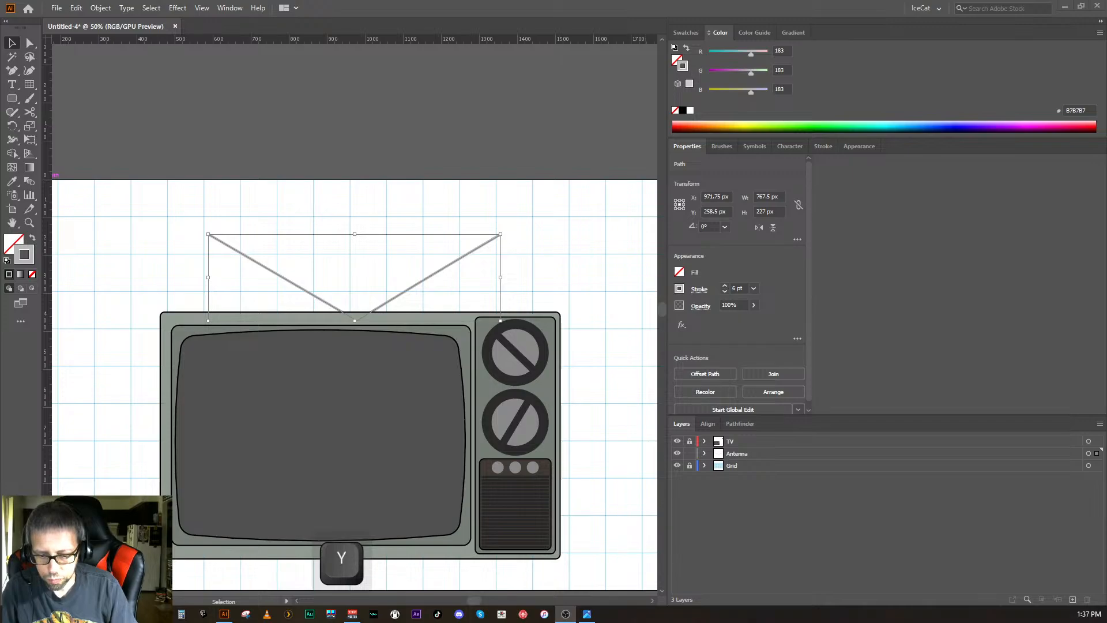
key("space")
key("u")
key("y")
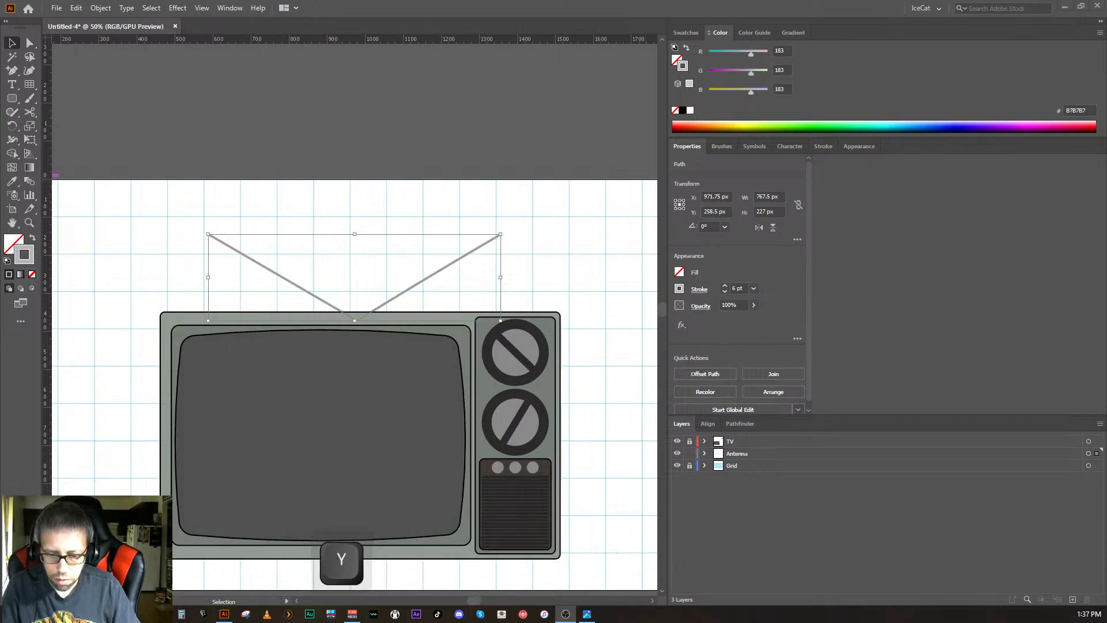
key("Return")
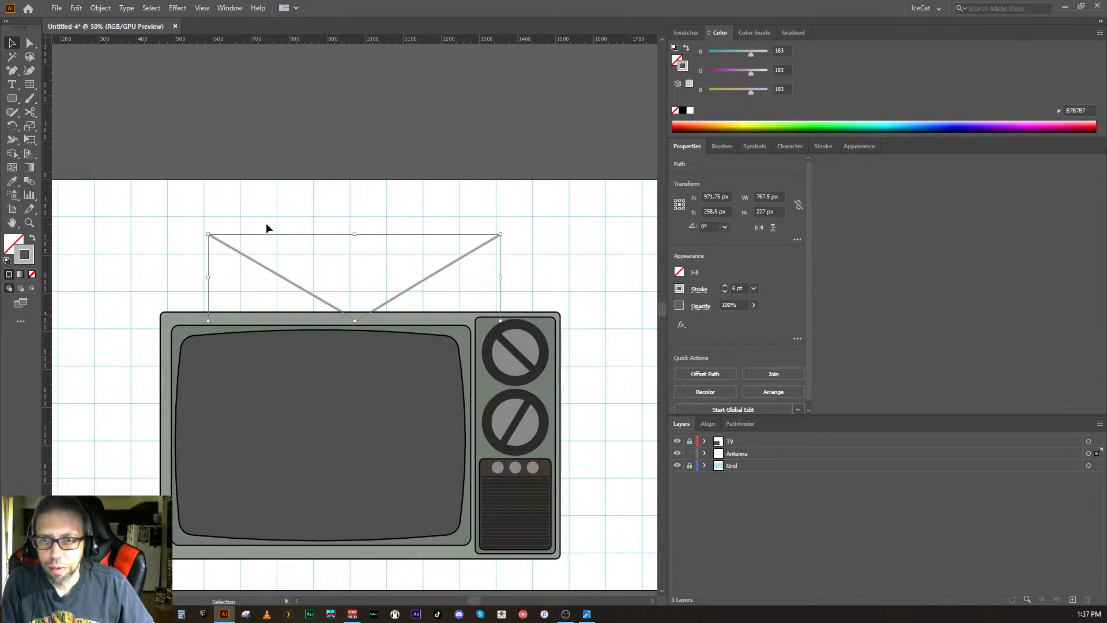
left_click(113, 147)
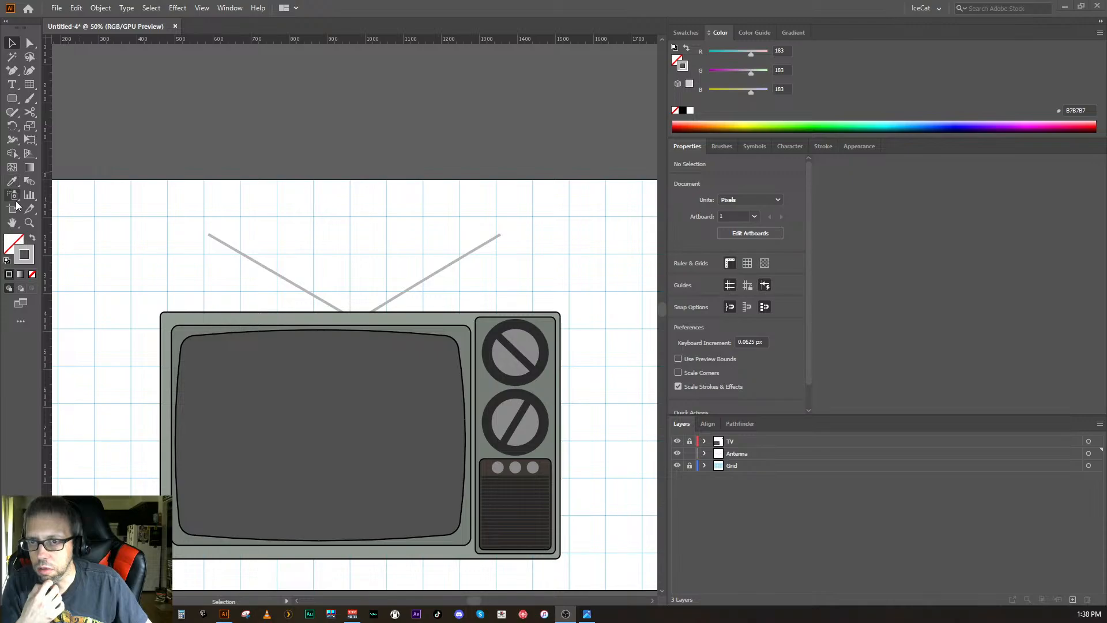
left_click(12, 101)
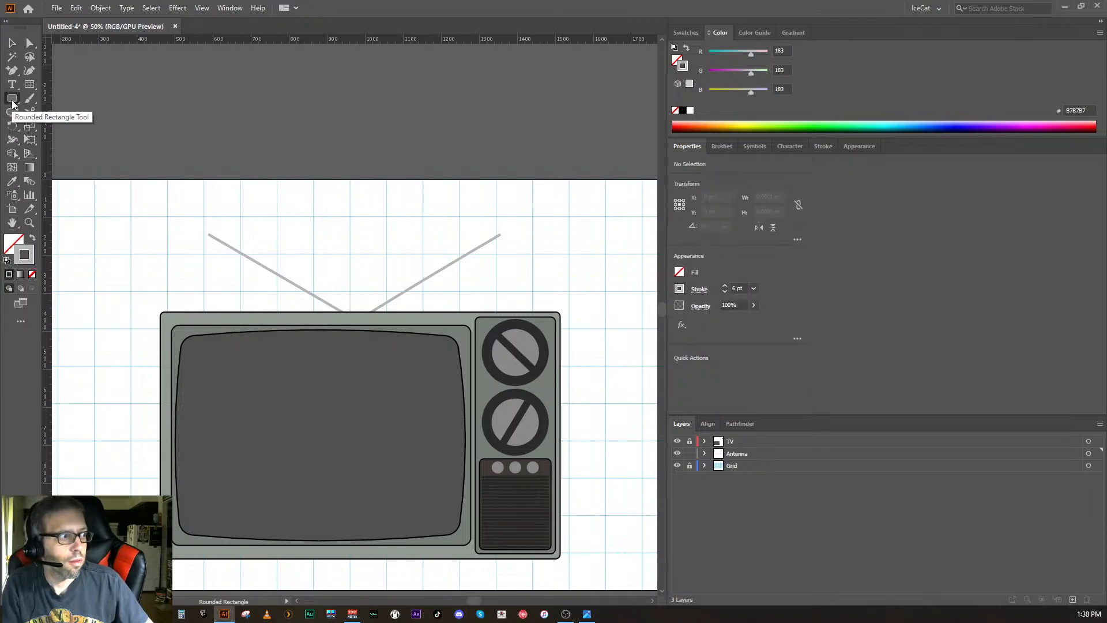
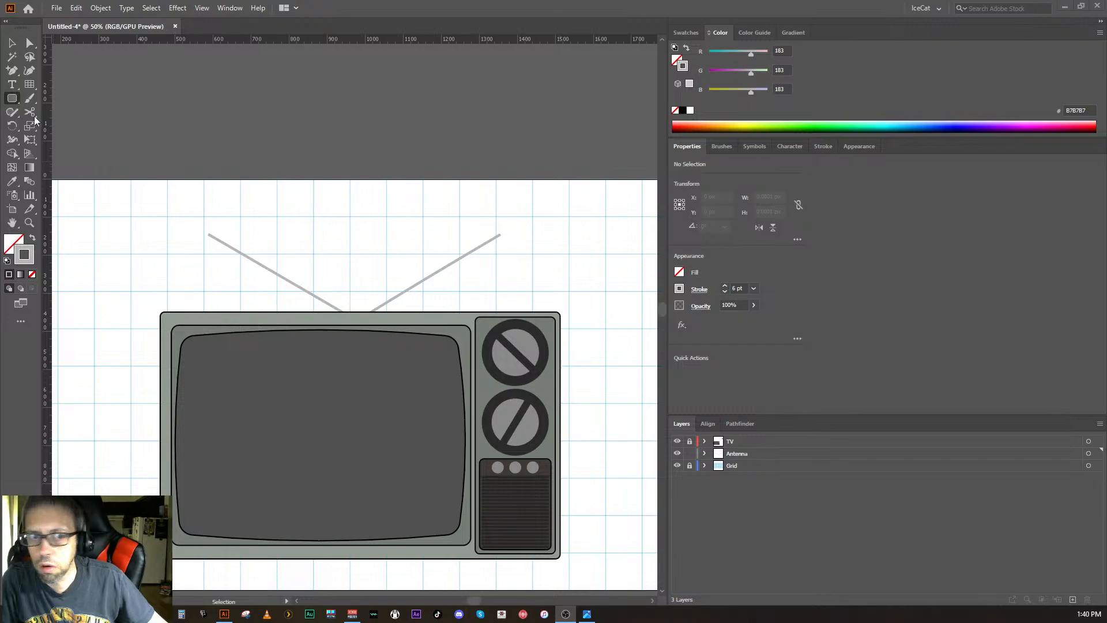
- Expand the Antenna layer and create a new sublayer inside it above the antenna path
left_click(743, 454)
left_click(706, 454)
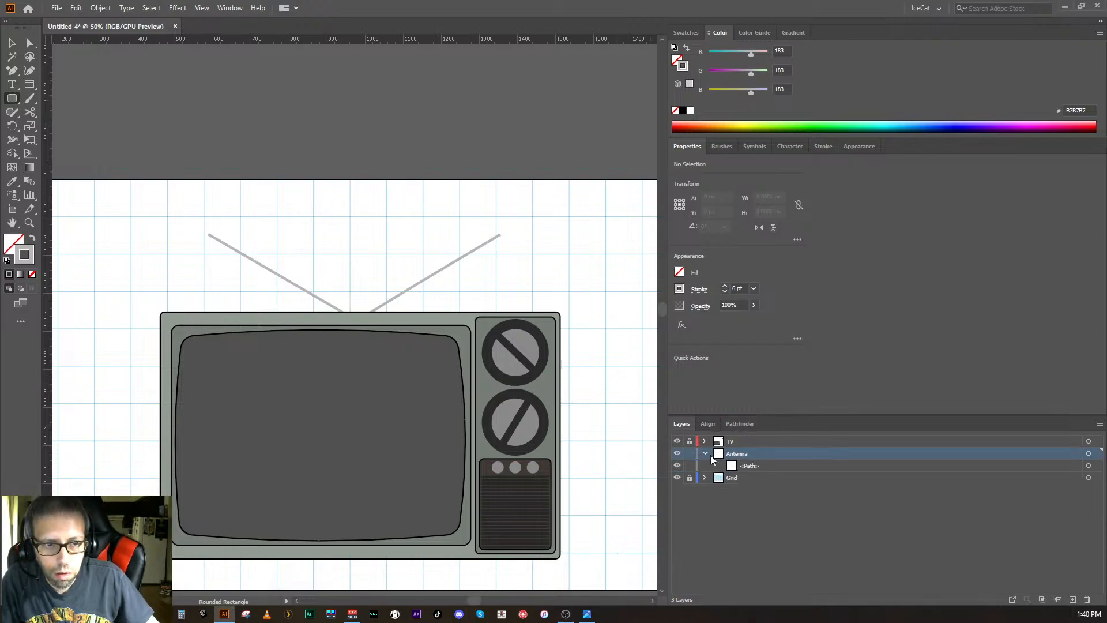
left_click(763, 466)
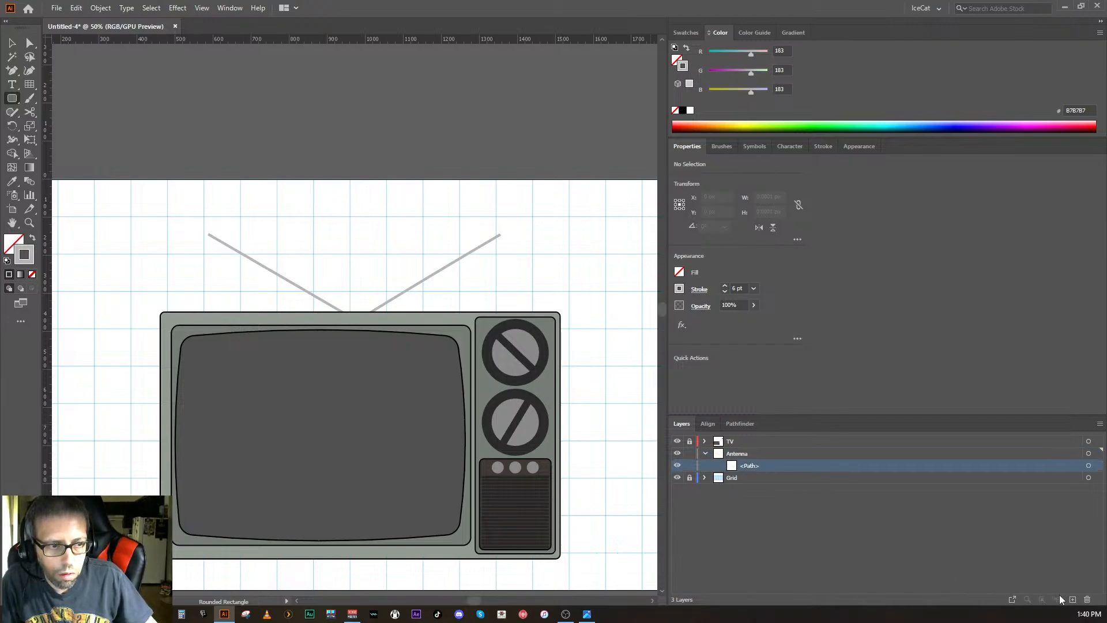
left_click(774, 454)
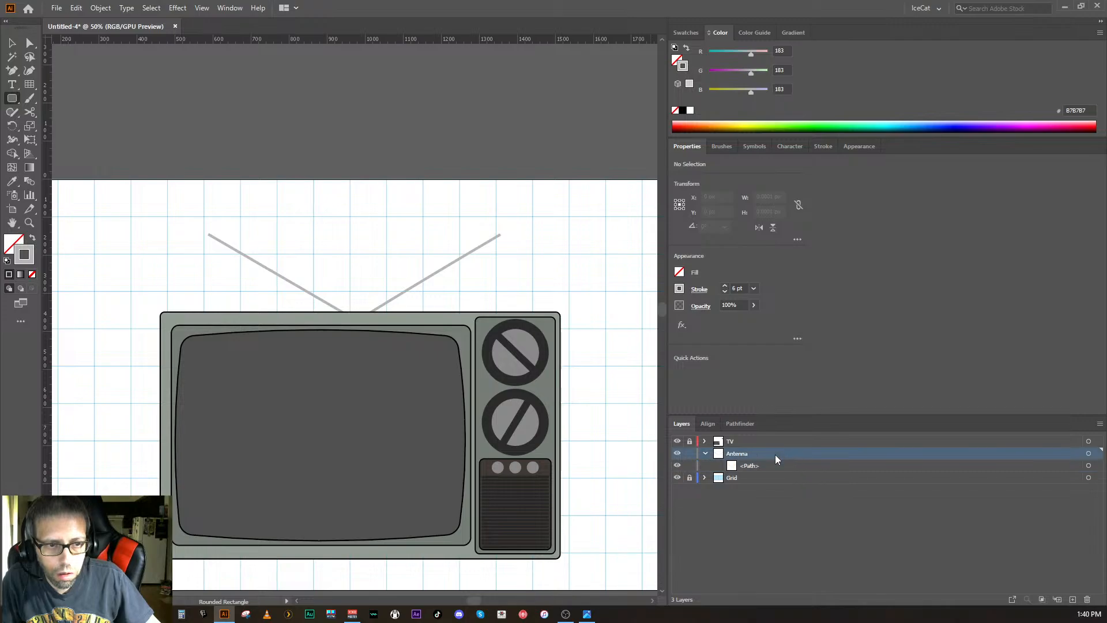
left_click(1058, 603)
- Rename the antenna path as Antenna Lines
left_click(755, 483)
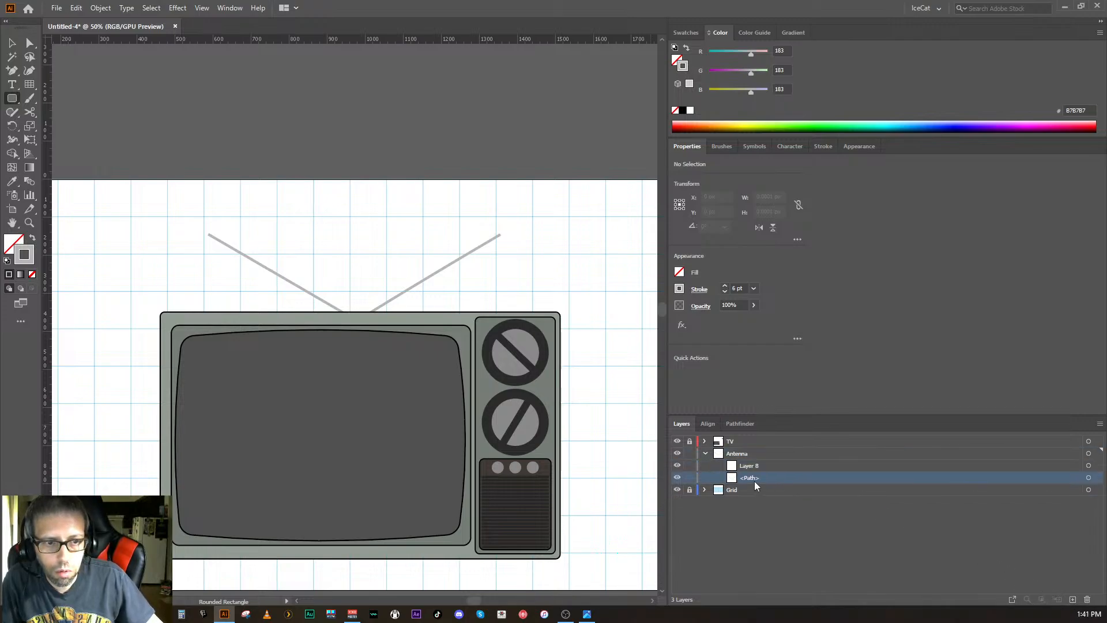
double_click(755, 483)
type("A")
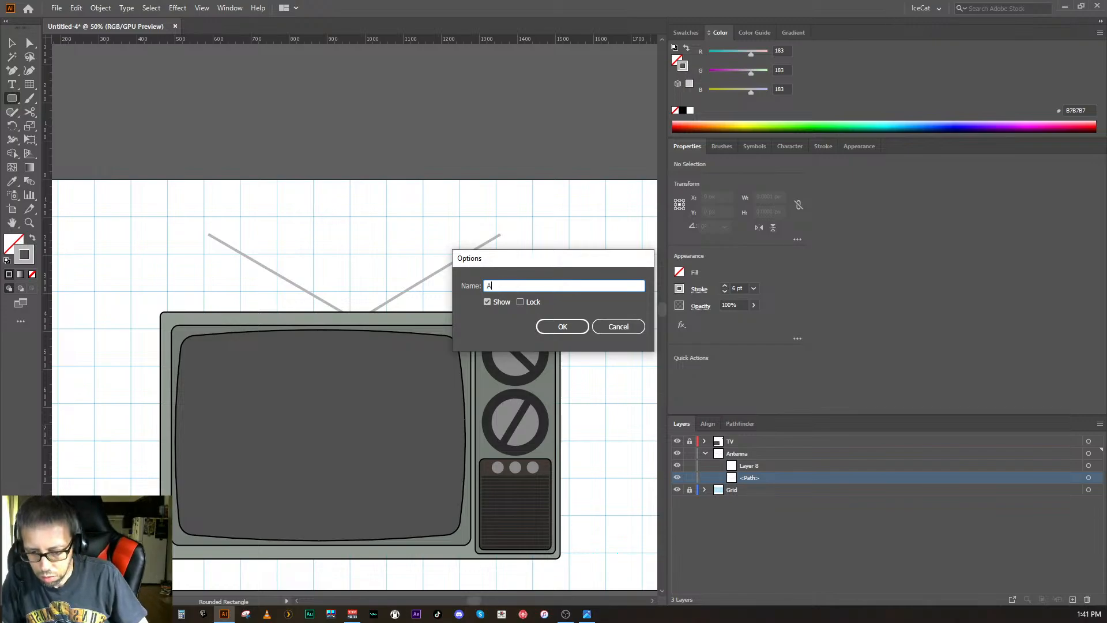
type("ntenna L")
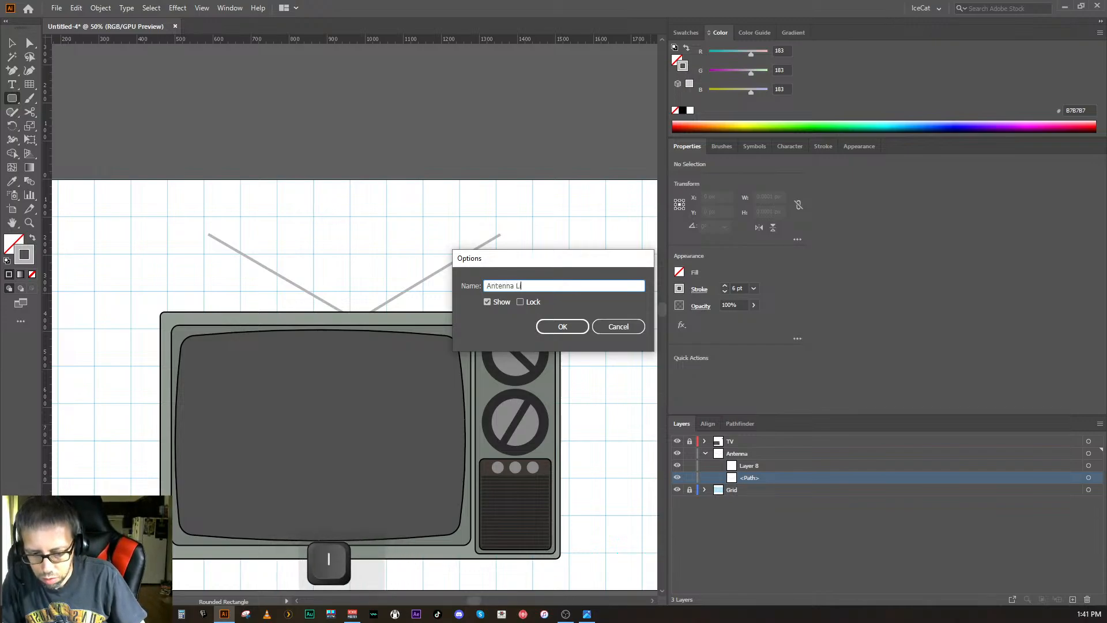
type("ines")
key("Return")
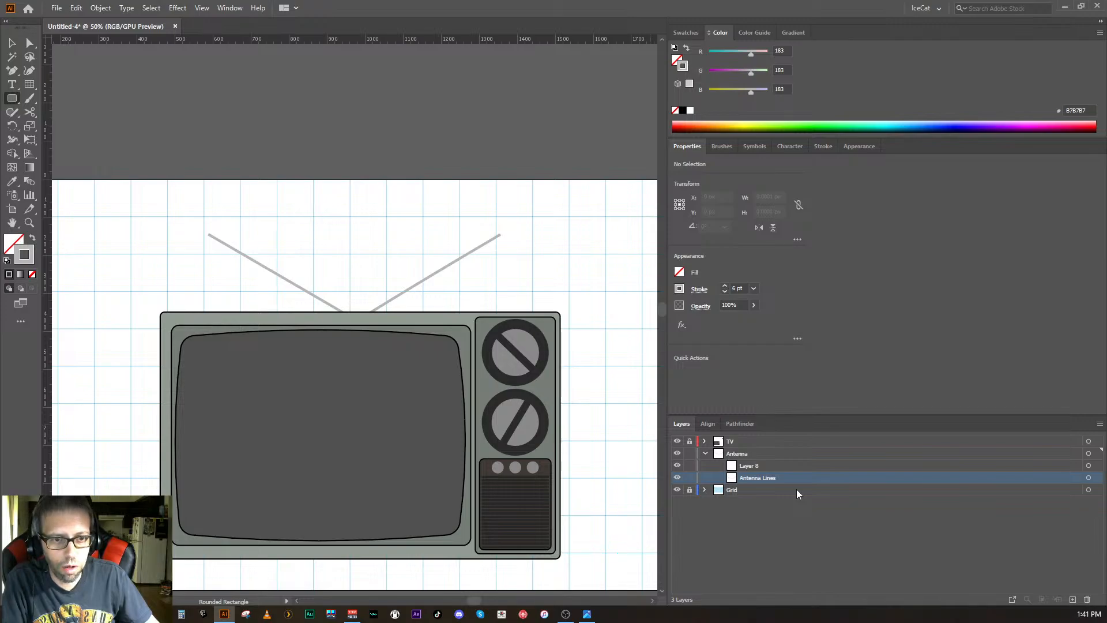
- On the new sublayer, draw a circle about 30 px wide beside the antenna's left tip, with light gray fill and no stroke, and deselect it
left_click(774, 467)
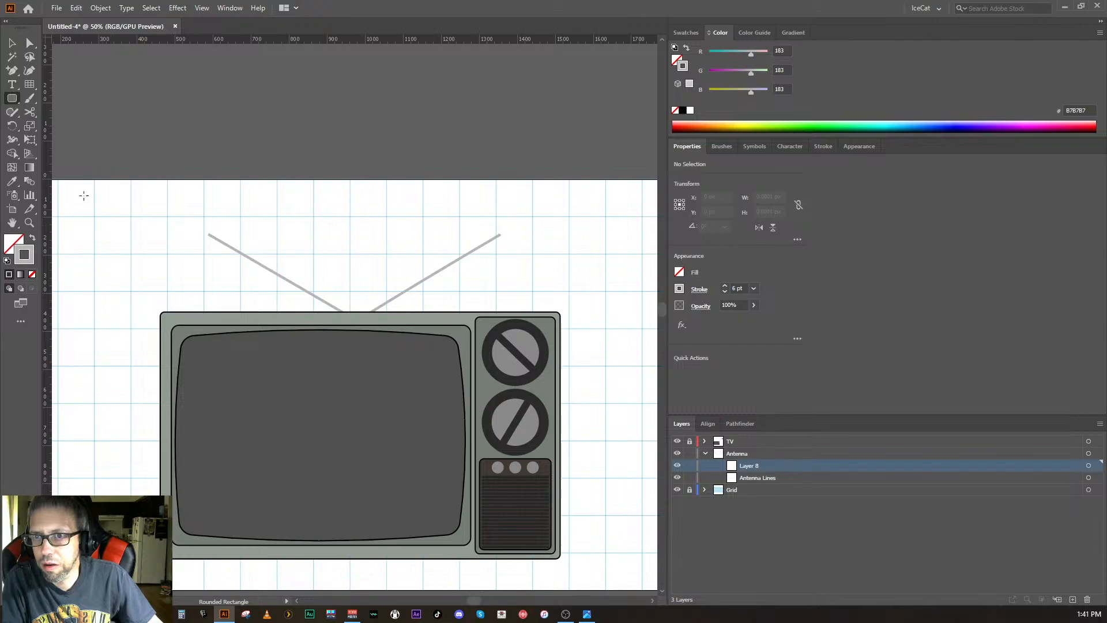
left_click(14, 100)
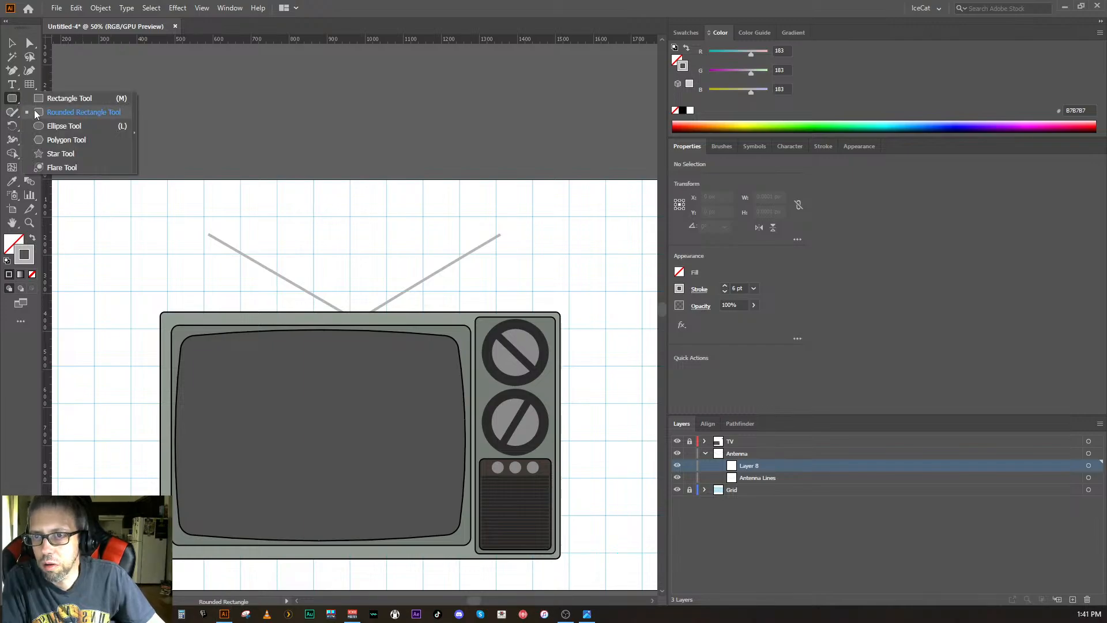
left_click(64, 126)
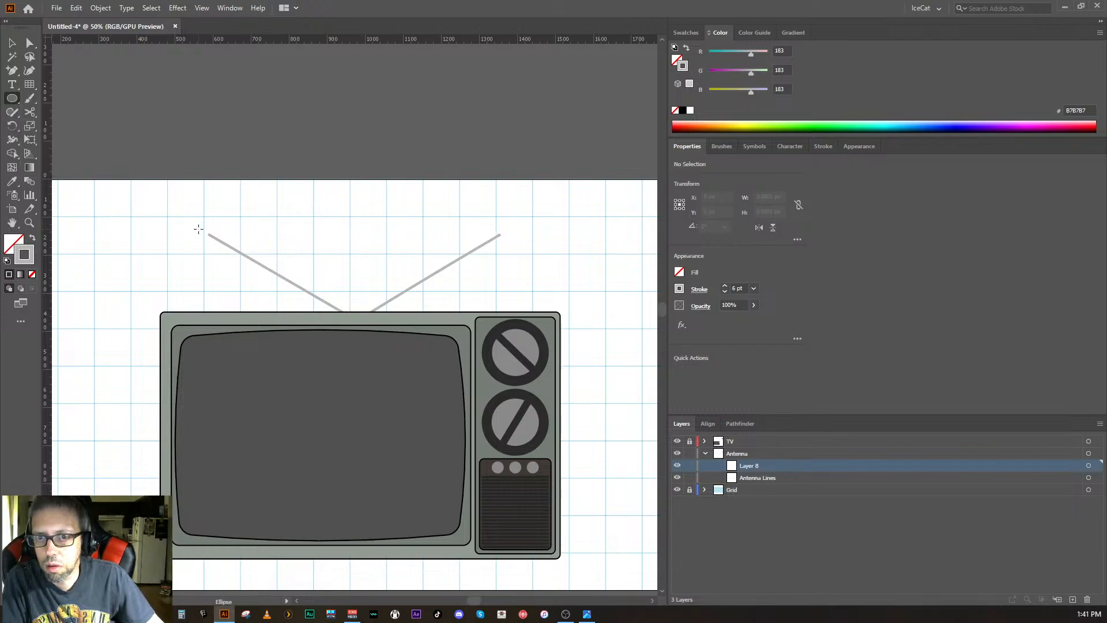
left_click_drag(198, 229, 204, 233)
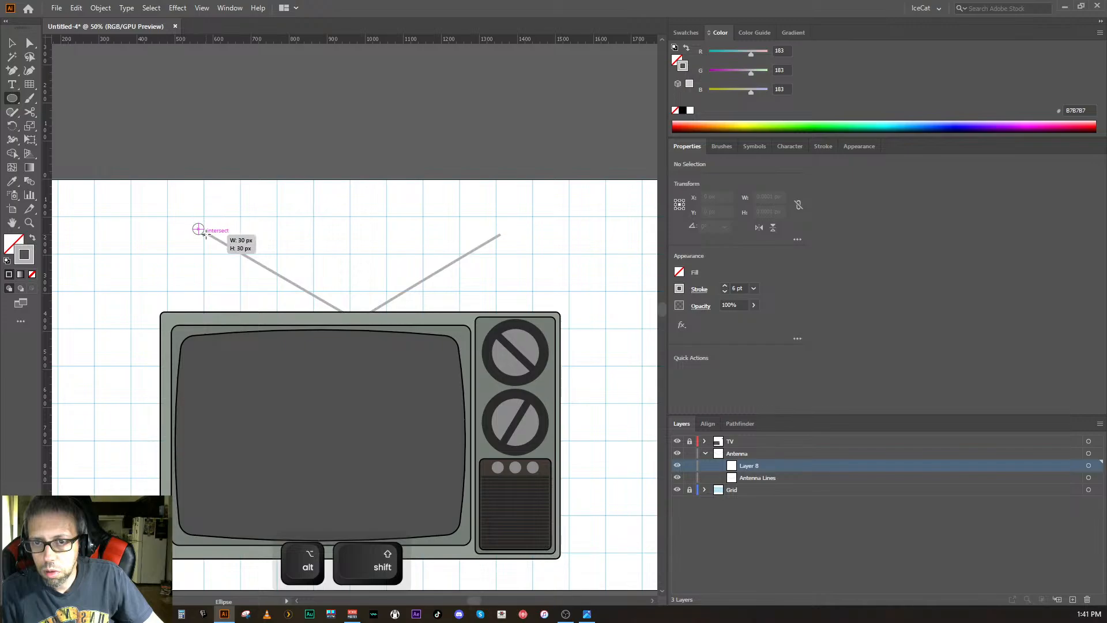
left_click(33, 237)
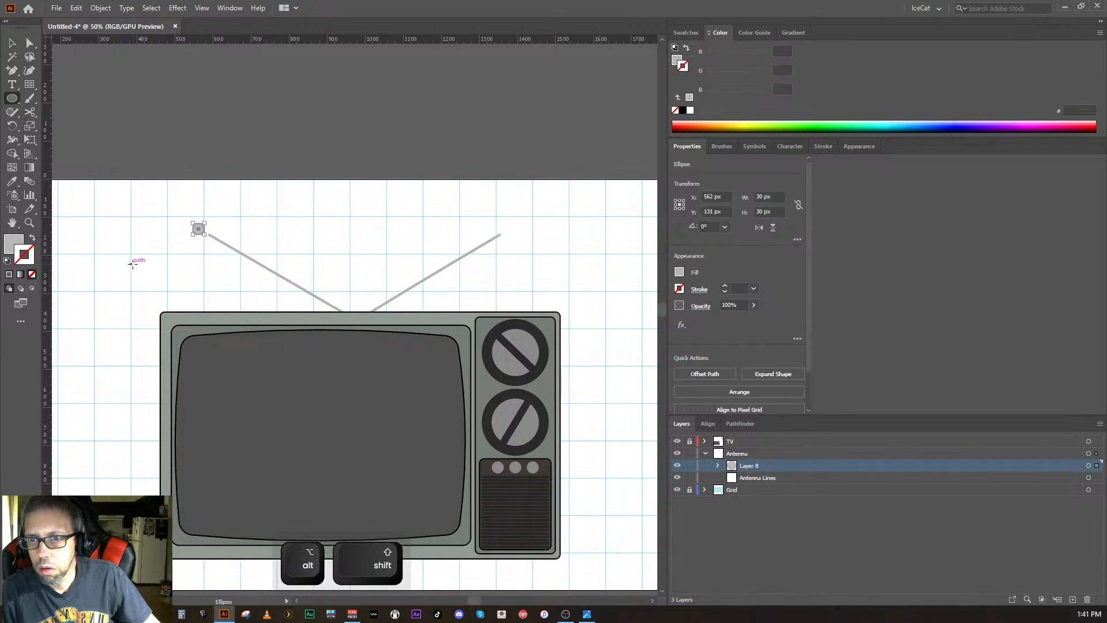
key("ctrl")
left_click(115, 270, "ctrl")
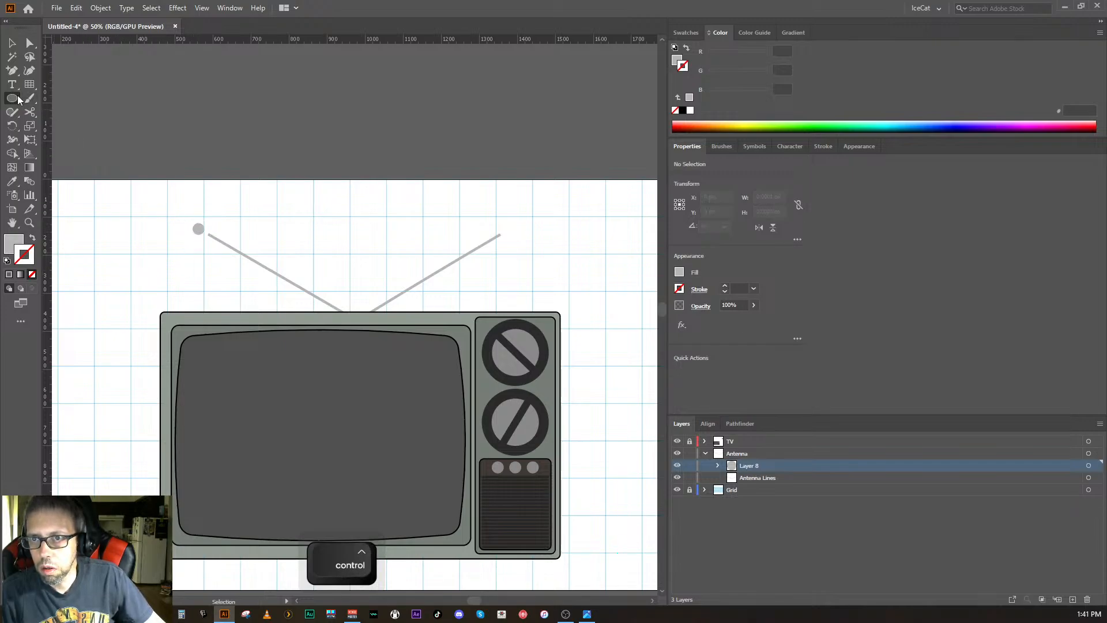
key("v")
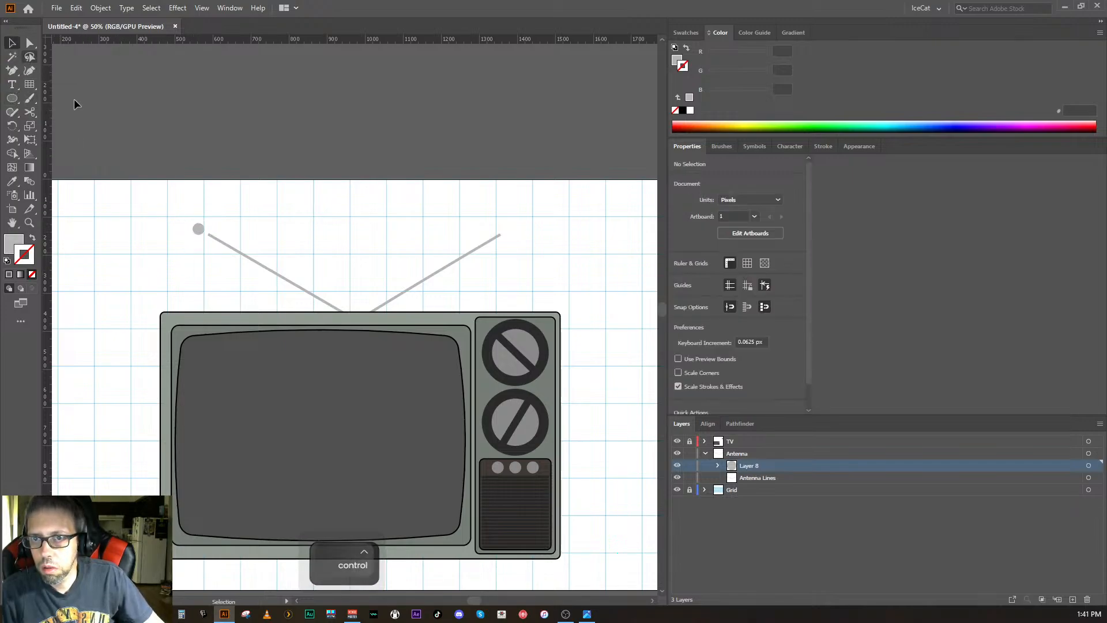
- Move the gray circle onto the end of the antenna's right arm, at about X 1350 px, Y 146 px, and deselect it
left_click(198, 230)
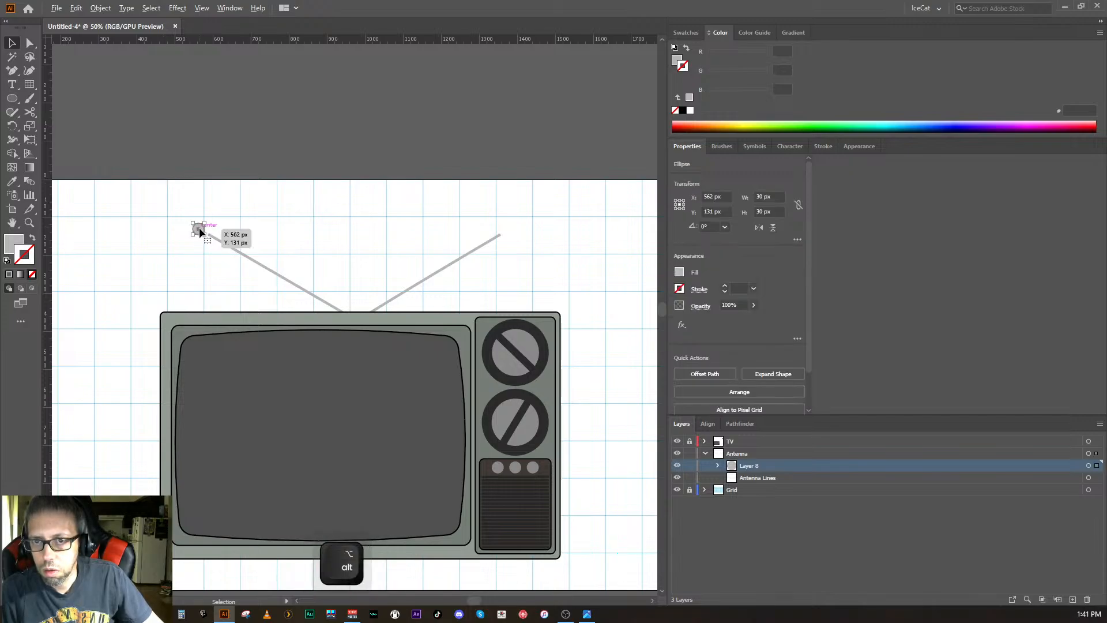
left_click_drag(200, 229, 499, 236)
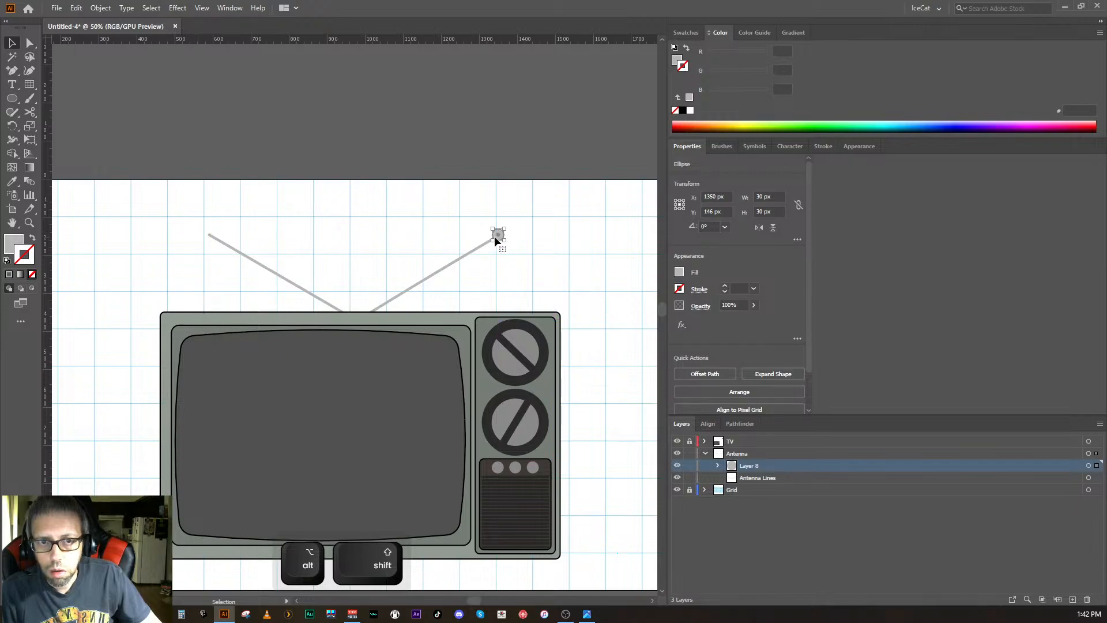
left_click(270, 219)
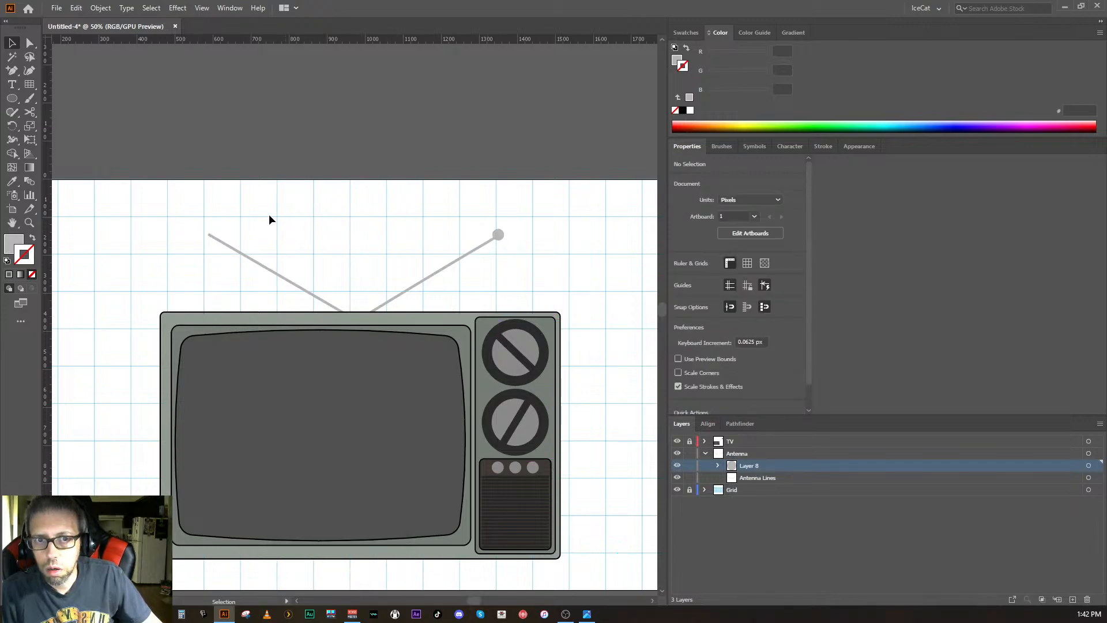
- Duplicate the circle horizontally onto the end of the antenna's left arm, at about X 588 px, Y 146 px, and deselect it
left_click(497, 237)
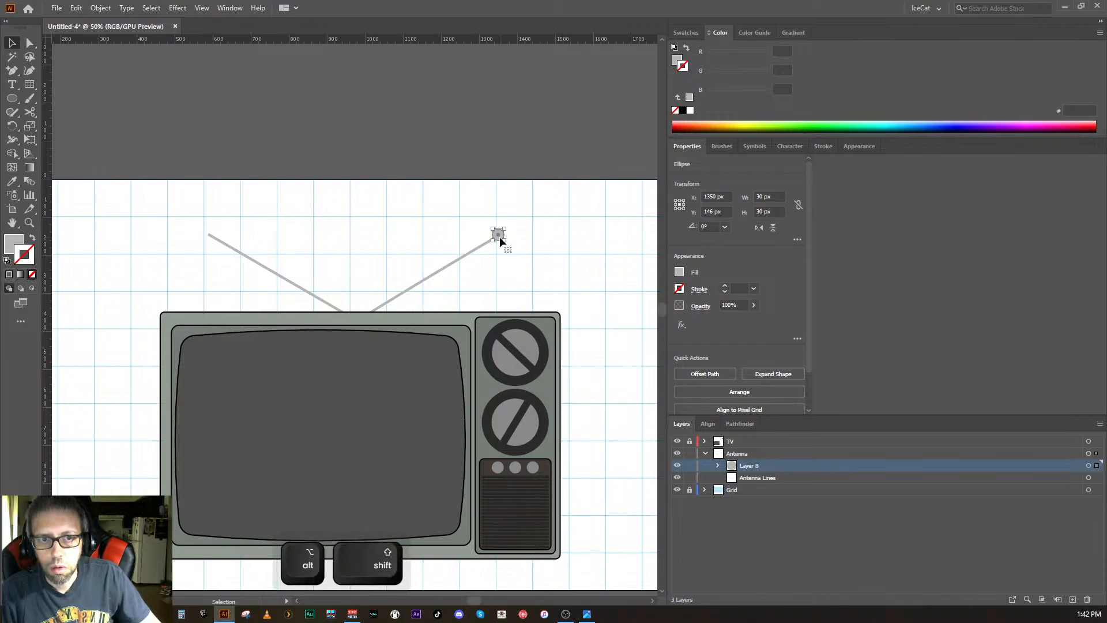
left_click_drag(500, 240, 498, 235)
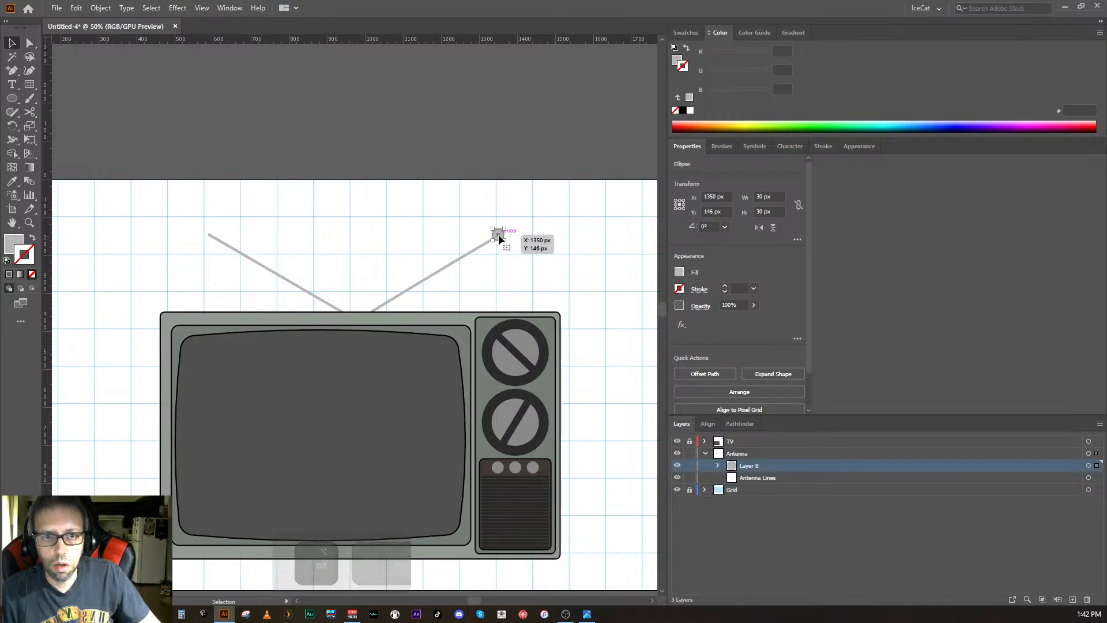
left_click_drag(498, 234, 500, 235)
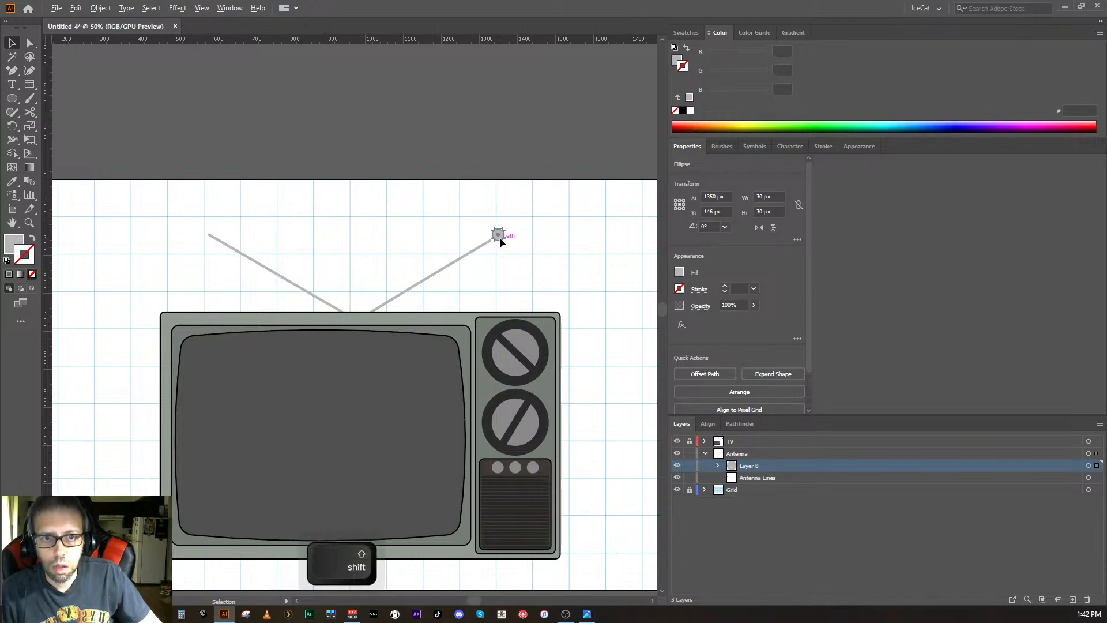
left_click_drag(499, 237, 206, 226)
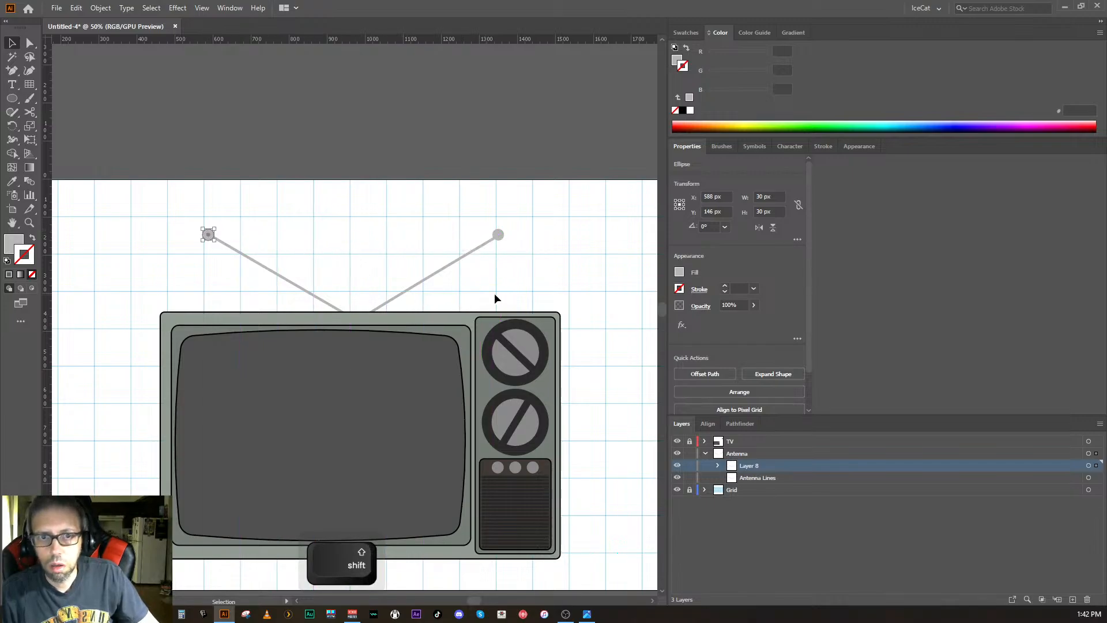
left_click(531, 285)
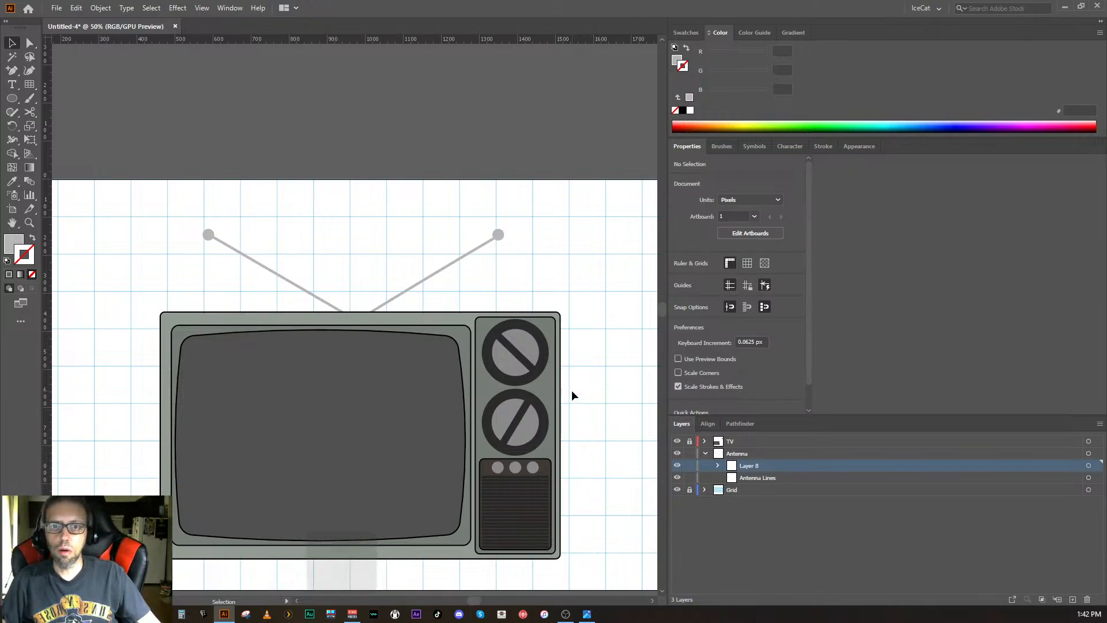
- Scale the antenna lines up proportionally from their center to about 961.5 px wide and 284 px high
left_click(793, 478, "alt")
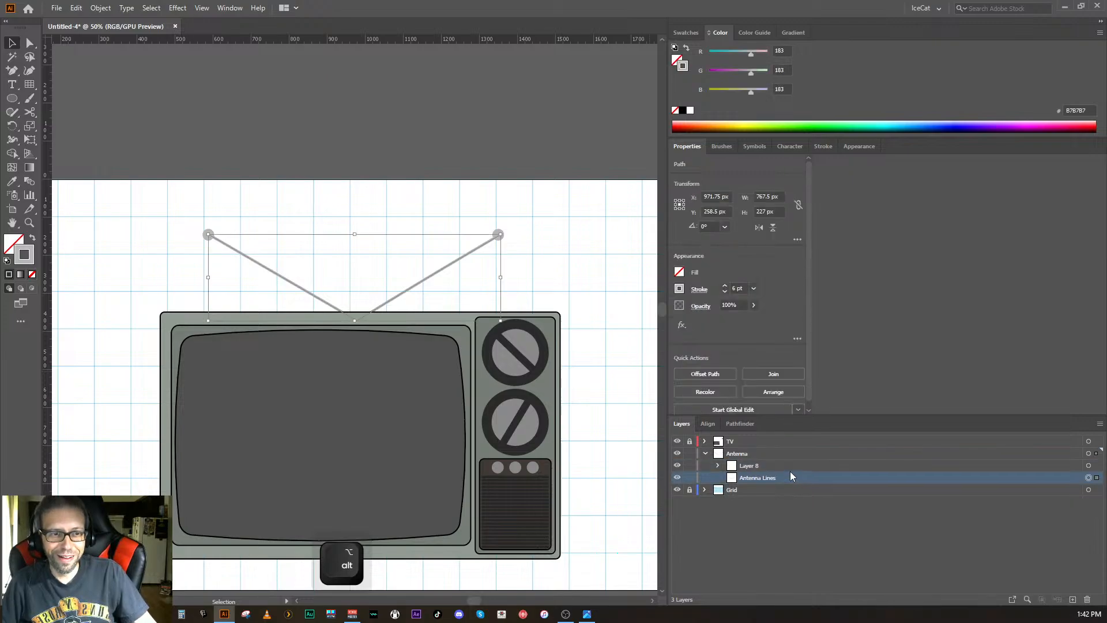
left_click(787, 466, "shift")
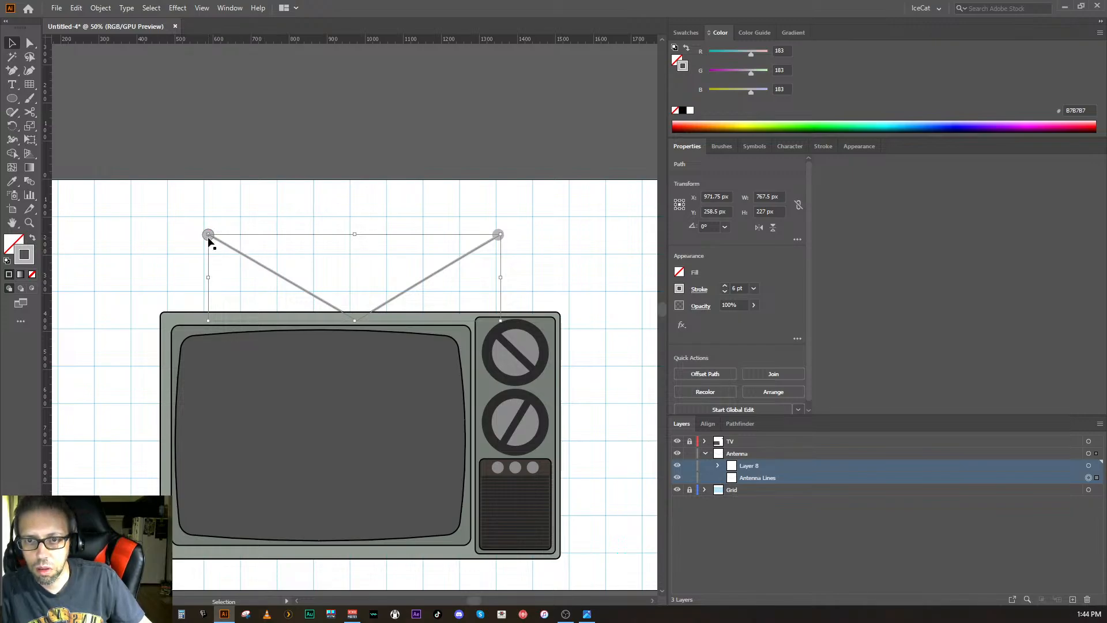
left_click_drag(208, 235, 172, 210)
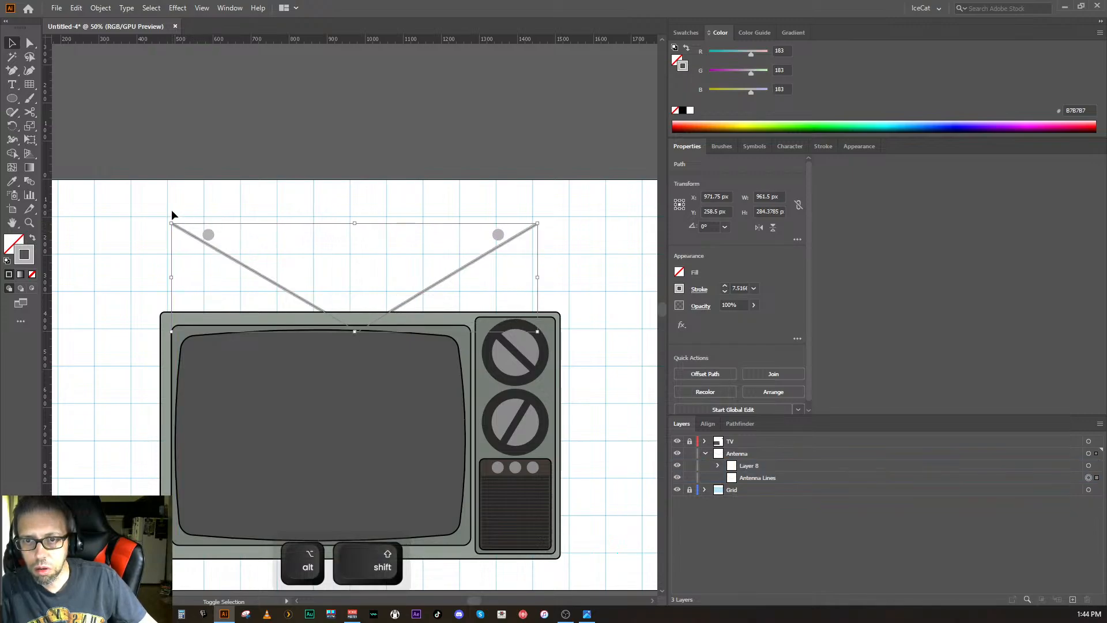
- Move the two antenna circles outward onto the upper ends of the enlarged antenna lines
left_click(274, 248)
left_click_drag(209, 235, 174, 223)
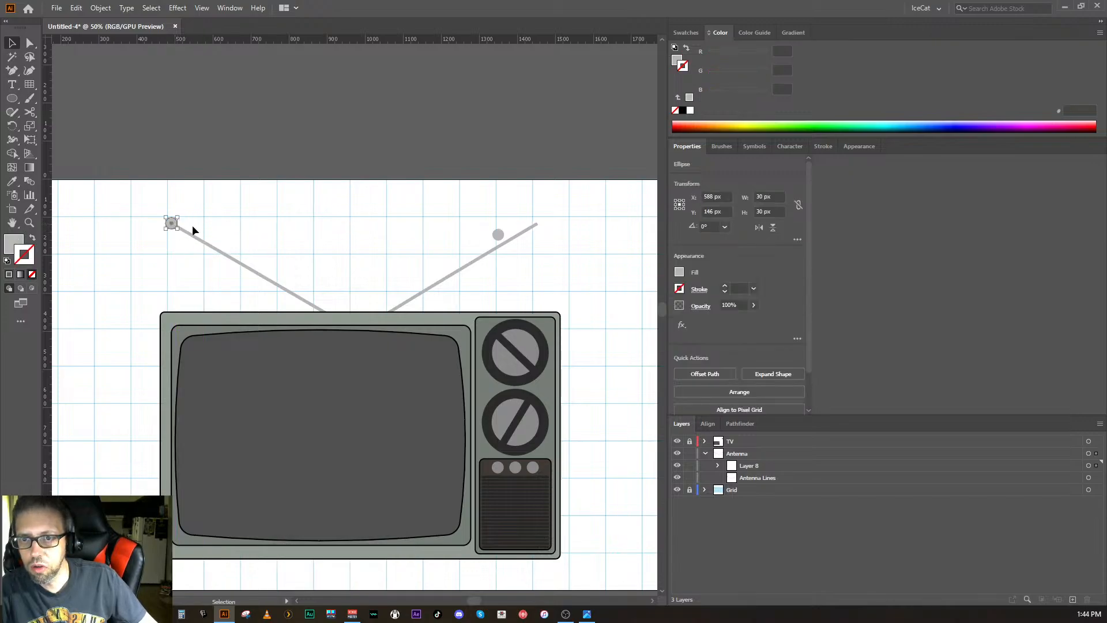
left_click_drag(501, 235, 543, 223)
left_click(589, 263)
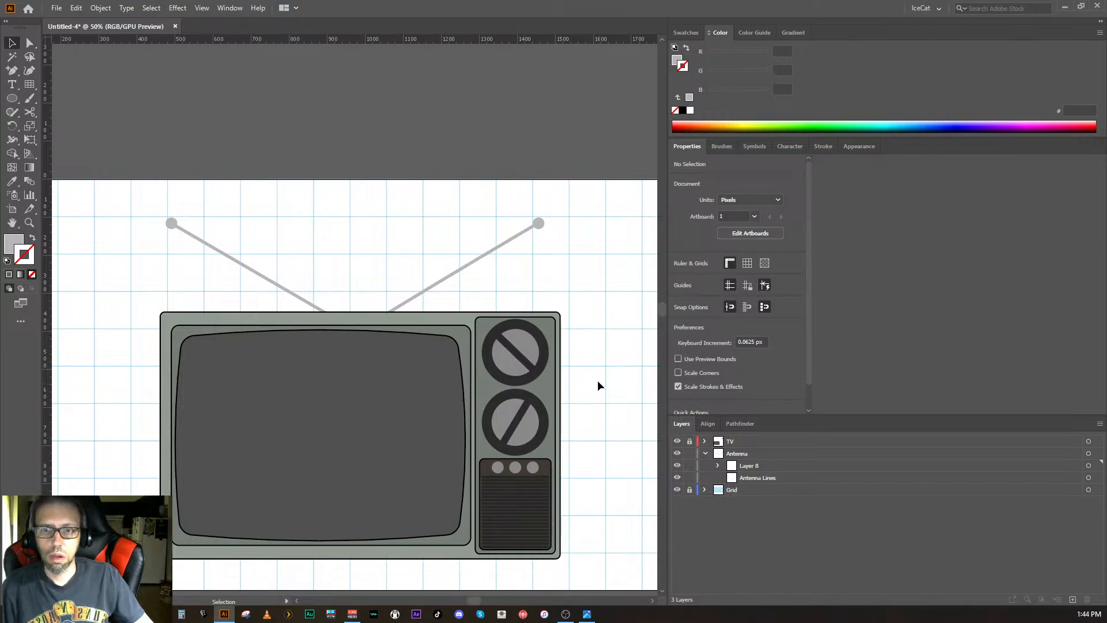
- Set the stroke color of all artwork on the Antenna layer to dark gray 3A3A3A
left_click(767, 454)
left_click(768, 466)
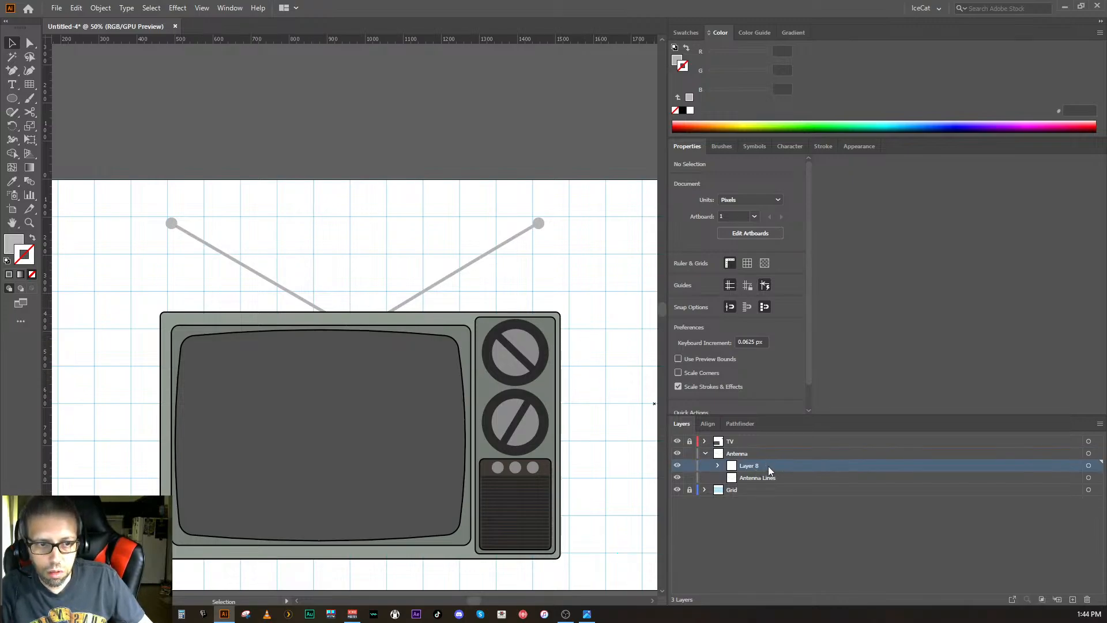
left_click(1088, 453)
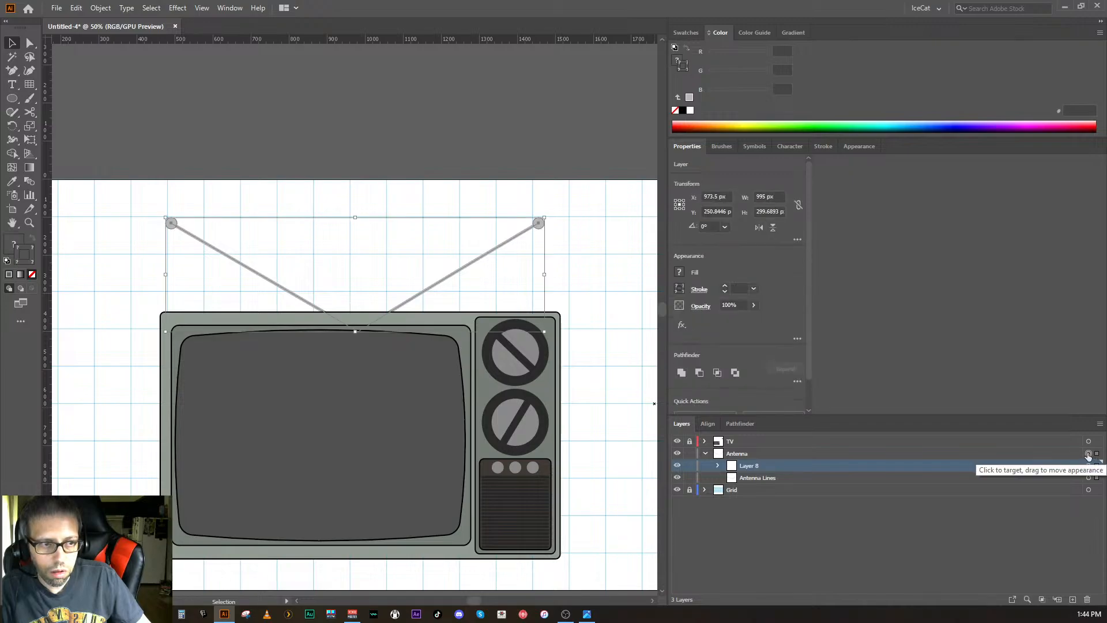
double_click(18, 248)
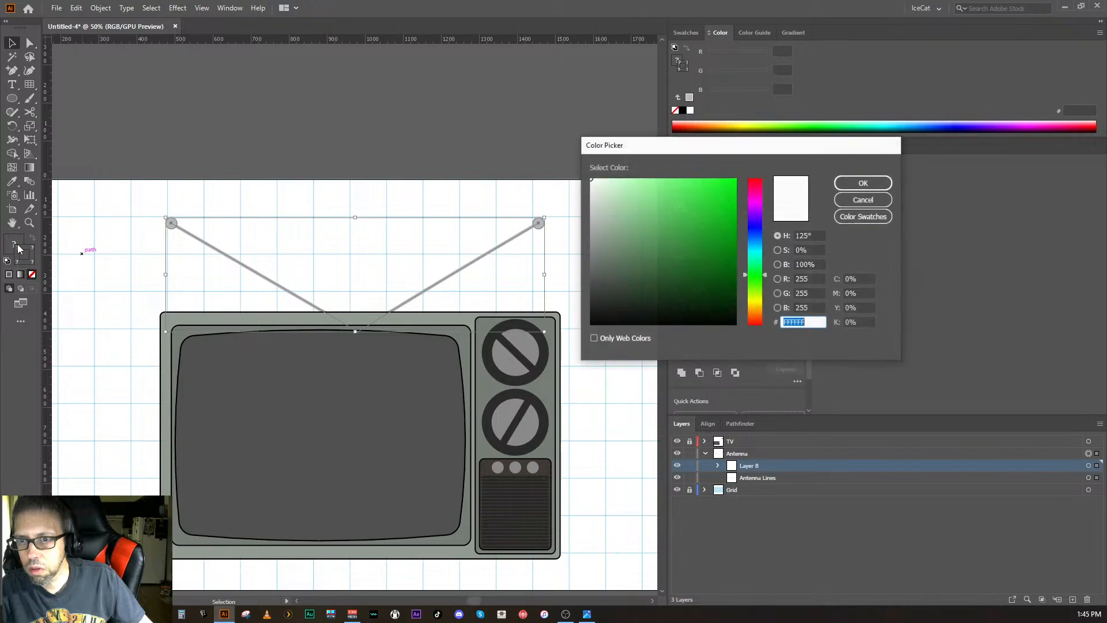
left_click_drag(652, 271, 585, 292)
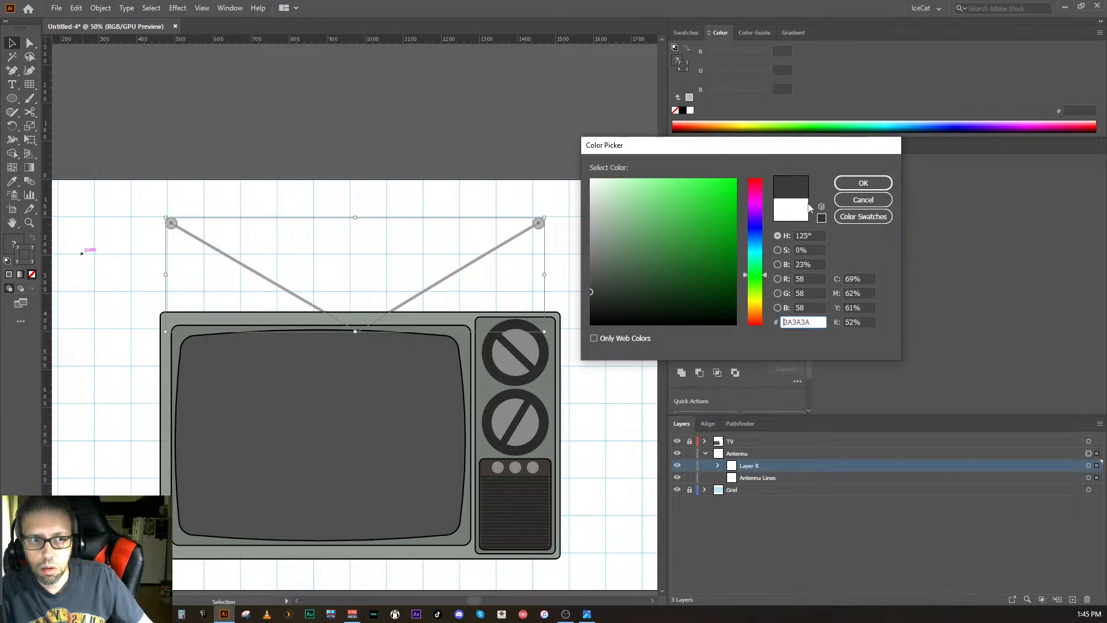
left_click(860, 183)
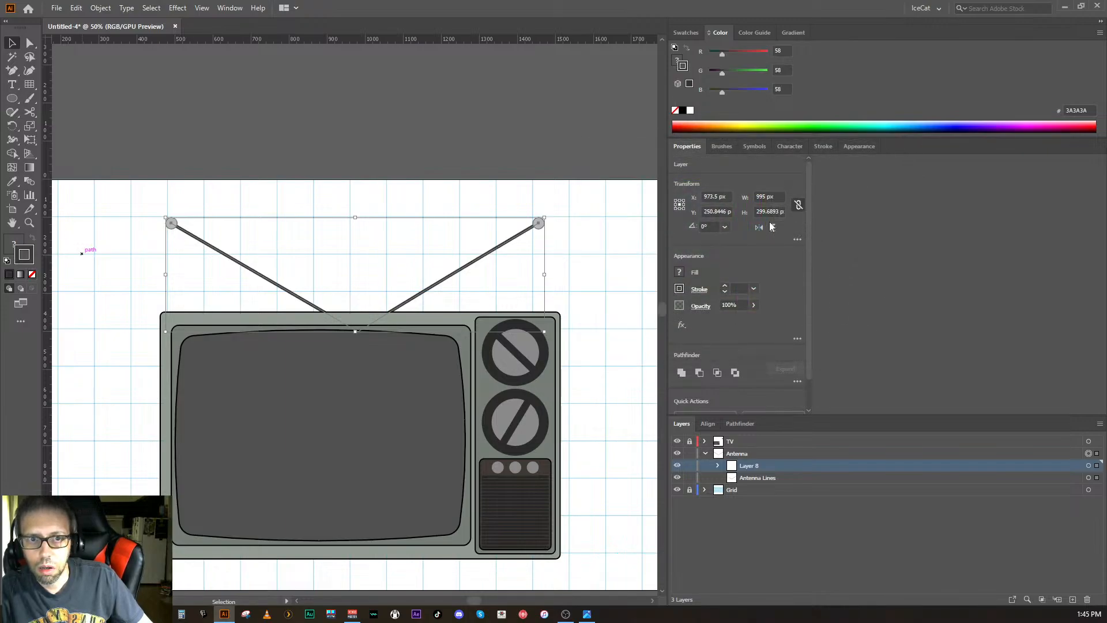
left_click(634, 287)
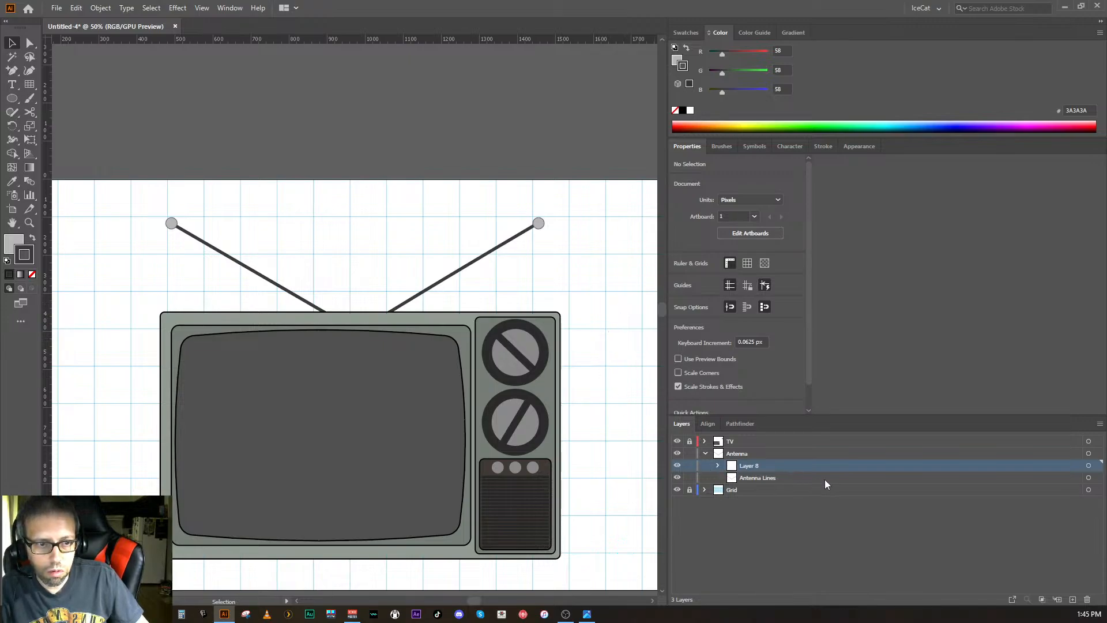
- Rename the sublayer holding the antenna circles to Balls
double_click(1019, 469)
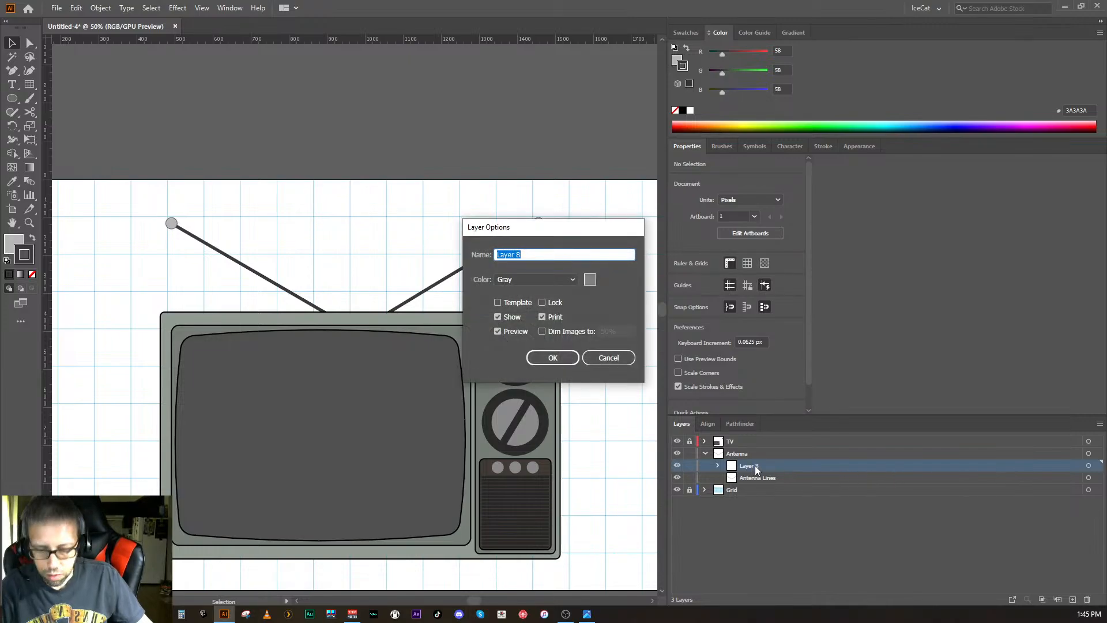
type("Balls")
key("Return")
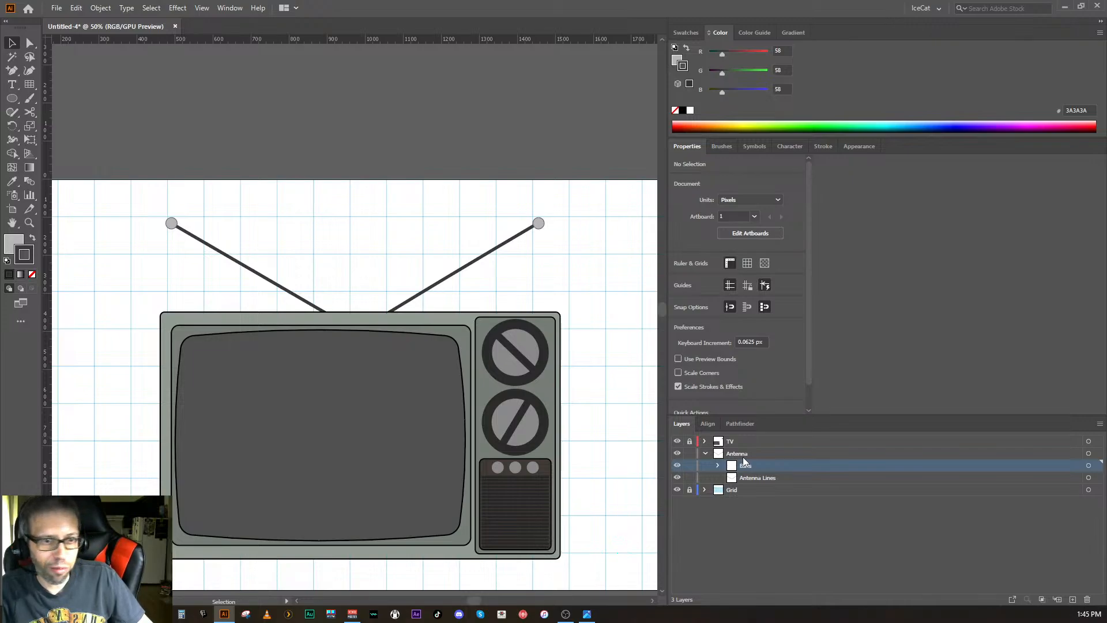
- Give the antenna balls the dark gray 3A3A3A of the antenna lines as fill, with no stroke
left_click(755, 454)
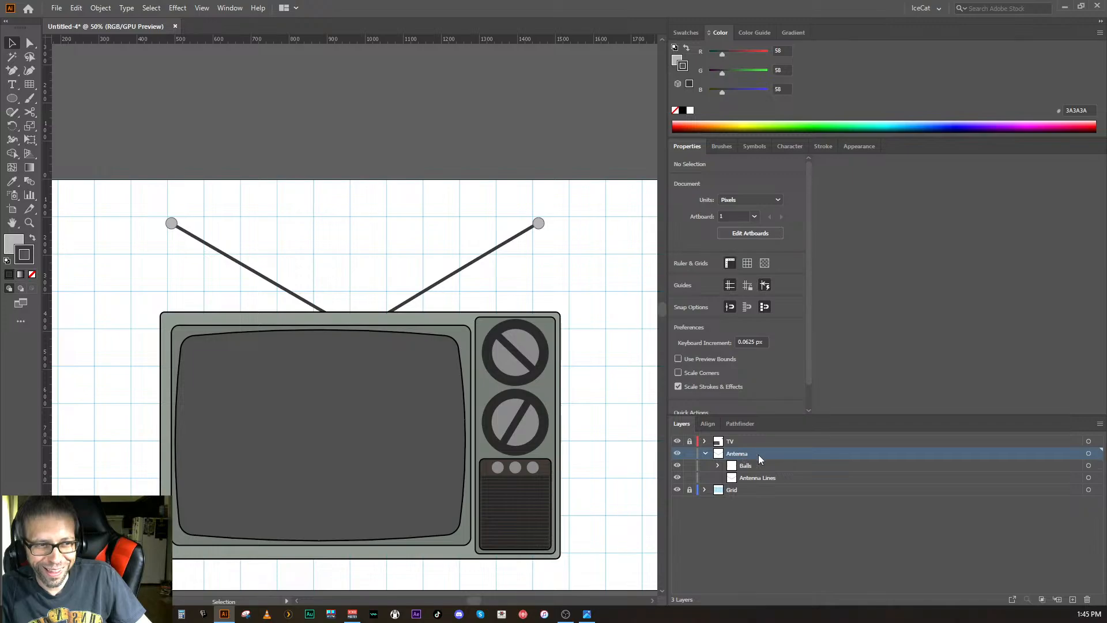
left_click(1089, 454)
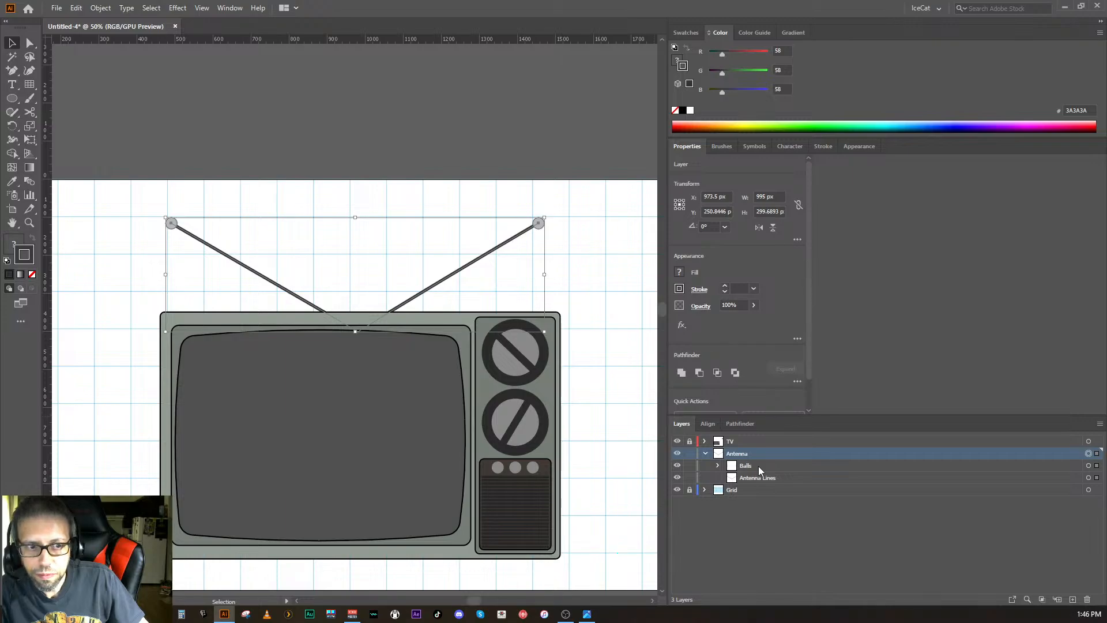
left_click(1088, 466)
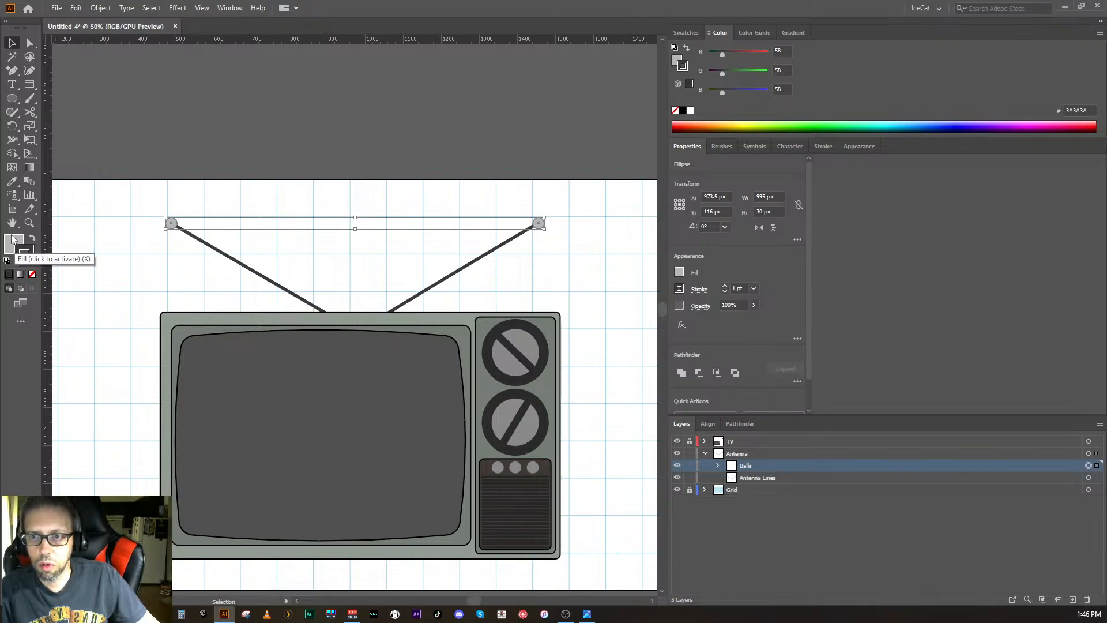
left_click(33, 275)
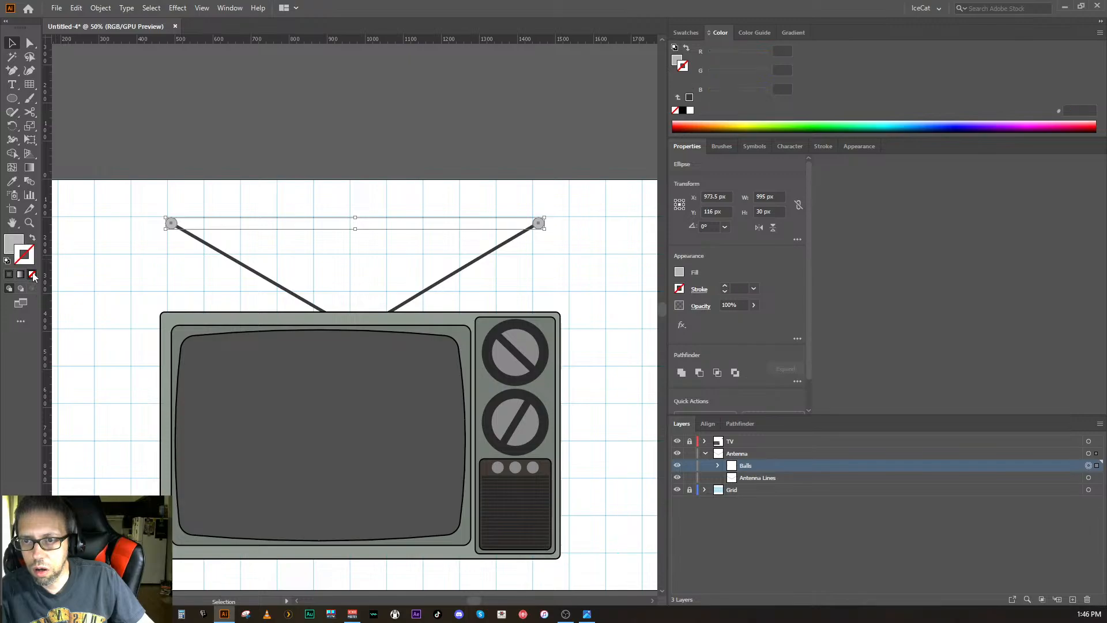
left_click(17, 242)
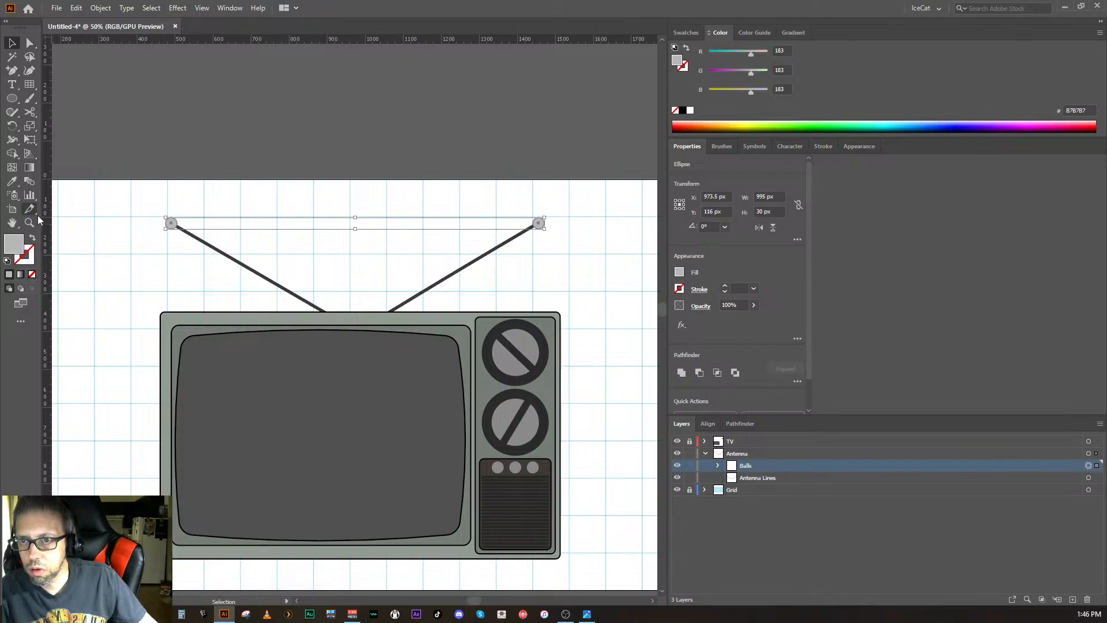
left_click(13, 184)
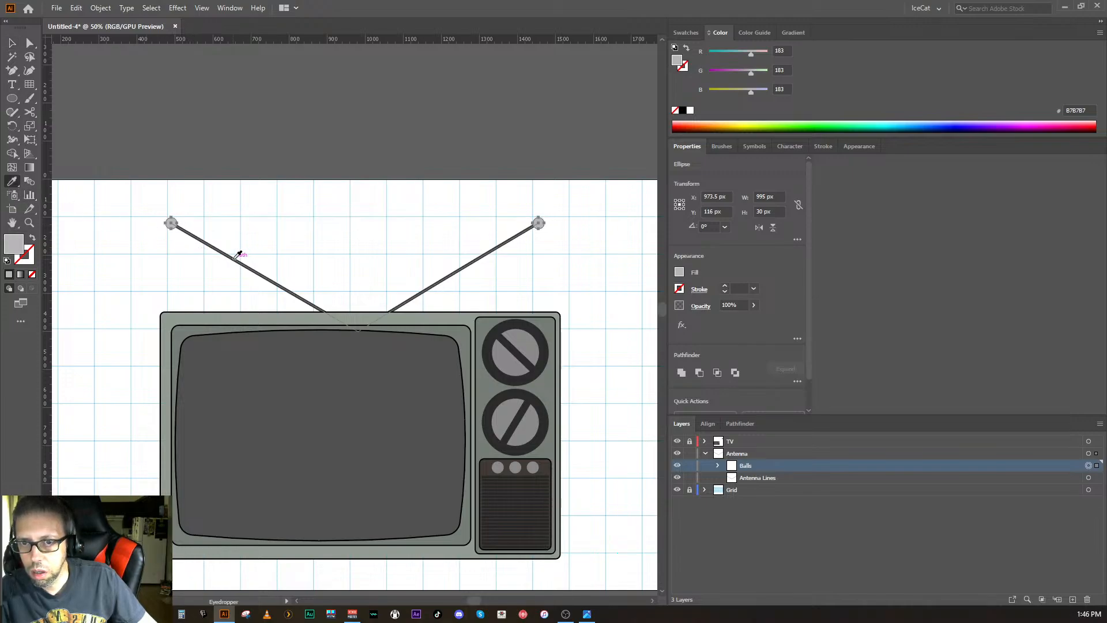
left_click(236, 256)
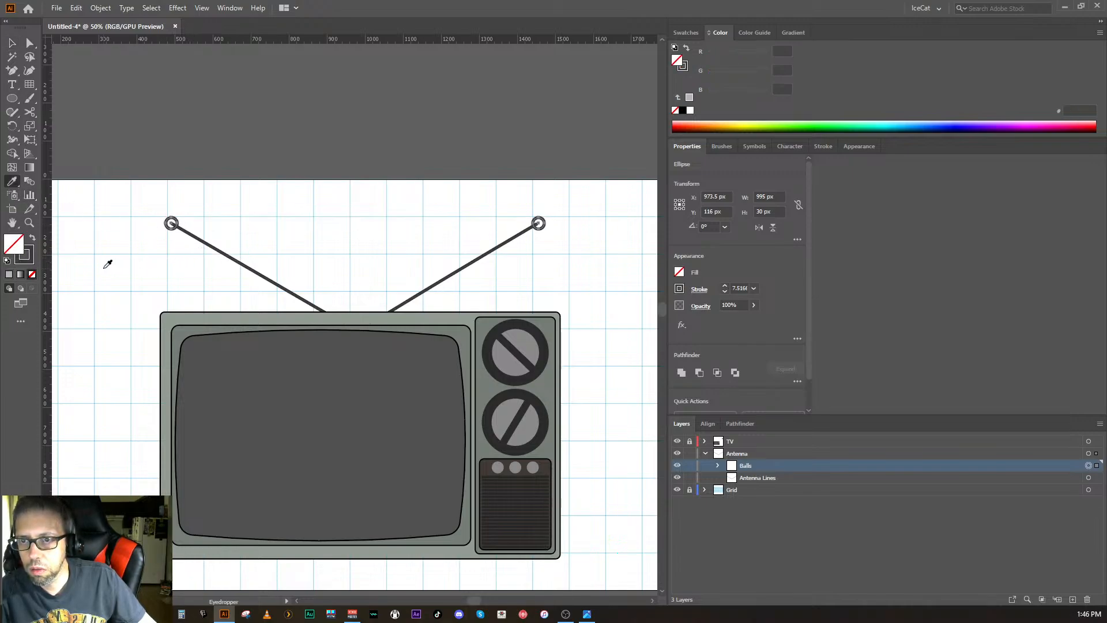
left_click(34, 241)
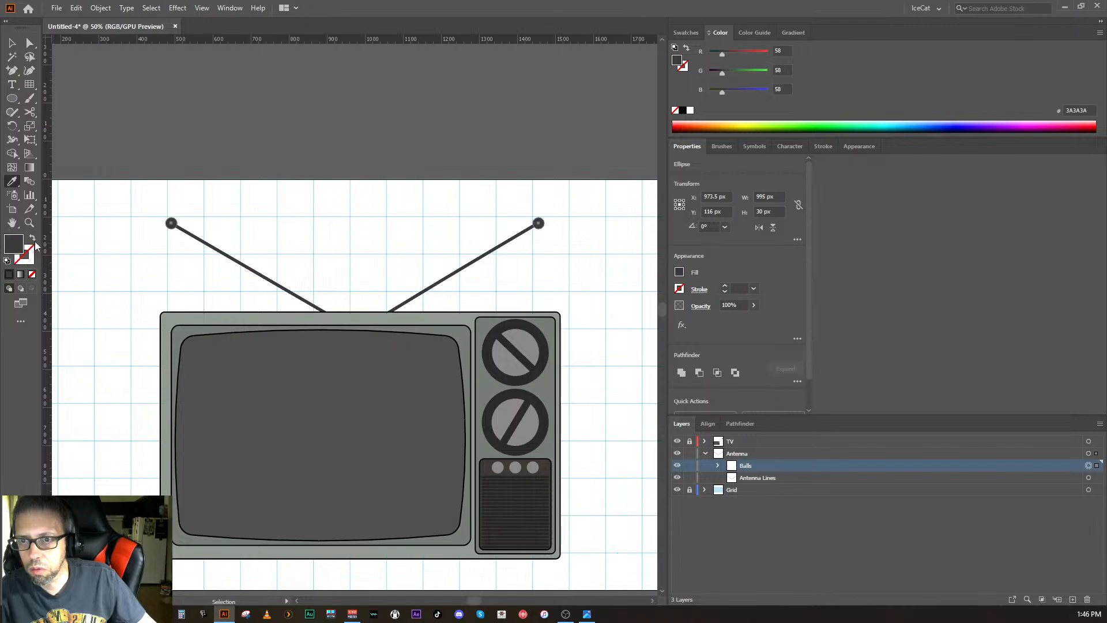
left_click(112, 272, "ctrl")
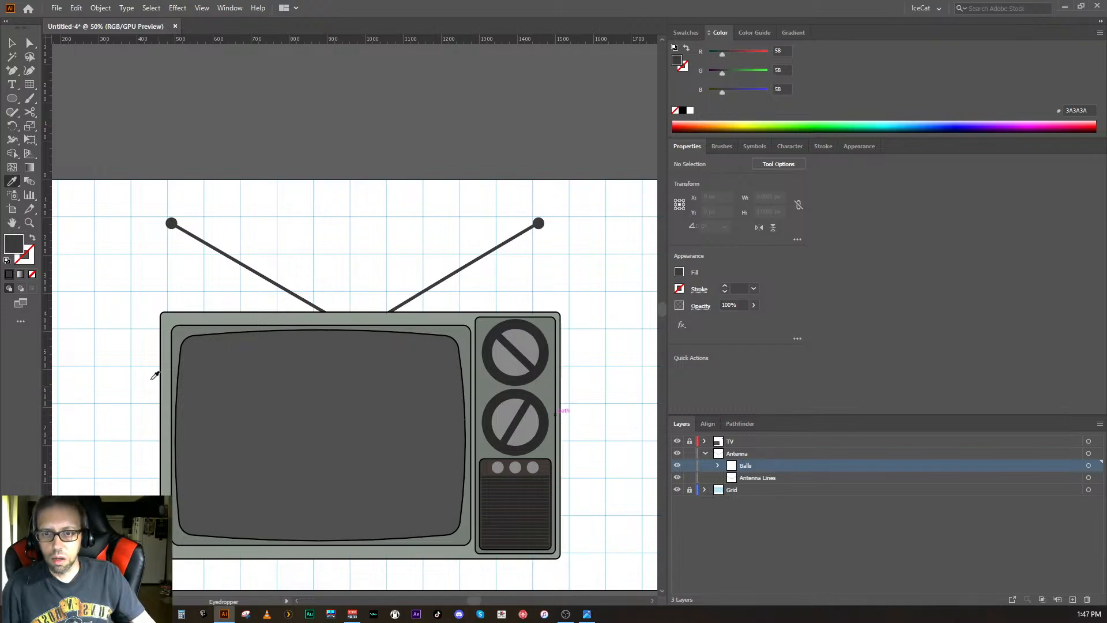
- Hide the Grid layer to view the television on a plain white artboard
scroll(130, 285, "down", 2)
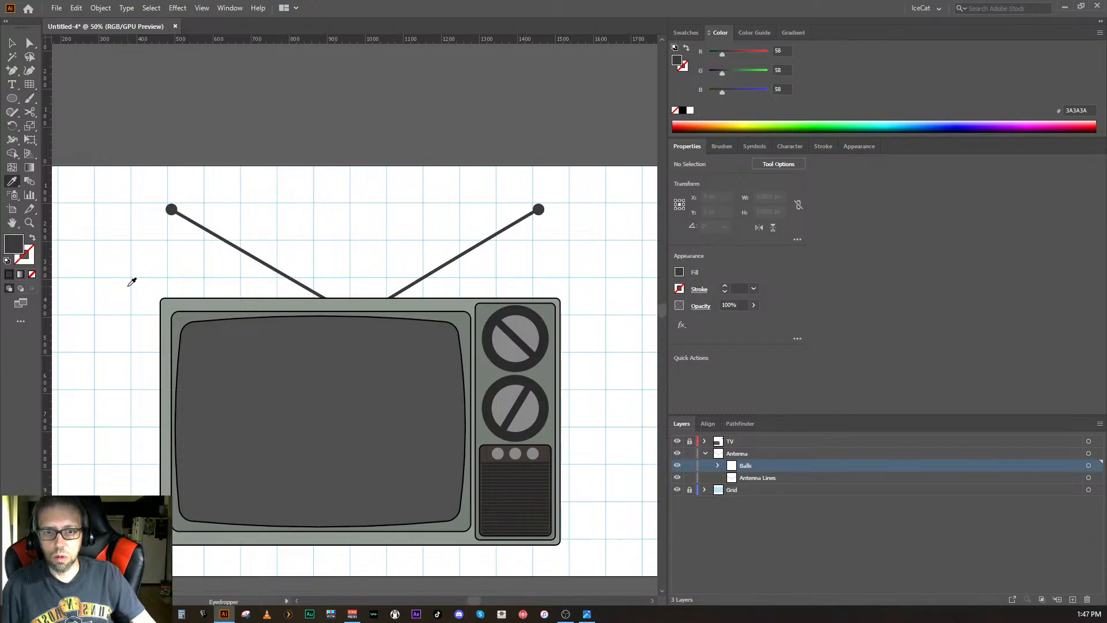
scroll(132, 282, "up", 1)
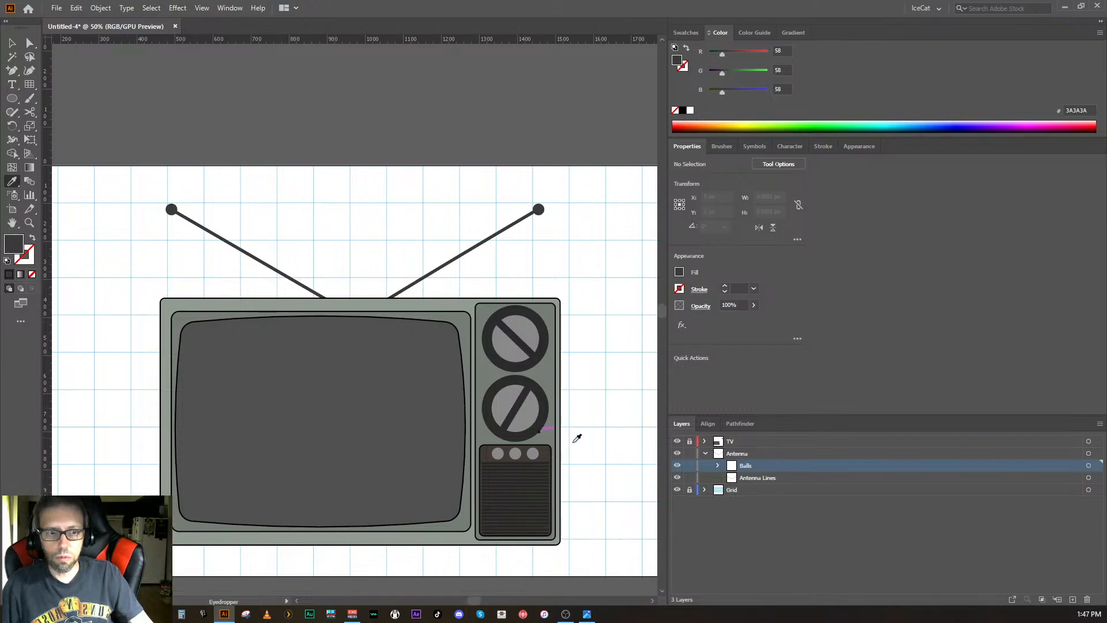
left_click(677, 490)
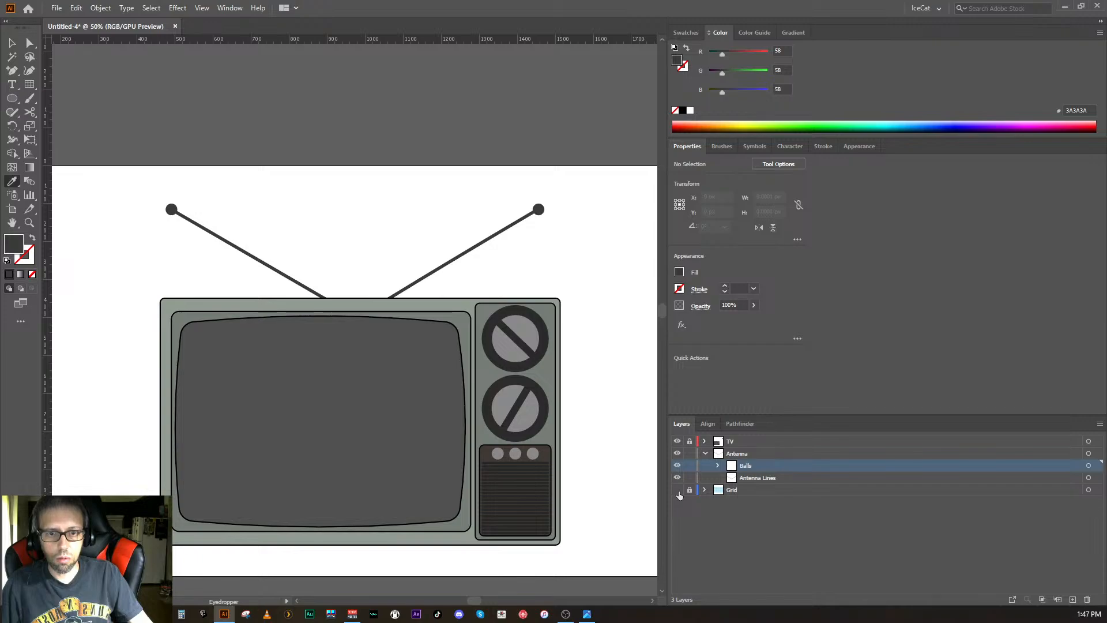
scroll(613, 471, "down", 1)
scroll(613, 472, "up", 1)
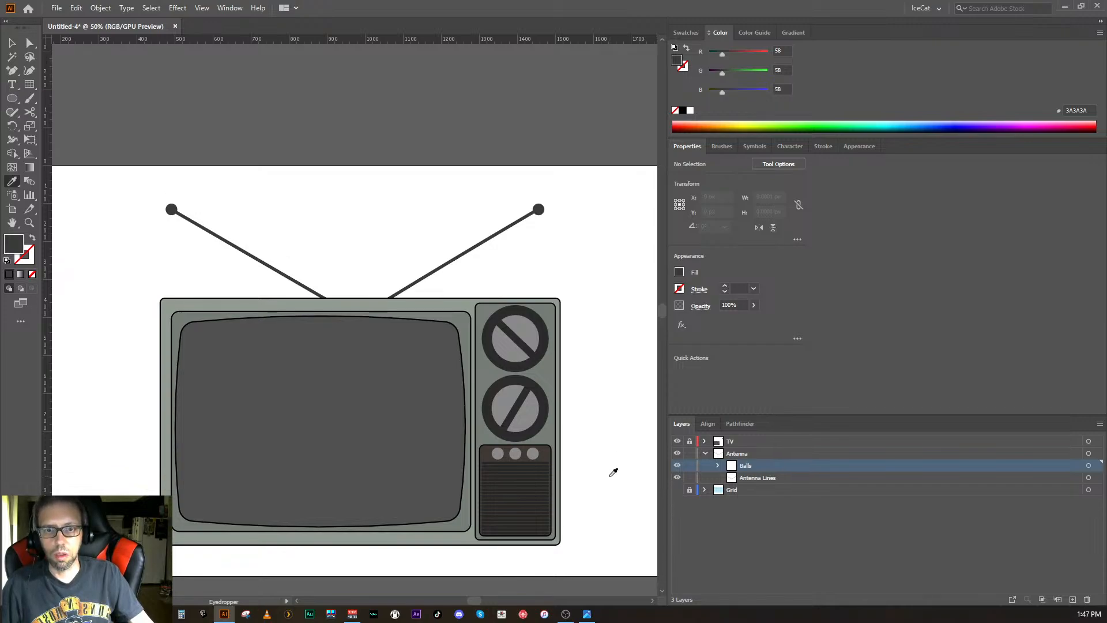
scroll(613, 472, "down", 1)
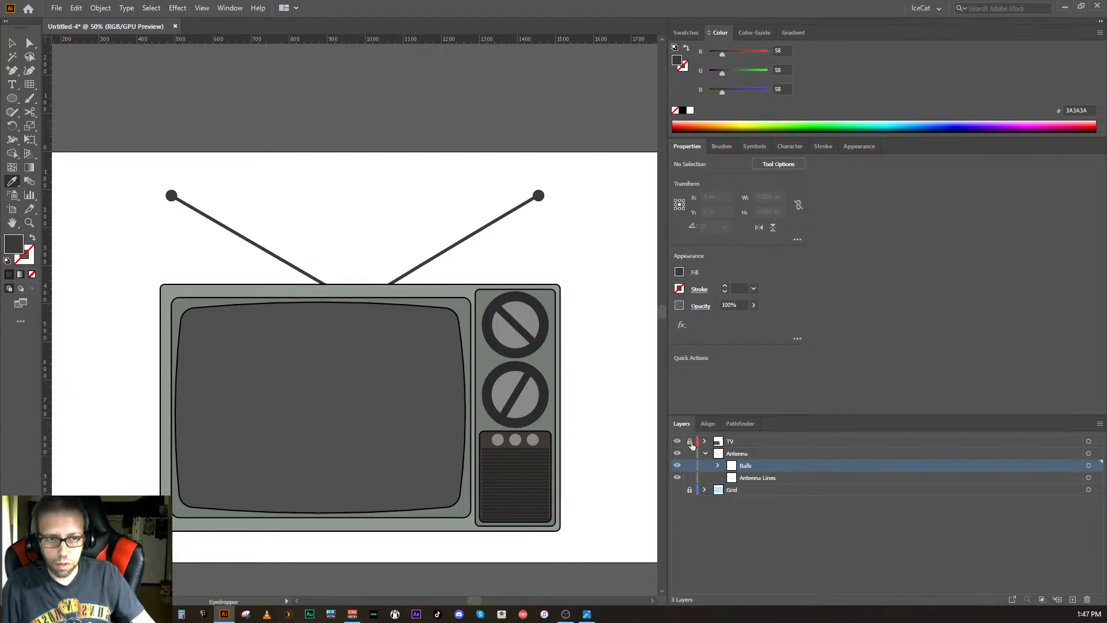
- Unlock and expand the TV layer, and briefly toggle the visibility of its TV Screen path
left_click(705, 445)
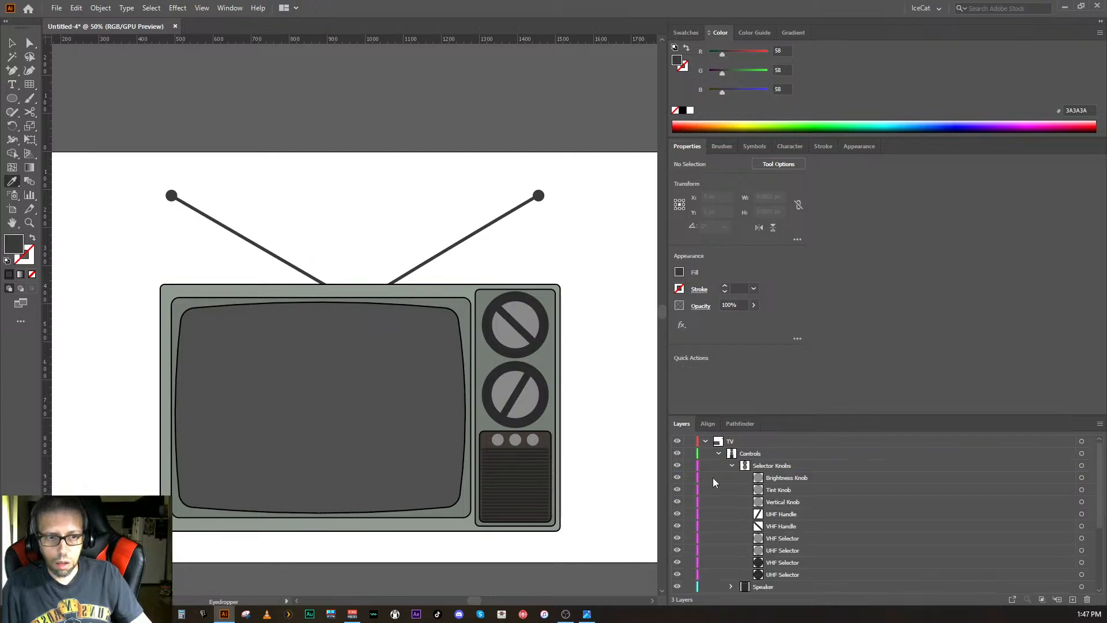
scroll(717, 505, "down", 5)
scroll(718, 505, "up", 4)
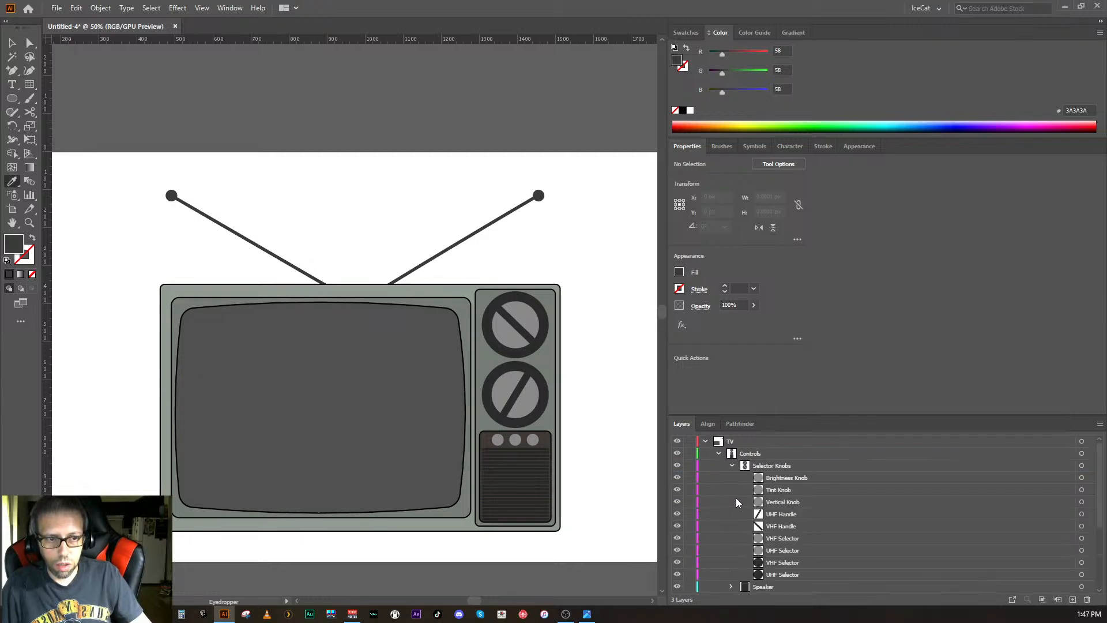
scroll(746, 500, "down", 5)
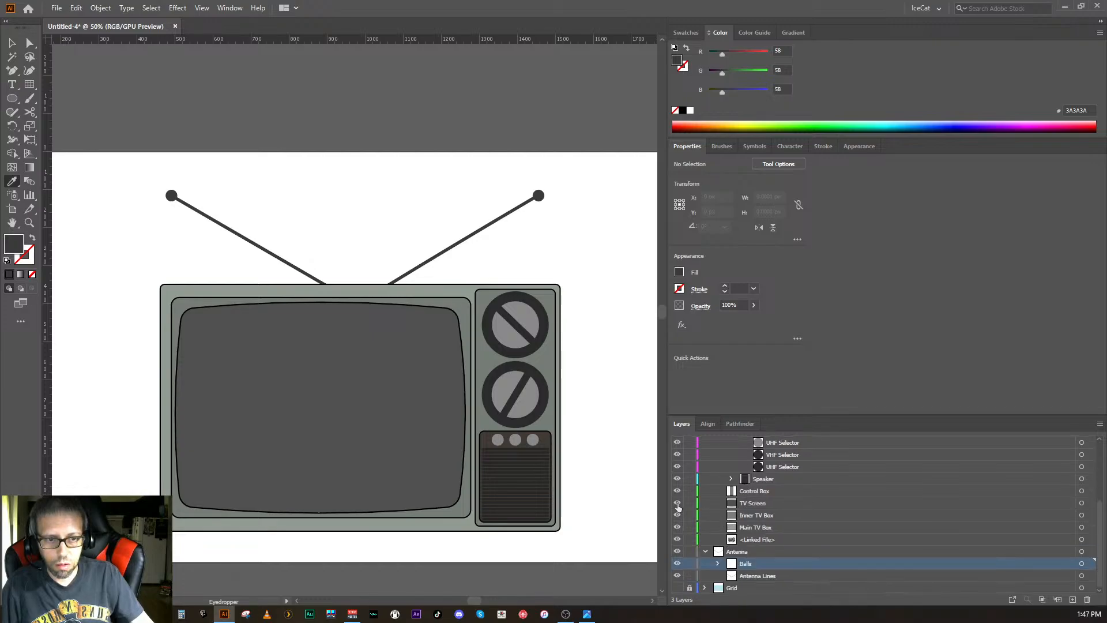
left_click(677, 503)
left_click(678, 503)
- Lower the opacity of the TV Screen path to 26%
left_click(765, 506)
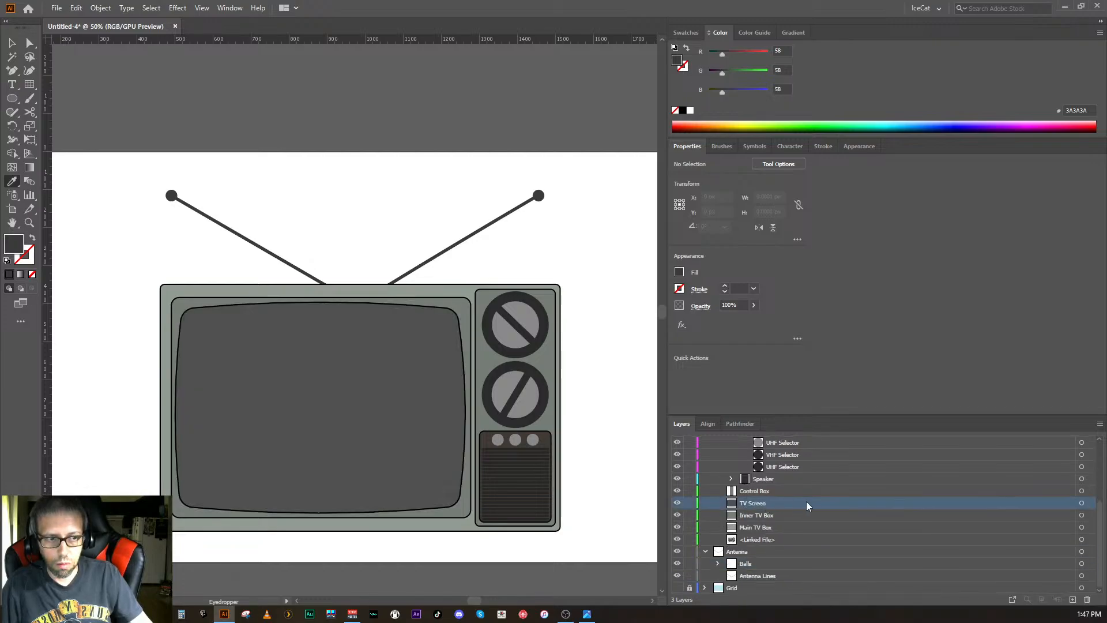
left_click(1081, 504)
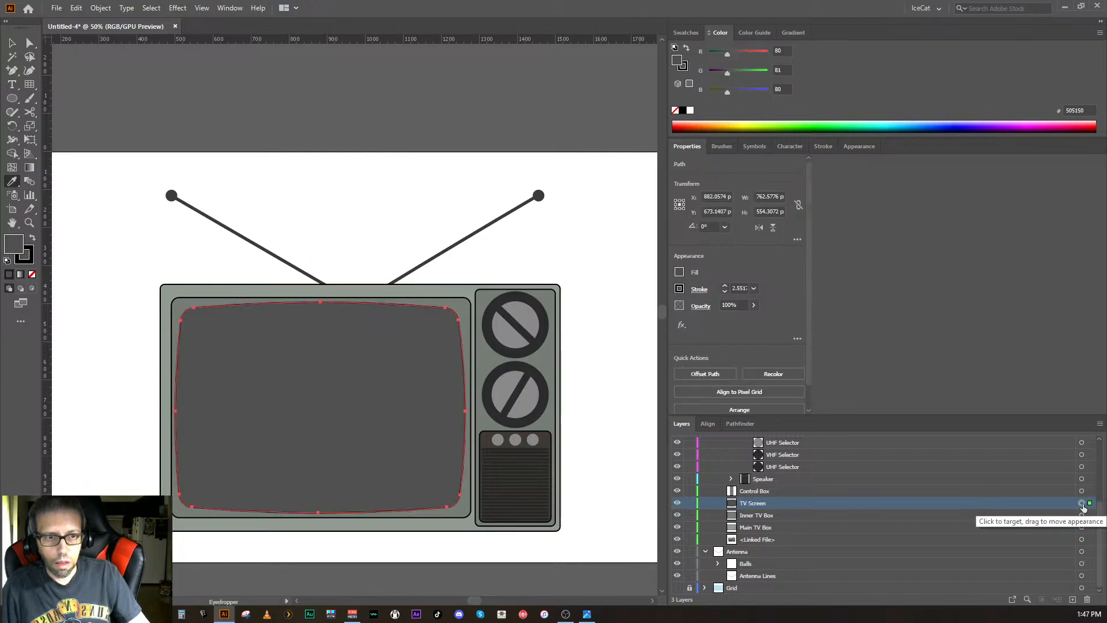
left_click(753, 305)
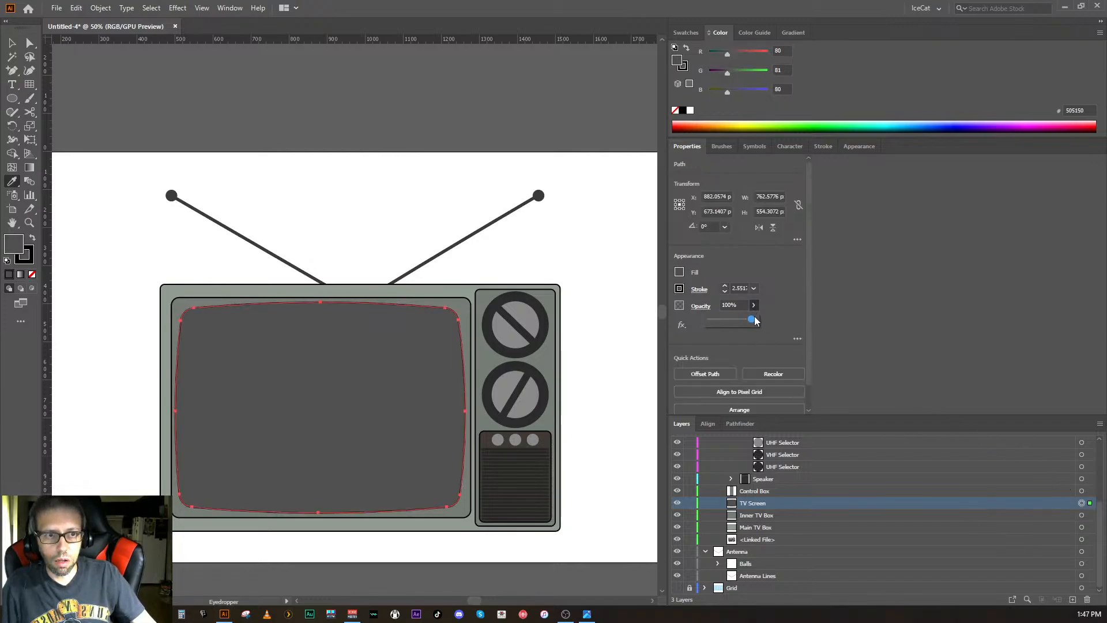
left_click_drag(754, 321, 751, 322)
left_click_drag(740, 324, 721, 323)
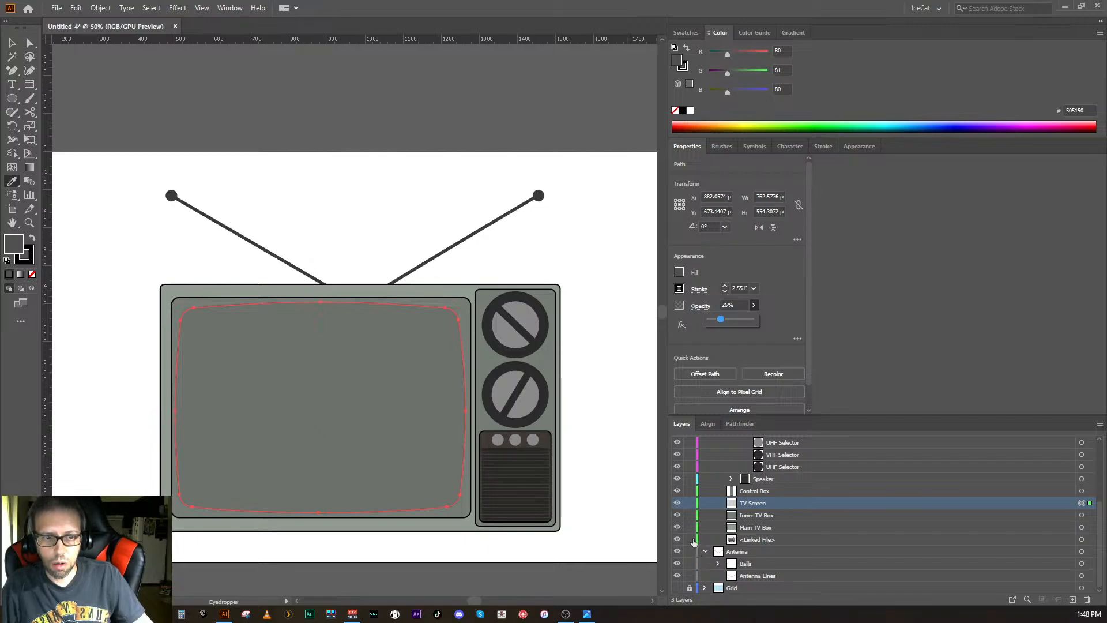
- Toggle the visibility of the Main TV Box path off and on to check what lies behind the screen
left_click(678, 529)
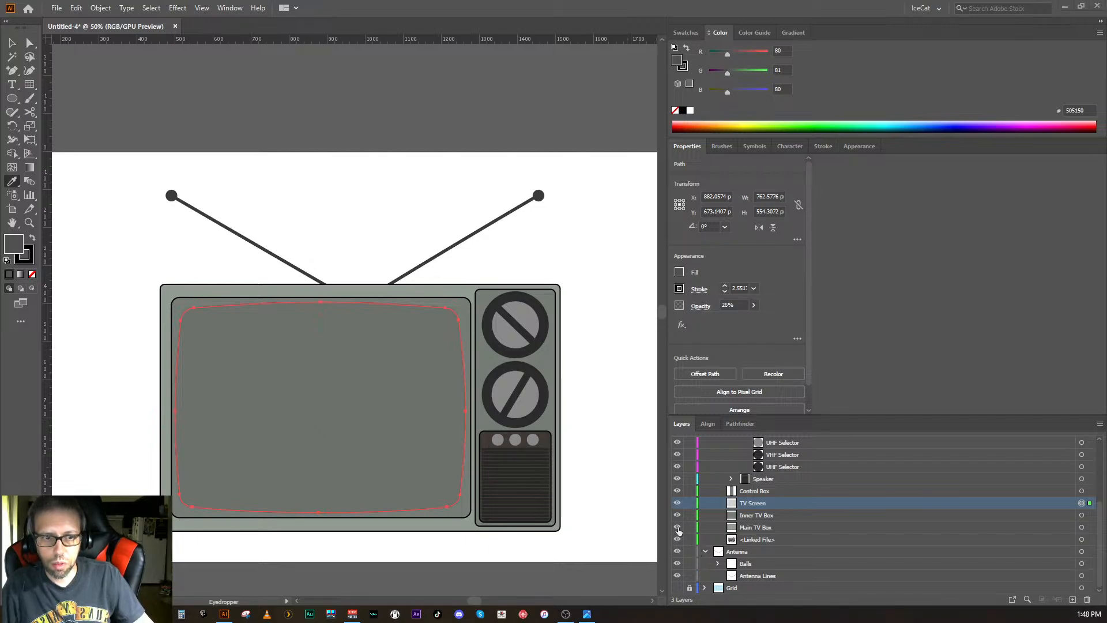
left_click(677, 528)
left_click(677, 527)
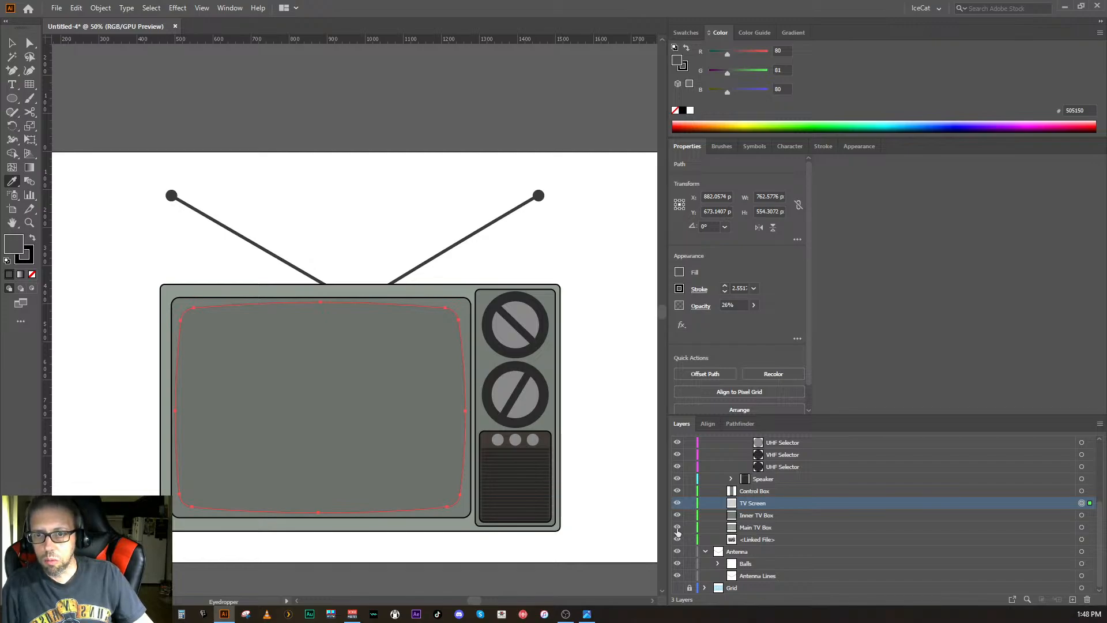
key("v")
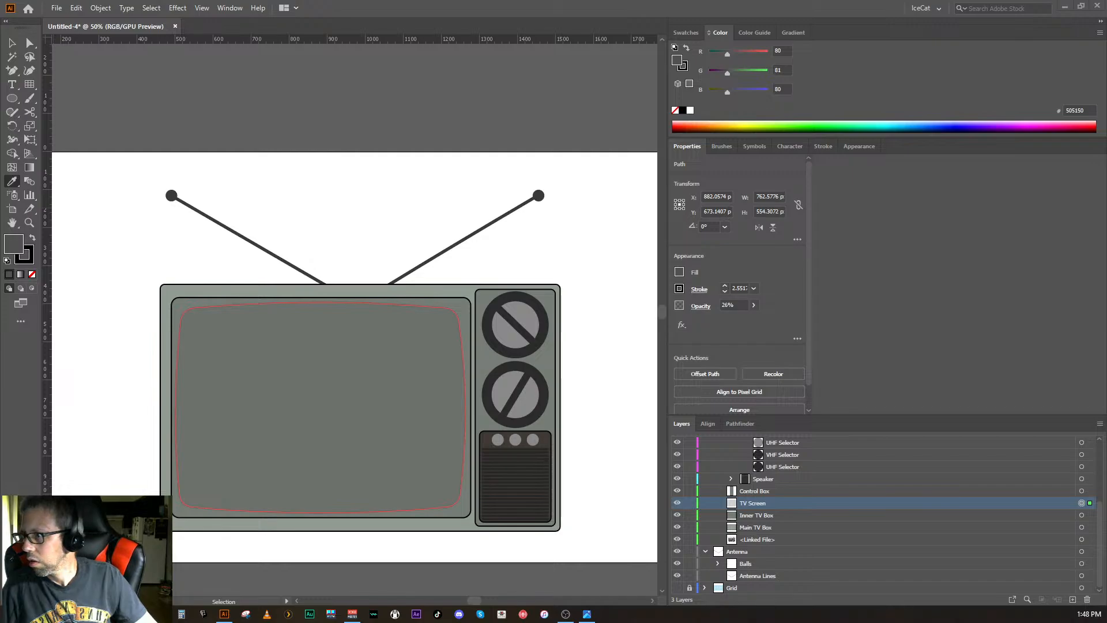
key("BackSpace")
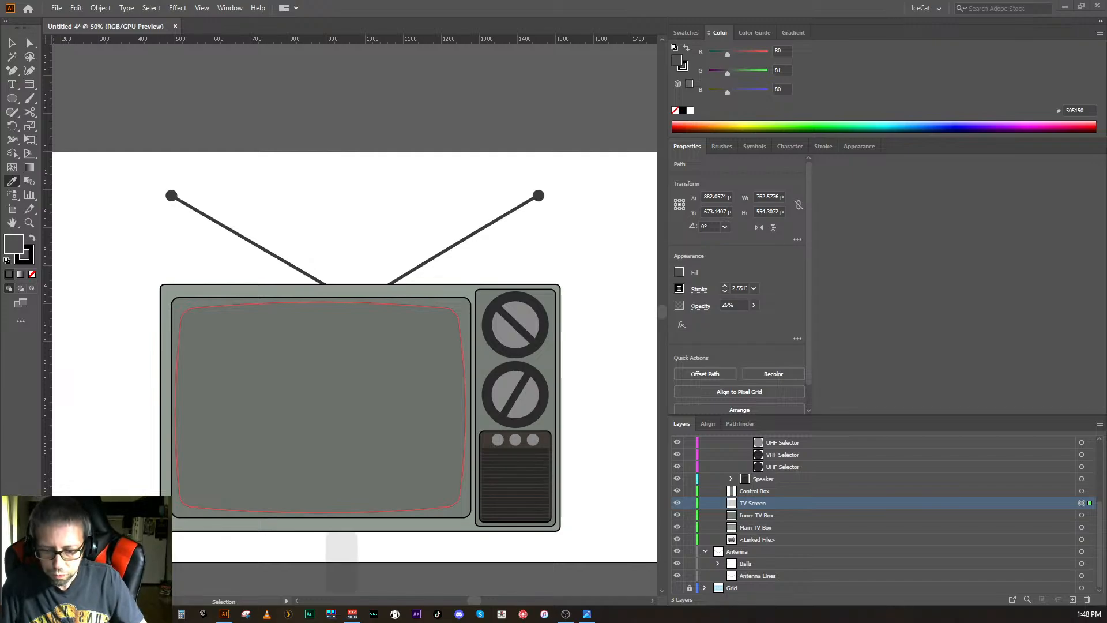
key("space")
key("t")
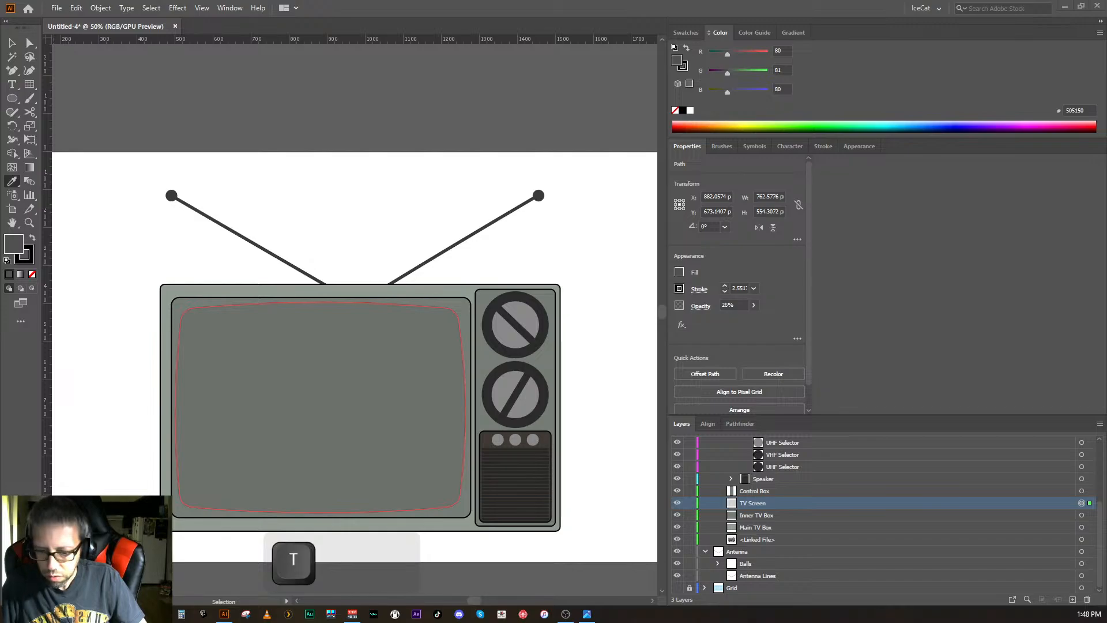
key("space")
key("c")
key("space")
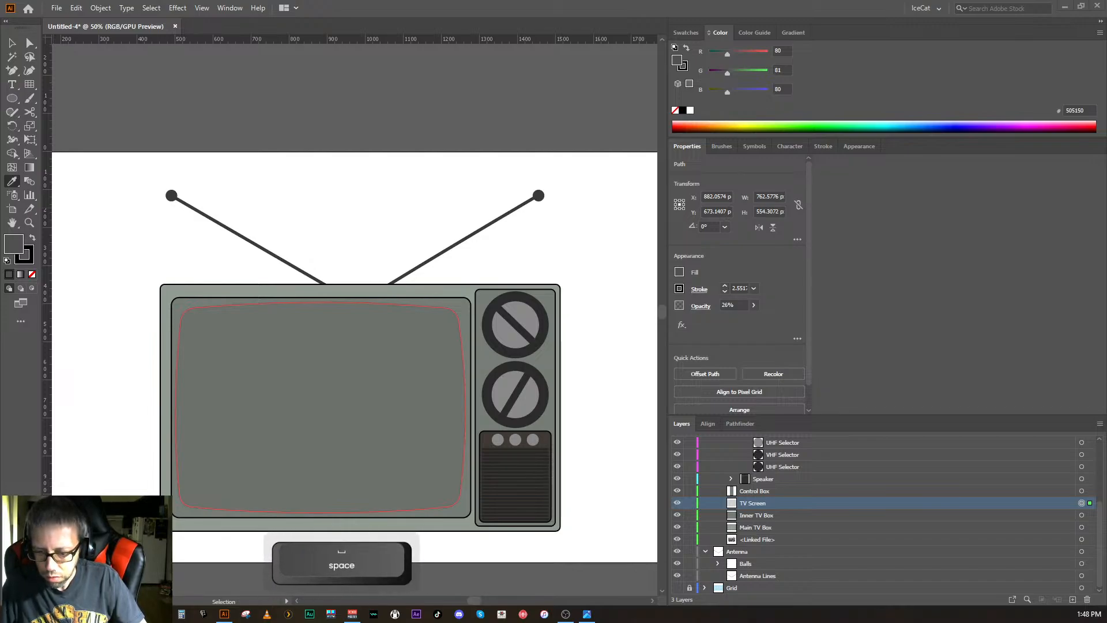
key("space")
key("a")
key("e")
key("o")
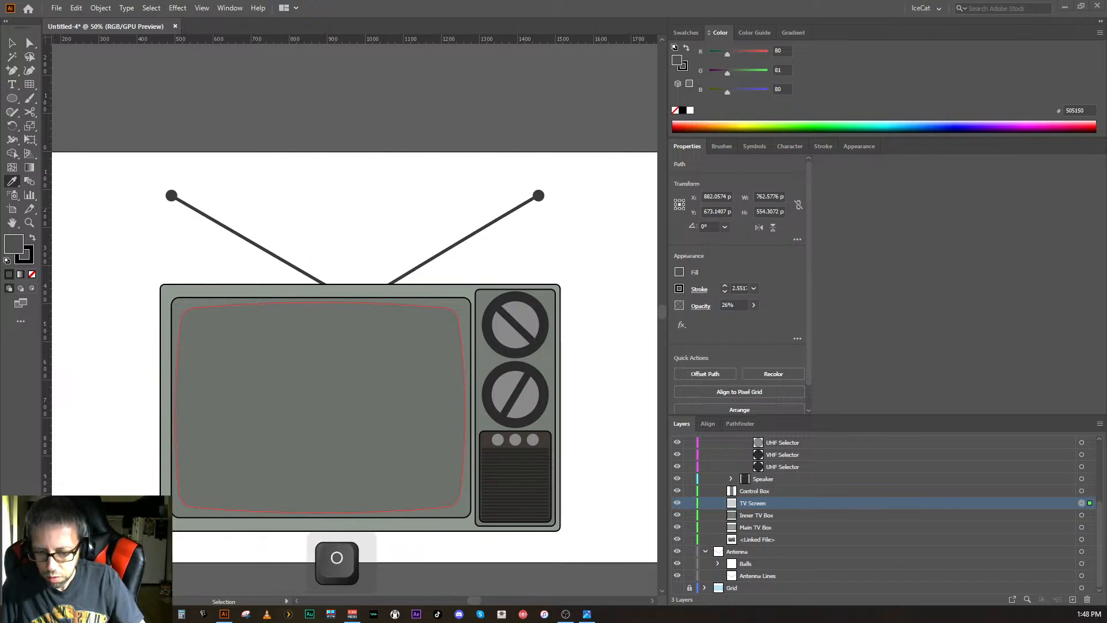
key("space")
key("o")
key("f")
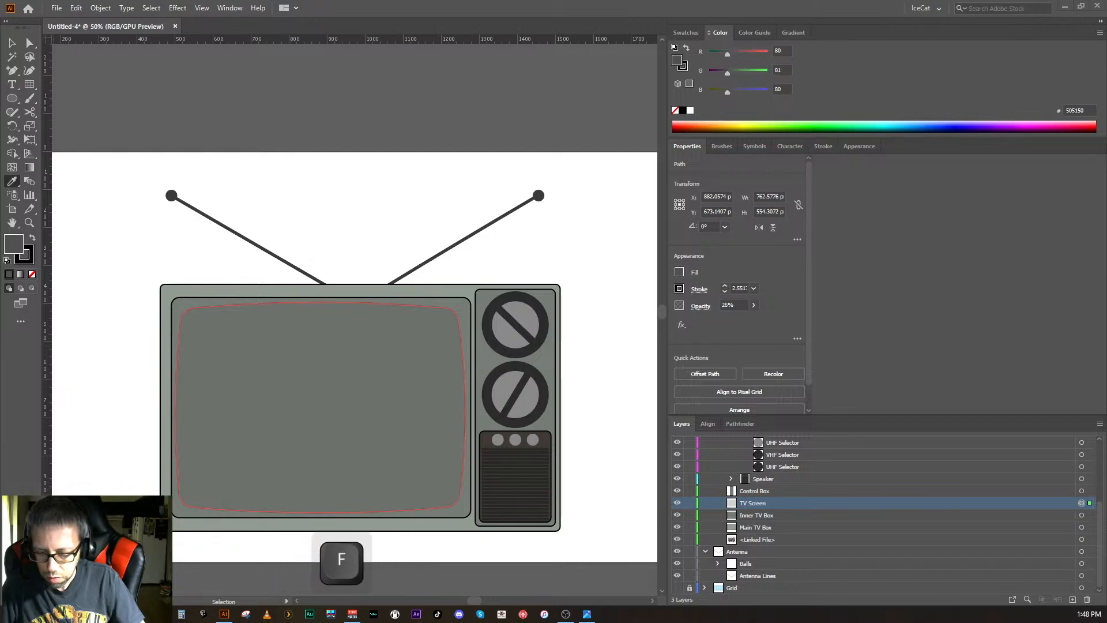
key("space")
key("o")
key("n")
key("e")
key("space")
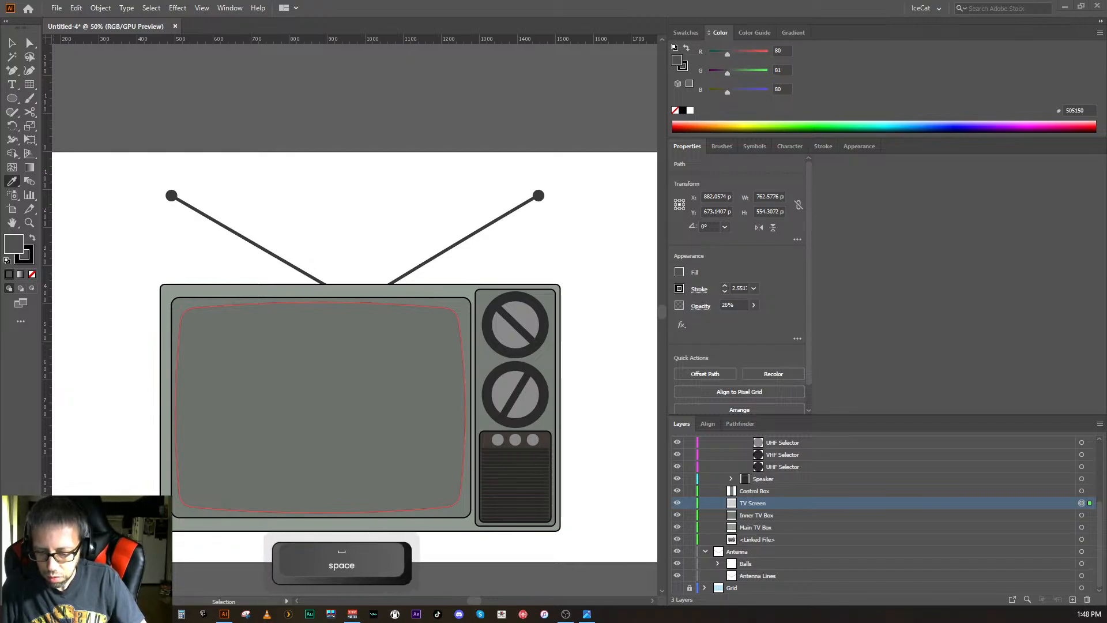
key("a")
key("p")
key("i")
key("space")
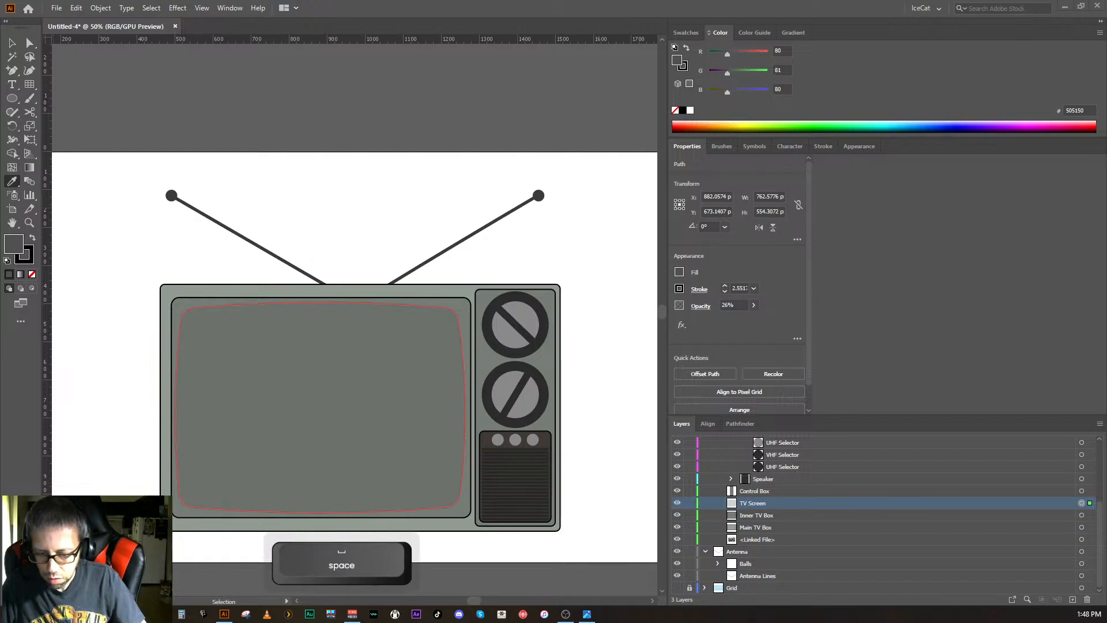
key("Down")
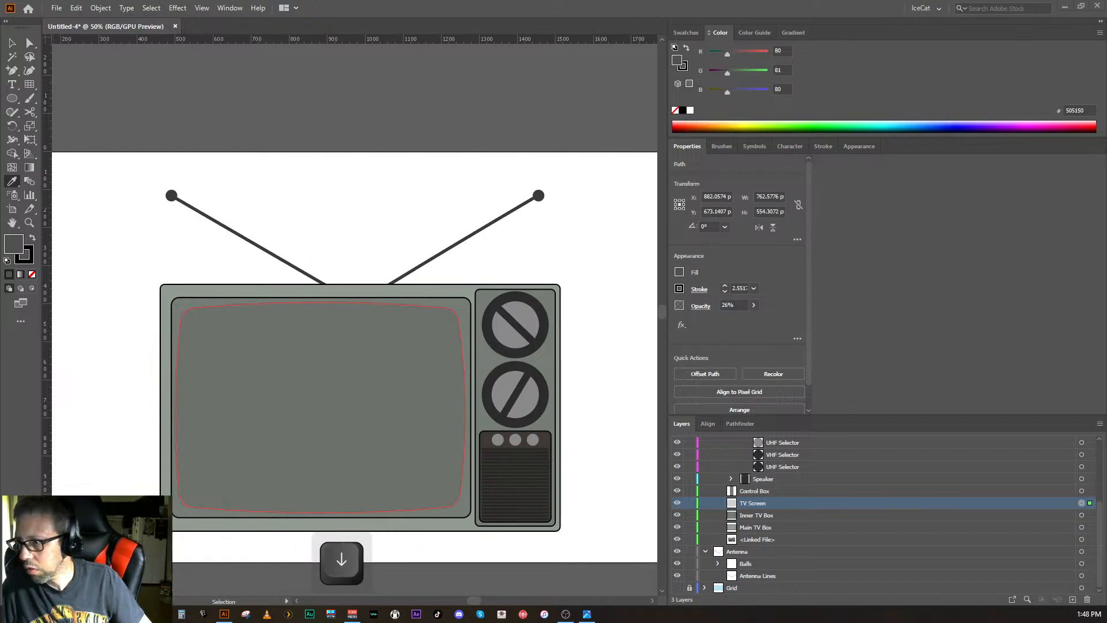
key("Return")
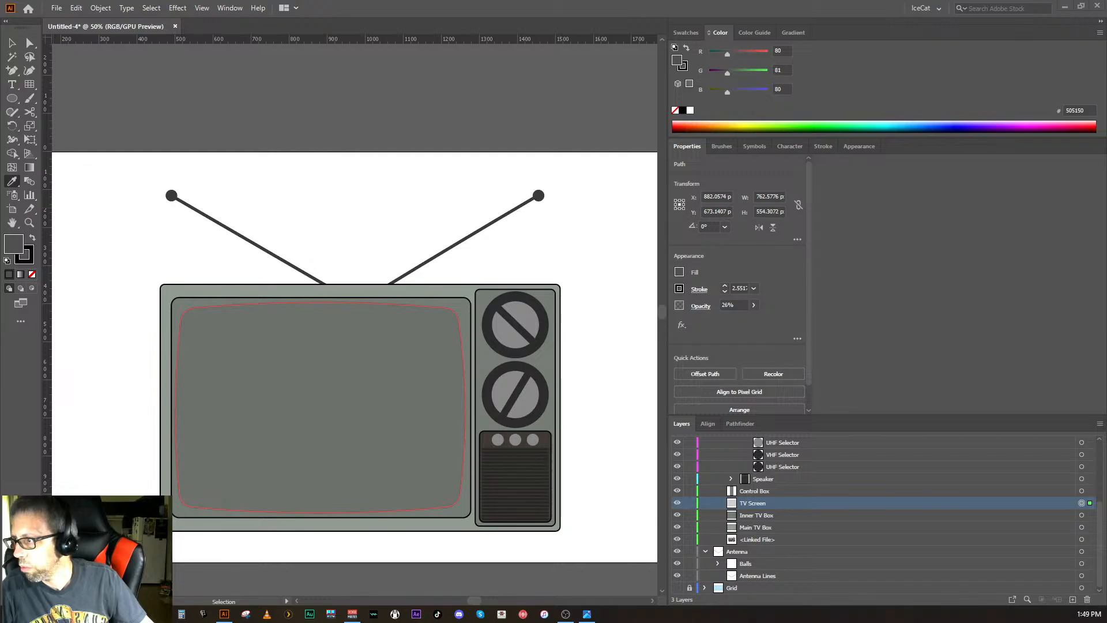
key("i")
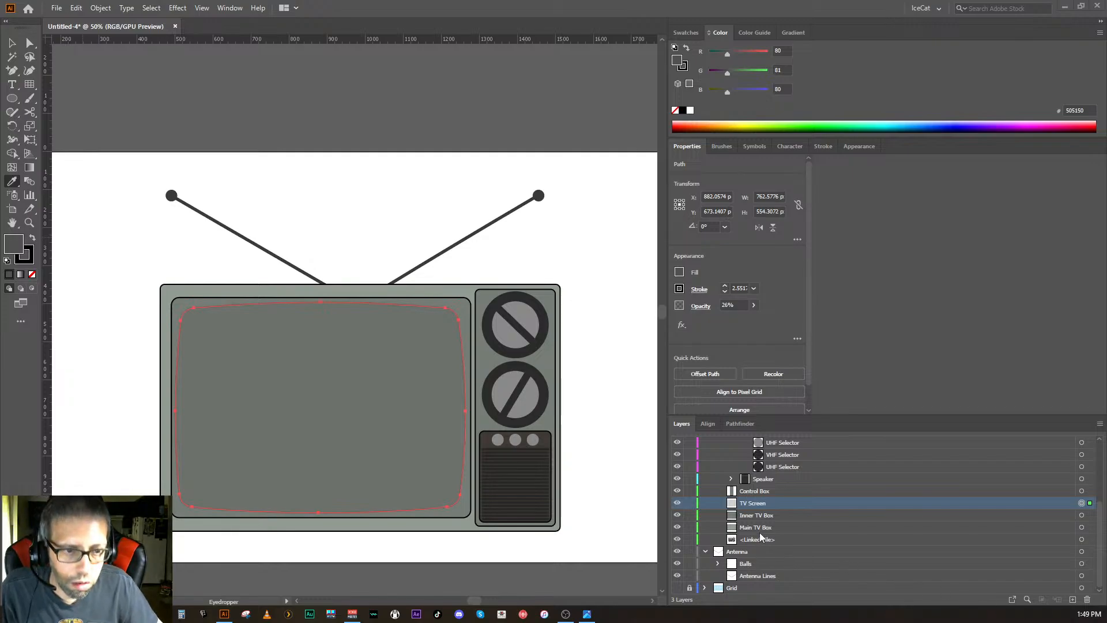
- Try to subtract the TV Screen path from Inner TV Box and Main TV Box with Minus Front, and undo it
left_click(756, 513, "shift")
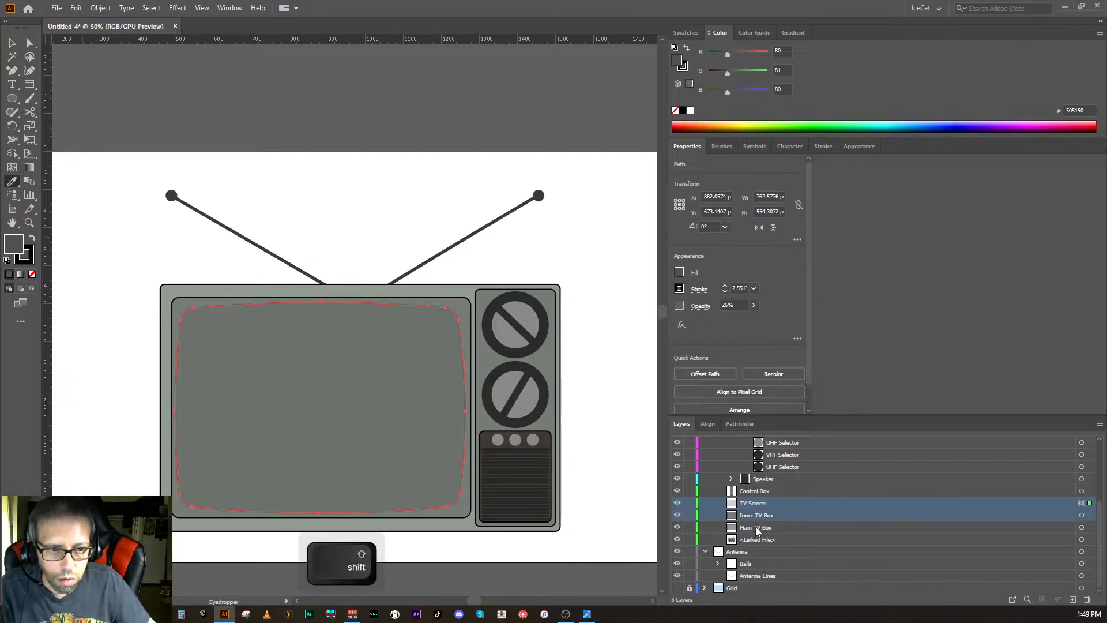
left_click(756, 527, "shift")
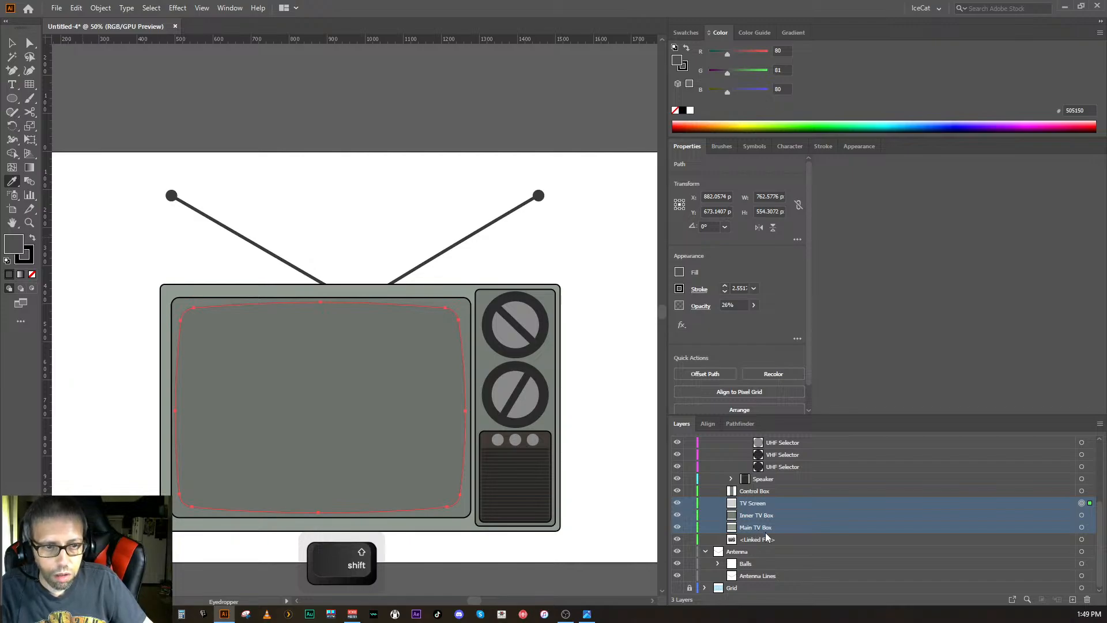
left_click(744, 428)
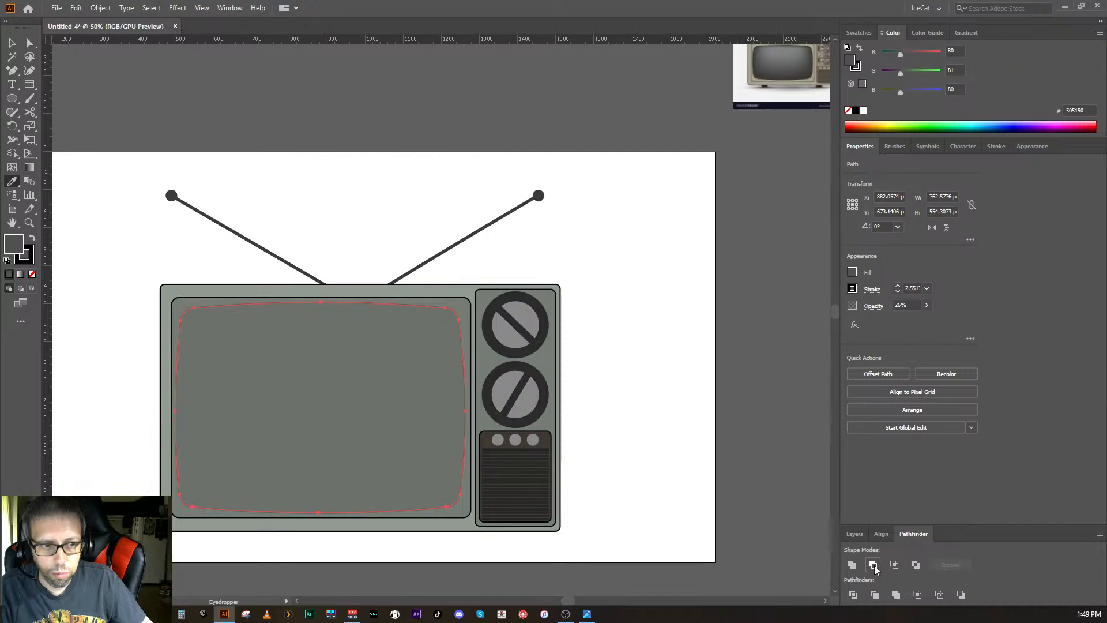
left_click(863, 531)
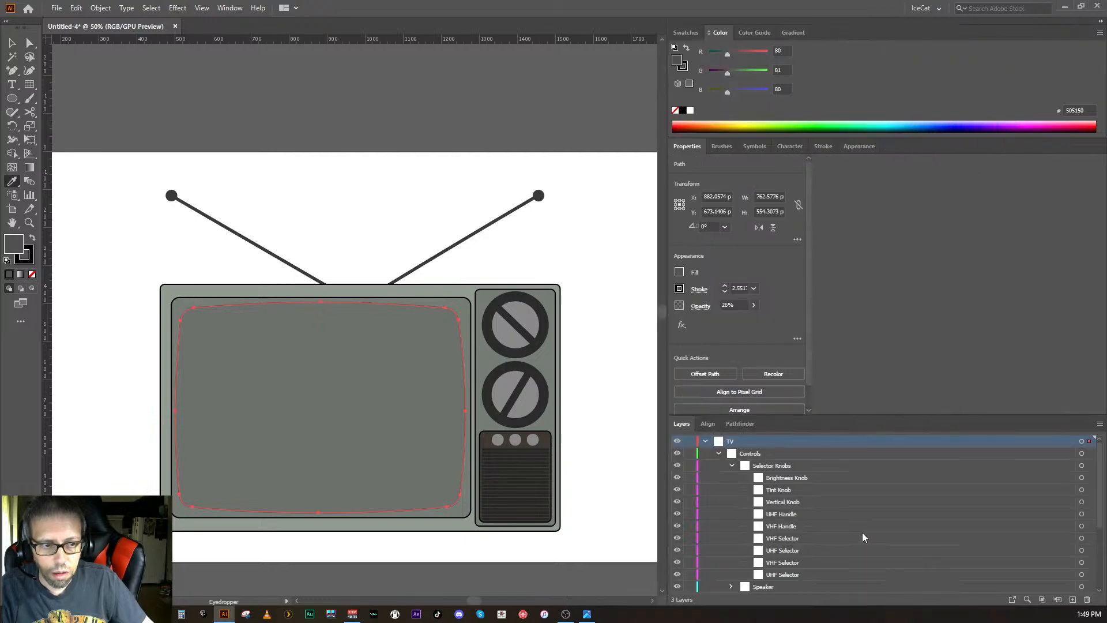
scroll(1060, 495, "down", 5)
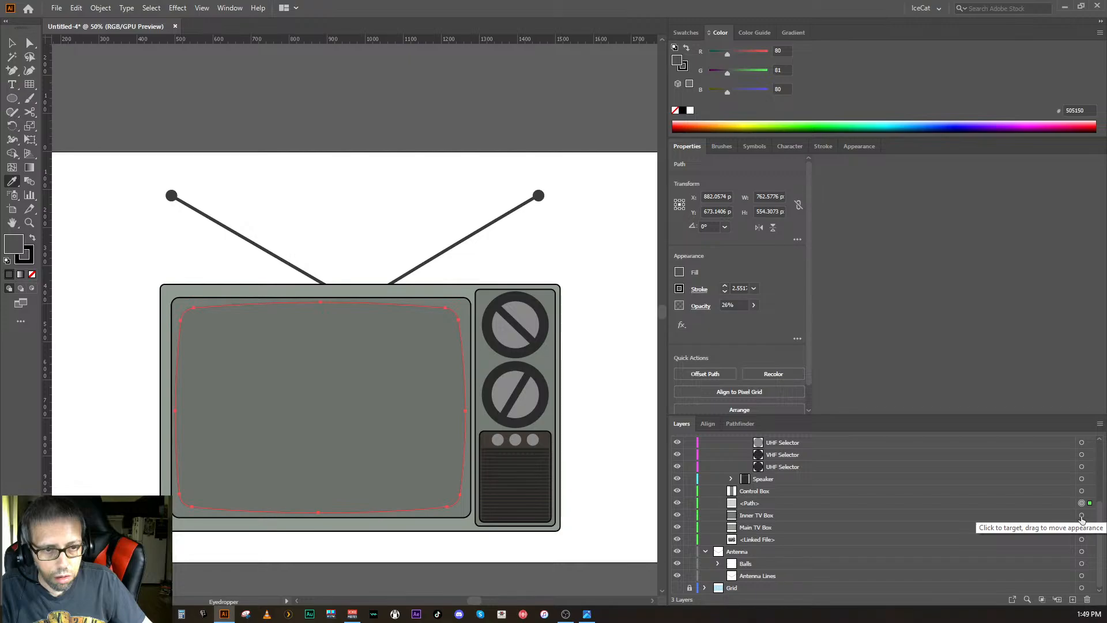
left_click(930, 526)
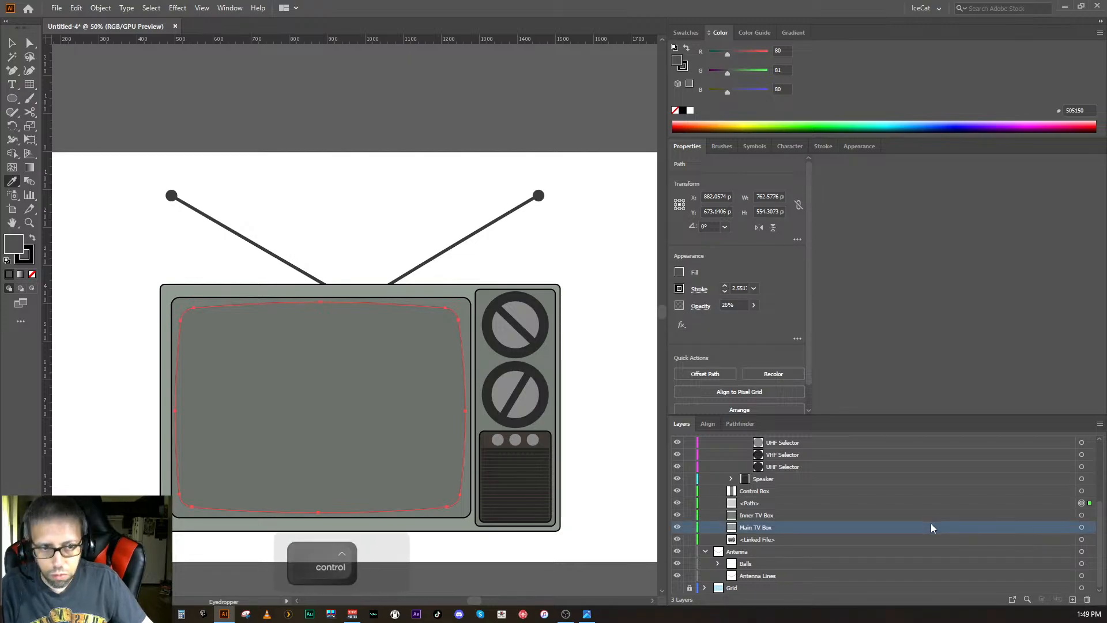
key("ctrl+z")
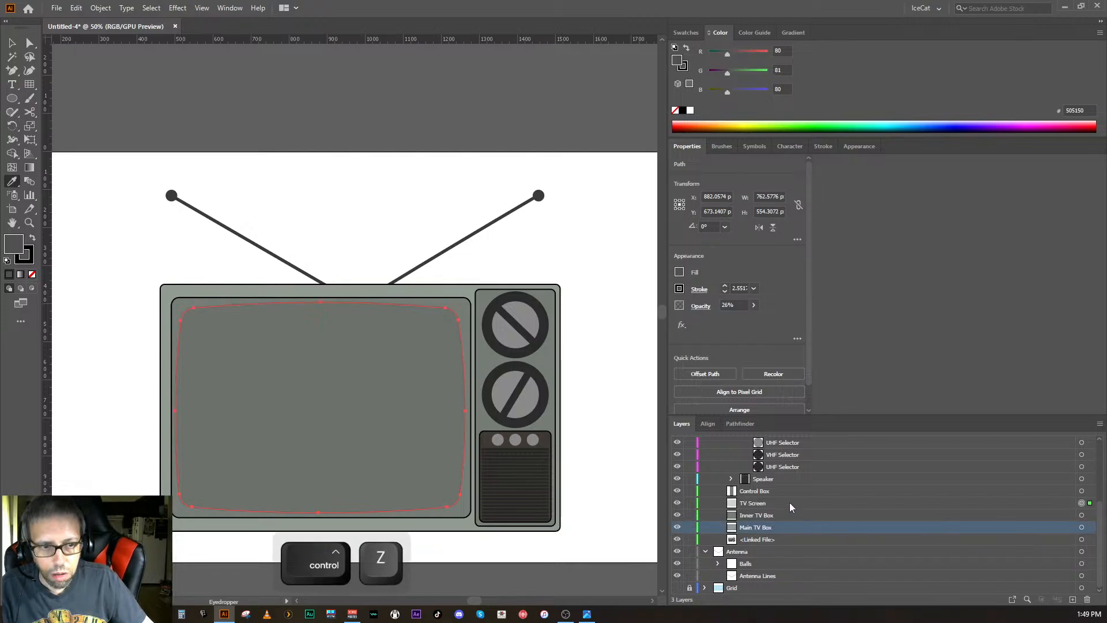
- Try to subtract the TV Screen from the Inner TV Box as a Minus Front compound shape, and undo it
left_click(790, 503)
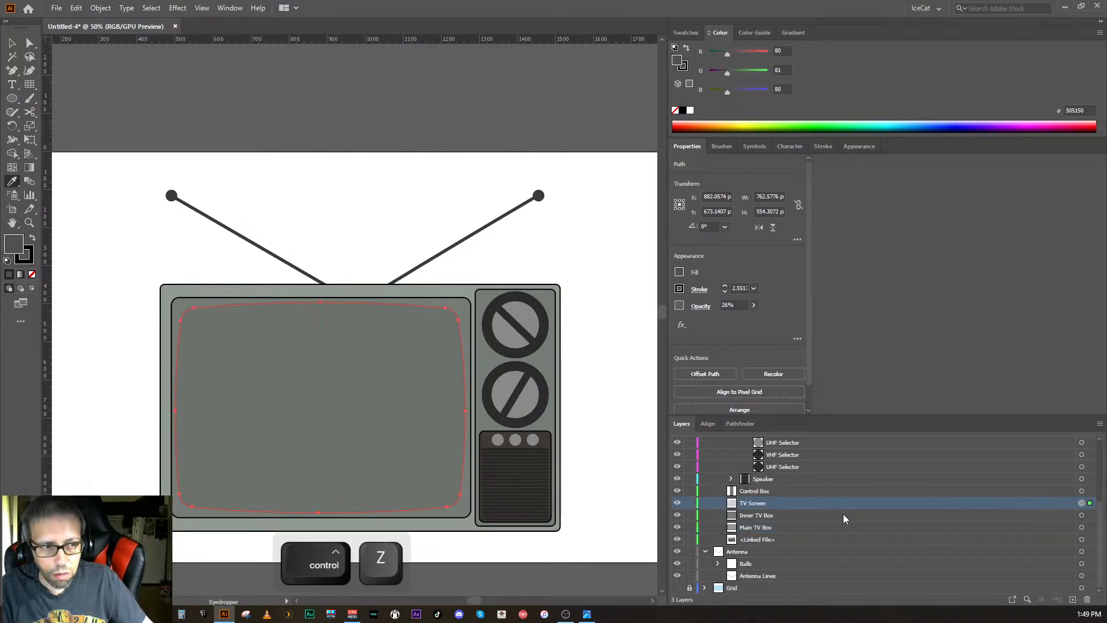
left_click(1081, 515, "shift")
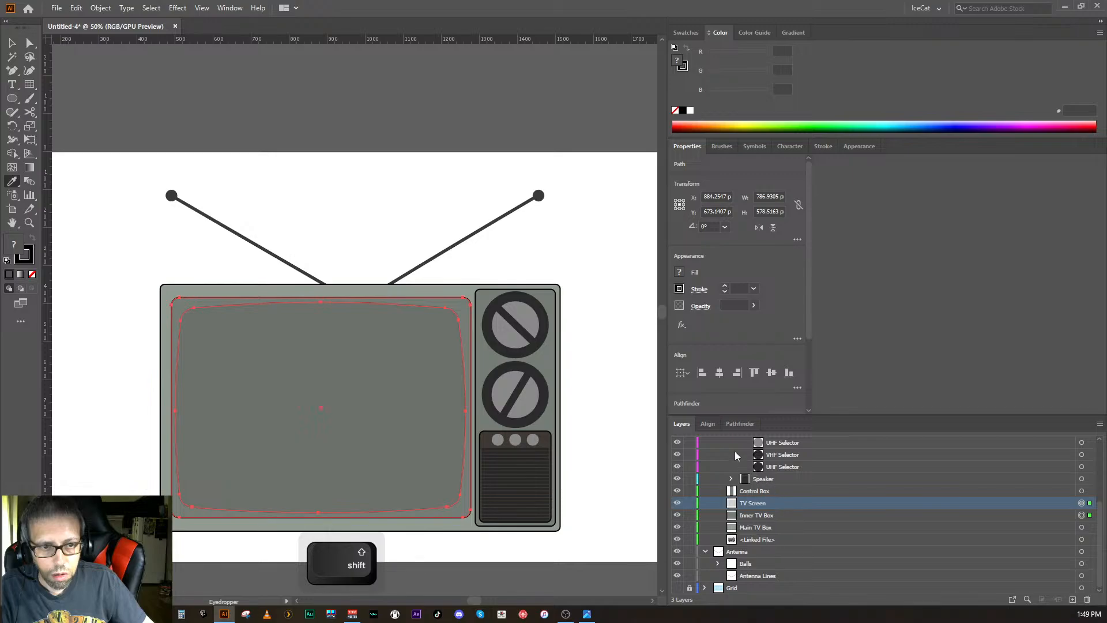
left_click(739, 424)
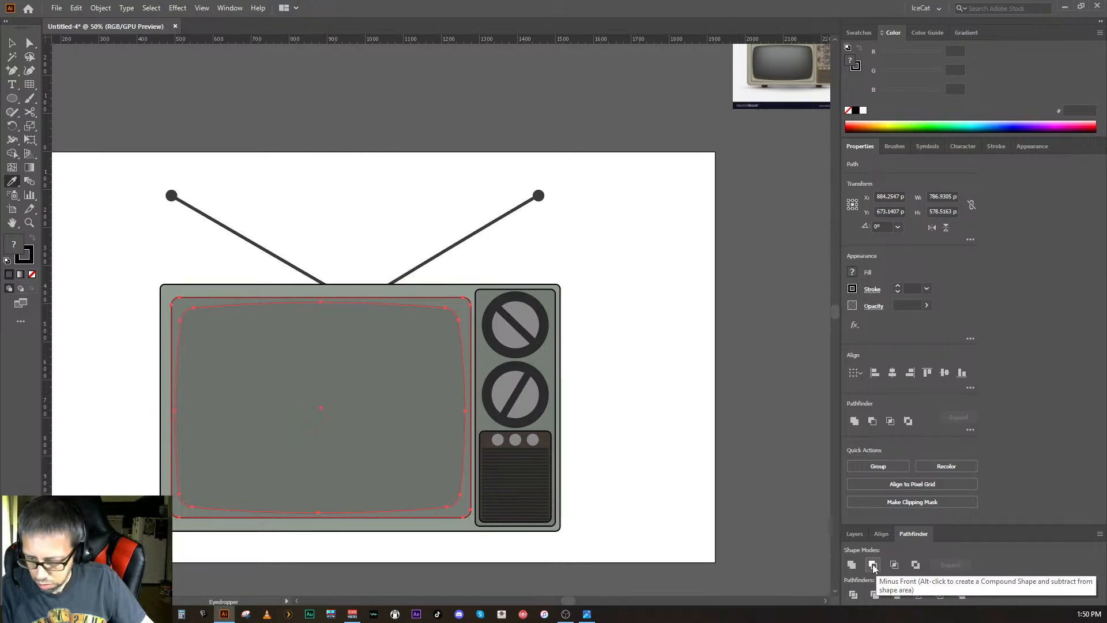
key("alt")
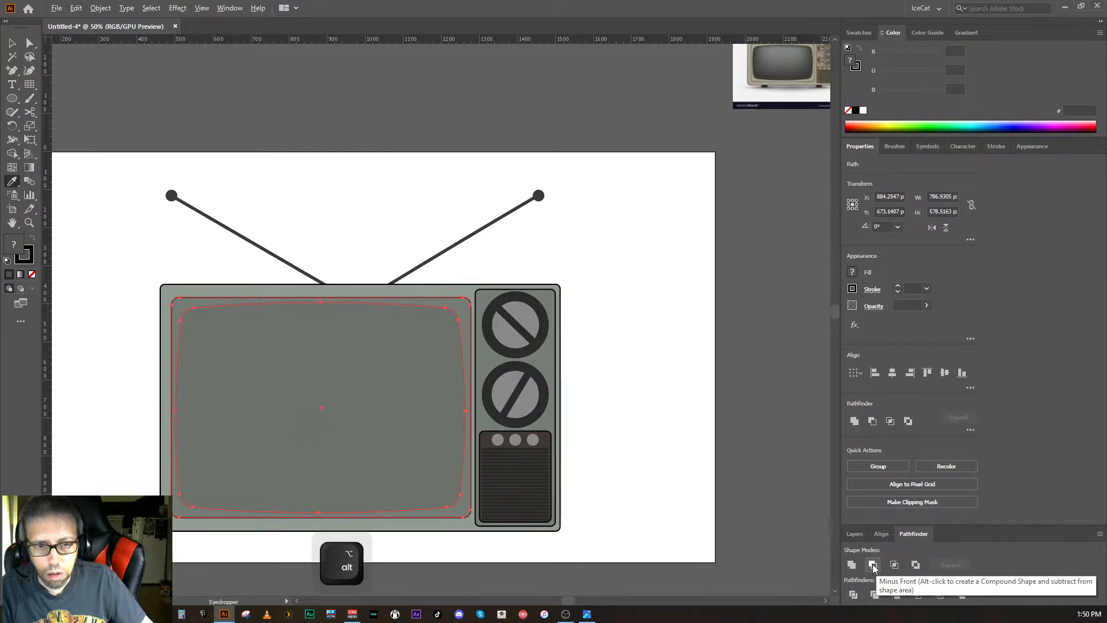
left_click(873, 564, "alt")
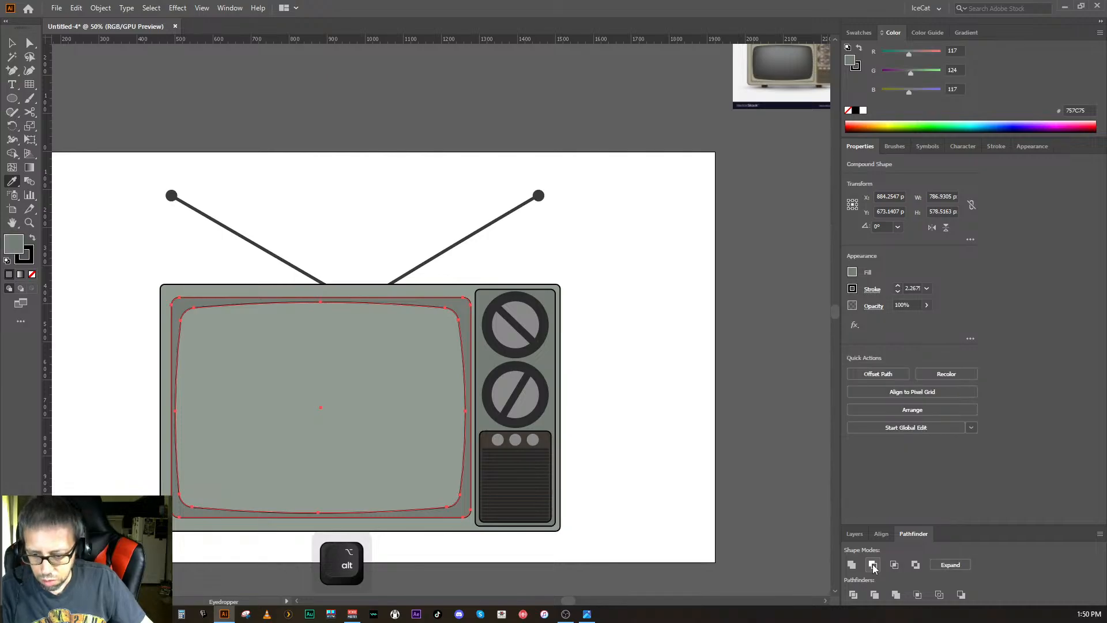
key("ctrl")
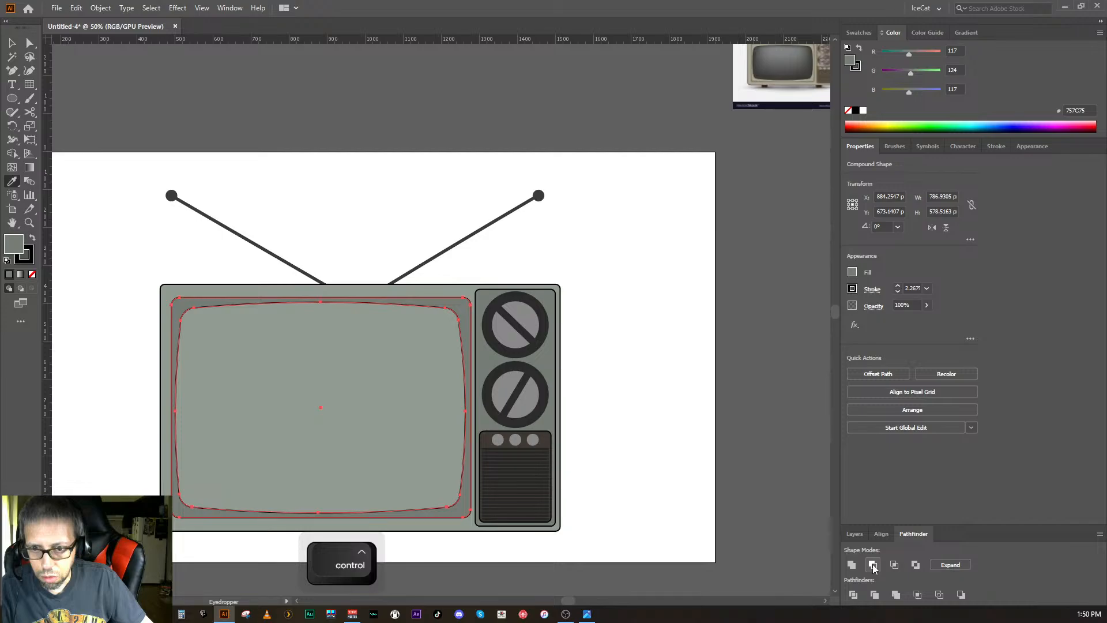
key("ctrl+z")
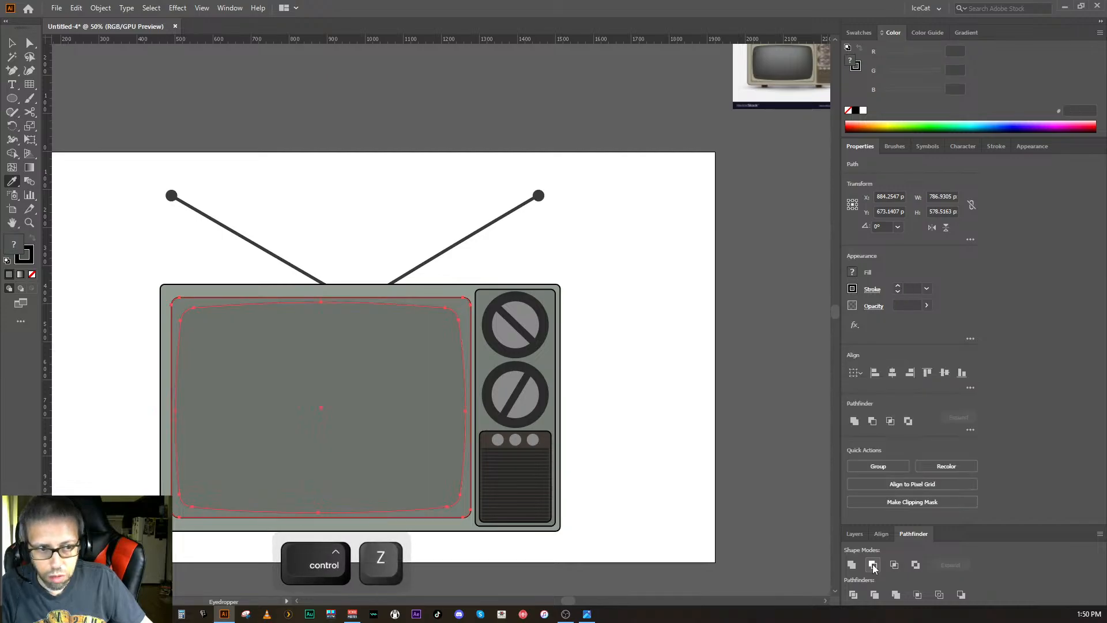
- Try a plain Minus Front subtraction of the TV Screen from the Inner TV Box, and undo it
left_click(872, 565)
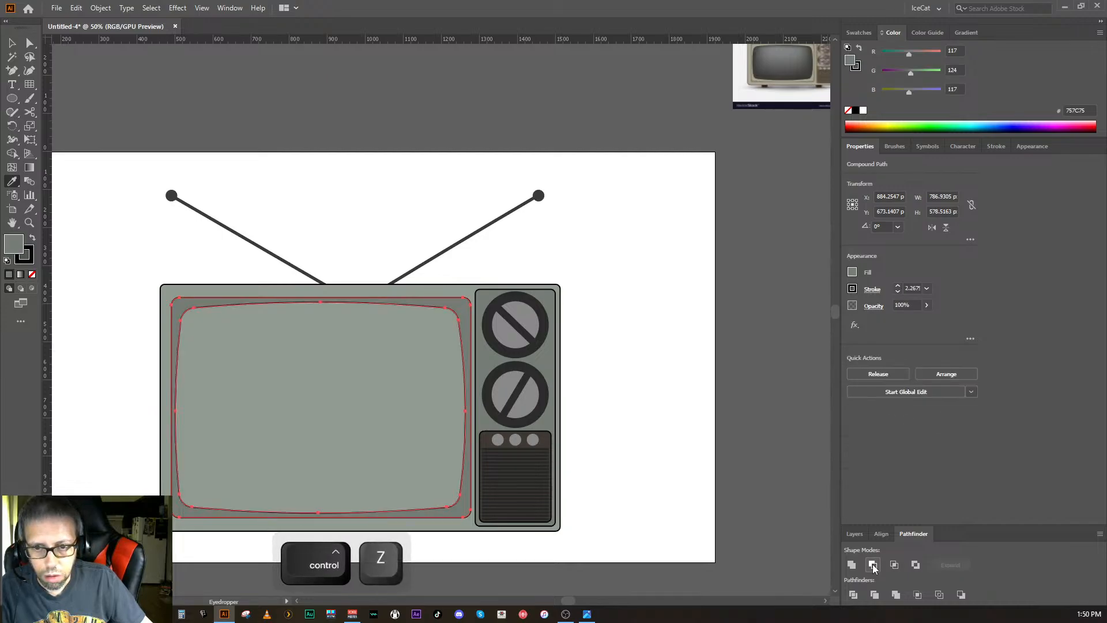
left_click(865, 533)
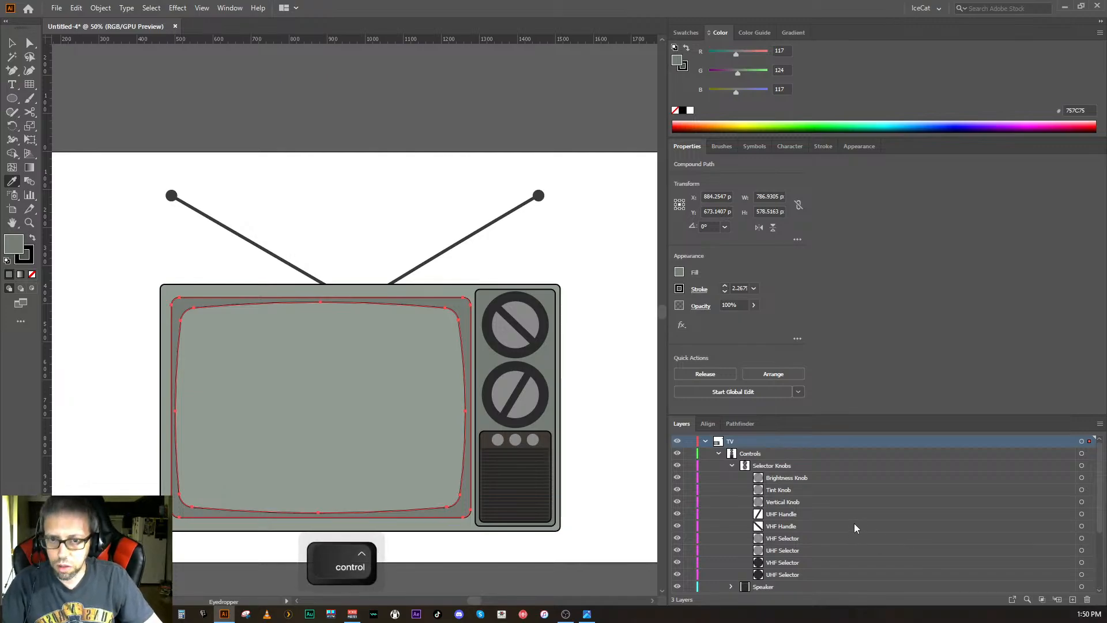
key("ctrl+z")
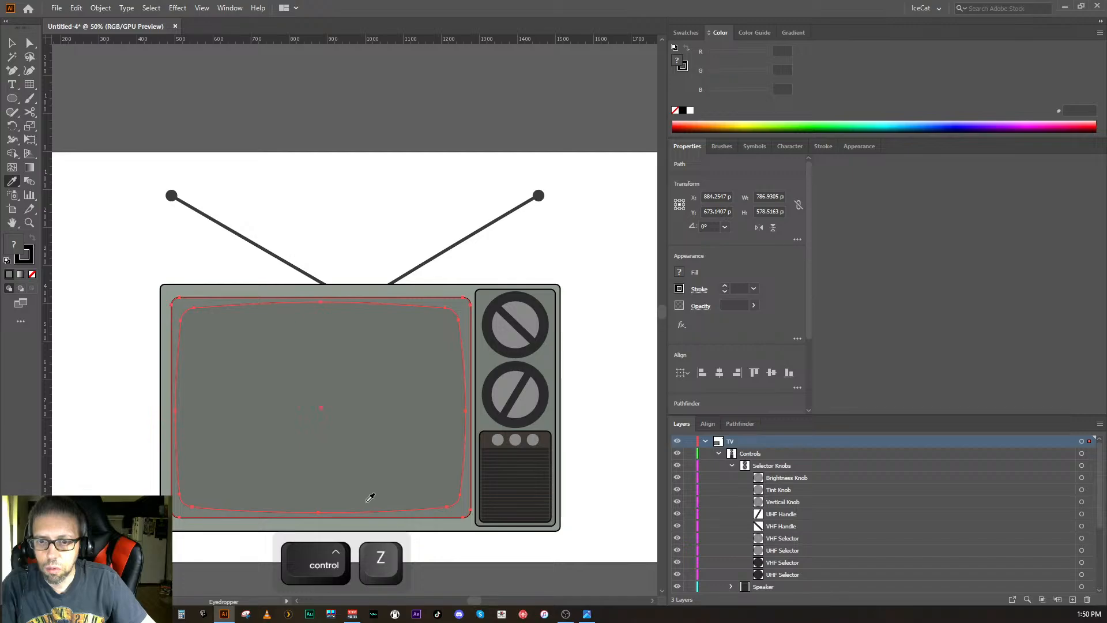
- Briefly lock the Controls group in the TV layer and unlock it again
key("ctrl")
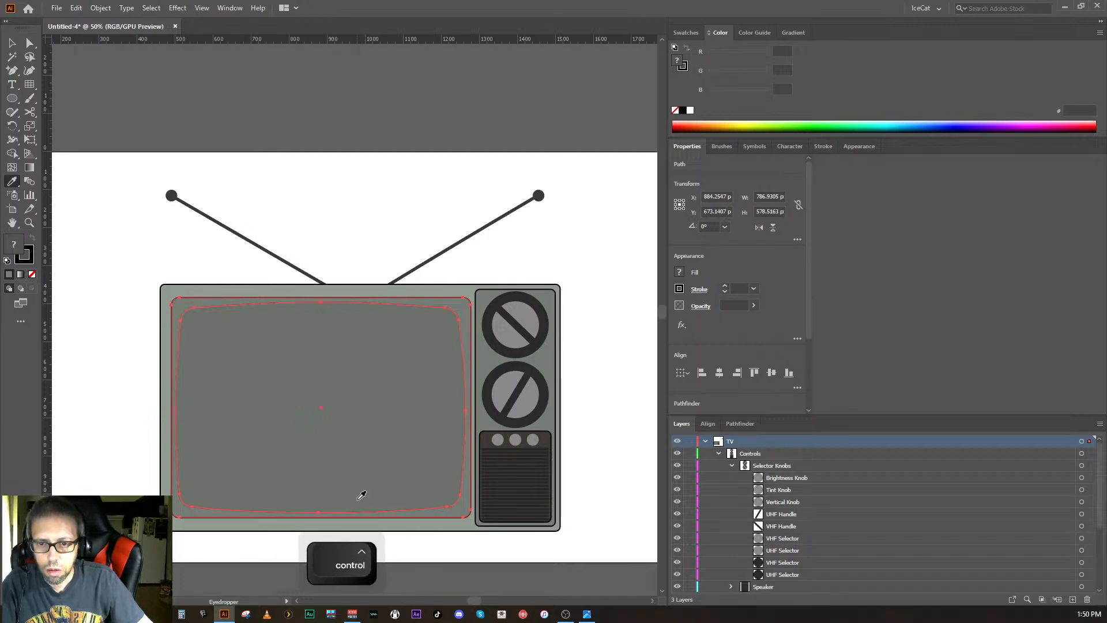
scroll(708, 529, "down", 4)
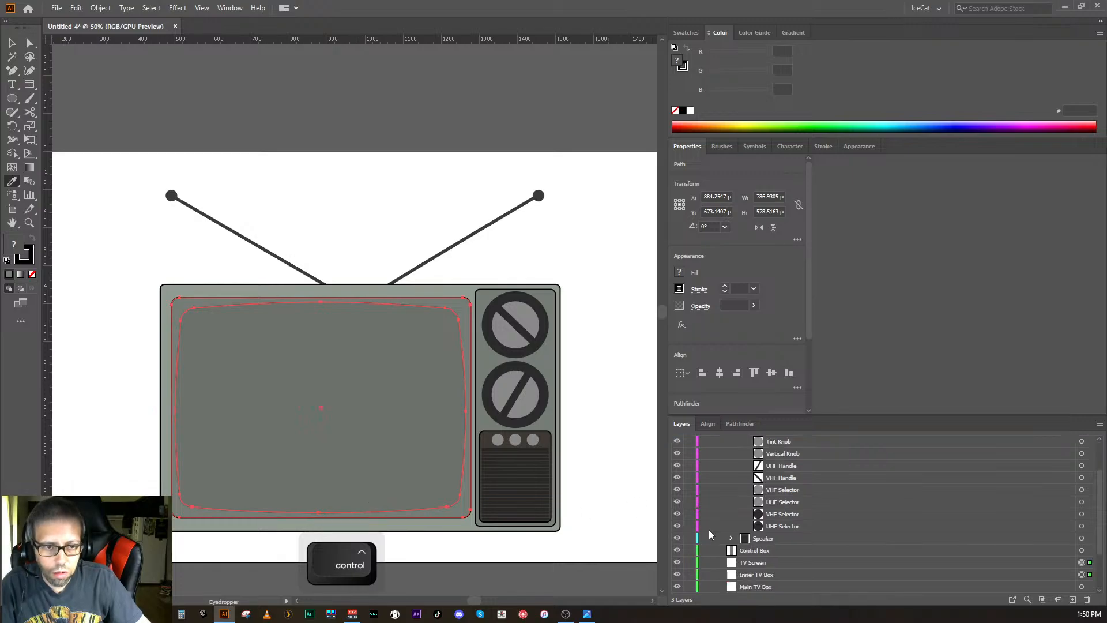
scroll(707, 478, "up", 4)
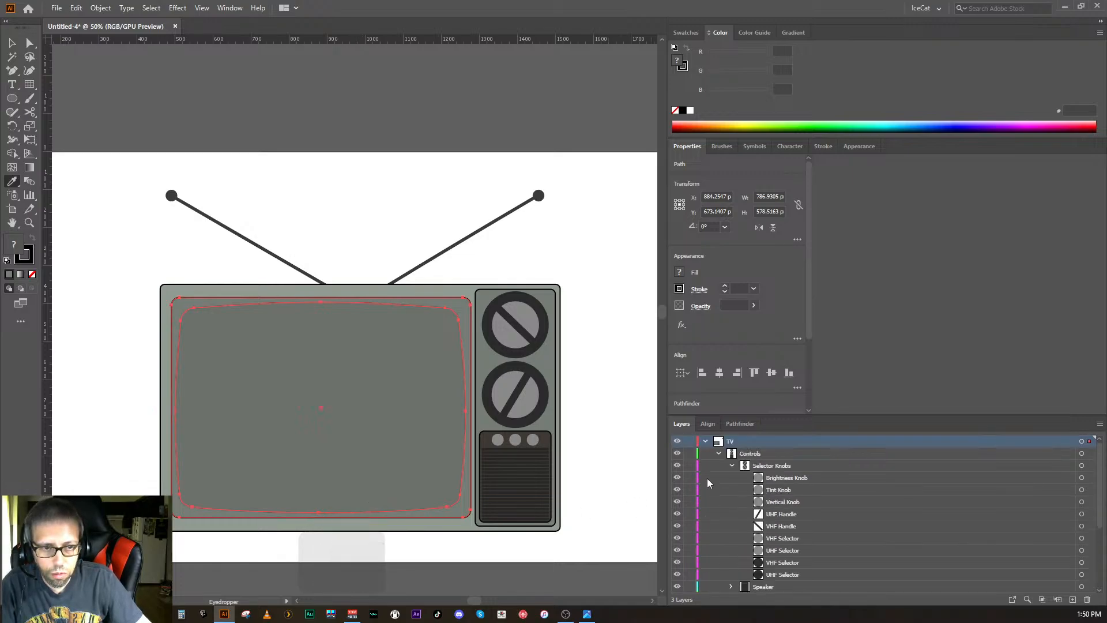
left_click(687, 454)
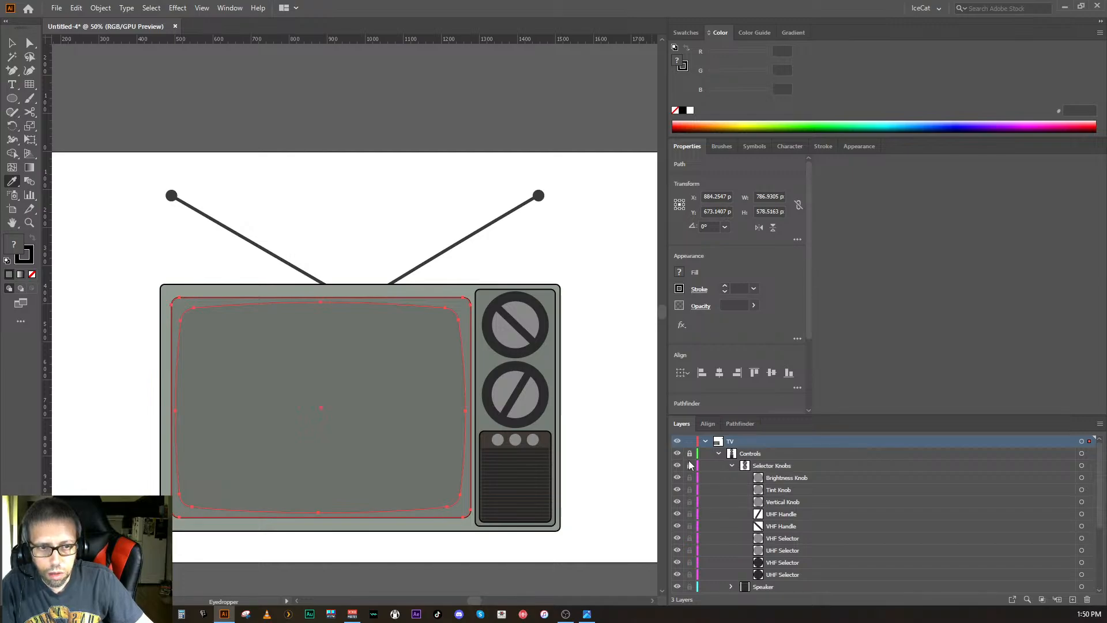
left_click(689, 463)
left_click(690, 478)
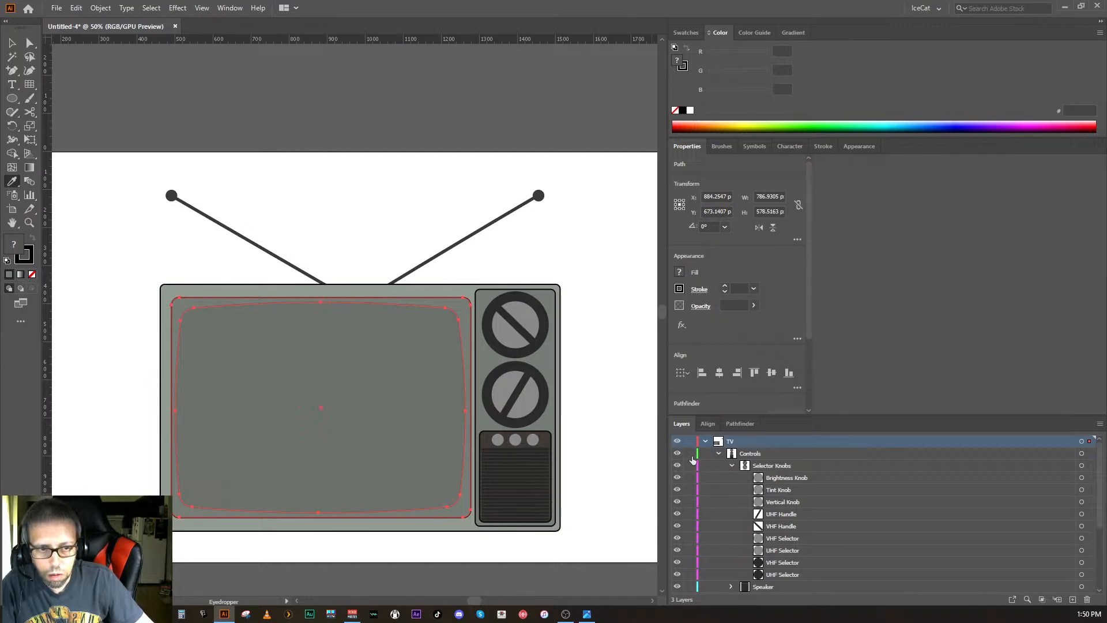
- Lock the Controls group with all its knobs and speaker, the TV box and screen objects, and the Antenna layer's contents
left_click(690, 490)
left_click_drag(690, 502, 690, 587)
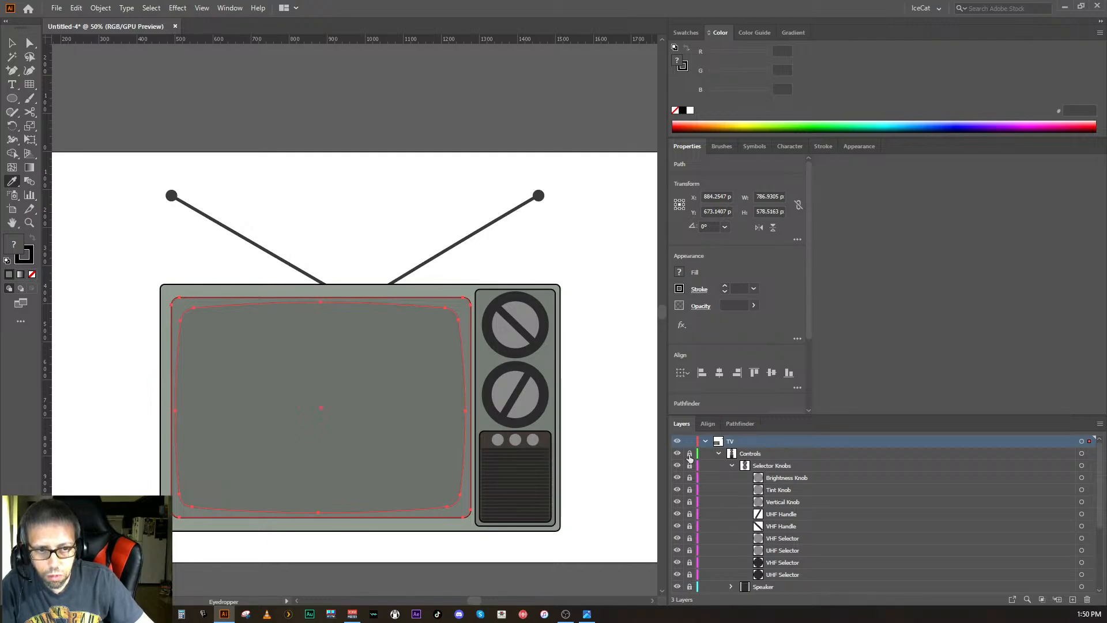
scroll(713, 490, "down", 3)
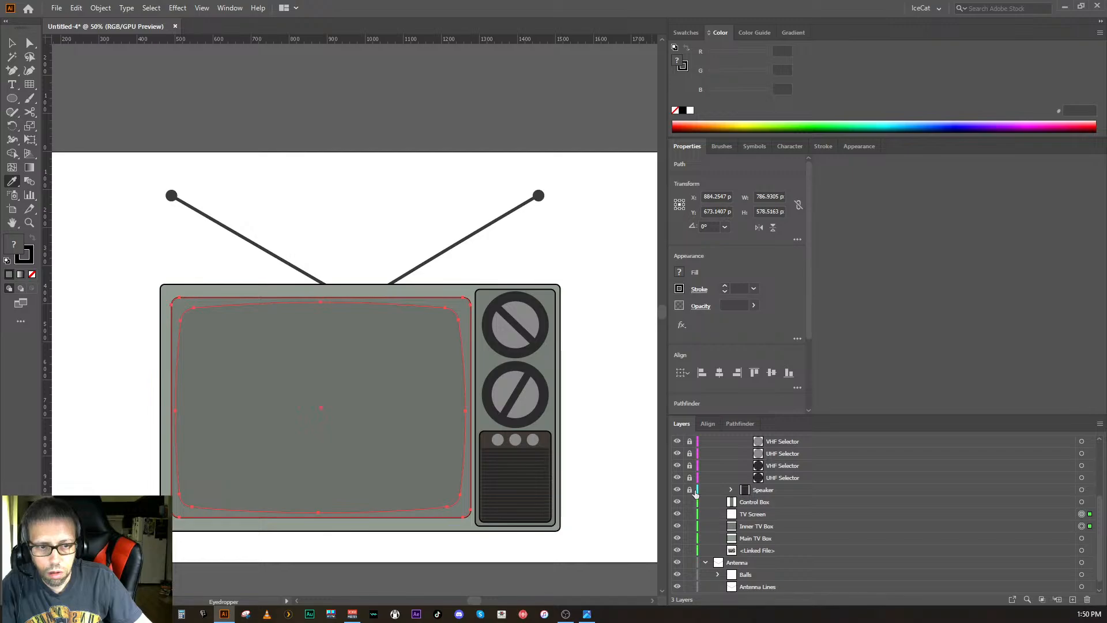
left_click_drag(689, 502, 691, 587)
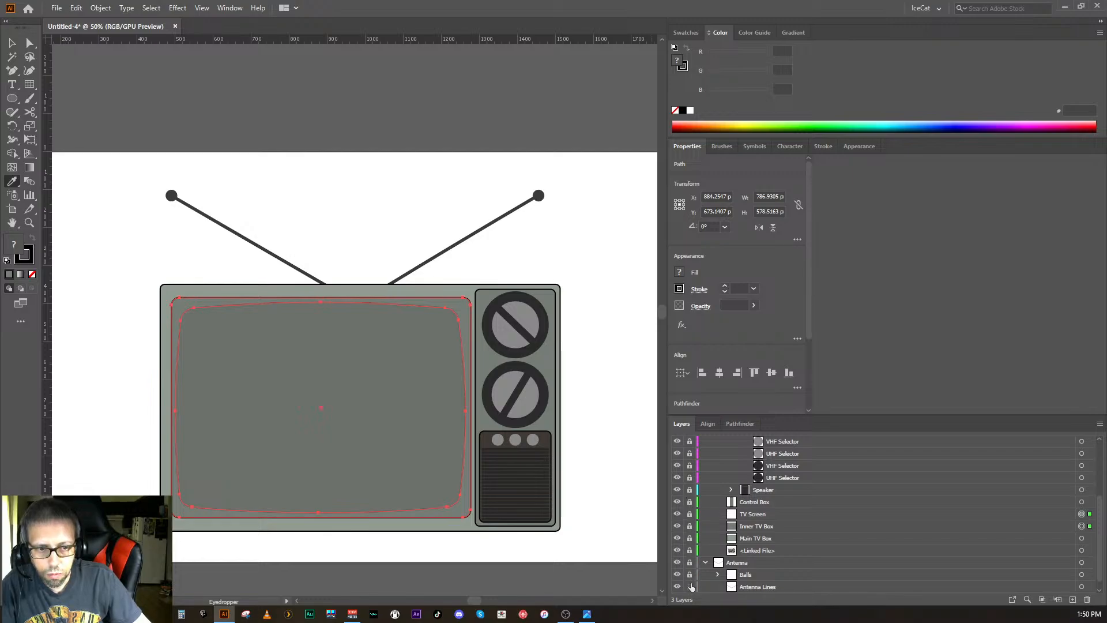
scroll(695, 582, "up", 3)
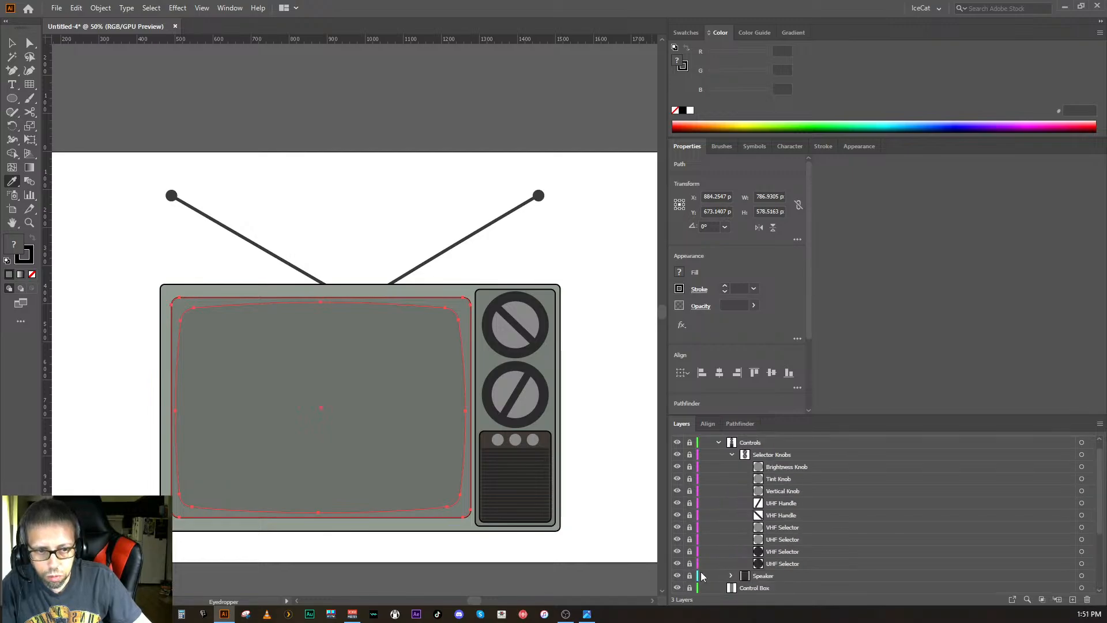
scroll(701, 576, "up", 2)
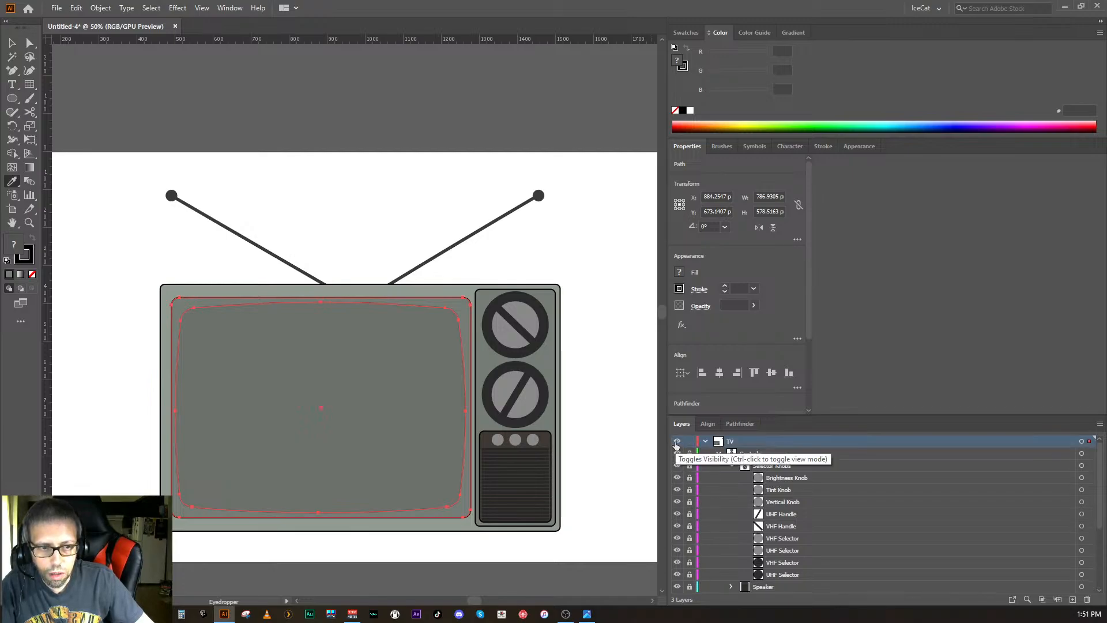
- Deselect everything and hide the antenna Balls, Linked File, Control Box and Speaker items
scroll(682, 489, "down", 5)
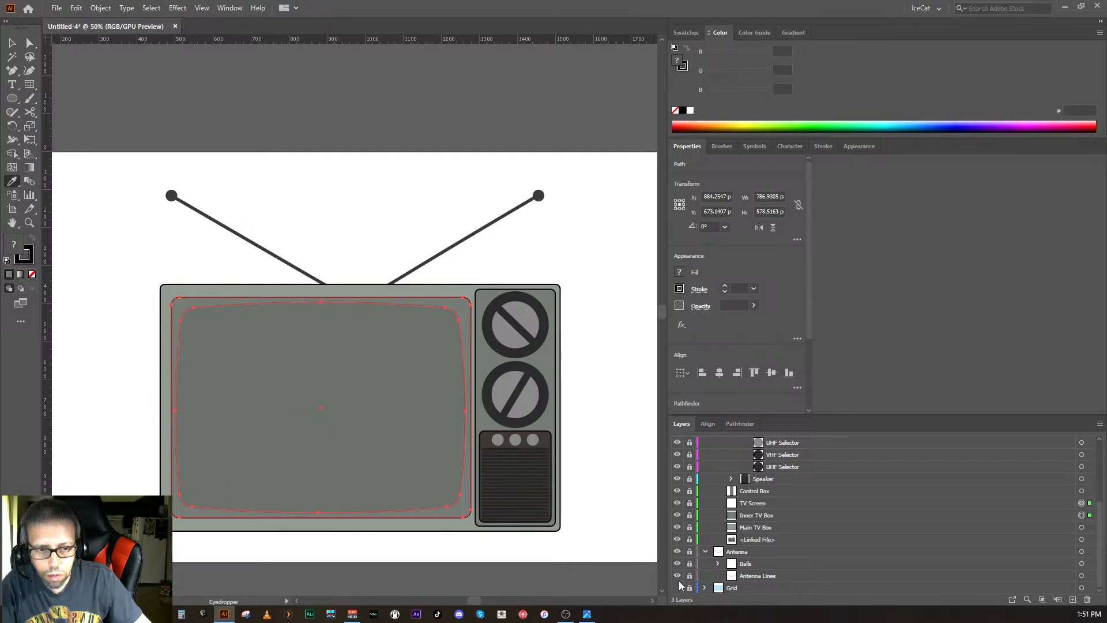
key("ctrl+shift+a")
left_click(678, 563)
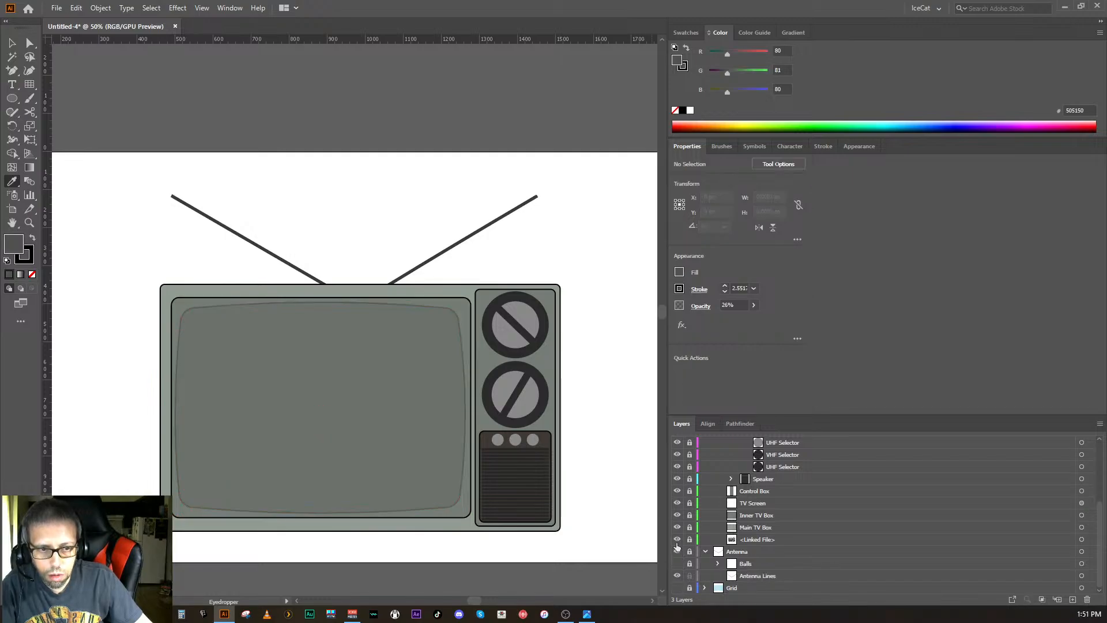
left_click(678, 540)
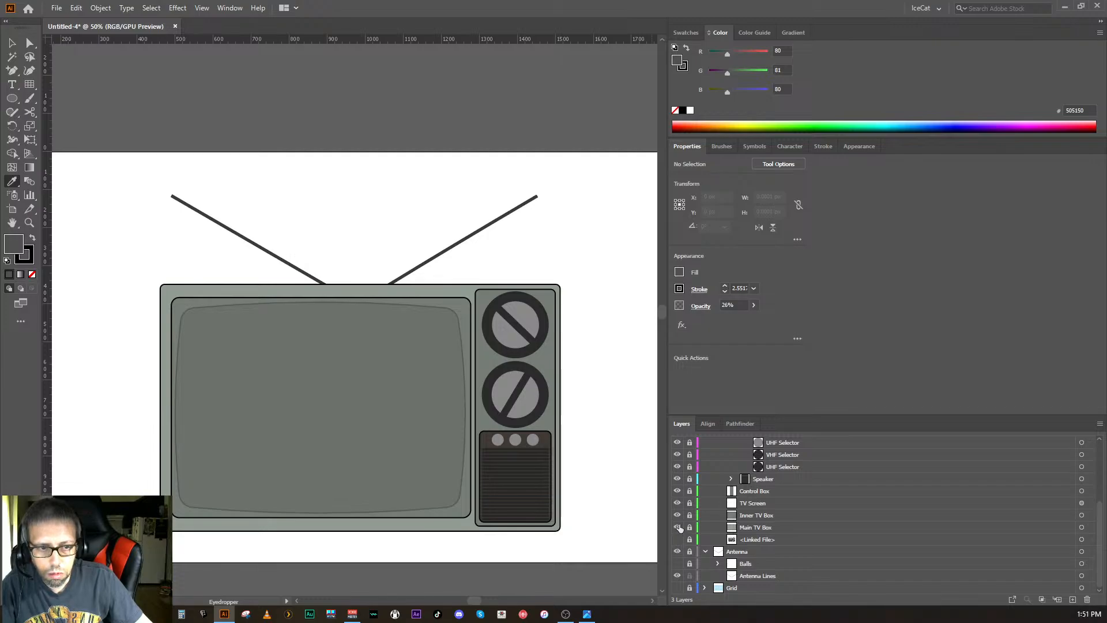
left_click(677, 492)
left_click(677, 478)
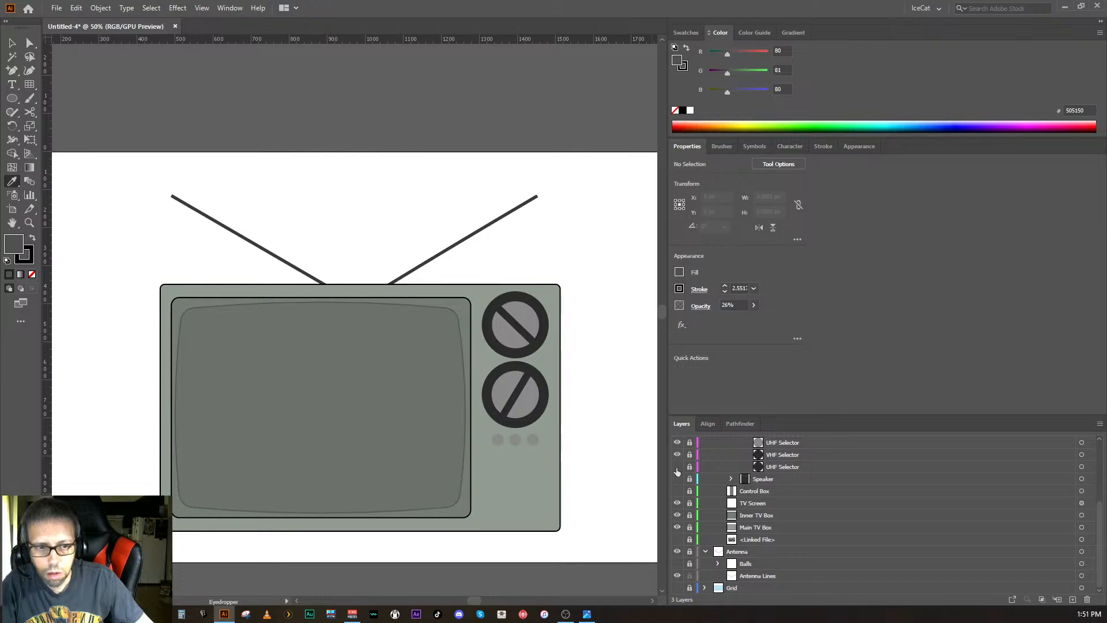
left_click(677, 466)
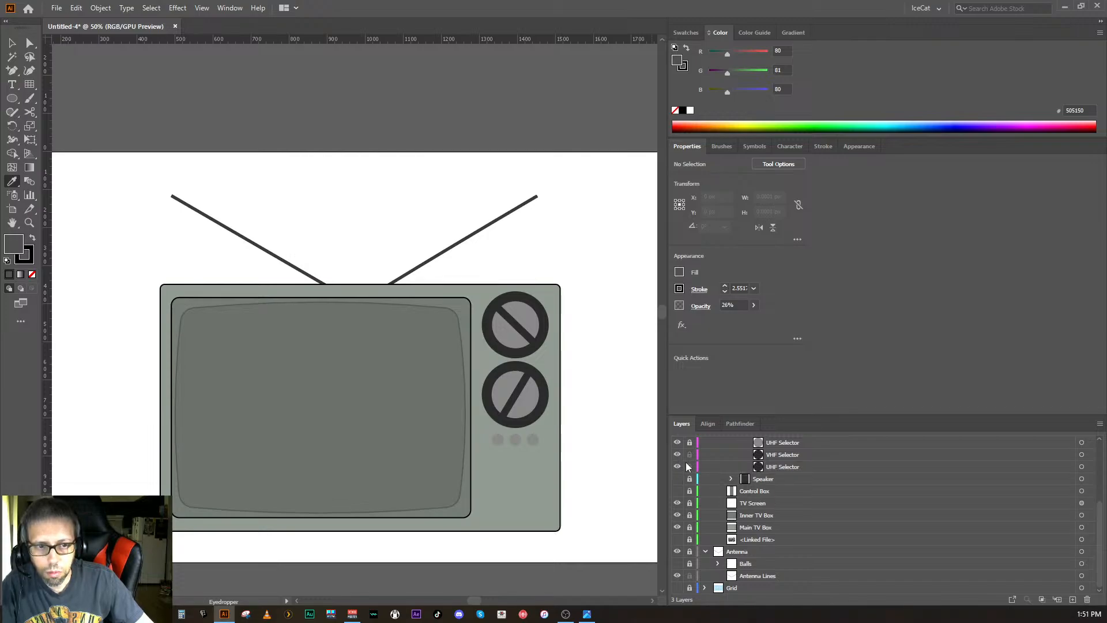
- Unlock the VHF and UHF selectors in the Selector Knobs group
left_click(686, 466)
left_click(686, 454)
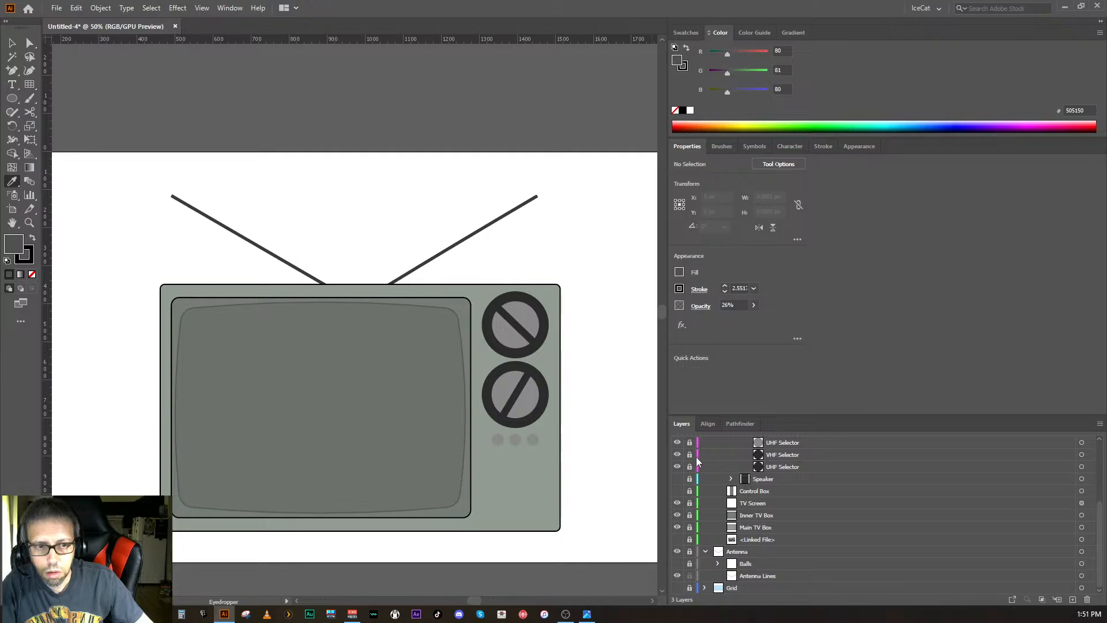
scroll(696, 461, "up", 5)
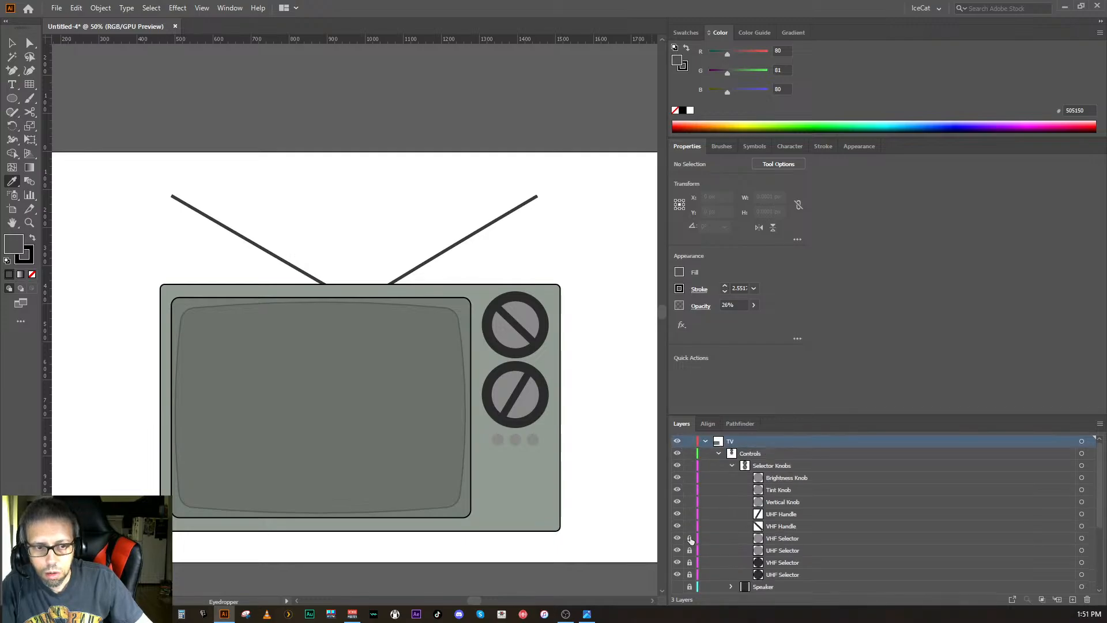
left_click_drag(690, 539, 688, 587)
scroll(689, 577, "down", 1)
scroll(691, 562, "up", 1)
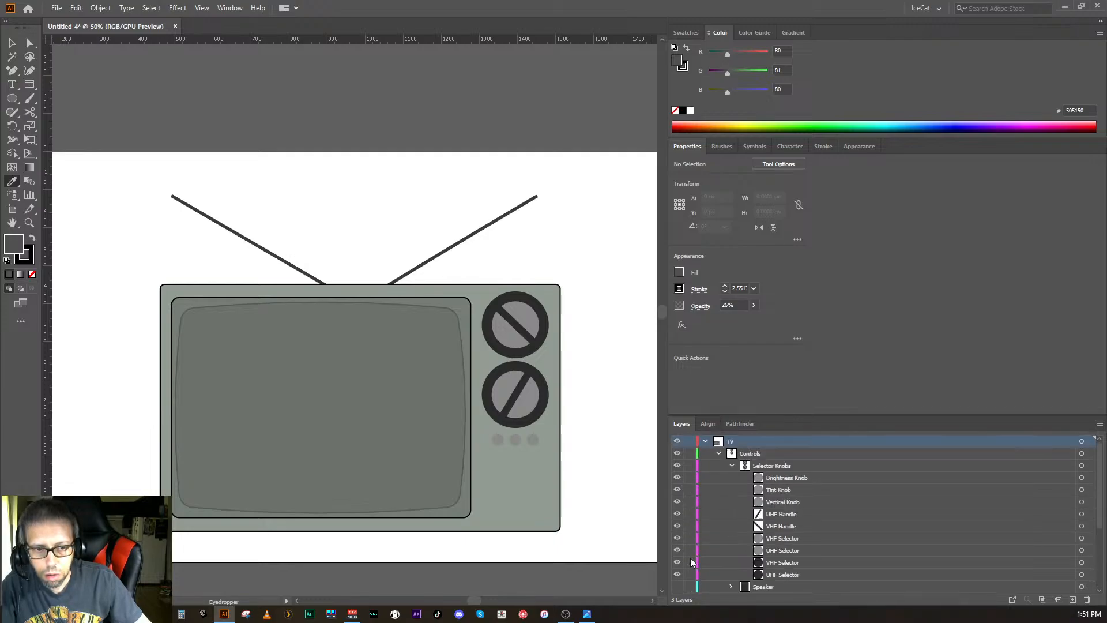
- Hide the individual selectors, handles and knobs inside the Selector Knobs group, keeping the TV layer visible
left_click_drag(678, 573, 678, 484)
left_click(678, 526)
key("ctrl+z")
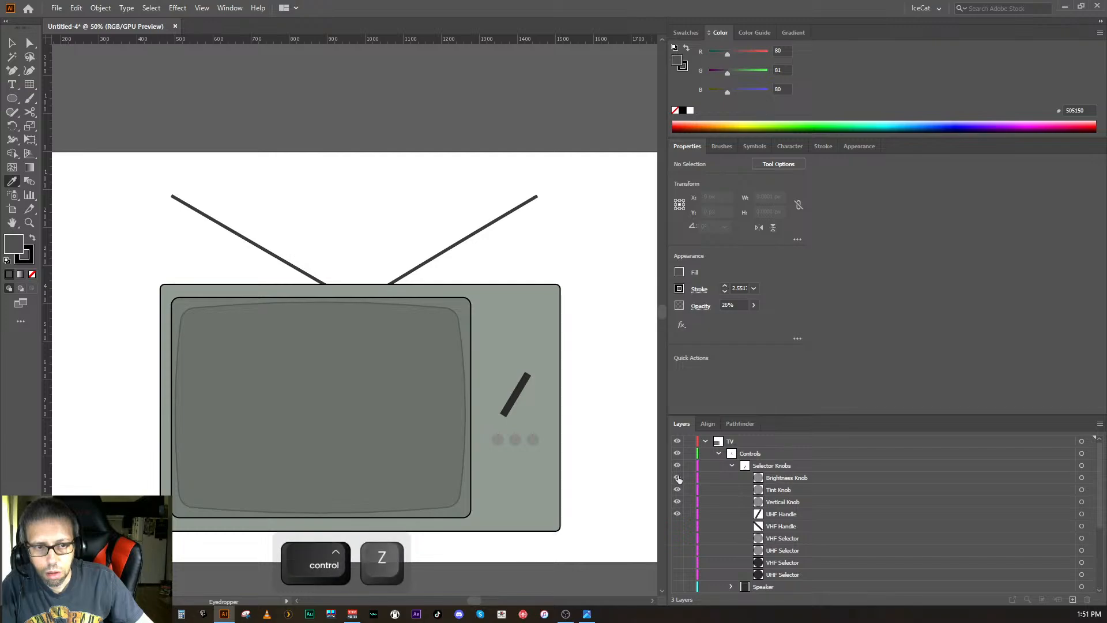
left_click(678, 442)
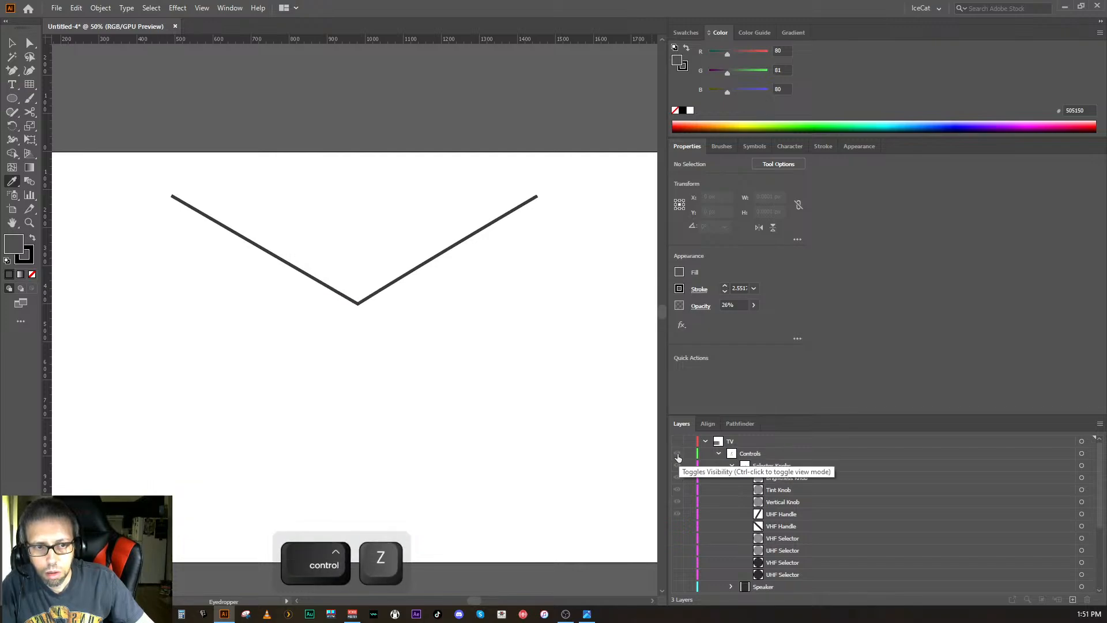
left_click(677, 441)
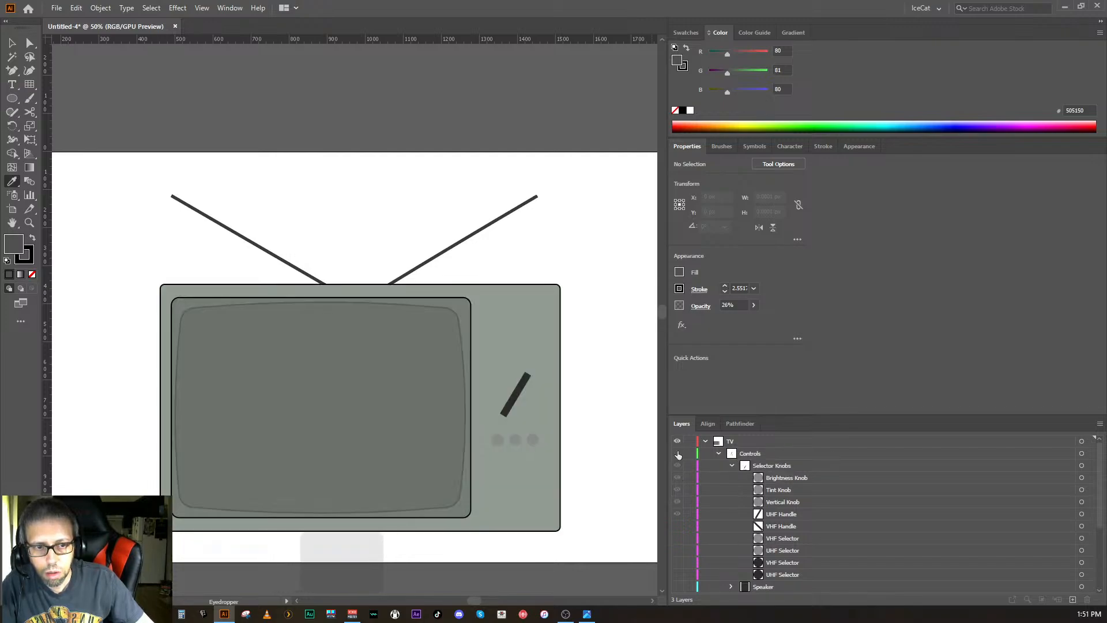
left_click(678, 465)
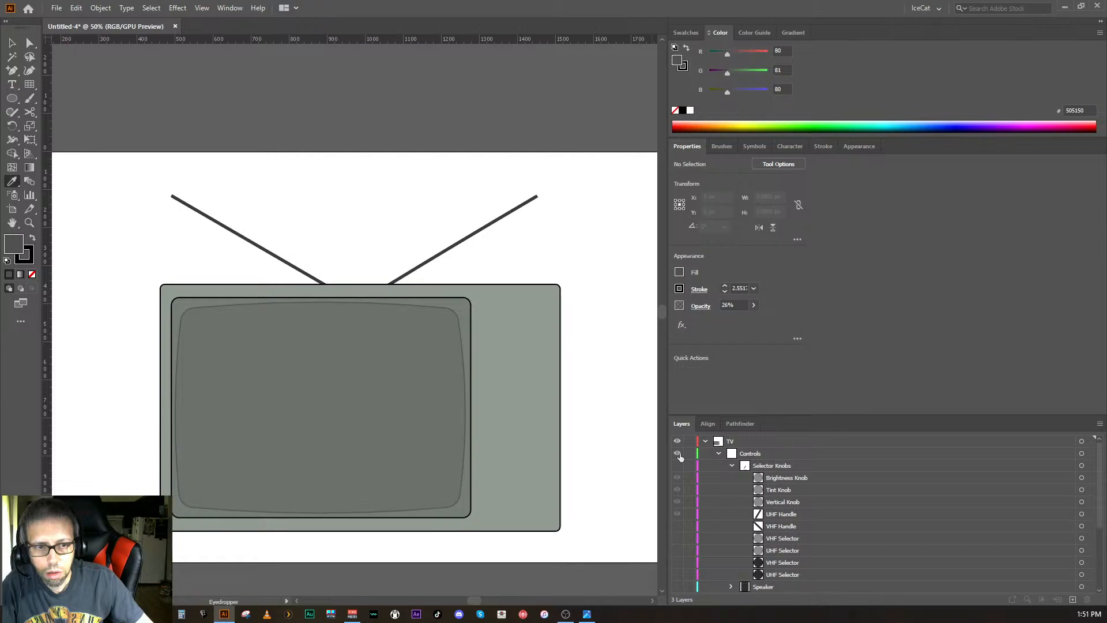
left_click_drag(679, 453, 679, 526)
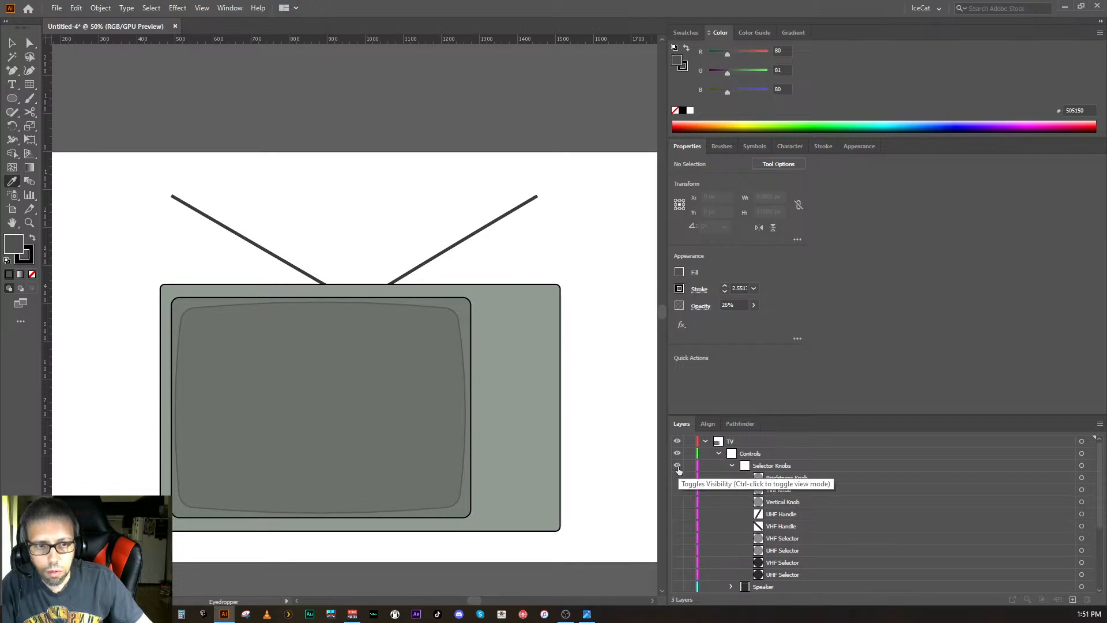
- Hide, lock and collapse the Selector Knobs group
left_click(690, 465)
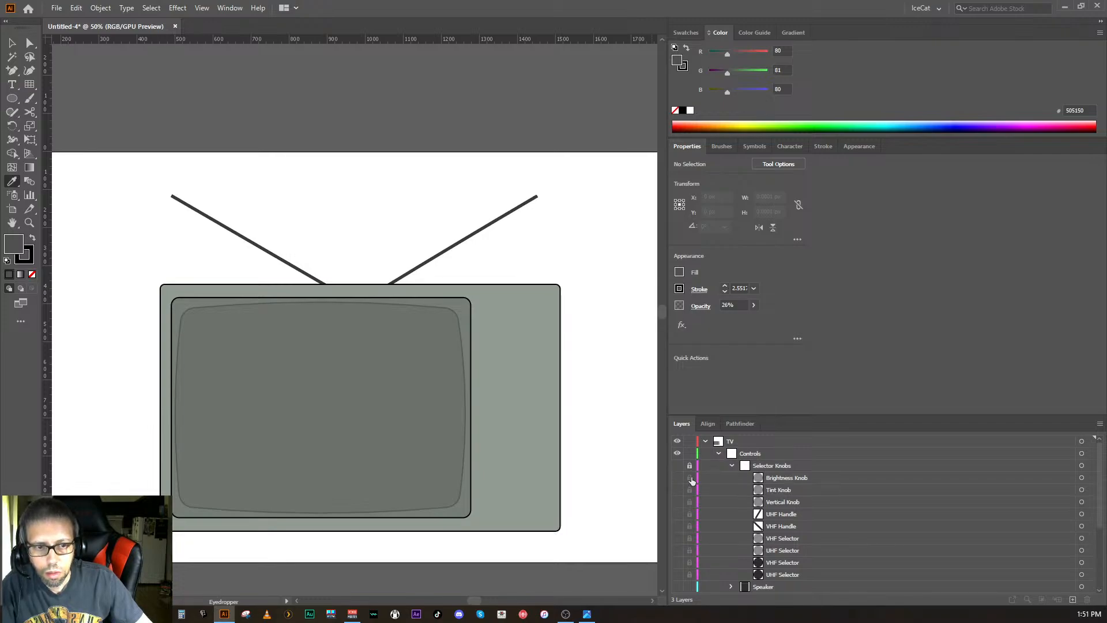
left_click(689, 466)
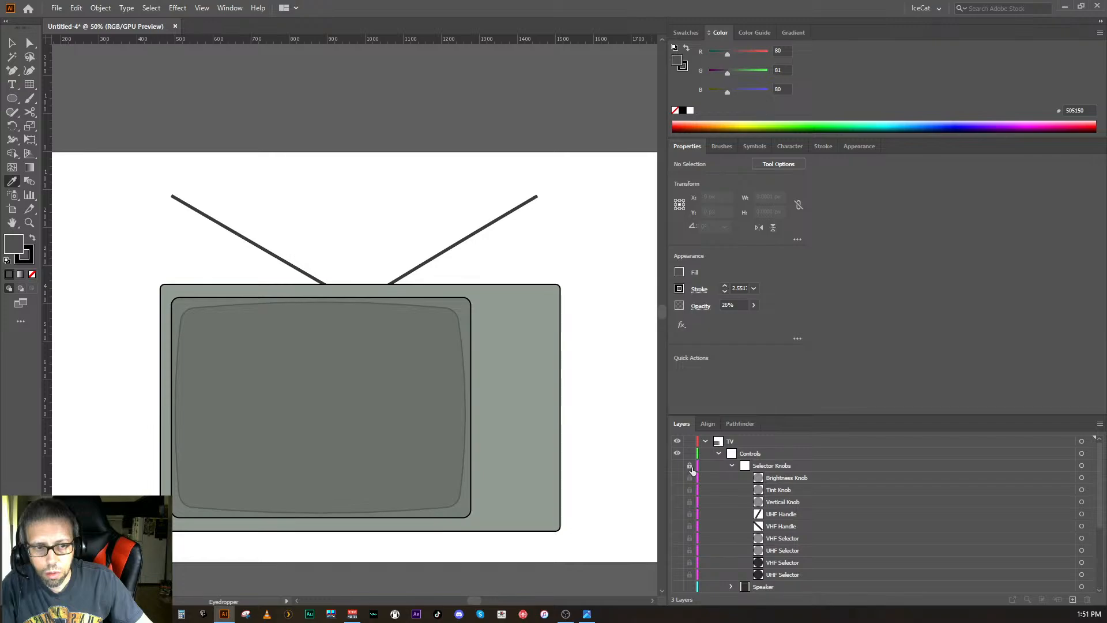
left_click(731, 466)
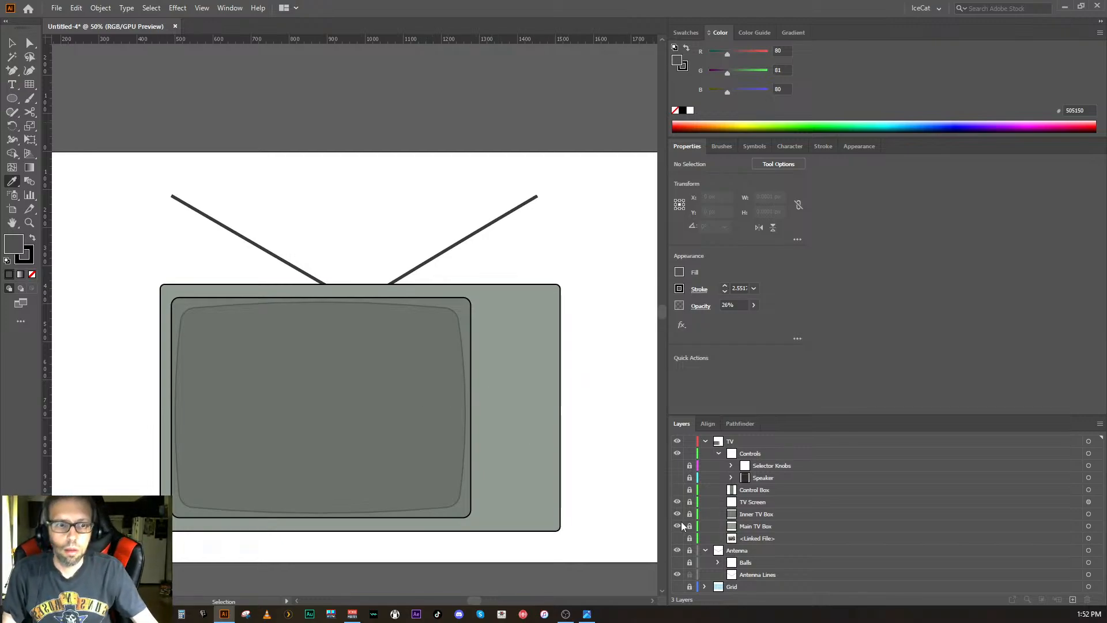
- Hide the Antenna layer and unlock Main TV Box, Inner TV Box and TV Screen
left_click(677, 552)
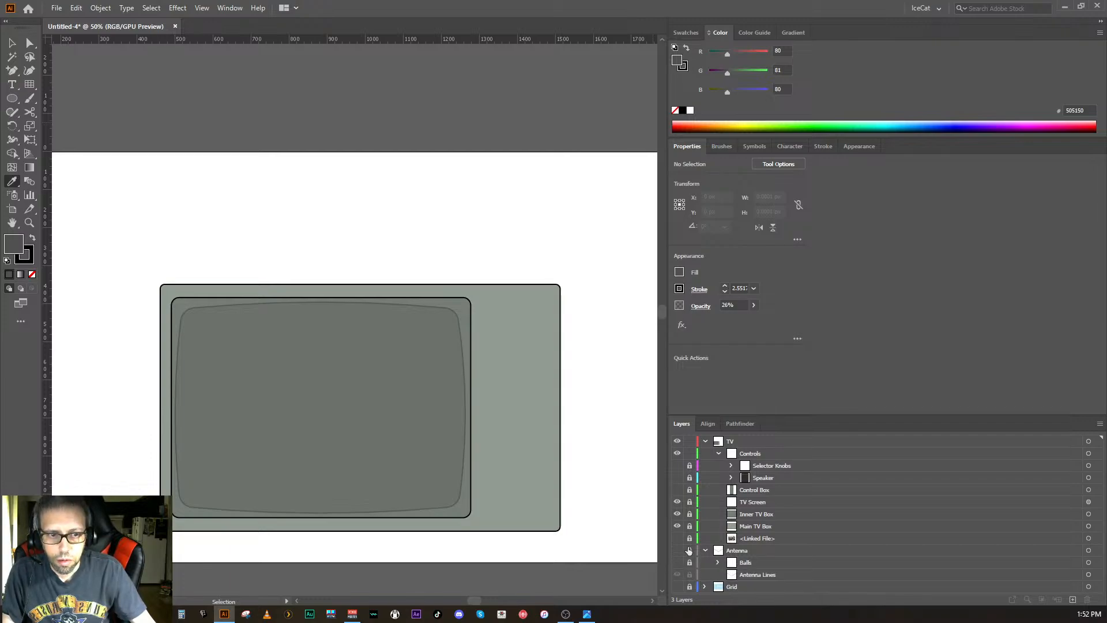
left_click(689, 526)
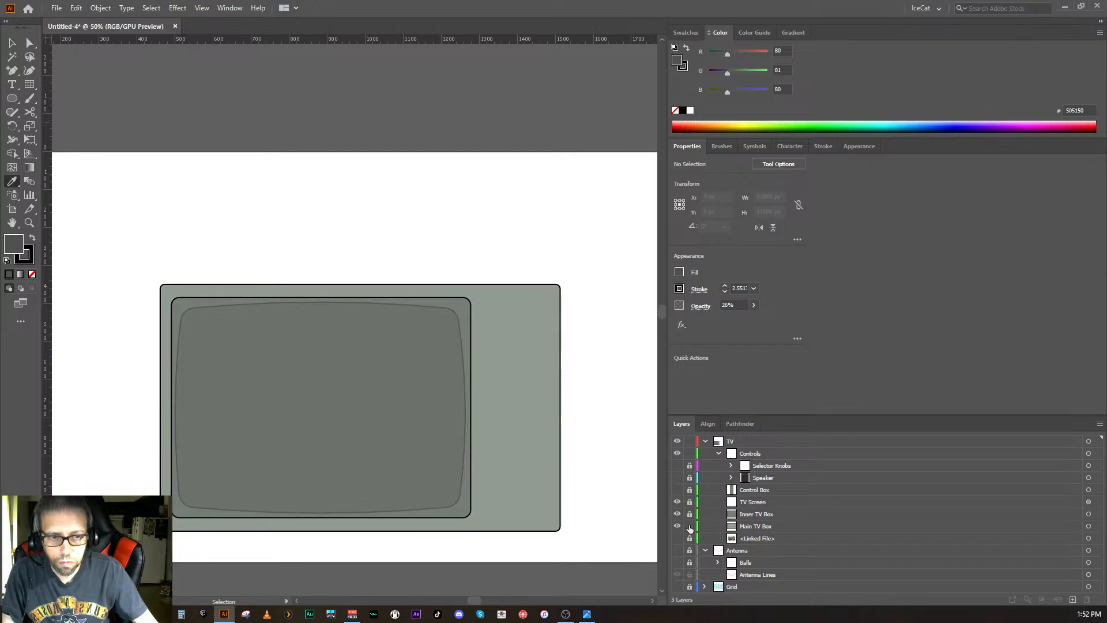
left_click(689, 515)
left_click(689, 502)
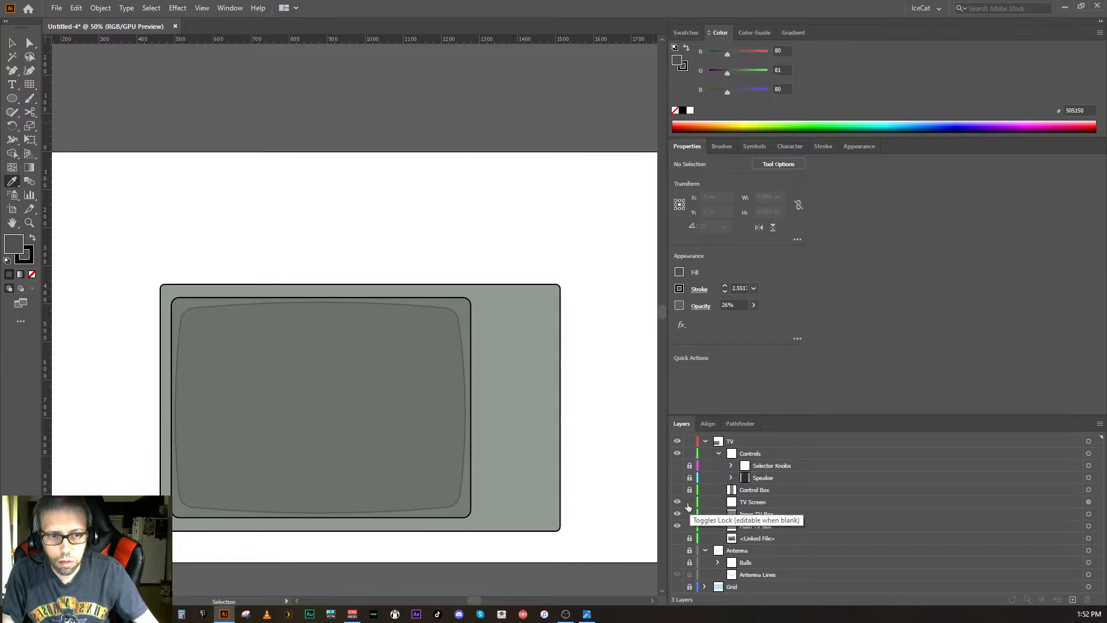
- Toggle the TV Screen's visibility to identify it, leave it visible, and hide the Inner TV Box
left_click(680, 503)
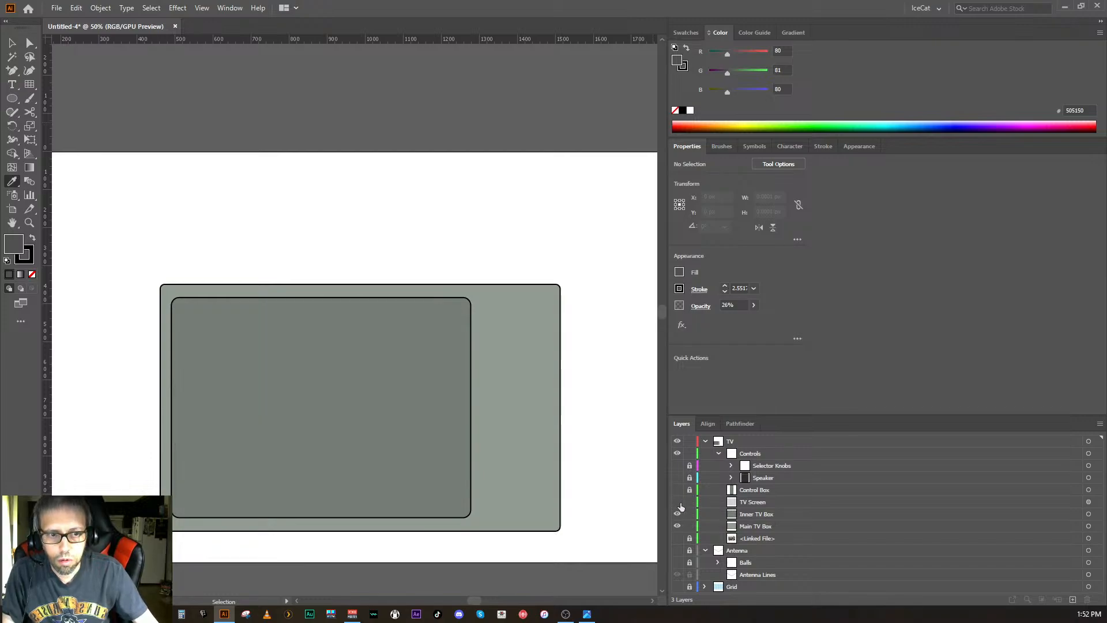
left_click(680, 503)
left_click(680, 503)
left_click(680, 503)
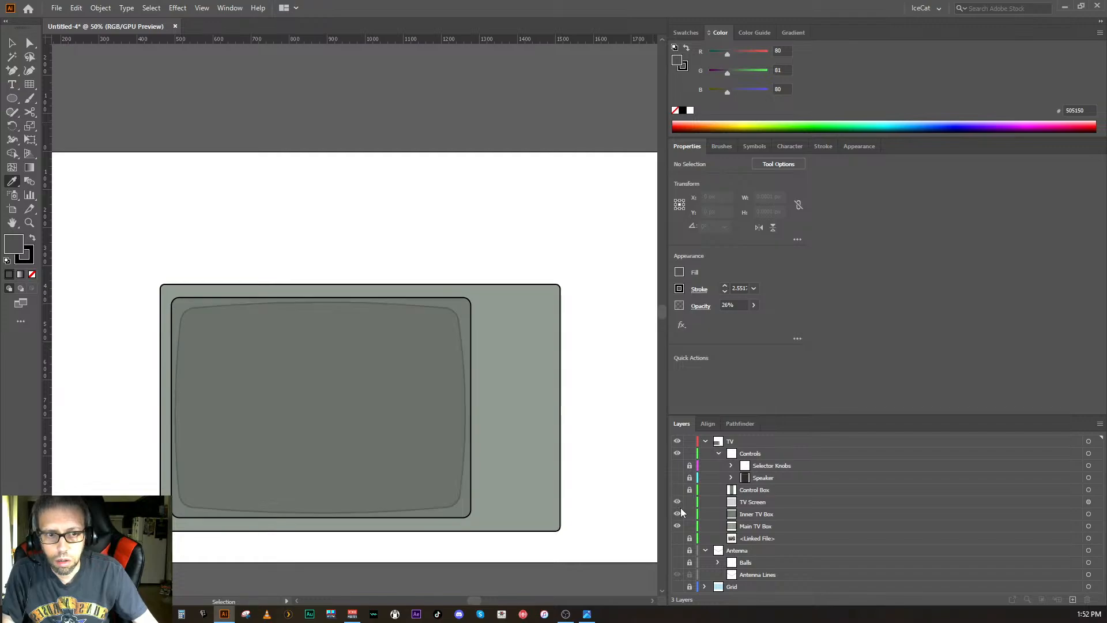
left_click(677, 514)
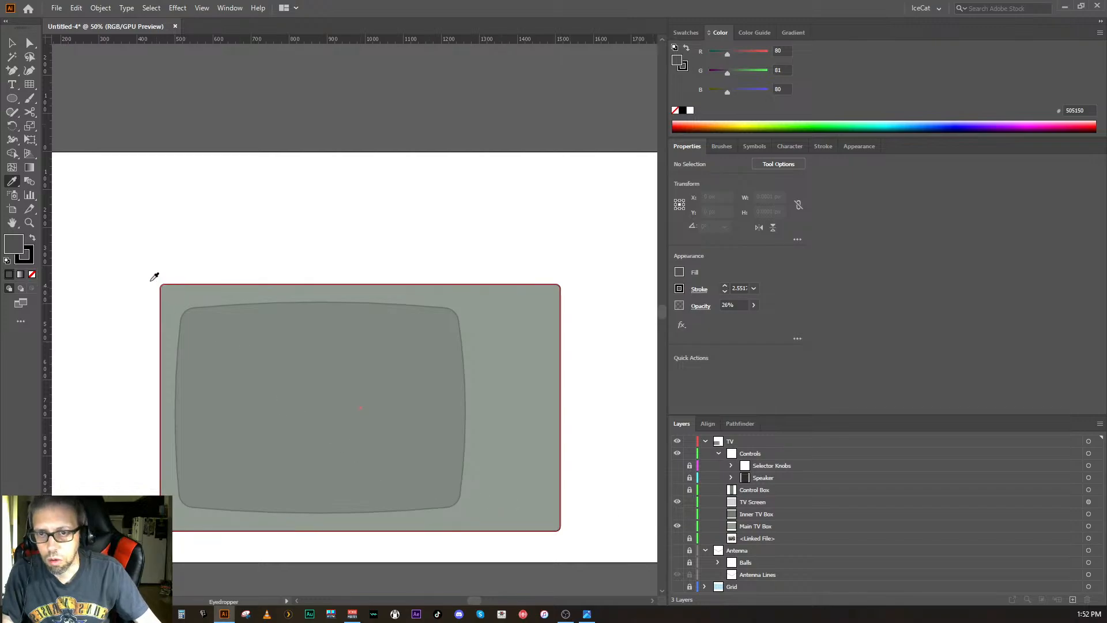
- Try to subtract the TV Screen from the Main TV Box with Minus Front, and undo it
left_click(12, 43)
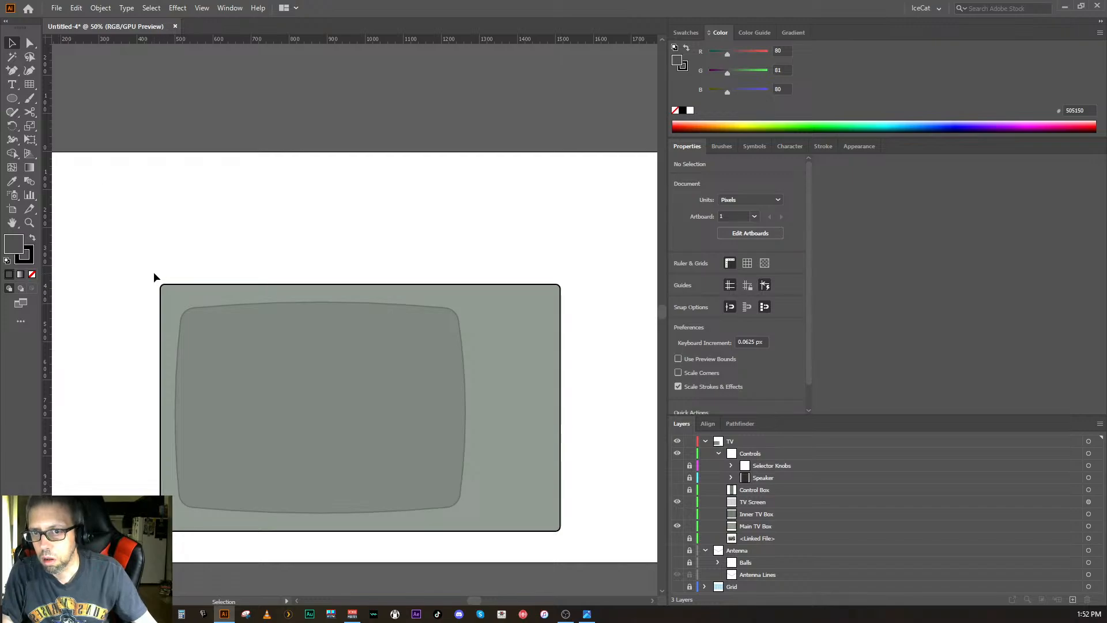
left_click_drag(153, 272, 606, 545)
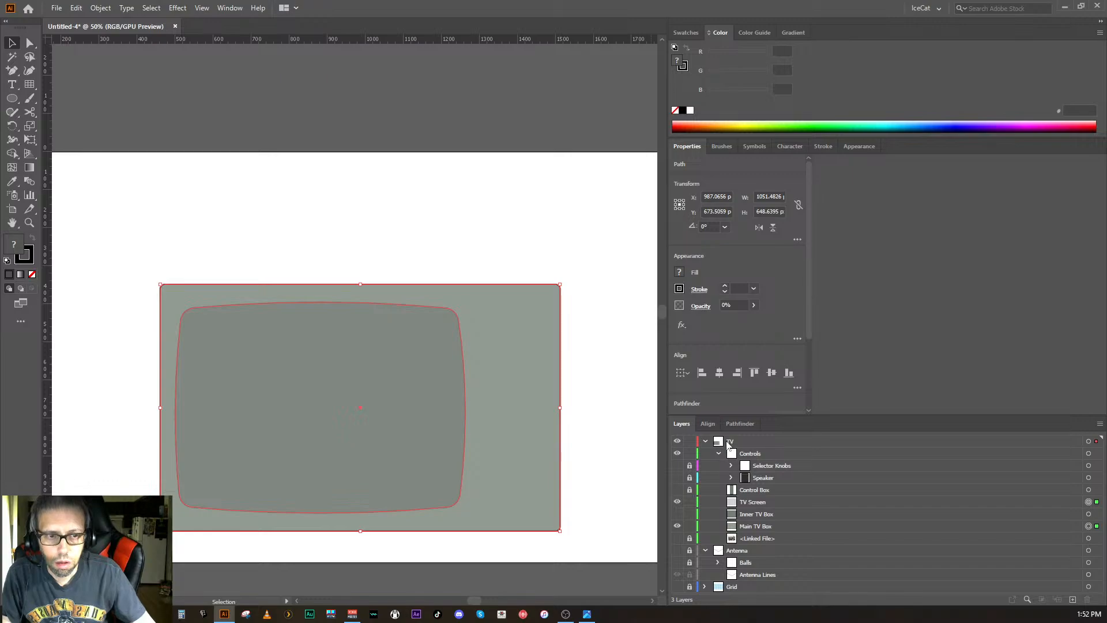
left_click(739, 424)
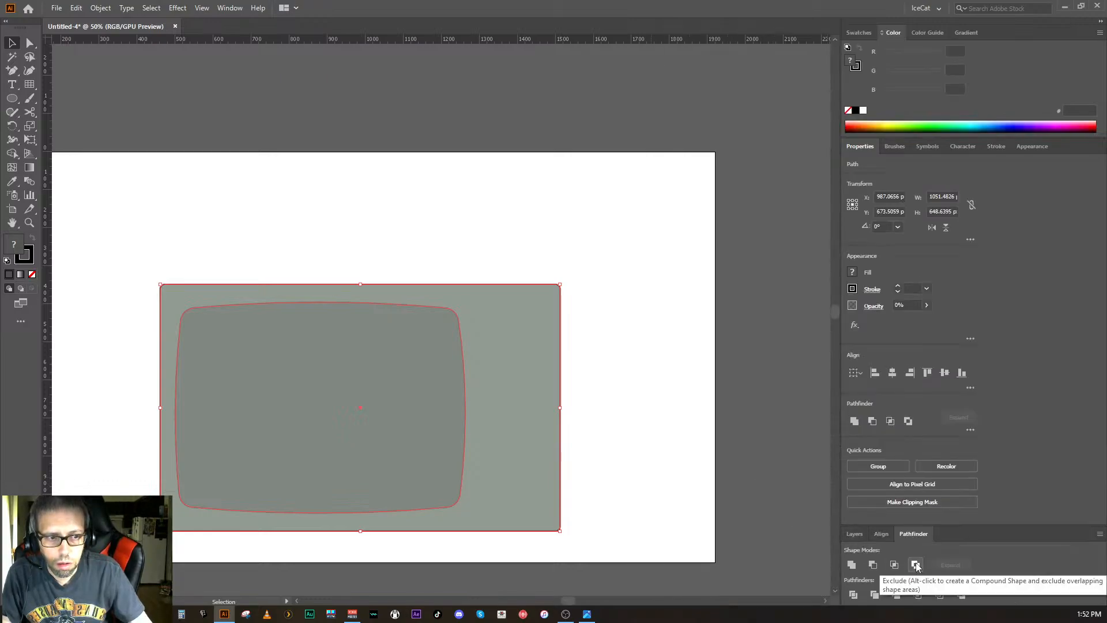
left_click(873, 564)
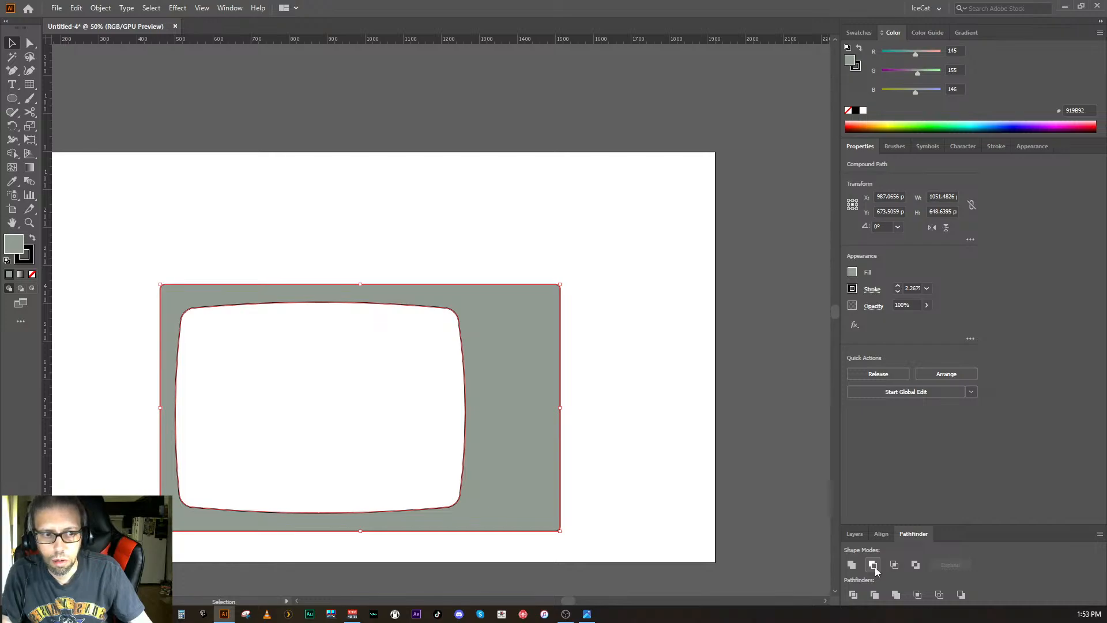
left_click(859, 534)
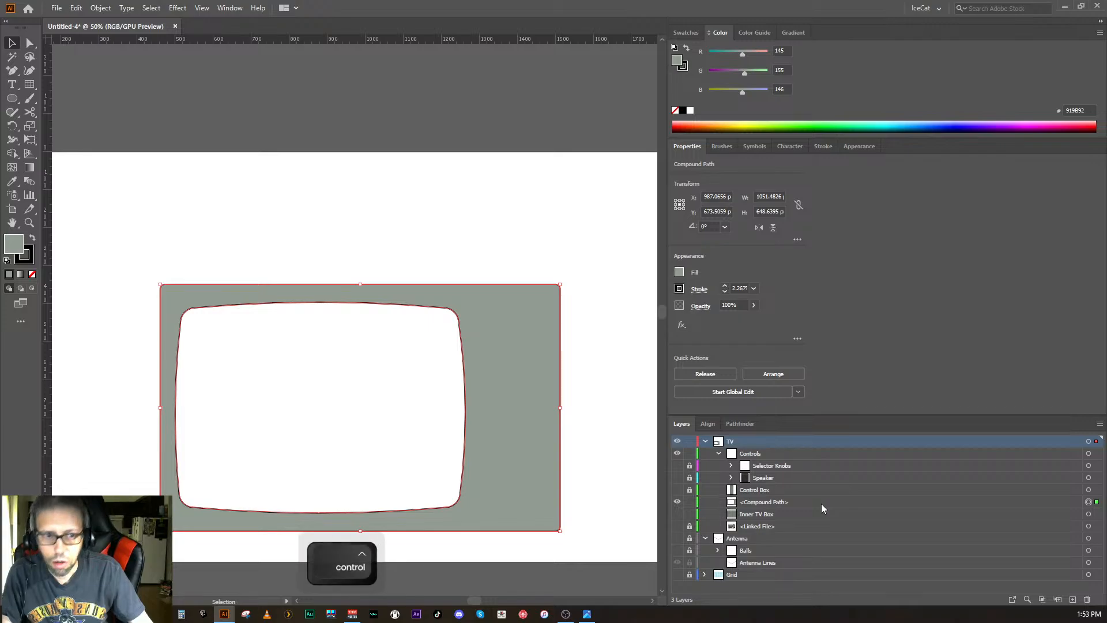
key("ctrl+z")
- Duplicate the TV Screen path, and hide and lock the upper copy
left_click(788, 502)
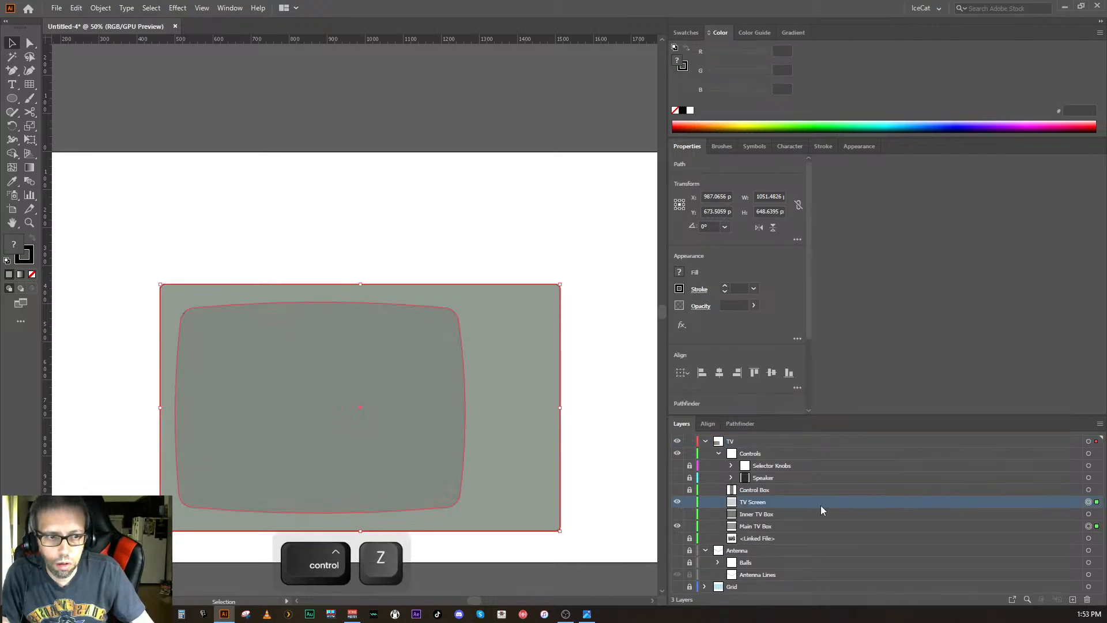
left_click_drag(843, 503, 1076, 602)
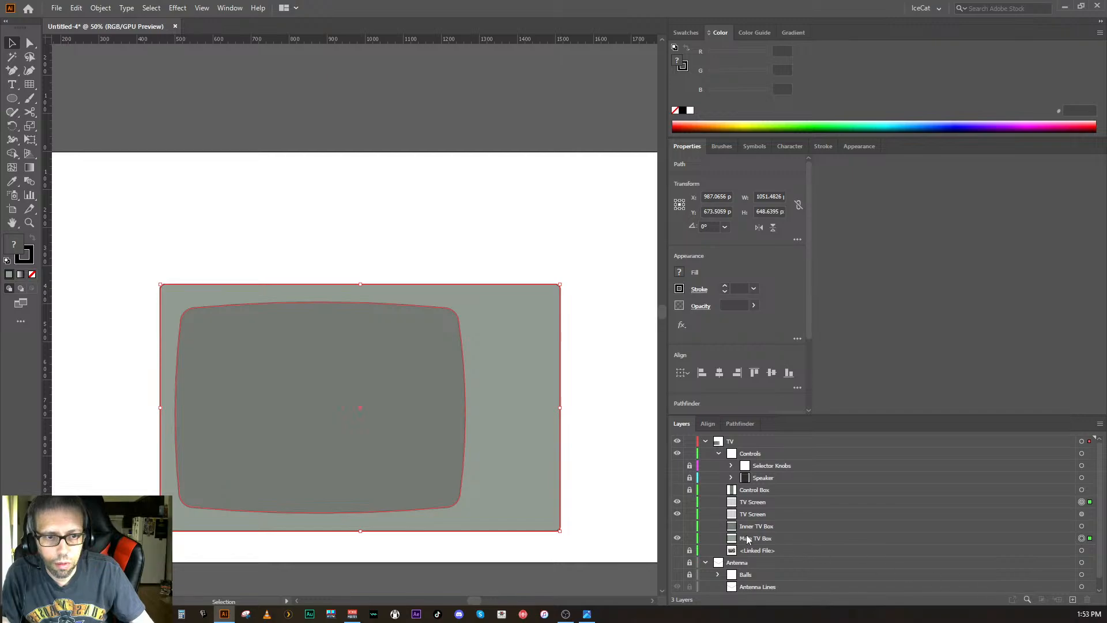
left_click(677, 501)
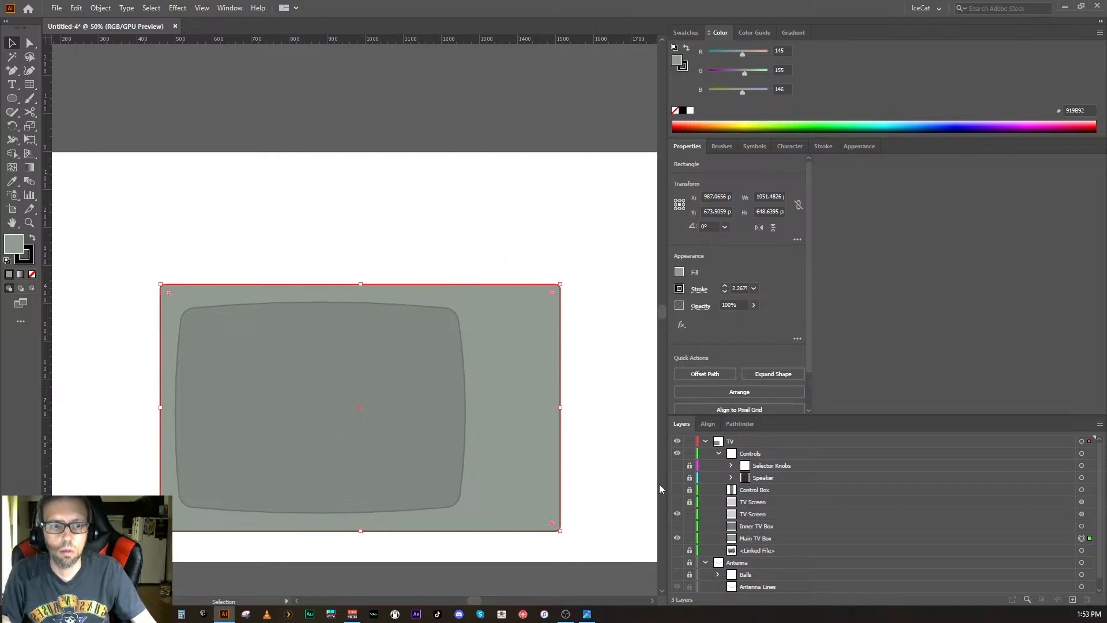
- Try to subtract the lower TV Screen copy from the Main TV Box with Minus Front, choosing both by their layer entries
left_click(756, 514)
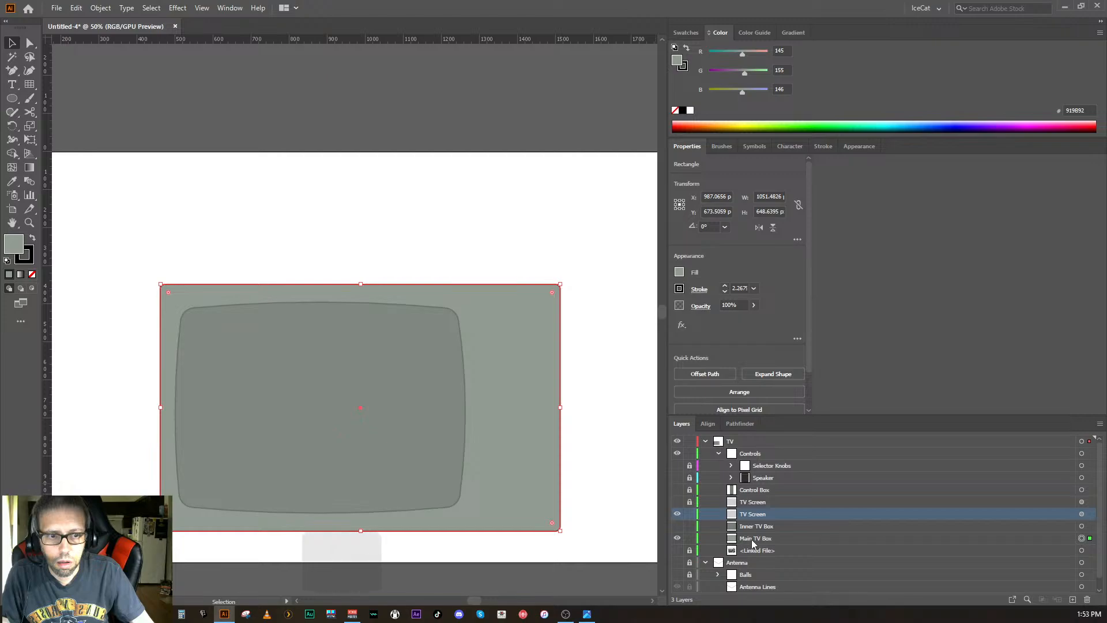
left_click(752, 539, "shift")
left_click(753, 539)
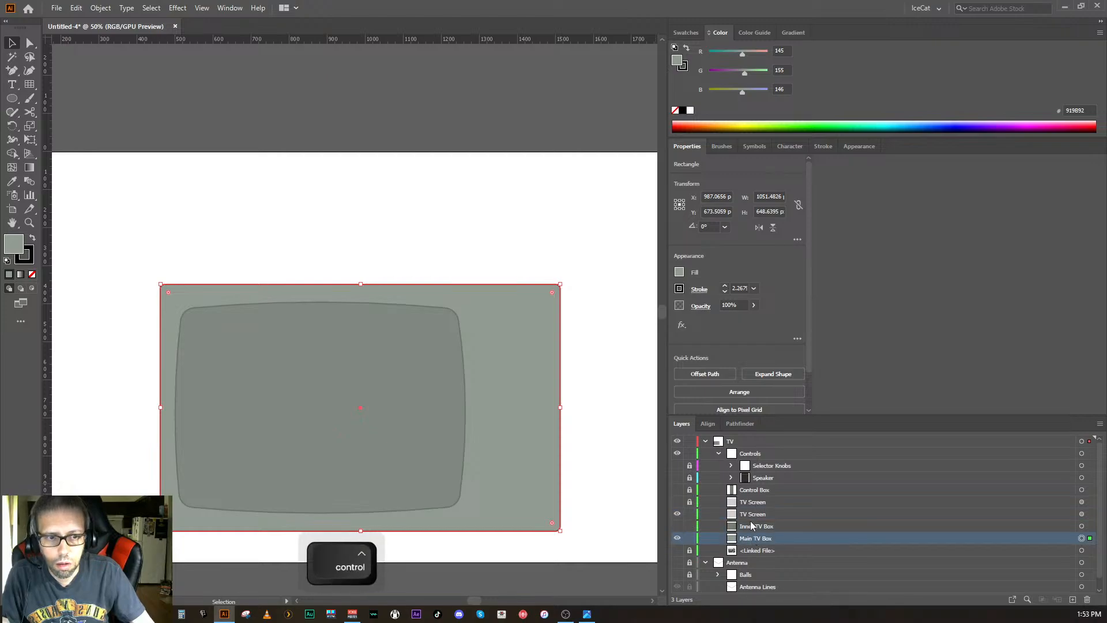
left_click(751, 514, "ctrl")
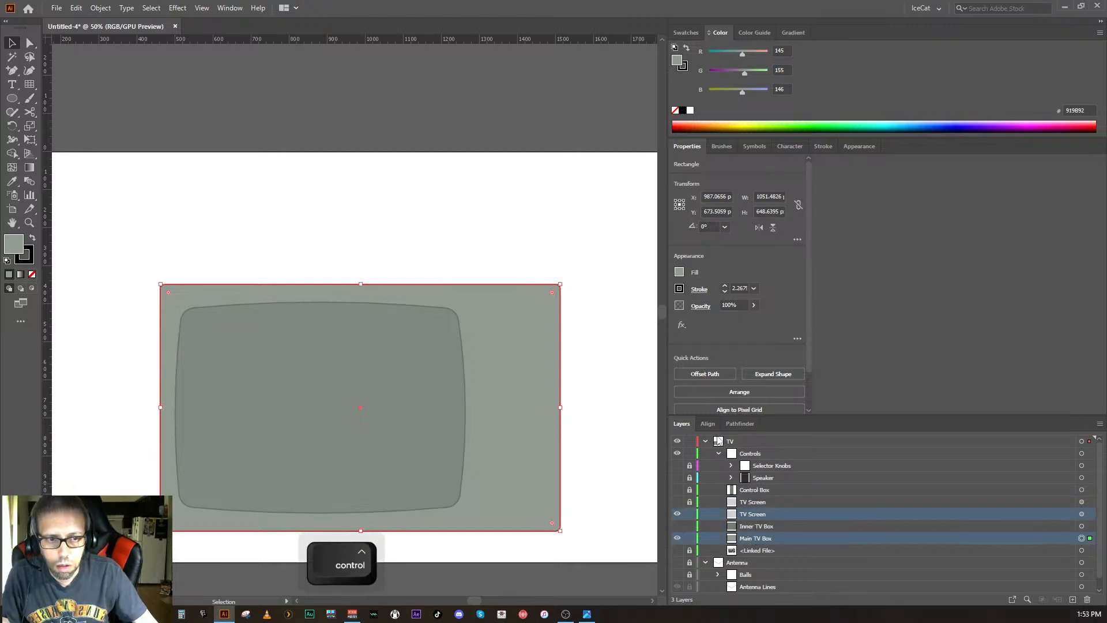
left_click(733, 423)
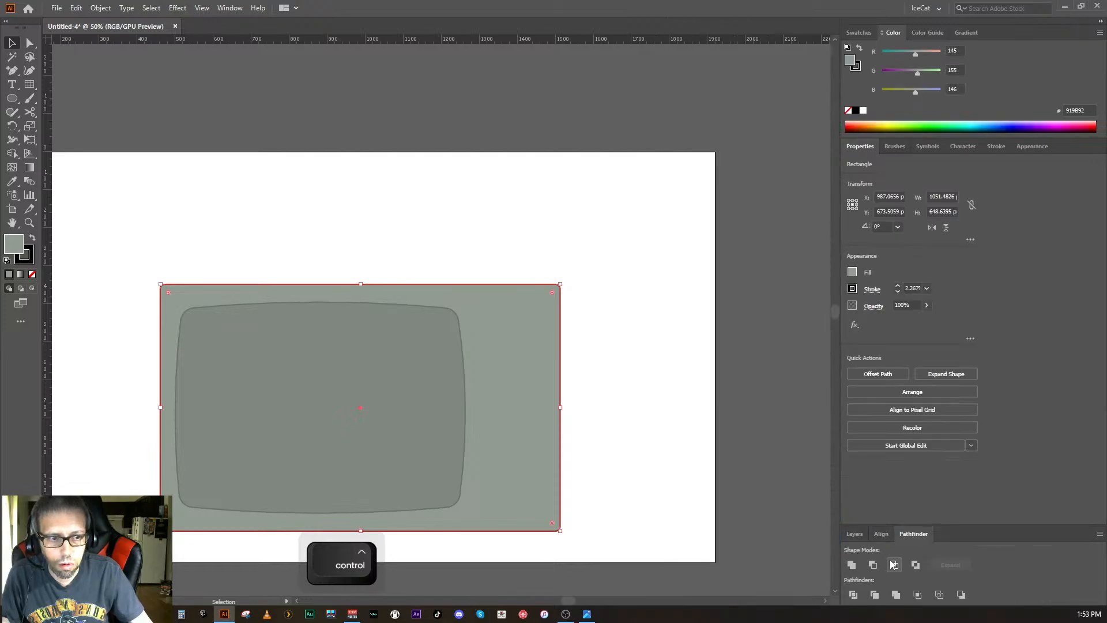
left_click(872, 565)
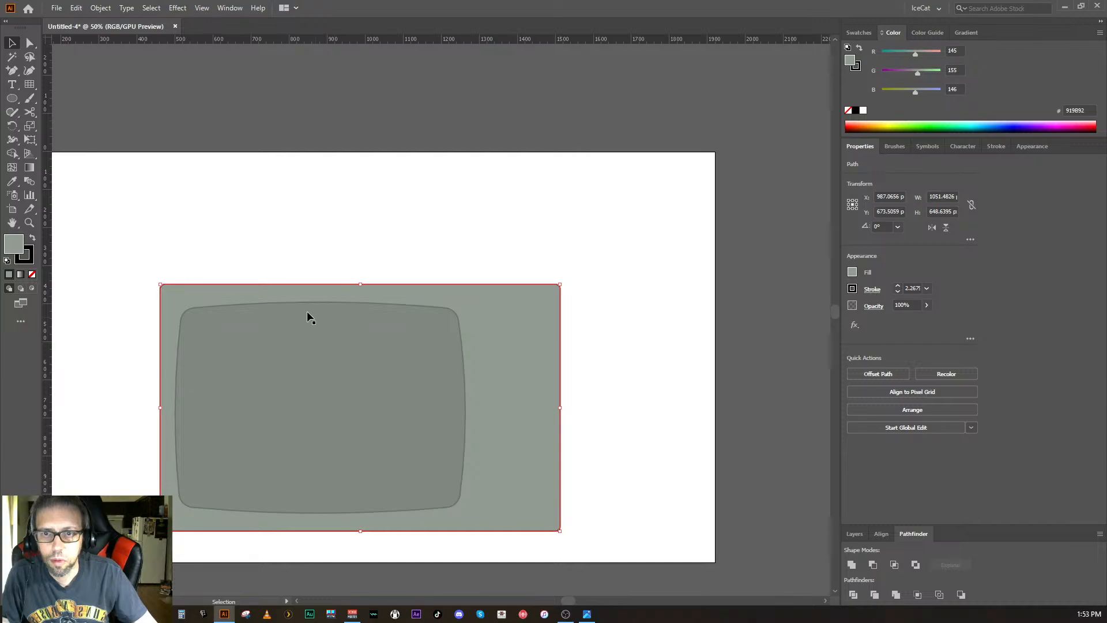
- Select the screen shape and the Main TV Box on the artboard and cut the screen opening with Minus Front
left_click(186, 276)
left_click(212, 341)
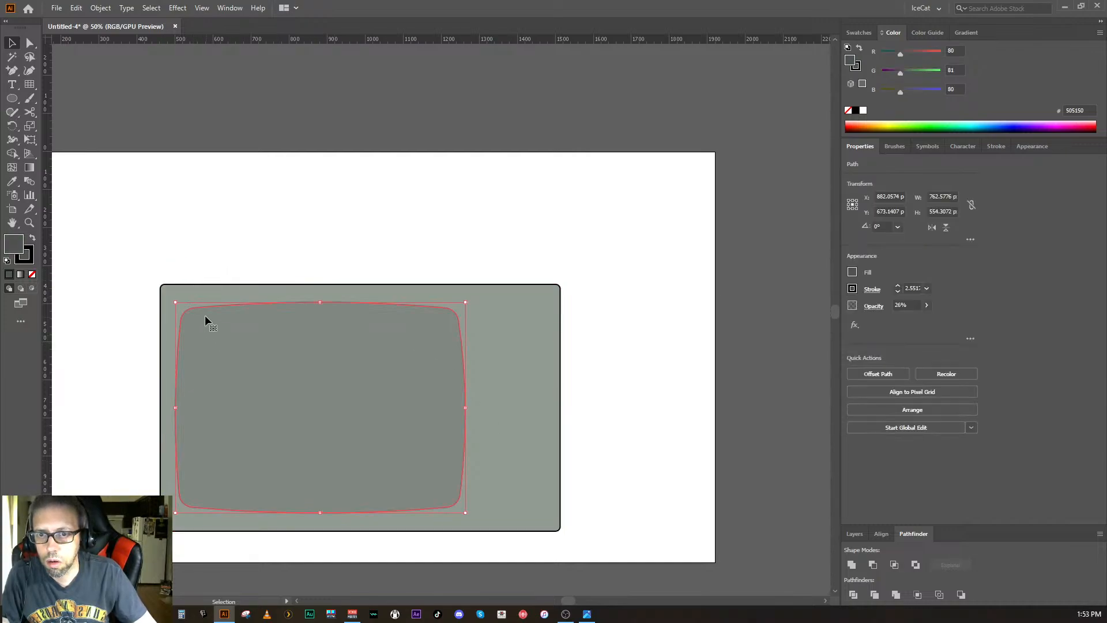
left_click(179, 287, "shift")
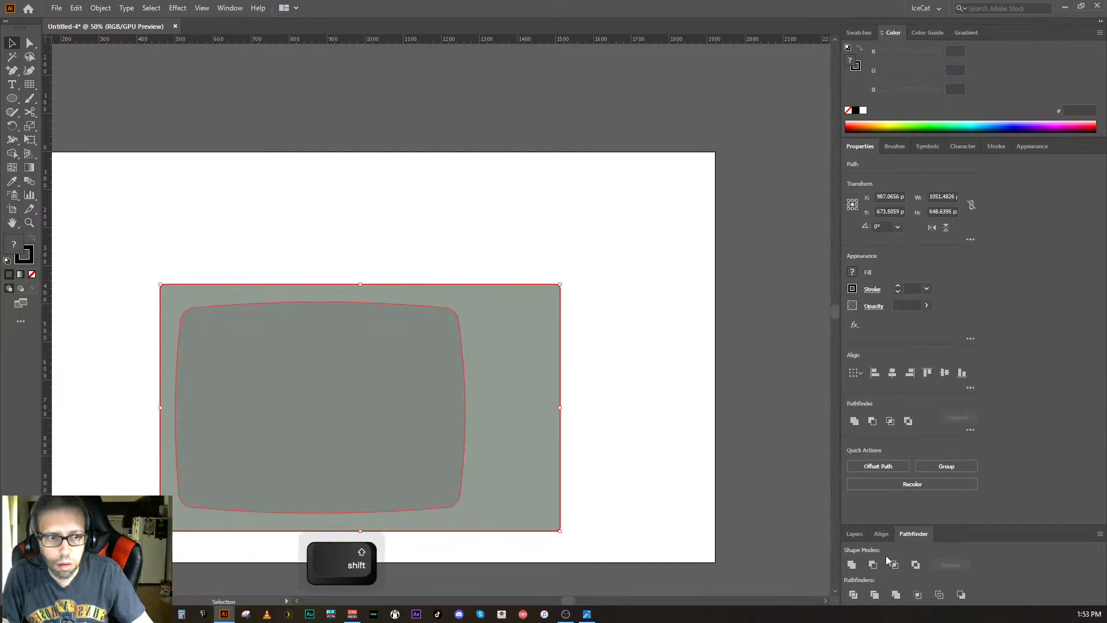
left_click(874, 565)
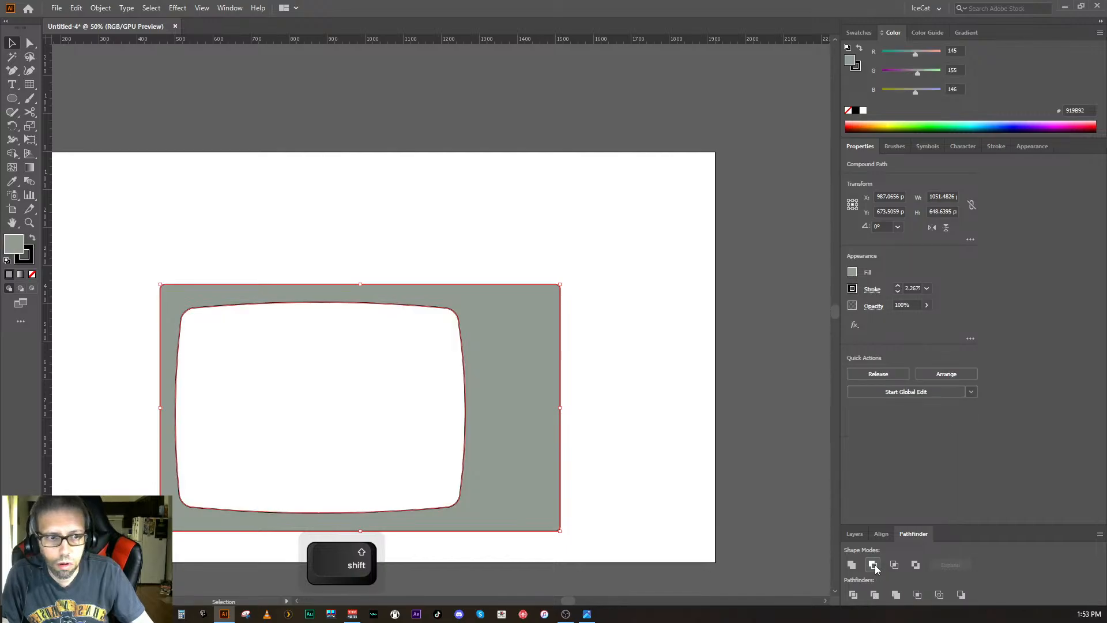
- Duplicate the remaining TV Screen path to get another cutting shape
left_click(855, 534)
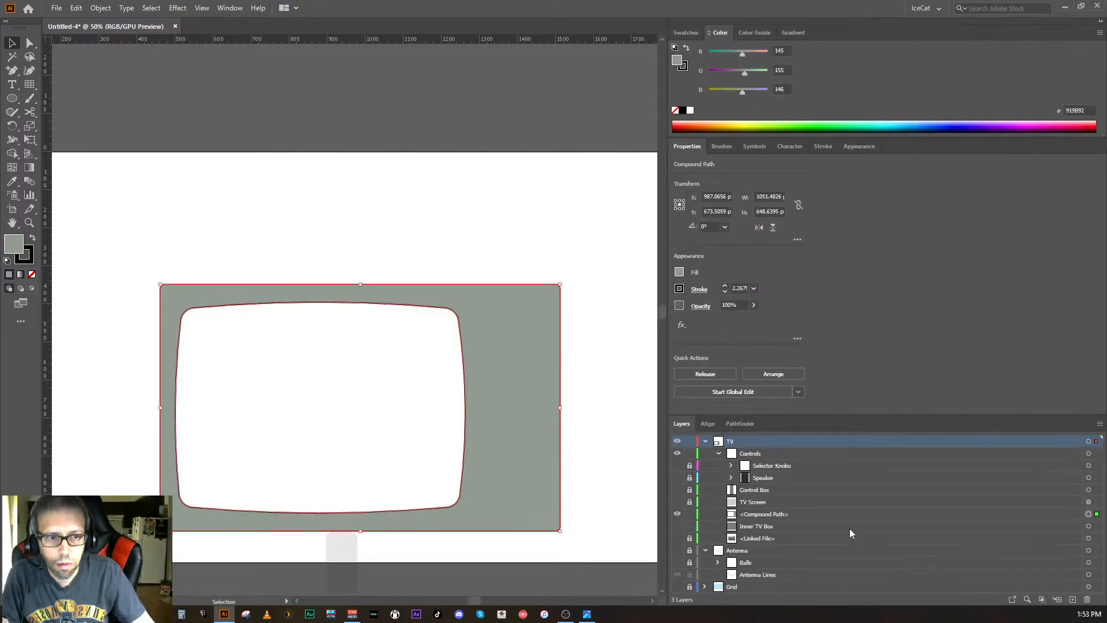
left_click(749, 527)
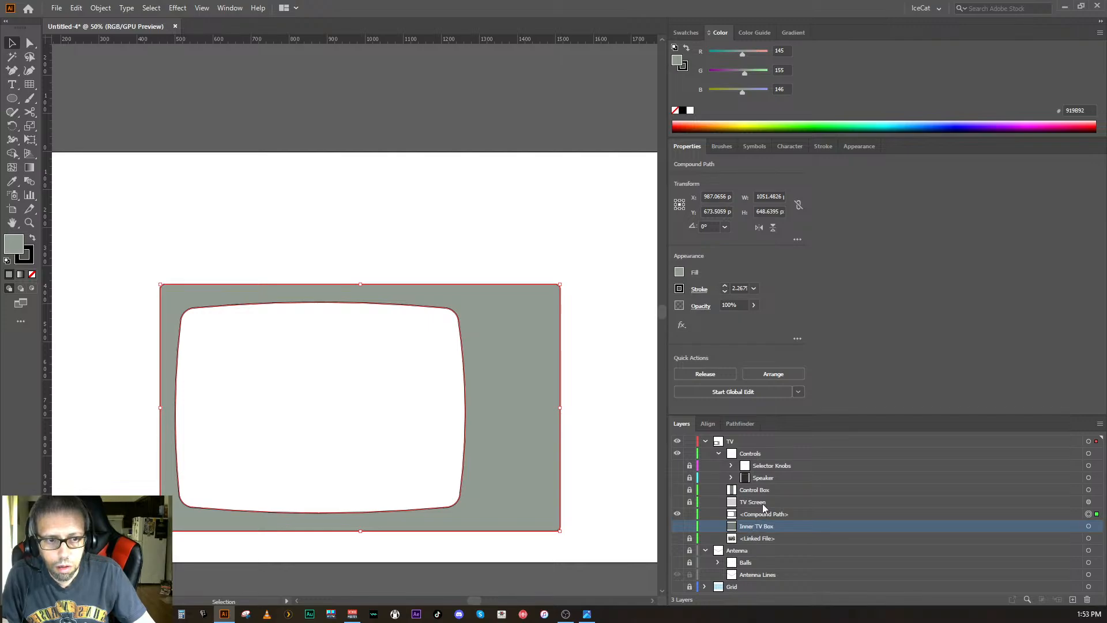
left_click(759, 513)
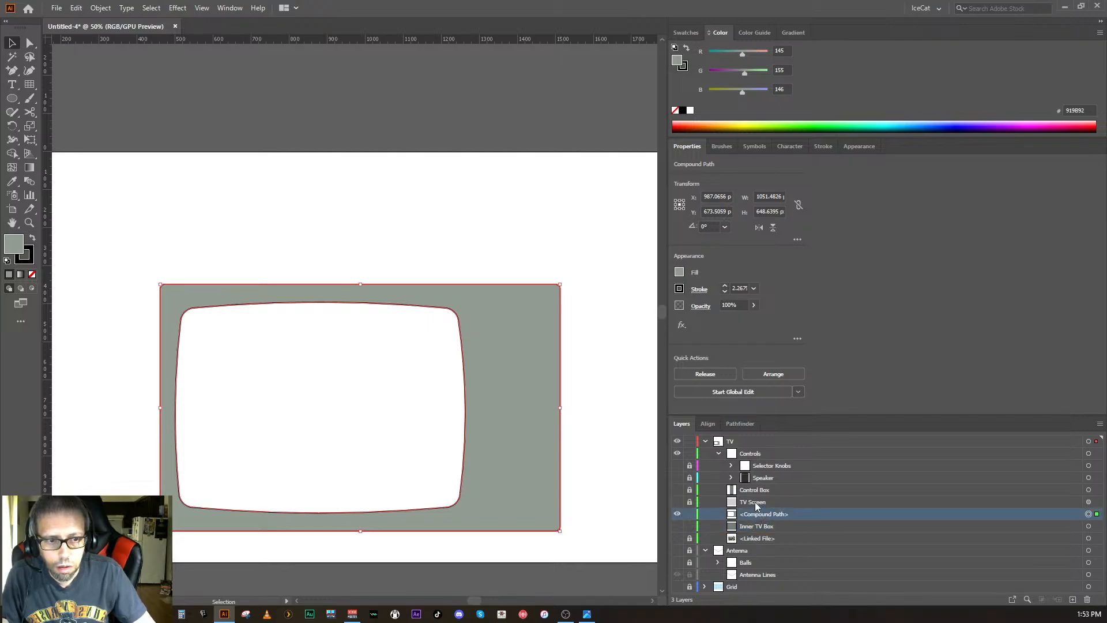
left_click(756, 503)
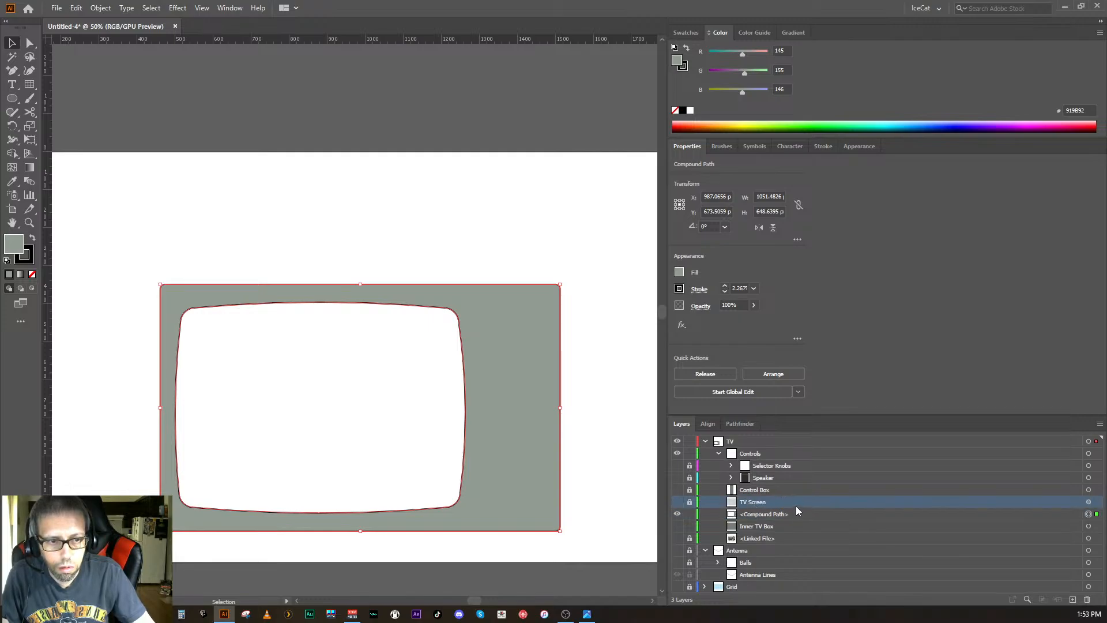
left_click_drag(797, 505, 1072, 602)
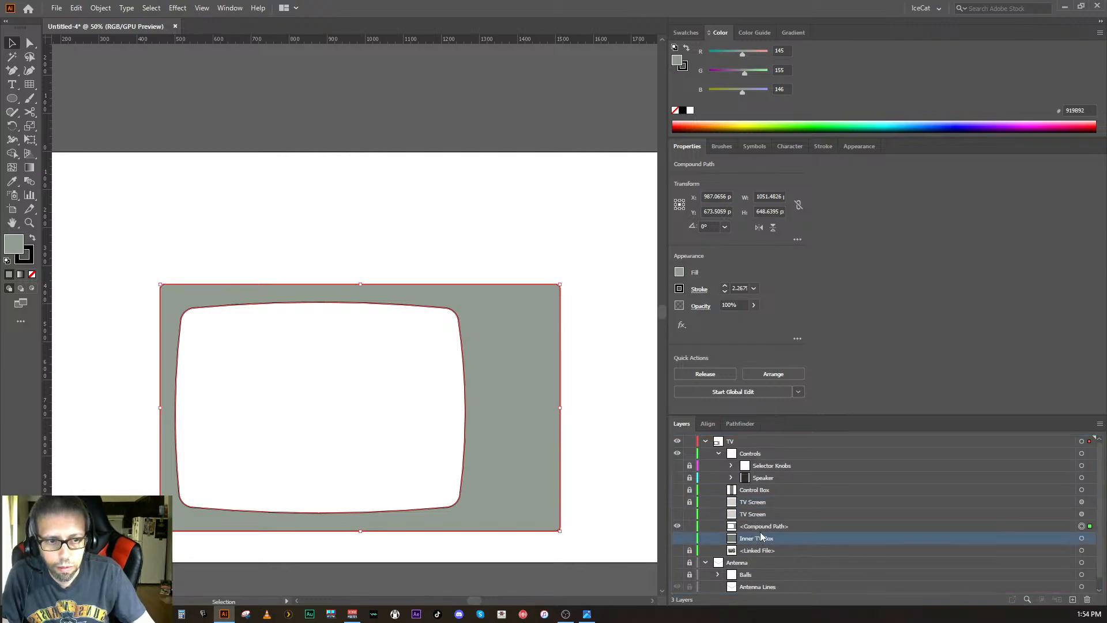
- Show the lower TV Screen copy and the Inner TV Box, and hide and lock the cut main box compound path
left_click(766, 512, "shift")
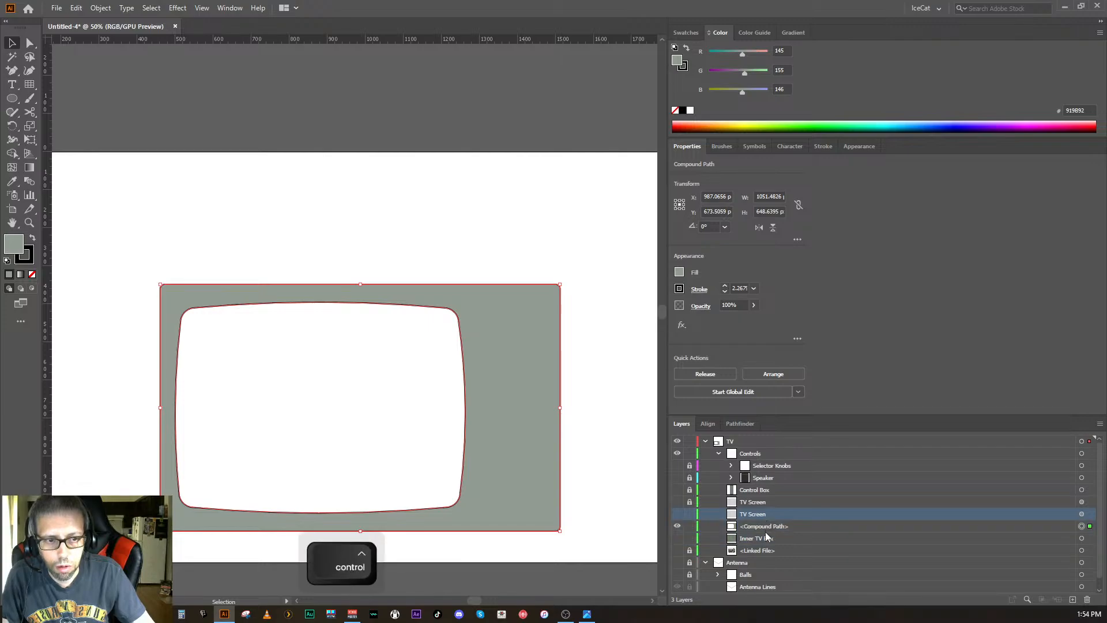
left_click(677, 514)
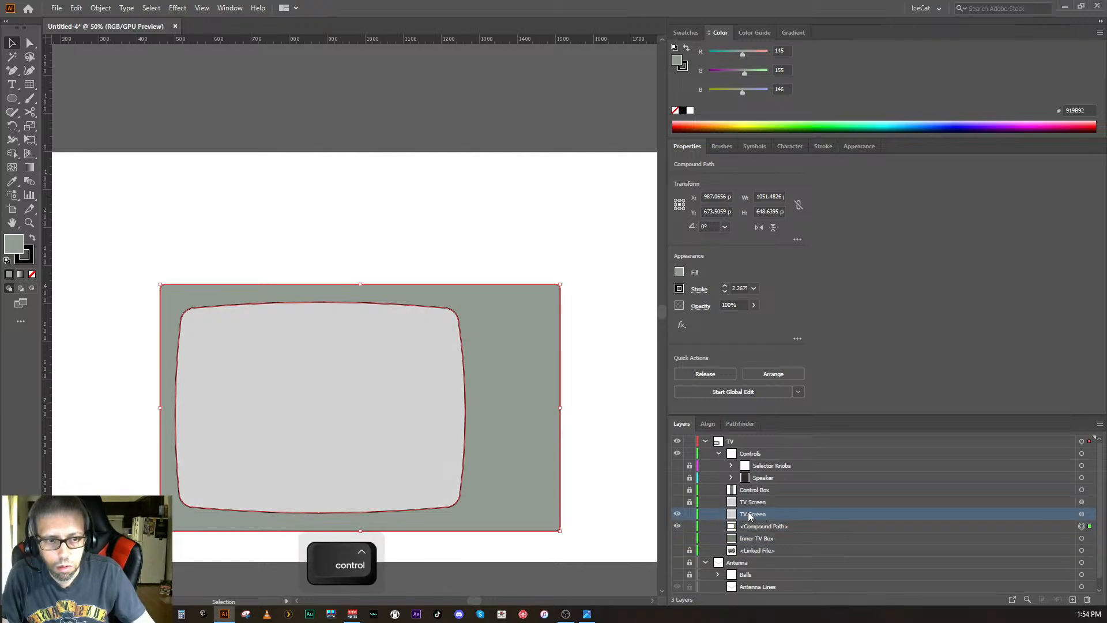
left_click(751, 539, "shift")
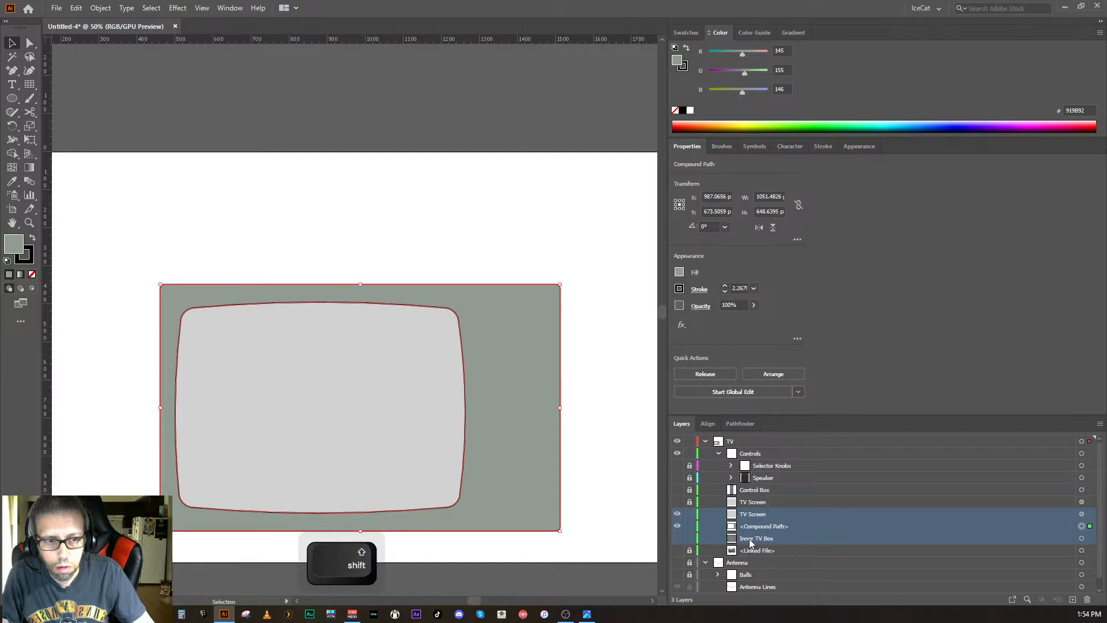
left_click(678, 526)
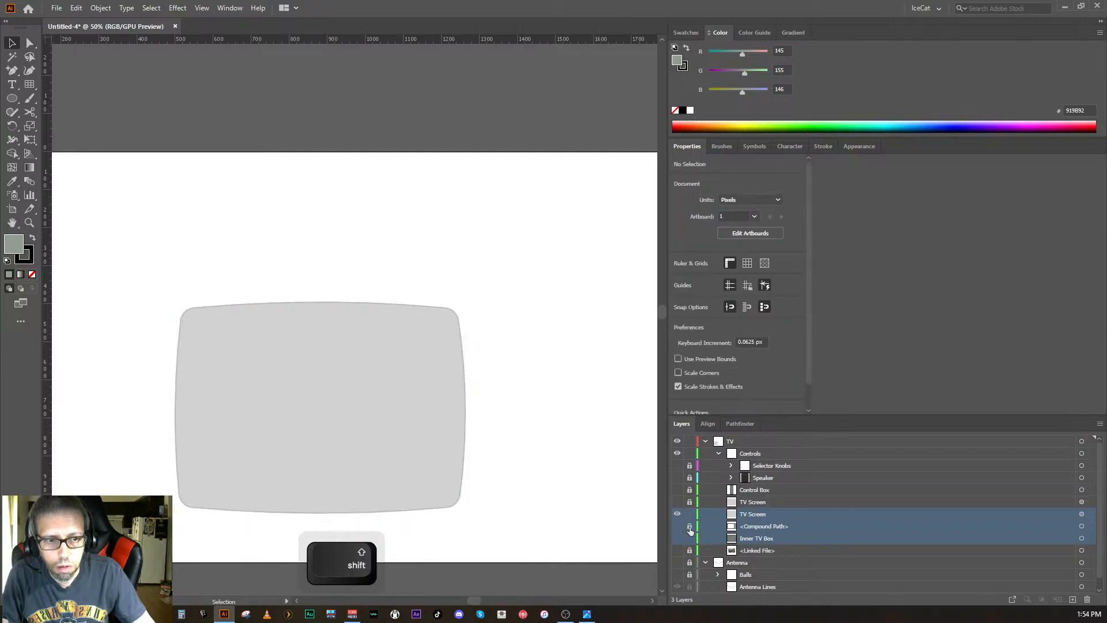
left_click(756, 537)
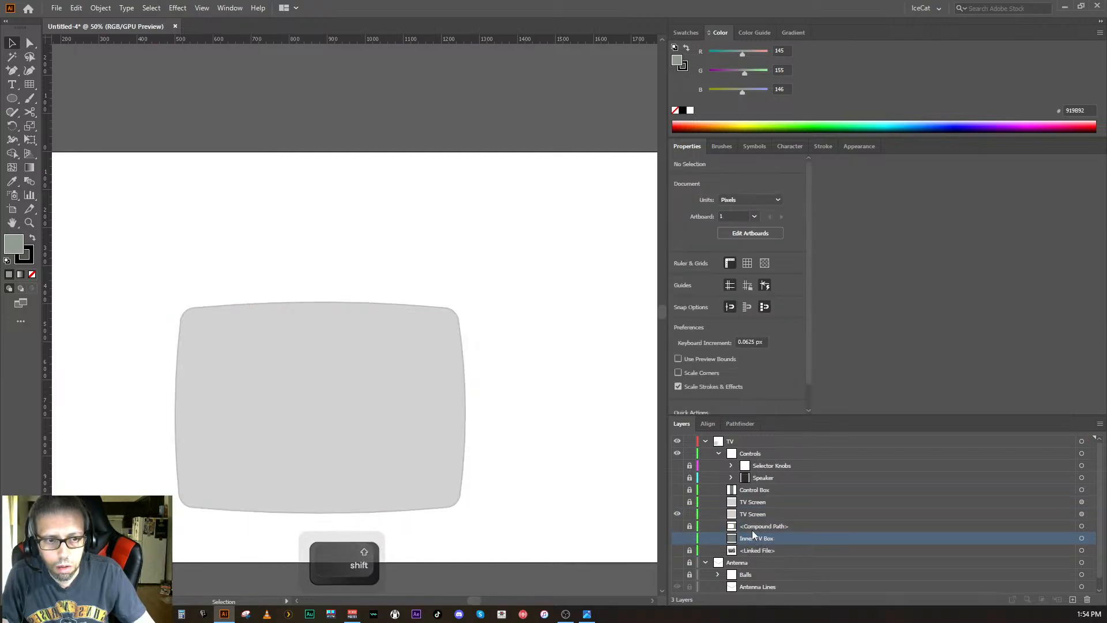
left_click(747, 513, "shift")
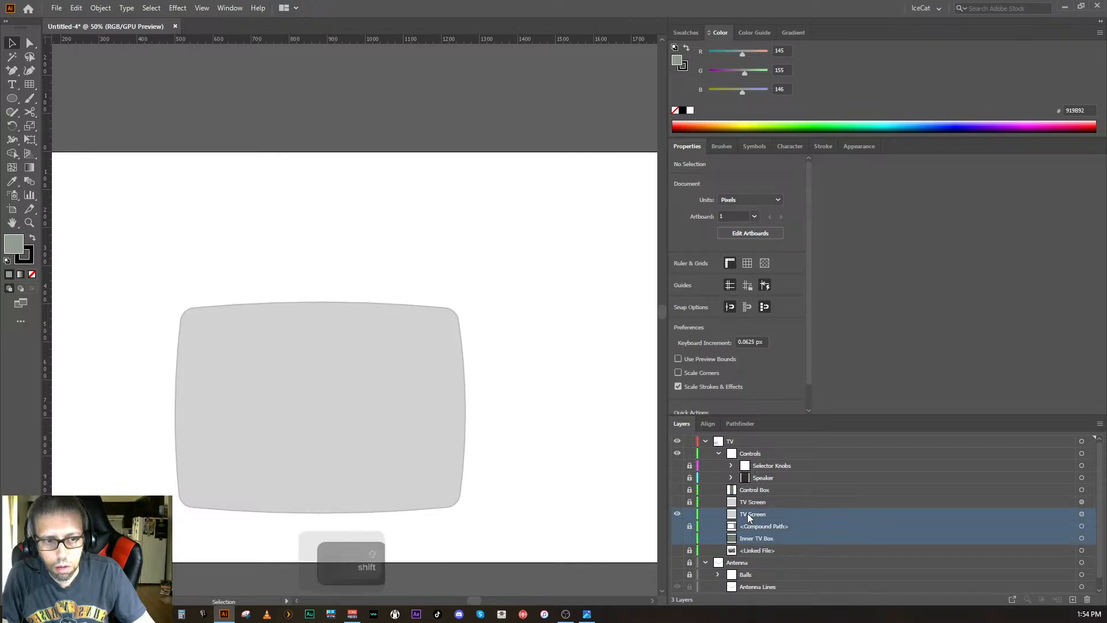
left_click(748, 526, "ctrl")
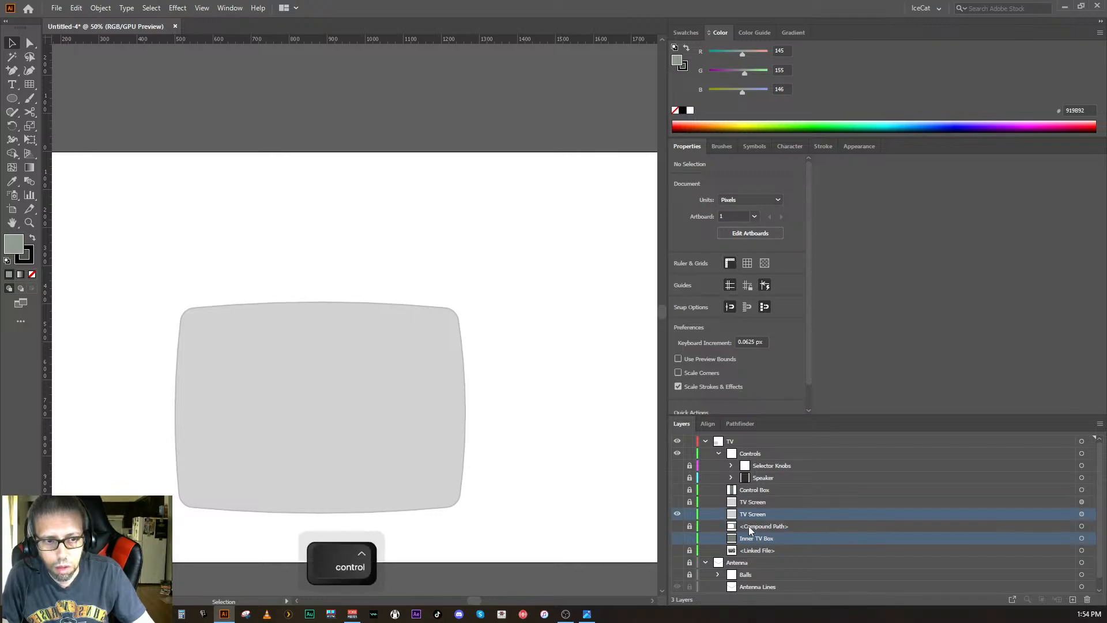
left_click(678, 537)
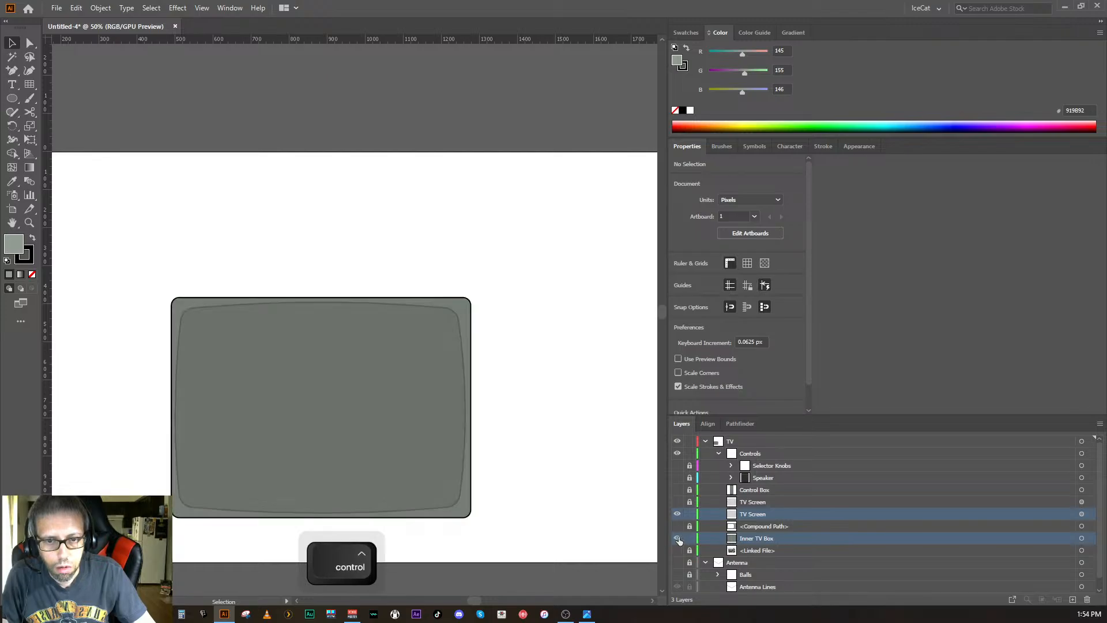
- Try to subtract the TV Screen from the Inner TV Box with Minus Front using only the highlighted layer entries
left_click(727, 424)
left_click(872, 565)
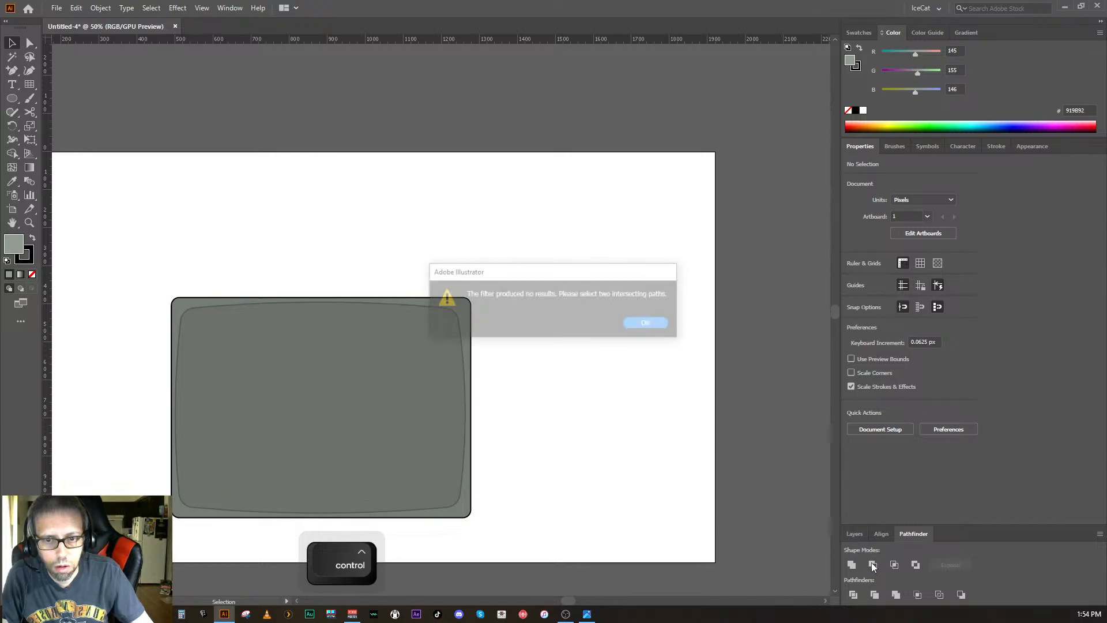
left_click(656, 328)
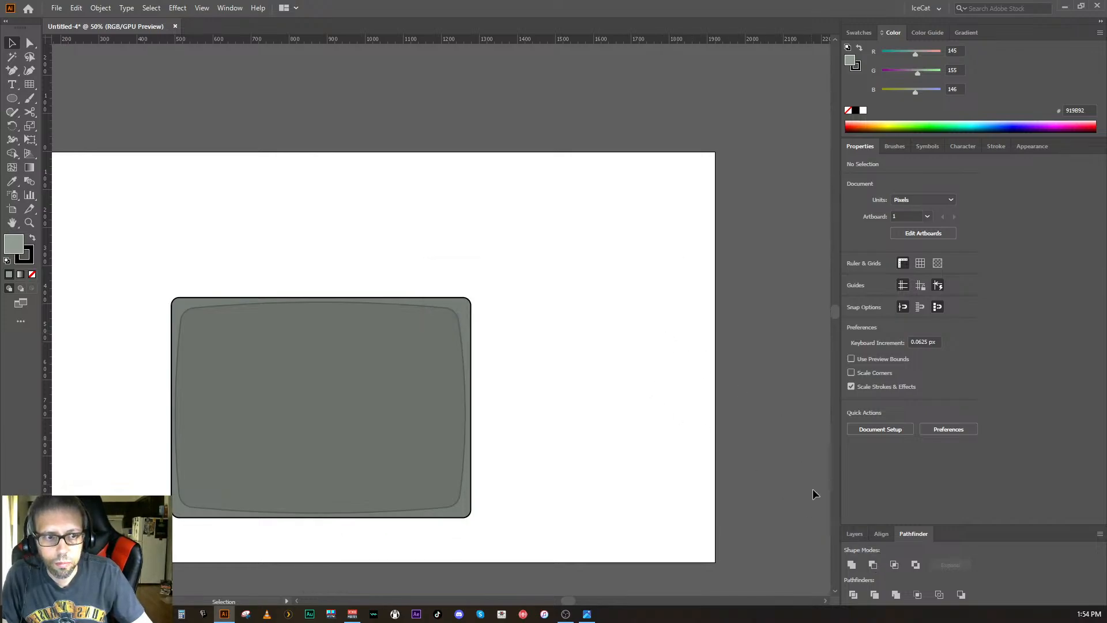
- Move the main box compound path below the Inner TV Box in the layer order
left_click(856, 535)
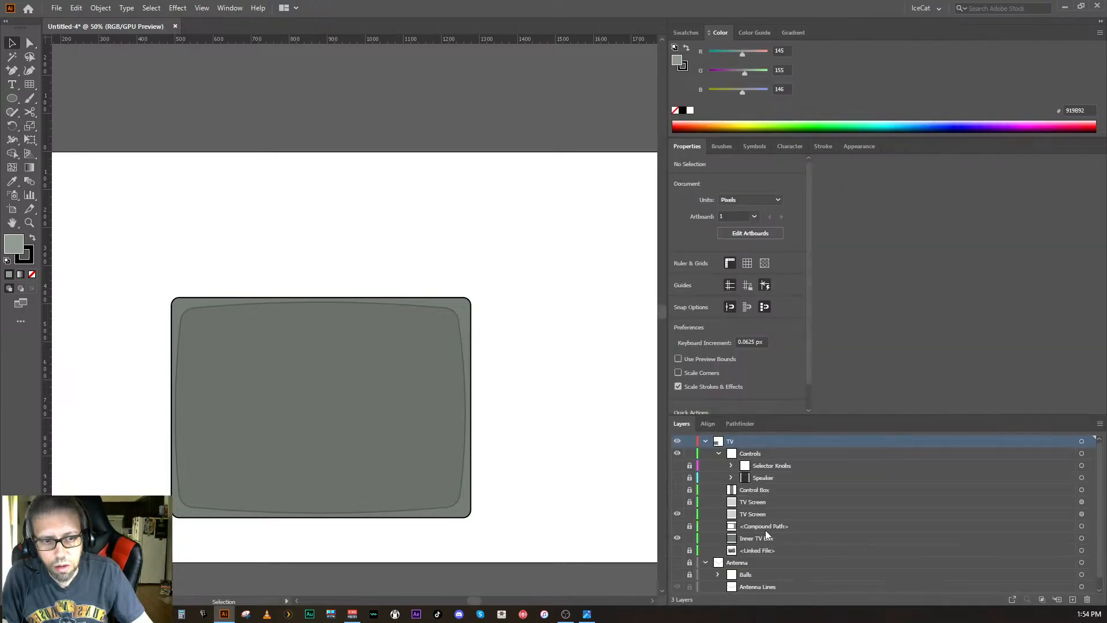
left_click(750, 513)
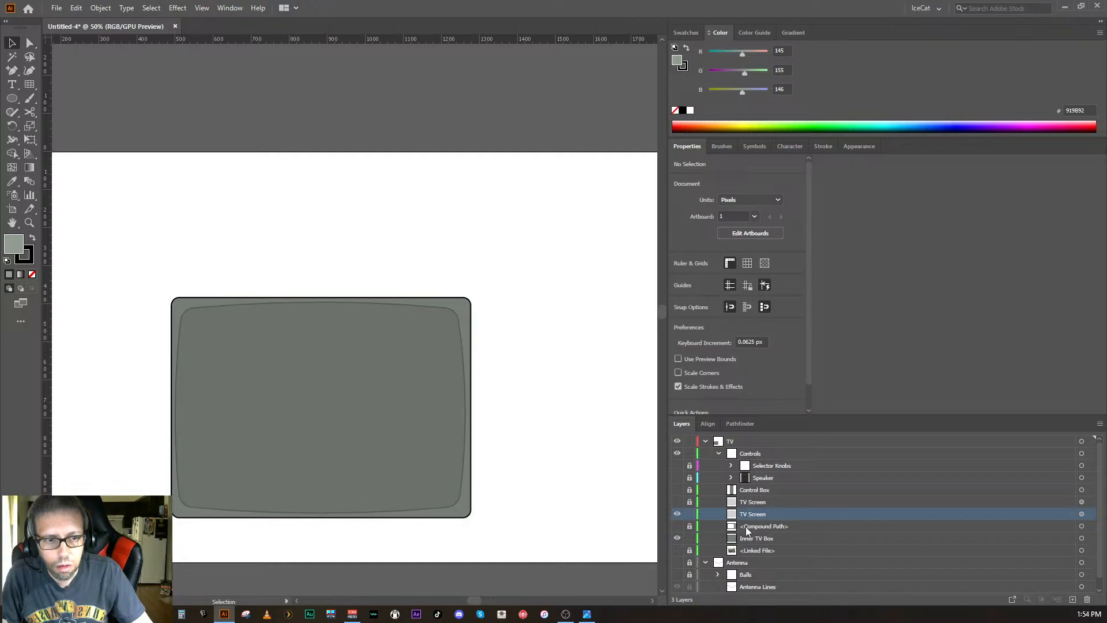
left_click(748, 529)
left_click_drag(748, 529, 746, 543)
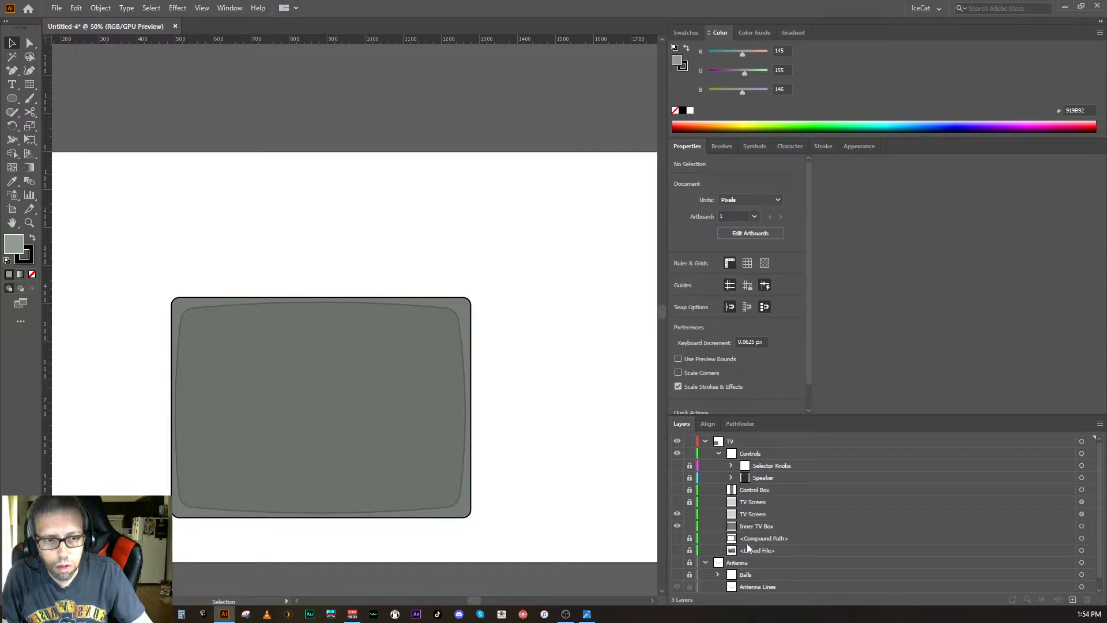
- Target the Inner TV Box and the lower TV Screen copy together and cut the screen opening with Minus Front
left_click(745, 525)
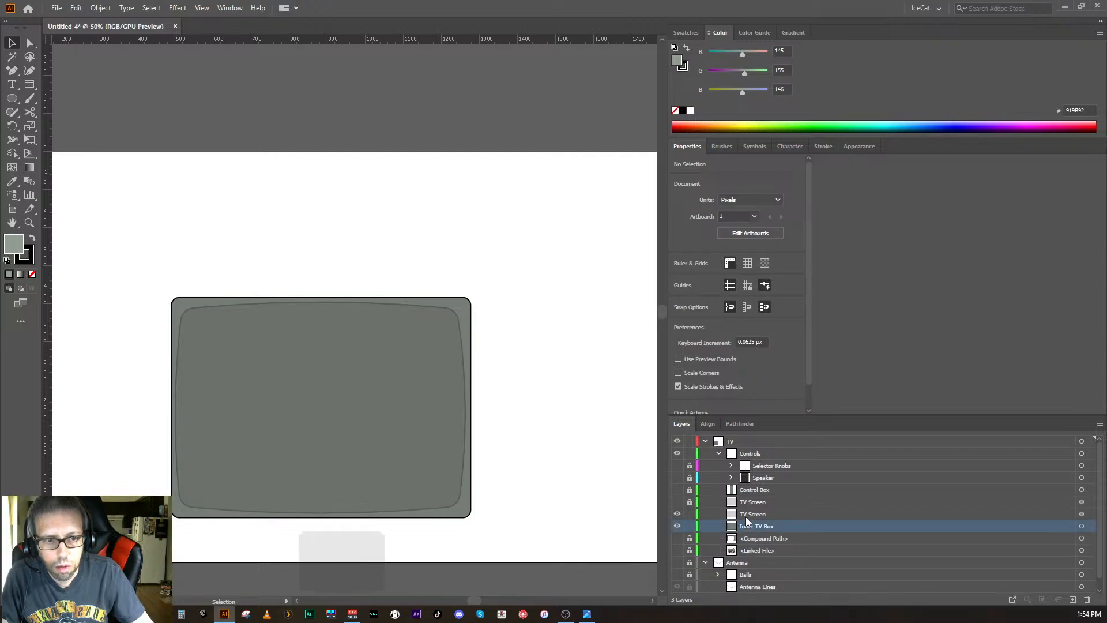
left_click(746, 515, "shift")
key("v")
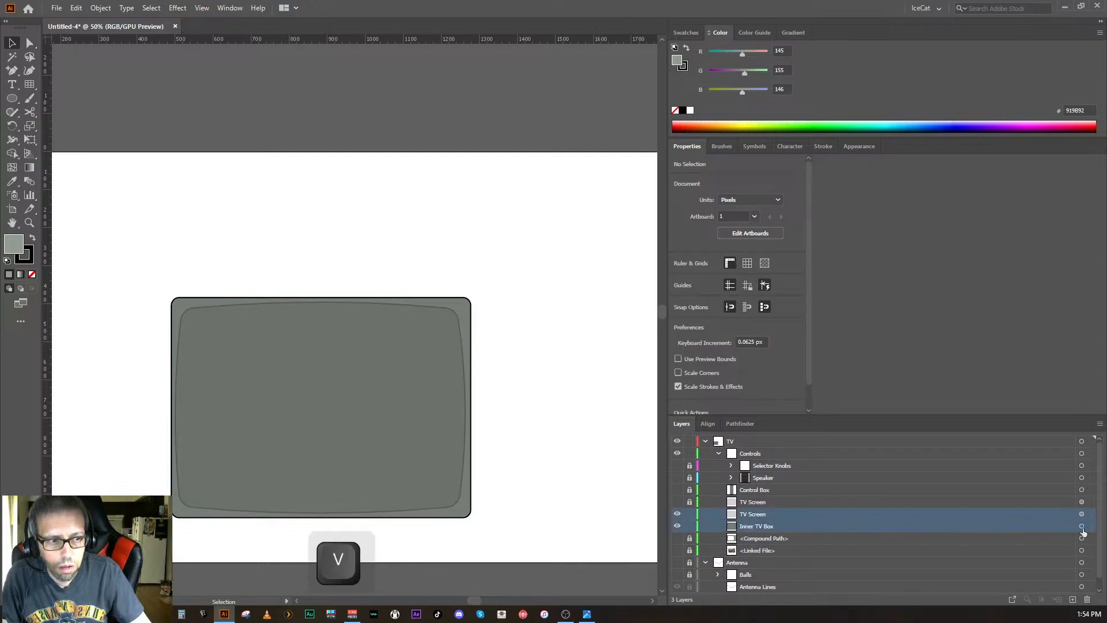
left_click(1082, 526)
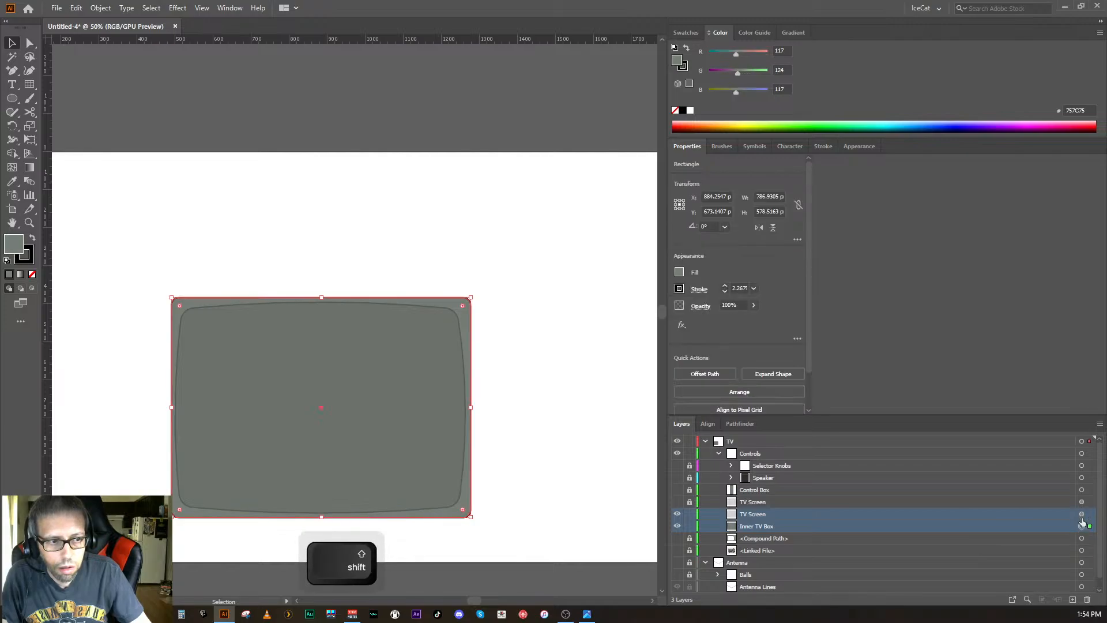
left_click(1082, 515, "shift")
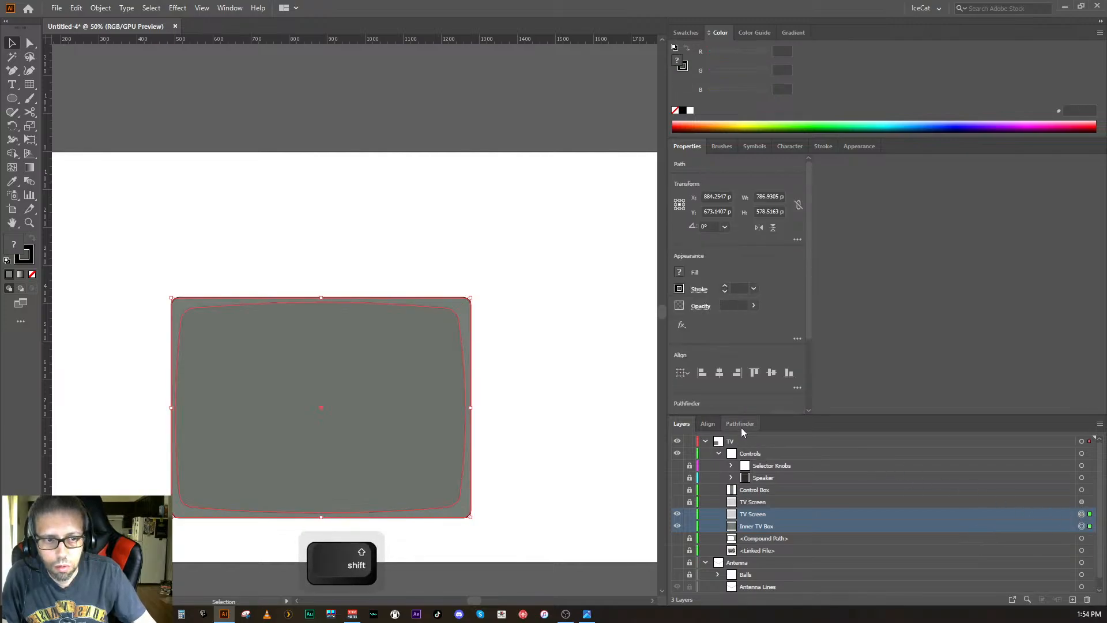
left_click(741, 425)
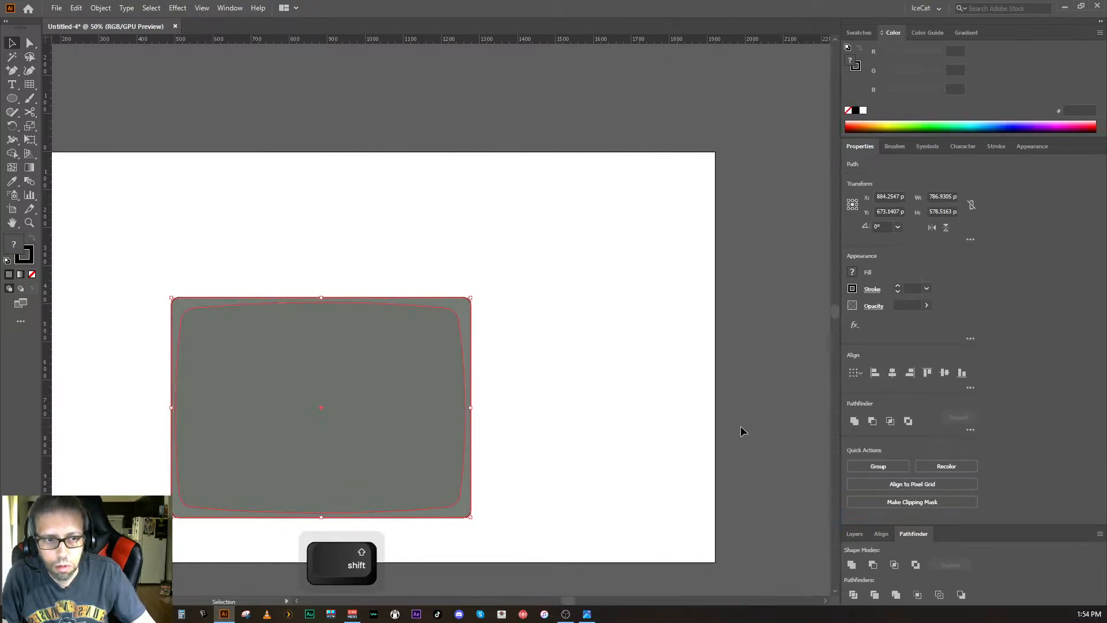
left_click(873, 565)
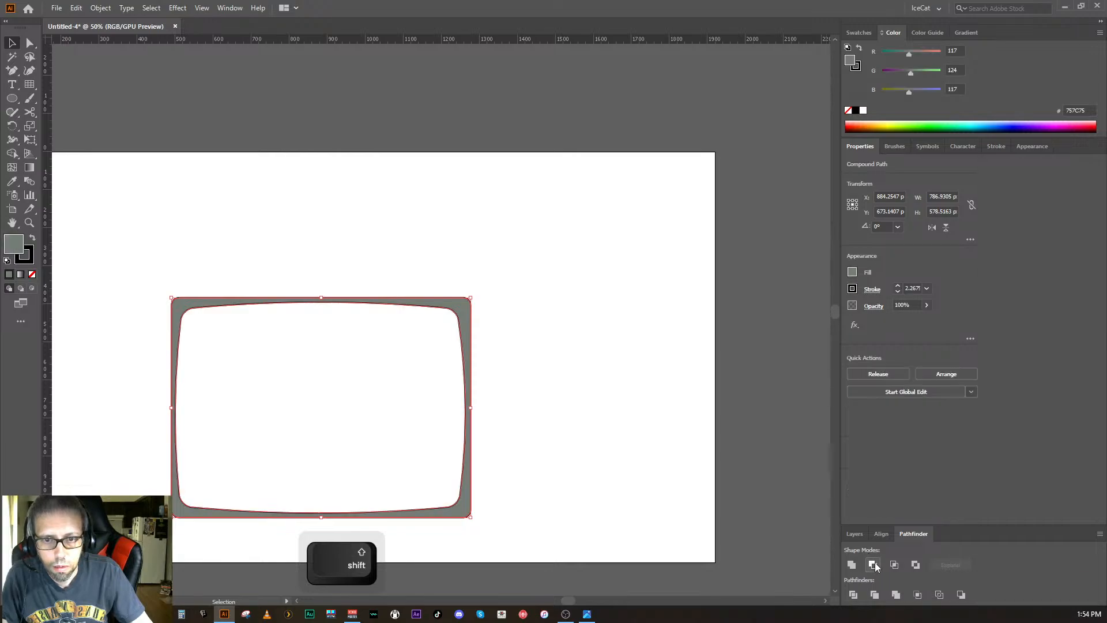
- Show the translucent TV Screen and the main box compound path again
left_click(856, 533)
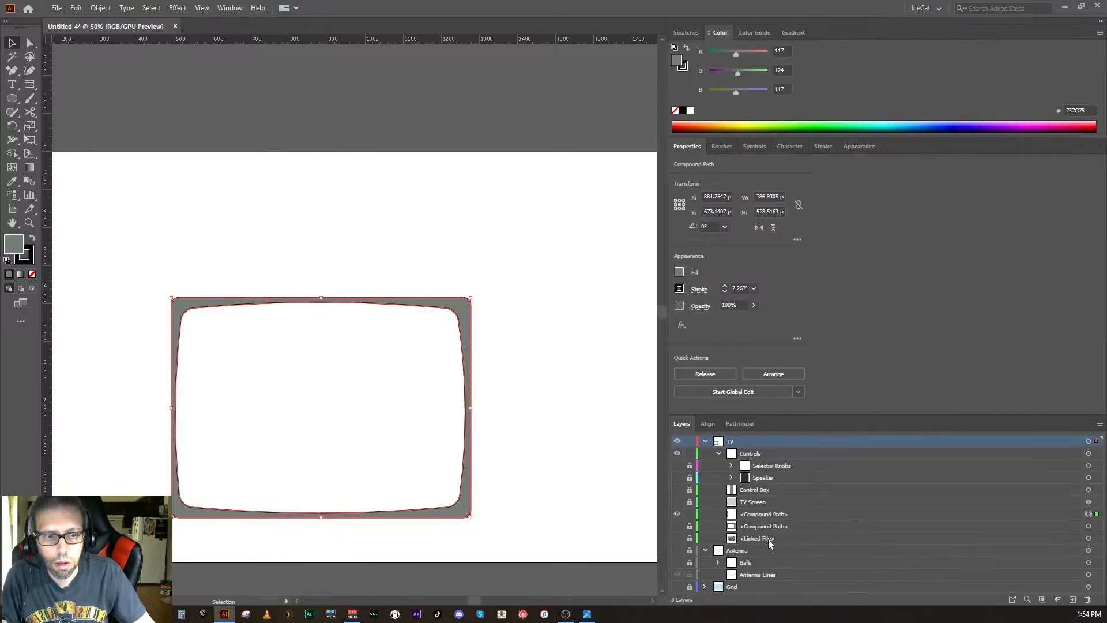
left_click(677, 502)
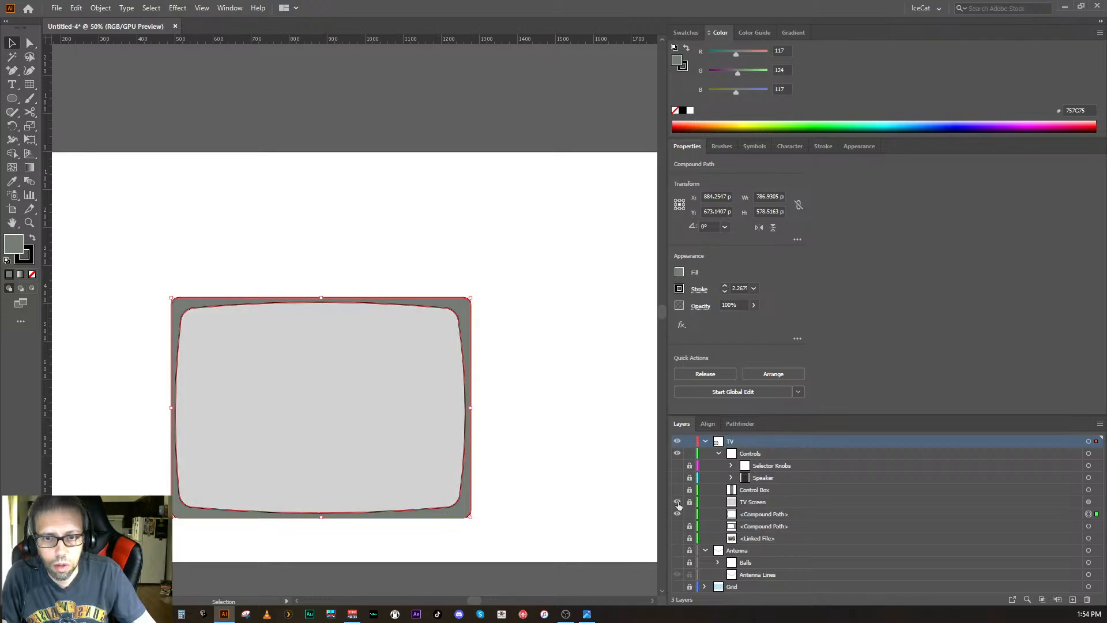
left_click(676, 525)
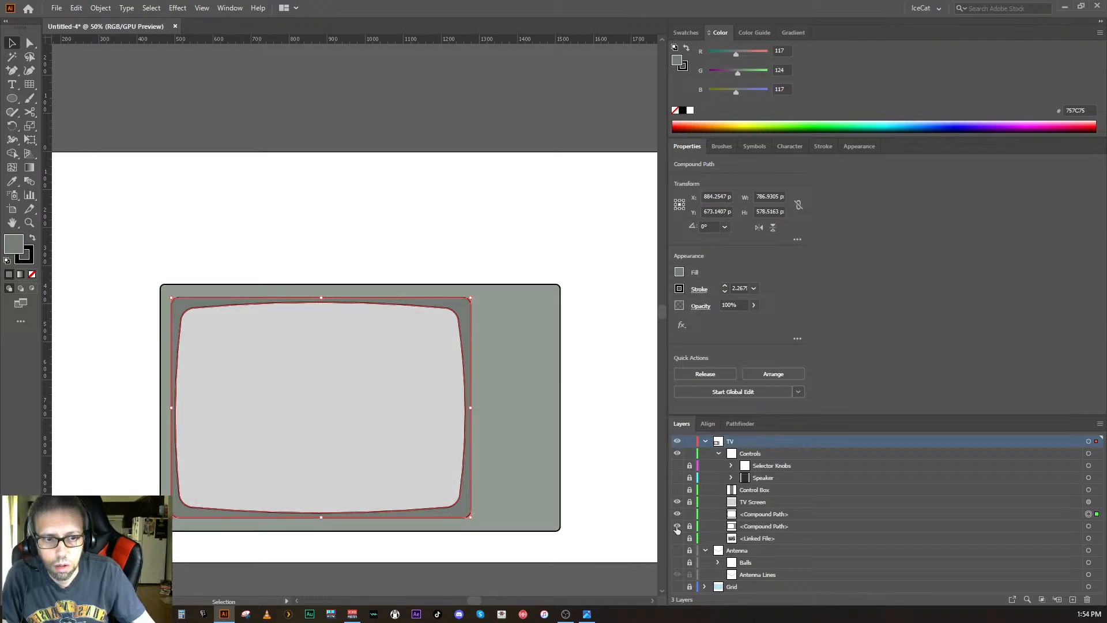
- Deselect the artwork and show all the hidden control, speaker, linked file, antenna and grid layers again
left_click(621, 527, "ctrl")
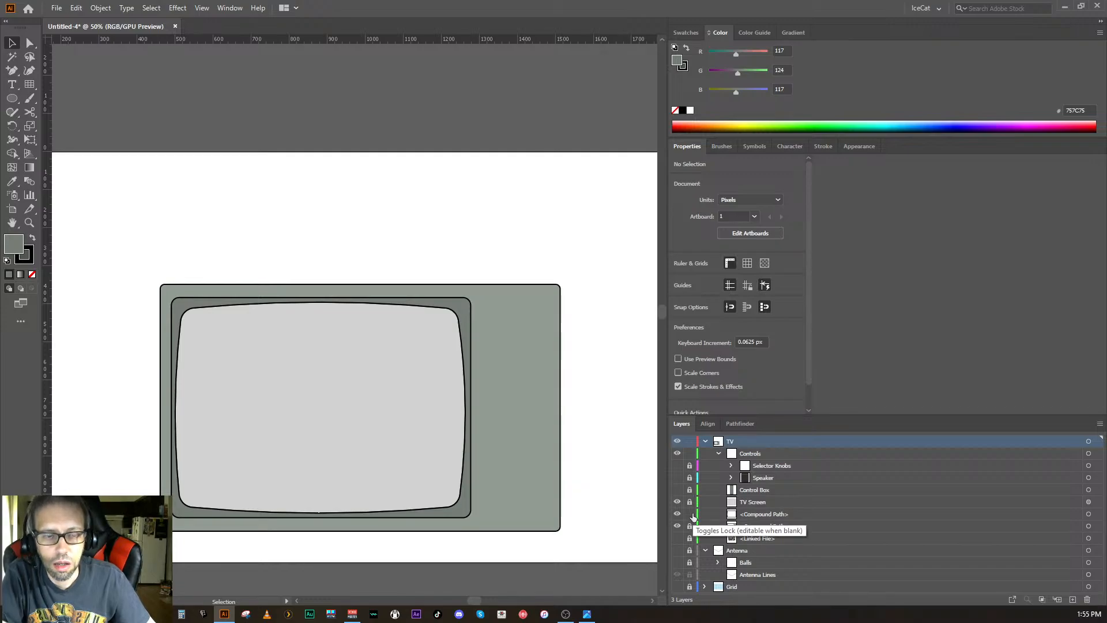
left_click(818, 510)
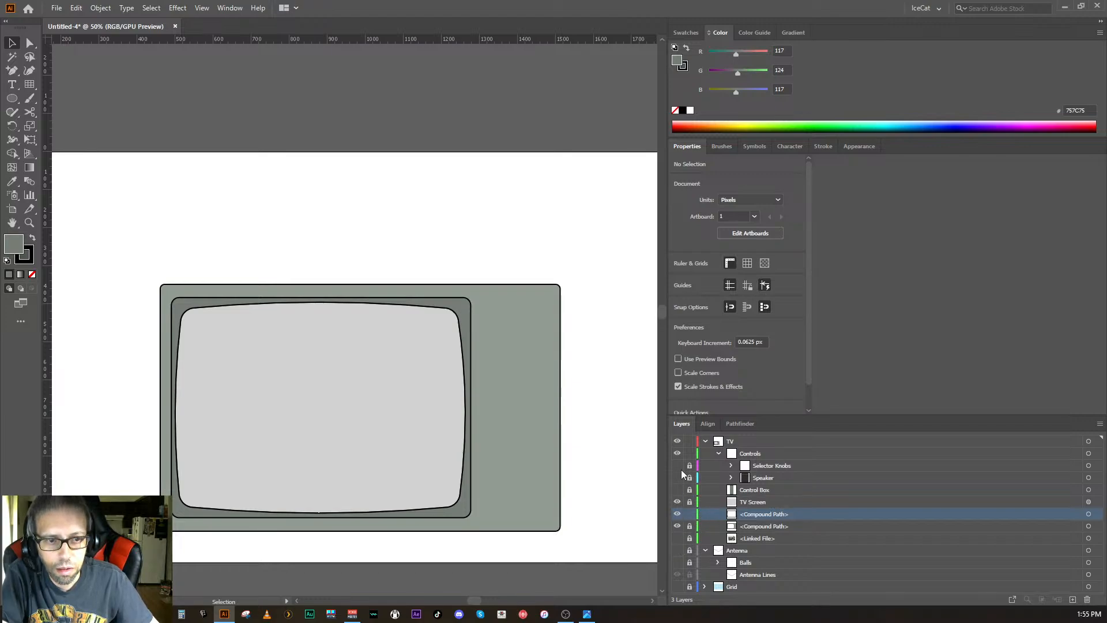
left_click_drag(679, 467, 678, 588)
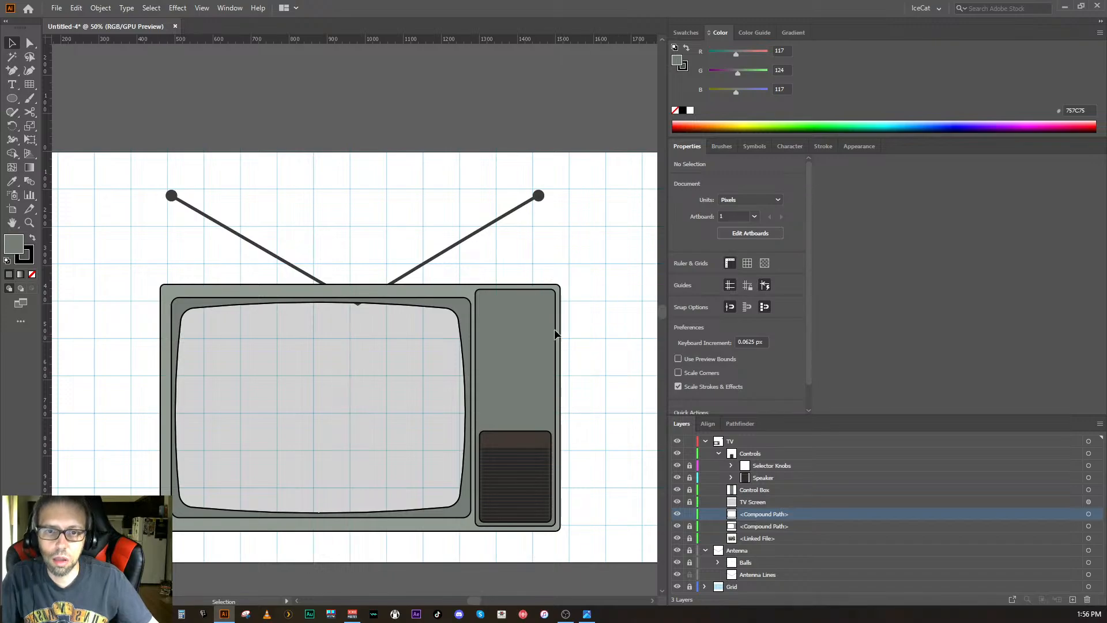
left_click(772, 576)
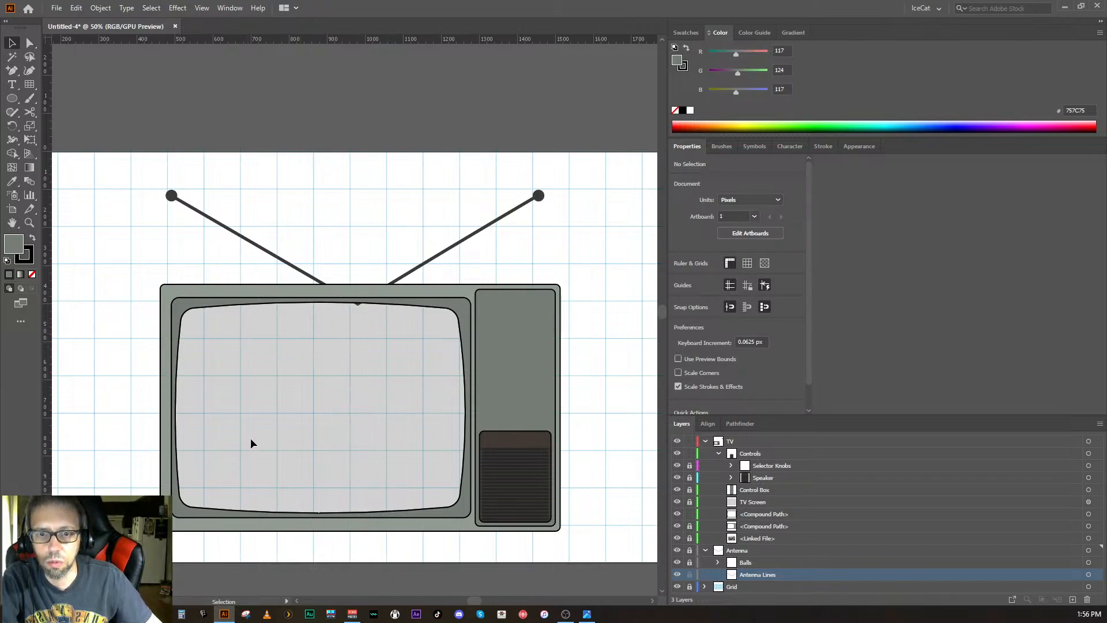
- Toggle the TV Screen's visibility off and on to check that the grid shows through the cut opening
left_click(678, 502)
left_click(678, 502)
left_click(678, 502)
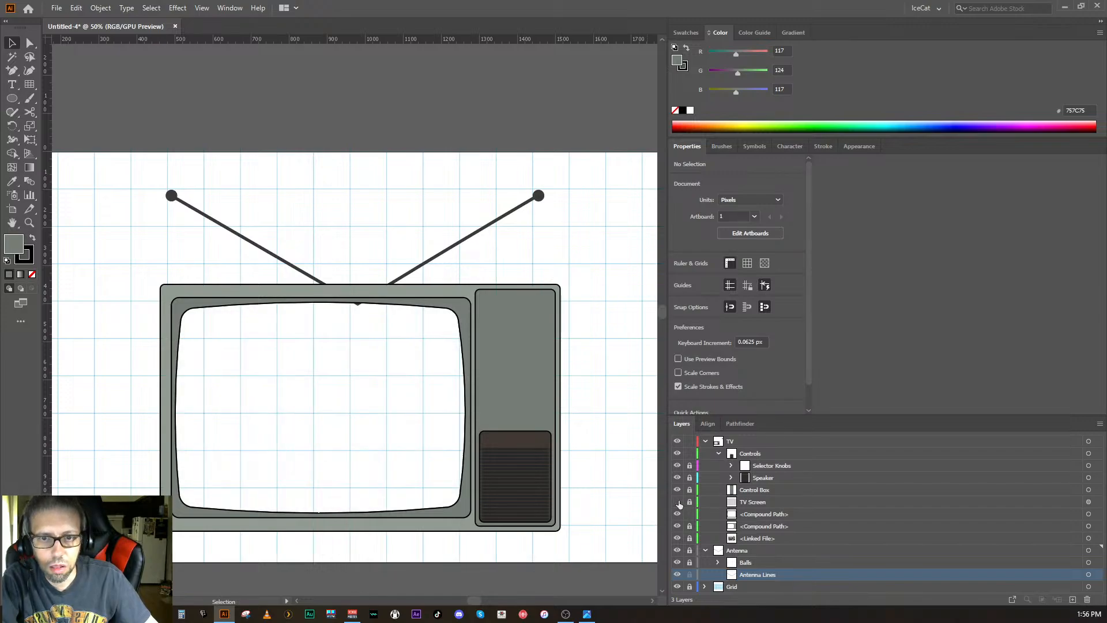
left_click(678, 502)
left_click(678, 502)
left_click(678, 502)
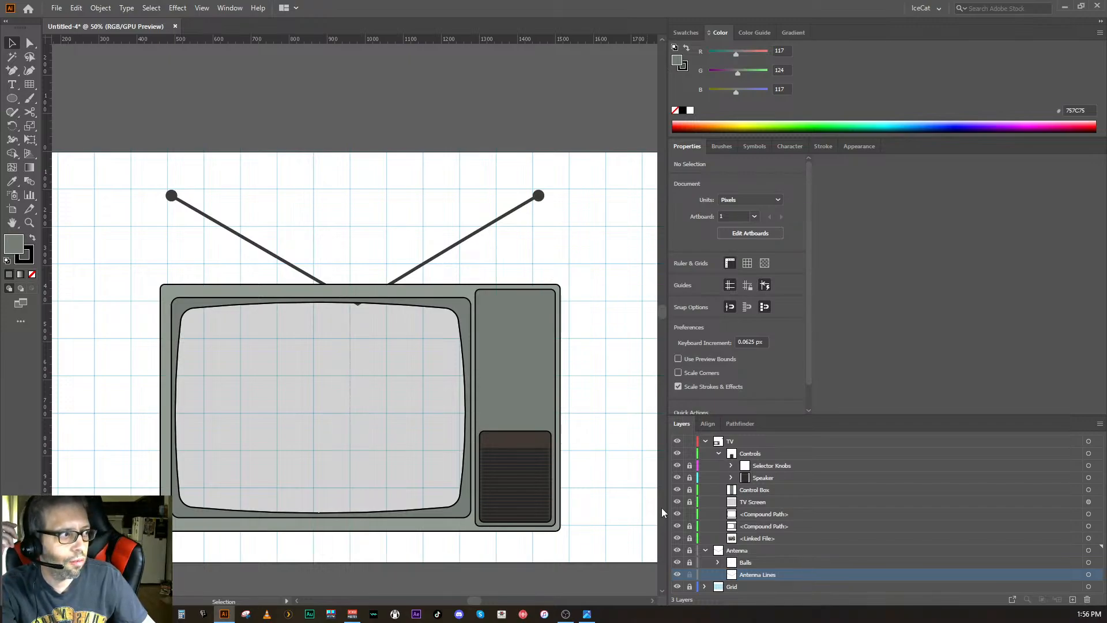
- Unlock the Antenna layer together with its Balls and Antenna Lines sublayers
left_click(689, 574)
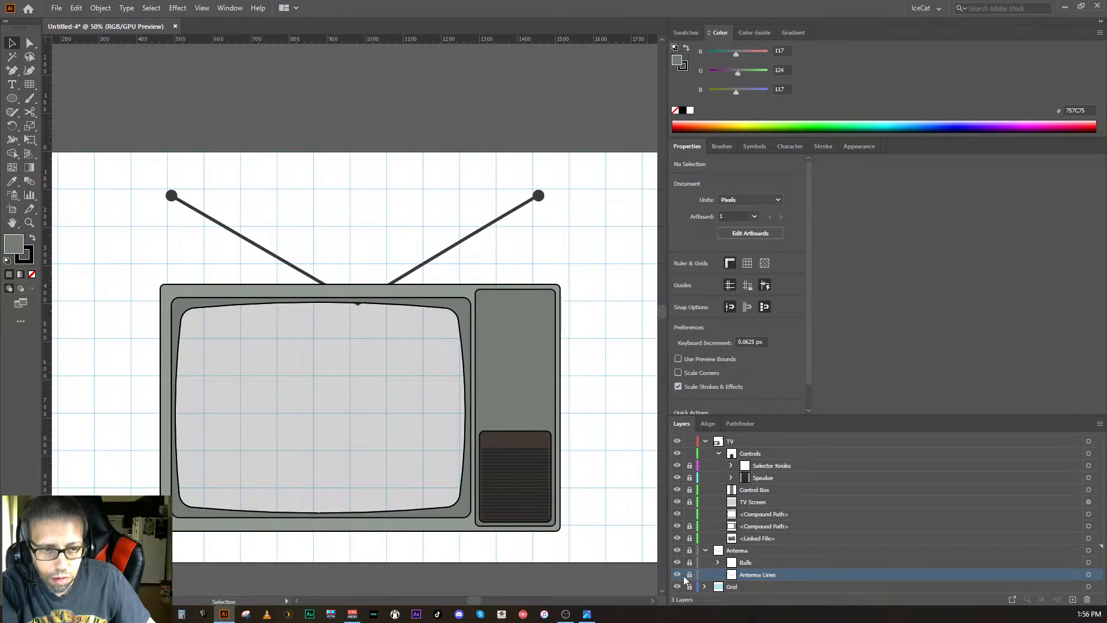
left_click(767, 551)
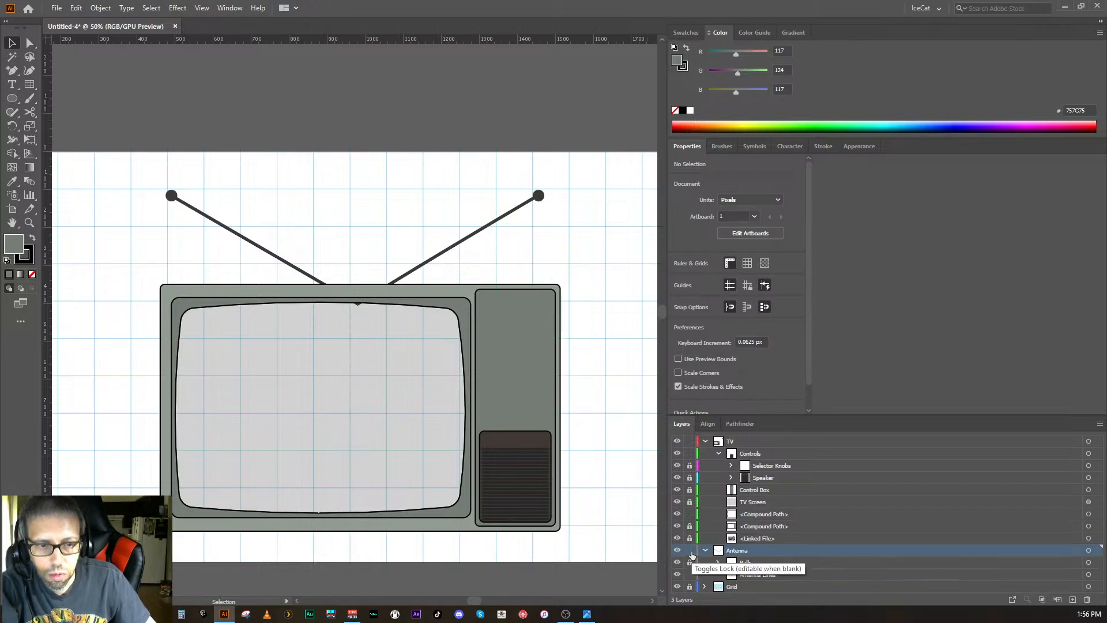
left_click(690, 562)
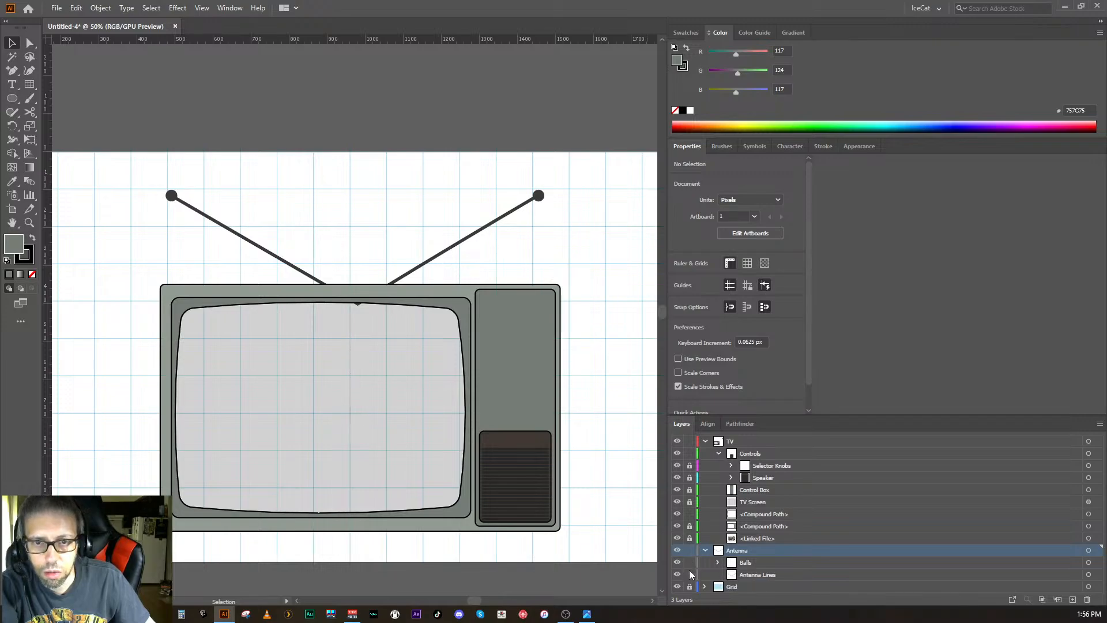
- Select the whole Antenna layer and nudge it upward until its lower tip hides behind the TV box, then deselect it
key("shift")
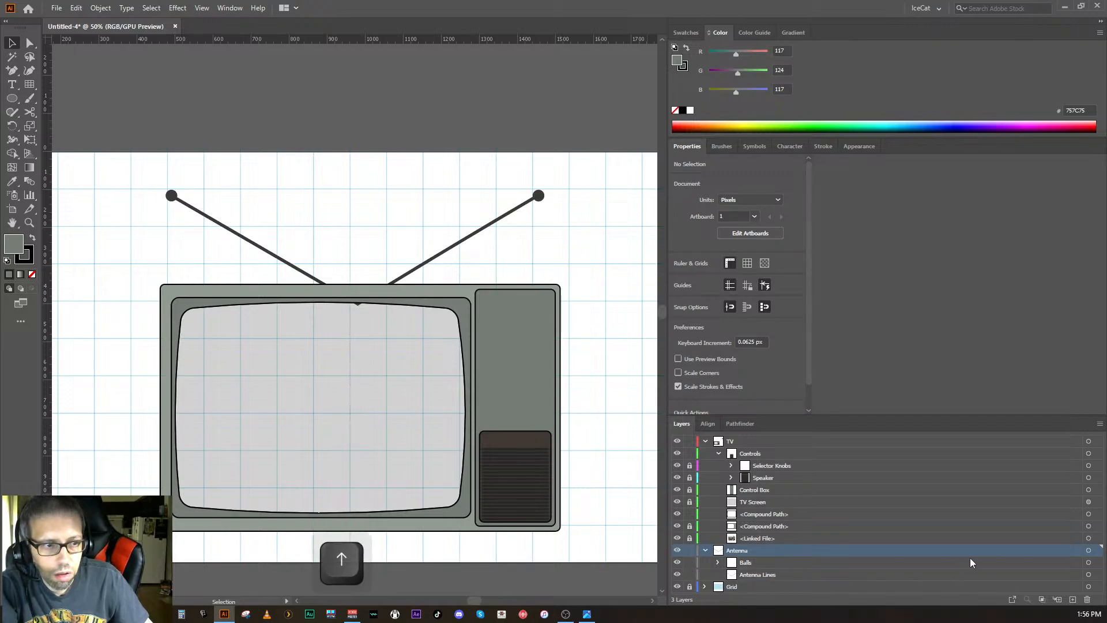
left_click(1088, 550, "shift")
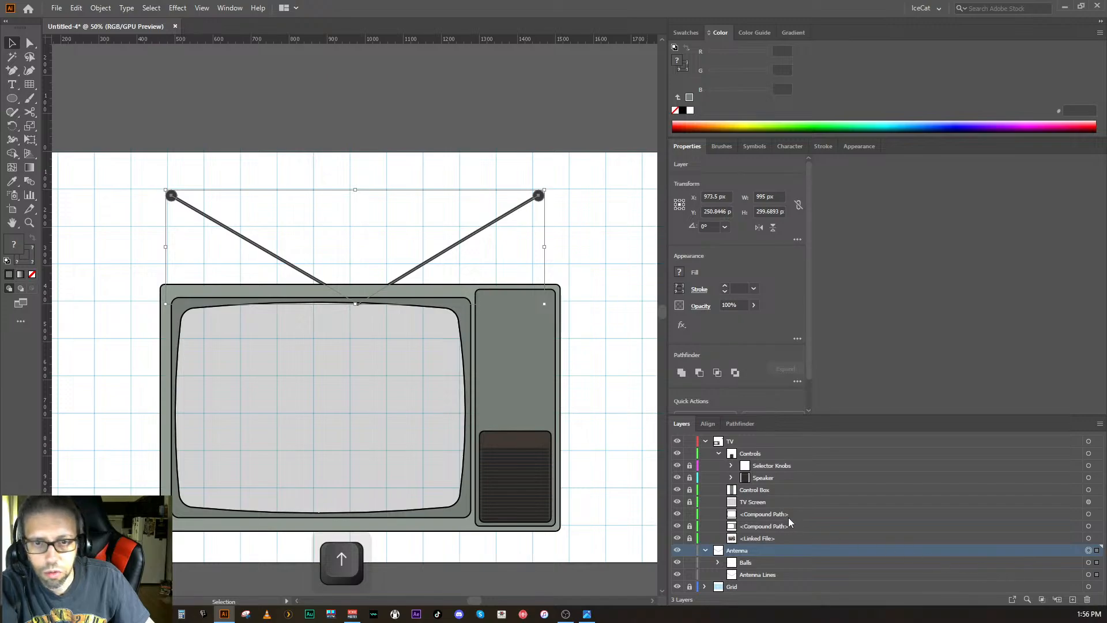
key("Up")
key("Up")
key("Up")
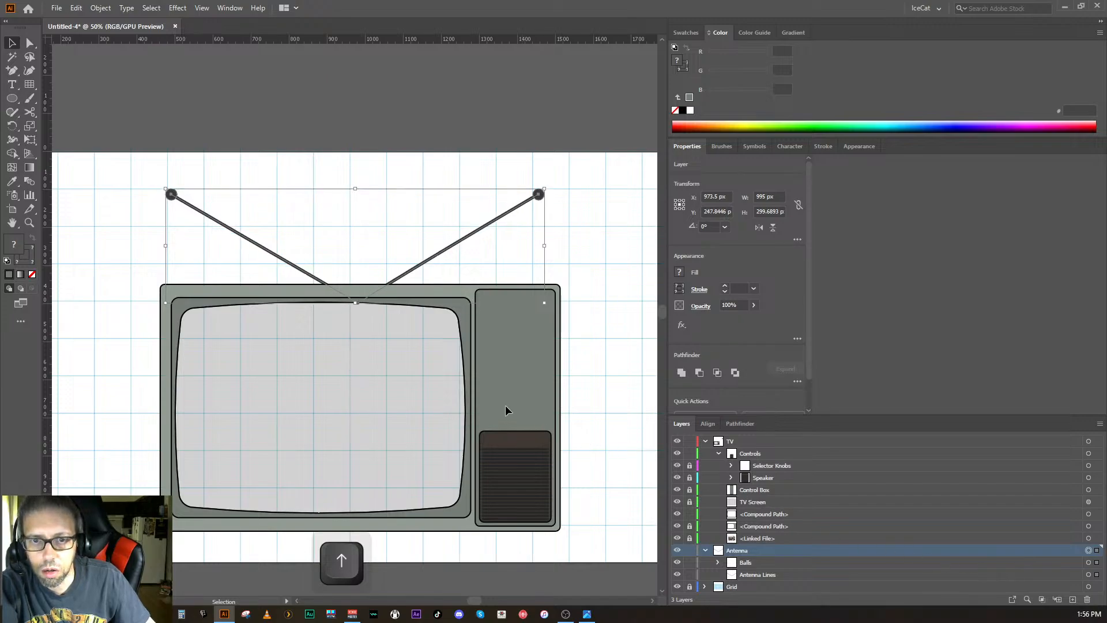
key("Up")
key("Up")
key("Up")
key("Up")
key("Up")
key("Up")
key("Up")
key("Up")
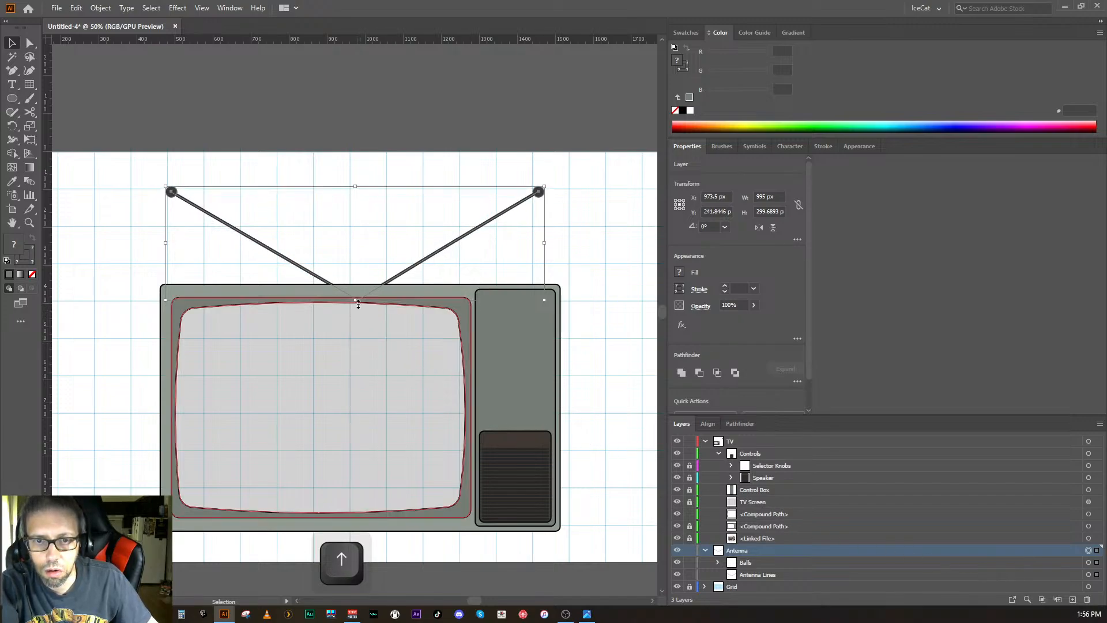
left_click(623, 409)
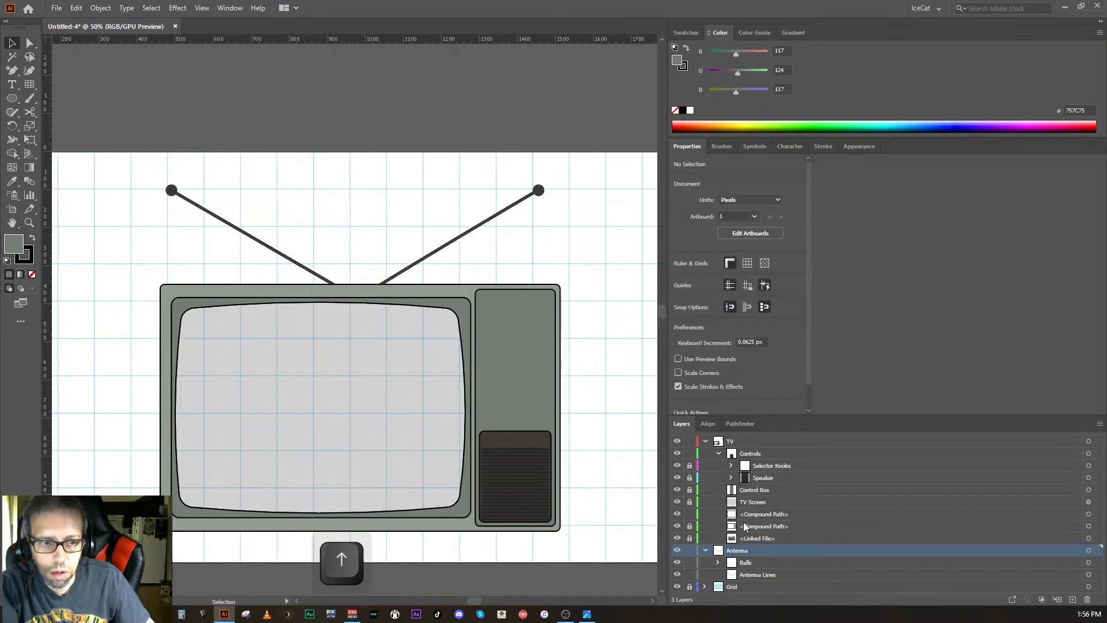
- Unlock the TV Screen layer, keep its name, and target its path on the artboard
left_click(739, 502)
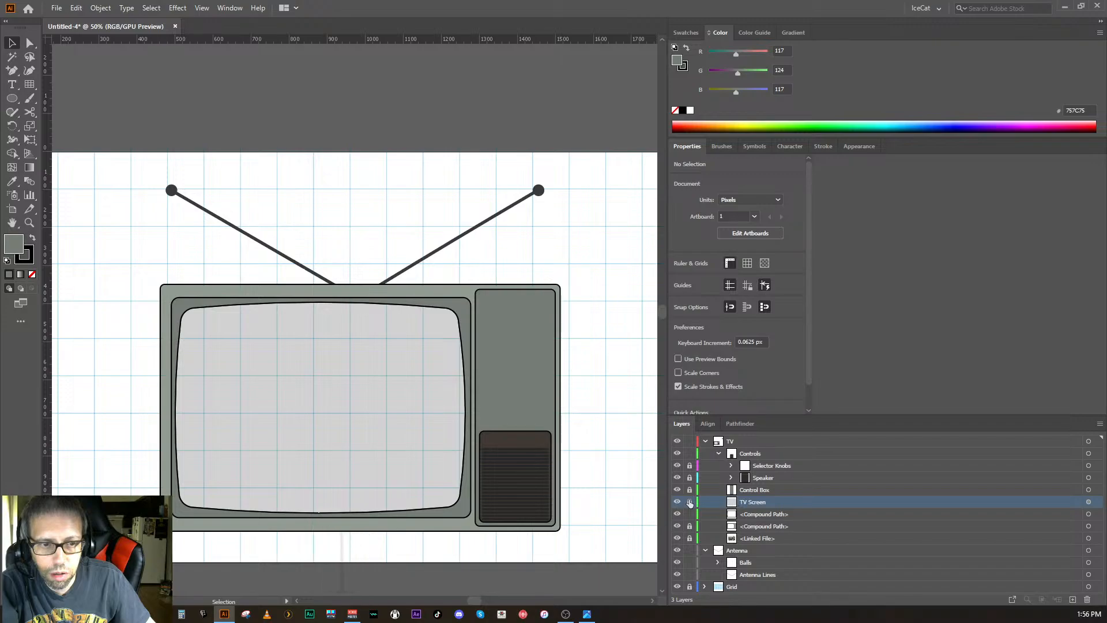
double_click(752, 502)
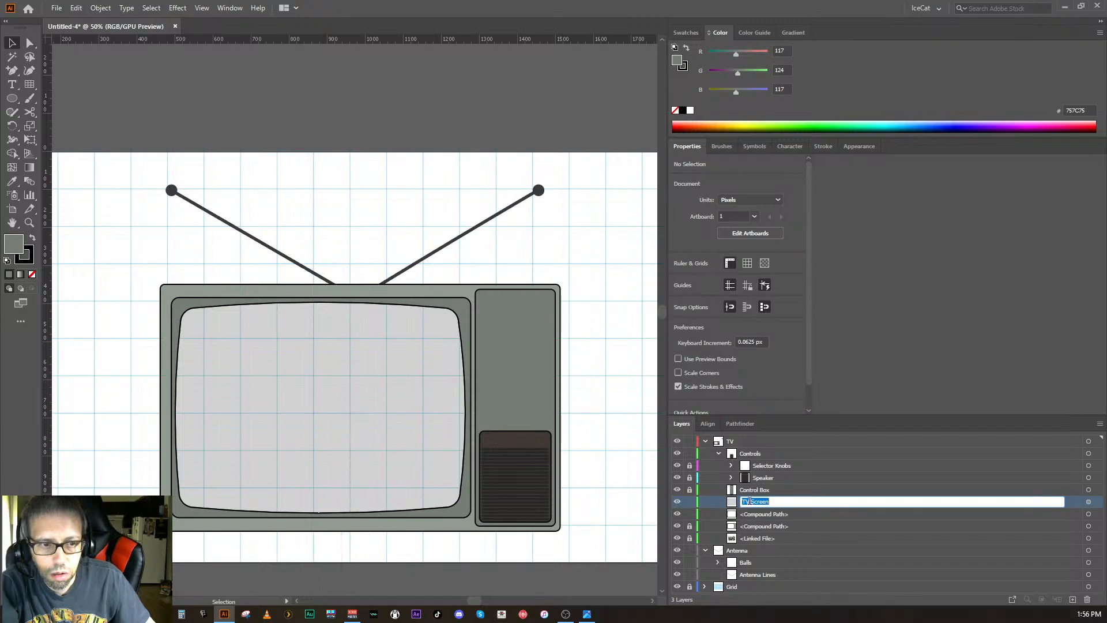
left_click(792, 514)
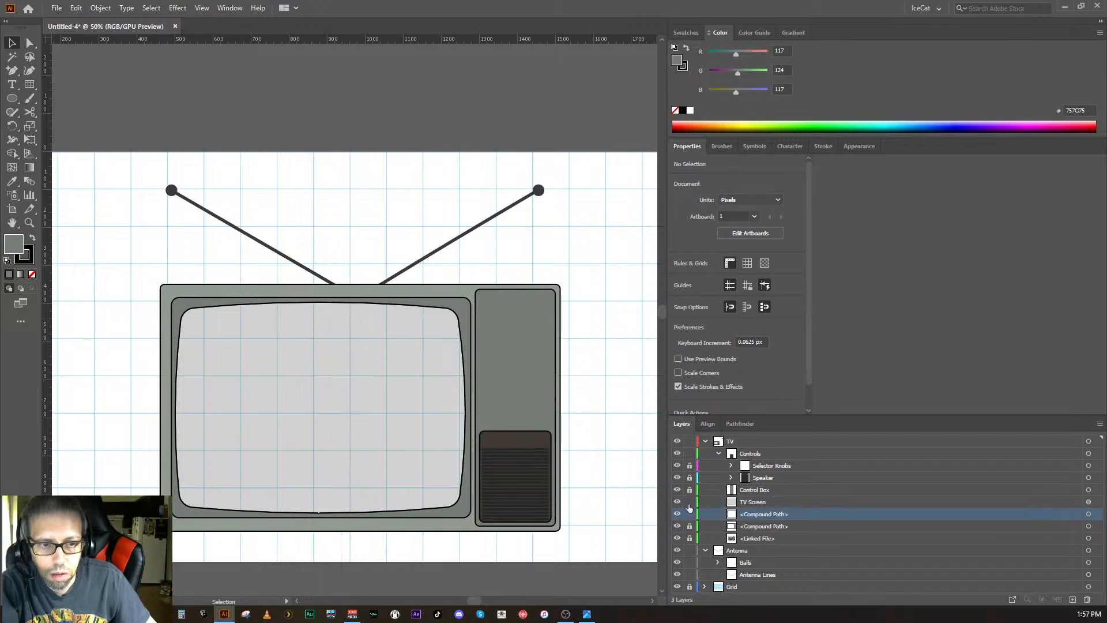
left_click(727, 502)
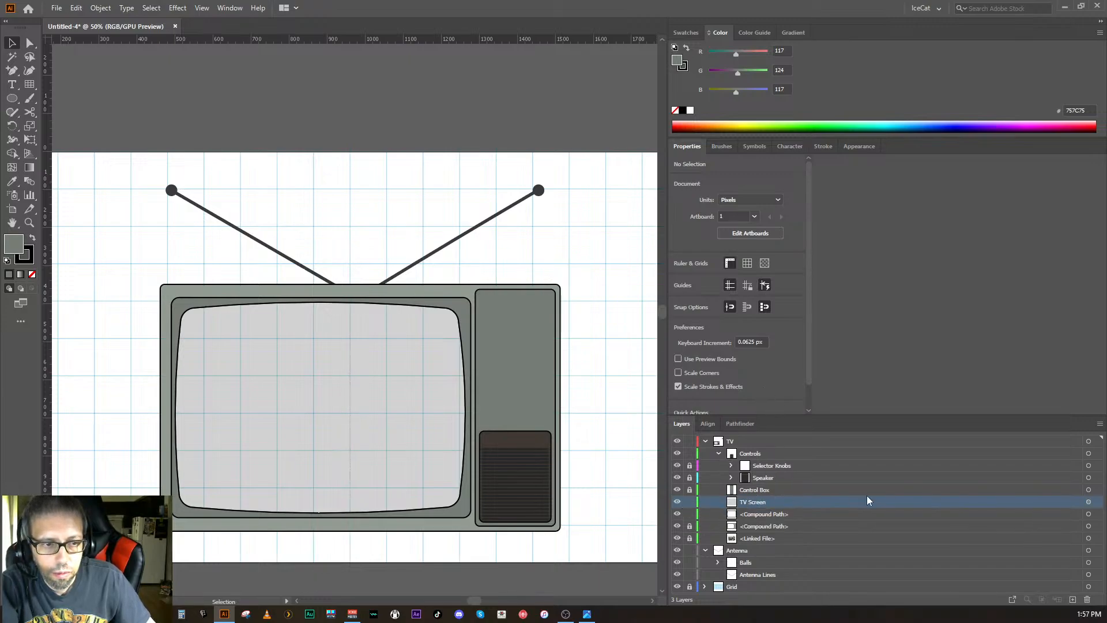
left_click(1087, 503)
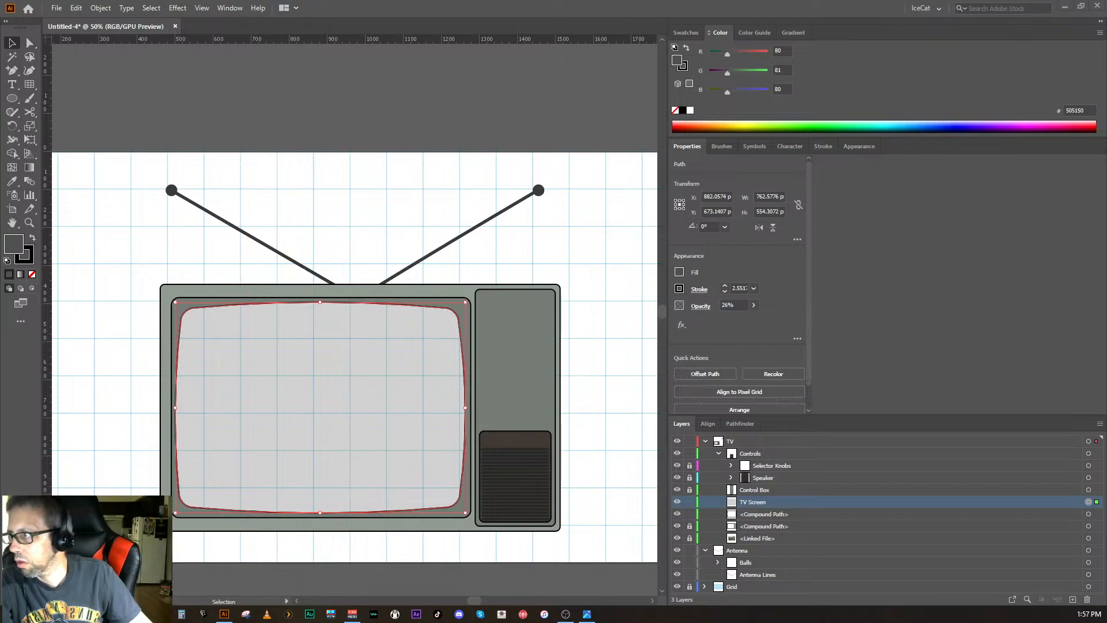
key("Return")
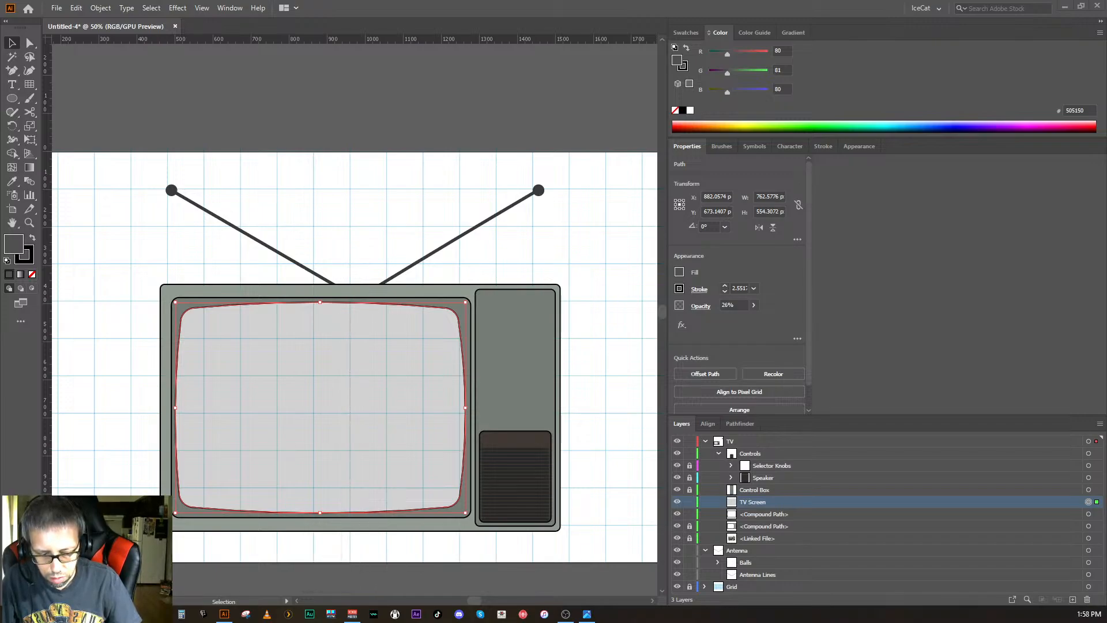
key("shift")
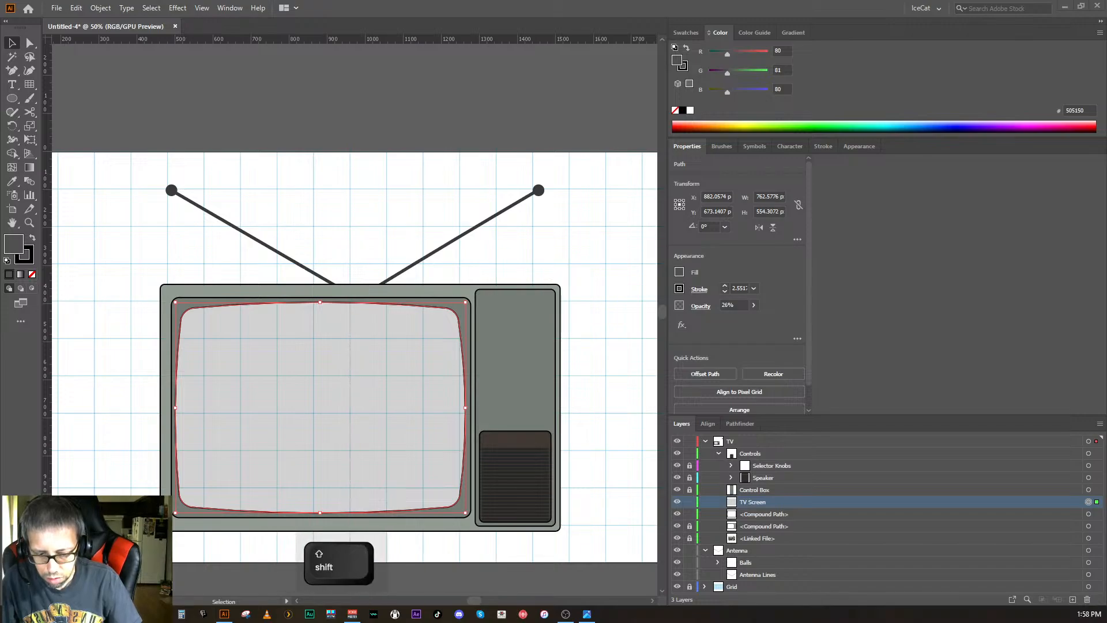
key("y")
key("h")
key("n")
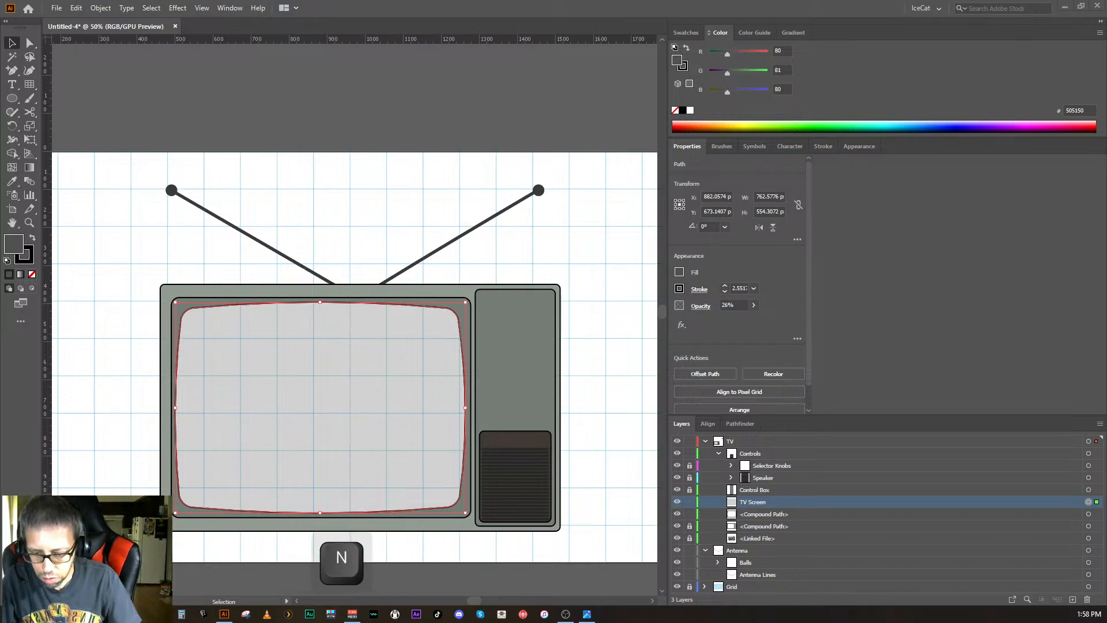
key("shift")
type("rip")
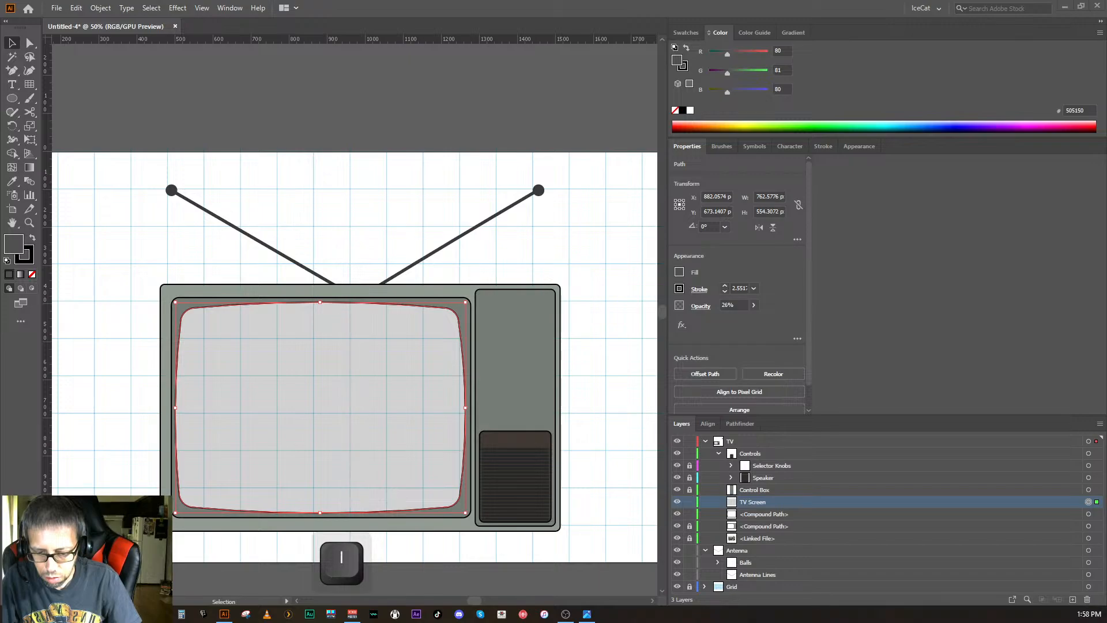
type("ts")
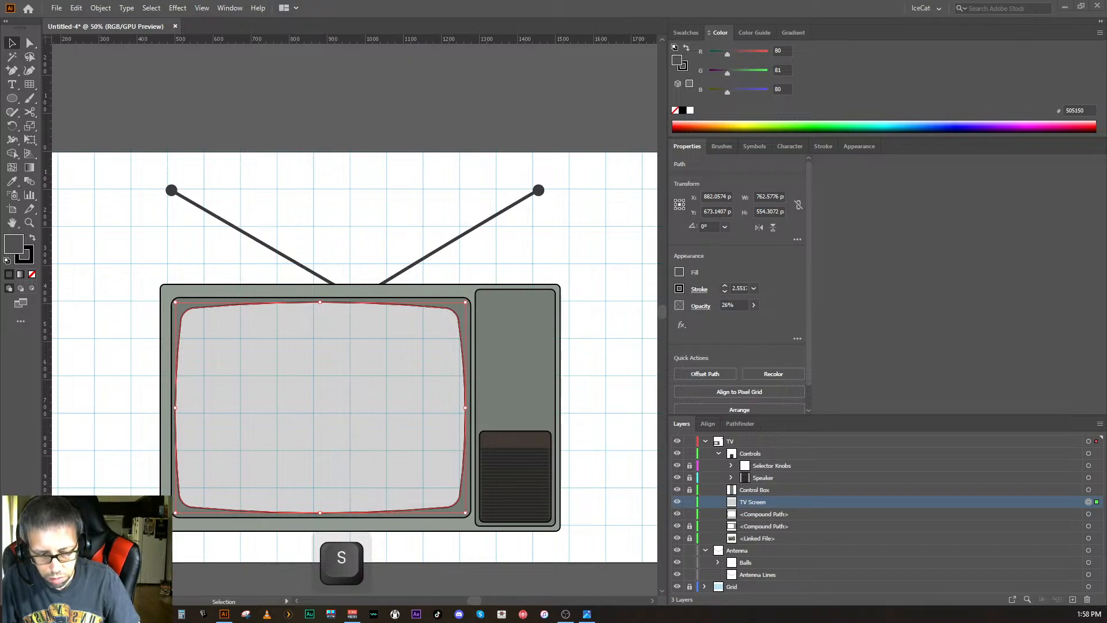
type("iO")
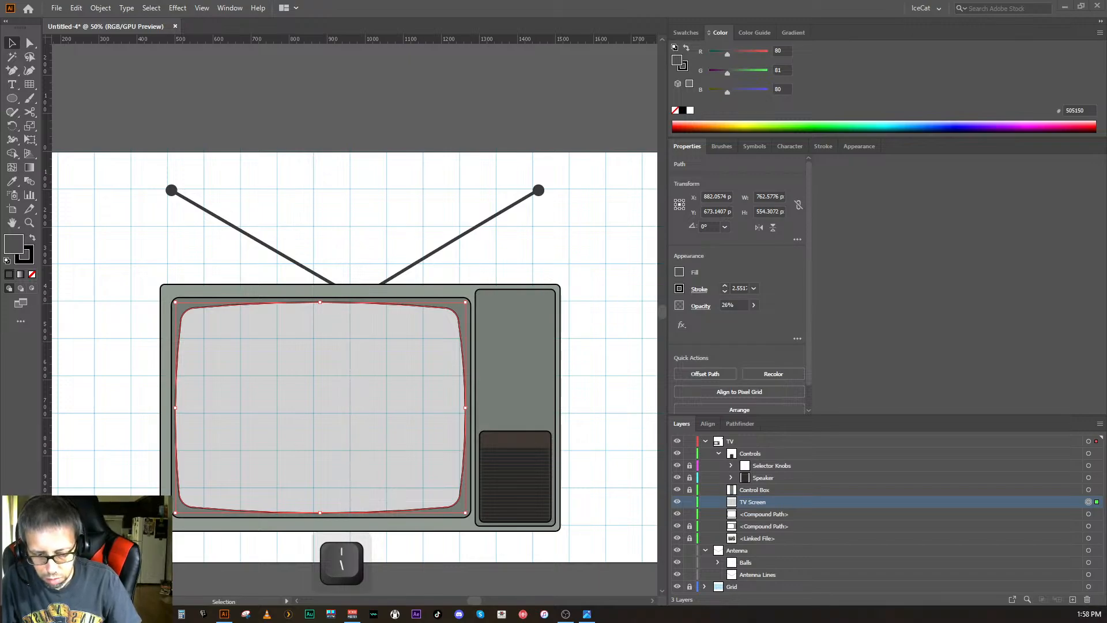
type("c")
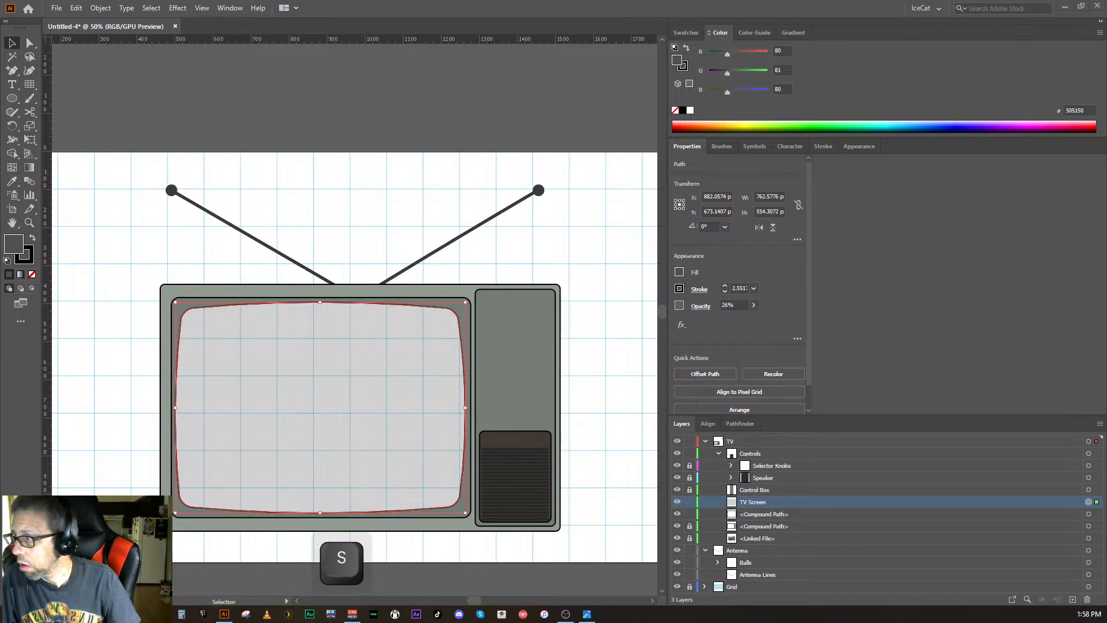
key("Return")
type("r")
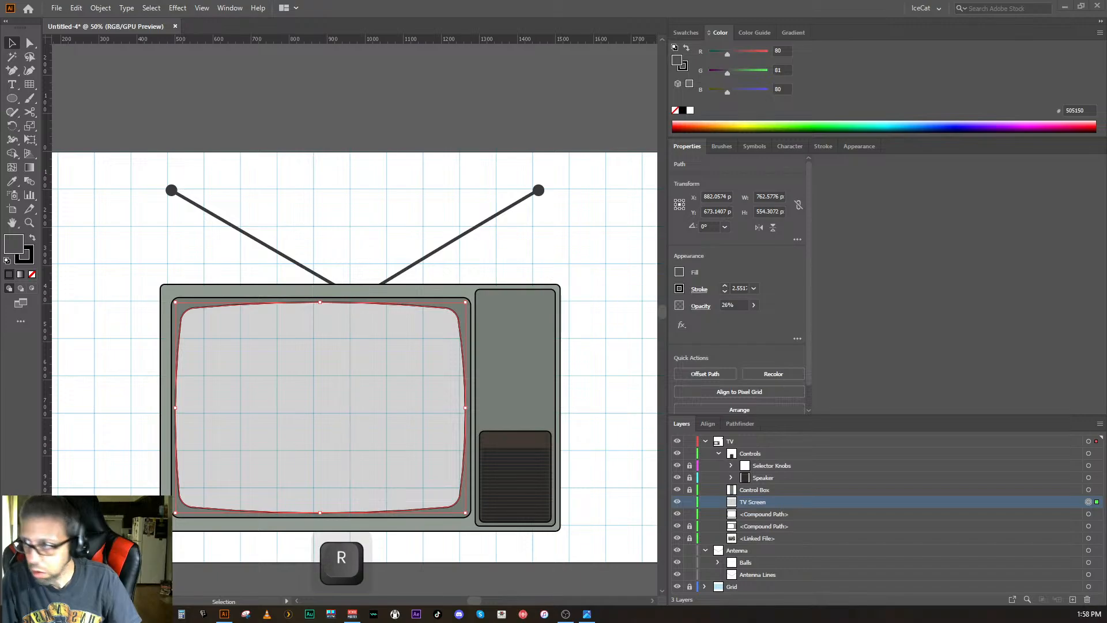
key("Return")
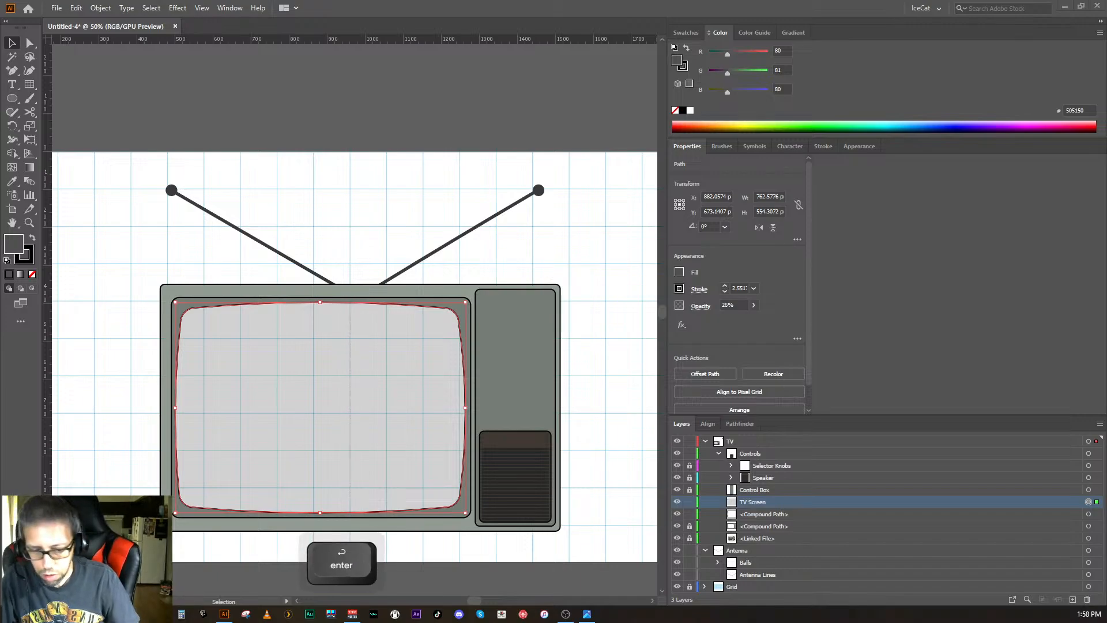
type("at")
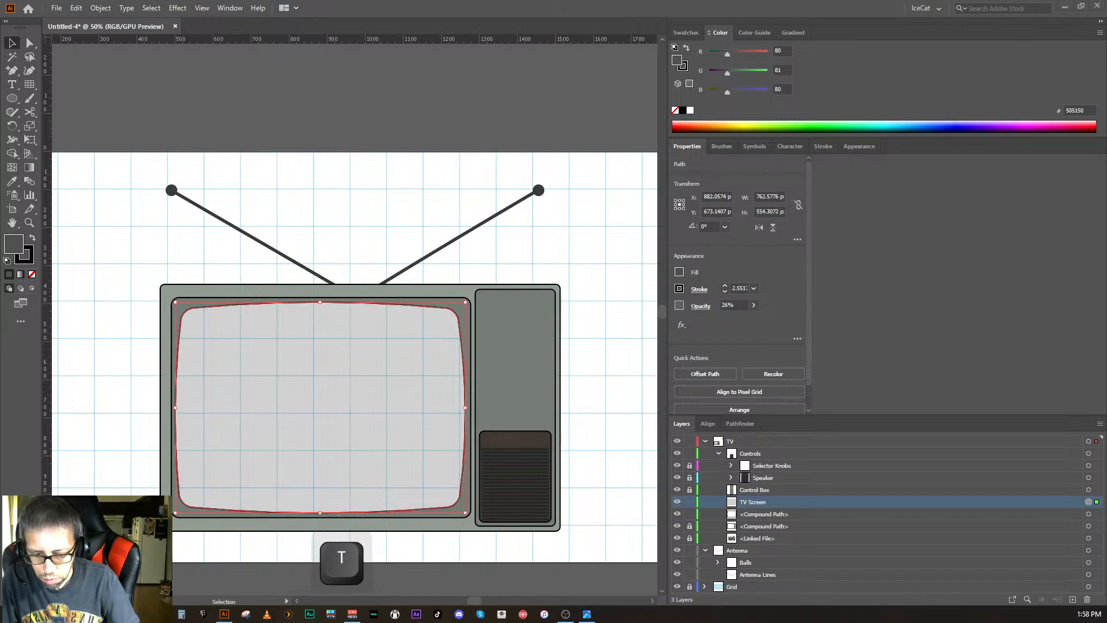
key("Return")
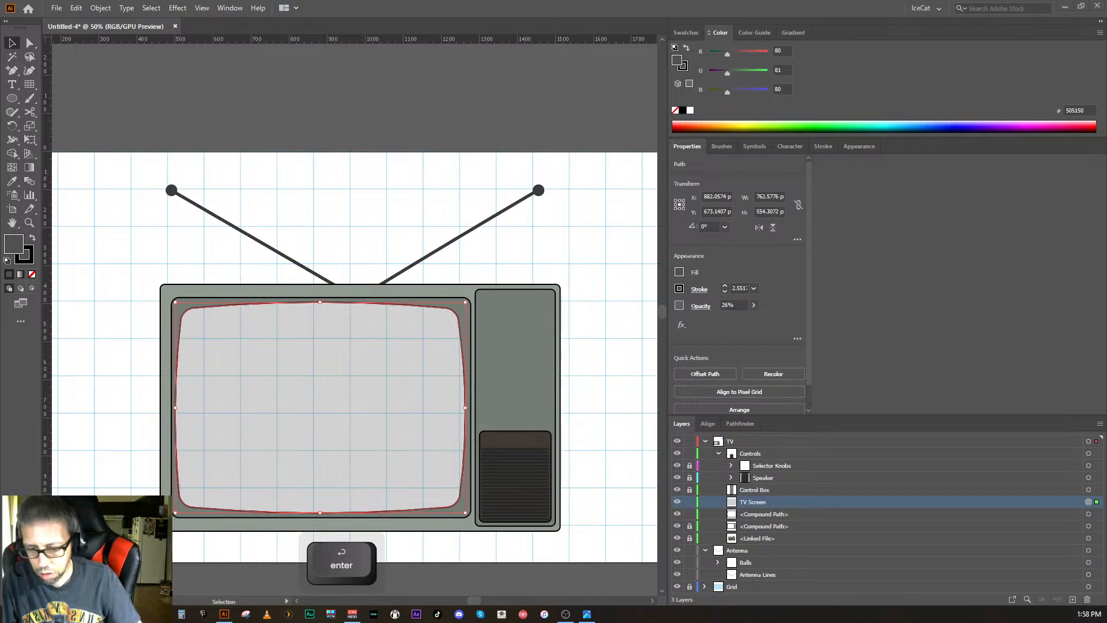
key("r")
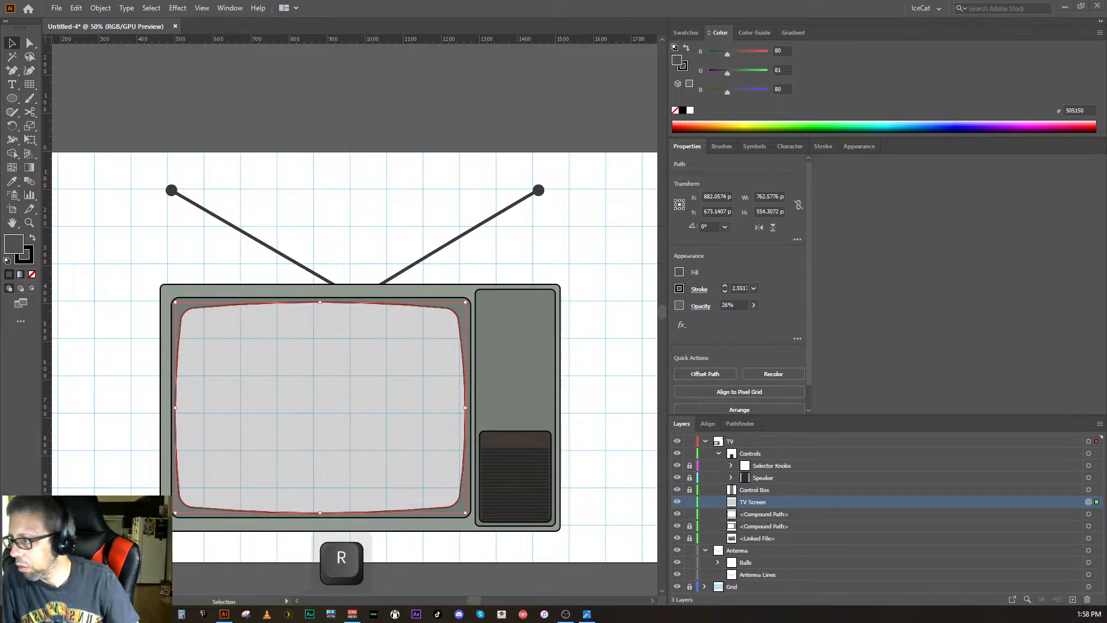
key("Return")
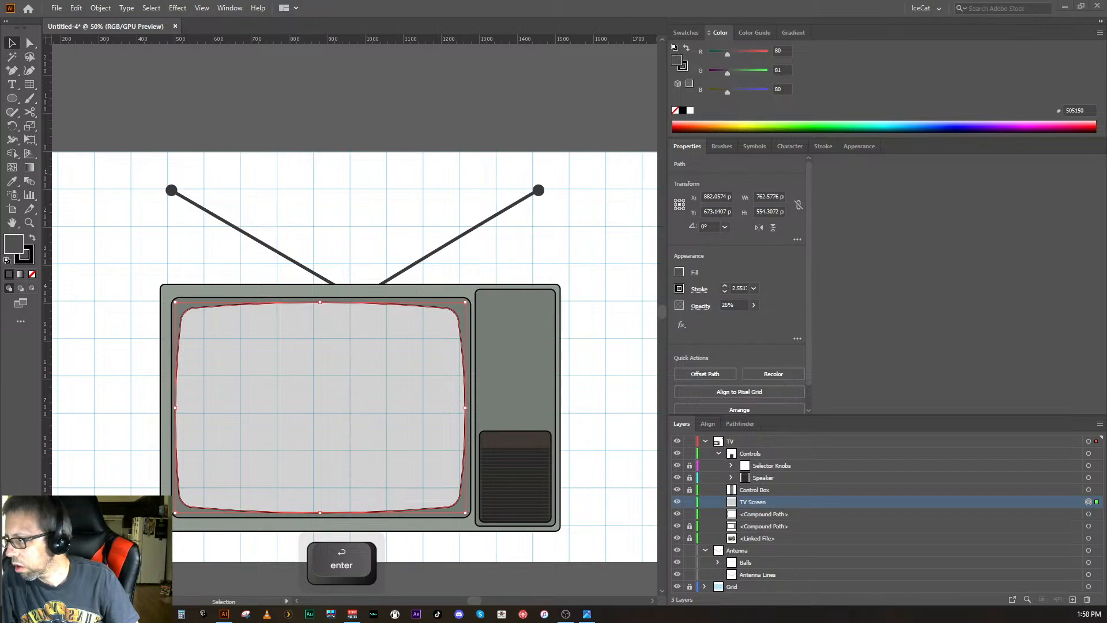
key("t")
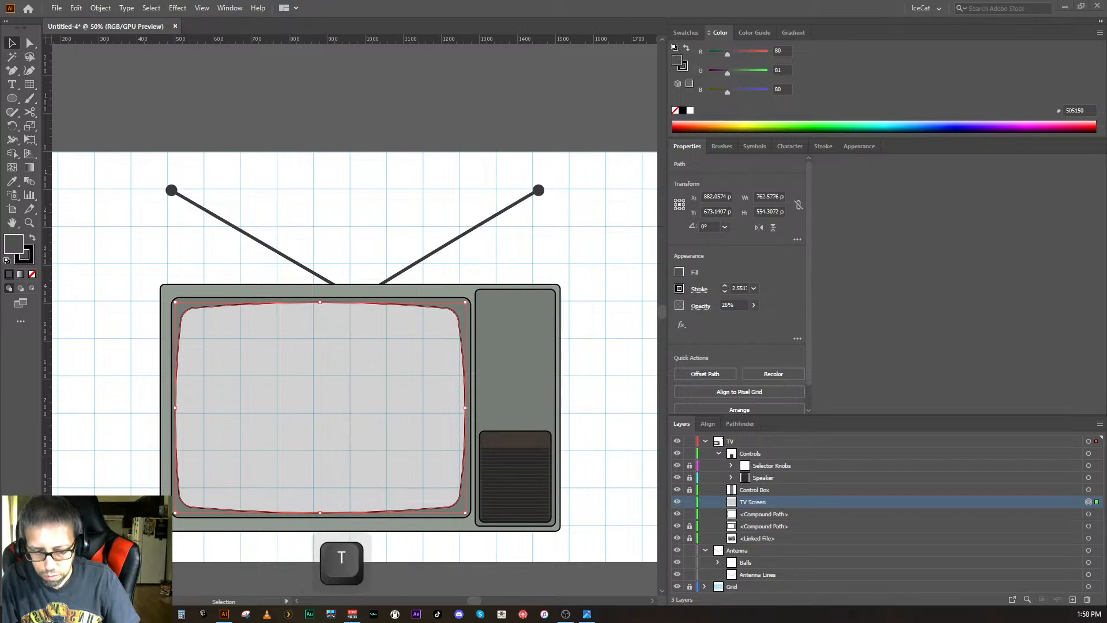
key("period")
key("p")
key("y")
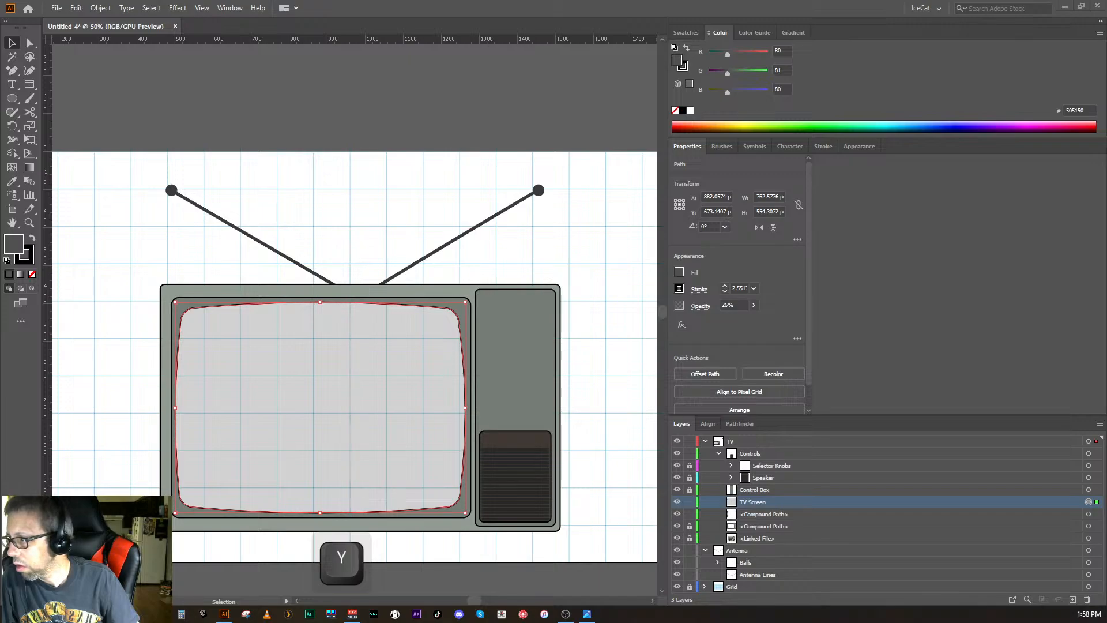
key("Return")
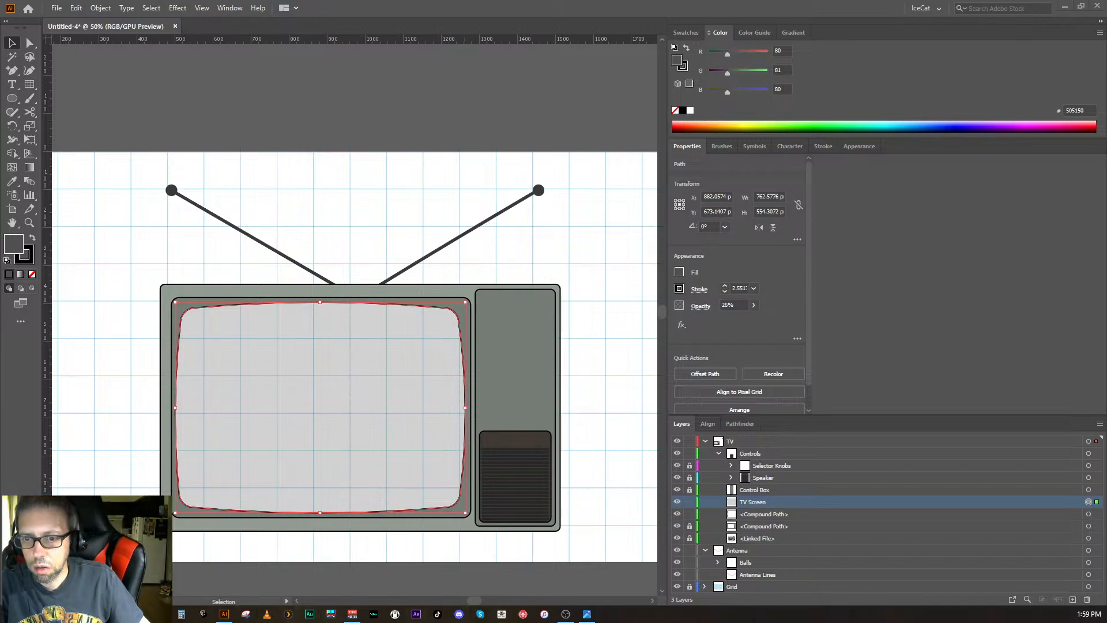
mouse_move(138, 614)
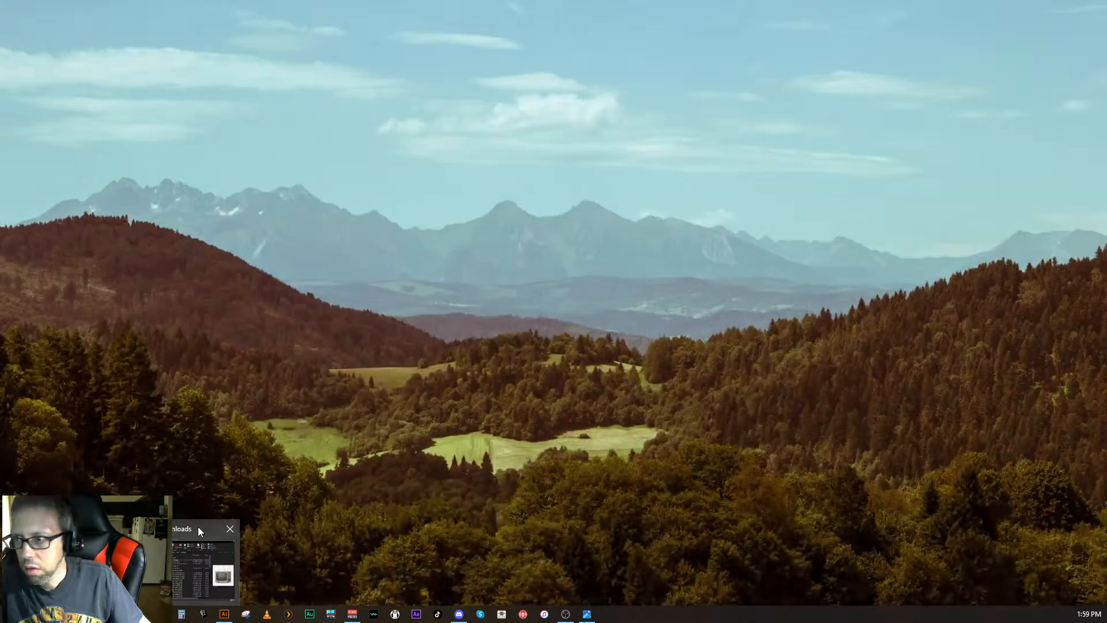
left_click(199, 527)
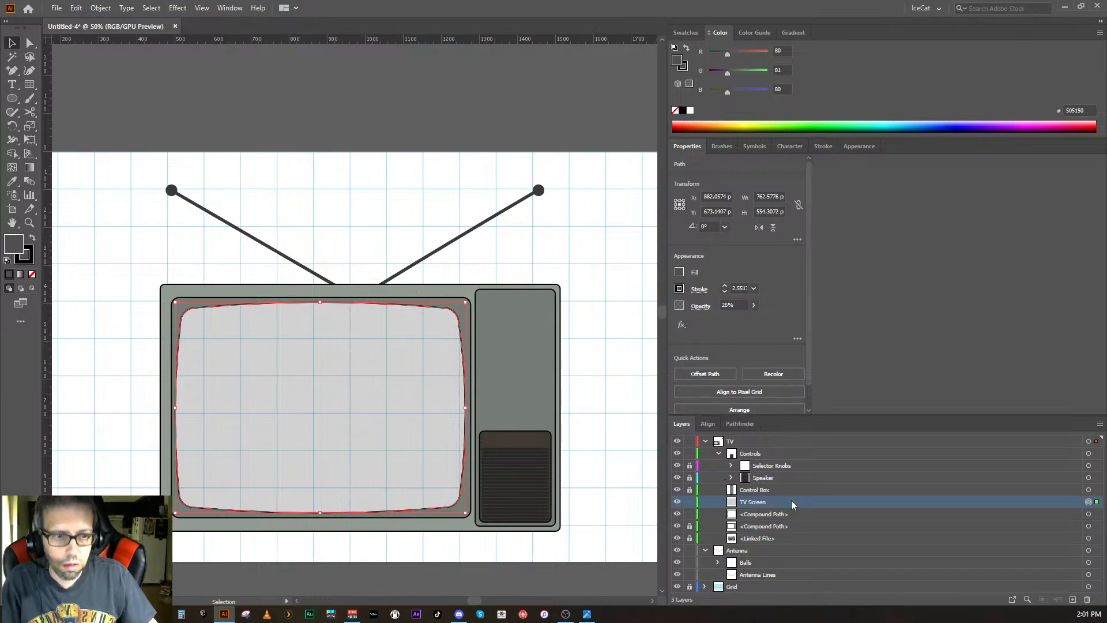
double_click(835, 503)
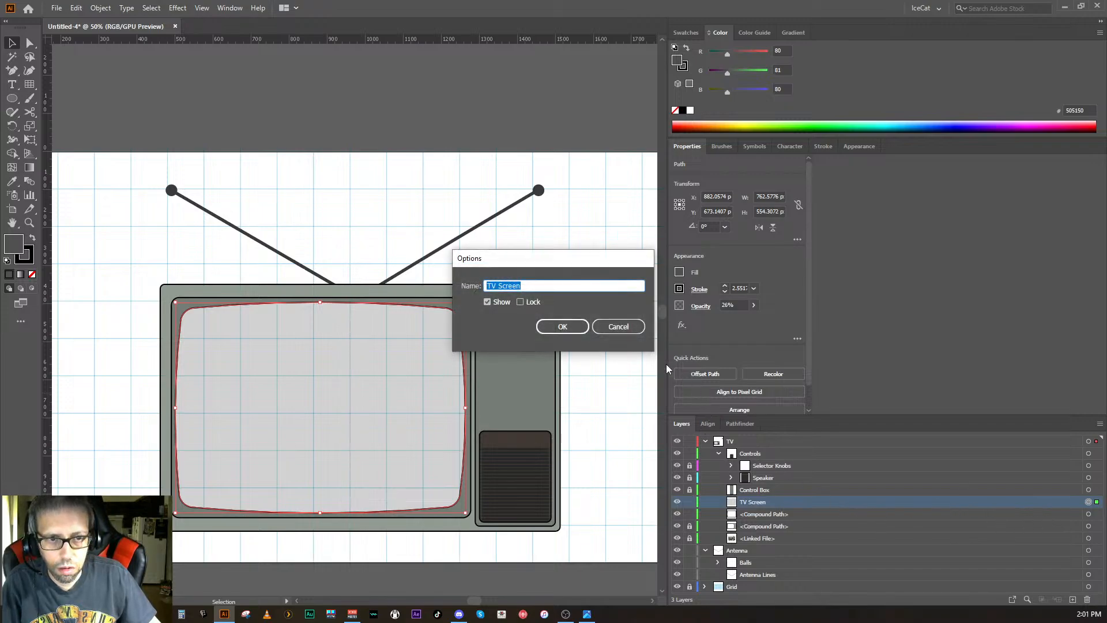
left_click(597, 326)
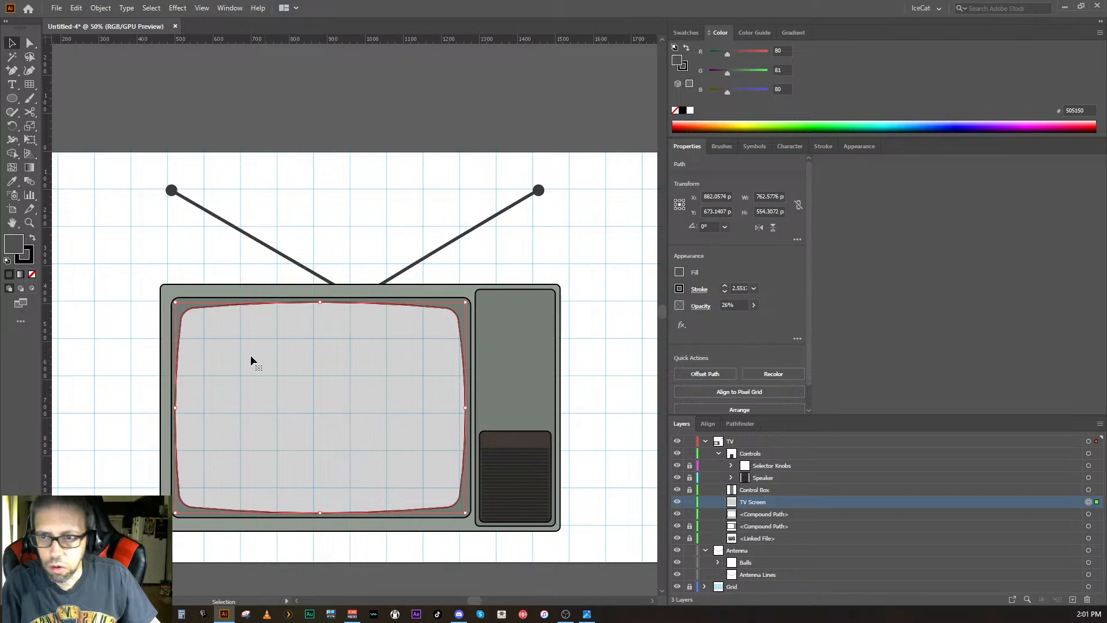
- Set the TV Screen path's fill colour to 303030 and its opacity to 36%
double_click(19, 252)
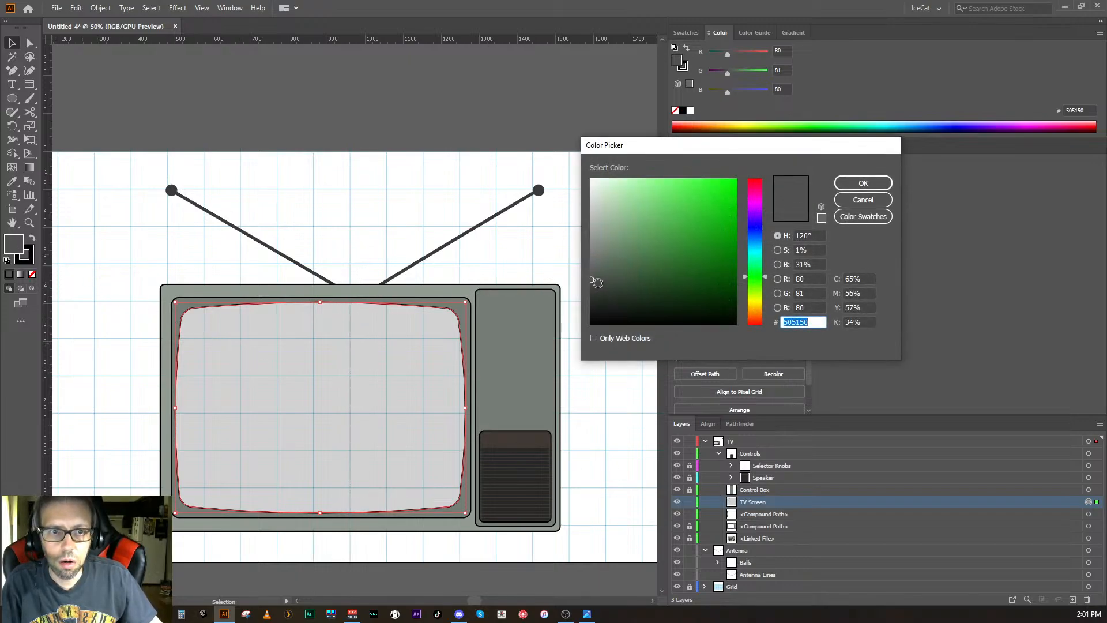
left_click_drag(596, 288, 591, 297)
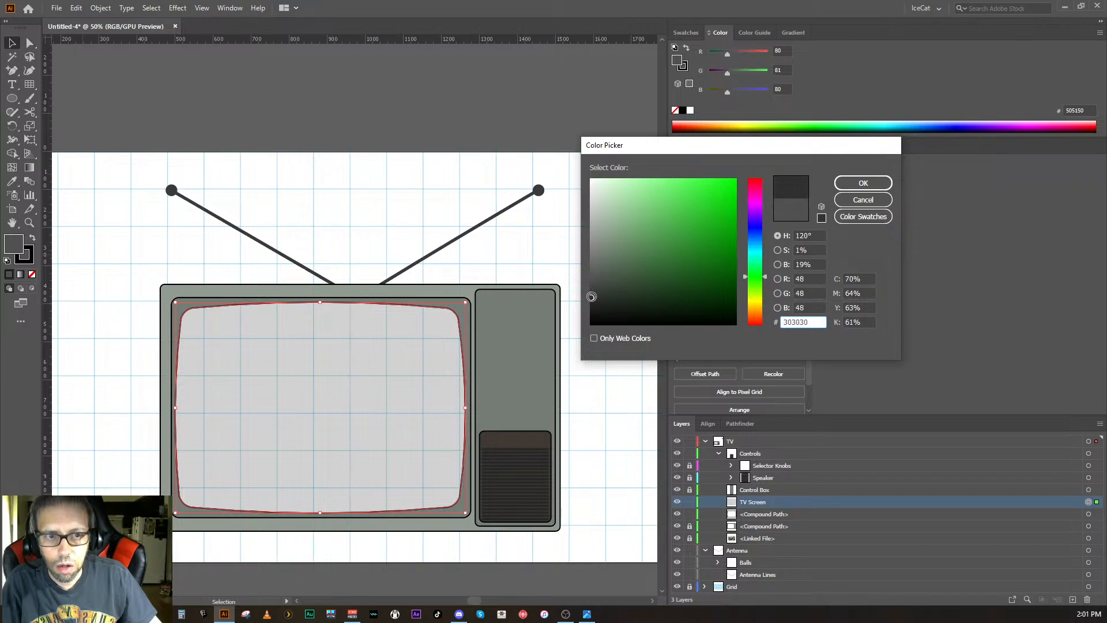
left_click(861, 183)
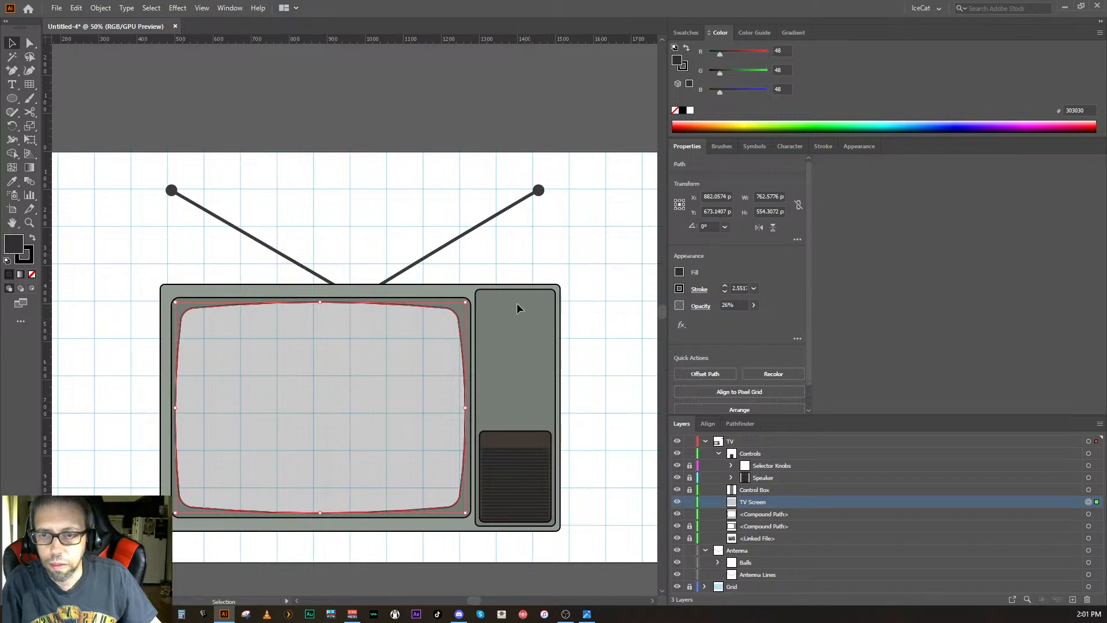
left_click(754, 305)
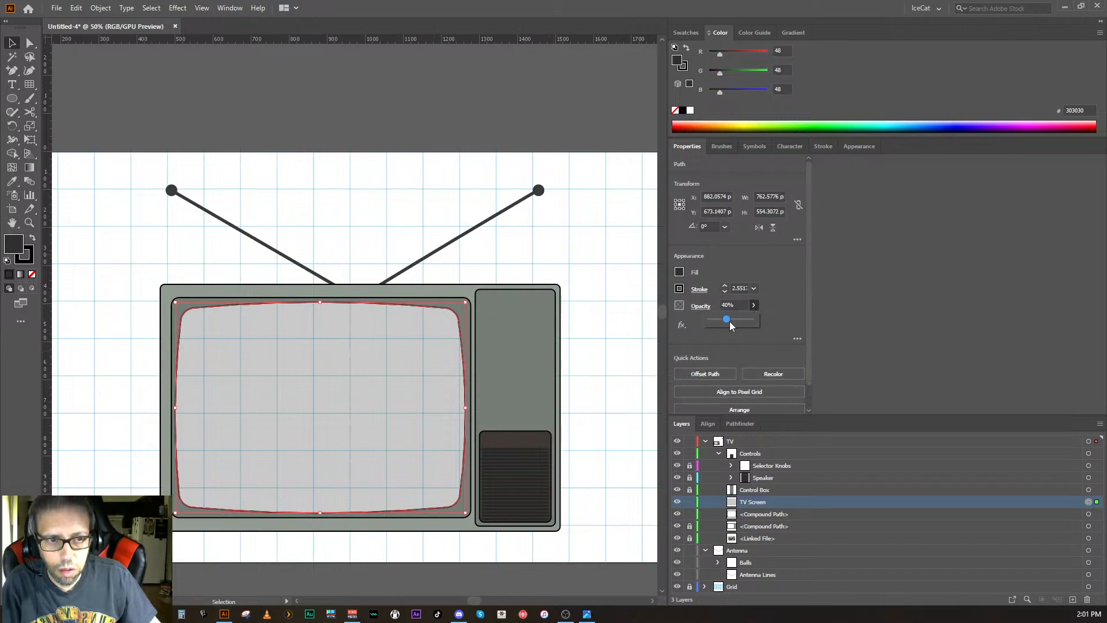
left_click_drag(729, 322, 733, 323)
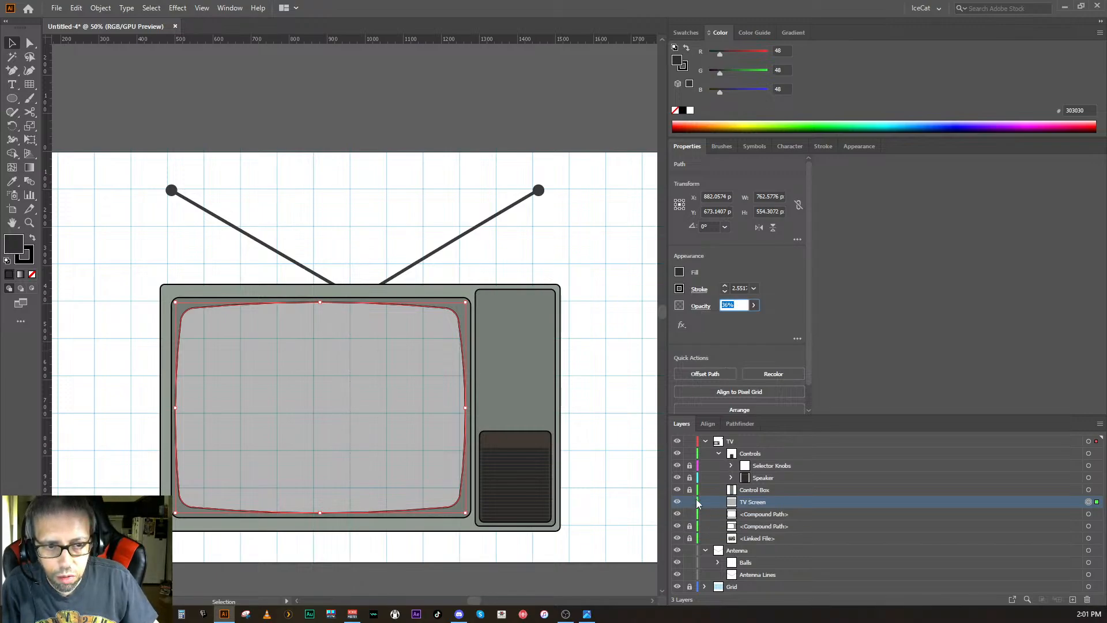
- Unlock the Control Box, Speaker, Selector Knobs, the lower compound path and the linked reference image
left_click(806, 538)
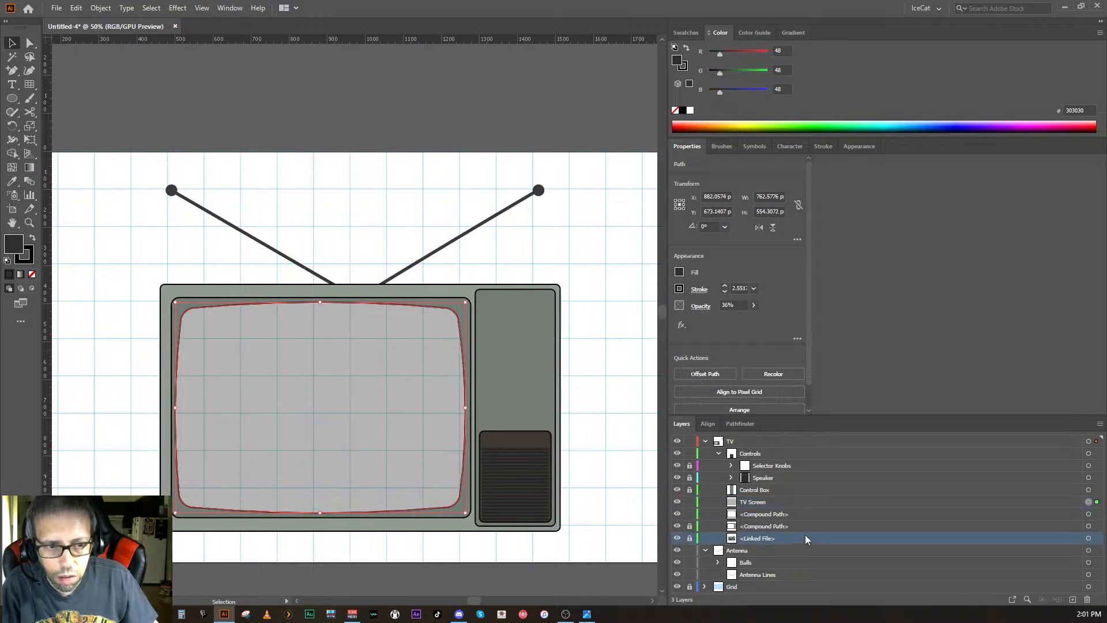
left_click(690, 490)
left_click(689, 477)
left_click(690, 465)
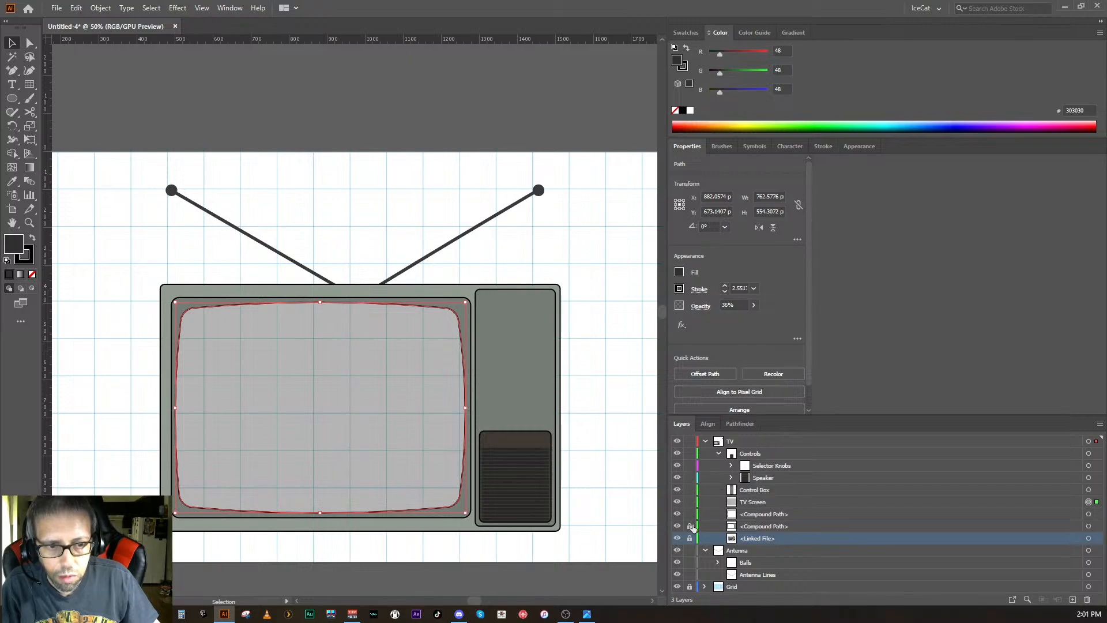
left_click(690, 525)
left_click(690, 538)
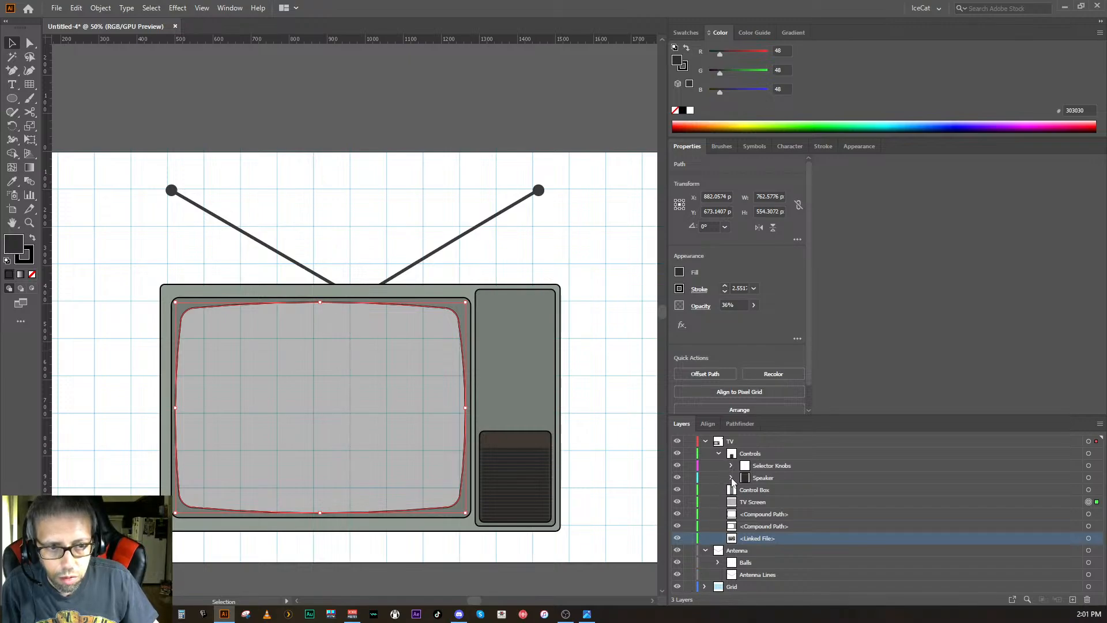
- Expand the Speaker and Selector Knobs sublayers, make all the hidden knobs, handles and selectors visible, and deselect the artwork
left_click(731, 477)
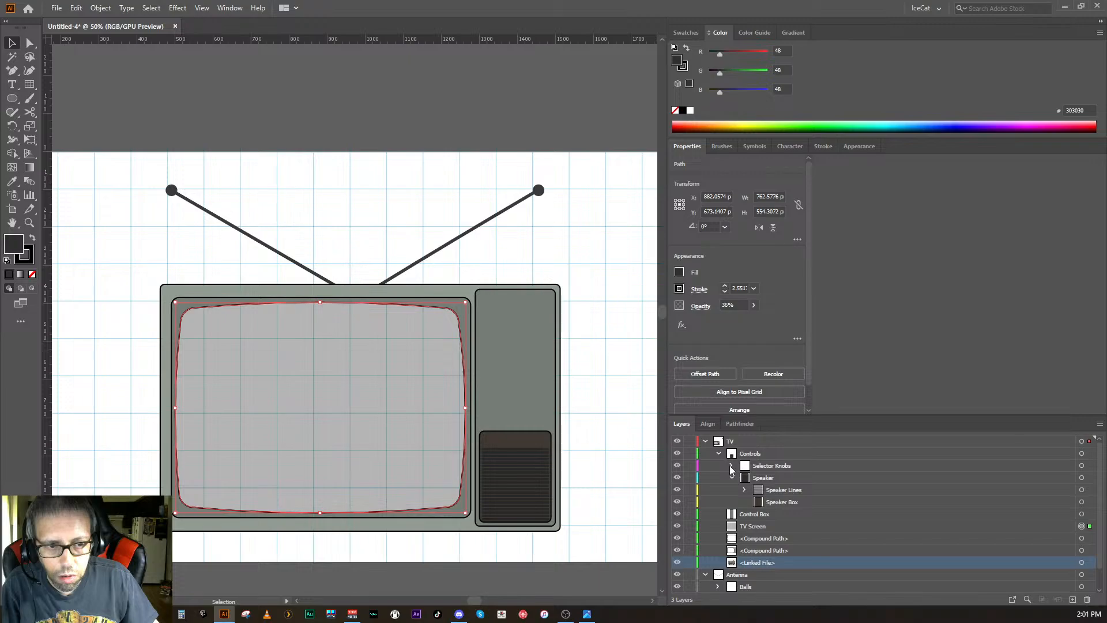
left_click(731, 465)
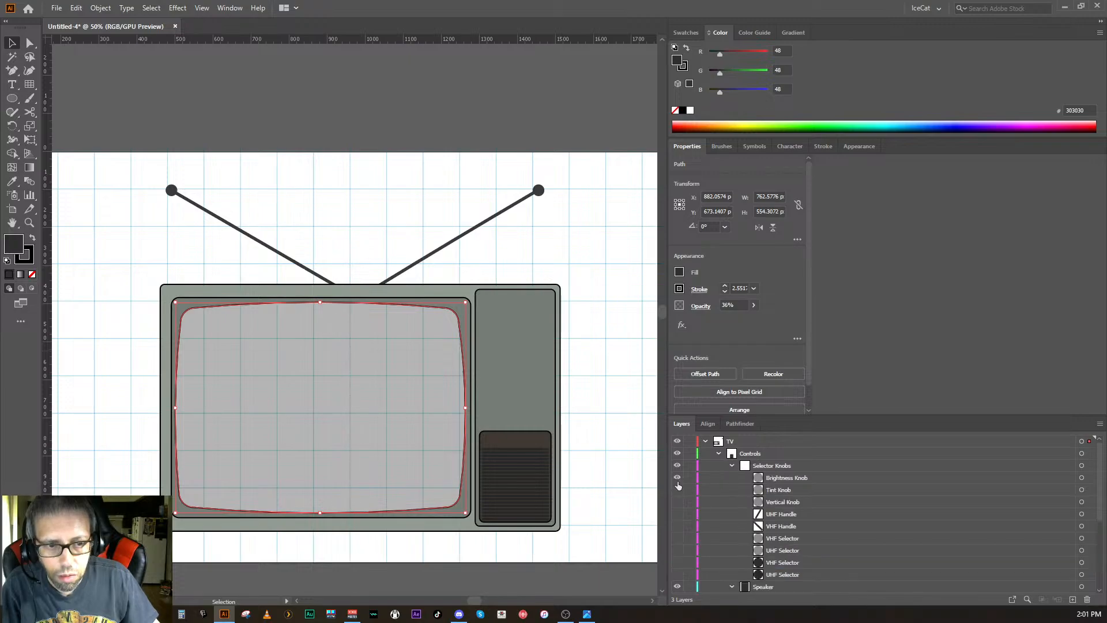
left_click_drag(677, 481, 678, 581)
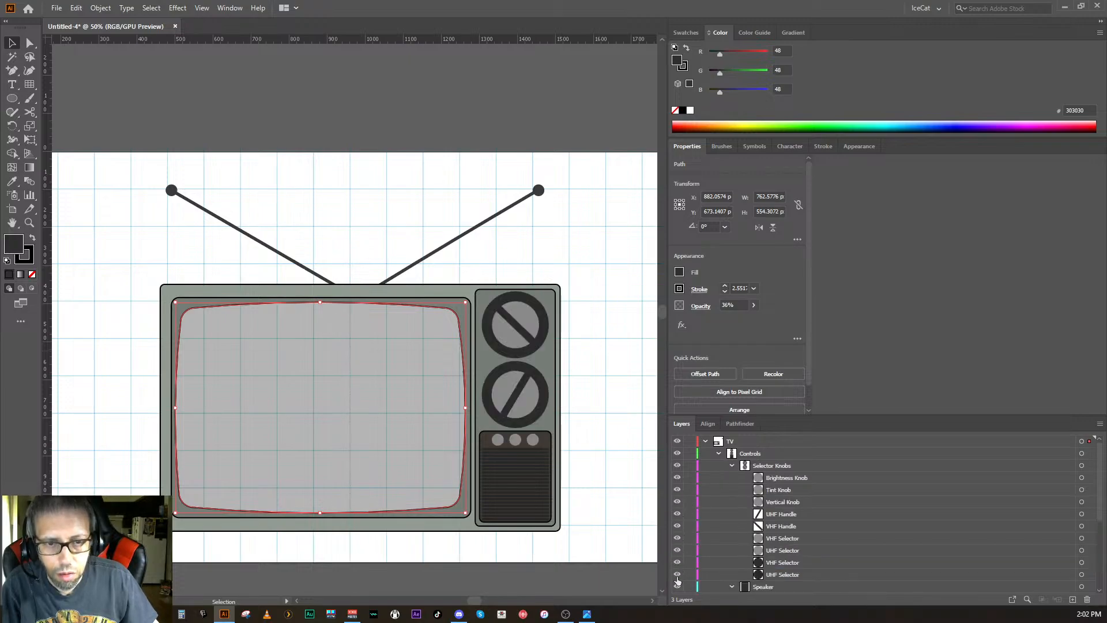
left_click(631, 476)
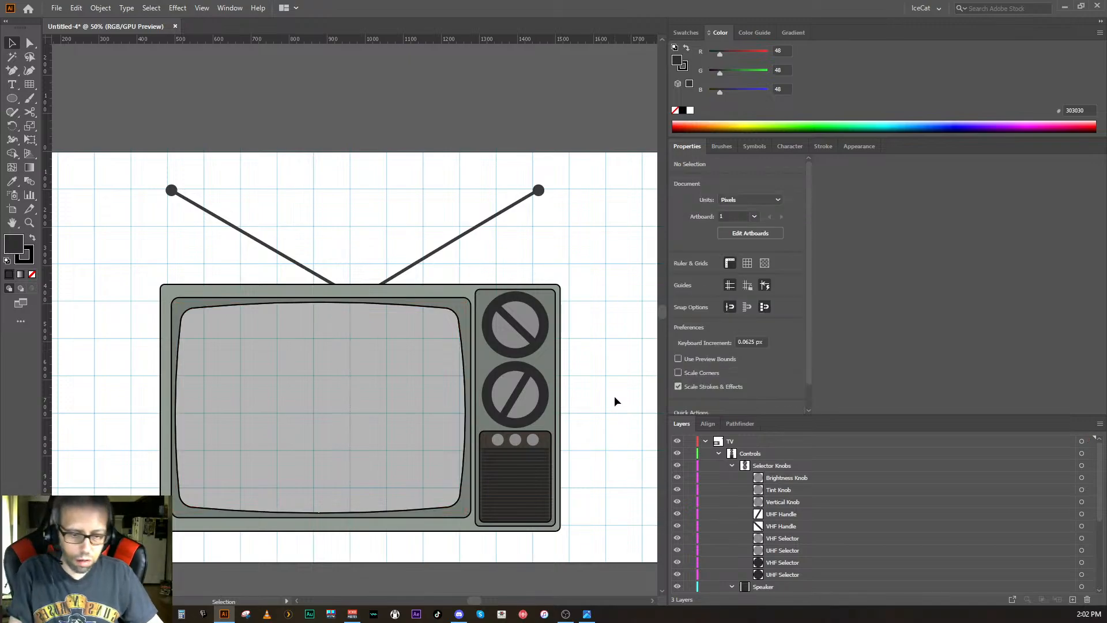
- Hide the Grid layer and the linked reference photo beside the artboard
key("ctrl+minus")
key("ctrl+minus")
key("ctrl+equal")
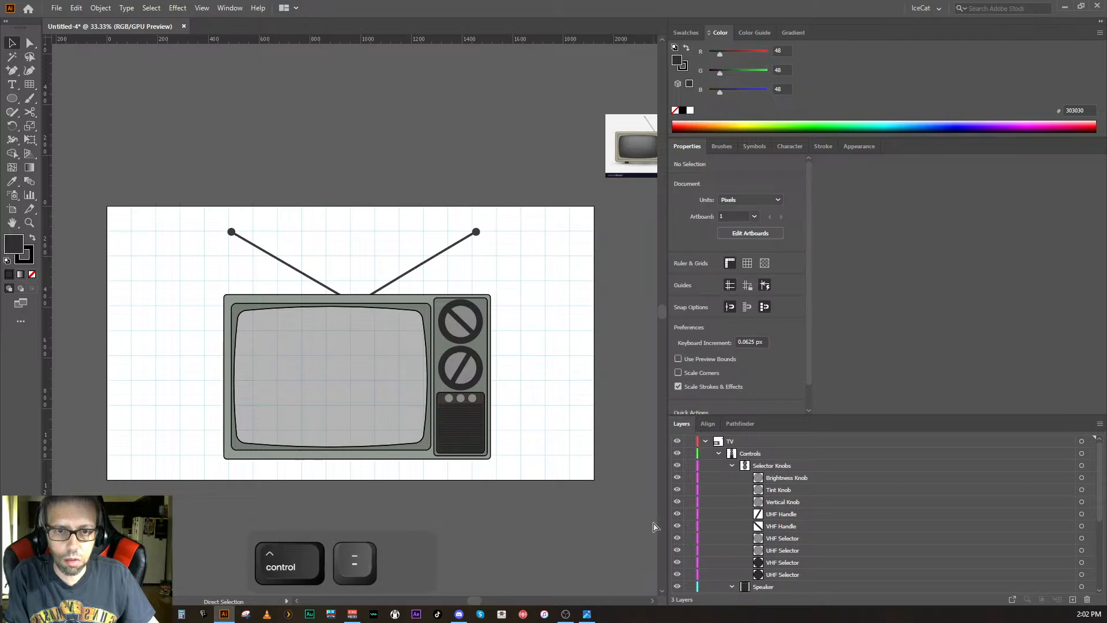
key("ctrl+minus")
left_click(567, 203)
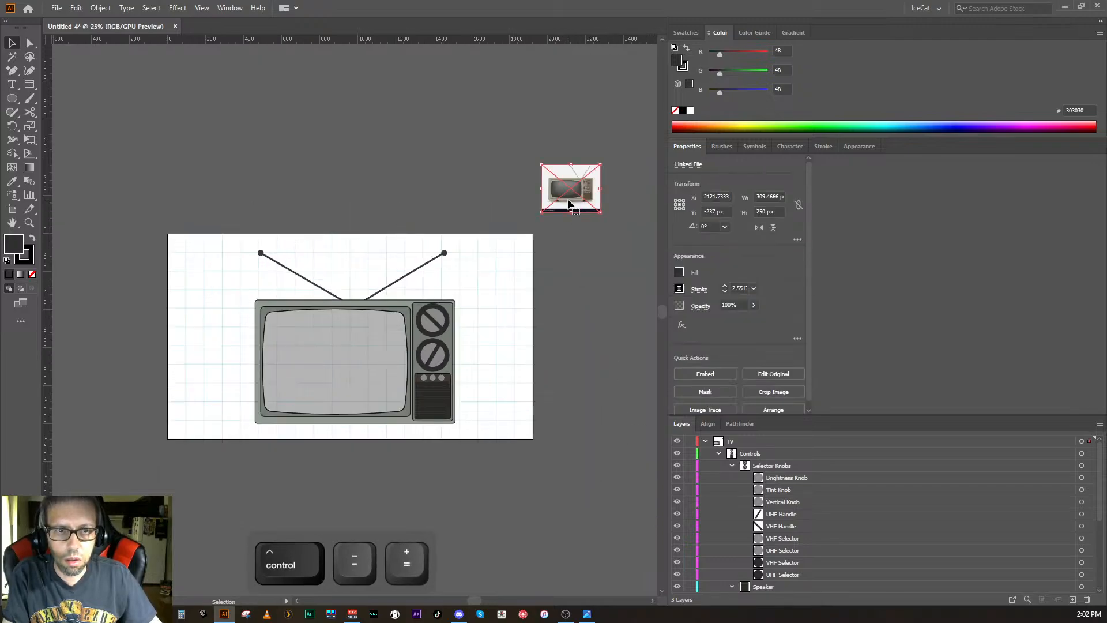
scroll(691, 576, "down", 5)
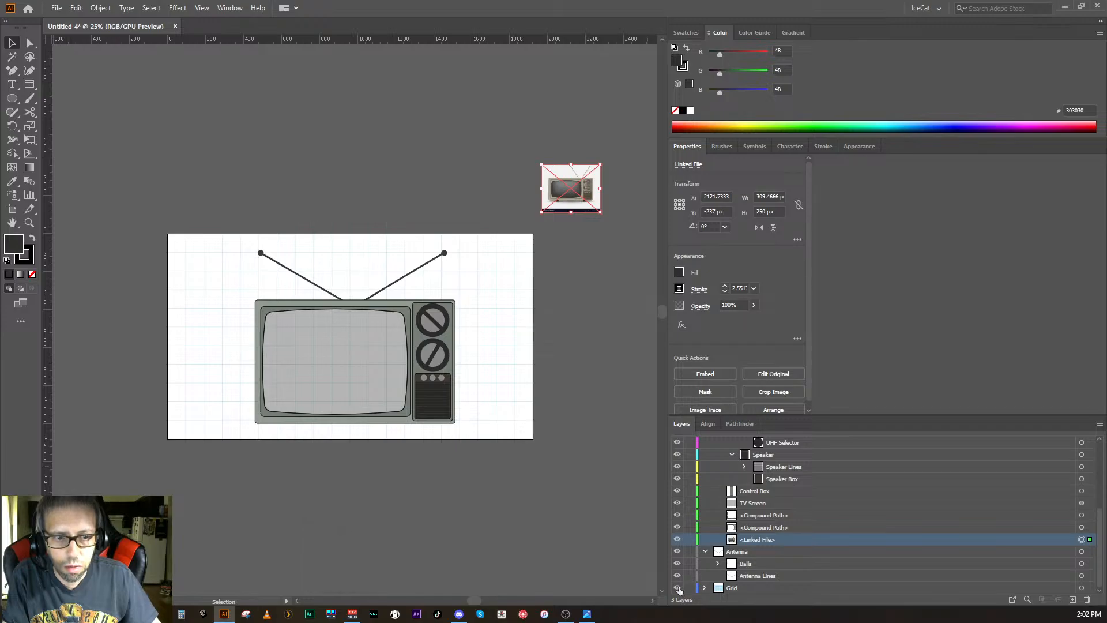
left_click(677, 587)
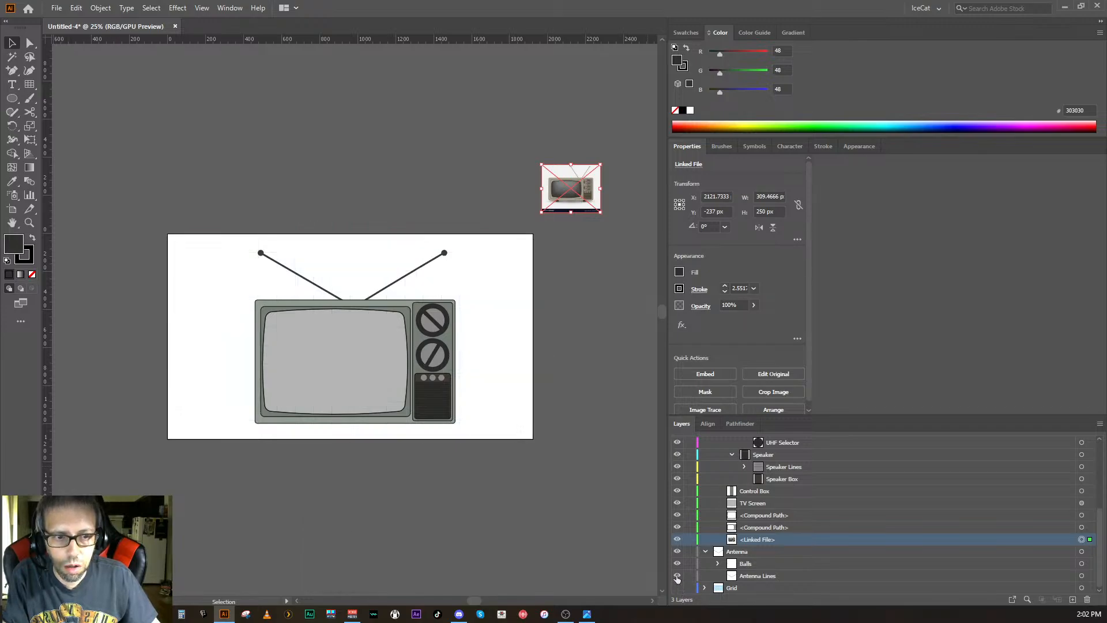
left_click(678, 539)
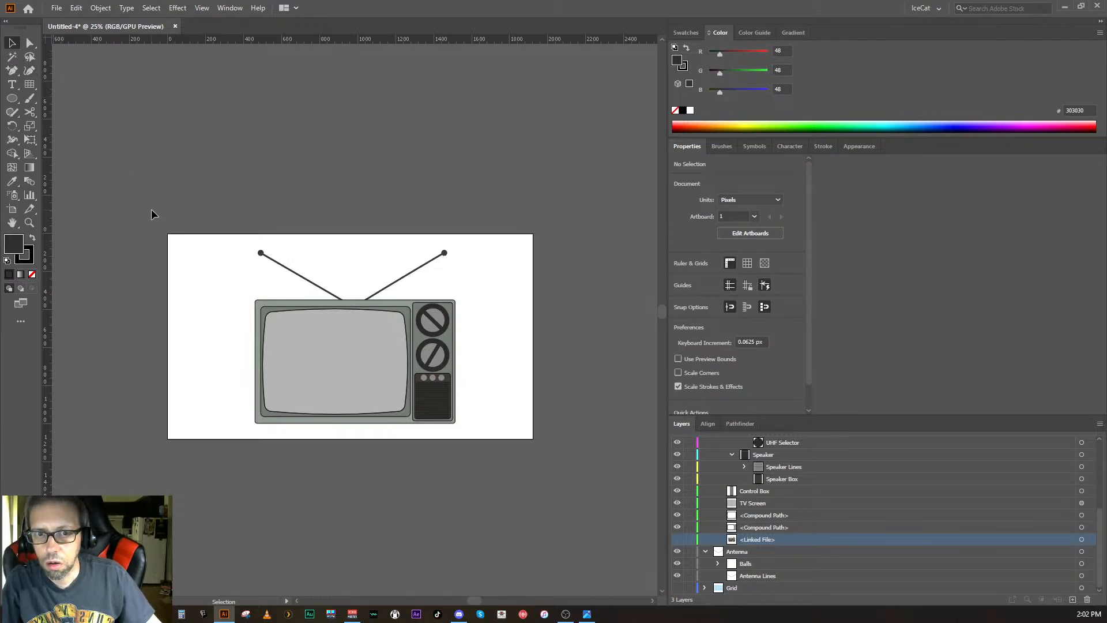
- Select all the television artwork on the artboard and start a PNG export with the Desktop as destination
left_click_drag(151, 208, 586, 484)
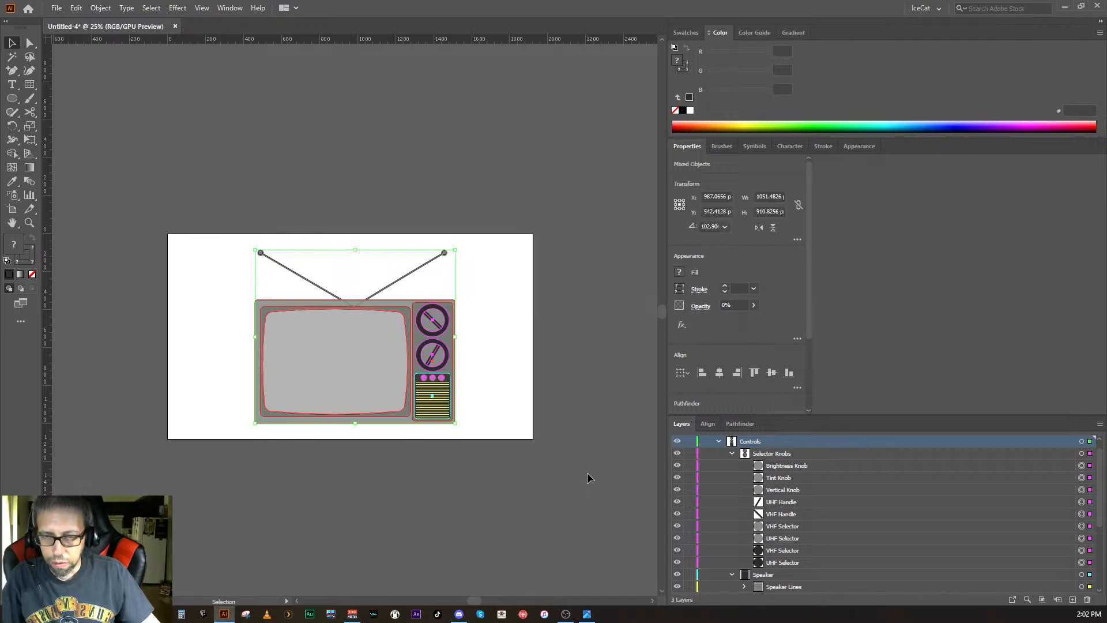
left_click(55, 9)
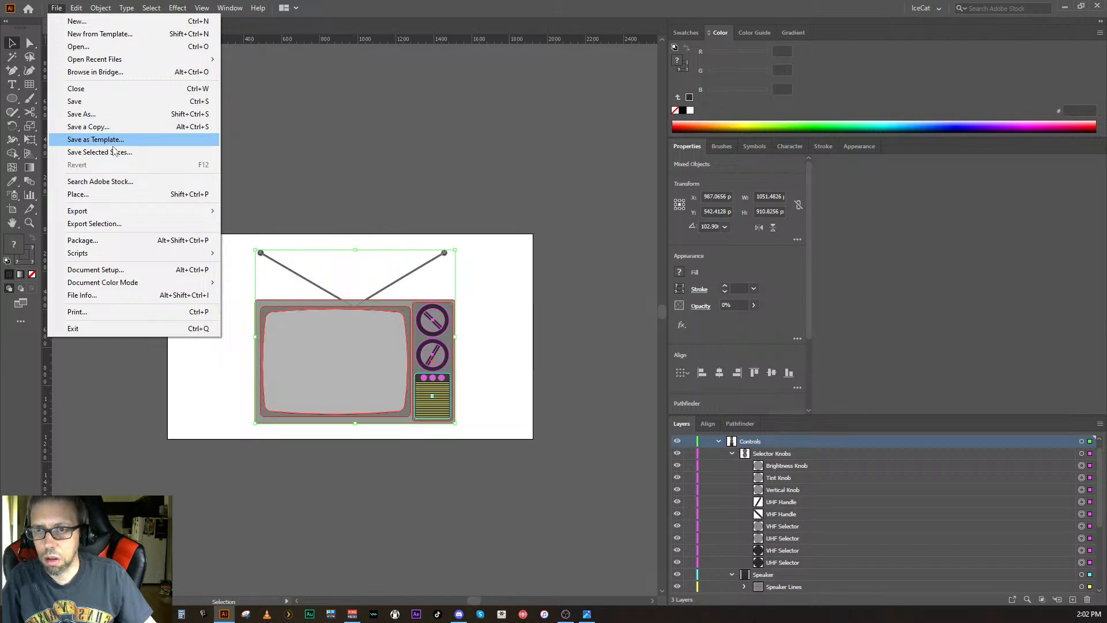
mouse_move(161, 212)
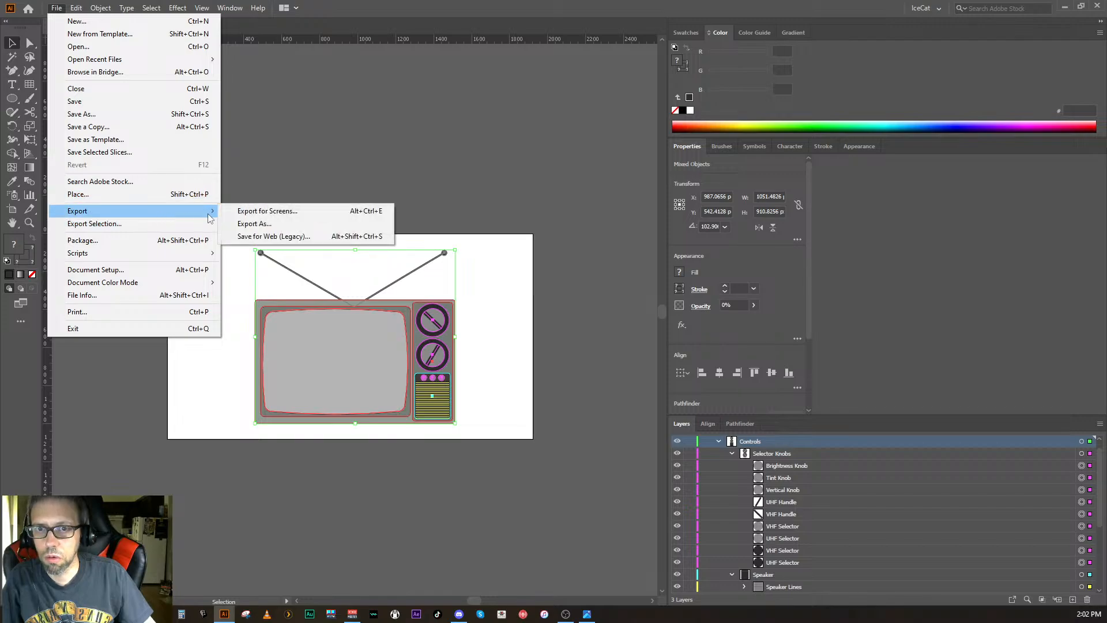
left_click(243, 224)
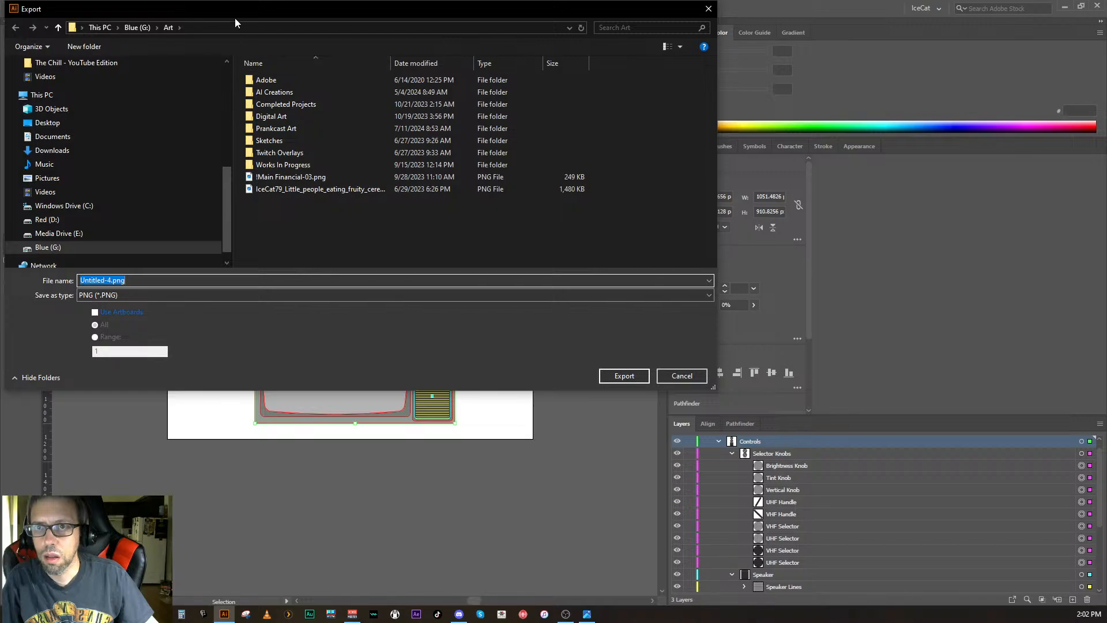
left_click_drag(233, 12, 234, 12)
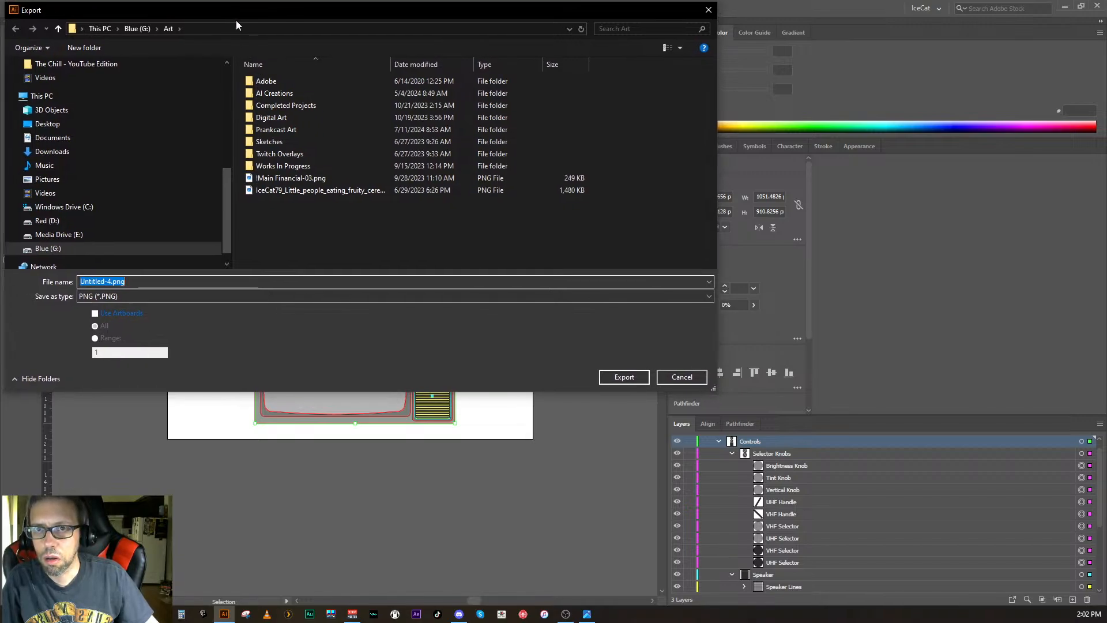
scroll(102, 87, "up", 2)
scroll(101, 78, "up", 7)
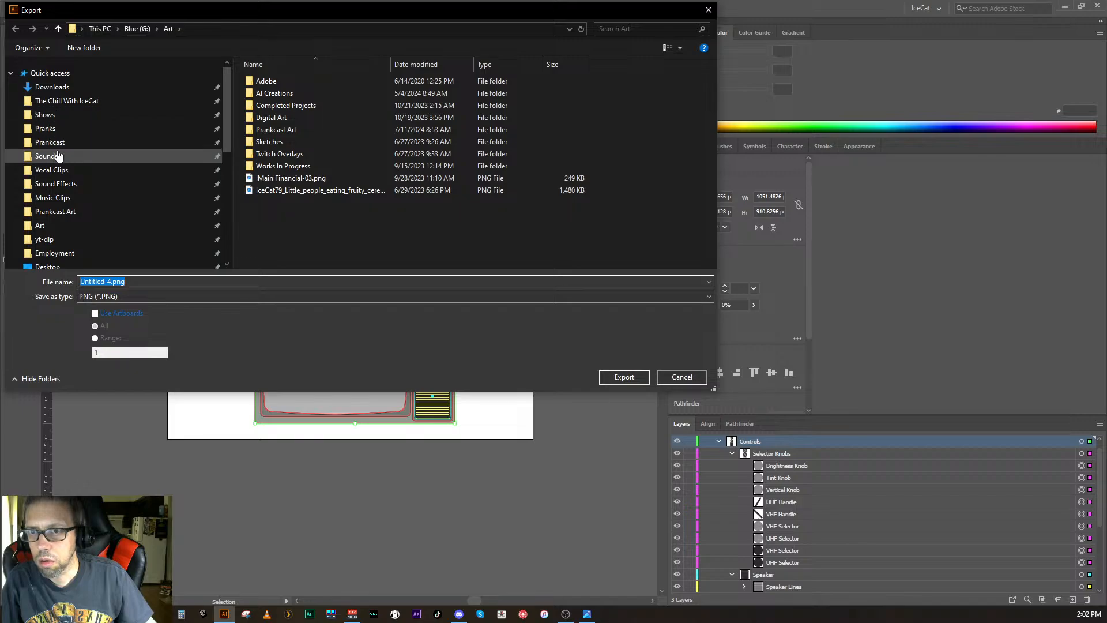
scroll(57, 160, "down", 1)
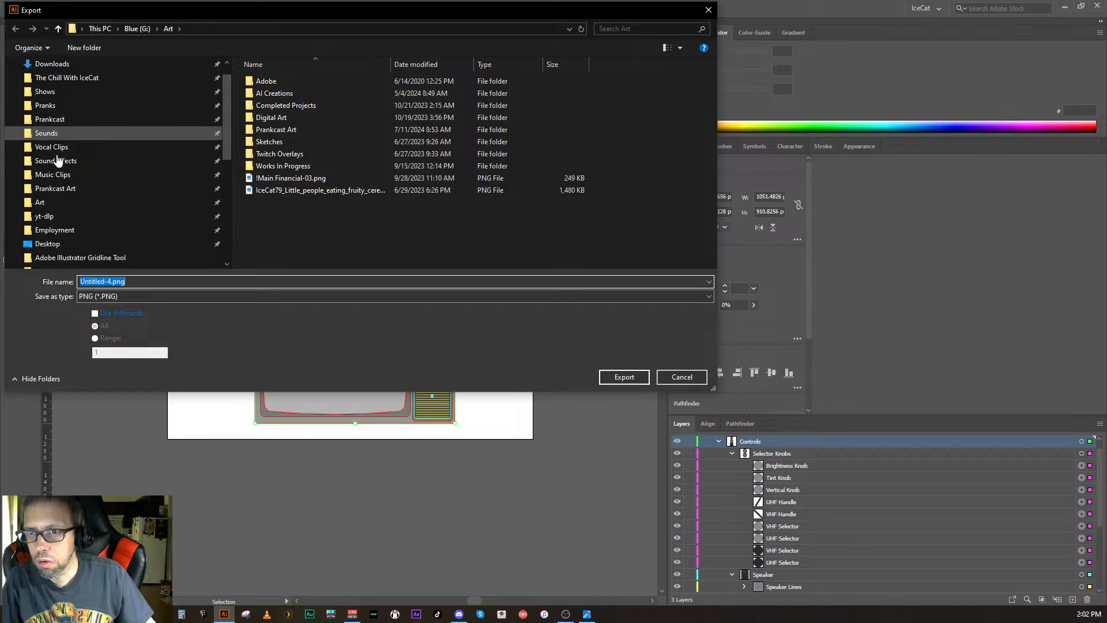
scroll(58, 159, "down", 4)
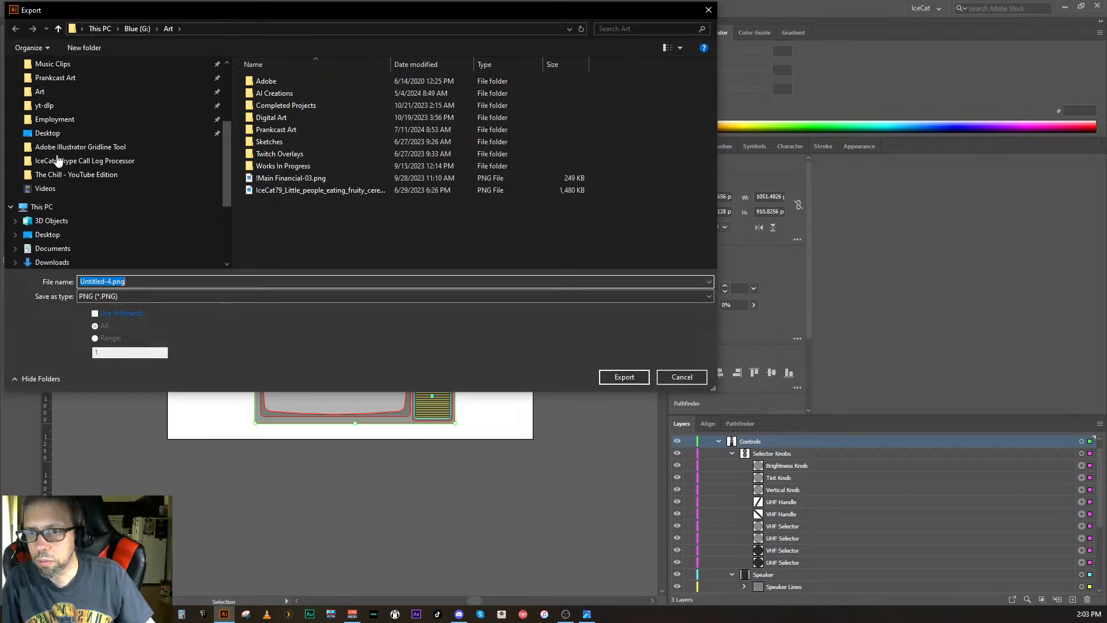
left_click(49, 234)
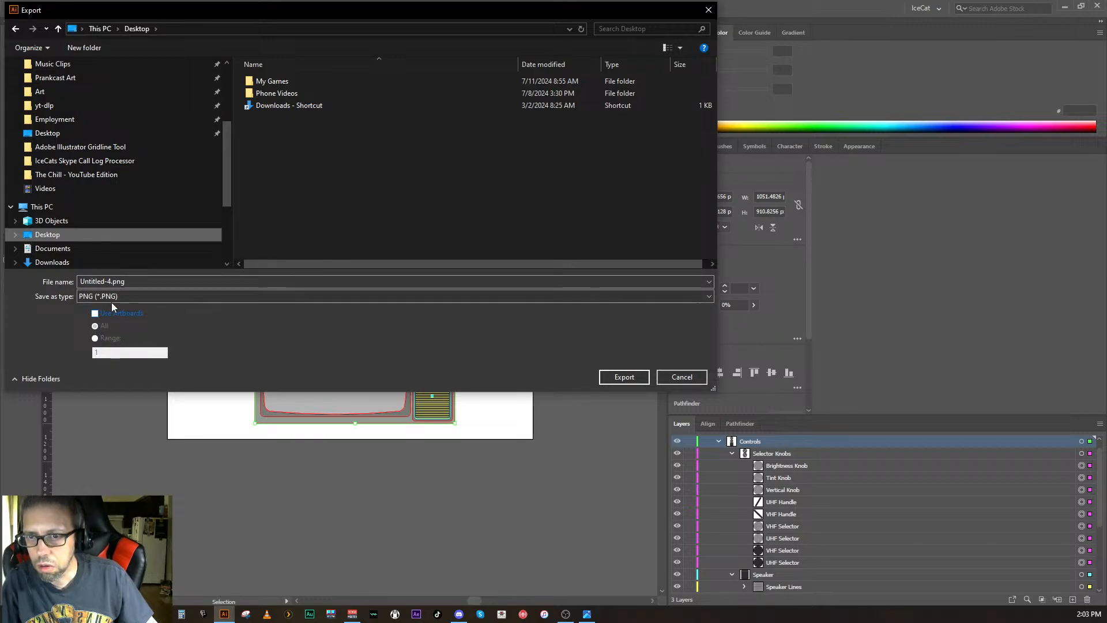
- Export the artwork as TV in PNG format using artboards, at High (300 ppi) resolution with a transparent background
left_click(137, 281)
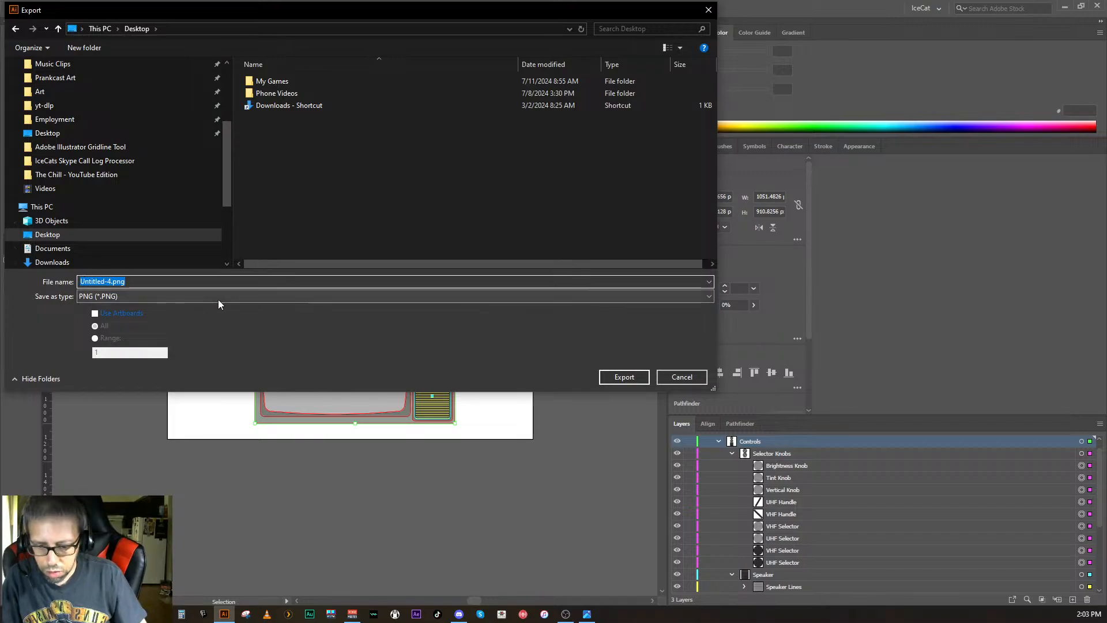
type("TV")
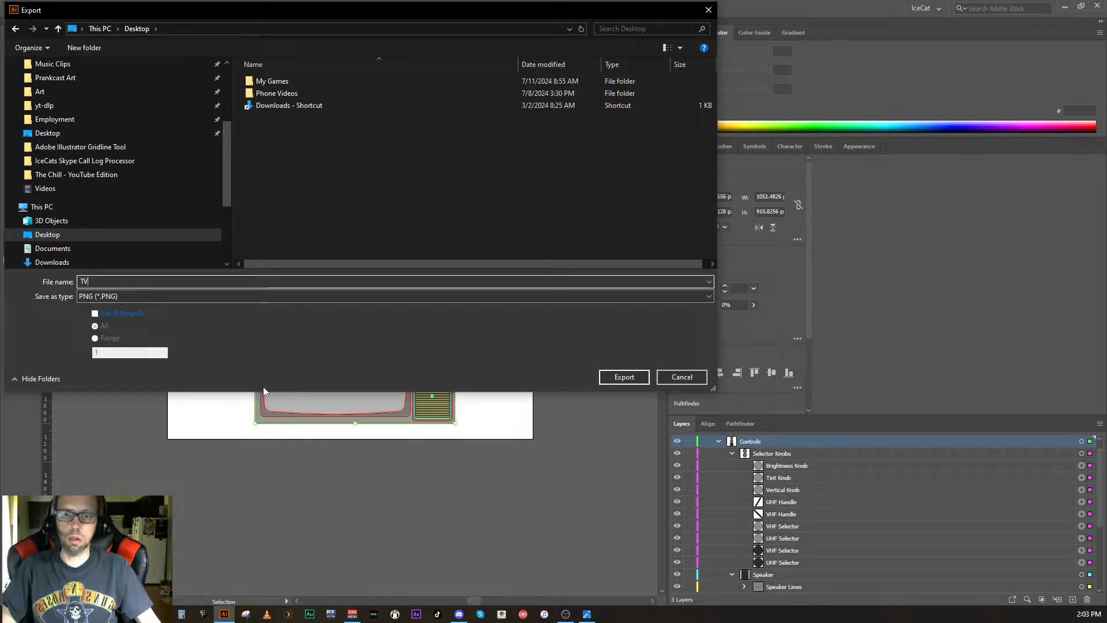
left_click(96, 313)
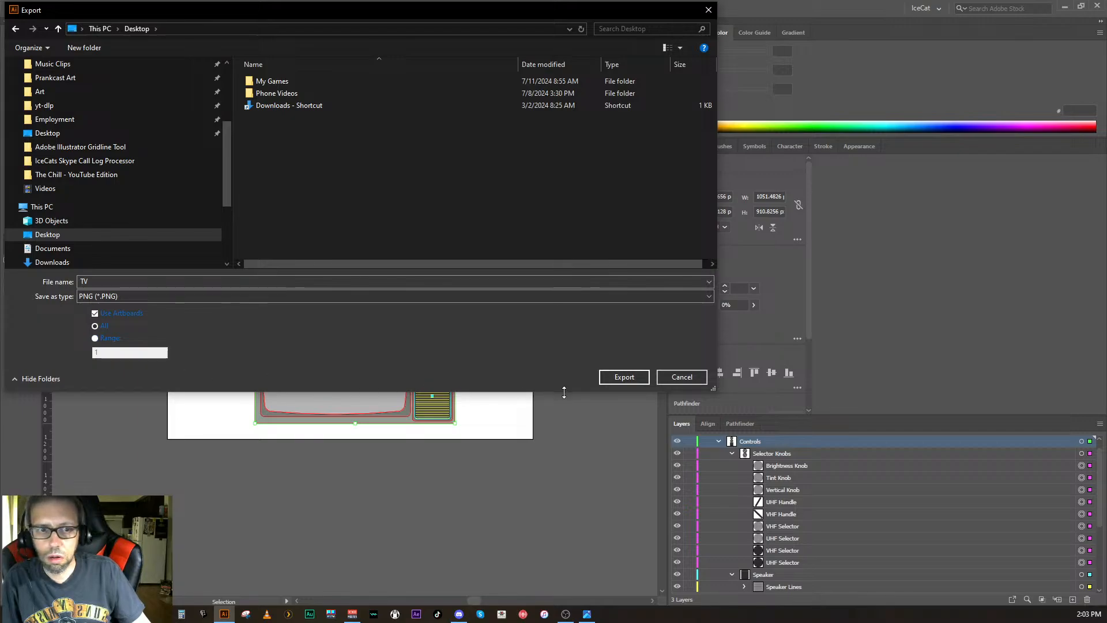
left_click(629, 382)
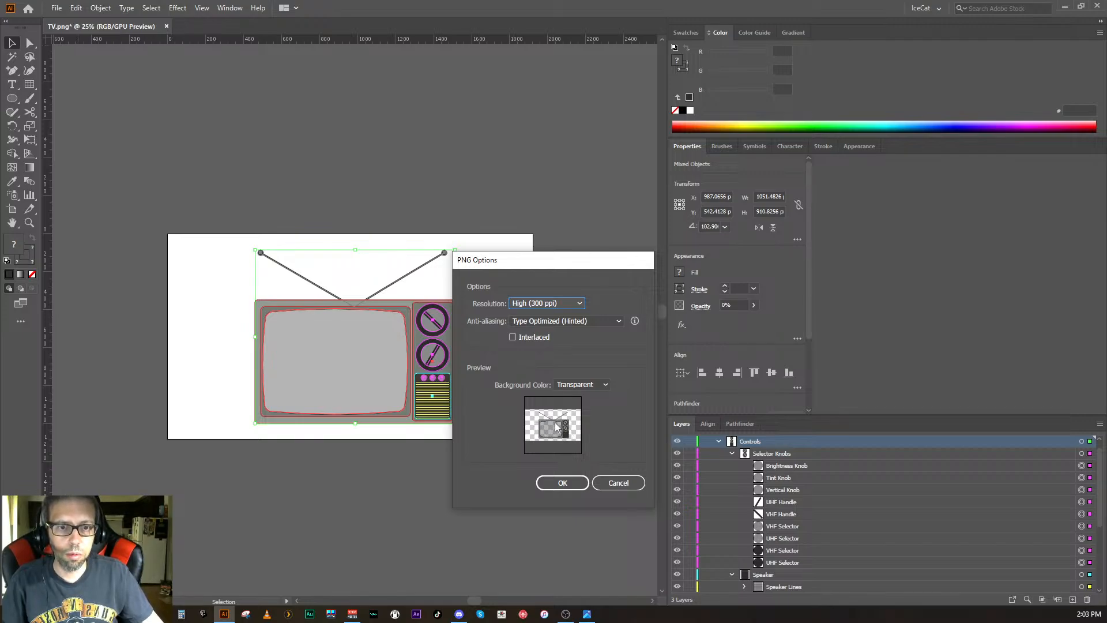
left_click(559, 483)
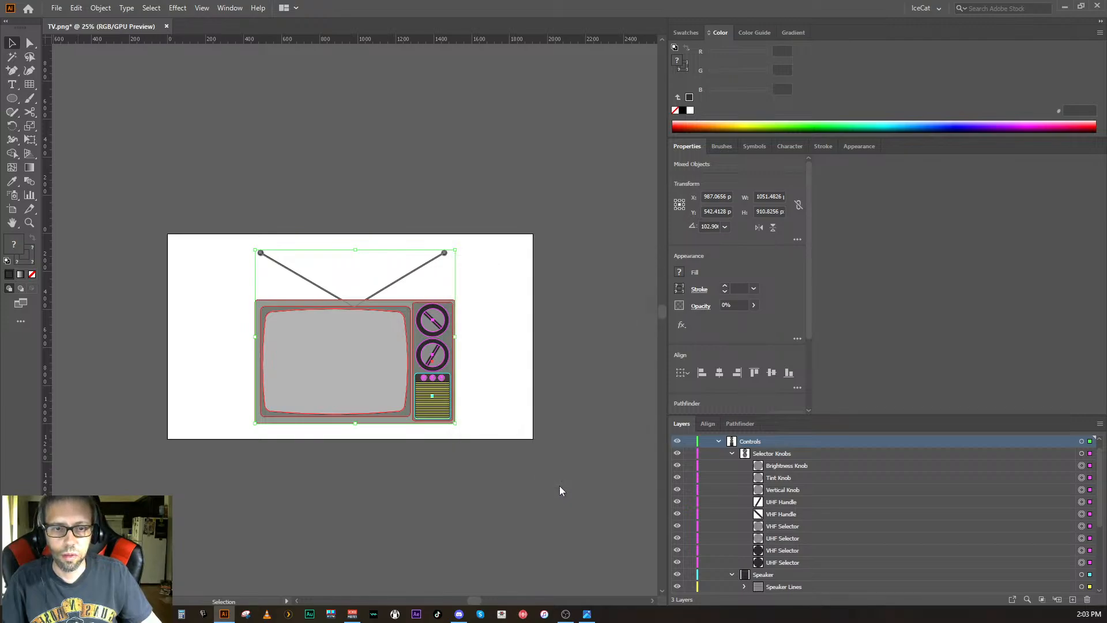
- Minimize Illustrator to show the desktop and bring the OBS window onto this display, maximized
left_click(1063, 7)
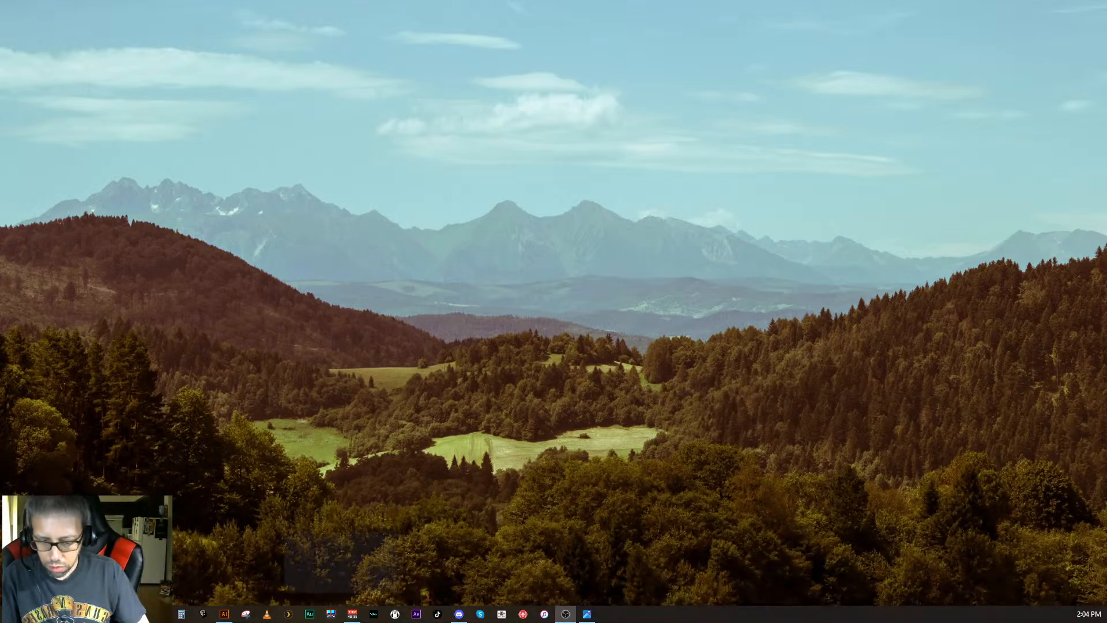
key("Return")
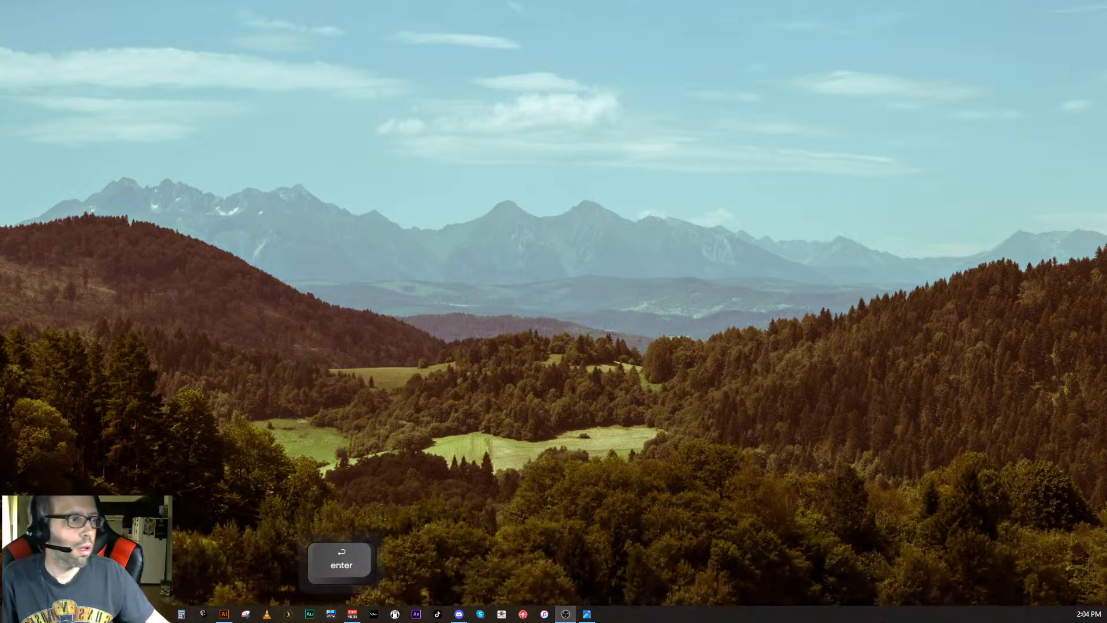
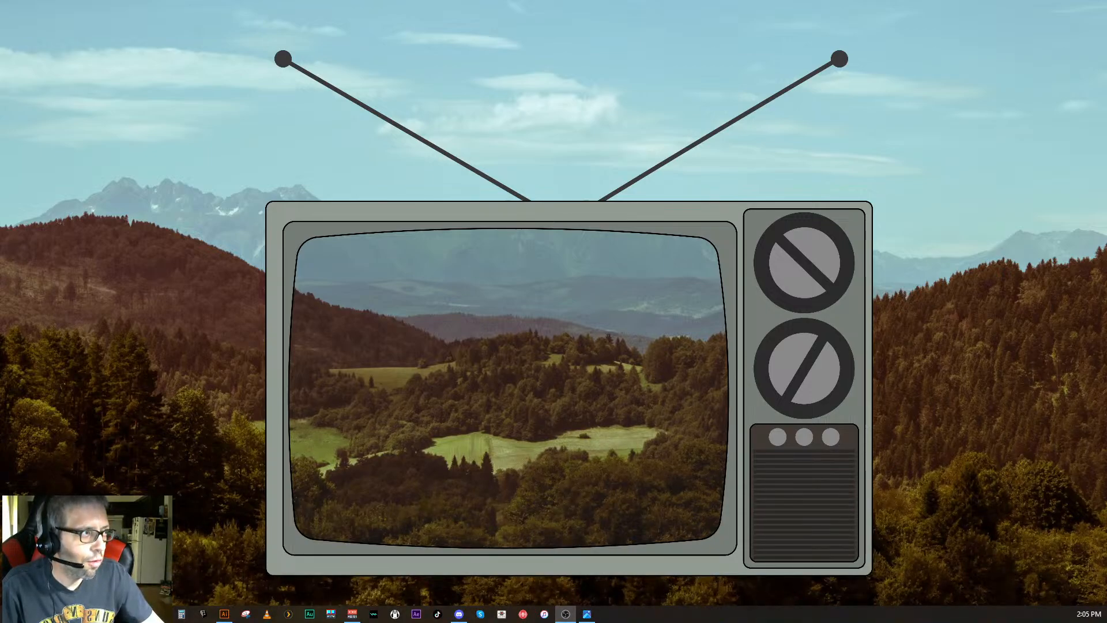
left_click_drag(1106, 173, 612, 6)
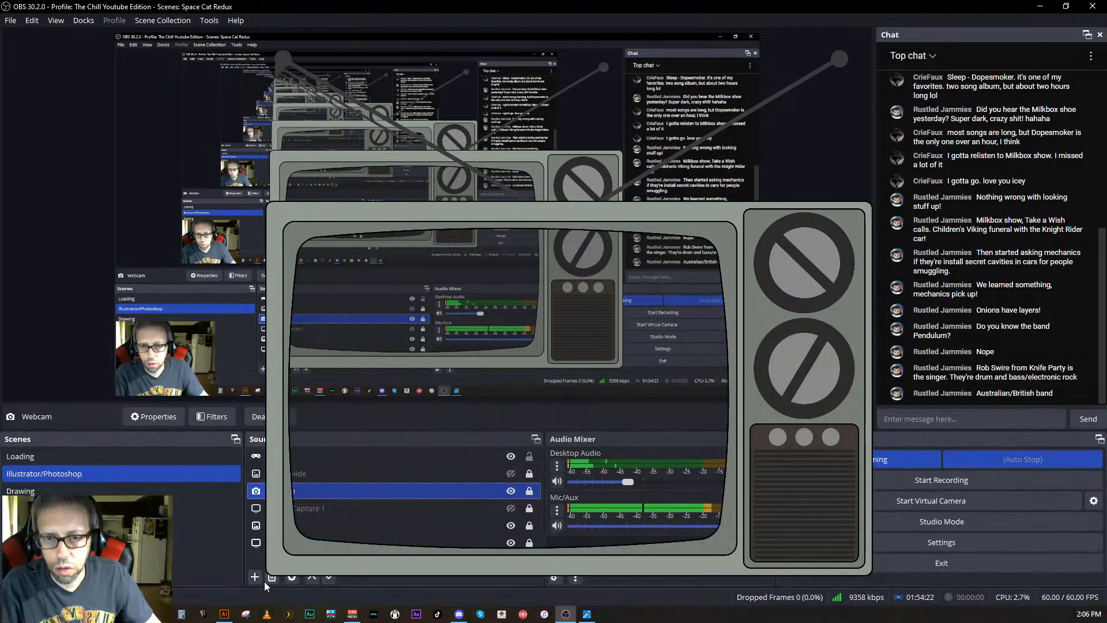
- Hide the TV image source in the Illustrator/Photoshop scene and make it visible again
left_click(511, 525)
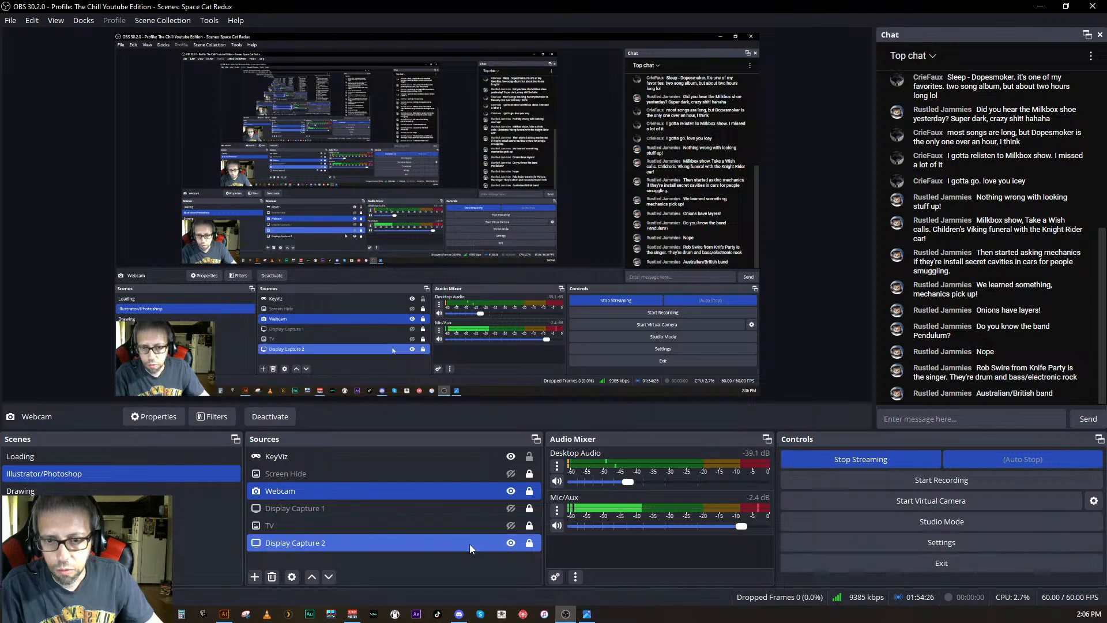
left_click(254, 577)
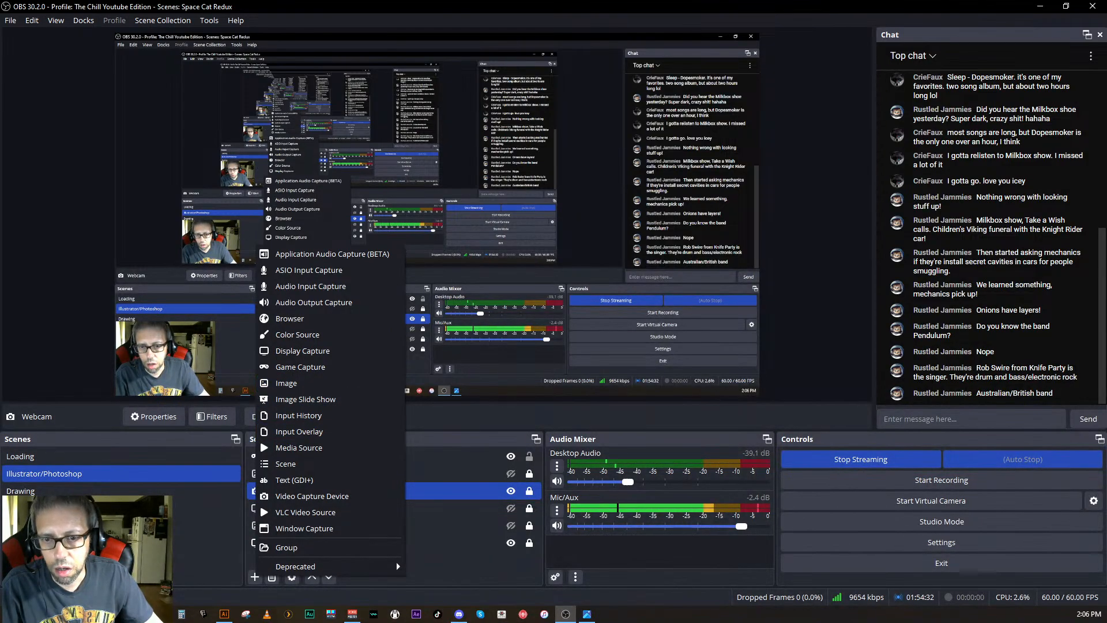
left_click(195, 556)
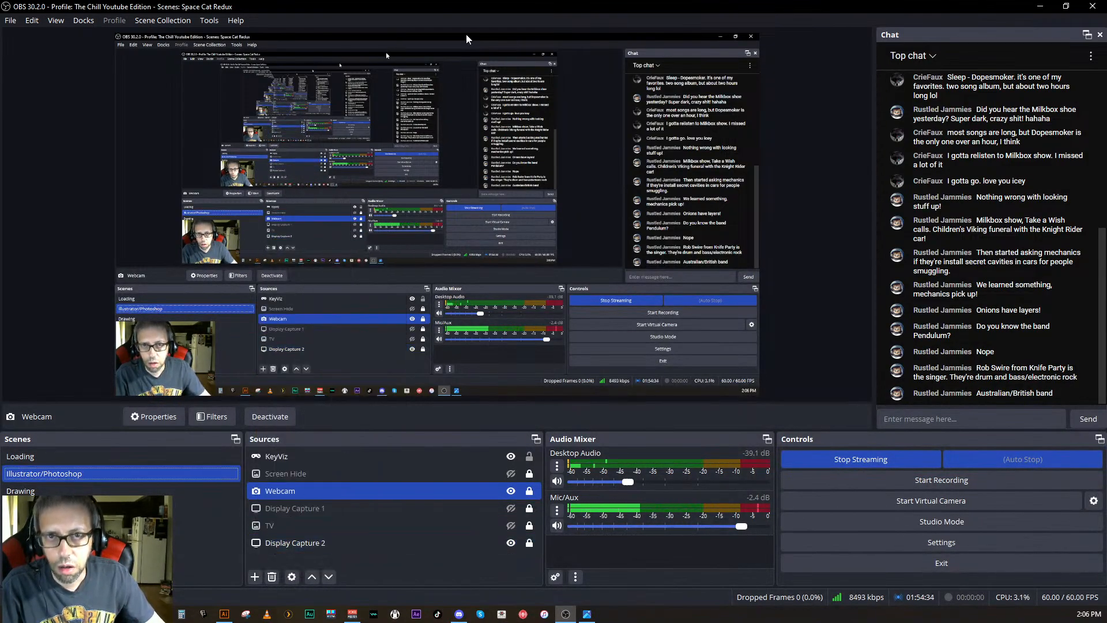
left_click(511, 525, "ctrl")
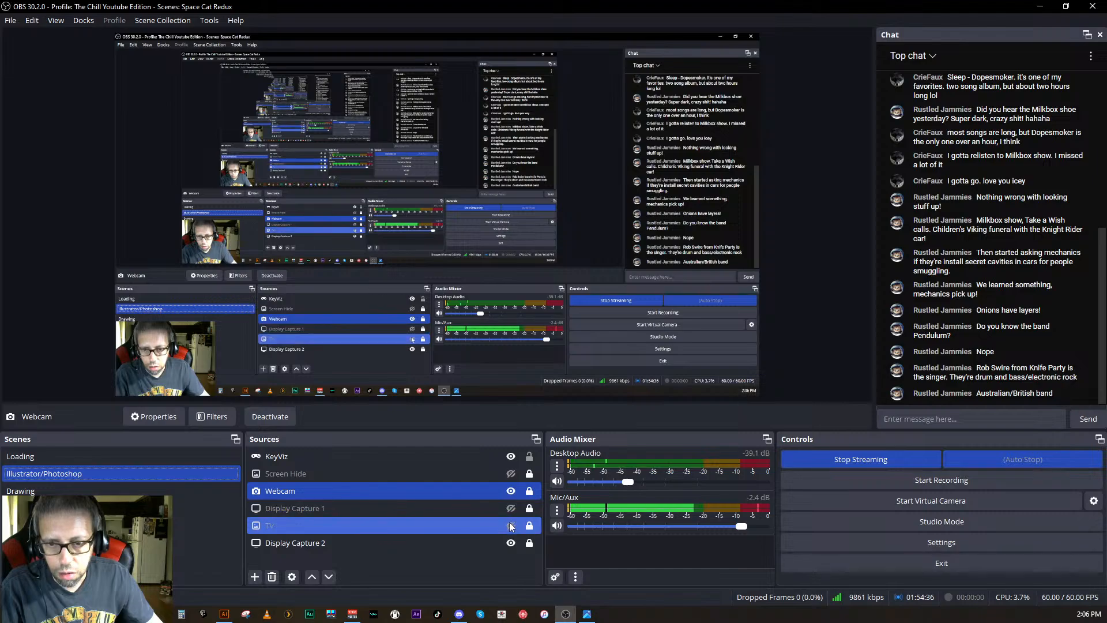
left_click(510, 526)
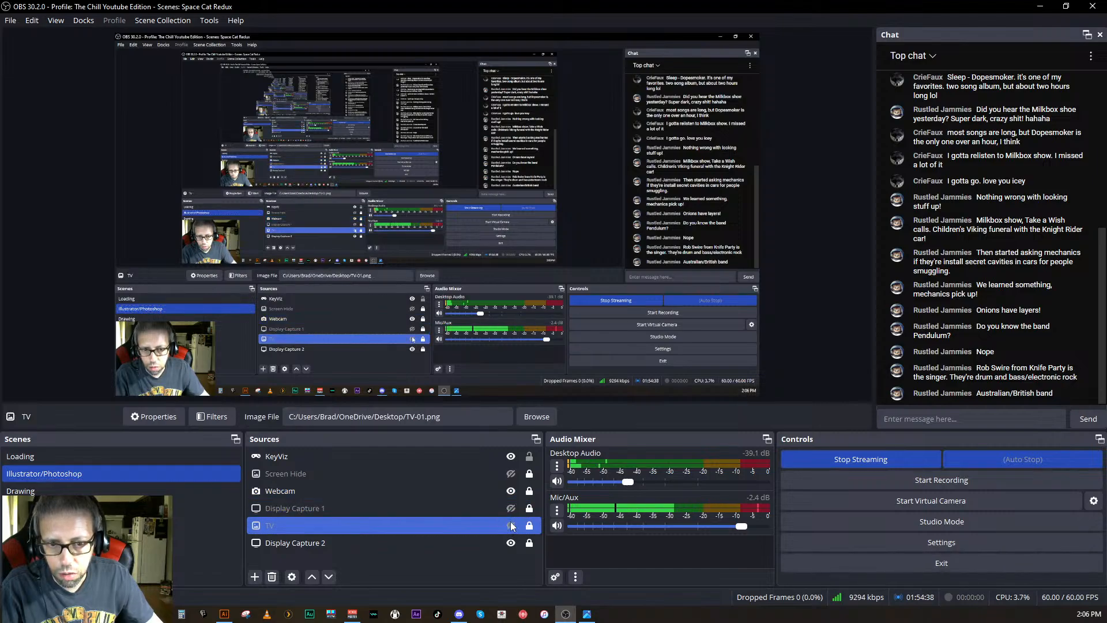
left_click(510, 526)
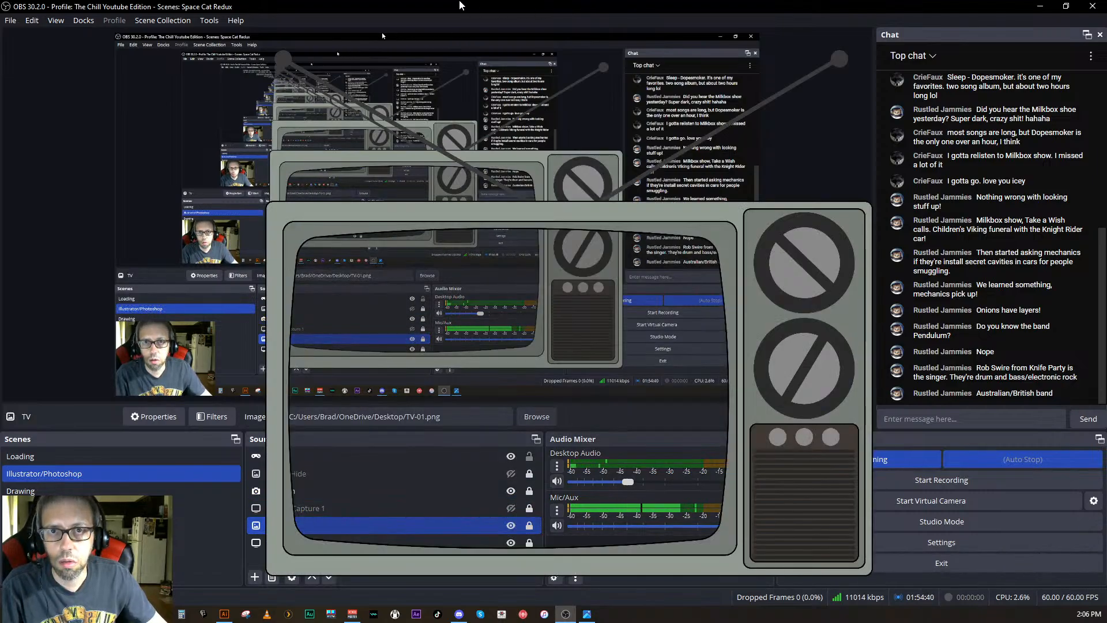
- Unlock the Webcam source, move it over the television's screen opening, clear OBS off this display and enlarge the webcam to fill the opening
left_click(168, 365)
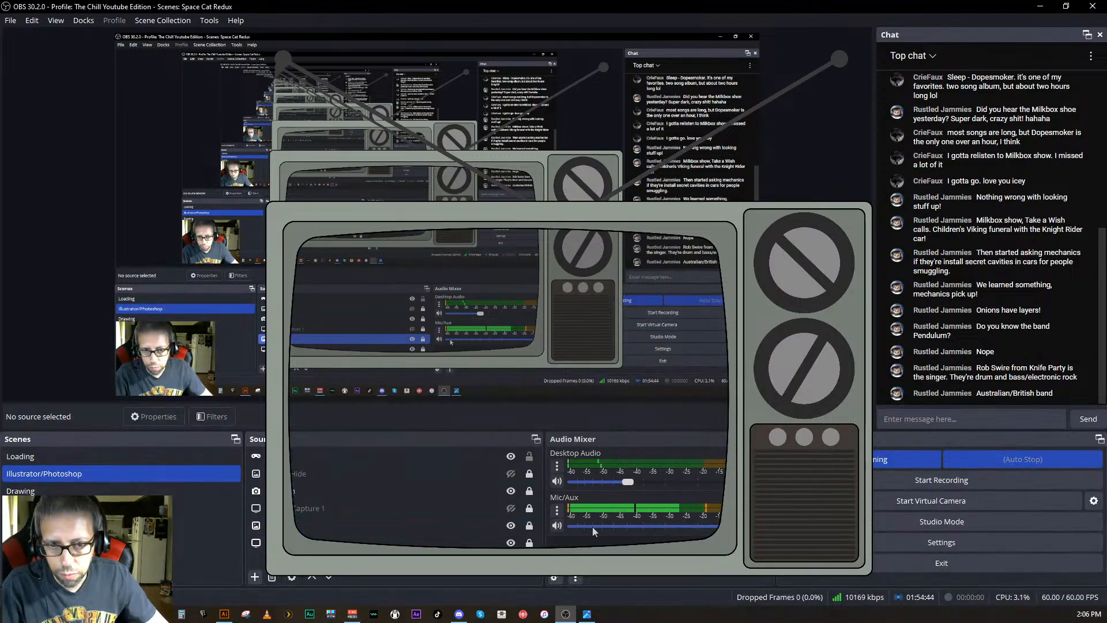
left_click(522, 494)
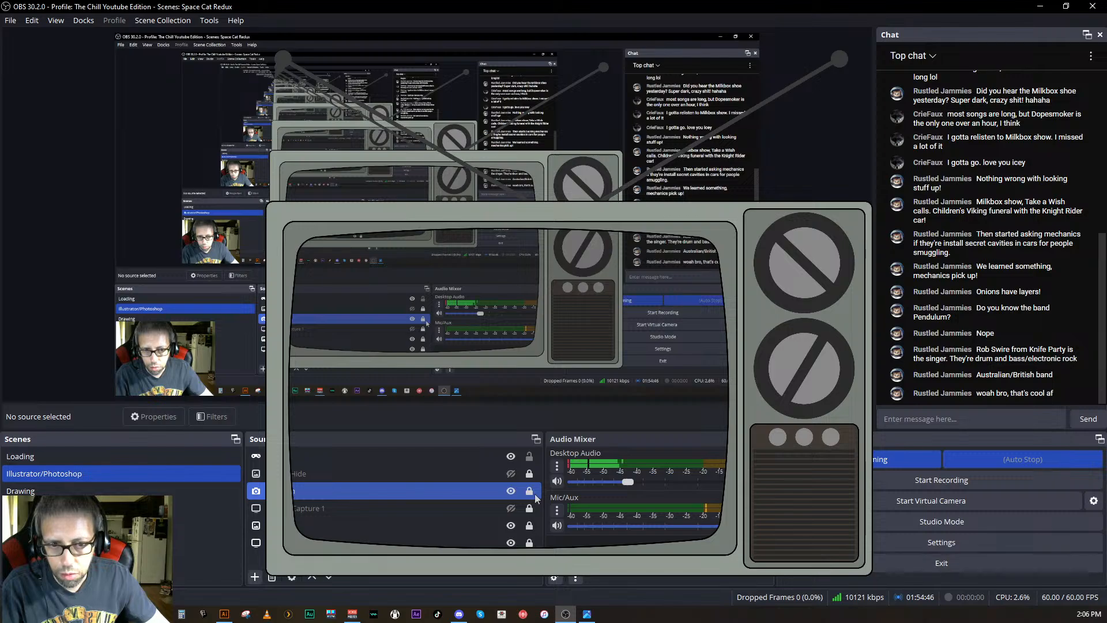
left_click(532, 492)
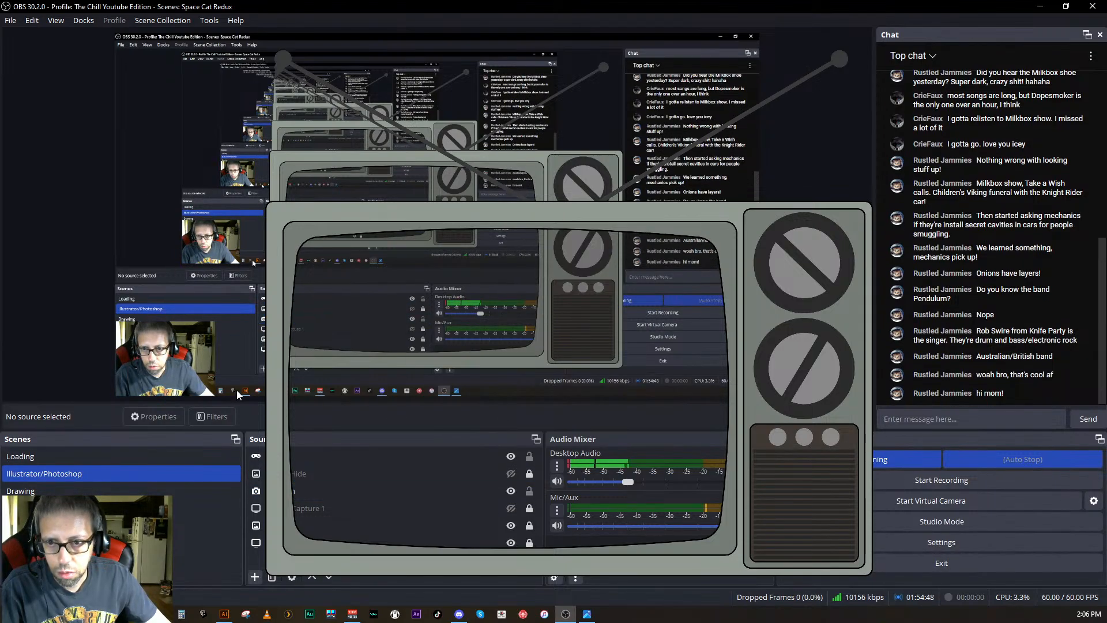
left_click_drag(175, 374, 445, 276)
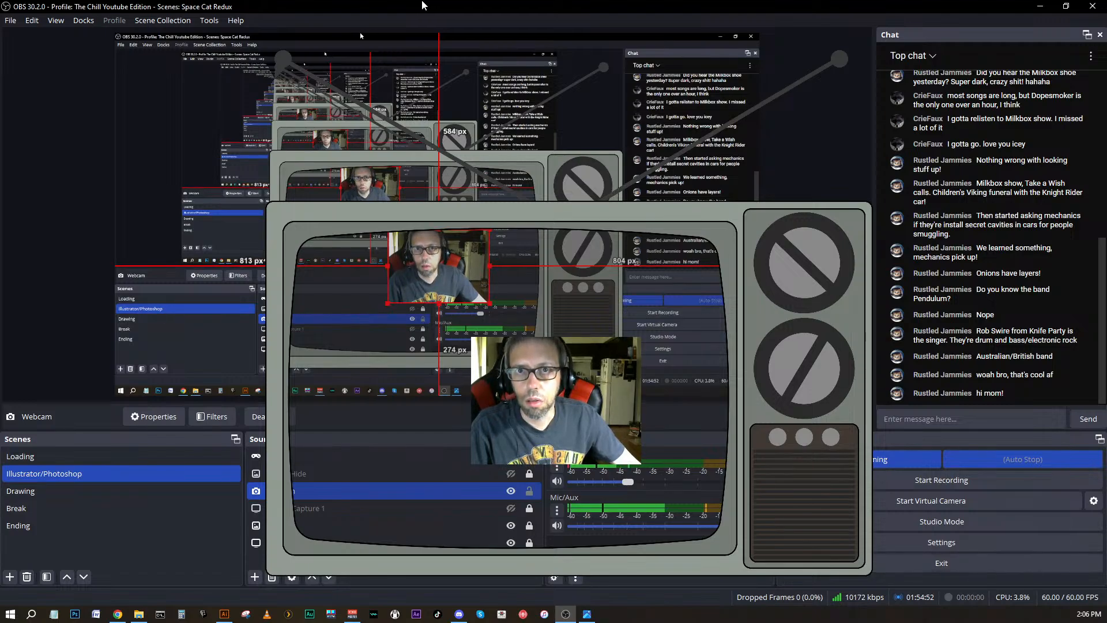
left_click_drag(383, 7, 1106, 171)
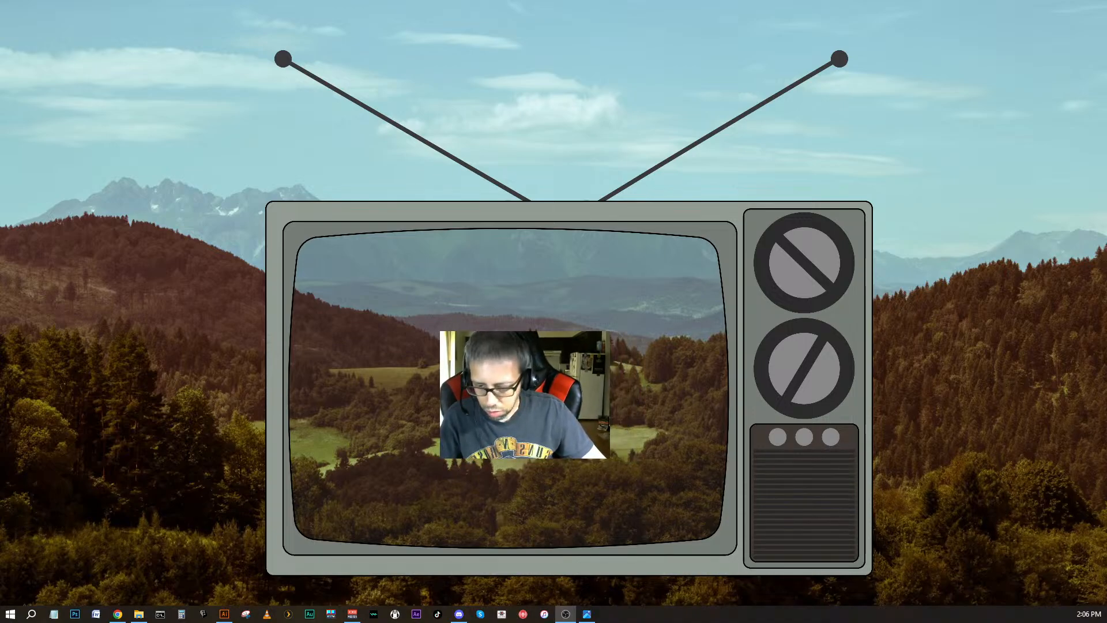
key("alt+shift")
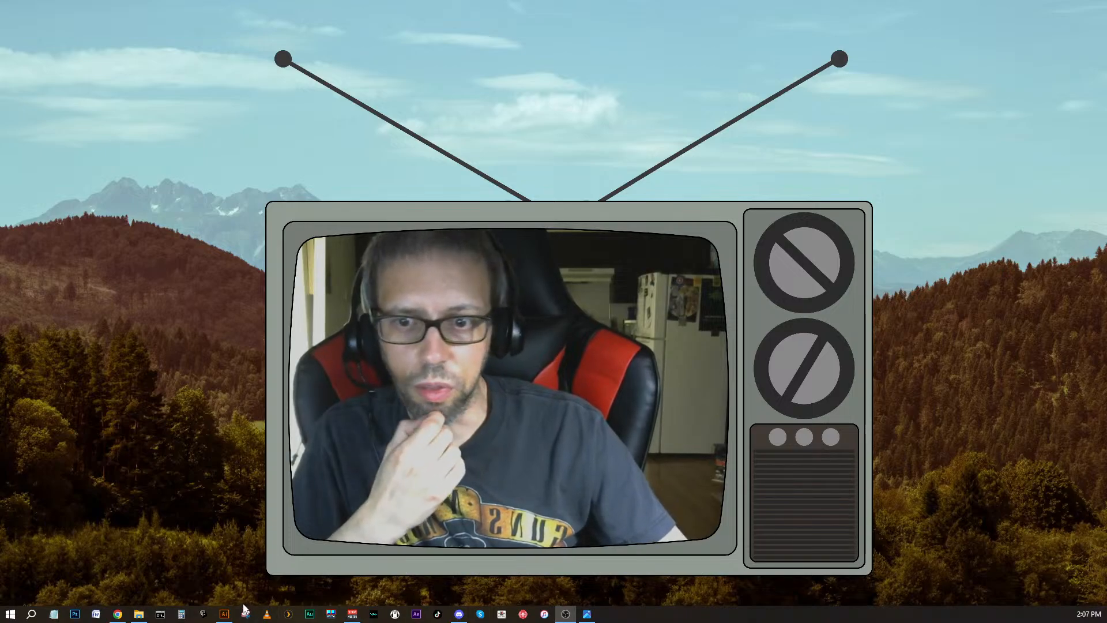
- Open Photoshop and bring both the 21179125.jpg photo viewer window and the Photoshop window onto this display
left_click(75, 615)
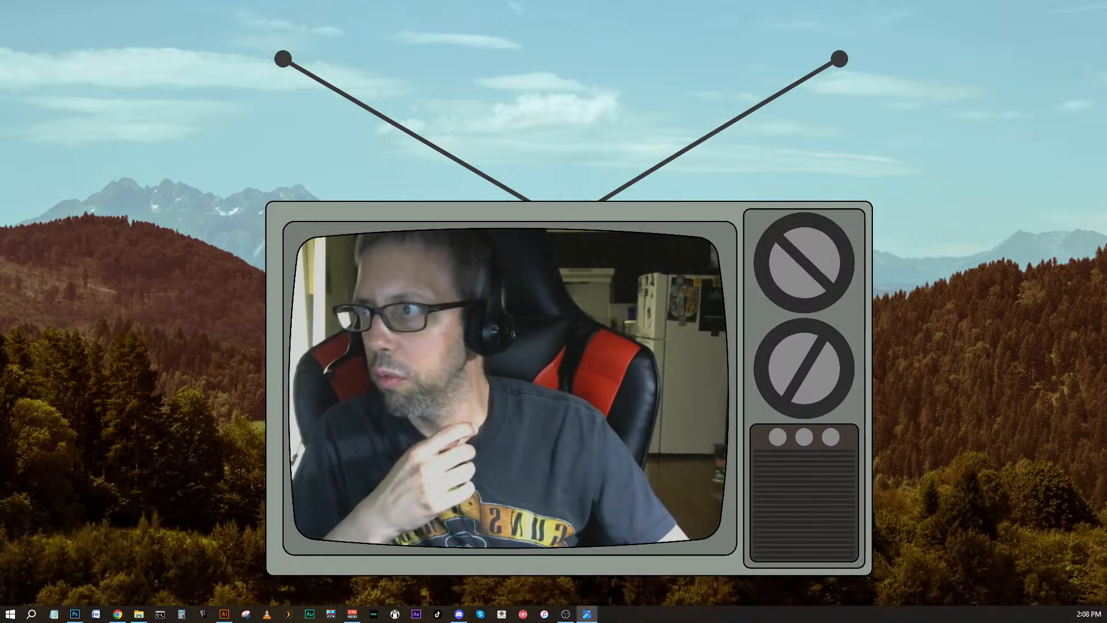
left_click_drag(0, 220, 327, 31)
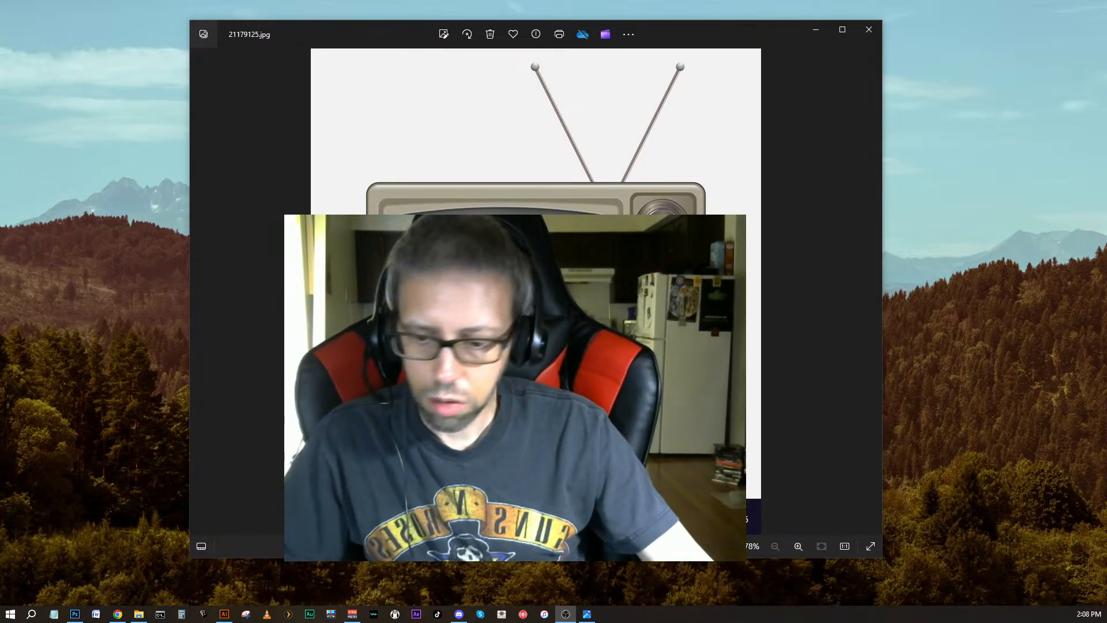
key("ctrl")
key("ctrl+z")
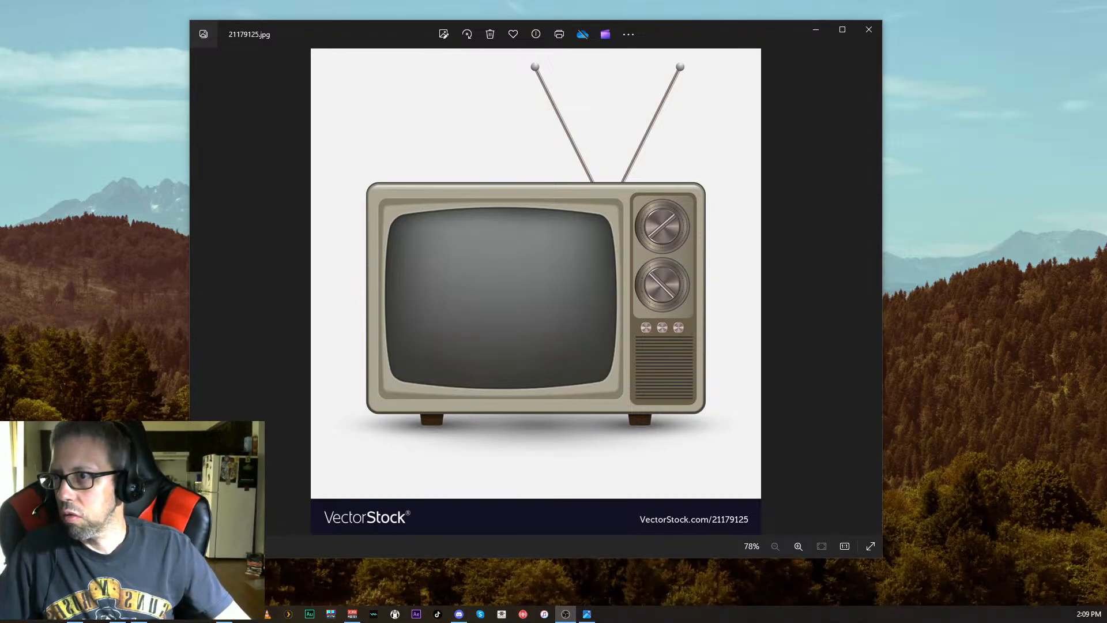
left_click_drag(0, 398, 772, 147)
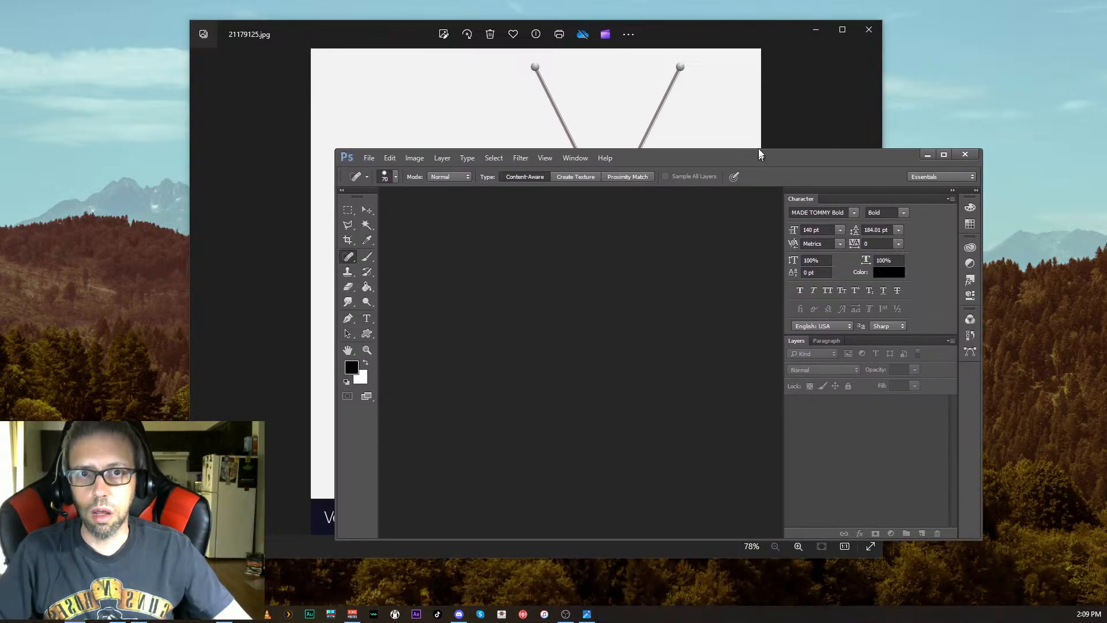
- Copy the television photo 21179125.jpg to the clipboard and minimize the photo viewer
right_click(536, 82)
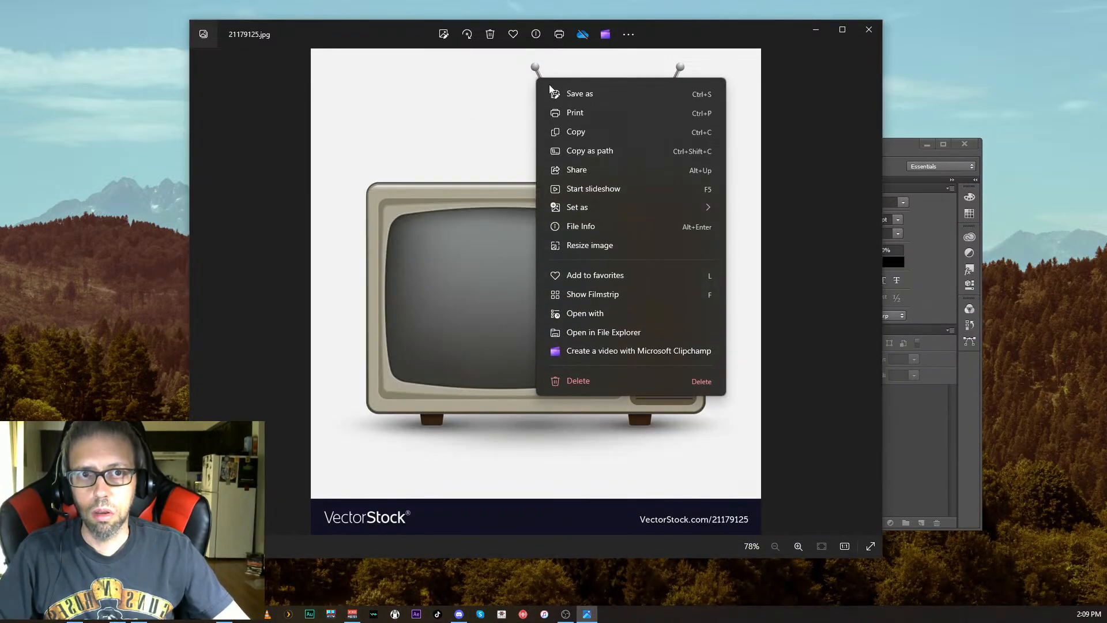
left_click(581, 133)
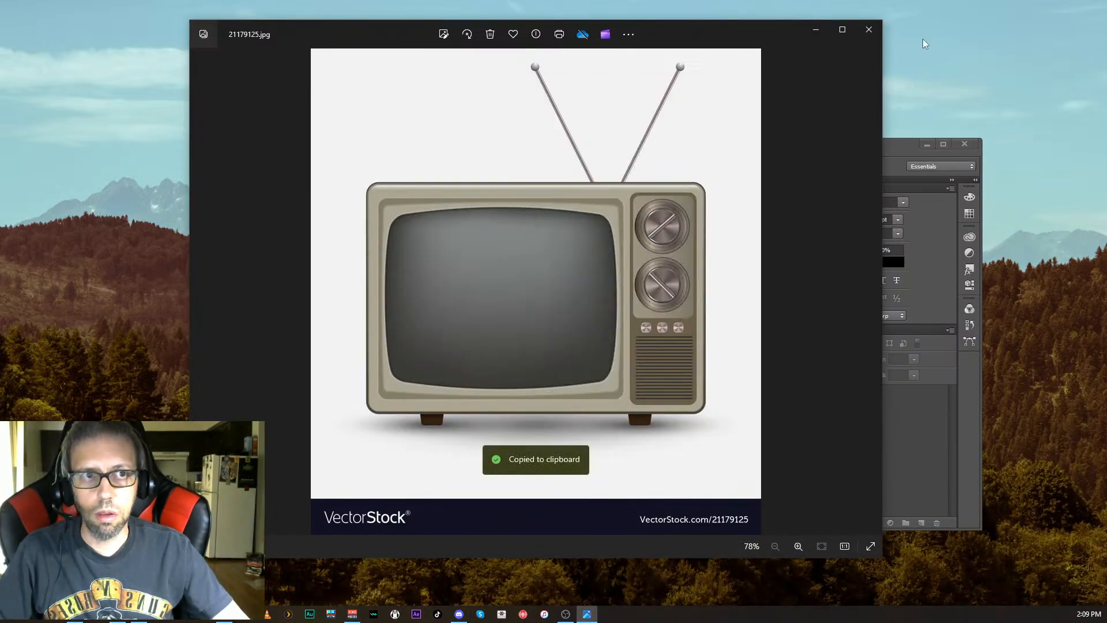
left_click(820, 32)
- Maximize Photoshop, create a new document and paste the copied television photo into it
left_click_drag(752, 151, 709, 1)
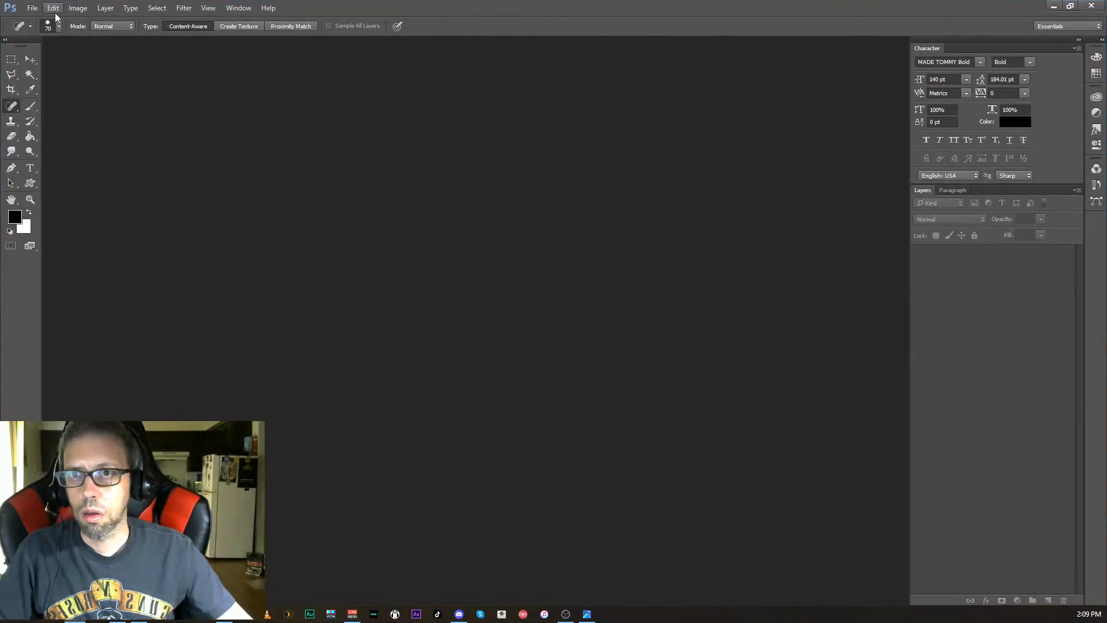
left_click(35, 9)
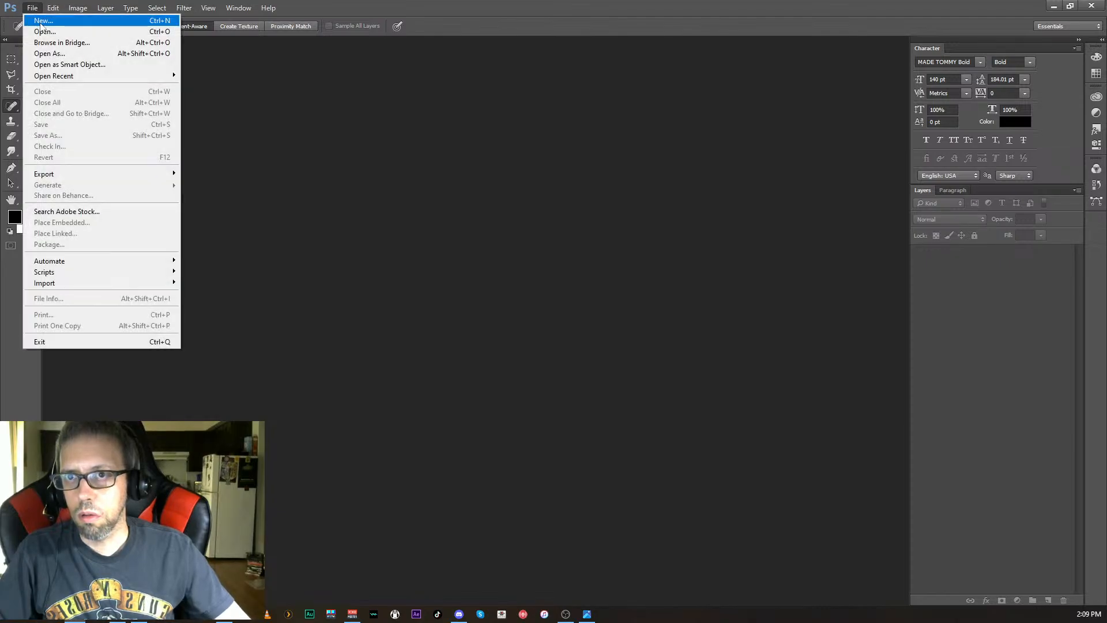
key("Escape")
key("Return")
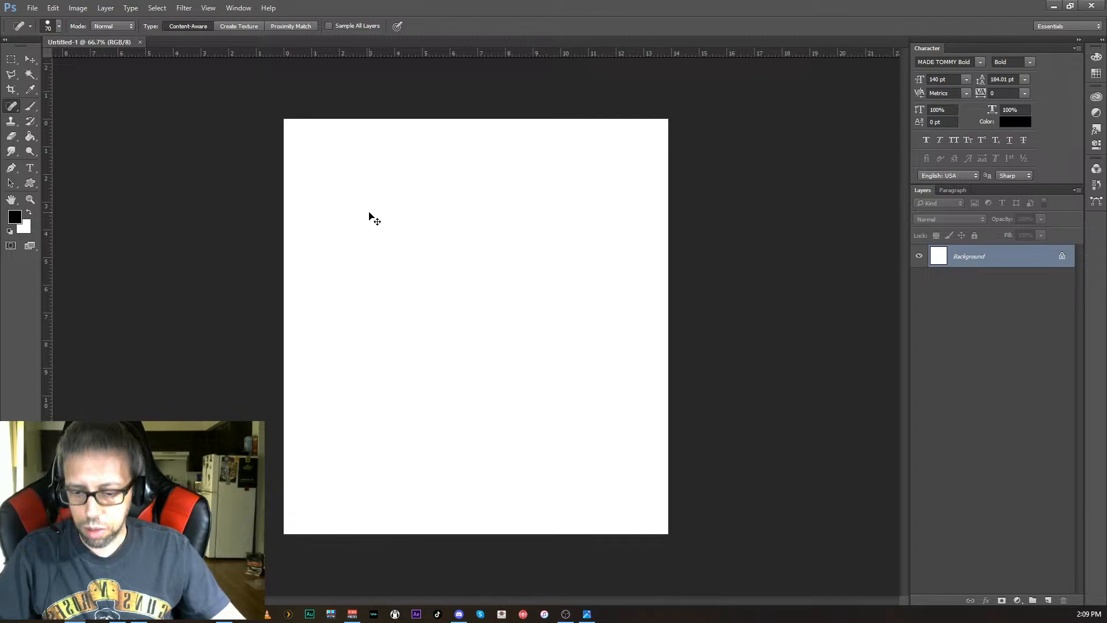
key("ctrl+v")
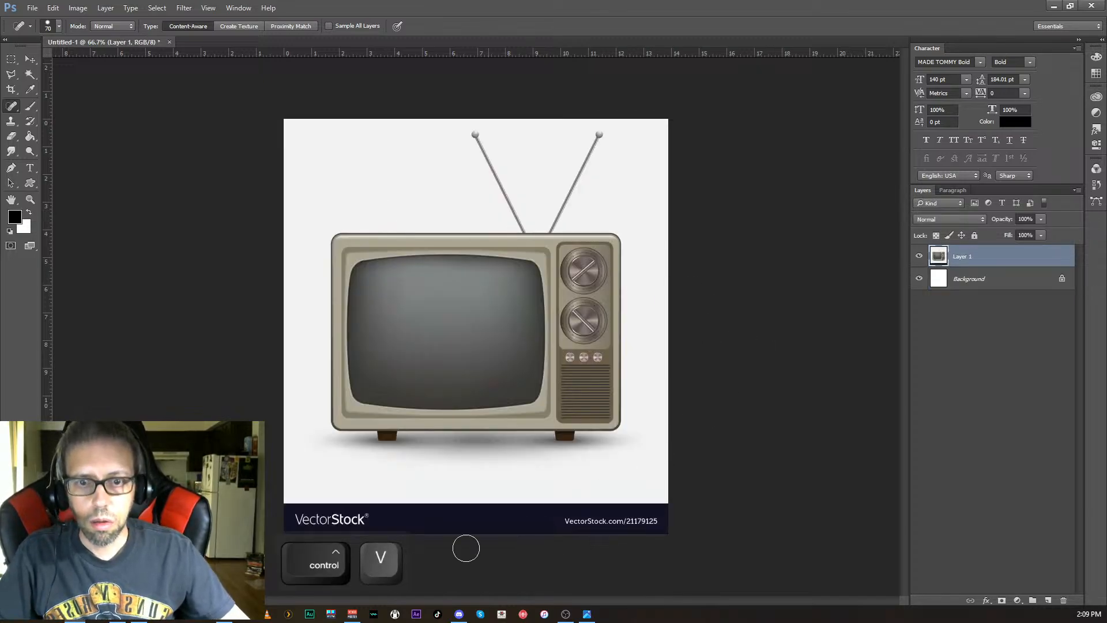
- Marquee-select the dark VectorStock strip along the photo's lower edge, delete it from Layer 1 and deselect
left_click(11, 58)
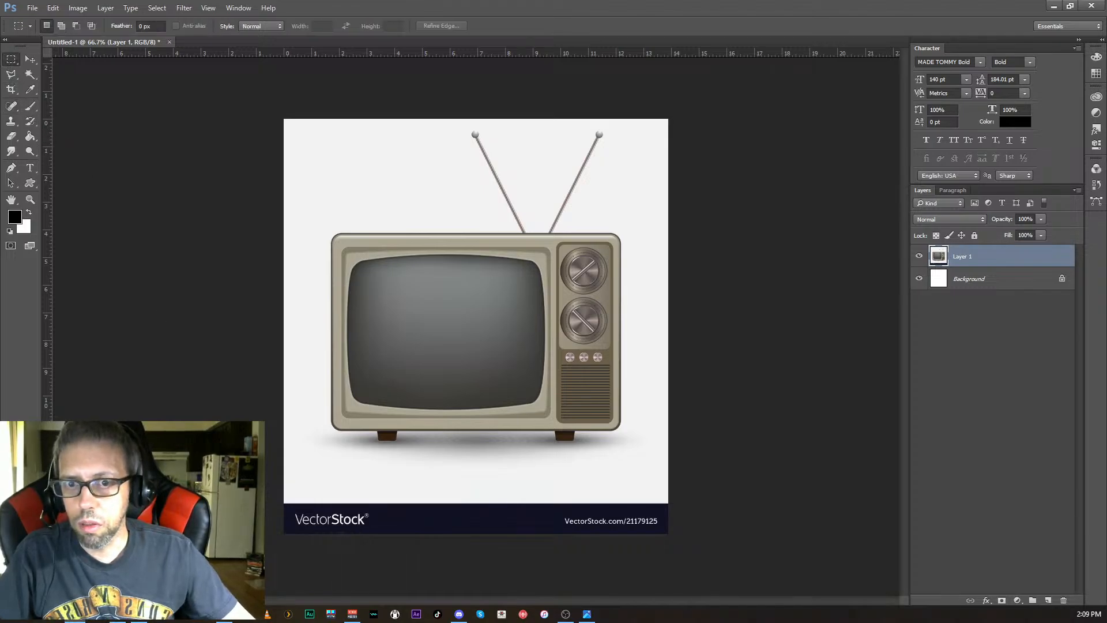
left_click_drag(276, 495, 747, 542)
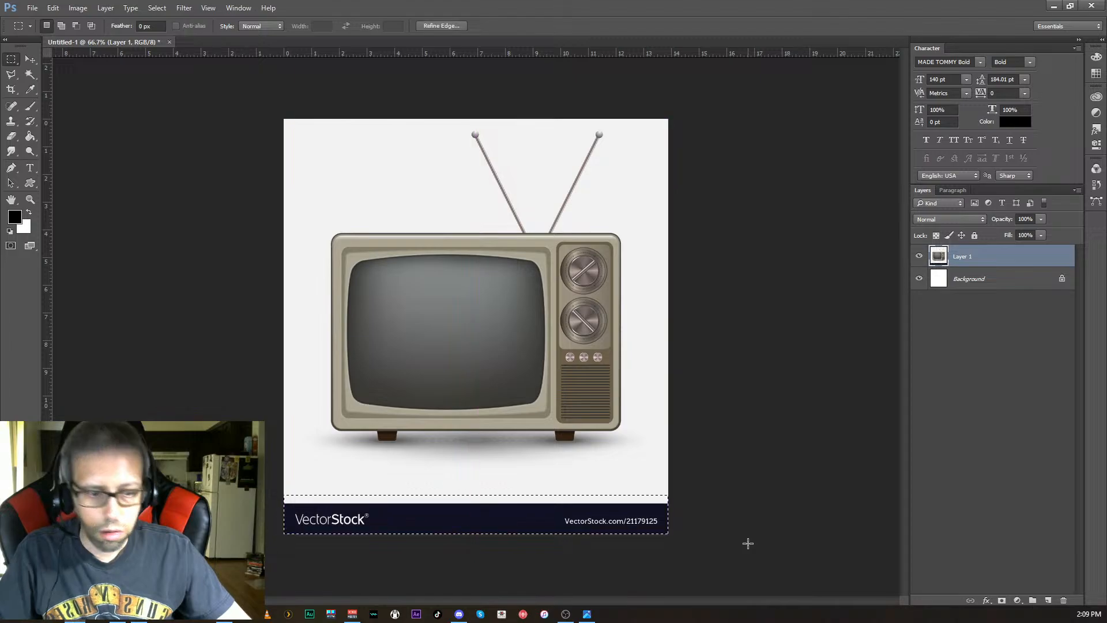
key("Delete")
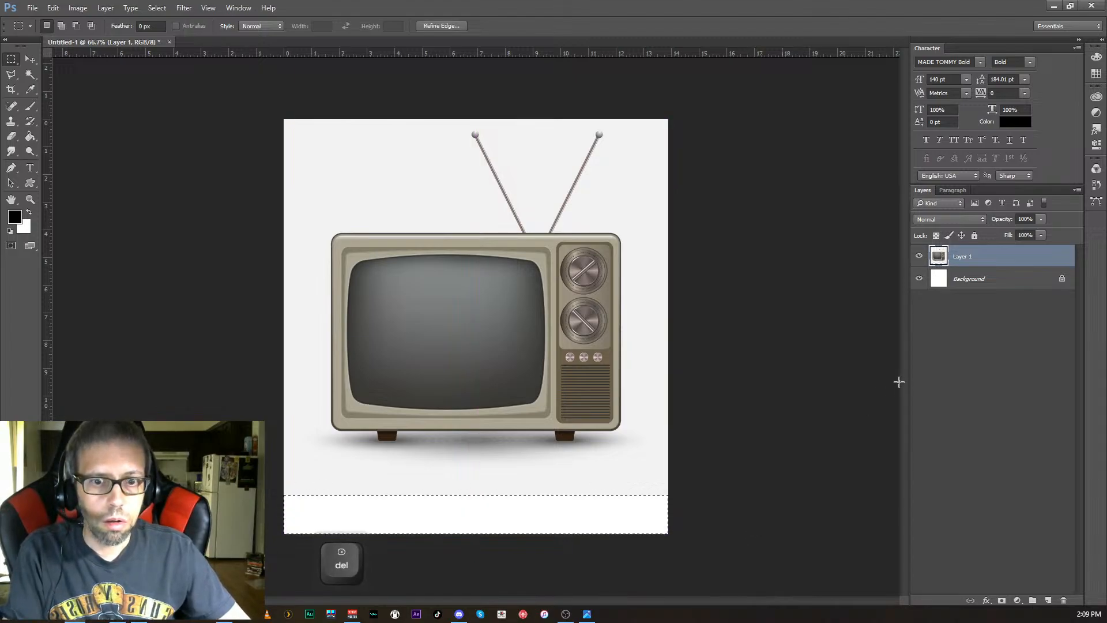
key("ctrl+d")
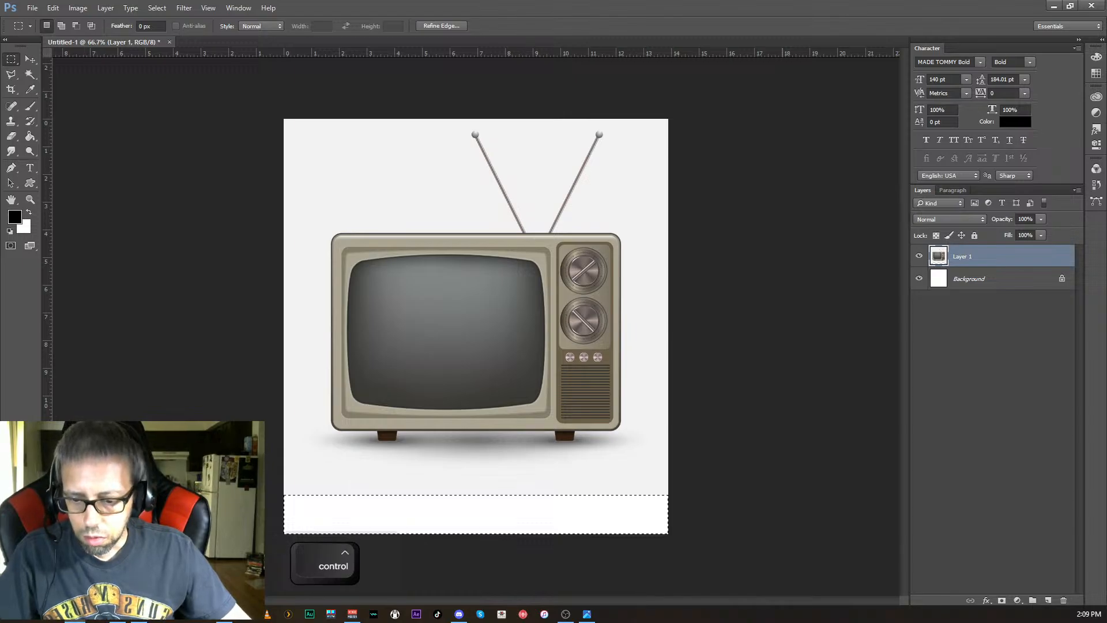
key("ctrl+d")
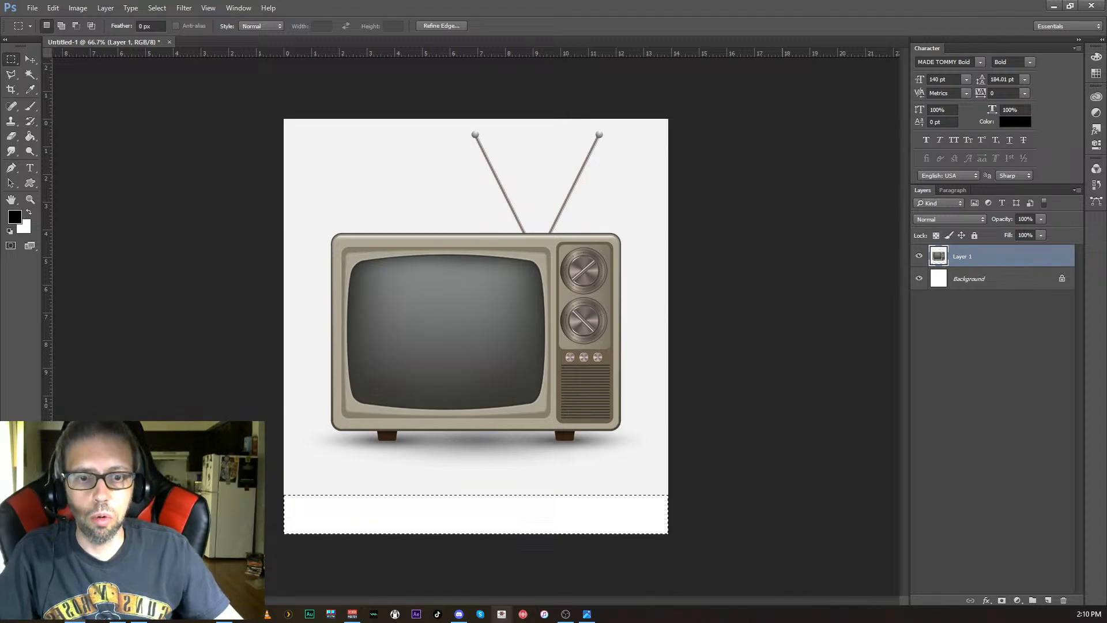
mouse_move(585, 614)
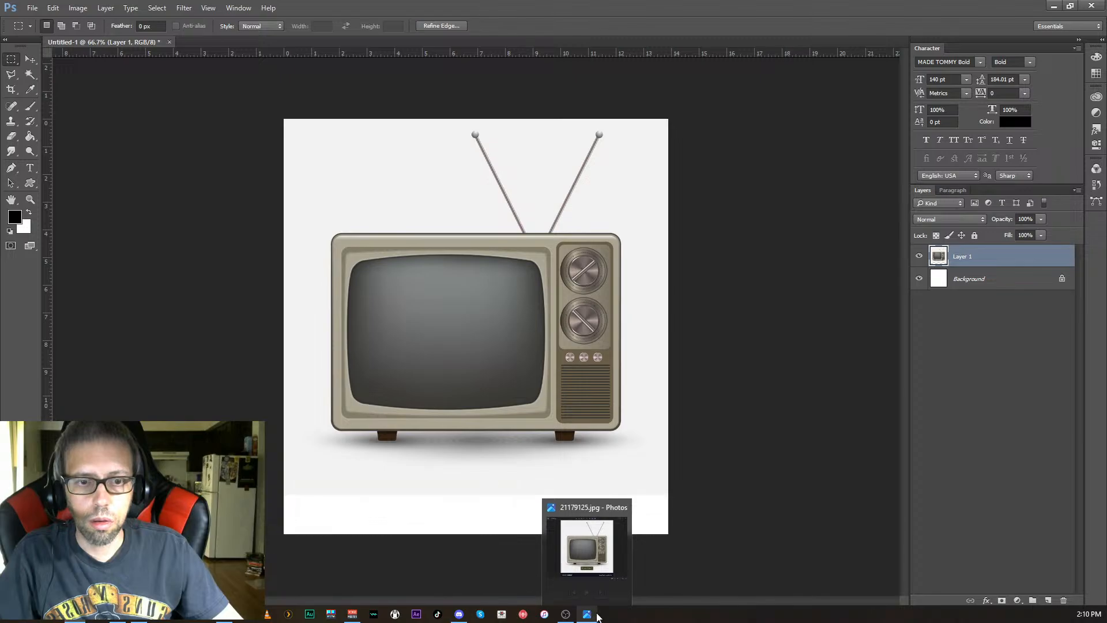
key("ctrl+d")
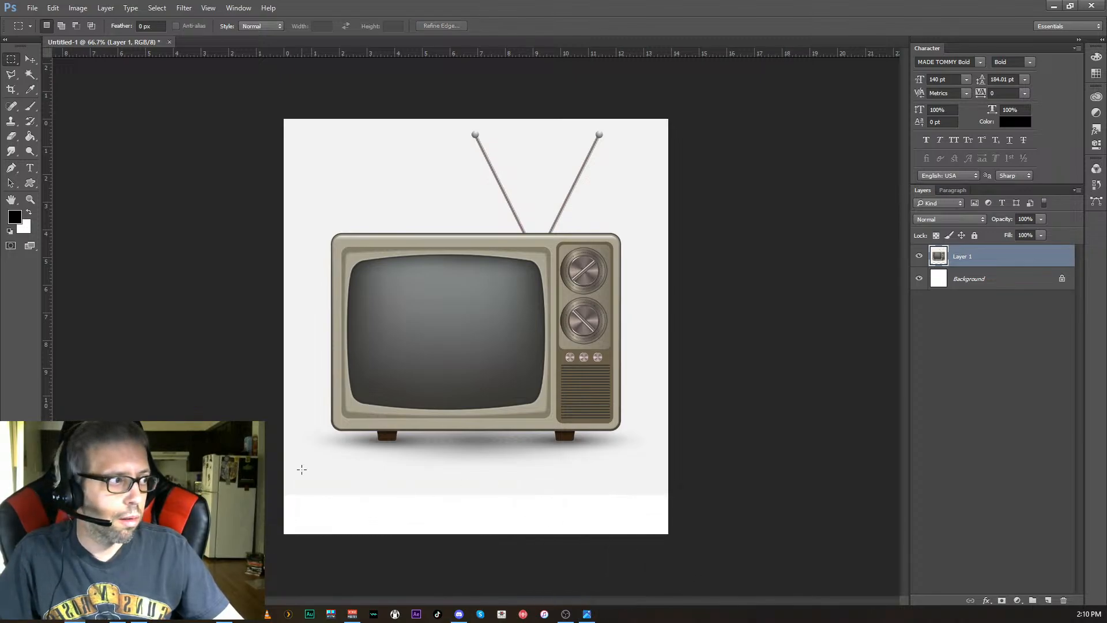
left_click(11, 151)
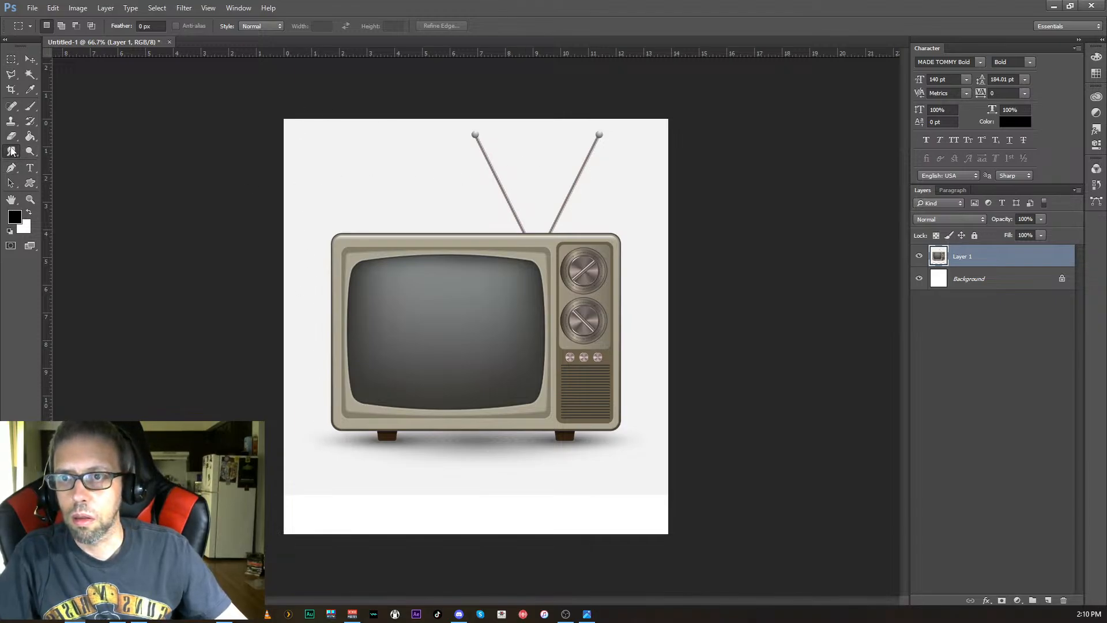
left_click(11, 59)
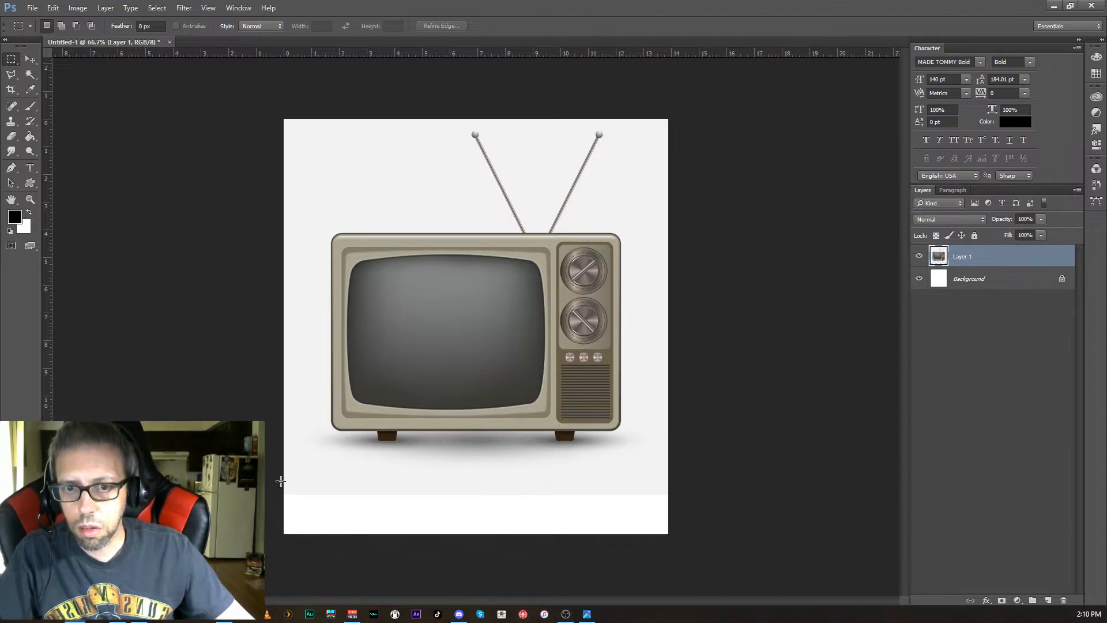
- Marquee-select the grey strip below the television on Layer 1, stretch it down past the canvas's lower edge to cover the white gap, and deselect
left_click_drag(283, 481, 716, 495)
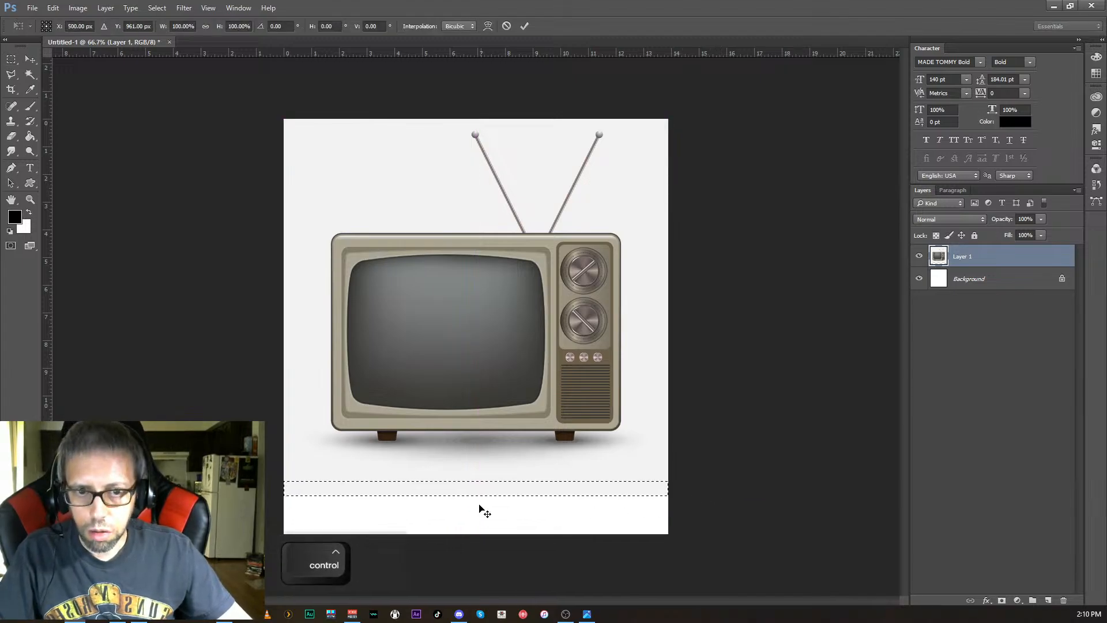
key("ctrl+t")
left_click_drag(476, 495, 478, 545)
key("Return")
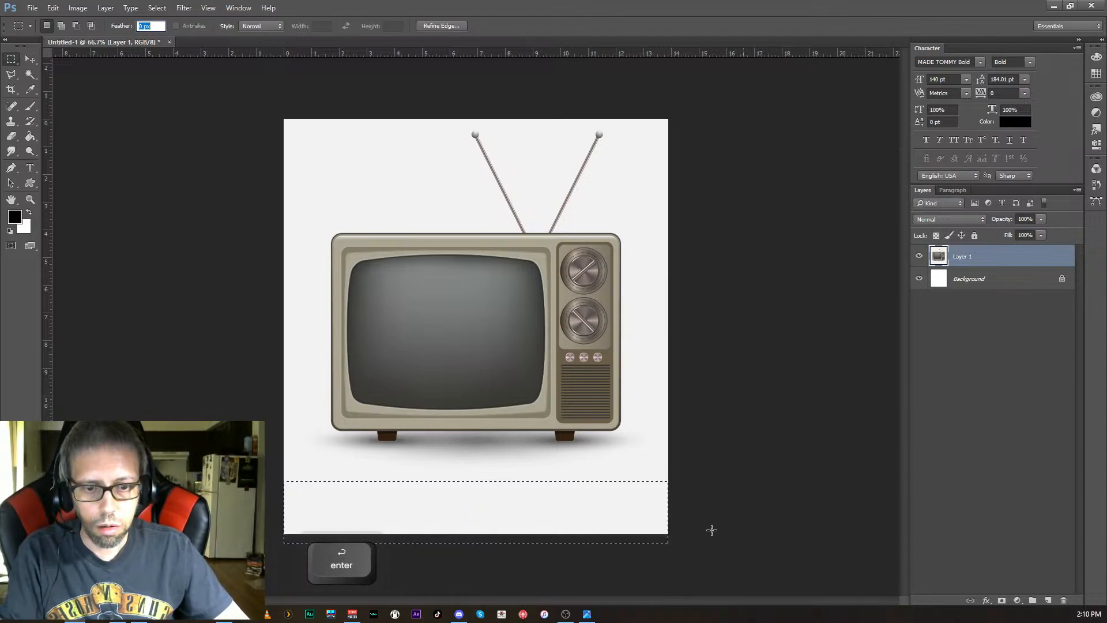
key("ctrl+d")
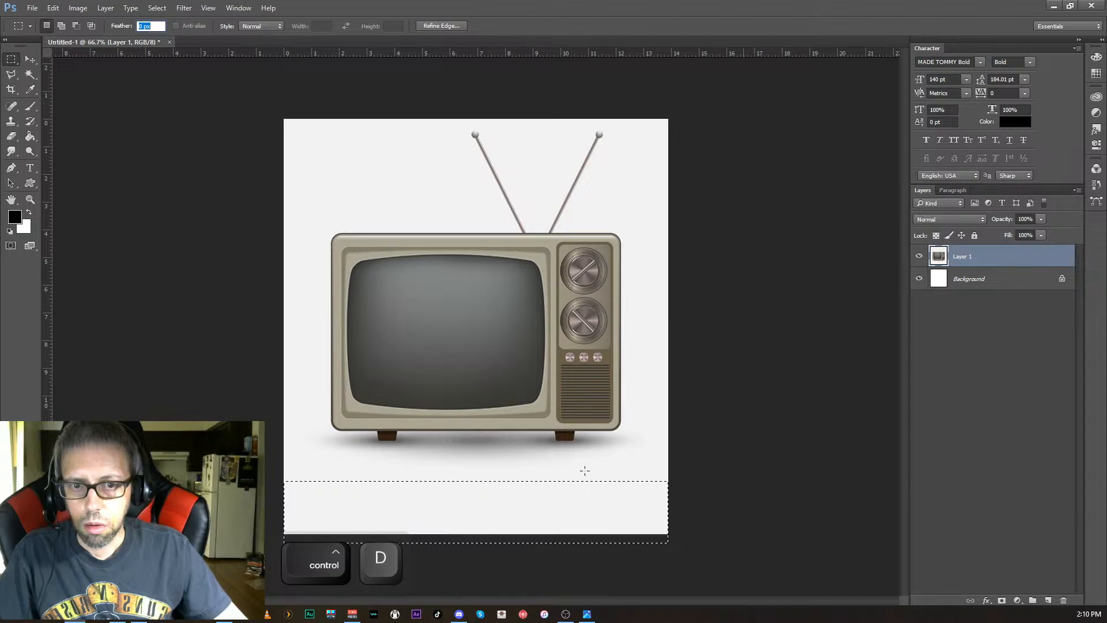
left_click(14, 152)
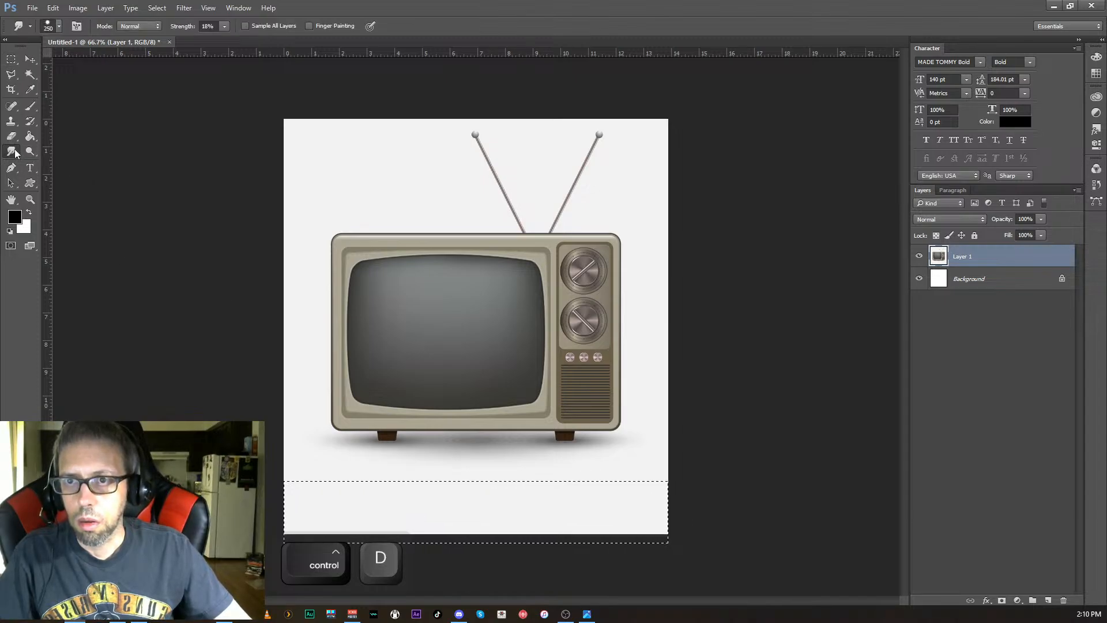
left_click(30, 59)
key("ctrl+d")
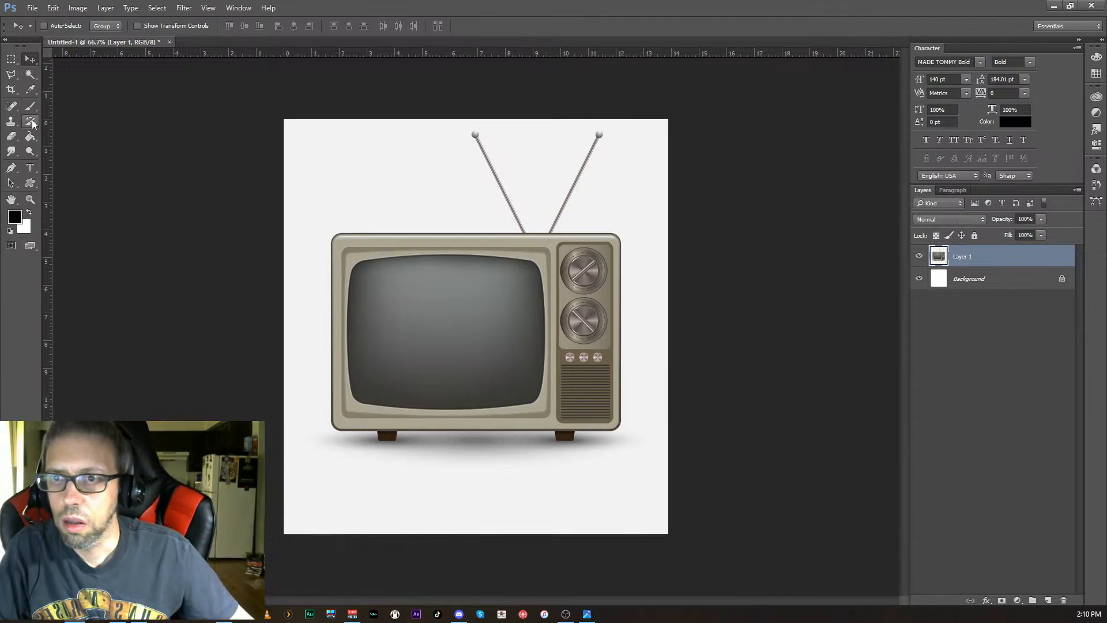
- Select the television's dark screen with the Magic Wand and copy it onto a new layer
left_click(30, 74)
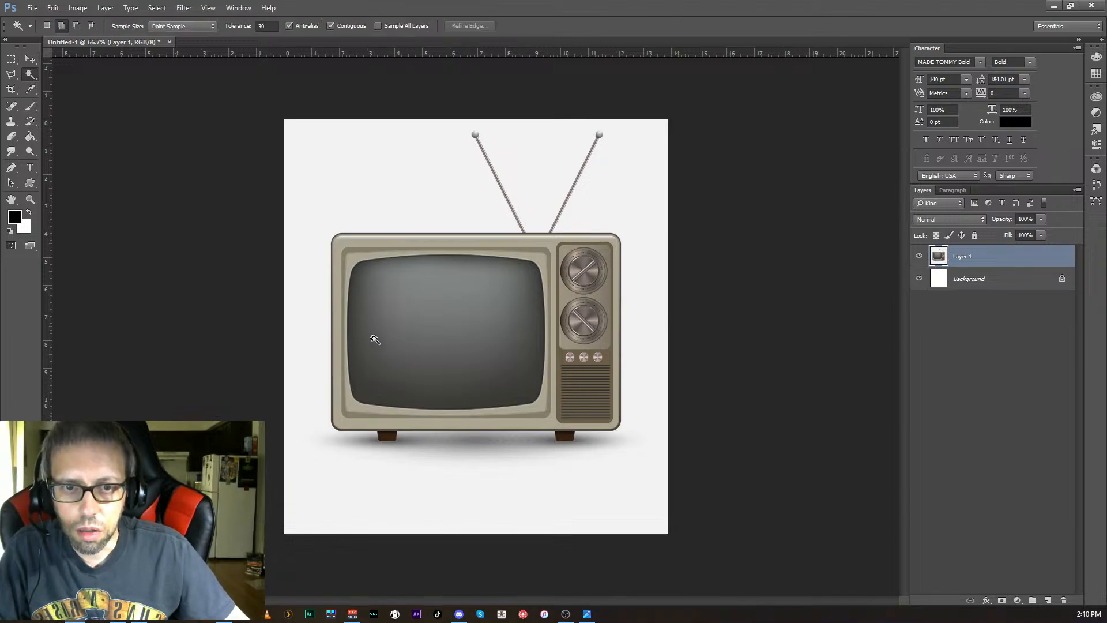
left_click(461, 332)
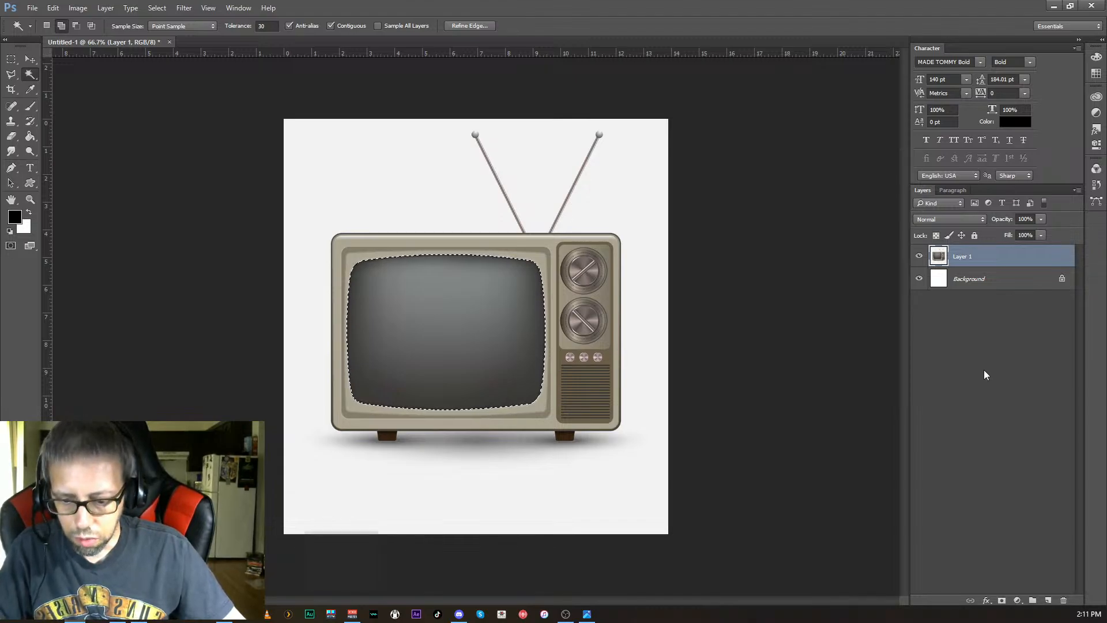
key("ctrl")
key("ctrl+c")
key("ctrl+v")
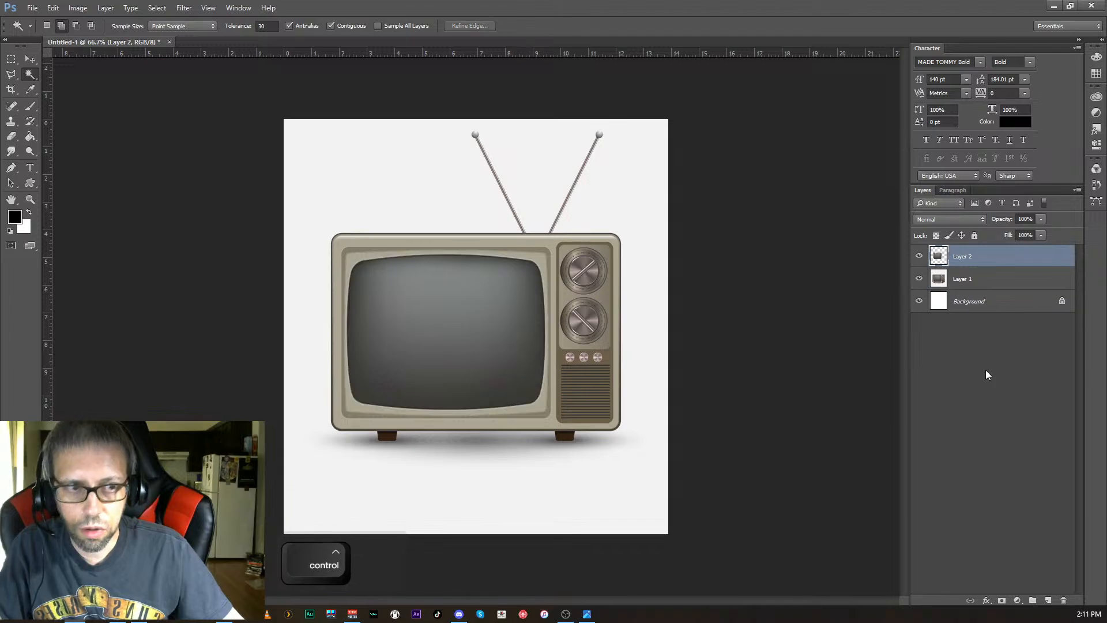
- Select the screen's shape by inverting a Magic Wand selection of Layer 2's empty area, delete that shape from Layer 1 and deselect
left_click(980, 285)
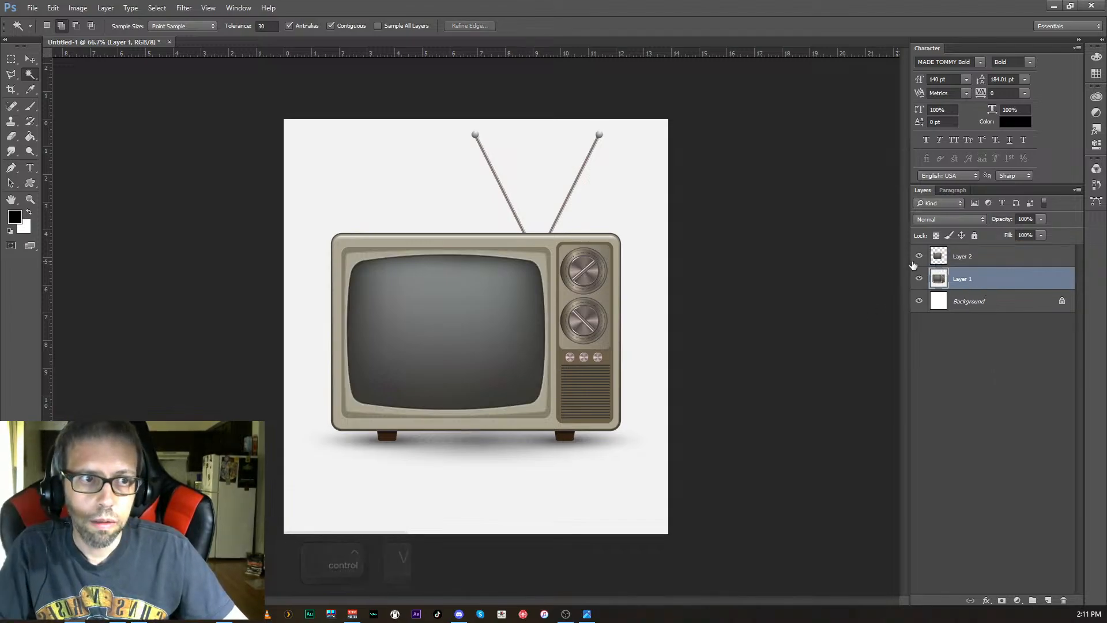
key("alt+bracketright")
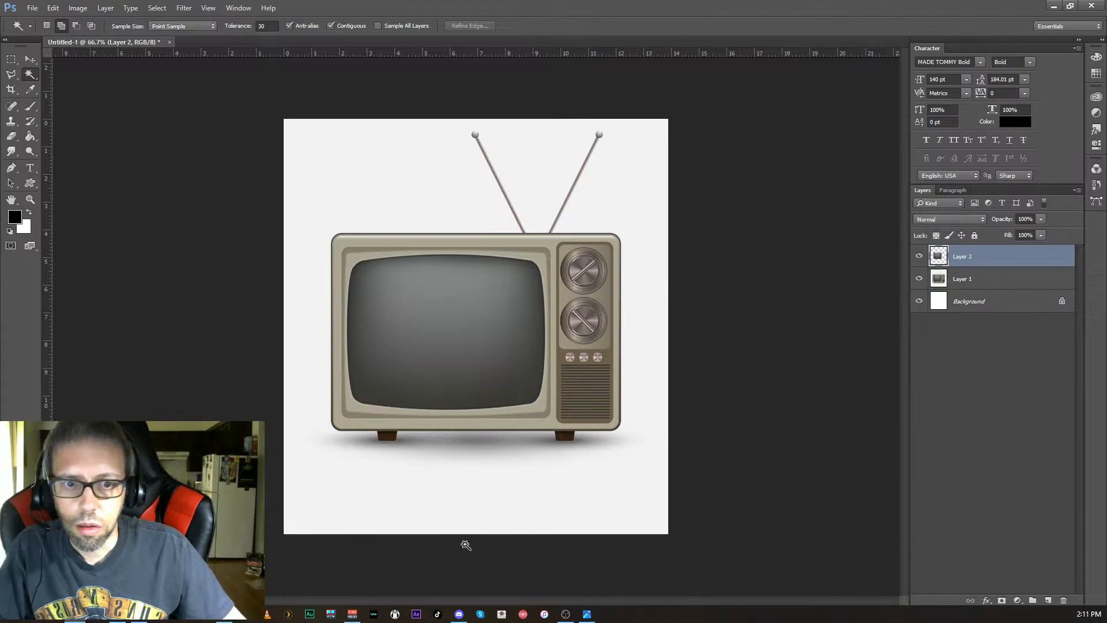
left_click(493, 510)
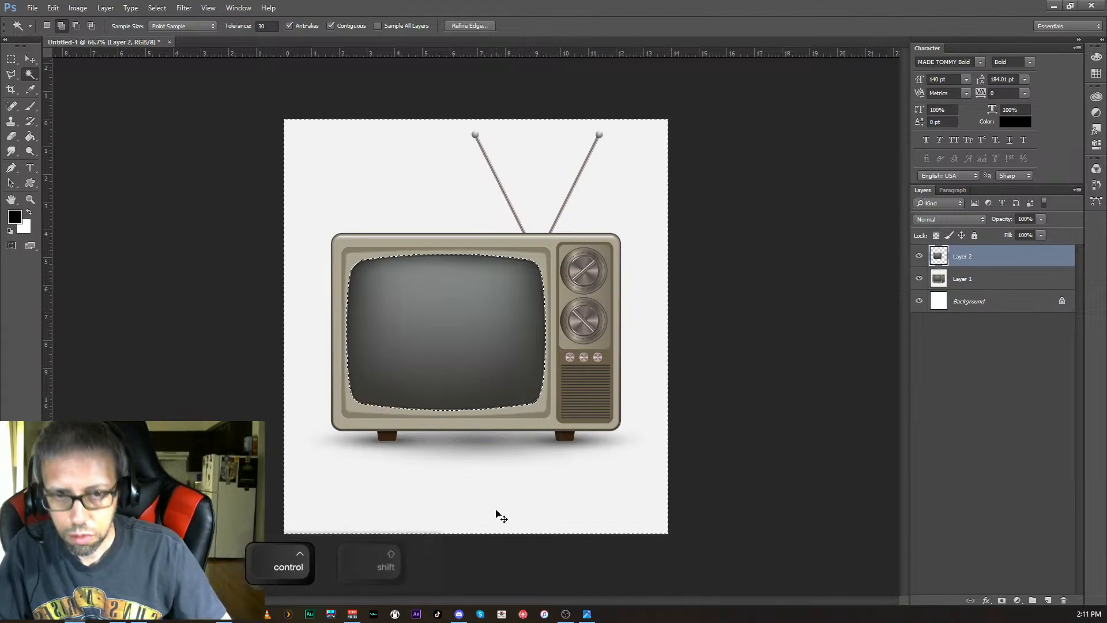
key("ctrl+shift+i")
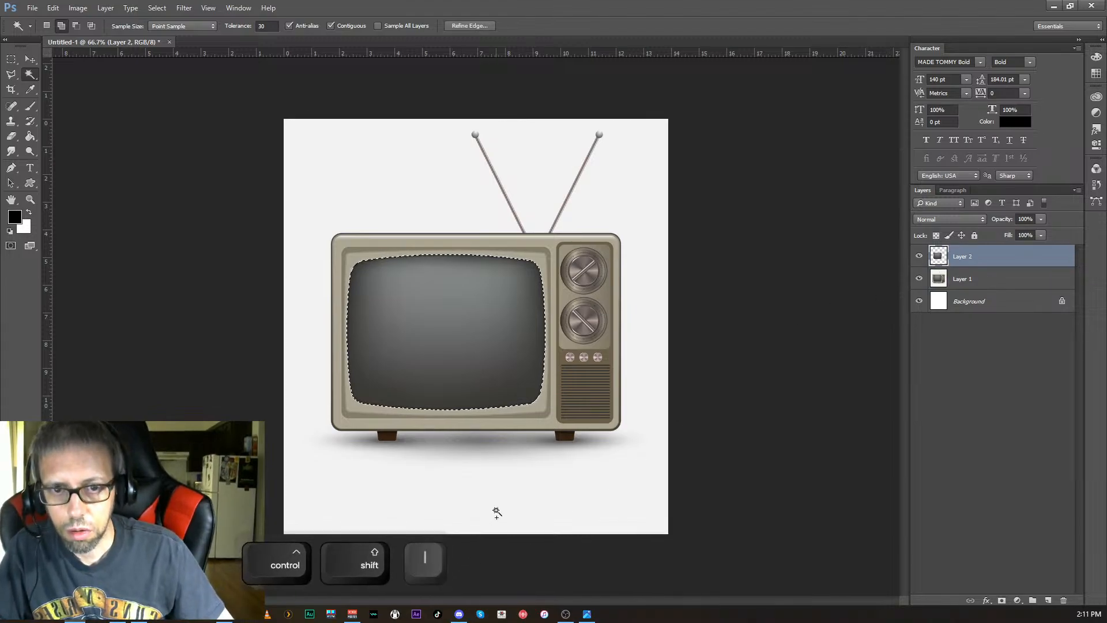
left_click(981, 286)
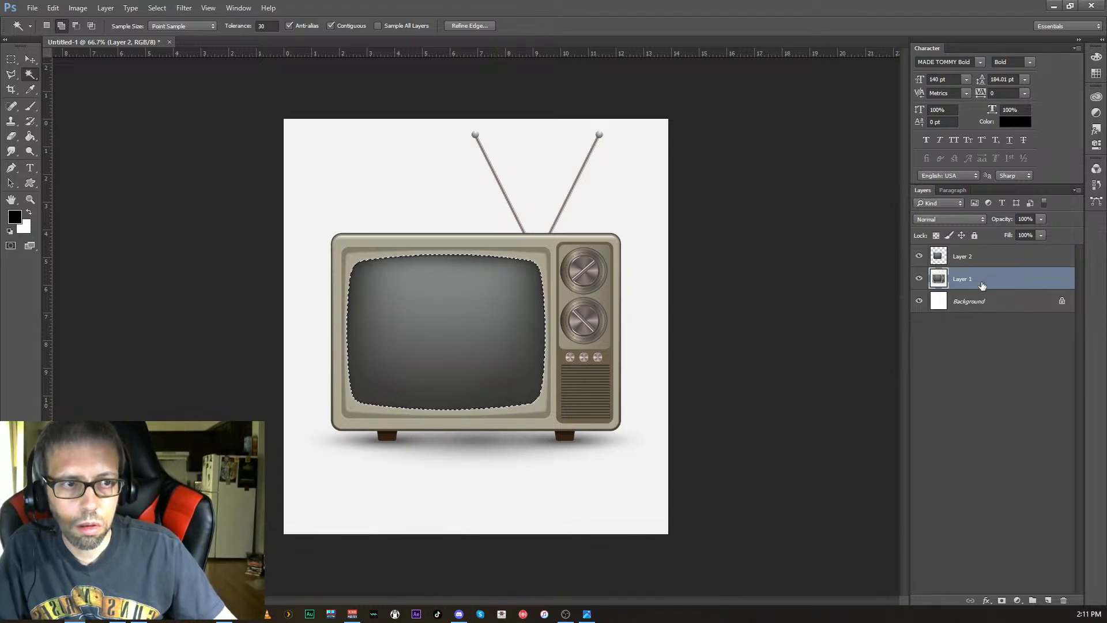
double_click(983, 287)
key("Delete")
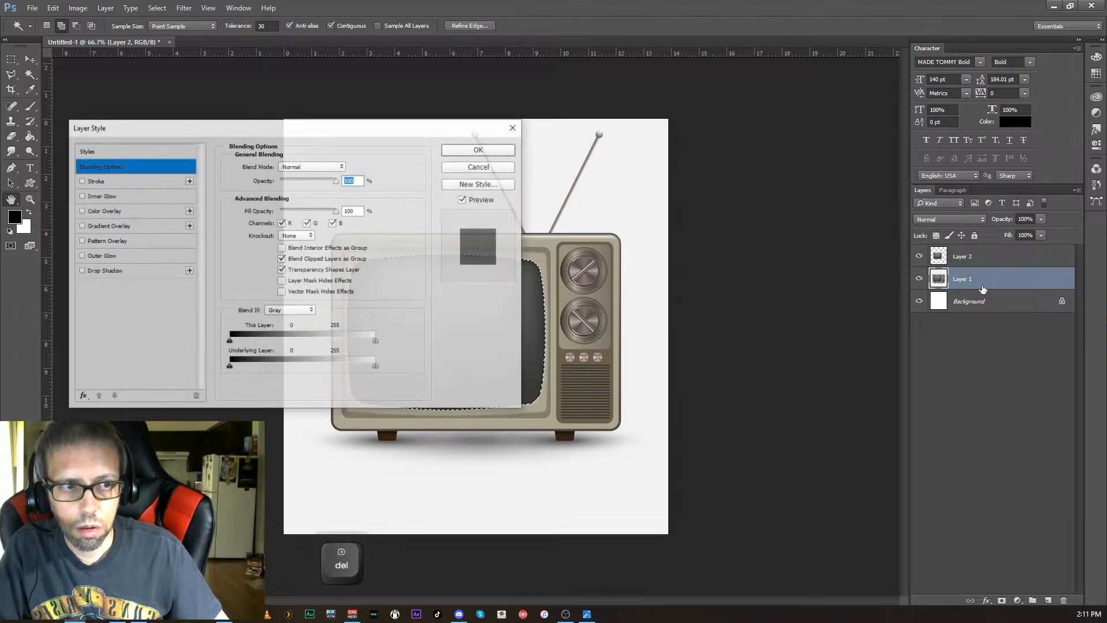
key("Escape")
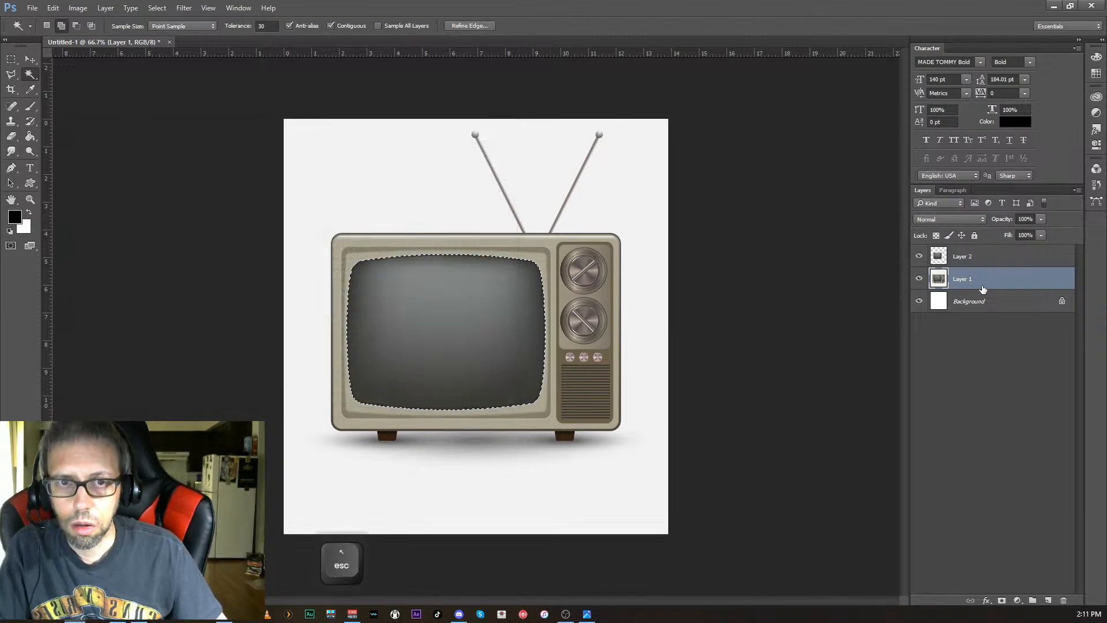
key("Delete")
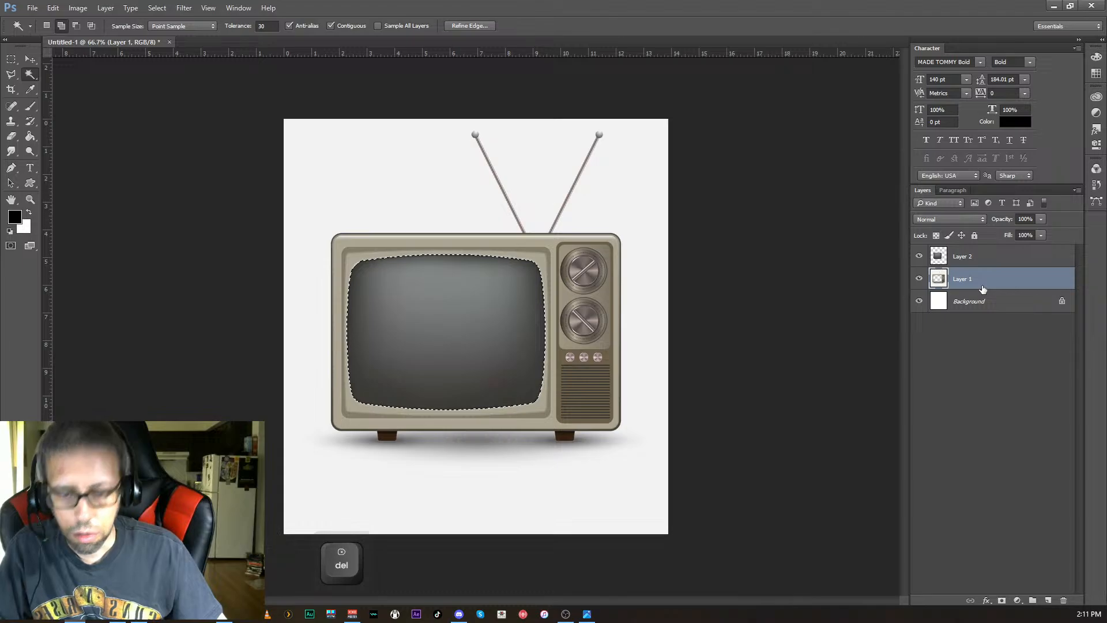
key("ctrl+d")
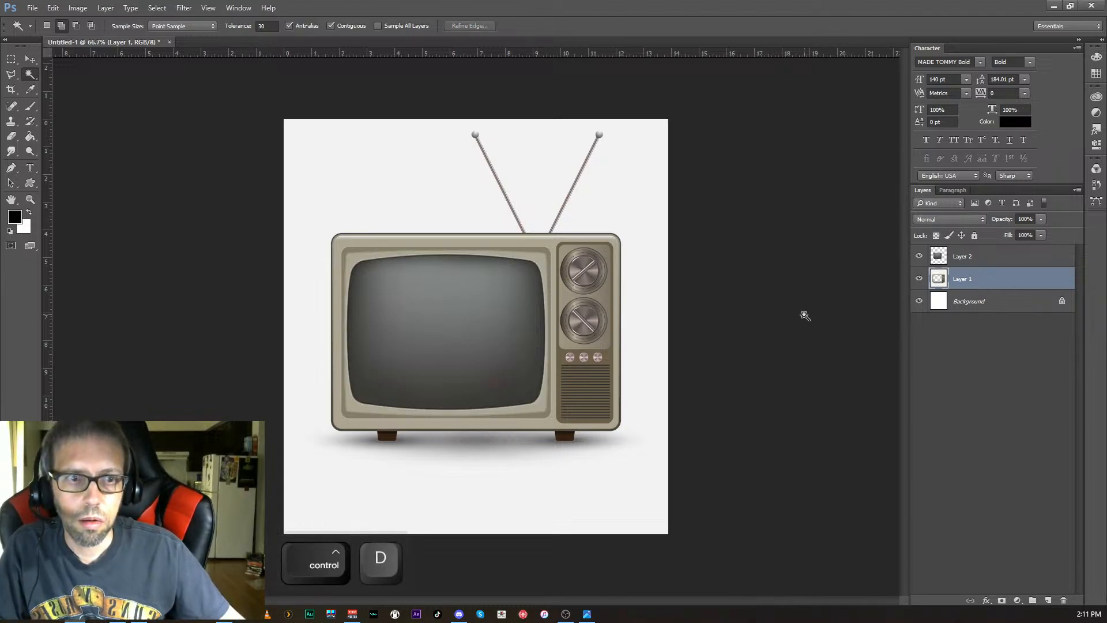
- Lower the opacity of Layer 2, the television screen, to 59%
left_click(976, 261)
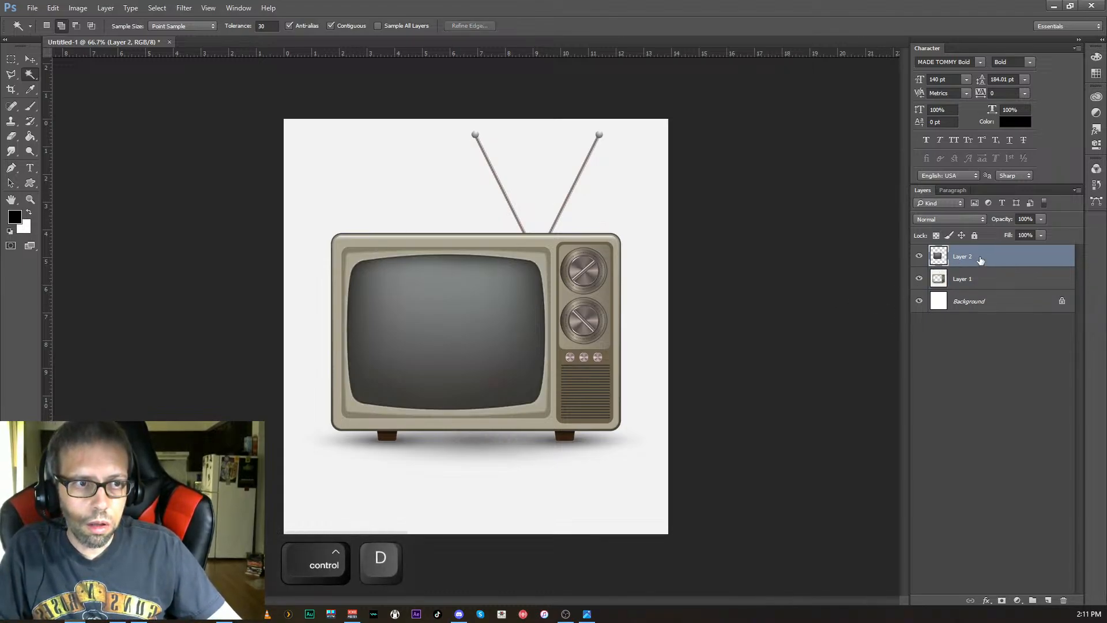
left_click(1040, 236)
left_click(1039, 219)
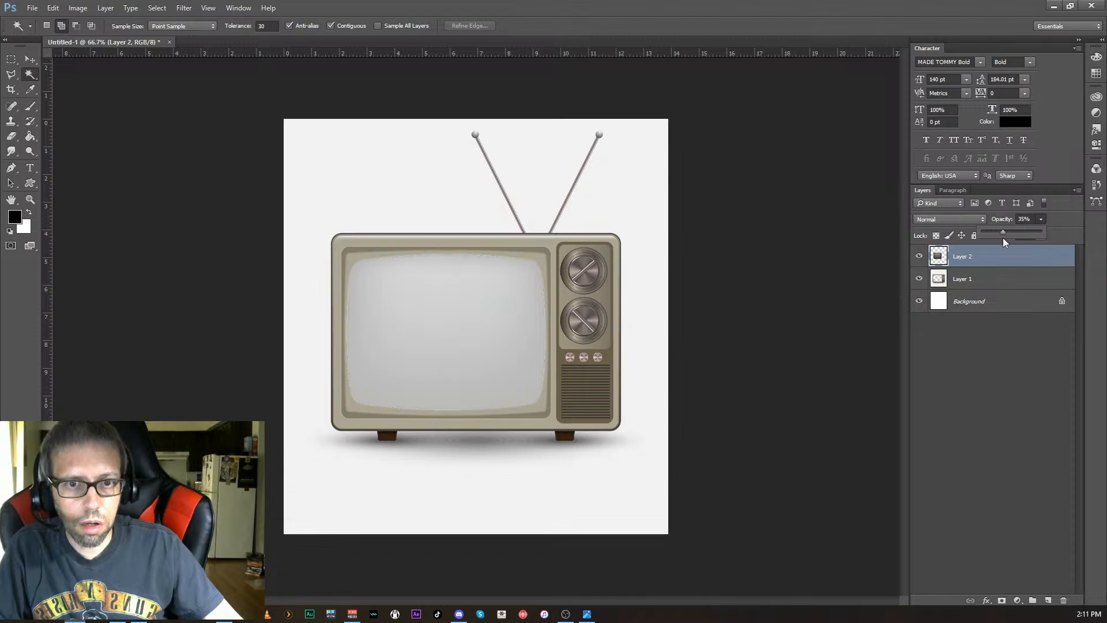
left_click_drag(1011, 238, 1017, 239)
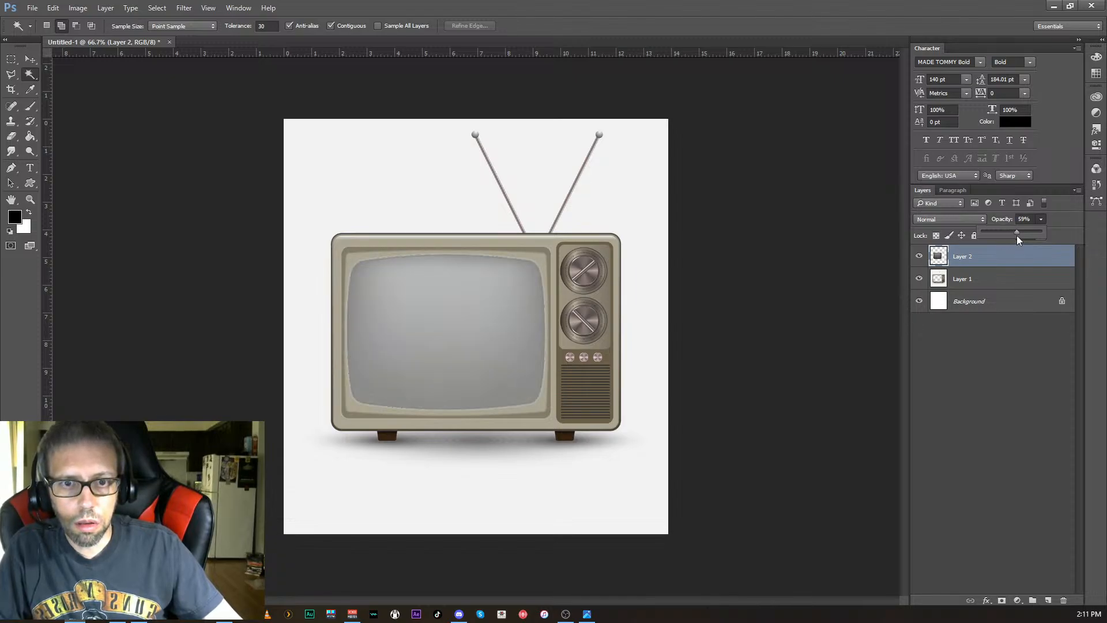
left_click(854, 447)
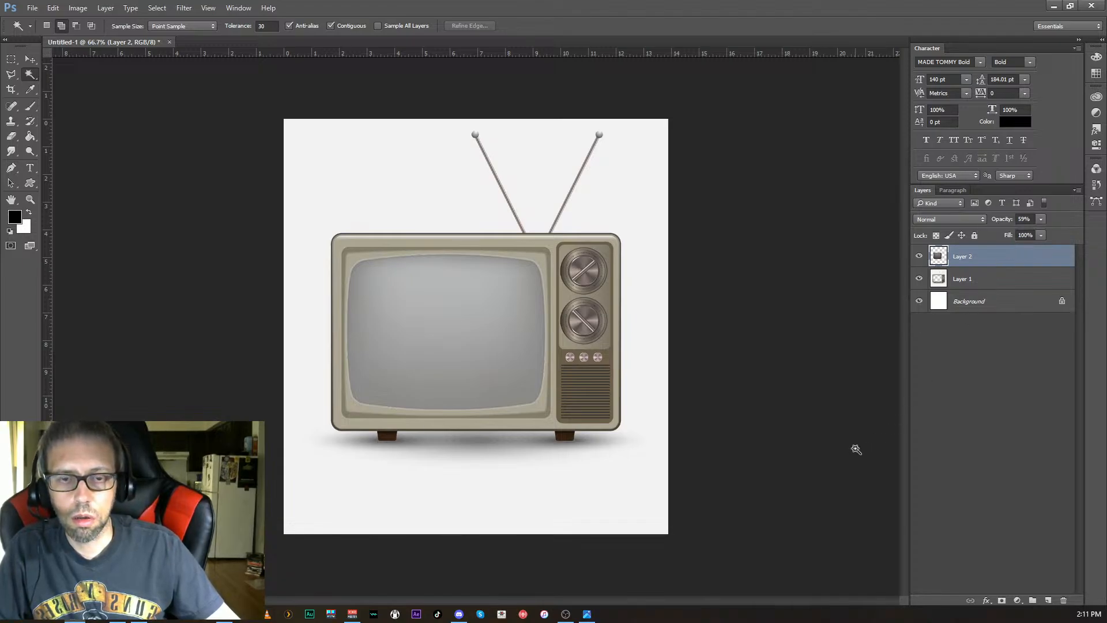
- Create a new document 1920 pixels wide and 1080 pixels high
left_click(34, 11)
left_click(35, 20)
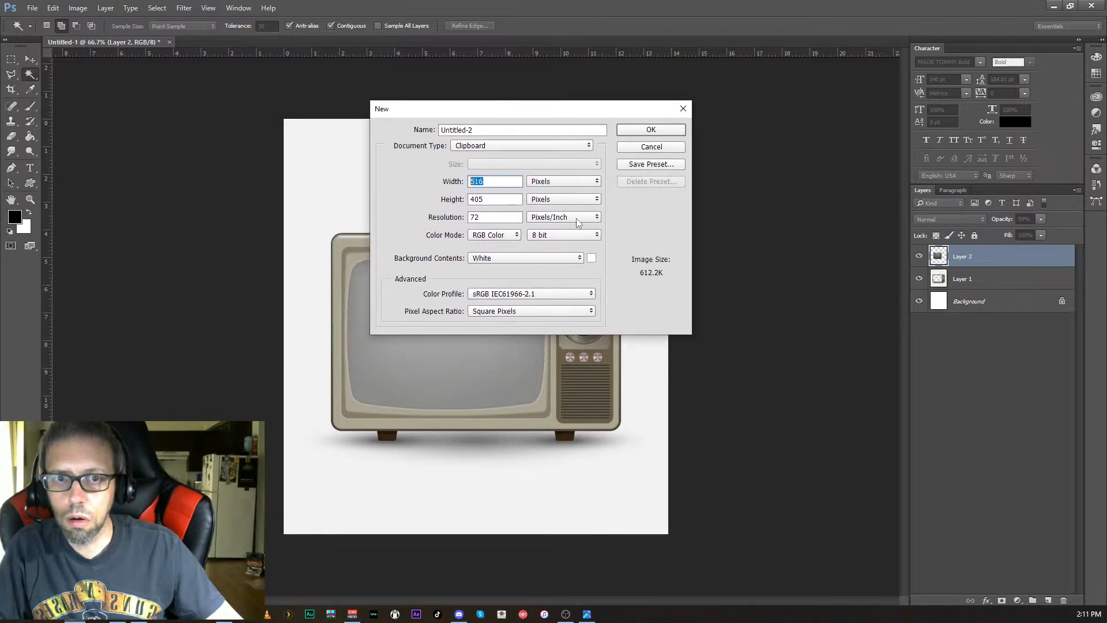
type("19")
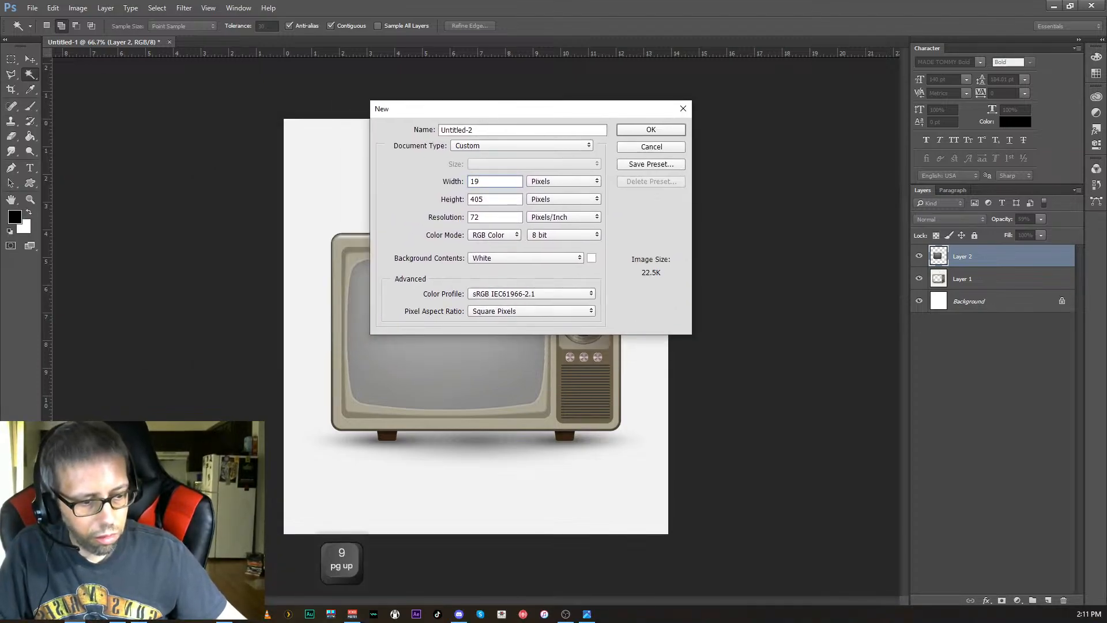
type("20")
key("Tab")
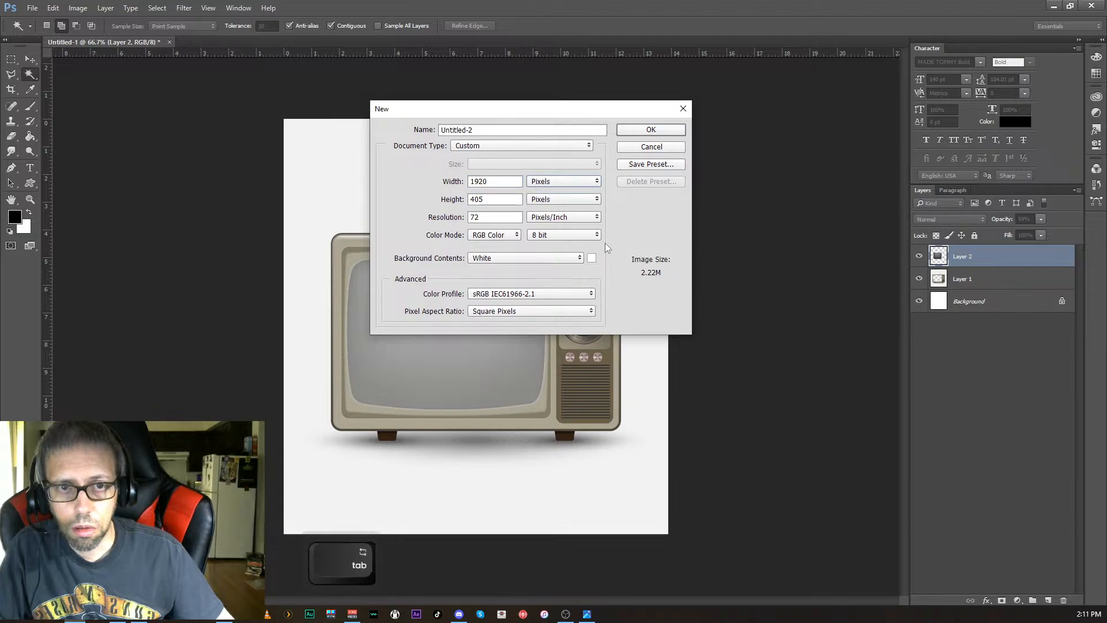
type("1080")
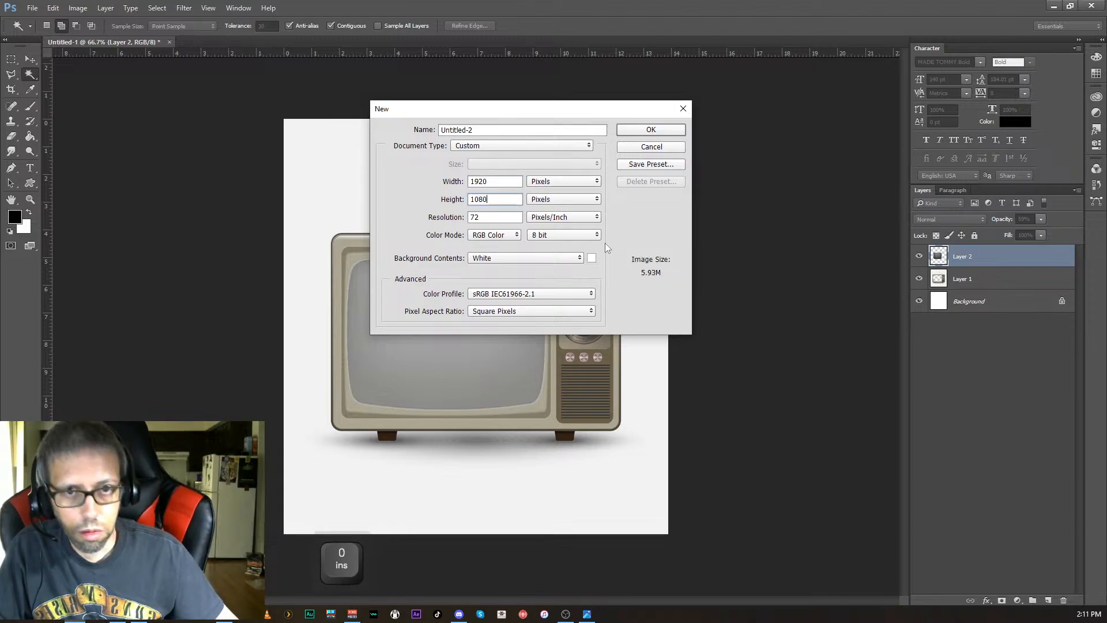
key("Return")
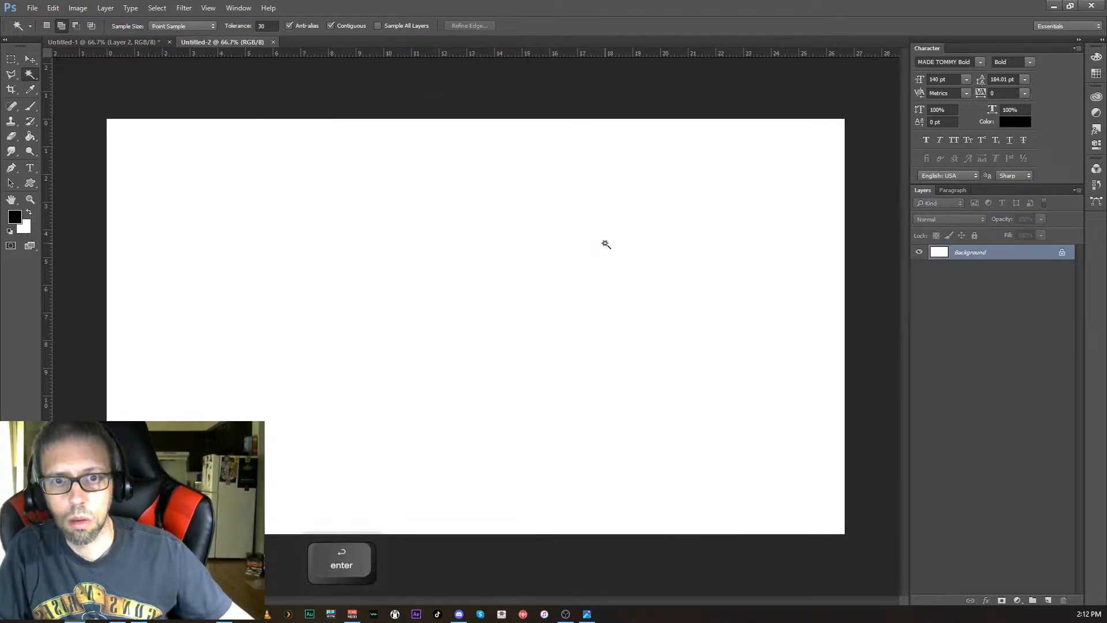
- Try to copy the whole Untitled-1 canvas with Layer 2 active into Untitled-2, and undo the paste
left_click(113, 40)
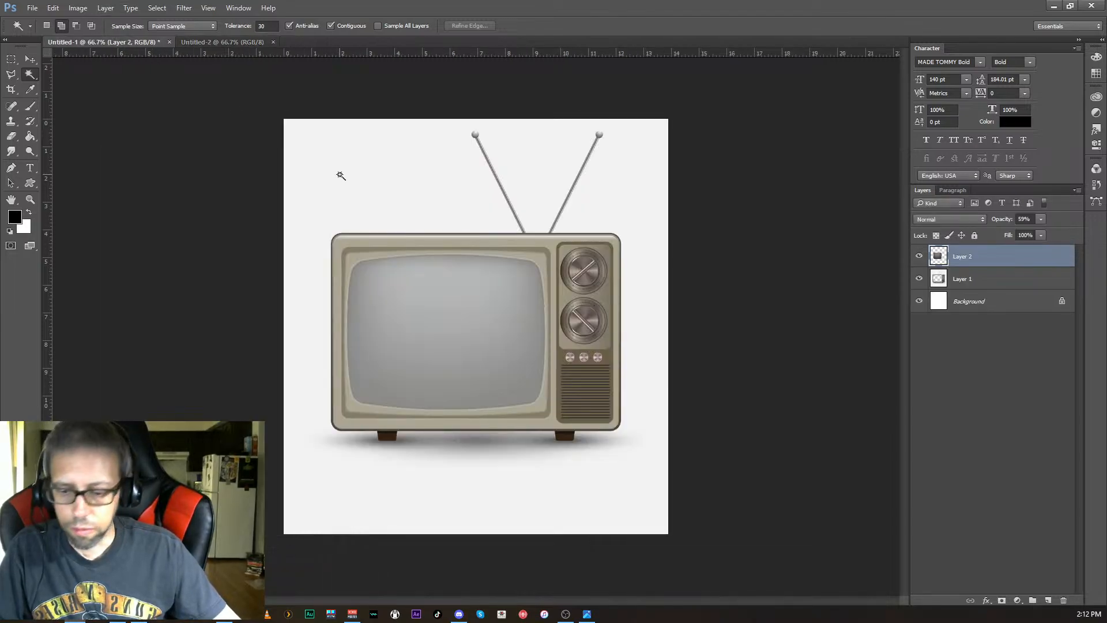
key("ctrl+a")
key("ctrl+c")
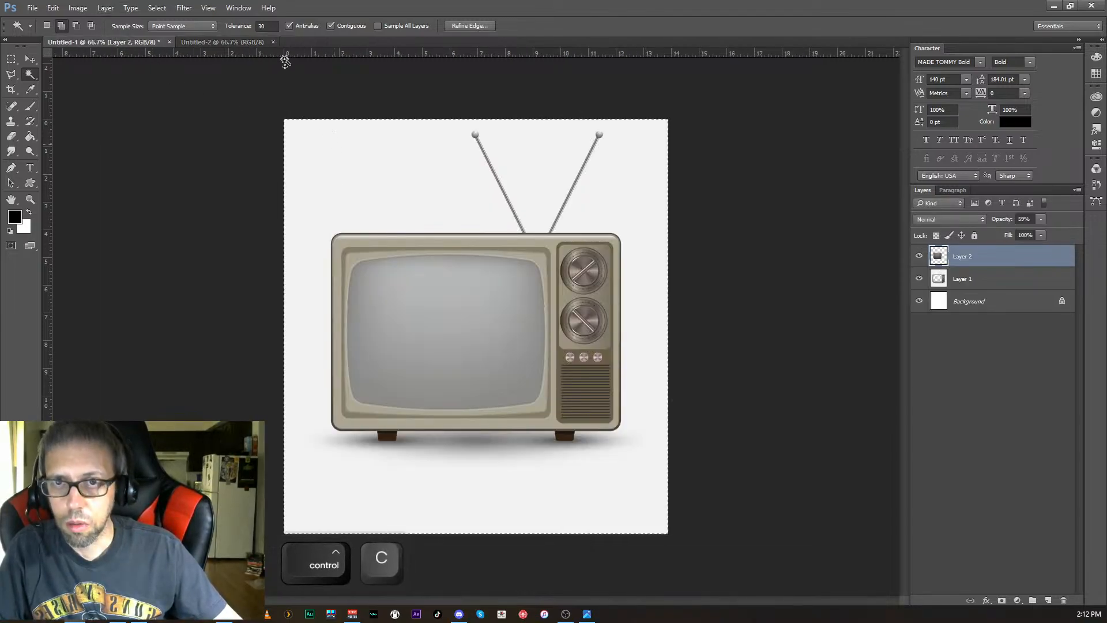
left_click(251, 45)
key("ctrl+v")
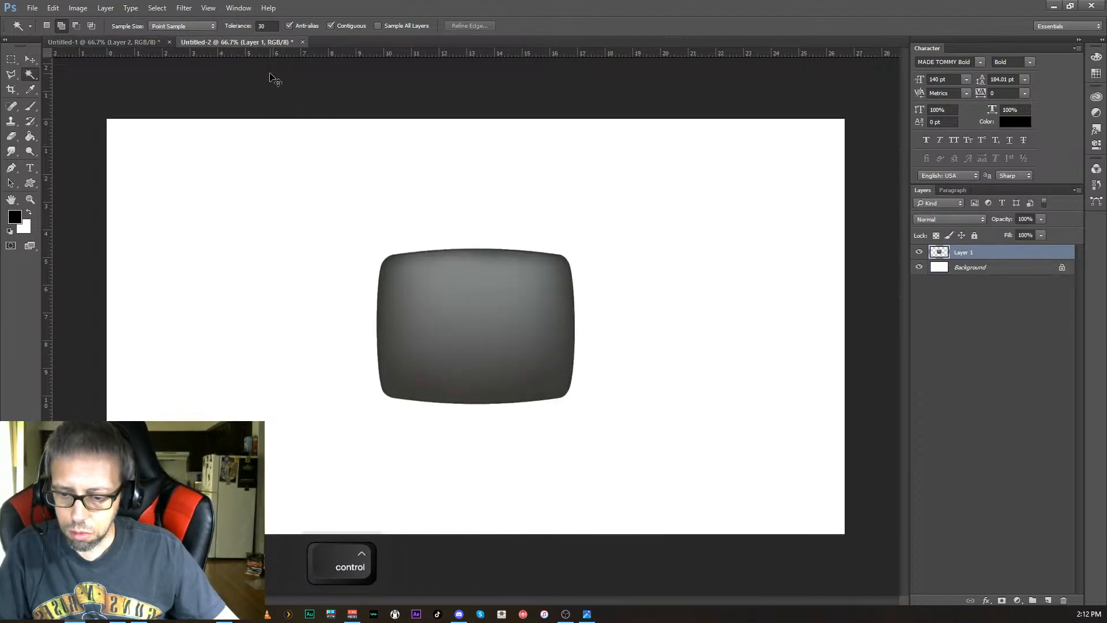
key("ctrl+z")
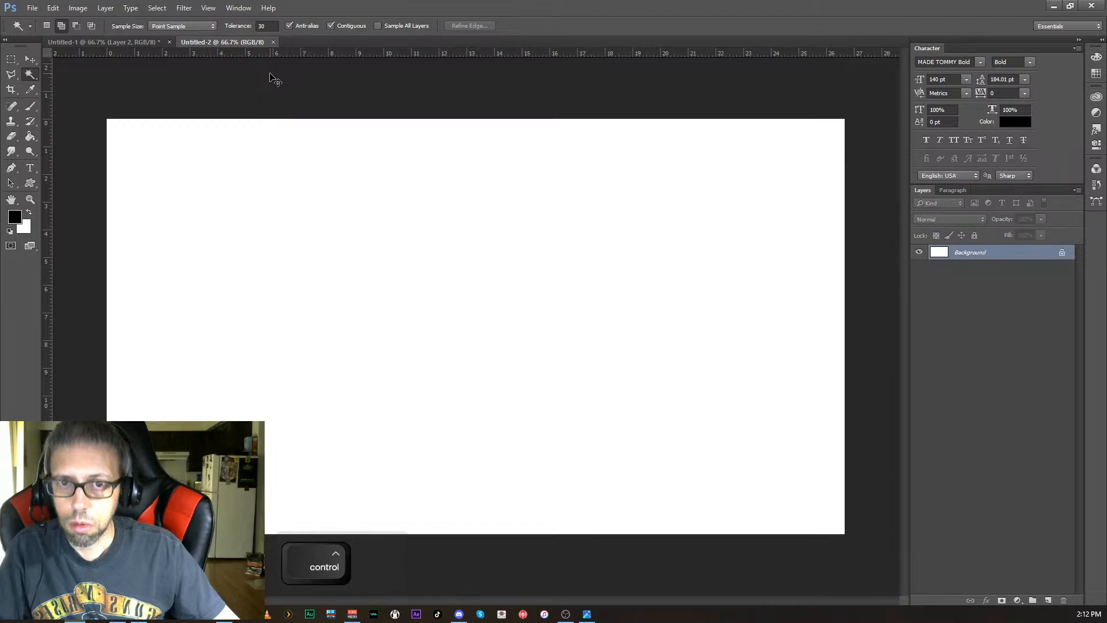
- Try to copy Layer 1 and Layer 2 together from Untitled-1 into Untitled-2, and undo the paste
left_click(108, 41)
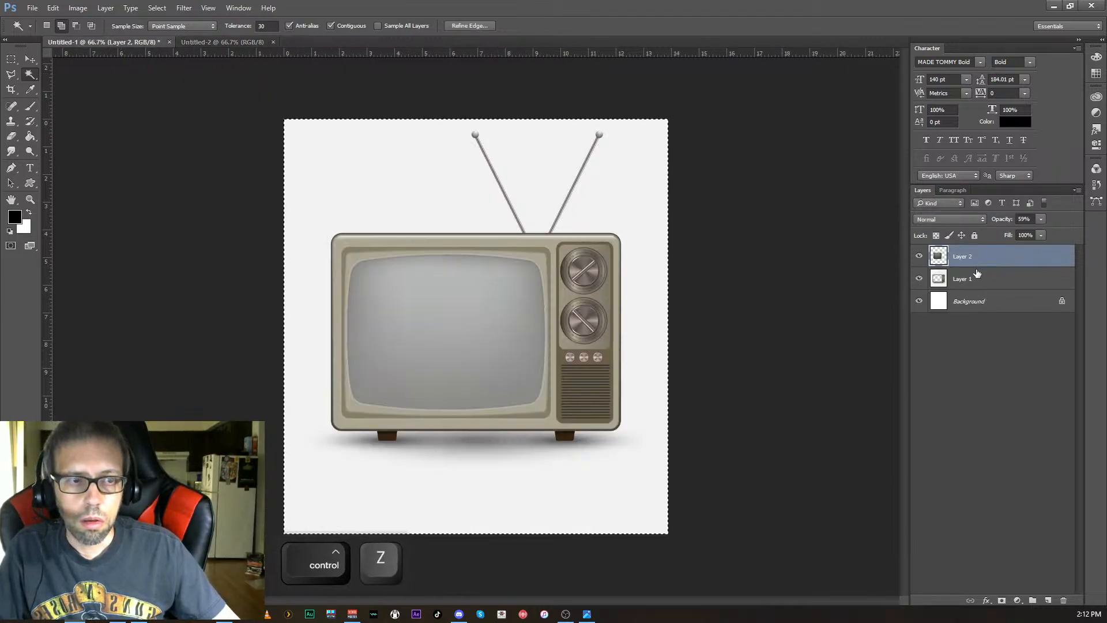
left_click(977, 279, "shift")
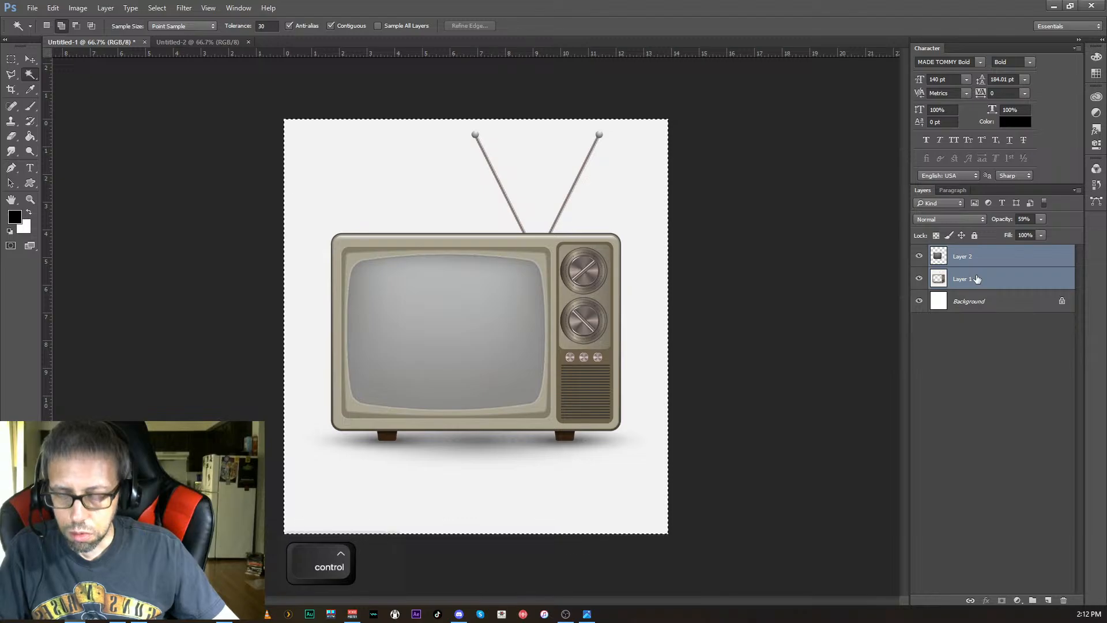
key("ctrl+c")
left_click(161, 43)
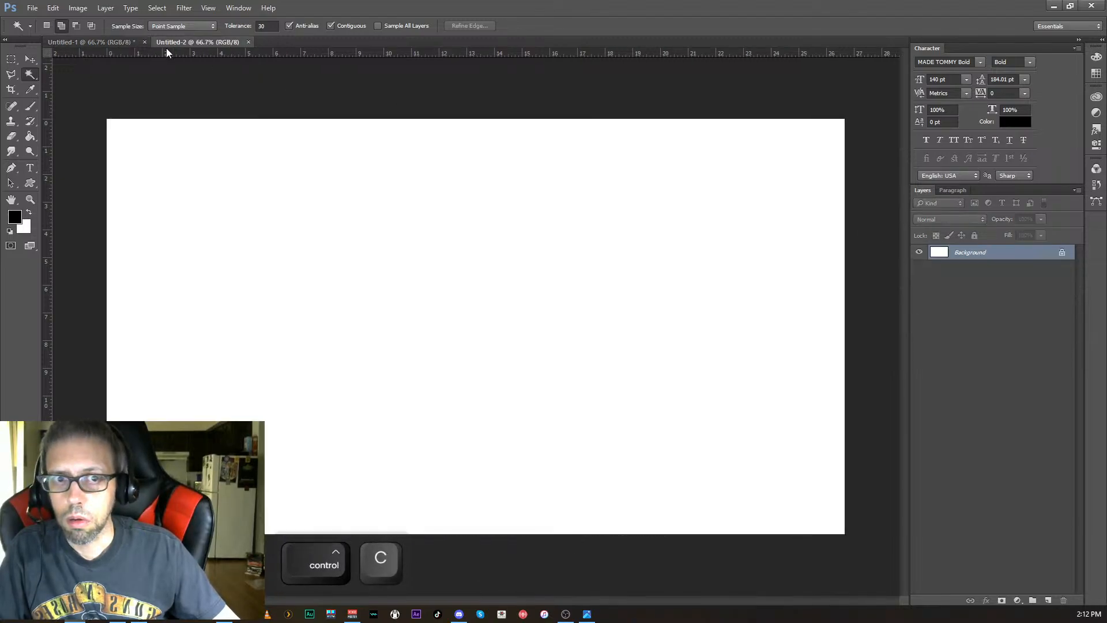
key("ctrl+v")
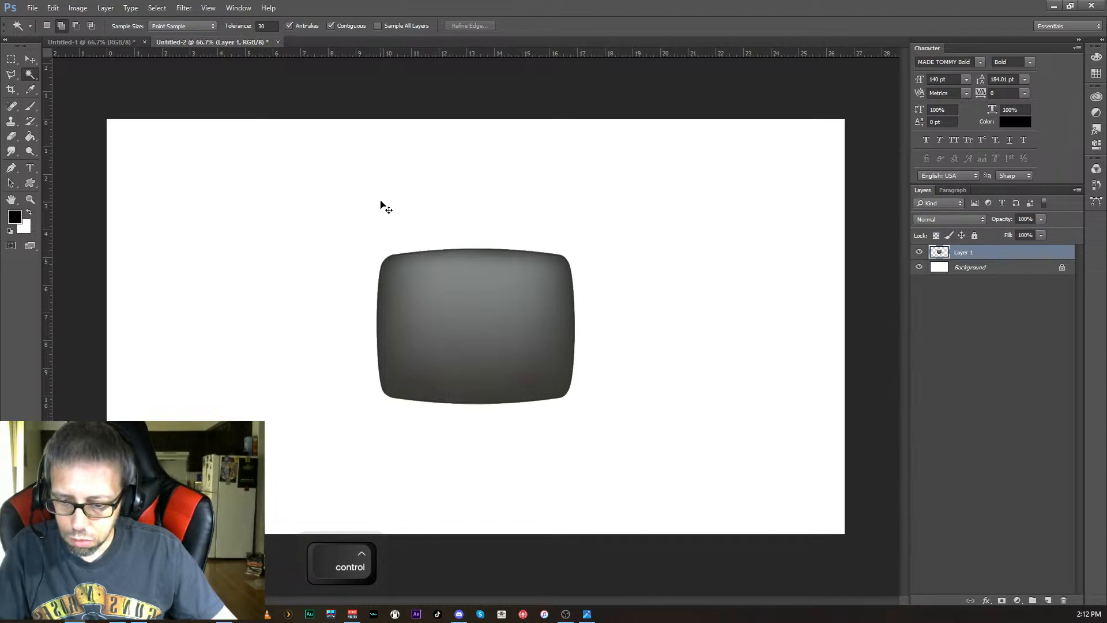
key("ctrl+z")
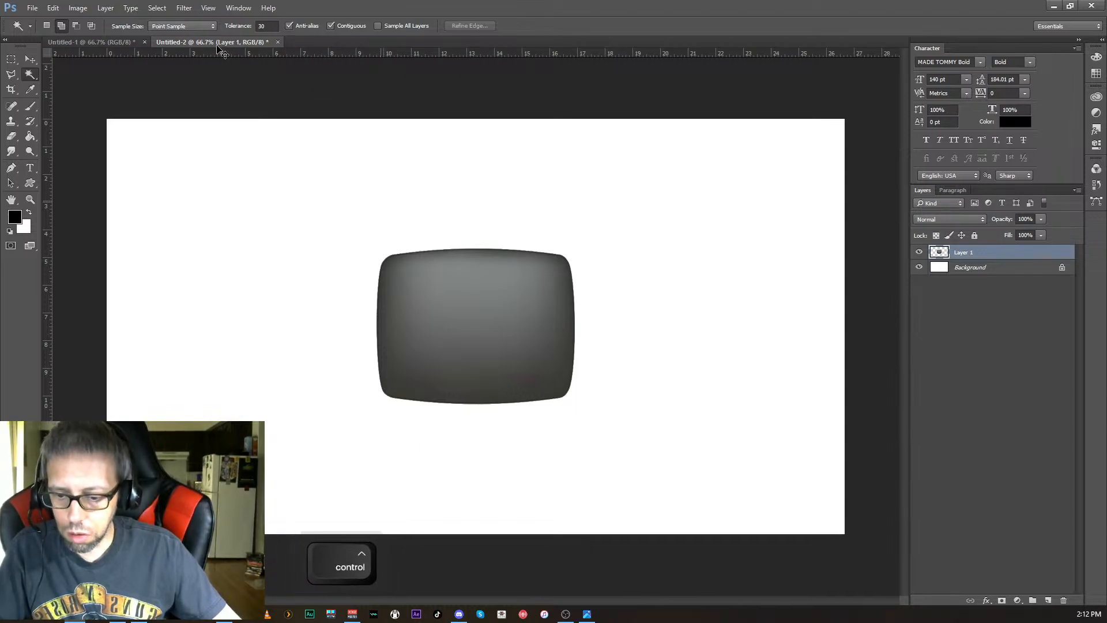
- Delete the pasted television screen layer from Untitled-2, leaving only its Background
key("ctrl+z")
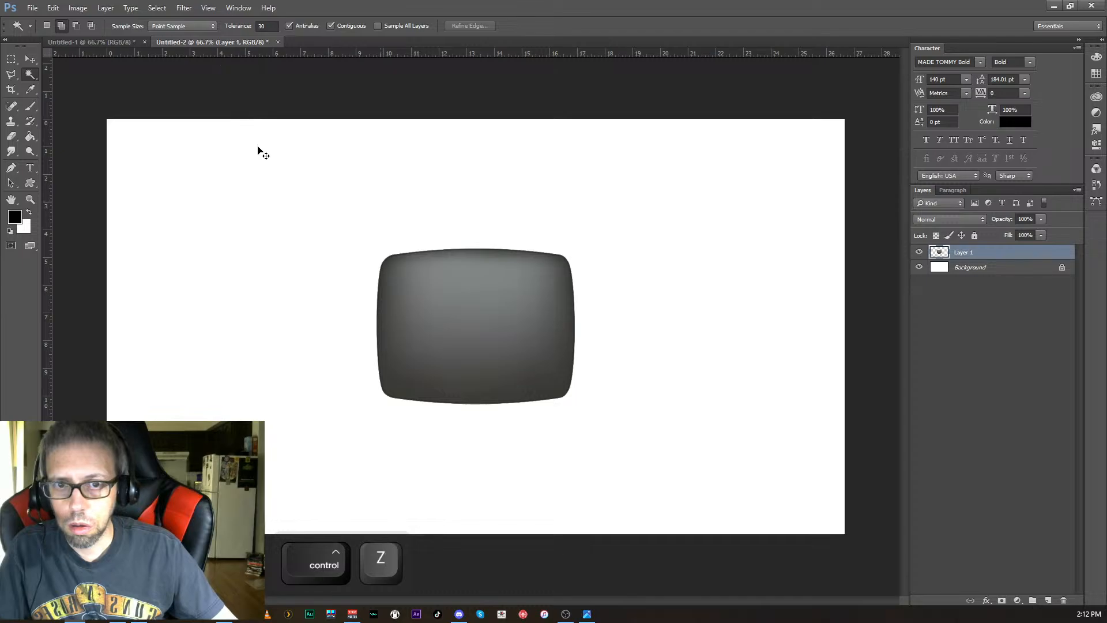
key("Delete")
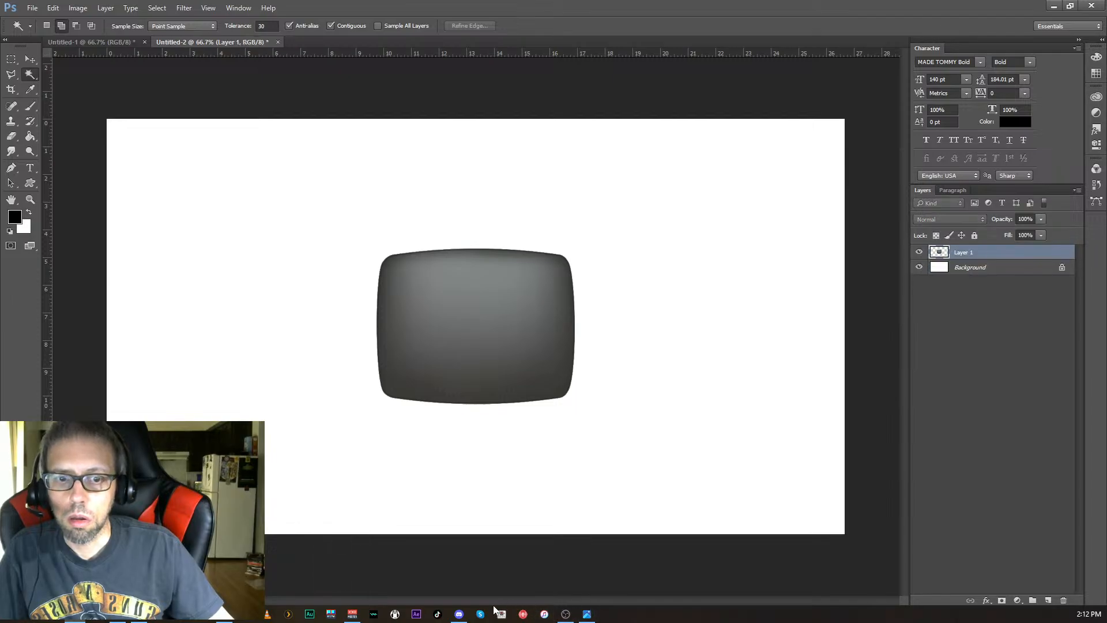
key("v")
key("Delete")
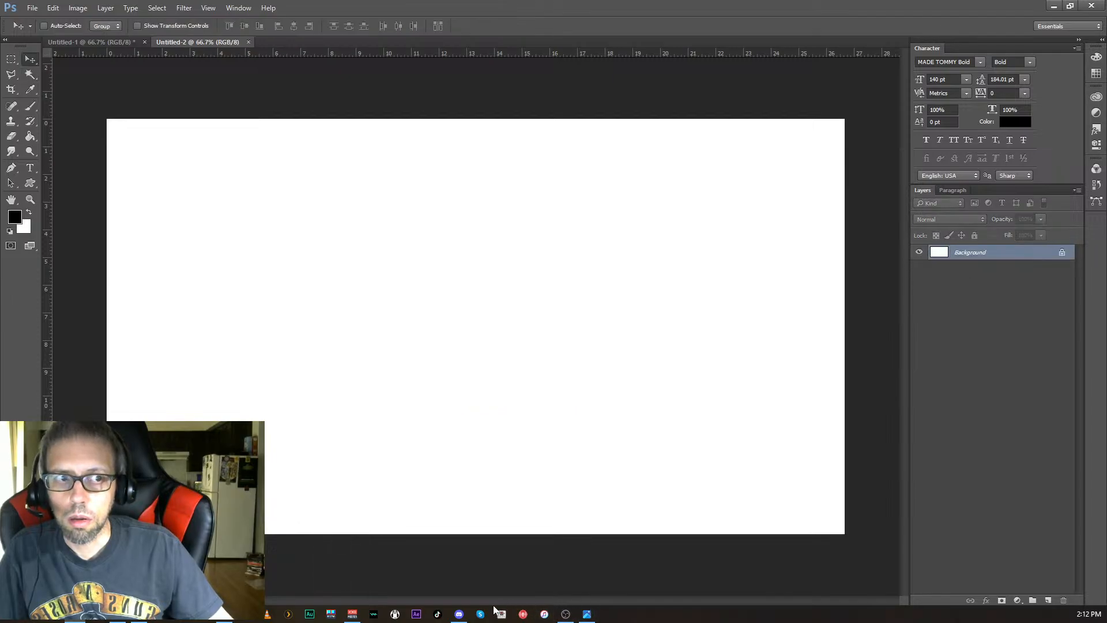
- Clear the selection in Untitled-1 and step back through its history to before the screen was copied to its own layer
left_click(63, 42)
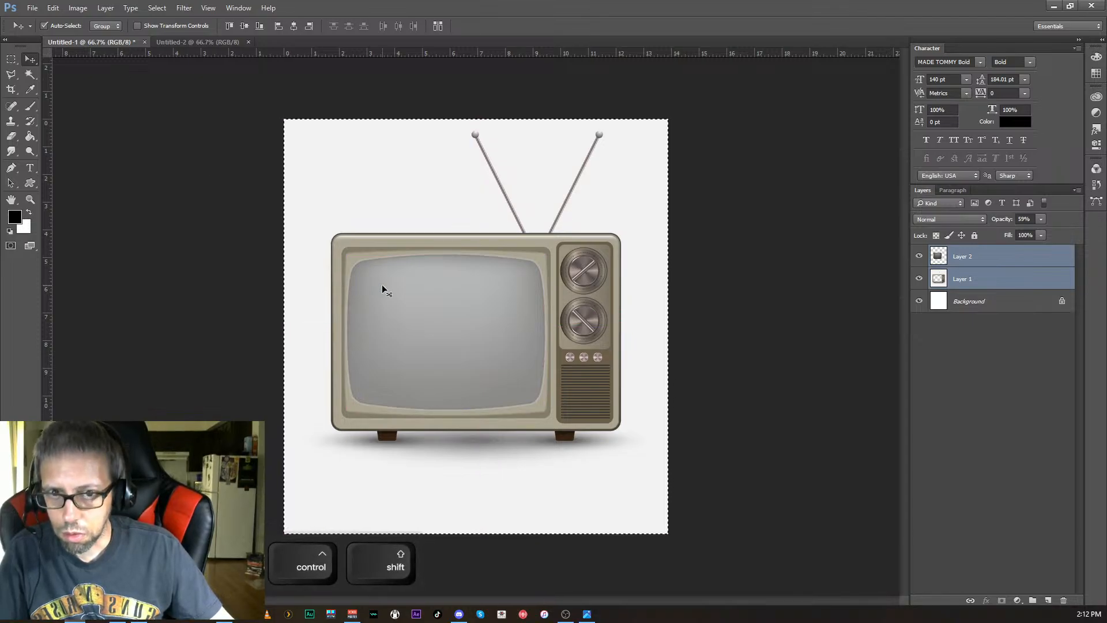
key("ctrl+shift+a")
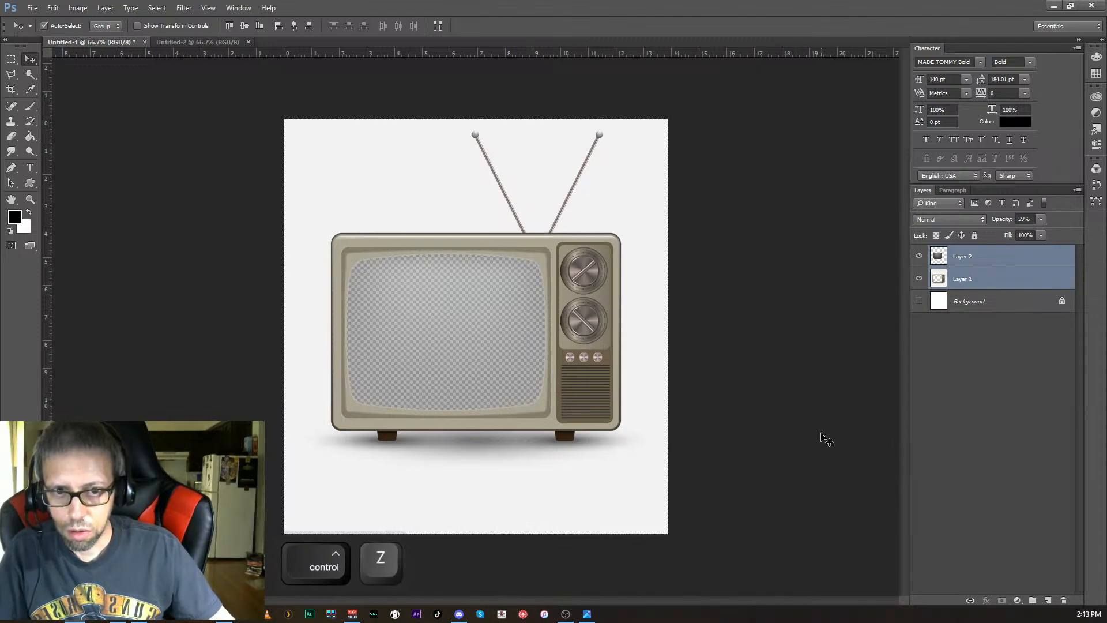
key("ctrl+alt+z")
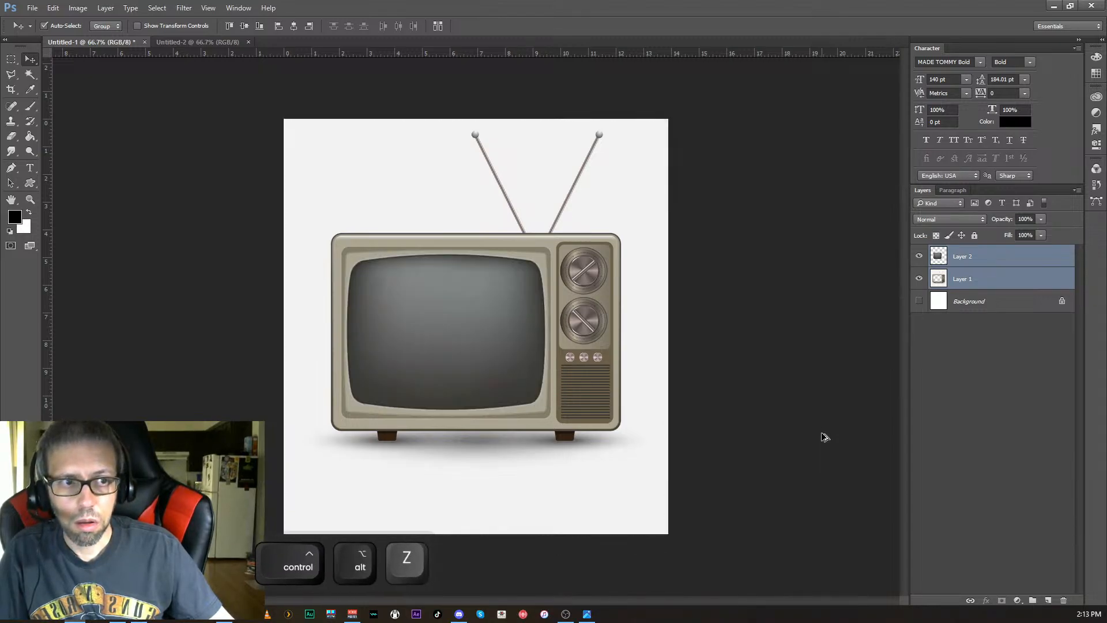
key("ctrl+alt+z")
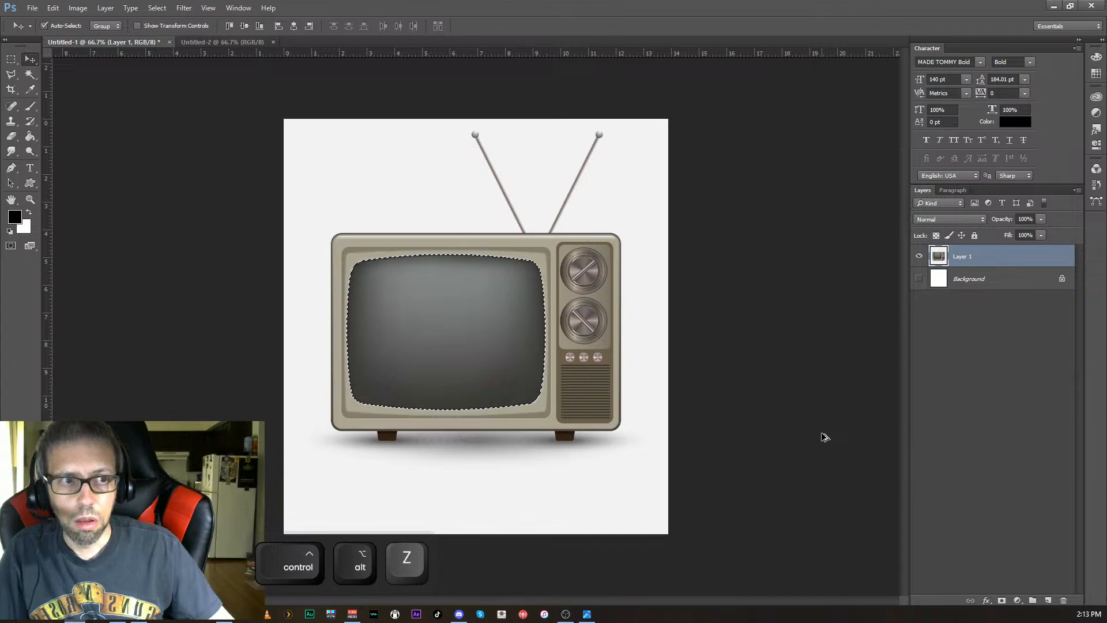
- Delete the Background layer from Untitled-1 and deselect the television screen
left_click(918, 279)
left_click(1003, 280)
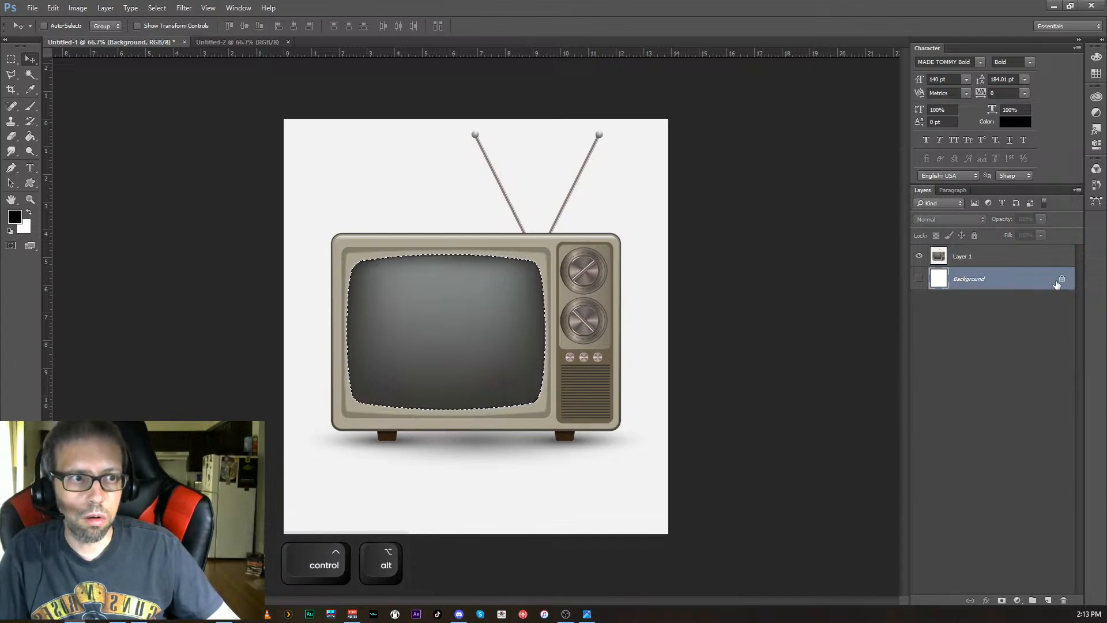
left_click_drag(1038, 284, 1062, 600)
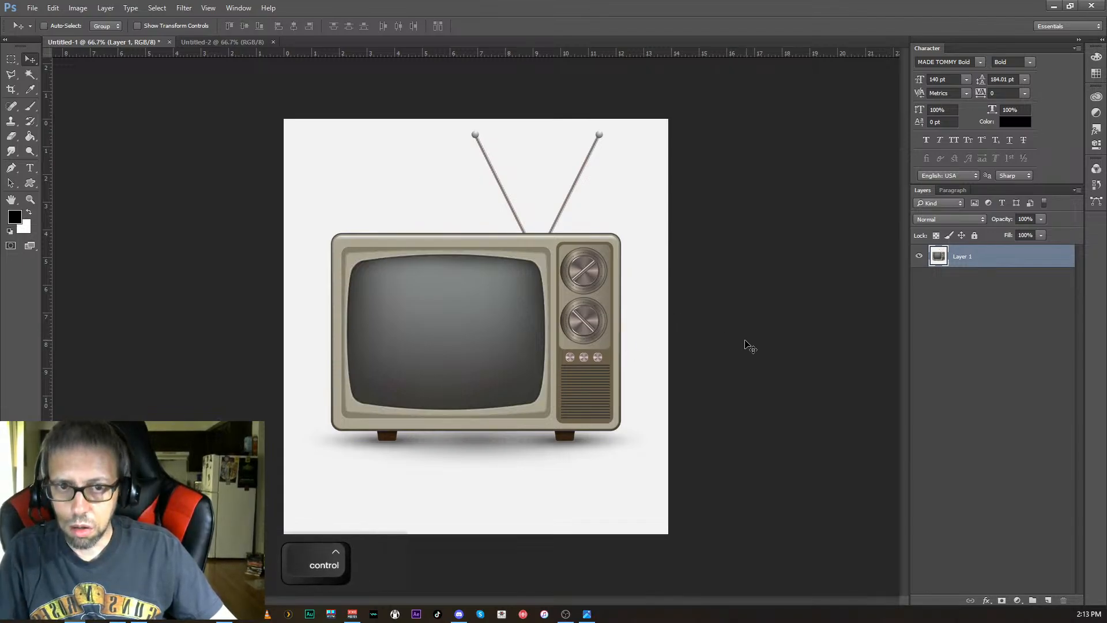
key("ctrl+d")
- Select the entire television screen on Layer 1 with the Magic Wand and copy it to a new layer
left_click(30, 74)
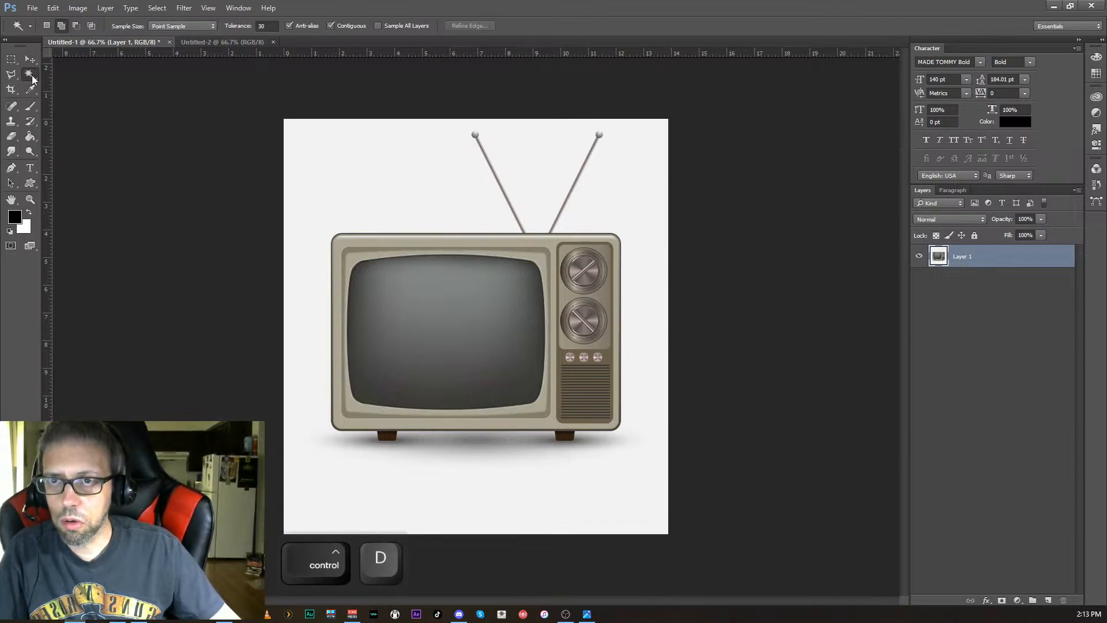
left_click(441, 330)
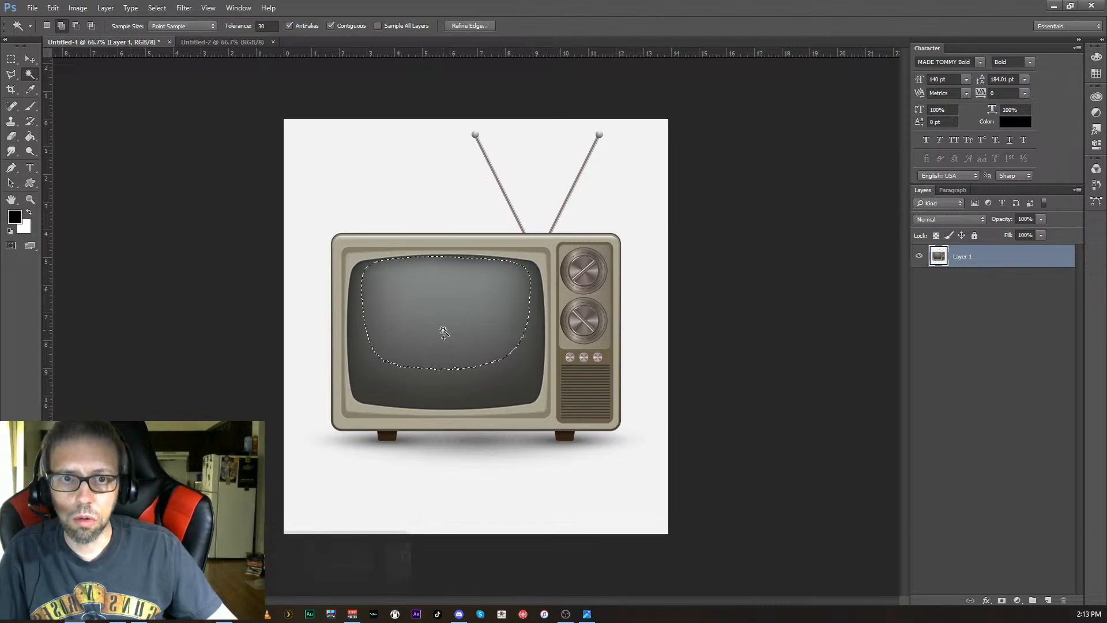
left_click(471, 390)
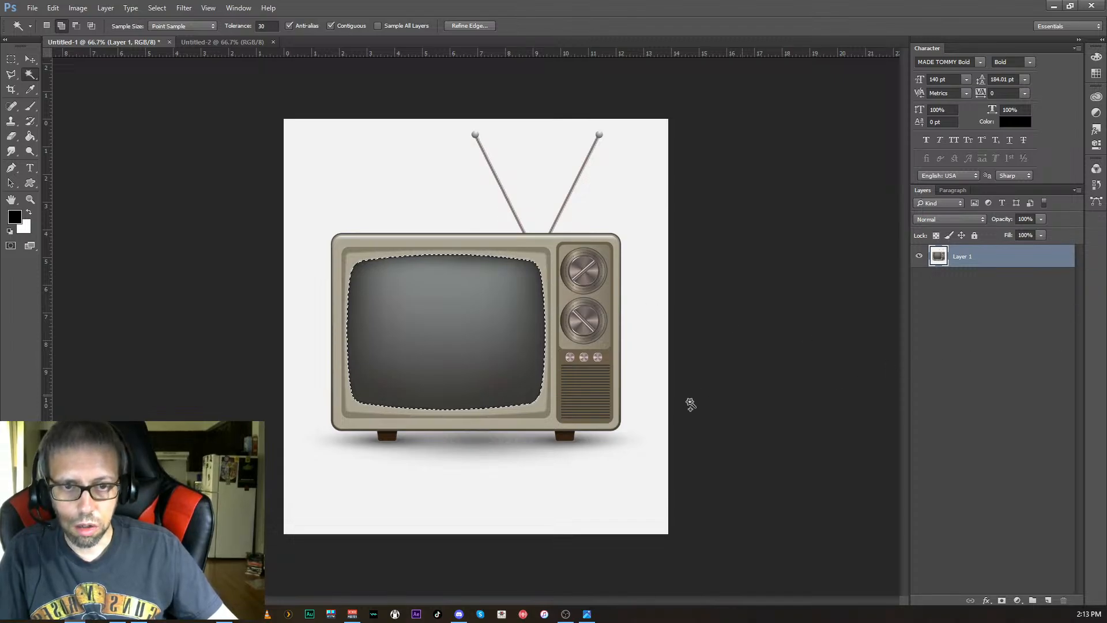
key("ctrl+c")
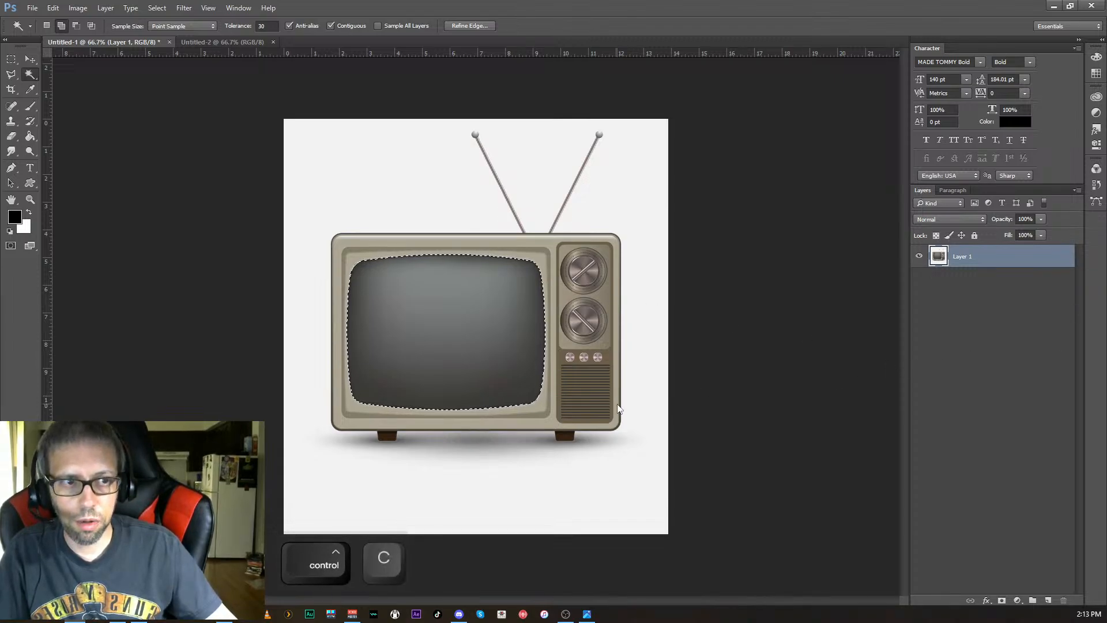
key("ctrl+v")
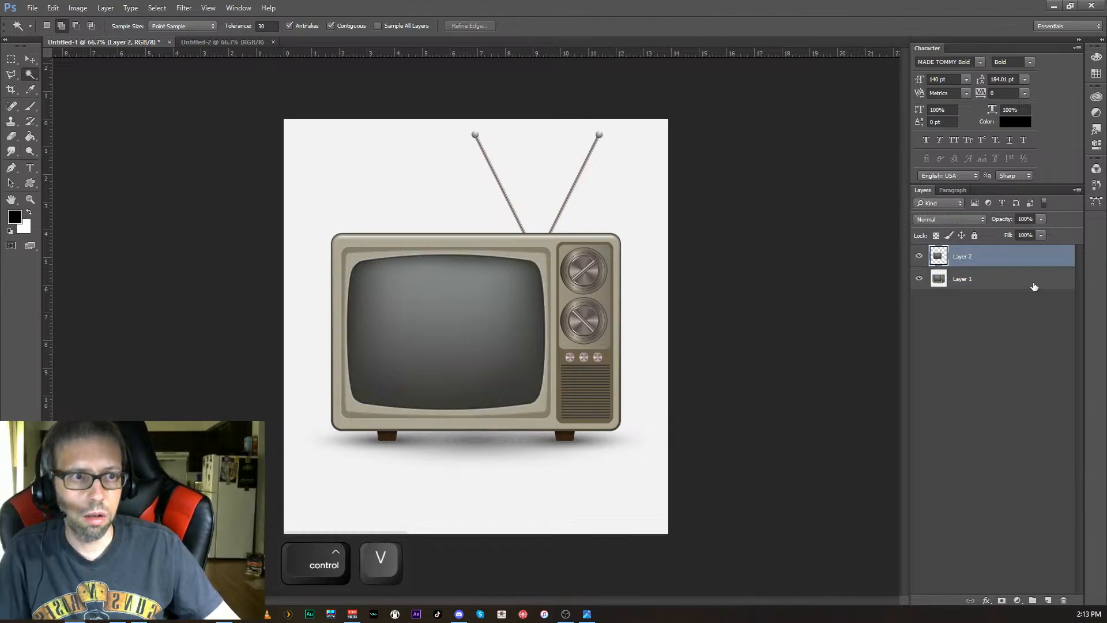
left_click(979, 285)
left_click(981, 266)
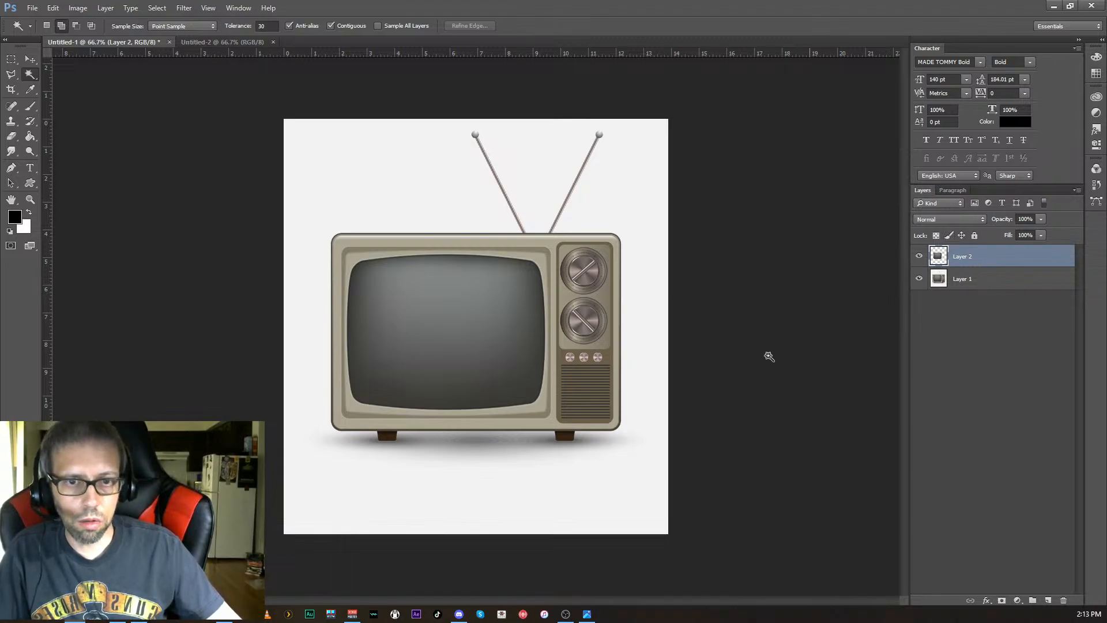
- Select the screen's outline from Layer 2 by inverting the surrounding area, hide Layer 2 and delete the screen from Layer 1
left_click(598, 496)
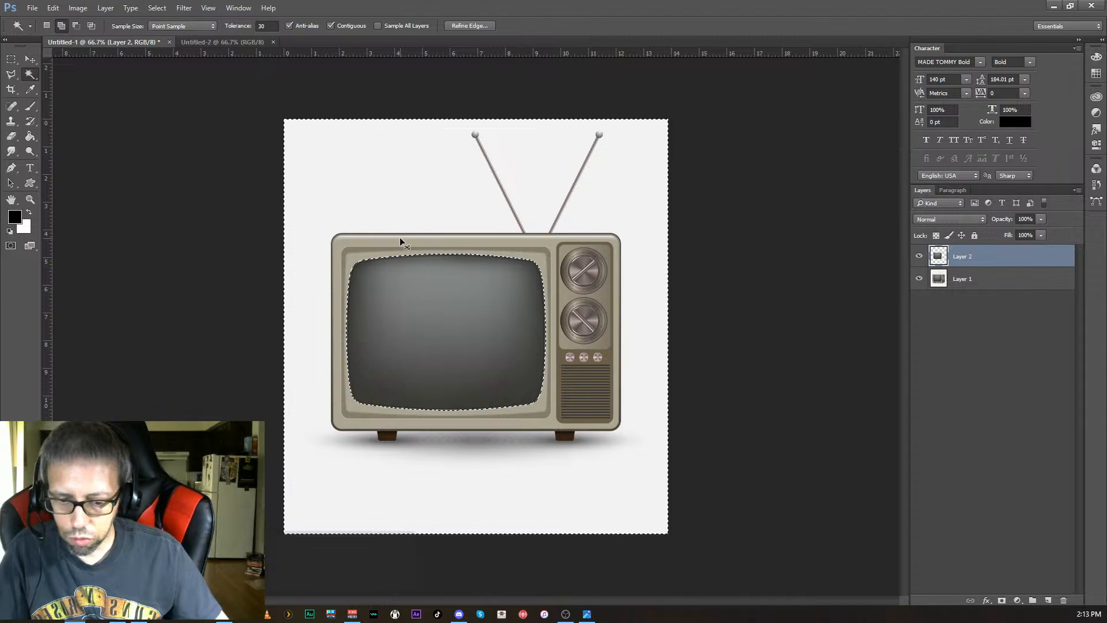
key("ctrl+shift+i")
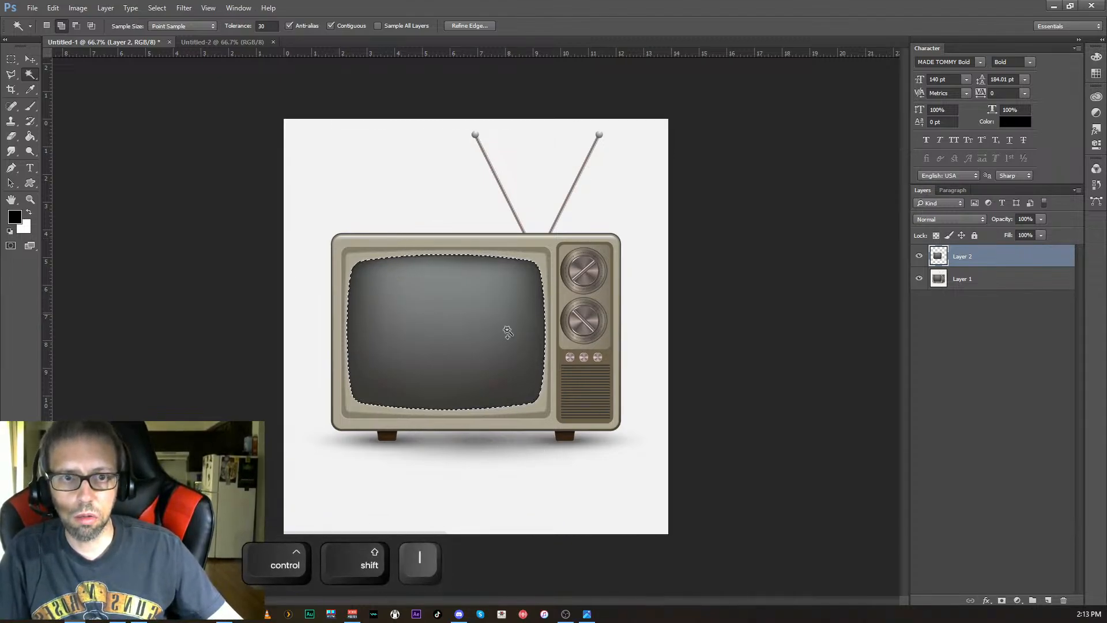
left_click(919, 257)
left_click(973, 286)
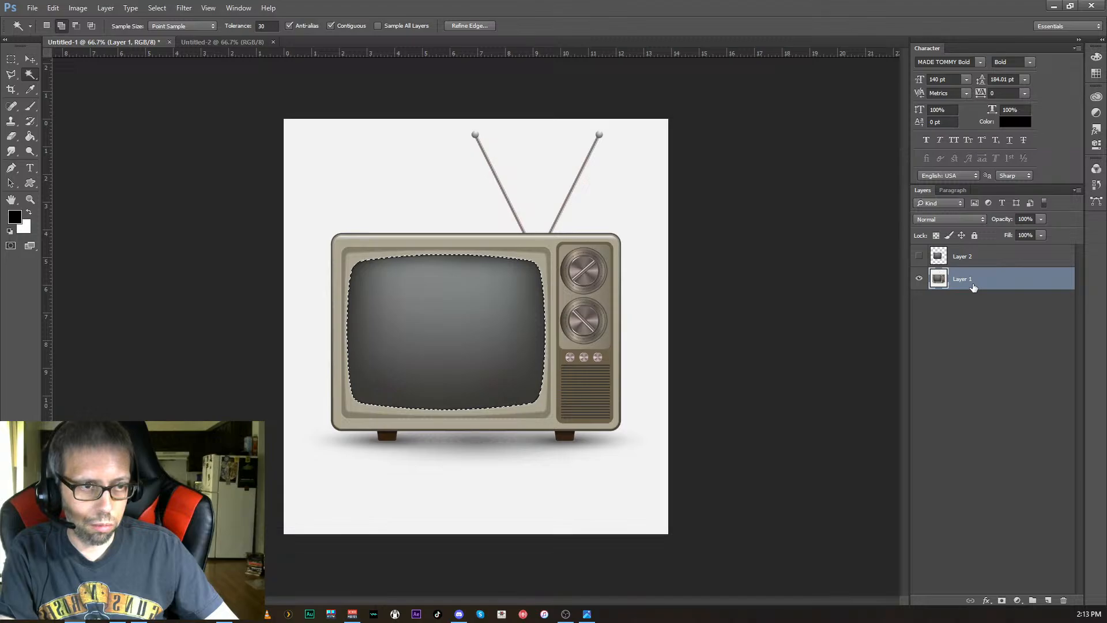
key("Delete")
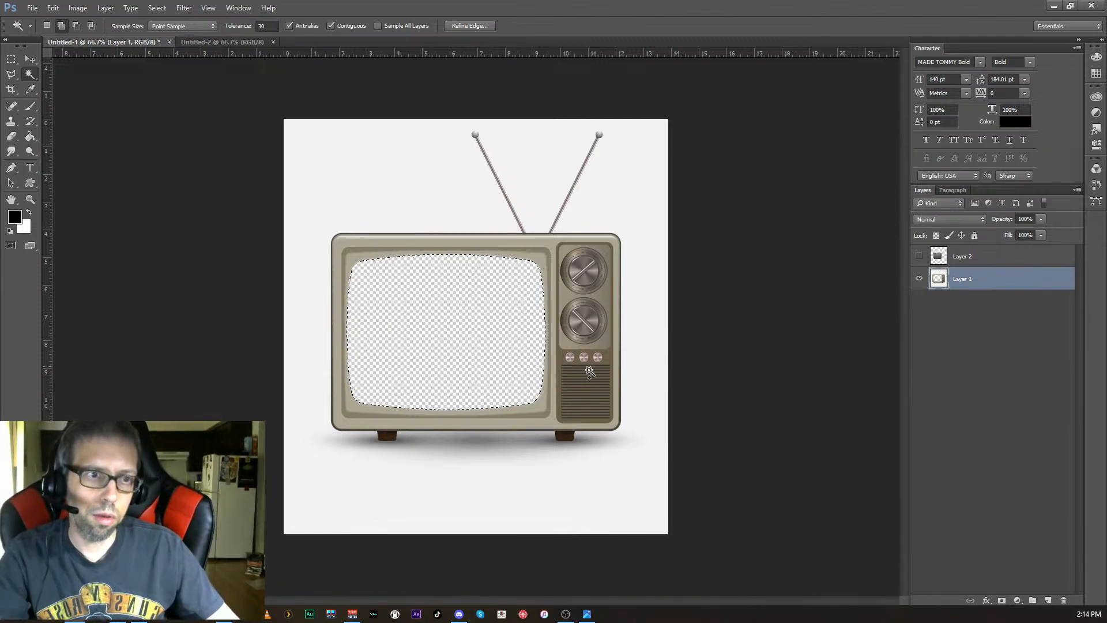
- Show Layer 2 again, lower its opacity to 64% and clear the selection
left_click(918, 256)
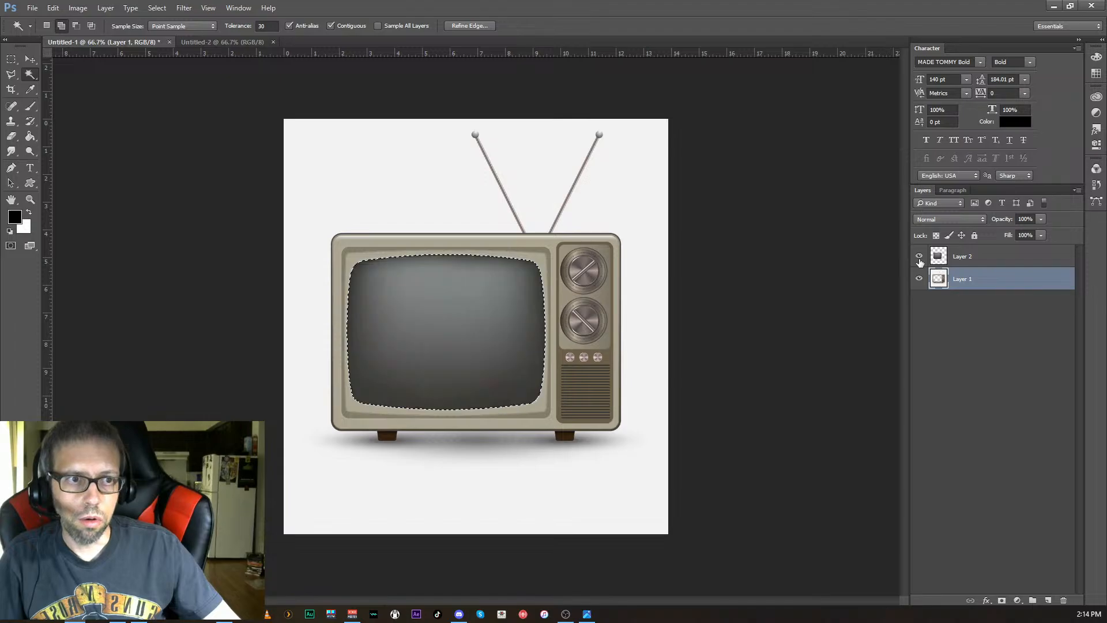
left_click(966, 261)
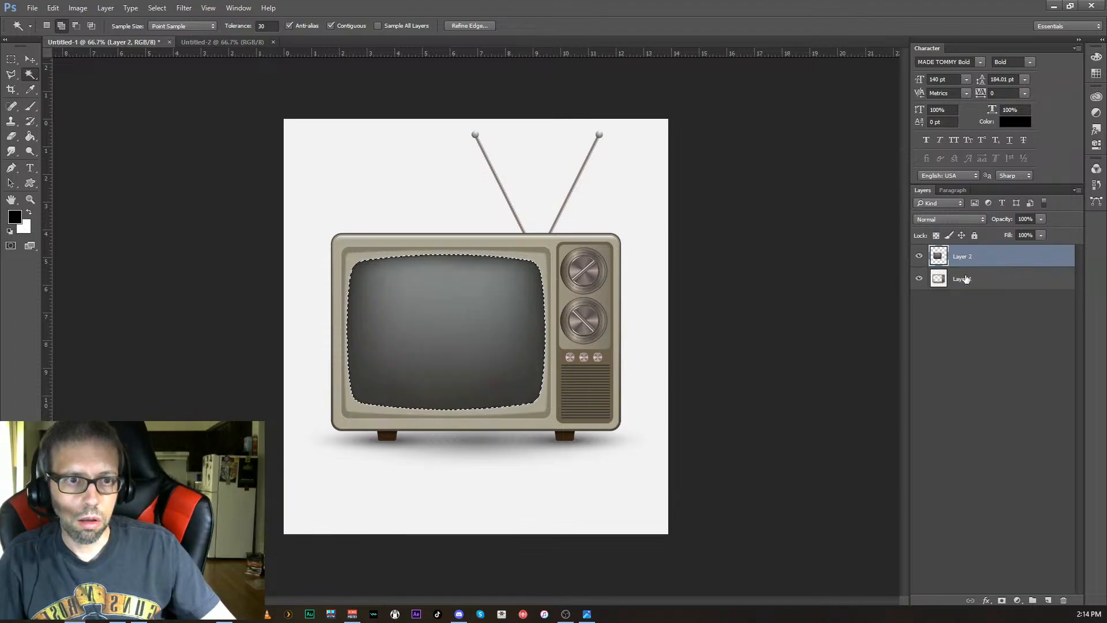
left_click(1041, 220)
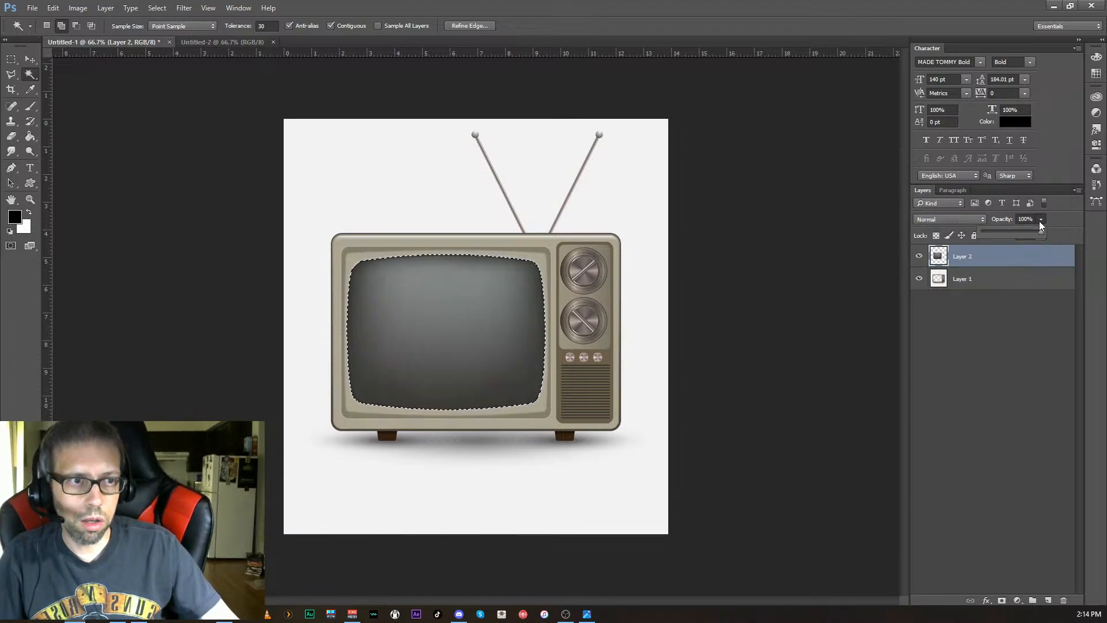
left_click_drag(1013, 235, 1019, 235)
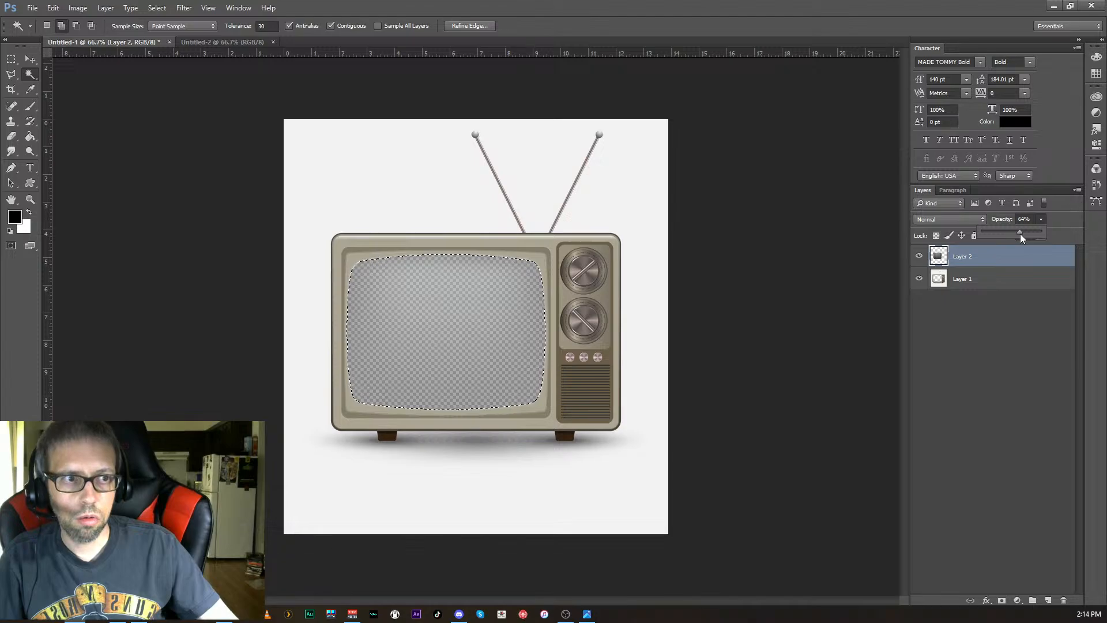
left_click(980, 317)
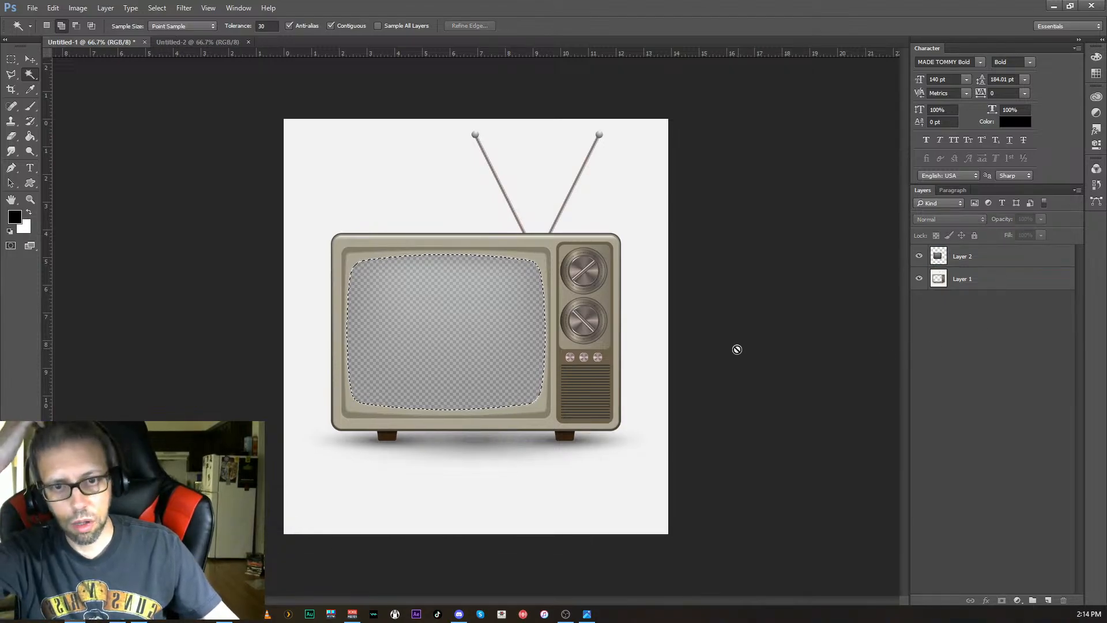
left_click(774, 438)
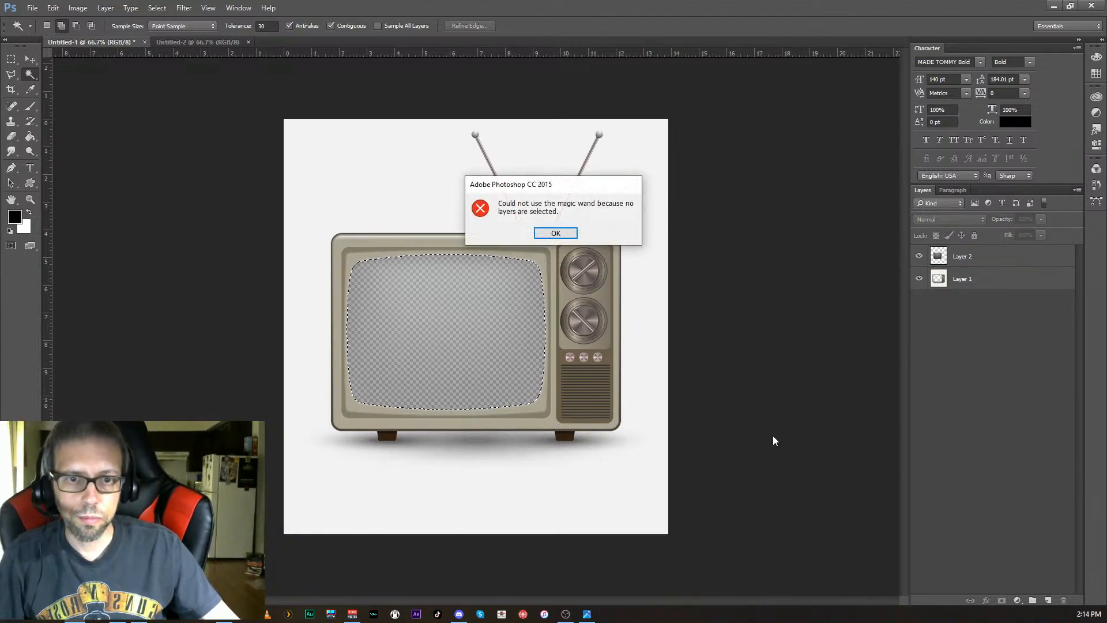
key("Return")
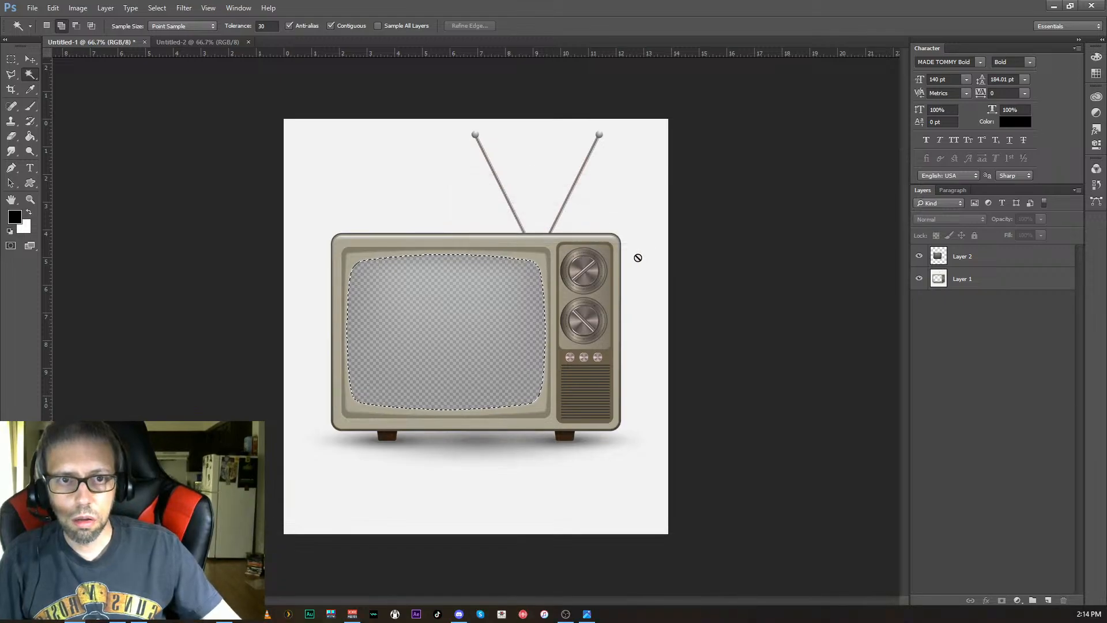
key("ctrl+d")
- Copy the whole Untitled-1 canvas with all visible layers merged and paste it into Untitled-2
key("ctrl+e")
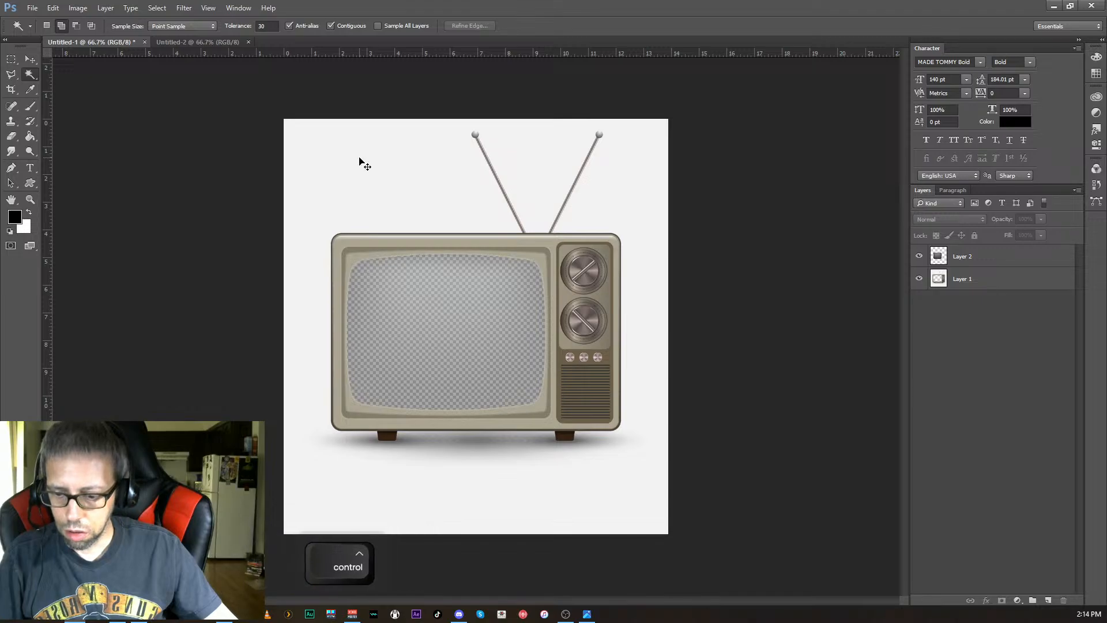
key("ctrl+a")
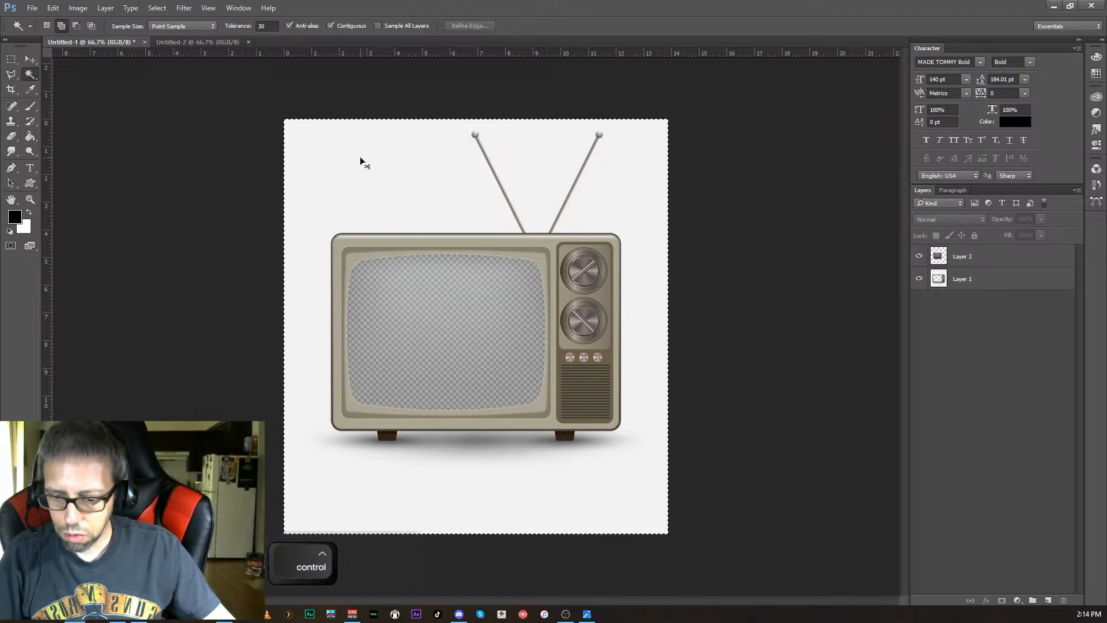
key("ctrl+shift+c")
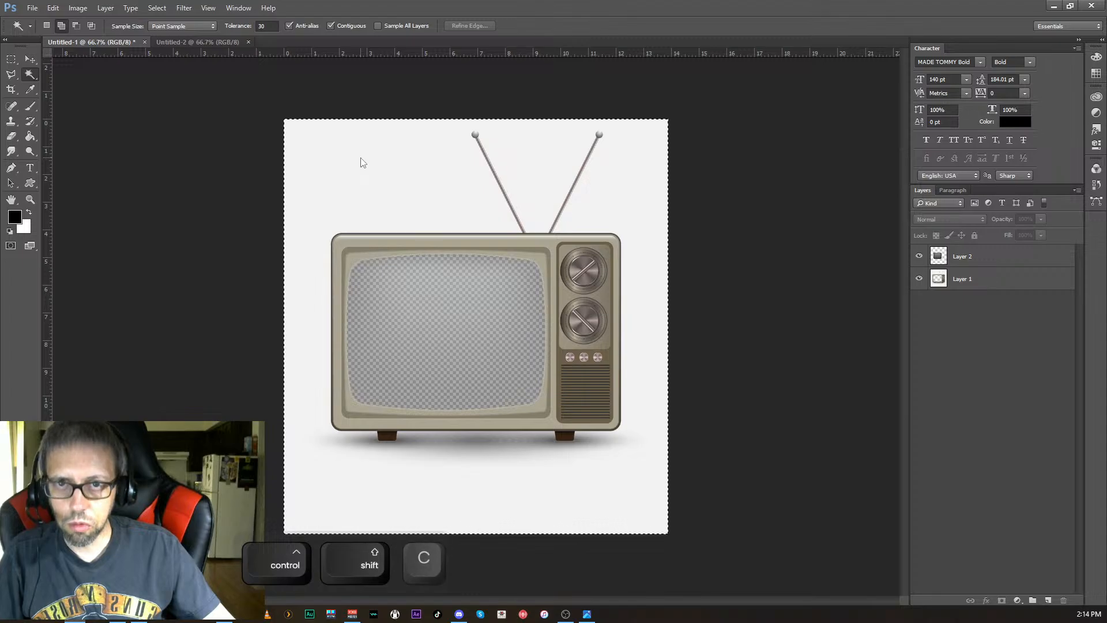
left_click(179, 44)
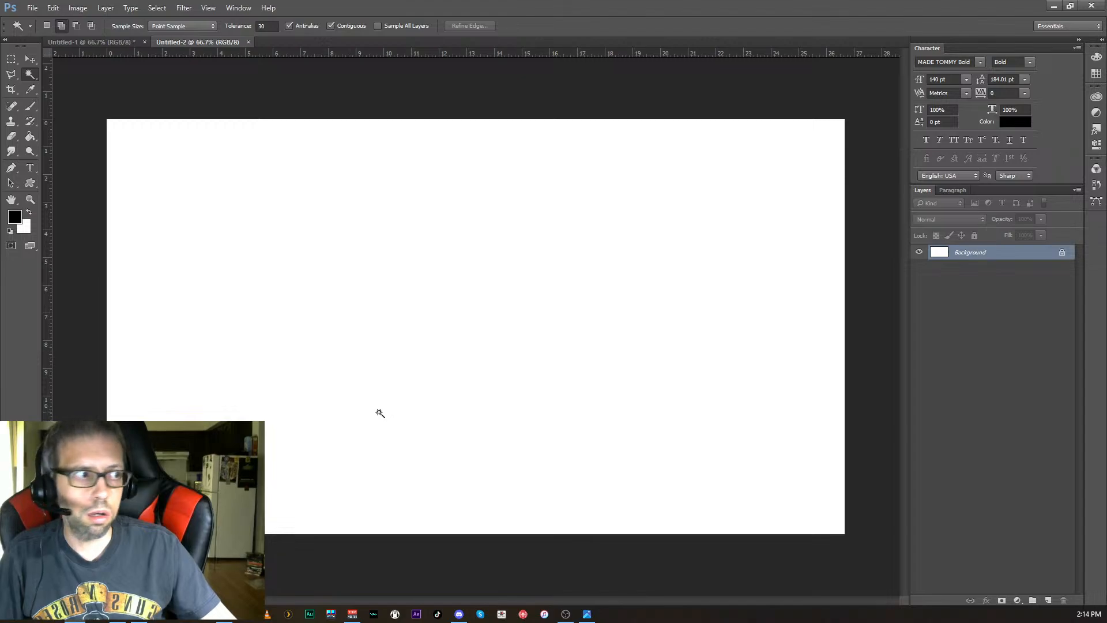
key("ctrl")
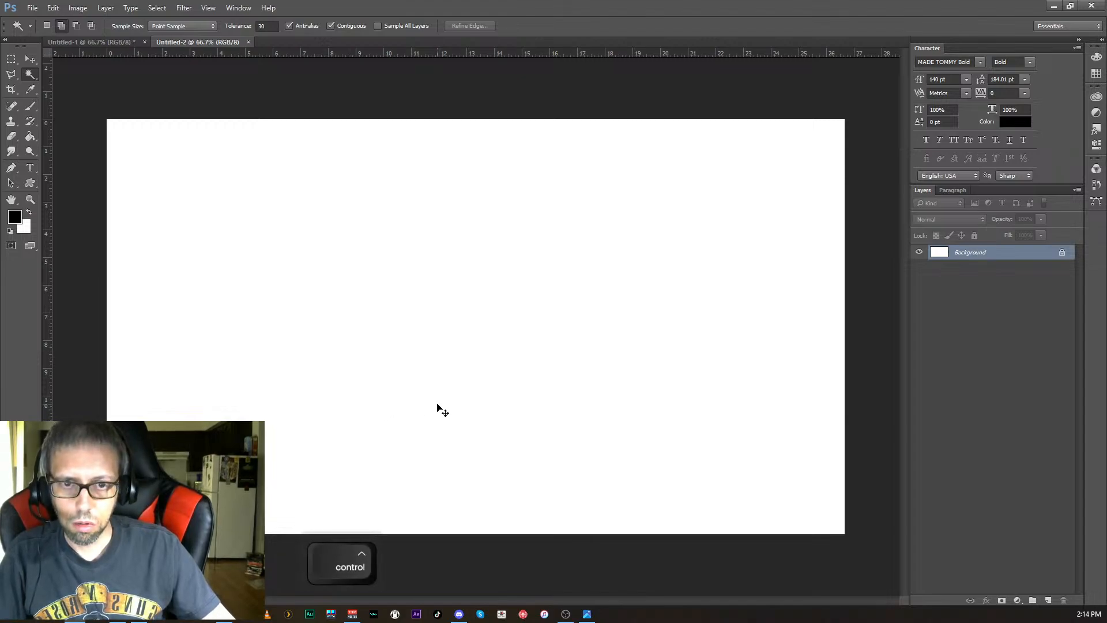
key("ctrl+v")
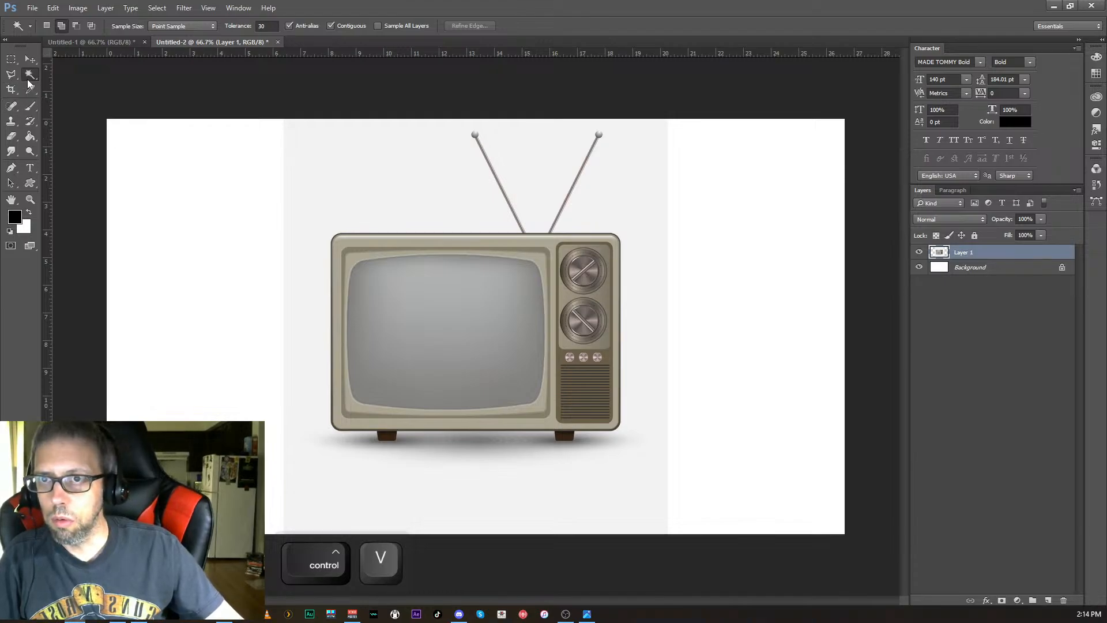
- Stretch a full-height strip of the photo's left grey background past the canvas's left edge to cover the white area, and deselect
left_click(12, 106)
left_click(33, 108)
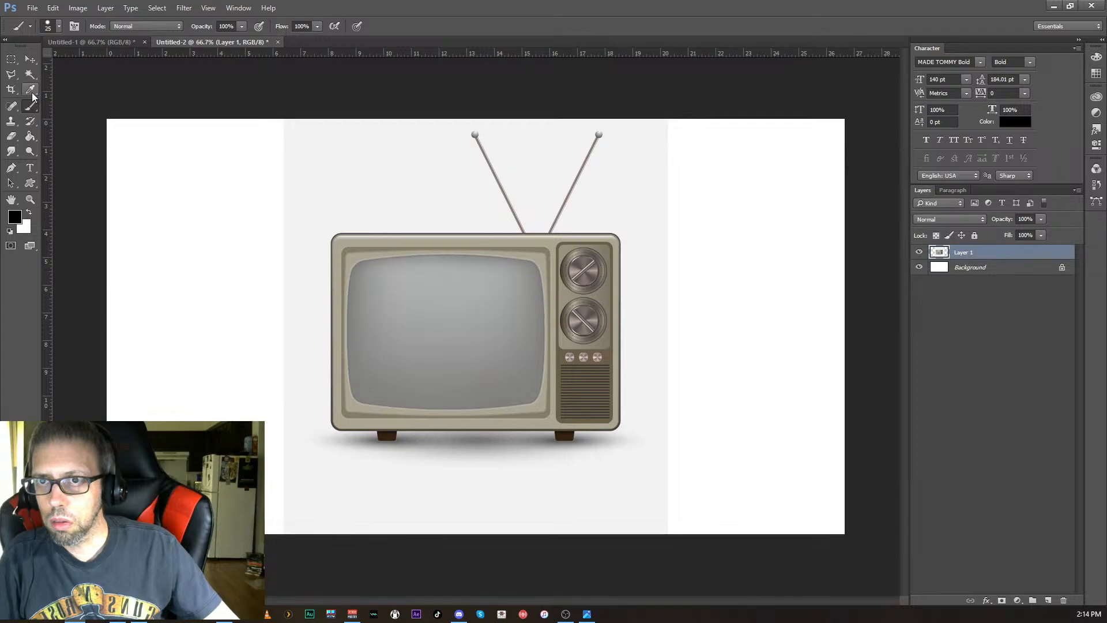
left_click(29, 90)
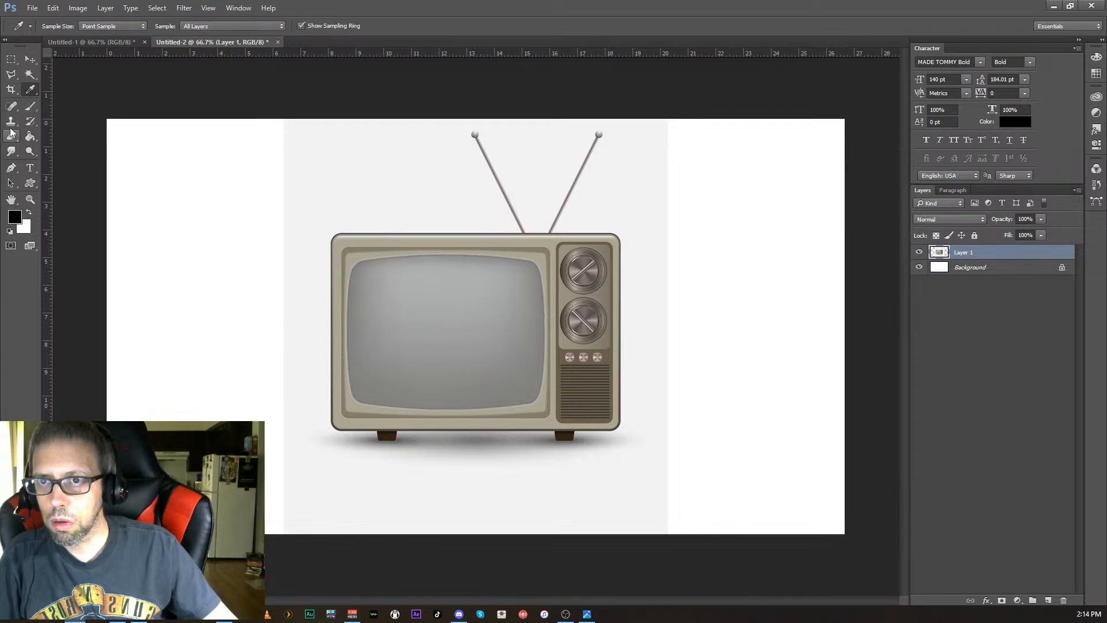
left_click(11, 59)
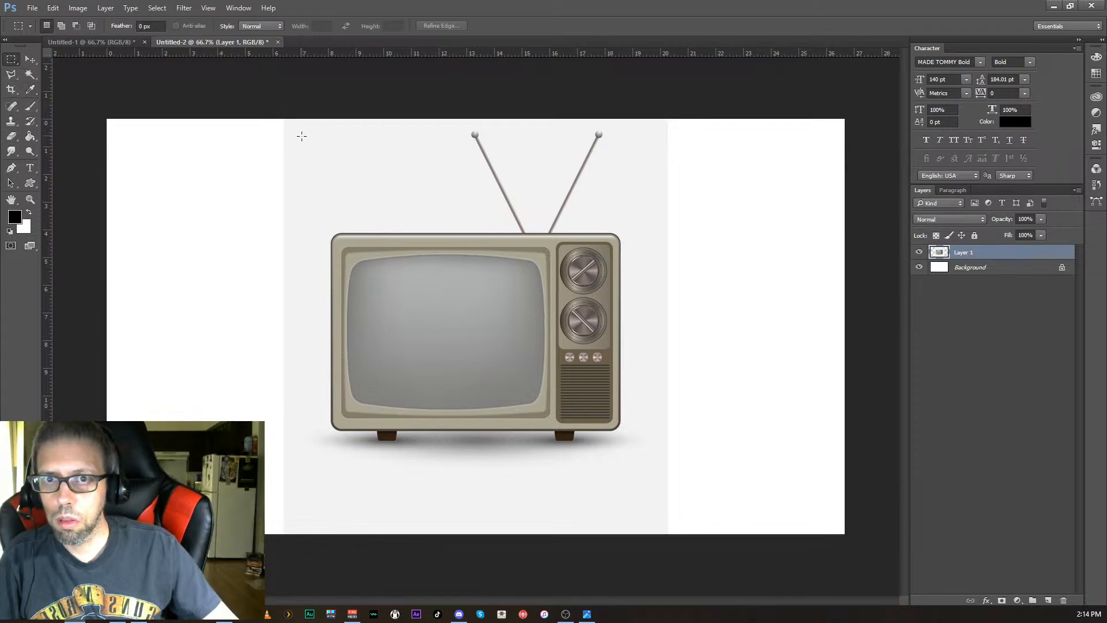
left_click_drag(274, 117, 308, 542)
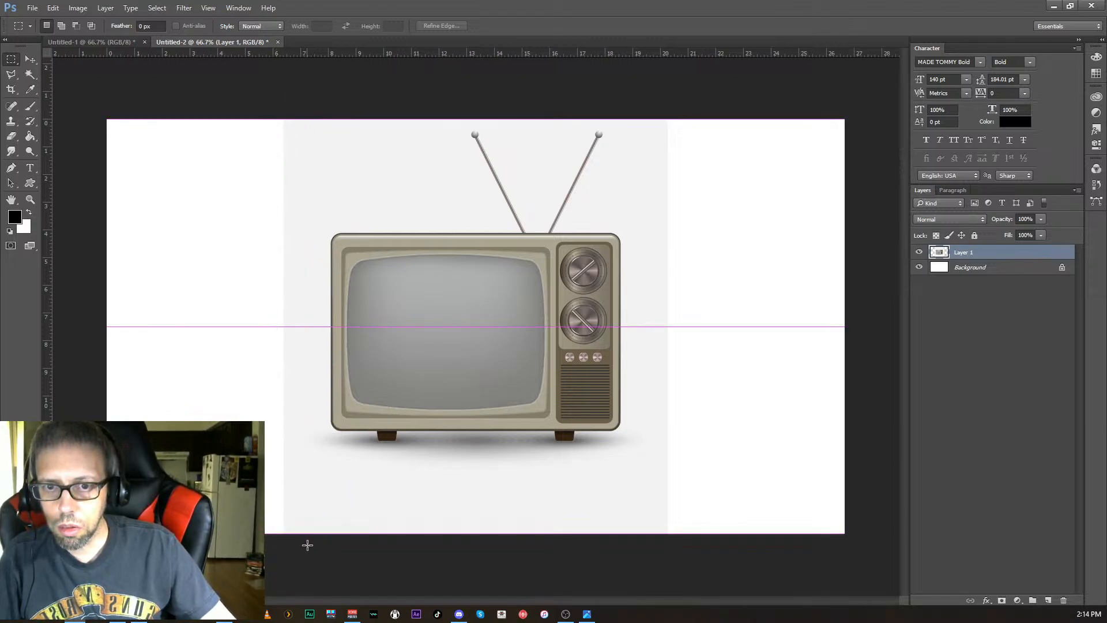
key("ctrl+t")
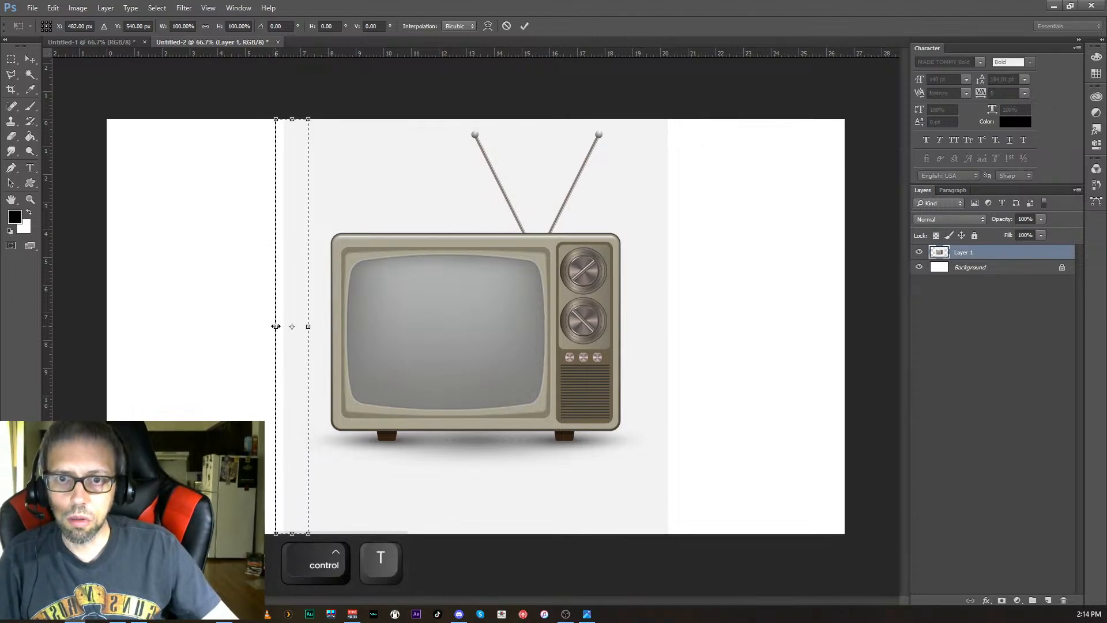
left_click_drag(277, 326, 10, 326)
key("Return")
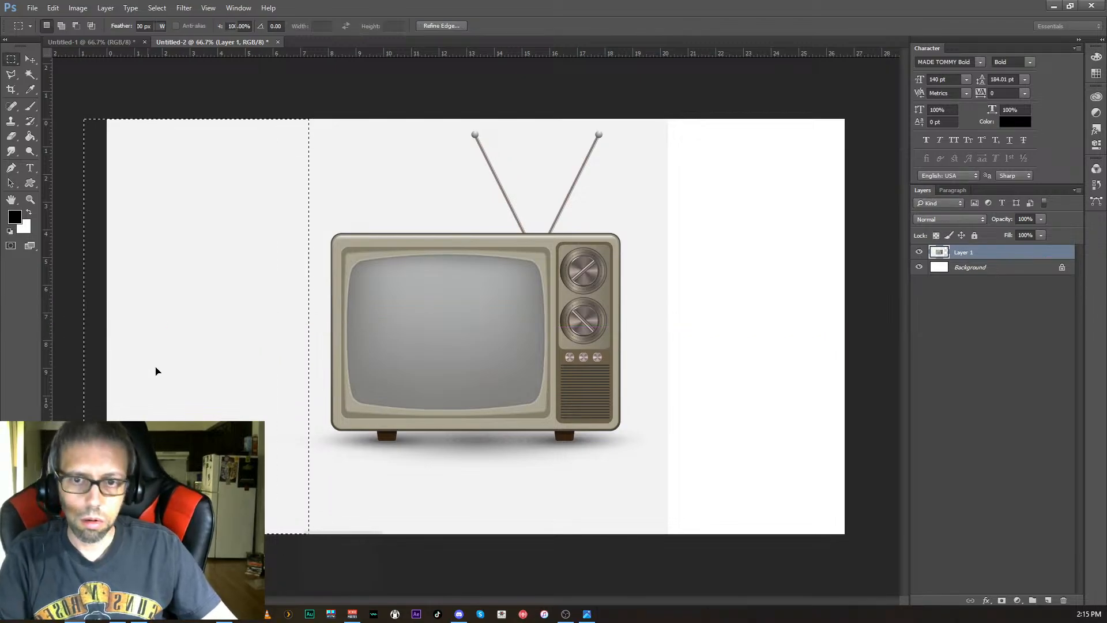
key("ctrl+d")
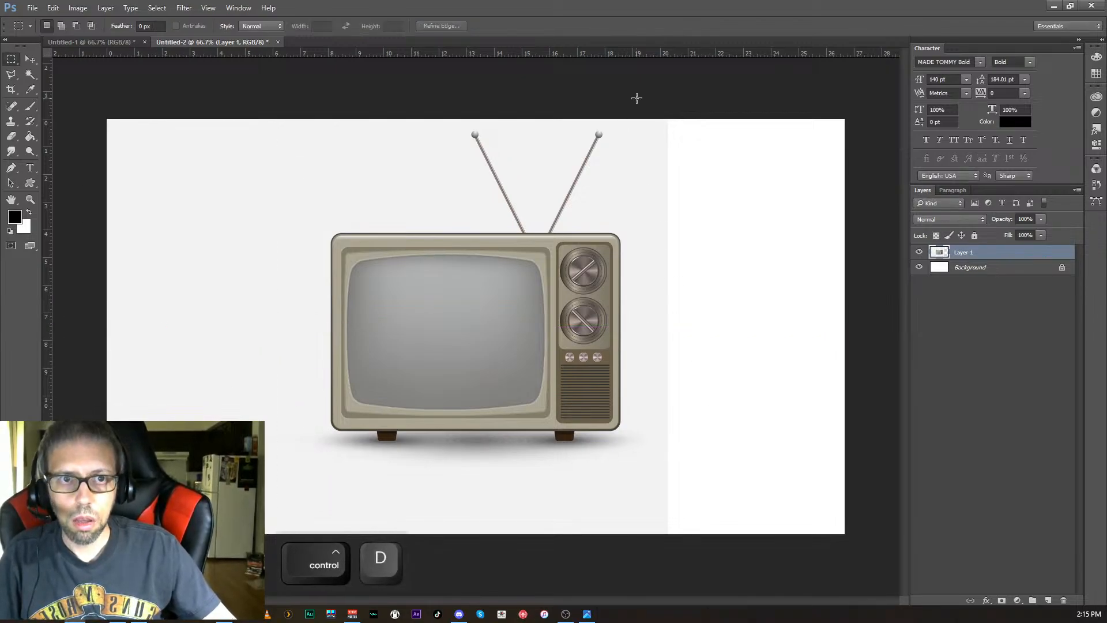
- Stretch a full-height strip of the photo's right grey background past the canvas's right edge to cover the white area, and deselect
left_click_drag(632, 106, 728, 573)
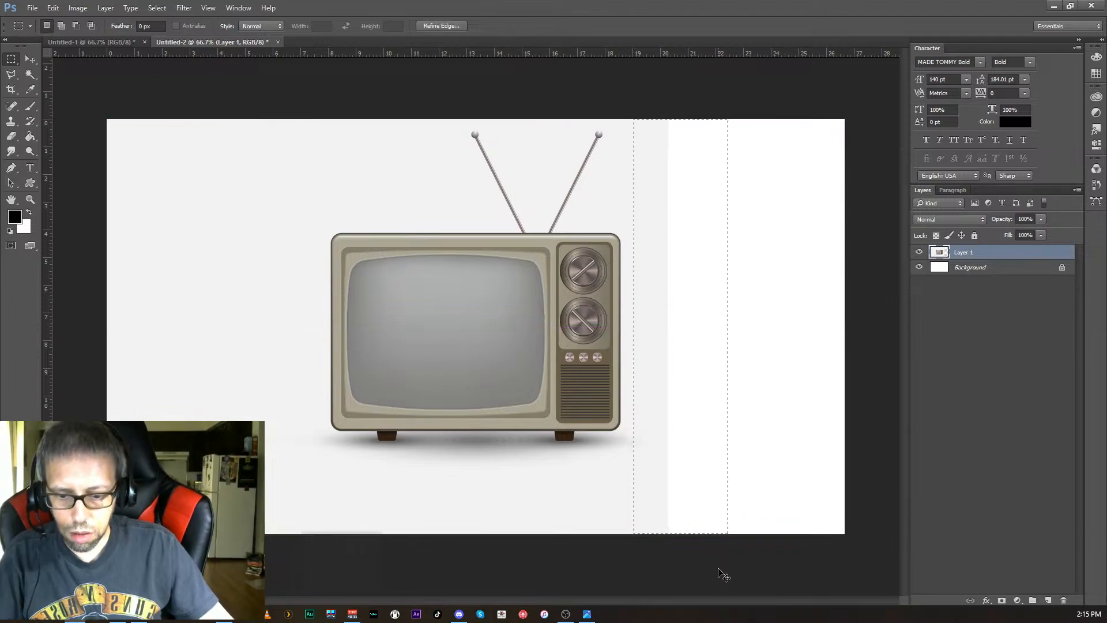
key("ctrl")
key("ctrl+t")
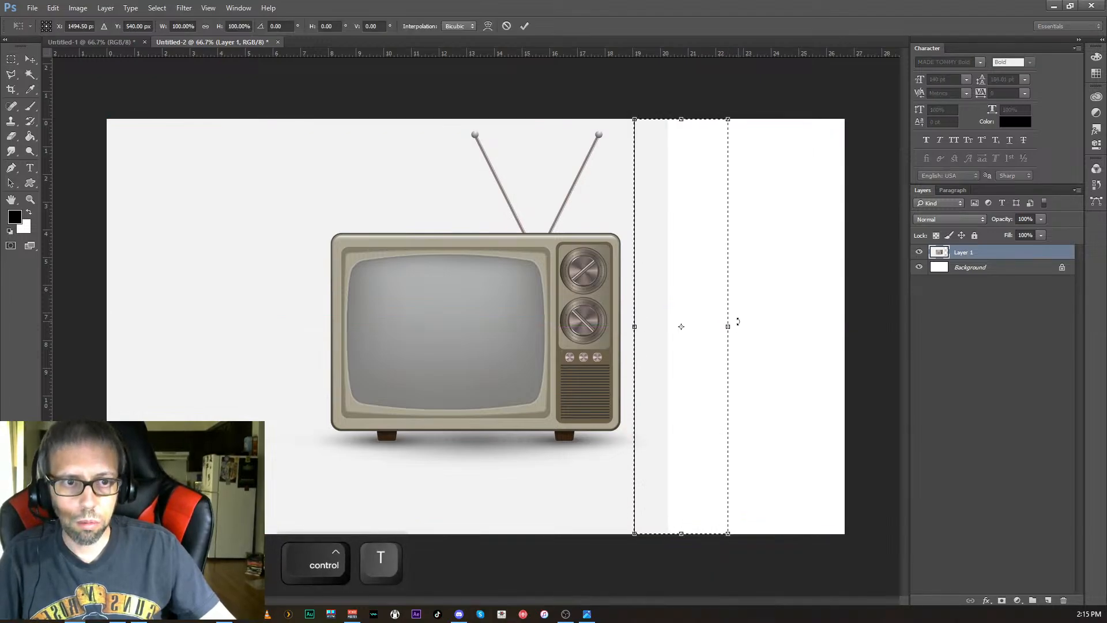
left_click_drag(728, 326, 1106, 331)
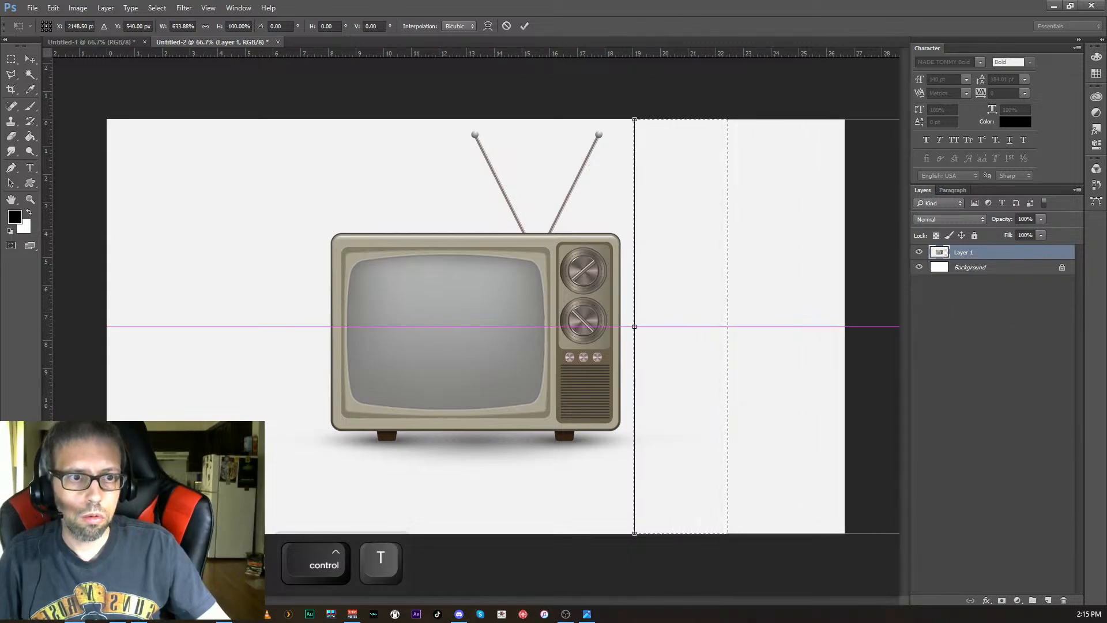
key("Return")
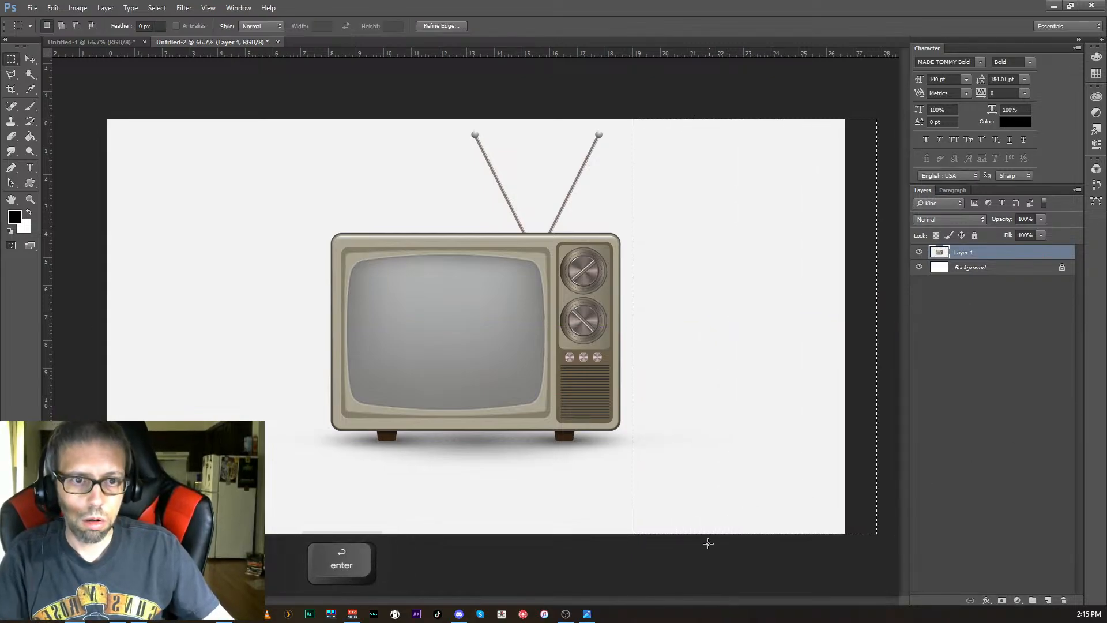
key("ctrl")
key("ctrl+d")
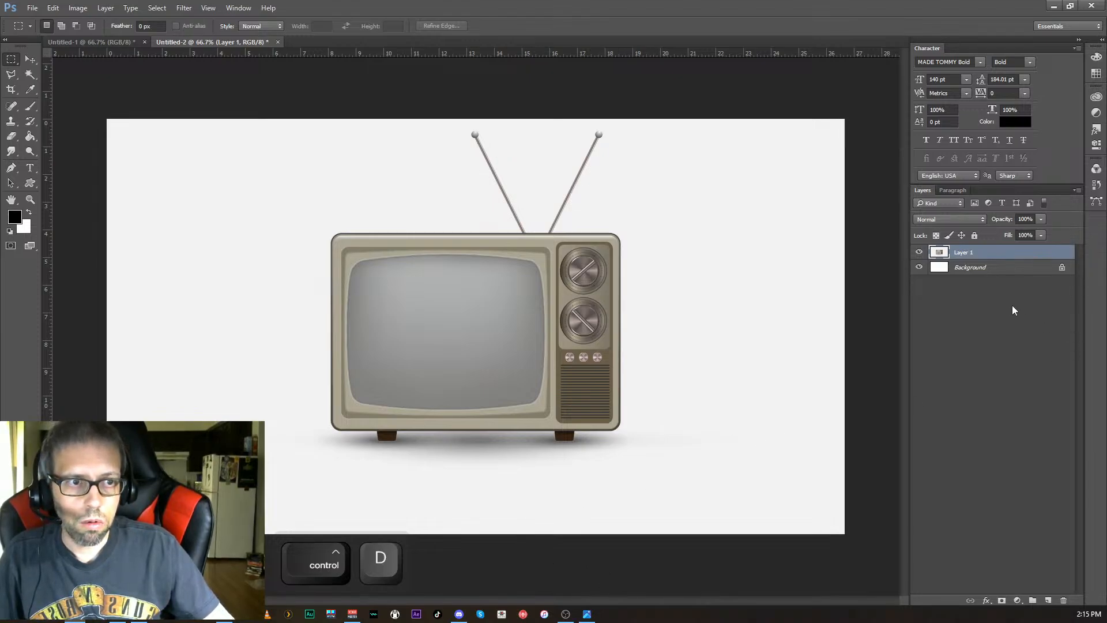
- Hide and delete the white Background layer so the television screen is see-through
left_click(920, 268)
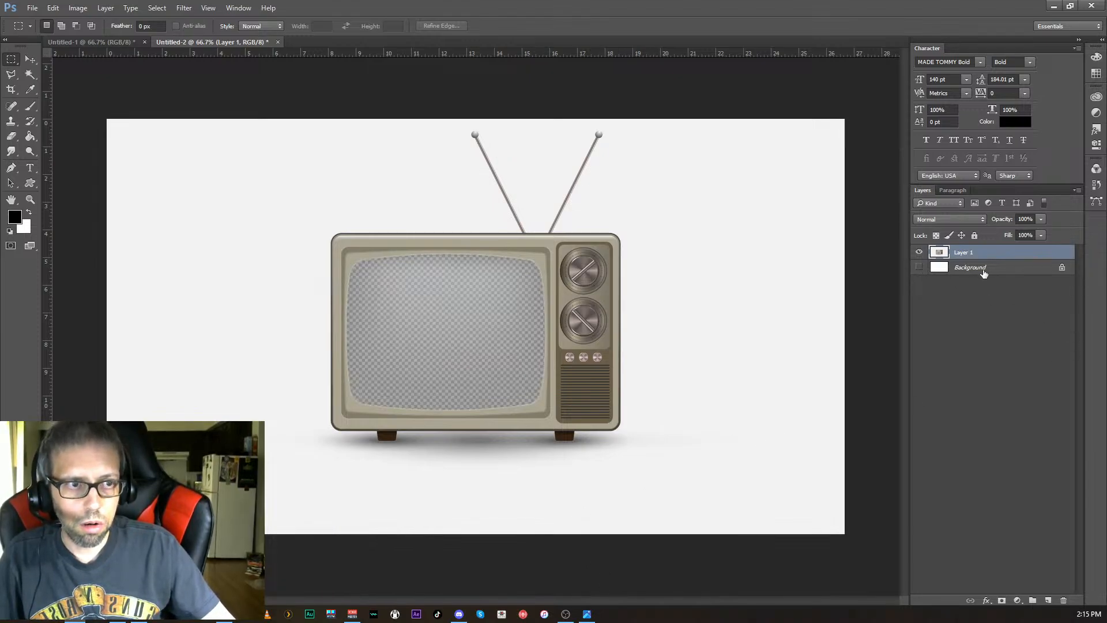
left_click(987, 268)
key("Delete")
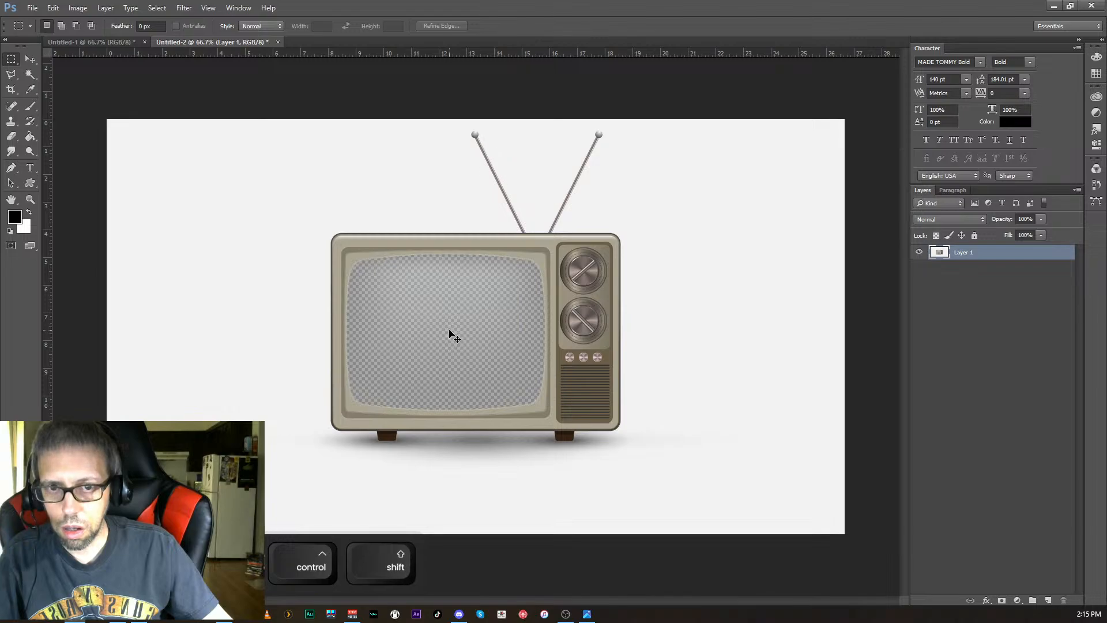
- Save the document to the Desktop as a Photoshop file named Real TV
key("ctrl+shift+s")
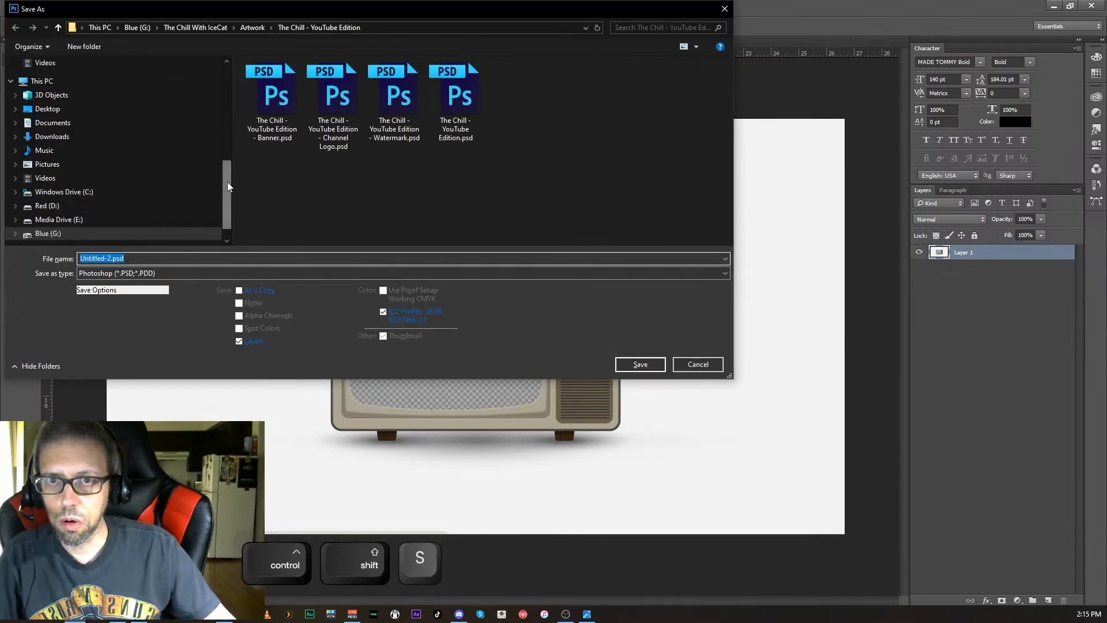
scroll(132, 193, "up", 3)
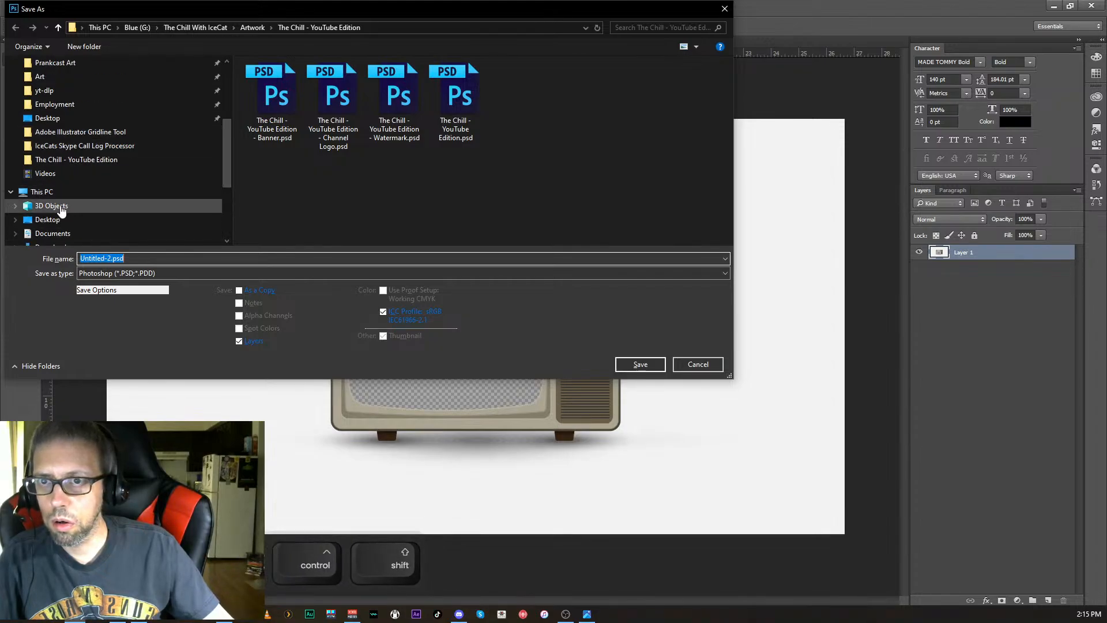
left_click(52, 219)
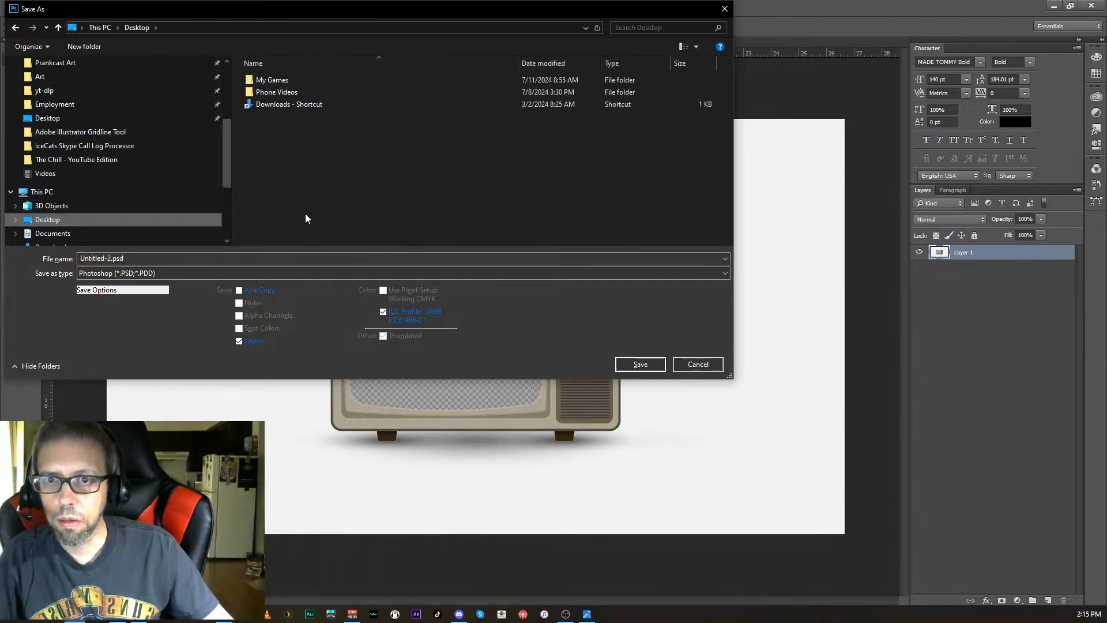
left_click(196, 260)
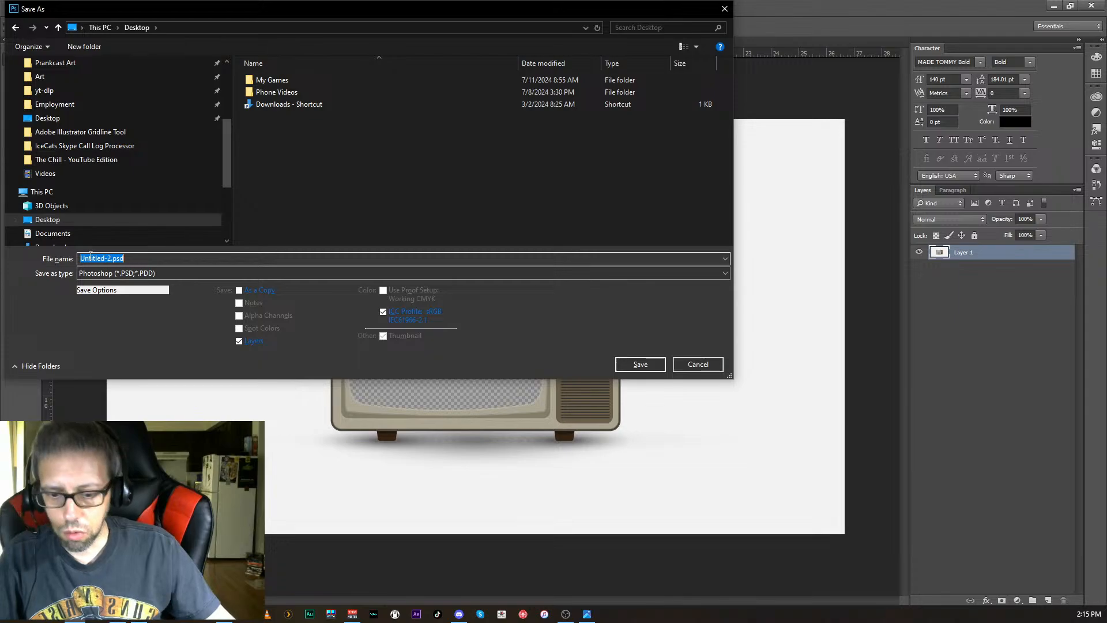
type("Real")
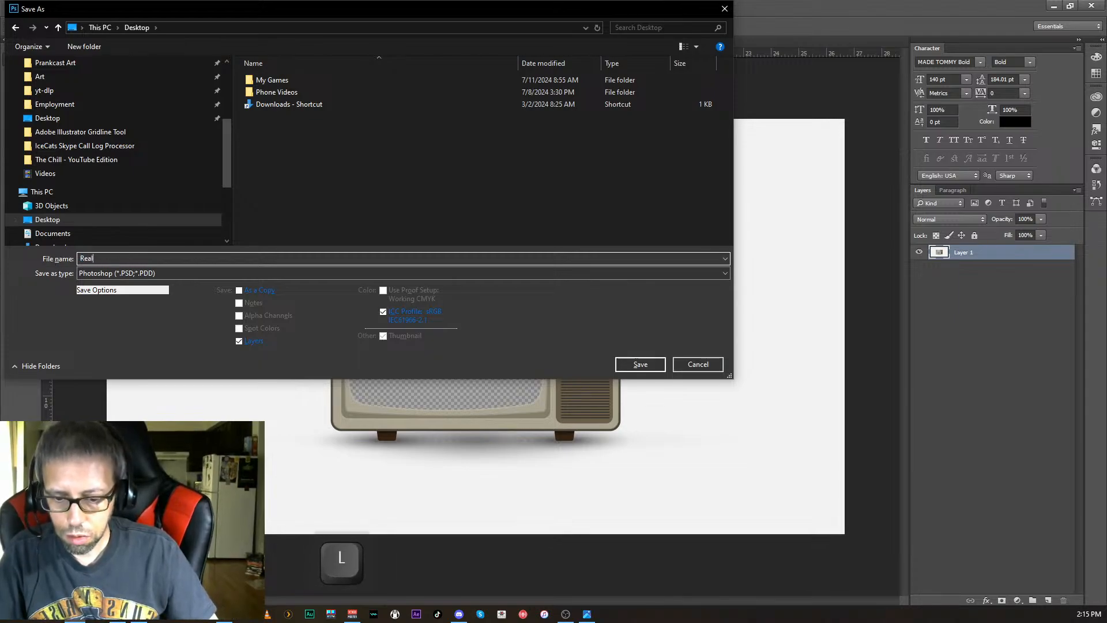
type(" TV")
key("Return")
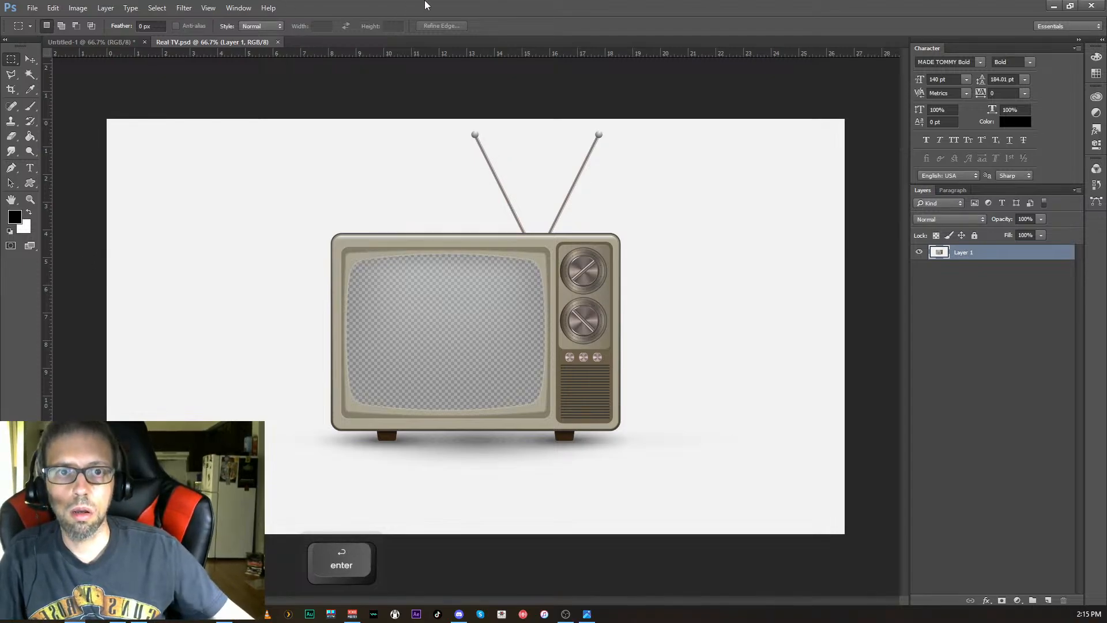
- Switch to OBS and hide the Webcam source in the Illustrator/Photoshop scene
left_click(1052, 6)
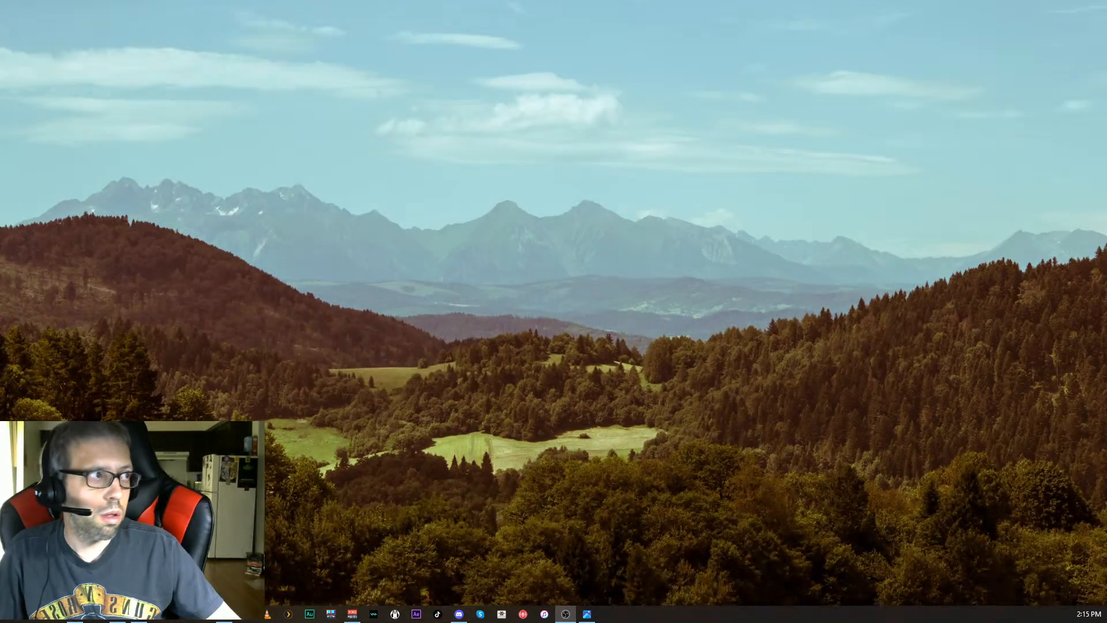
left_click_drag(1106, 346, 590, 5)
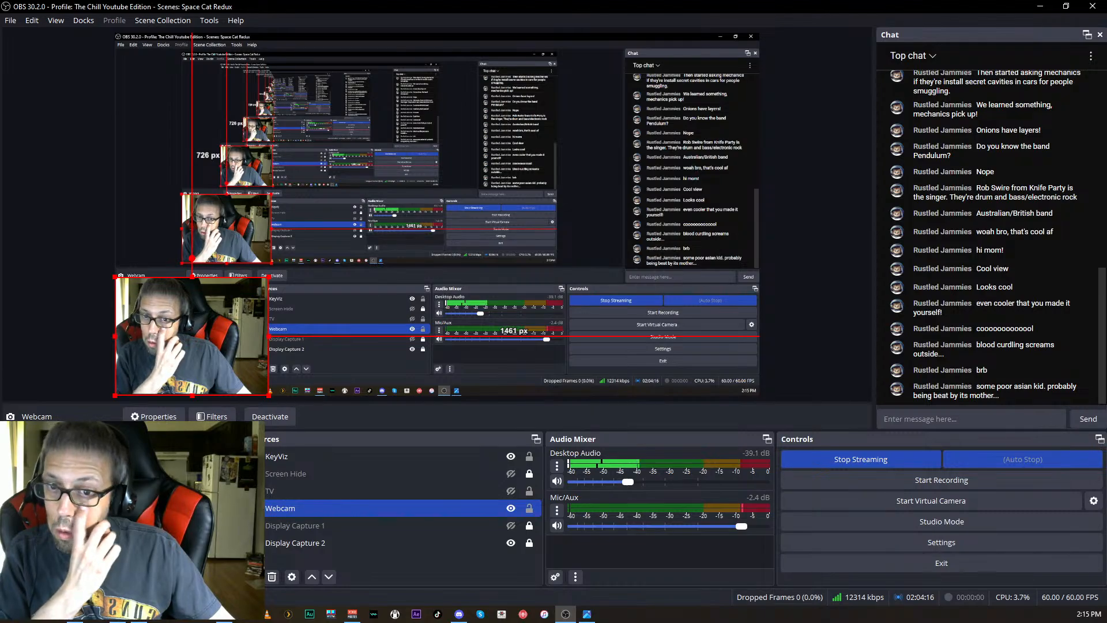
left_click(520, 462, "ctrl")
left_click(520, 462, "ctrl")
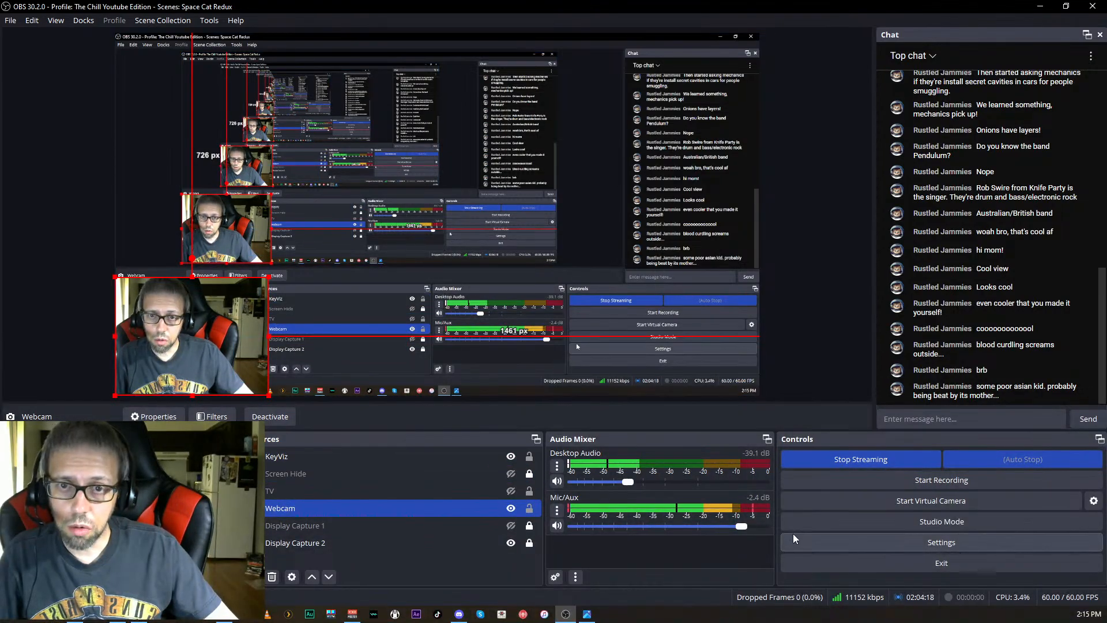
left_click(511, 508)
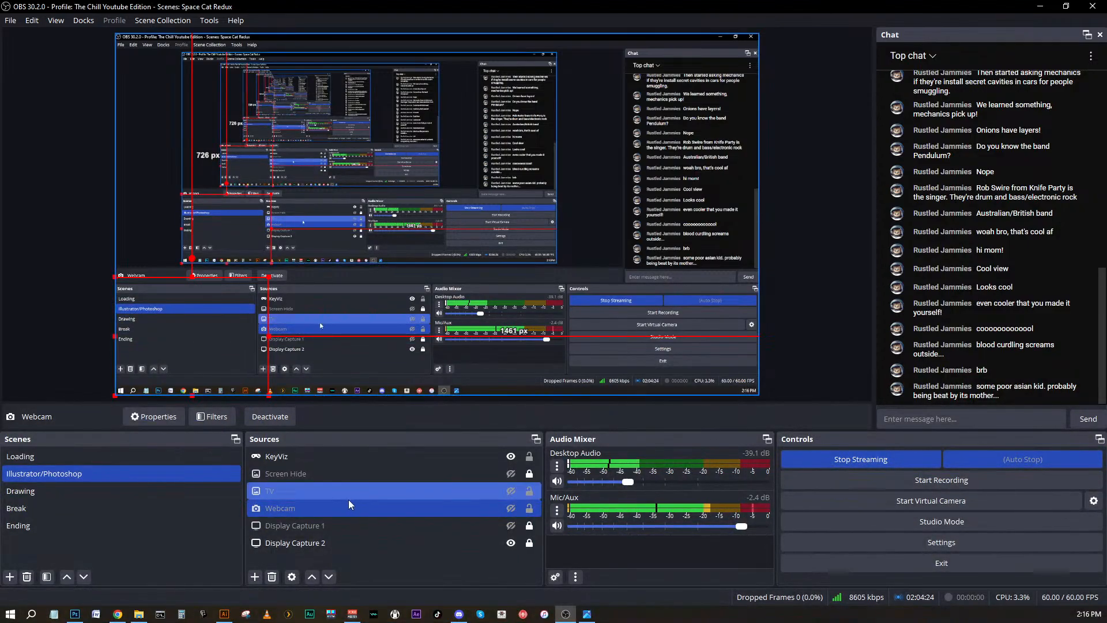
- Add a new image source named Real TV to the scene and open the selection of its image file
left_click(255, 577)
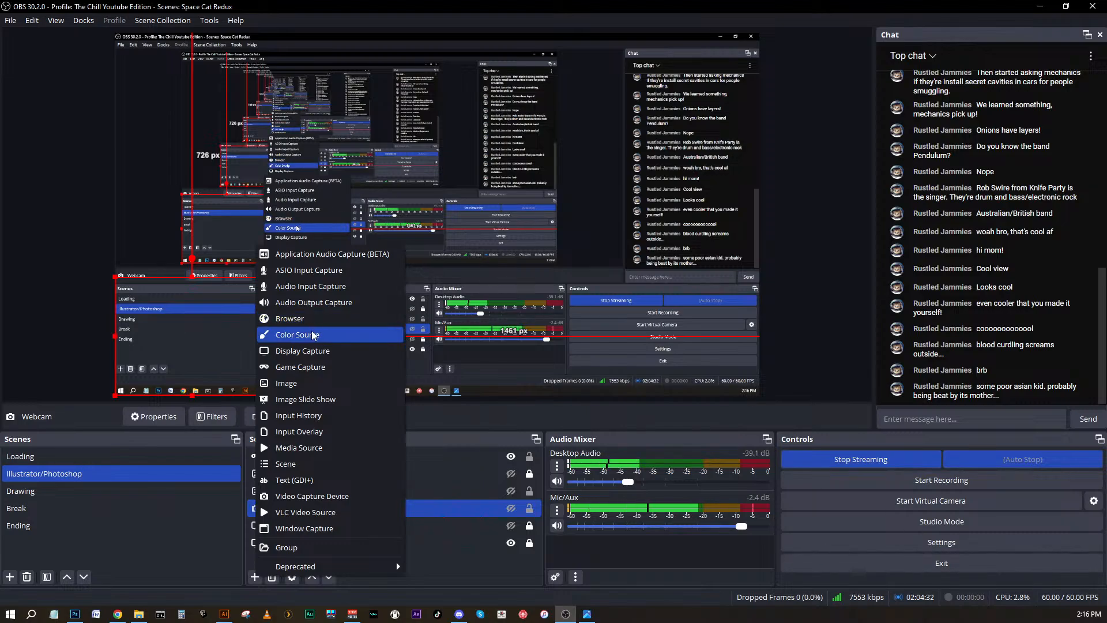
left_click(294, 384)
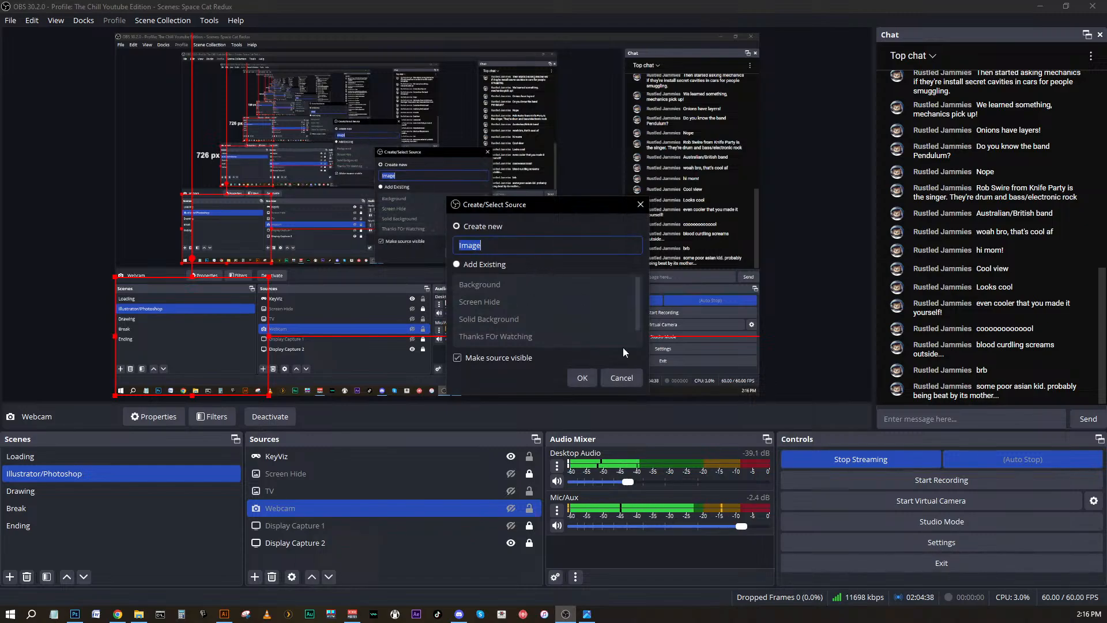
type("Real TV")
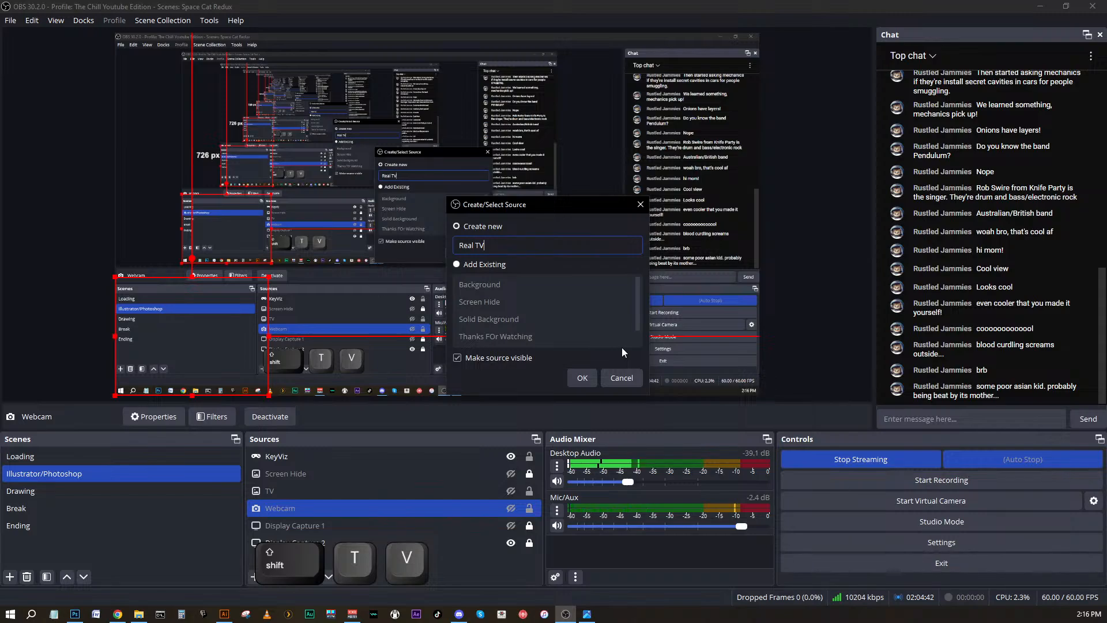
left_click(576, 376)
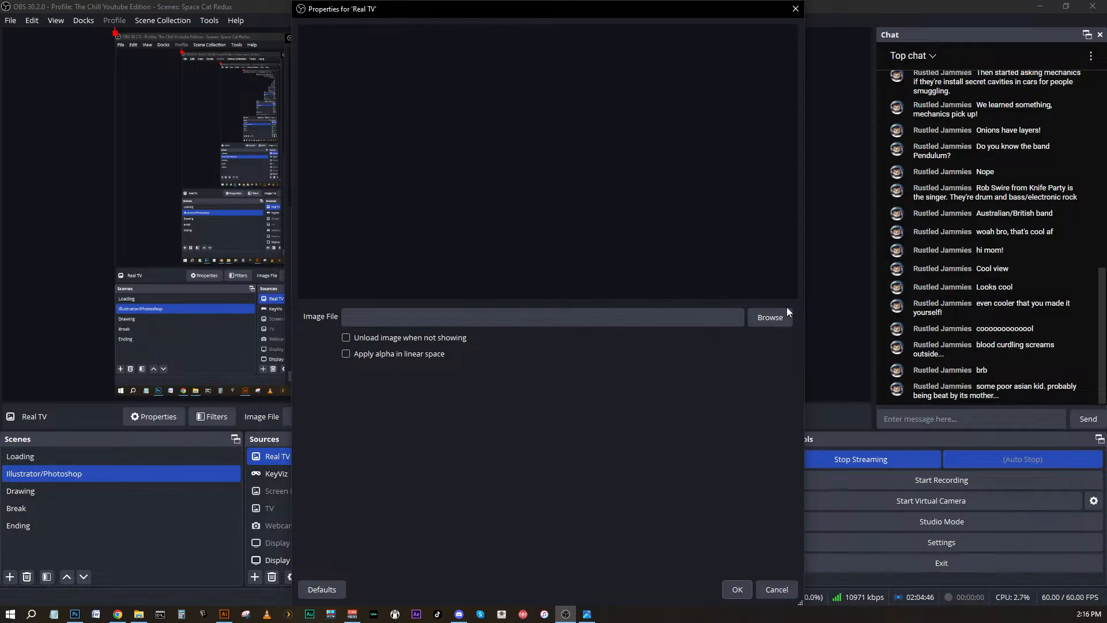
left_click(771, 317)
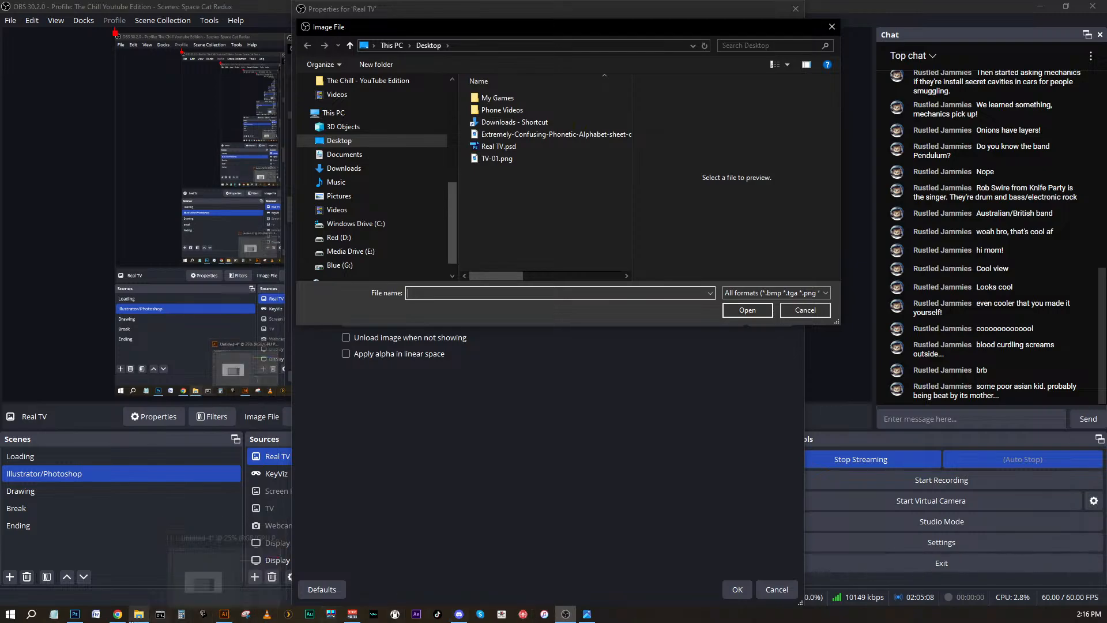
- Switch to Photoshop and save a PNG copy of the television to the Desktop as Real TV.png
left_click(75, 615)
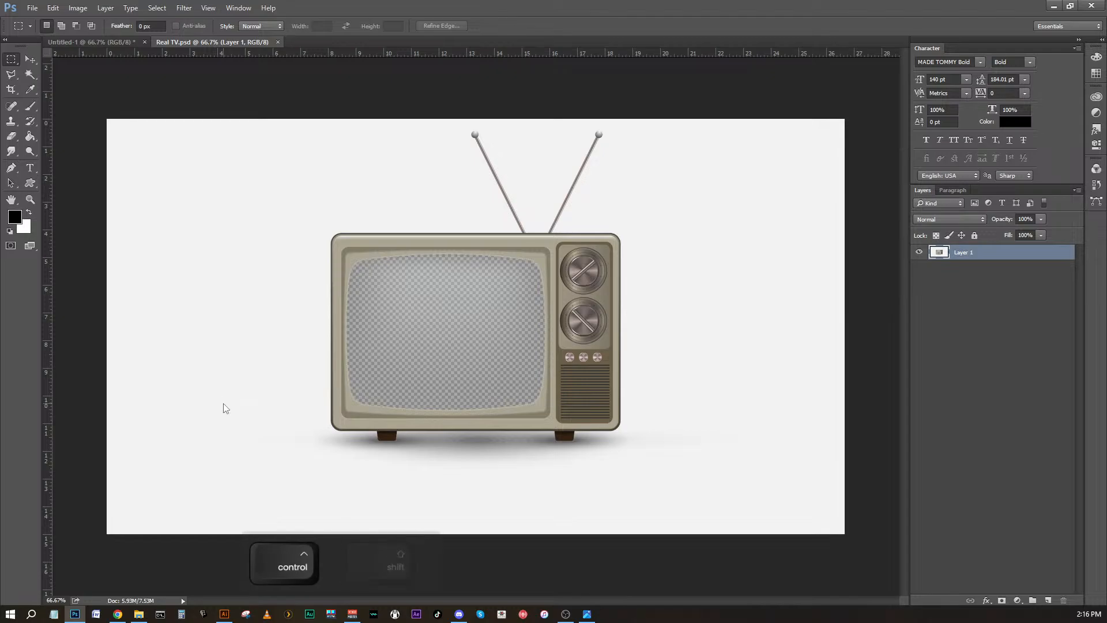
key("ctrl+shift+s")
left_click(175, 274)
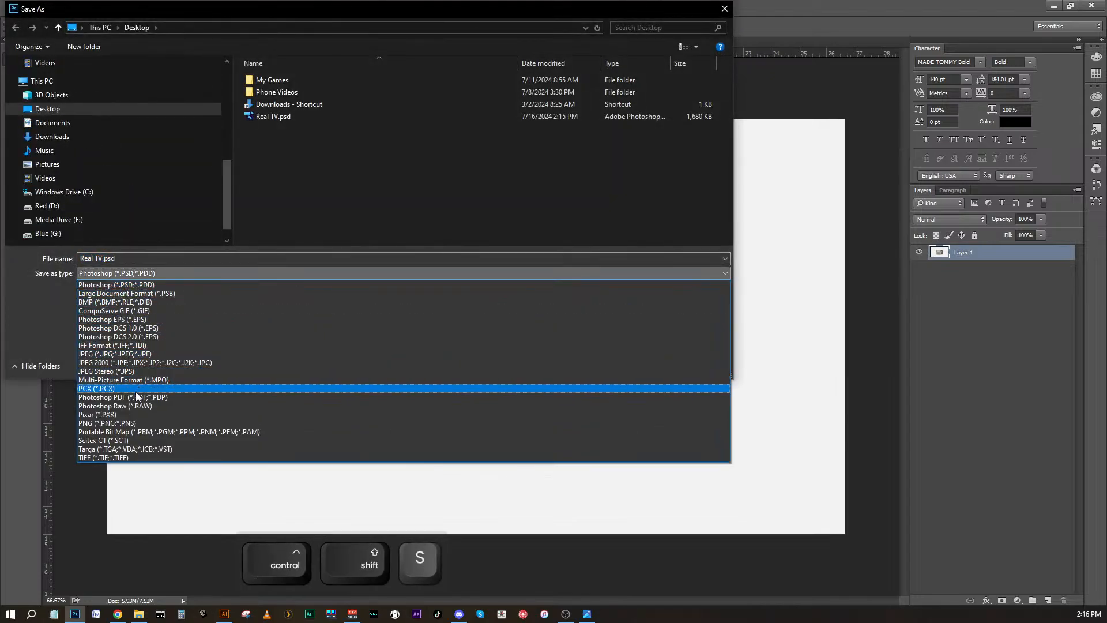
left_click(126, 423)
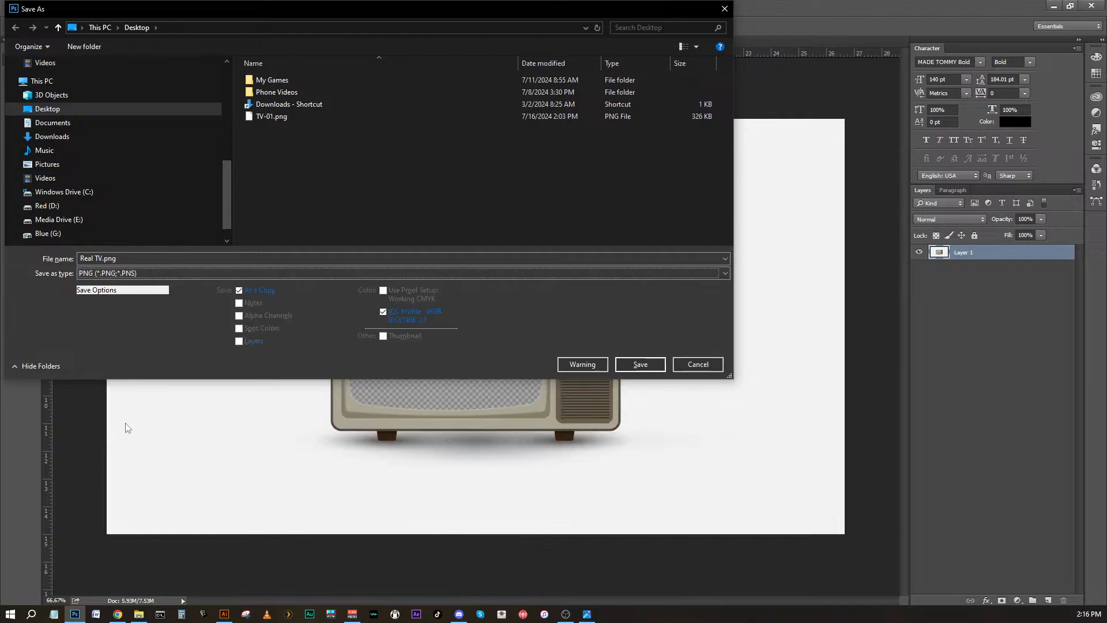
left_click(632, 366)
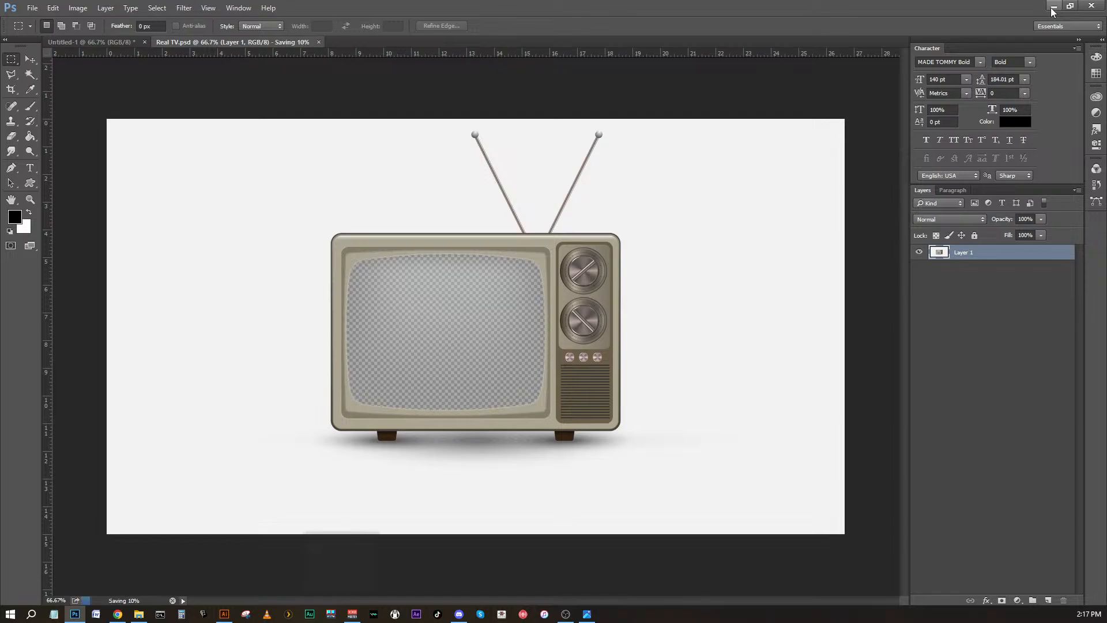
key("Return")
- Return to OBS and load Real TV.png from the Desktop as the Real TV source's image
left_click(1052, 10)
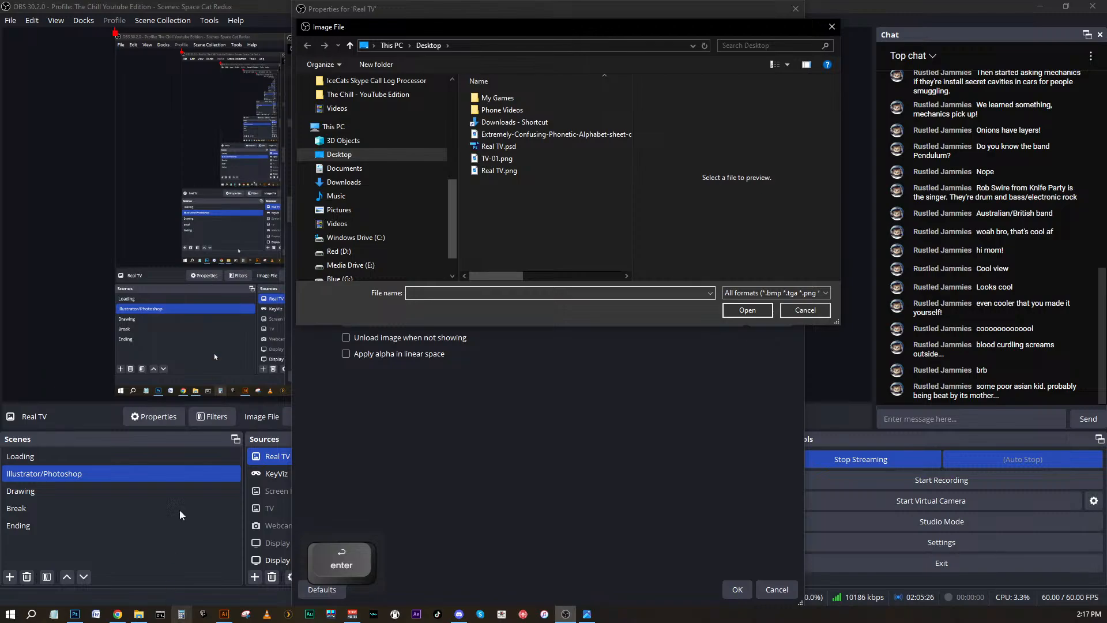
left_click(492, 172)
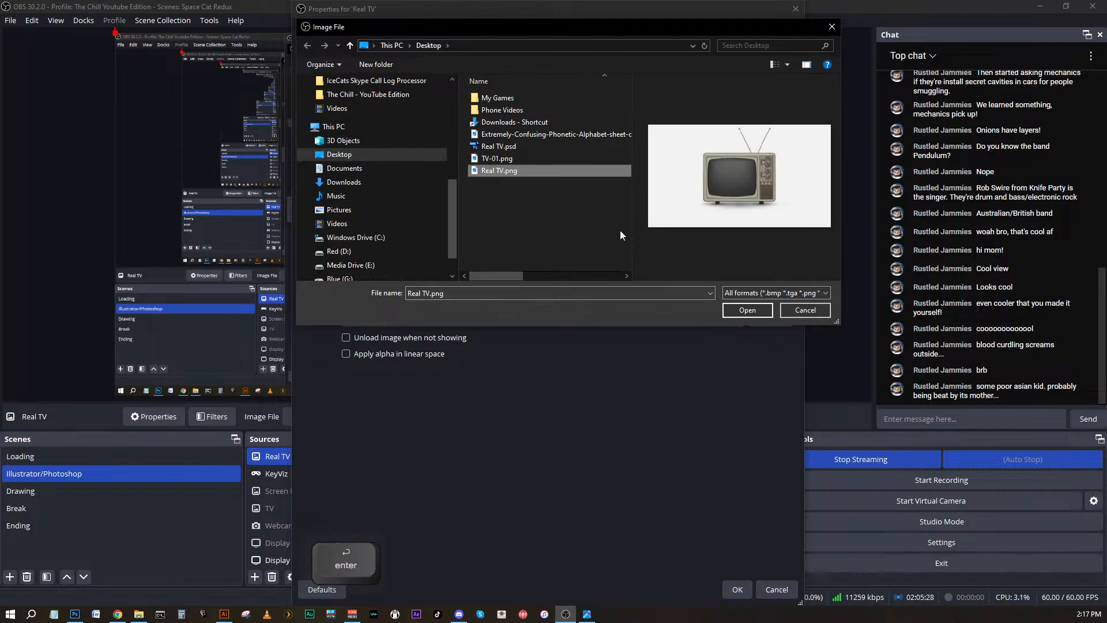
left_click(747, 311)
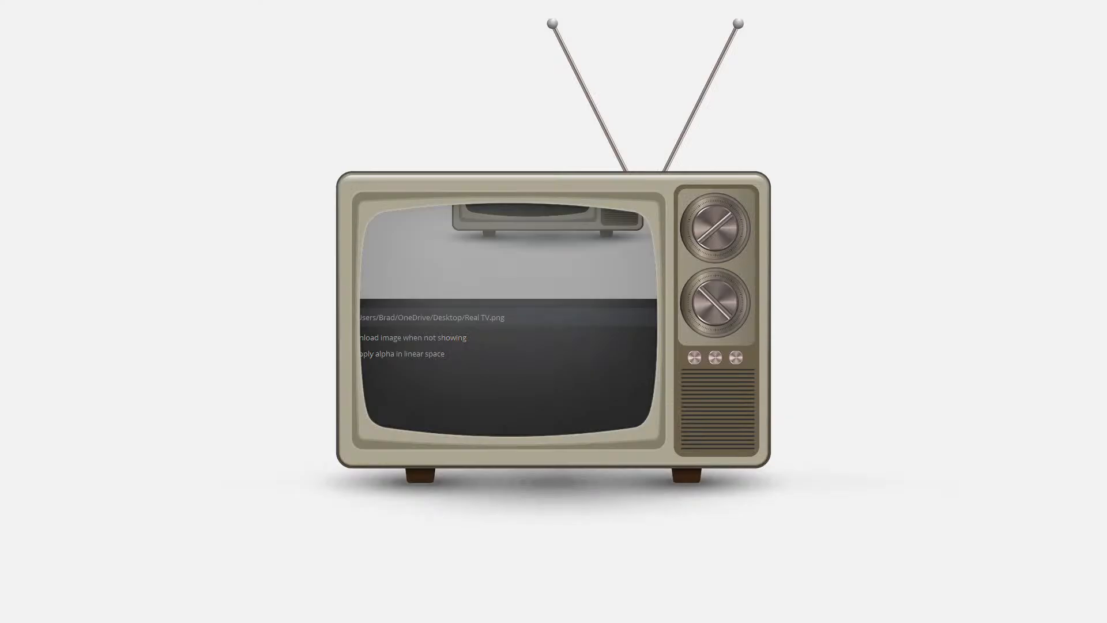
key("Return")
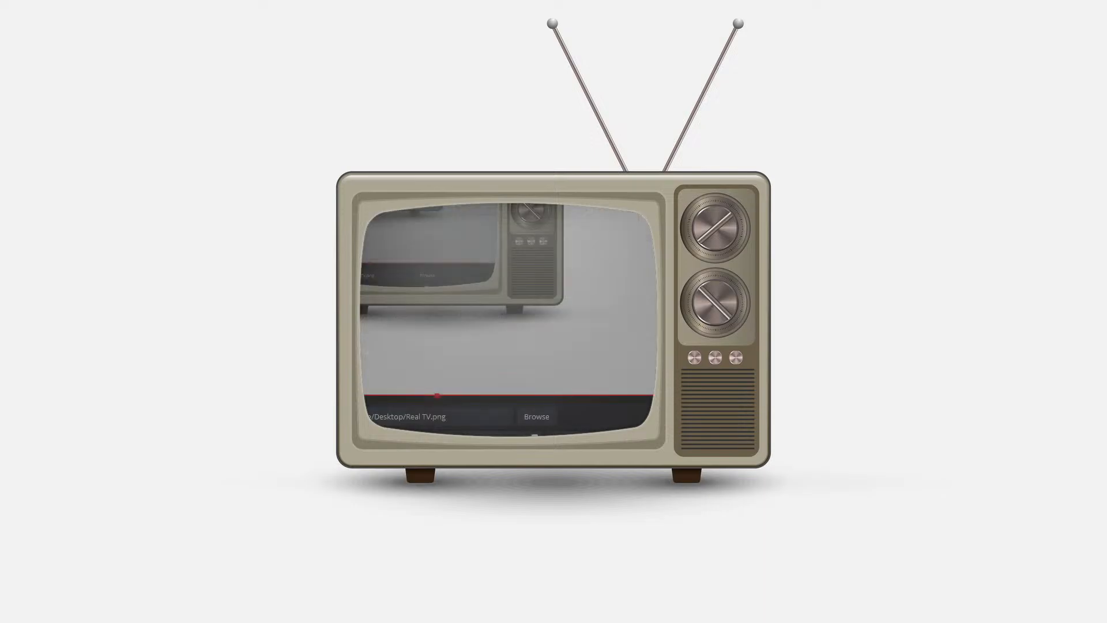